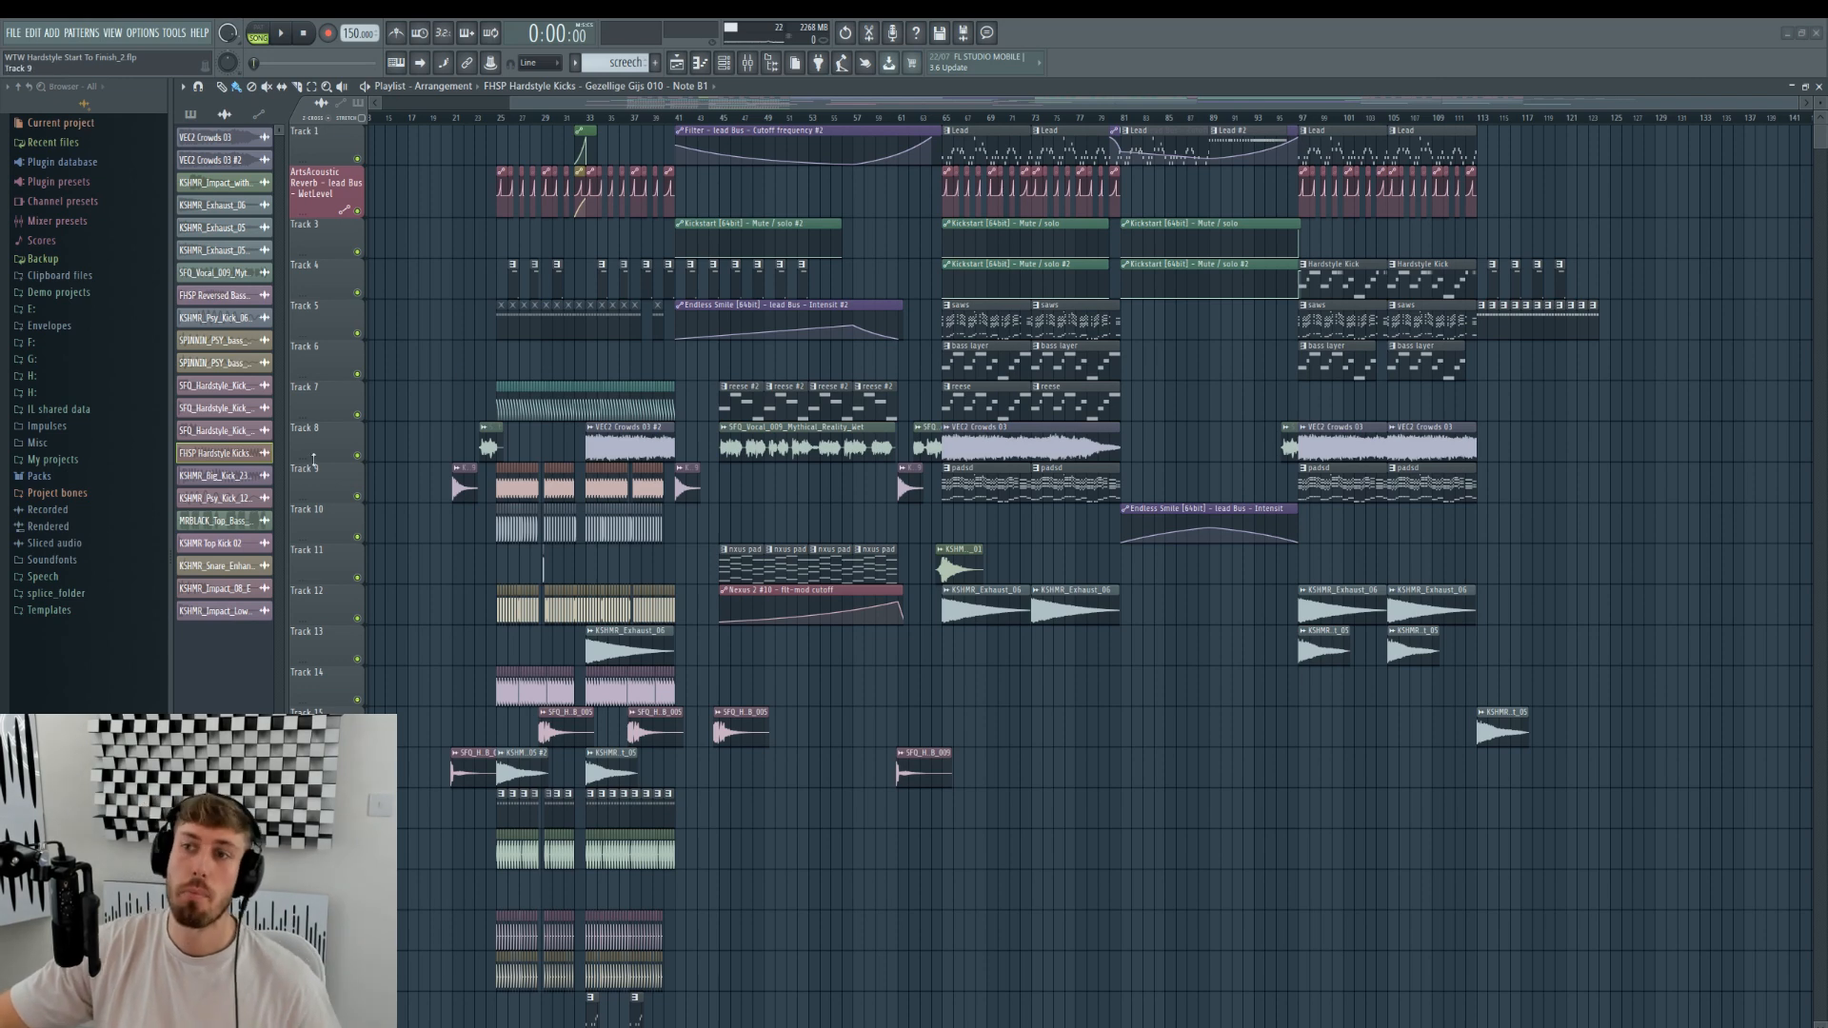
drag(508, 103, 505, 103)
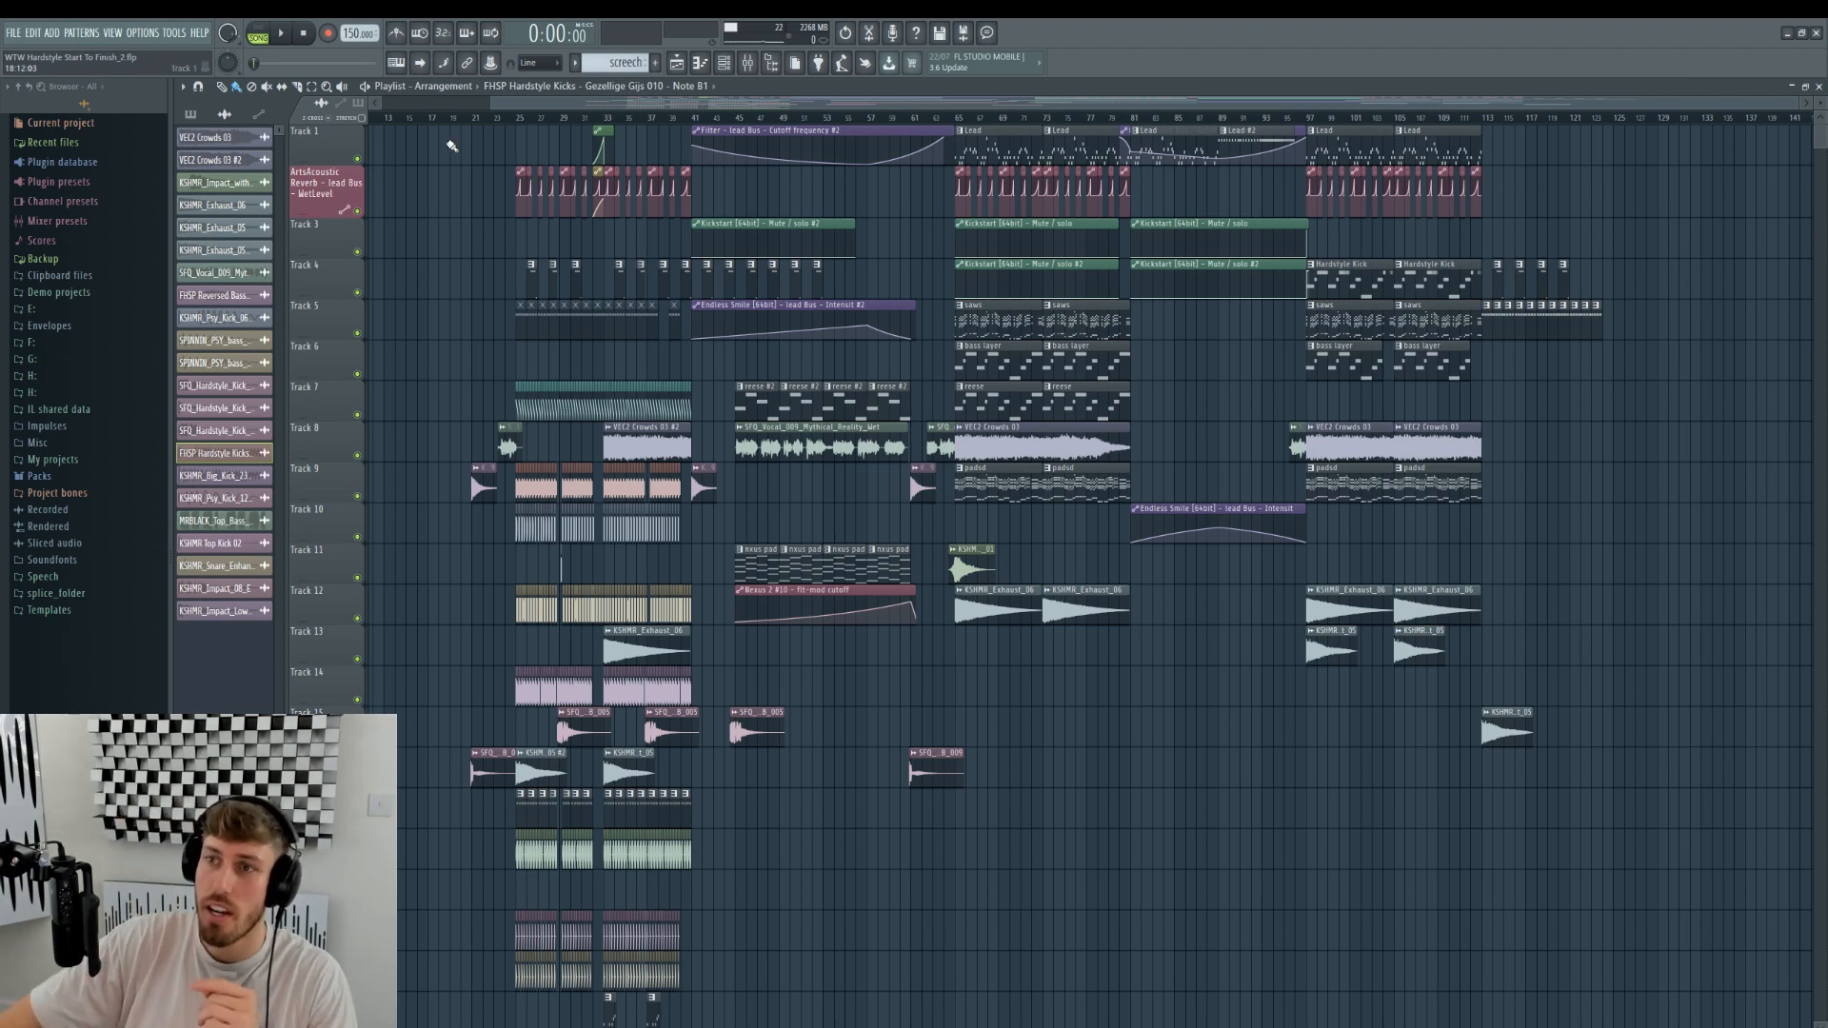
drag(487, 105, 571, 104)
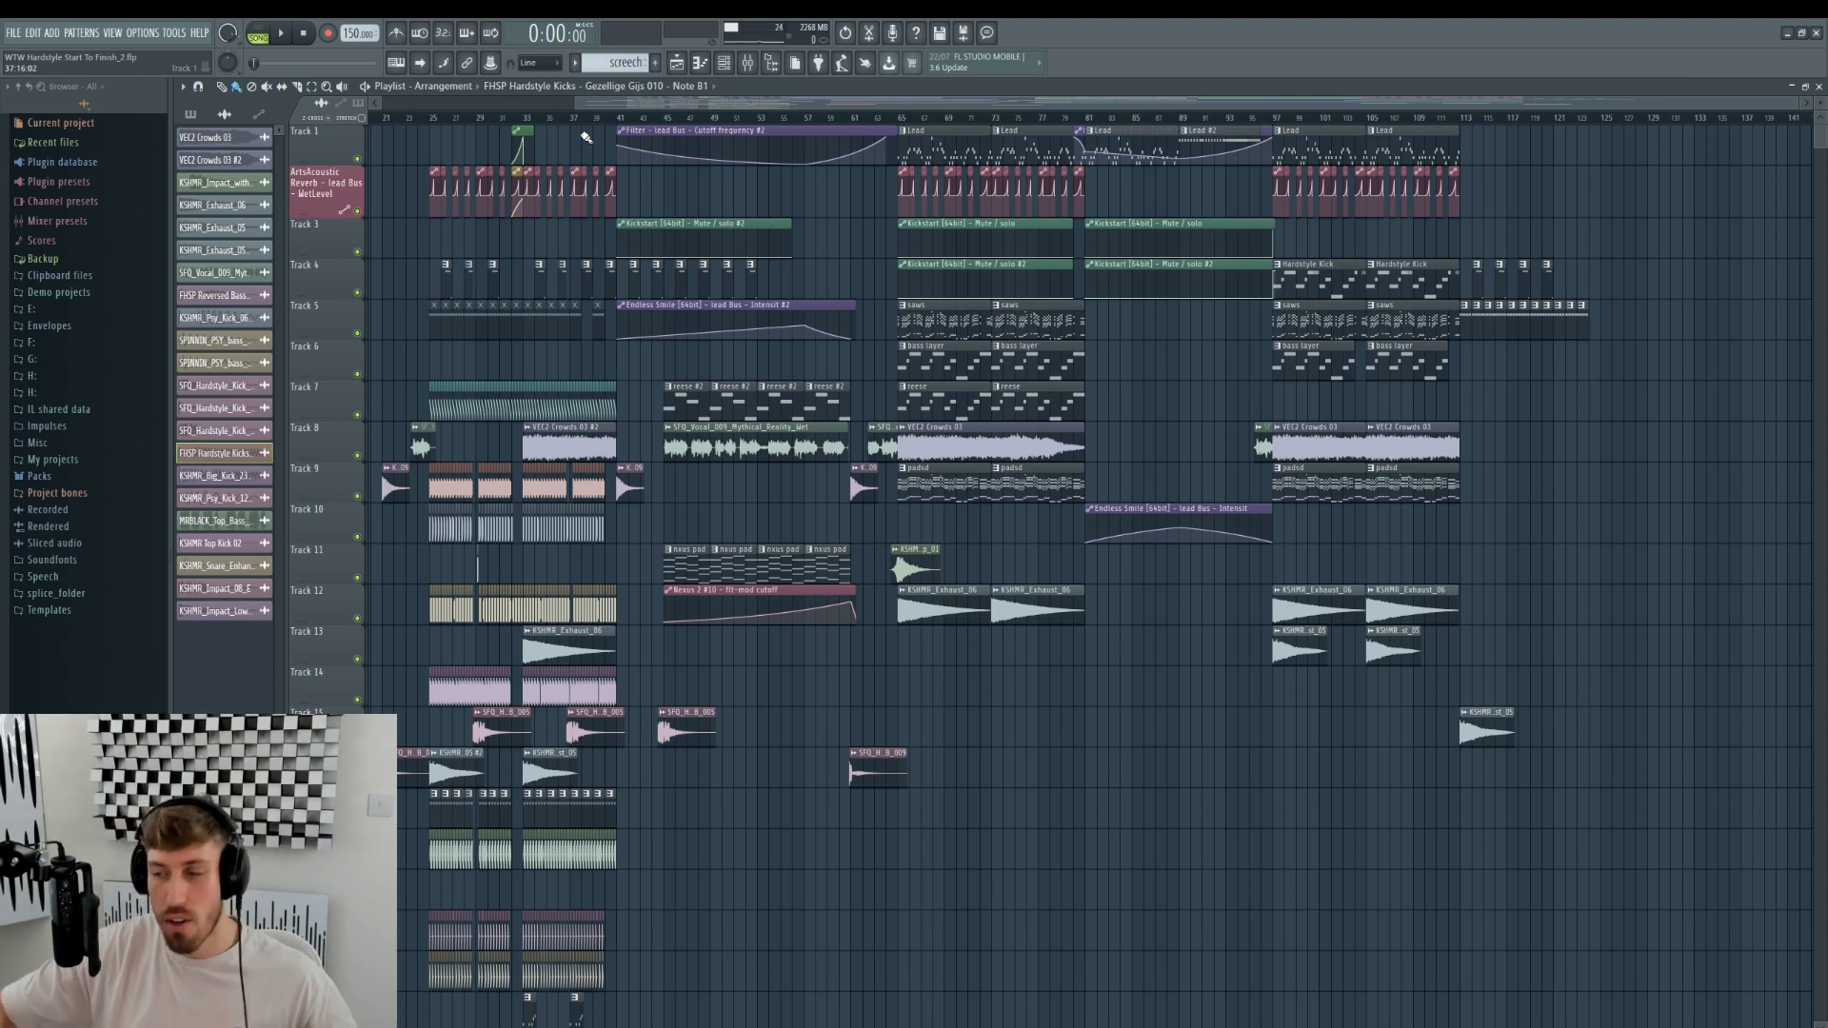
drag(577, 110, 585, 110)
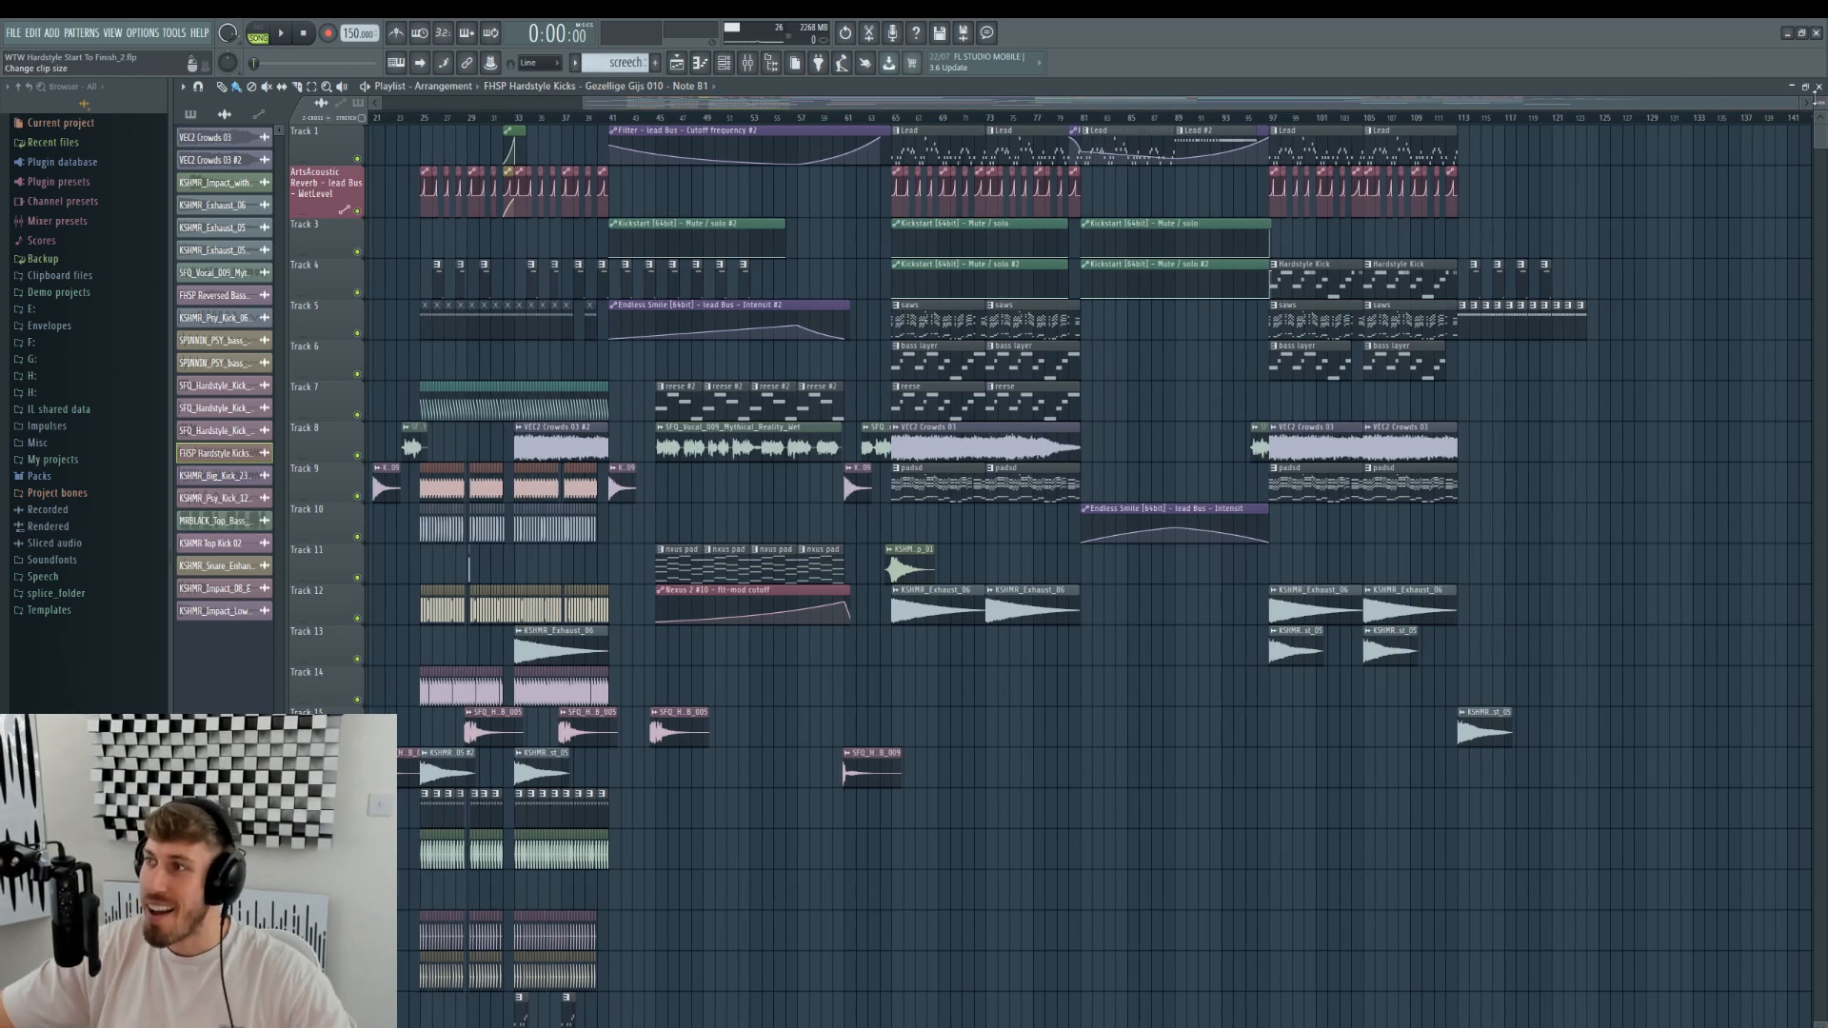
drag(1798, 101, 1605, 100)
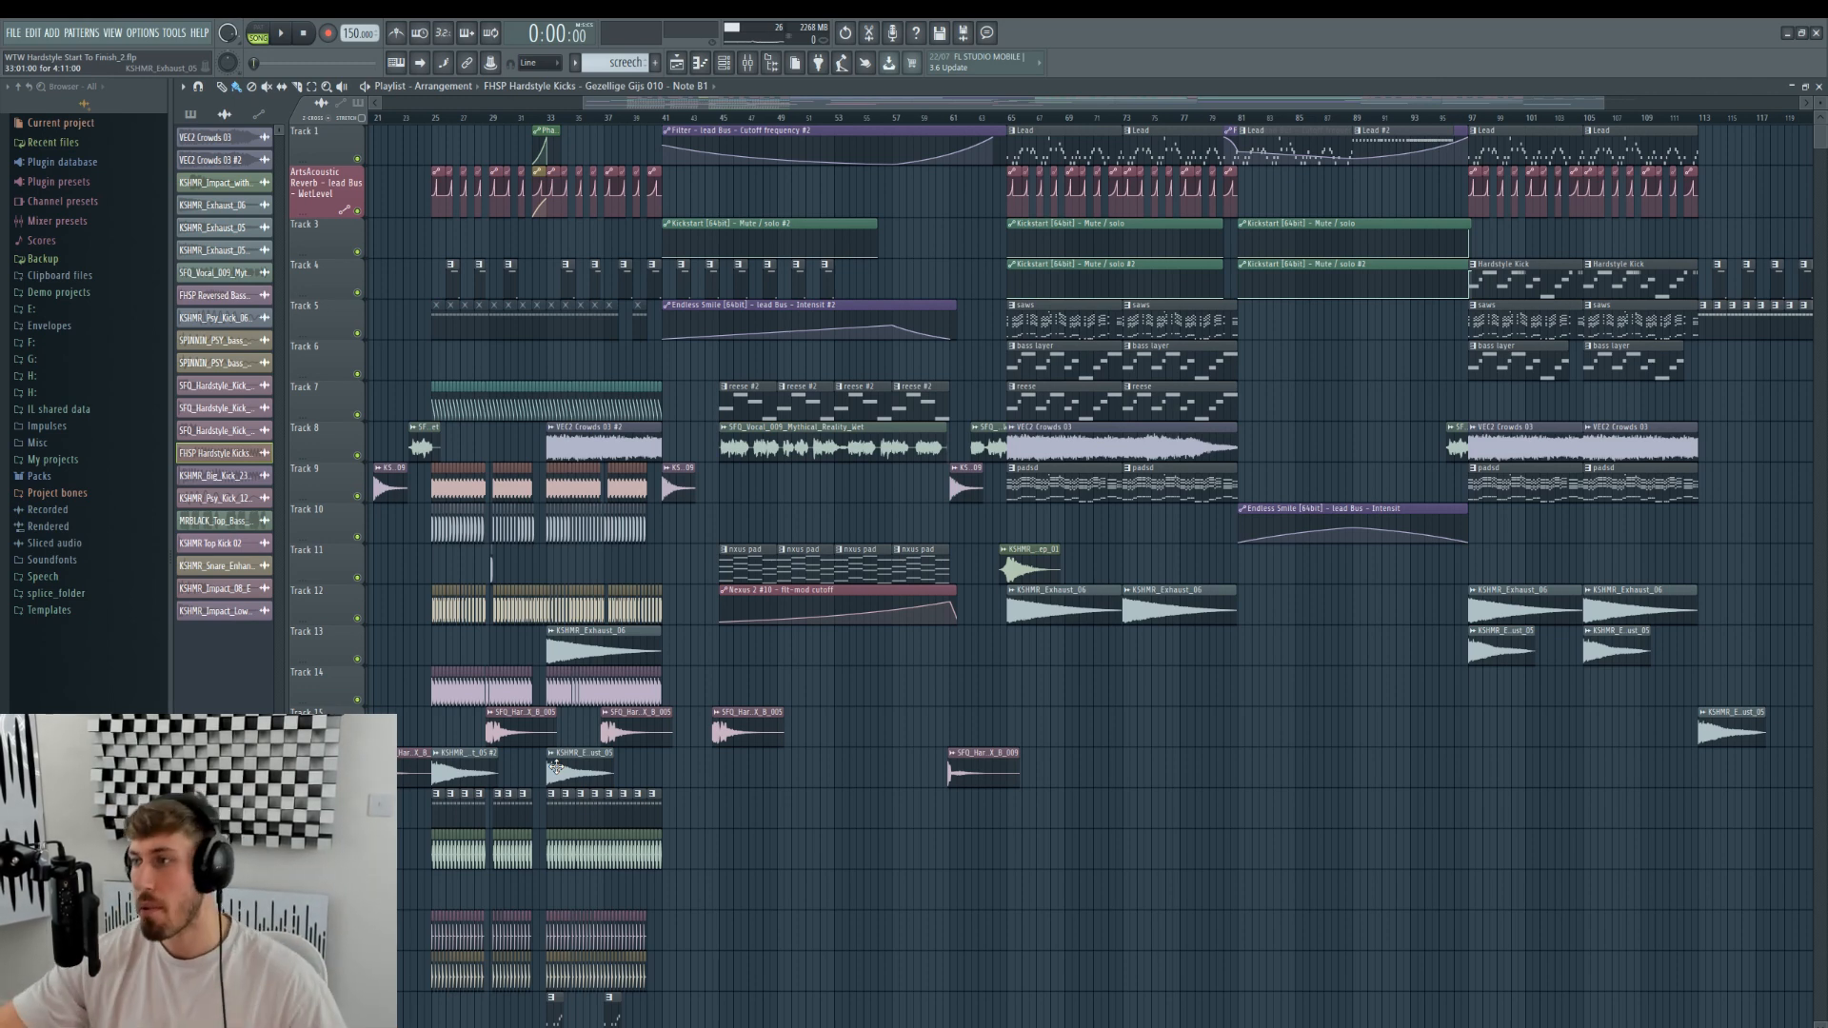
drag(588, 106, 637, 108)
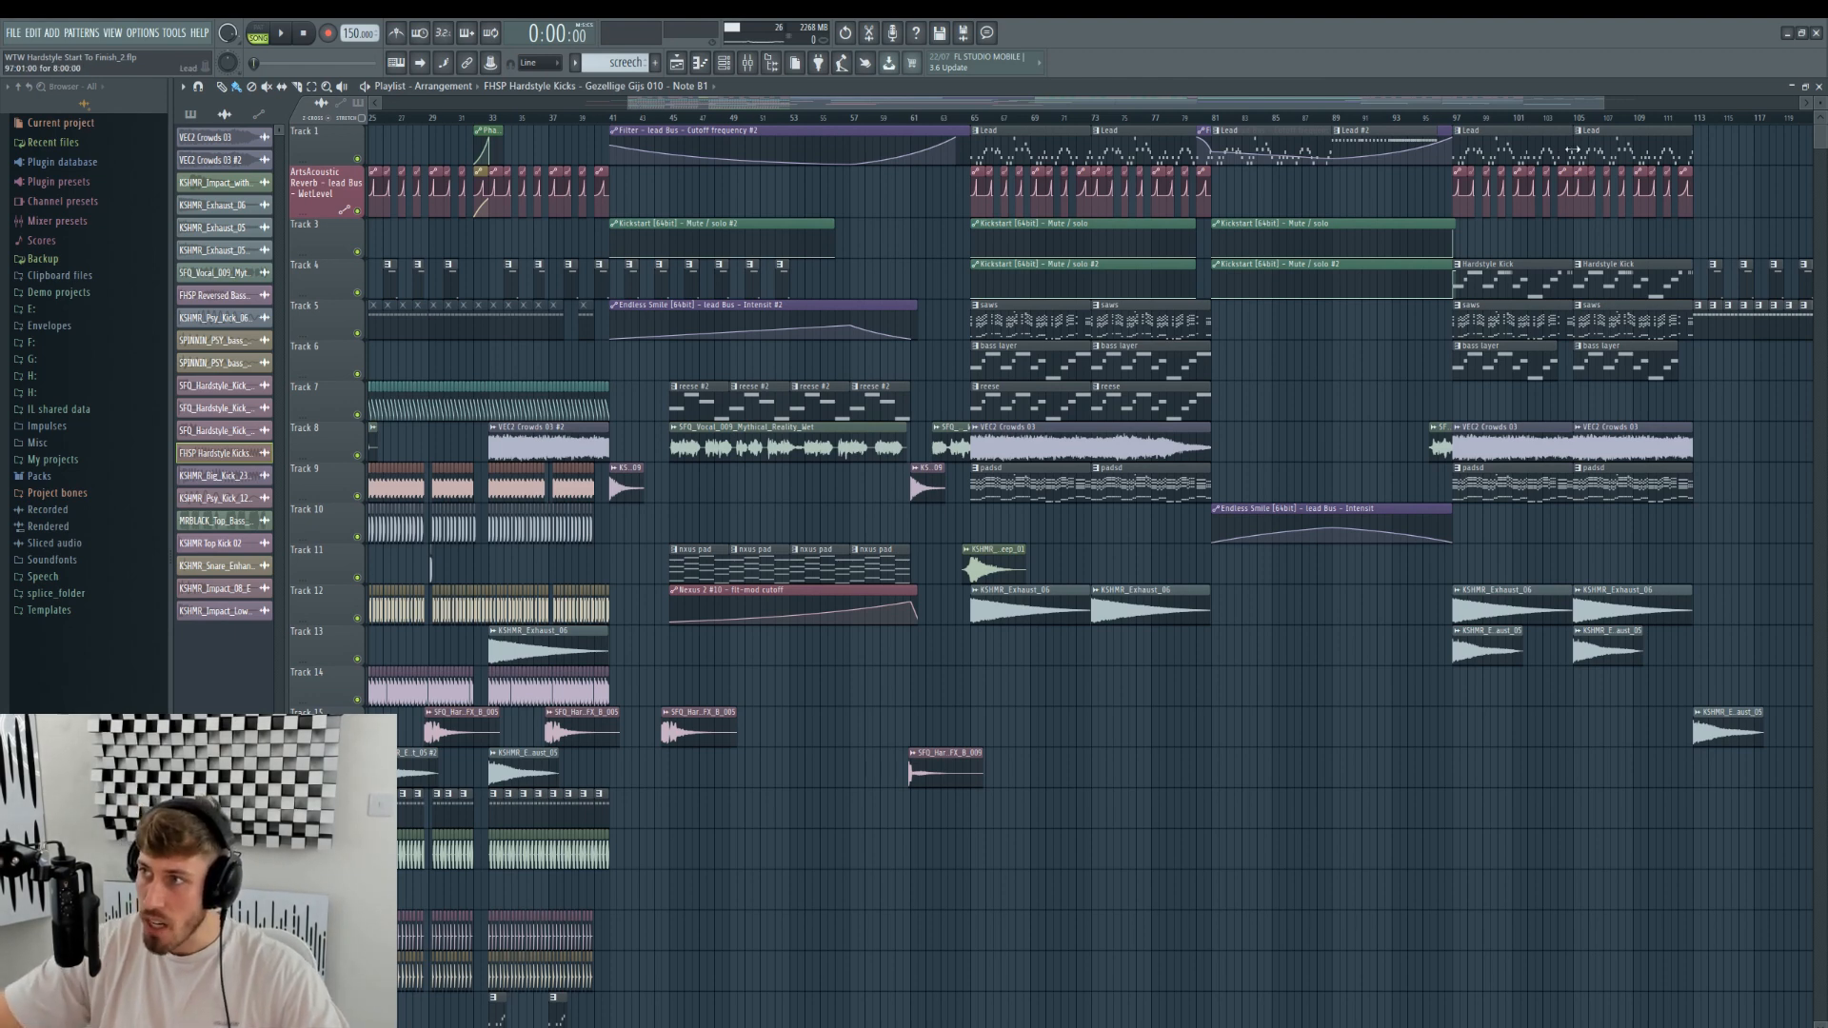
drag(1605, 102, 1297, 112)
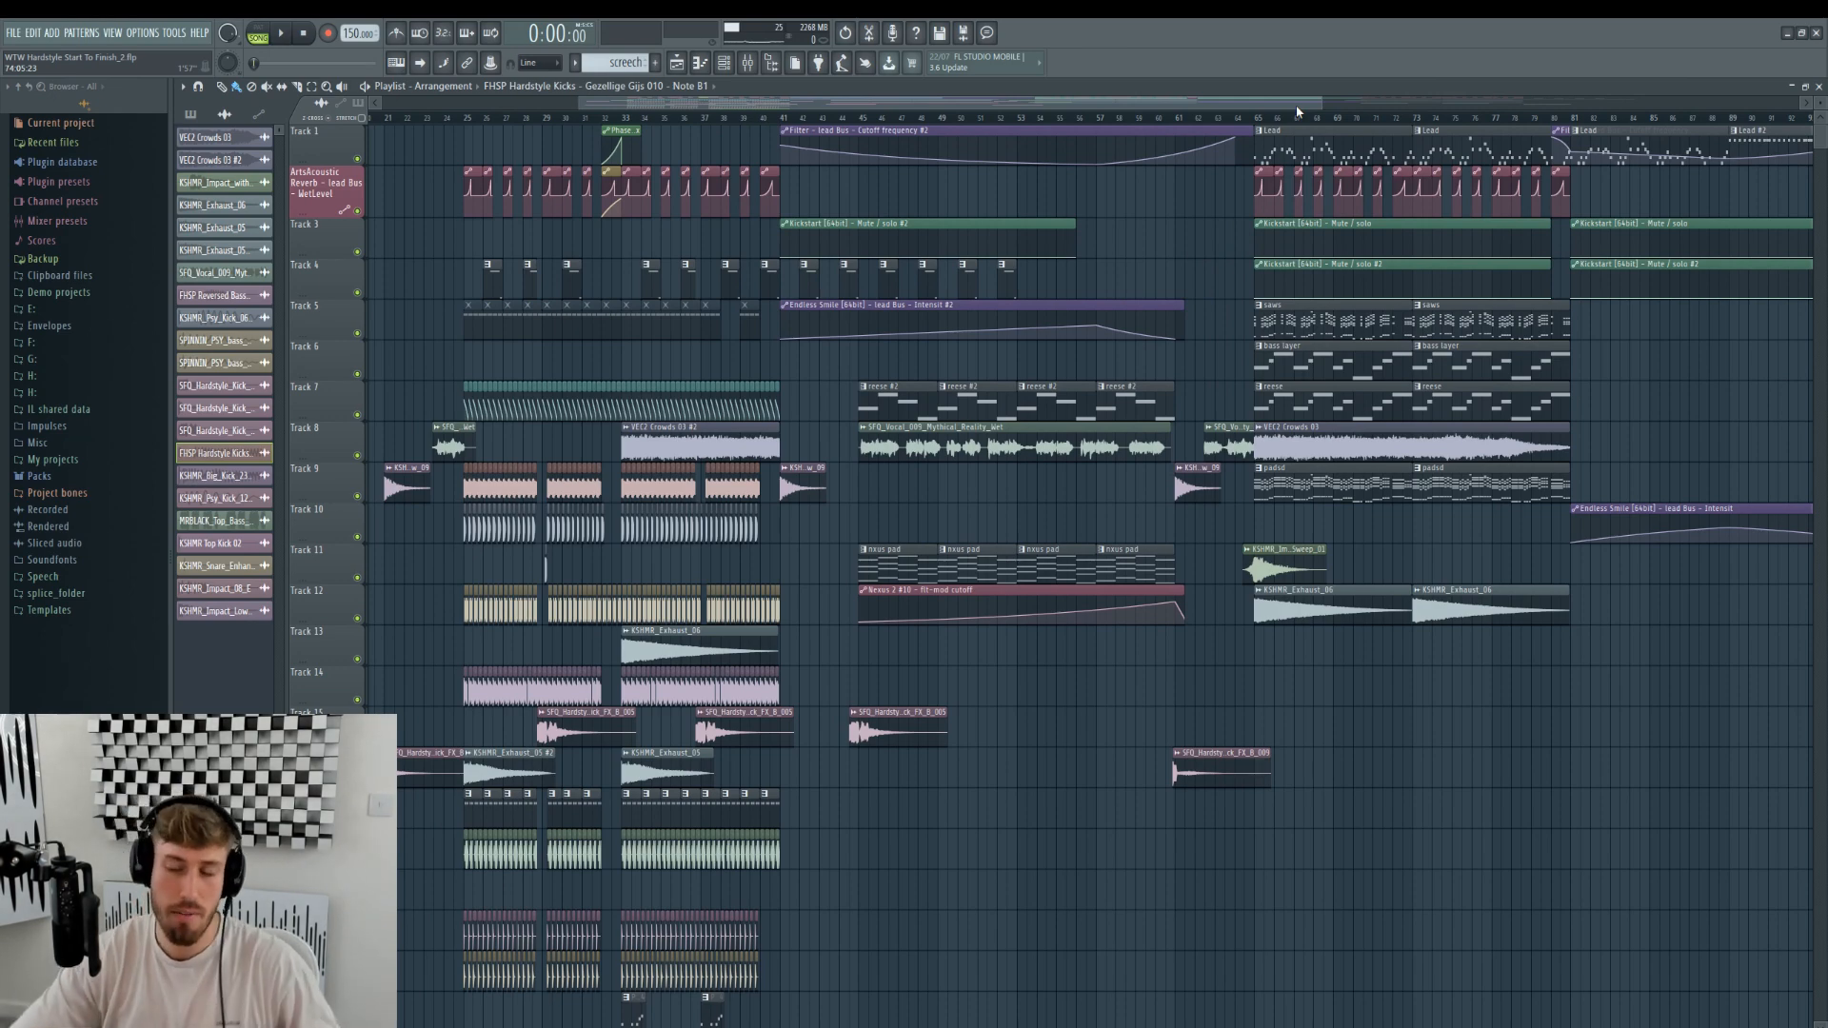
drag(1322, 103, 1530, 131)
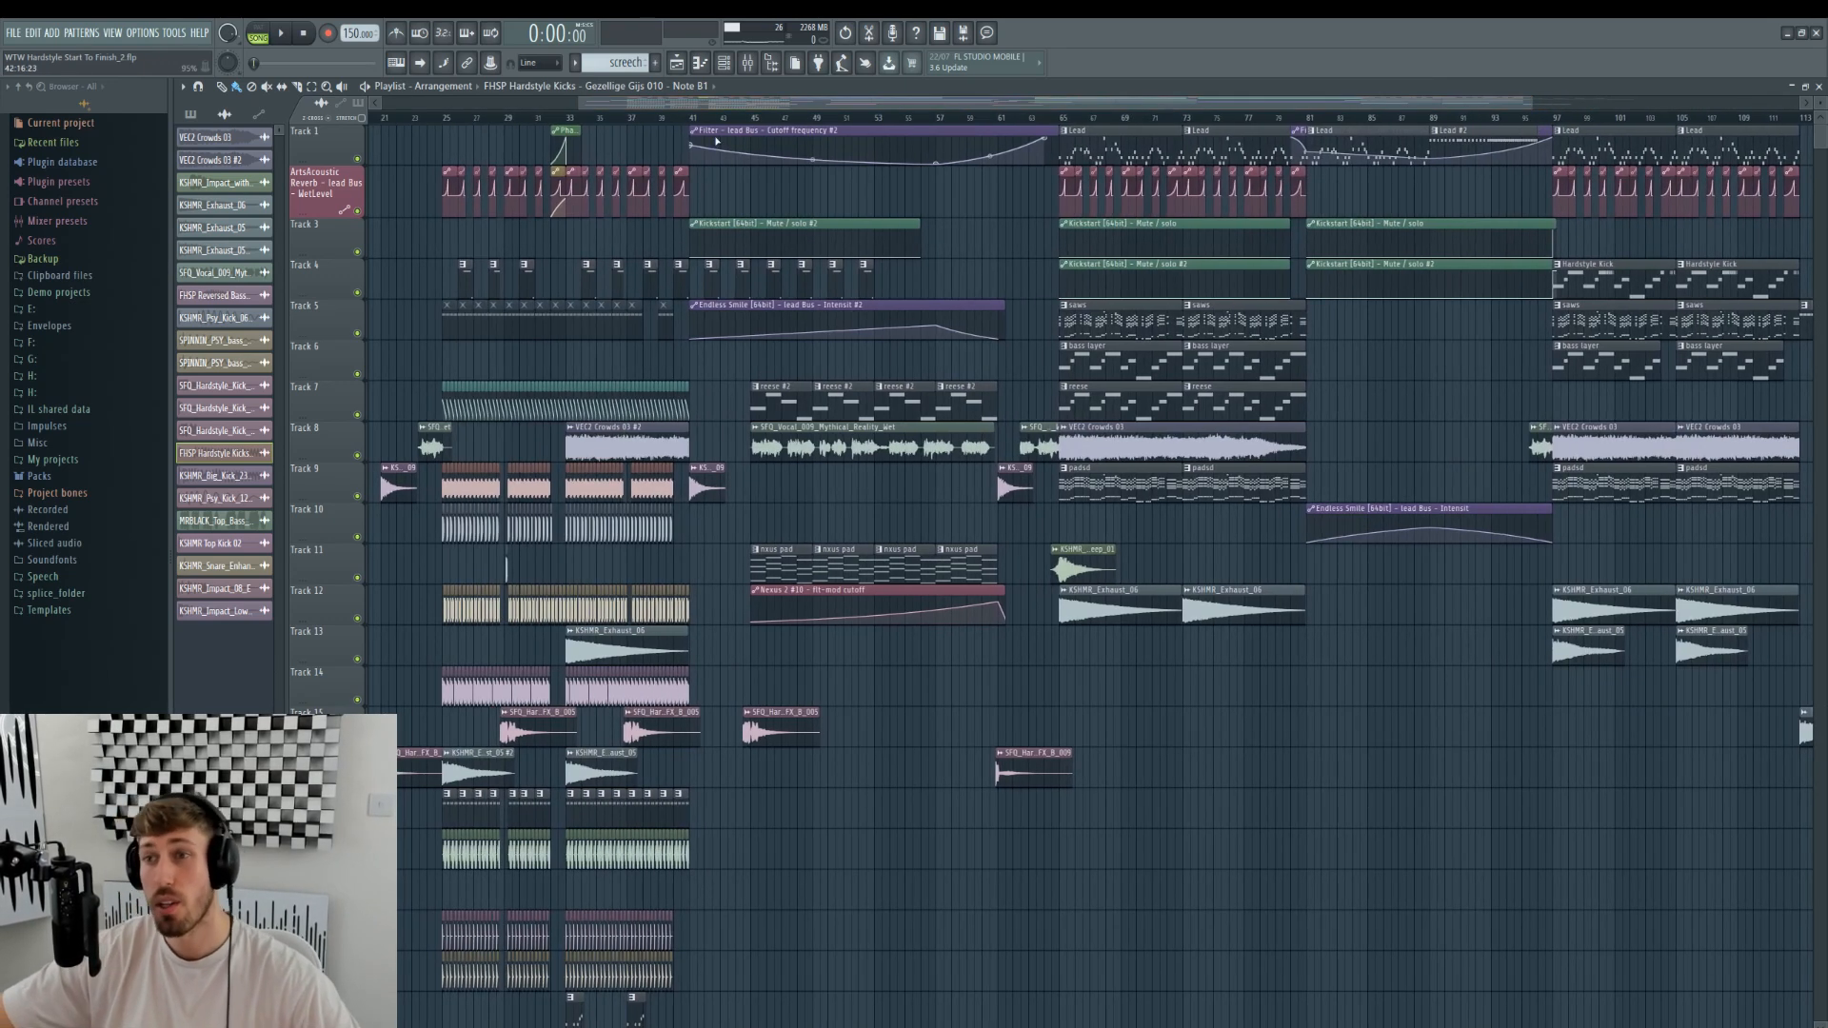
drag(582, 99, 580, 99)
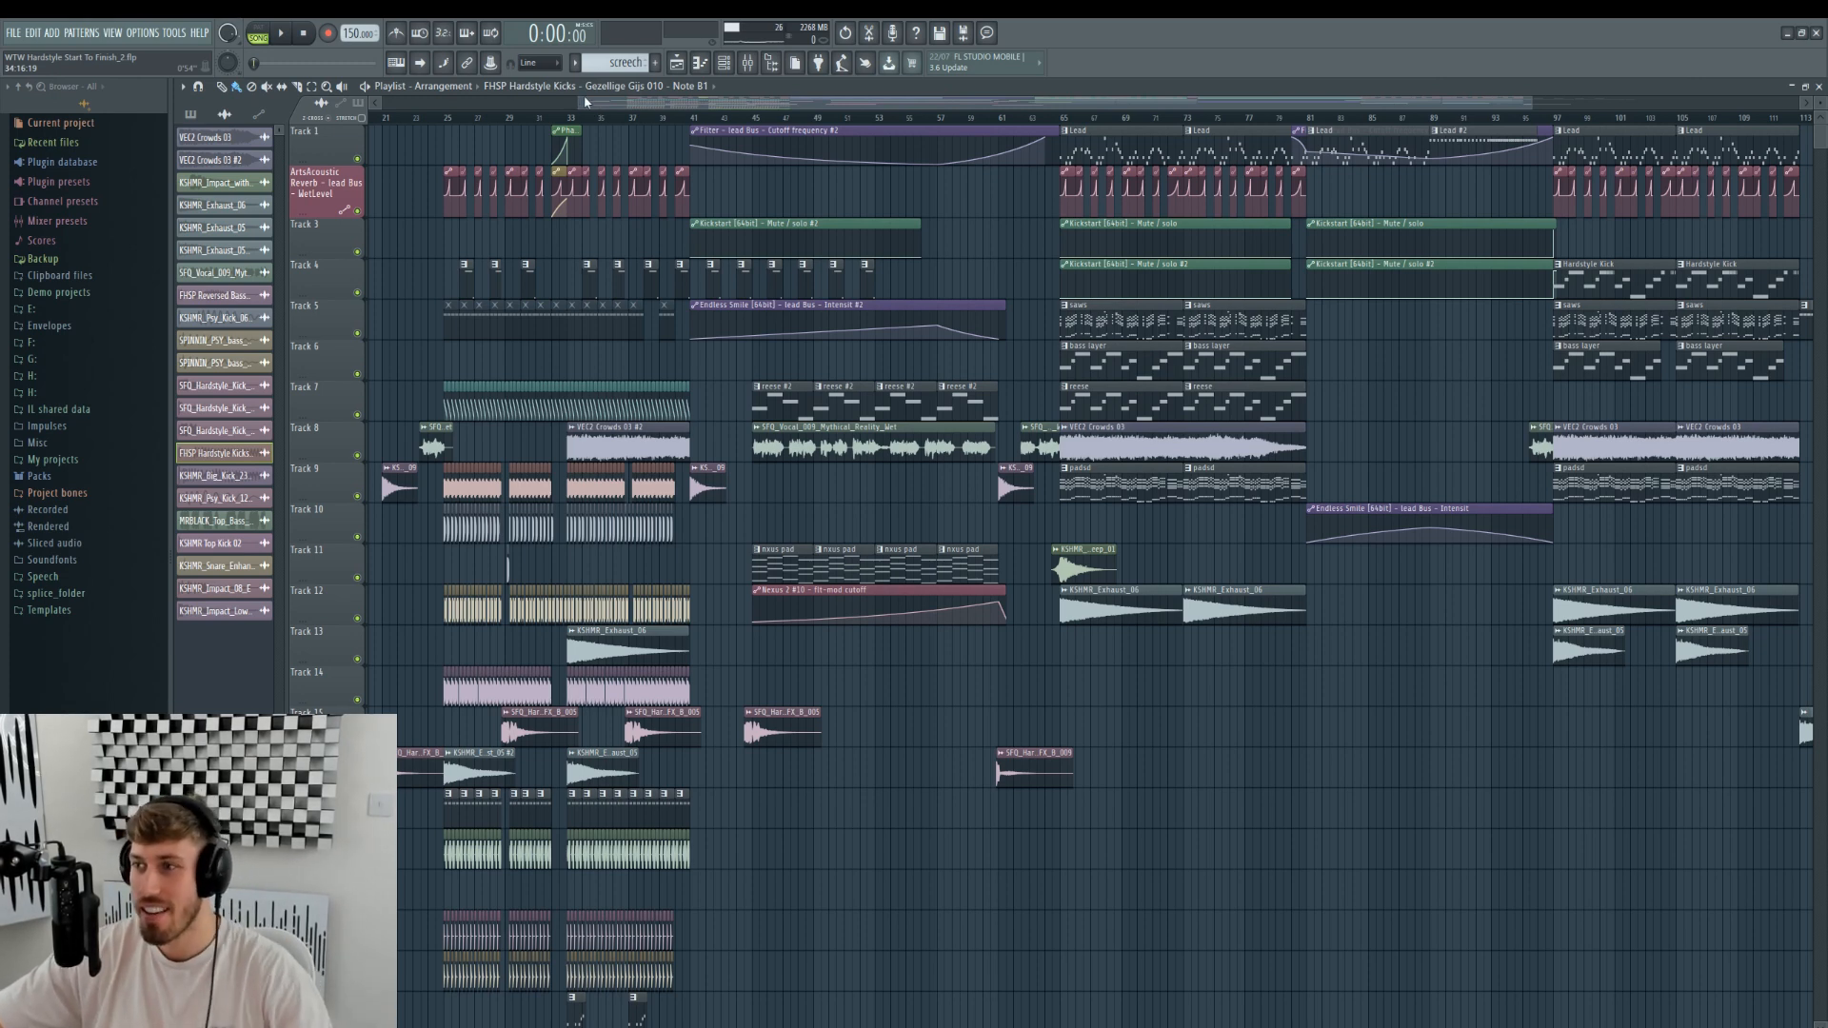
- Play back the arrangement's main sections, starting at bar 25, about bar 46, bar 65 and bar 97
click(447, 117)
key(space)
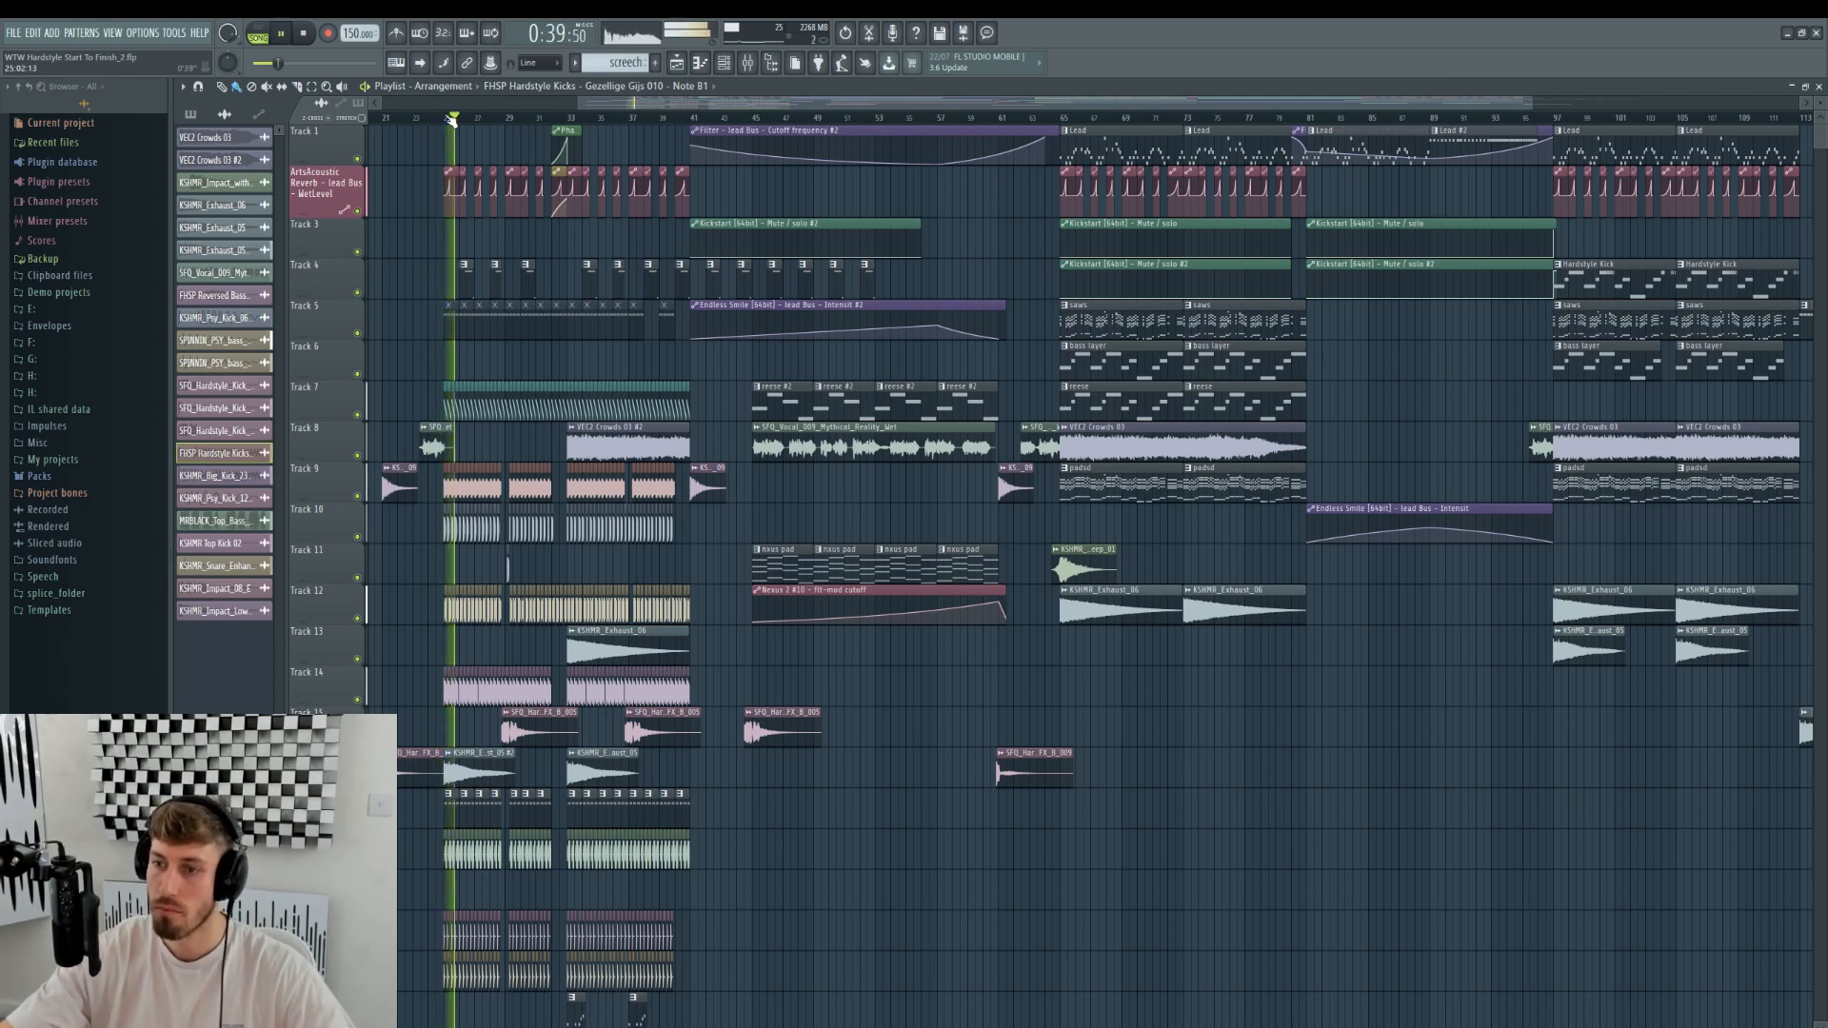
drag(626, 103, 575, 103)
click(698, 118)
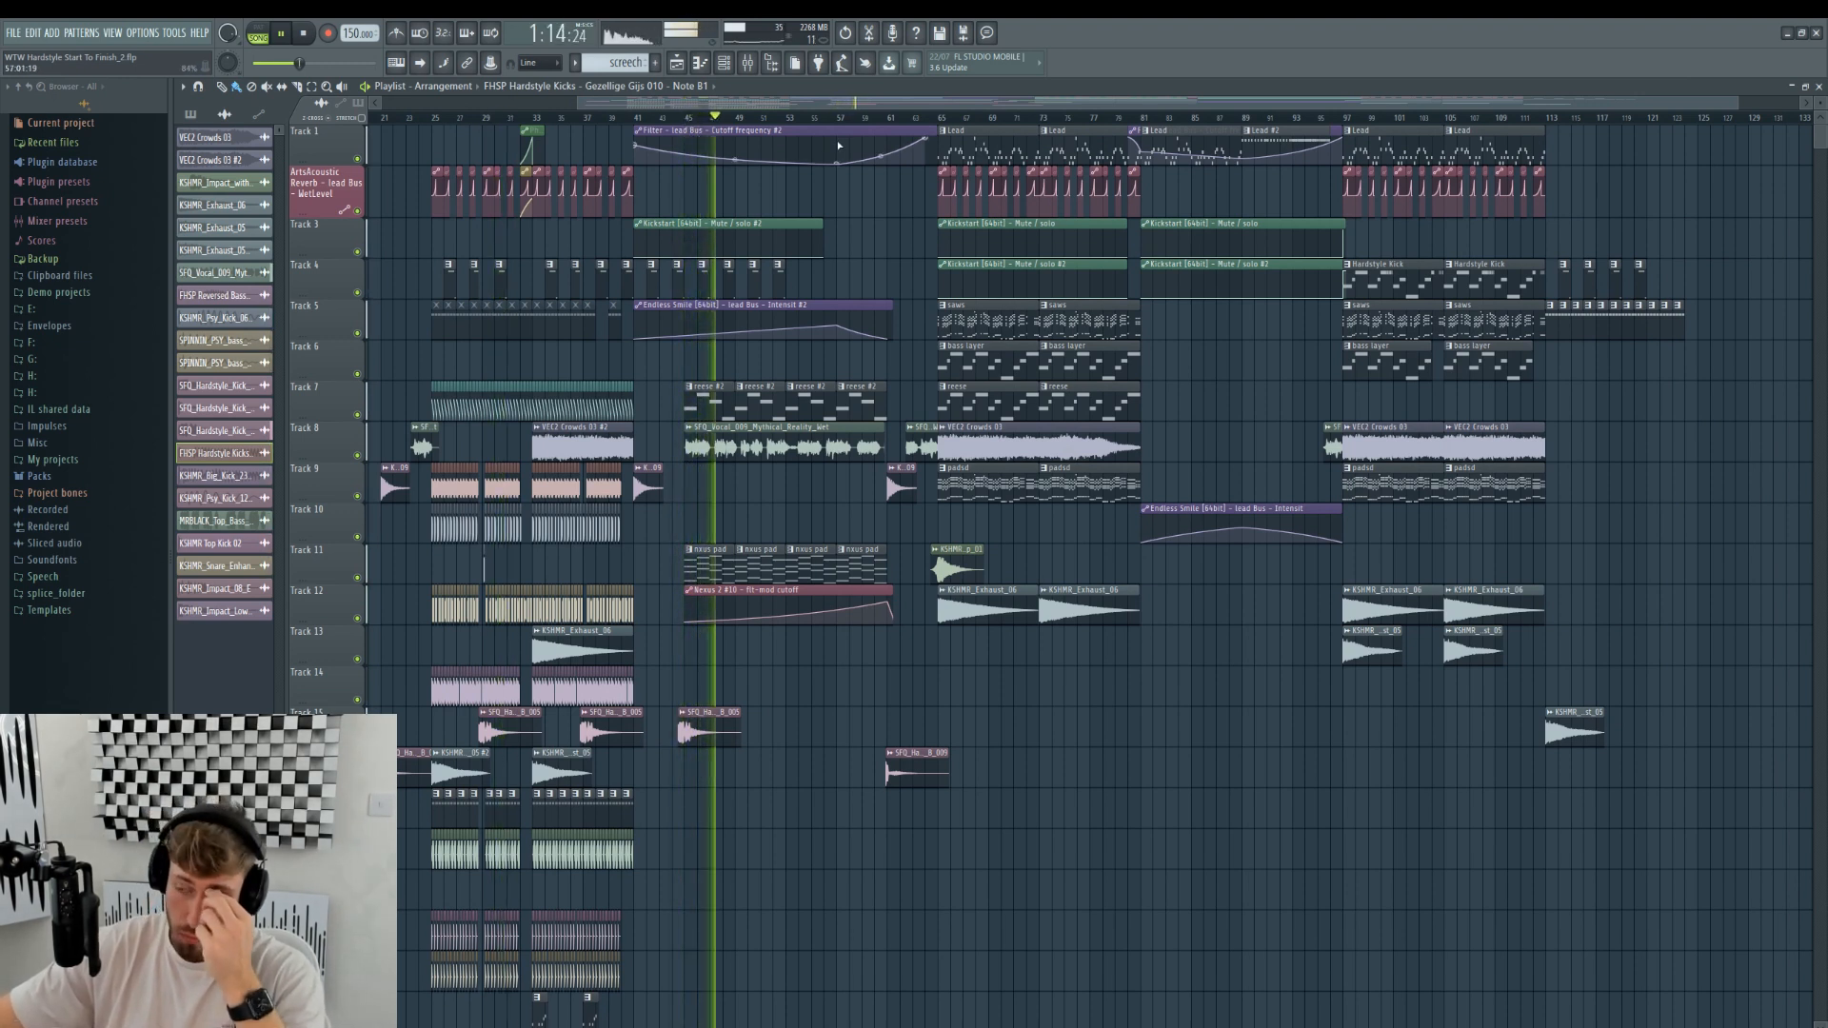
click(944, 119)
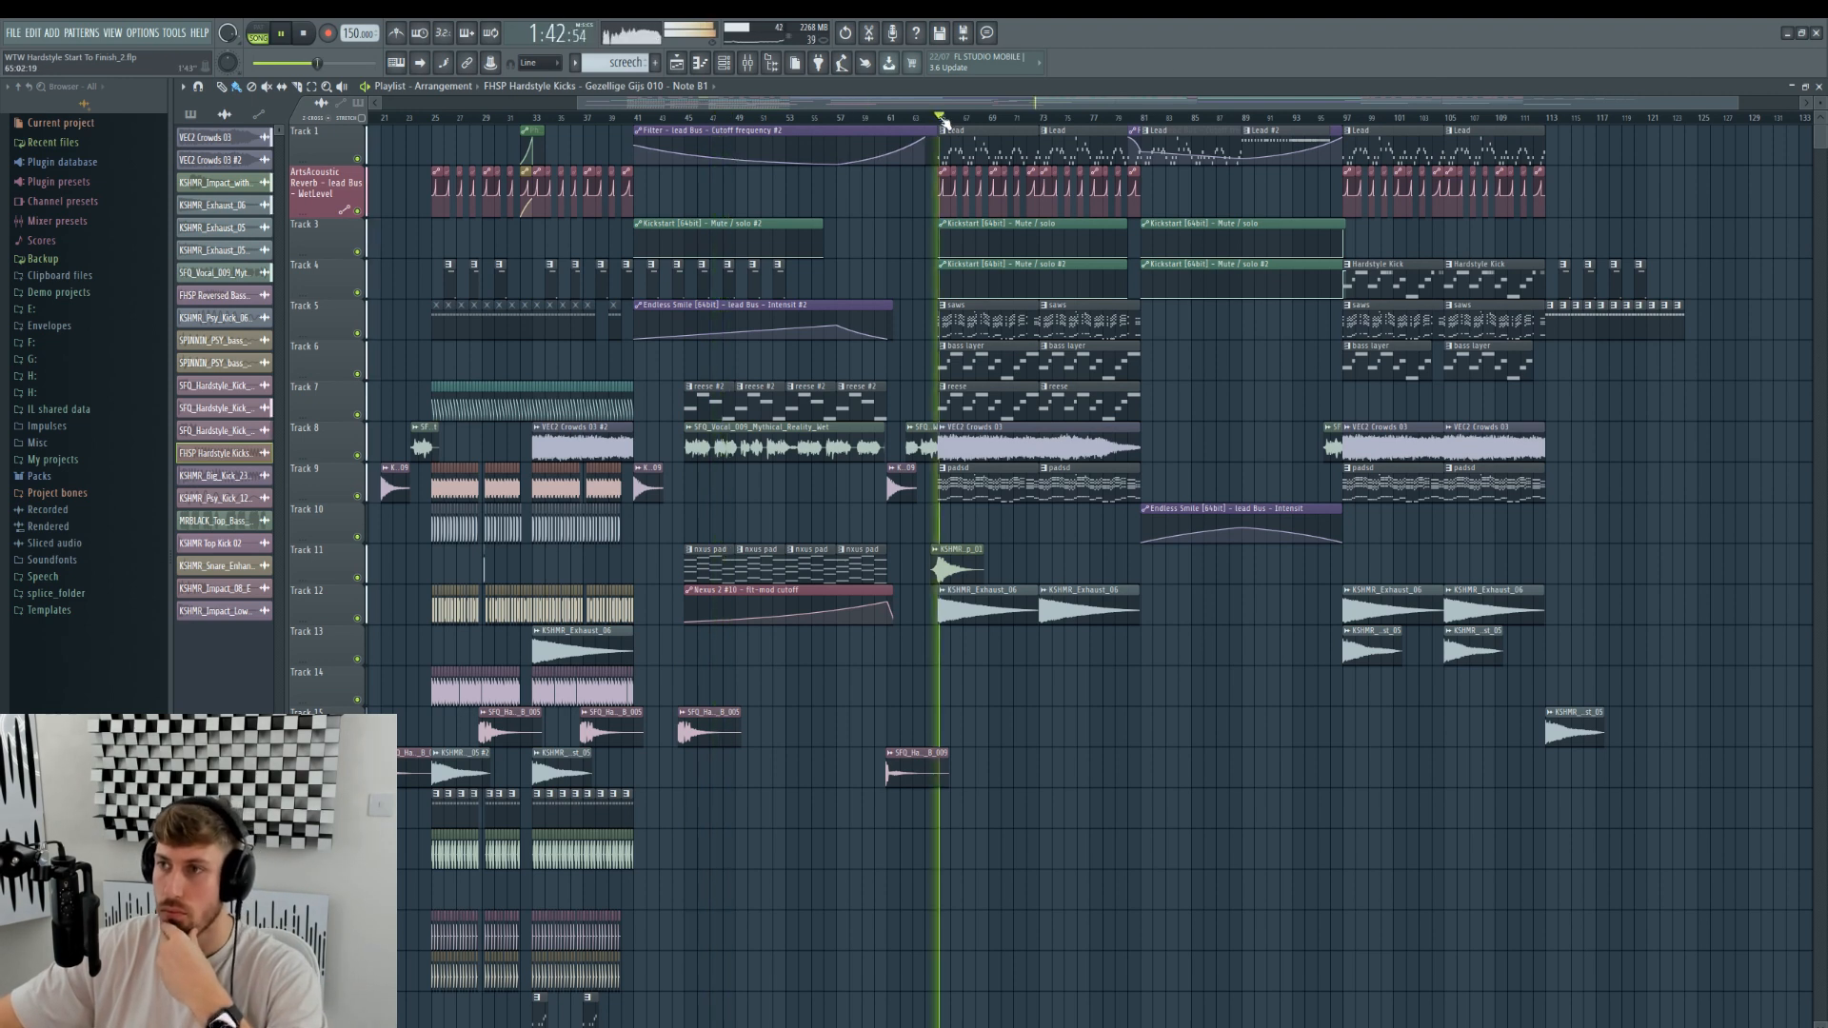
click(1347, 119)
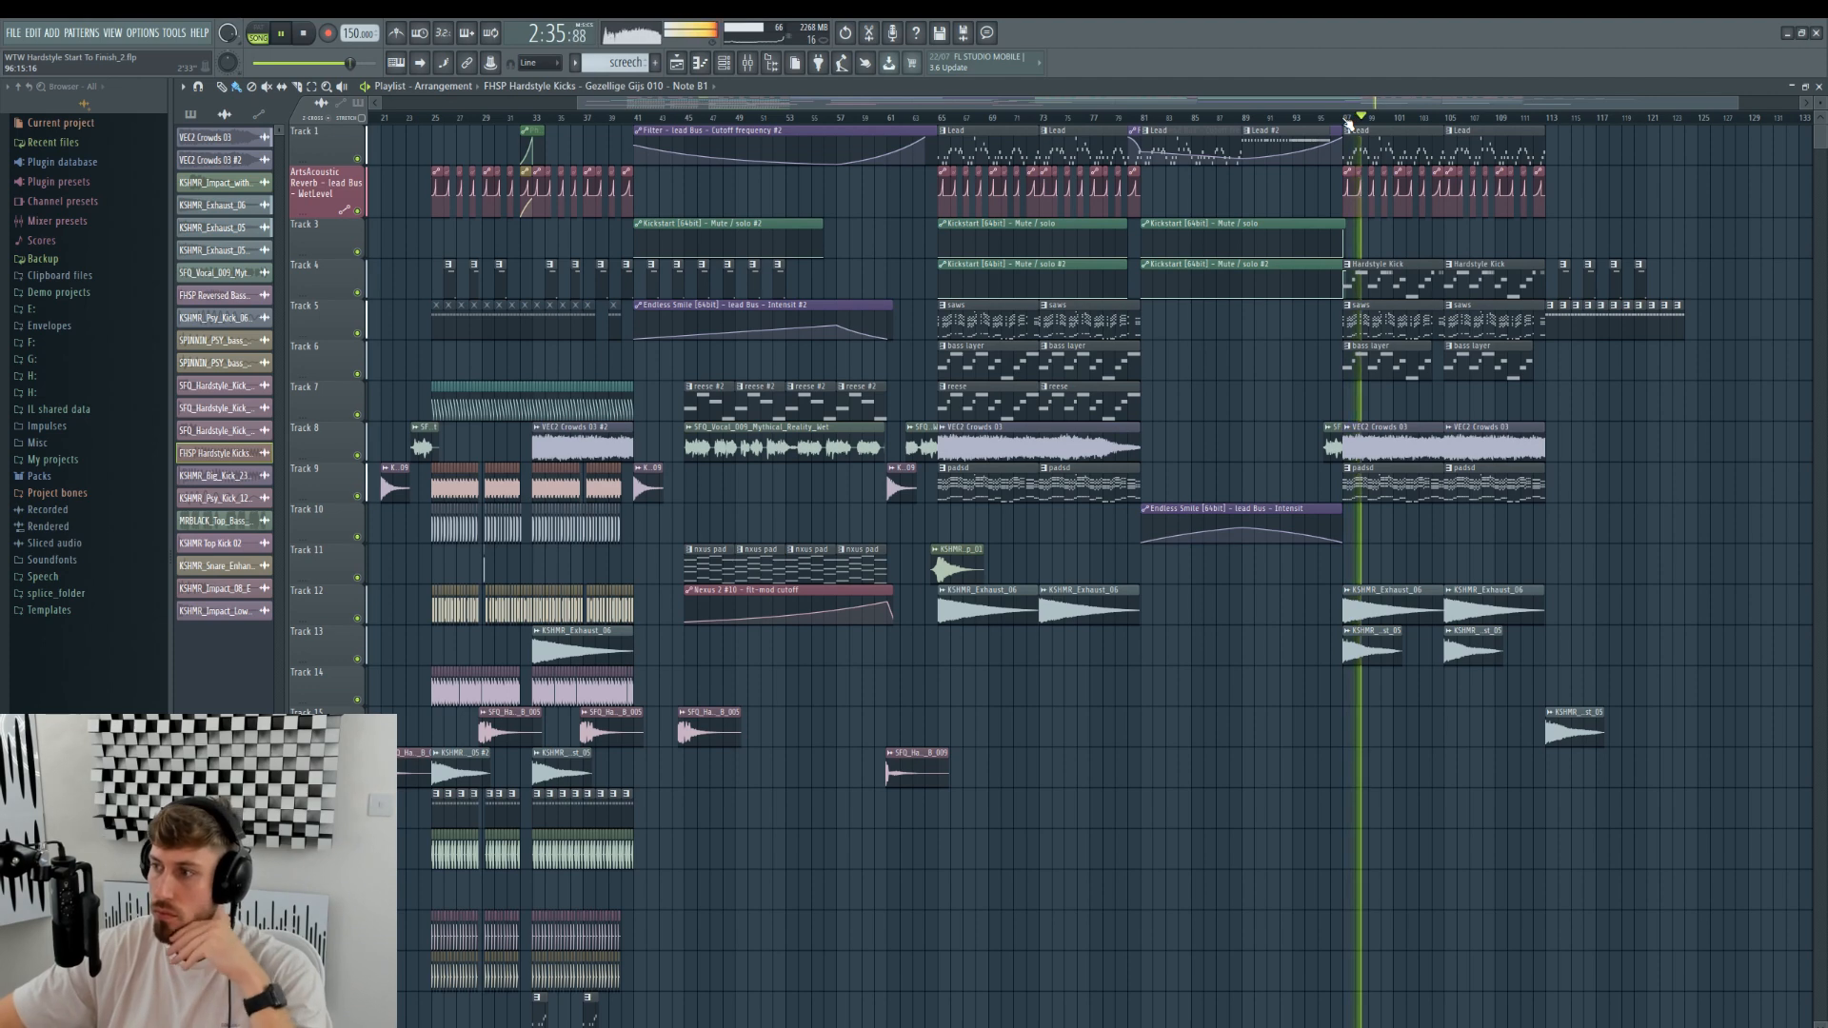
key(space)
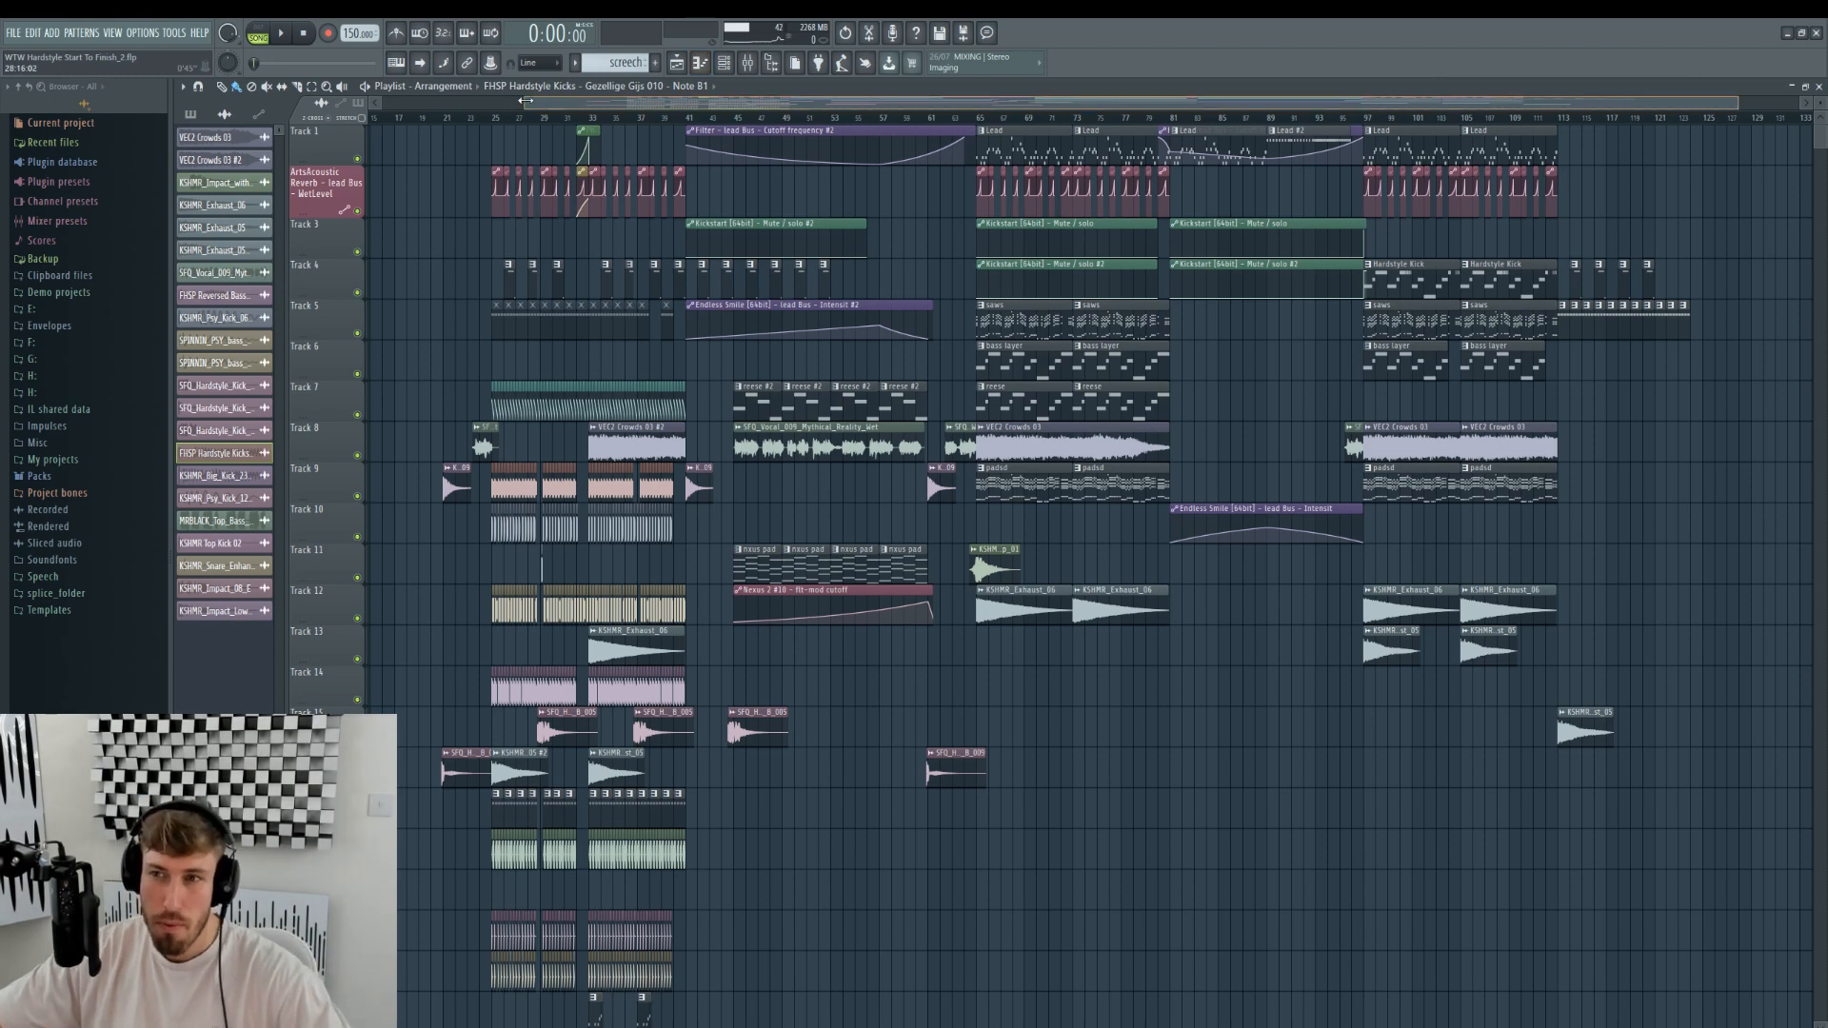
- Play back the transition into the sparse lead build-up, starting around bar 80
drag(525, 101, 381, 101)
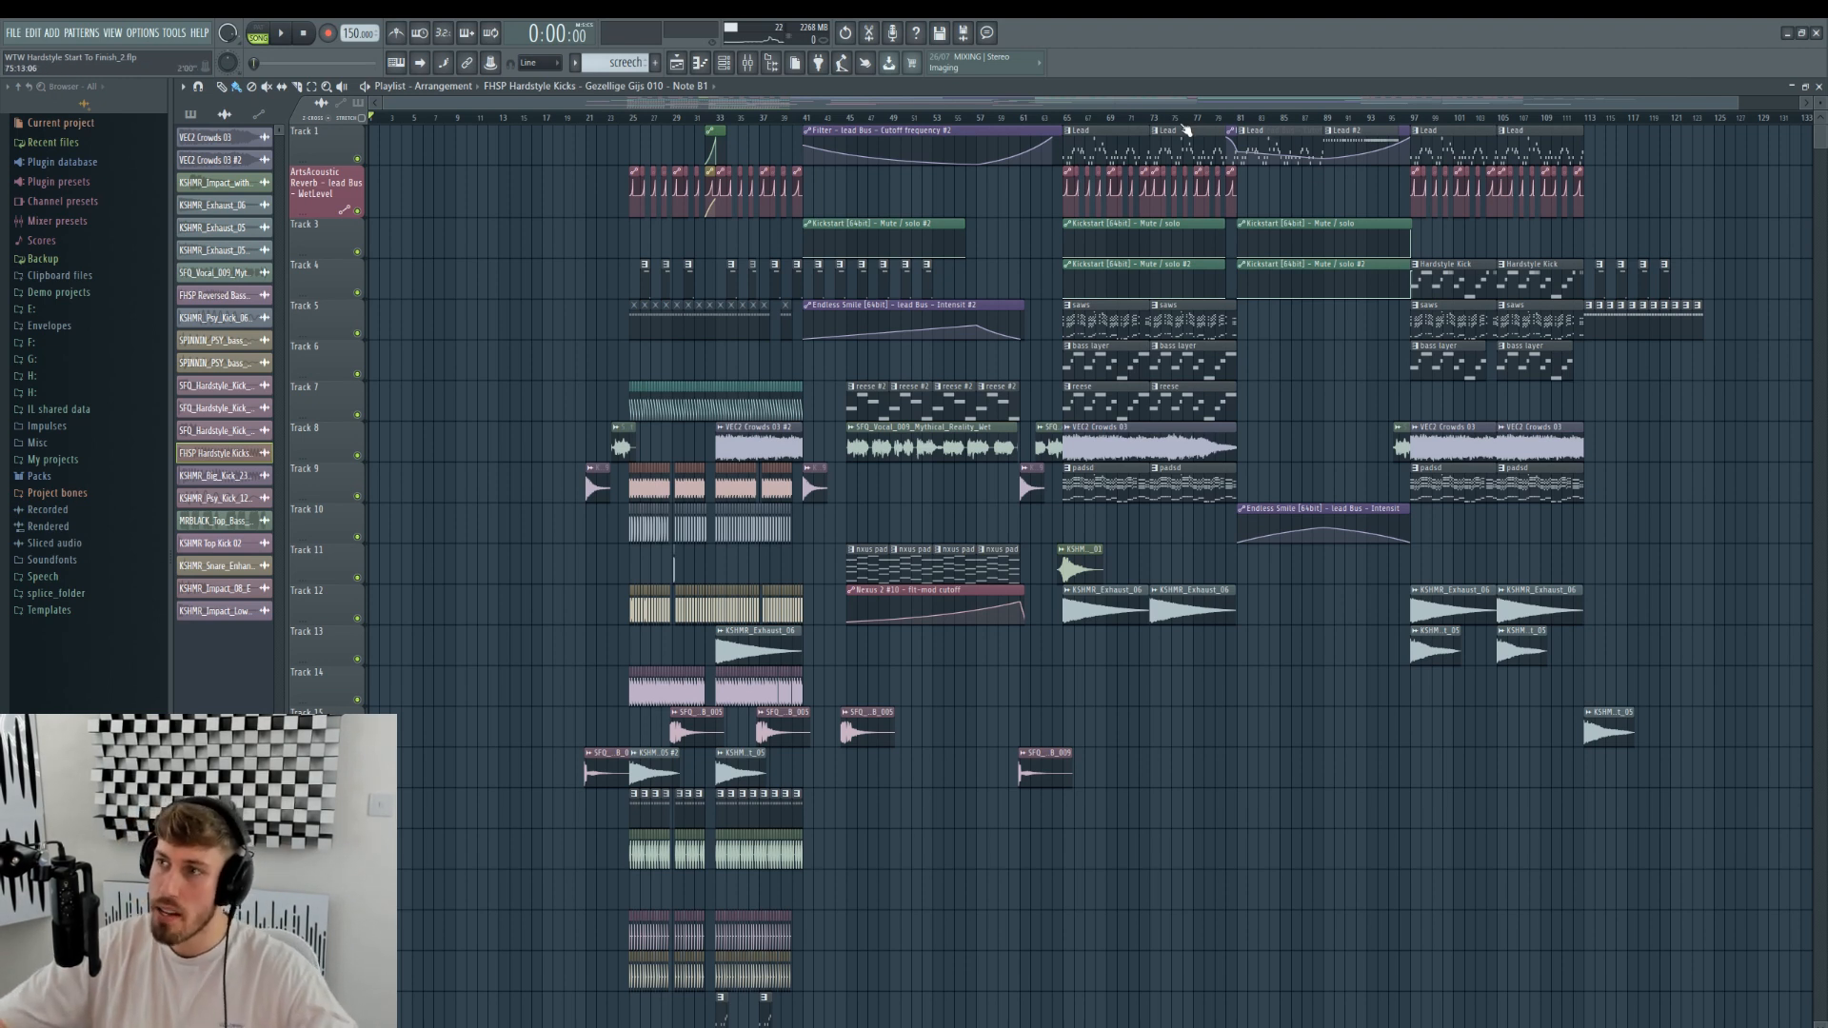
click(1225, 116)
key(space)
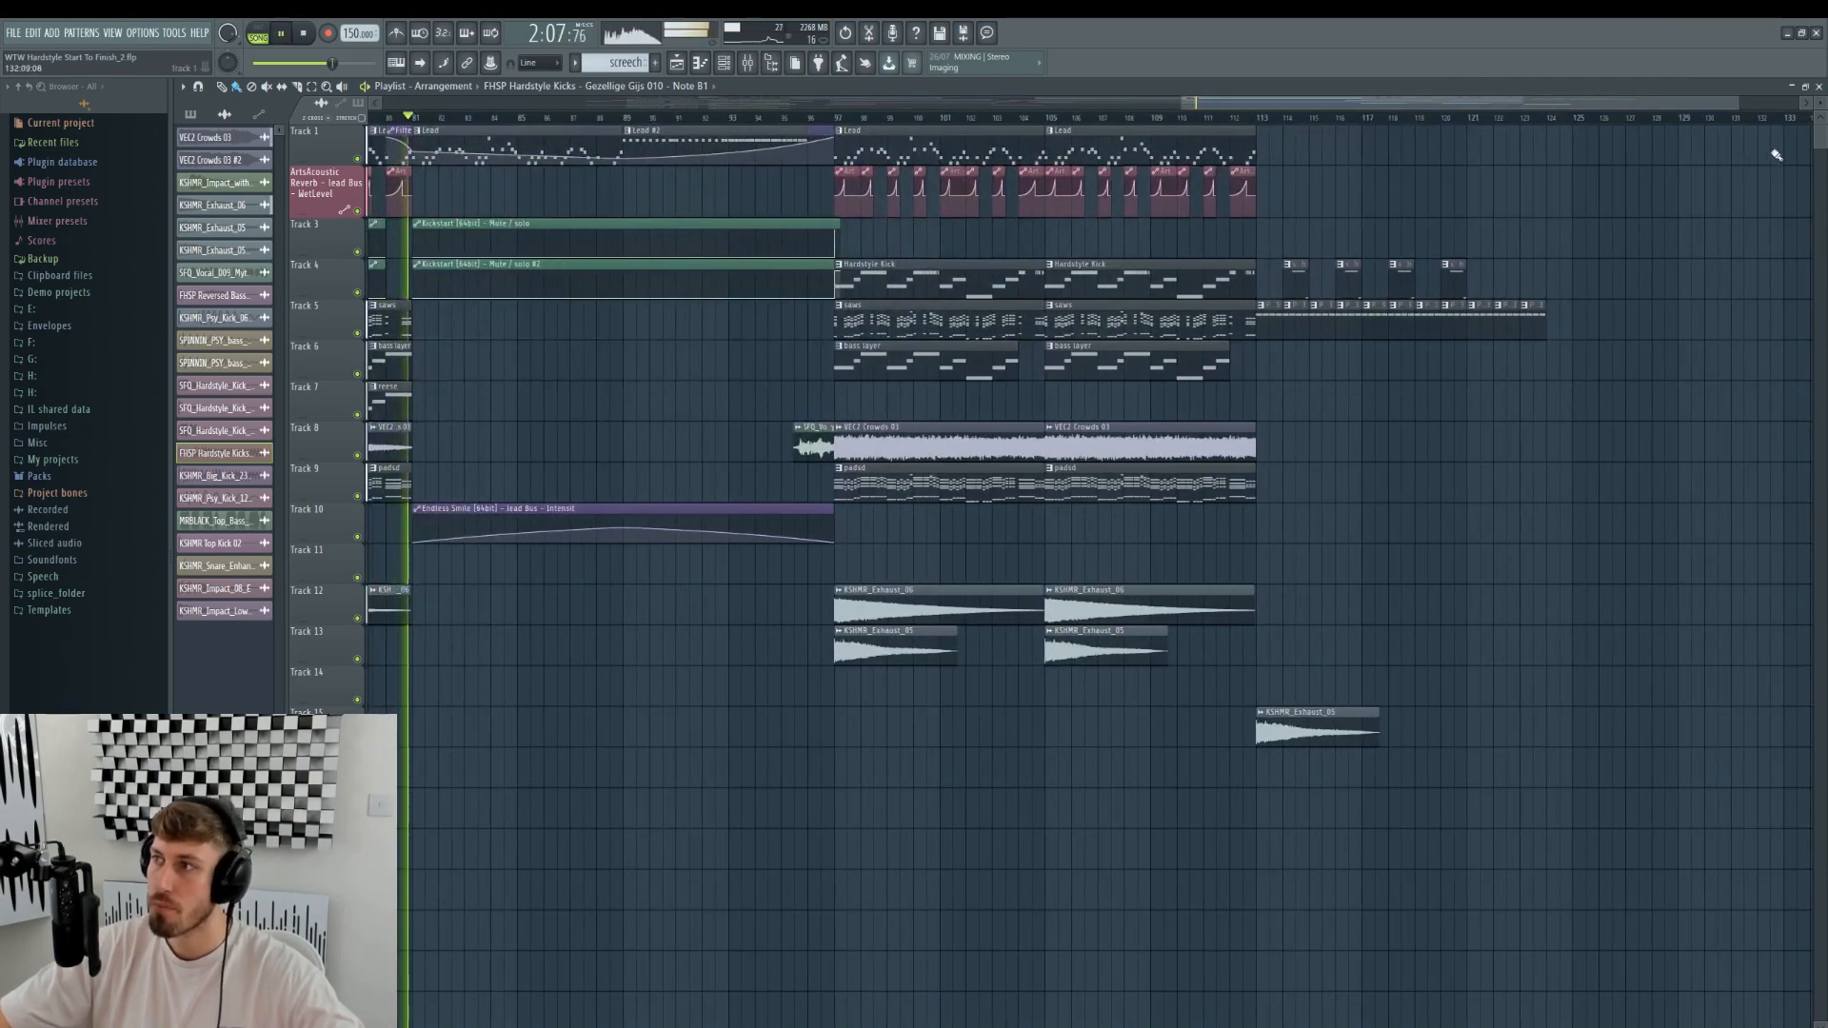
drag(1738, 103, 1527, 98)
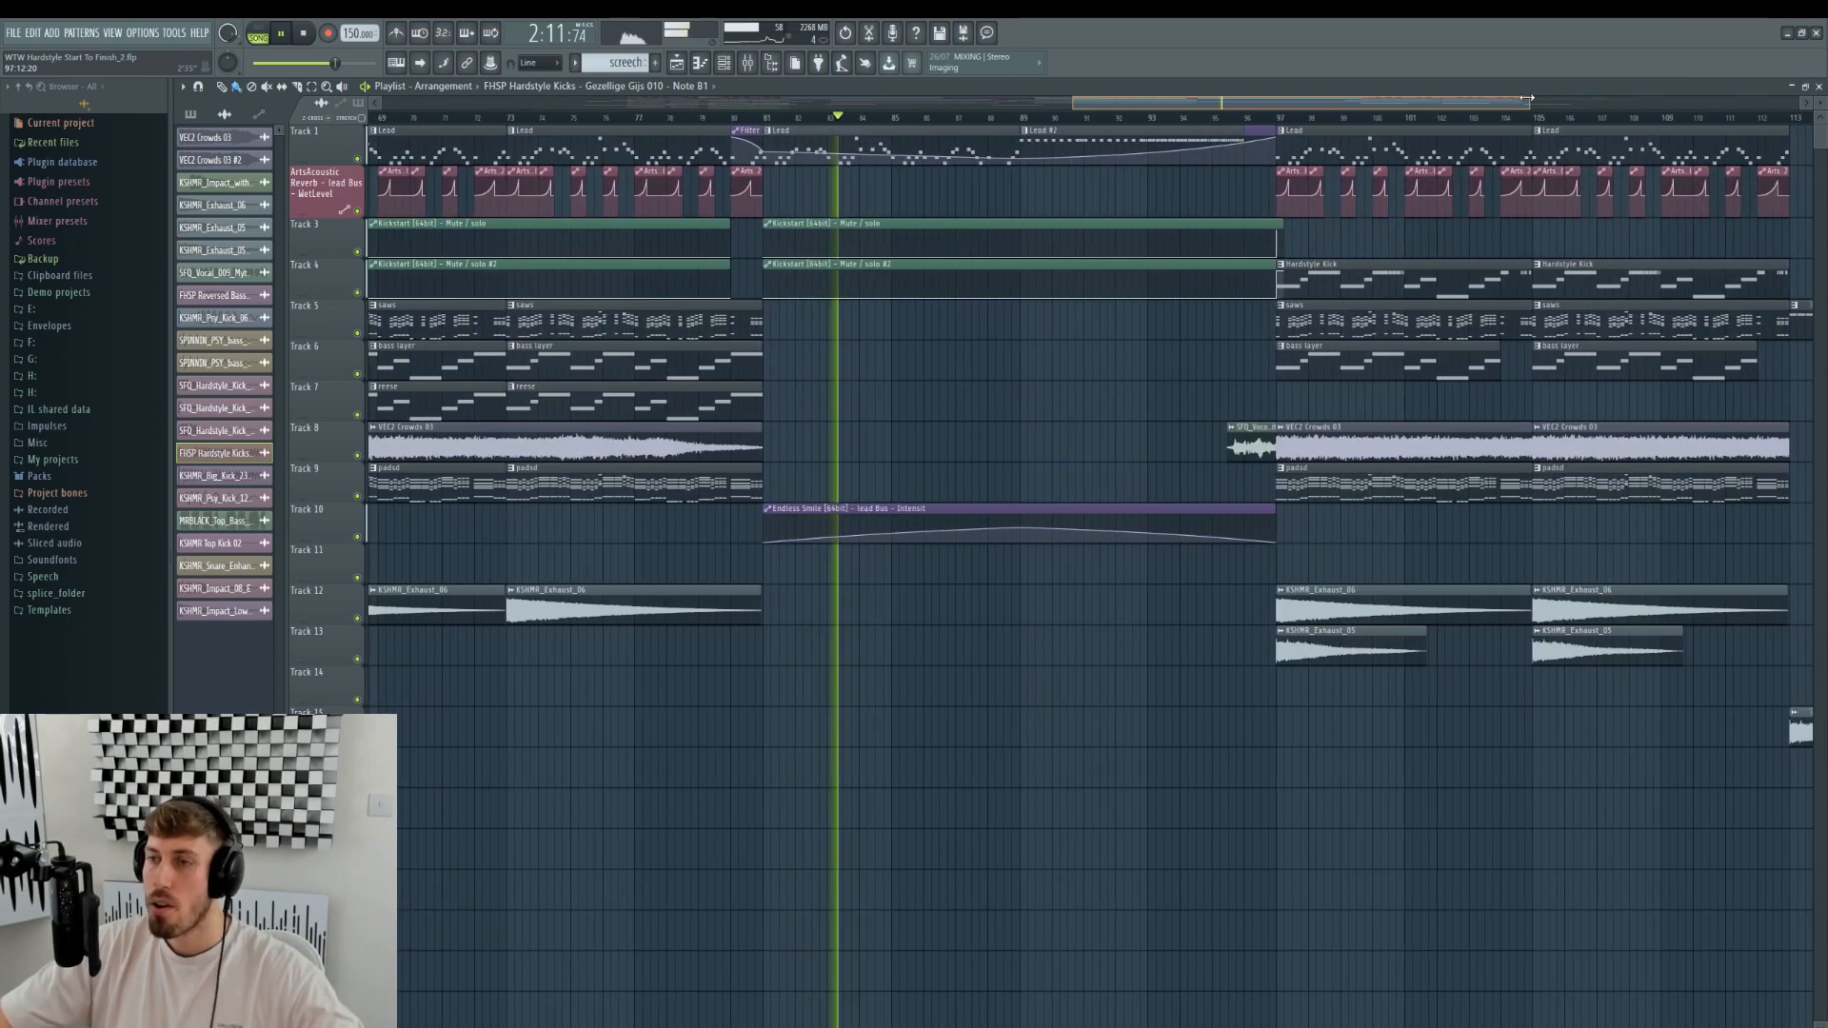
key(space)
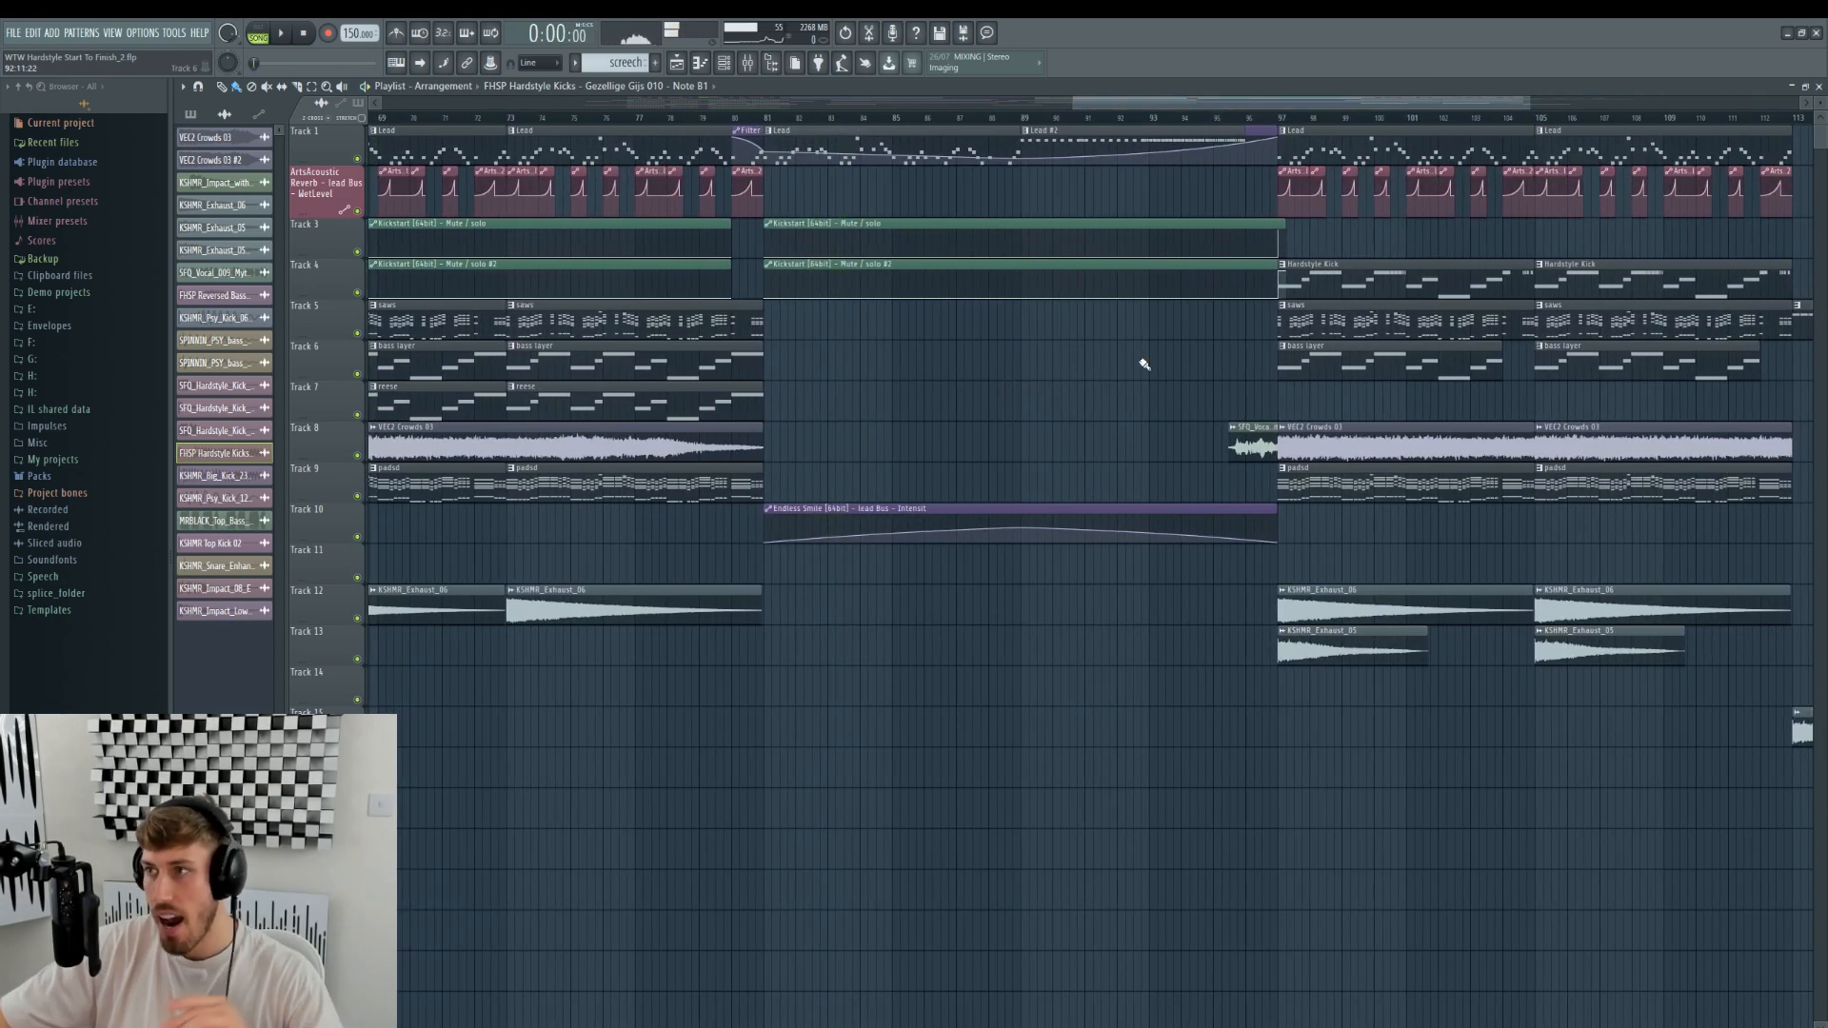
- Switch to the Splice sample browser, search for "kick" and bring the OLIVER_kick_punchy_clean sample into the playlist on Track 8
click(710, 1026)
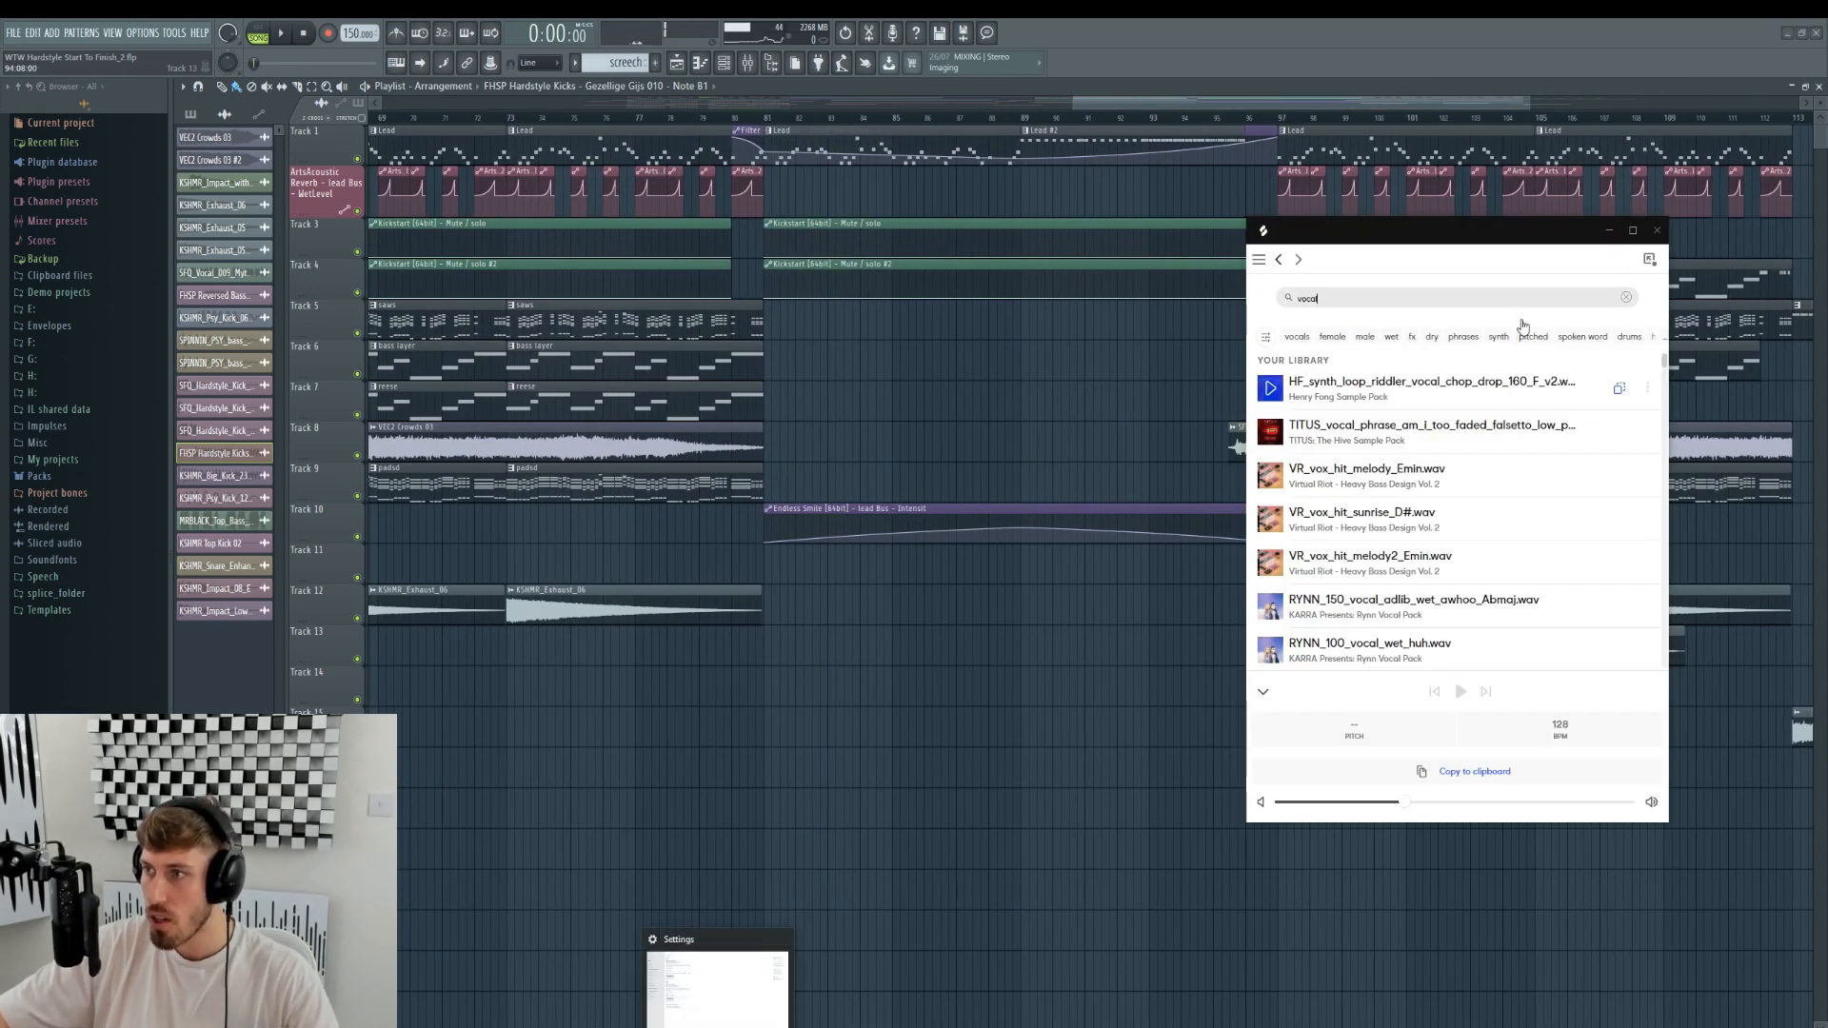
text(kick)
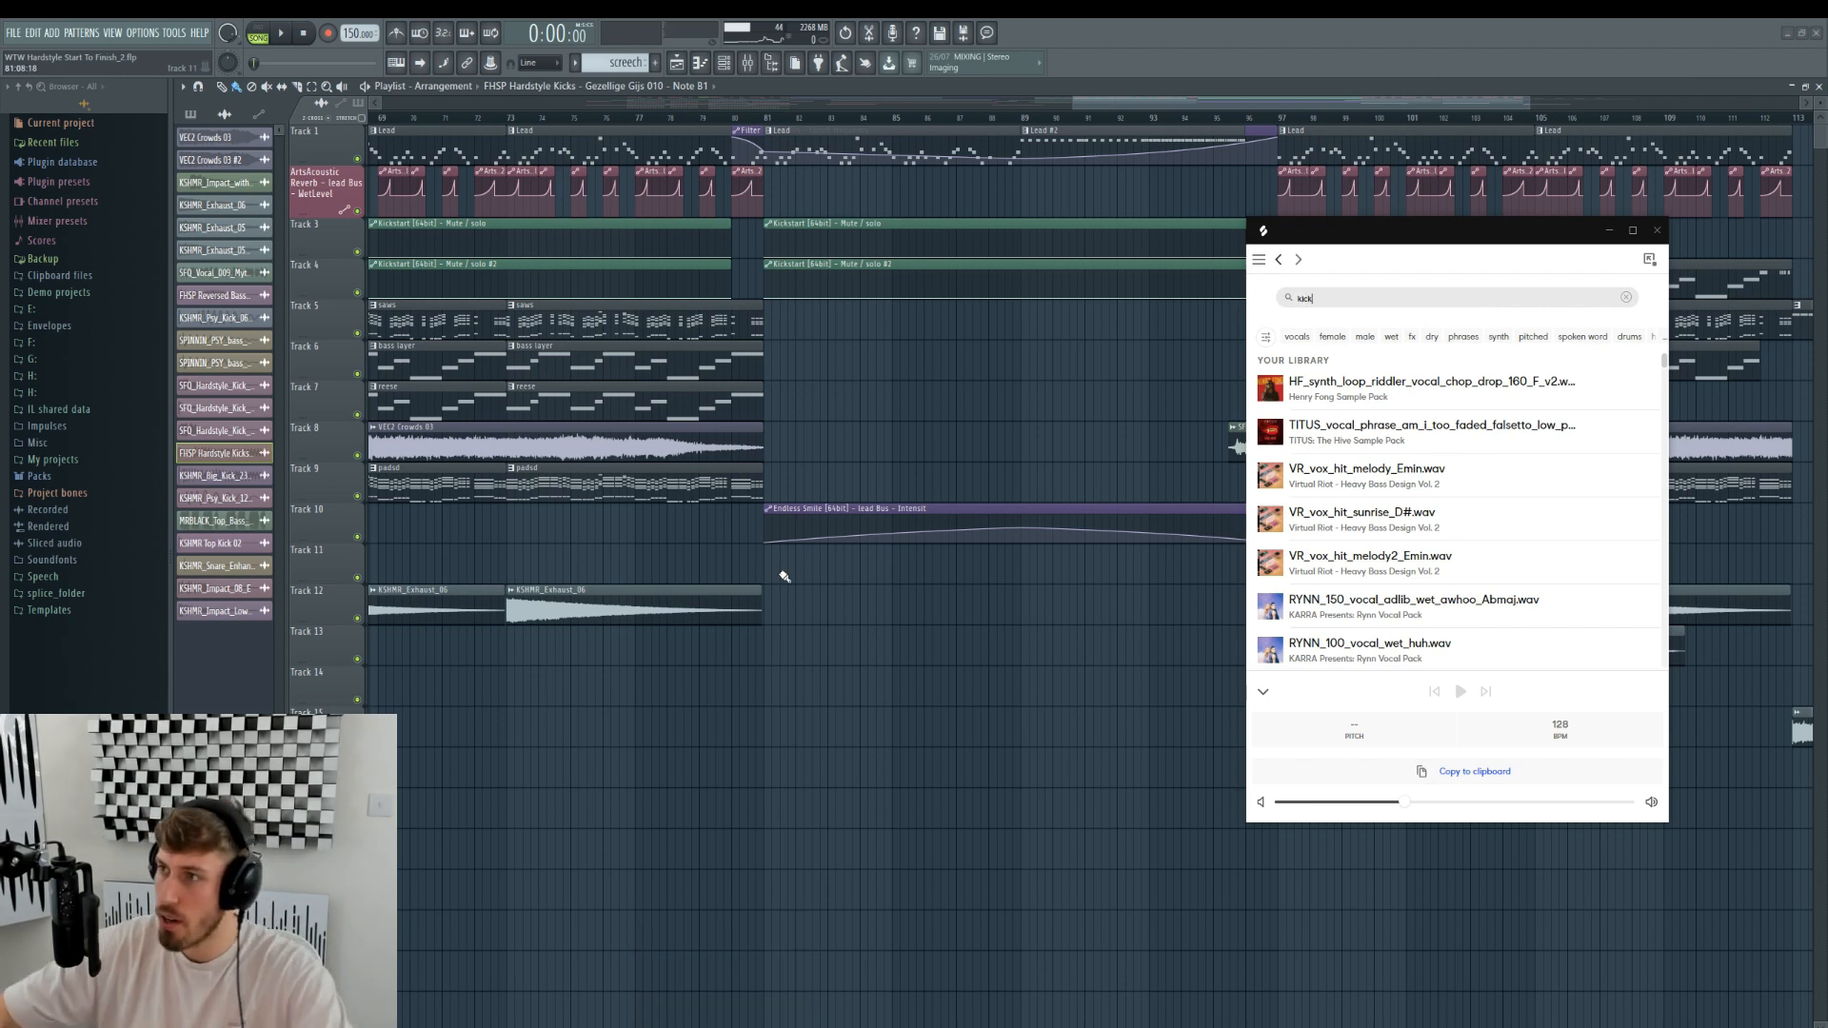
click(1270, 394)
scroll(1272, 433, down, 1)
scroll(1333, 457, down, 3)
click(1395, 489)
mouse_move(1395, 489)
mouse_down()
mouse_move(1143, 519)
mouse_move(769, 457)
mouse_move(1086, 445)
mouse_up()
- Fill Track 8 from bar 81 to bar 89 with repeated kick clips, undoing the misplaced attempts
key(ctrl+z)
drag(770, 448, 1021, 447)
key(ctrl+z)
drag(774, 447, 1021, 439)
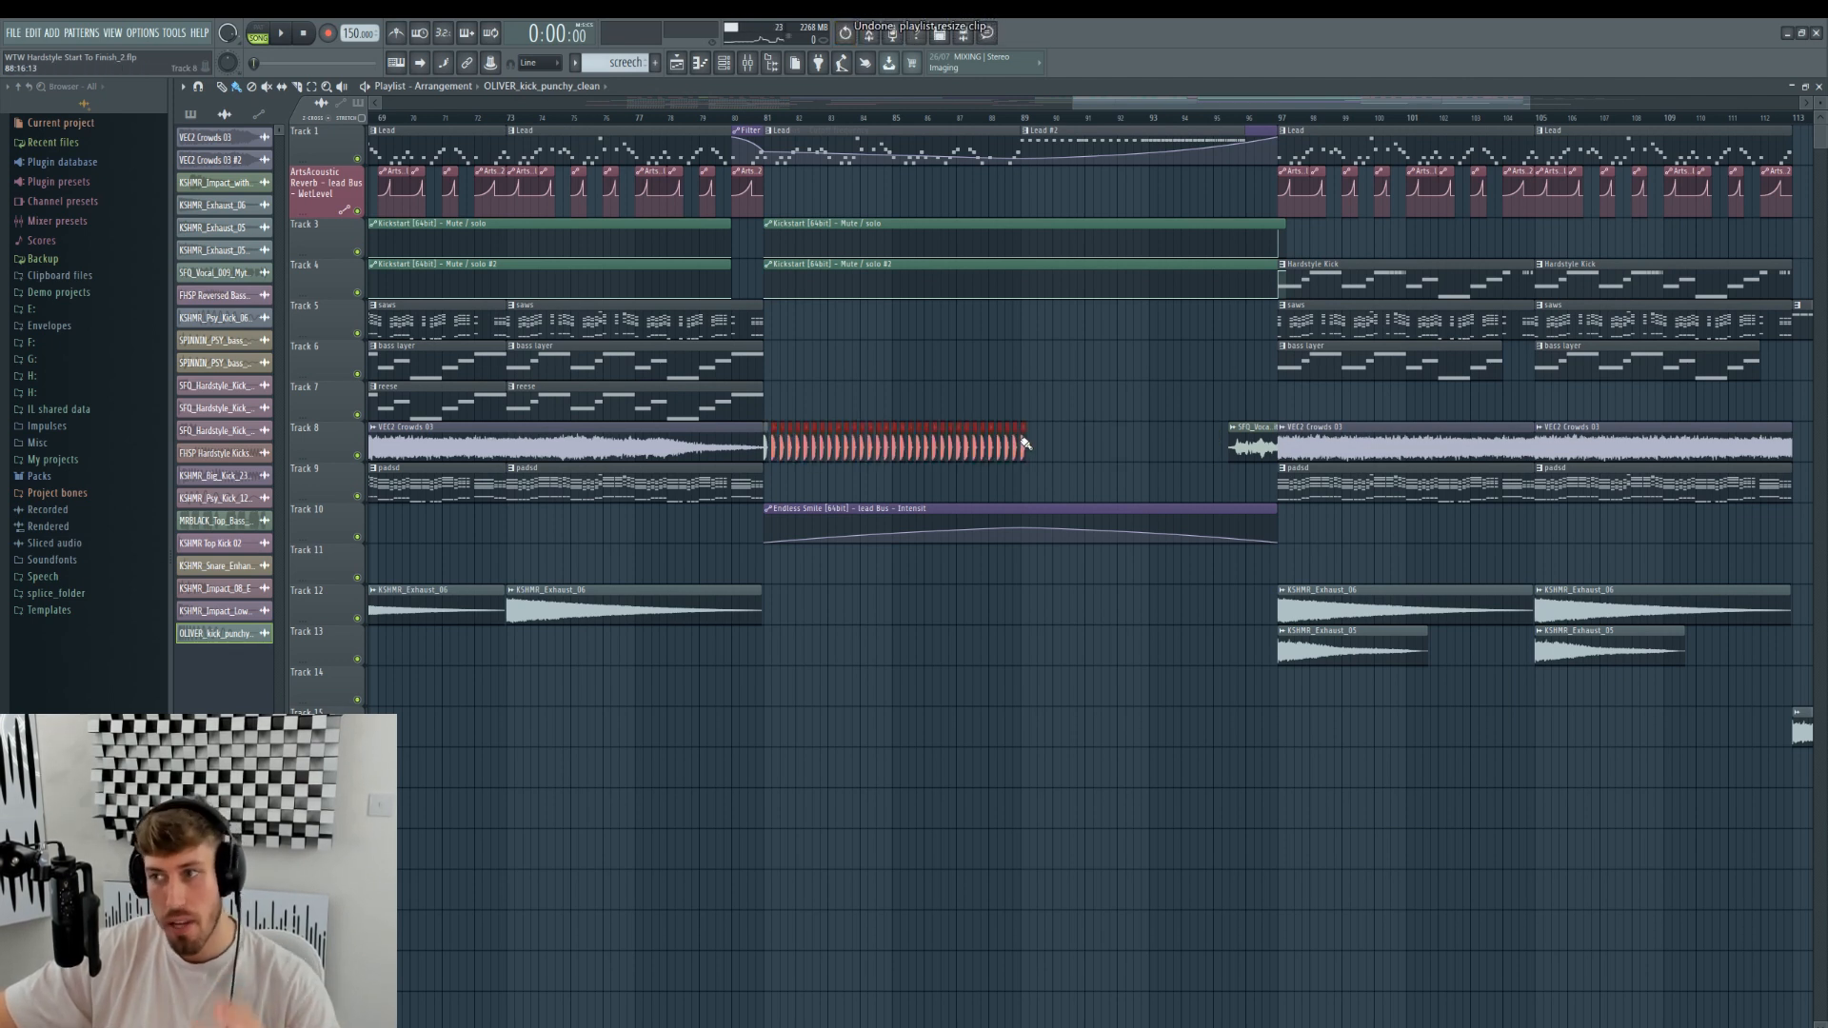
- Play back the new kick build-up and slightly increase the kick sample's fade-out in its channel settings
click(736, 131)
click(749, 117)
key(space)
drag(1076, 103, 886, 103)
double_click(1190, 446)
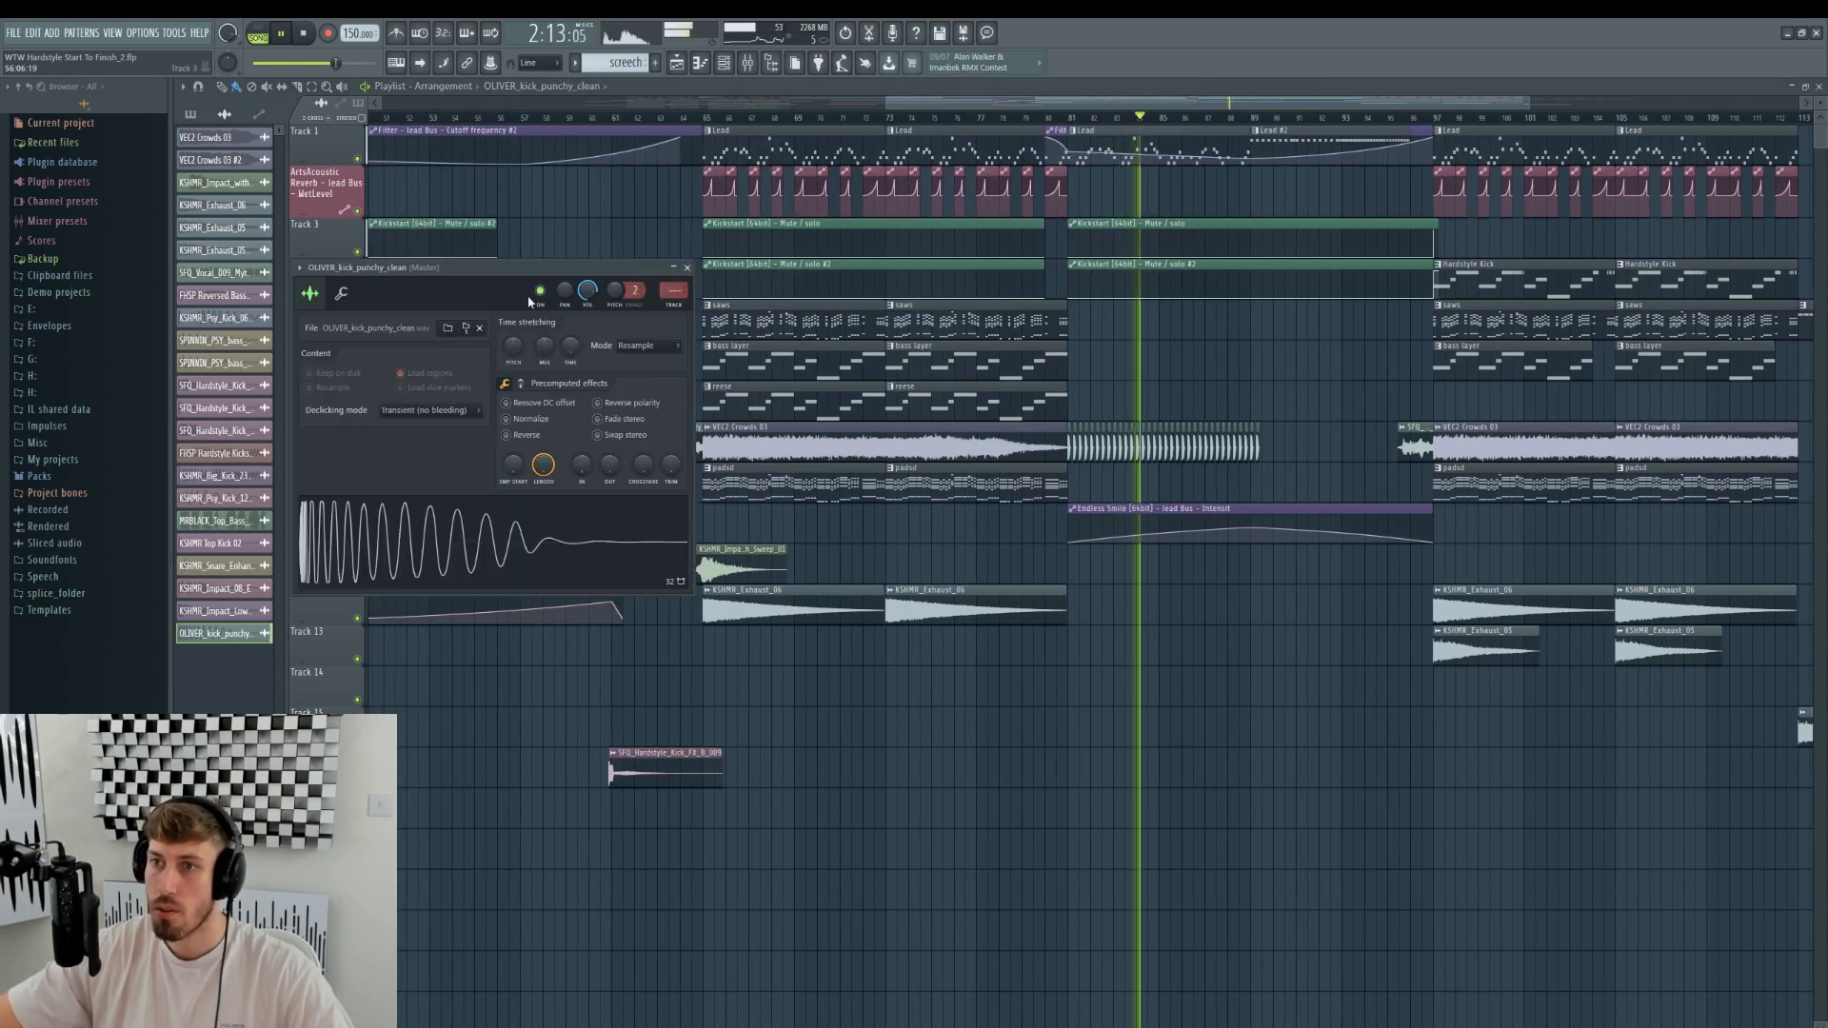
drag(615, 473, 616, 468)
key(space)
- Continue the kick clips on Track 8 from bar 89 to bar 93 at twice the rate, deleting any beyond bar 93
drag(891, 108, 1214, 108)
drag(1532, 108, 1369, 108)
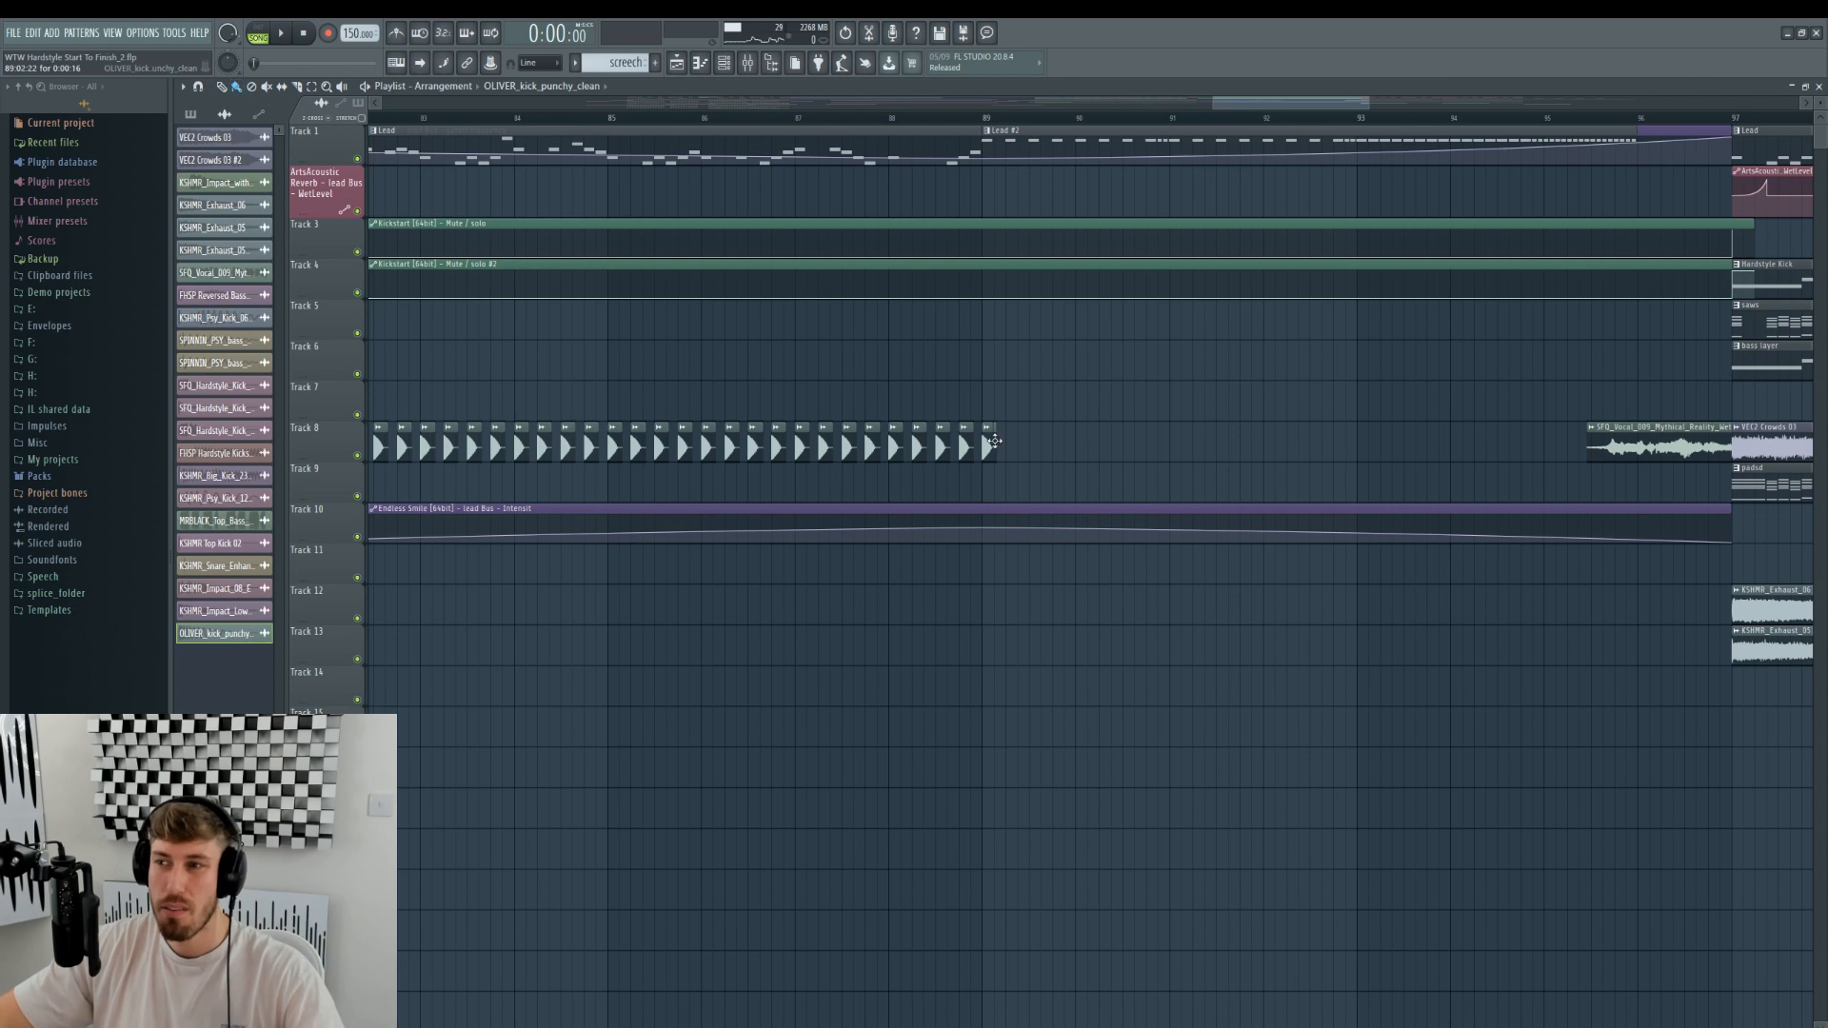
drag(993, 443, 1414, 443)
click(938, 118)
key(space)
drag(1369, 103, 1445, 104)
drag(1081, 443, 1160, 442)
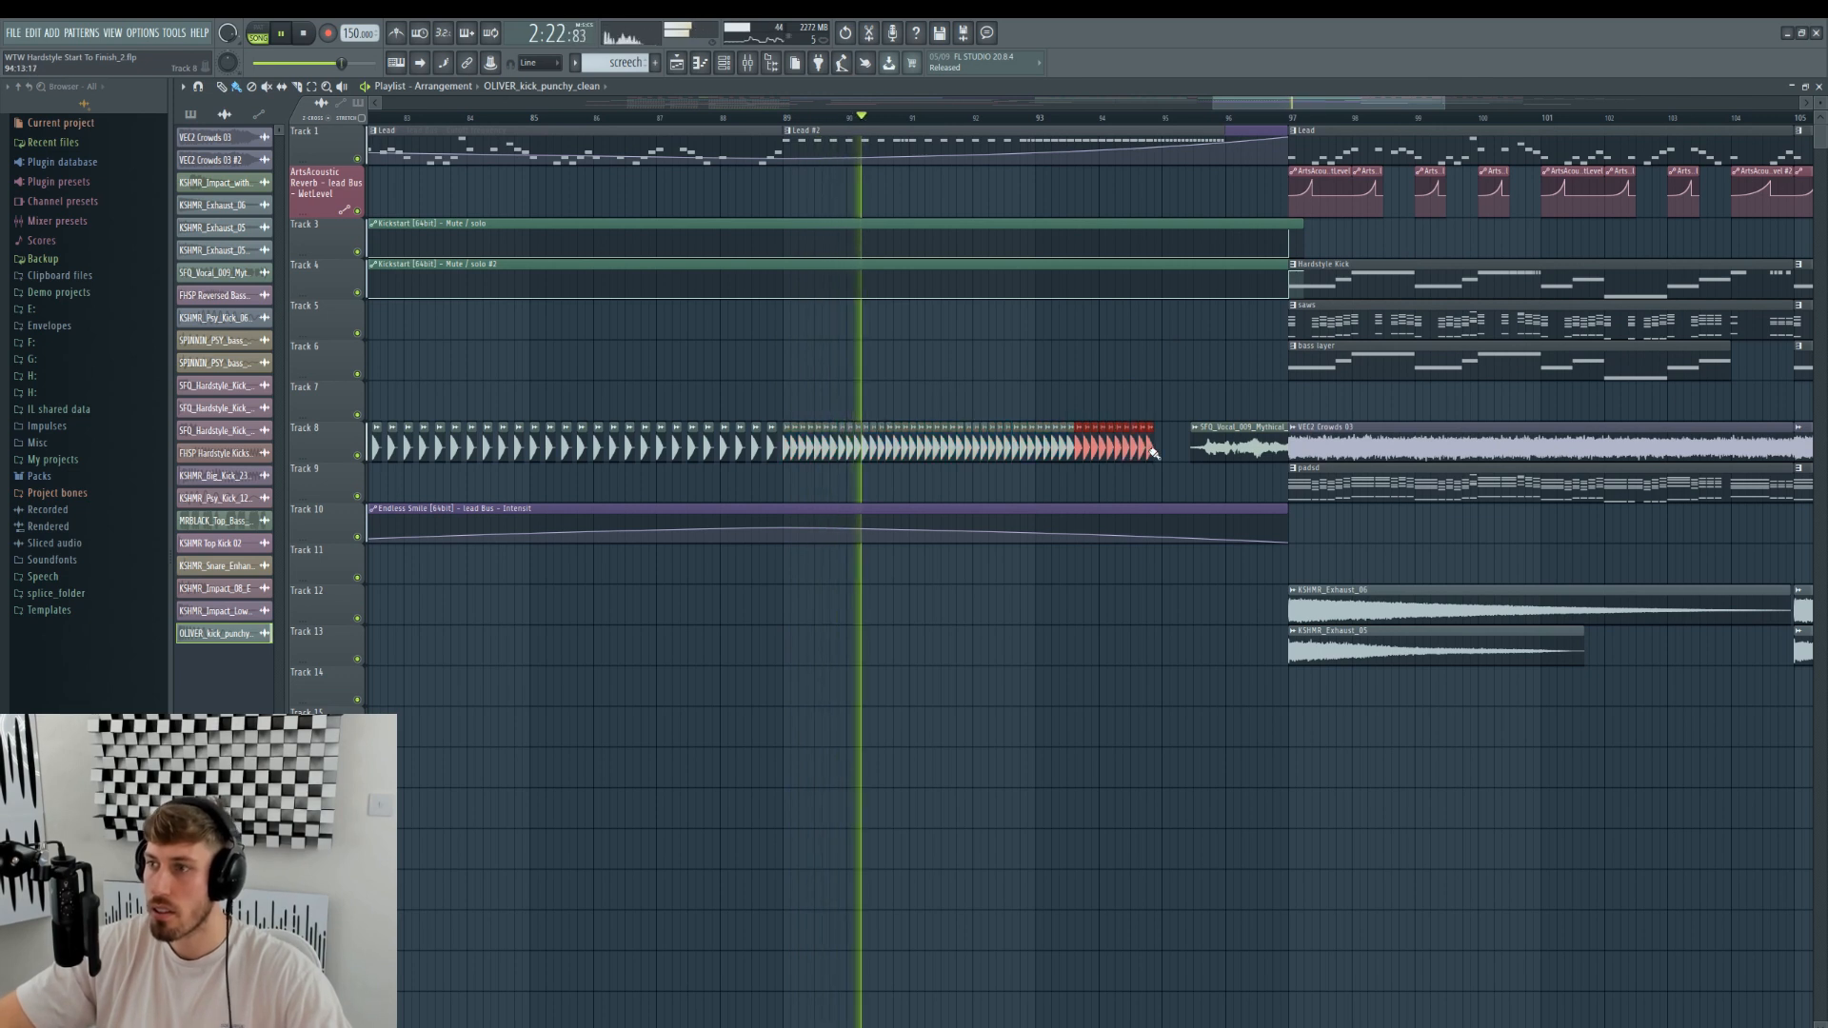
drag(1213, 103, 1277, 103)
drag(912, 454, 760, 454)
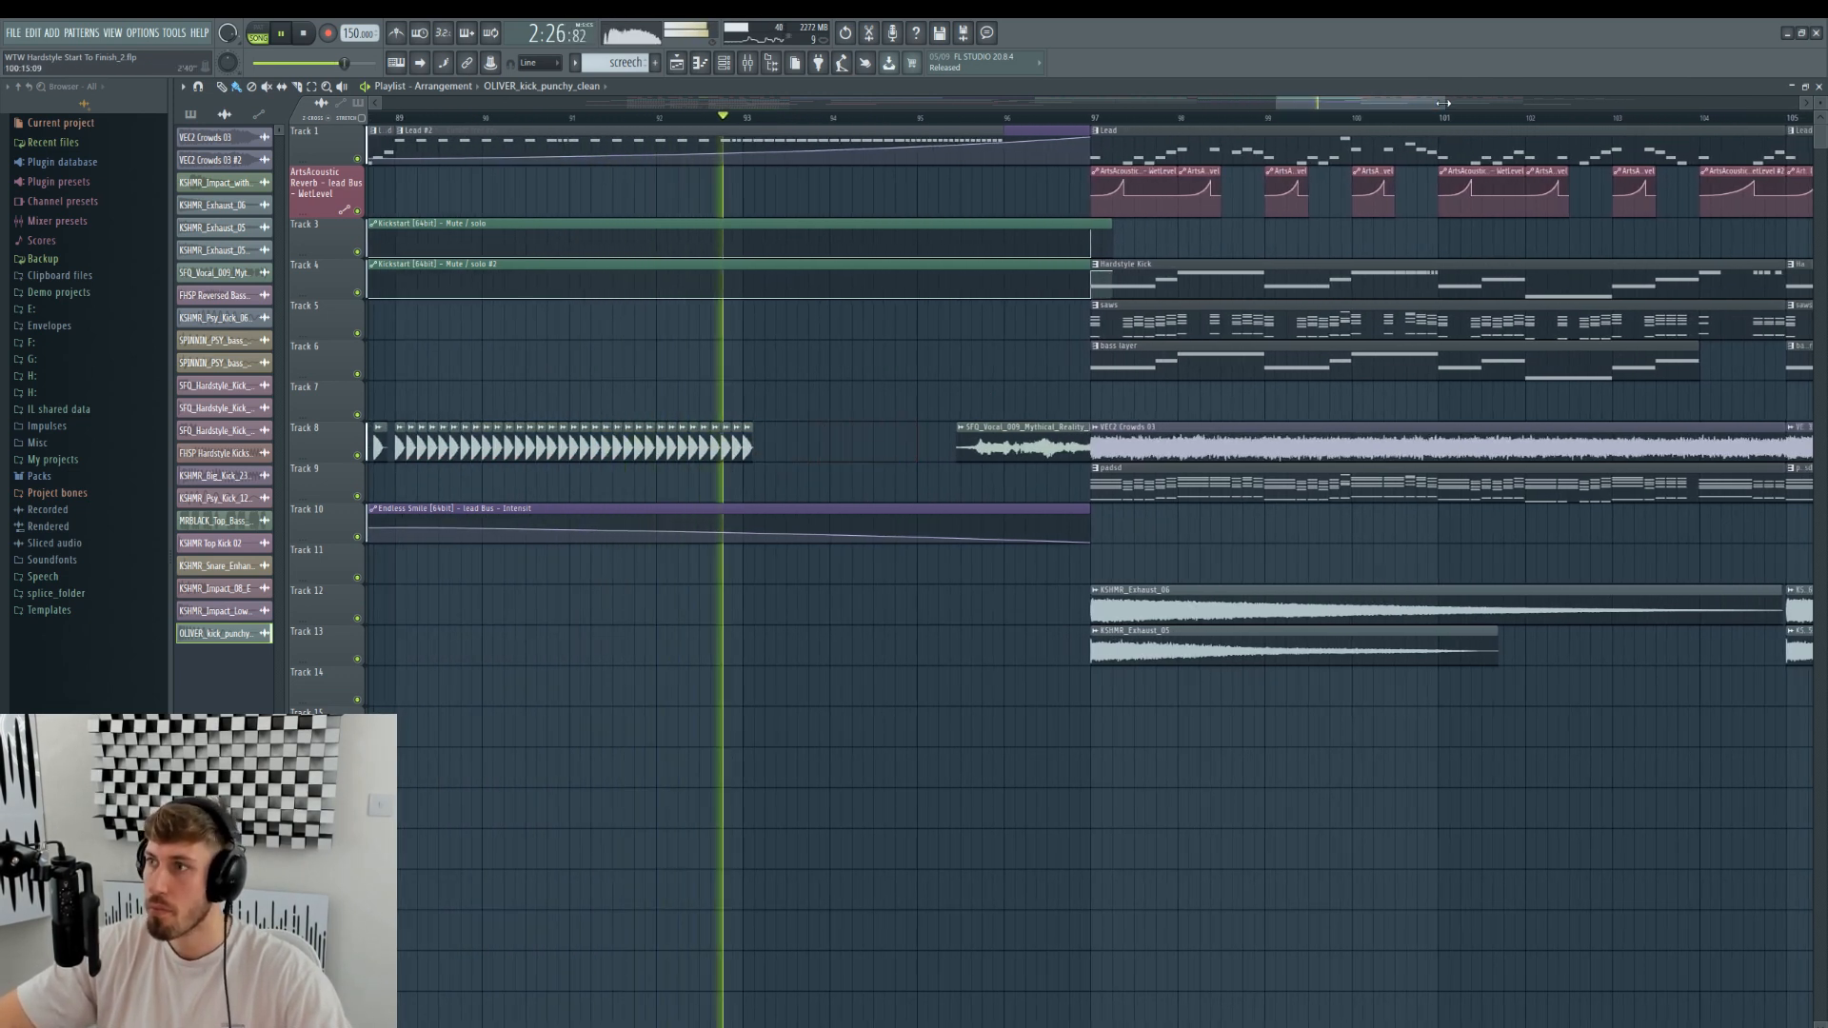
- Add kick clips on Track 8 from bar 93 to bar 95, doubling the rate again, and play them back
drag(1445, 103, 1376, 103)
key(space)
drag(1026, 445, 1358, 458)
click(967, 119)
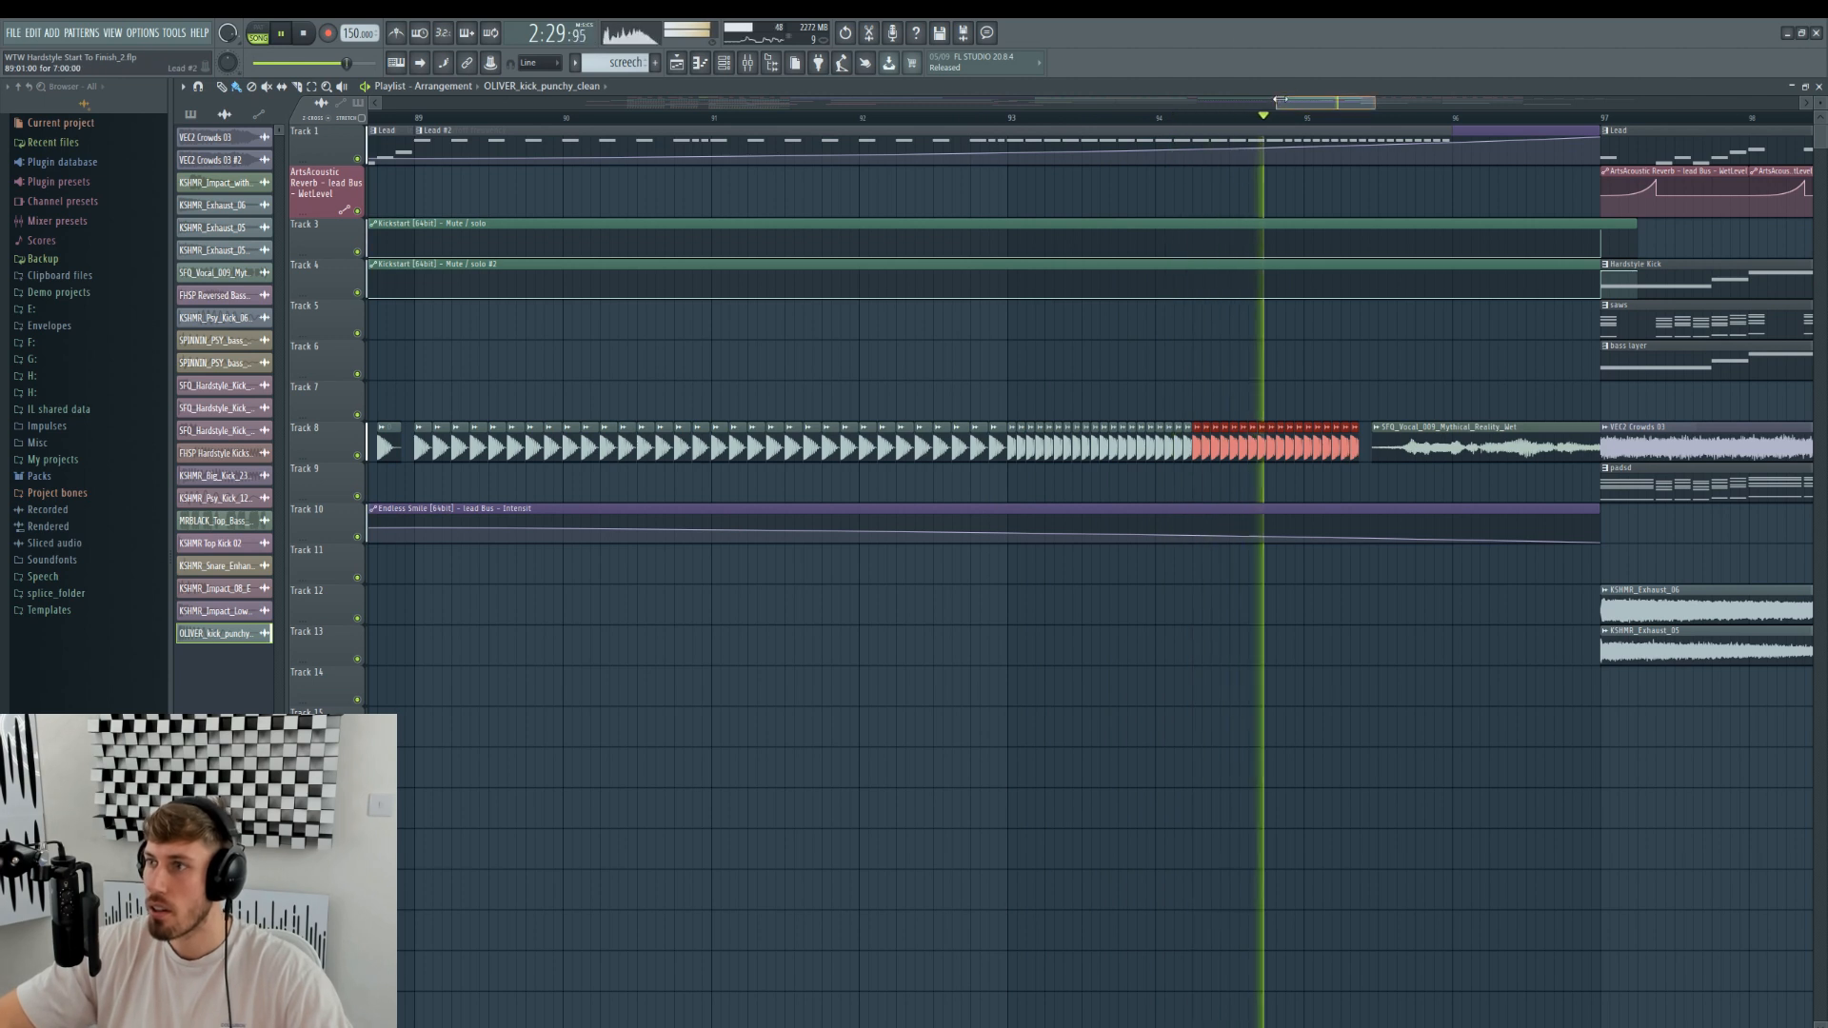
drag(1277, 102, 1320, 104)
key(space)
- Set the snap to 1/4 step and add the densest kick roll on Track 8 from bar 95 to bar 96
click(553, 62)
click(553, 143)
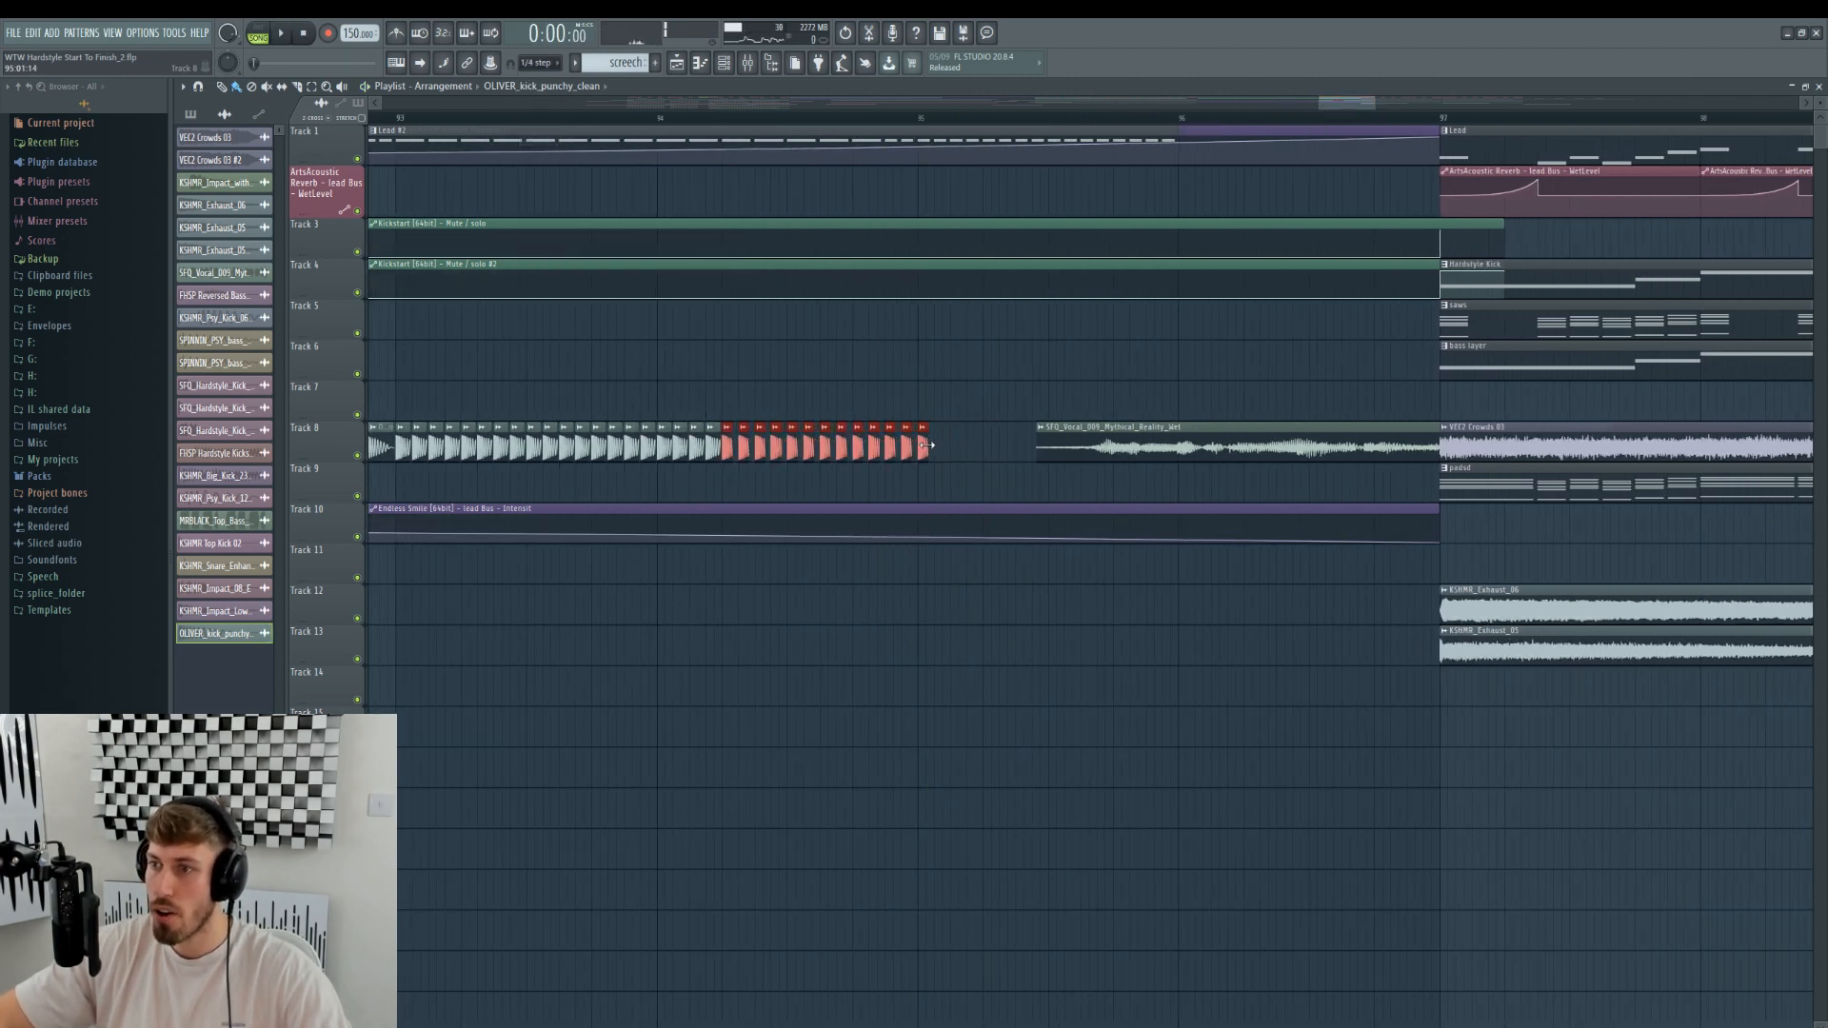
drag(935, 445, 948, 446)
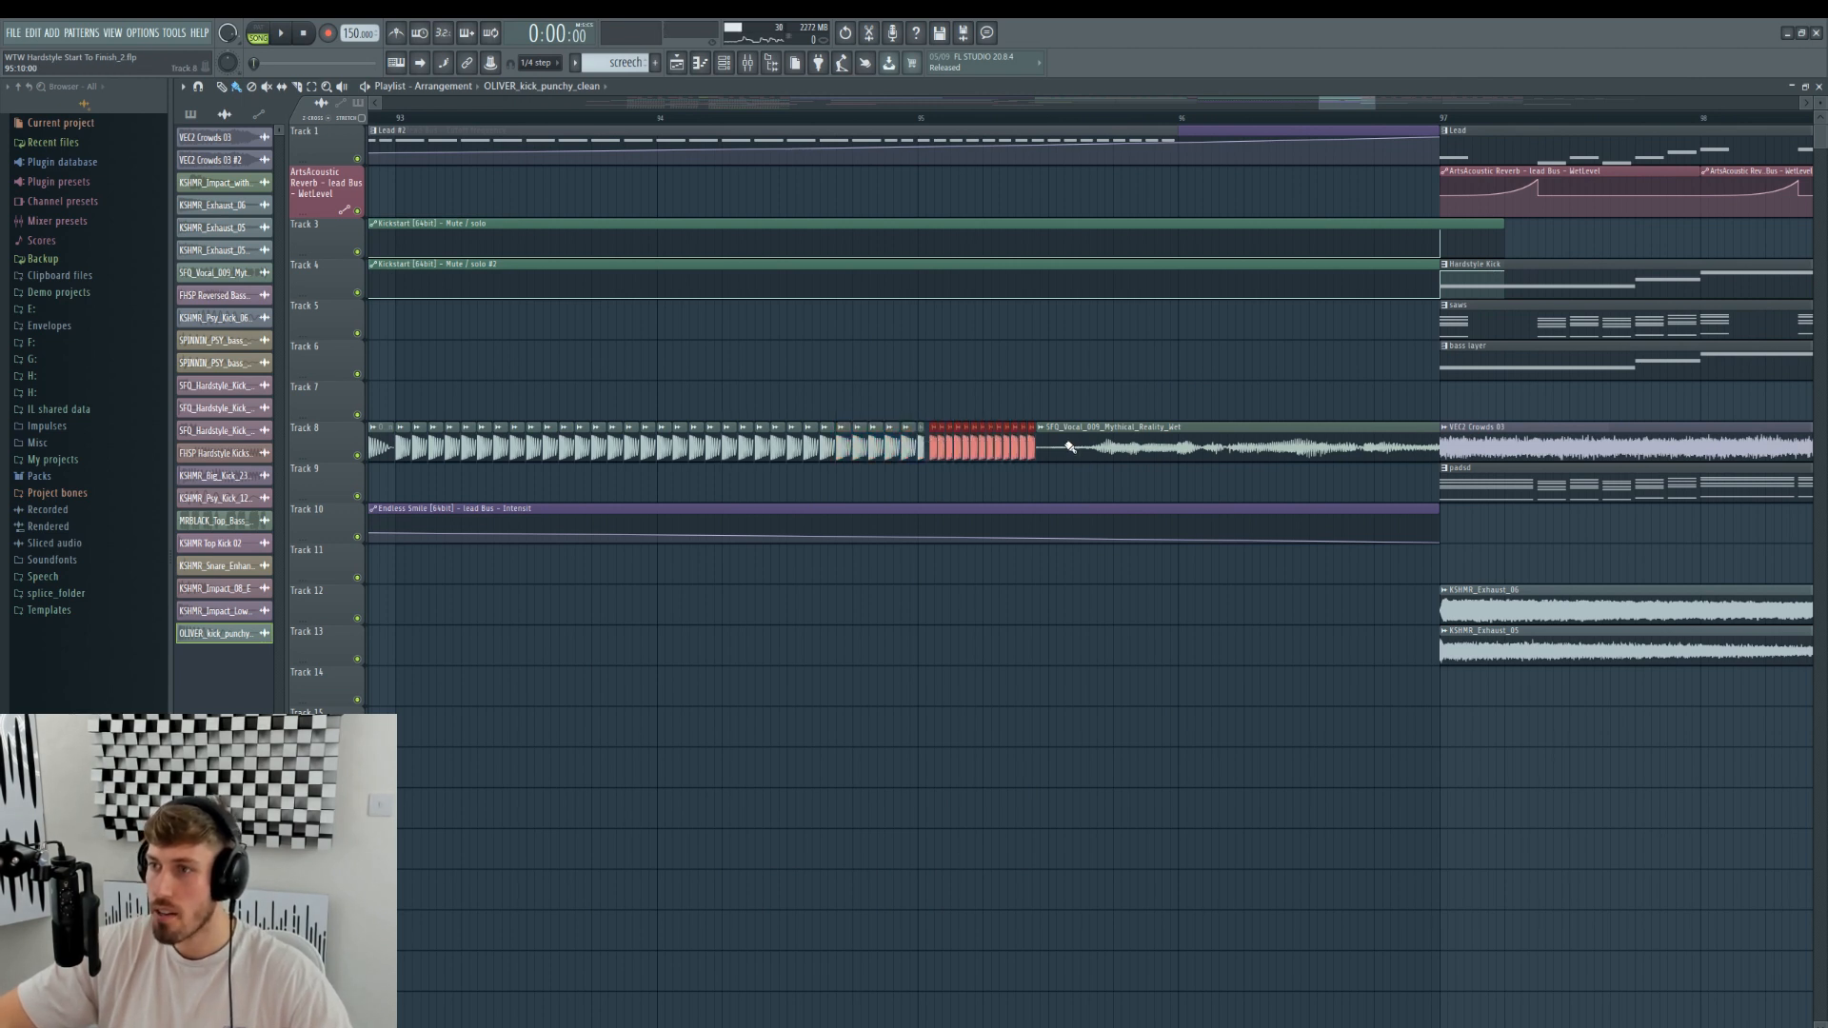
key(space)
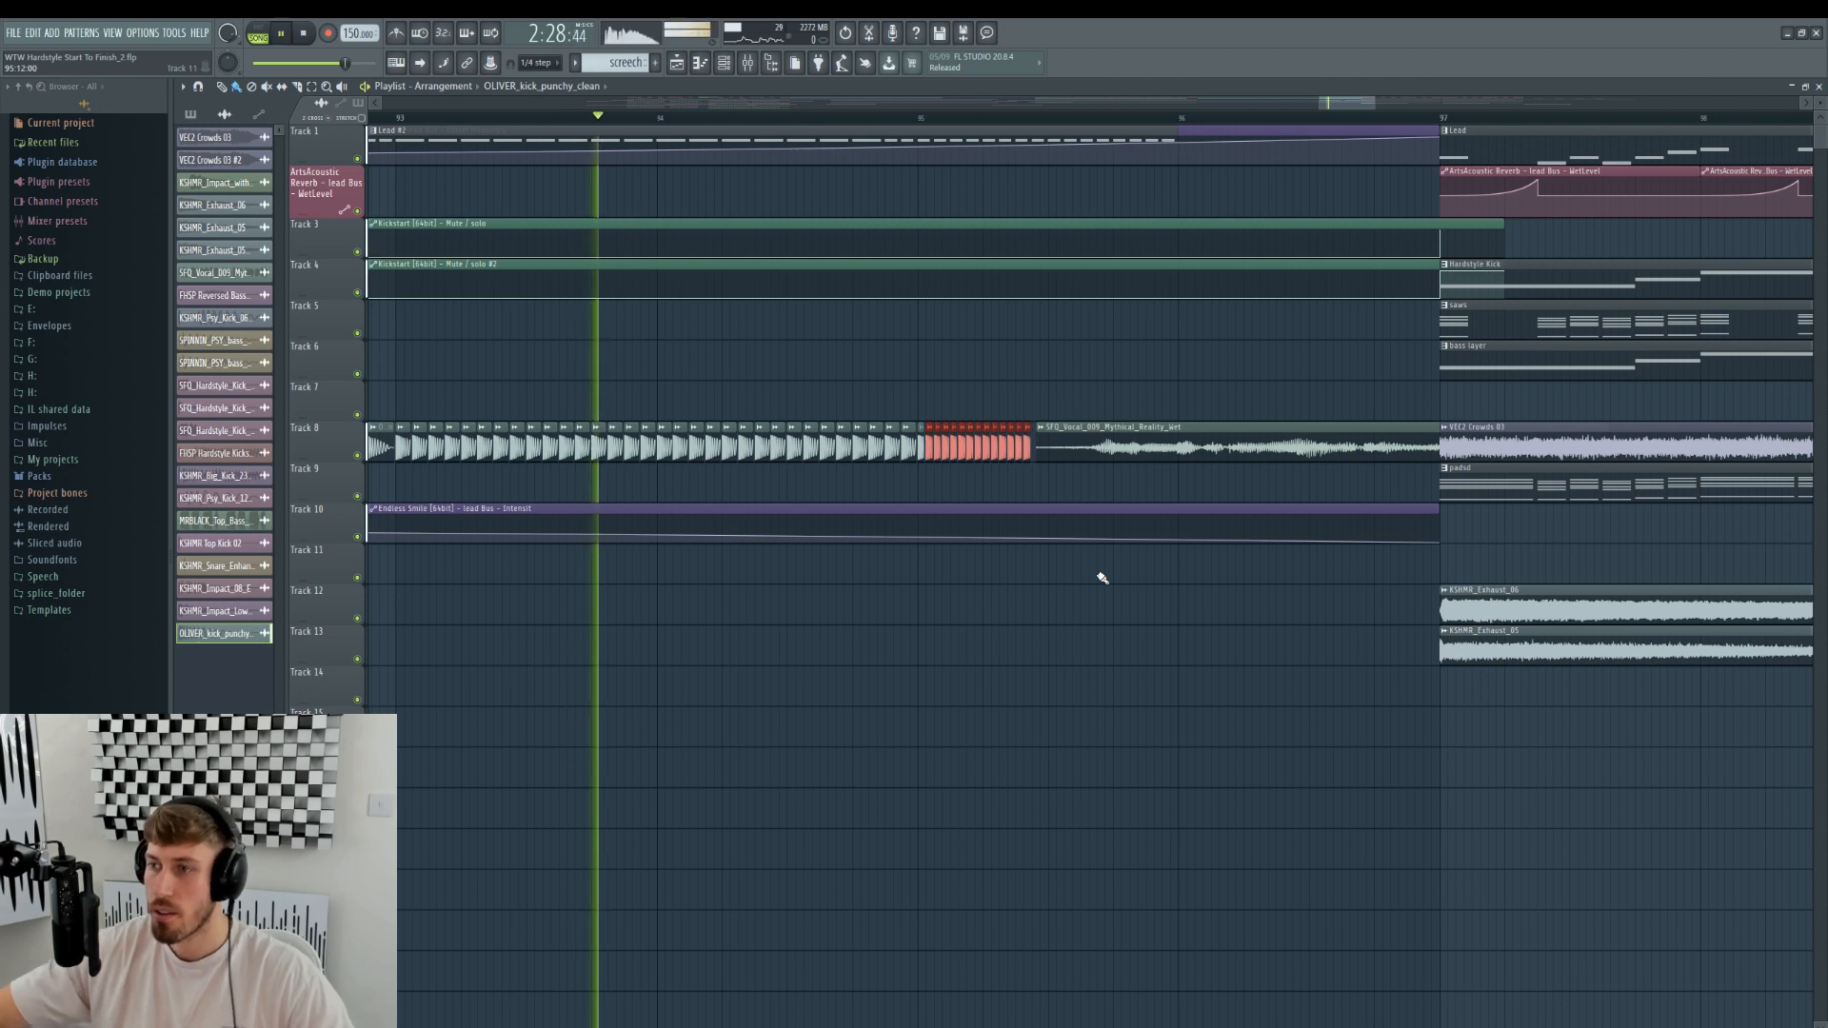
drag(1033, 448, 1162, 446)
- Move the vocal clip before bar 97 from Track 8 up to Track 7 and set the snap back to Line
click(1244, 436)
key(ctrl+z)
click(542, 62)
click(530, 78)
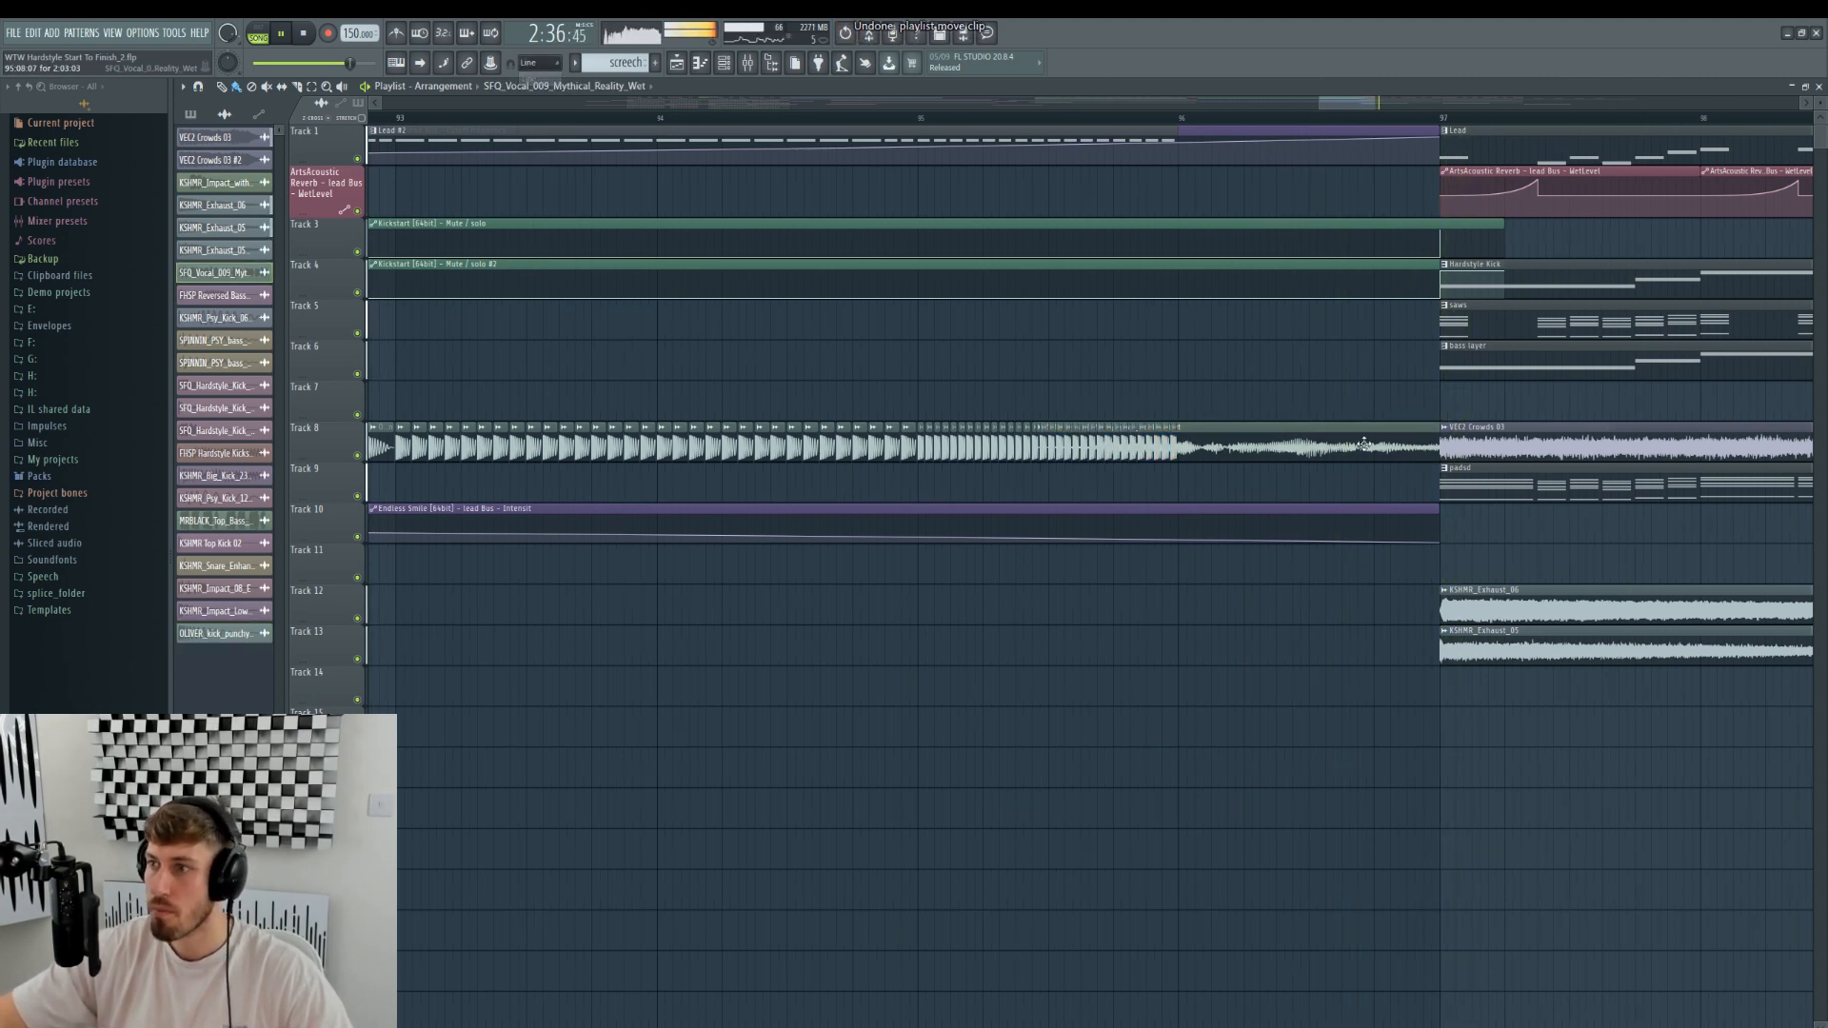
key(ctrl+z)
key(space)
- Place a reese pattern clip on Track 7 at bar 81 under the lead build-up and play it back
drag(1320, 102, 1077, 102)
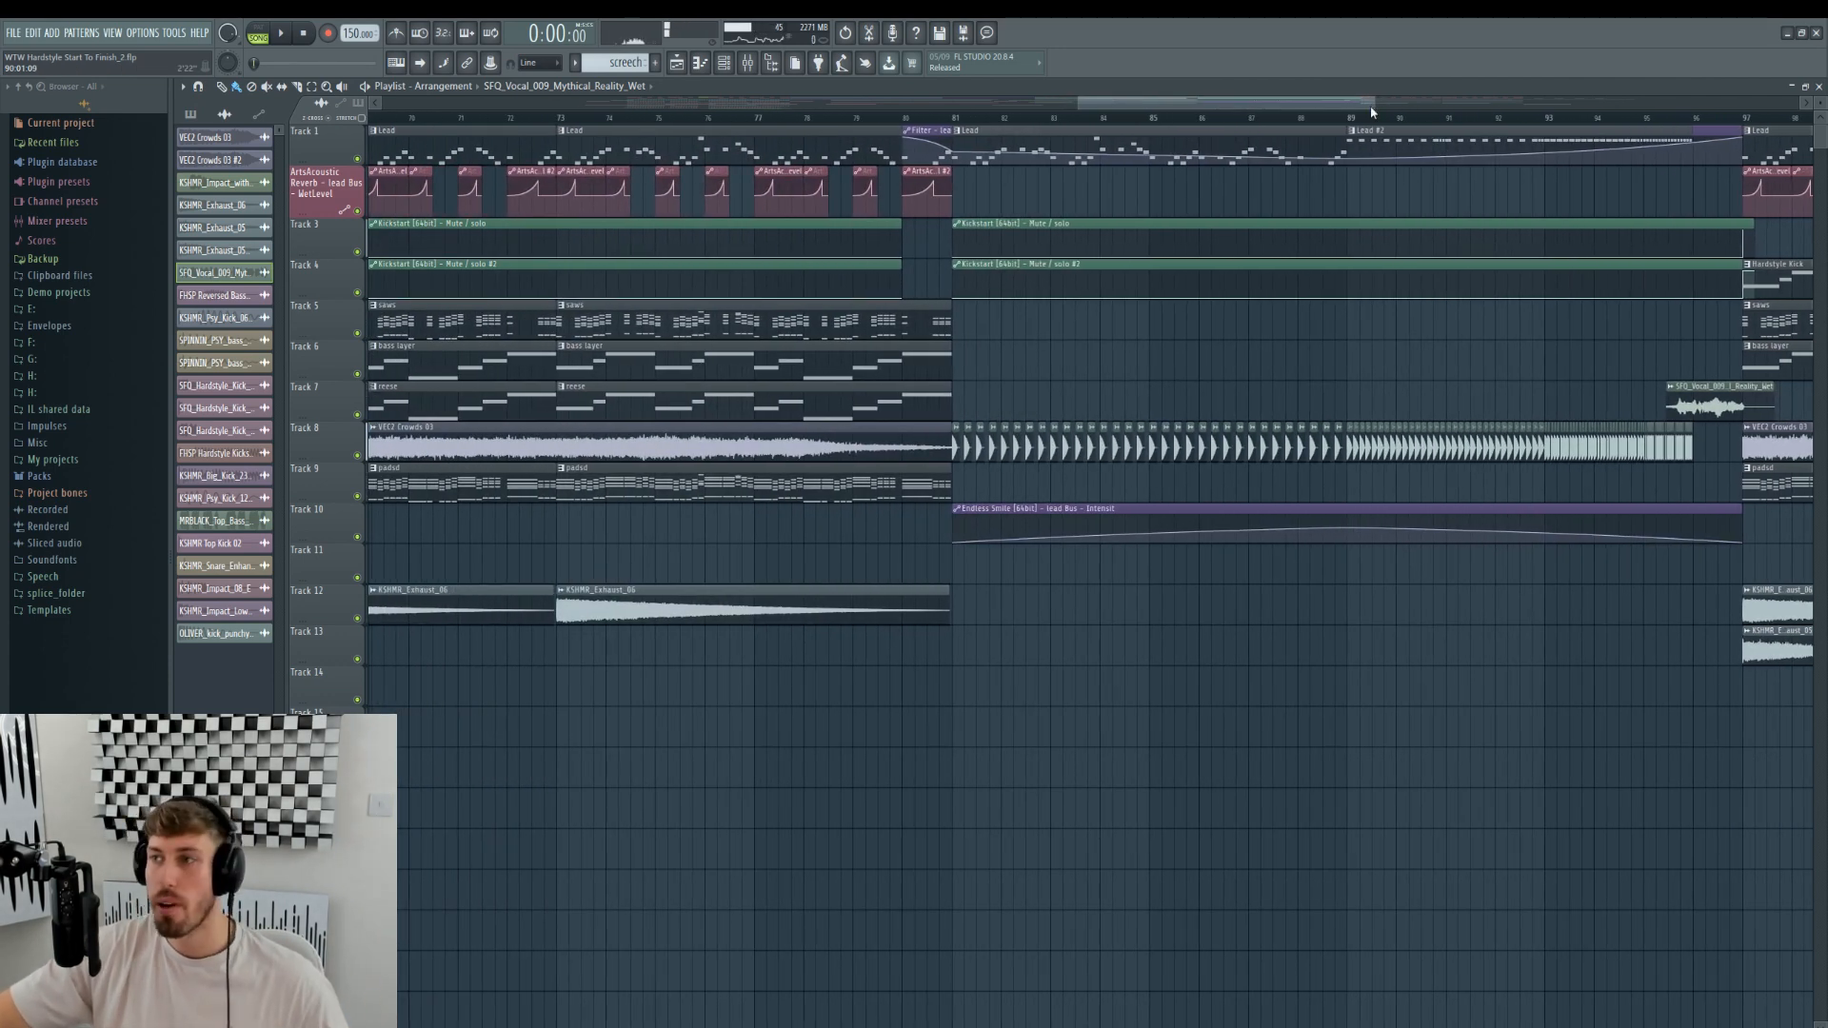
drag(1381, 104, 1480, 103)
drag(1077, 102, 1023, 102)
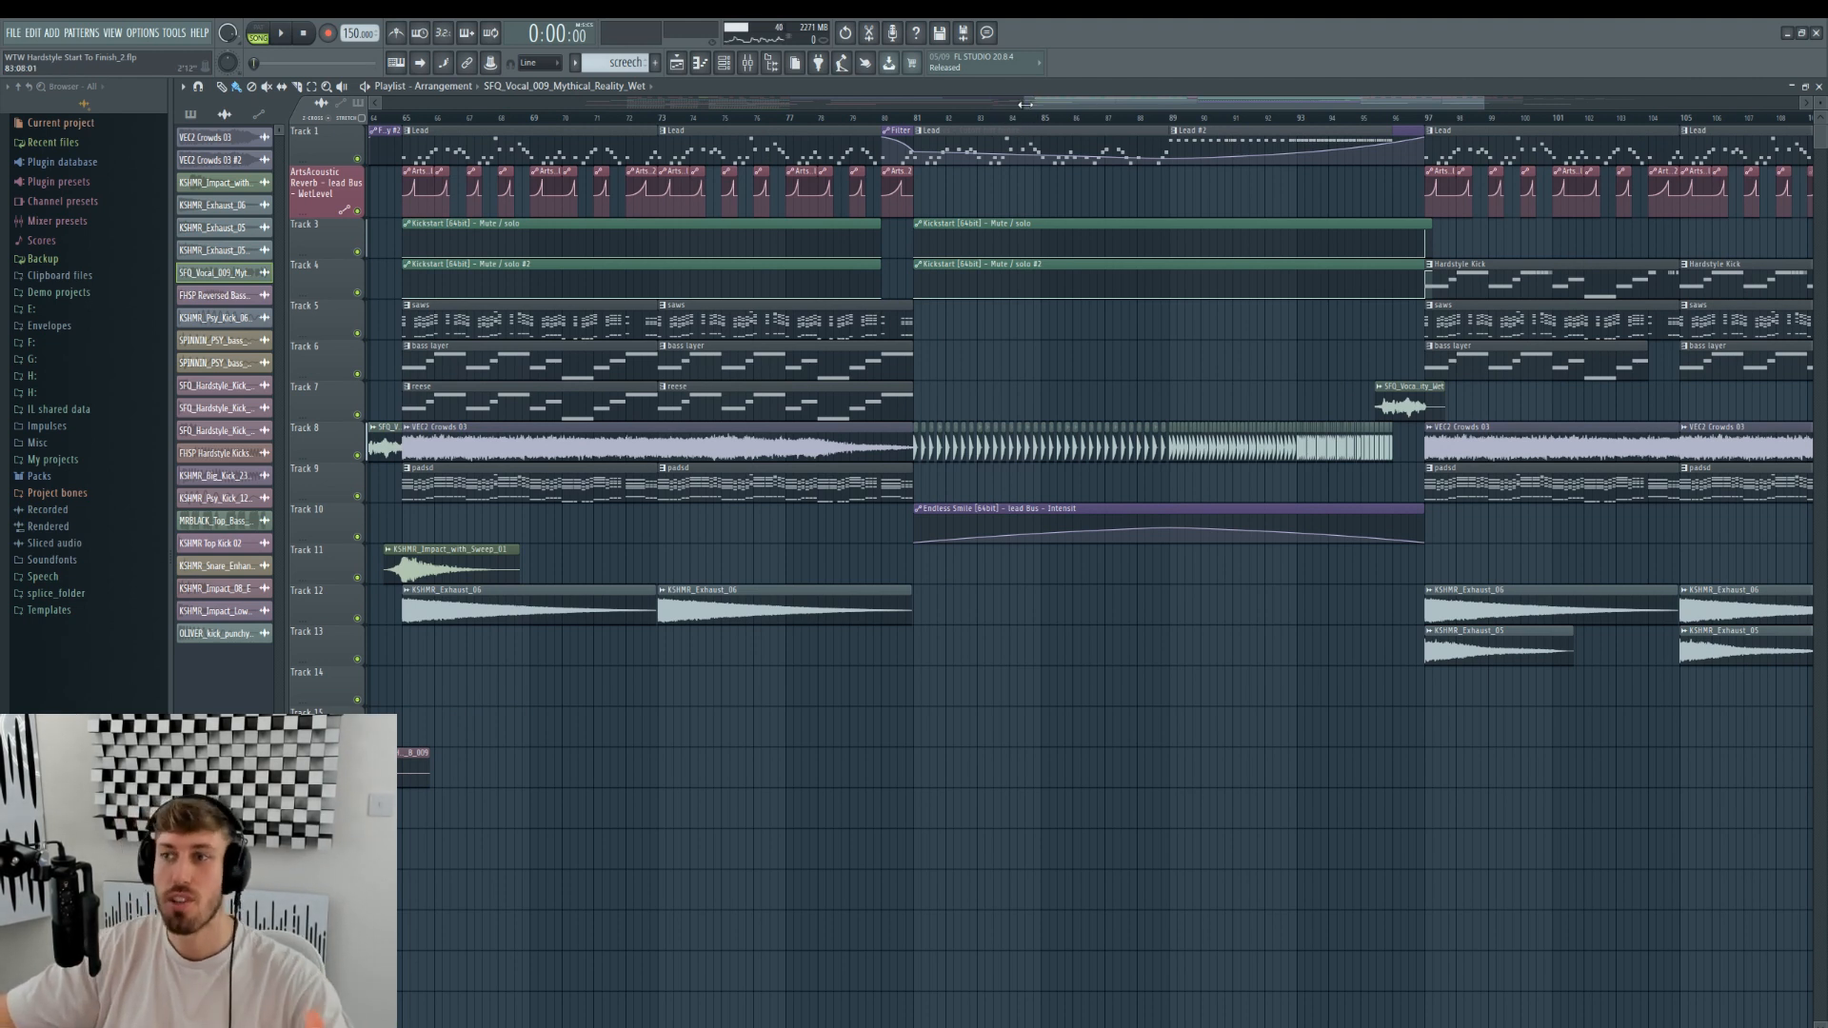
drag(1024, 103, 1122, 102)
drag(1488, 103, 1492, 103)
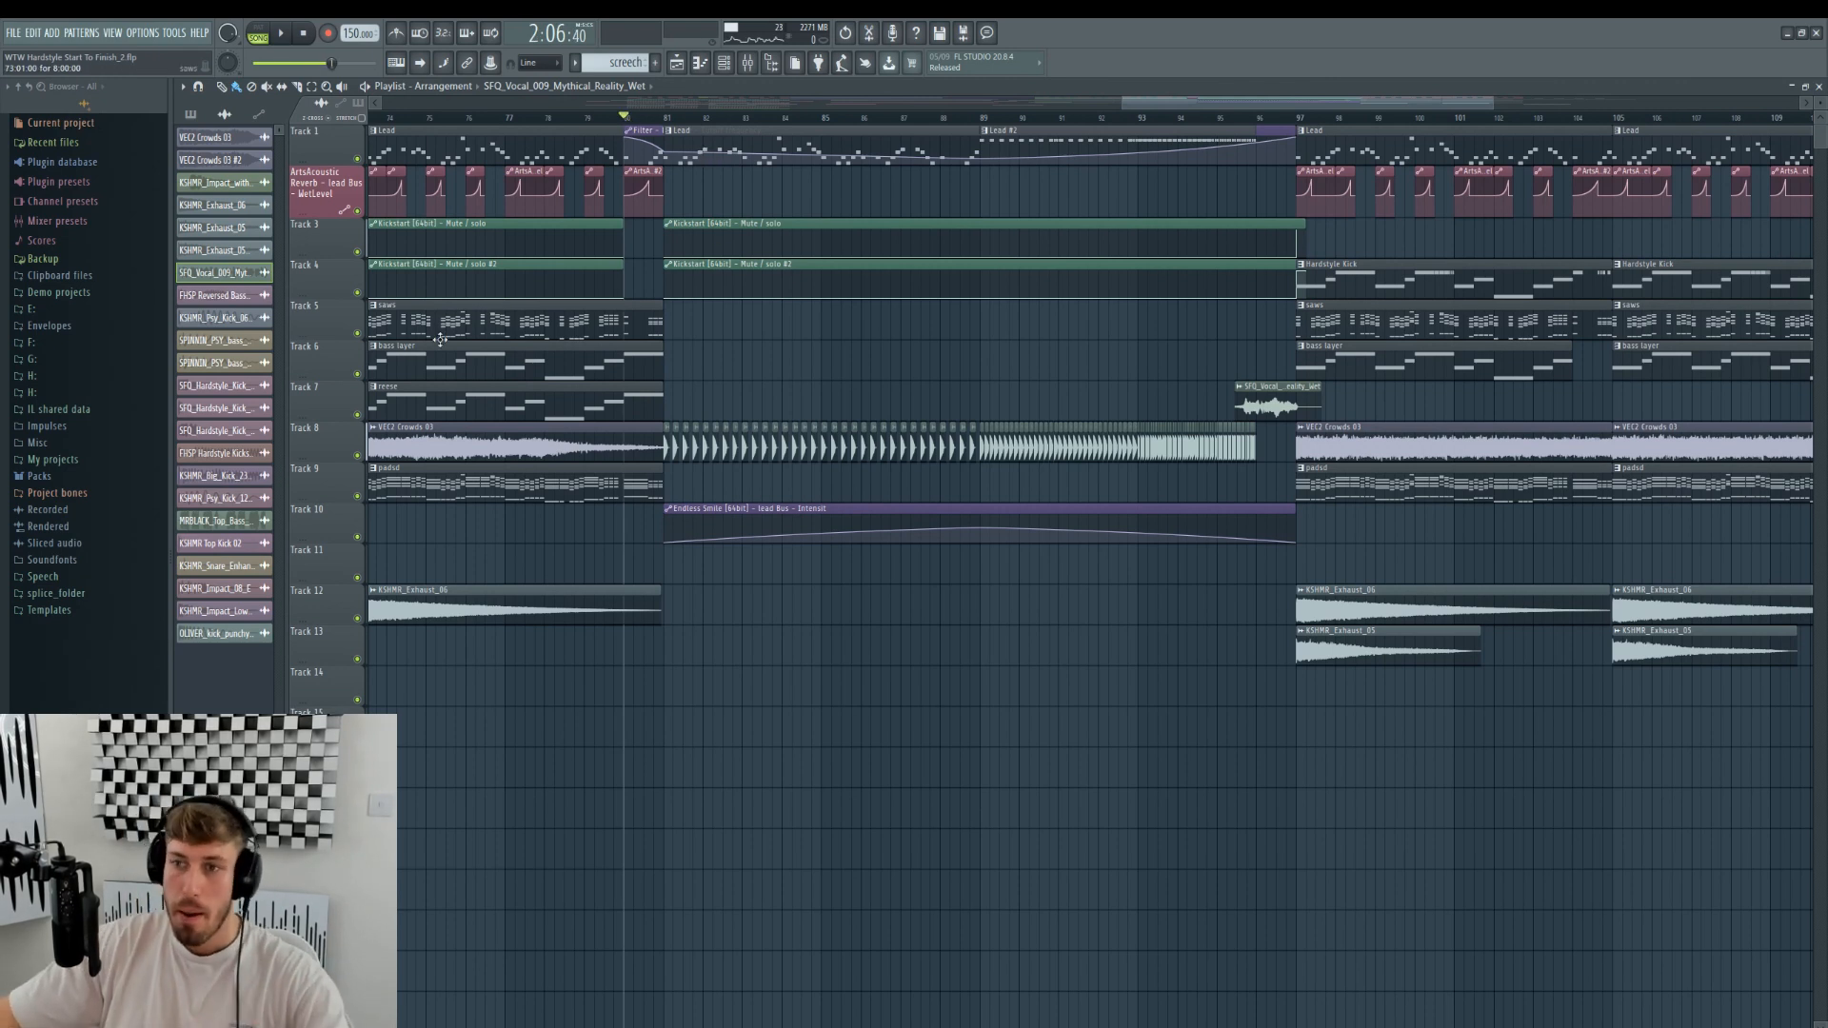
click(487, 351)
click(649, 411)
click(679, 411)
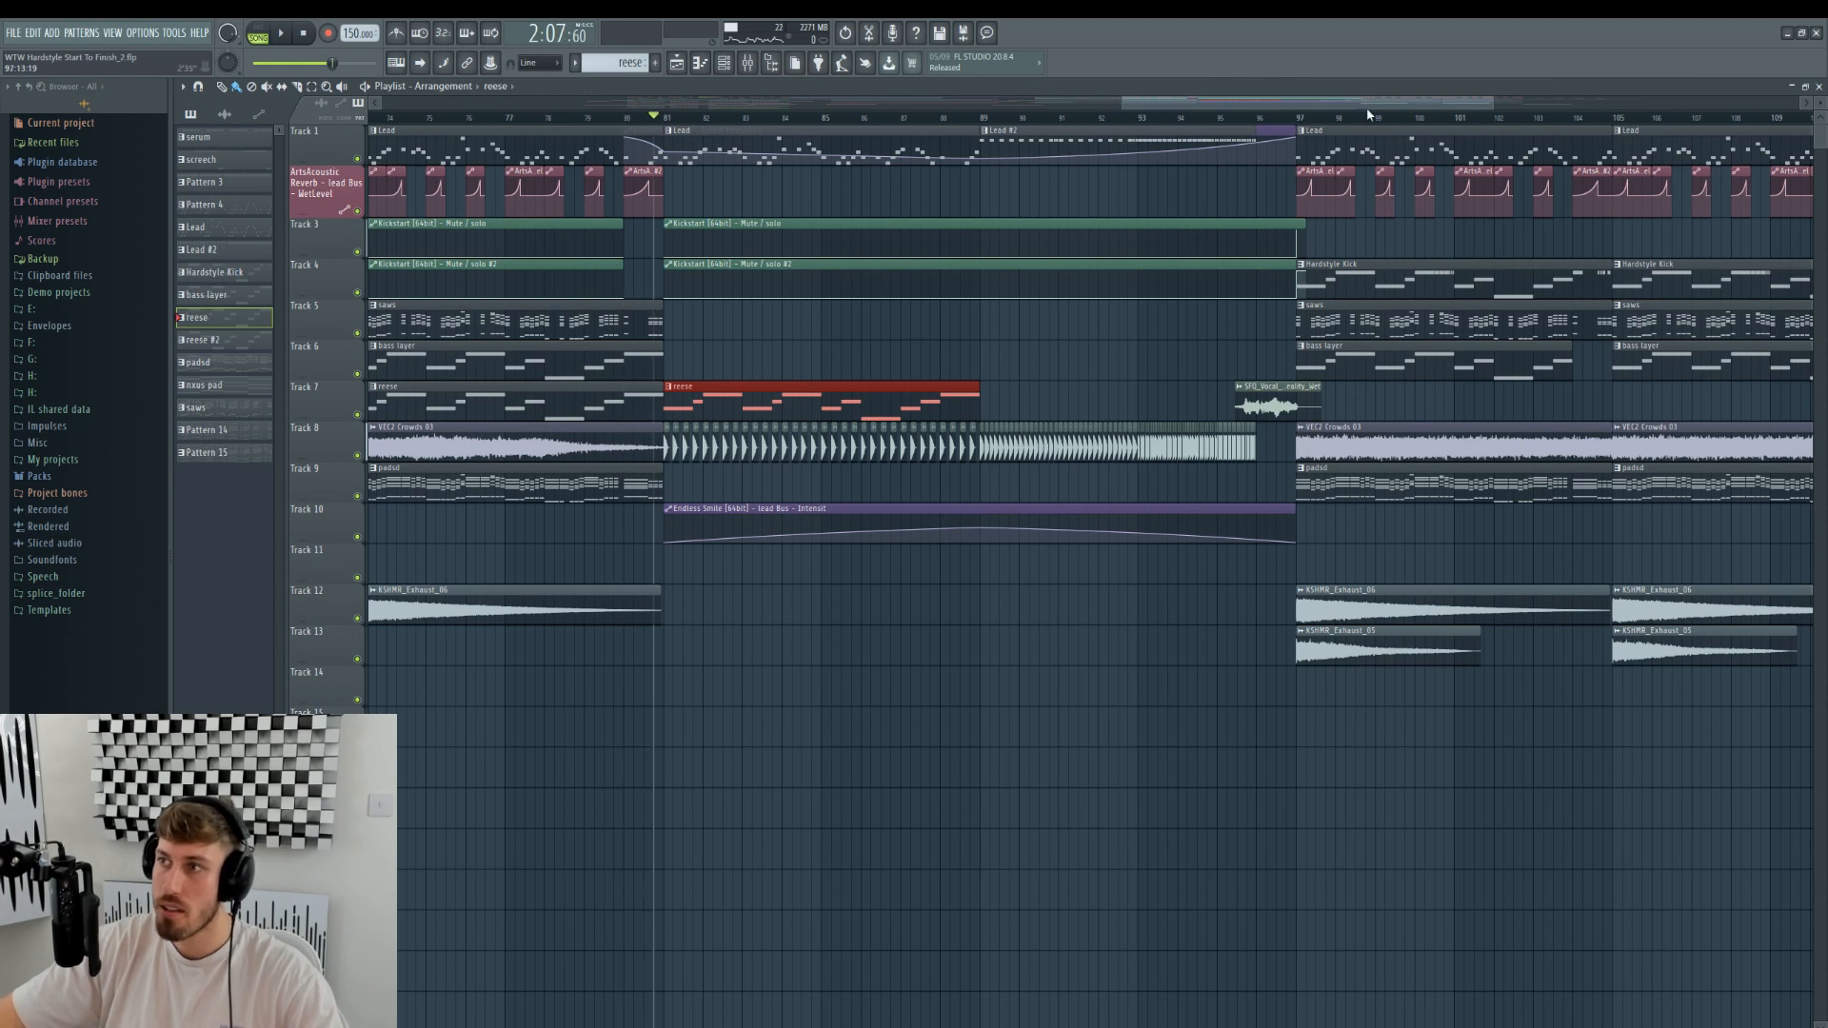
key(space)
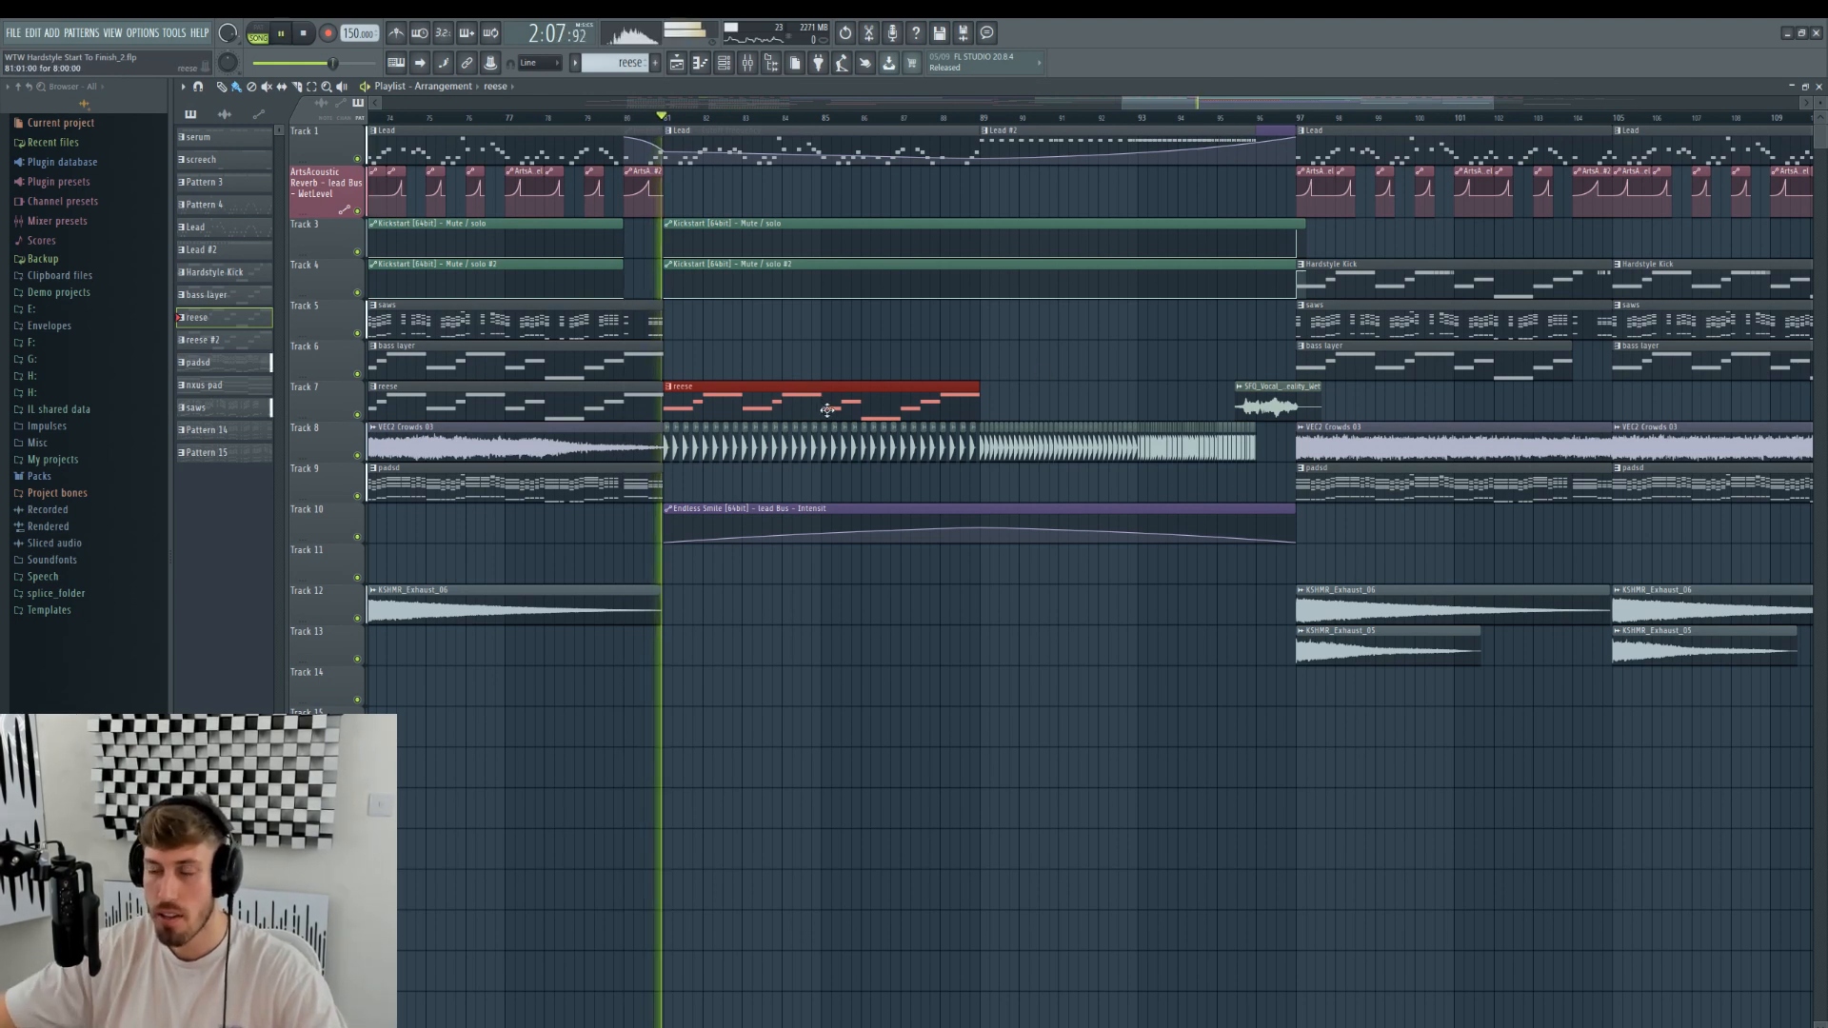
ctrl+click(993, 407)
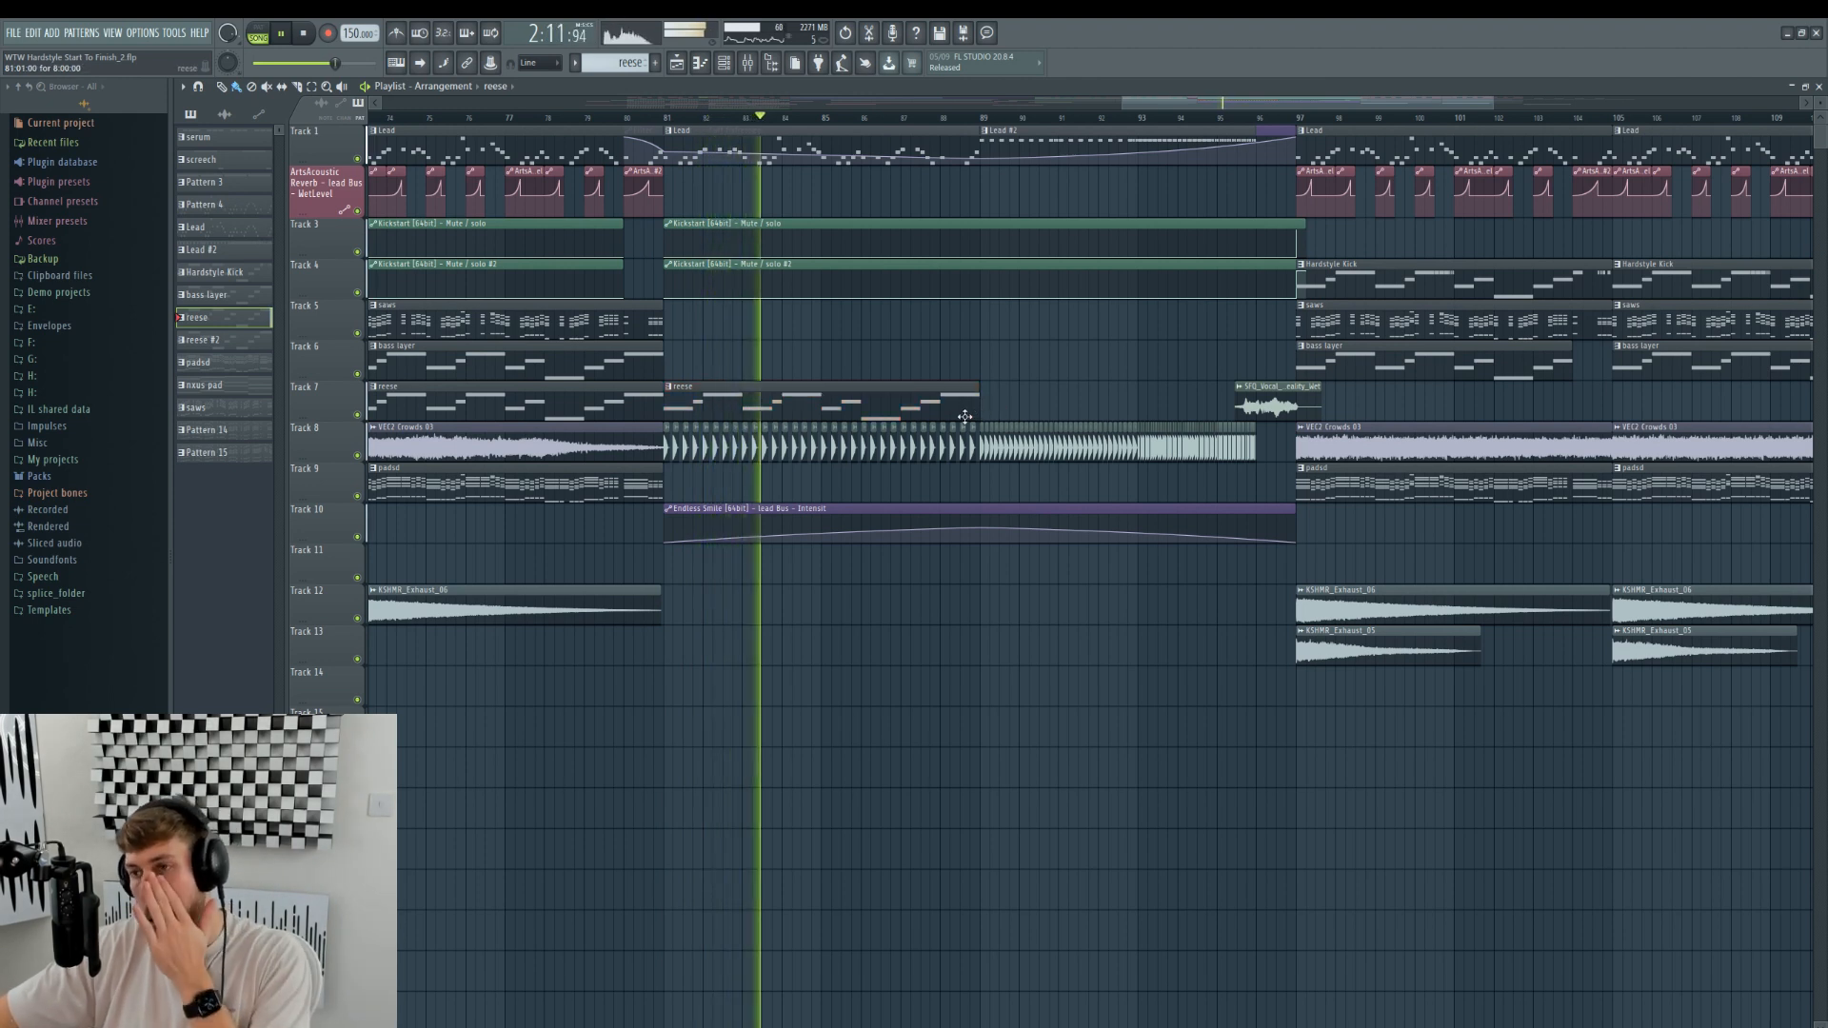
- Try filling Track 7 from bar 81 to bar 95 with repeated copies of a shortened reese clip
key(space)
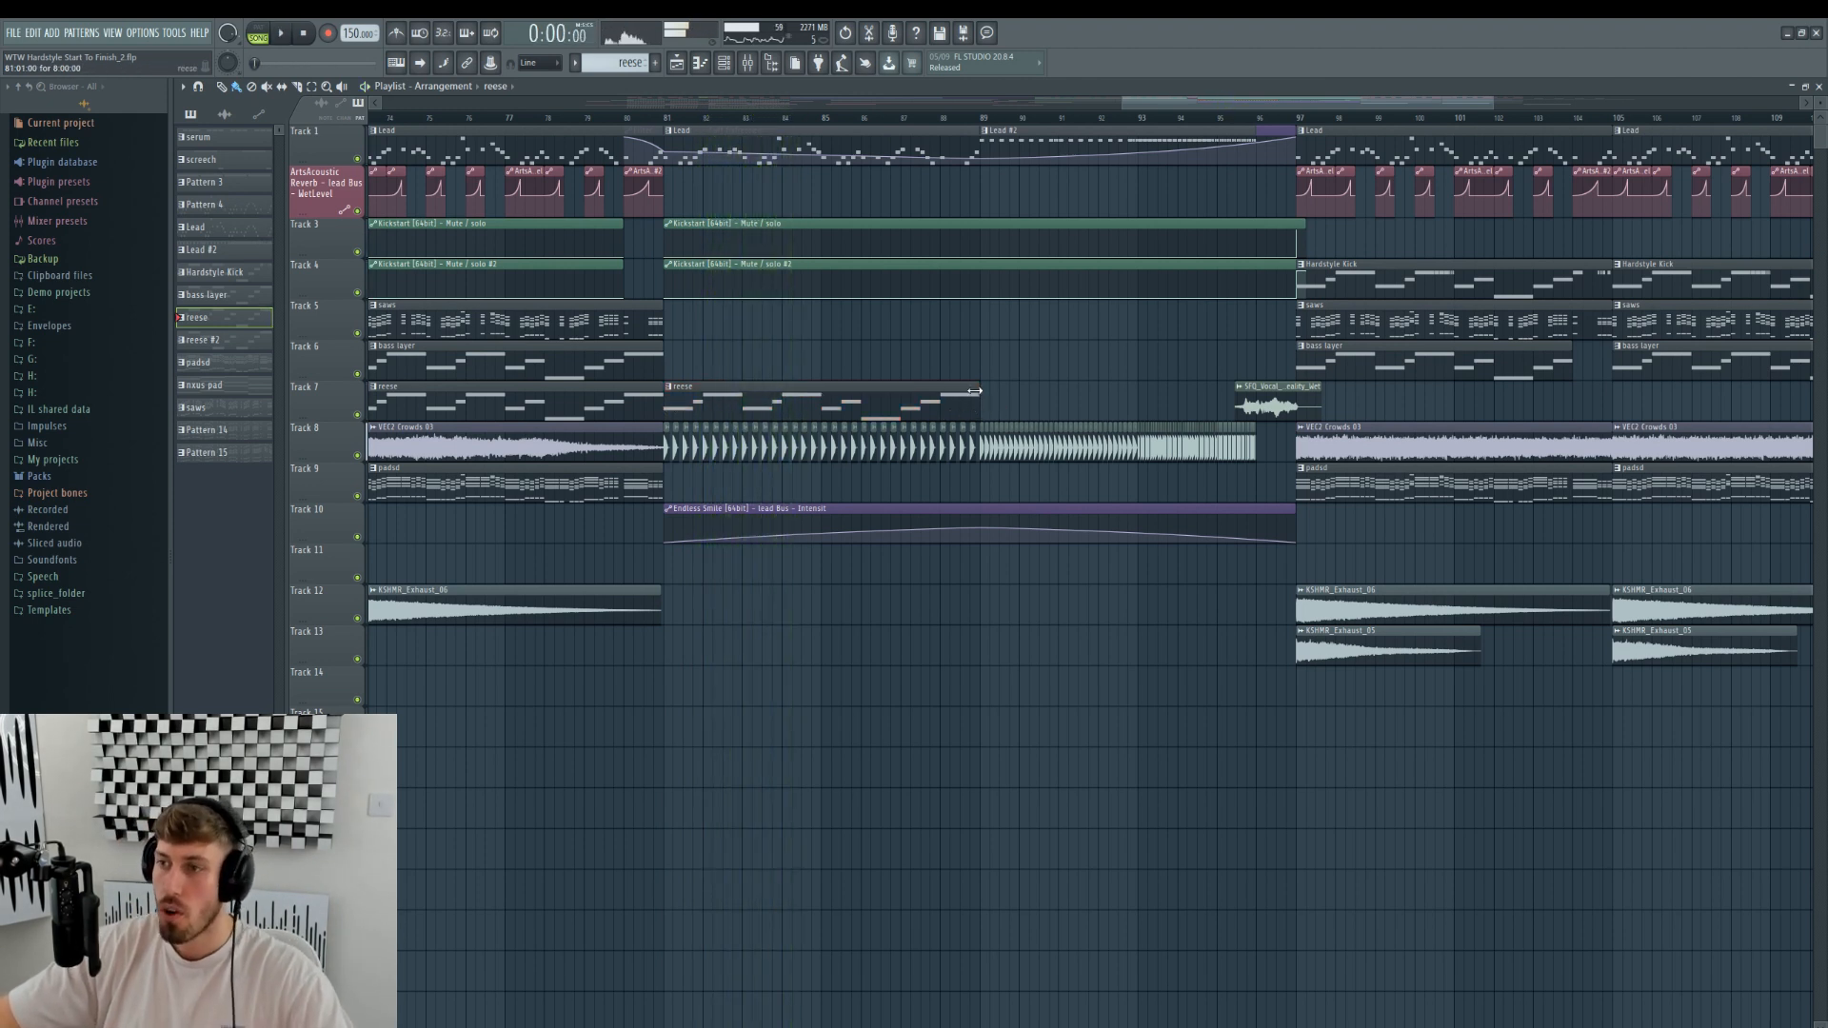
drag(891, 404, 691, 405)
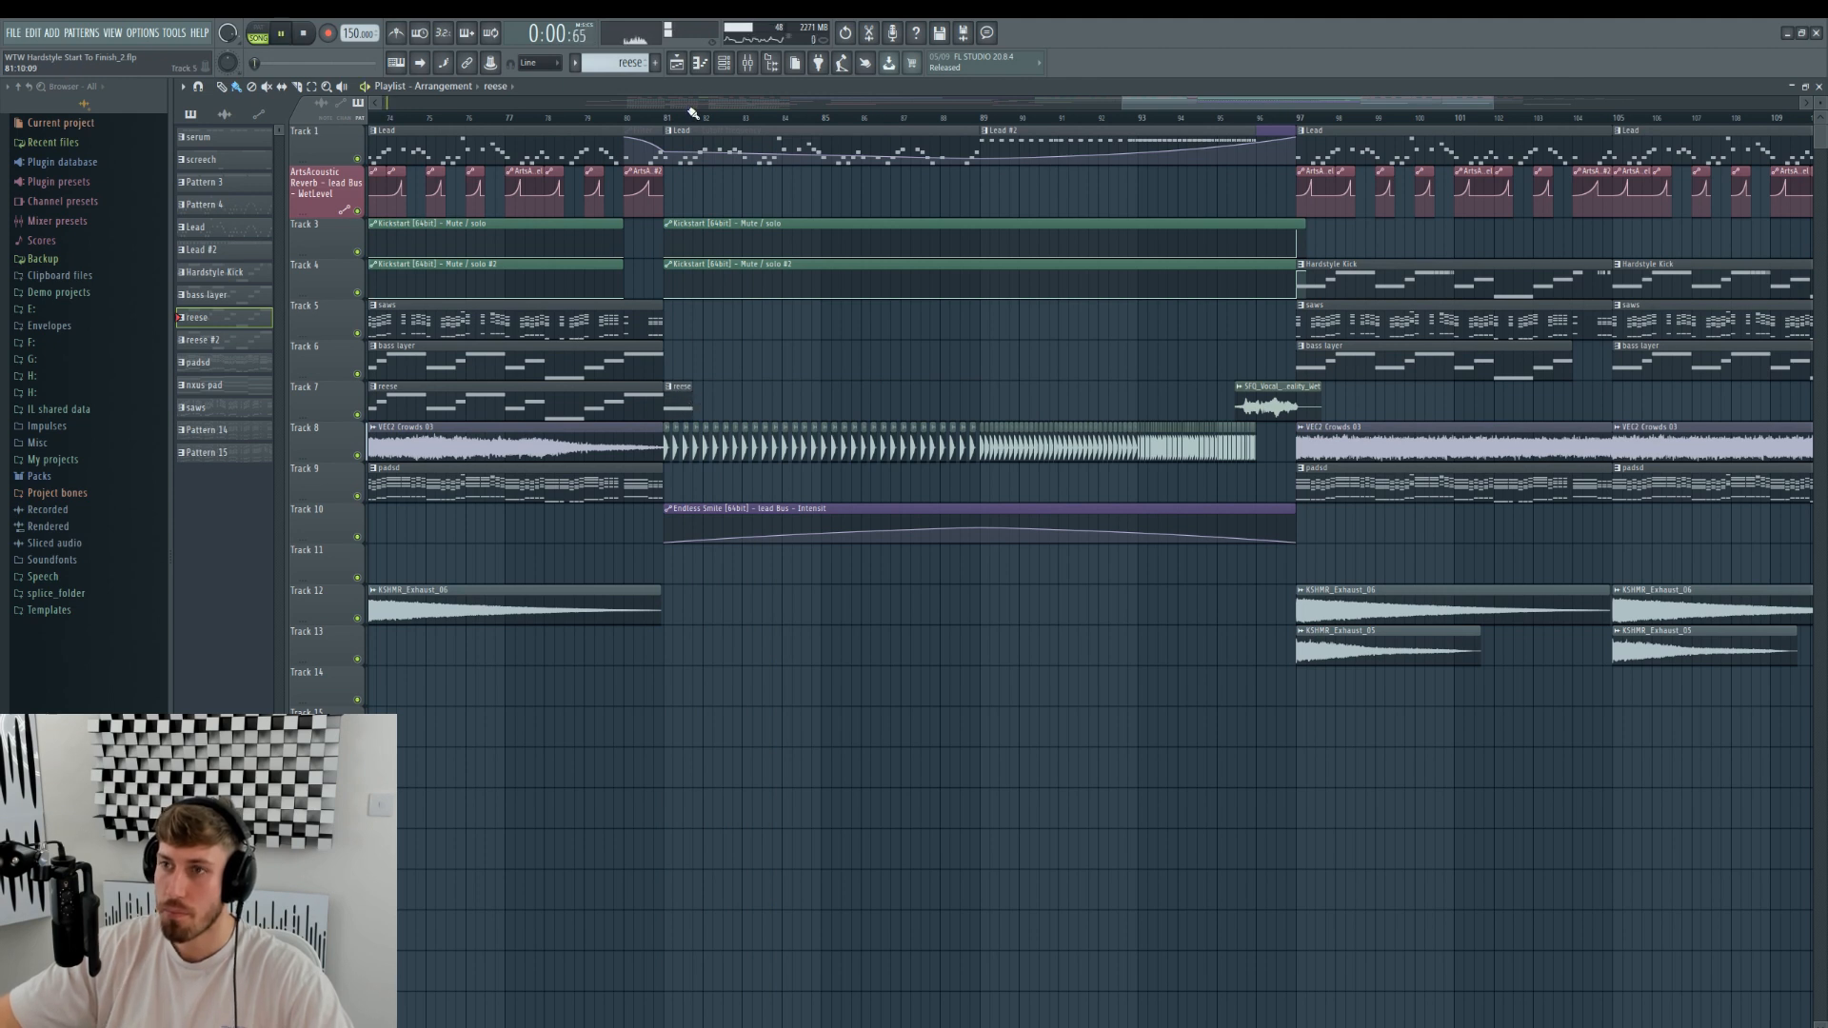
drag(683, 395, 1219, 395)
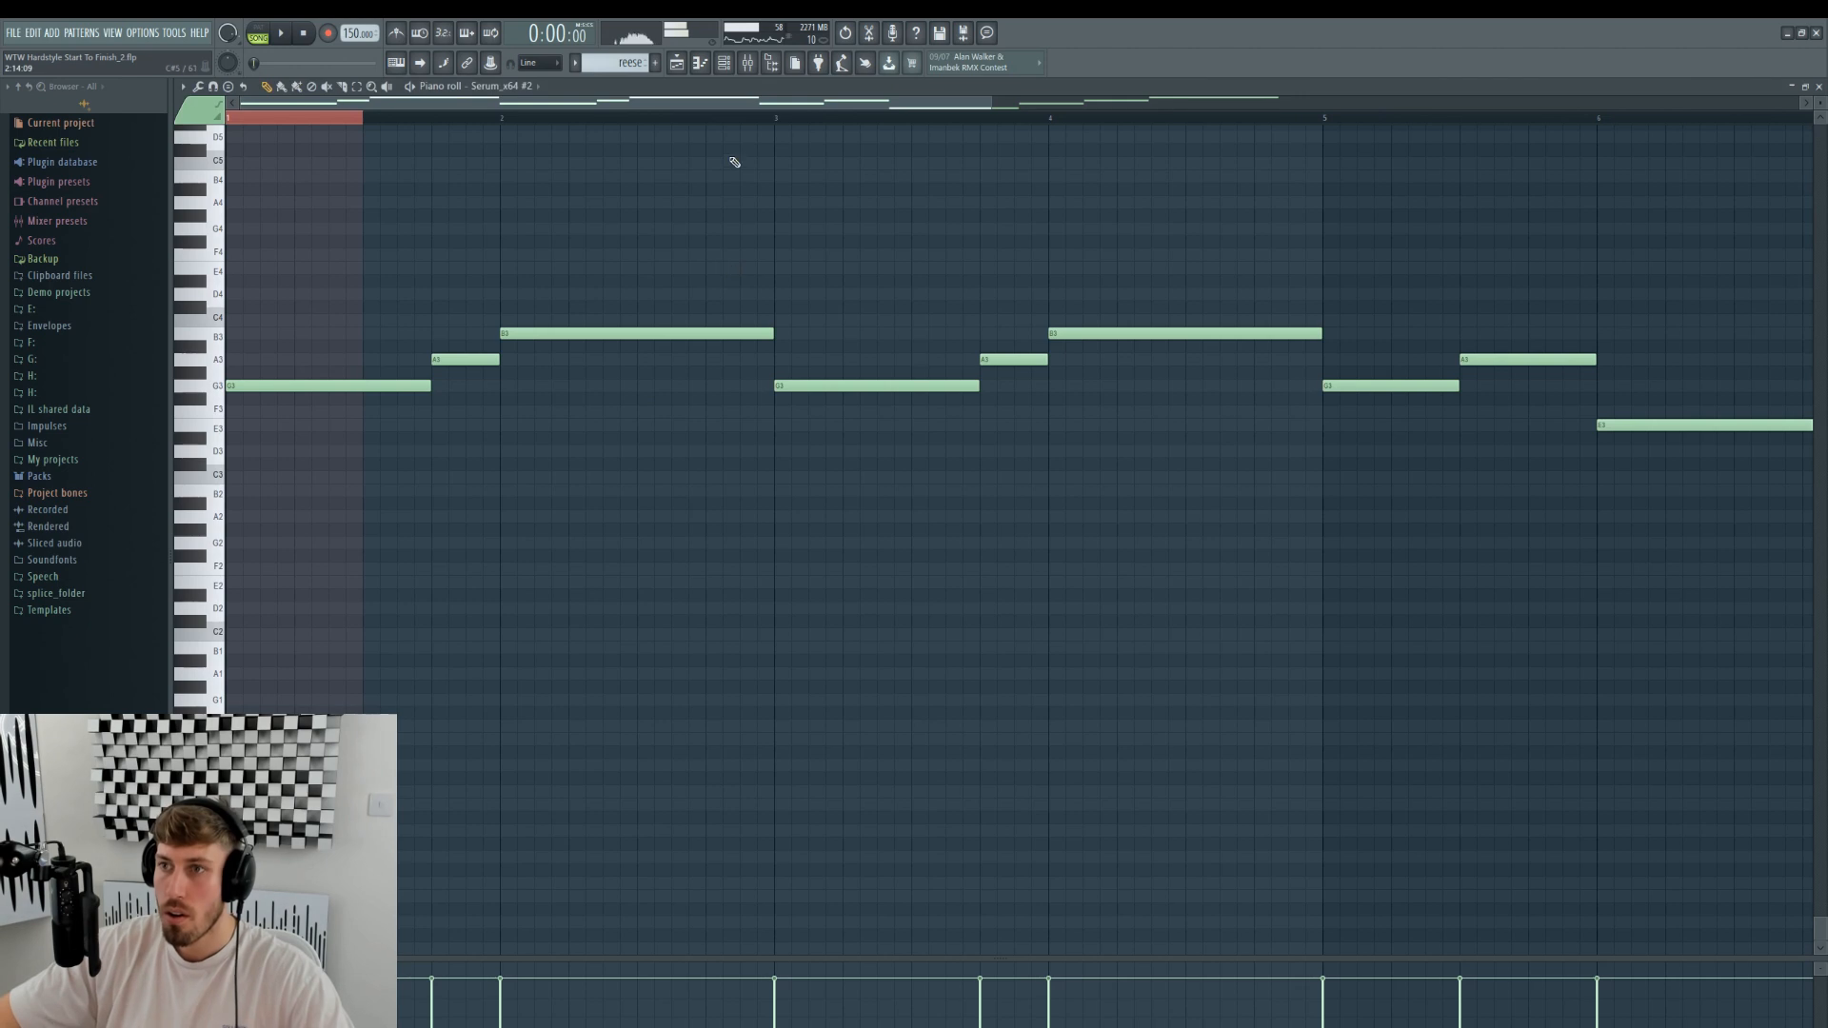
click(676, 63)
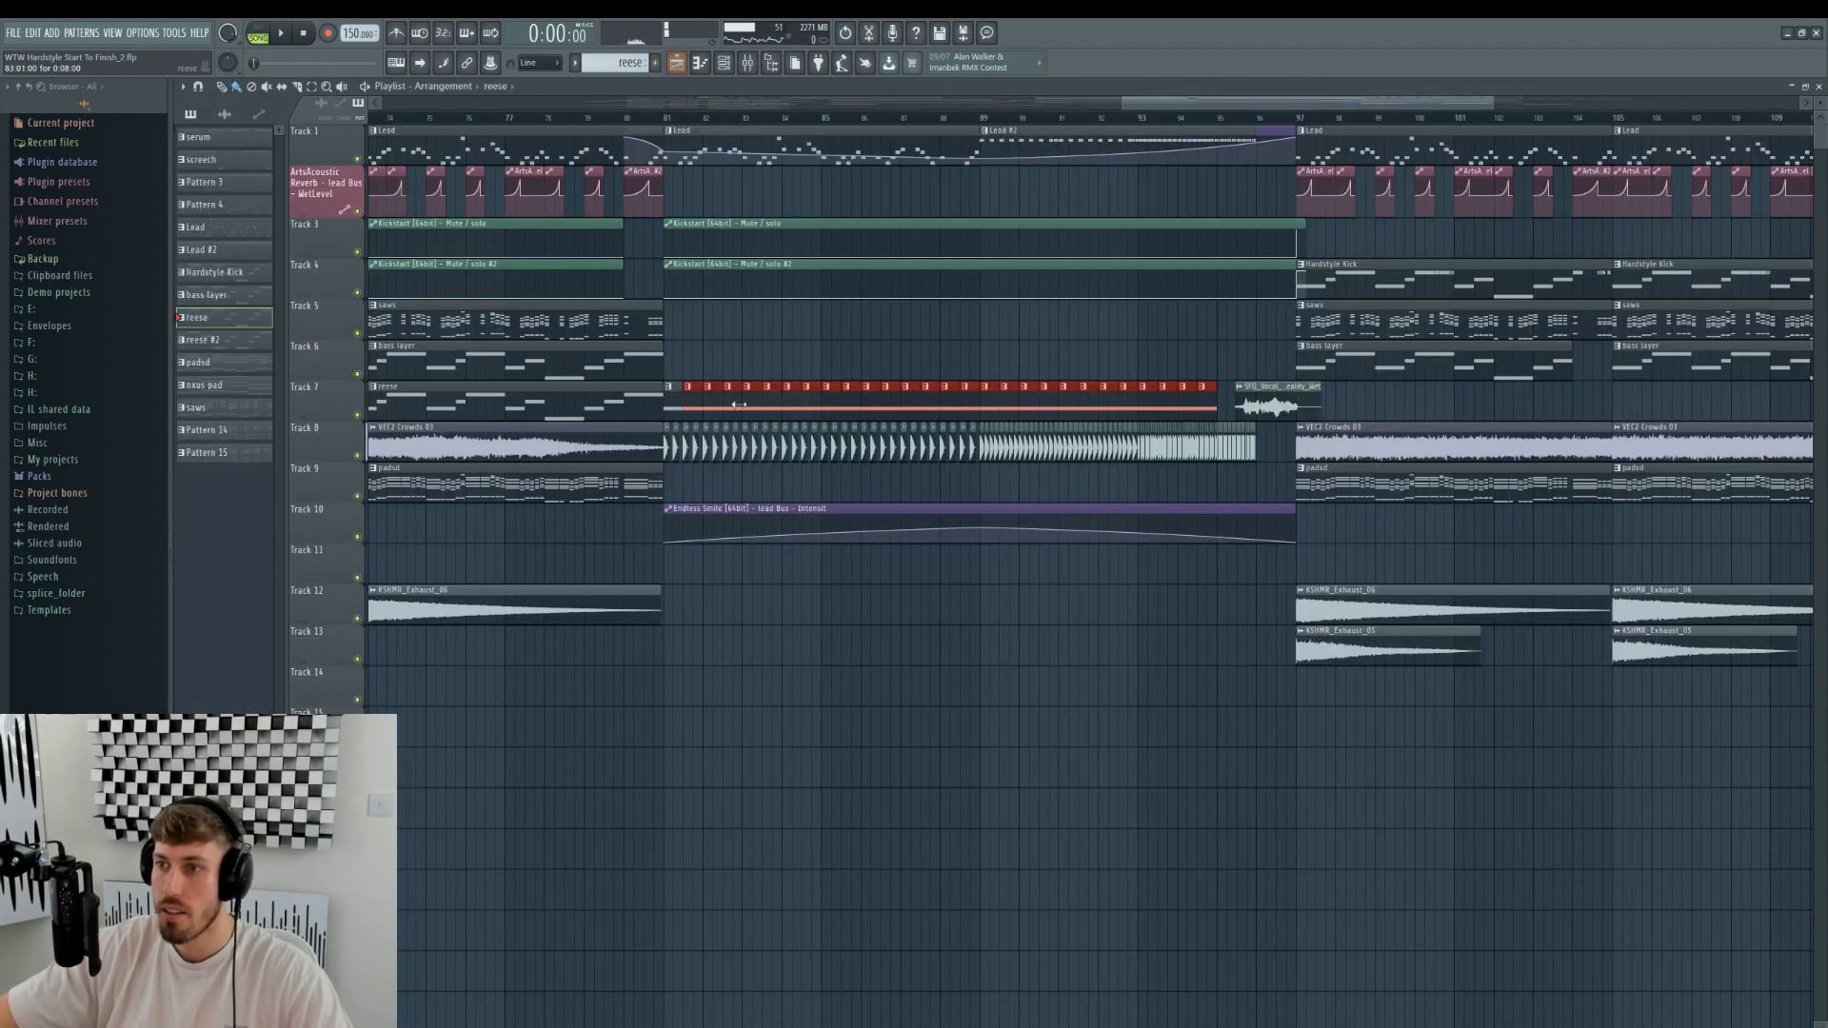
mouse_move(678, 402)
mouse_down()
mouse_move(857, 433)
mouse_move(1131, 405)
mouse_move(700, 407)
mouse_up()
key(ctrl+z)
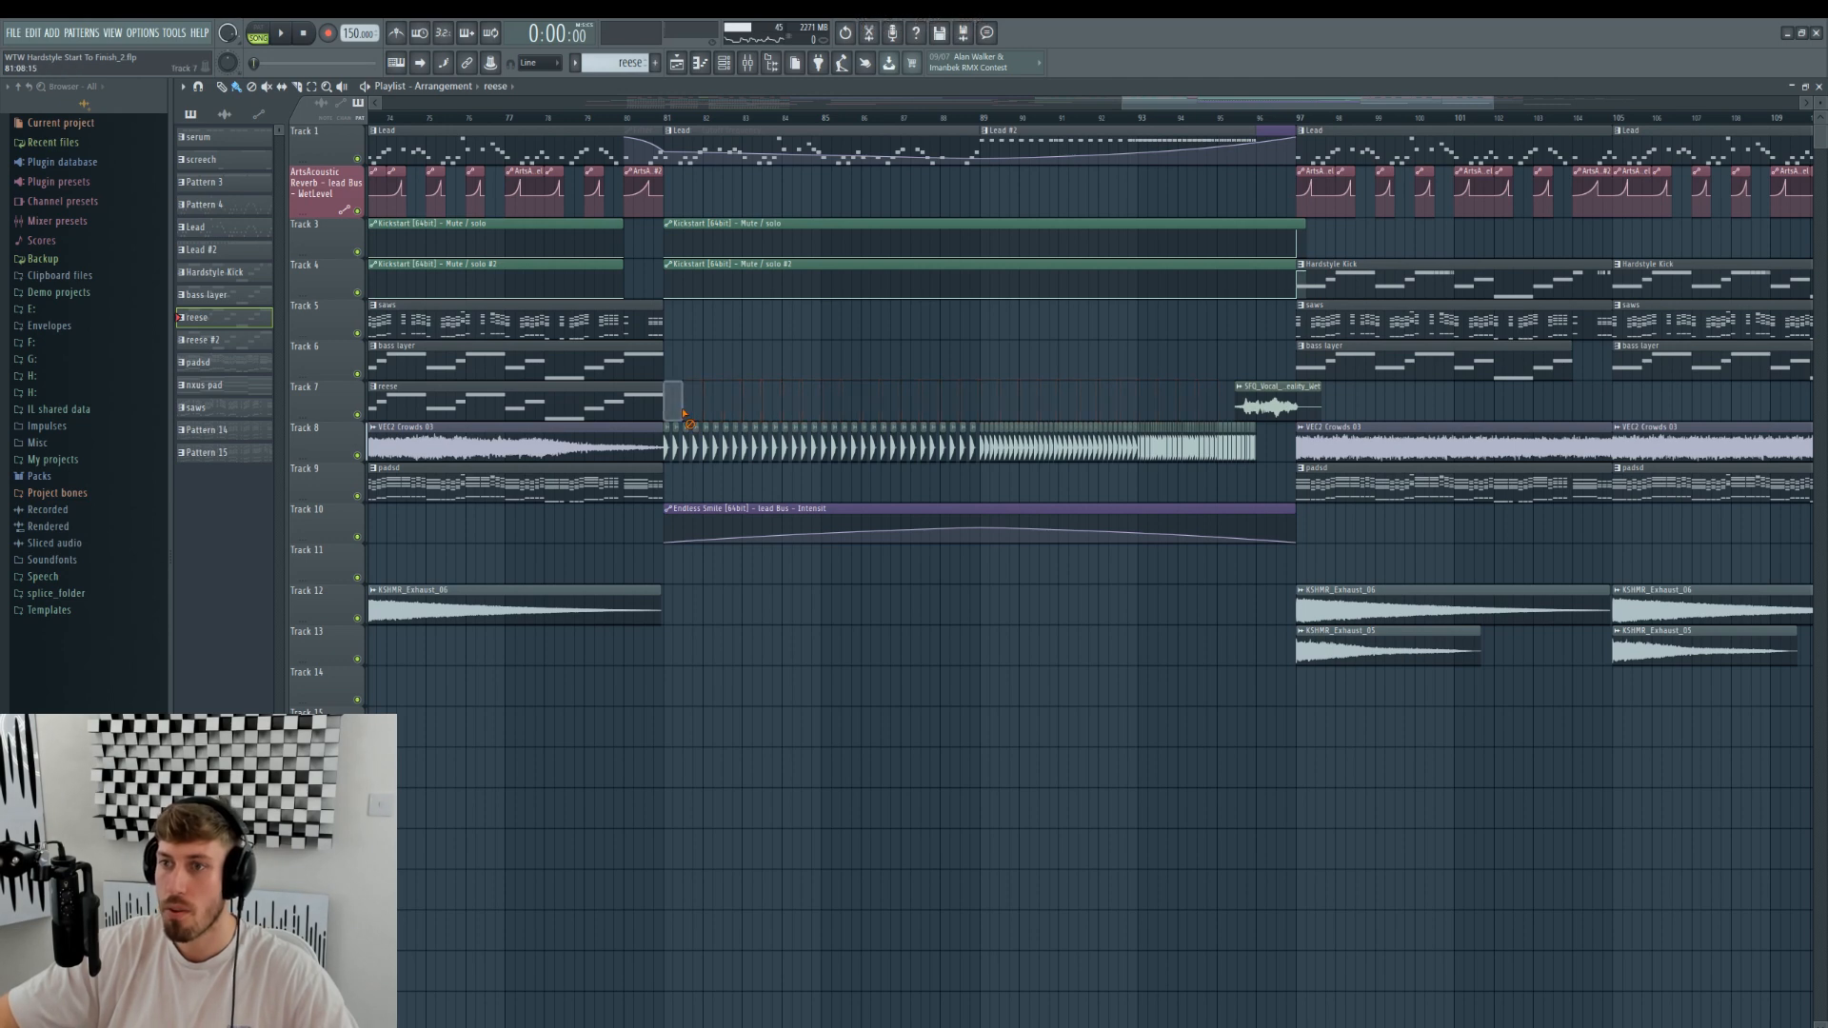
- Place a one-bar reese clip on Track 7 at bar 81 and play the transition from bar 80
click(379, 118)
key(space)
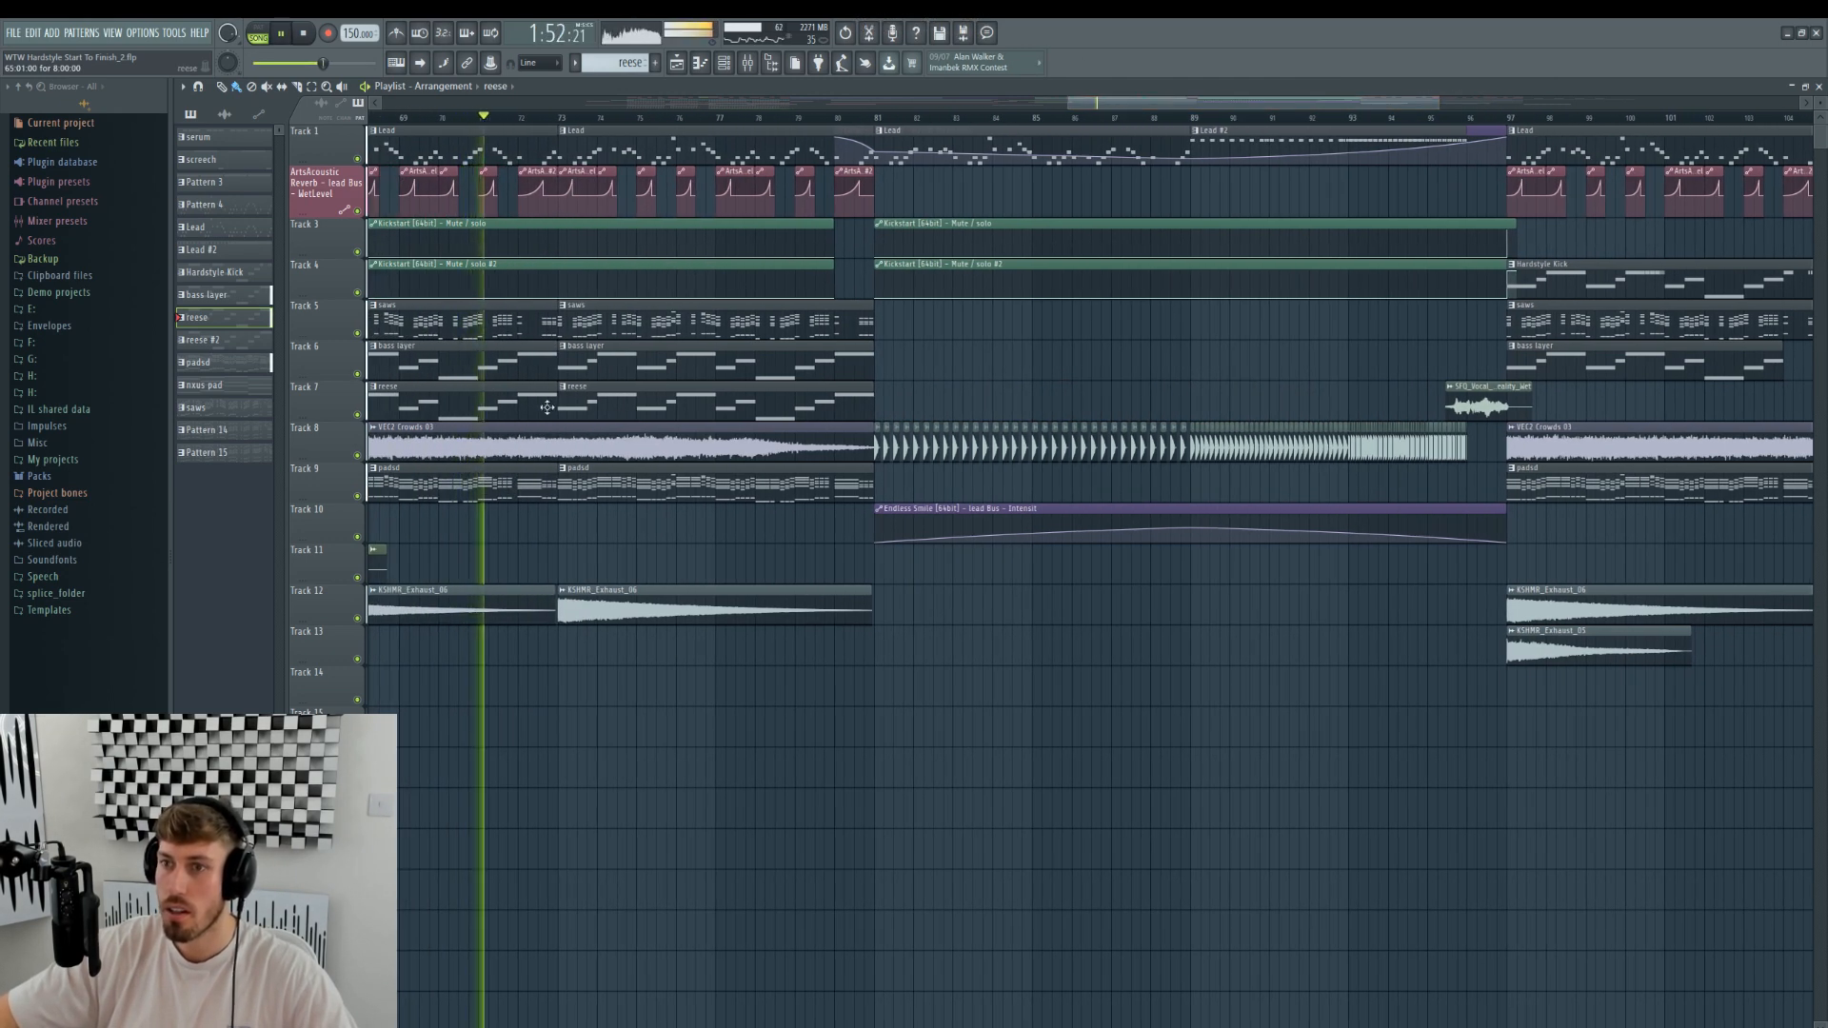
mouse_move(900, 405)
mouse_down()
mouse_move(1221, 405)
mouse_move(893, 406)
mouse_up()
key(space)
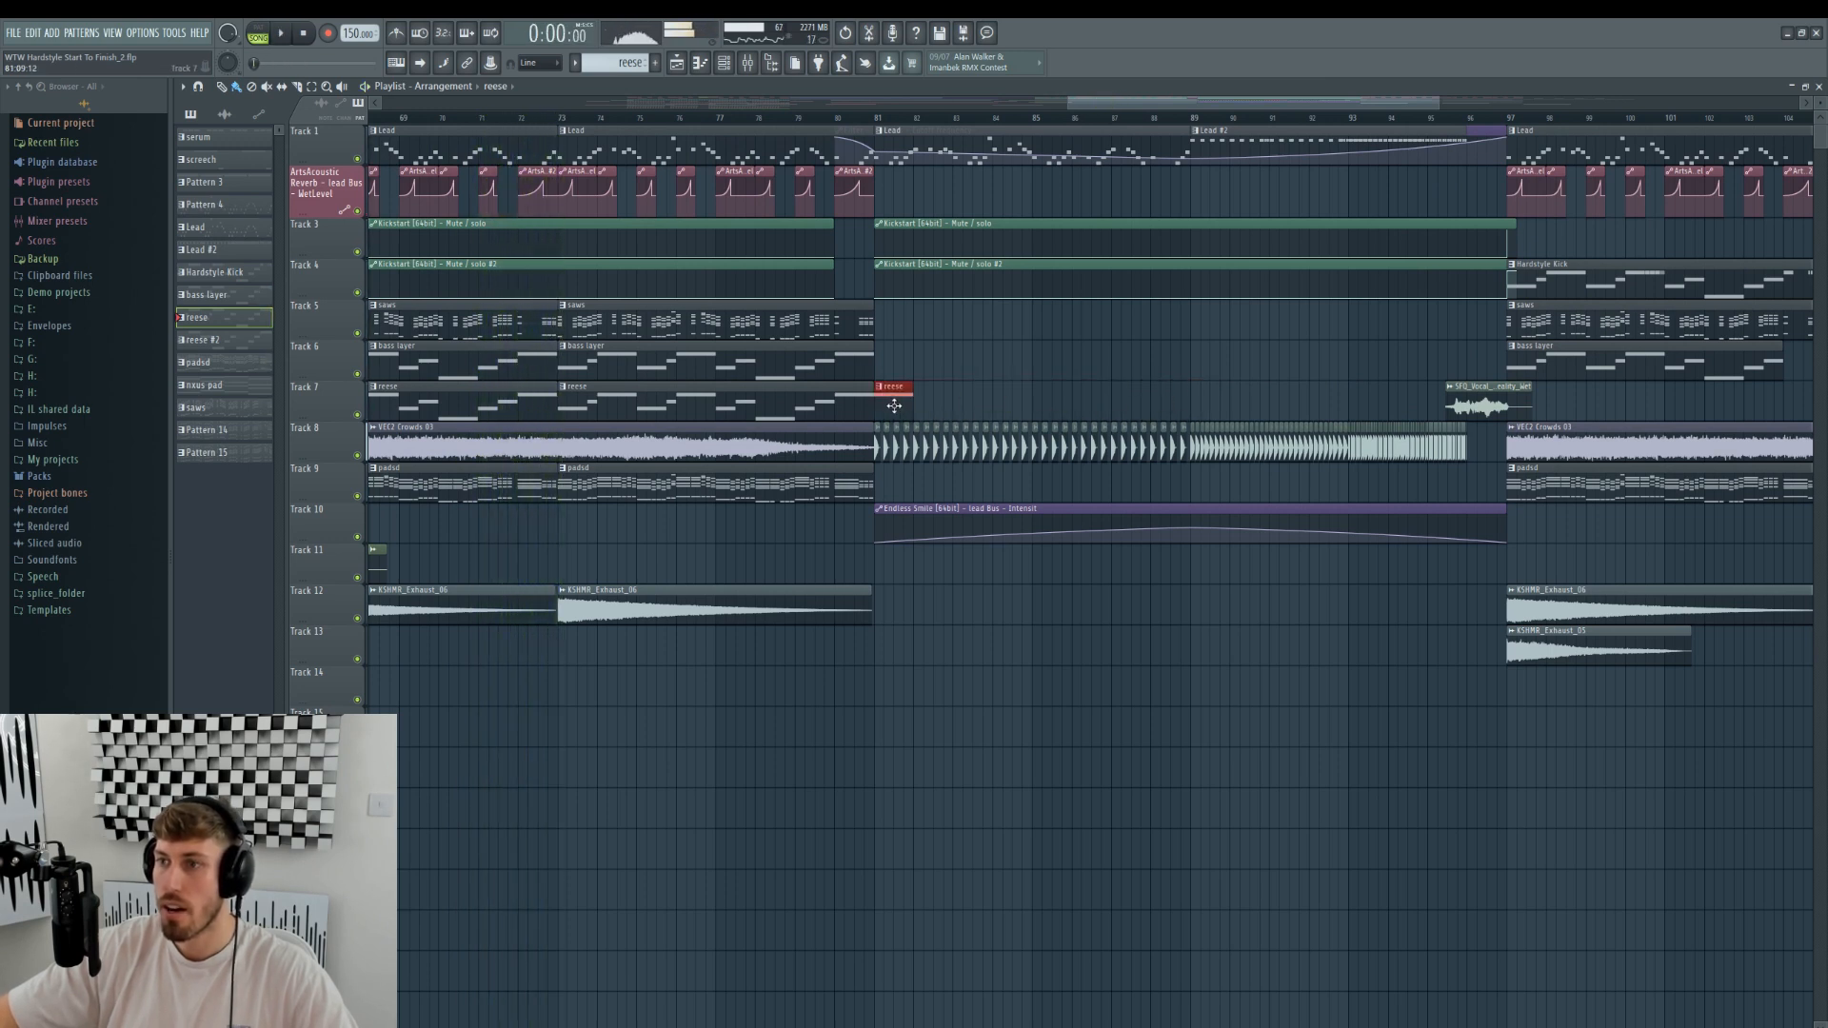
click(831, 118)
key(space)
- Try adding more reese clips on Track 7 after bar 82 during playback
click(926, 410)
right_click(951, 400)
mouse_move(918, 407)
mouse_down()
mouse_move(1434, 409)
mouse_move(1443, 367)
mouse_move(1435, 392)
mouse_move(931, 396)
mouse_up()
key(space)
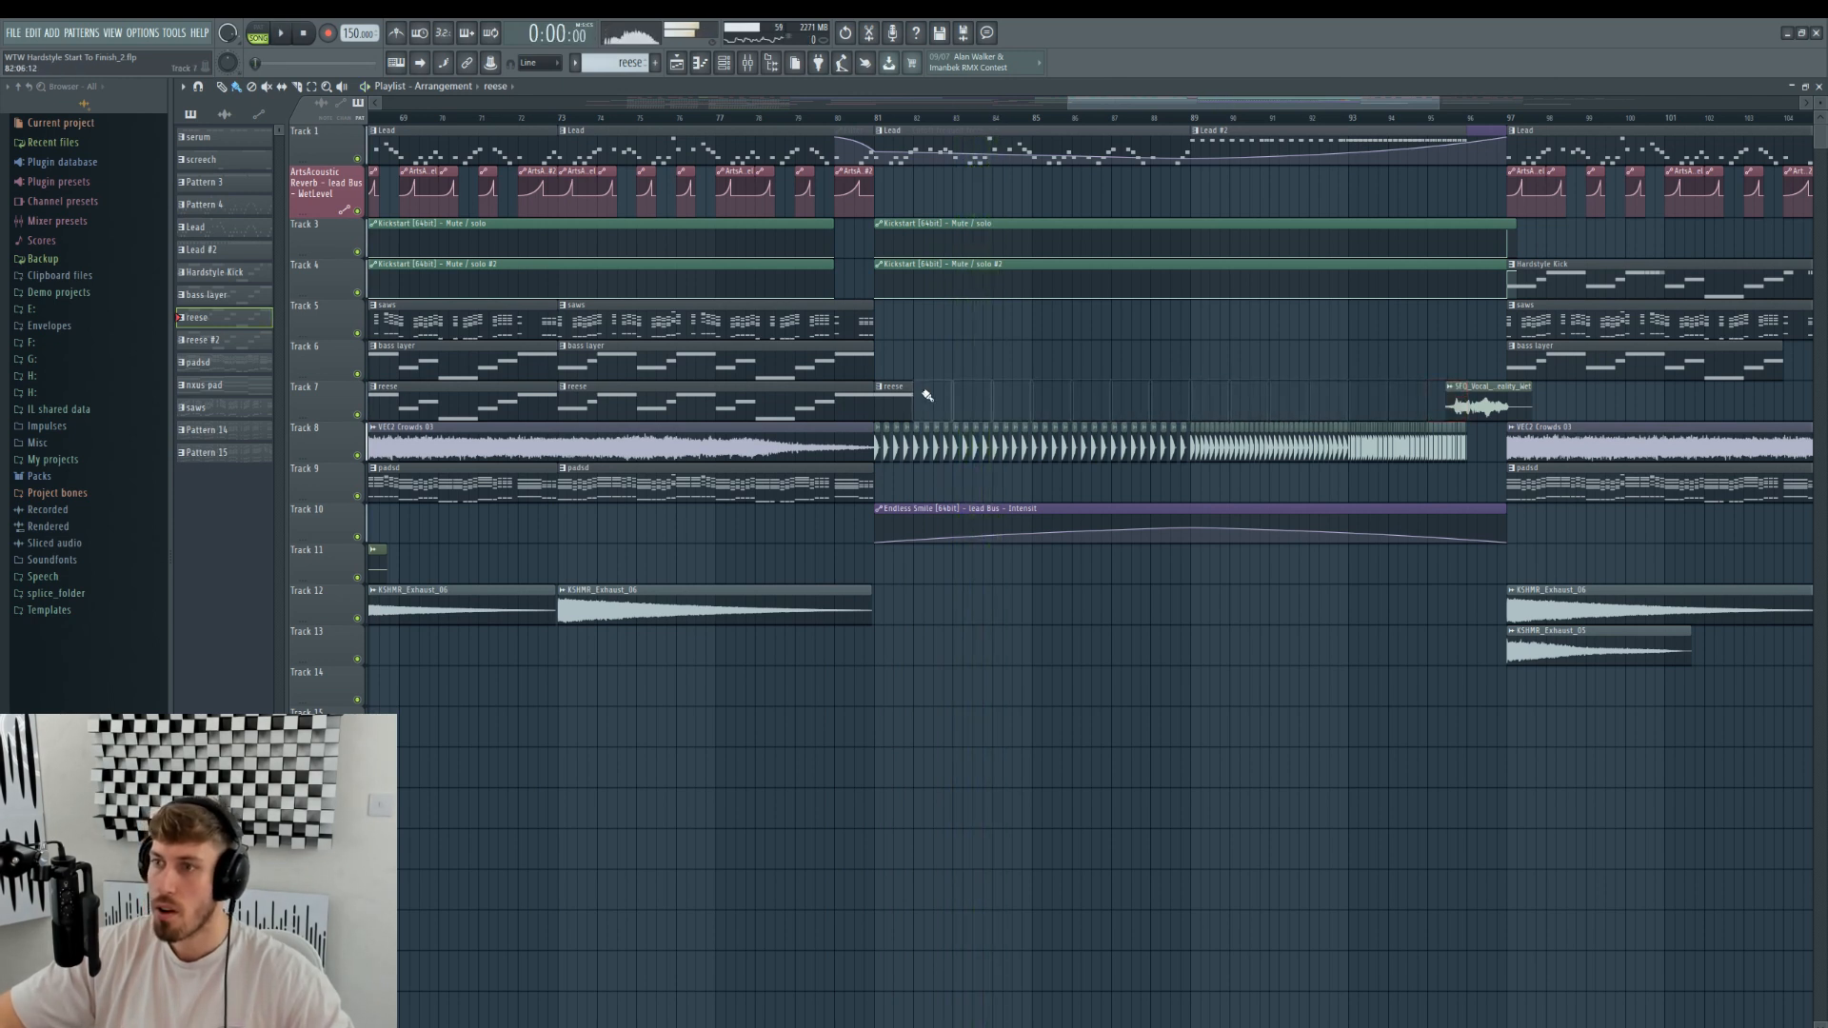
- Make the one-bar reese clip at bar 81 a unique pattern and audition its held note on its own in pattern mode
click(880, 387)
click(910, 482)
double_click(912, 396)
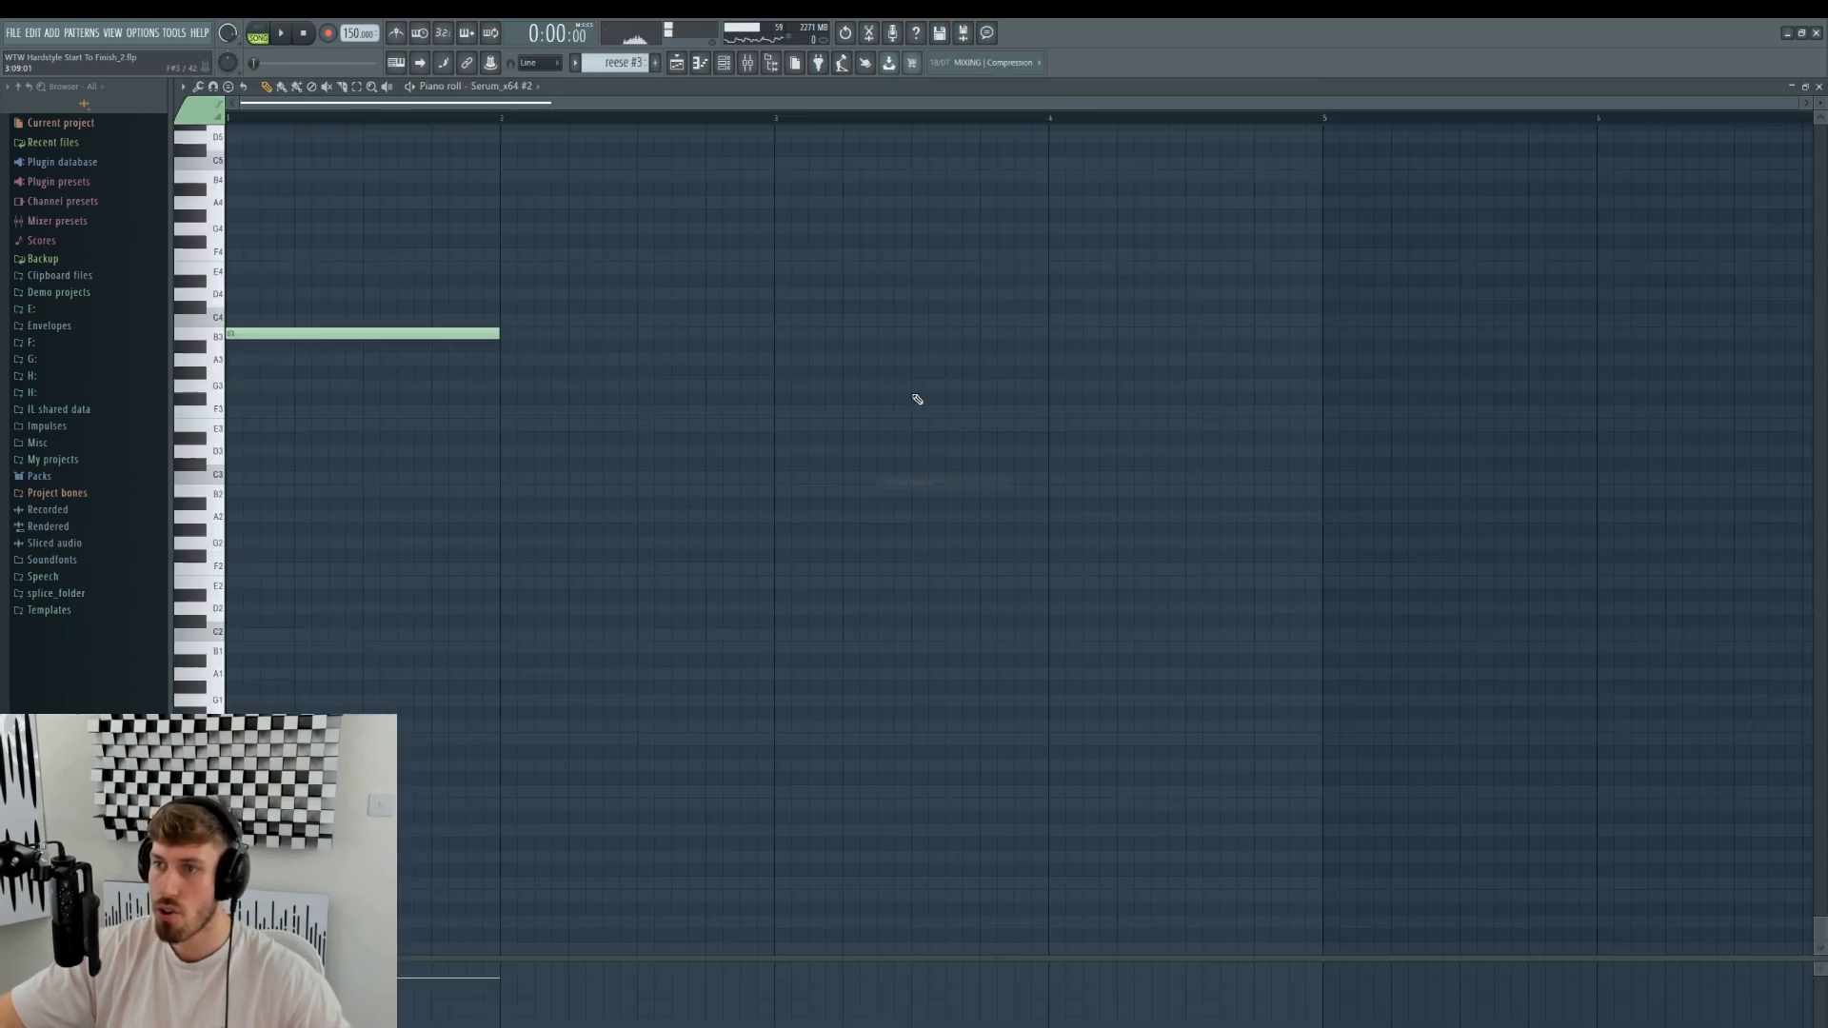
click(259, 31)
key(space)
click(696, 65)
key(space)
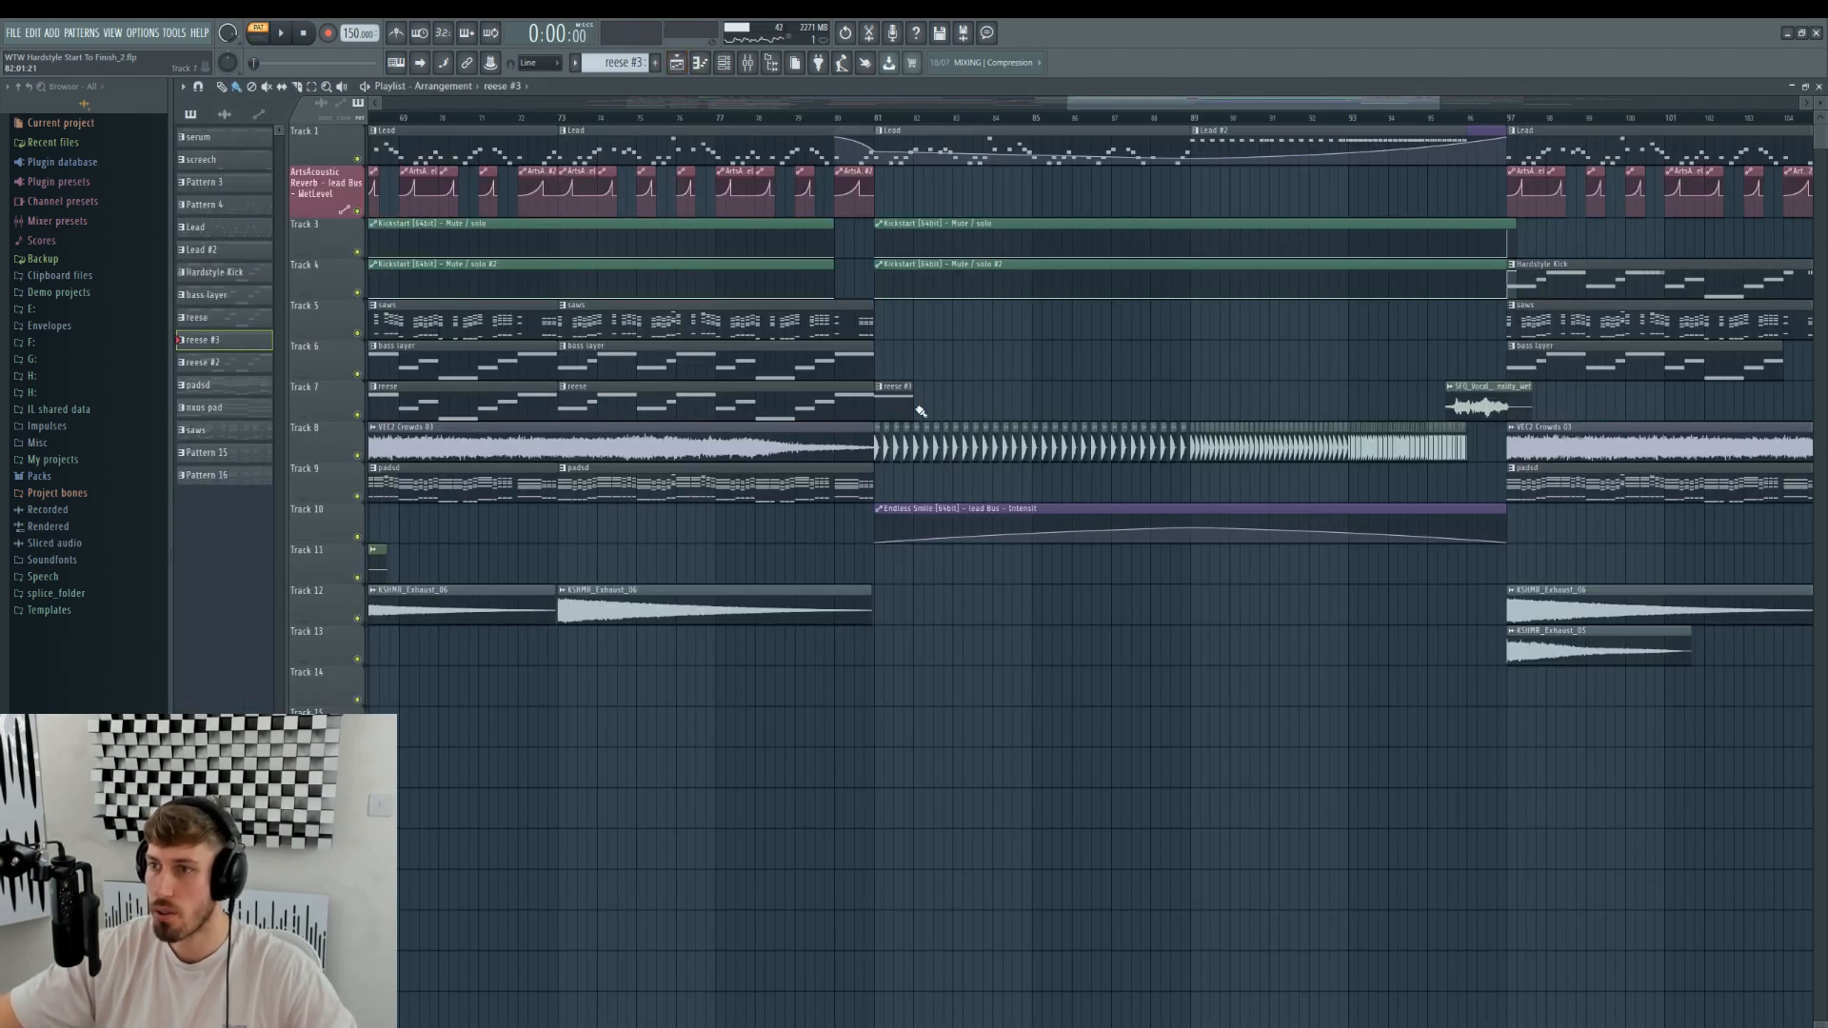
- Repeat the reese #3 clip along Track 7 from bar 82 to bar 95 and play the build-up from bar 80
drag(920, 412, 1426, 400)
click(825, 132)
key(ctrl+z)
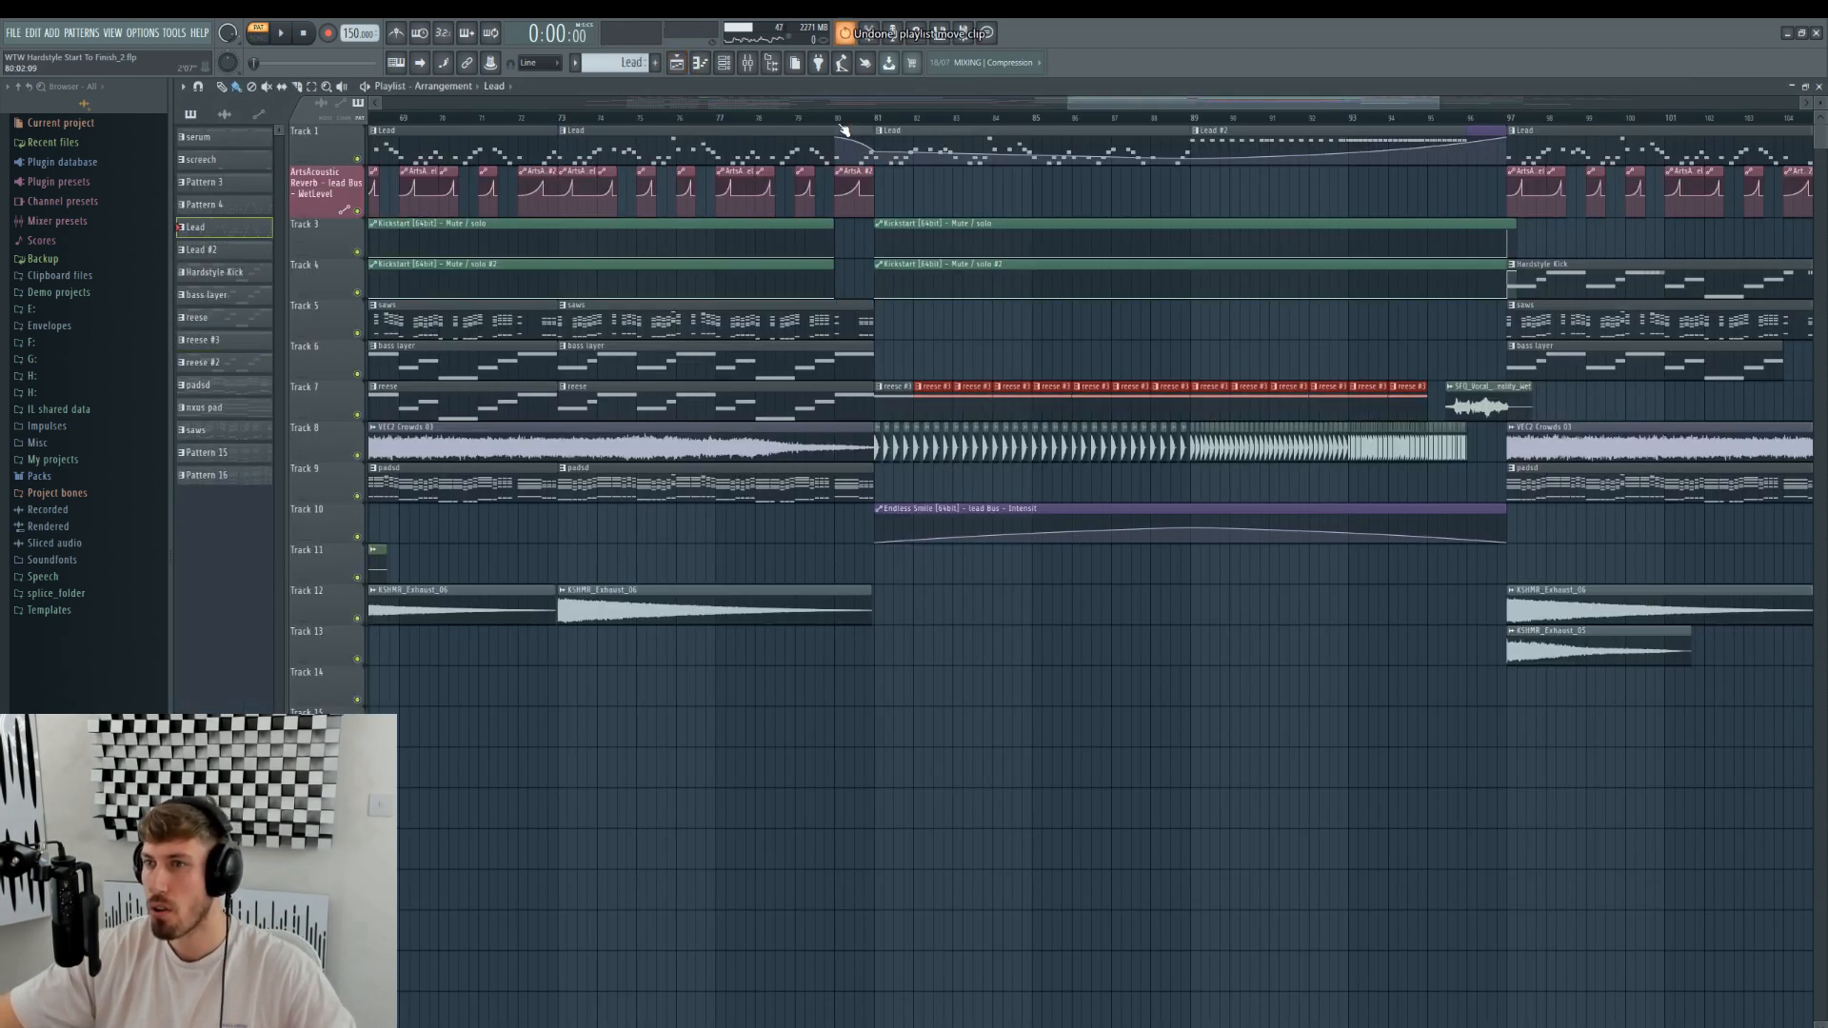
click(840, 121)
key(space)
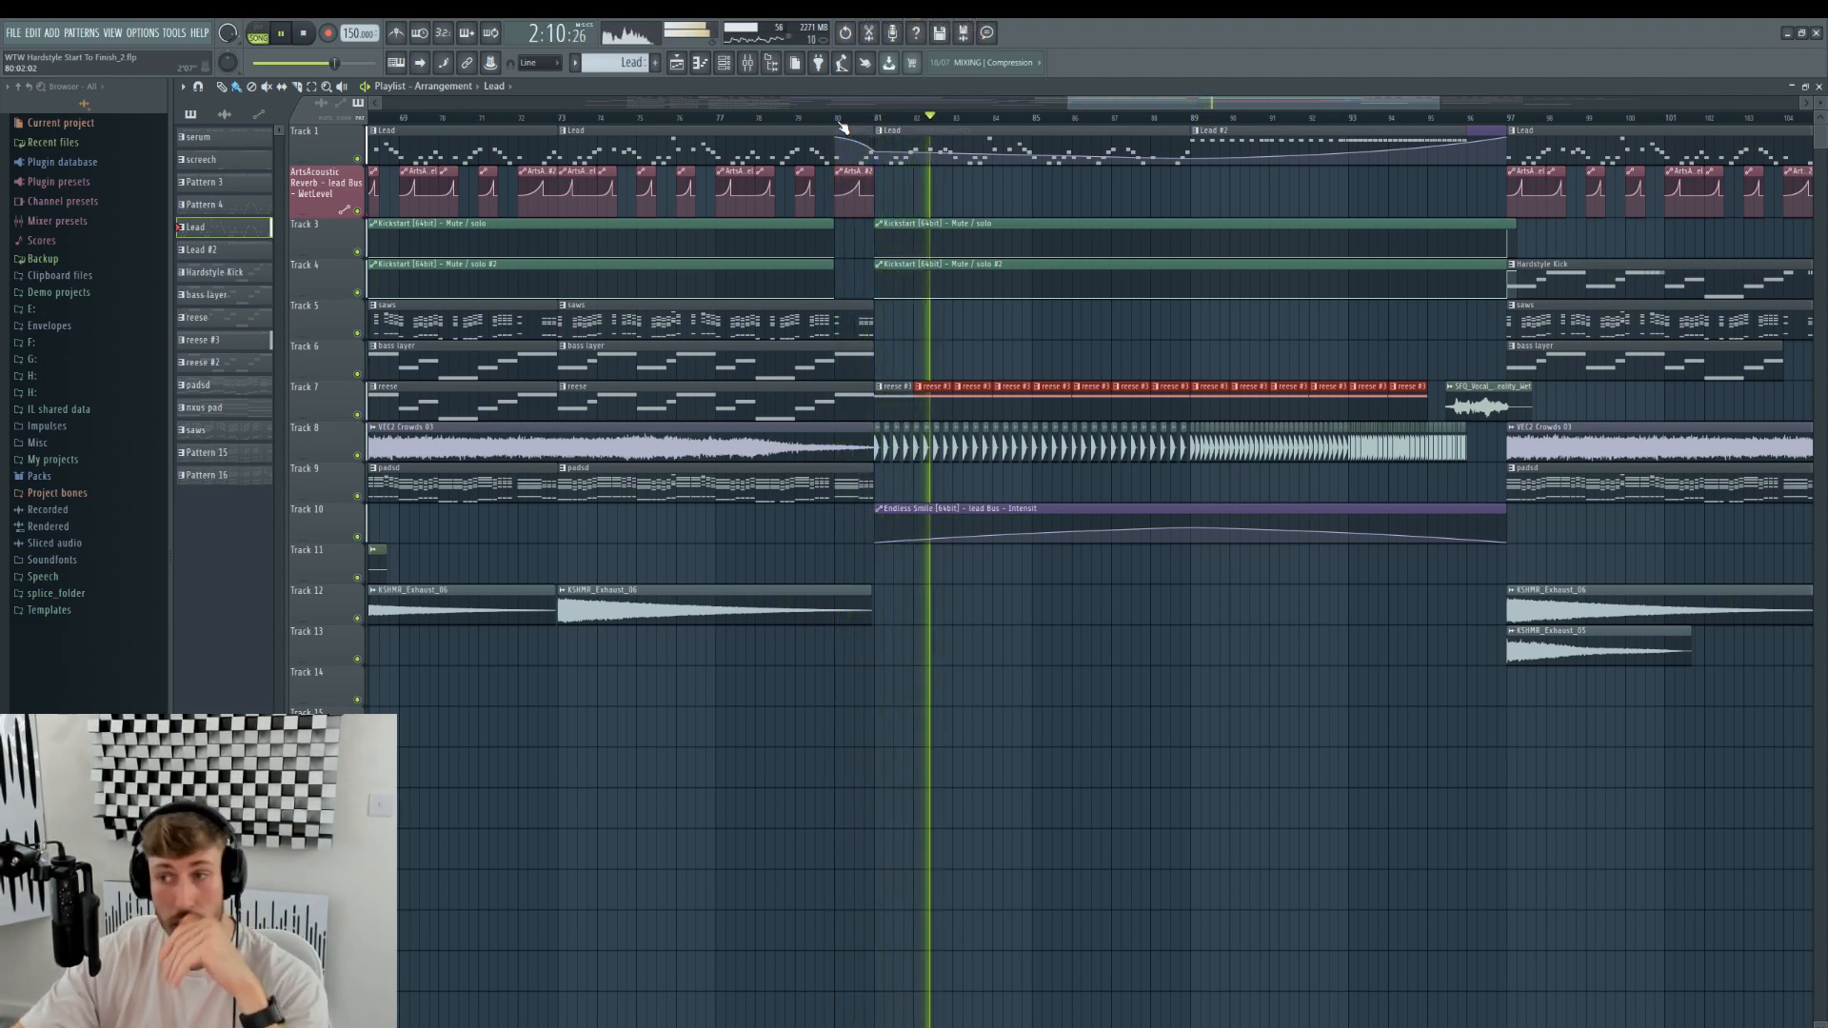
- Select bars 81 to 97 as the playback range and play it with the mixer open to find the reese bass track
drag(877, 119, 1509, 121)
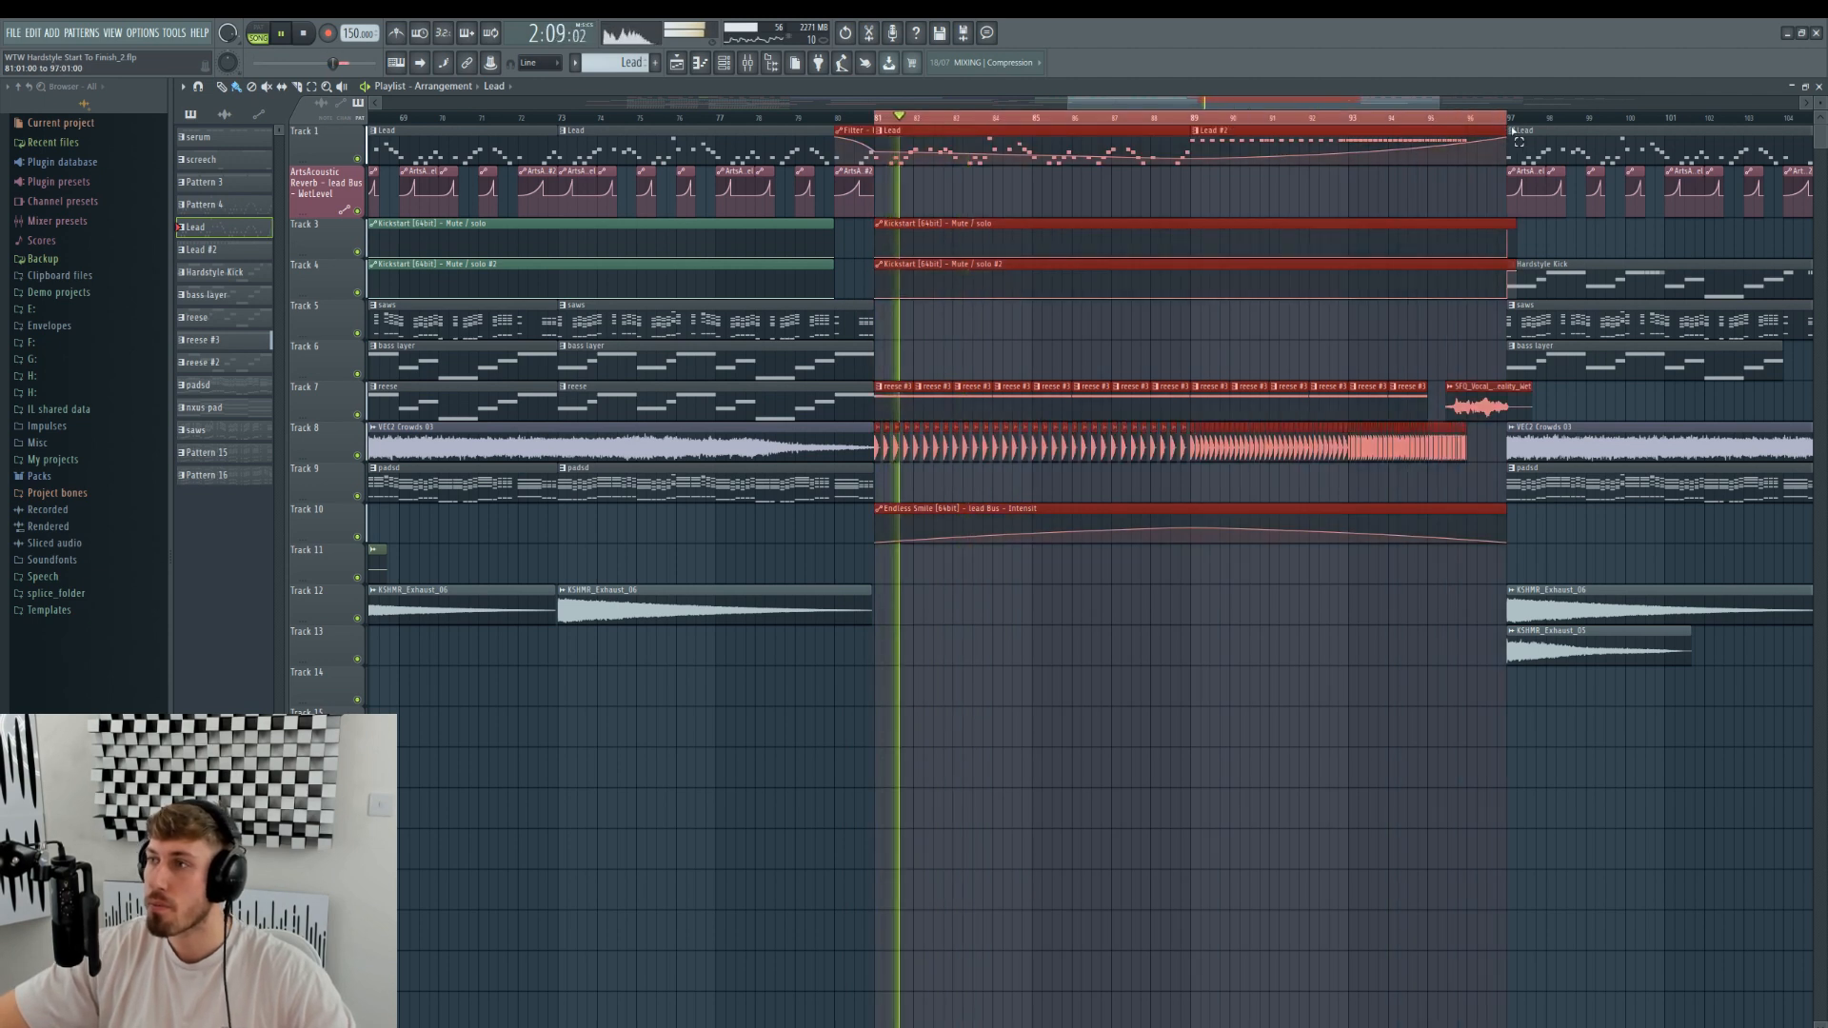
key(space)
click(748, 64)
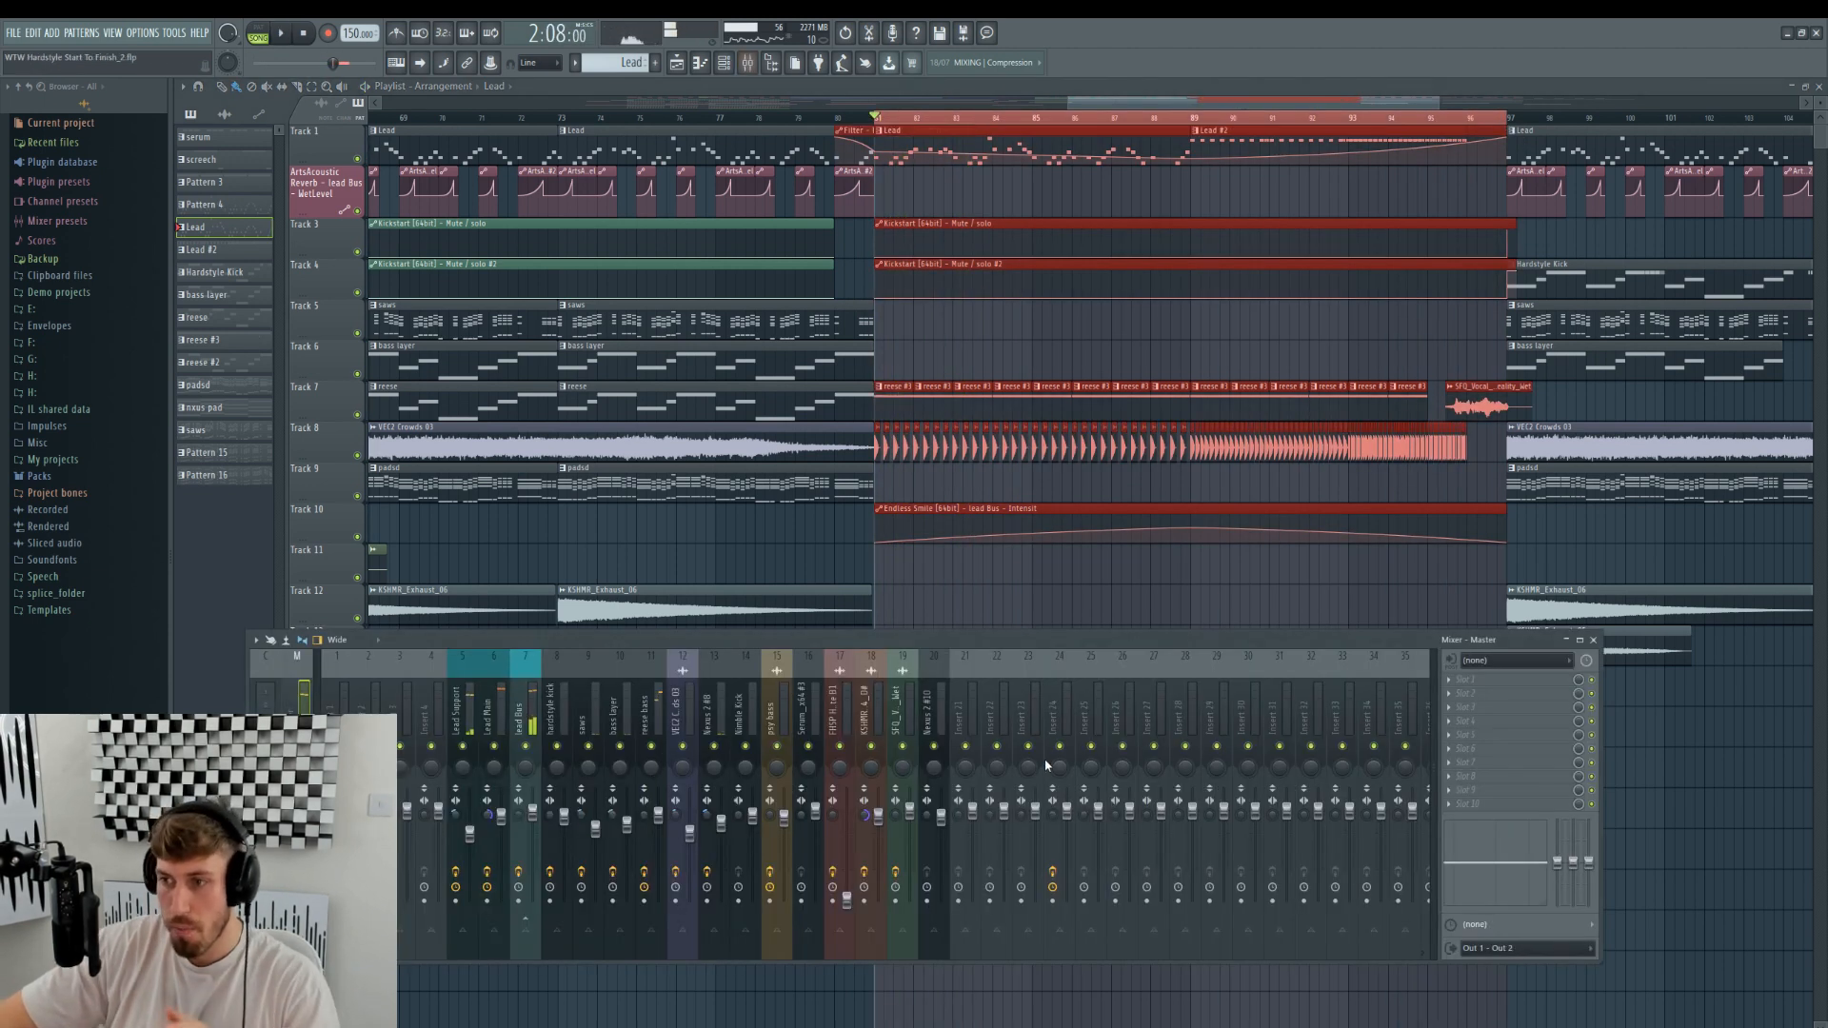
key(space)
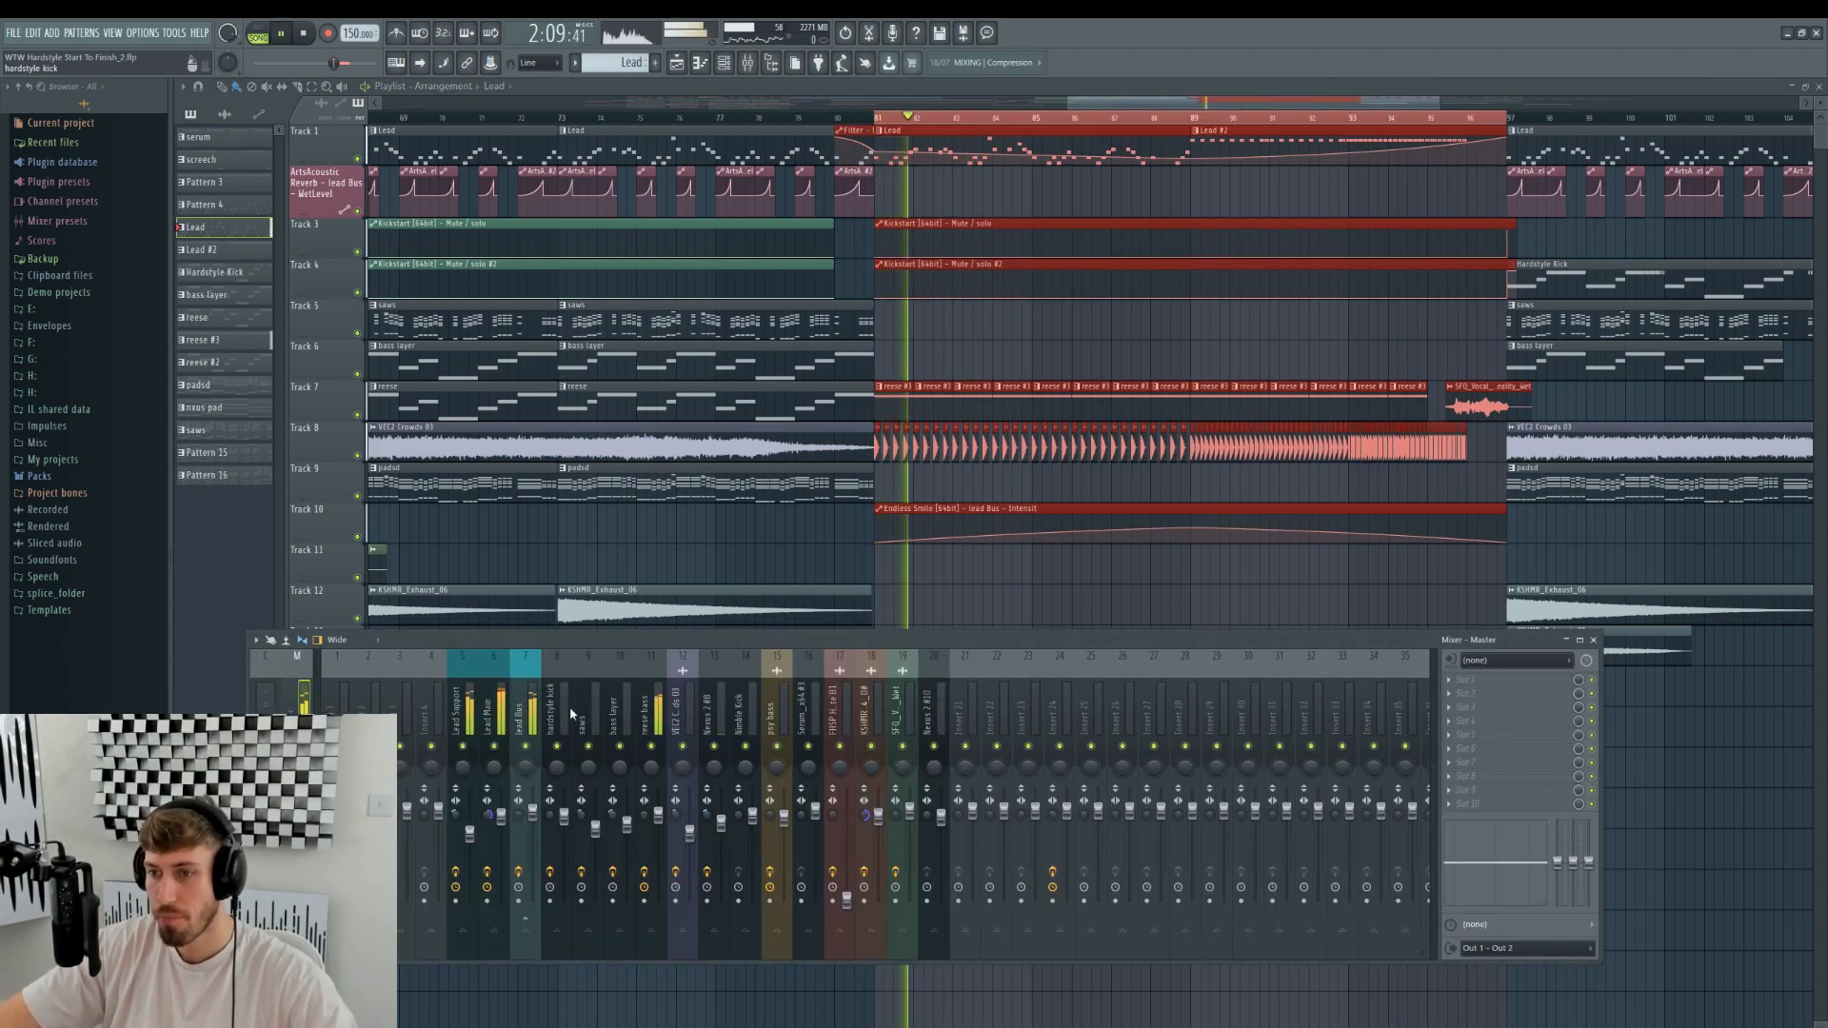
key(space)
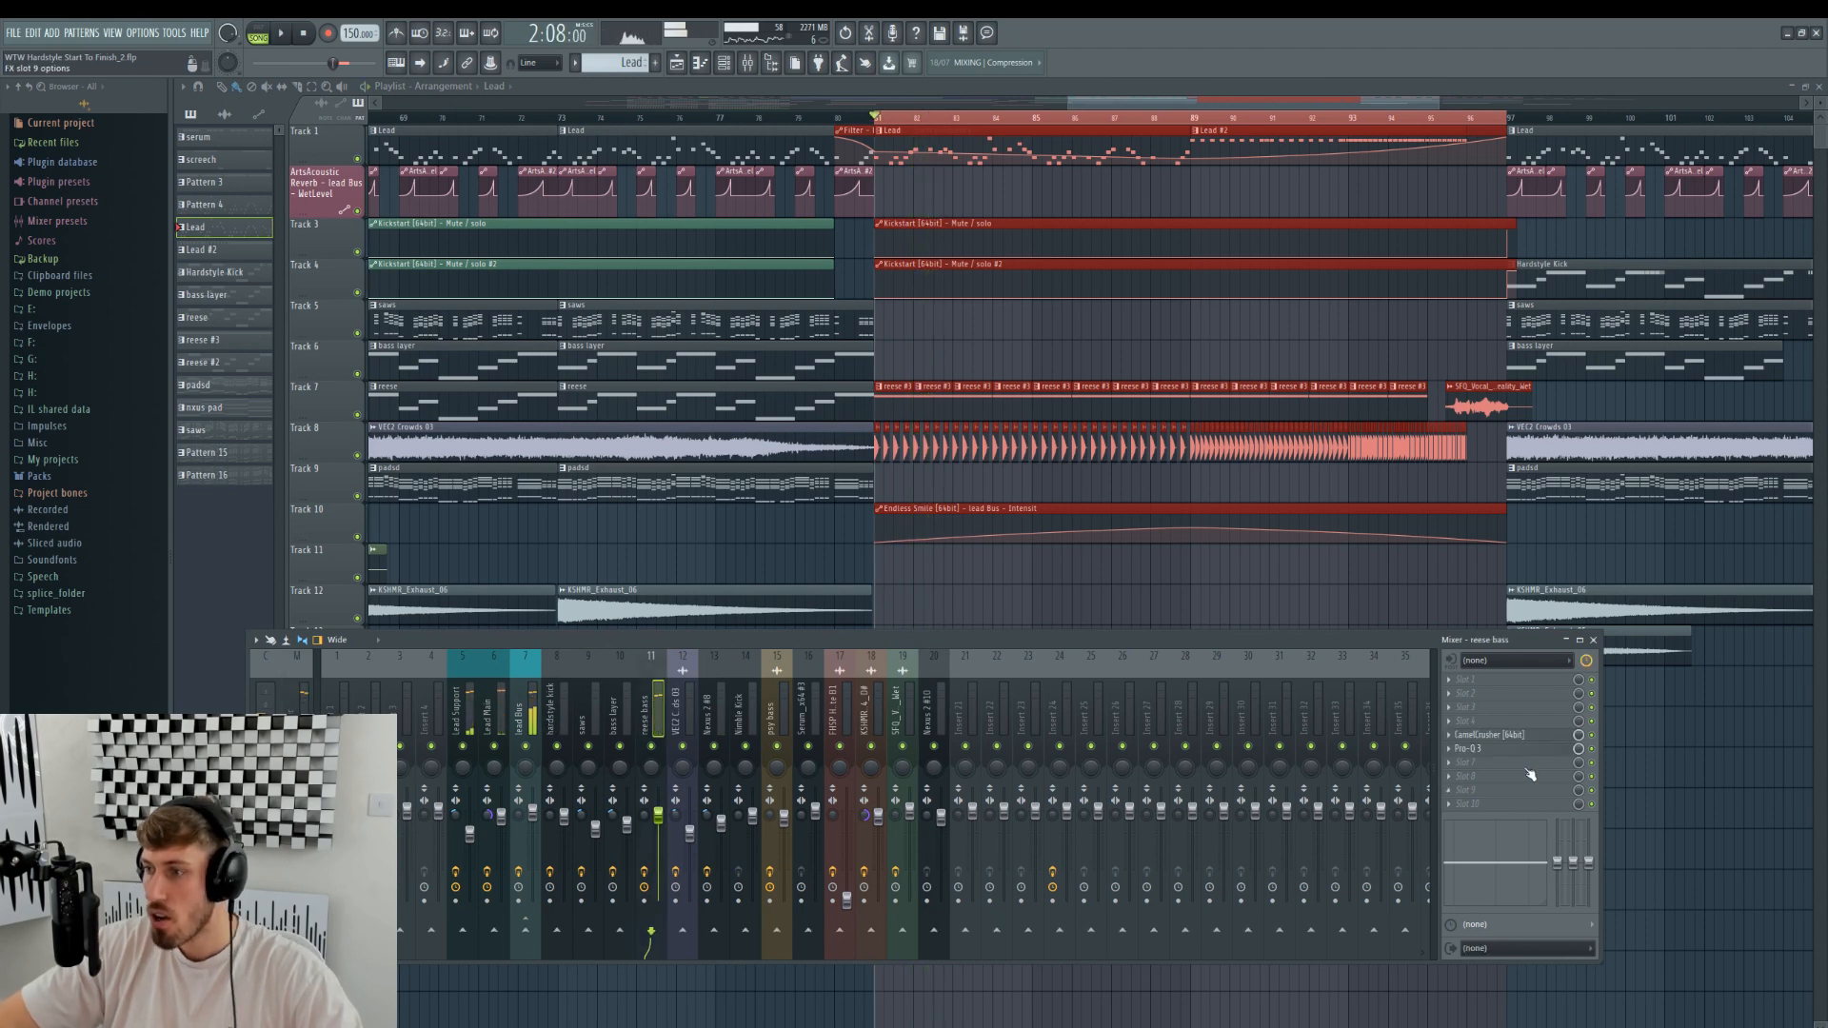
- Load Kickstart into slot 8 of the reese bass mixer track and choose the third ducking curve in its first row
click(1483, 782)
click(1134, 905)
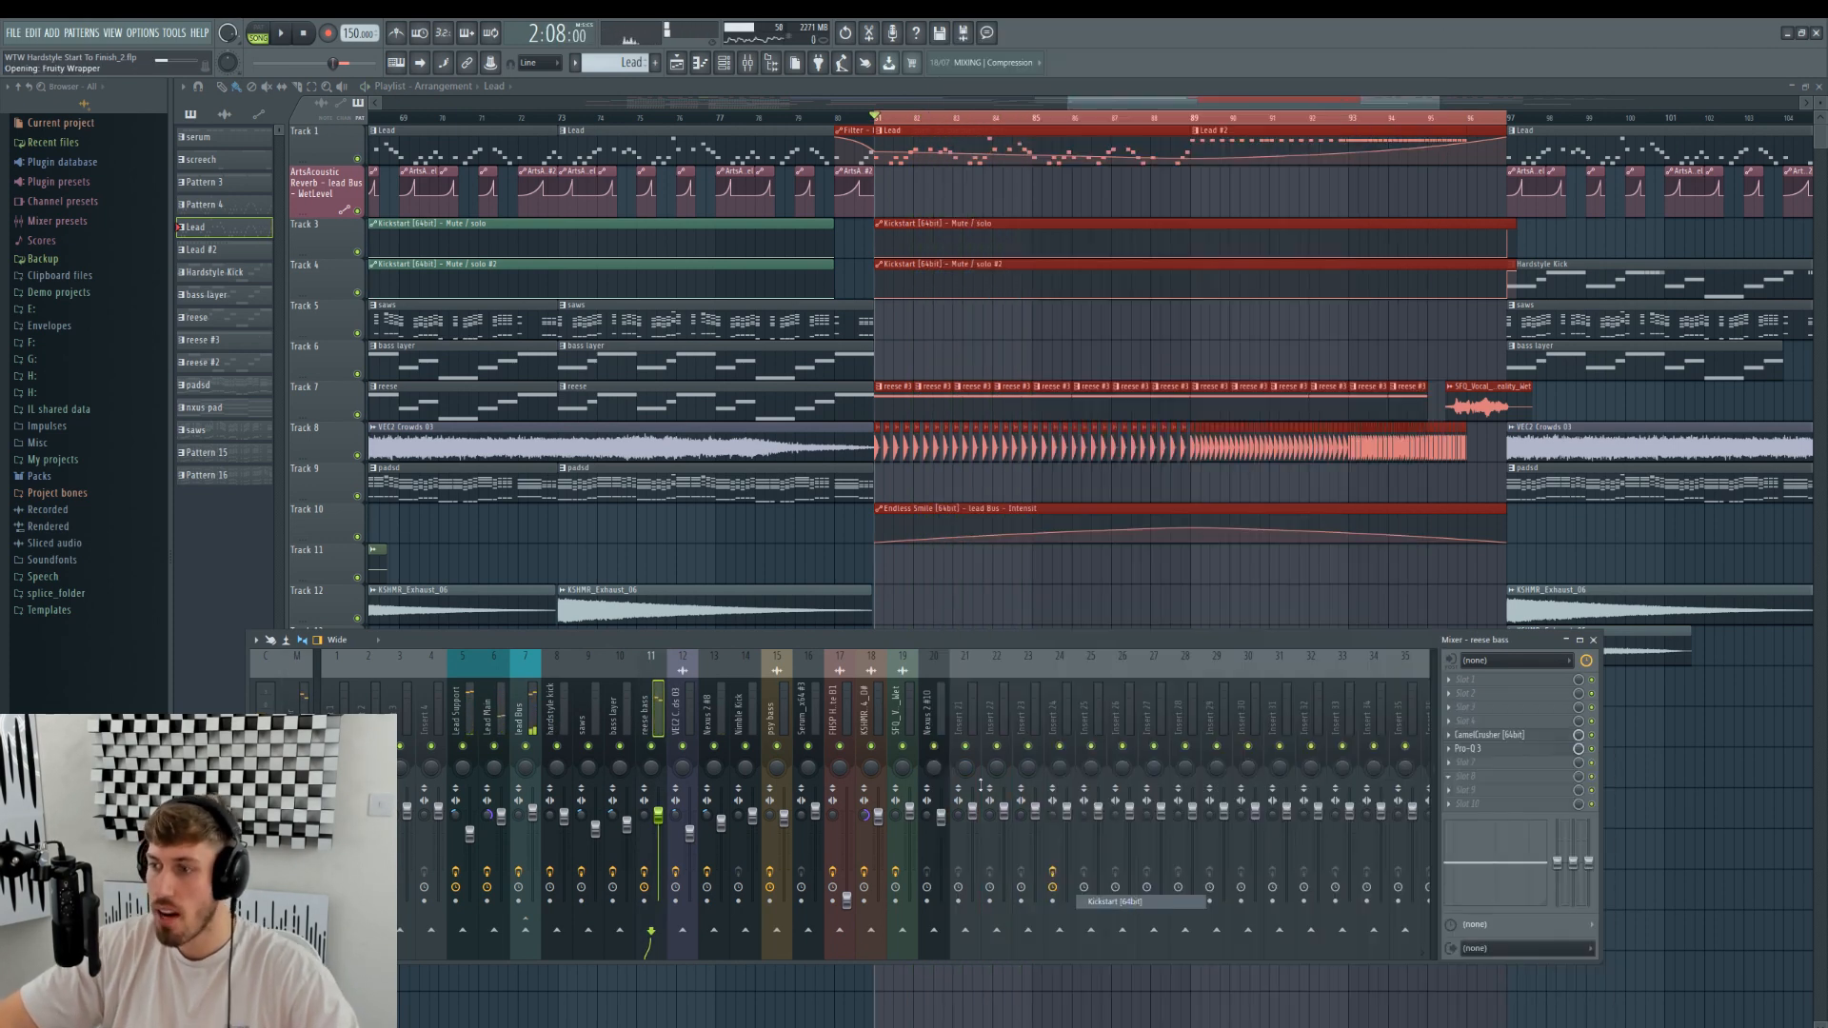
click(552, 475)
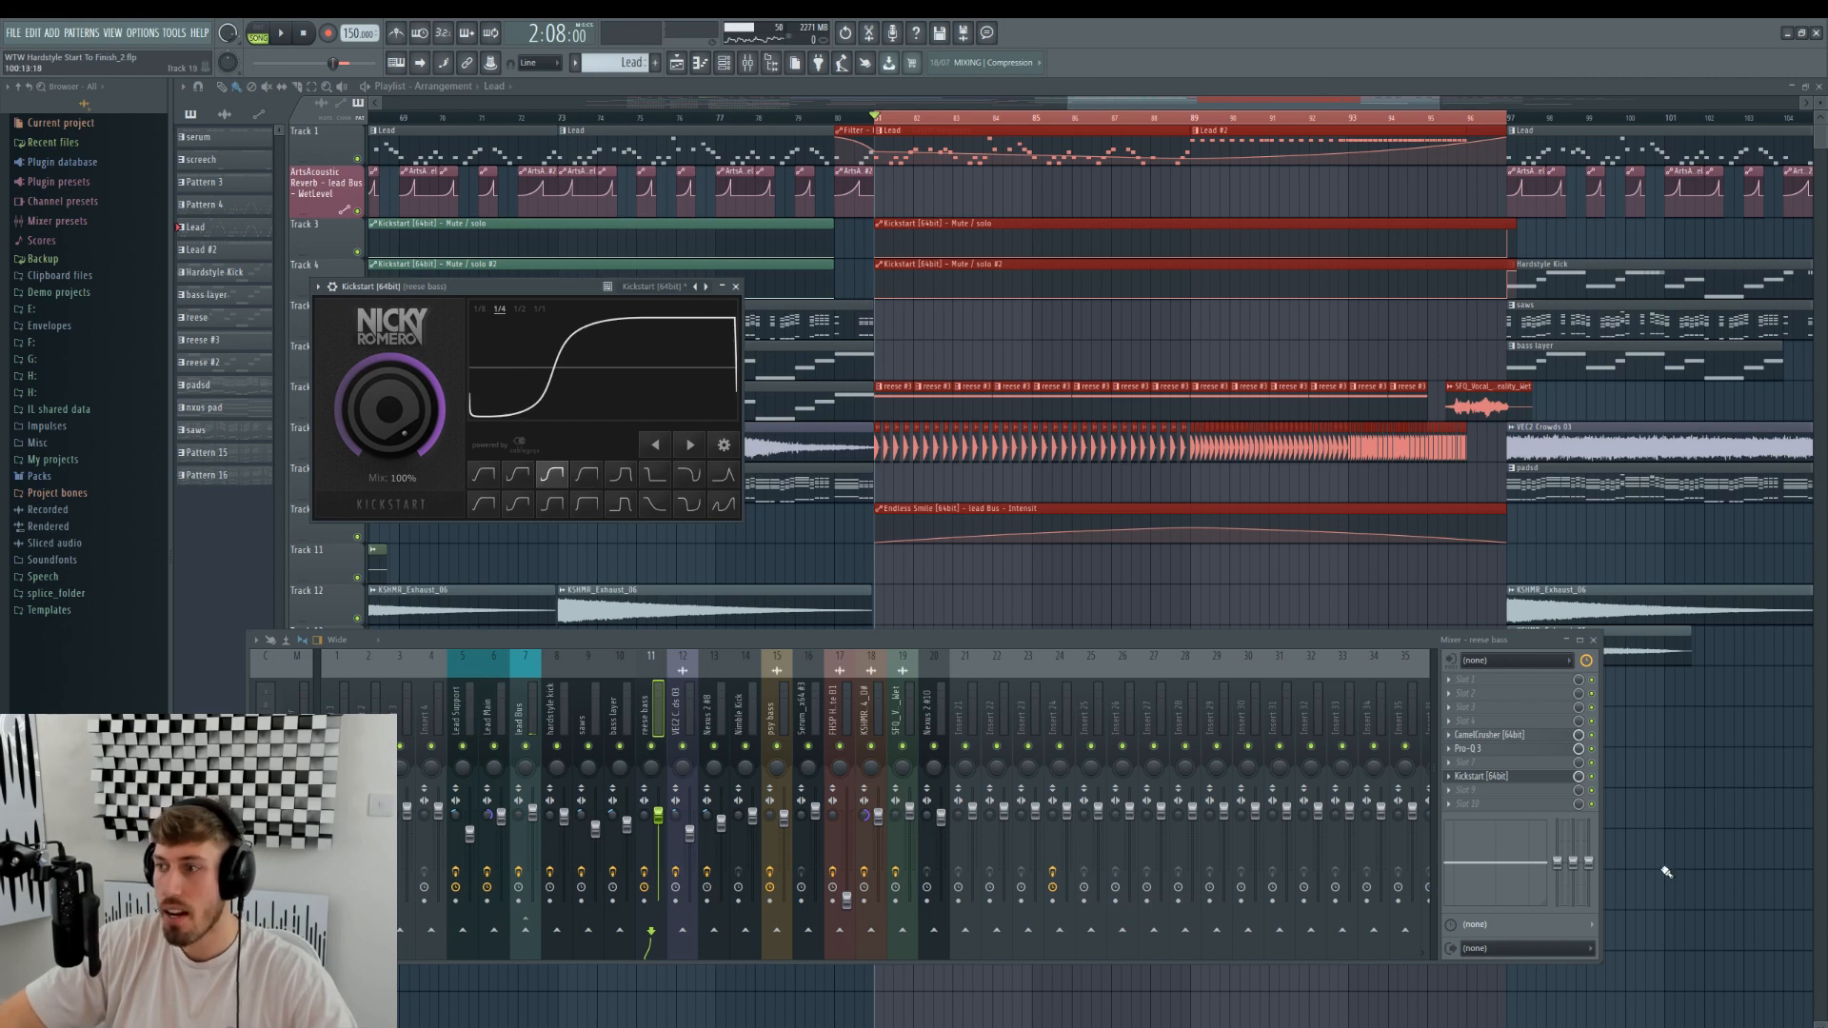
- Create an automation clip for the reese bass Kickstart's mute switch over bars 81 to 97 and raise both end points to maximum
right_click(1597, 784)
click(1654, 902)
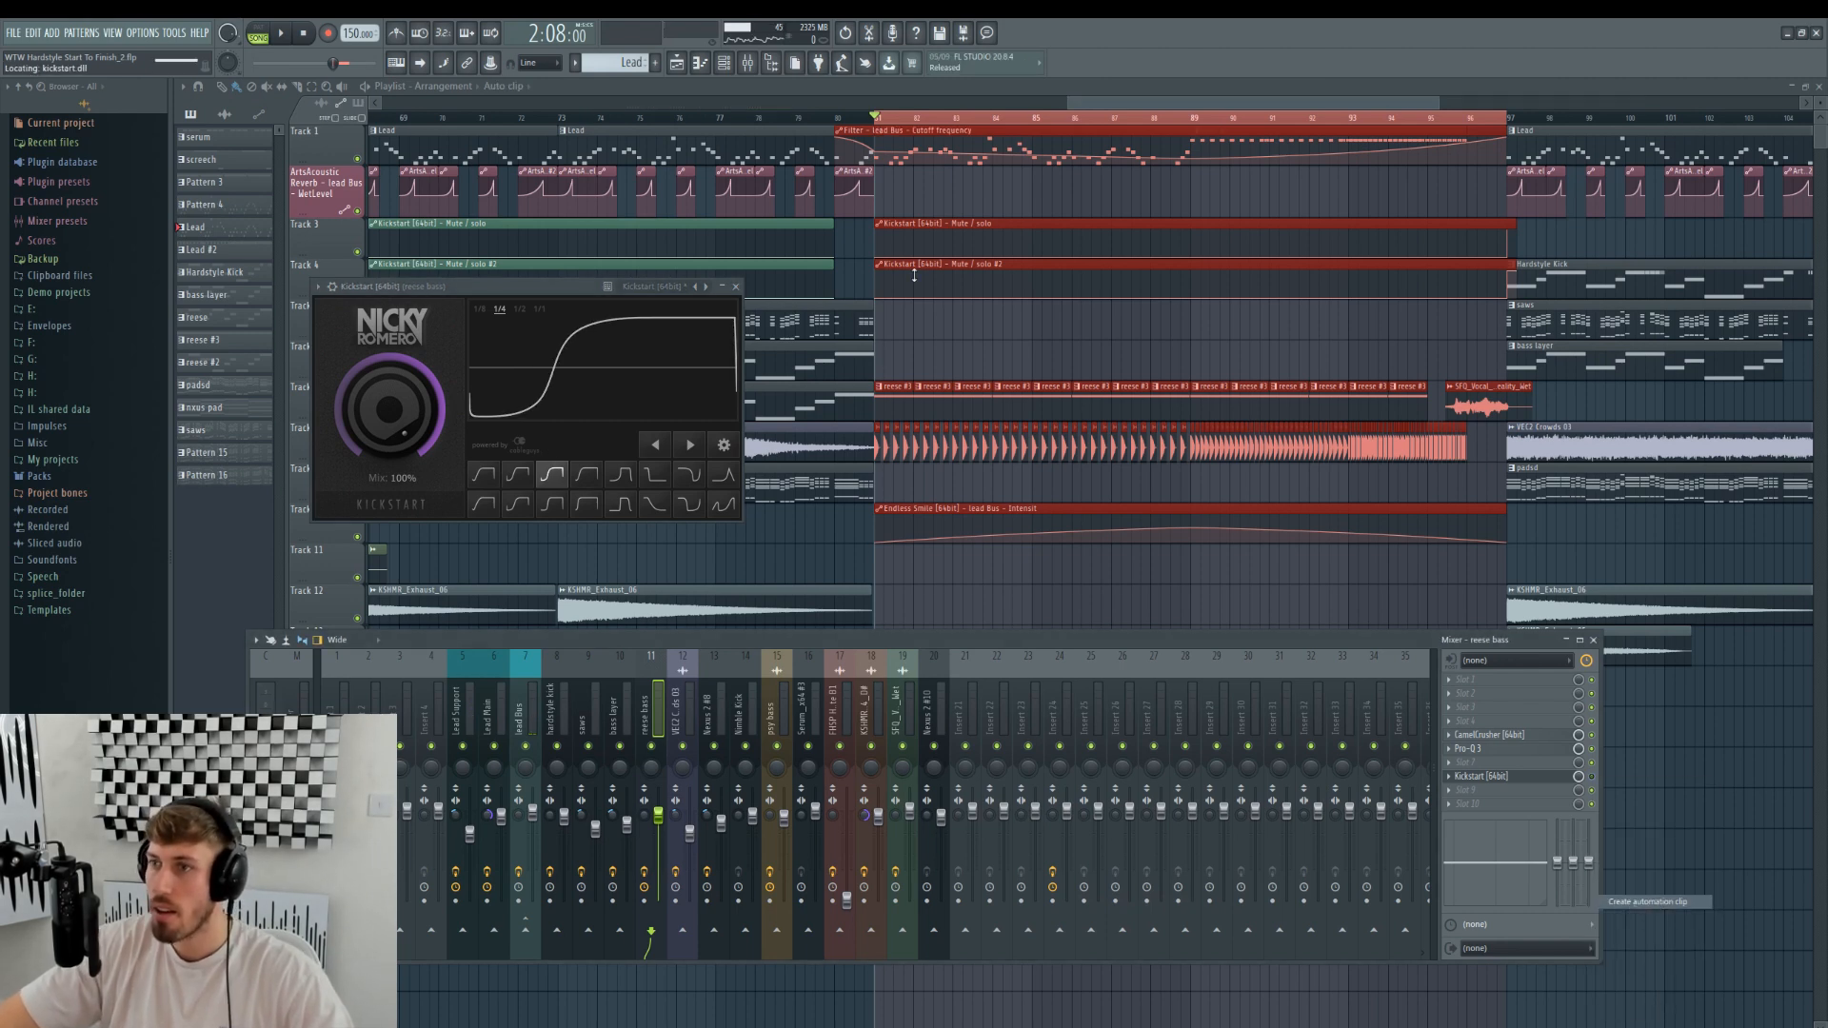
drag(875, 582, 874, 554)
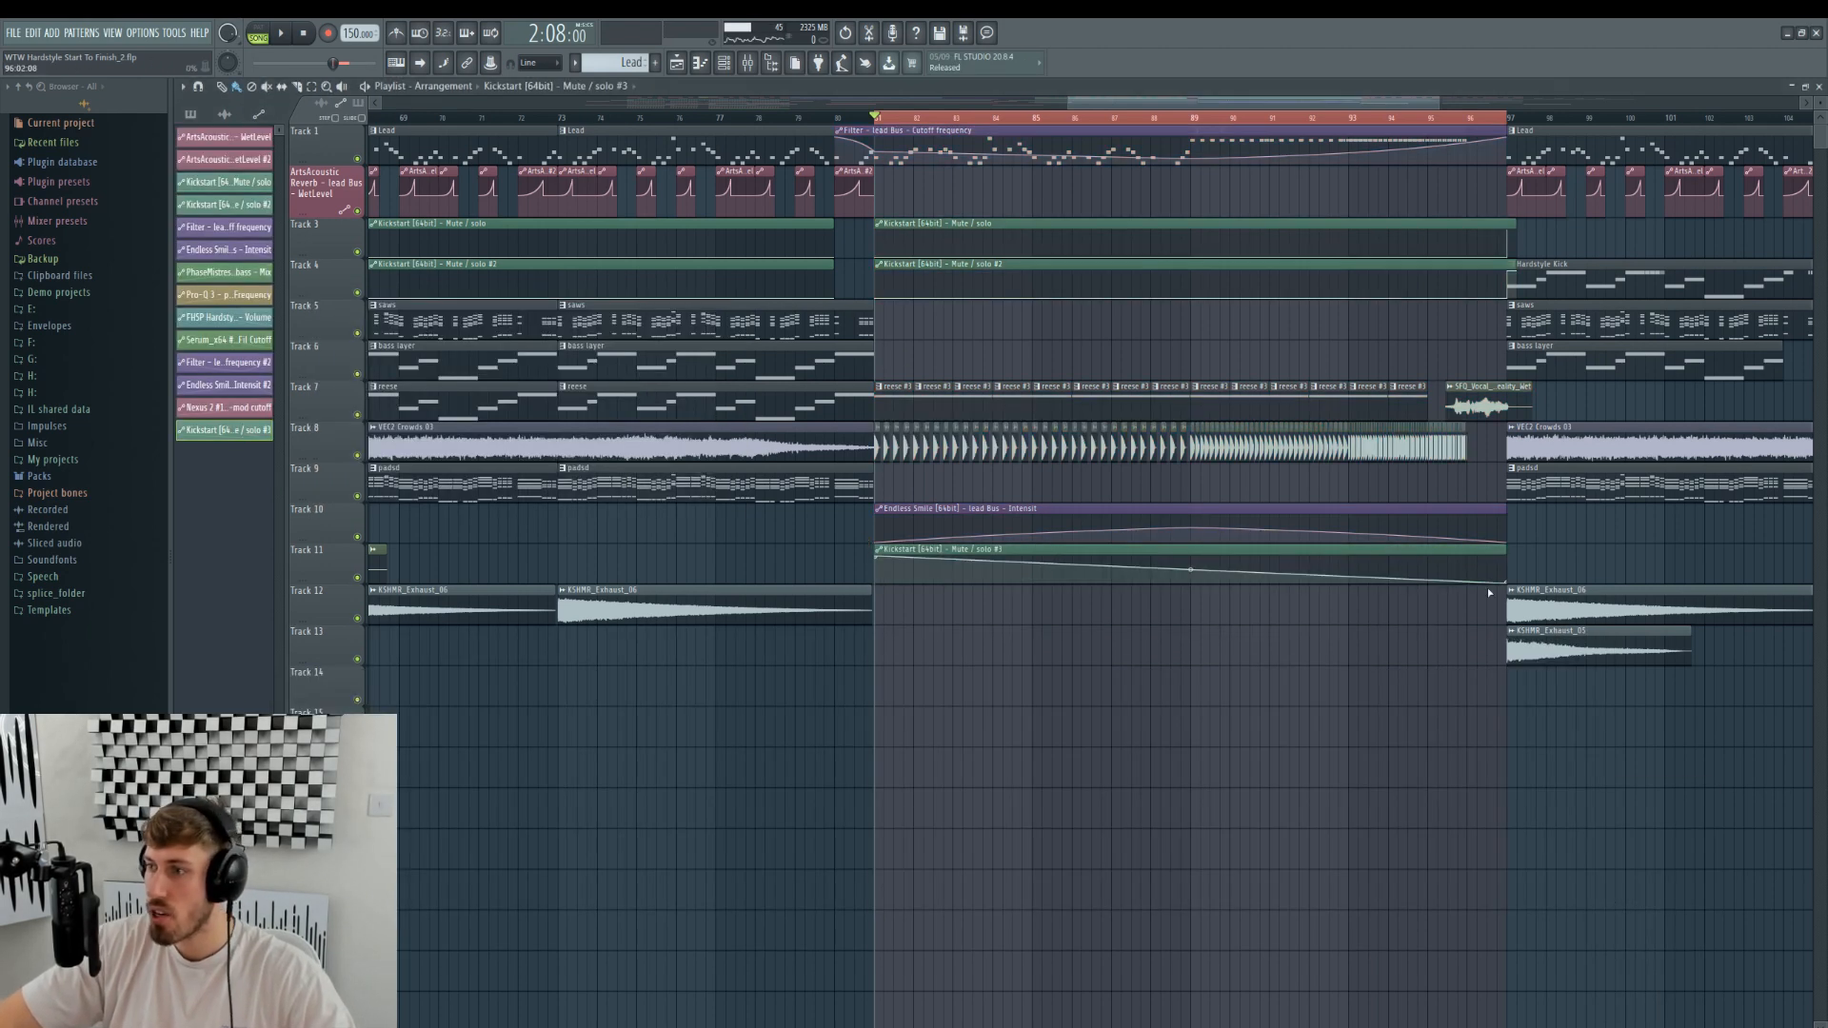
drag(1507, 582, 1509, 556)
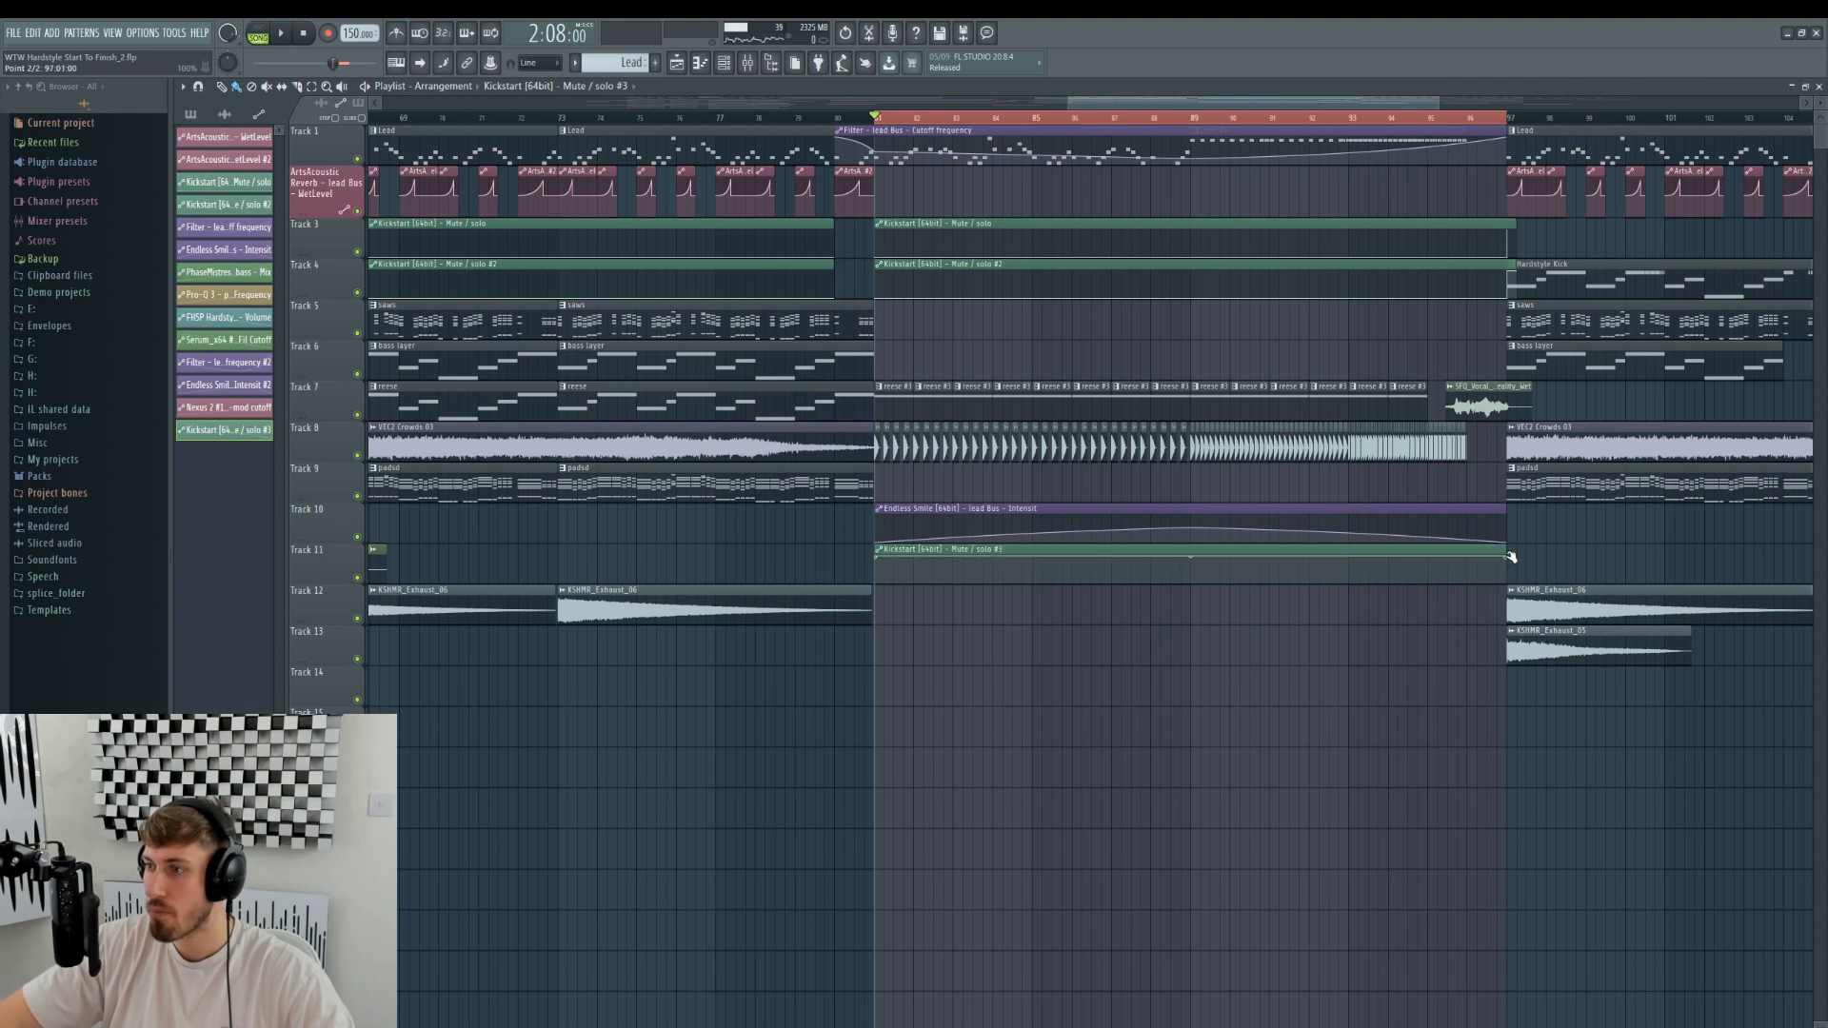
right_click(1516, 598)
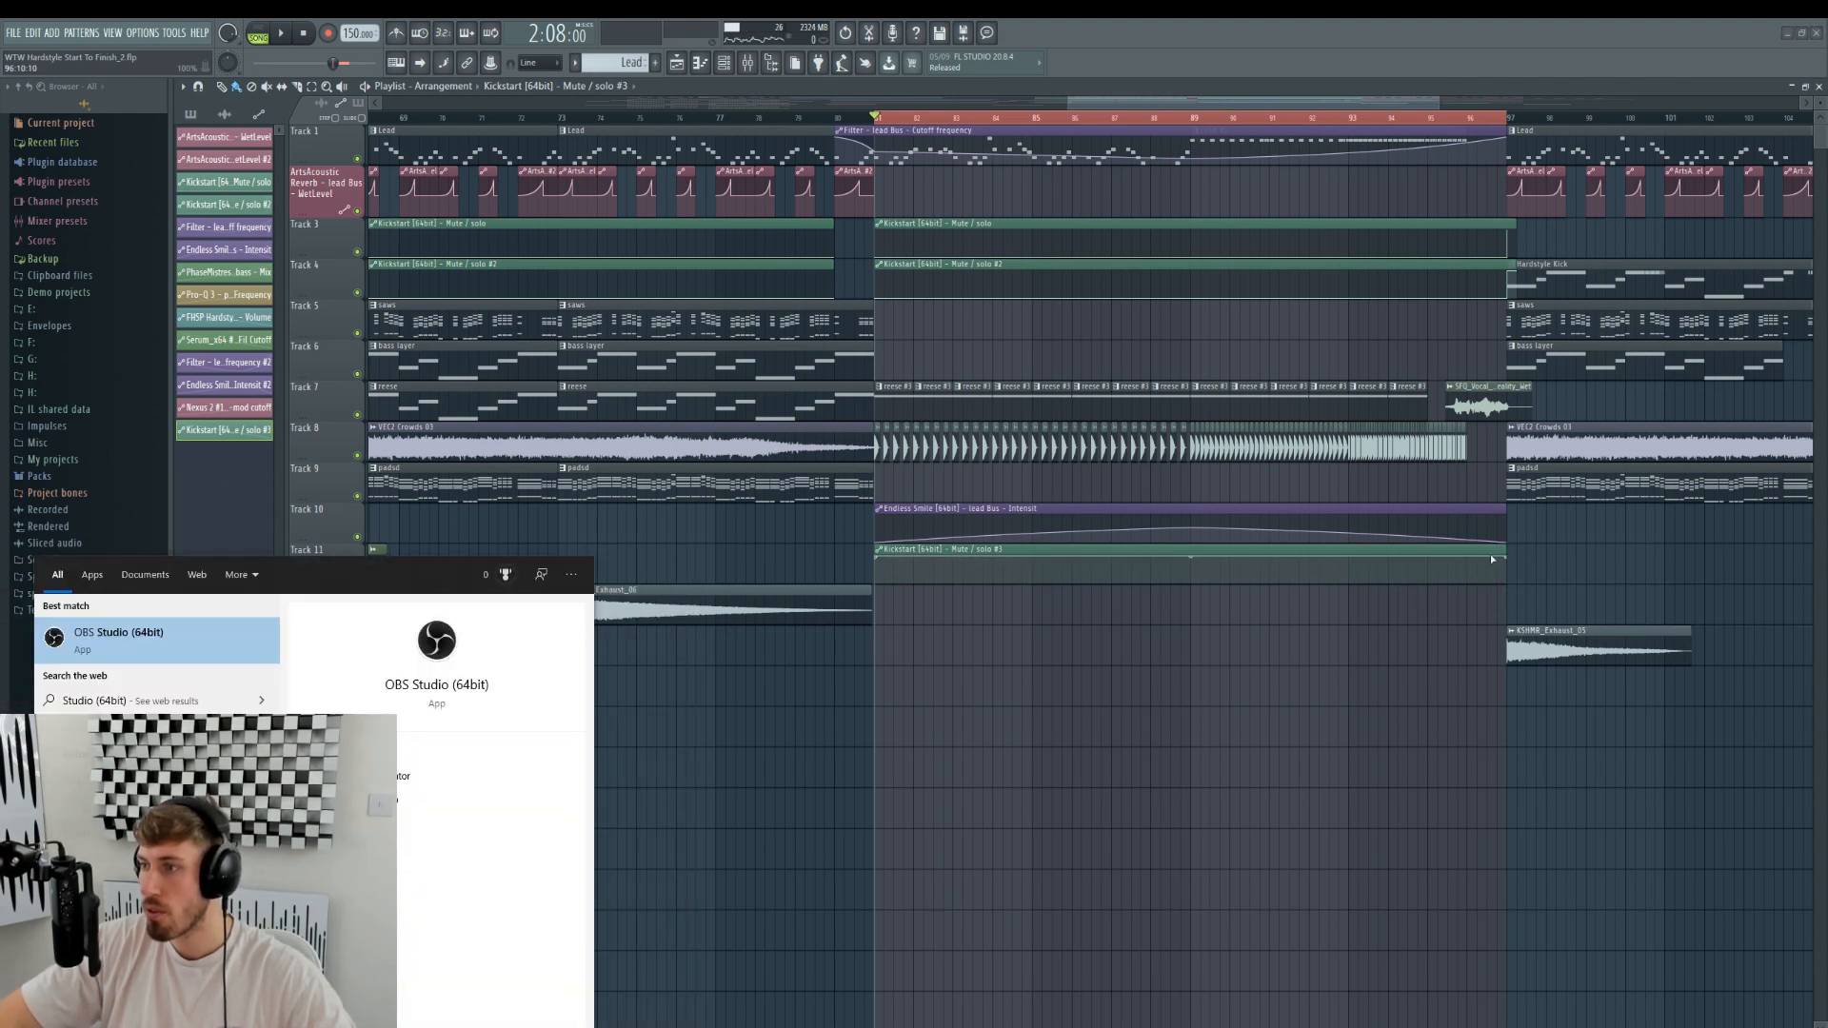
click(21, 123)
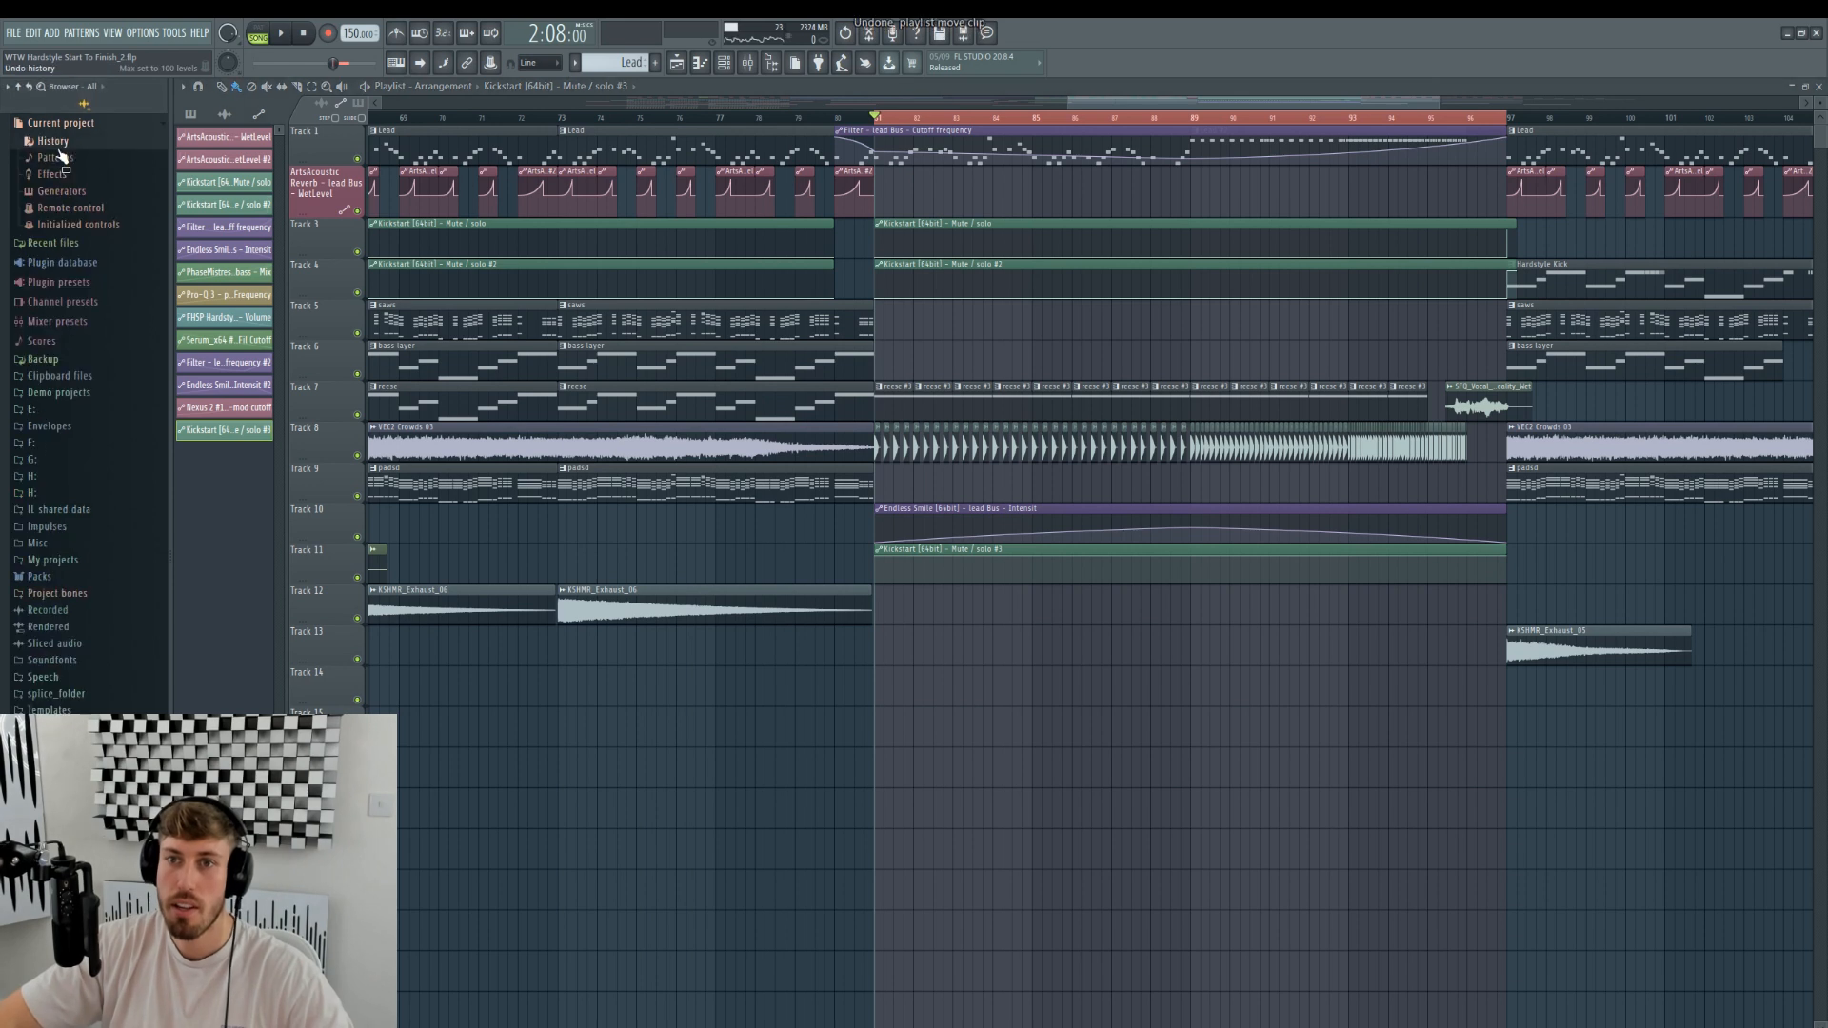
key(ctrl+z)
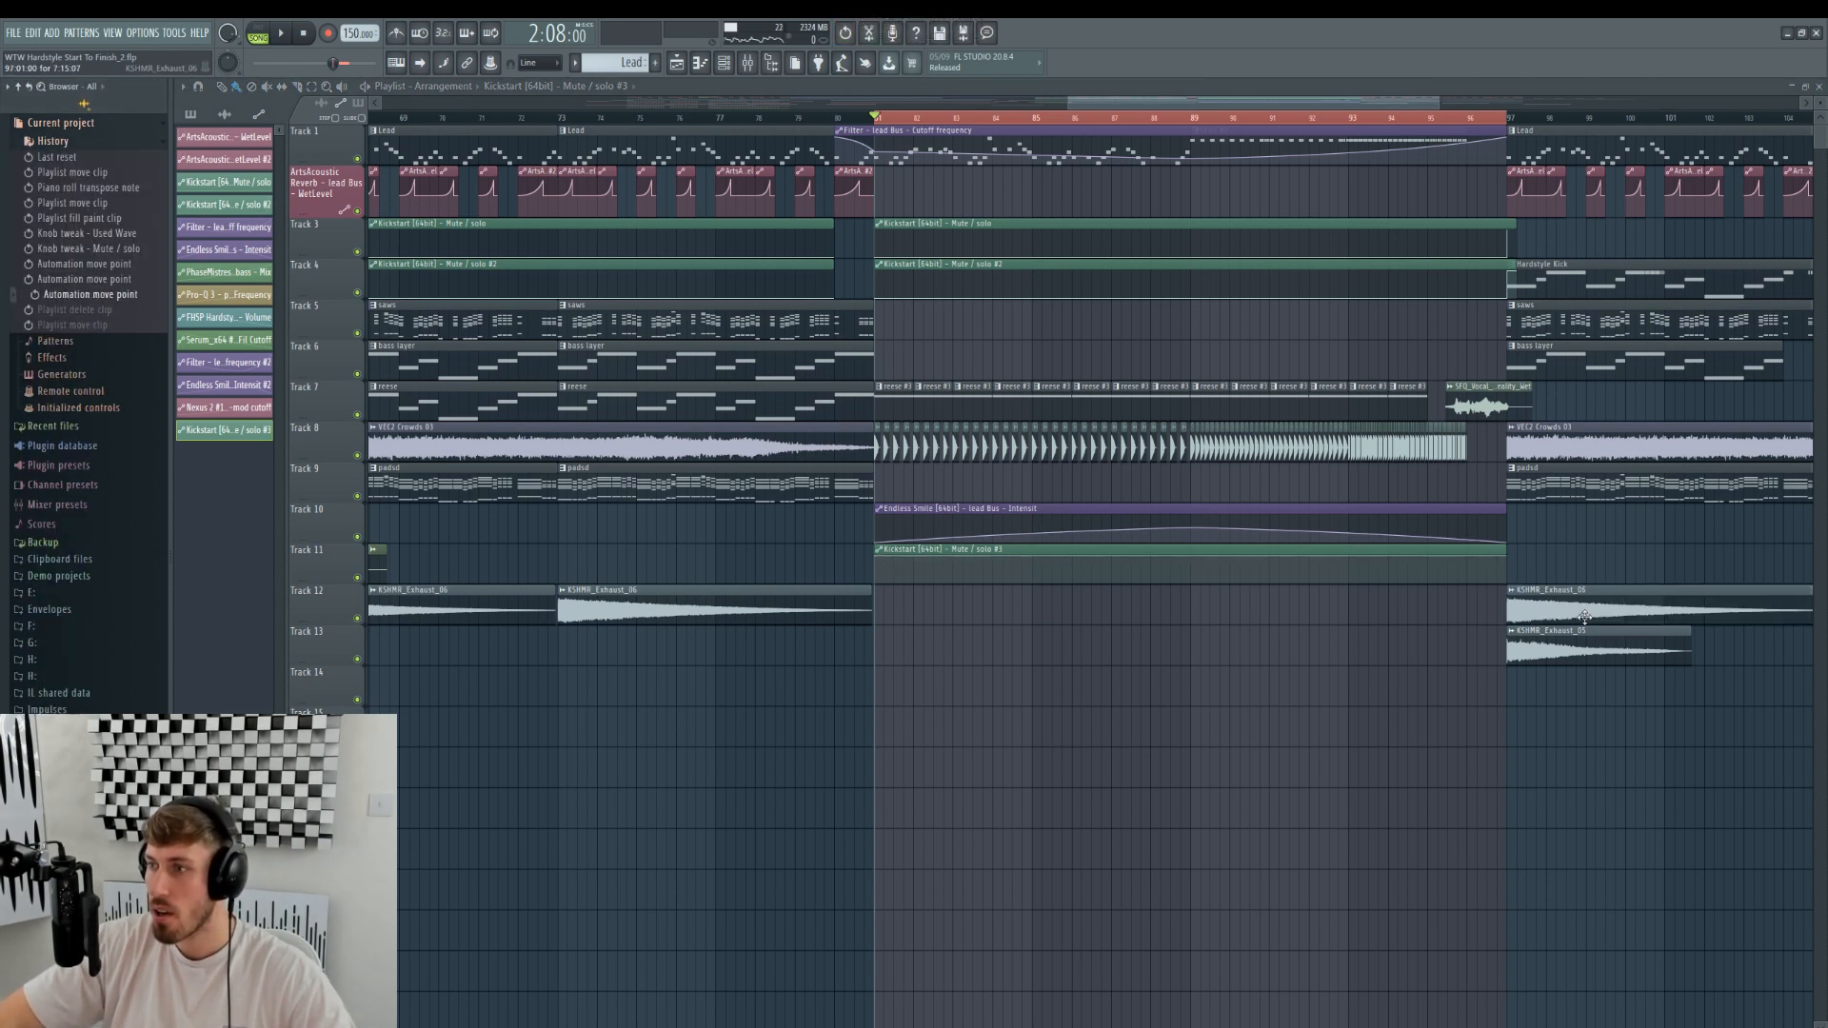
- Add a point at bar 97 in the new Kickstart automation clip and slightly raise the reese bass mixer level during playback
right_click(1507, 571)
key(space)
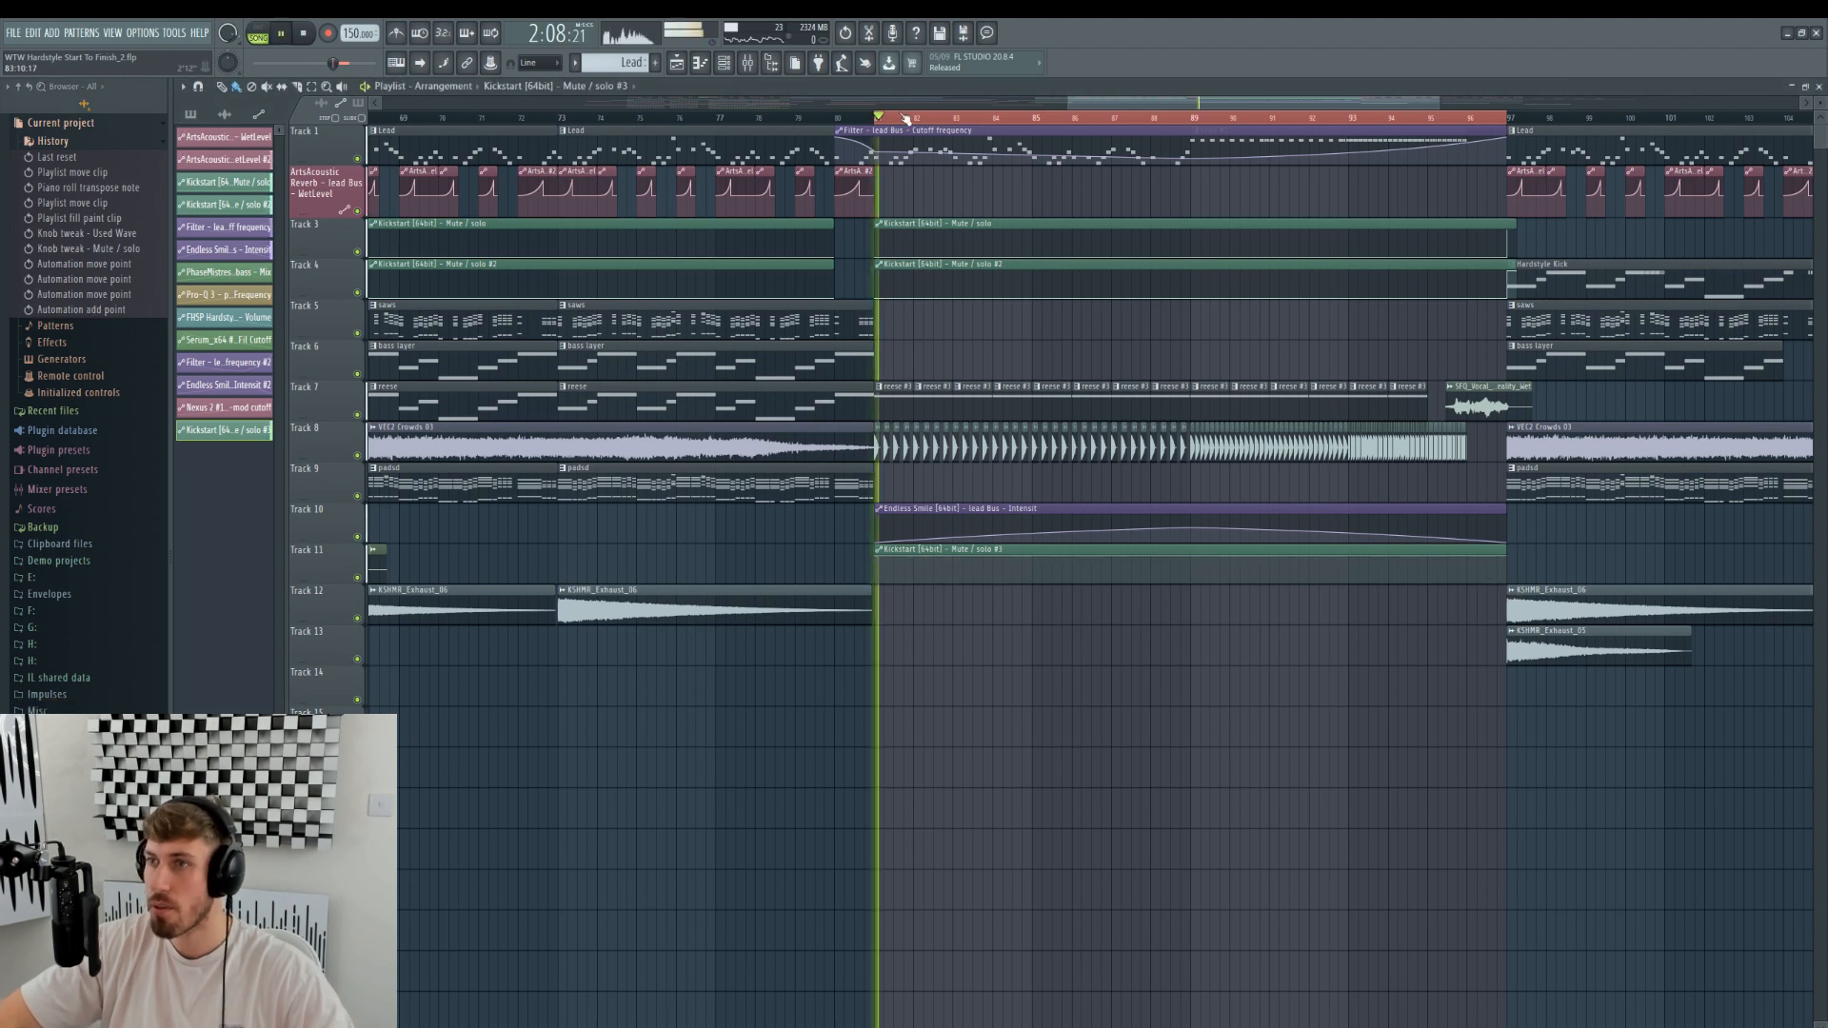
click(748, 63)
drag(658, 821, 658, 816)
drag(1080, 103, 1165, 117)
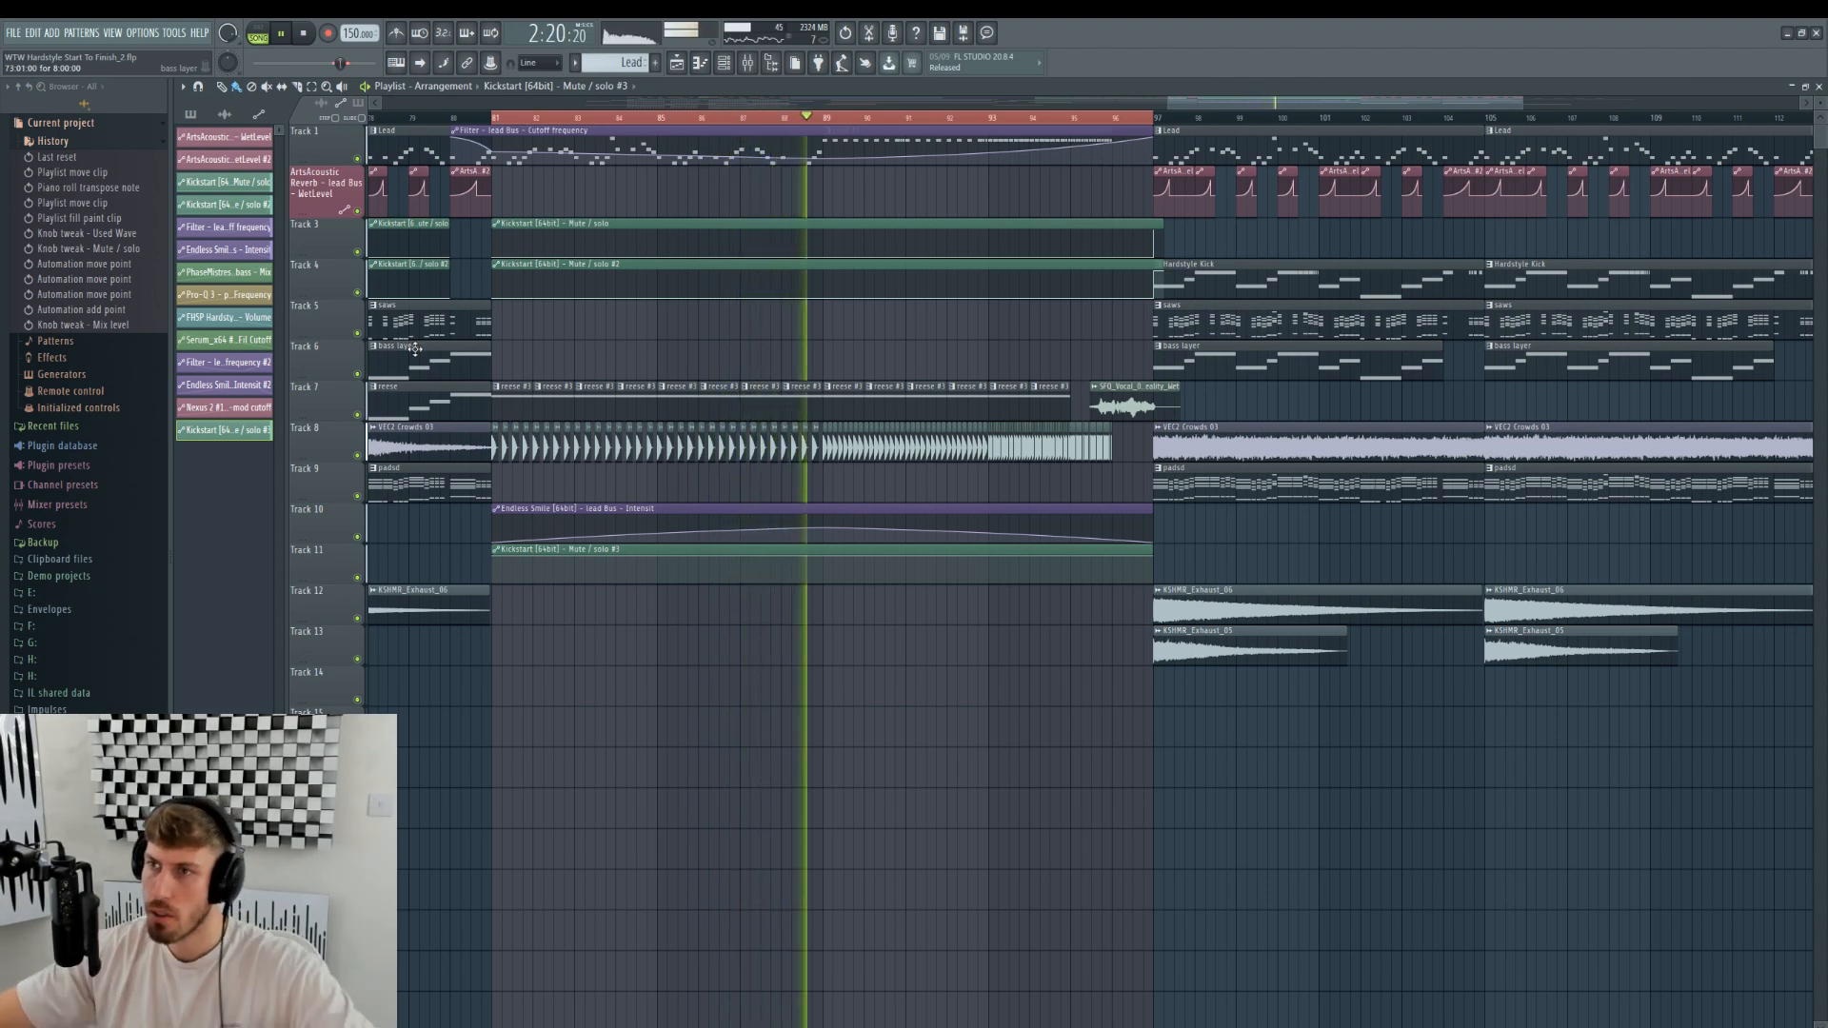
right_click(1022, 197)
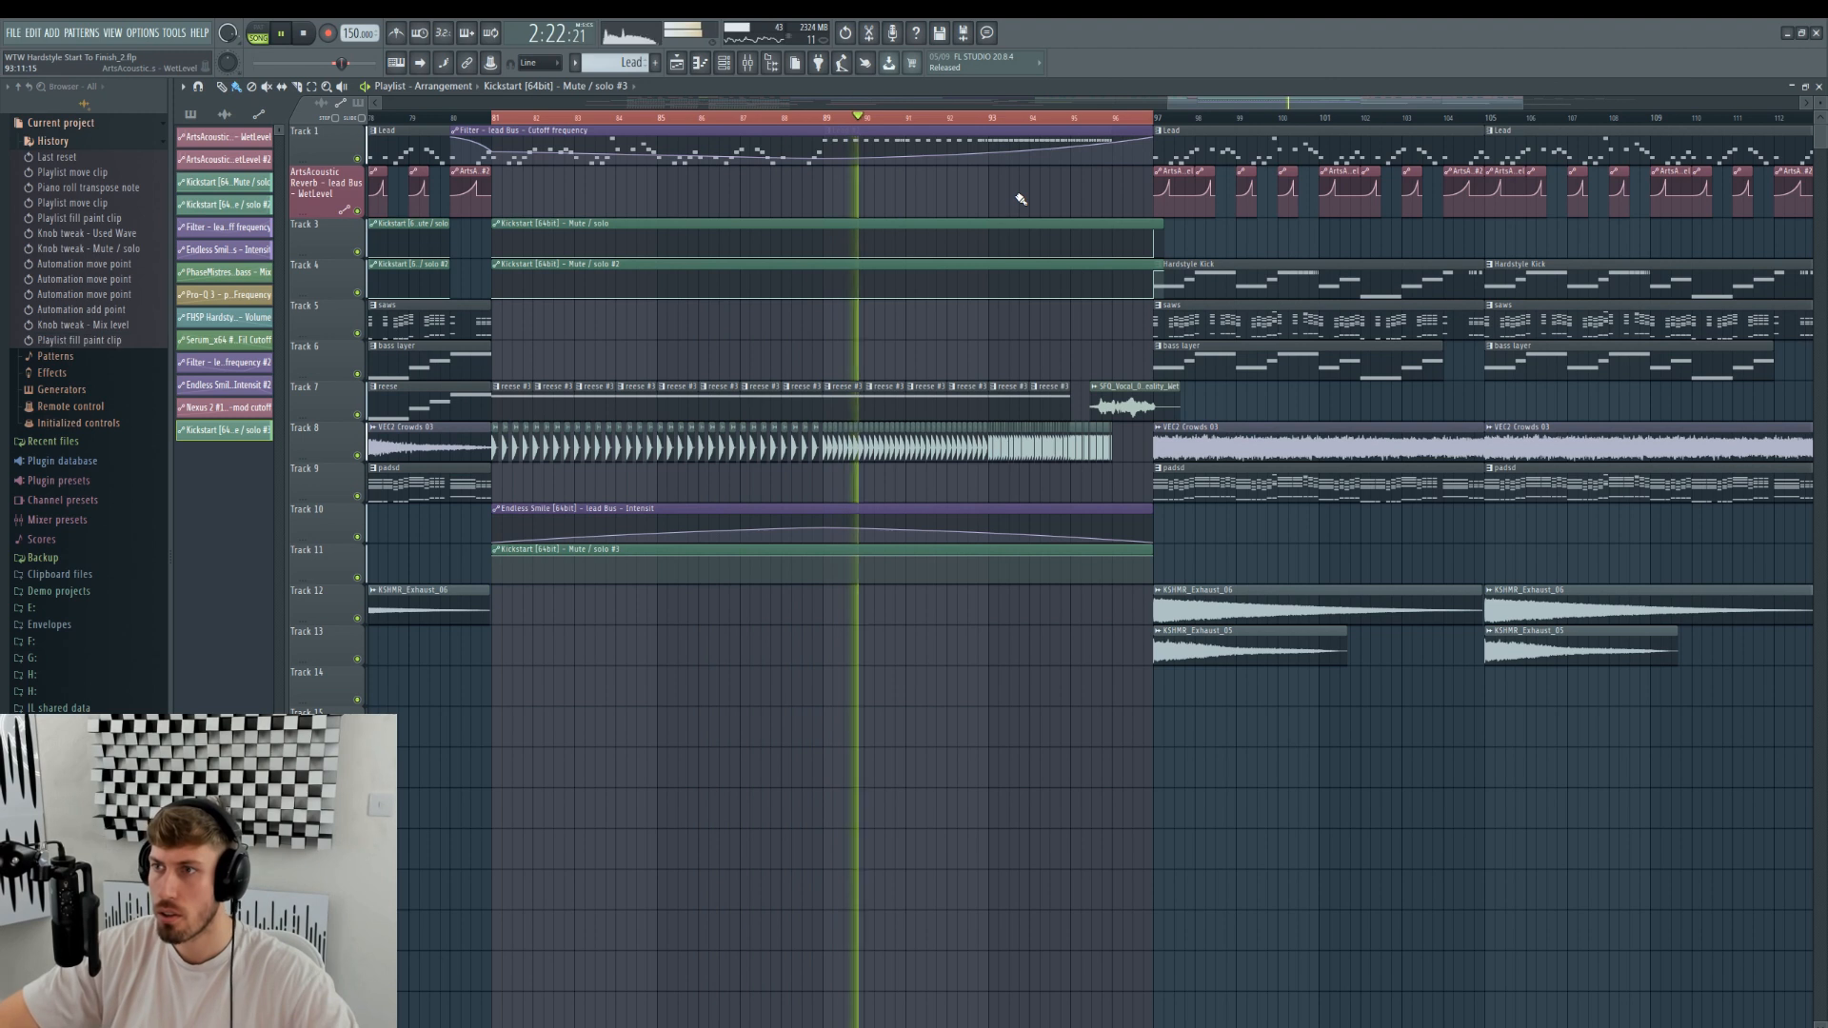
key(space)
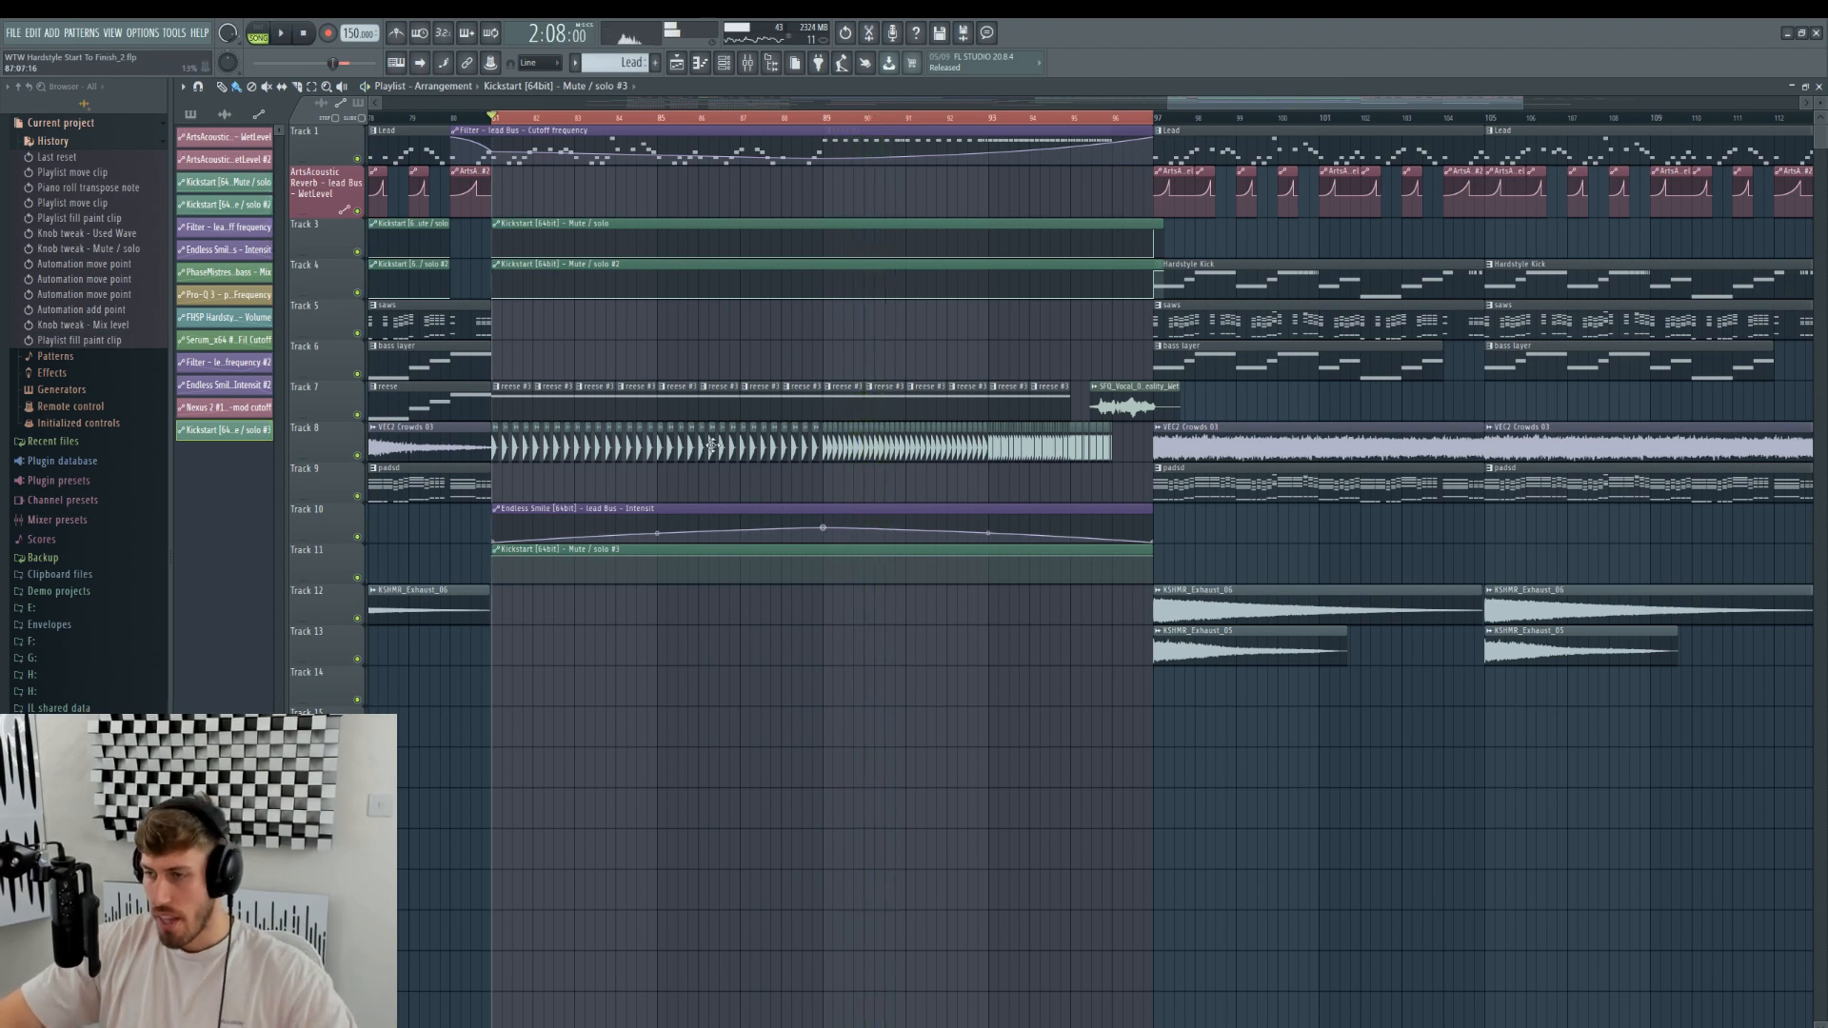
- Add KSHMR_Exhaust_06 on Track 12 at bars 81 and 89 and KSHMR_Exhaust_05 on Track 13 at bar 89, and play them back
click(146, 283)
drag(1477, 103, 1439, 104)
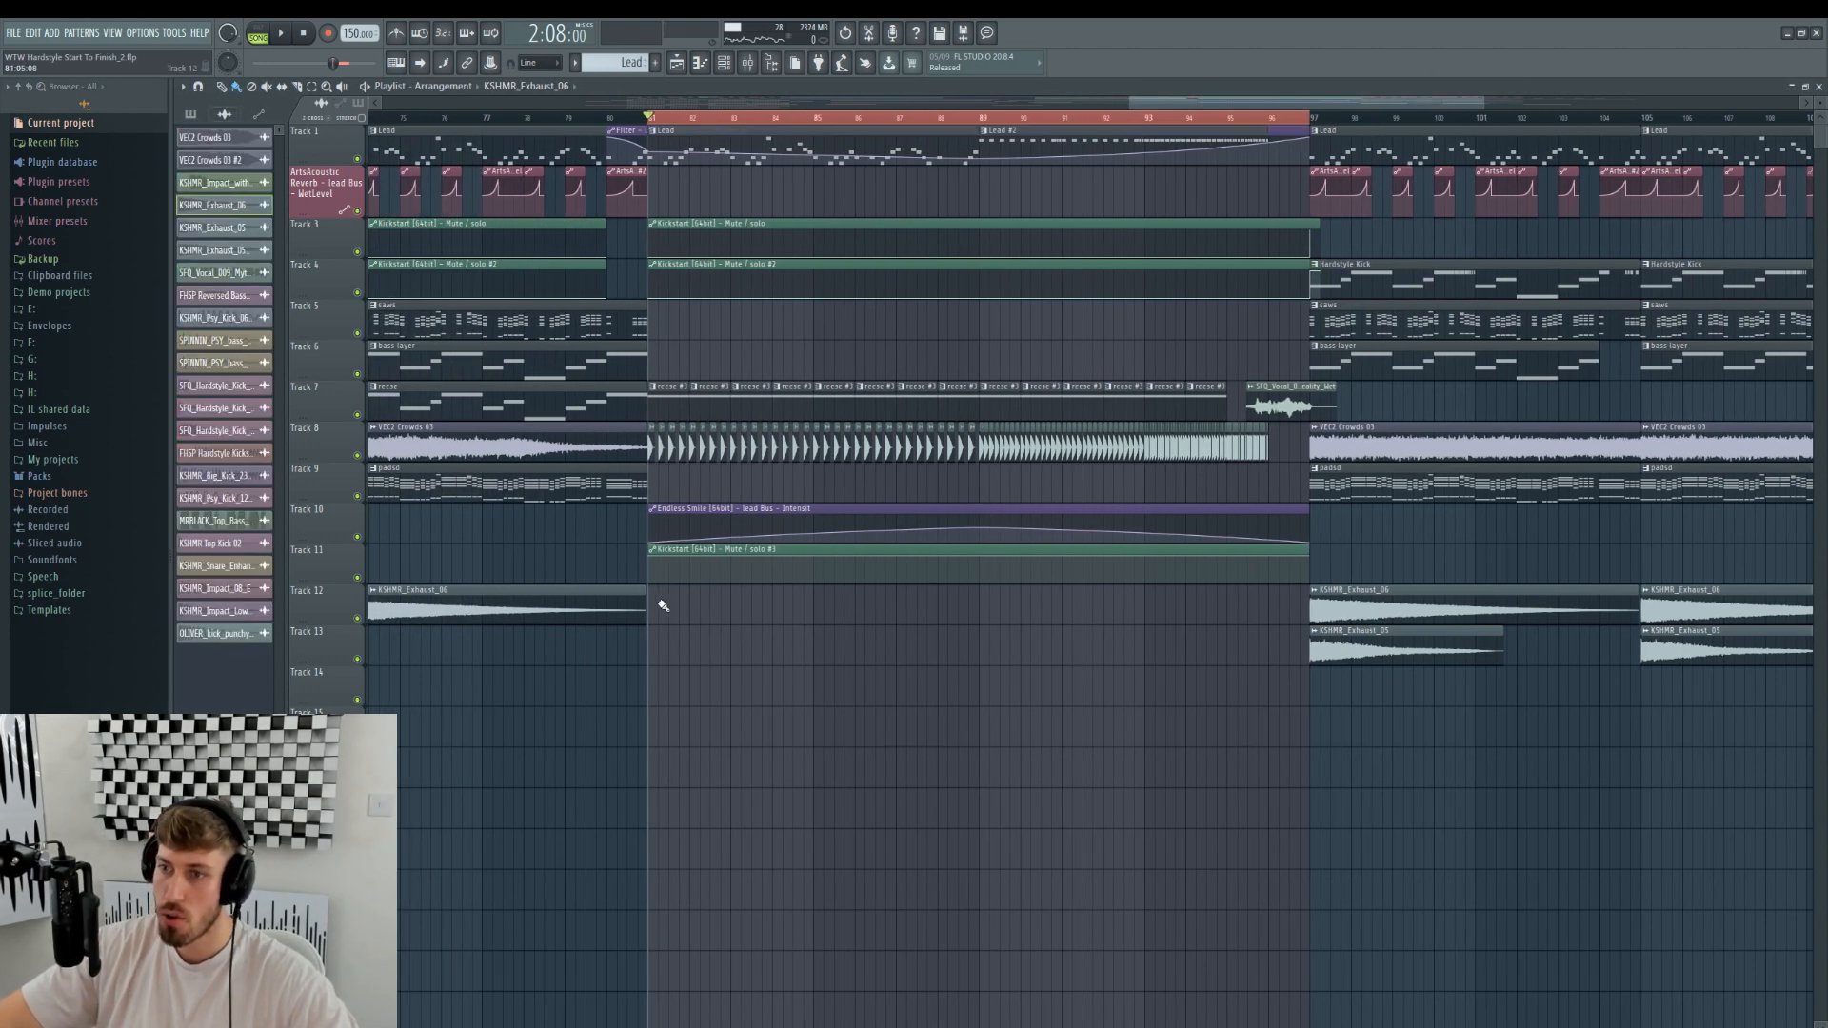
click(664, 607)
click(1357, 647)
click(972, 651)
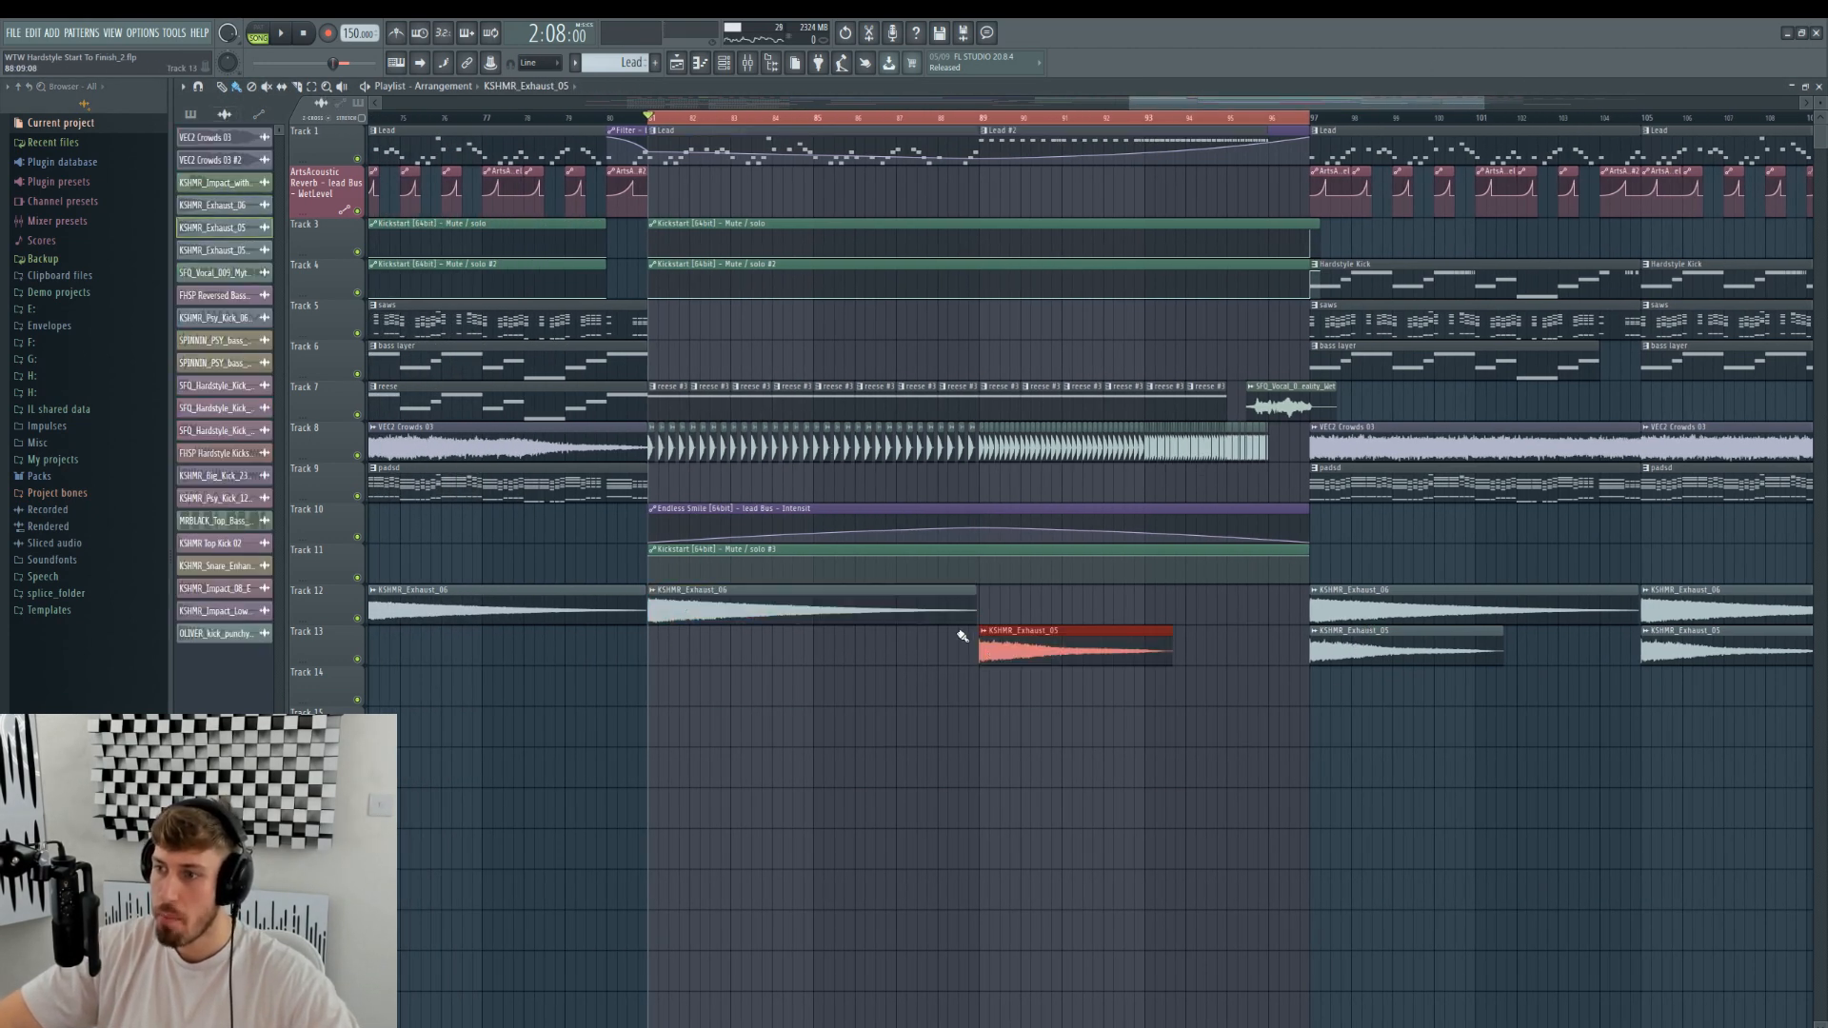
click(991, 612)
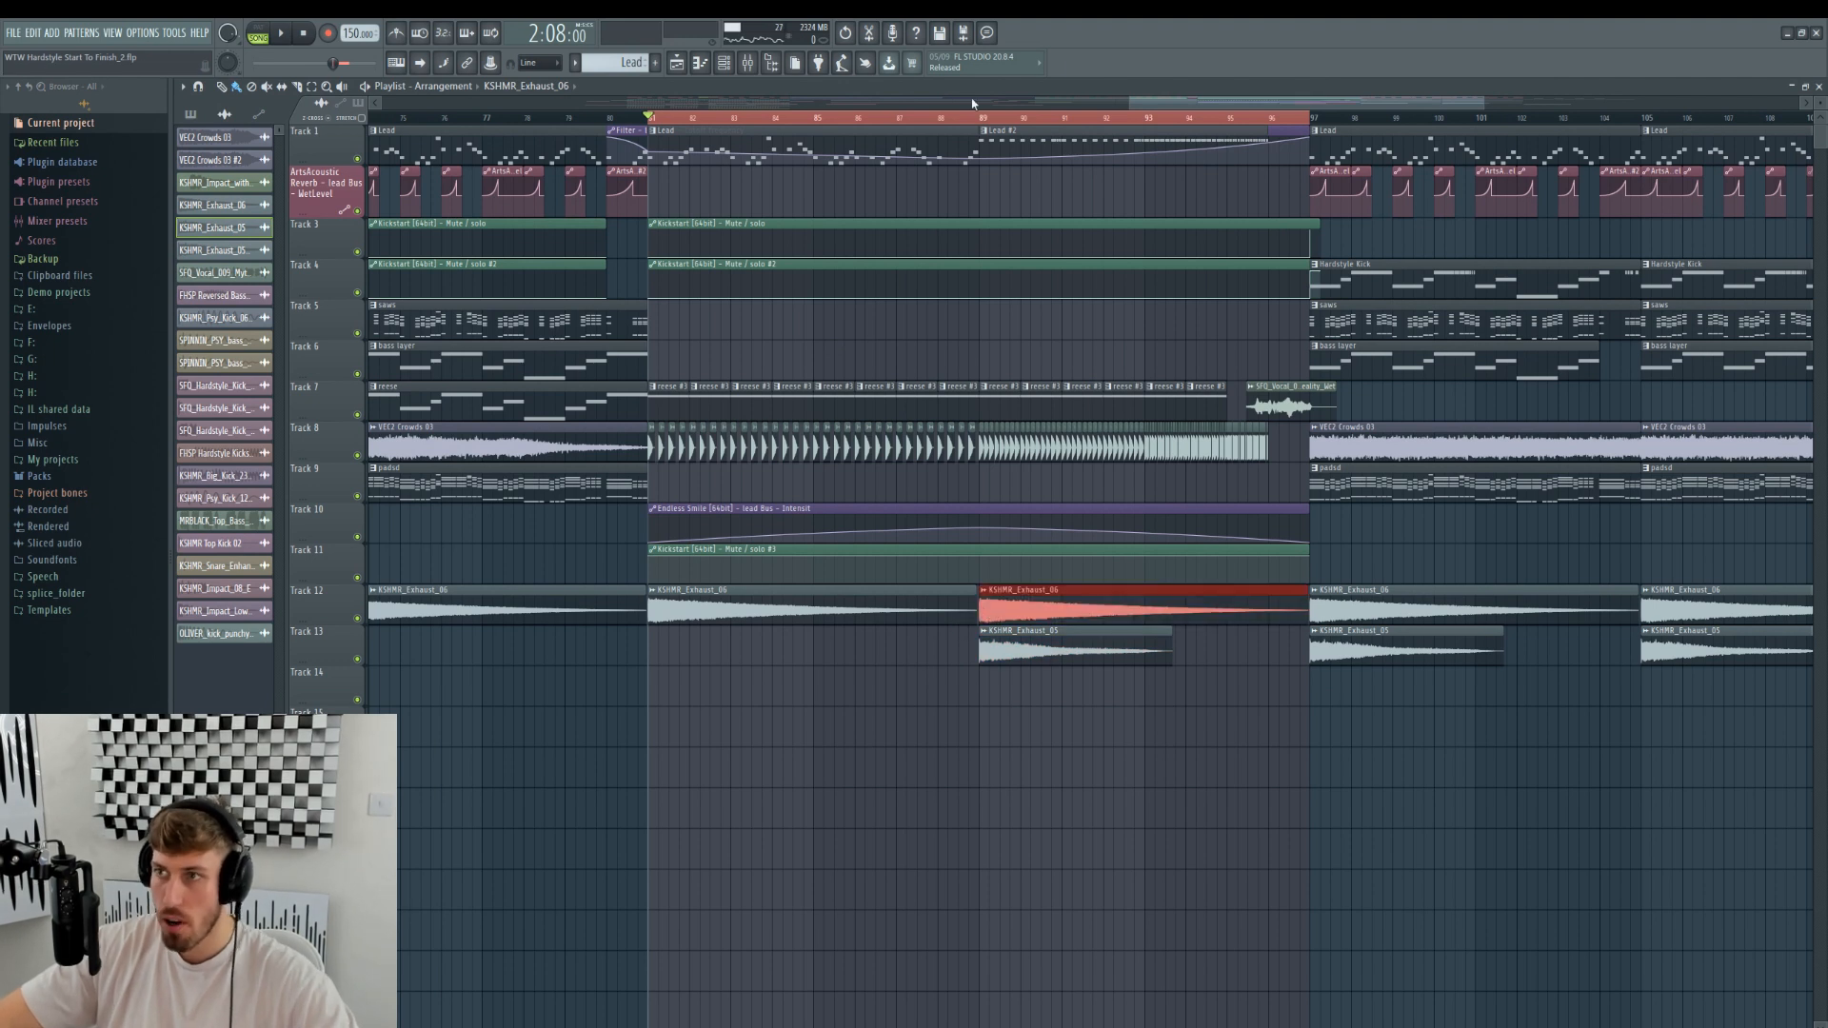
key(space)
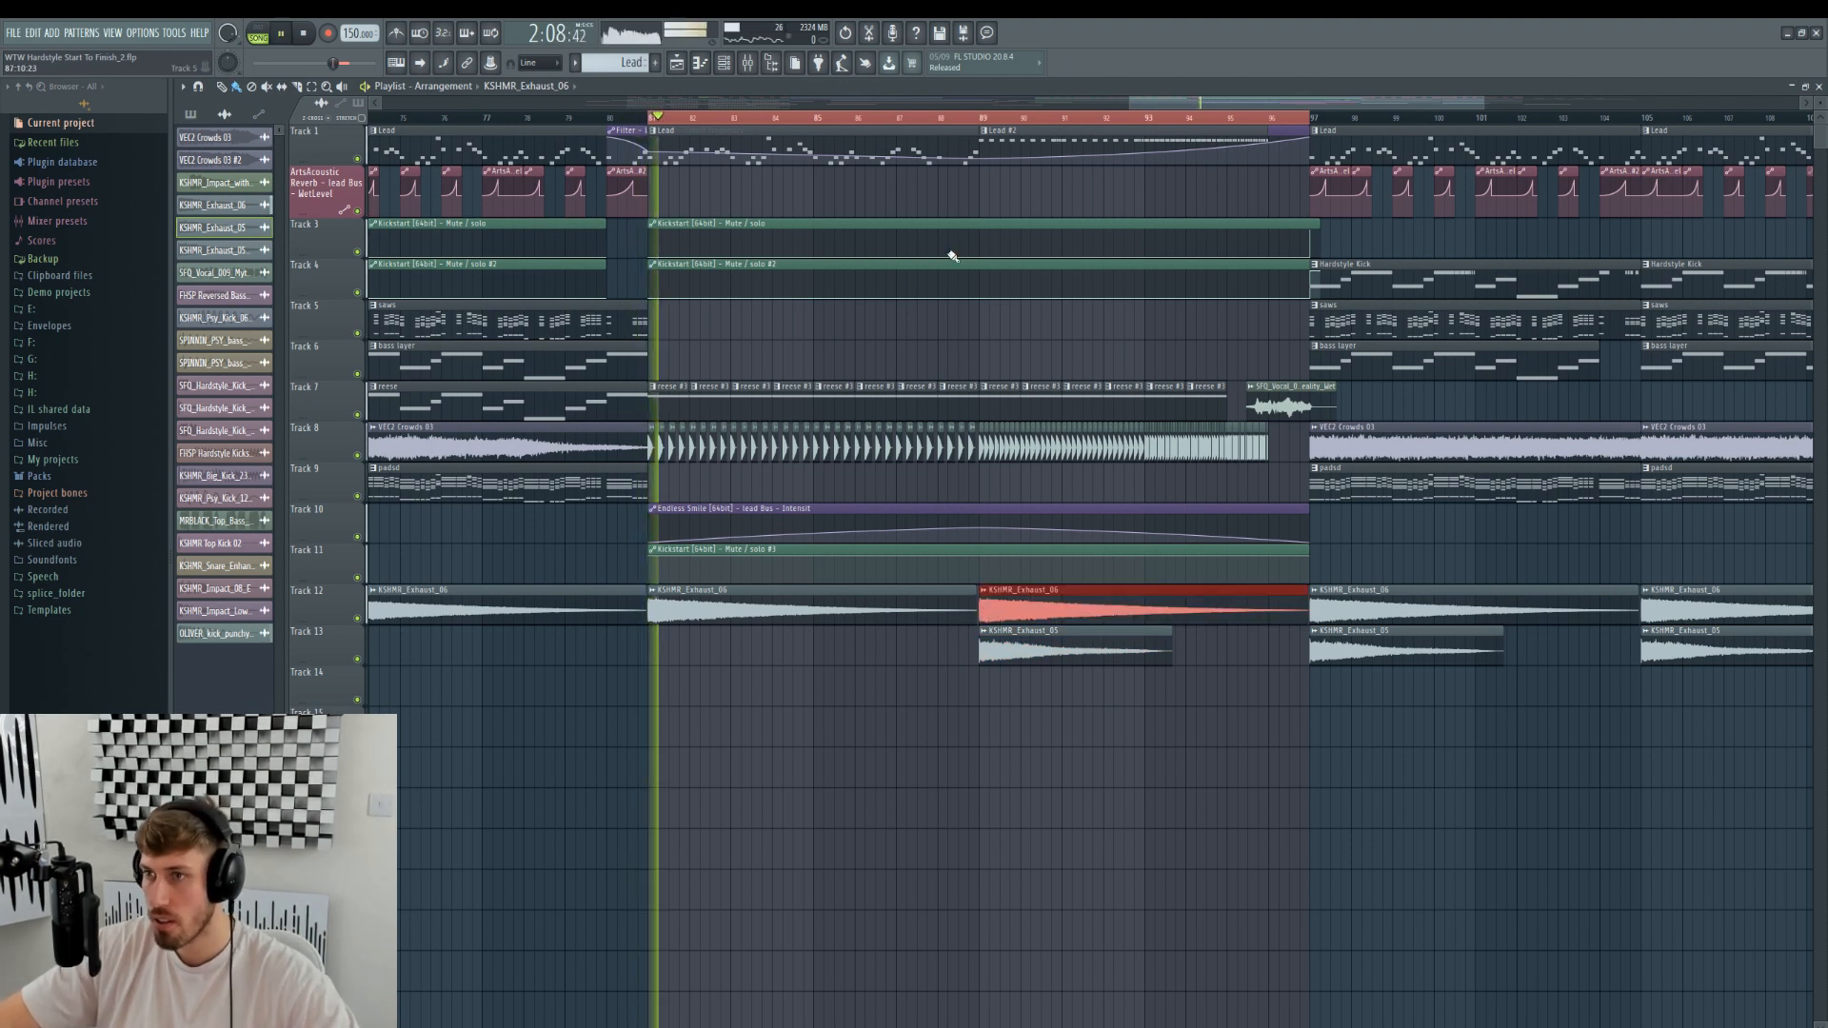
click(962, 121)
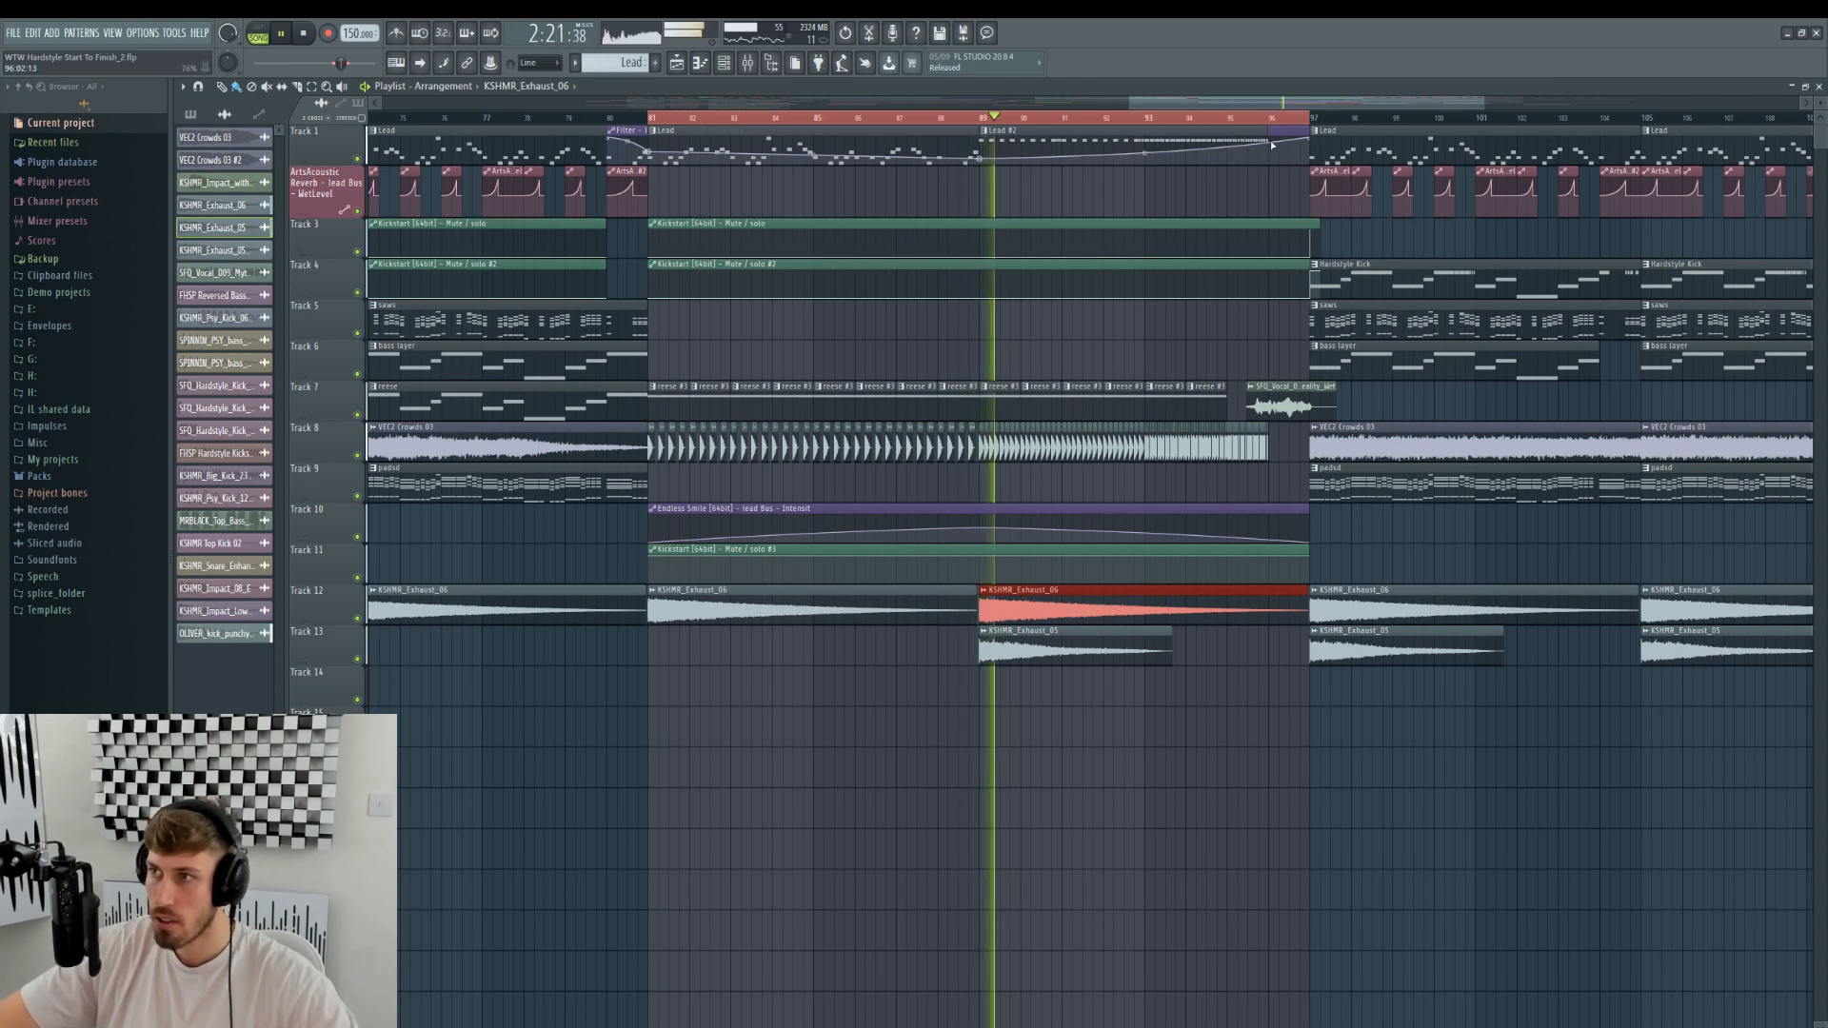
- Place the VEC2 Crowds 03 clip on Track 9 from bar 89 to bar 97 and open its sample settings
drag(1484, 102, 1649, 104)
key(space)
click(1188, 459)
click(798, 481)
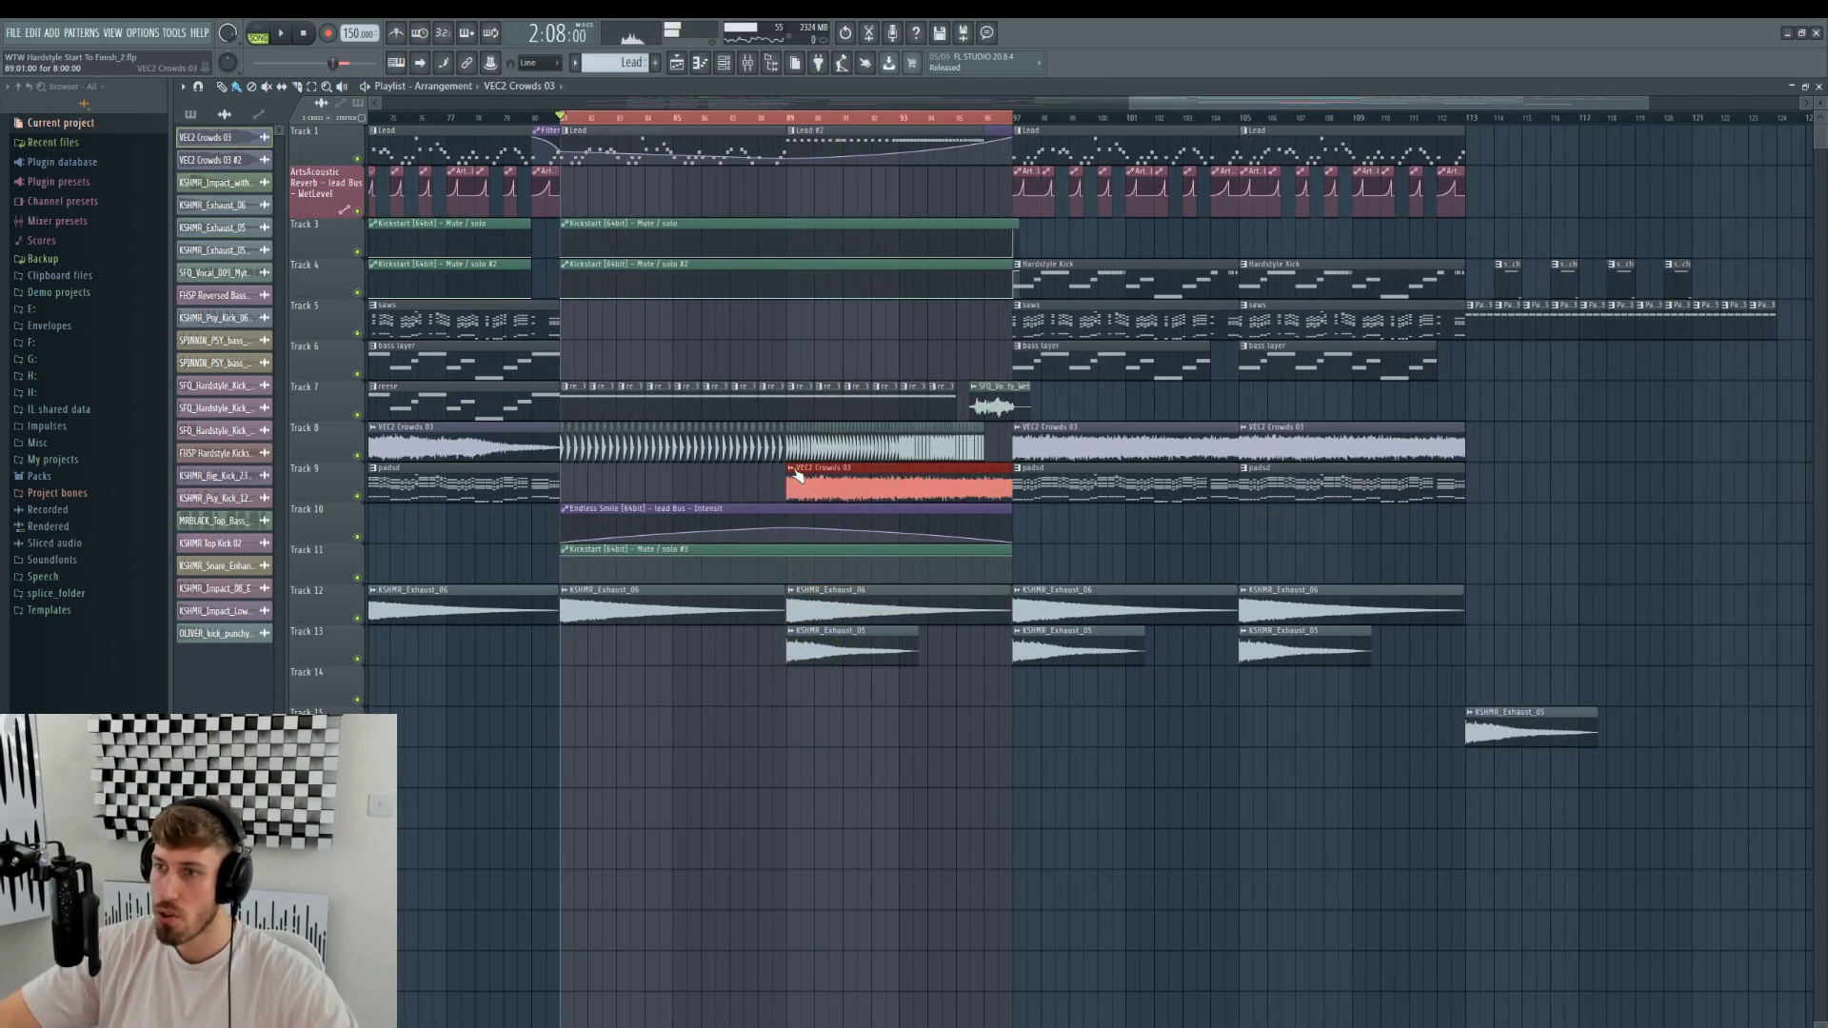
double_click(857, 467)
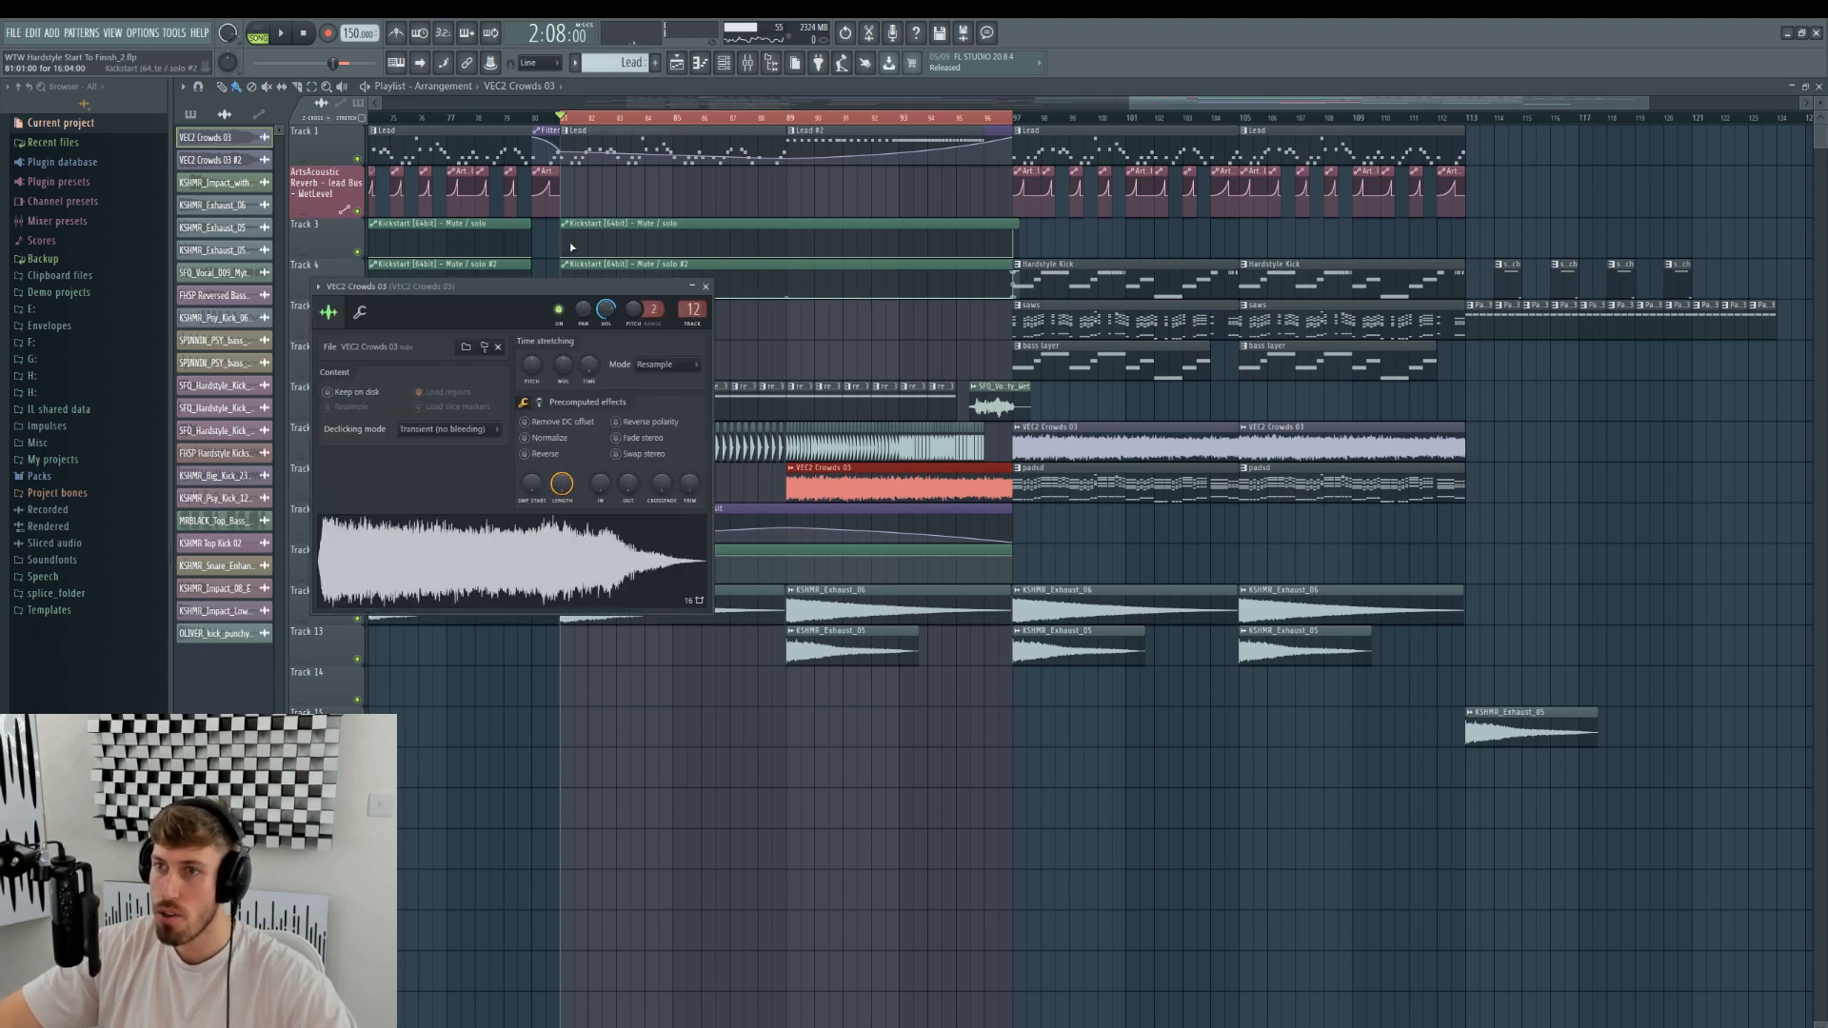
- Create a channel volume automation clip for VEC2 Crowds 03 over bars 81 to 97 and shape it into a rising curve from silence
right_click(606, 320)
click(683, 435)
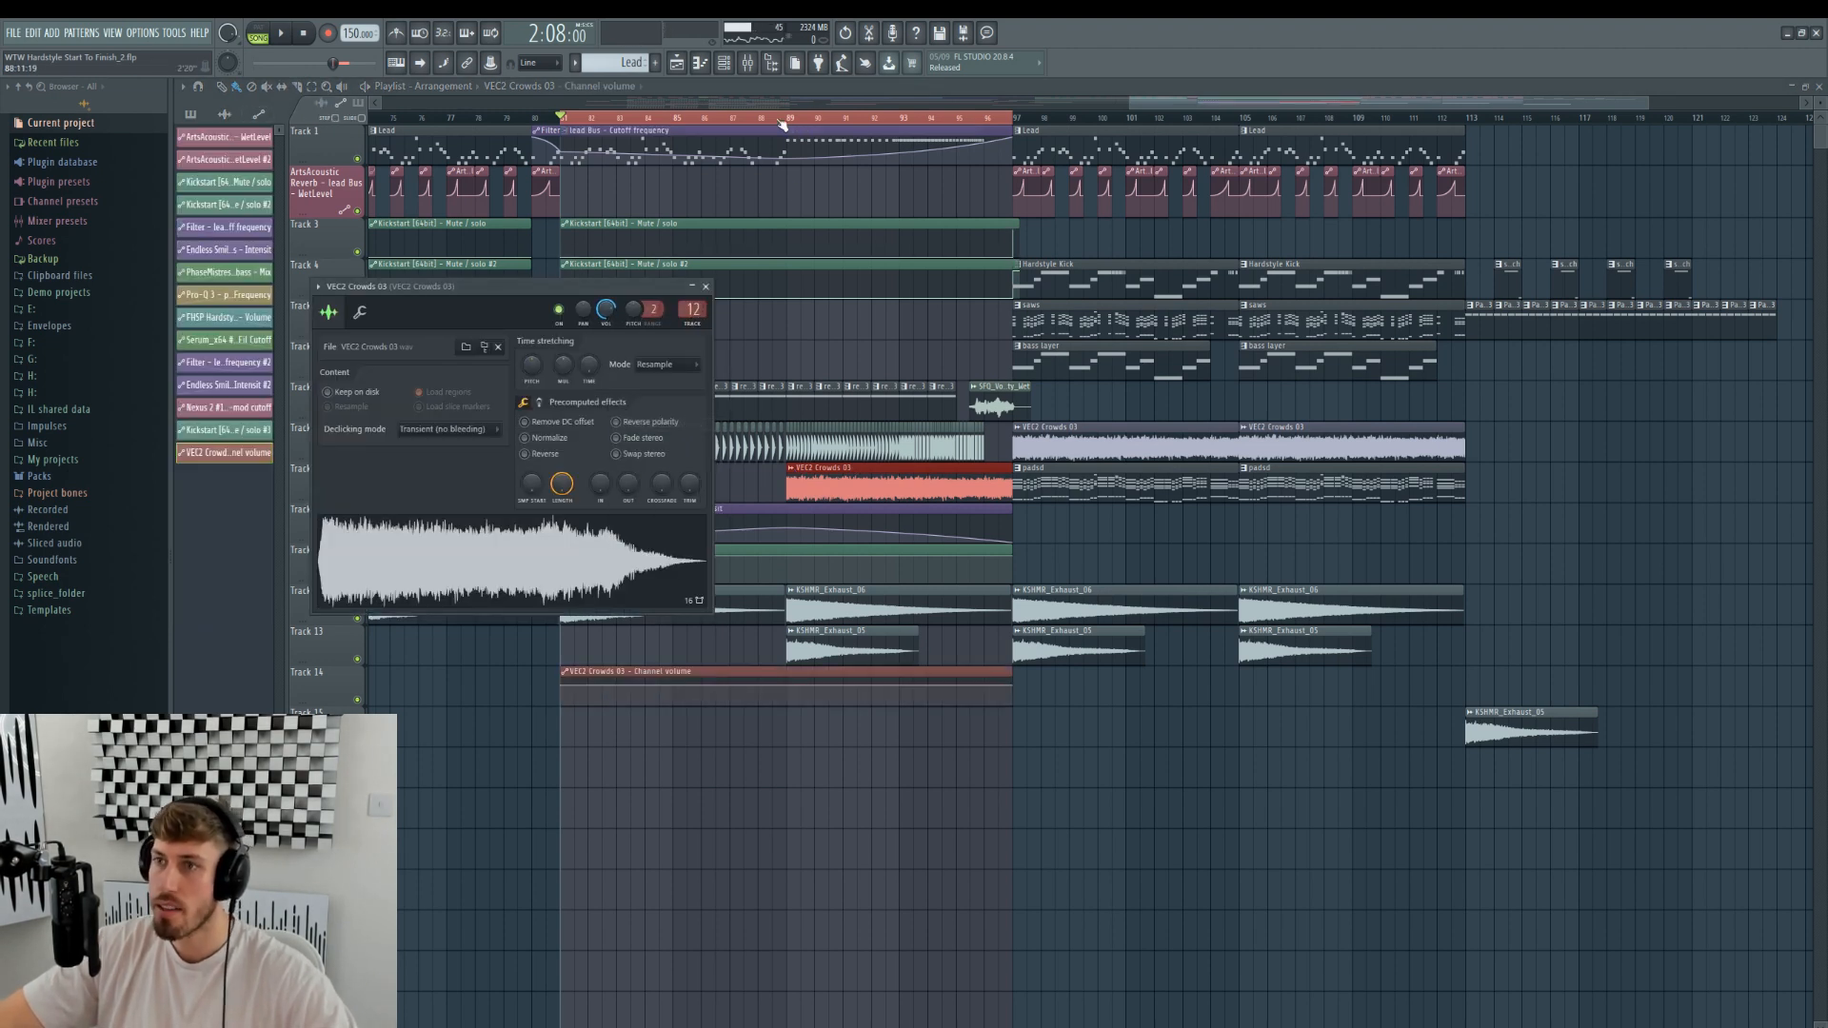
key(Escape)
drag(564, 687, 787, 703)
key(space)
- Play from bar 89 and add another VEC2 Crowds 03 clip on Track 9 from bar 81 to bar 89
click(793, 117)
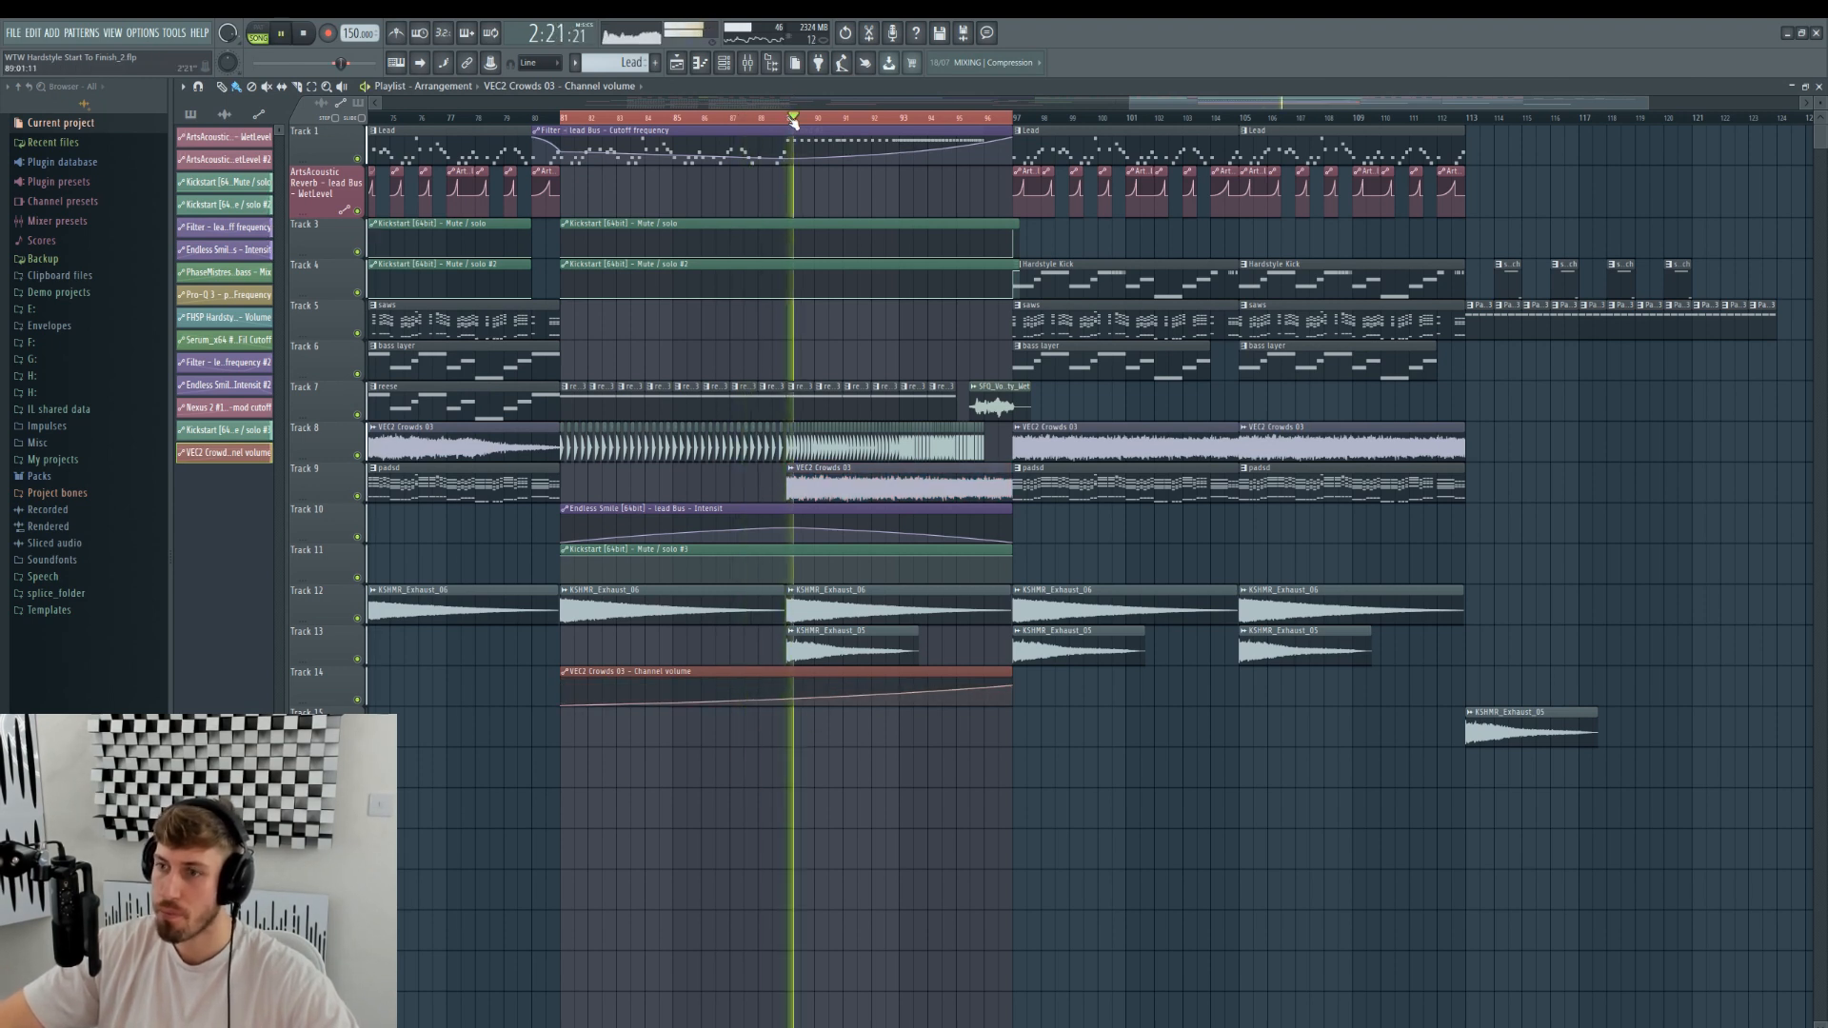
click(871, 496)
click(600, 493)
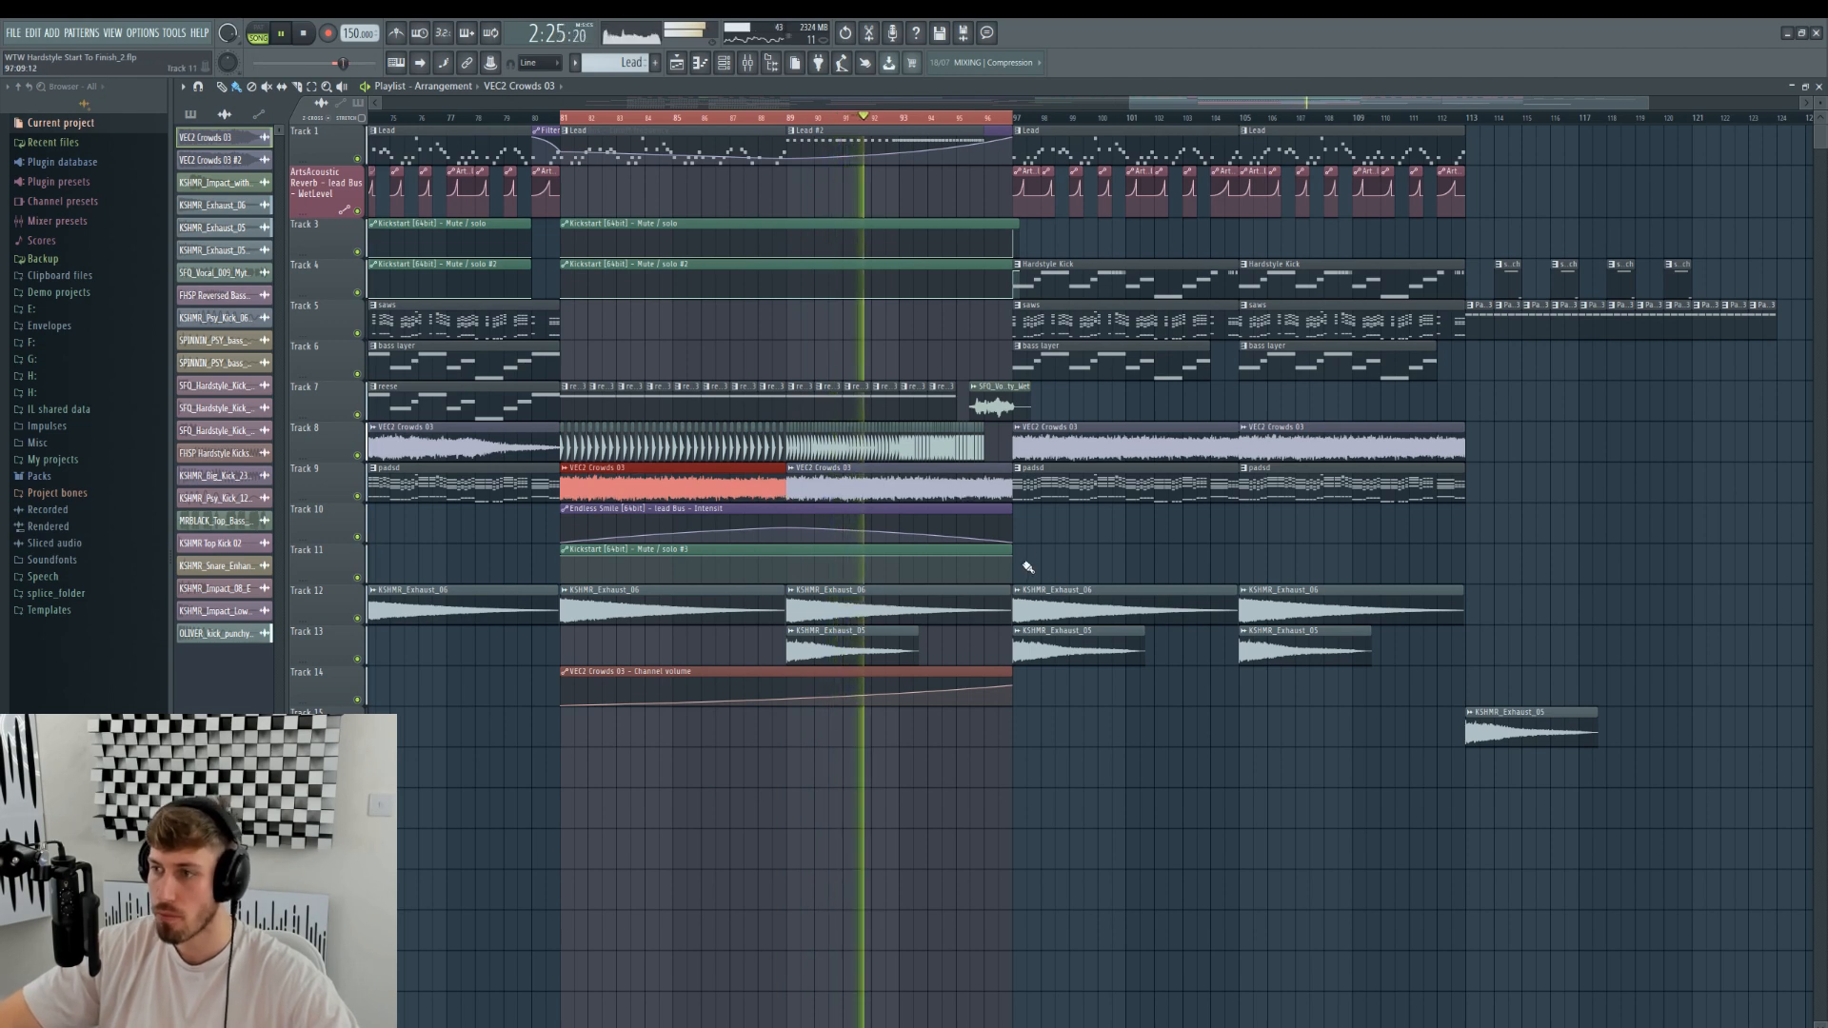
- Route the OLIVER_kick_punchy_clean sample to mixer track 21 and load Pro-Q 3 on that track
double_click(816, 450)
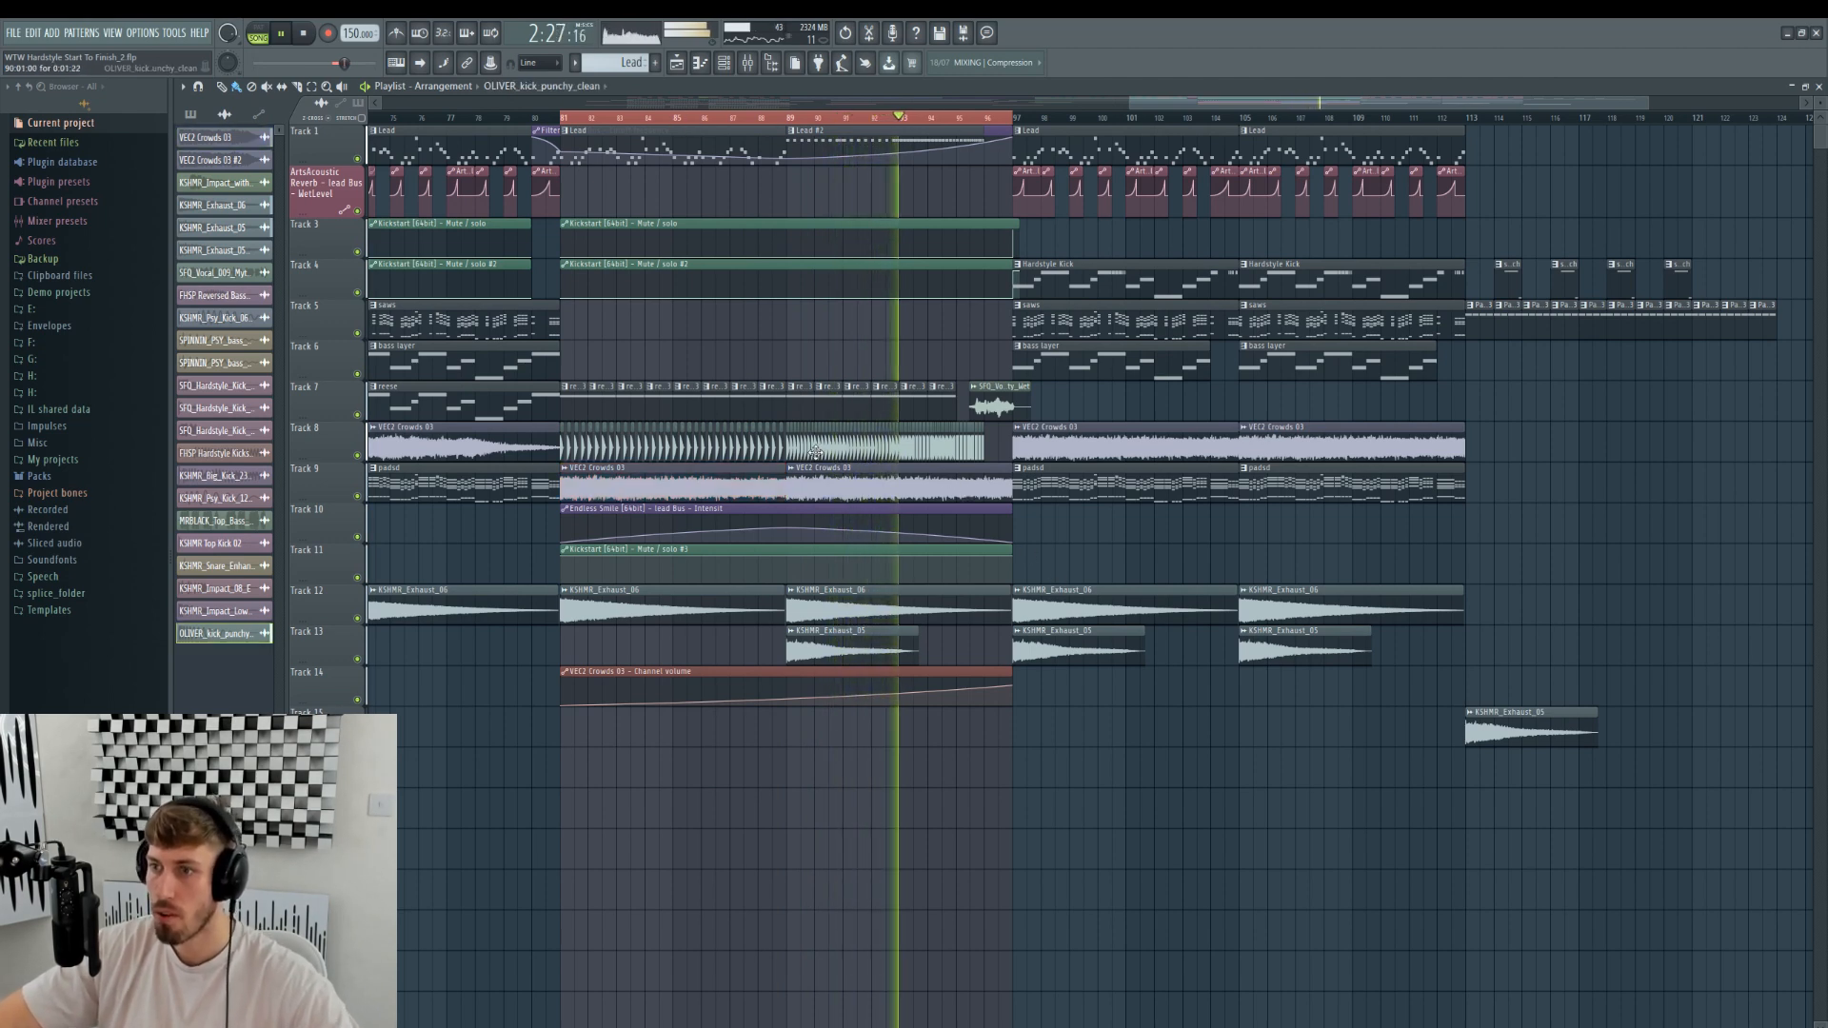
key(ctrl+l)
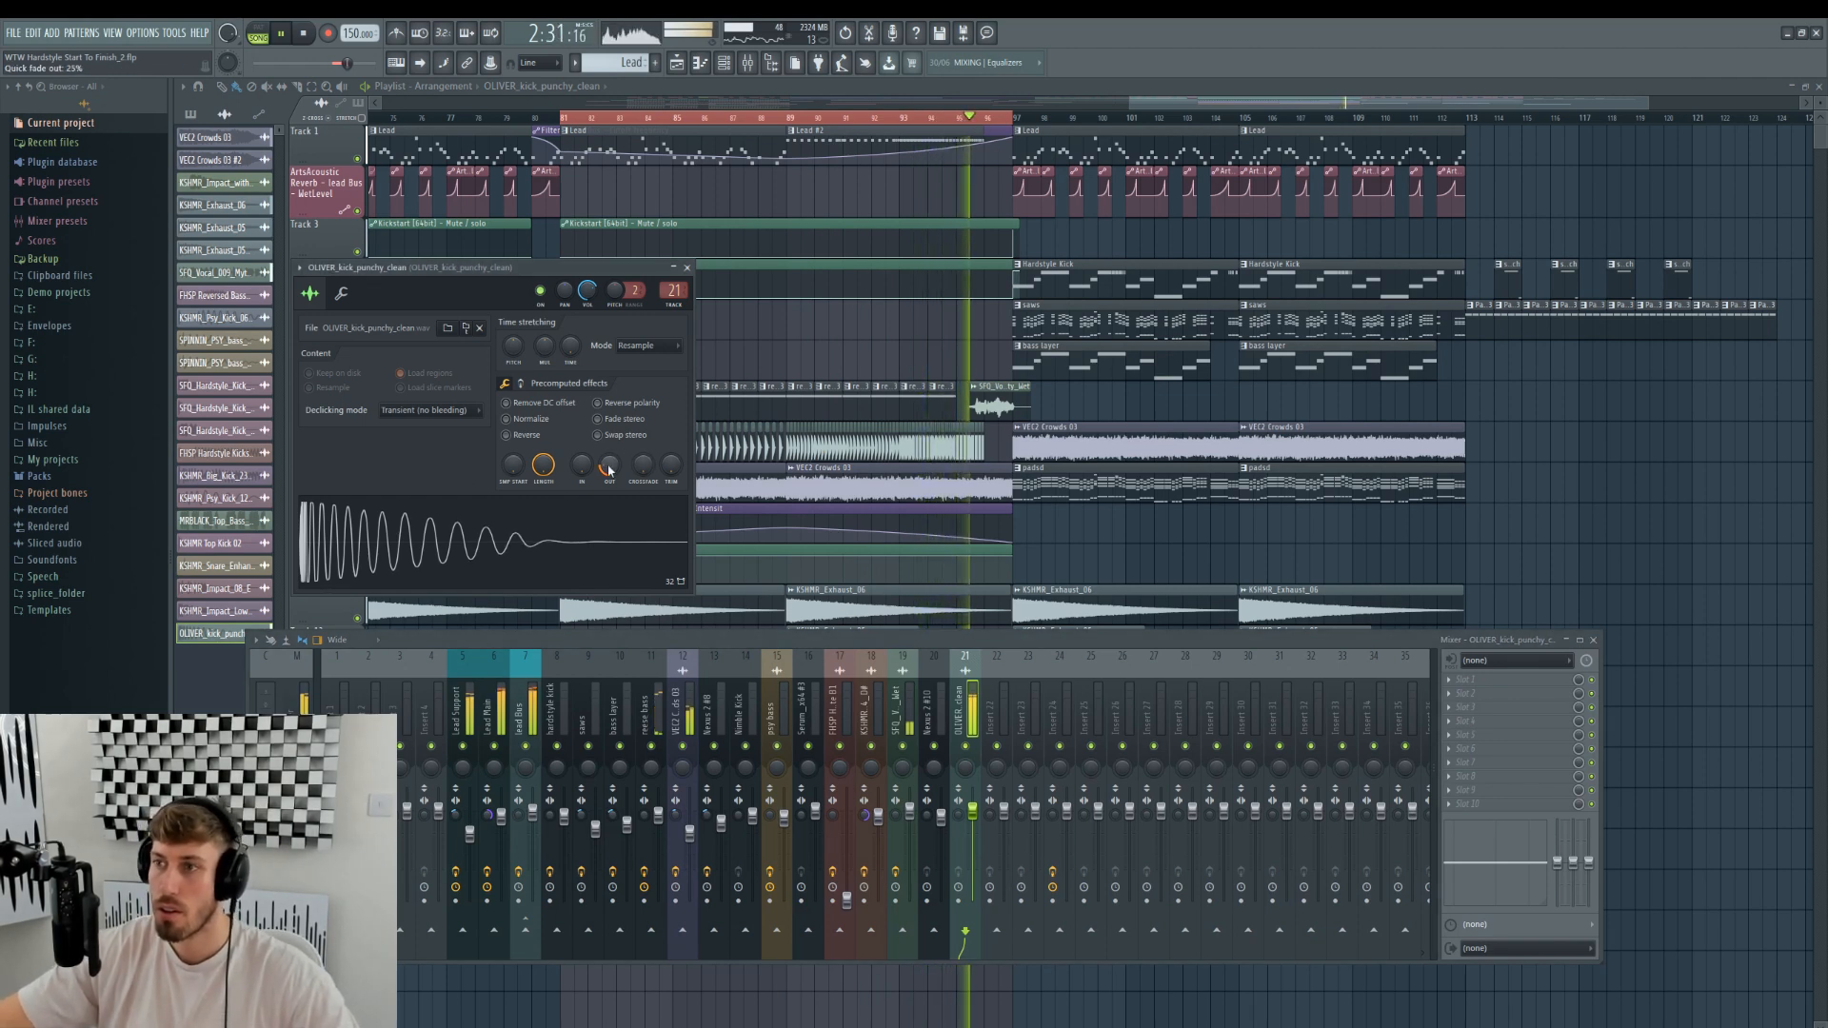
key(space)
click(1482, 767)
click(1259, 651)
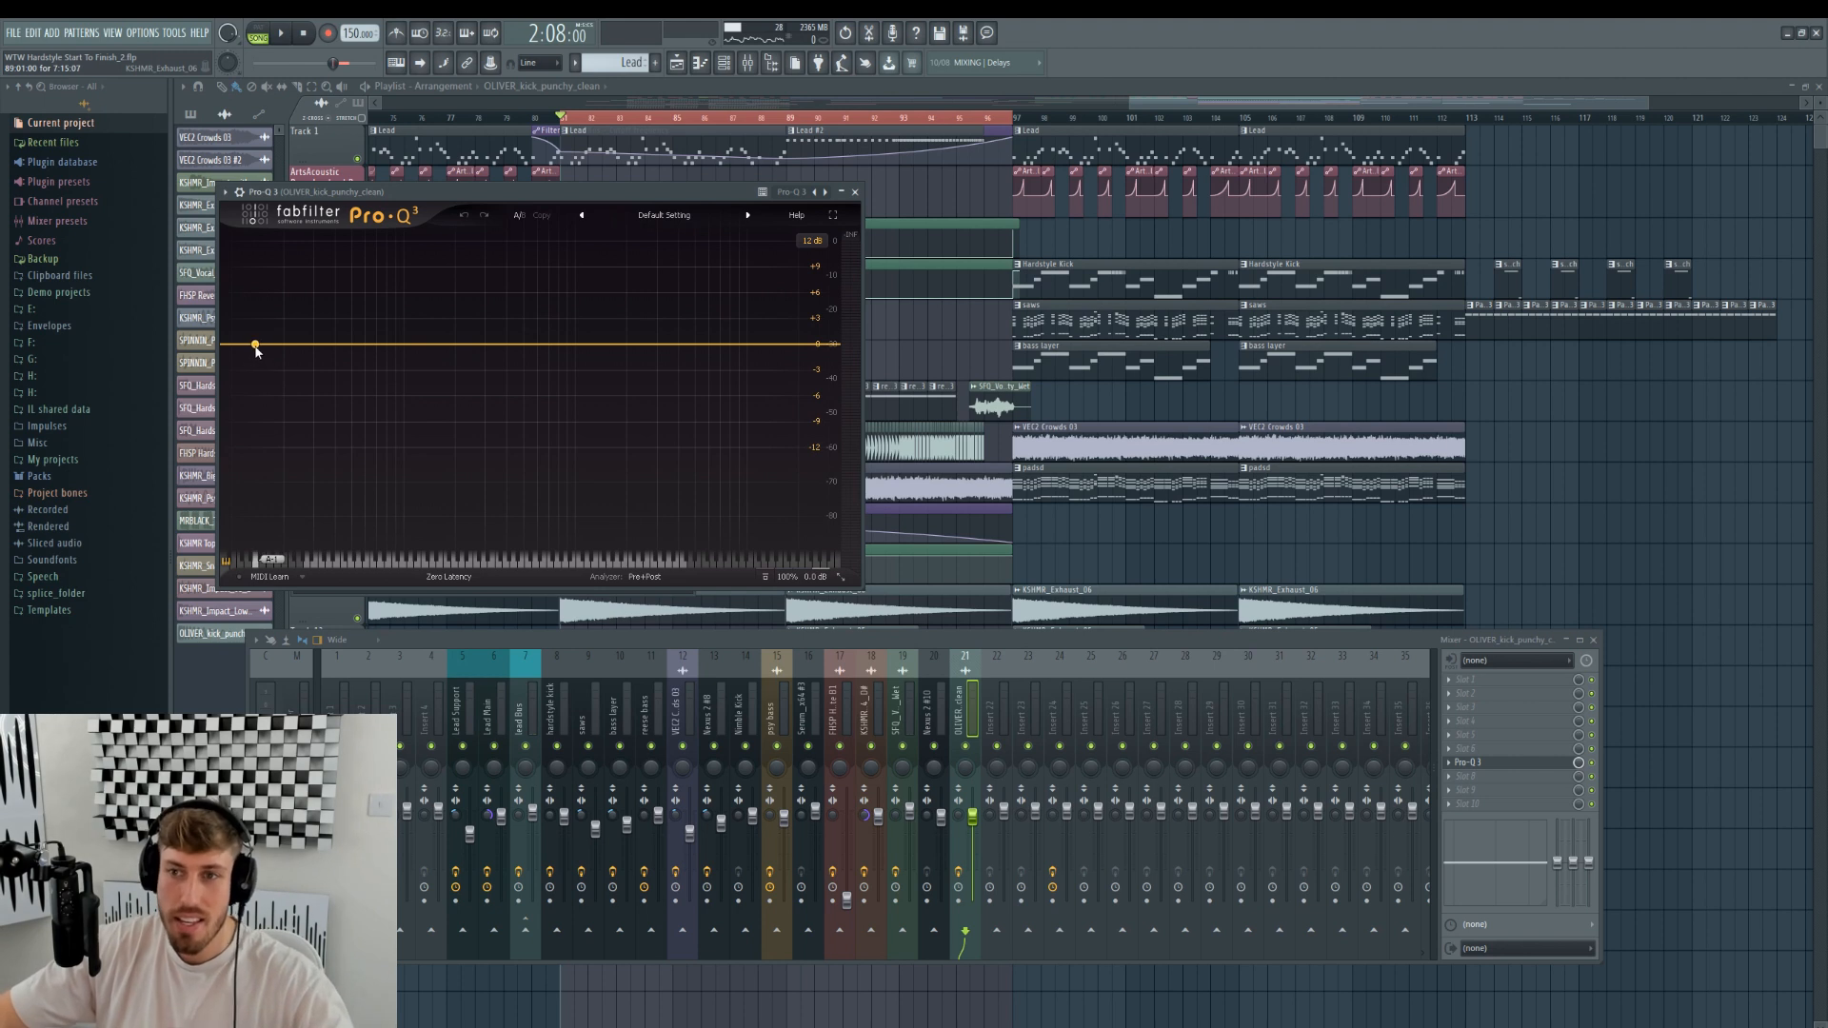
- Add a Low Cut band in Pro-Q 3 with a 96 dB/oct slope at about 11 Hz
drag(253, 347, 226, 572)
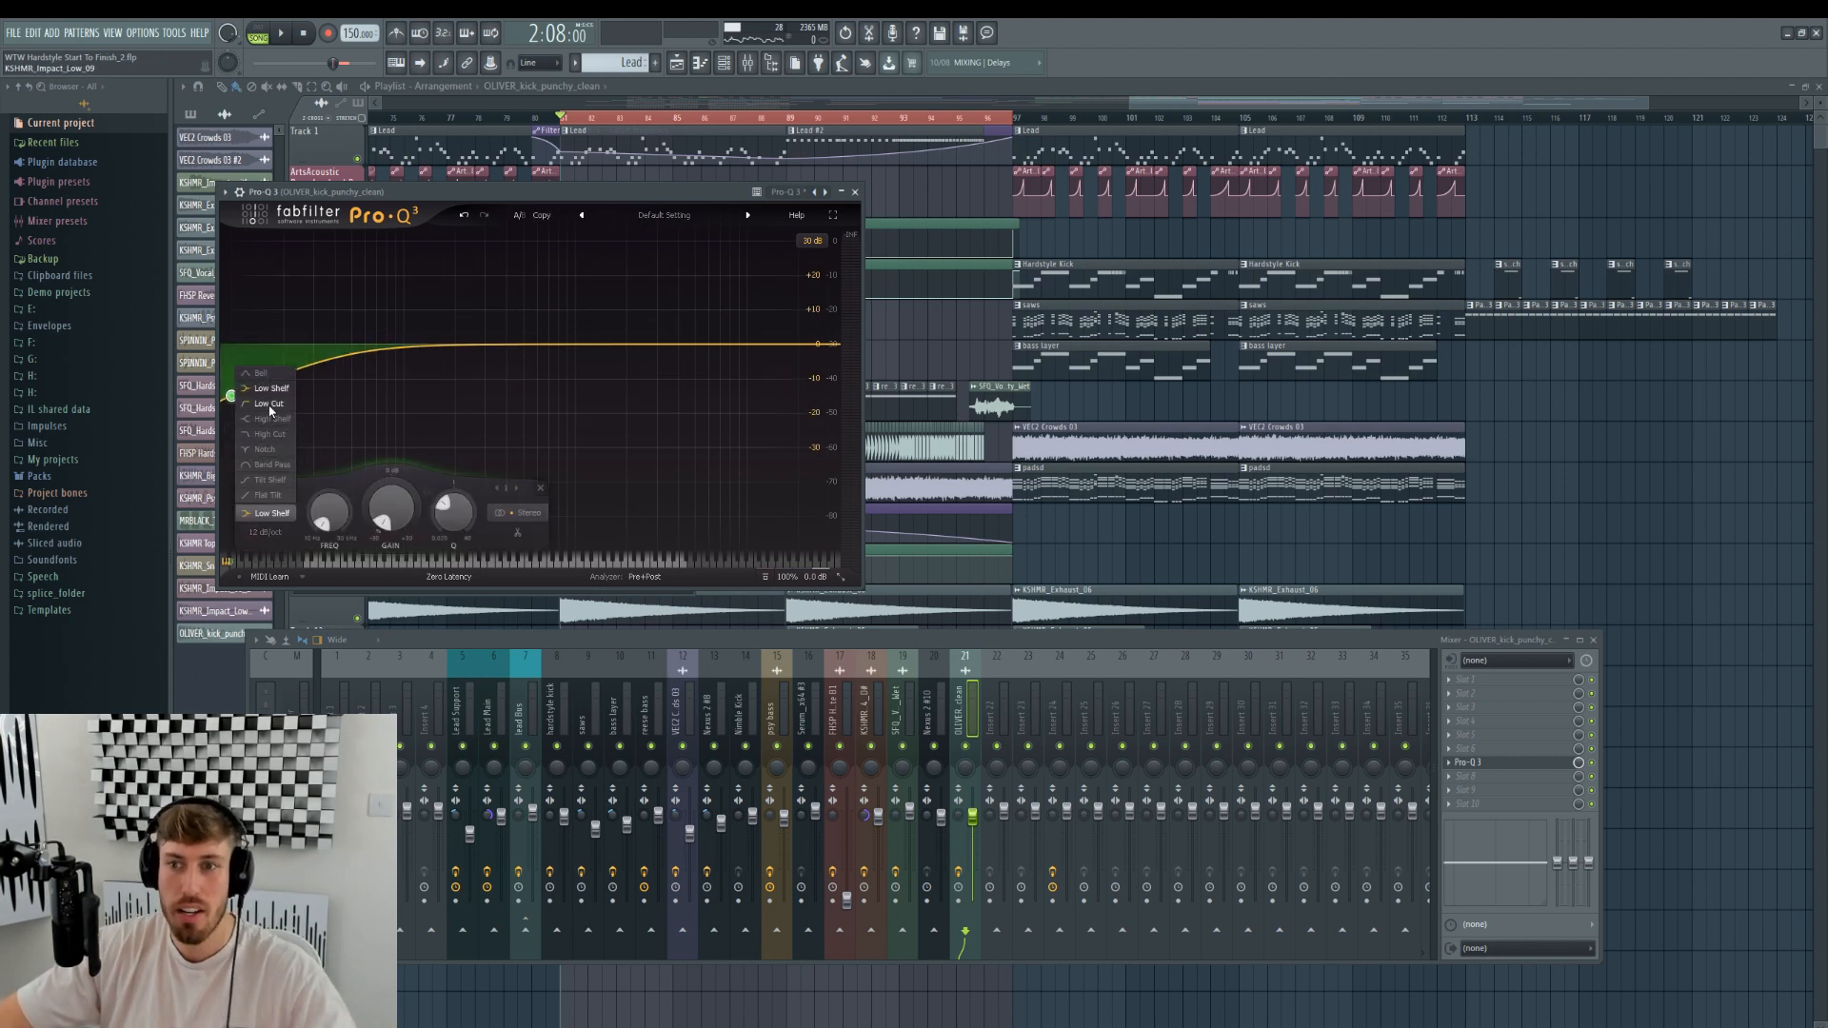
click(268, 406)
mouse_move(231, 385)
mouse_down()
mouse_move(285, 392)
mouse_move(243, 385)
mouse_up()
scroll(285, 392, up, 6)
scroll(287, 392, up, 1)
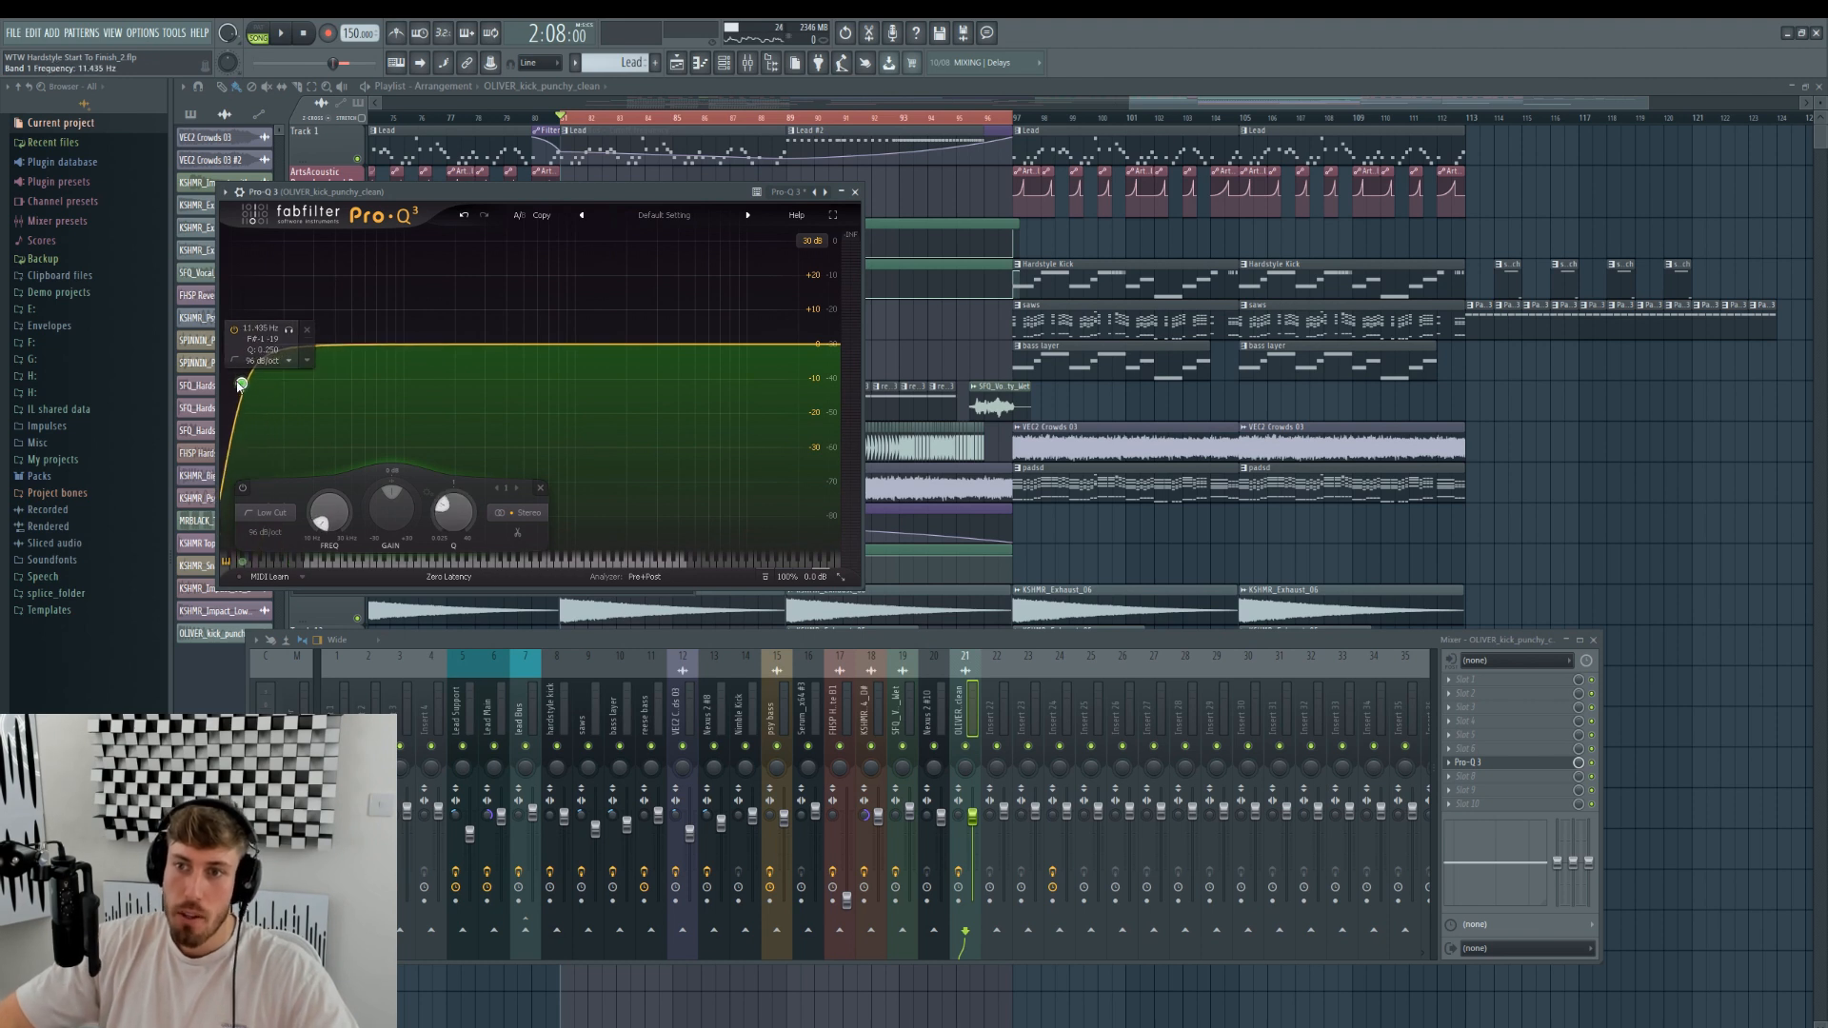
- Create an automation clip for the Pro-Q 3 low cut's frequency over bars 81 to 97
right_click(329, 504)
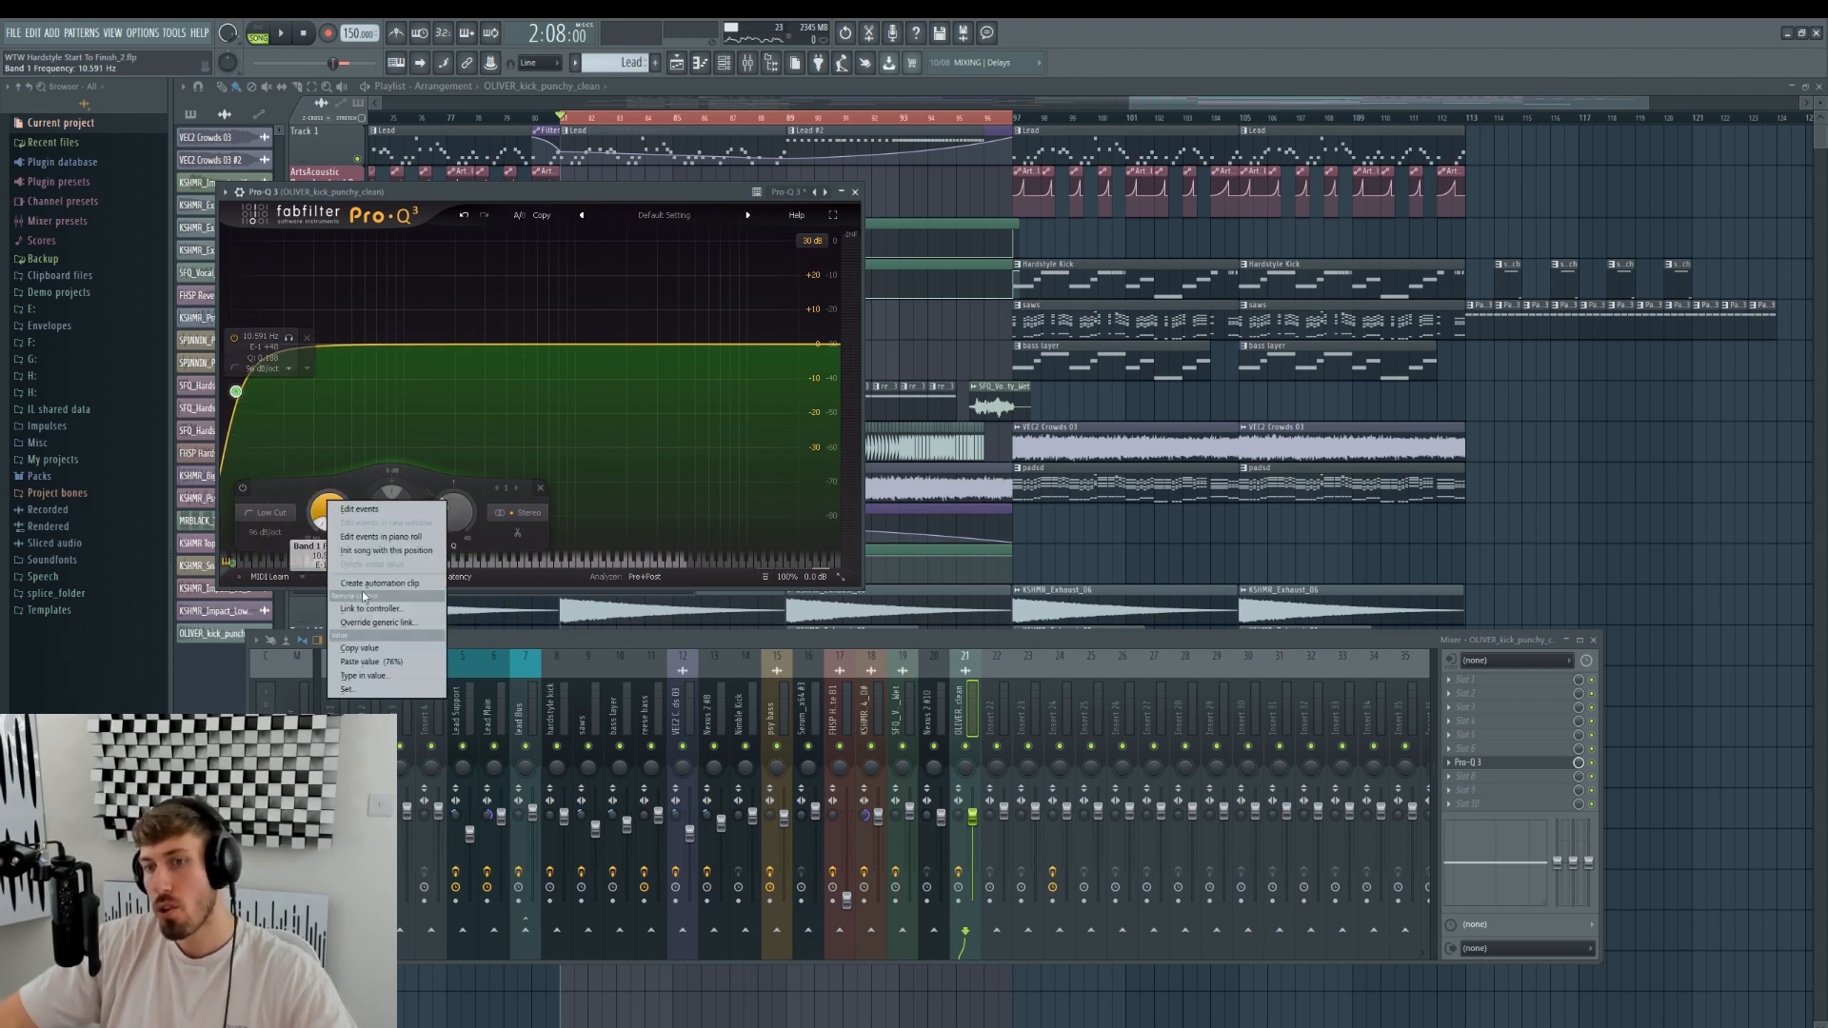
click(380, 585)
click(839, 88)
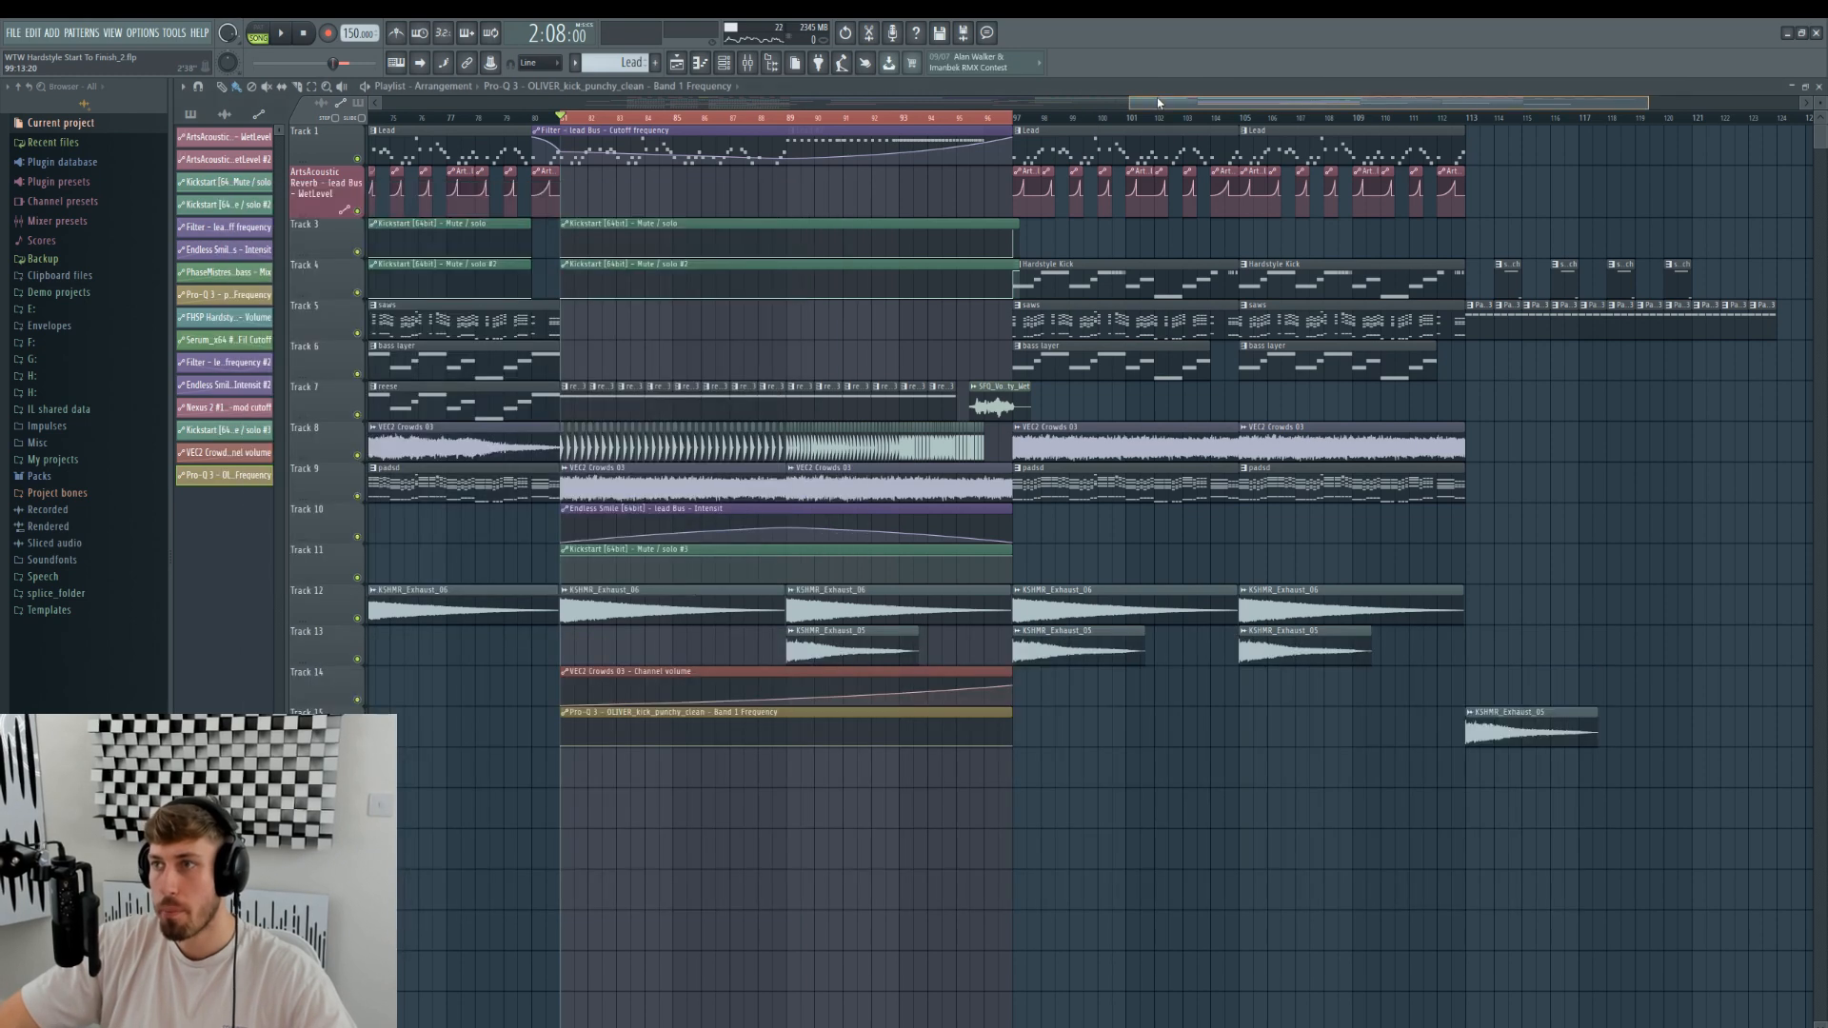
- Solo Track 15 together with the kick roll on Track 8 and slightly raise the low cut automation's end point at bar 97
right_click(357, 741)
click(357, 456)
drag(1014, 746, 1016, 738)
right_click(1022, 765)
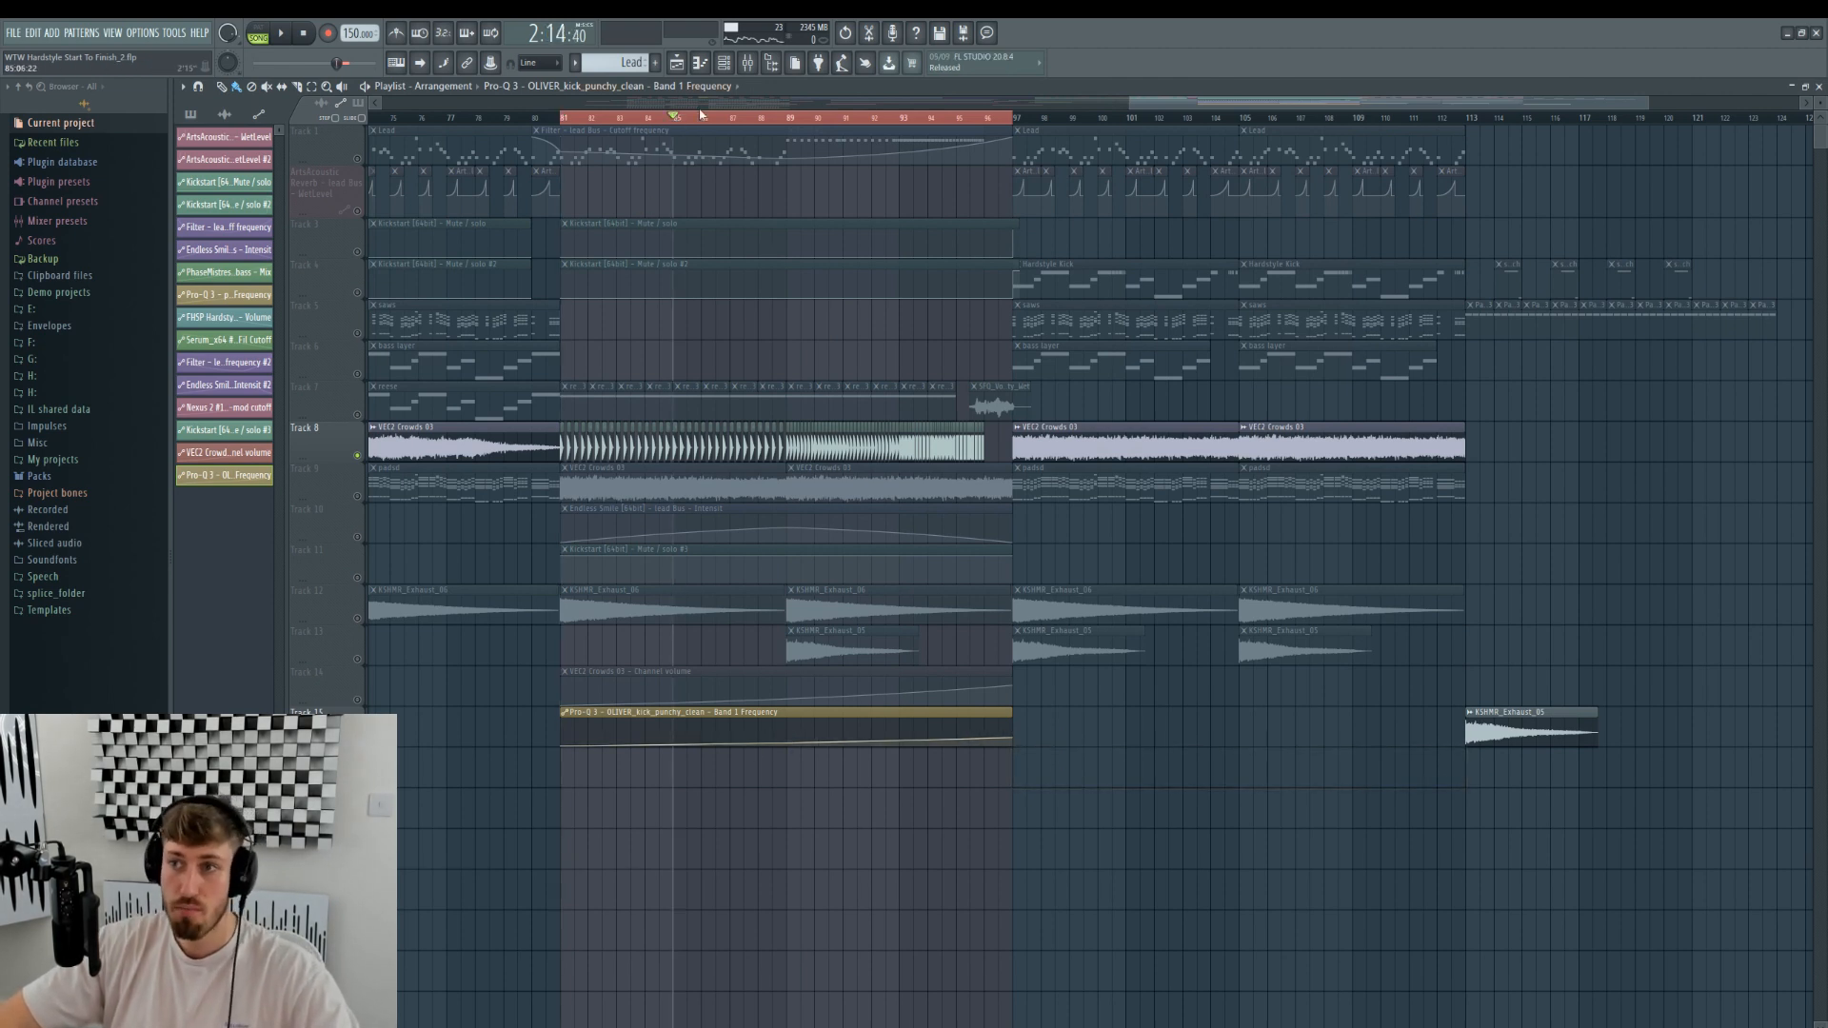
- Play the kick roll with the reese bass and Kickstart automation on Tracks 7 and 11 unmuted, and check the kick's mixer channel
key(space)
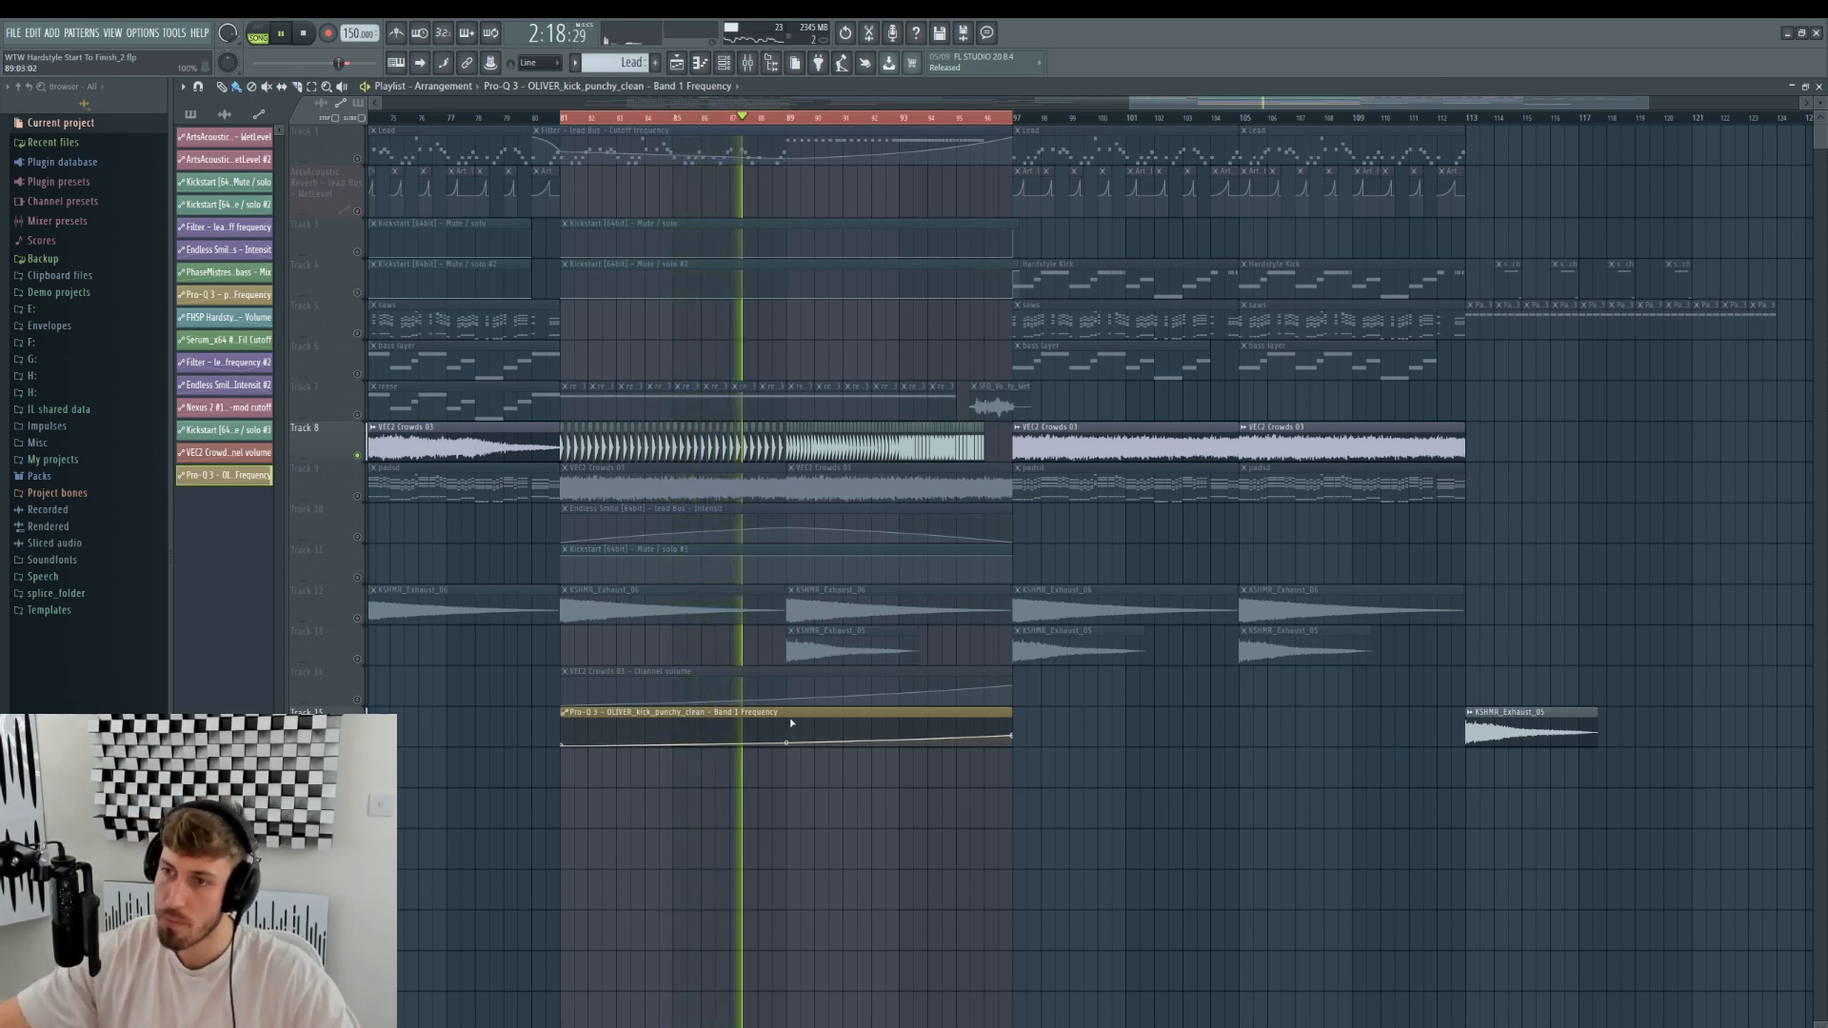
click(357, 415)
click(357, 578)
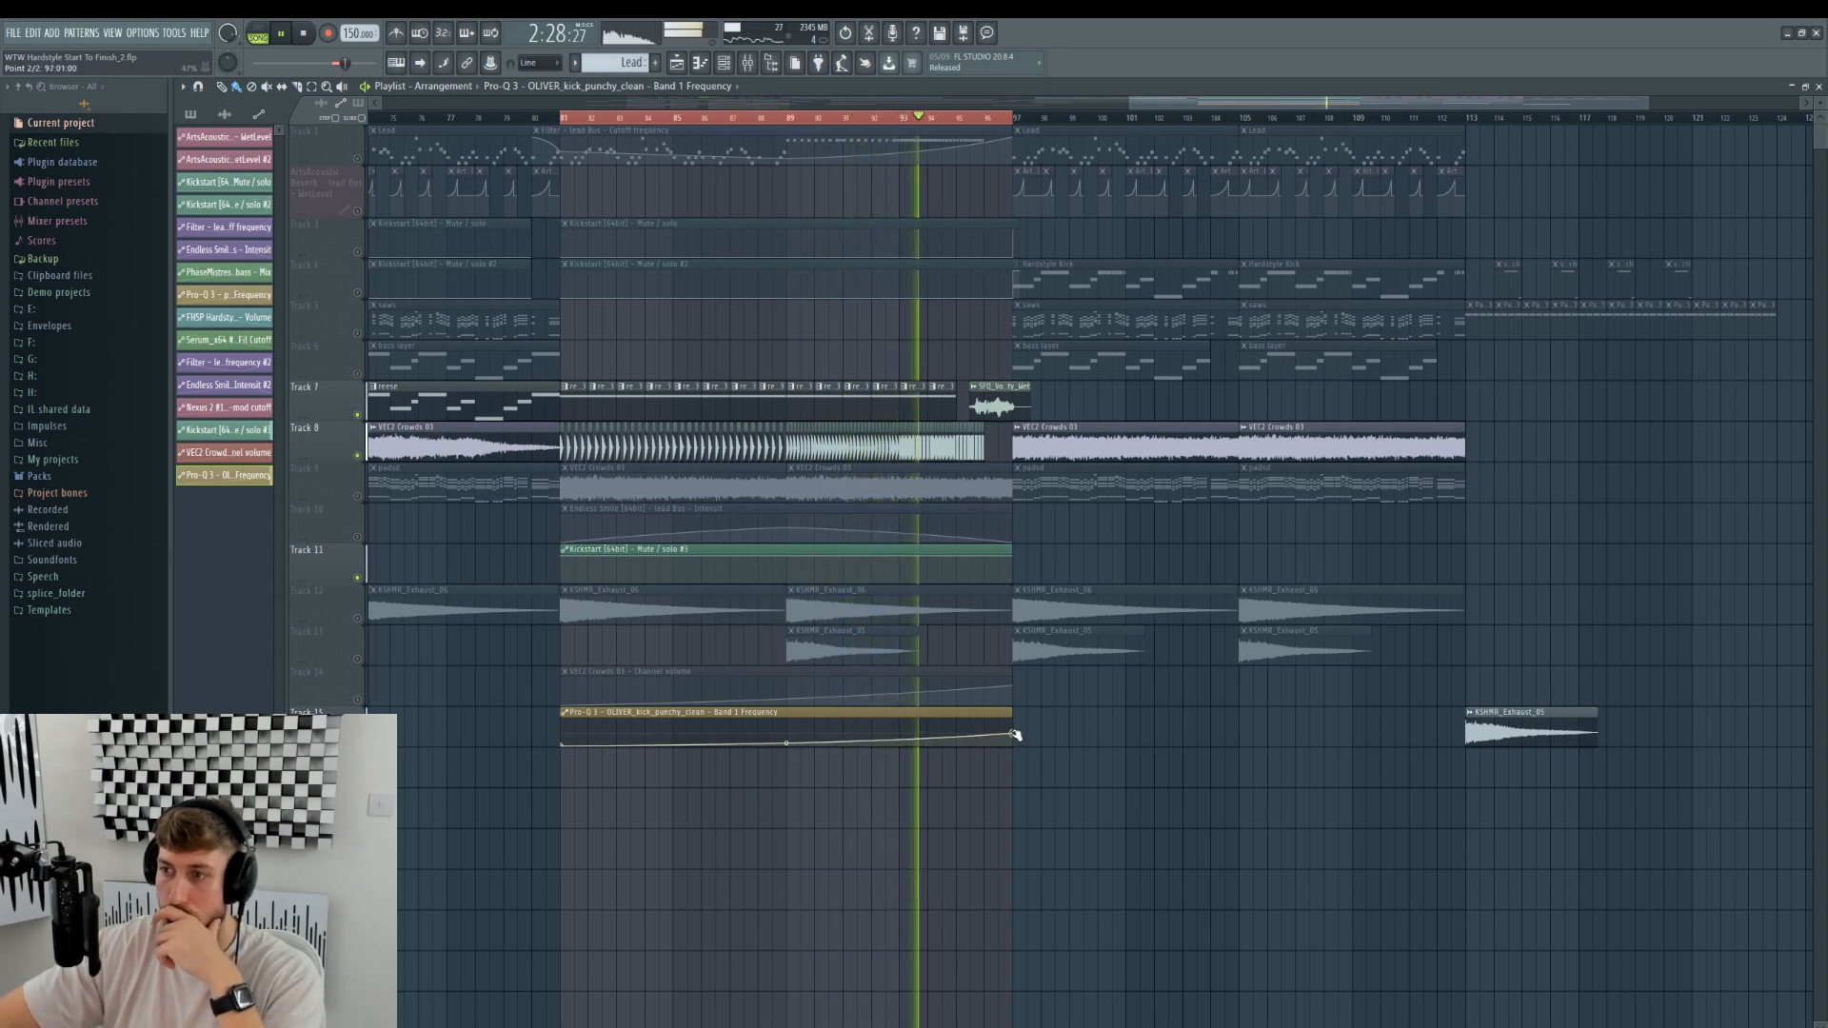
double_click(788, 443)
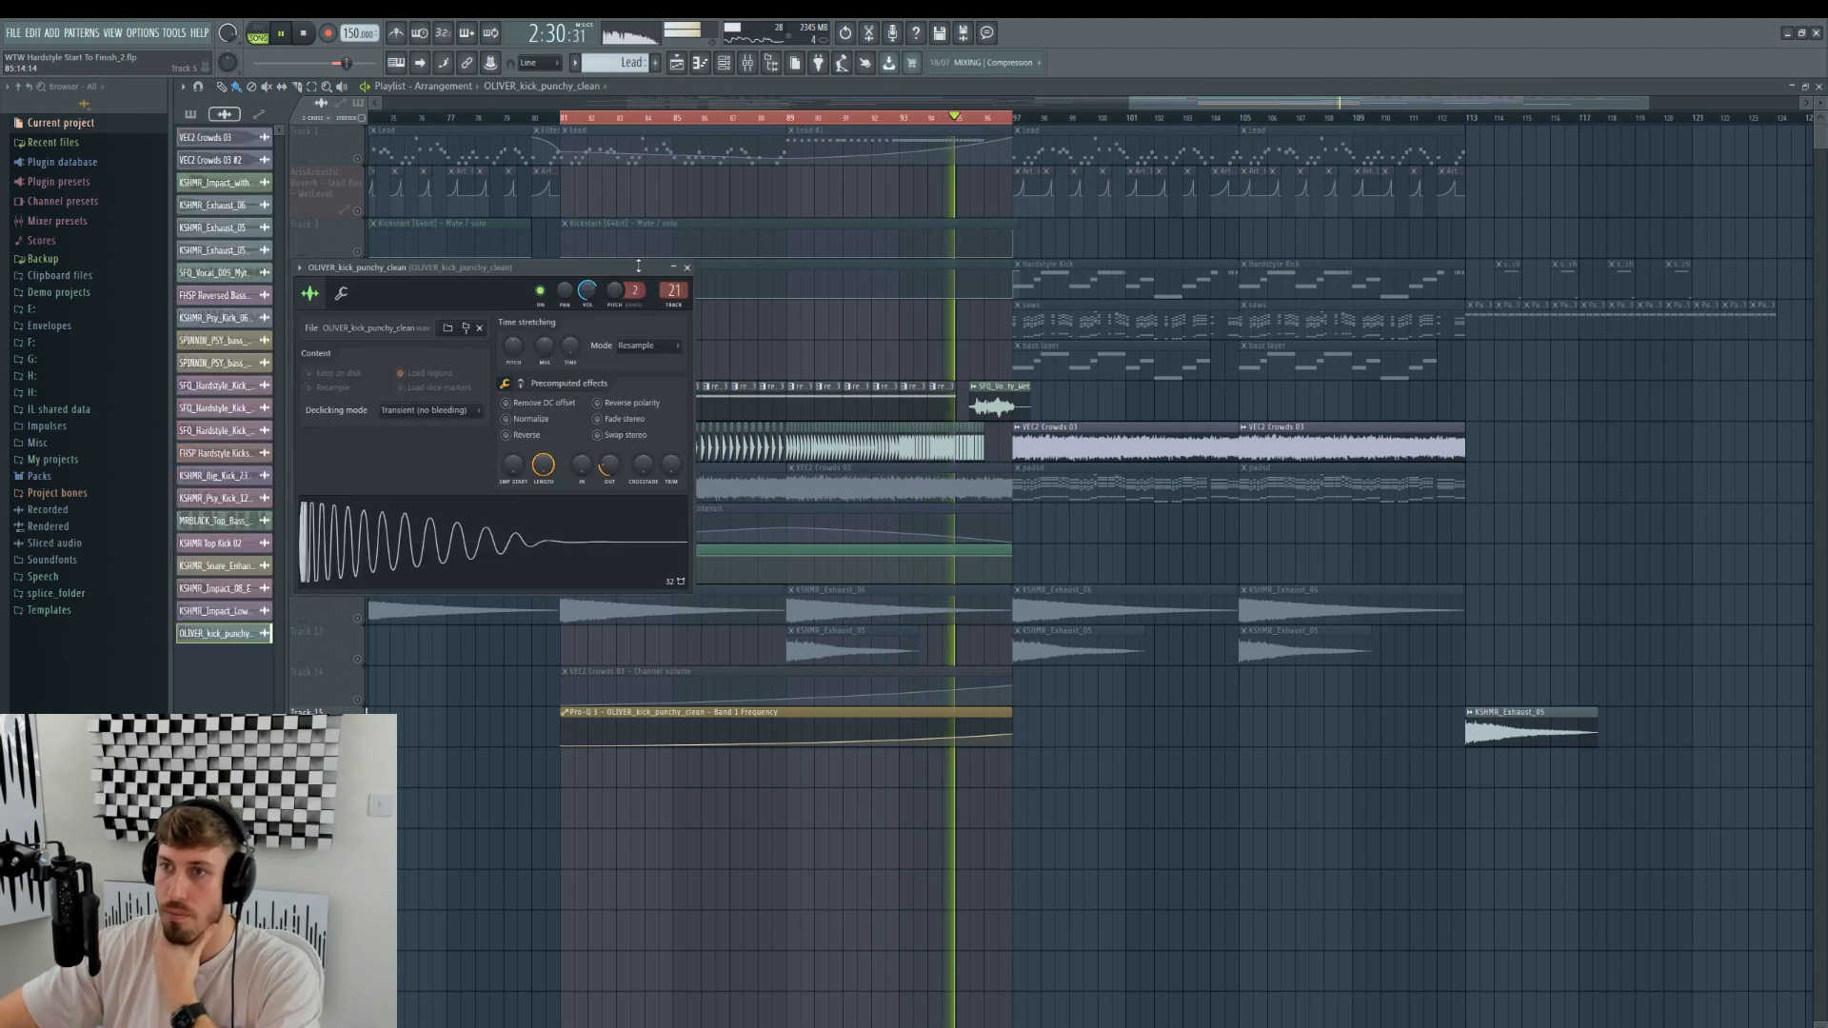
key(F9)
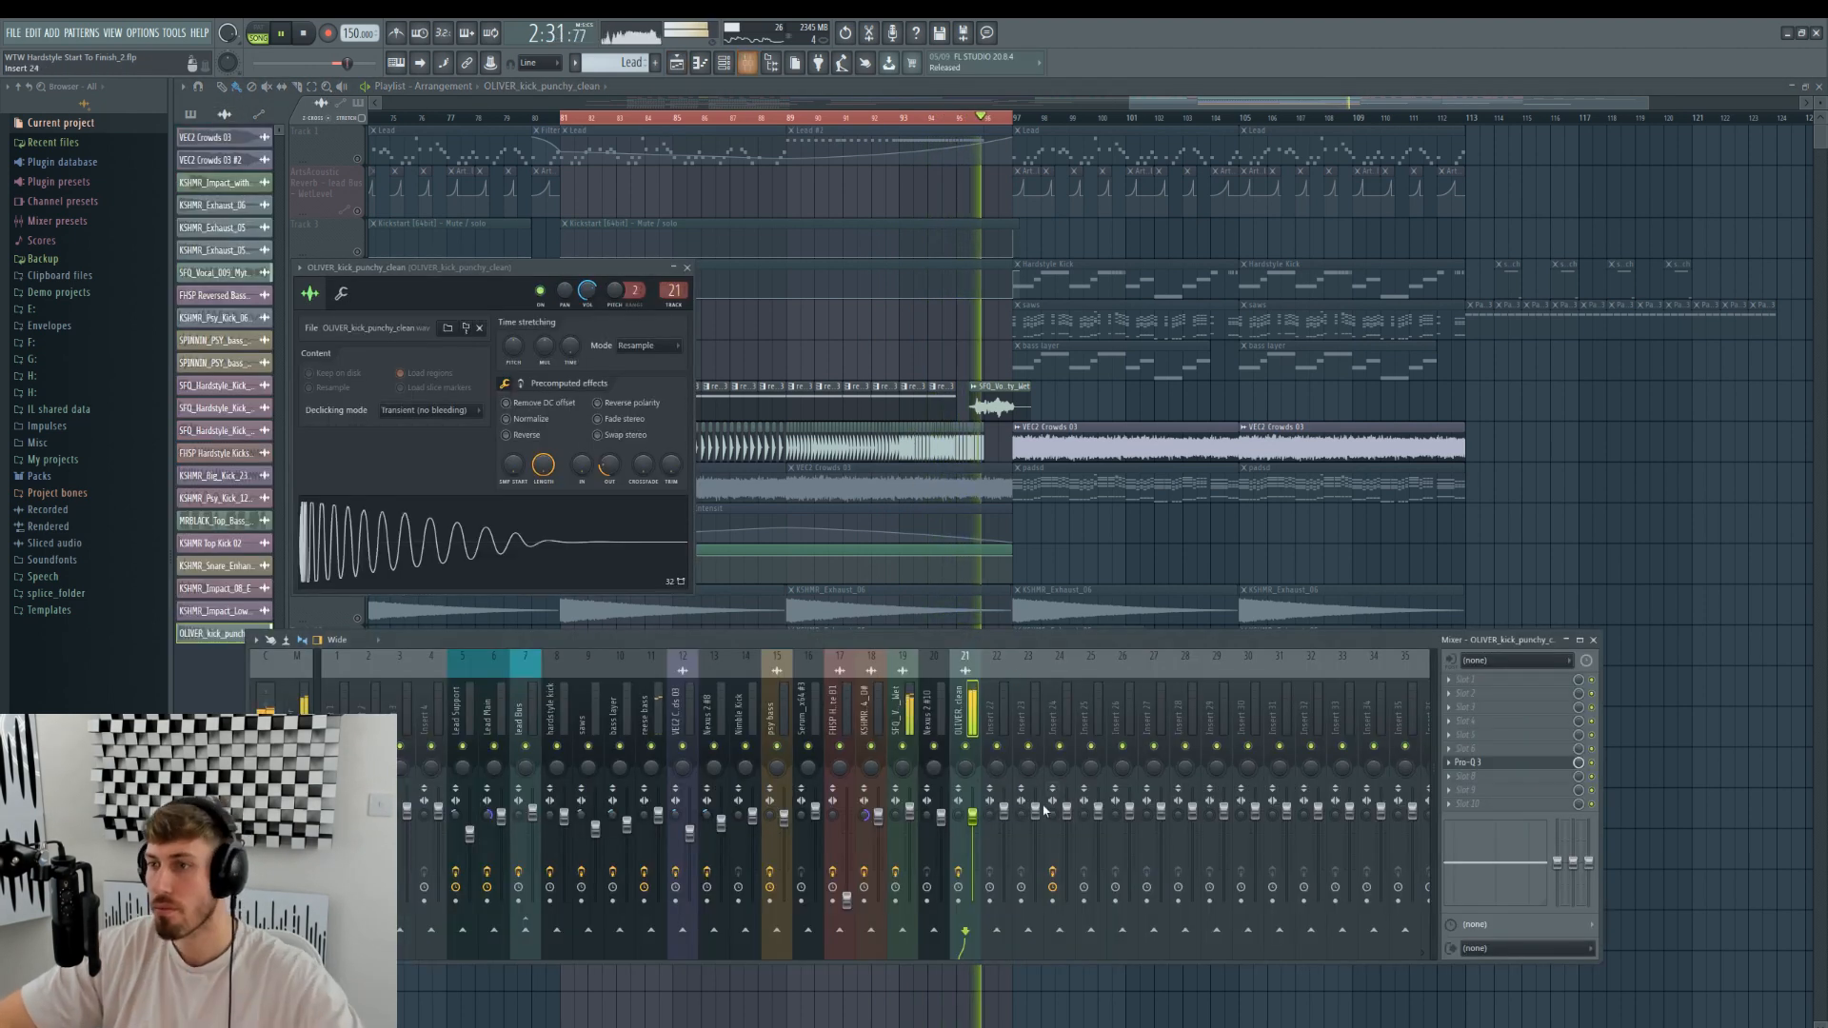
- Stop playback, close the open windows and add a reese #3 pattern clip on Track 7 at bar 95
key(space)
key(F12)
click(978, 359)
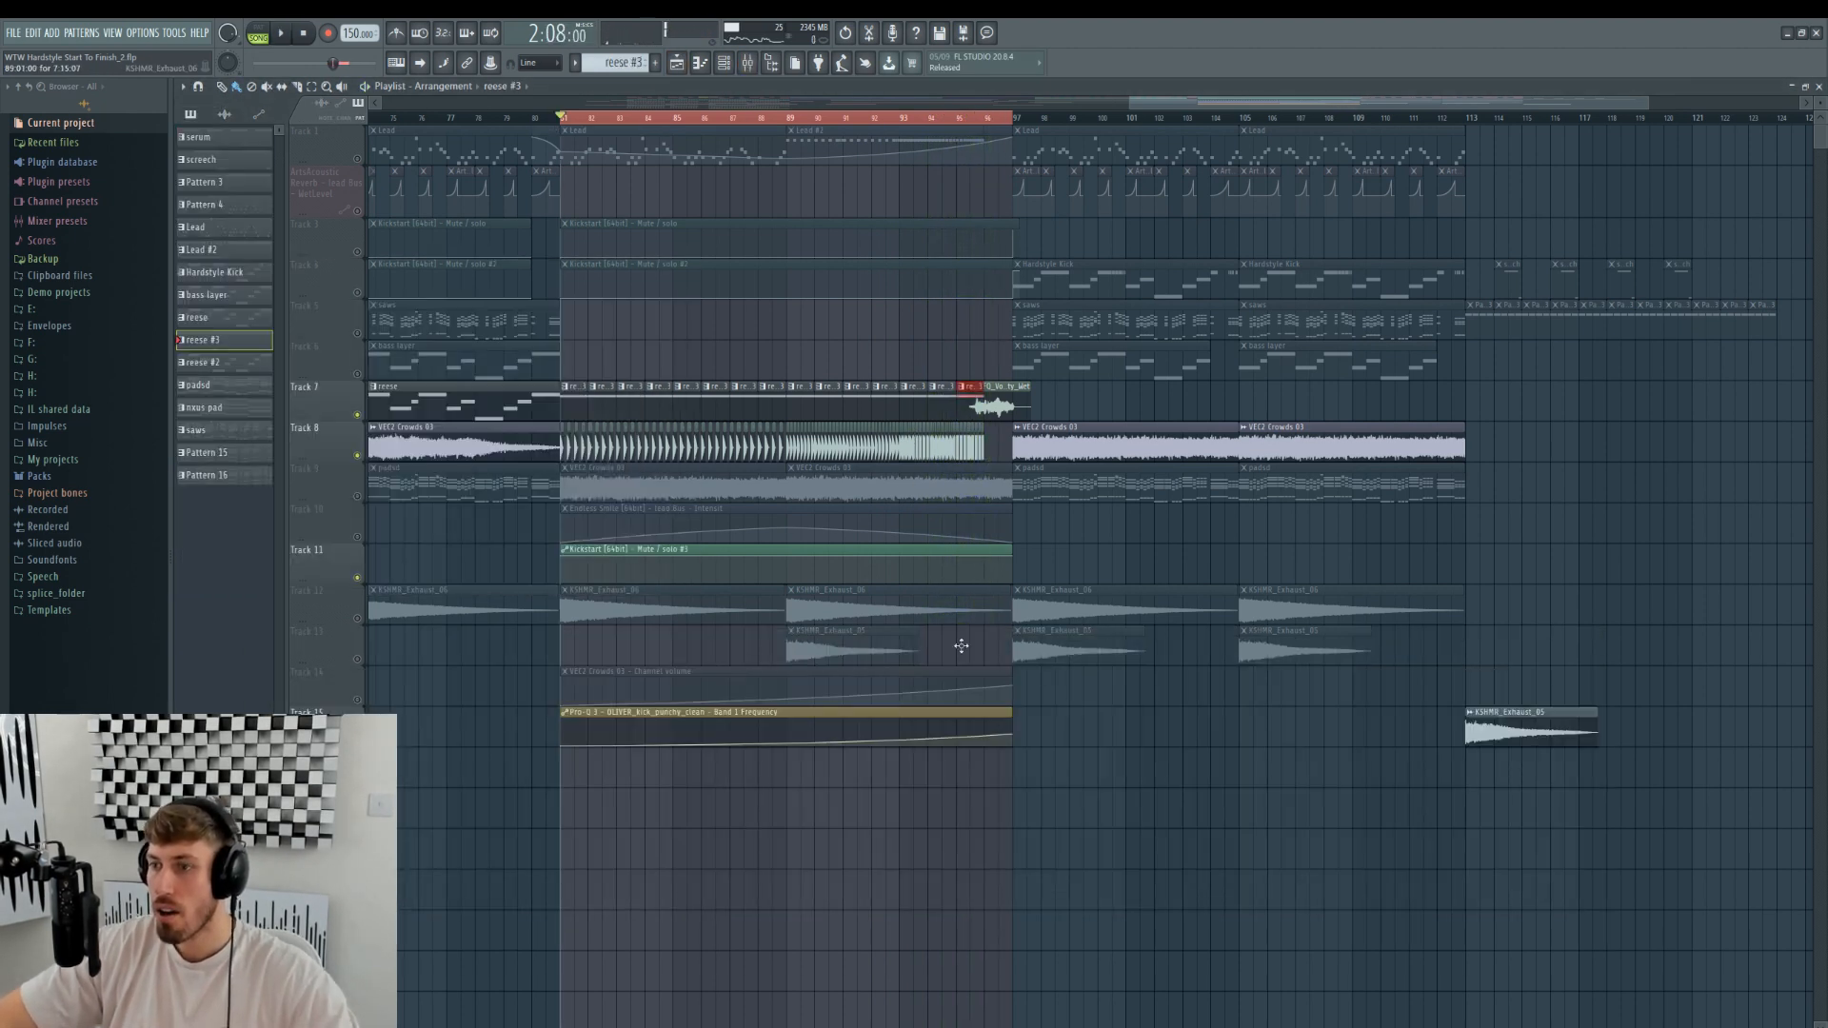
- Route the OLIVER_kick_punchy_clean mixer track only to mixer track 23
double_click(946, 454)
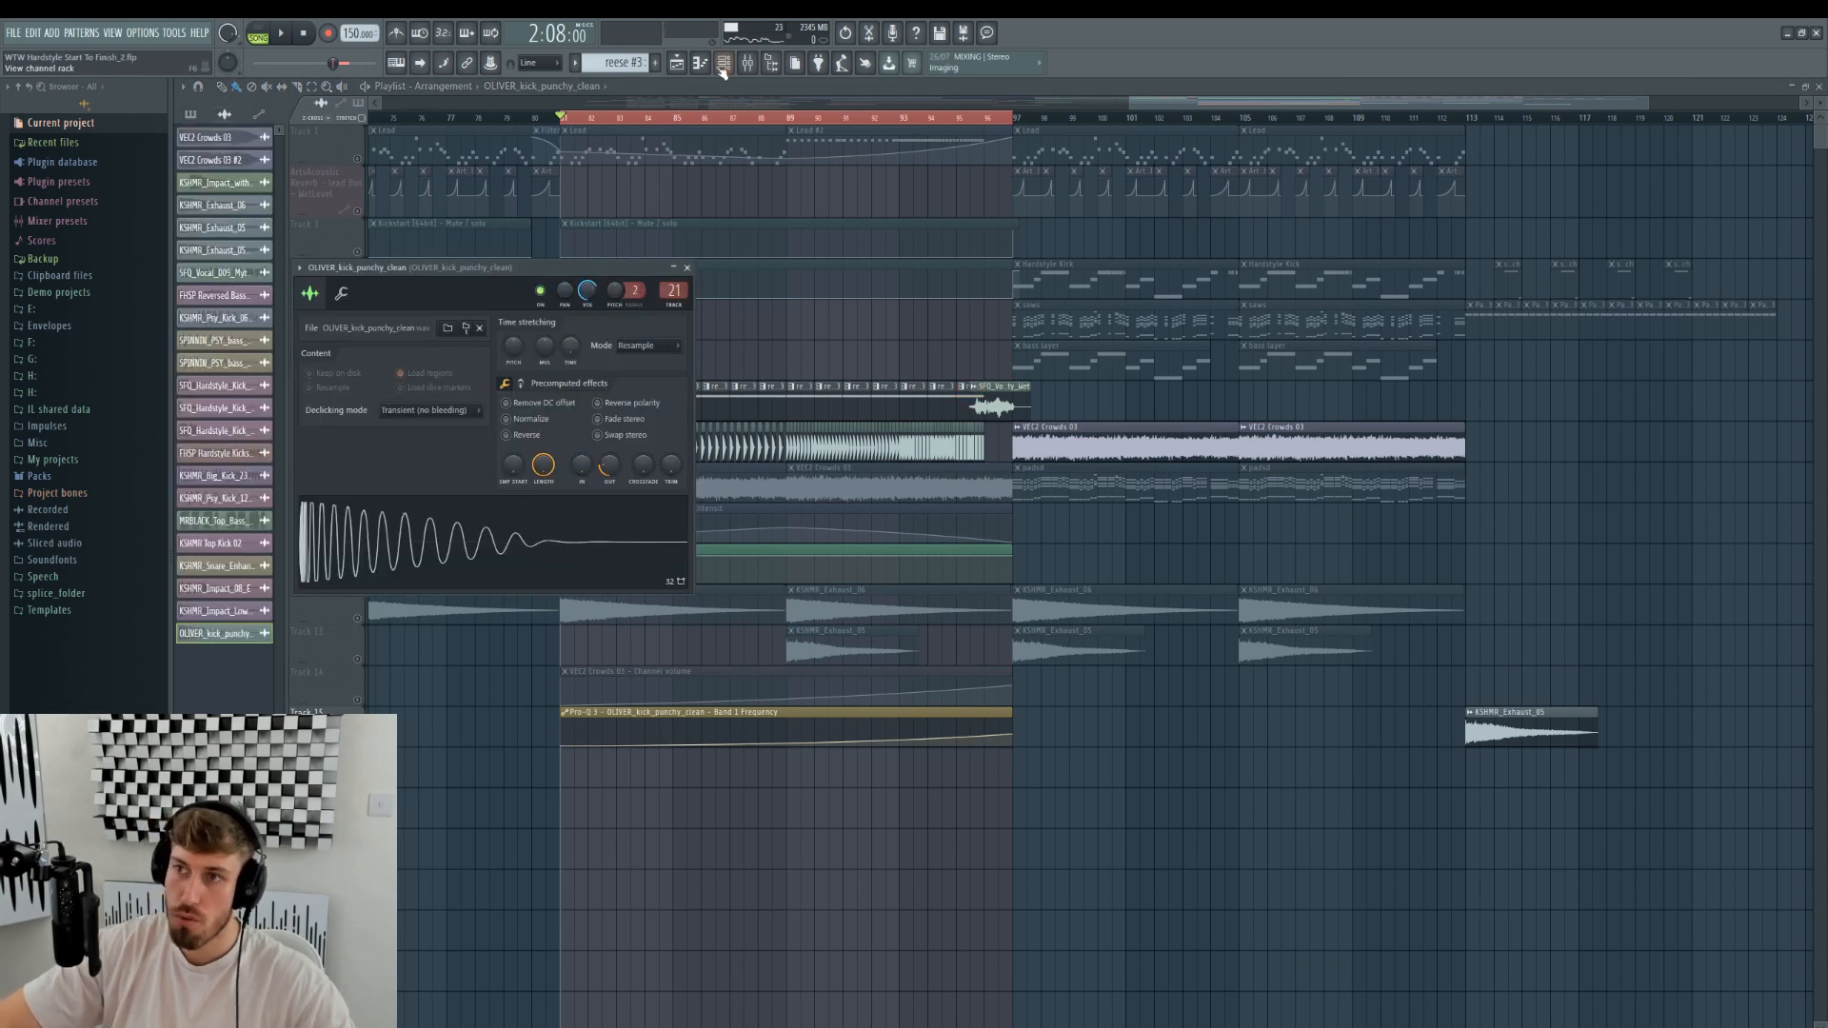
click(762, 72)
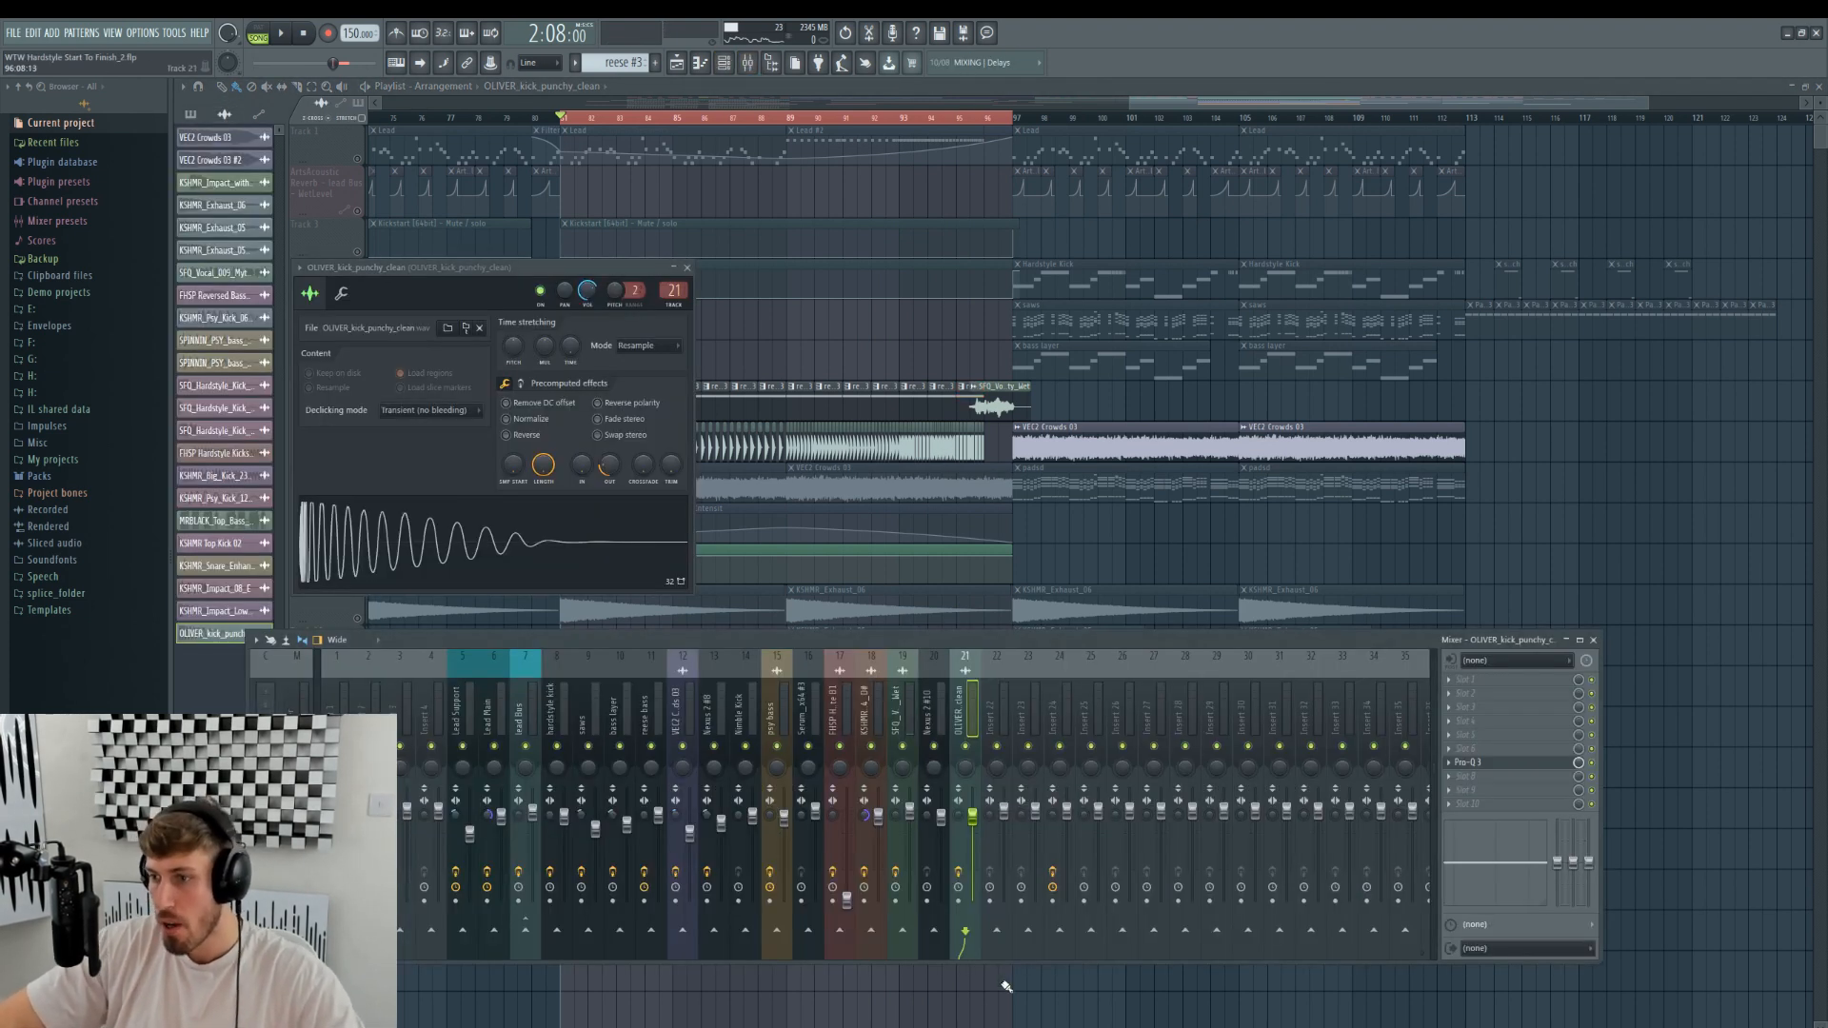
right_click(1028, 938)
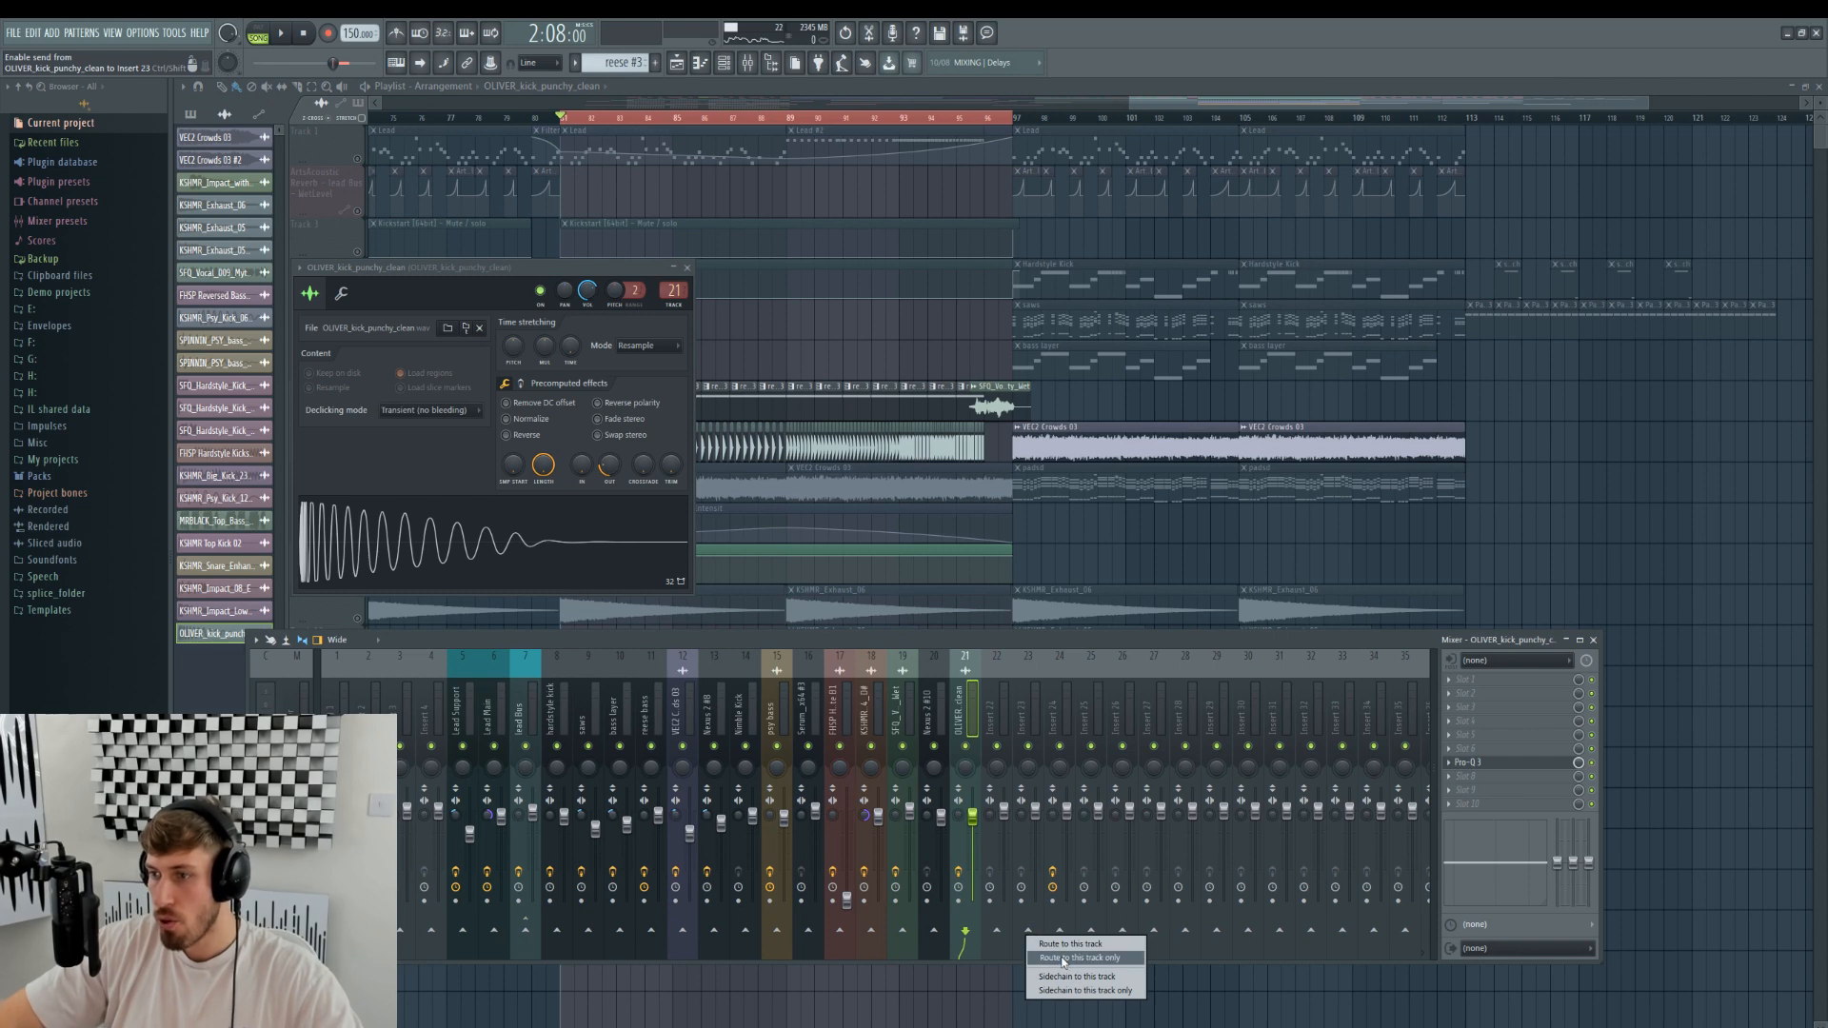
click(1064, 958)
- Rename mixer track 23 as "Kick Snare Build bus"
right_click(1022, 709)
click(1091, 638)
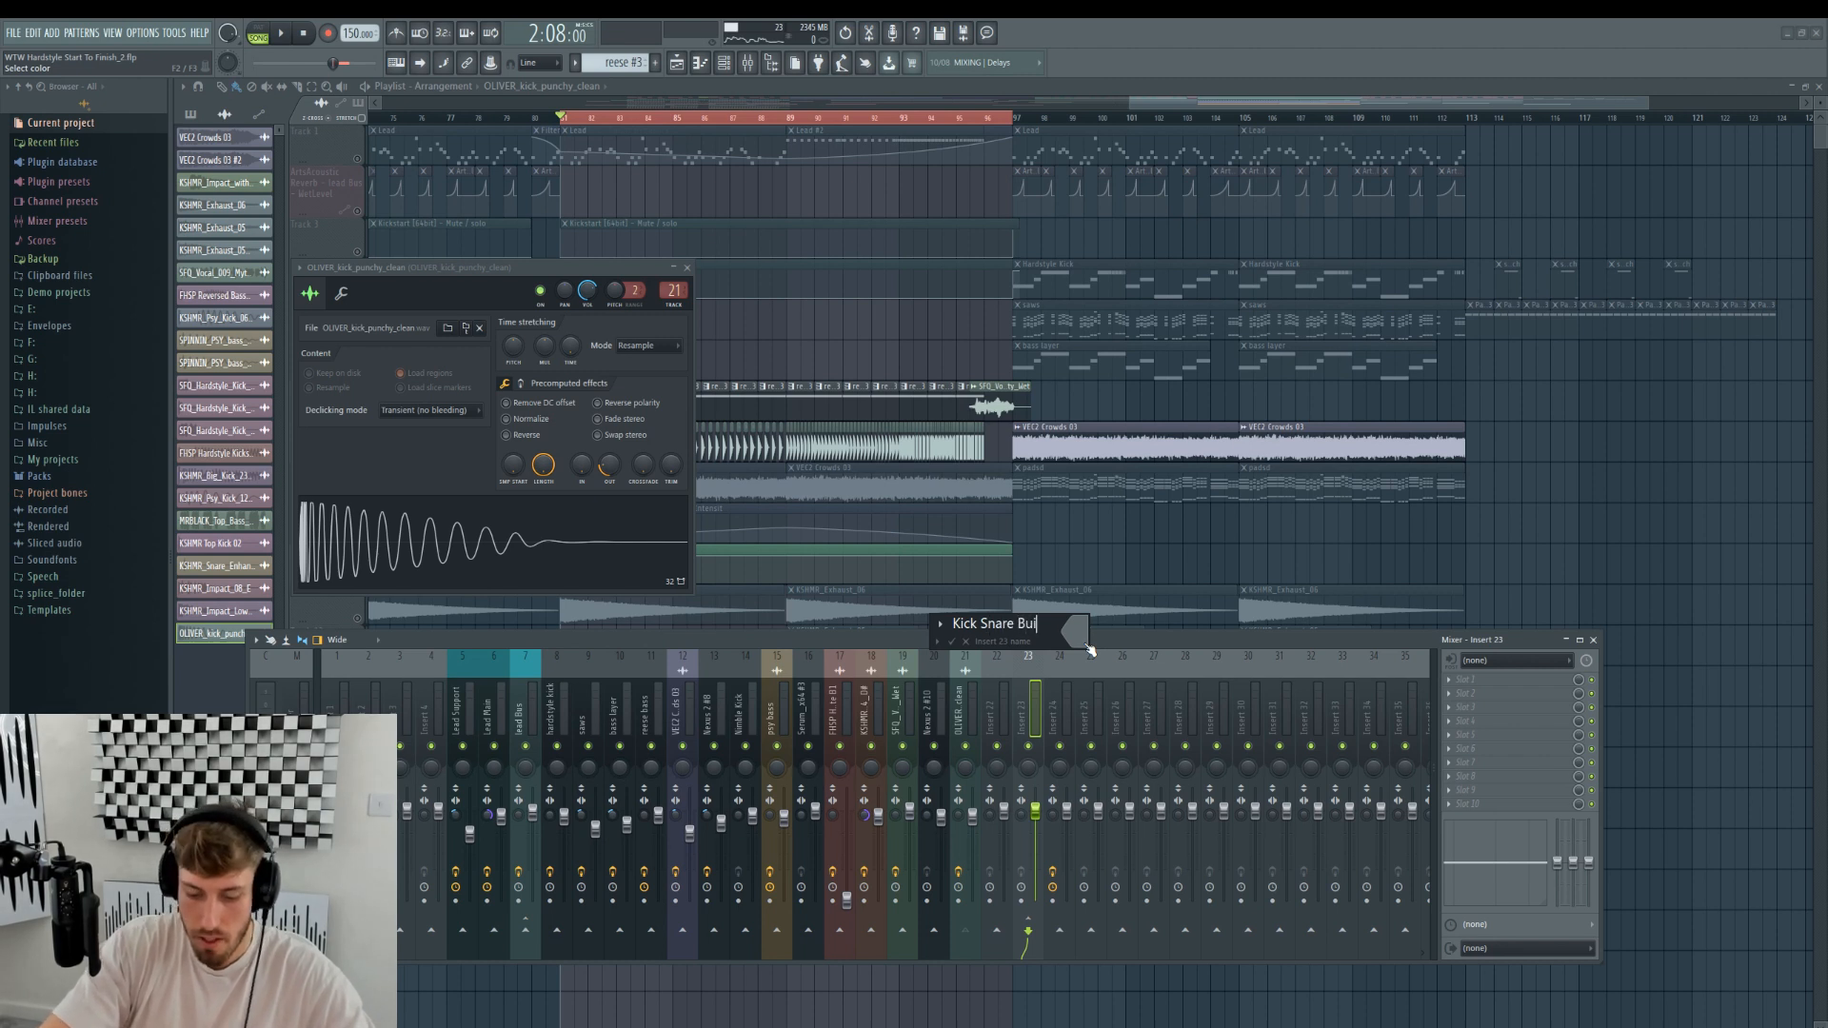
text(Kick Snare Build bus)
key(Return)
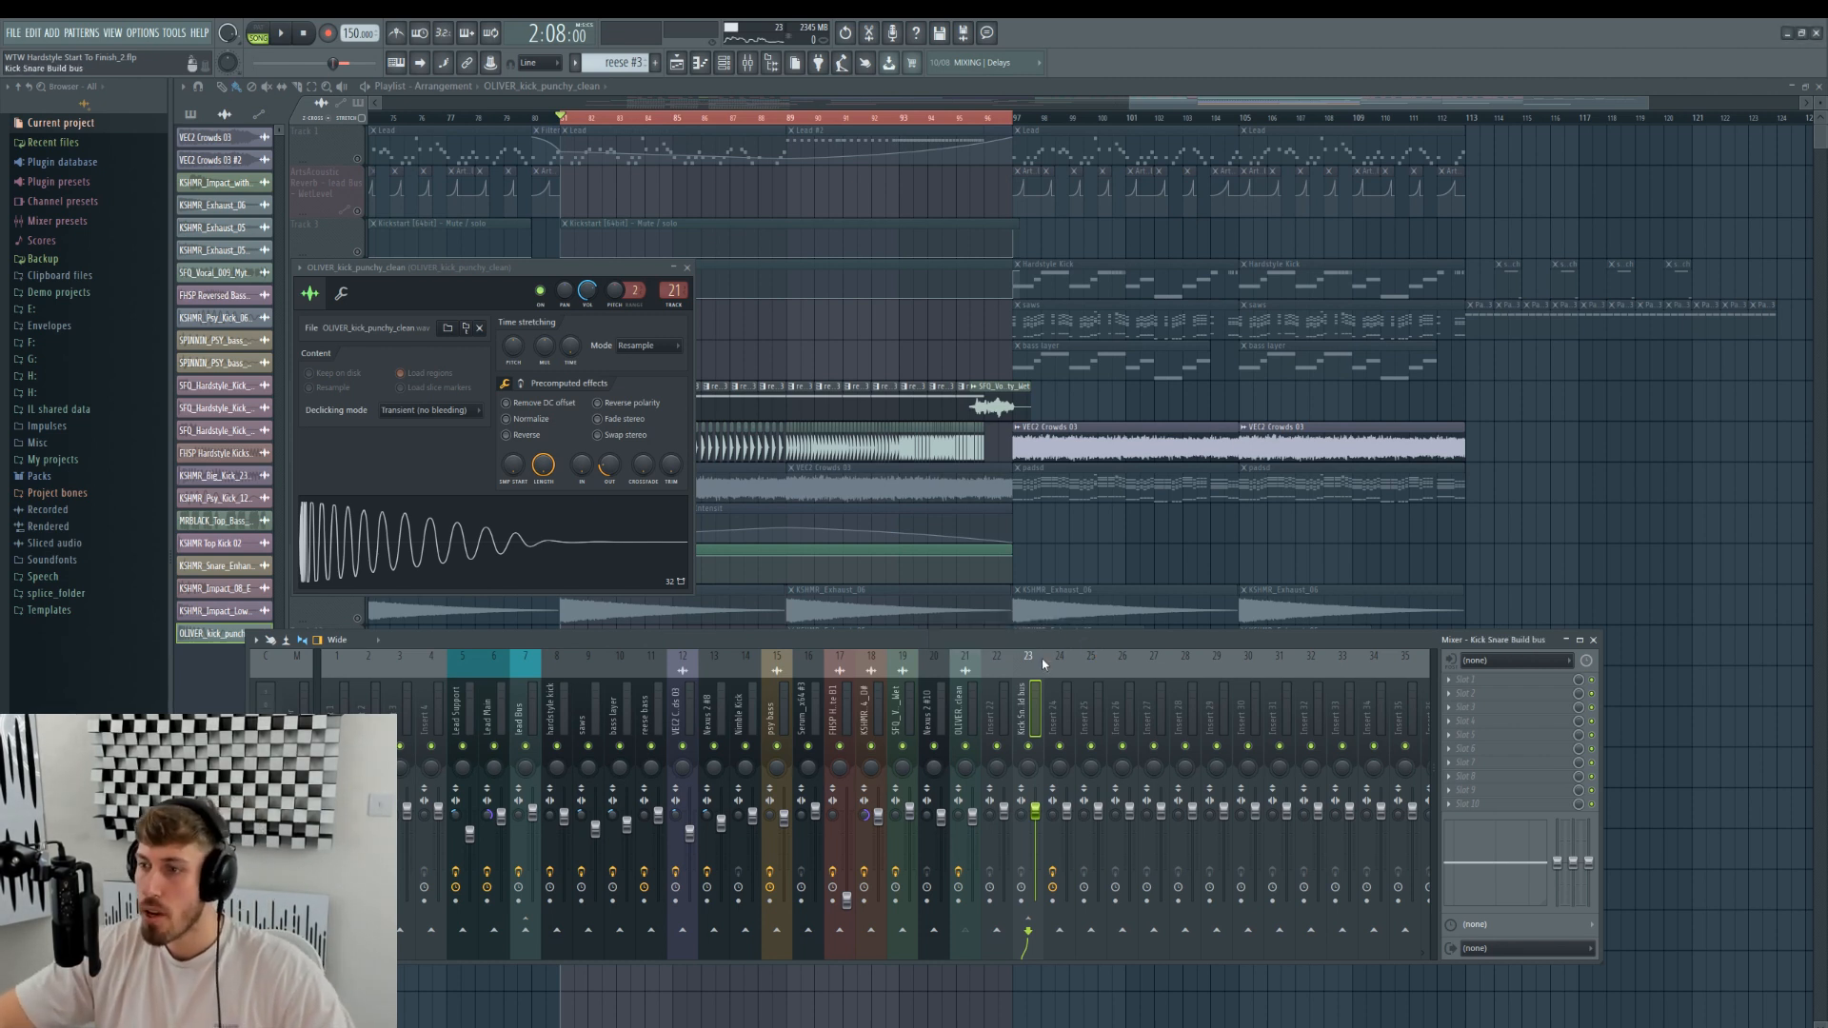
- Rename mixer track 21 as "Build Kick" and mixer track 22 as "Build Snare"
right_click(973, 686)
click(1024, 644)
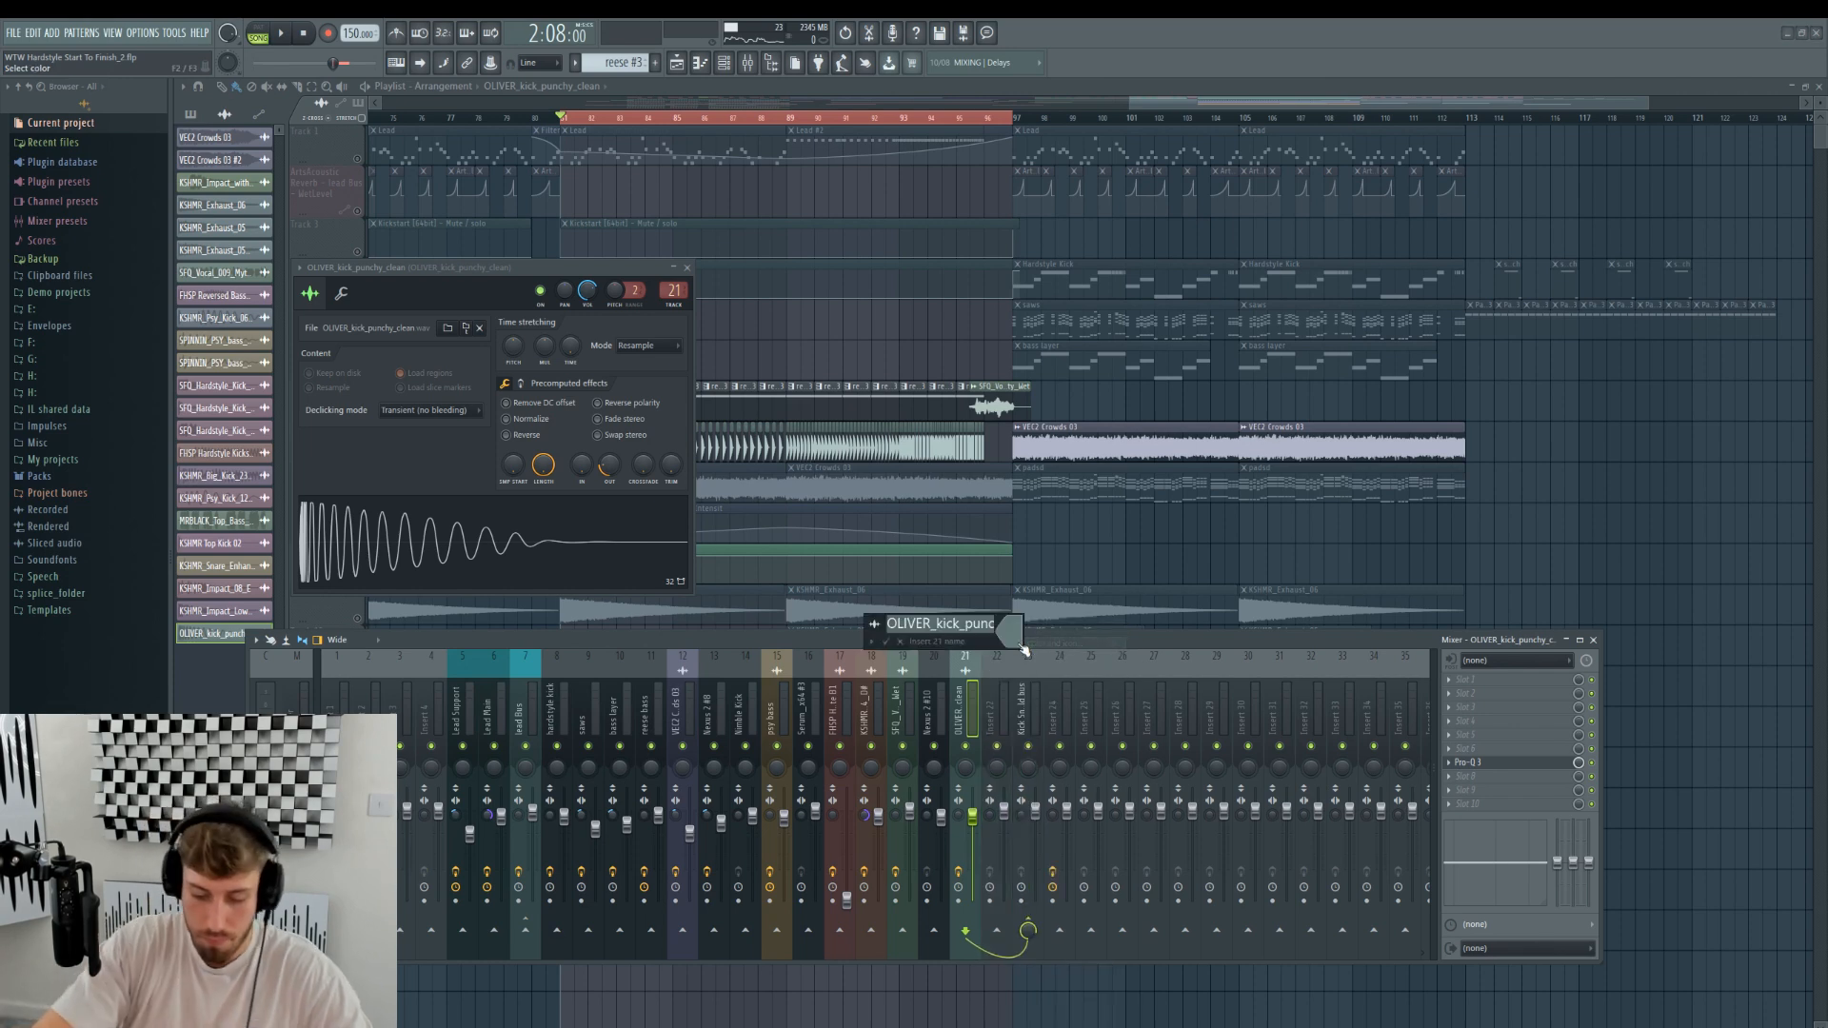
text(Build Kick)
key(Return)
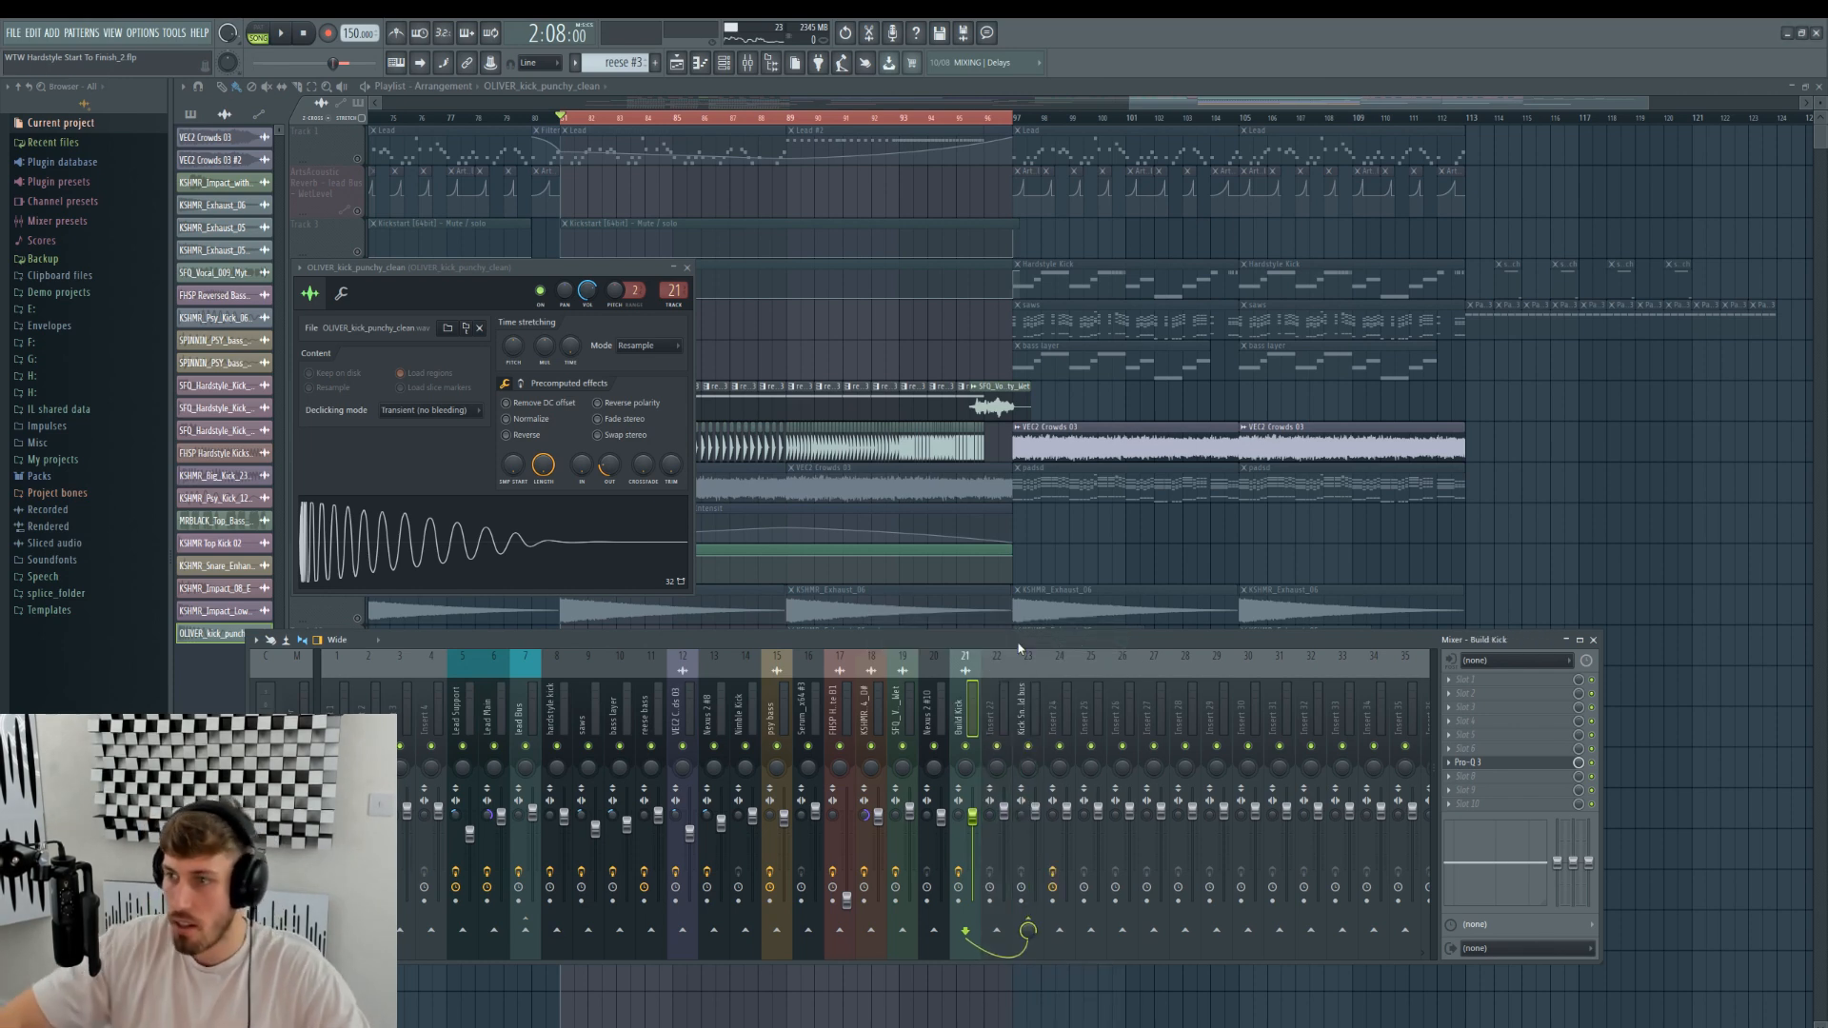
right_click(997, 704)
click(1057, 639)
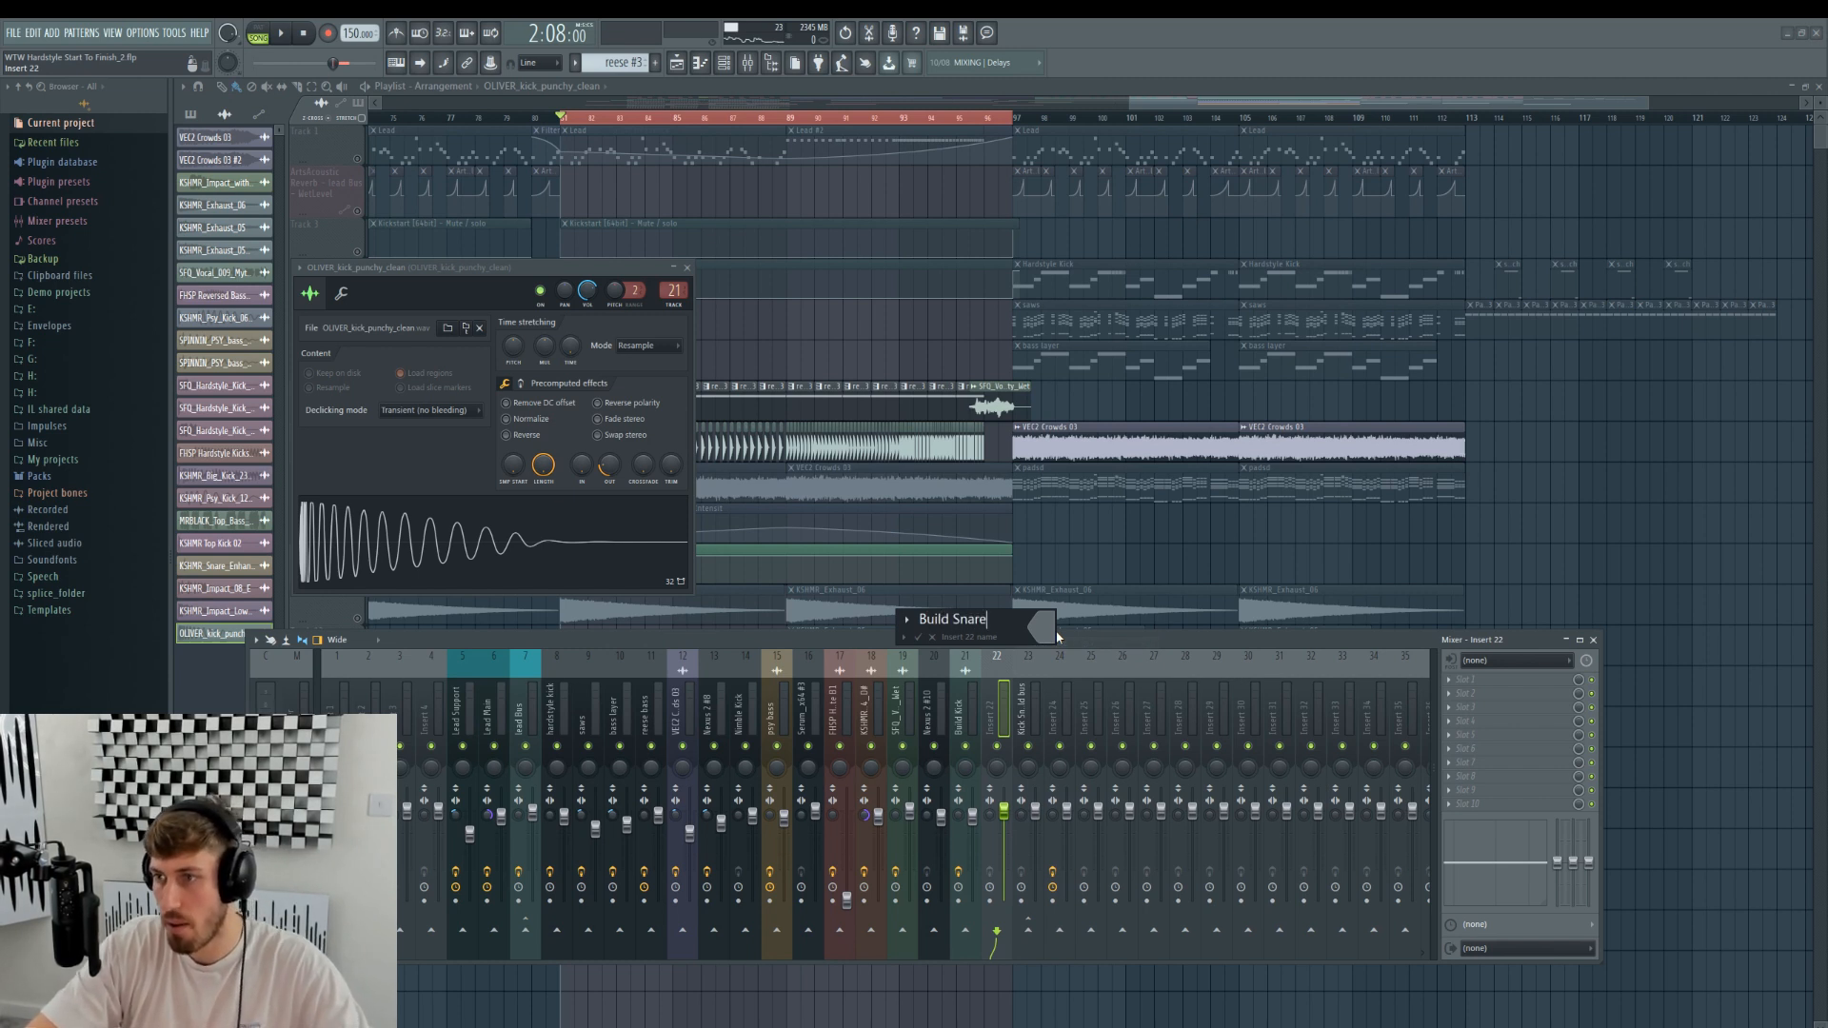
text(Build Snare)
key(Return)
- Change the Build Kick mixer track's colour to a muted pink-purple
click(971, 726)
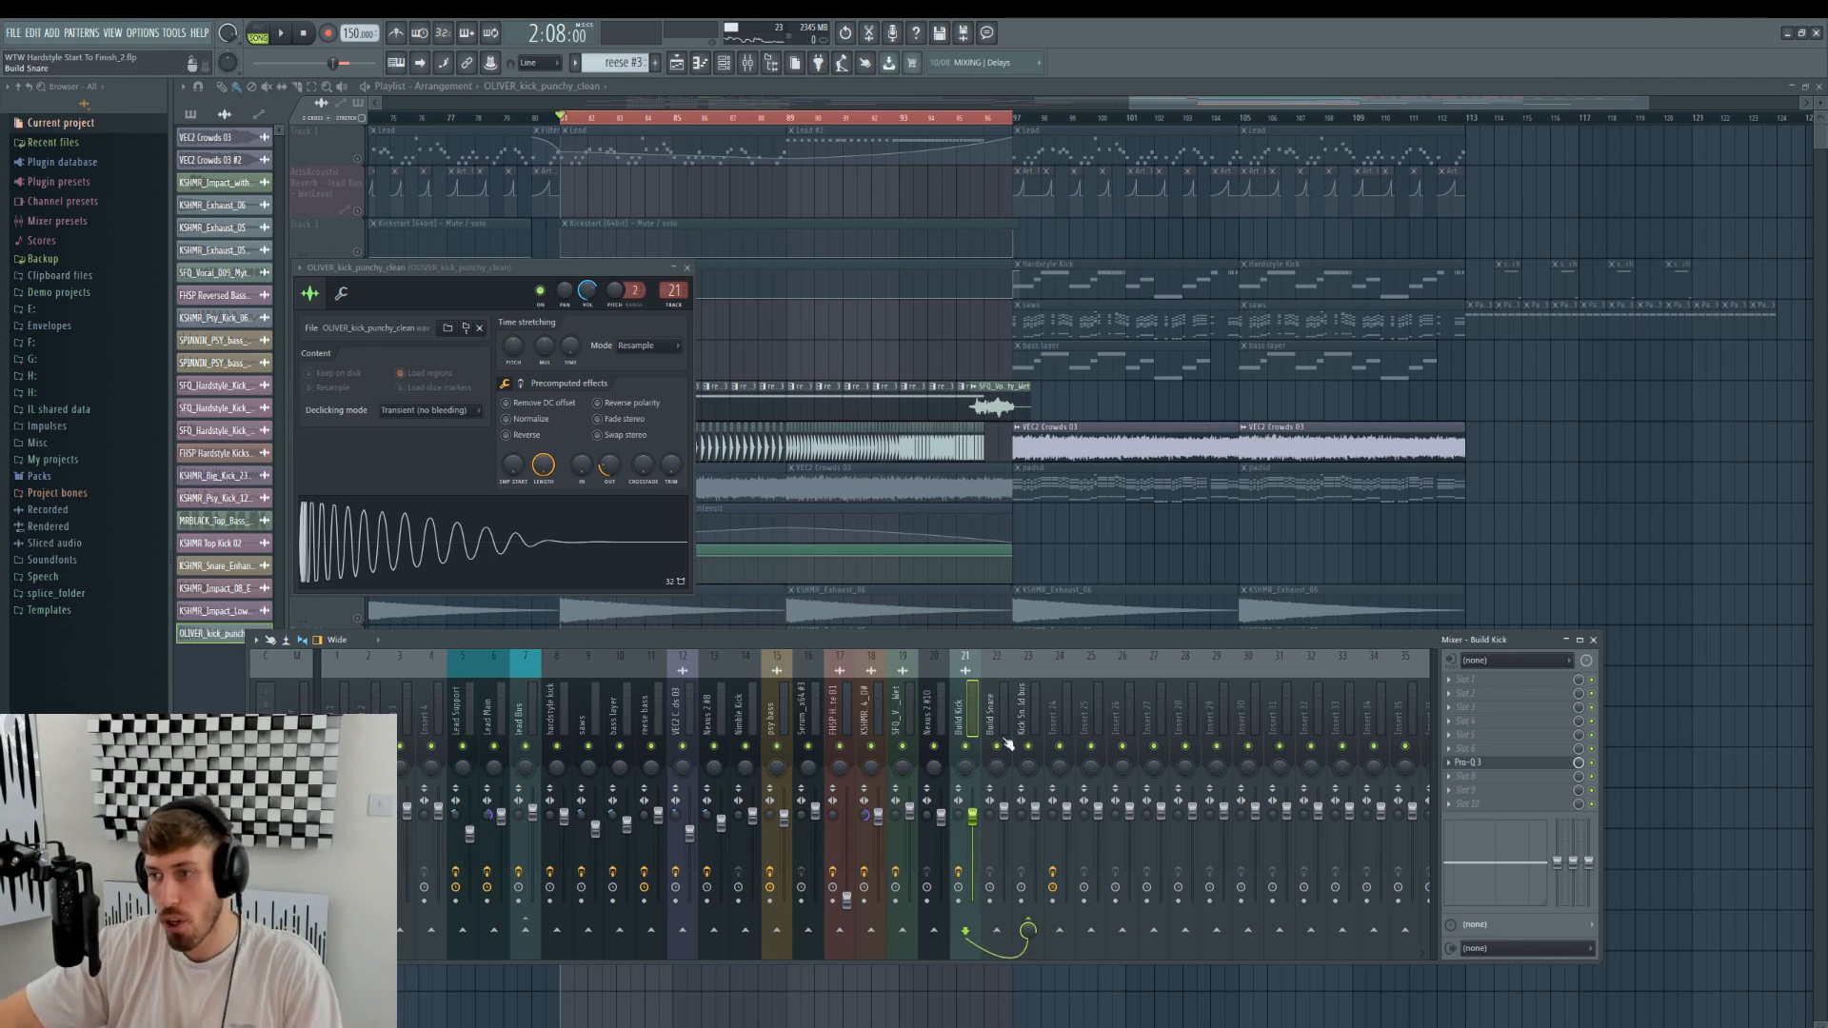
right_click(966, 673)
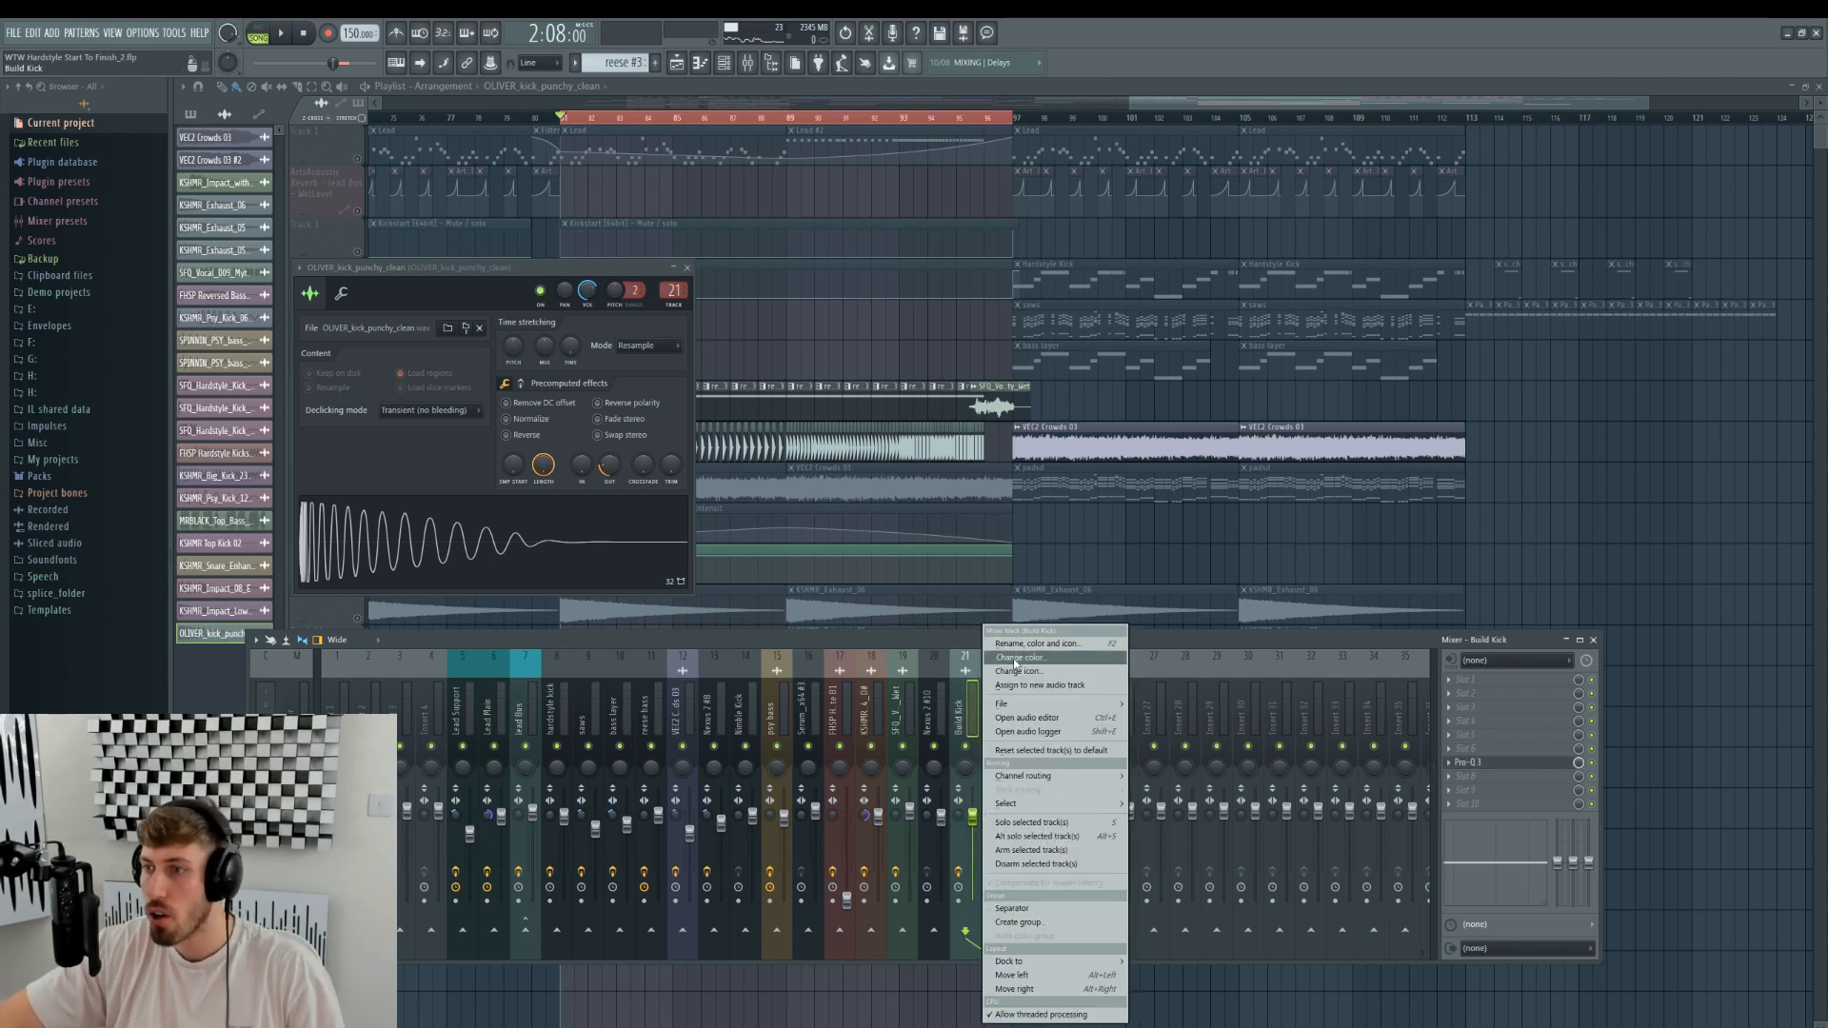
click(1015, 657)
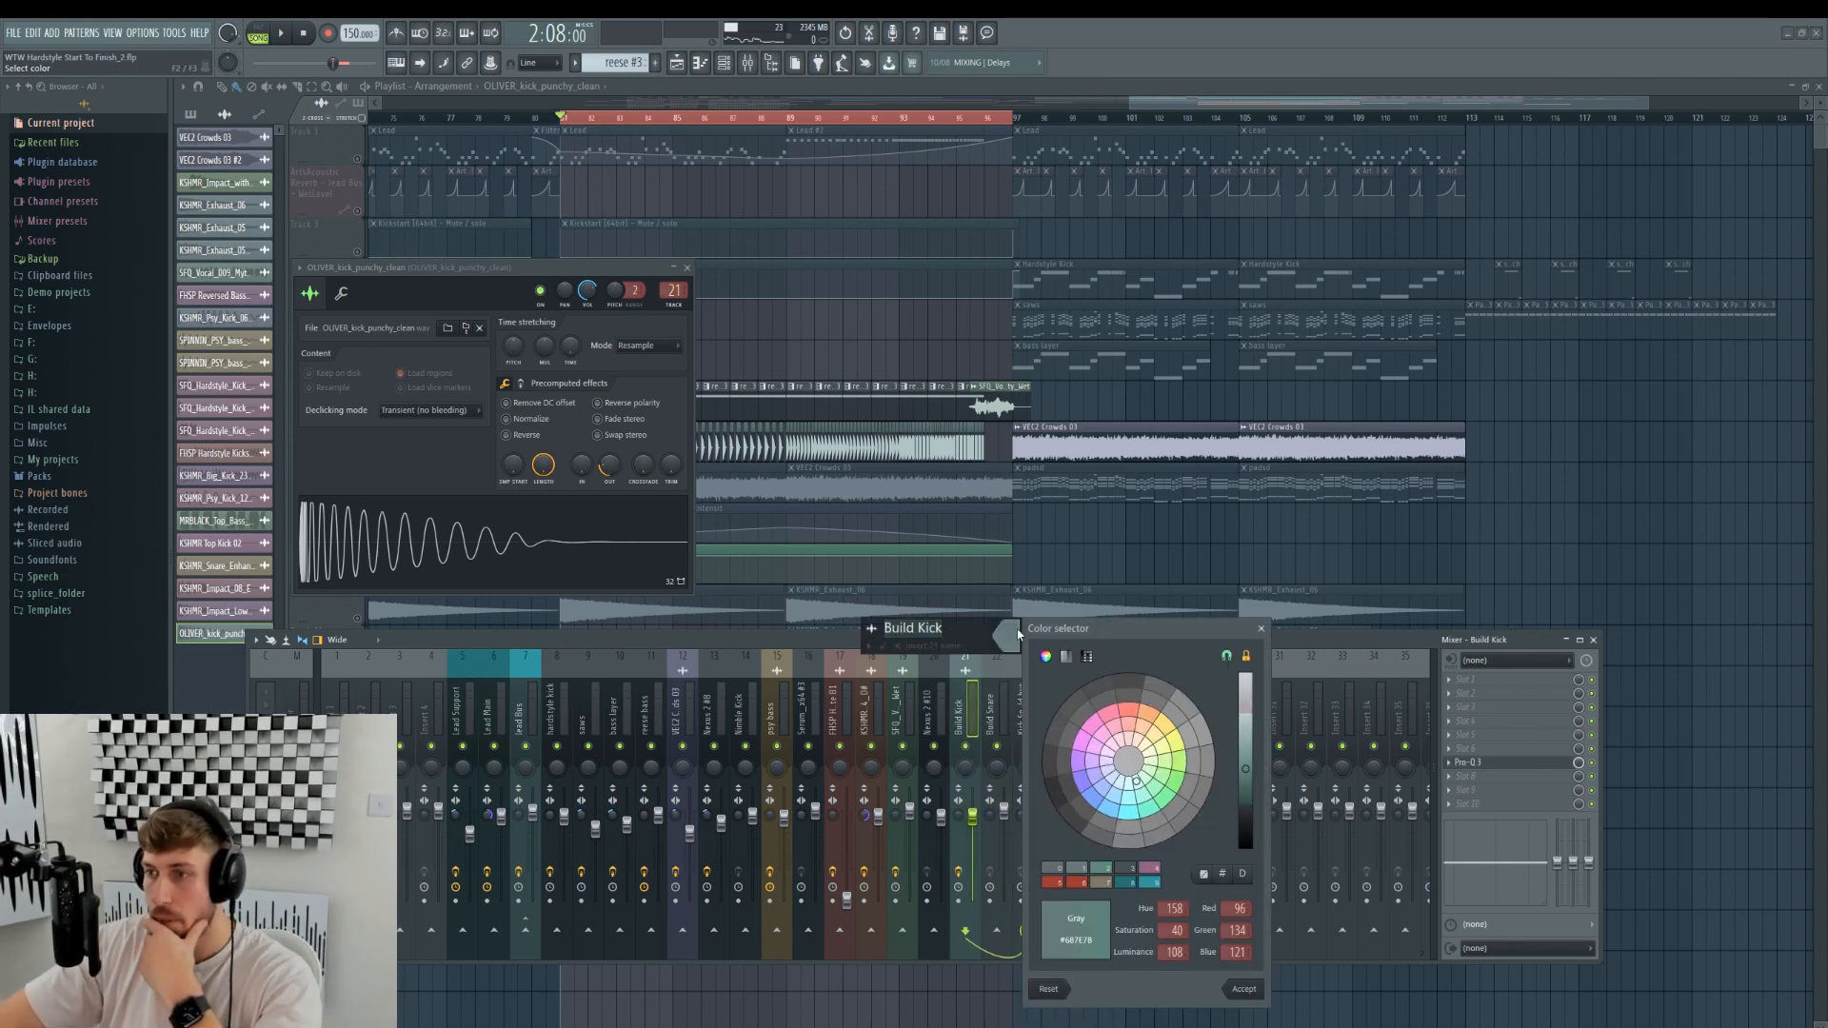
click(1114, 749)
click(1245, 990)
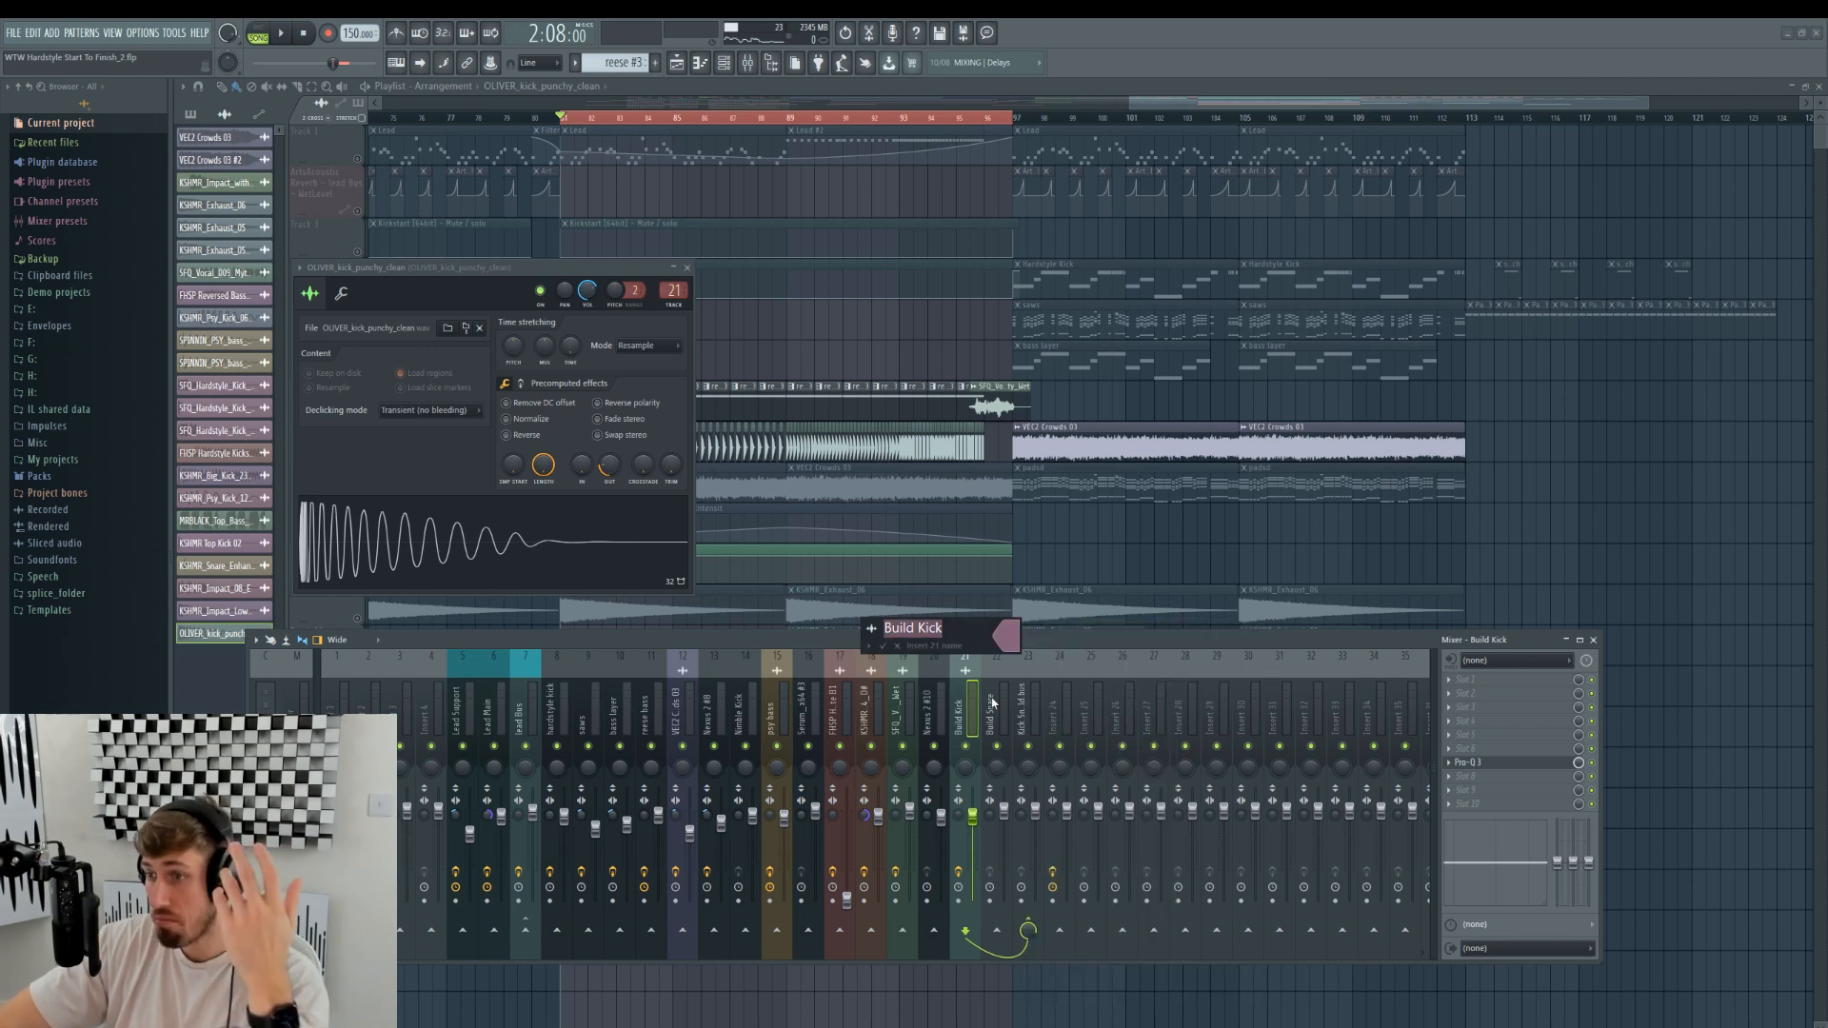
- Give the Build Snare mixer track the same pink-purple from the previously used colours
click(995, 714)
right_click(995, 714)
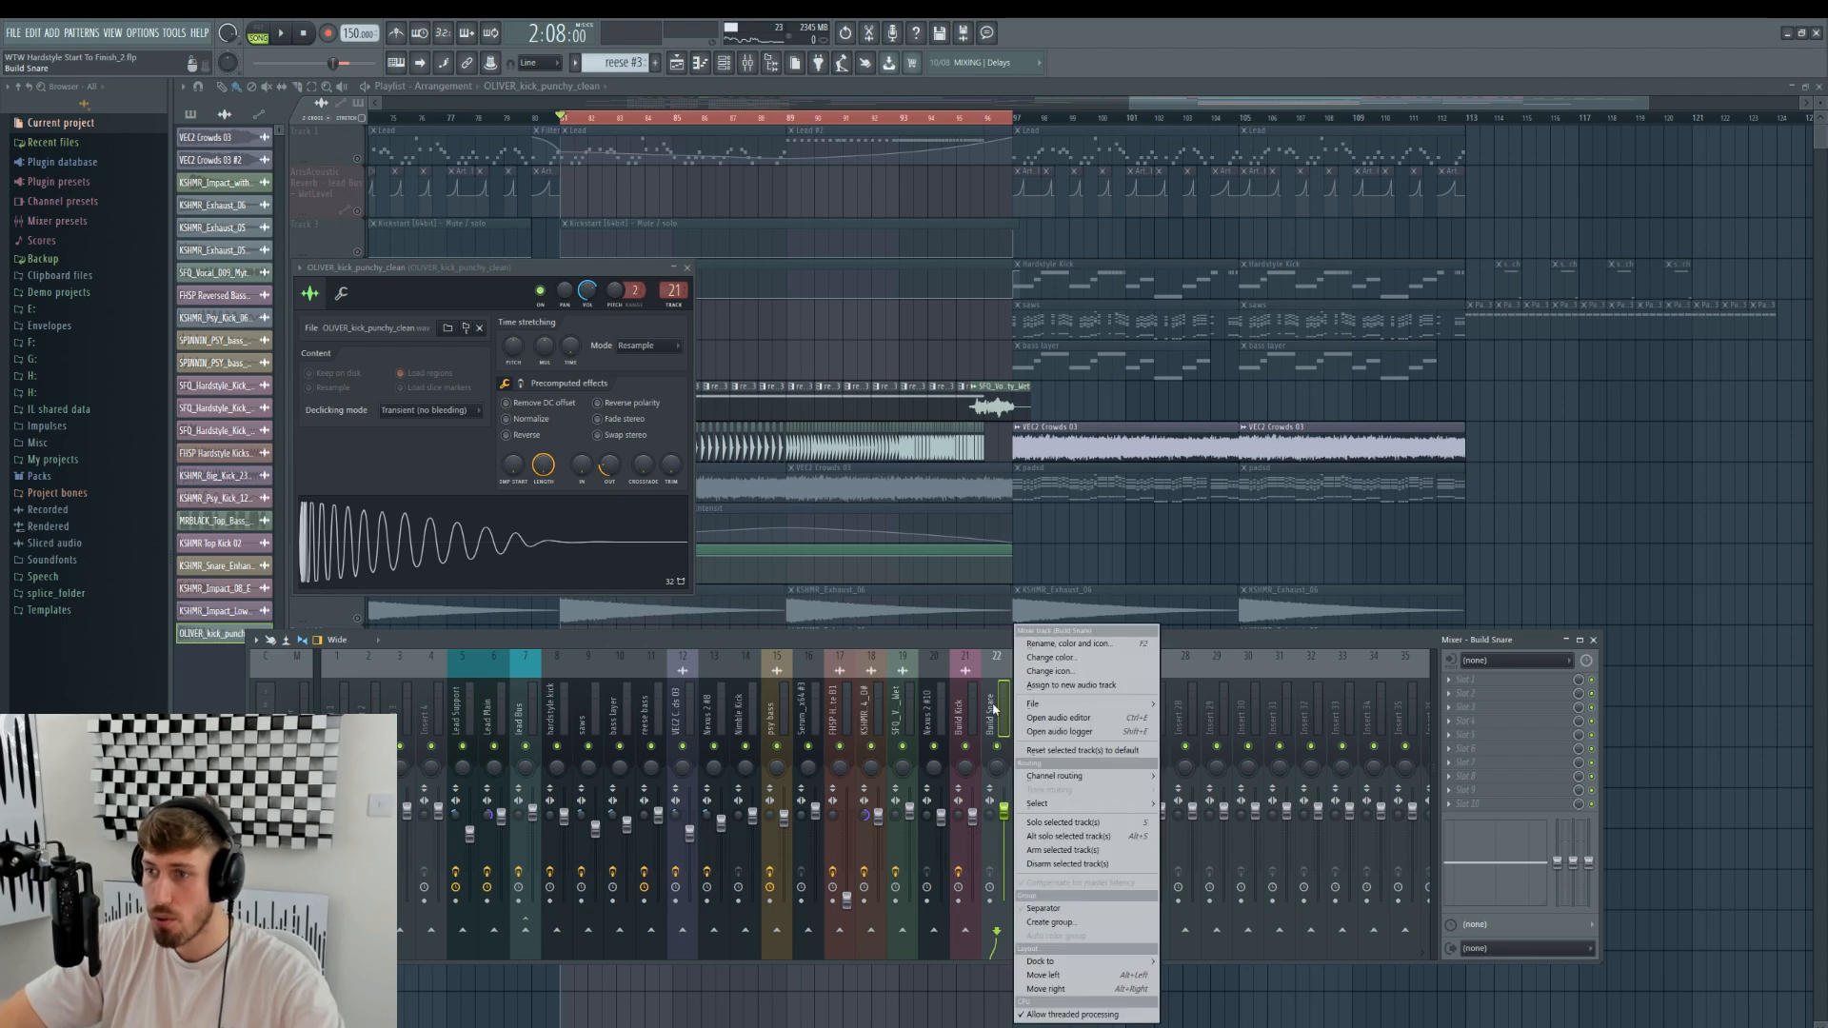
click(1082, 647)
click(1072, 643)
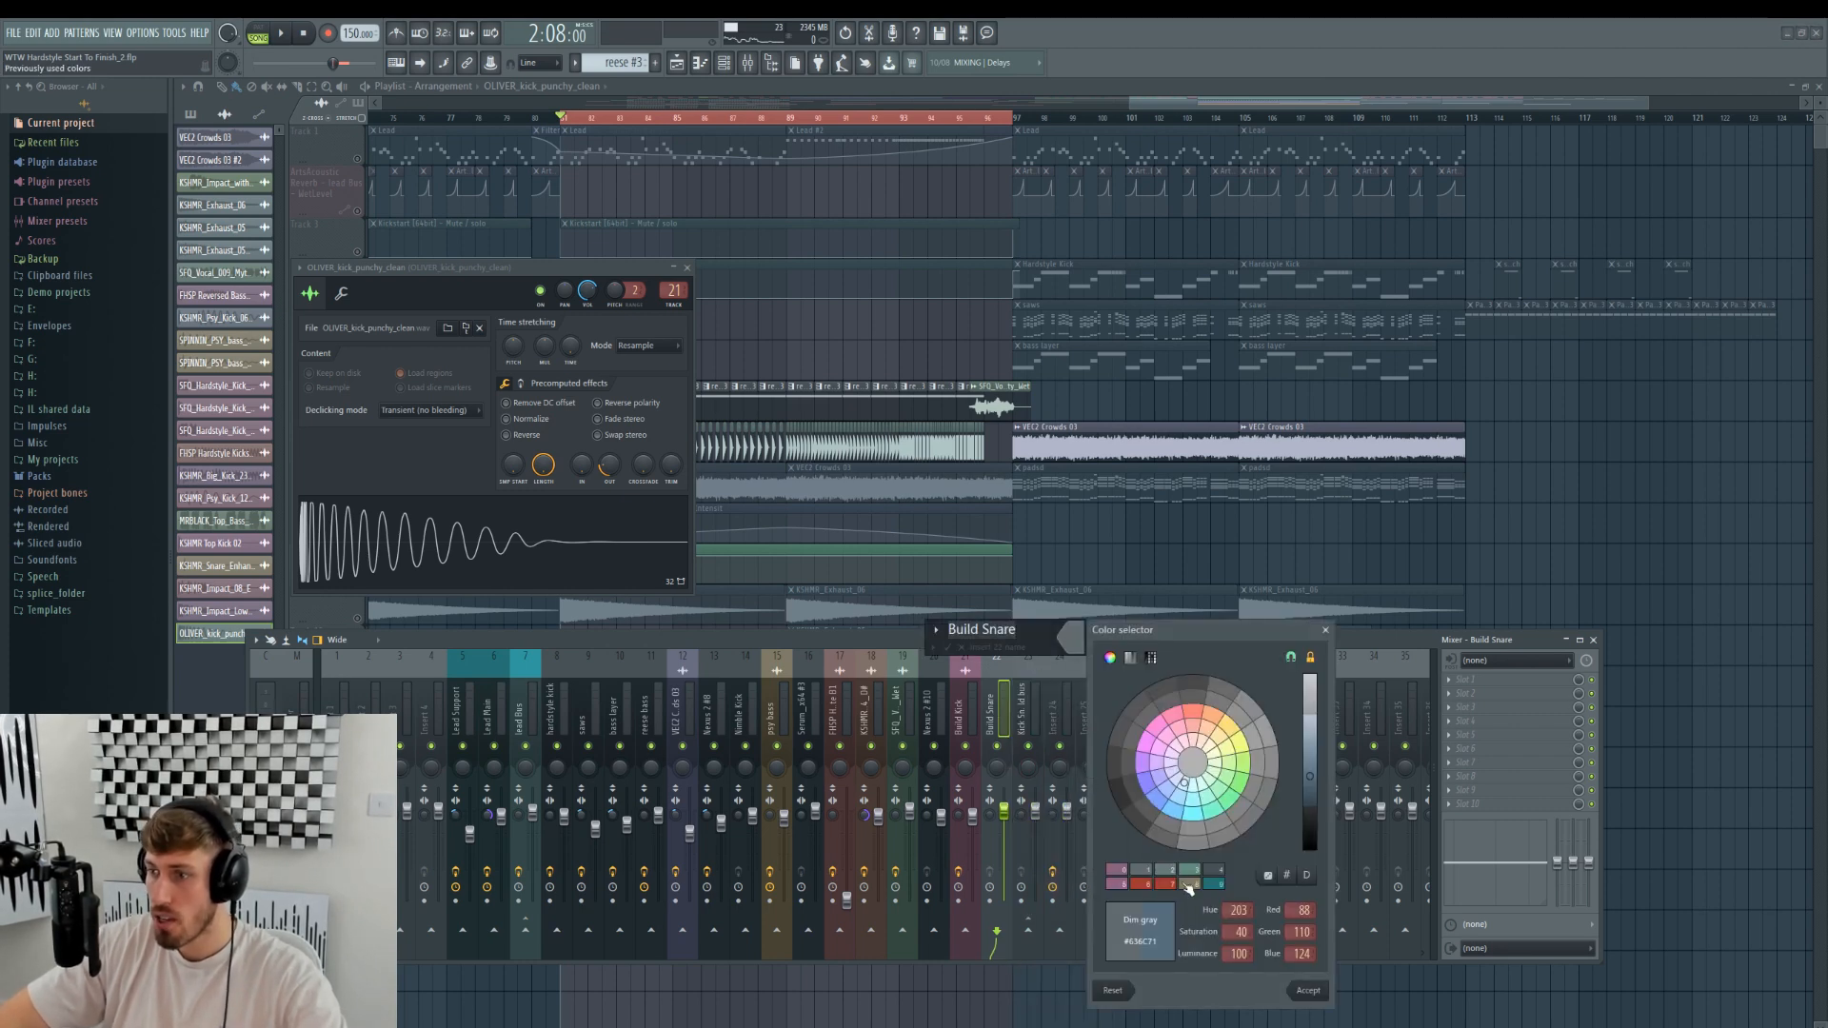
click(1127, 886)
click(1312, 992)
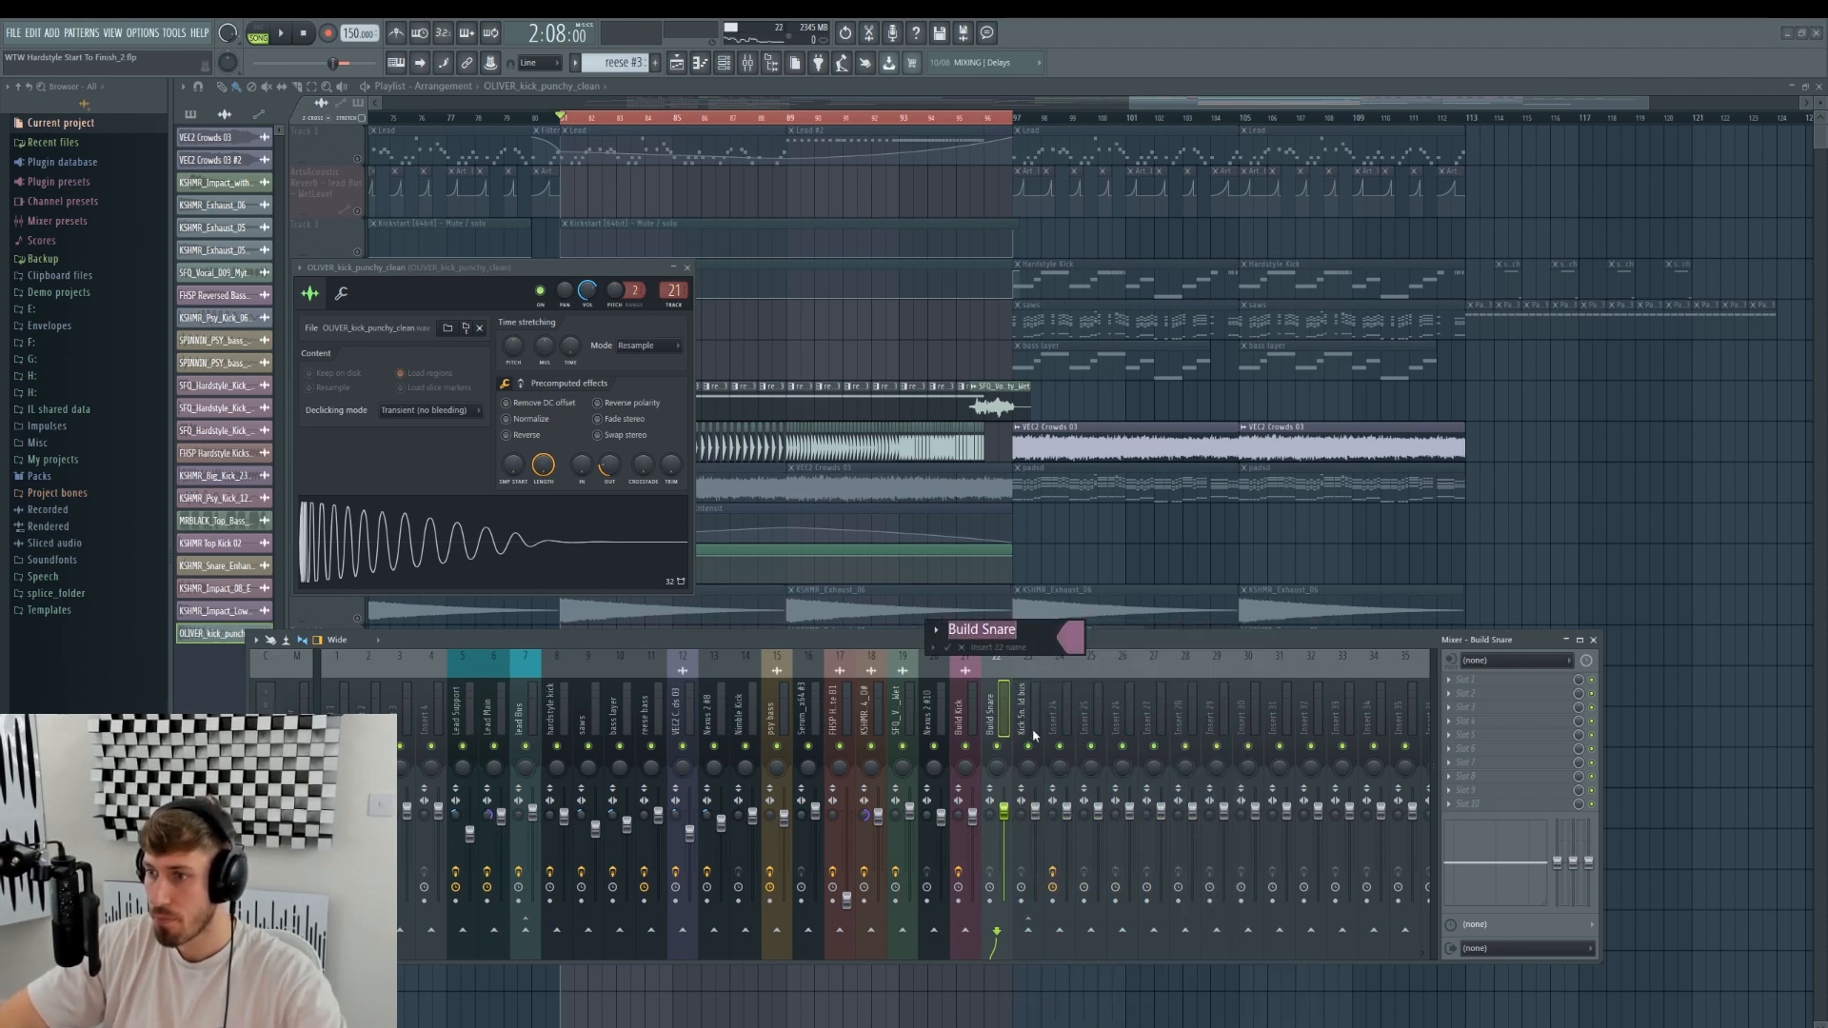
key(Return)
- Colour the Kick Snare Build bus rosy brown (#8E6088) from the previously used colours
right_click(1032, 678)
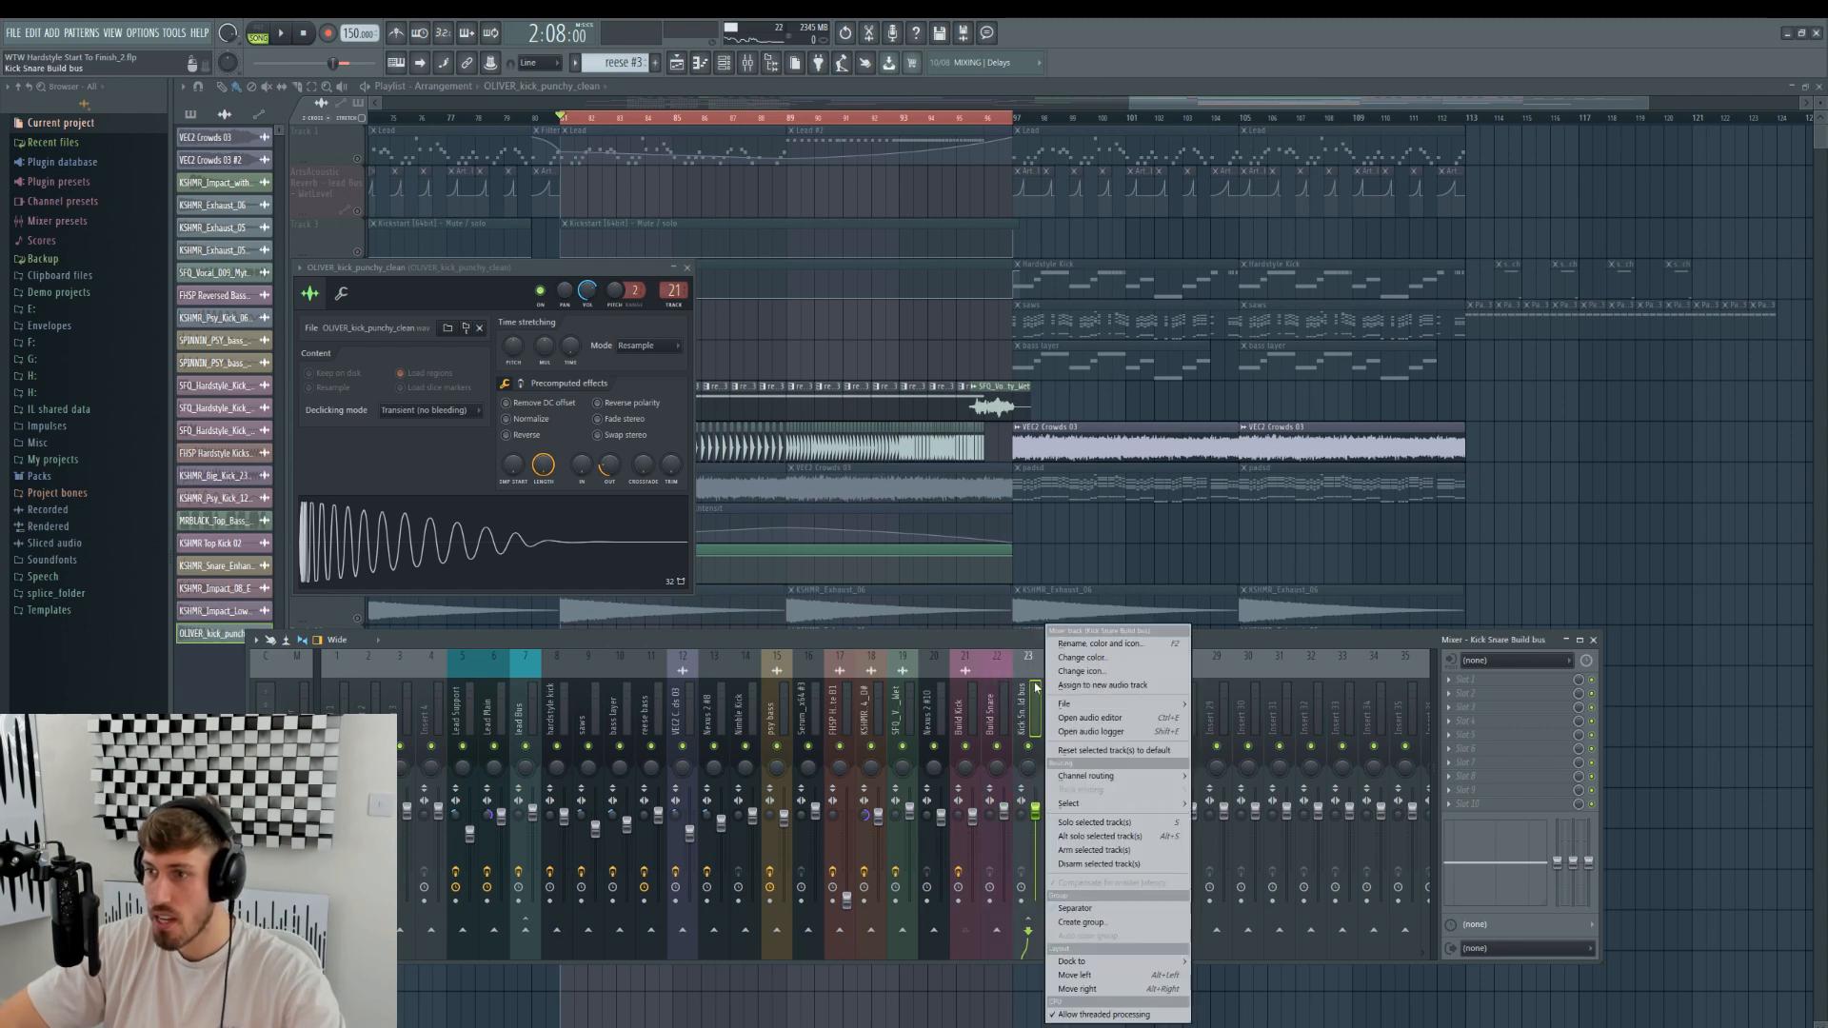
click(1082, 647)
click(1152, 865)
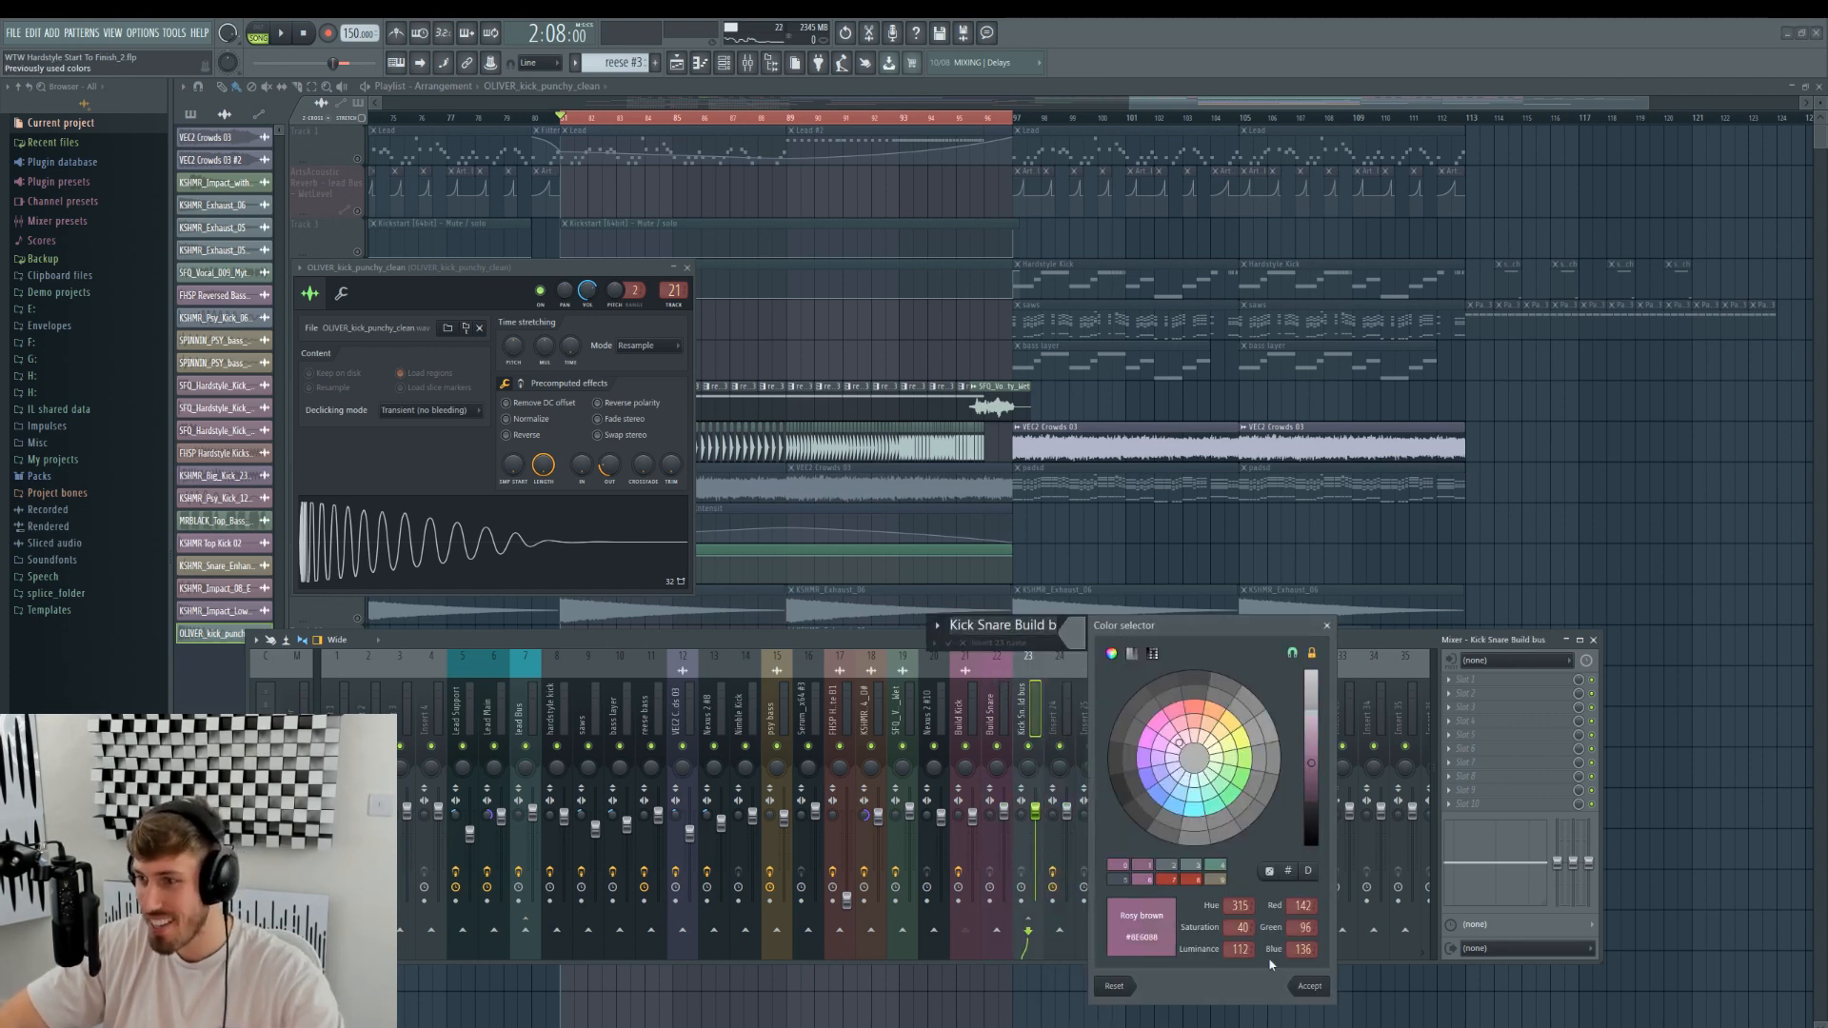
click(1311, 987)
key(Return)
- Recolour the Build Kick mixer track rosy brown (#8E6088) to match the Kick Snare Build bus
right_click(973, 705)
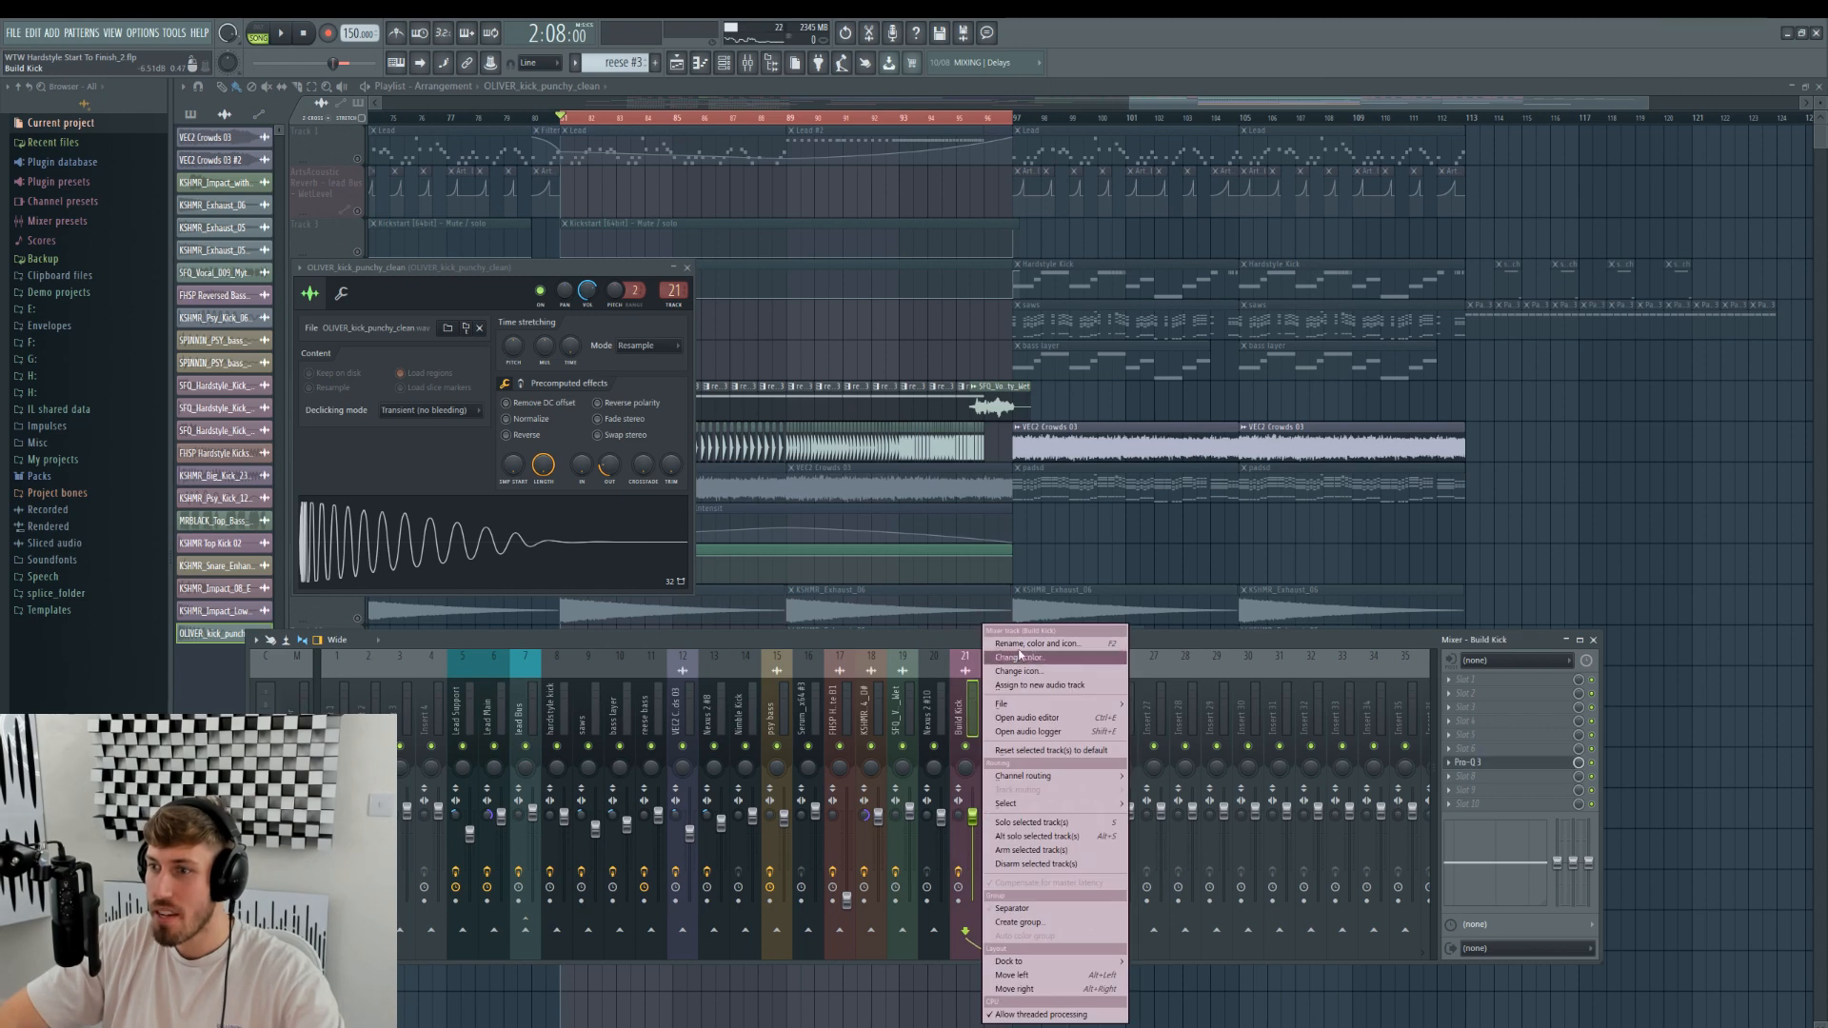
click(1057, 644)
click(1023, 642)
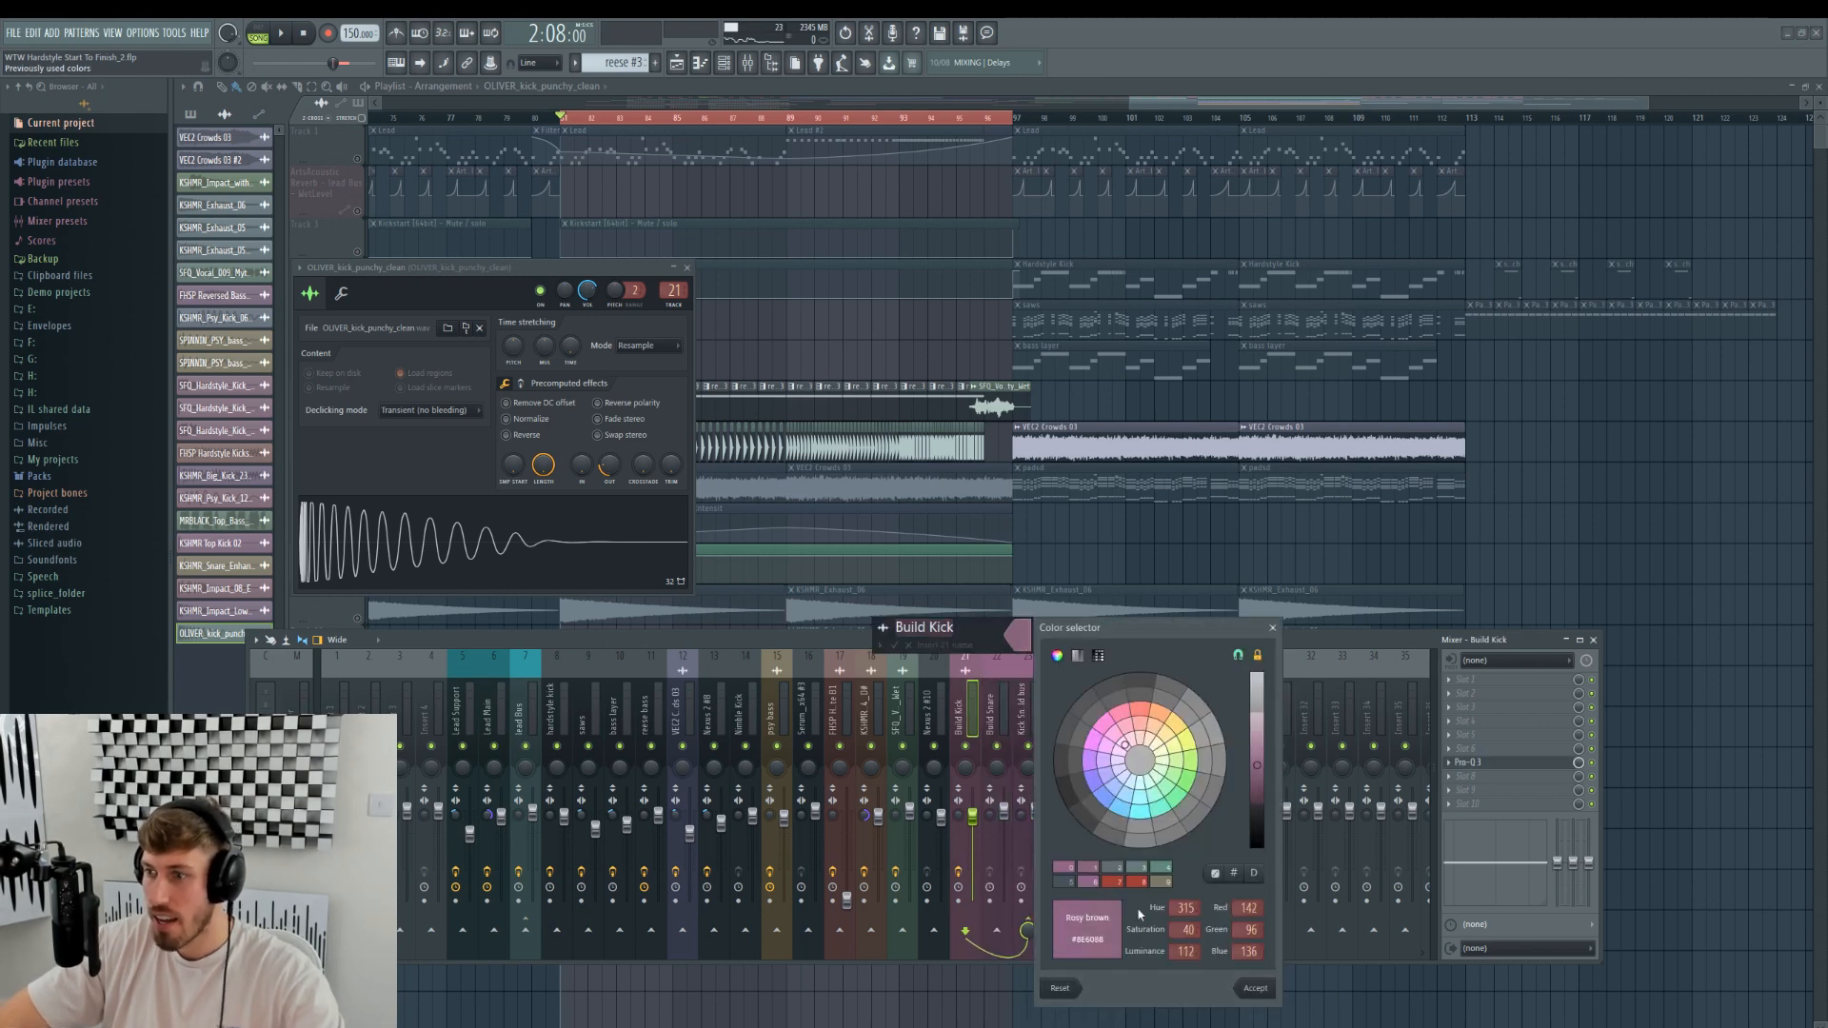
click(1255, 989)
key(Return)
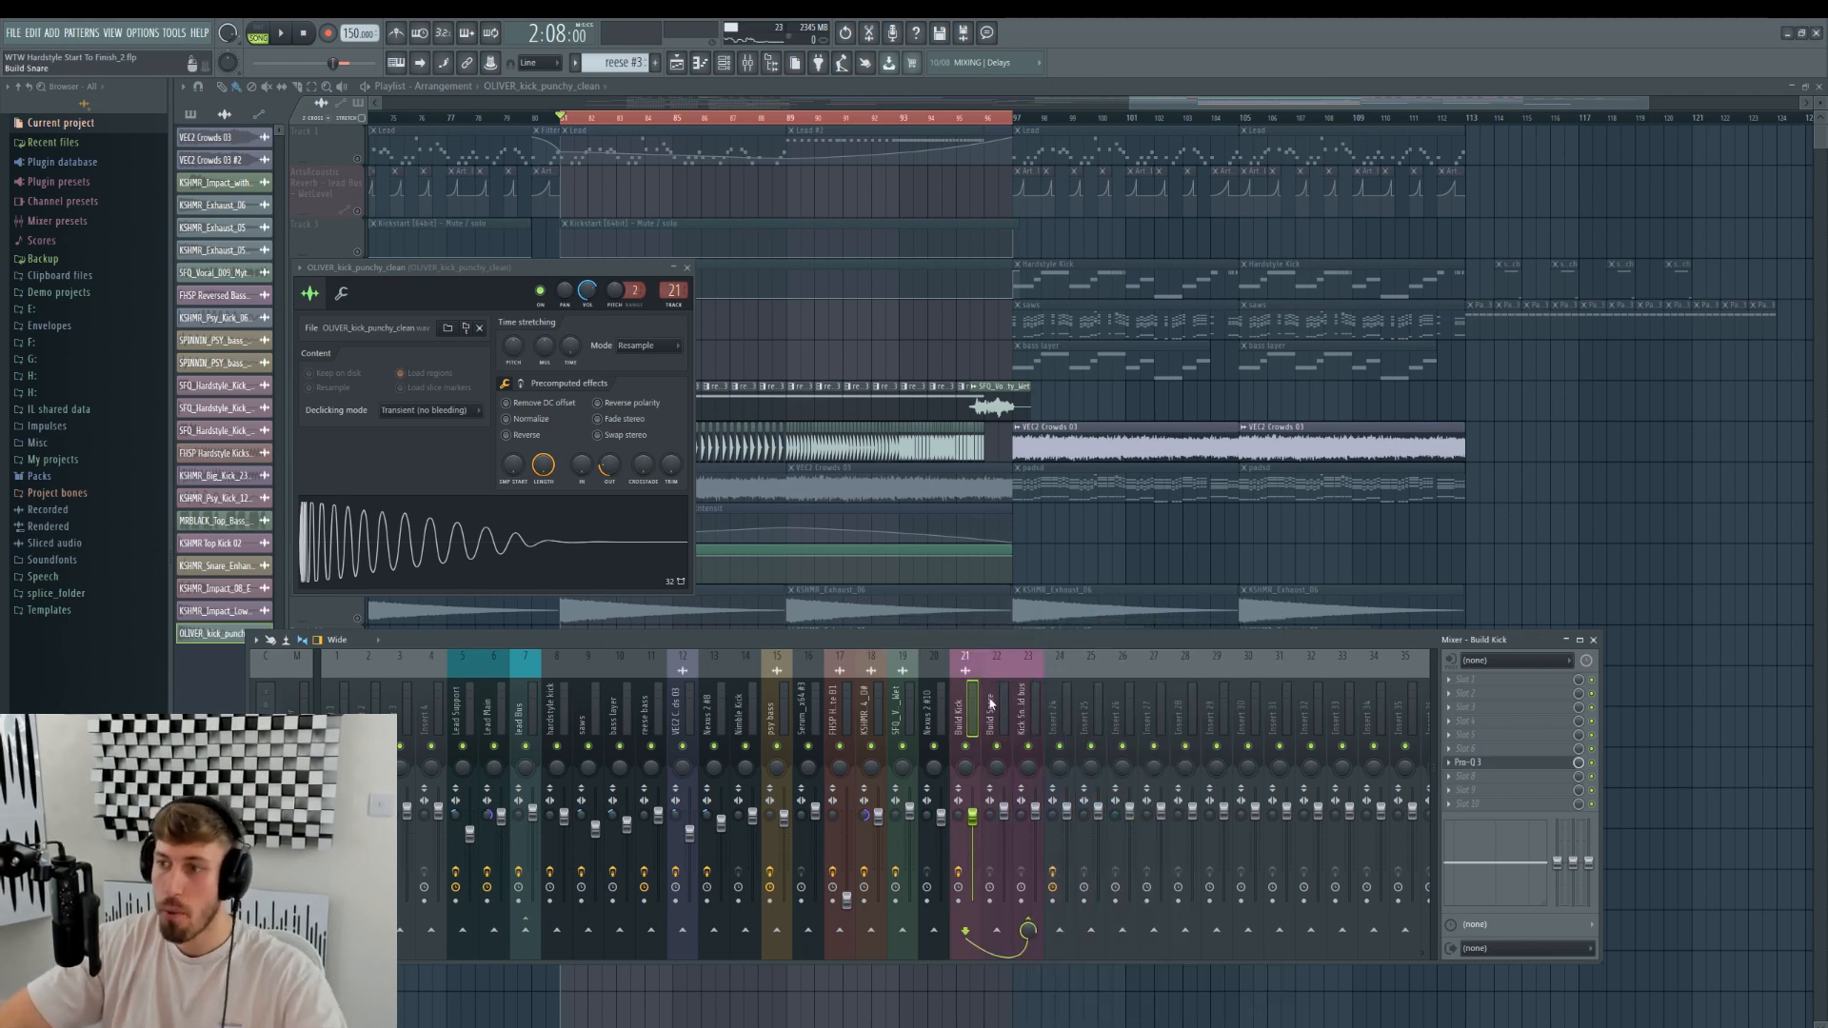
- Route the Build Snare mixer track only to the Kick Snare Build bus
click(988, 713)
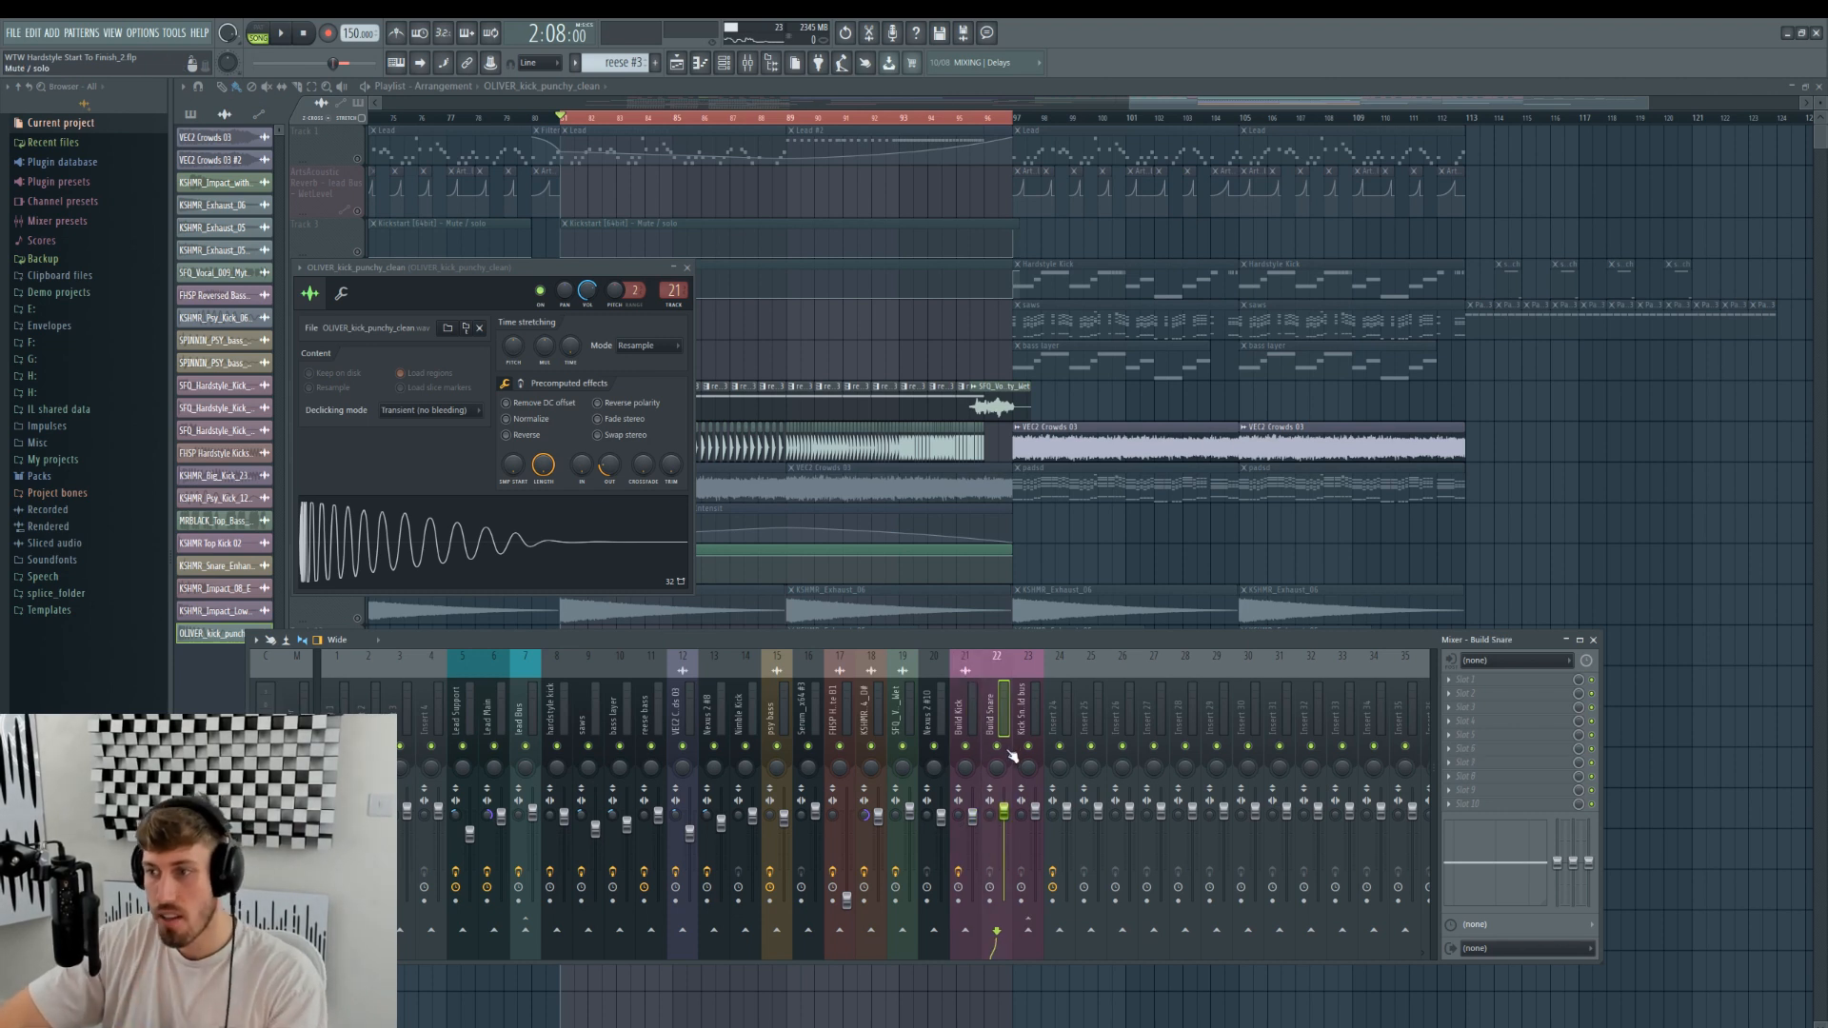
click(1024, 715)
click(974, 730)
click(995, 726)
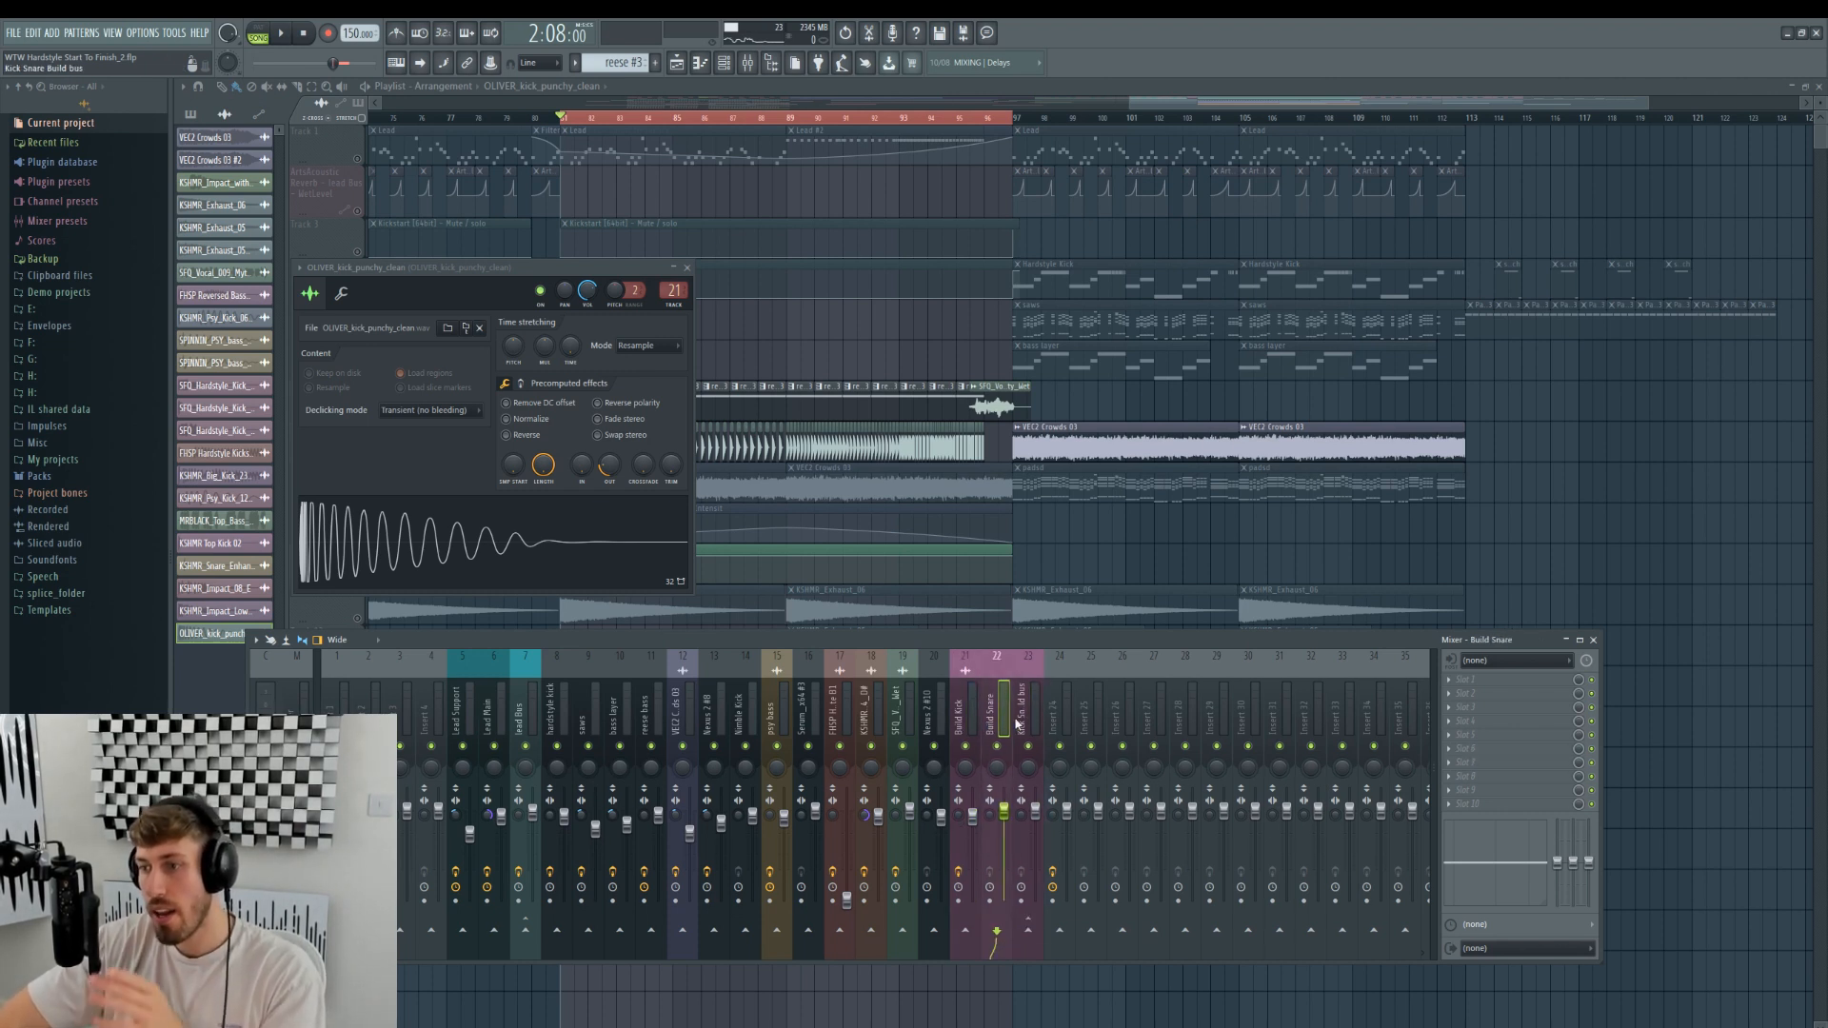
right_click(1028, 935)
click(1065, 956)
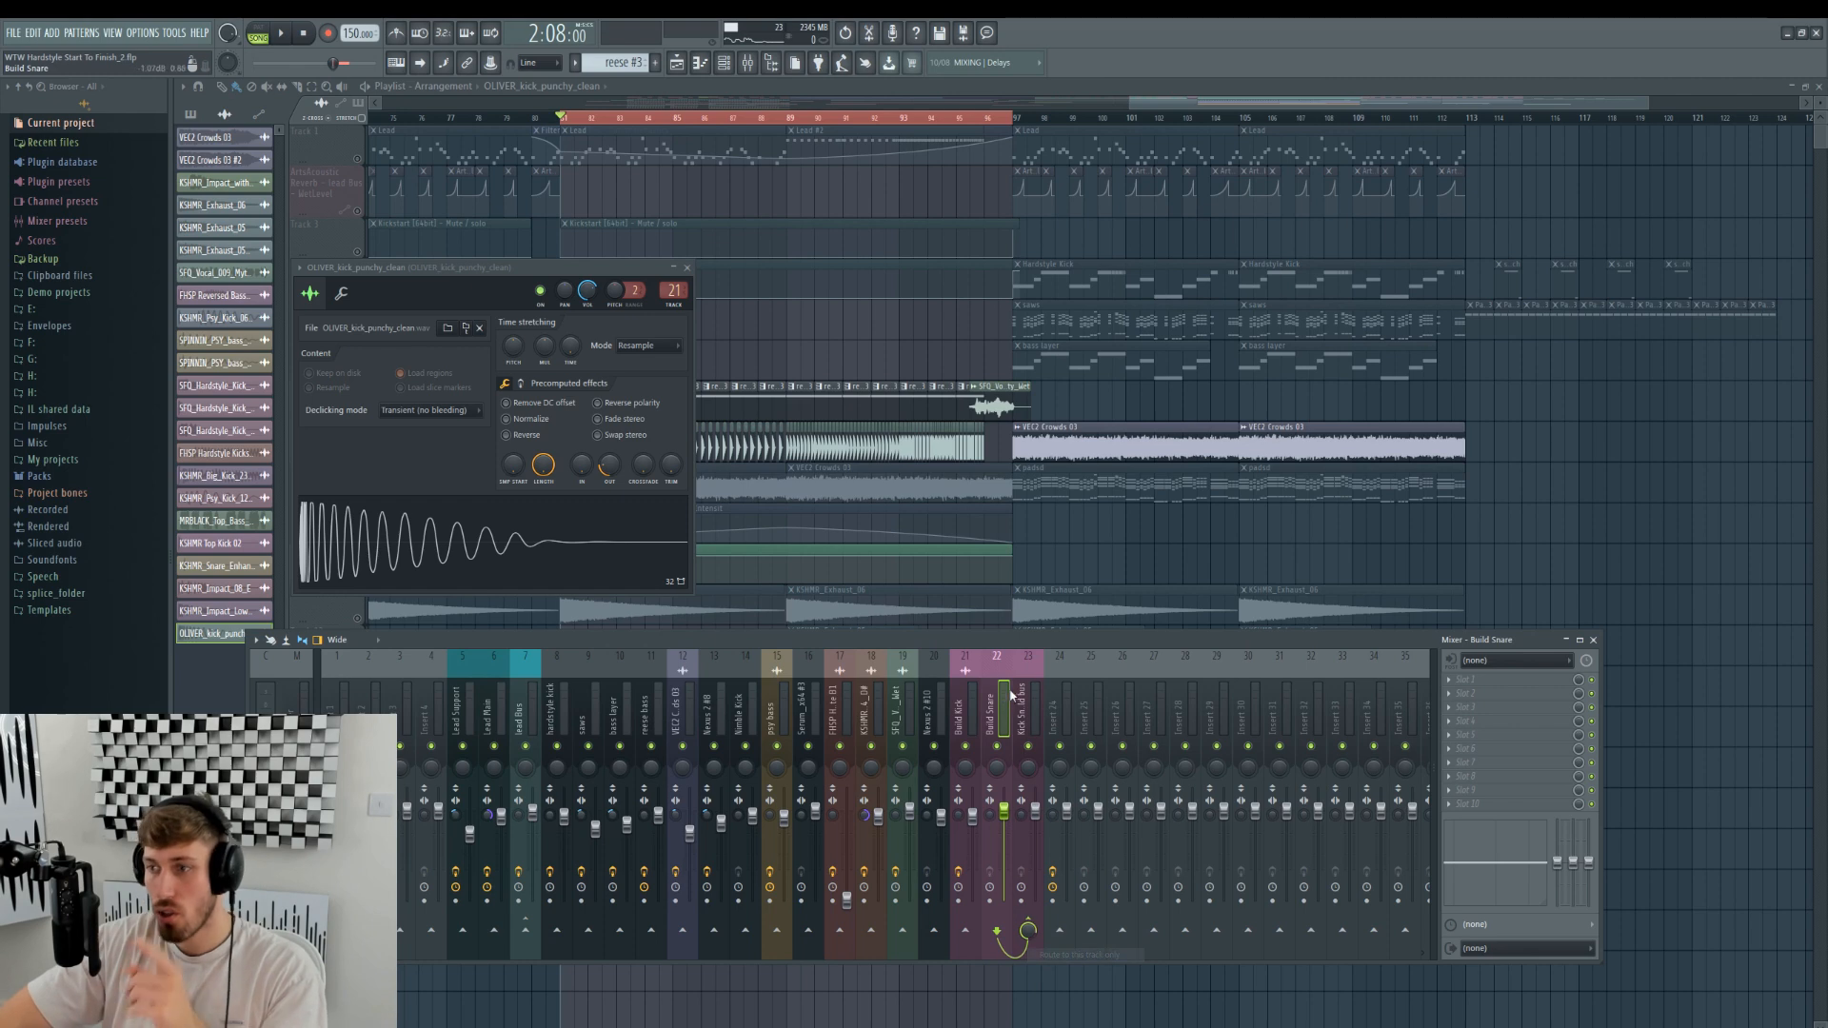
click(1016, 696)
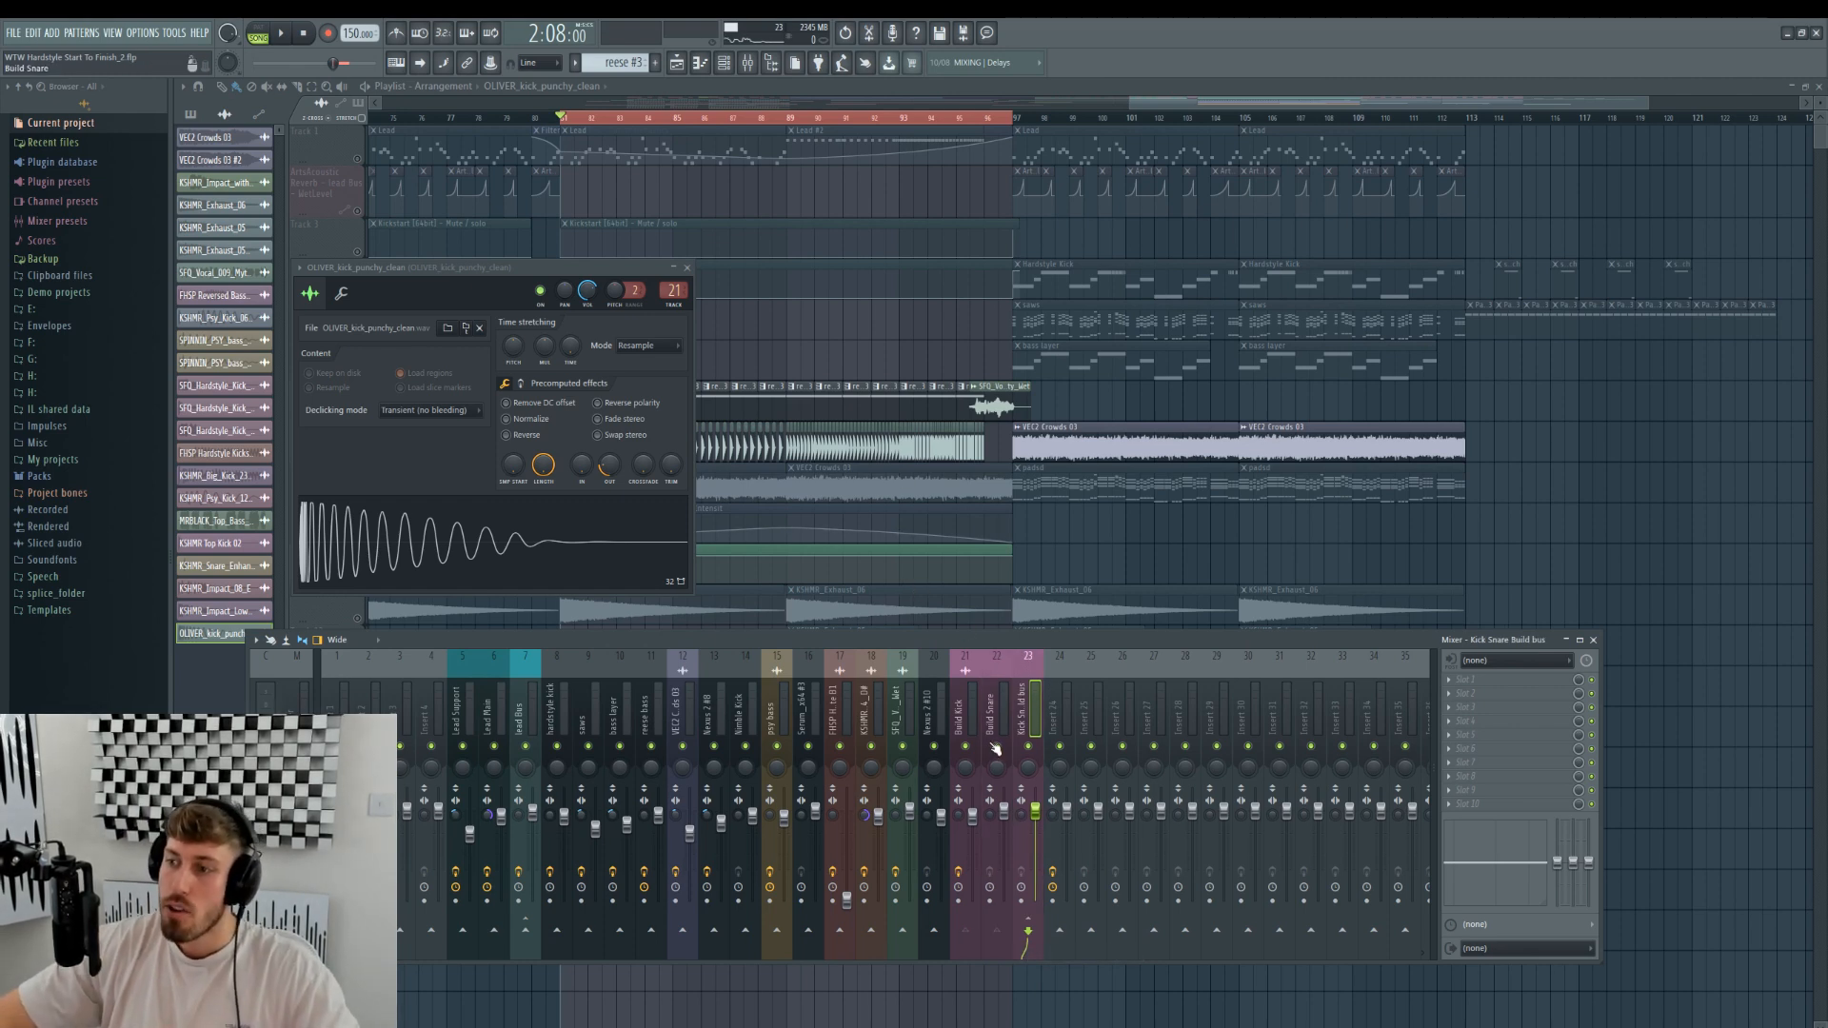
- Create a new empty pattern named "snare"
click(786, 415)
click(586, 65)
click(741, 202)
text(sn)
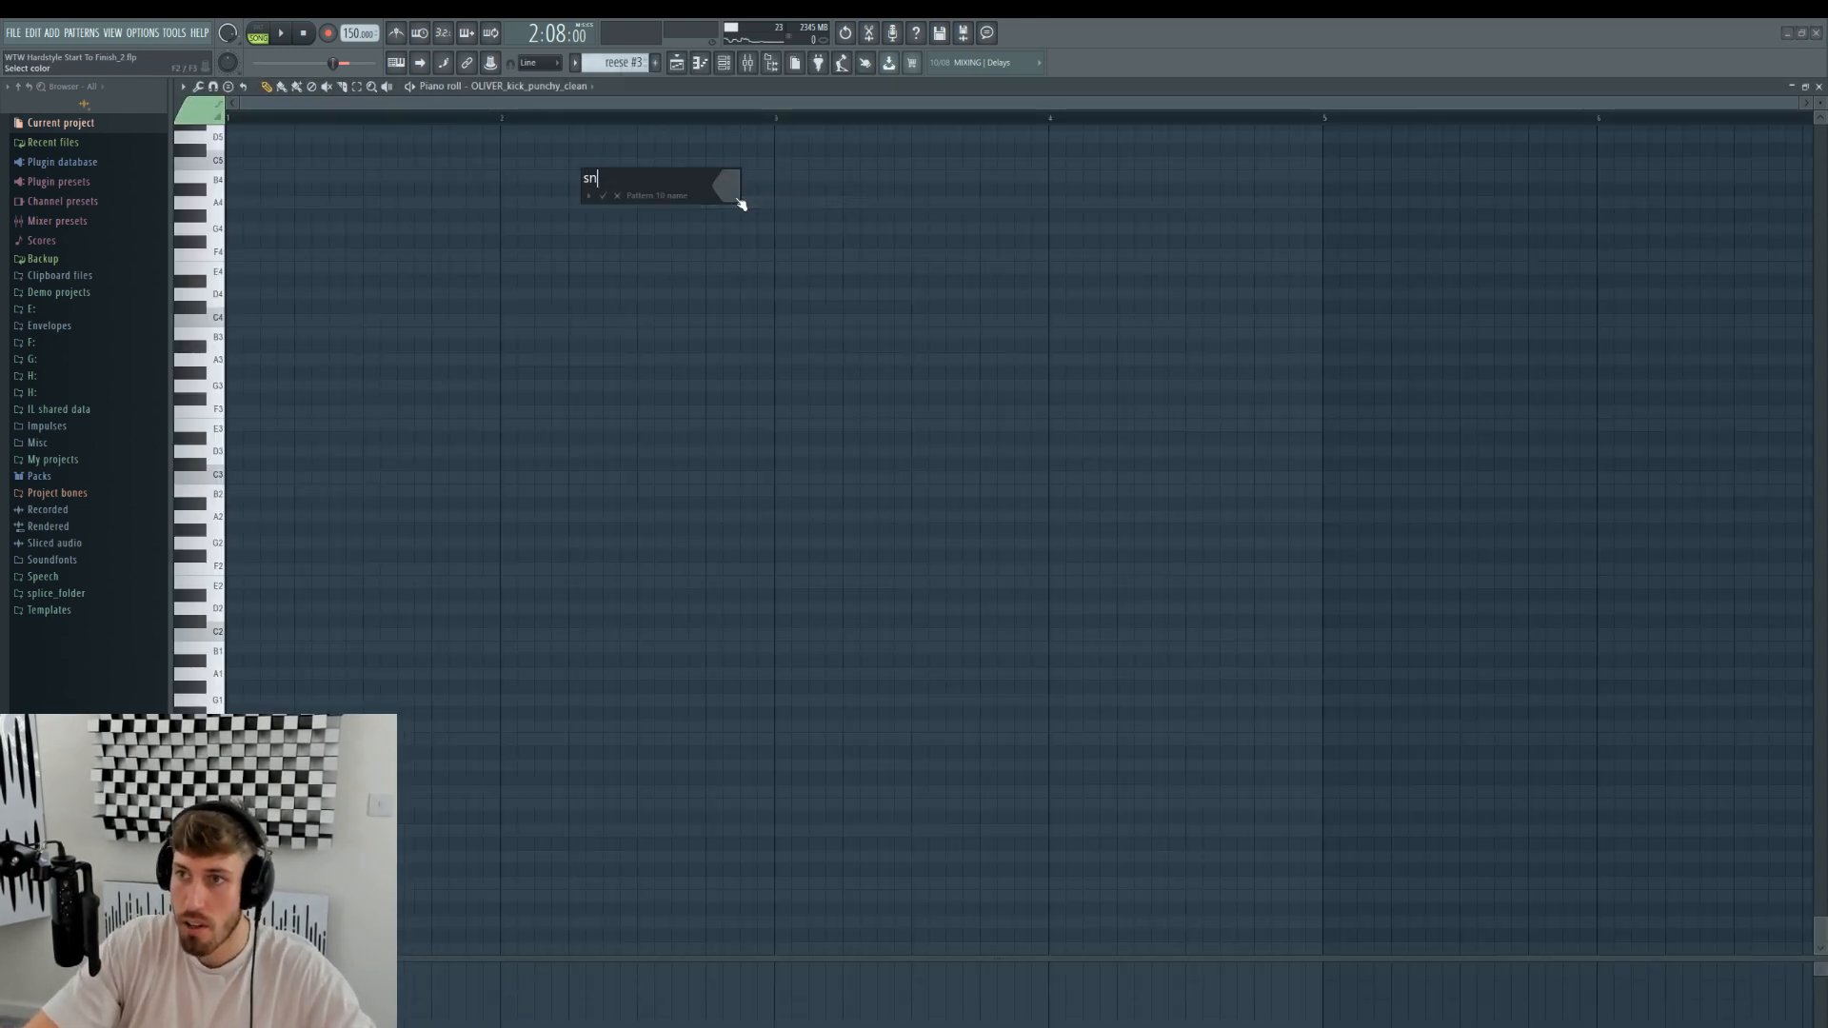
text(are)
key(Return)
- Load the KSHMR_Hard_Snare_10_F# sample from the KSHMR Vol 3 drums folder into a new channel
click(723, 60)
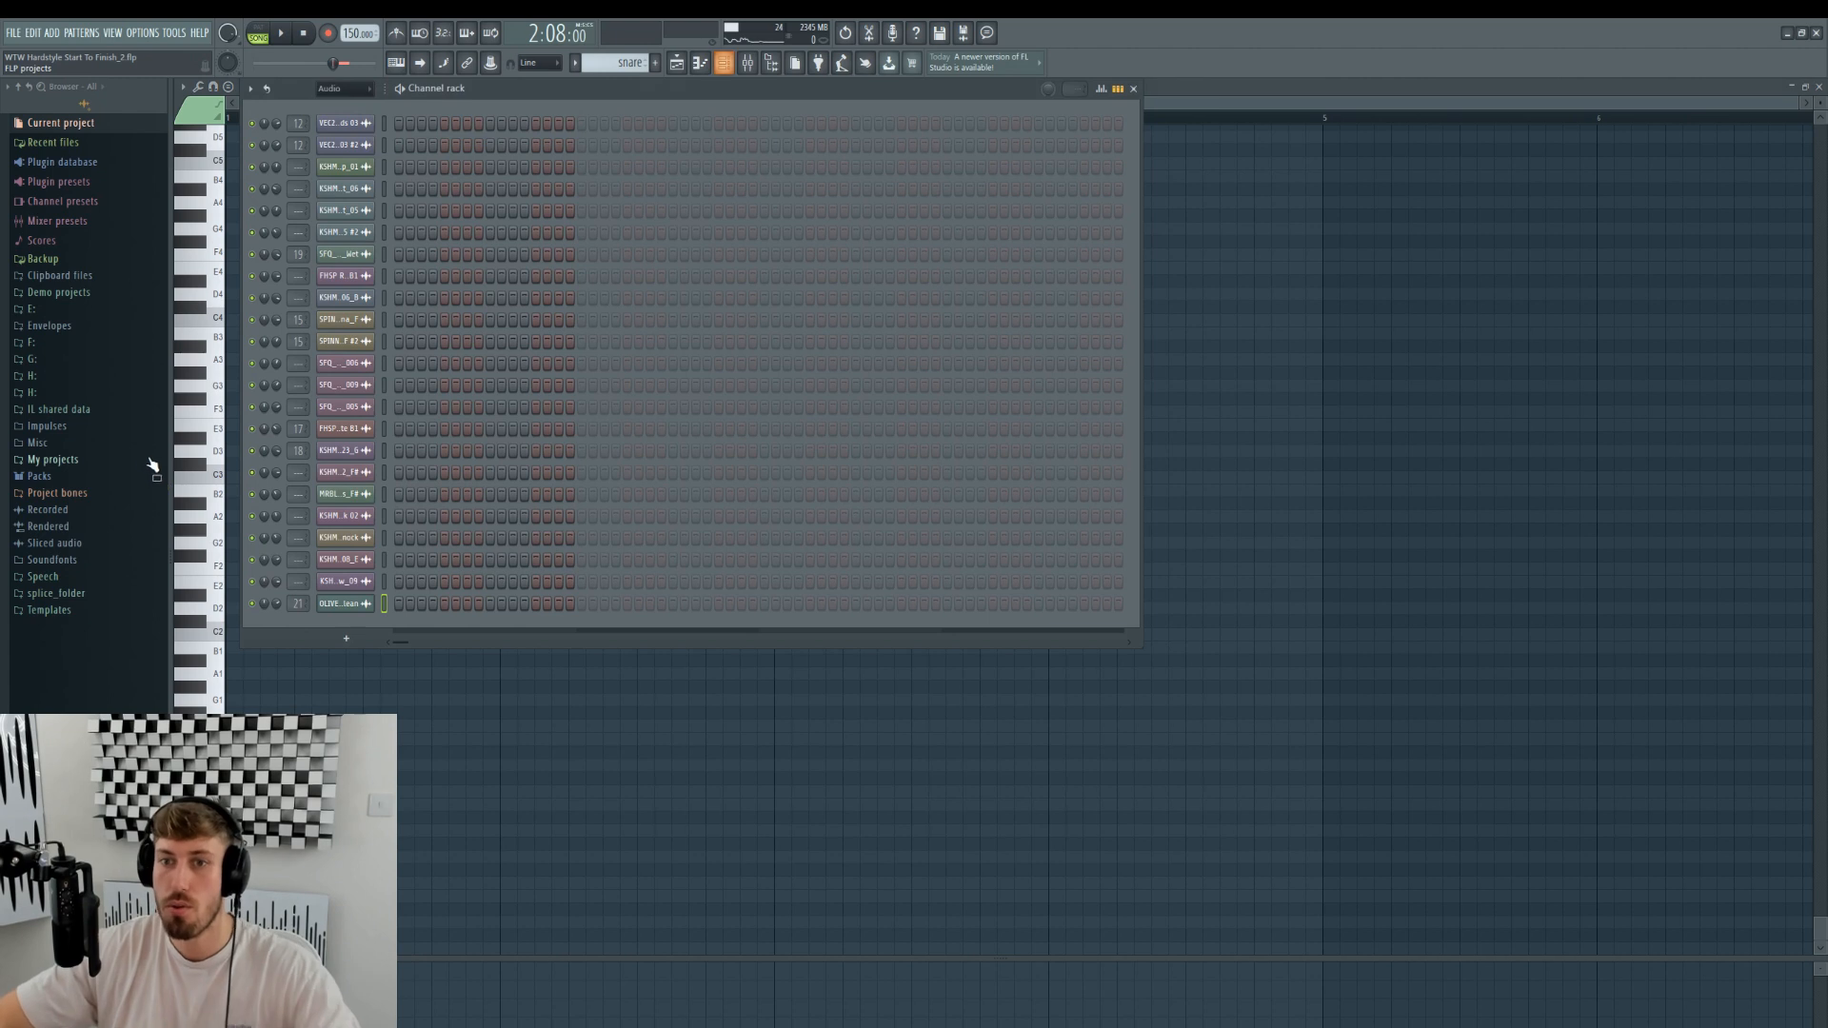
click(38, 391)
drag(14, 169, 14, 389)
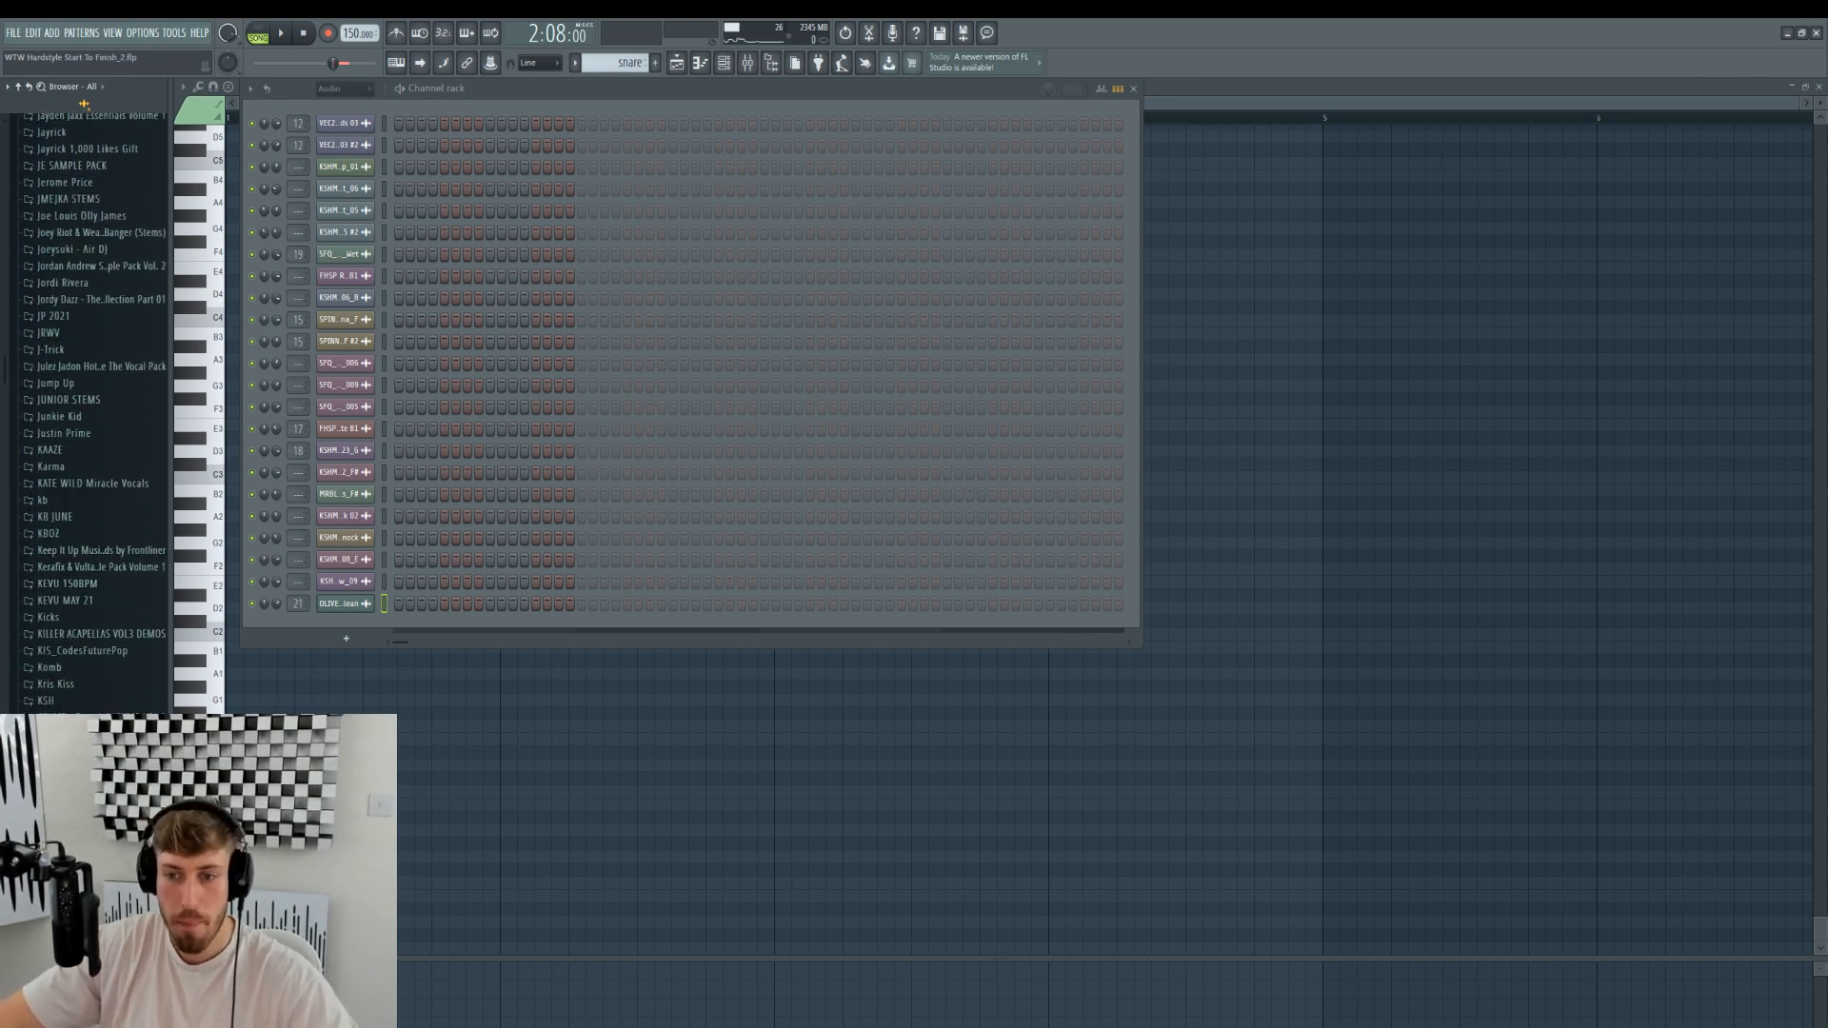
scroll(95, 829, down, 4)
click(105, 838)
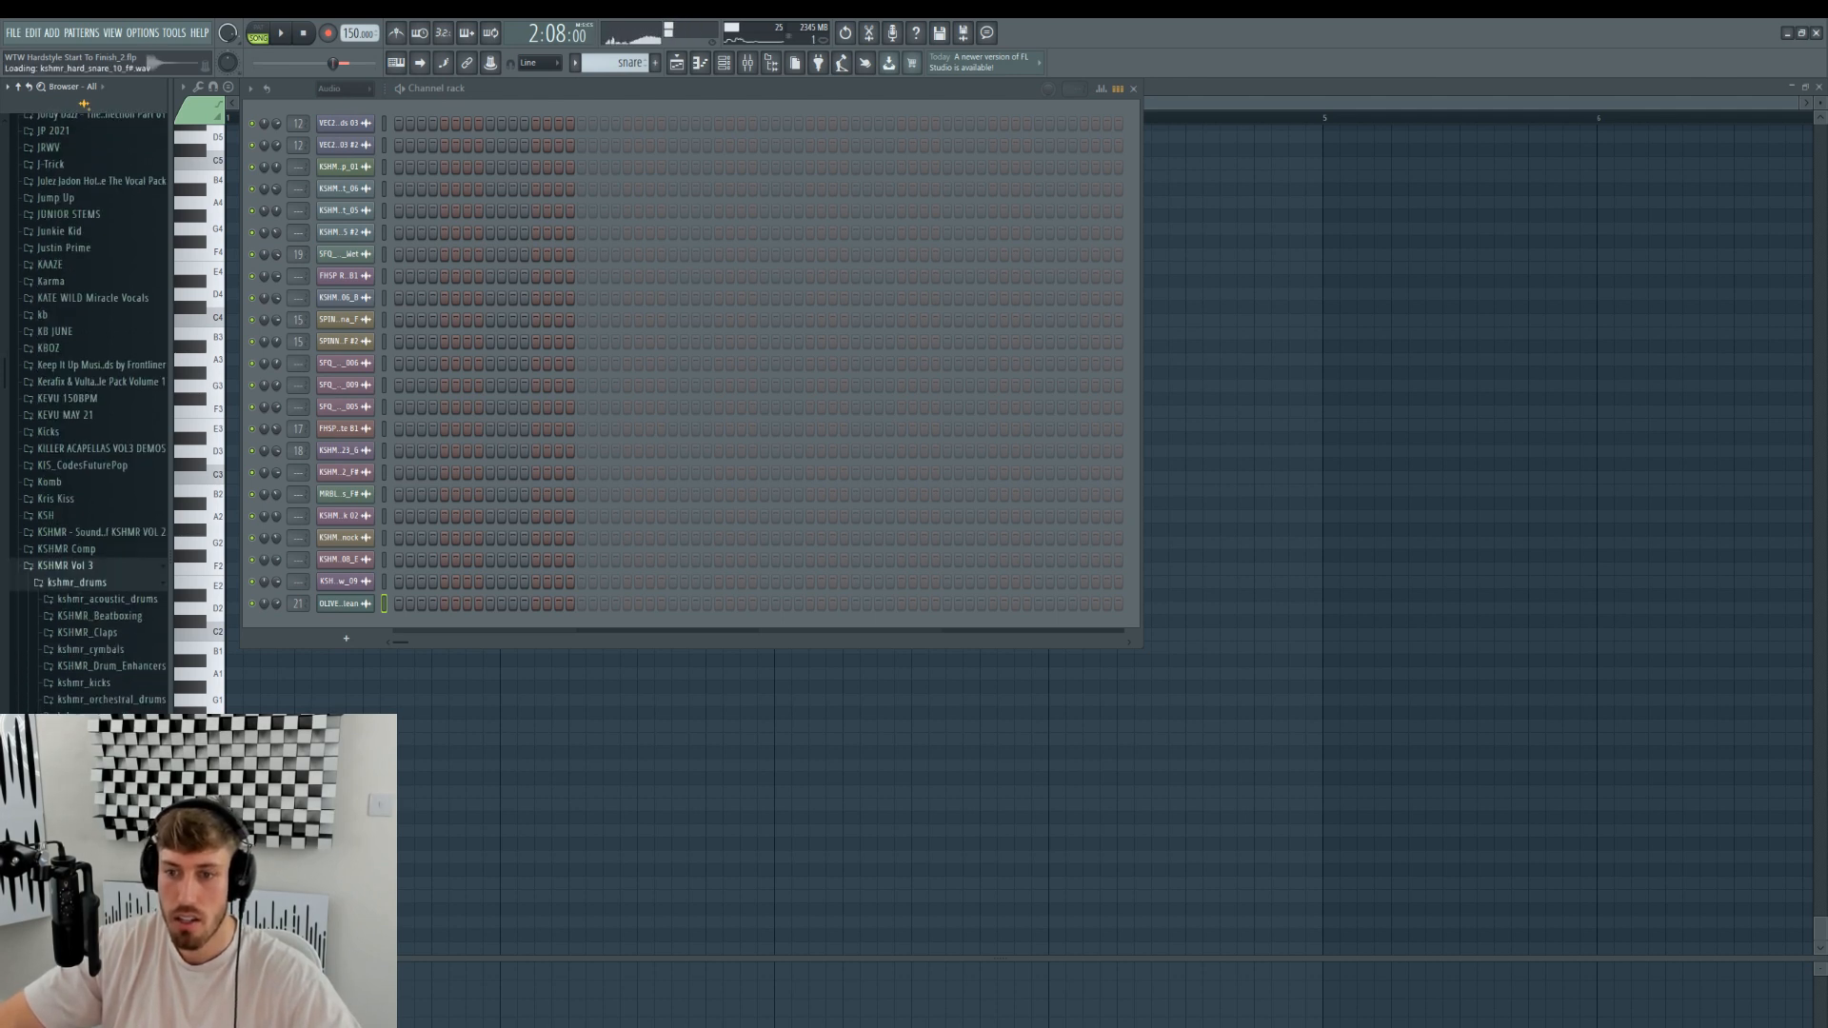
drag(359, 649, 354, 629)
- Start the snare pattern in the piano roll with C5 hits on every beat from bar 1
right_click(352, 619)
click(419, 604)
drag(200, 552, 217, 264)
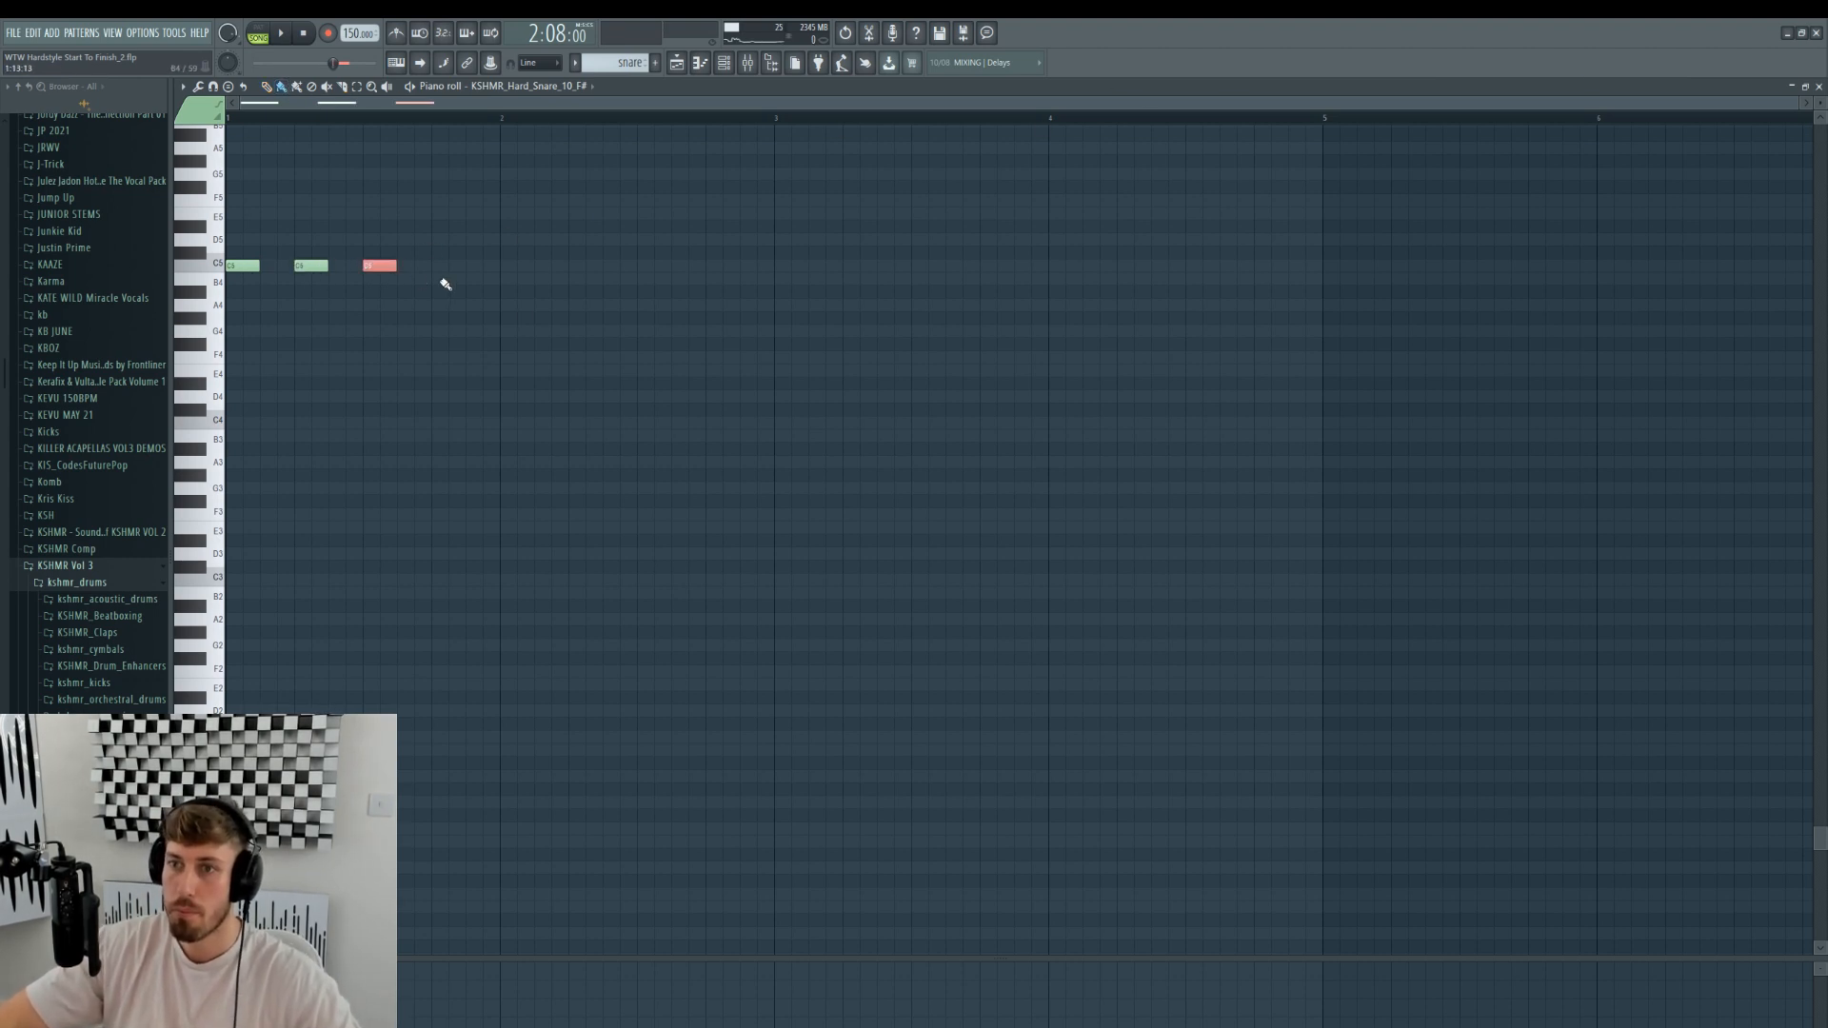
key(space)
- Place the snare pattern in the playlist at bar 81 below the Pro-Q 3 automation and extend its clip to bar 97
key(F5)
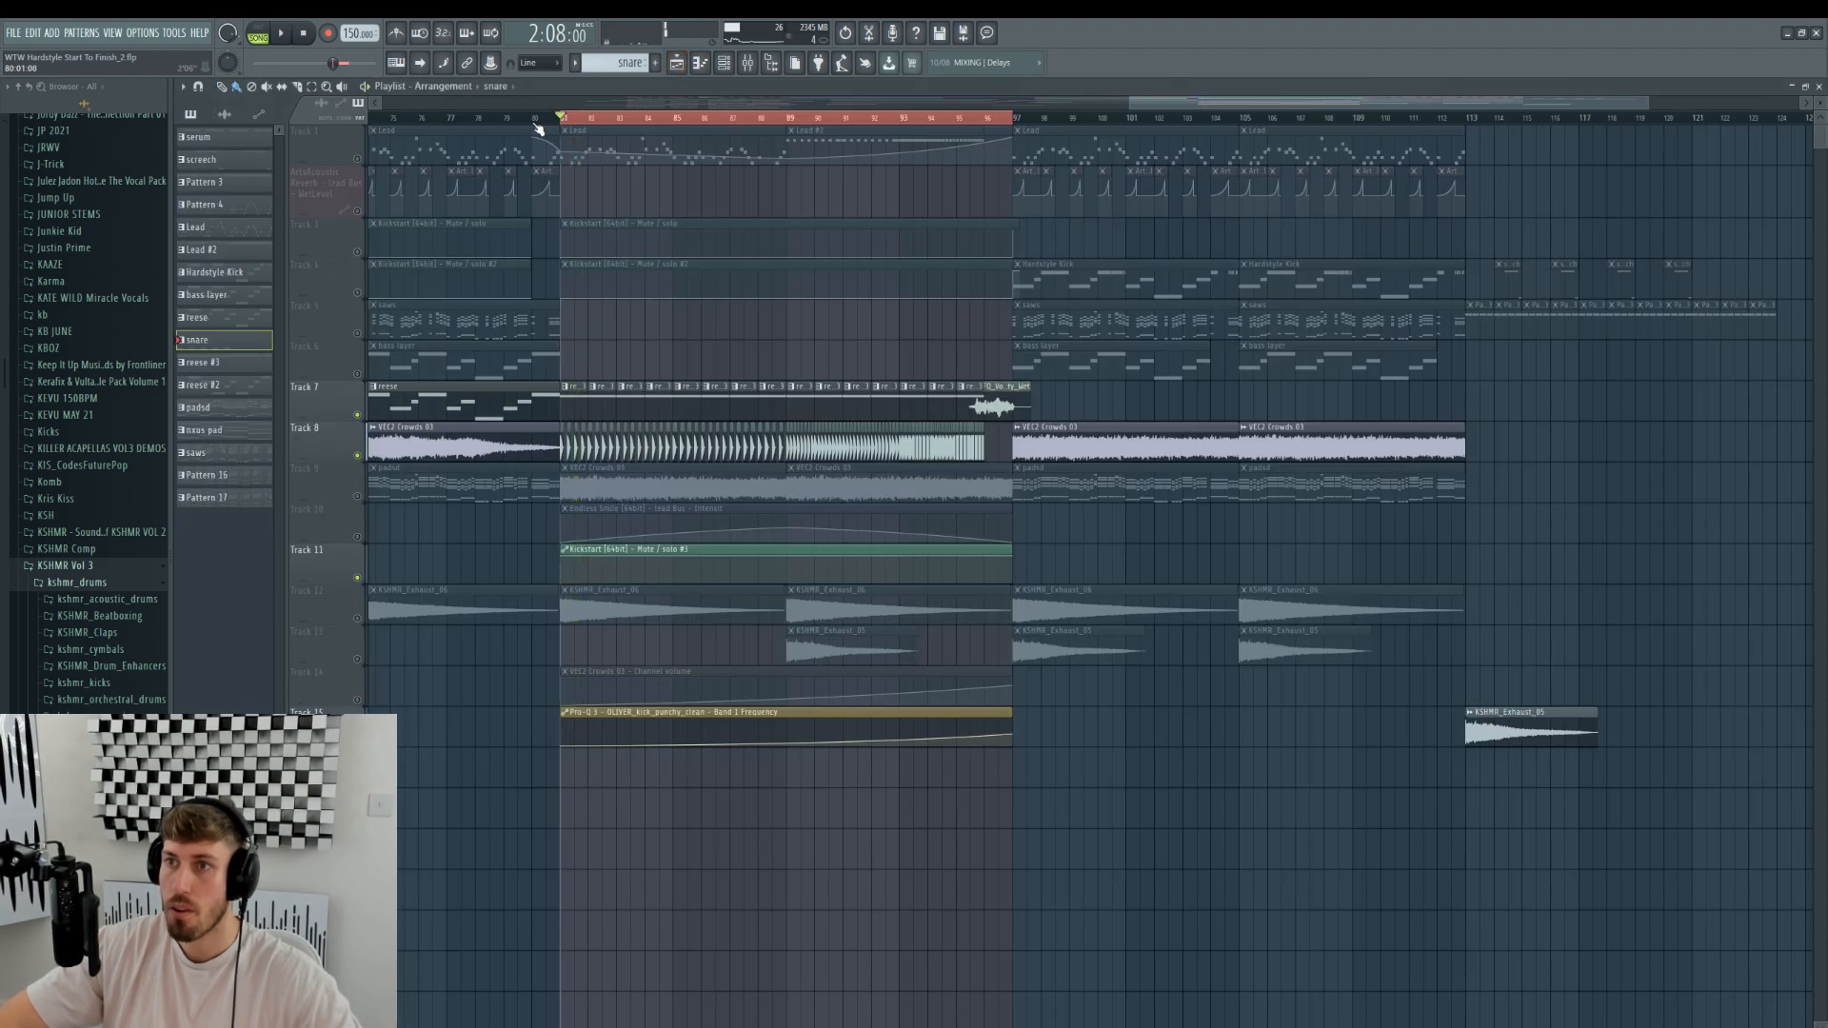
click(564, 760)
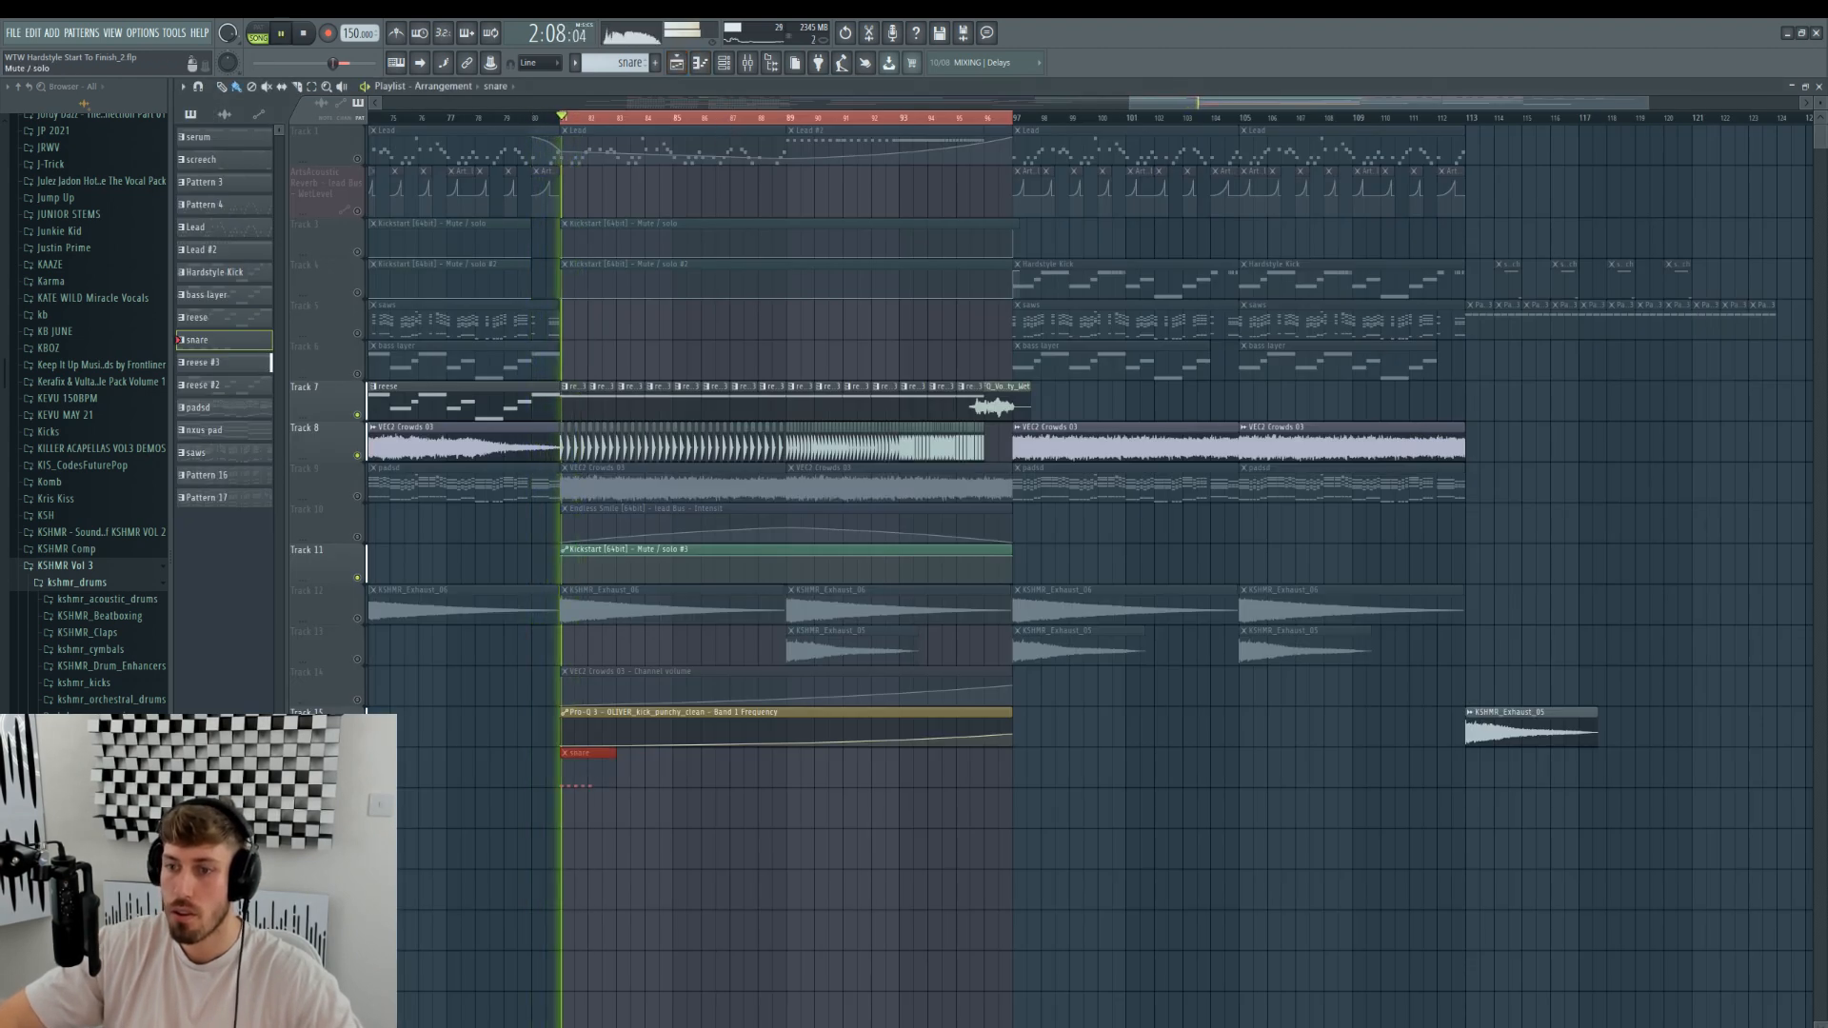
click(628, 786)
key(space)
right_click(646, 785)
right_click(624, 786)
drag(612, 774, 997, 767)
- Continue the C5 snare hits on every beat to the end of bar 4 of the snare pattern
double_click(997, 767)
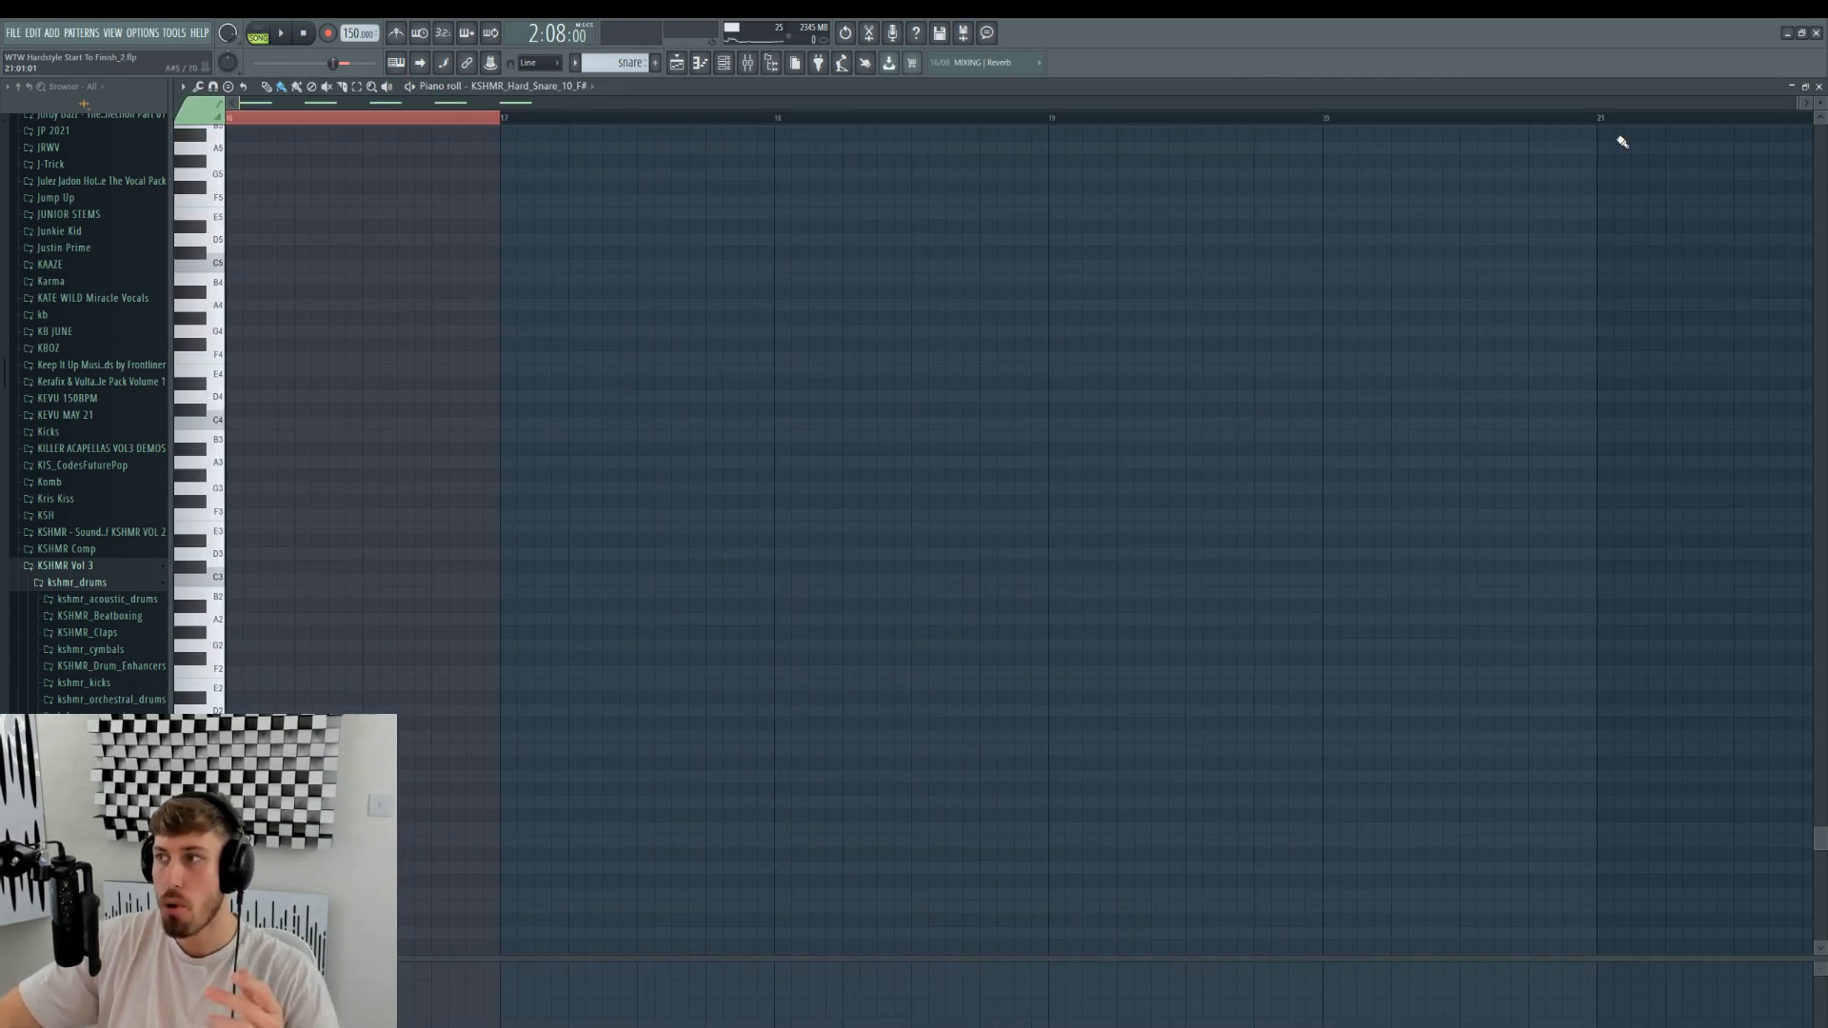
drag(1798, 105, 724, 142)
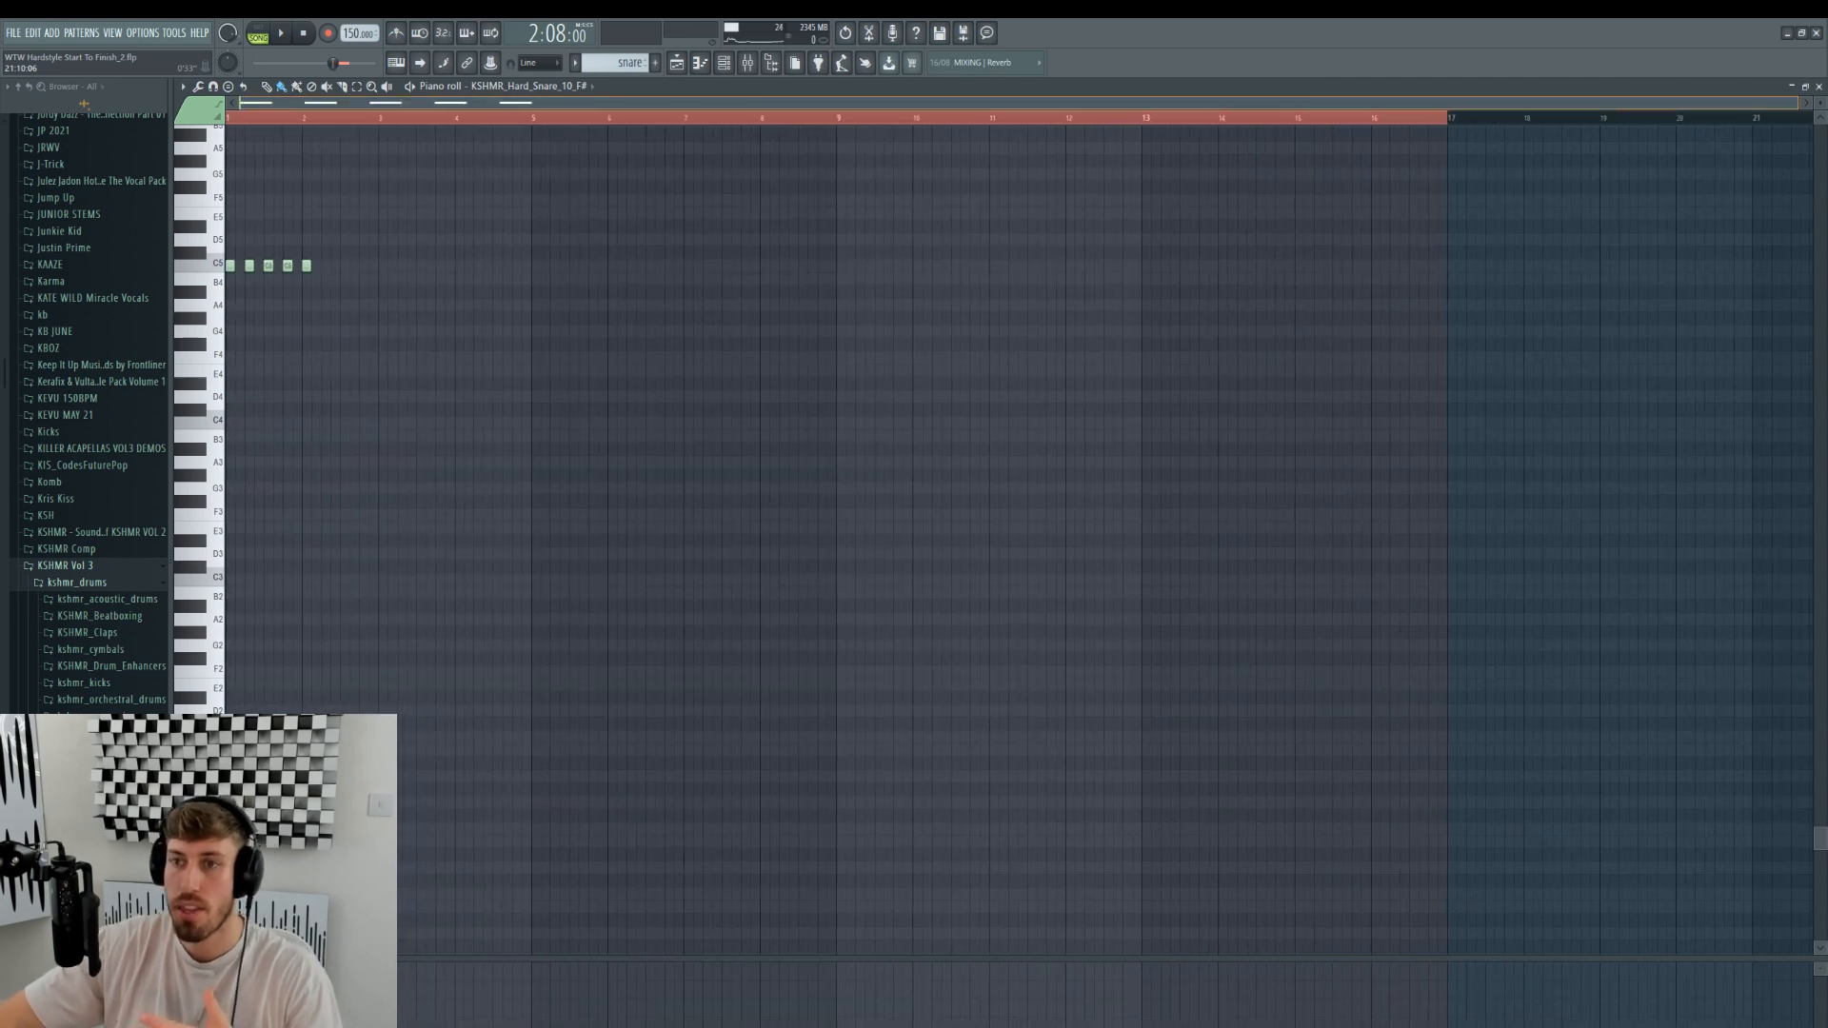
drag(327, 267, 529, 269)
key(space)
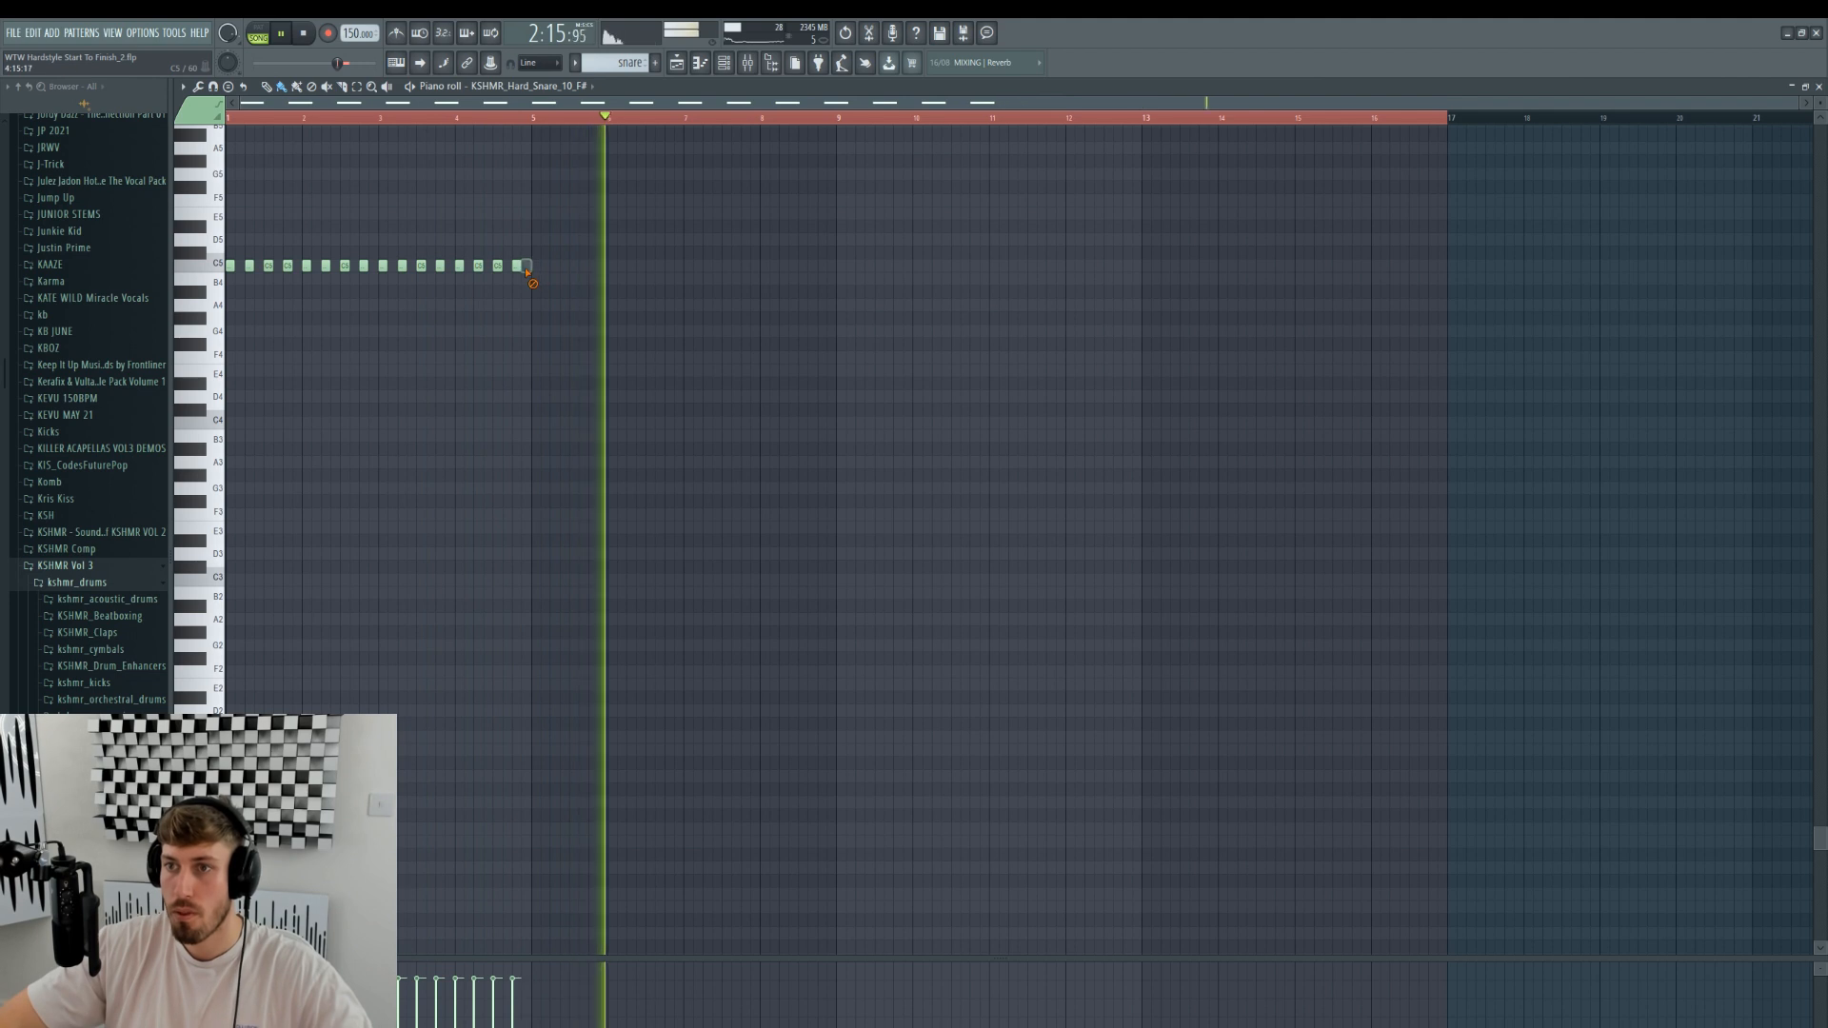
click(536, 267)
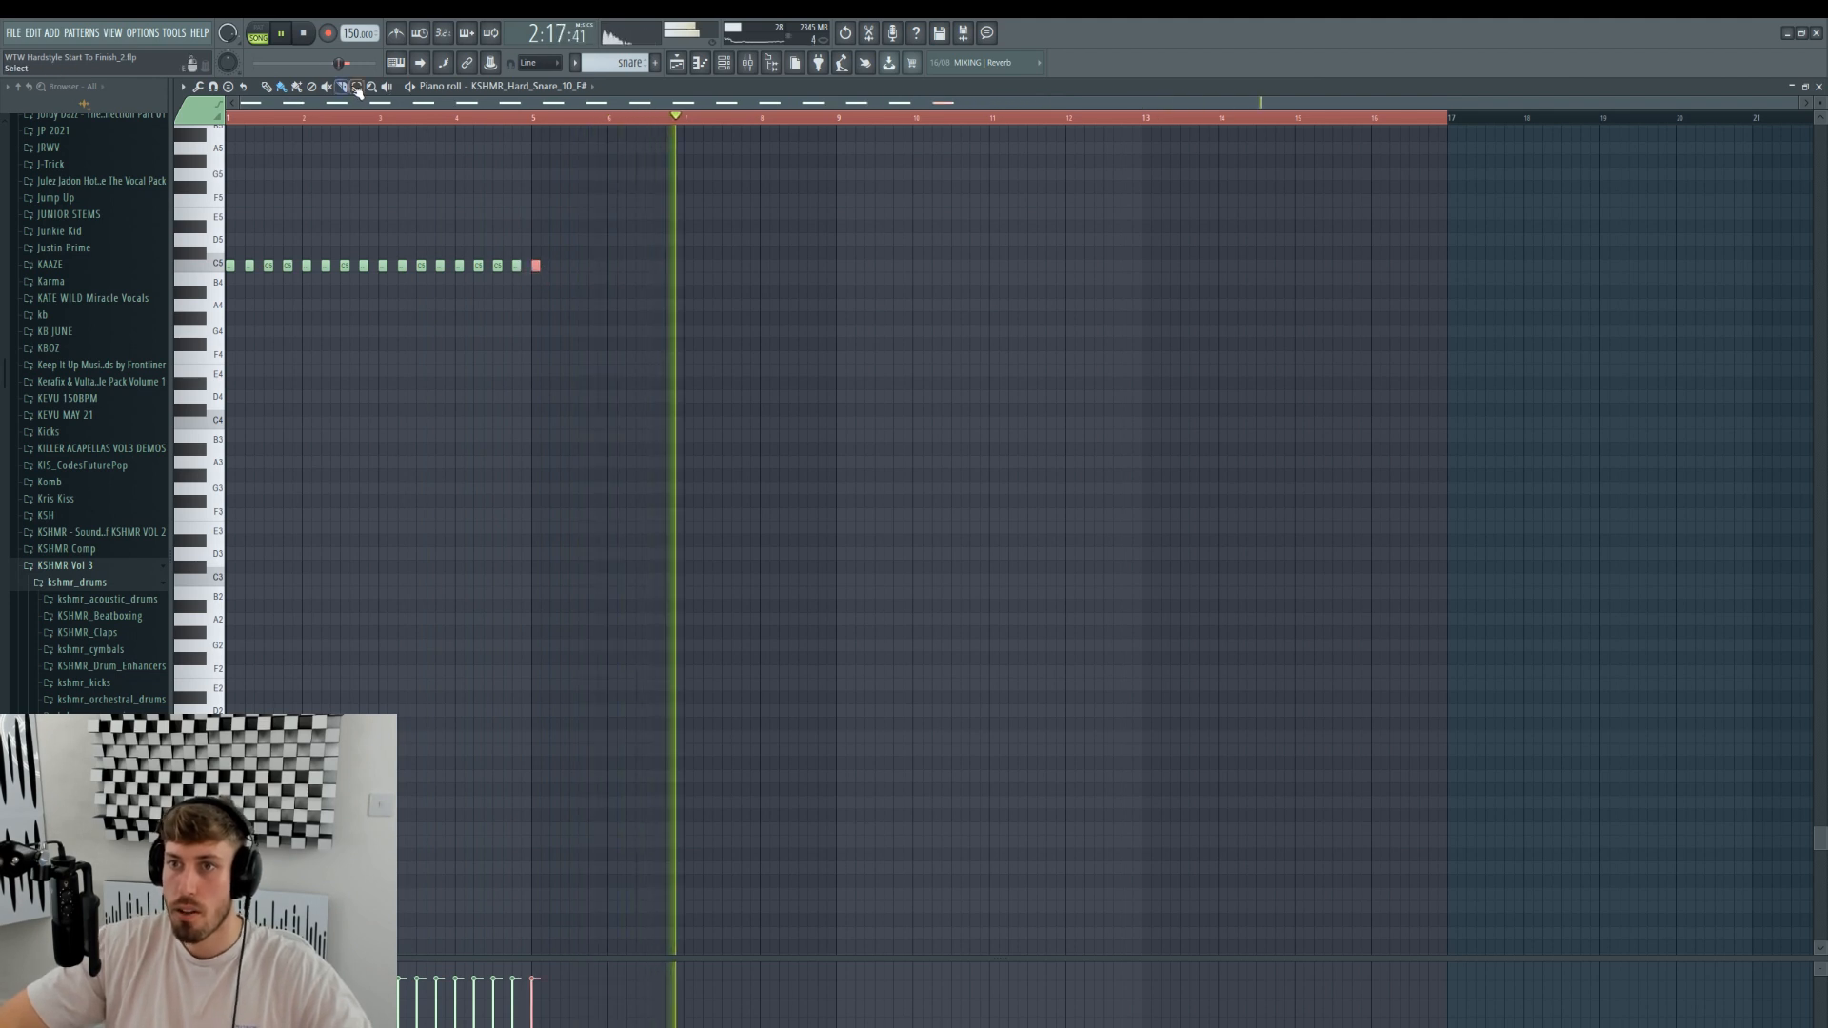
right_click(536, 268)
key(space)
- Duplicate the four bars of snare hits into bars 5–8 and 9–12, doubling bars 9–12 to half-beat hits
key(ctrl+a)
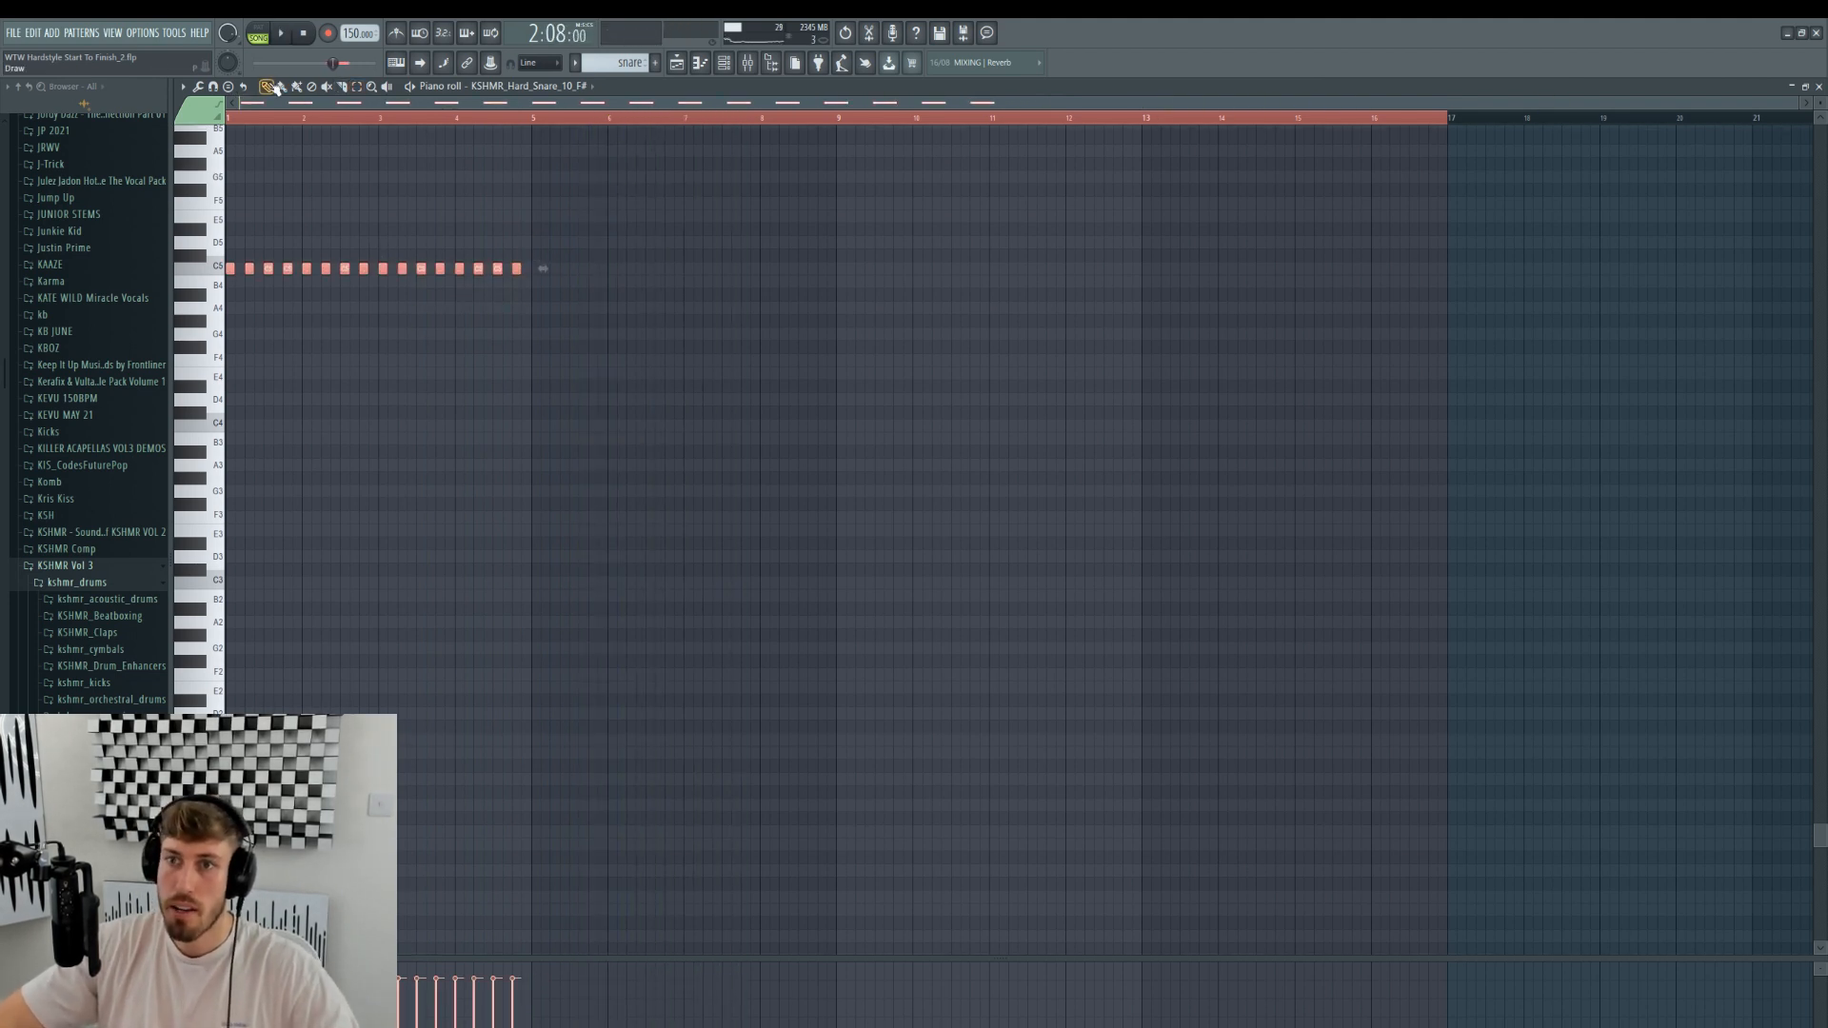
drag(230, 268, 532, 269)
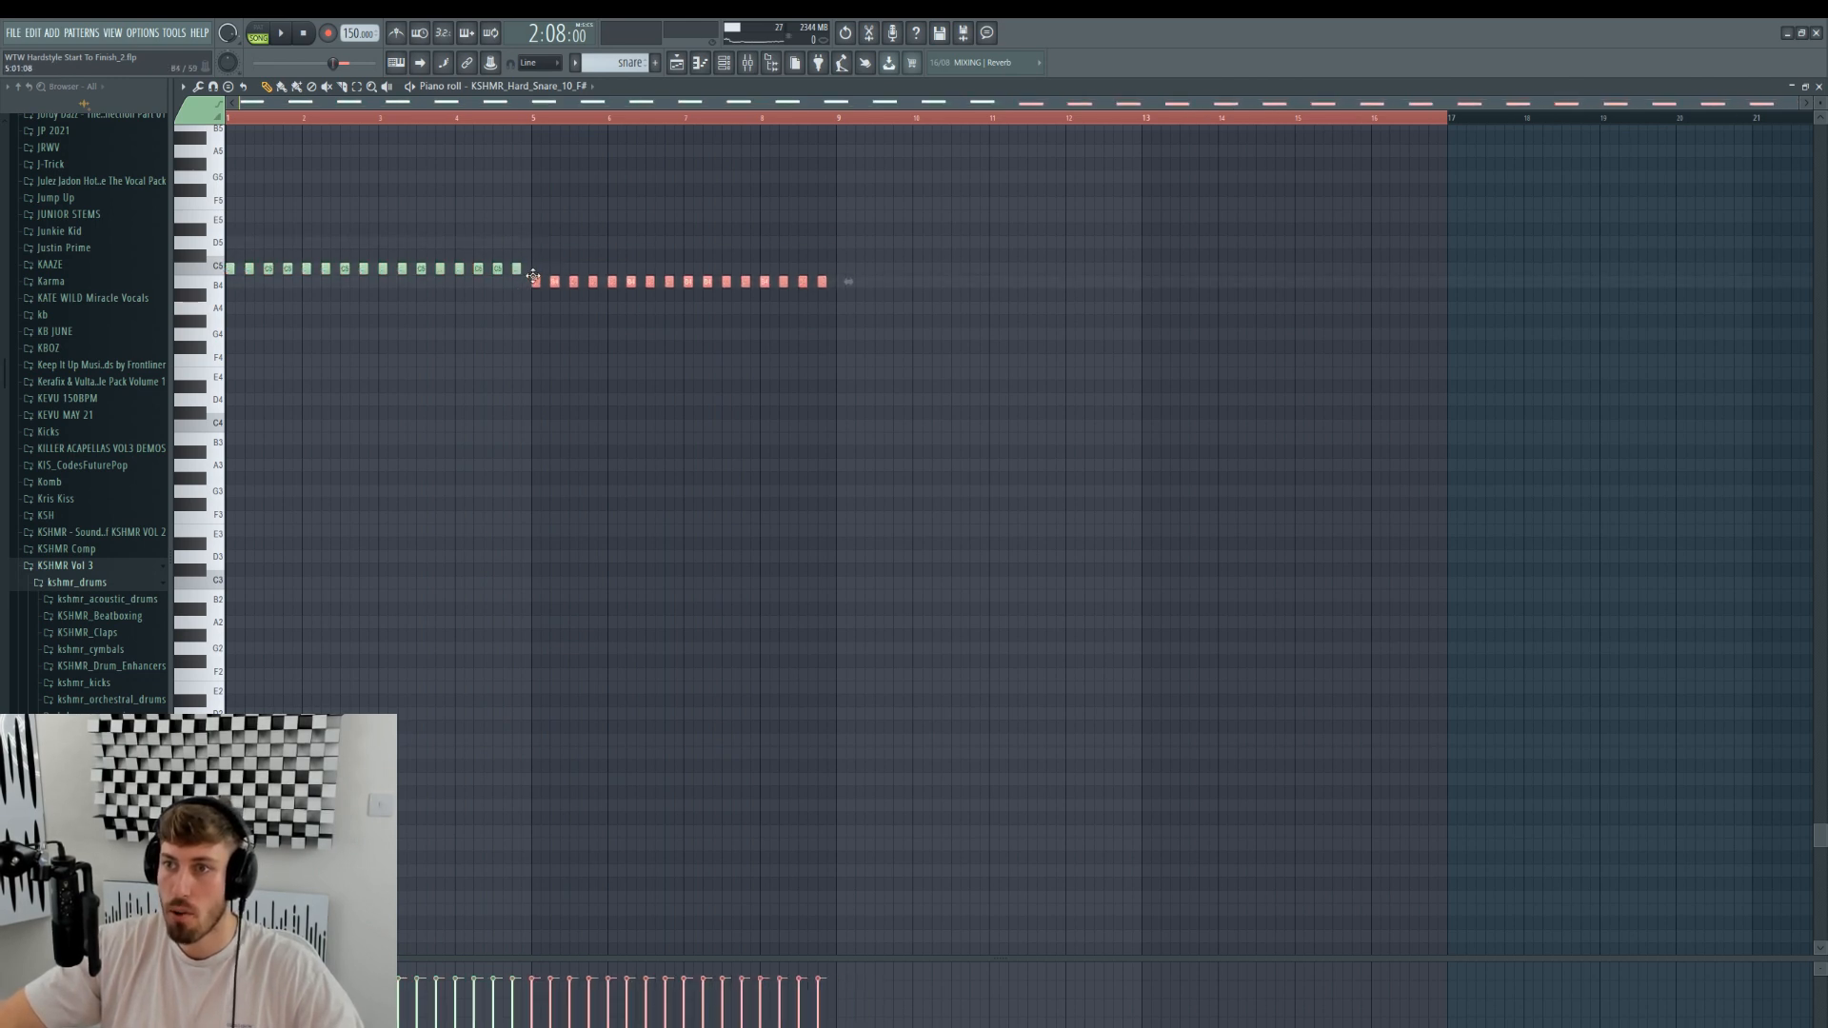
key(ctrl+b)
key(ctrl+u)
key(space)
click(518, 118)
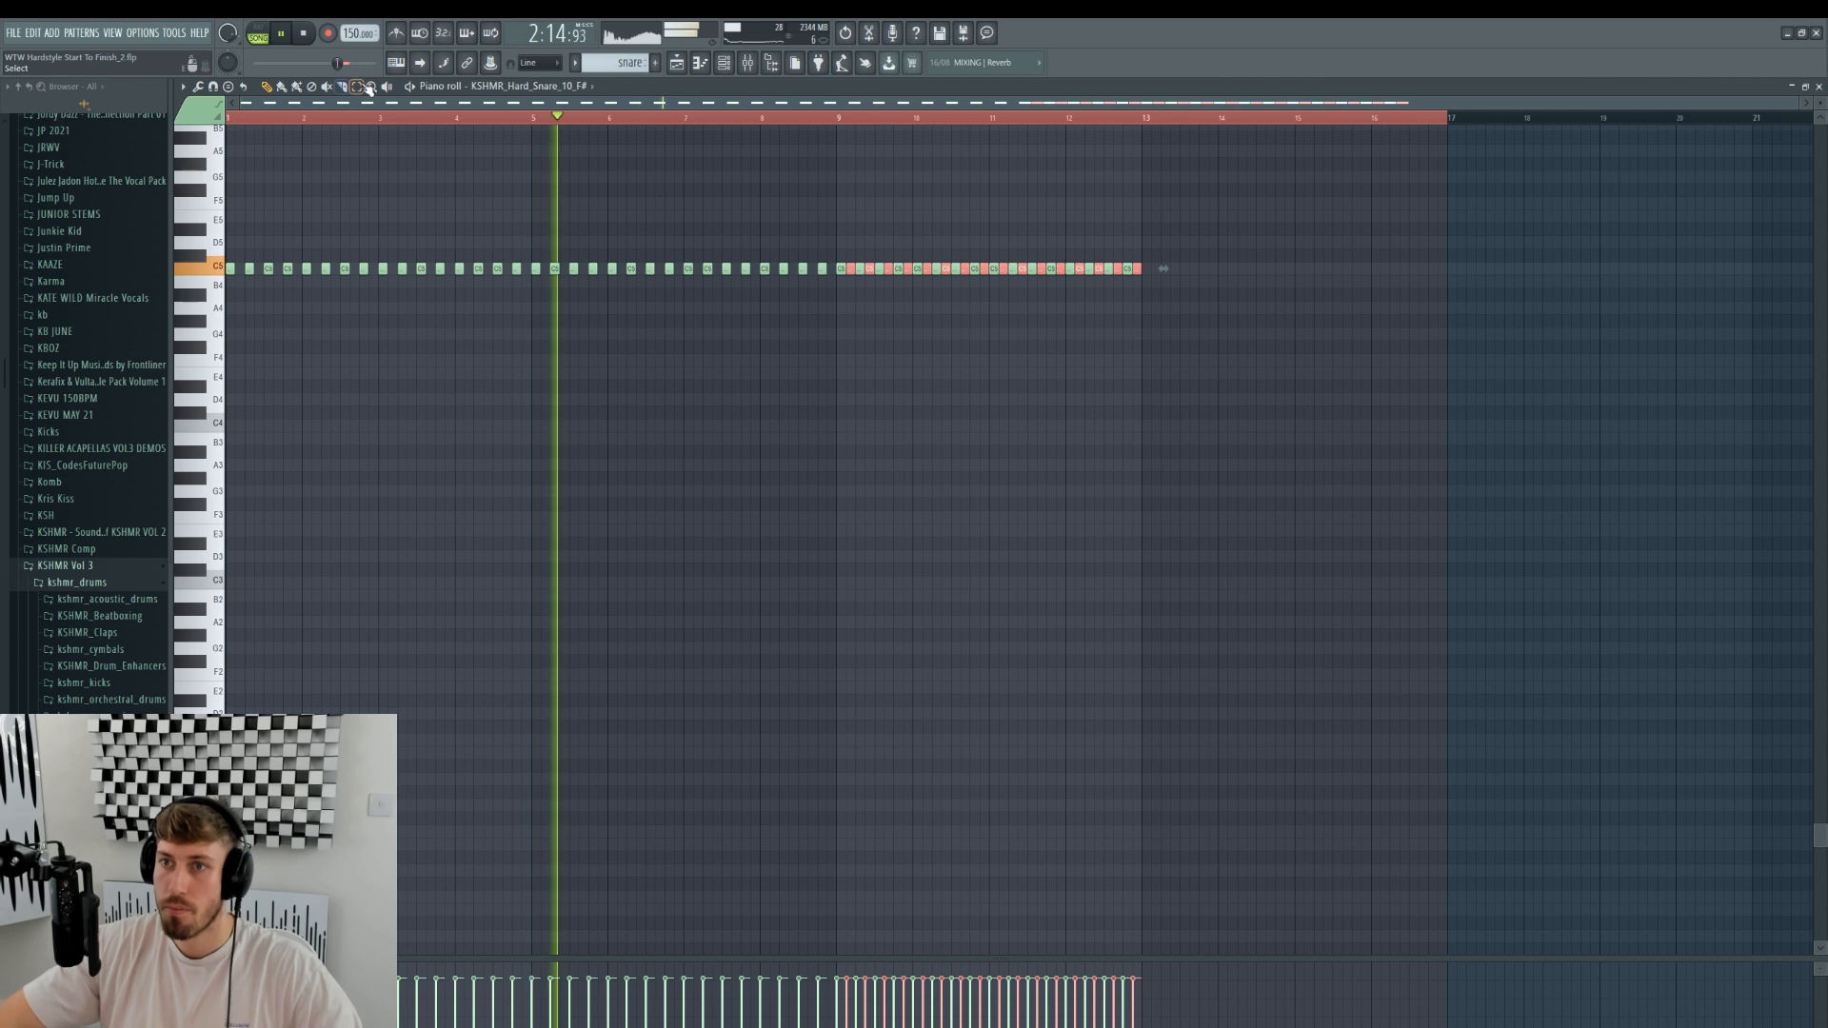
- Duplicate the half-beat snare hits from bars 9–12 into bars 13–16 and double them to one hit per step
drag(842, 268, 1155, 266)
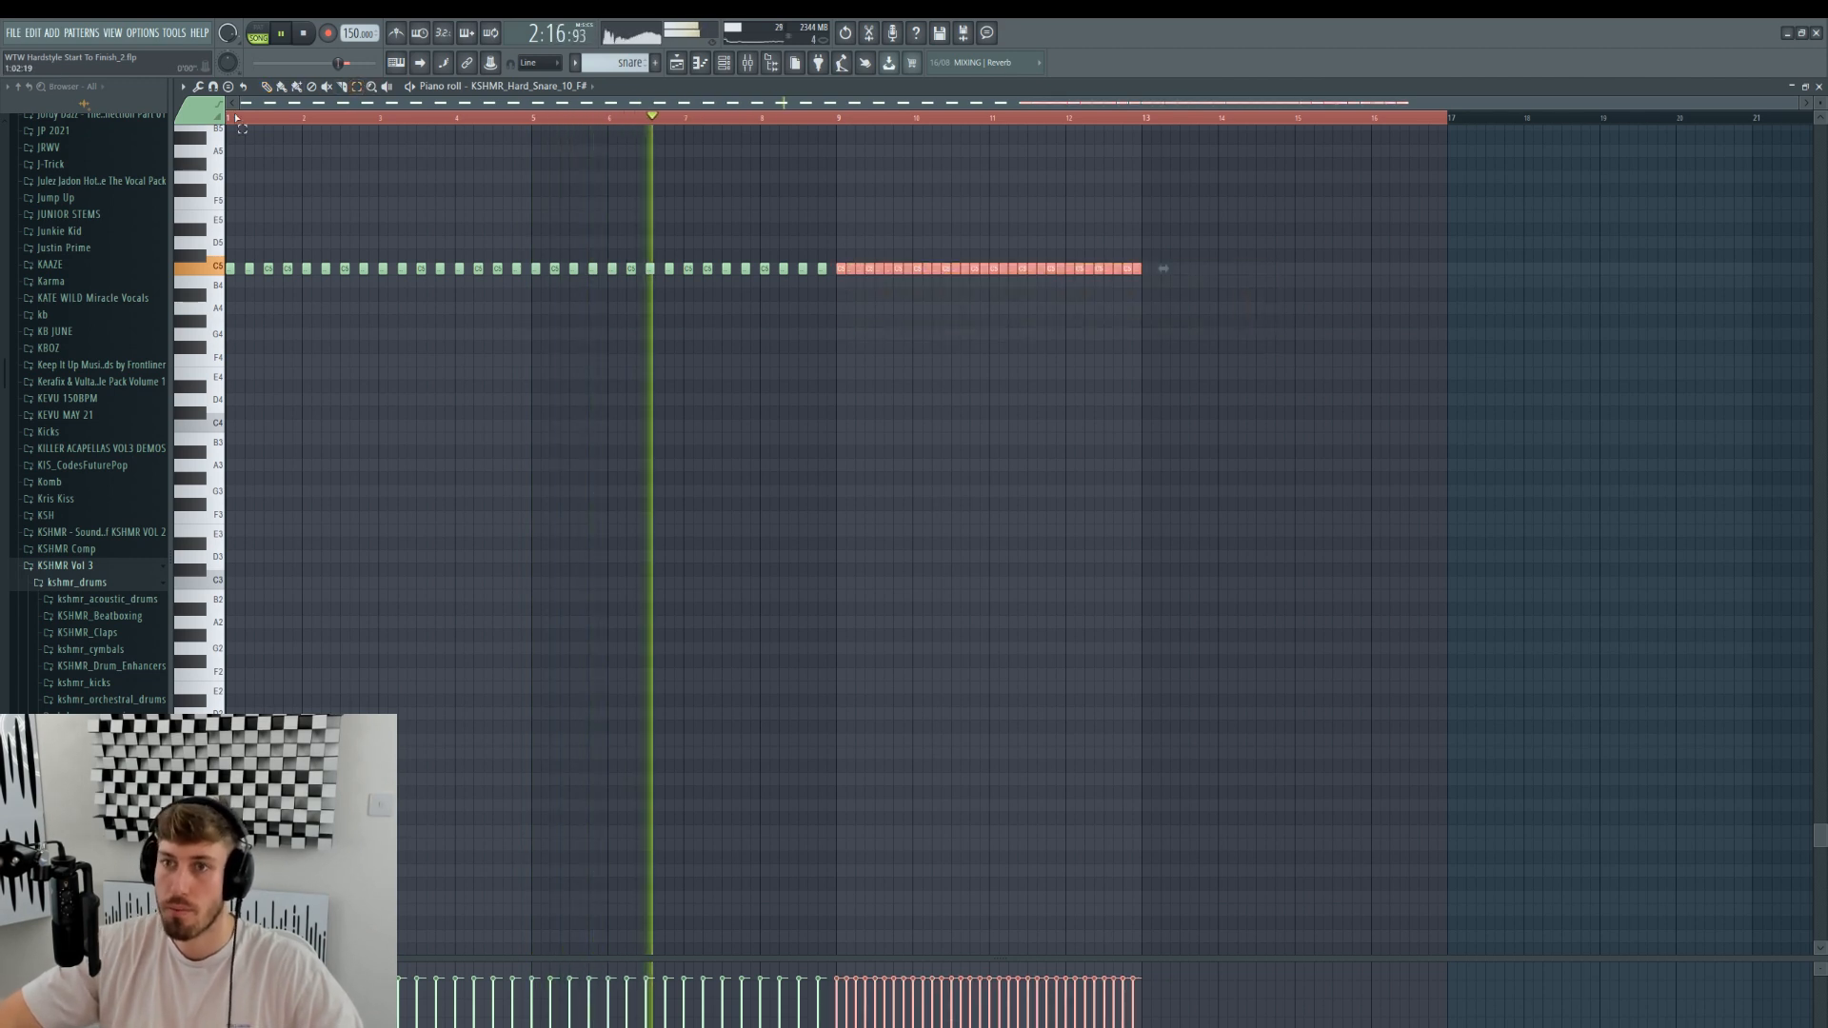
scroll(1142, 268, right, 1)
scroll(438, 112, up, 3)
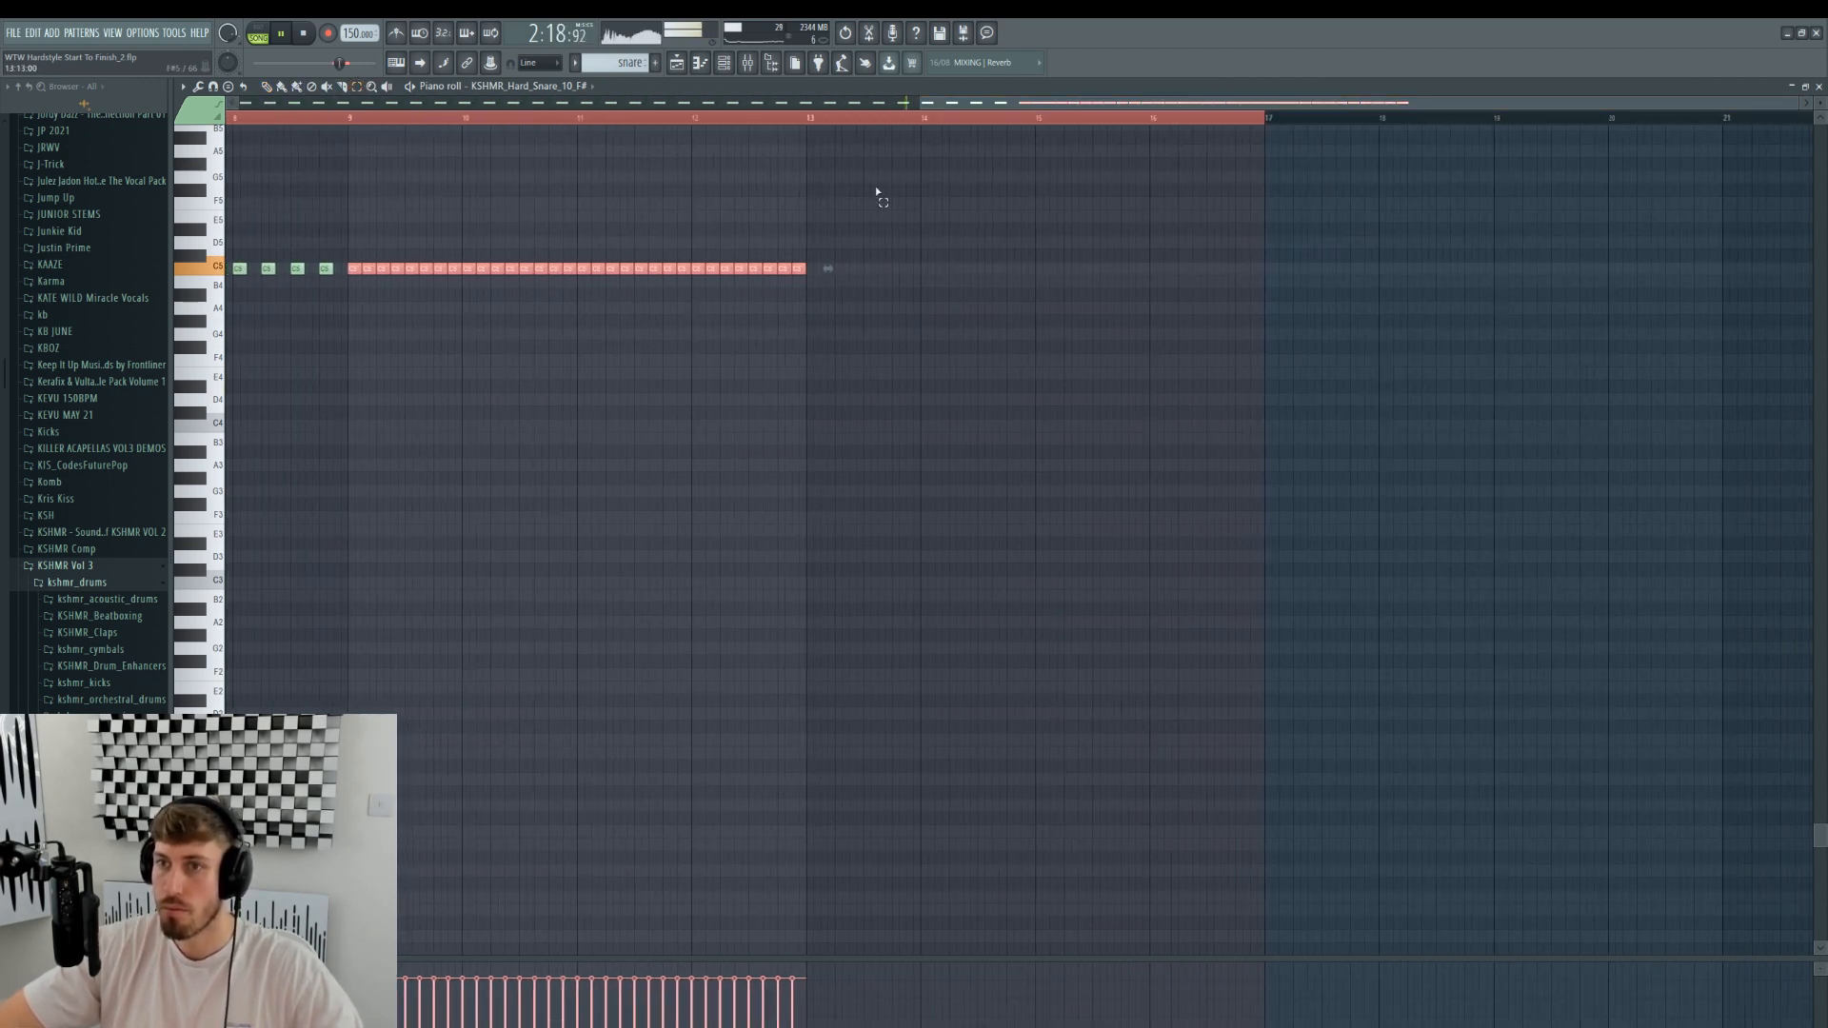
key(ctrl+b)
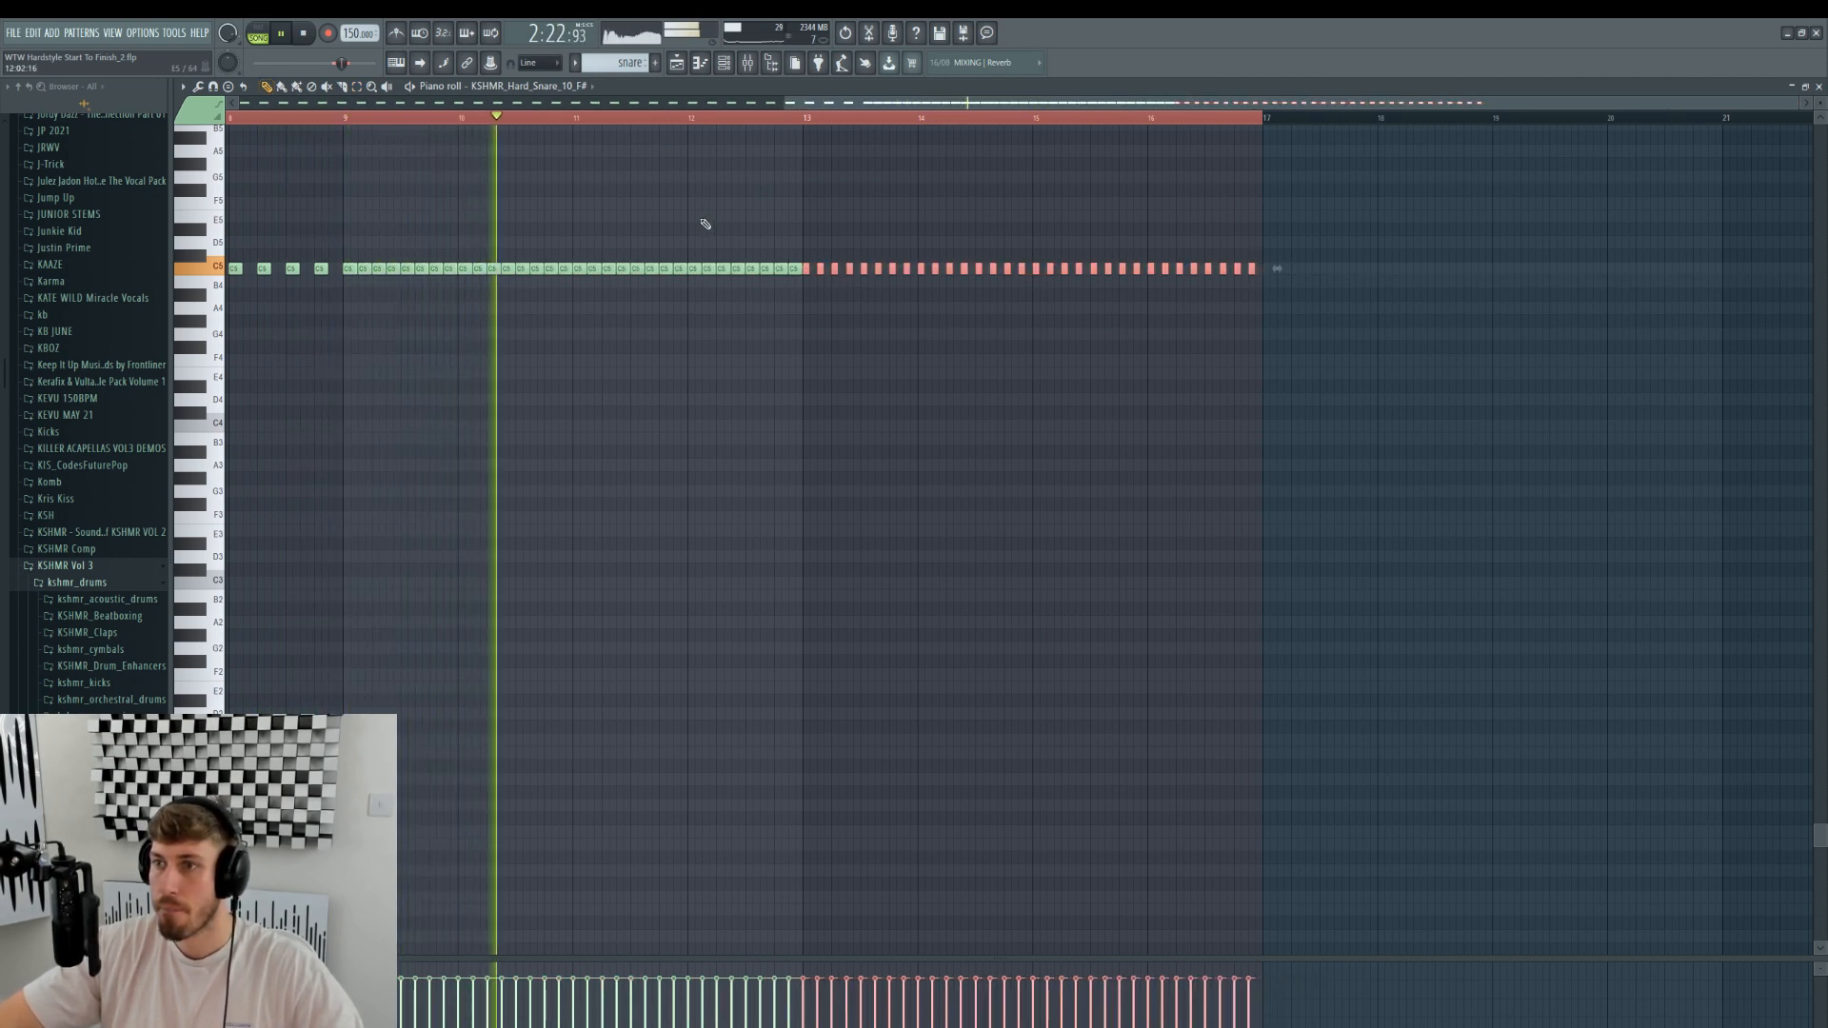
key(ctrl+u)
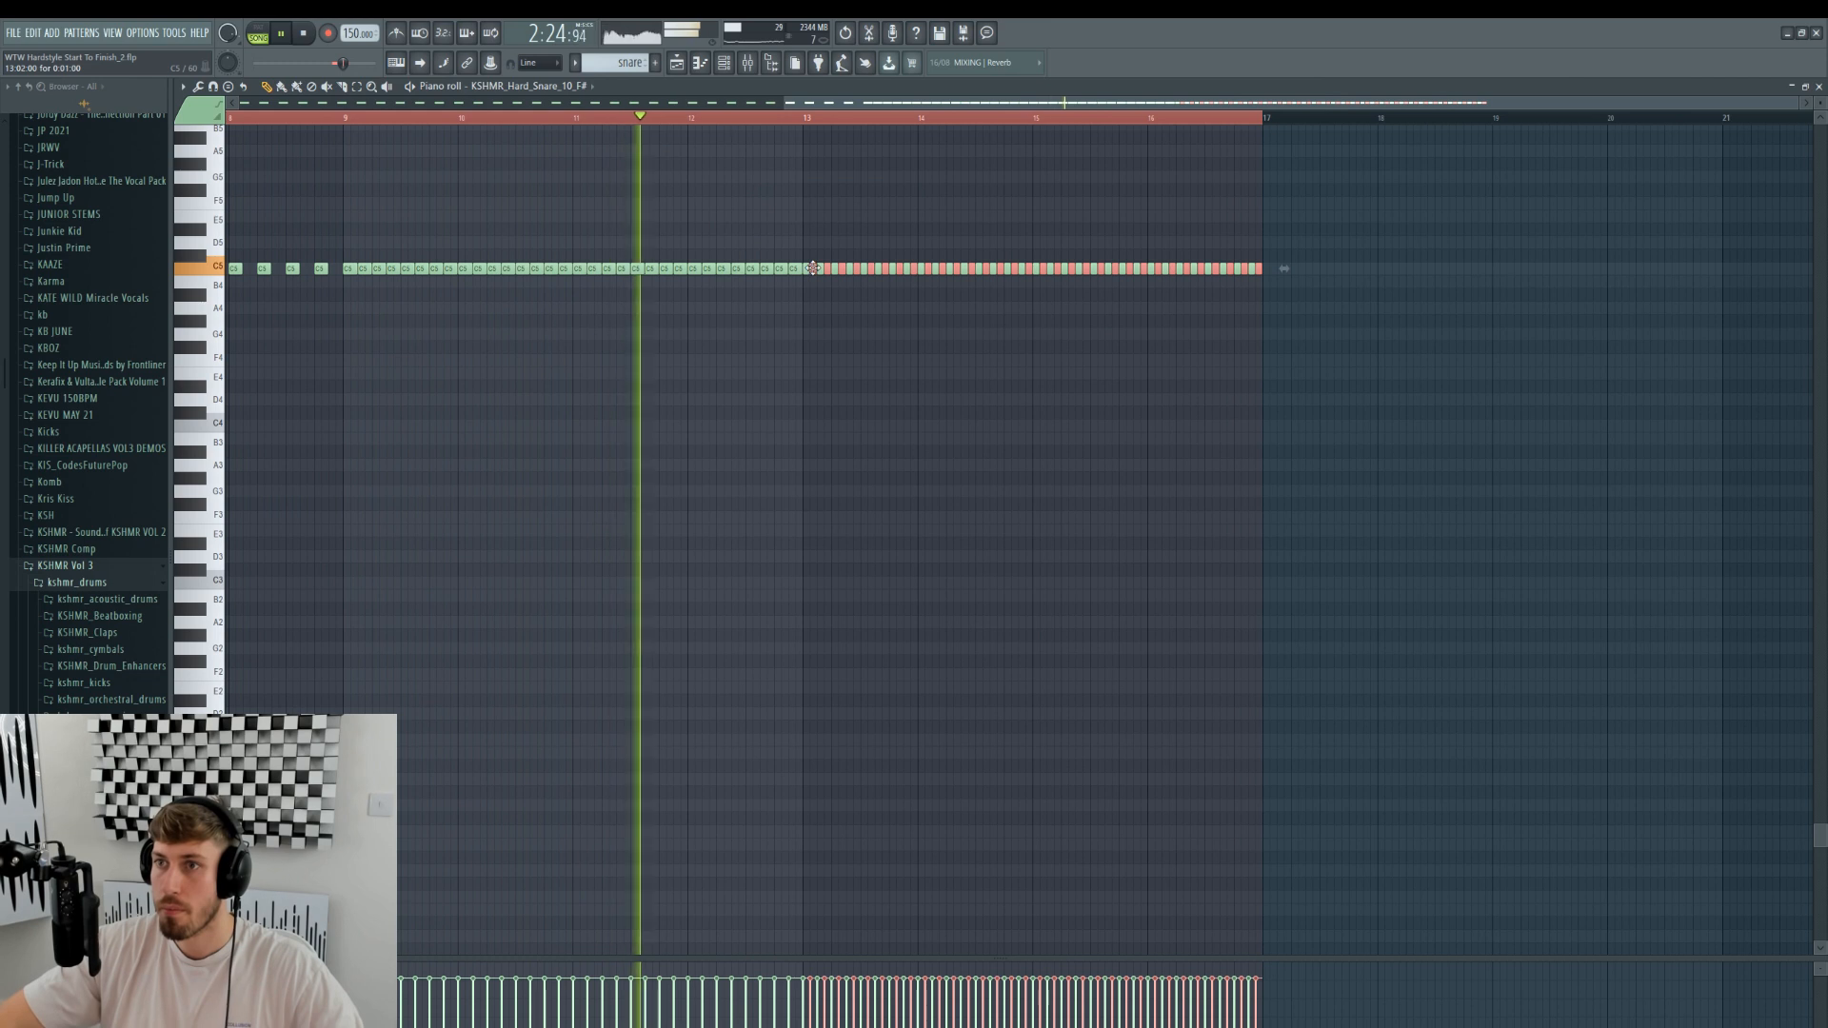
- Delete the snare hits that follow the first step of bar 15
drag(786, 101, 981, 102)
mouse_move(1023, 270)
mouse_down()
mouse_move(728, 275)
mouse_move(900, 276)
mouse_move(800, 275)
mouse_up()
key(space)
right_click(714, 269)
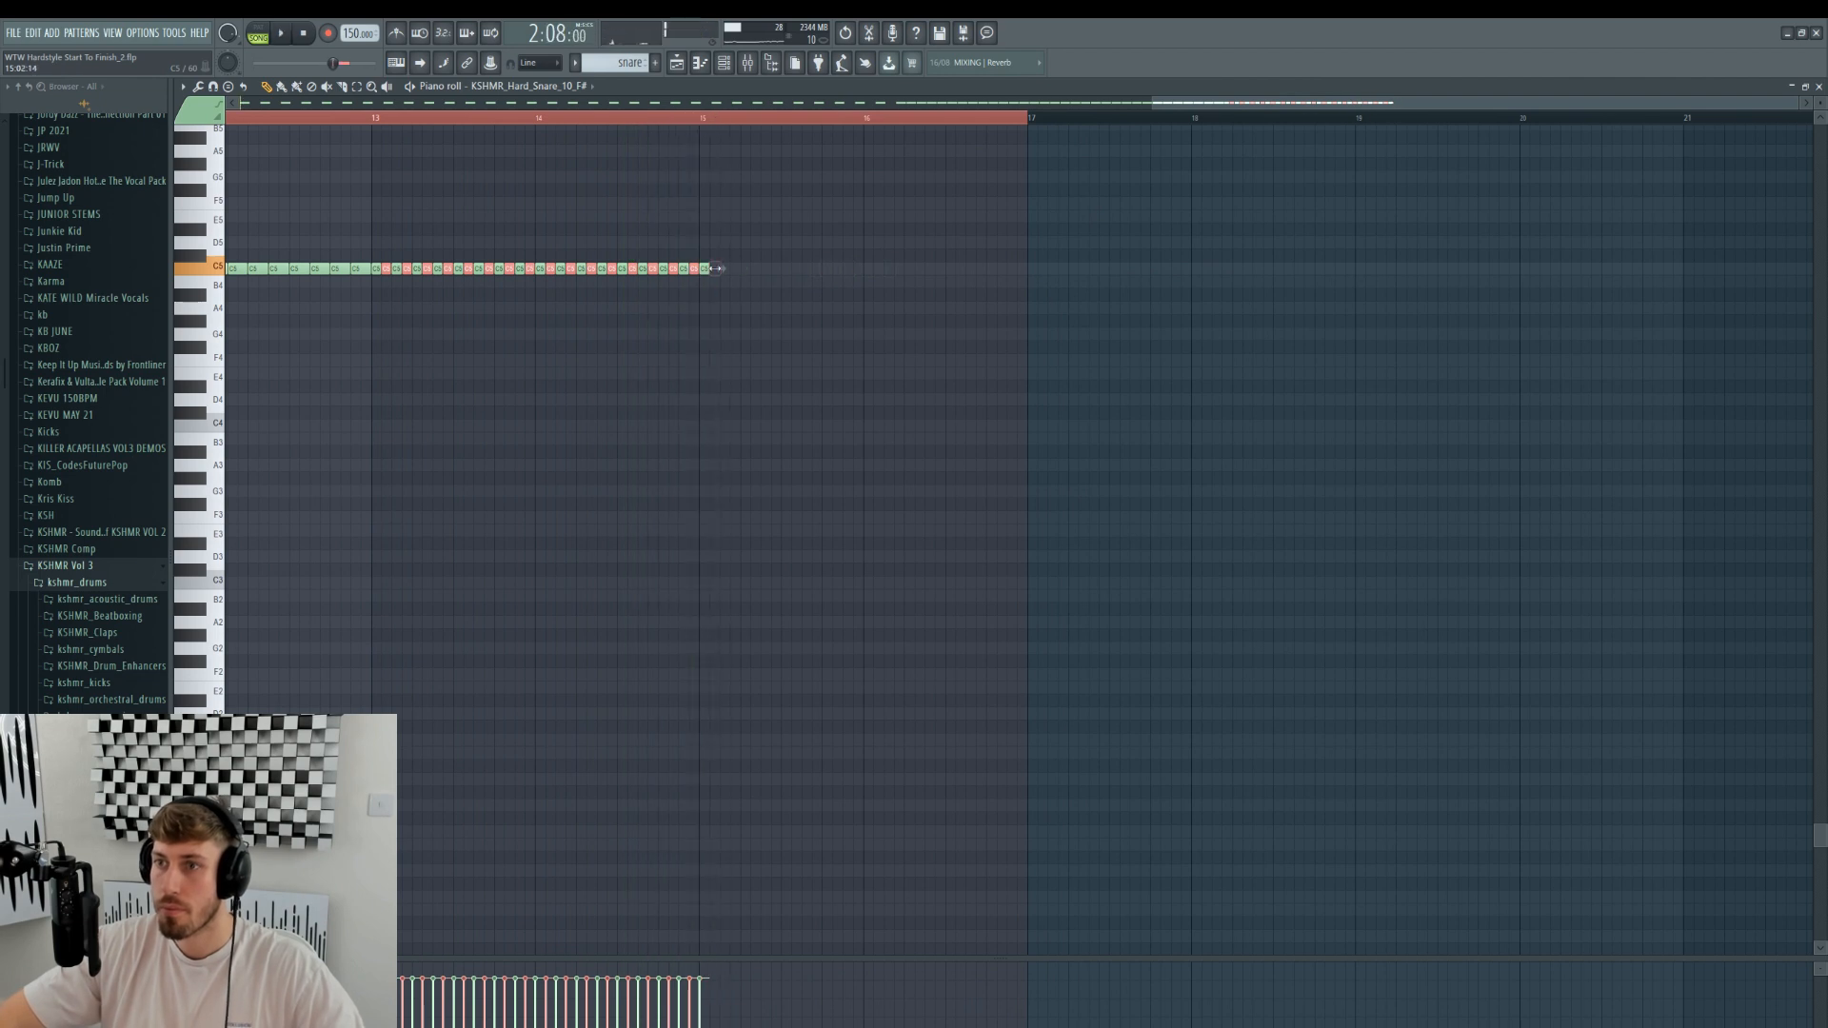
- Set the snap to 1/4 step and shorten the snare hit at the start of bar 15 to half a step
click(530, 64)
click(553, 141)
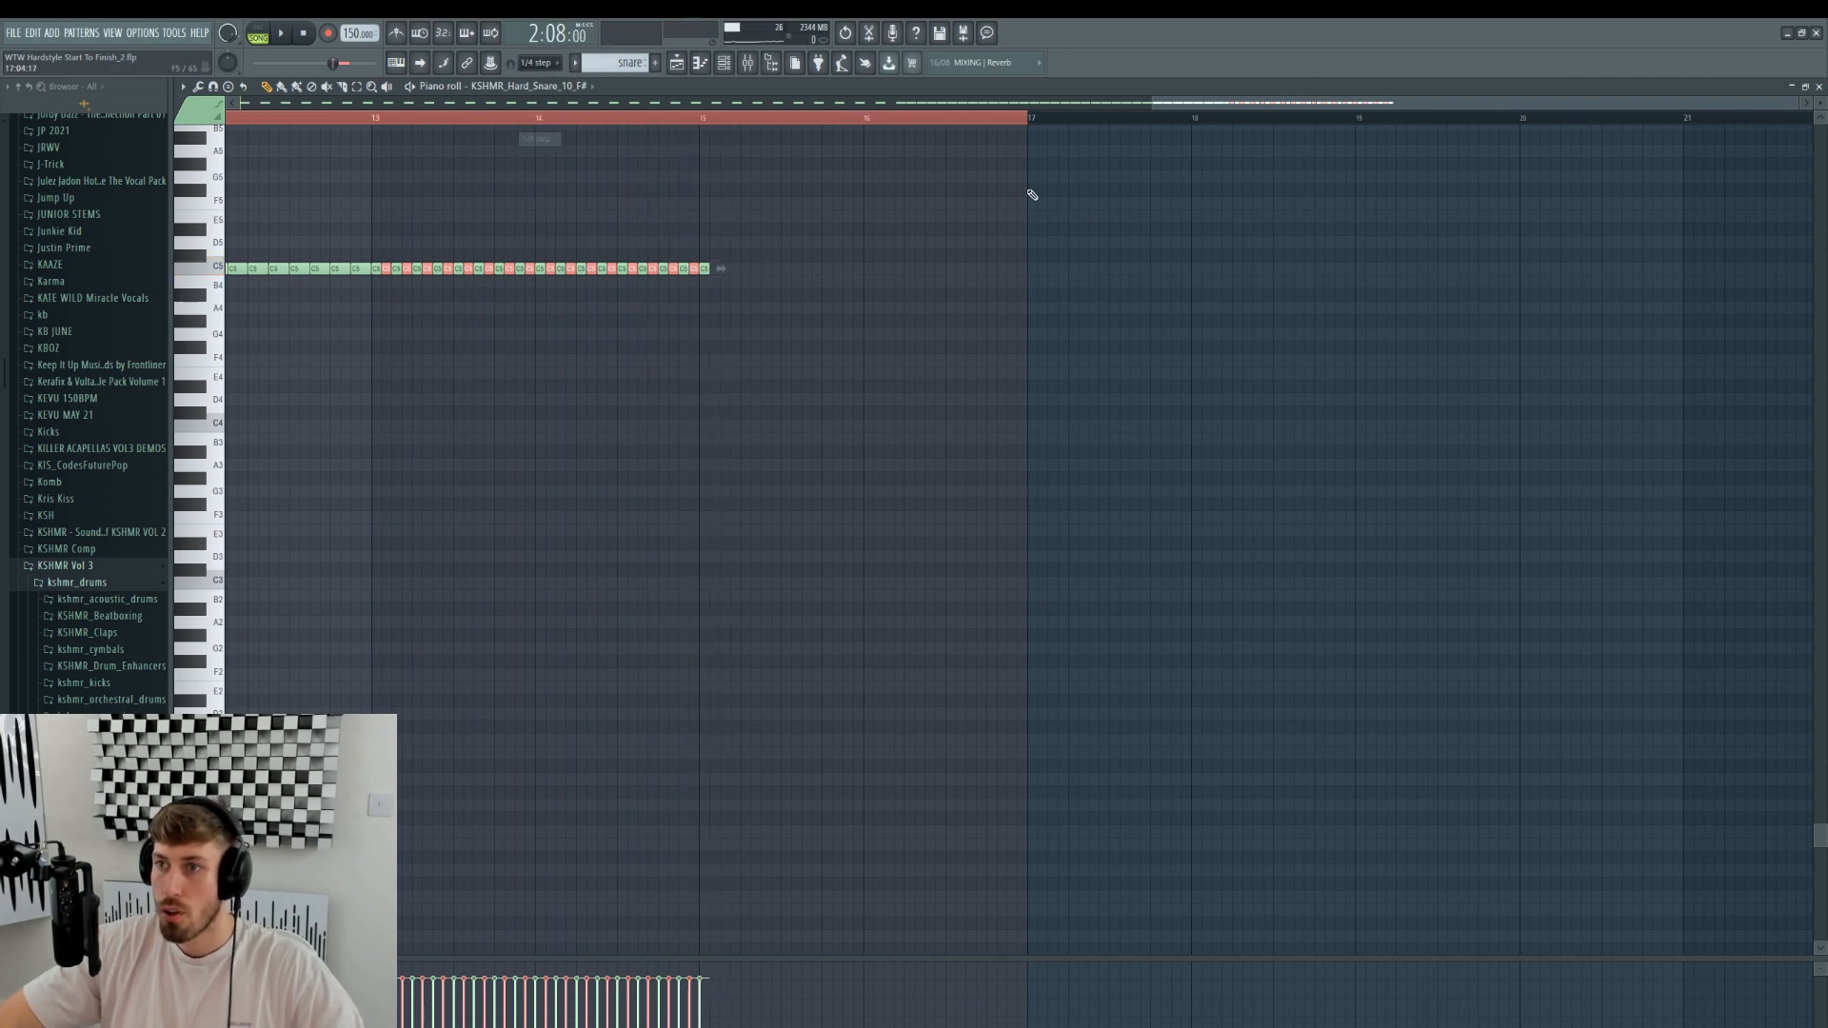
drag(1806, 105, 1567, 157)
drag(1127, 268, 1111, 271)
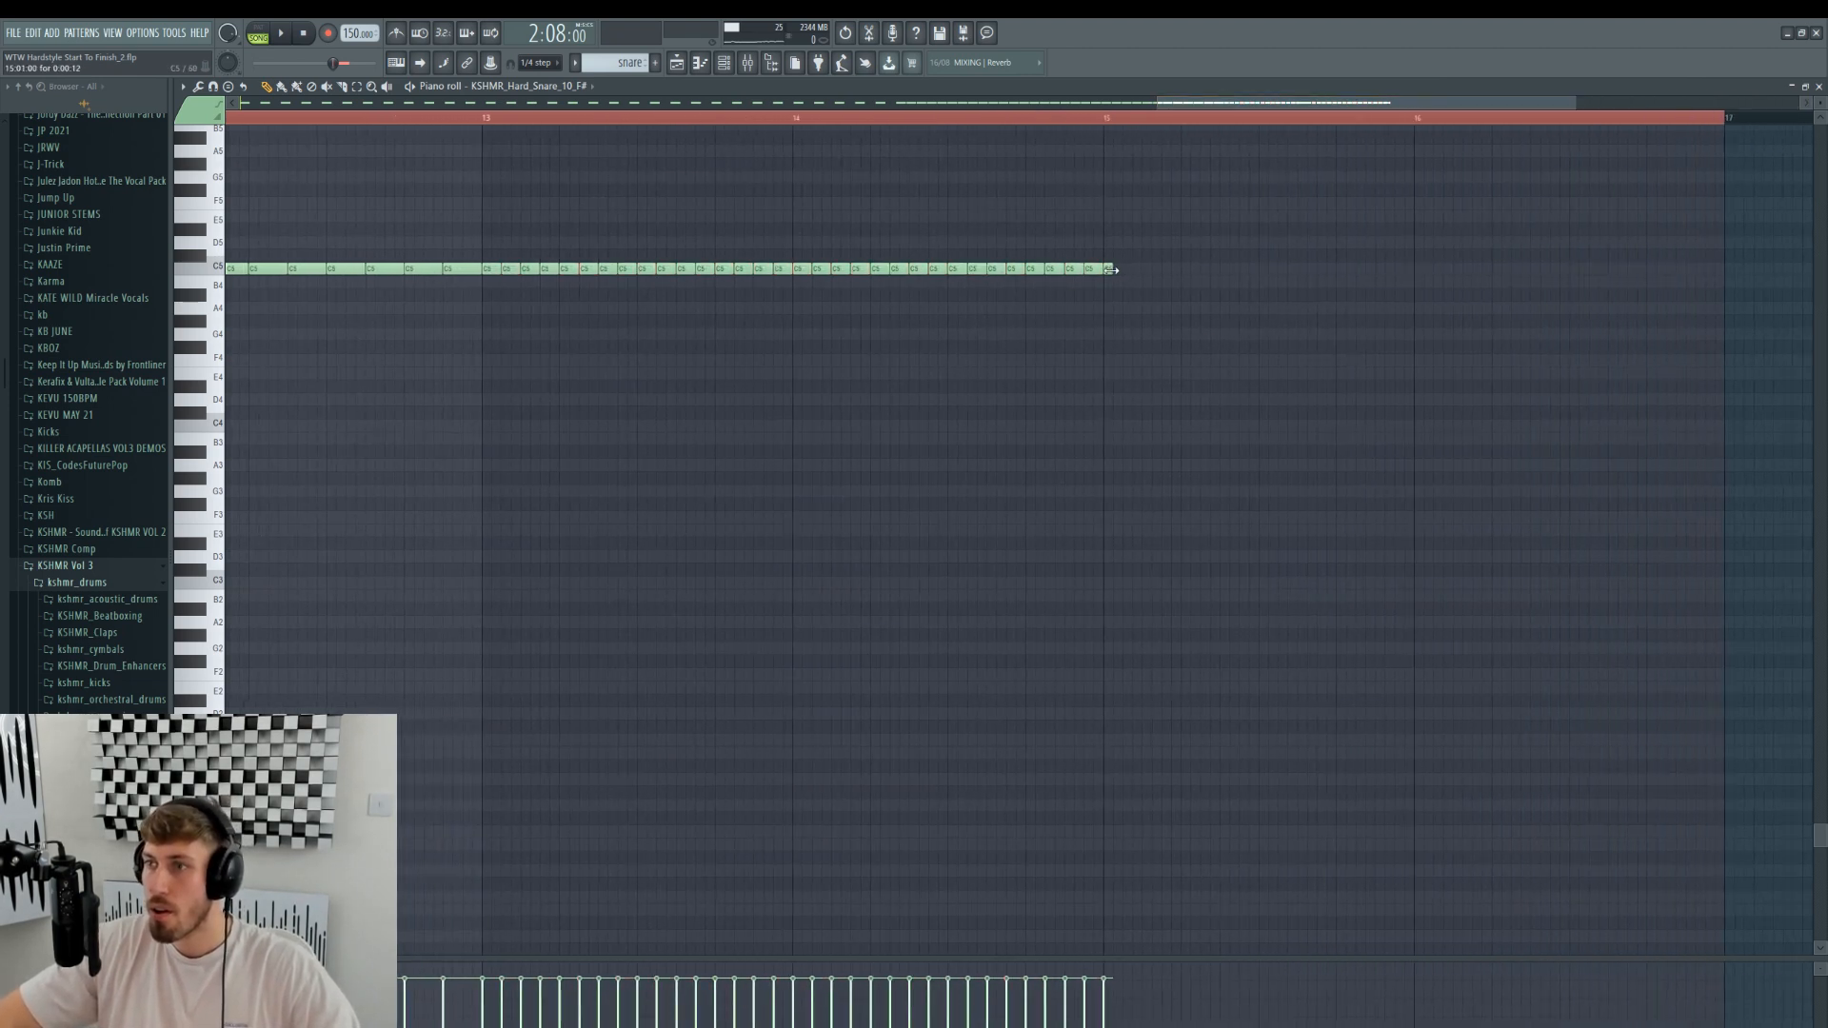
- Fill bar 15 with half-step C5 snare hits using 1/4 step snap, and return the snap to Line
click(554, 63)
click(536, 80)
click(541, 63)
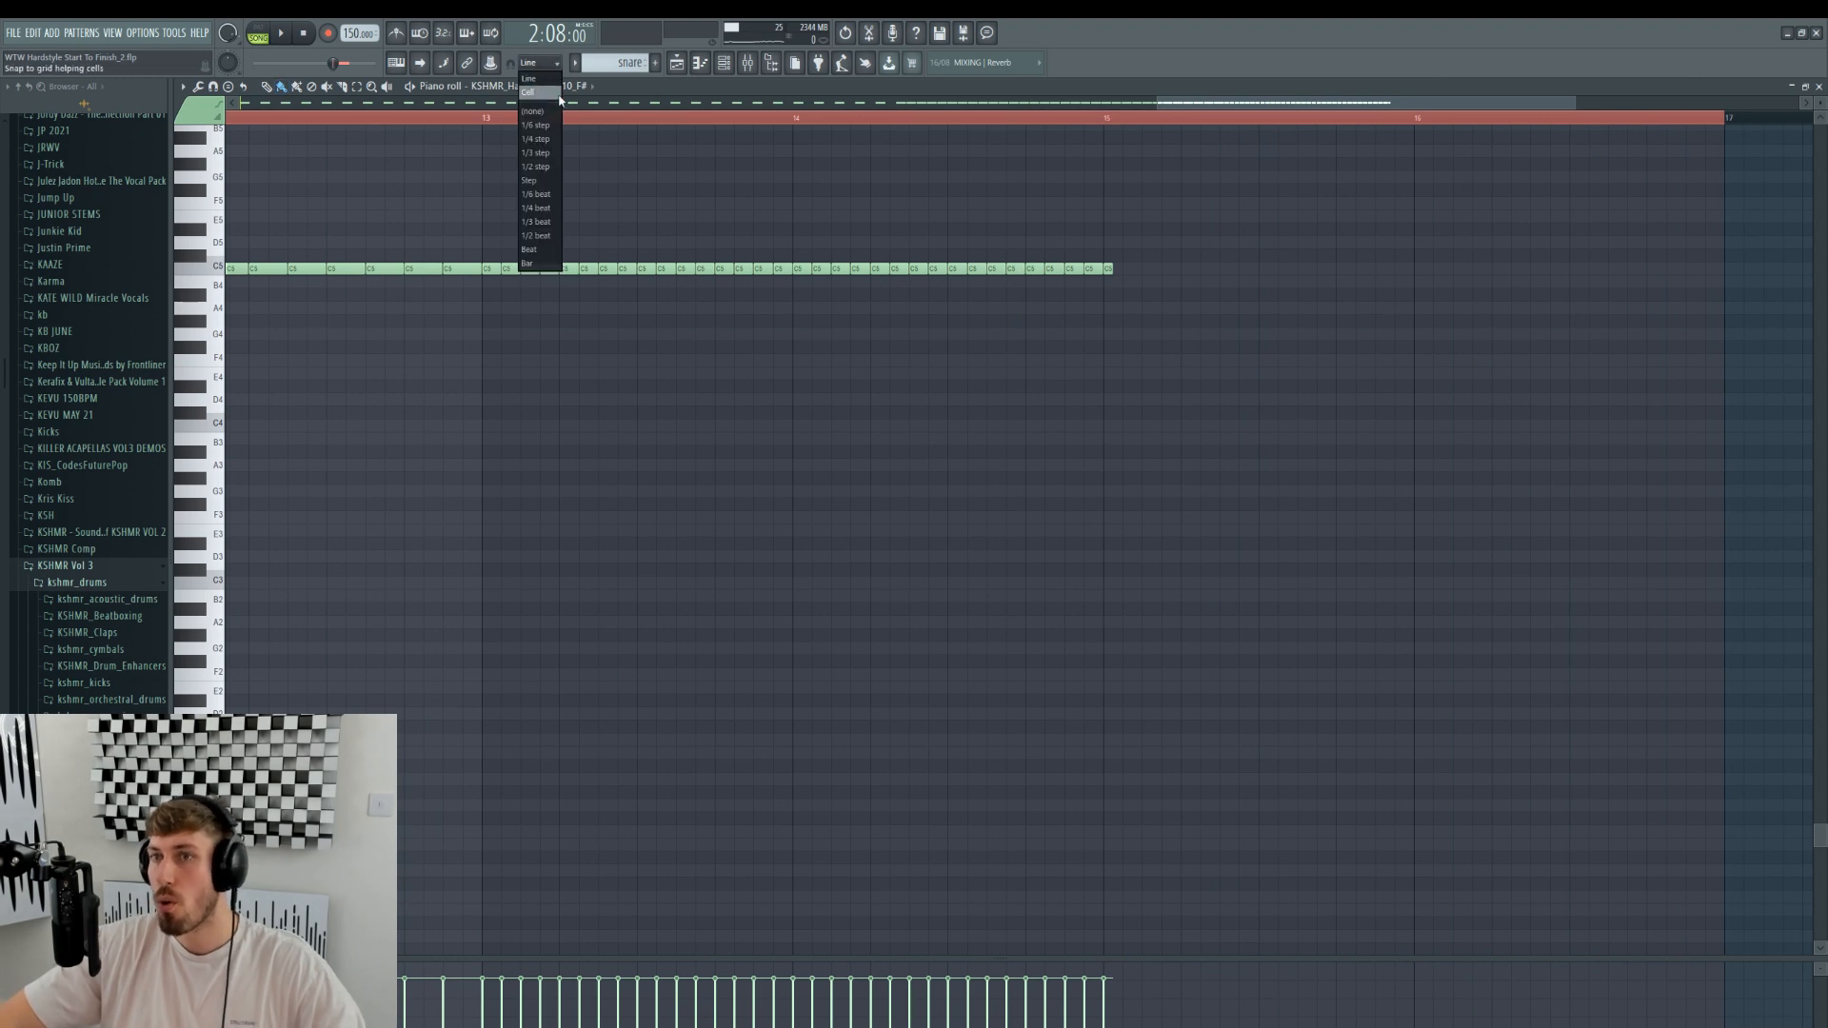
click(538, 139)
drag(1120, 271, 1653, 269)
key(space)
drag(1431, 272, 1646, 270)
click(543, 63)
click(547, 78)
key(space)
- Assign the KSHMR hard snare channel to the Build Snare mixer track
click(726, 64)
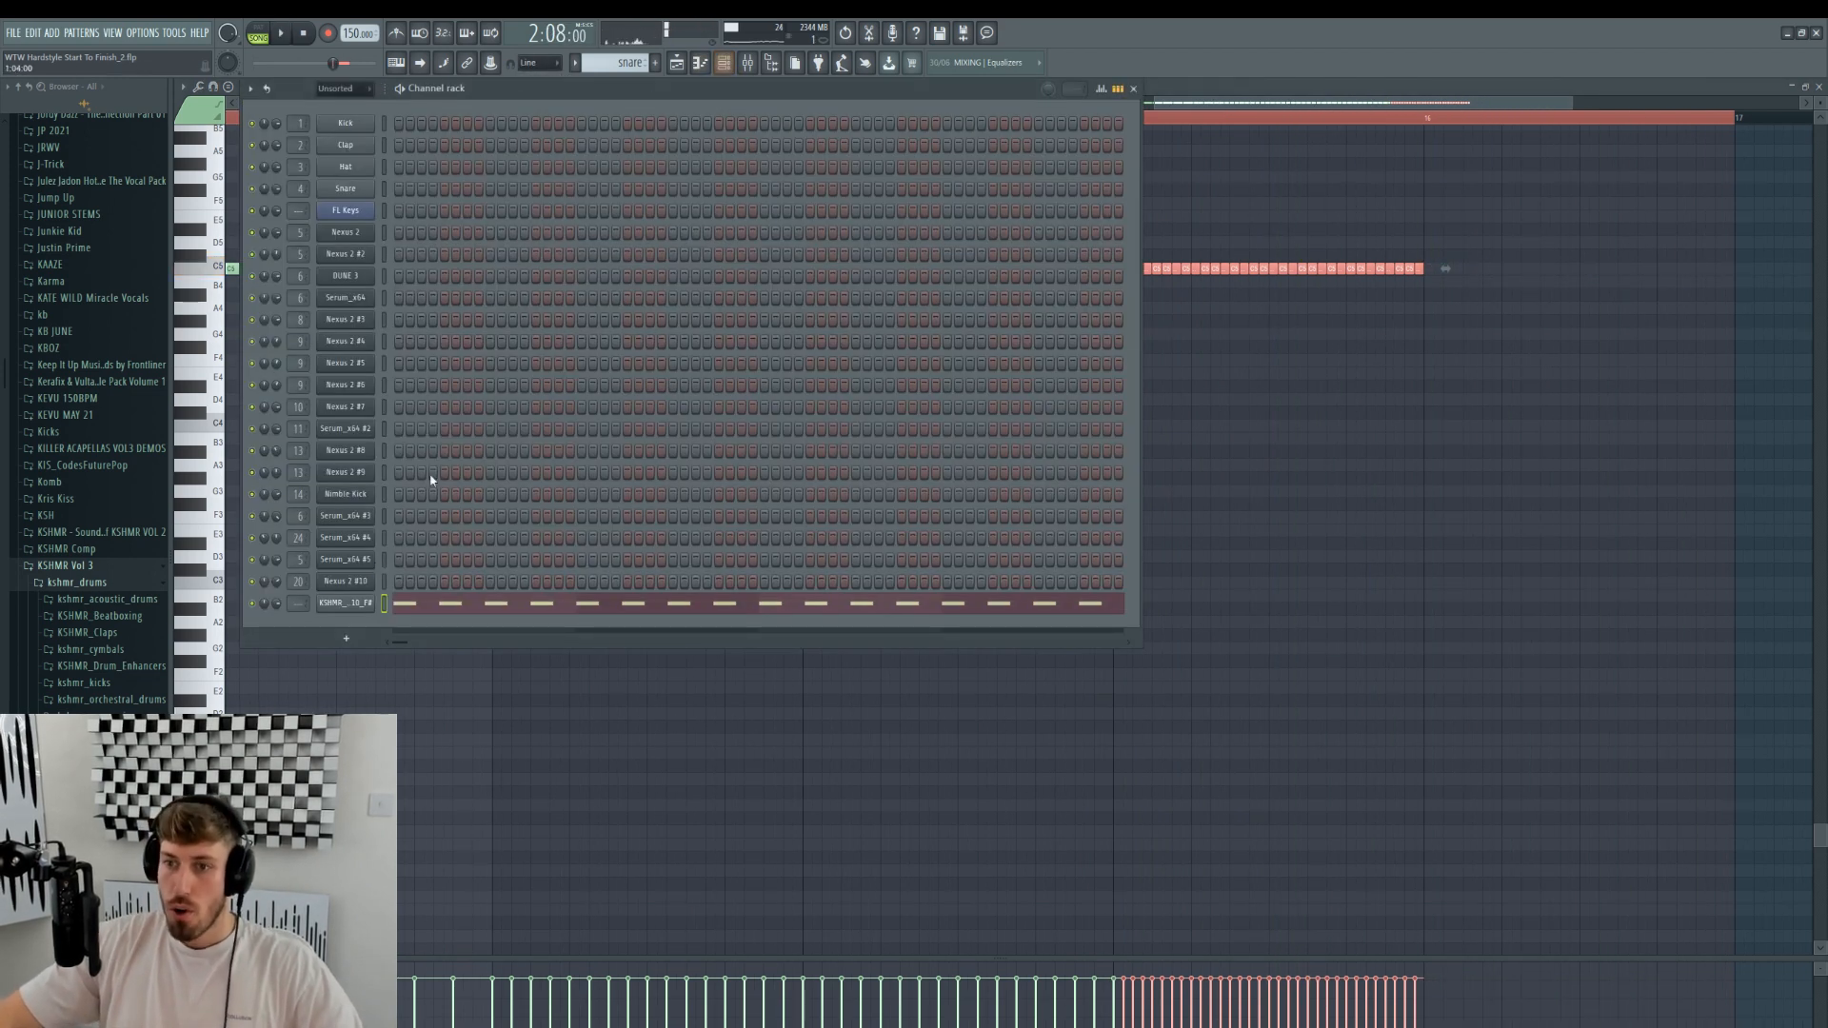
click(749, 64)
click(748, 64)
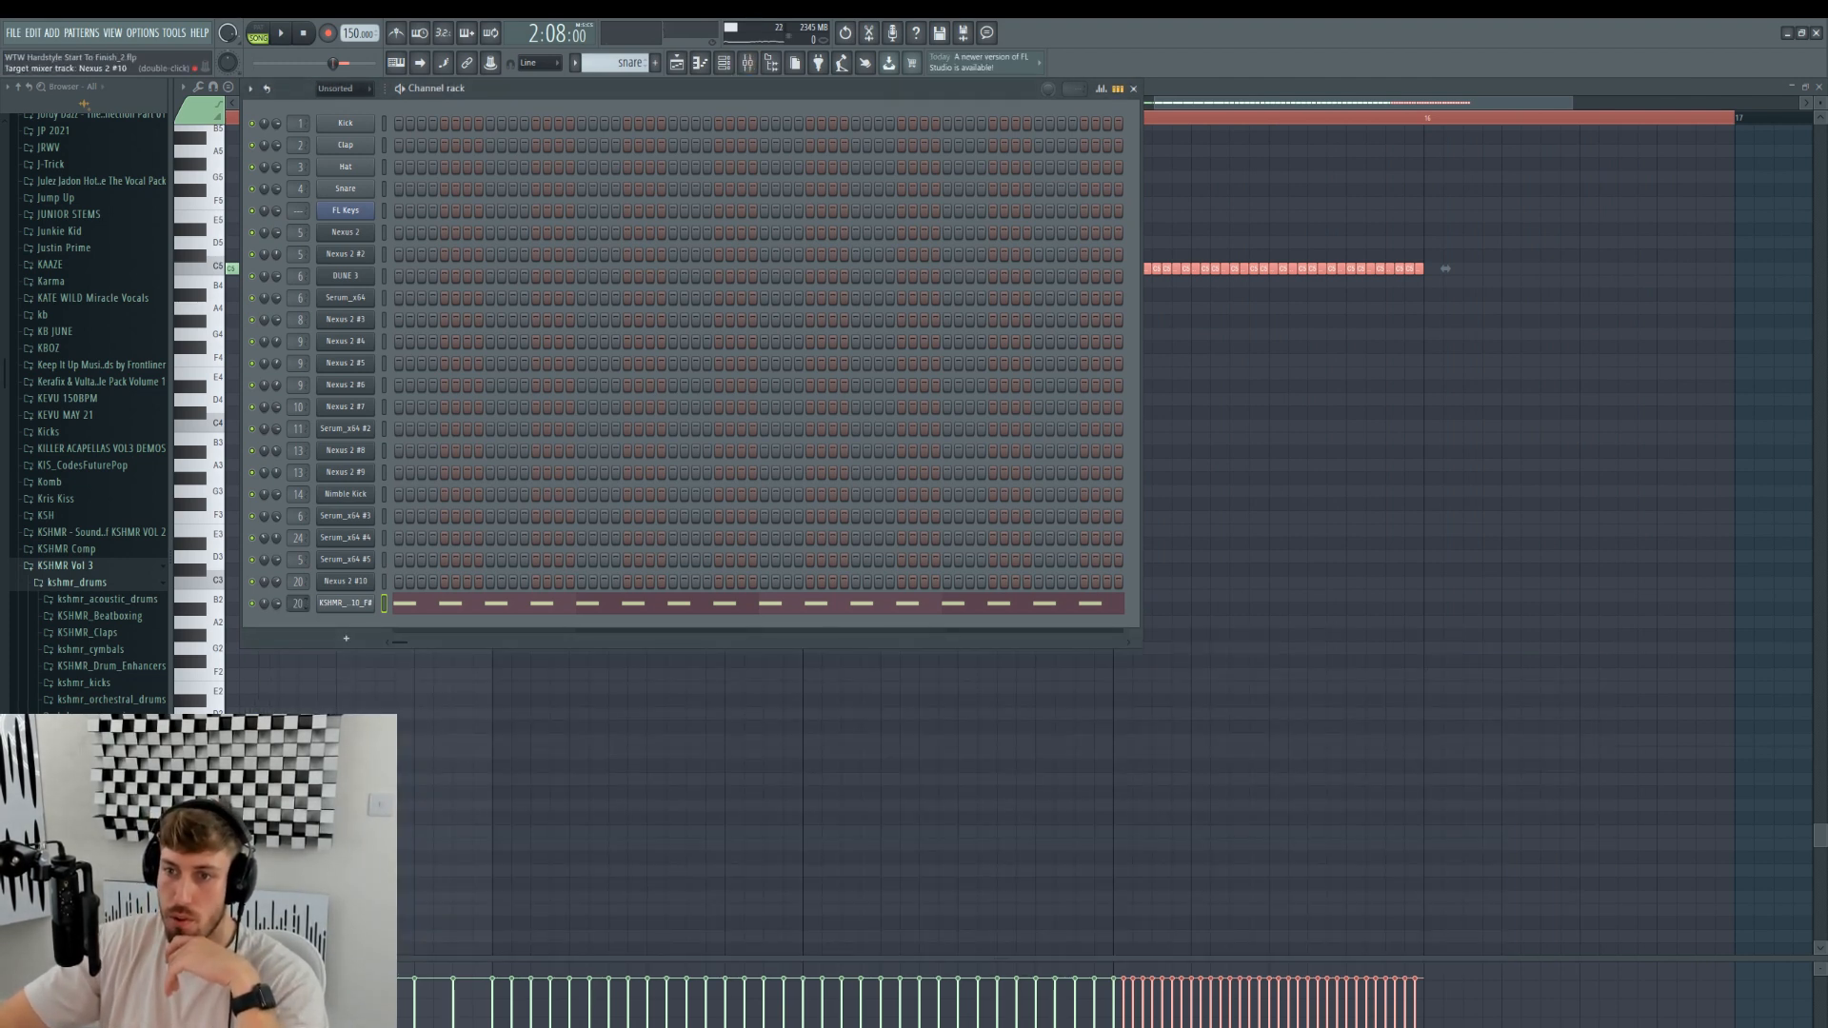
- Create an automation clip for the volume of the Kick Snare Build bus in the playlist
click(678, 64)
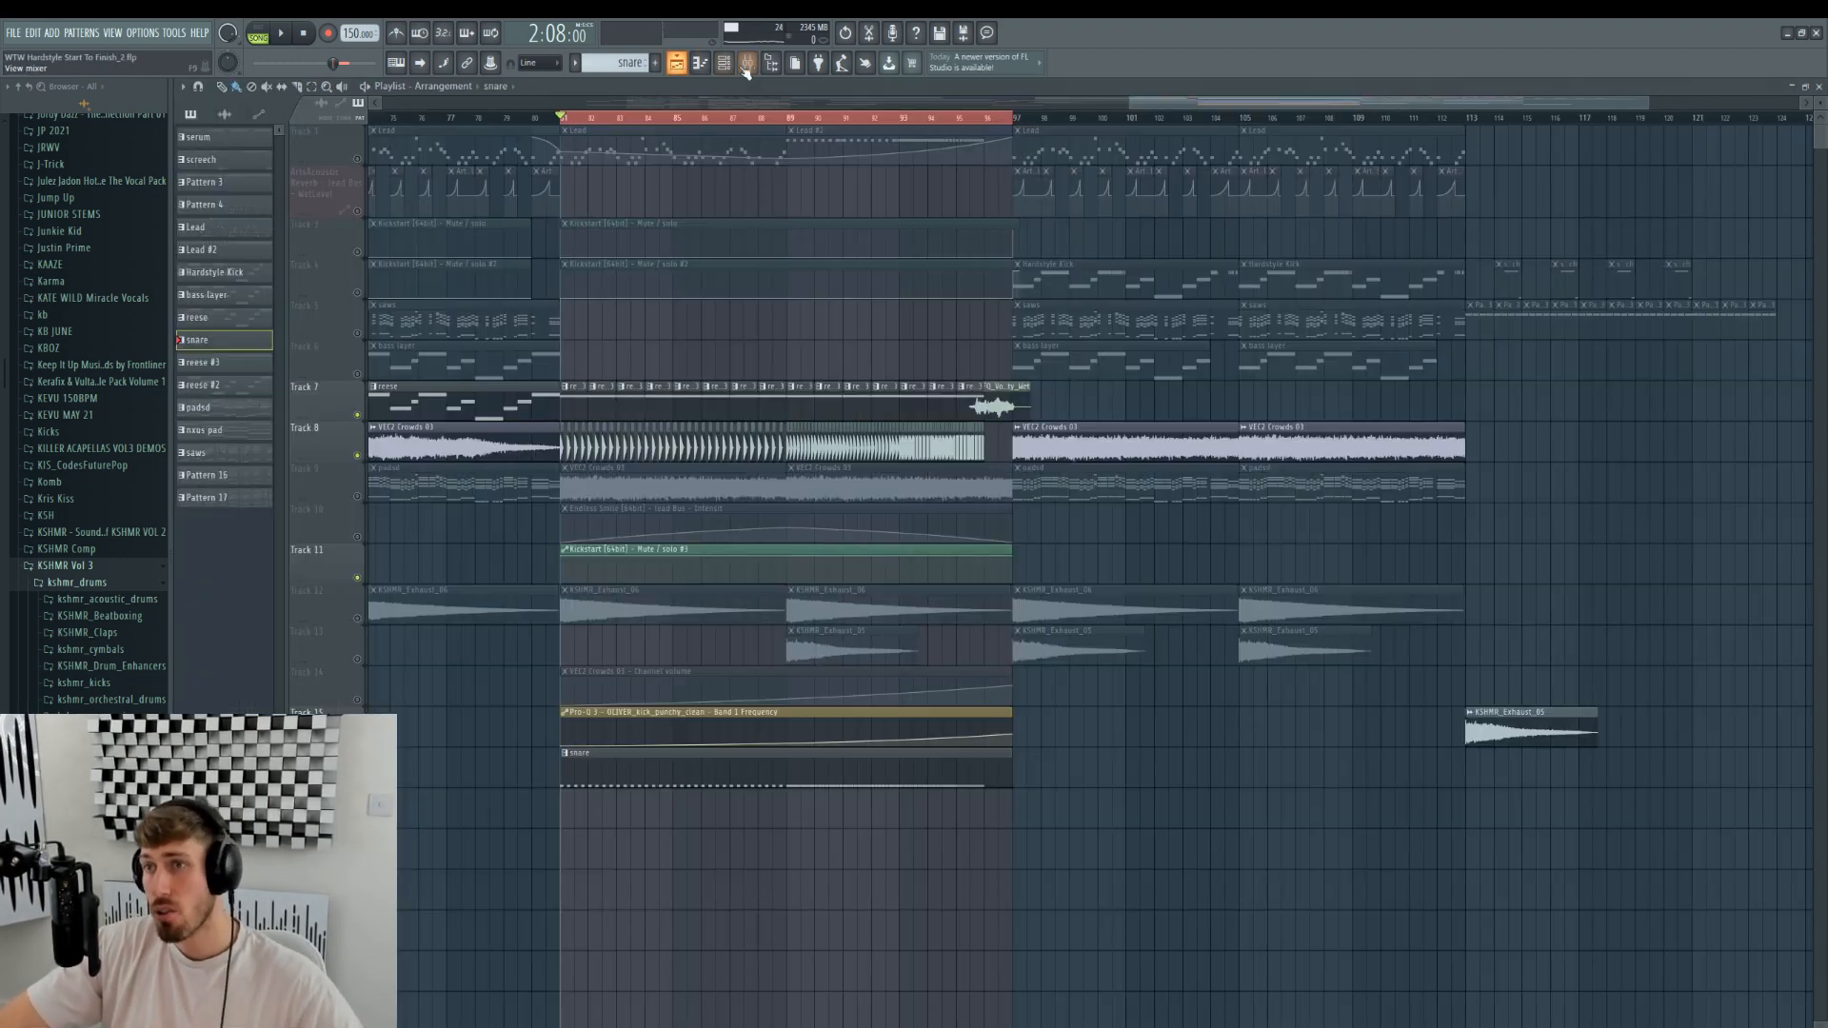
click(749, 64)
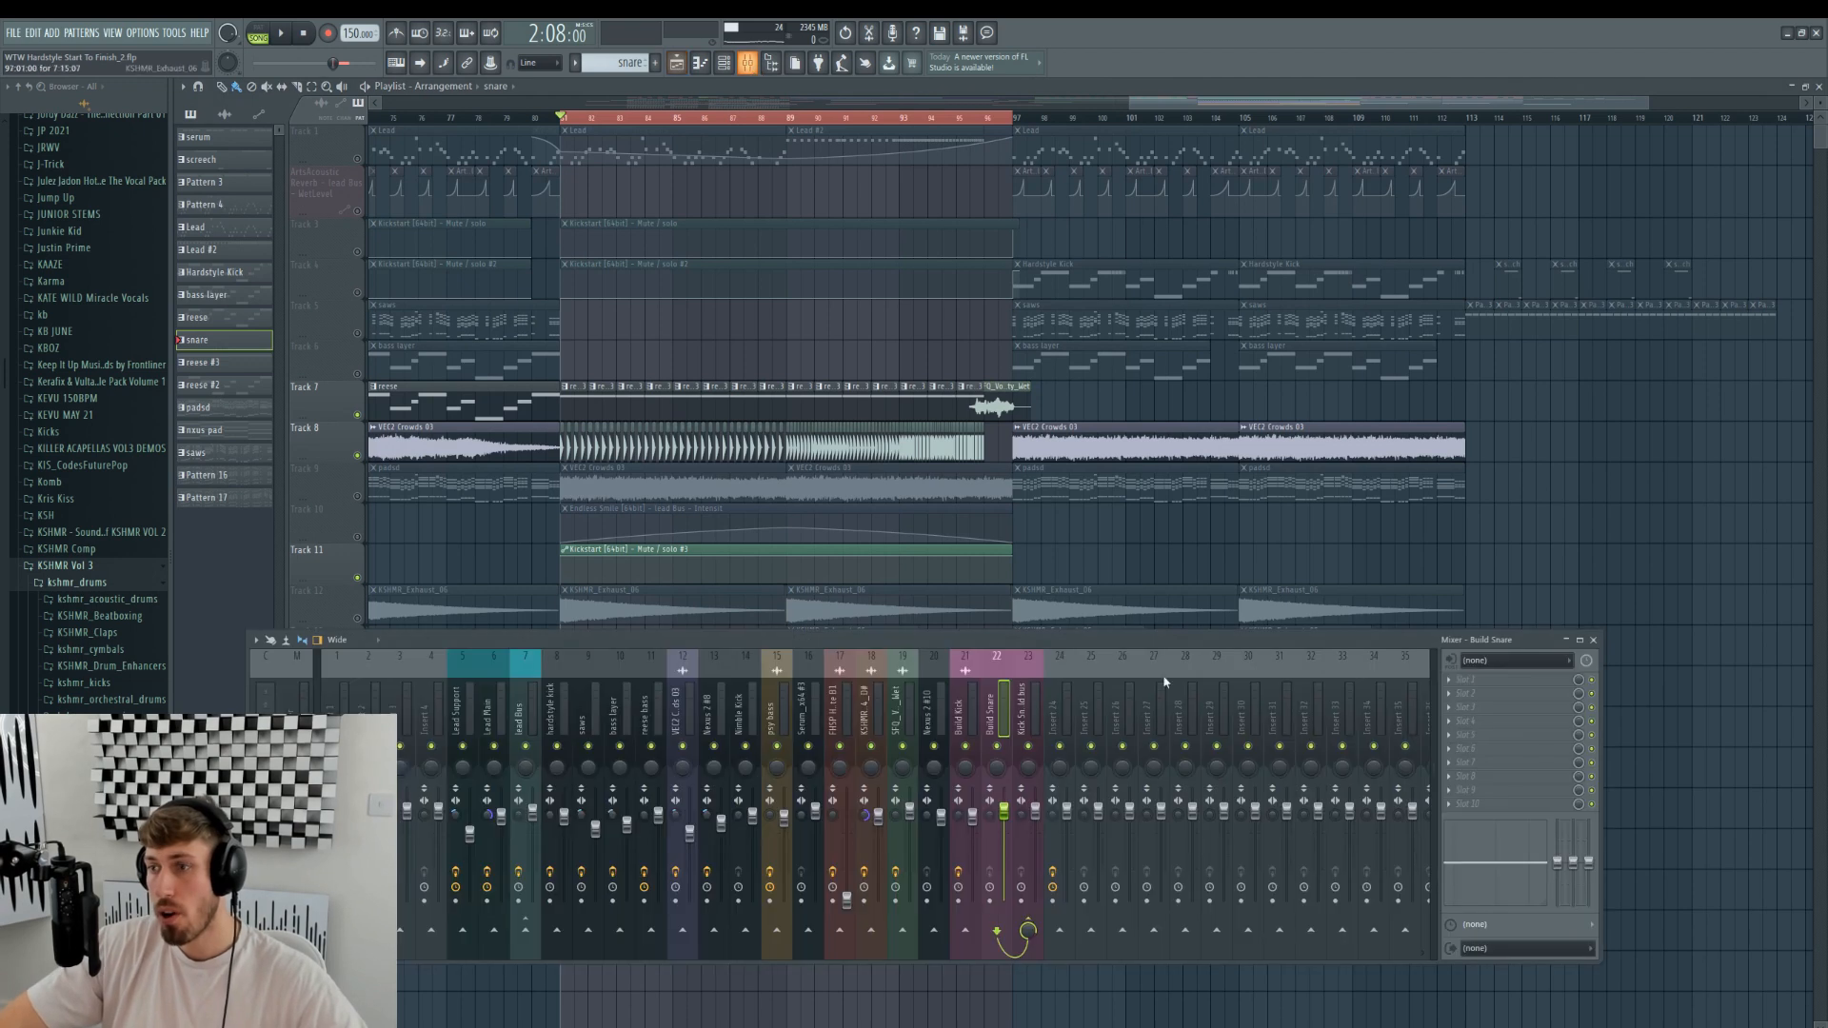
click(1020, 728)
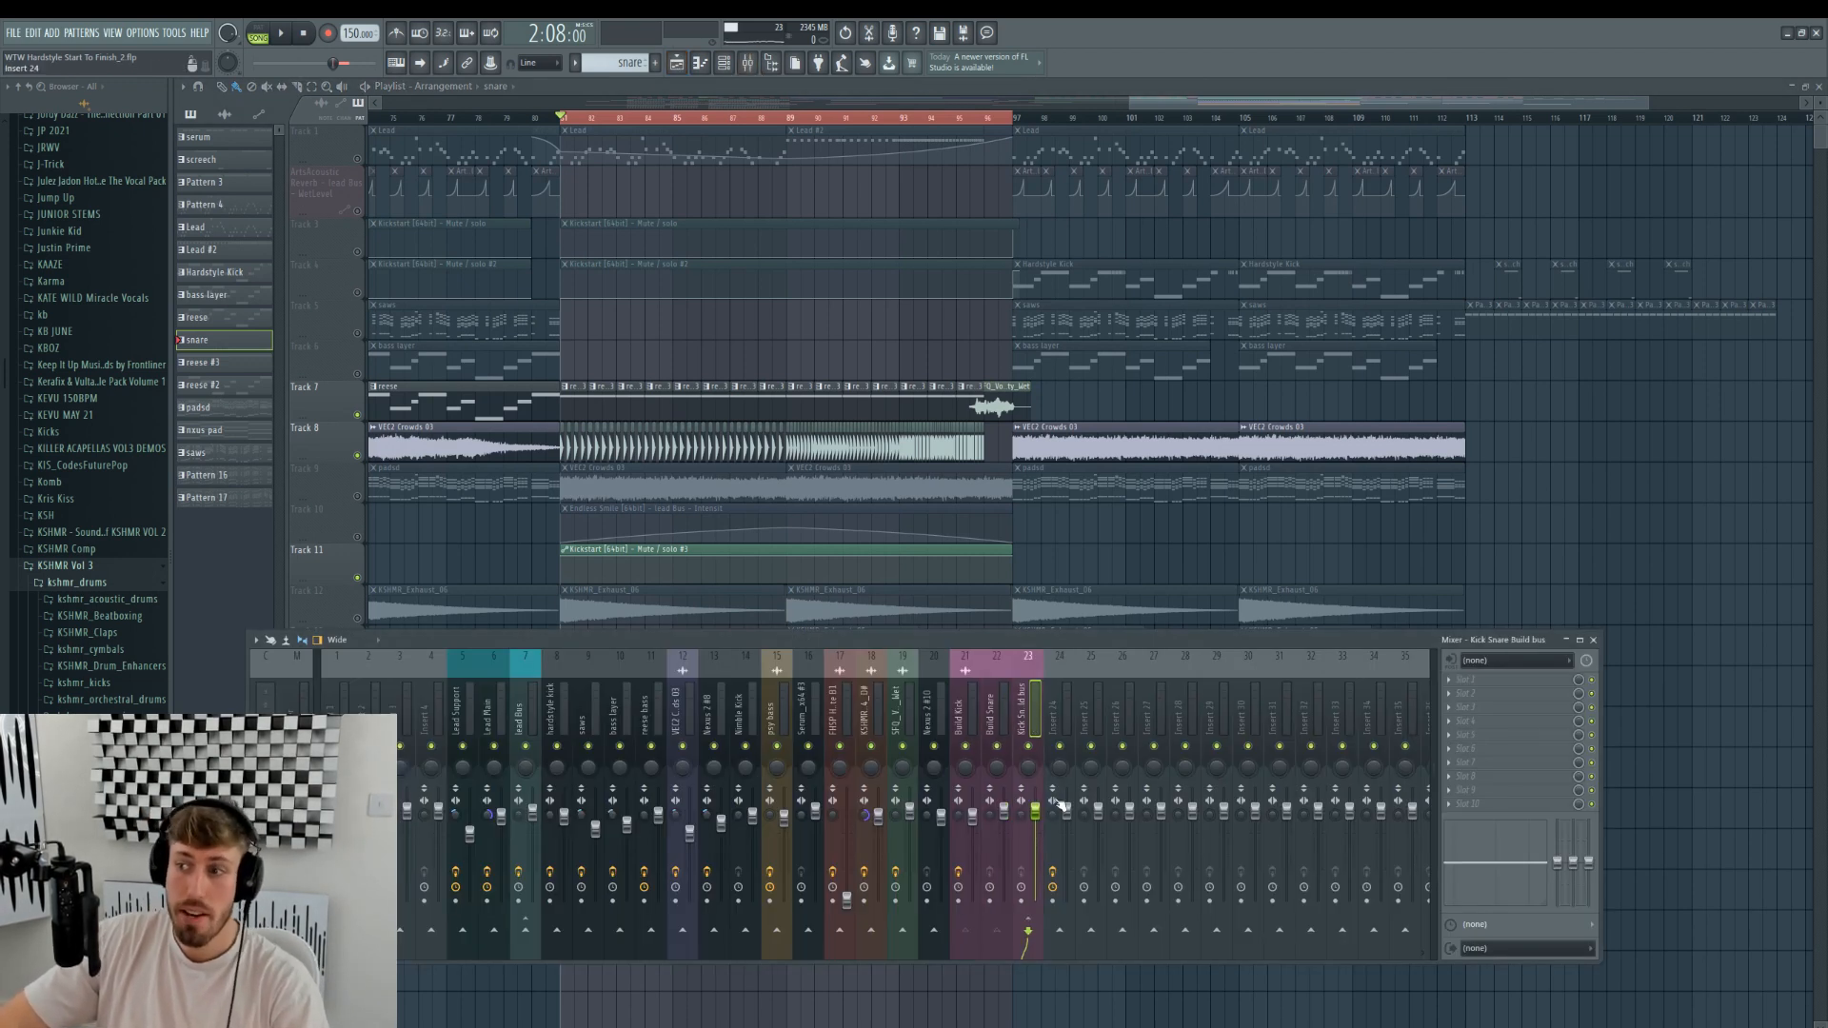
right_click(1041, 821)
click(1077, 857)
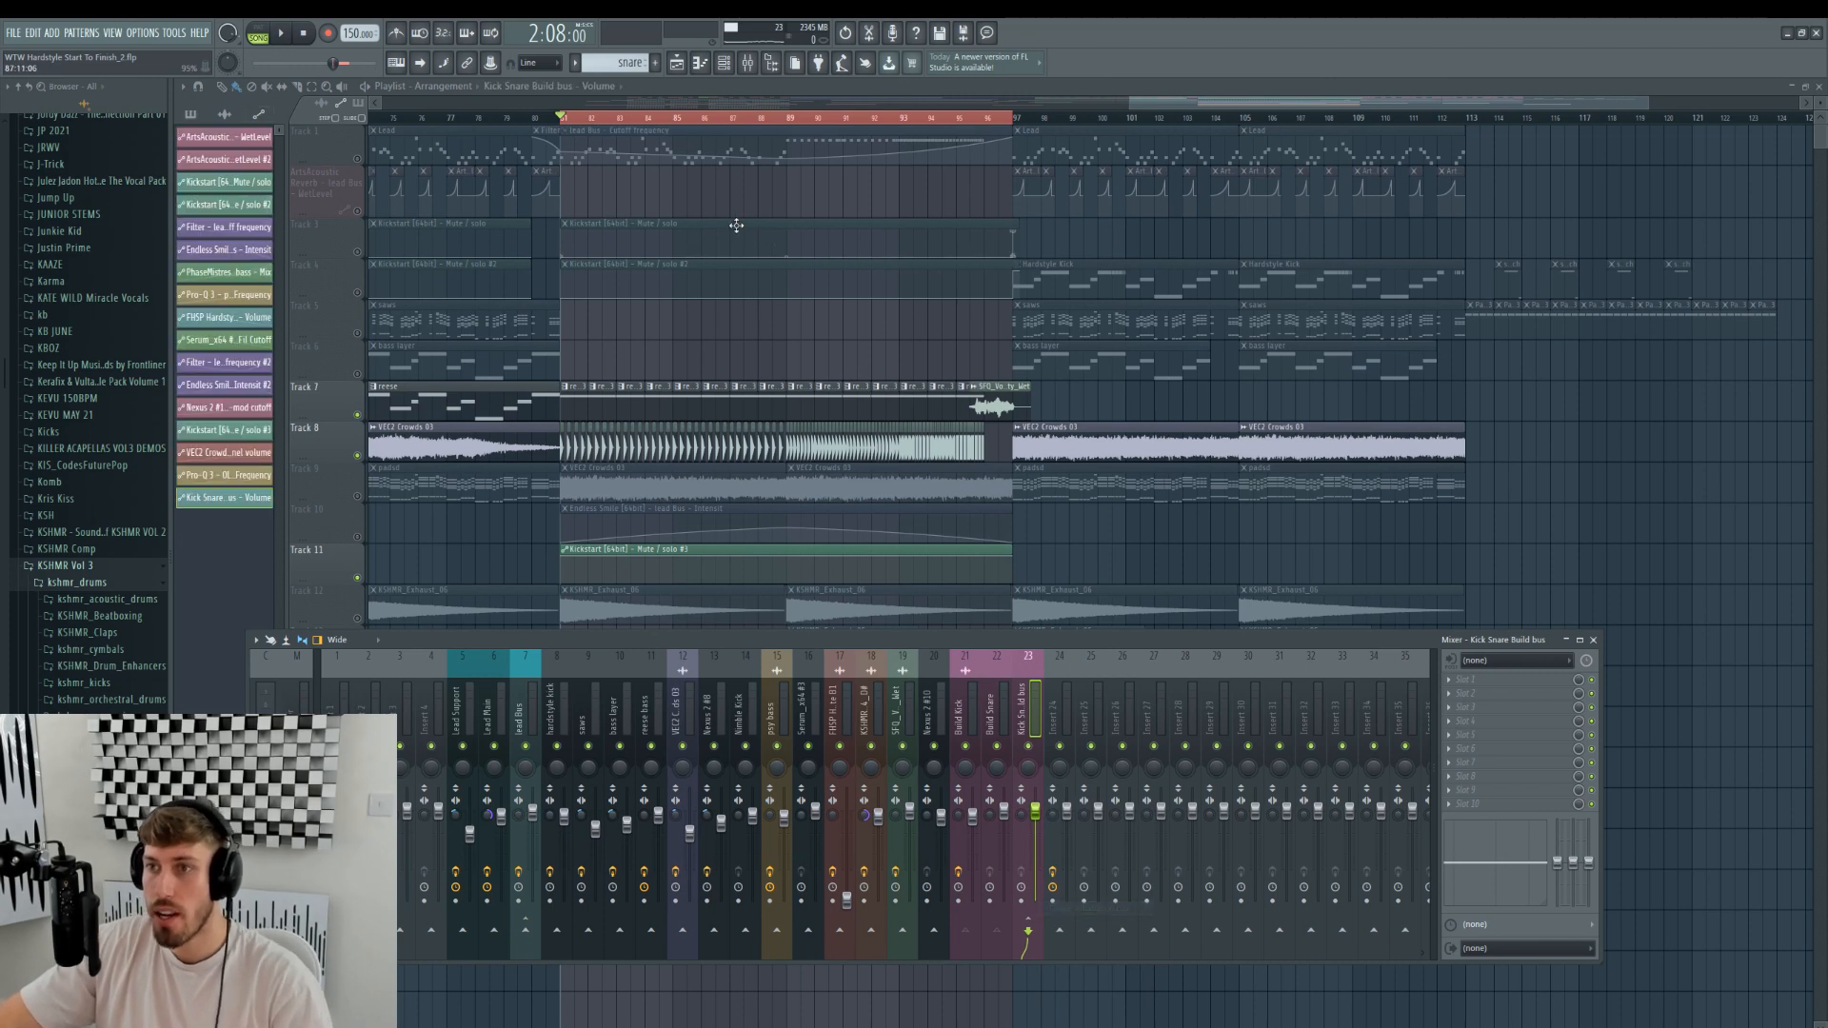
- Enable the Kick Snare Build bus volume automation track and shape its curve to fall gently toward bar 97, checking it in playback
key(F9)
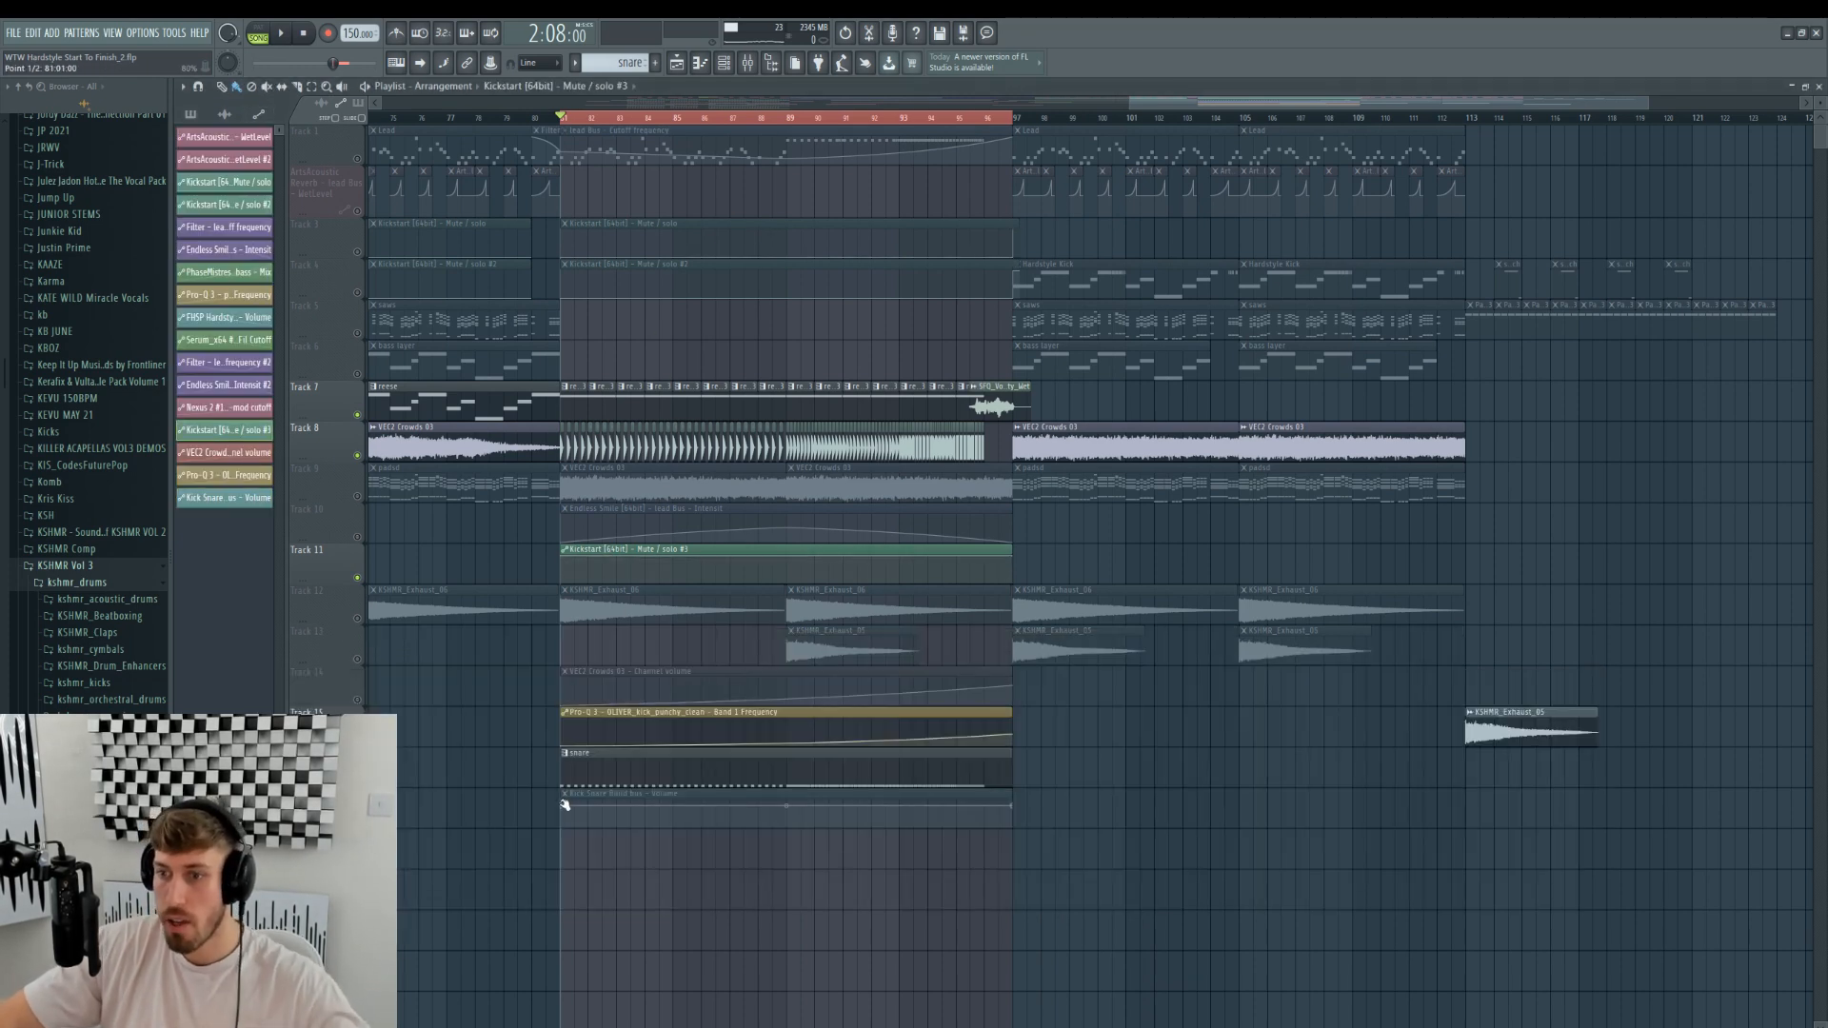
click(357, 822)
drag(1015, 811, 1015, 814)
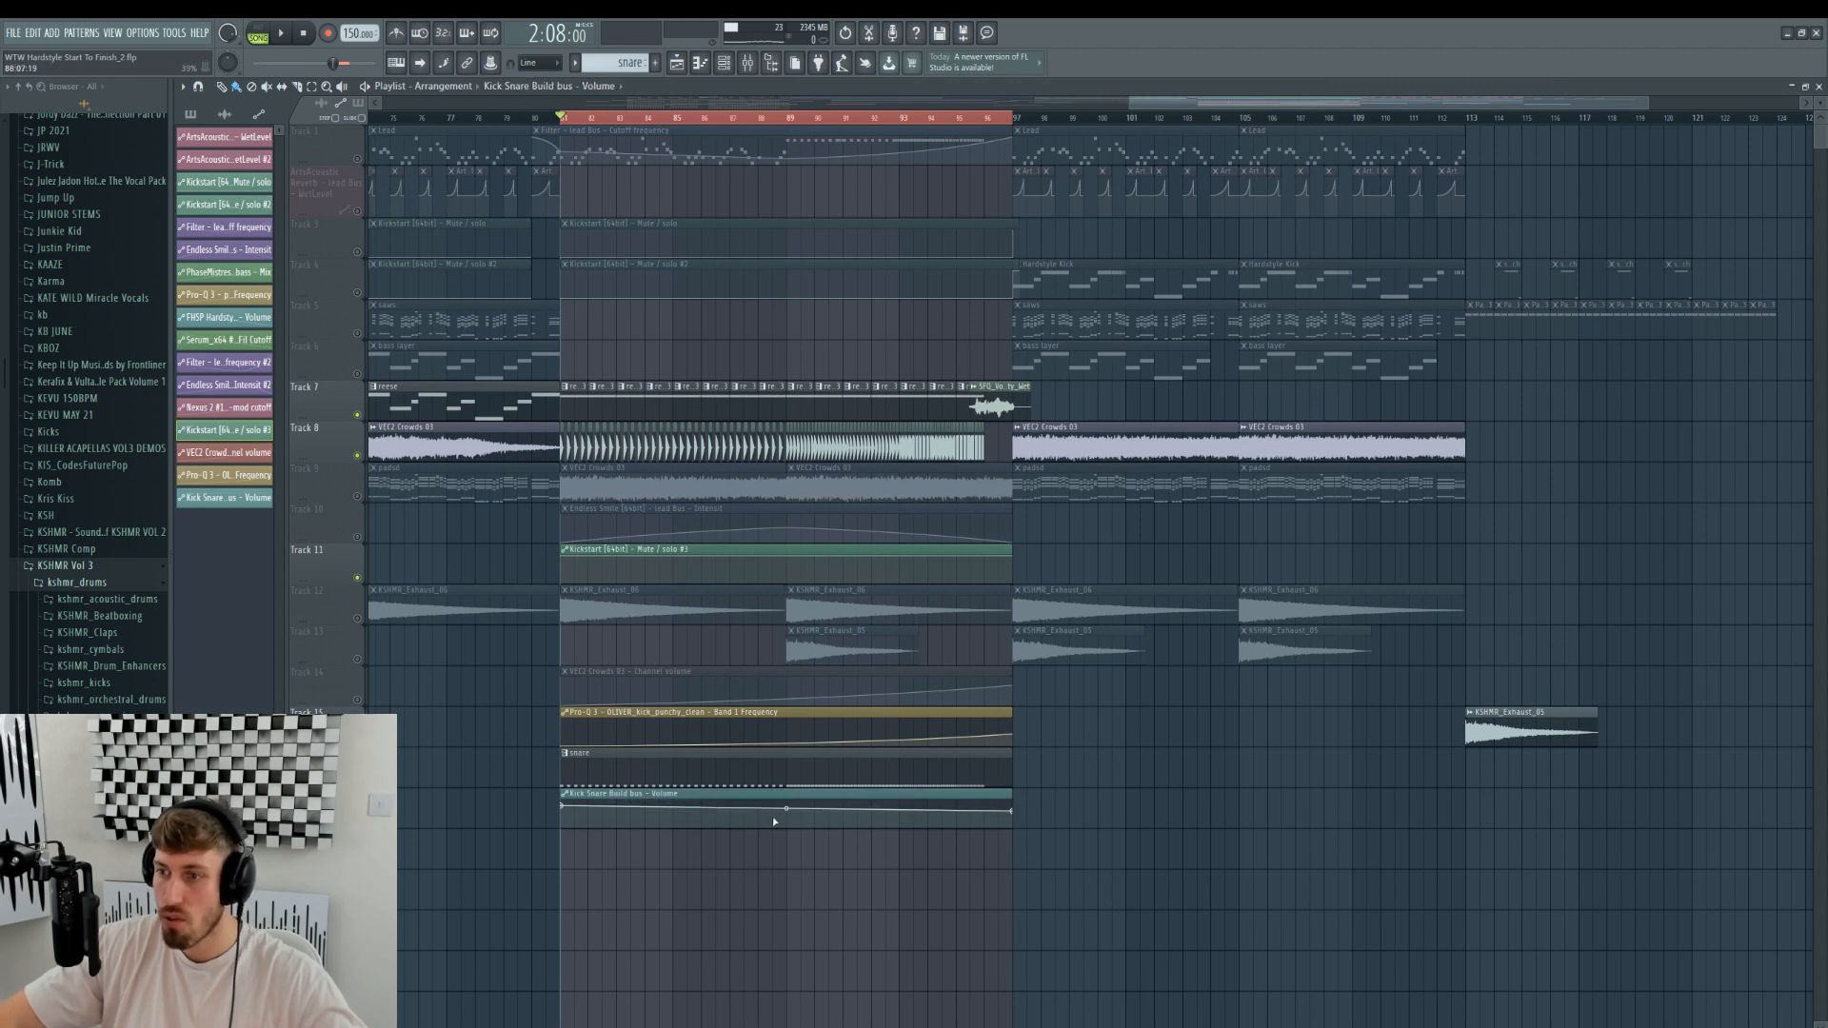
click(714, 125)
key(space)
drag(787, 807, 789, 799)
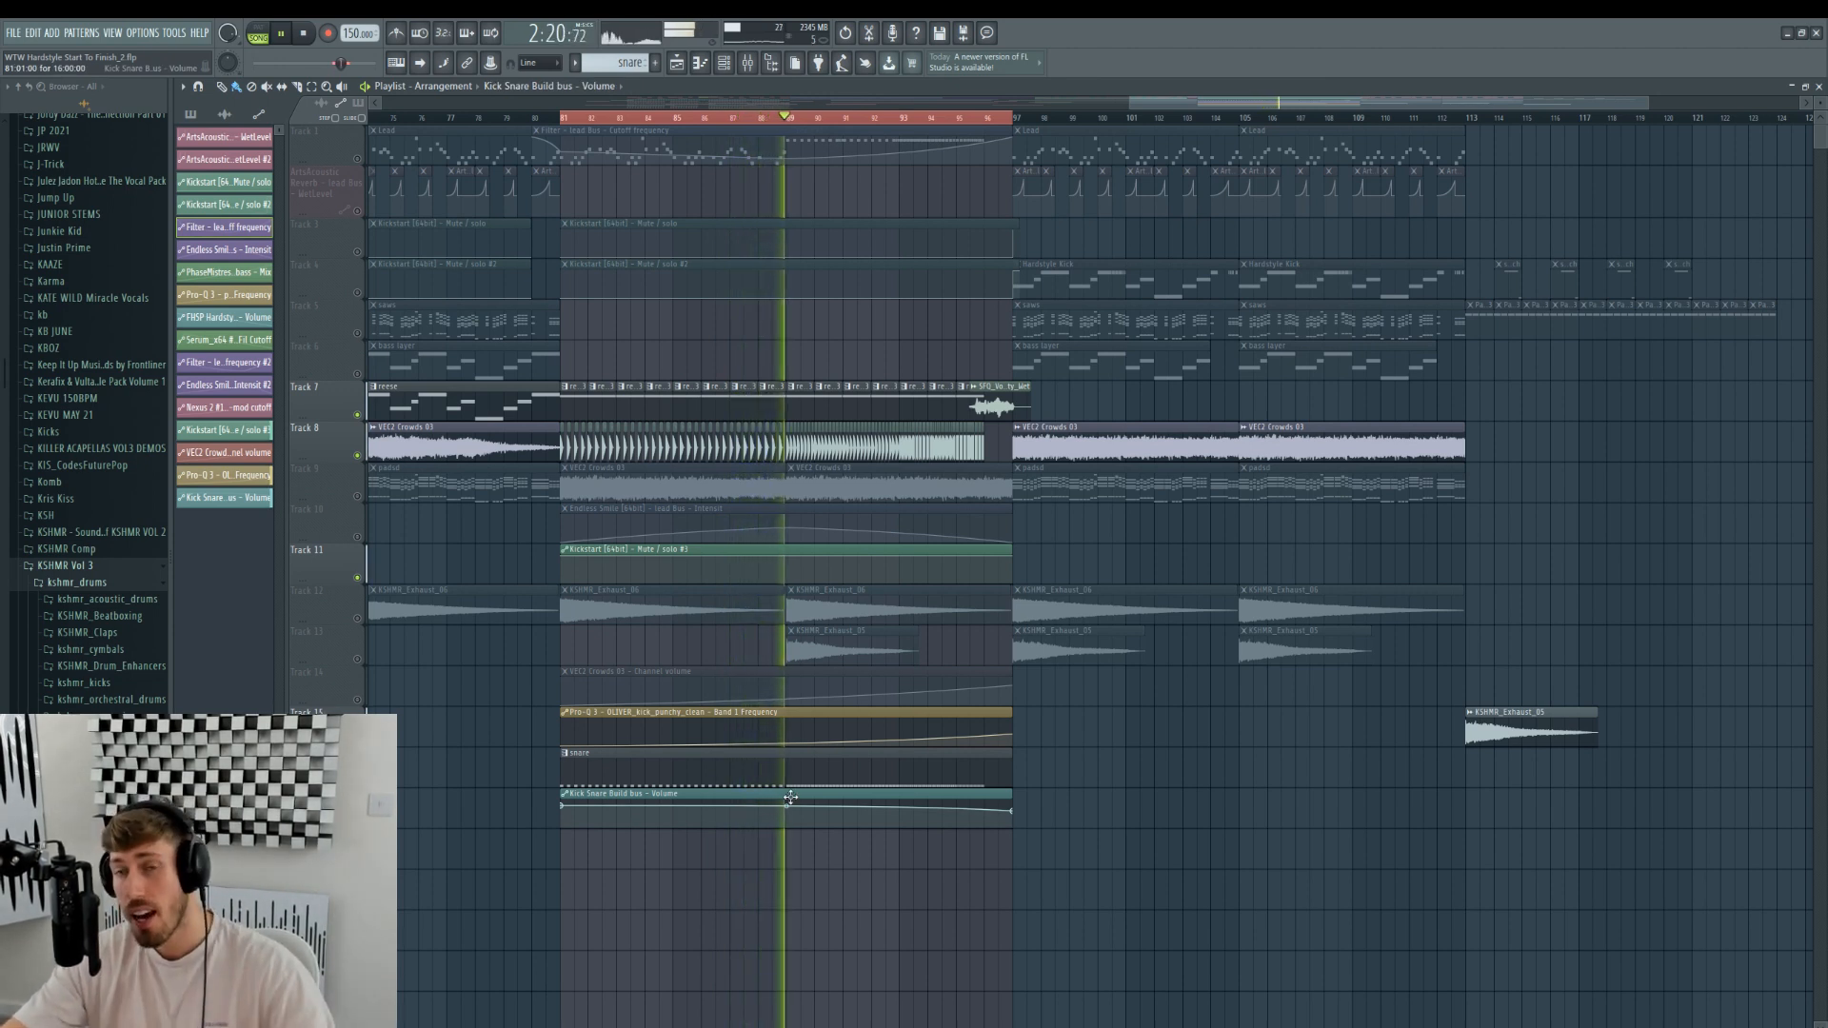
- Add a Pro-Q 3 in slot 9 of the reese bass mixer track
double_click(843, 400)
key(F6)
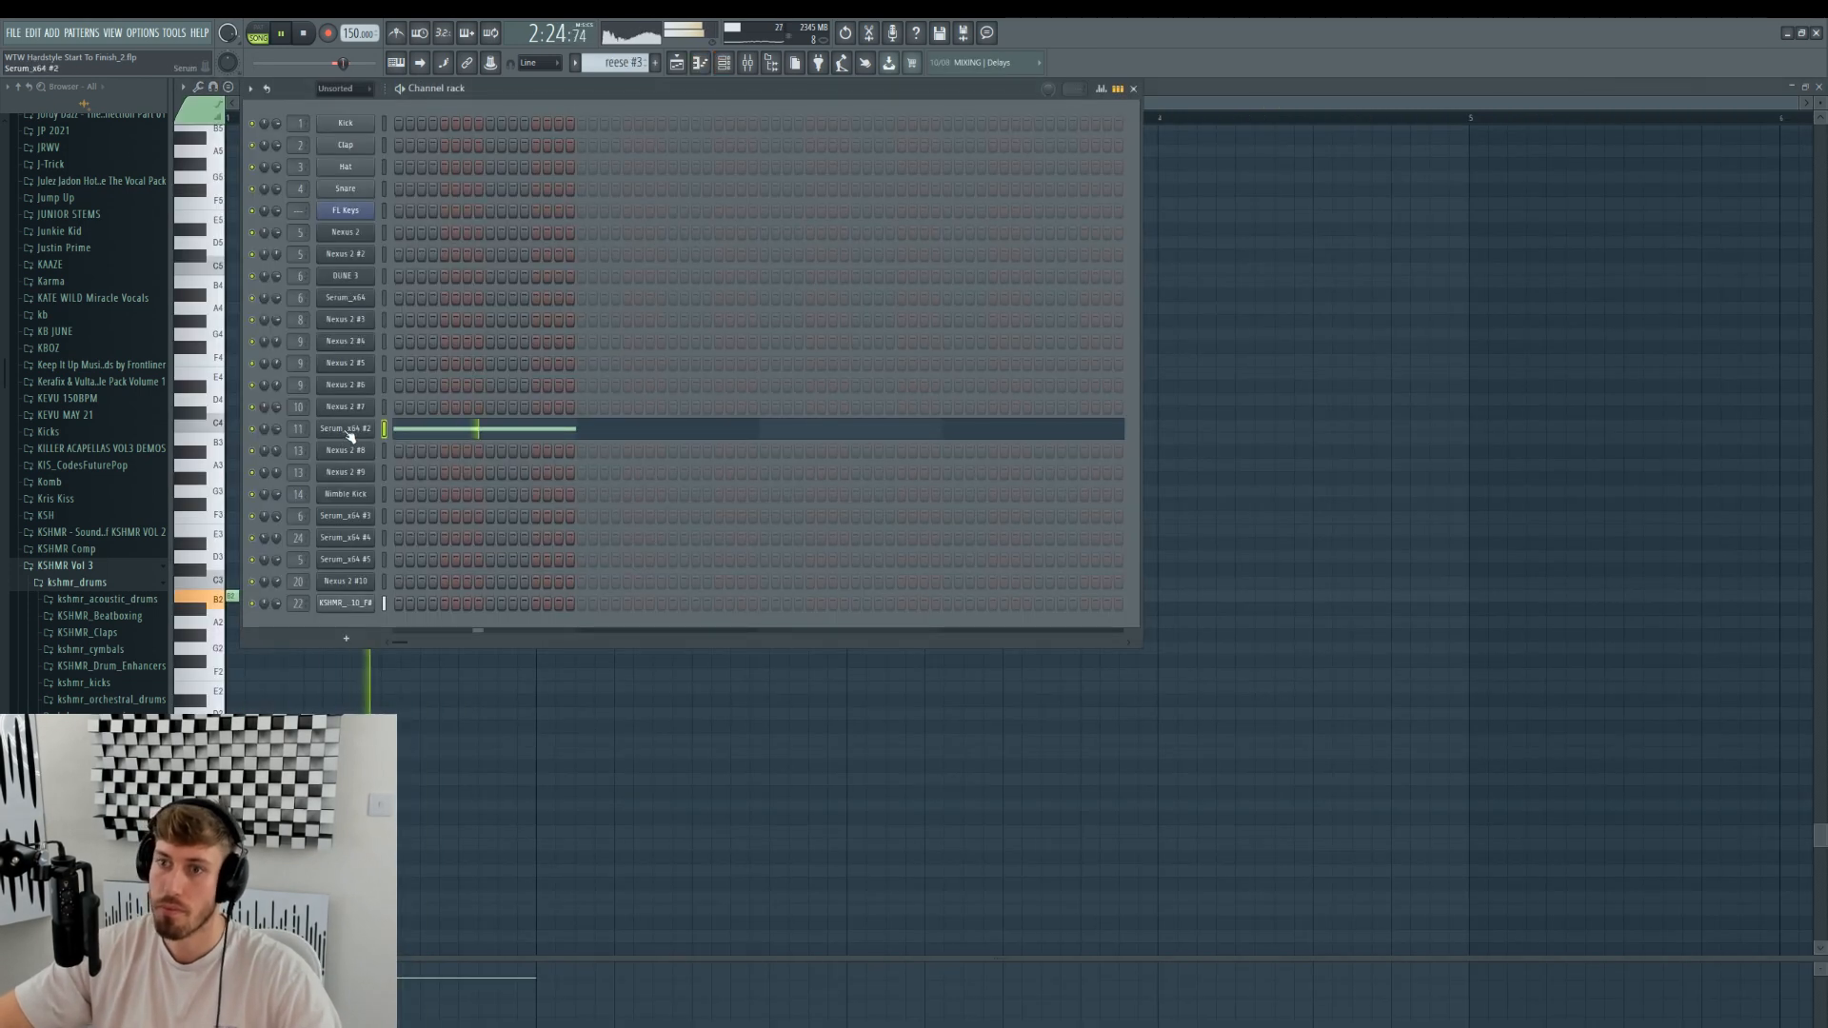
click(345, 434)
click(748, 62)
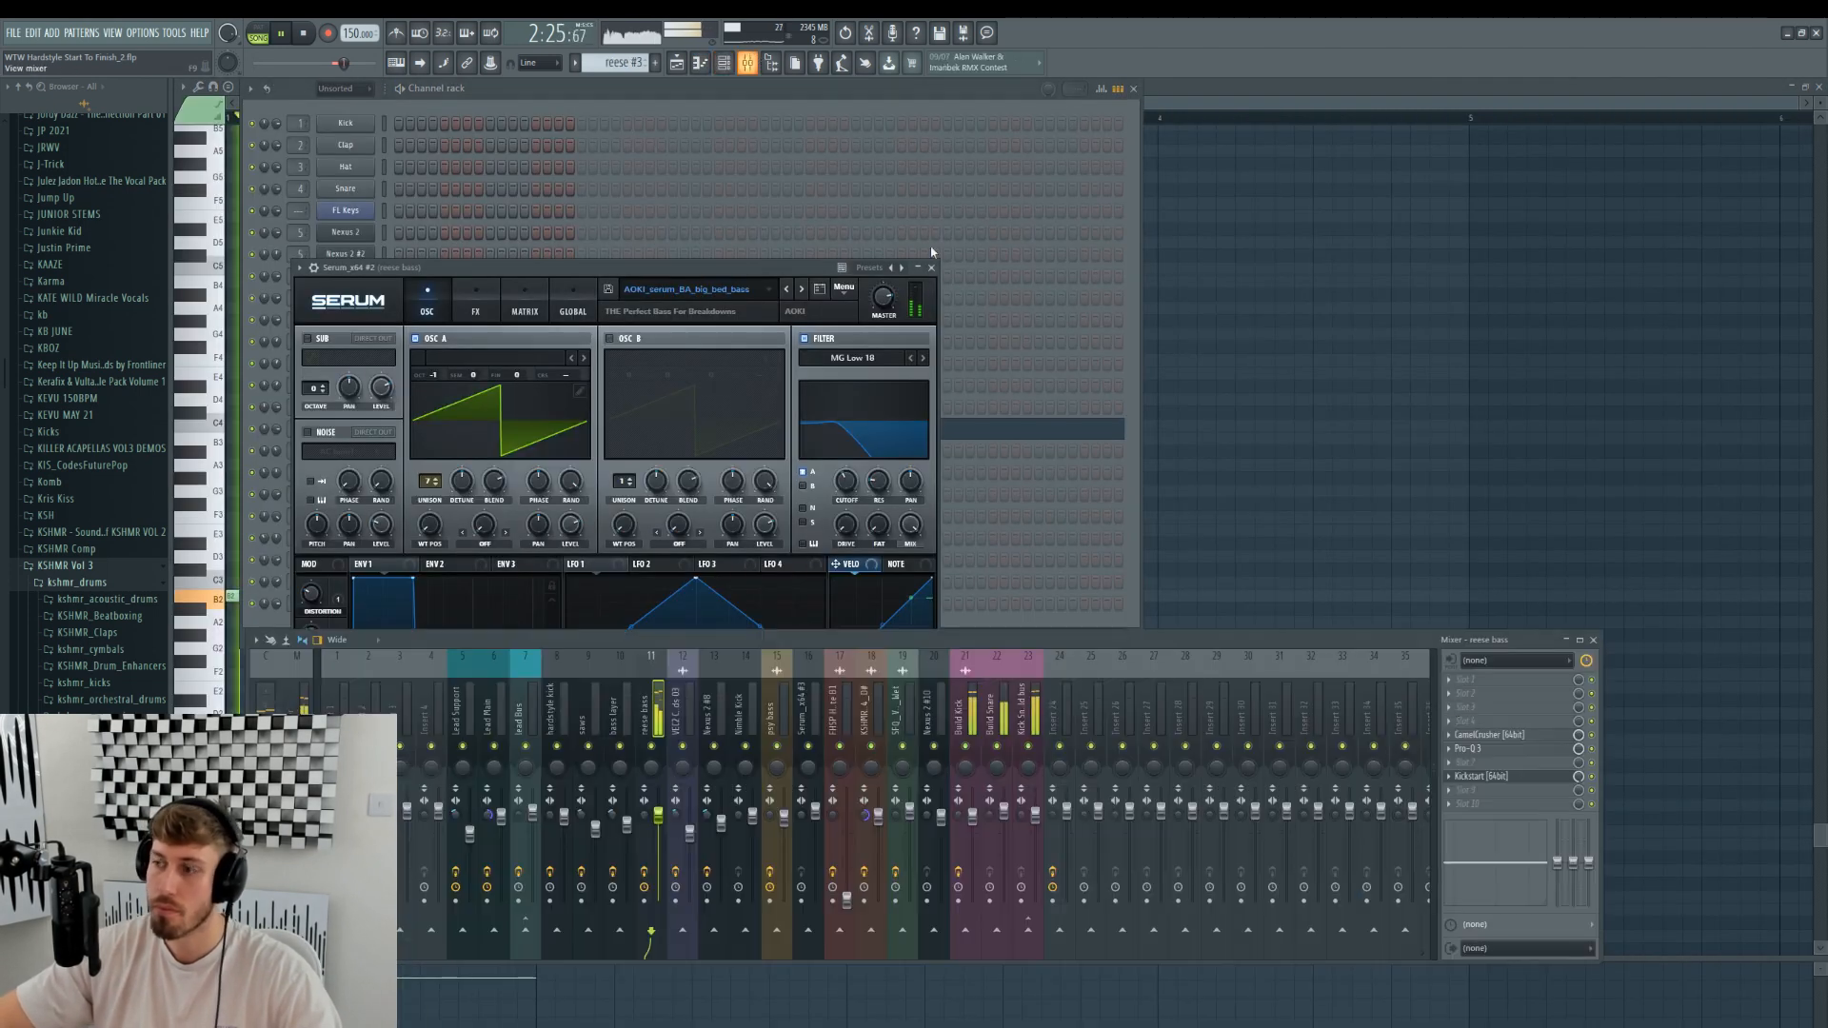
click(1495, 750)
click(1485, 791)
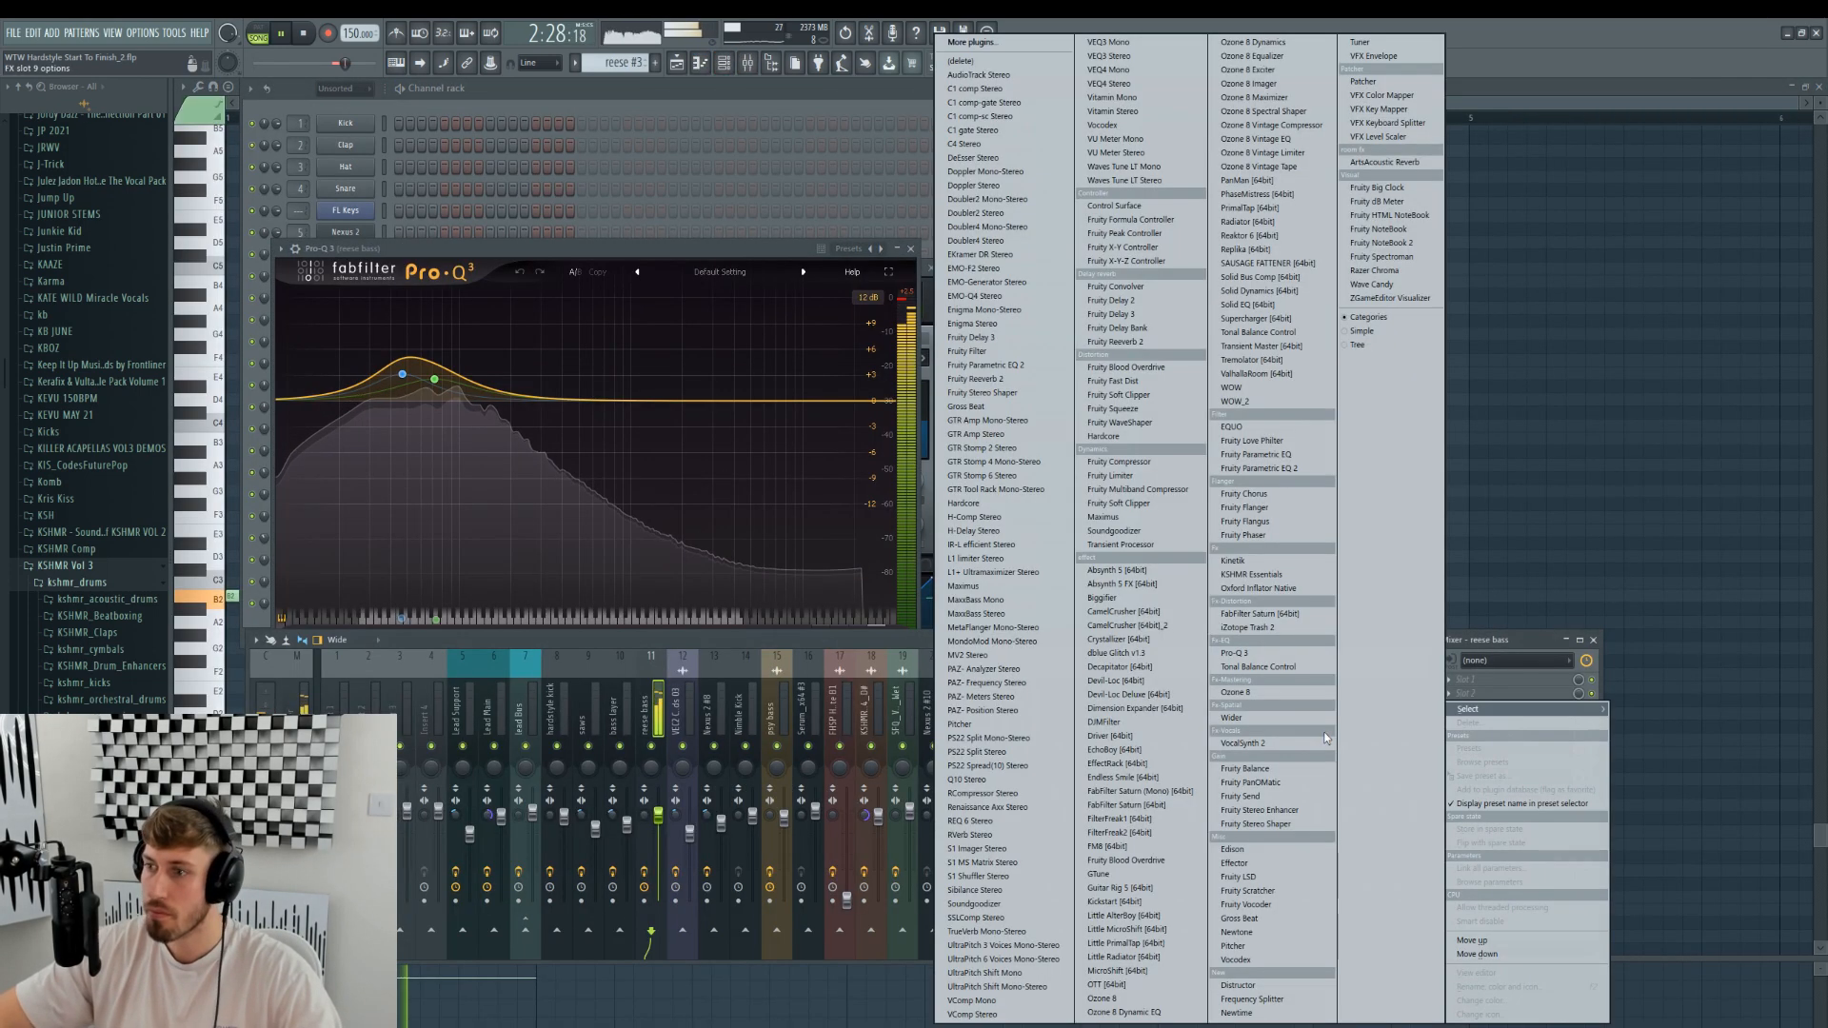
click(1238, 654)
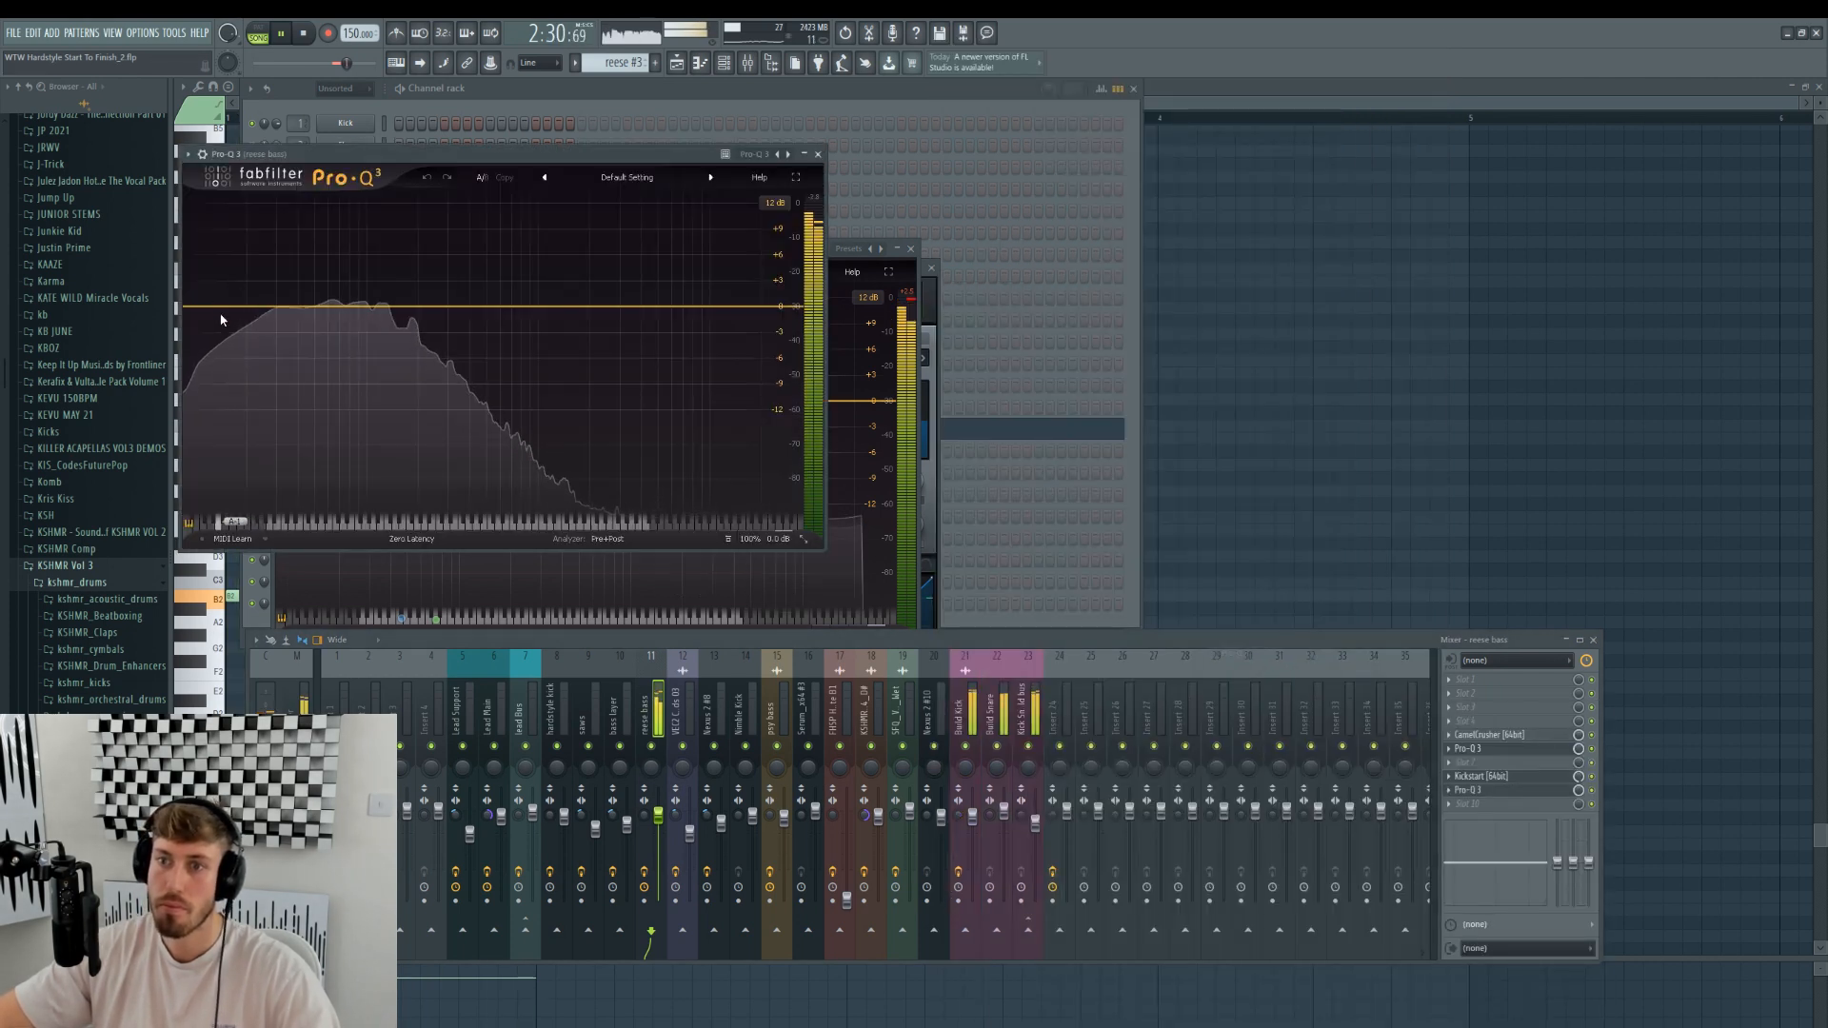
- Add a 10 Hz low-cut band at 96 dB/oct and automate its frequency with a rising curve across bars 81 to 97
click(221, 320)
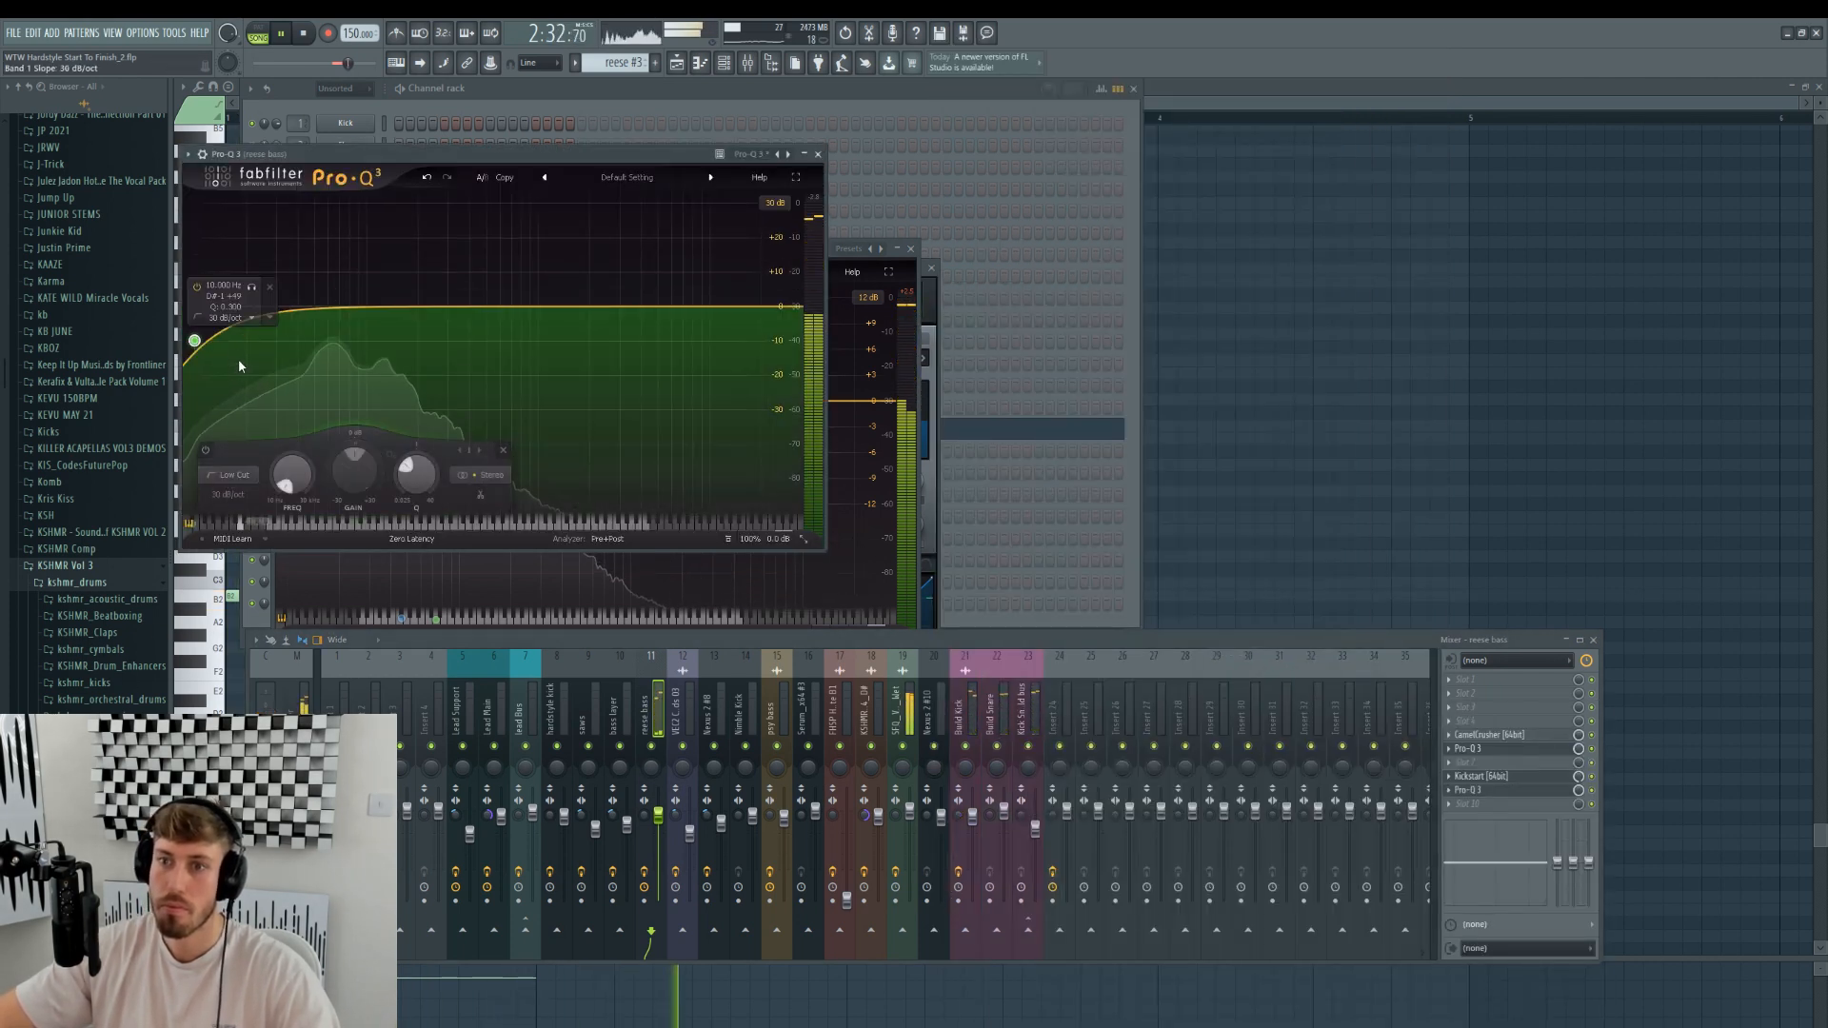
scroll(203, 343, up, 6)
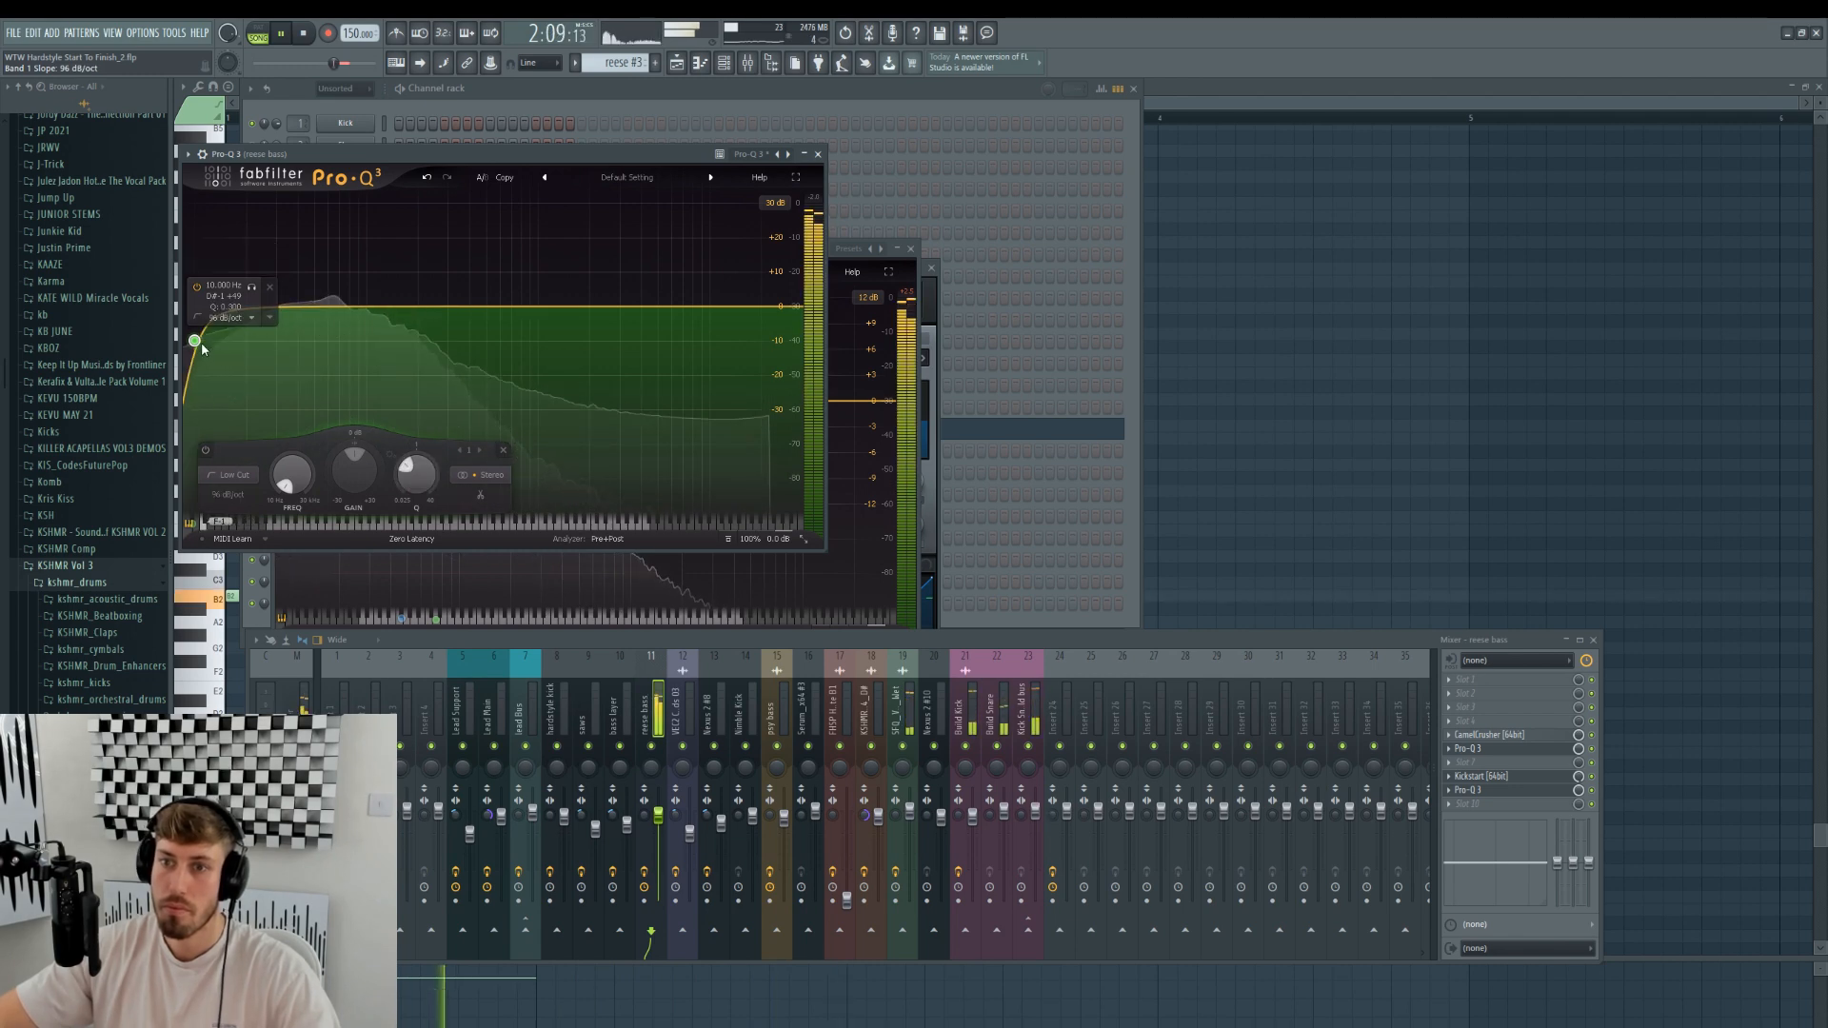
drag(292, 474, 293, 466)
right_click(292, 474)
click(324, 542)
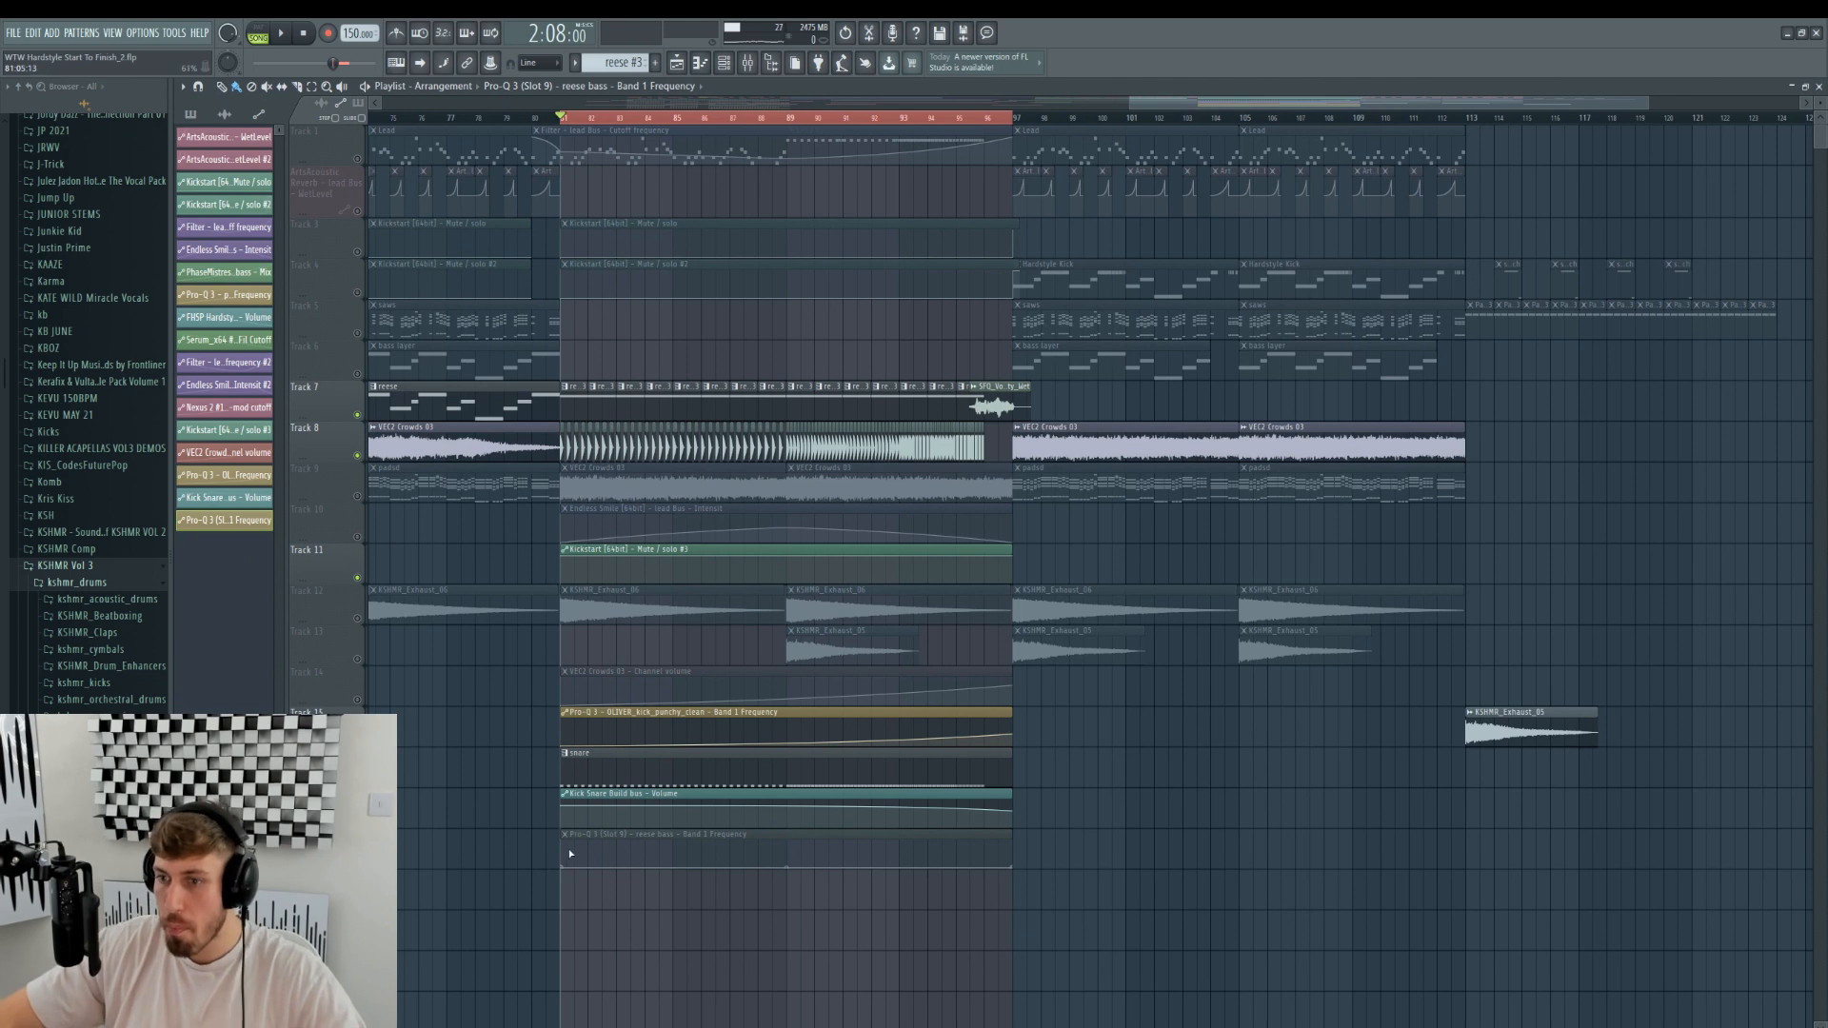
click(357, 864)
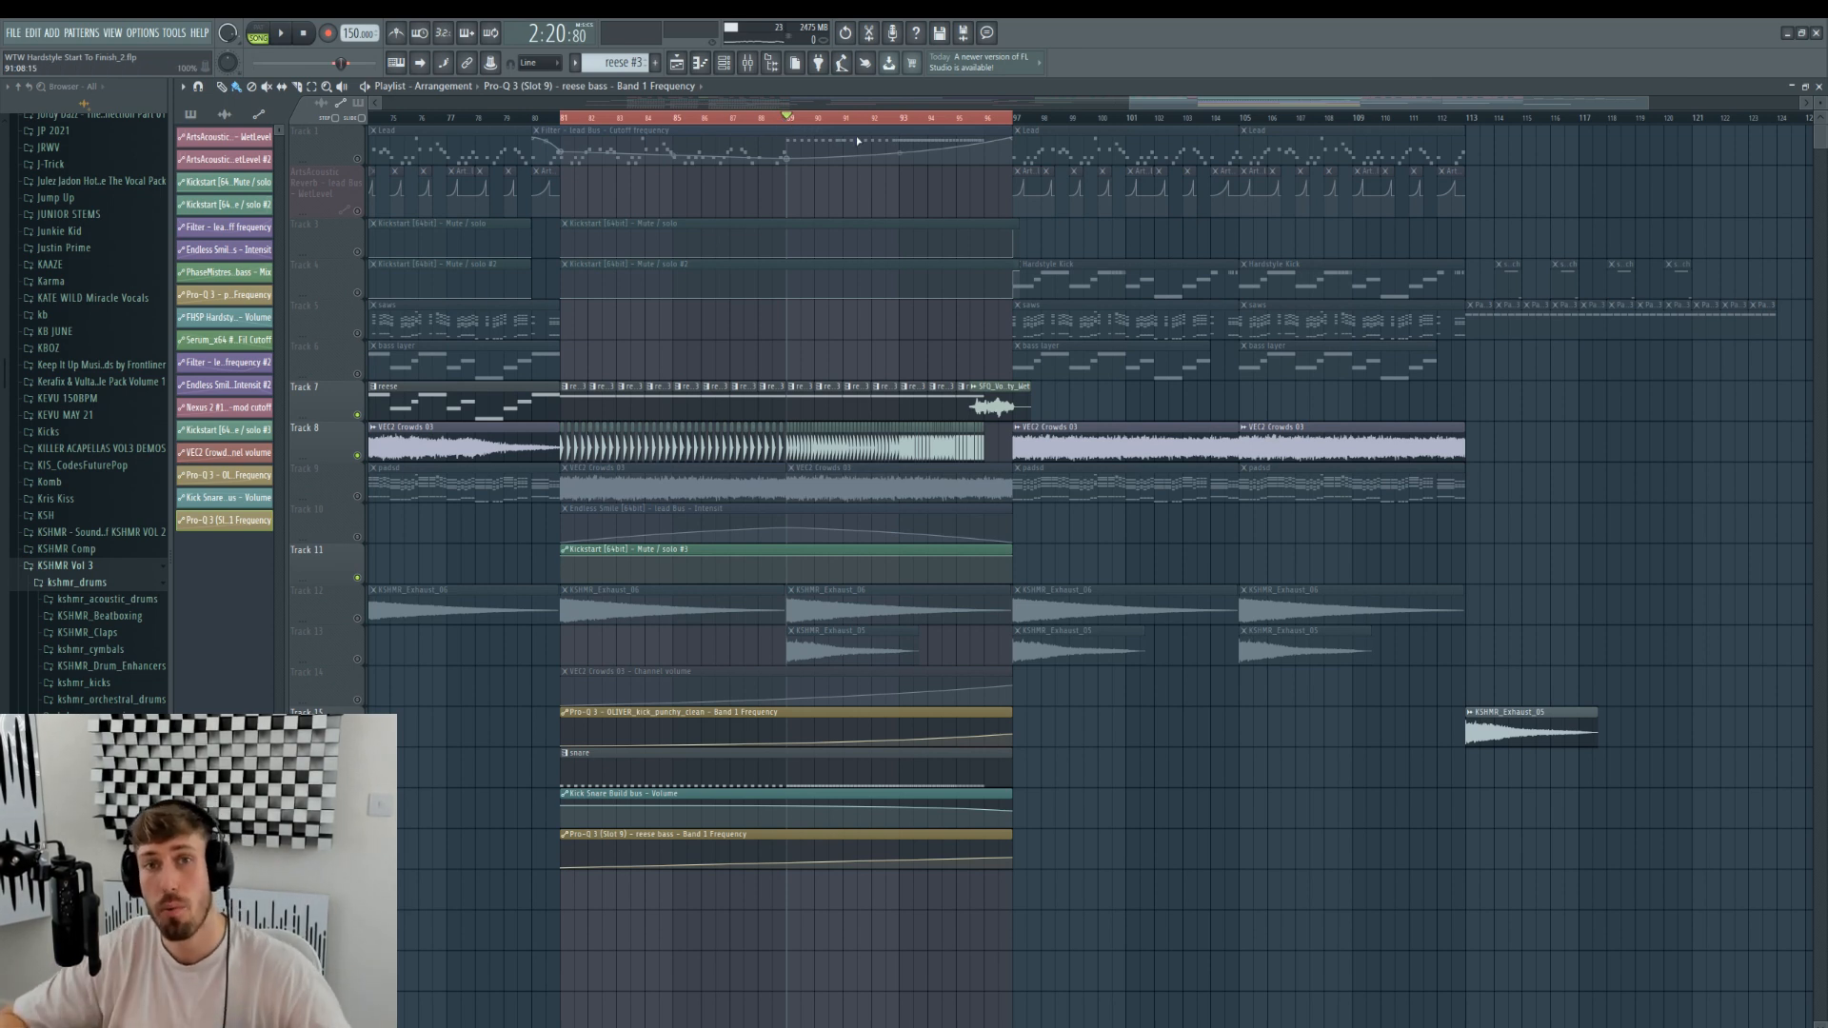
key(space)
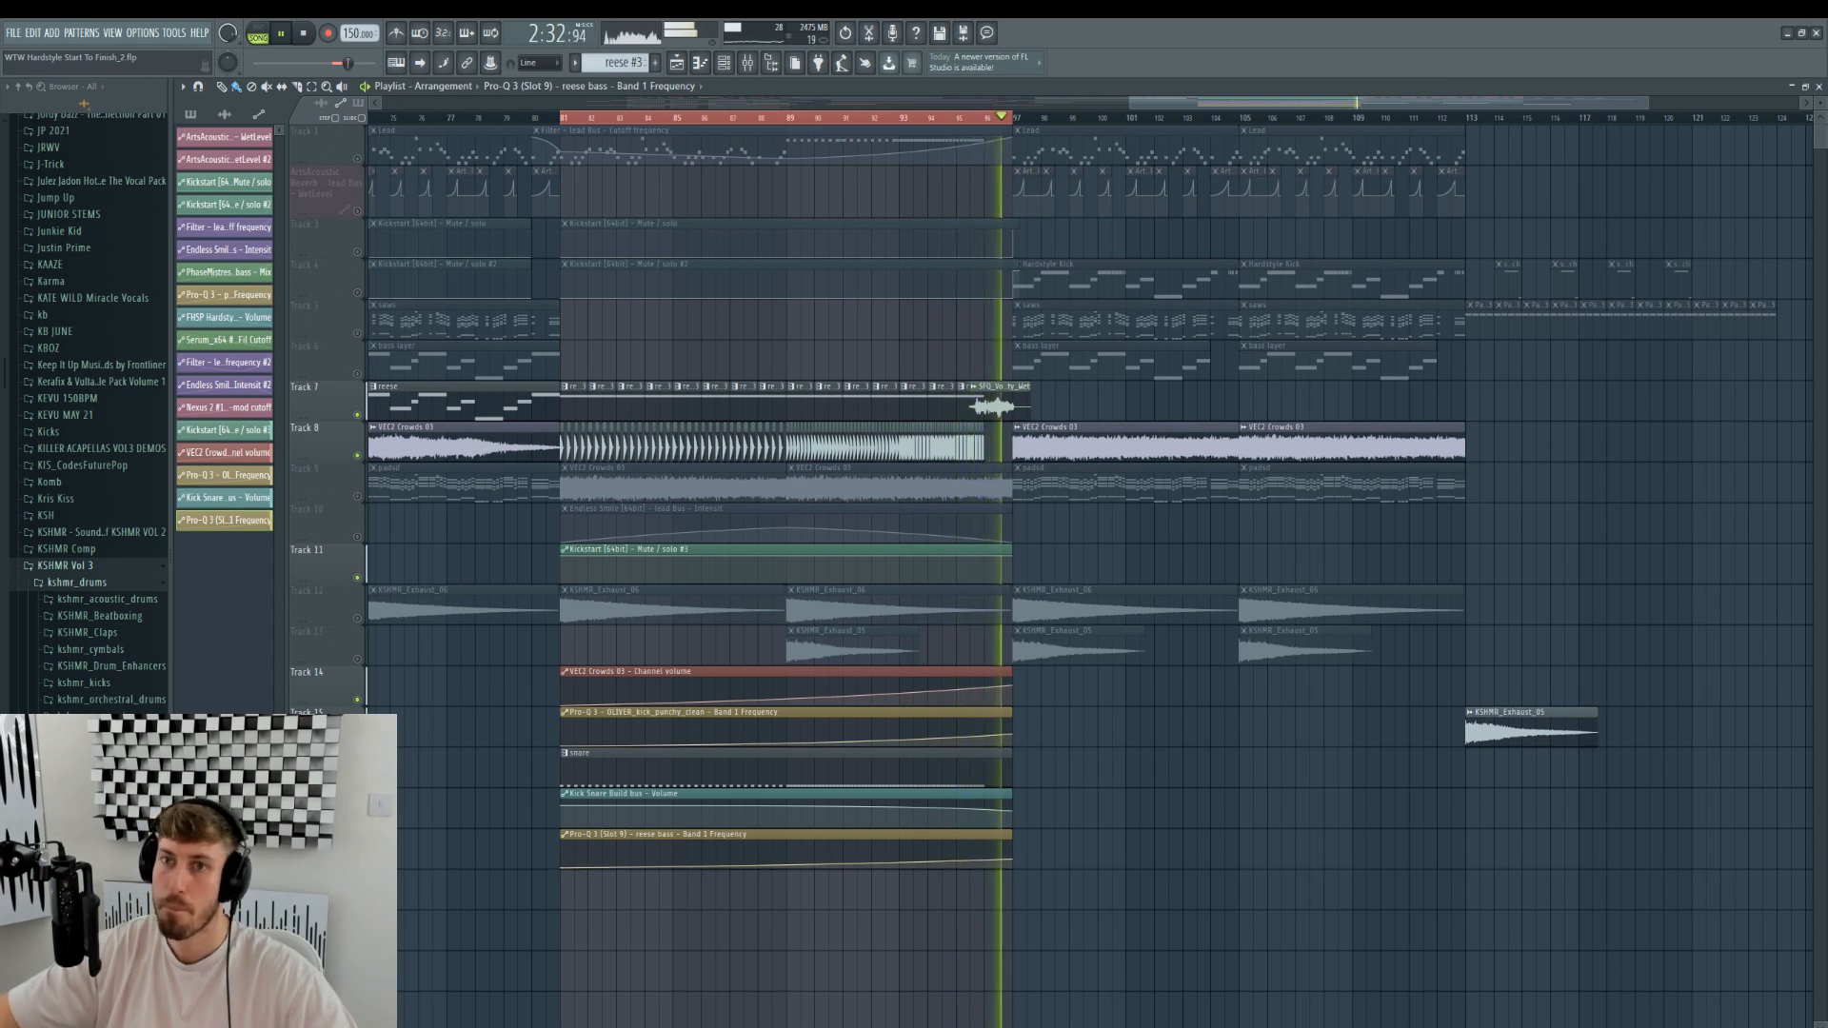
- Unmute playlist tracks 1, 3, 4, 6, 9, 10, 12 and 13 and play the build-up with them
click(529, 118)
key(space)
click(357, 159)
click(357, 251)
click(357, 293)
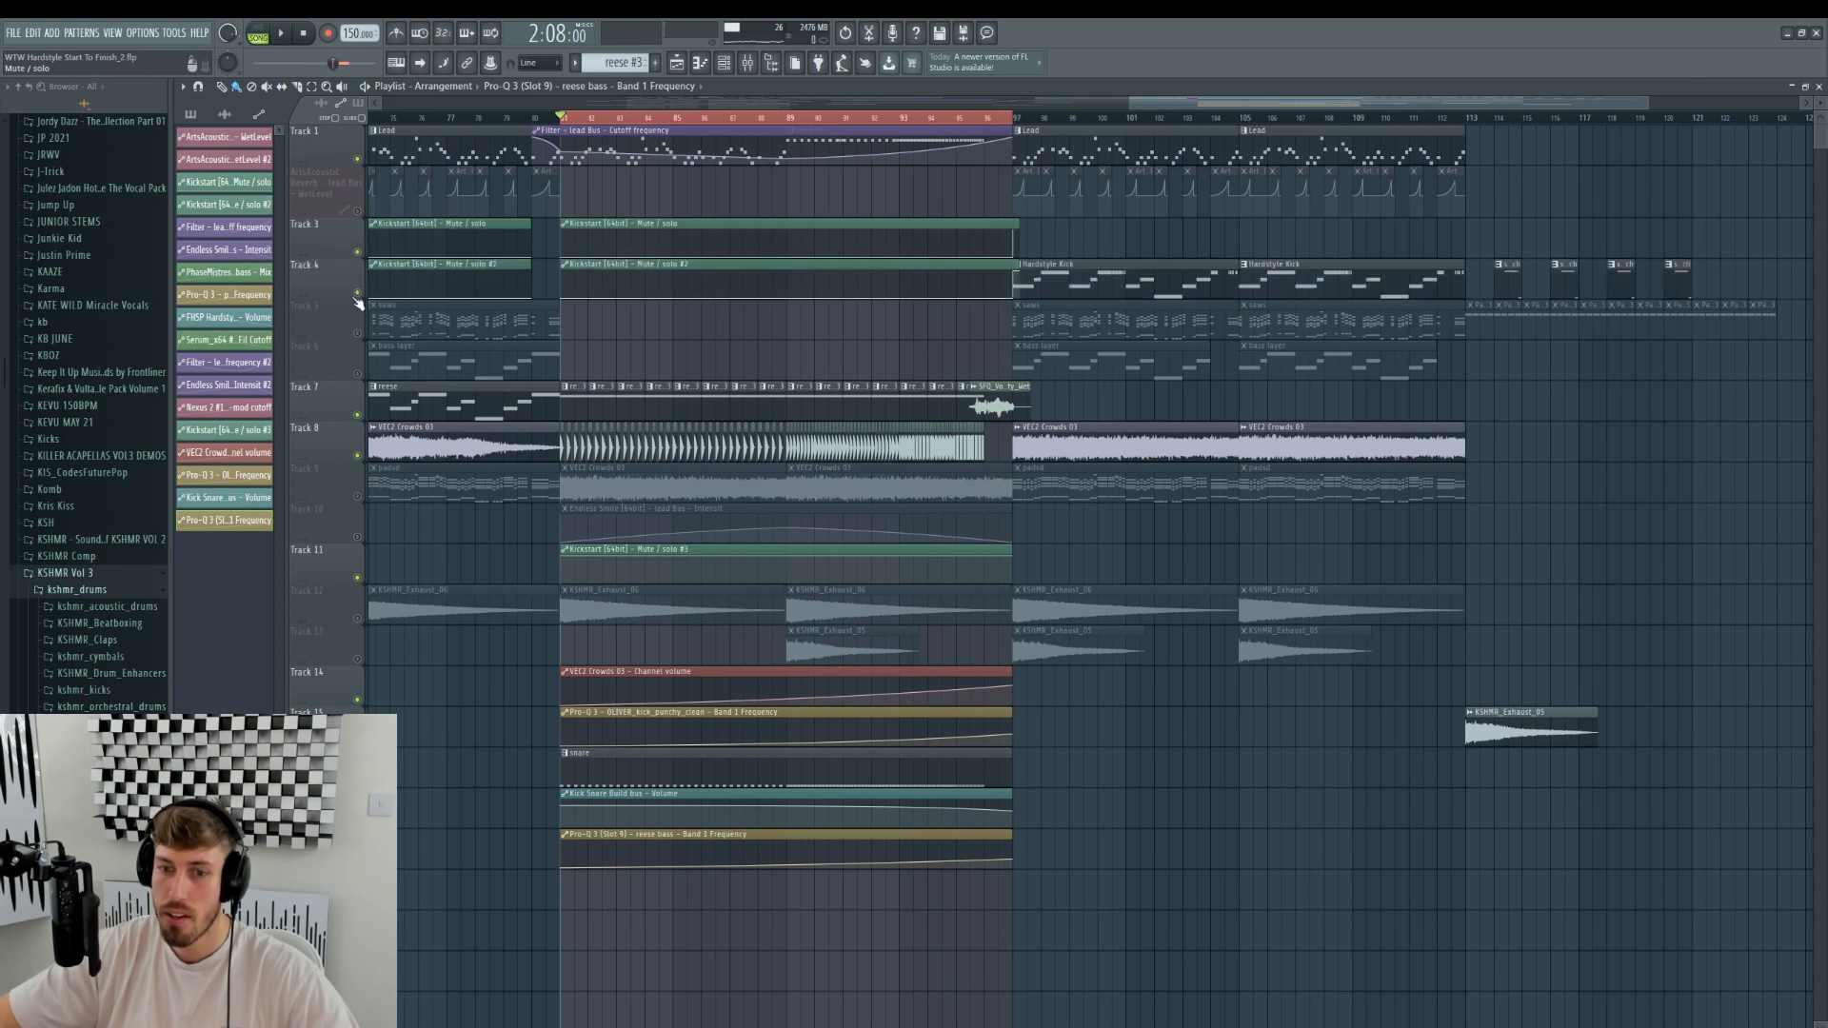
click(357, 374)
key(space)
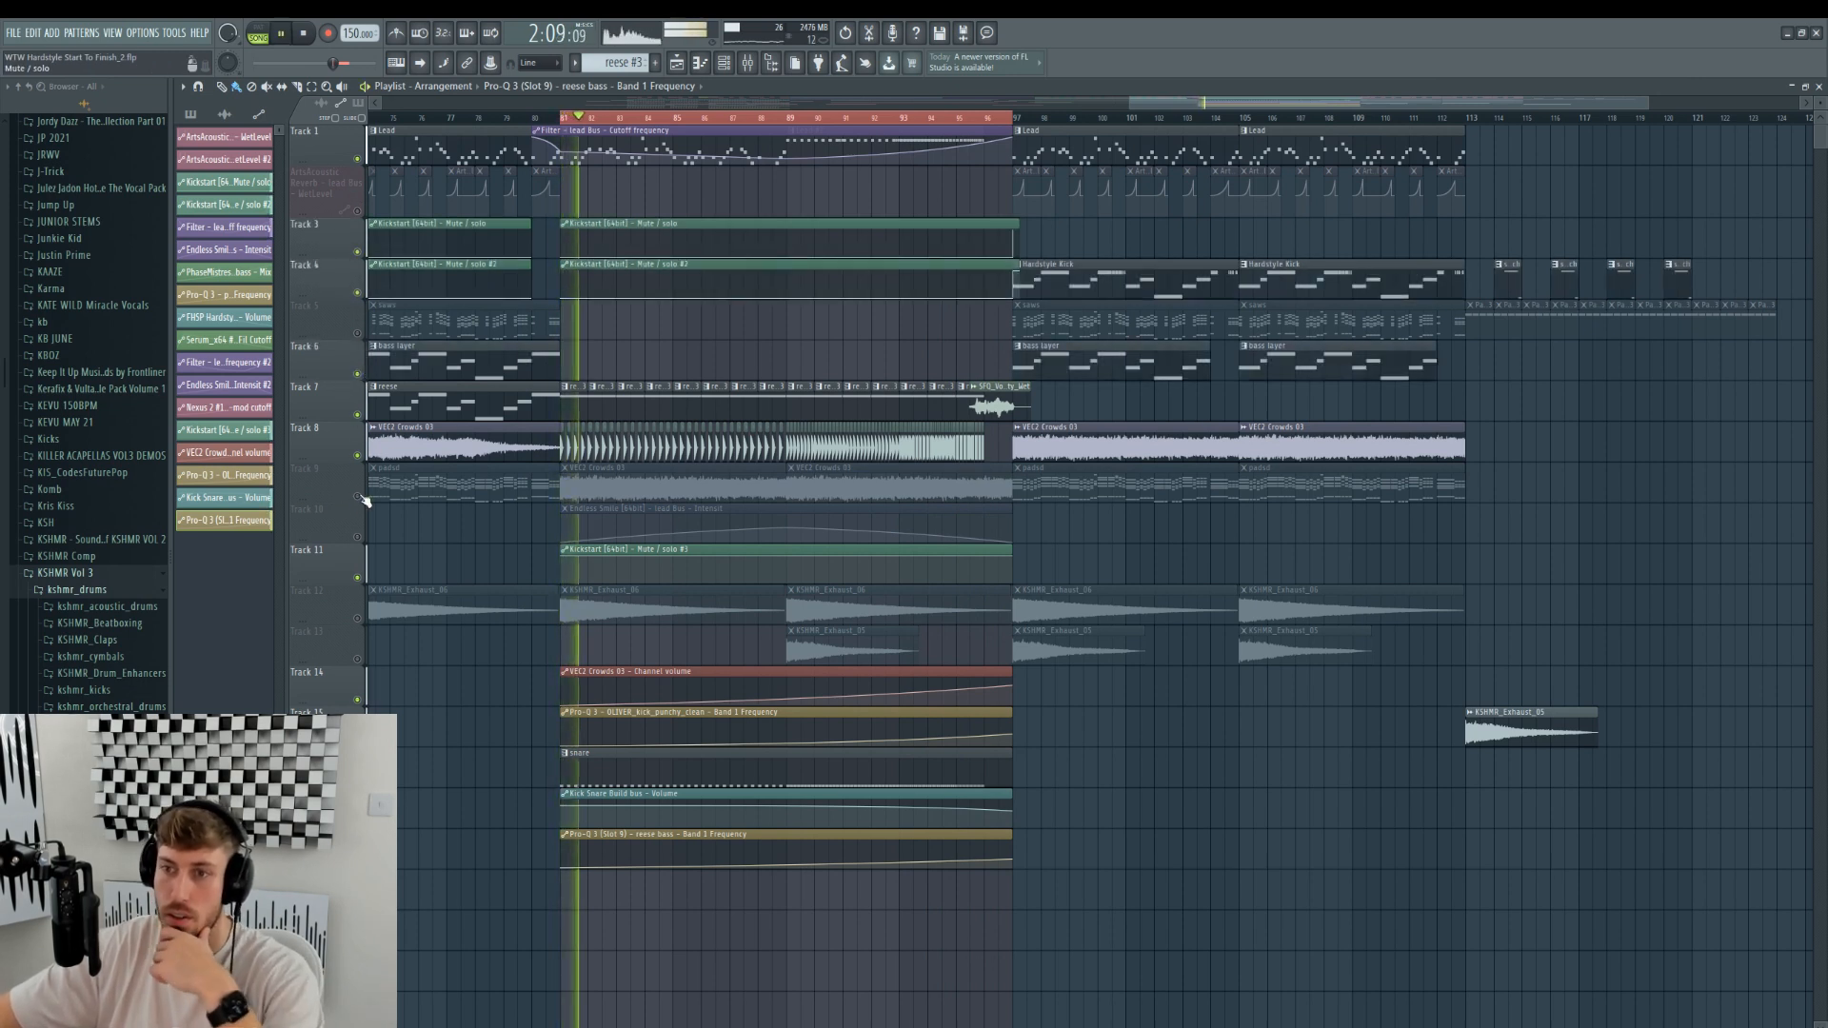
click(357, 497)
click(358, 537)
click(357, 618)
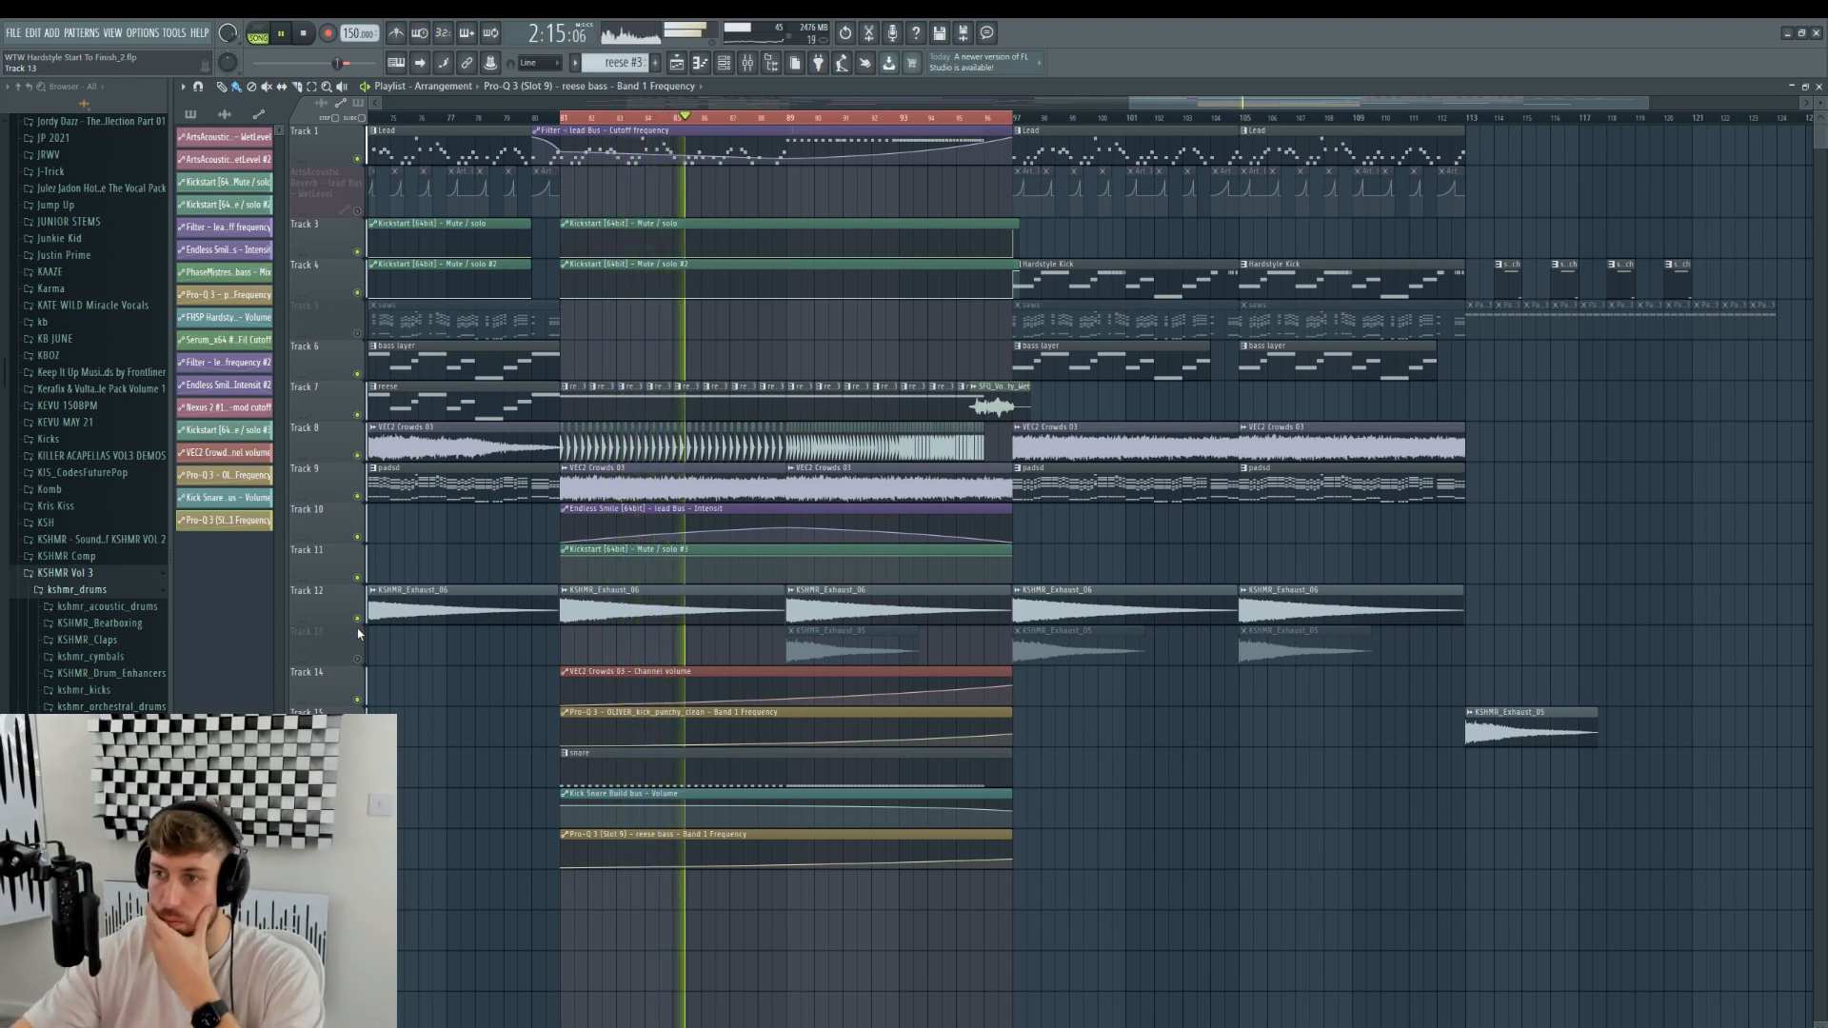
click(357, 659)
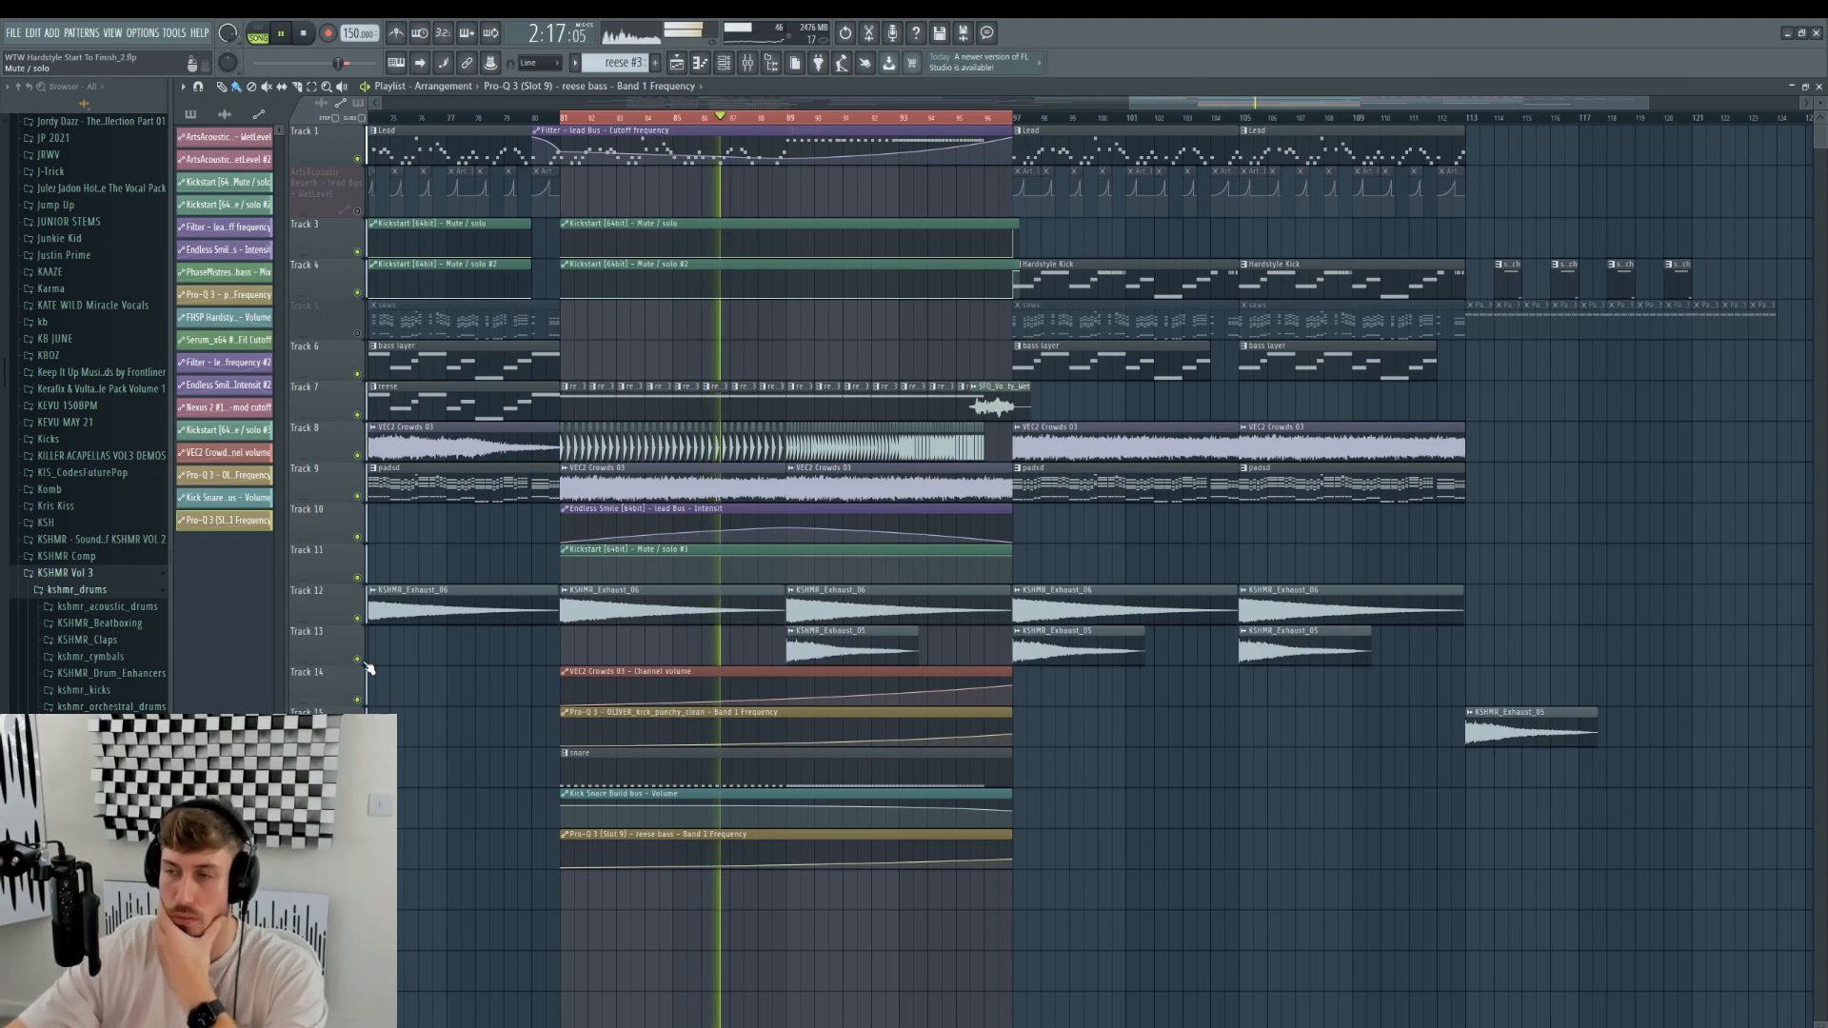
key(space)
- Place a bass layer clip at bar 81, shorten it to one bar, and repeat it up to bar 96
click(538, 374)
click(566, 375)
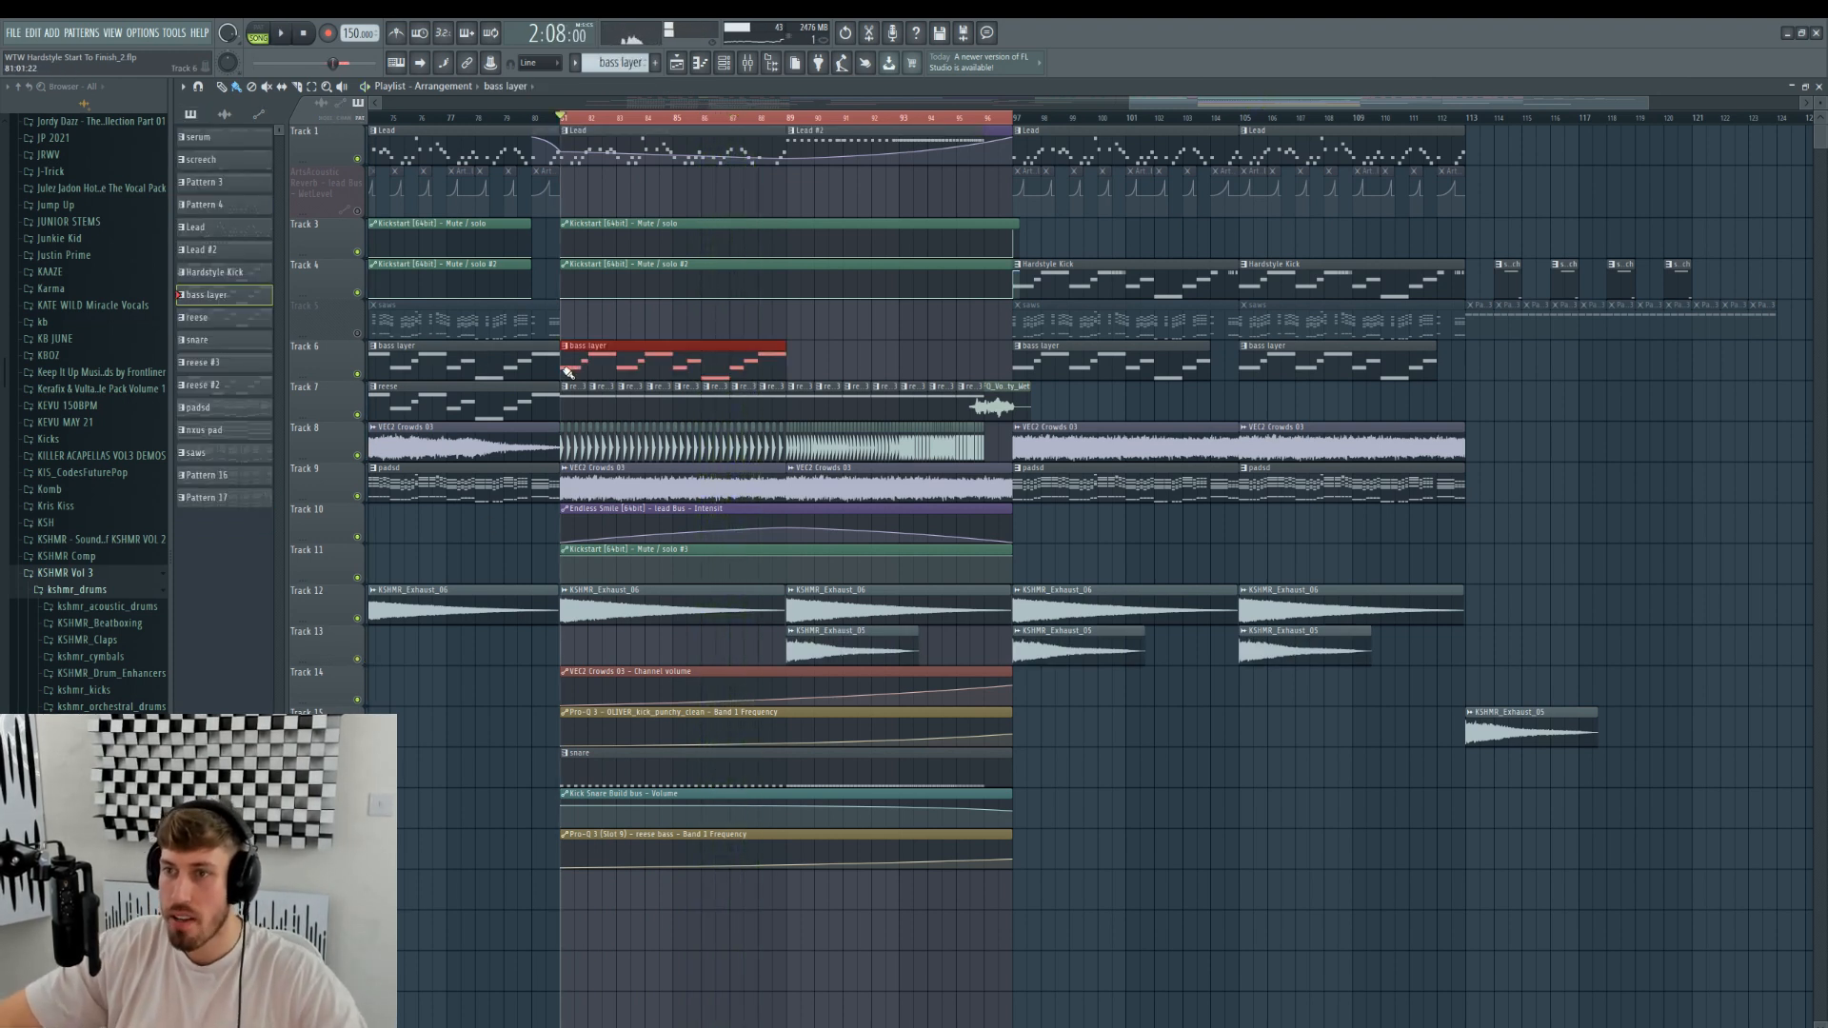
drag(563, 367, 777, 383)
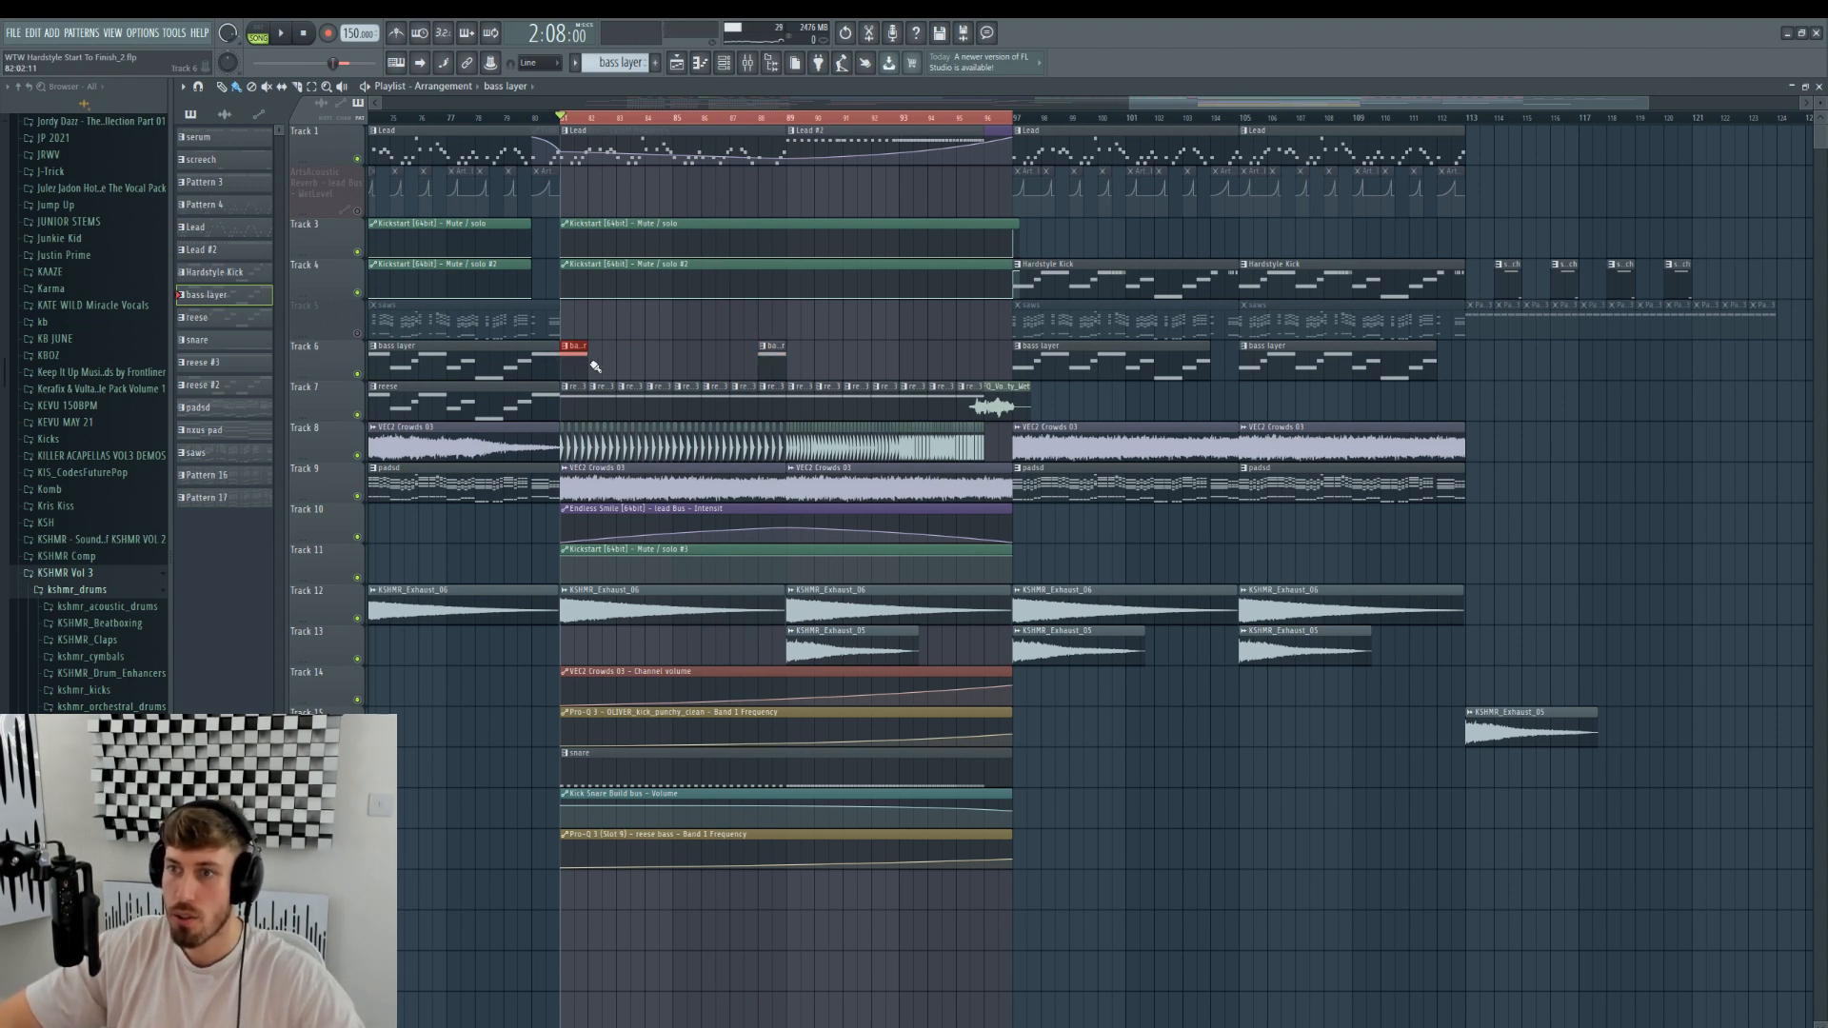
drag(596, 371, 981, 377)
key(space)
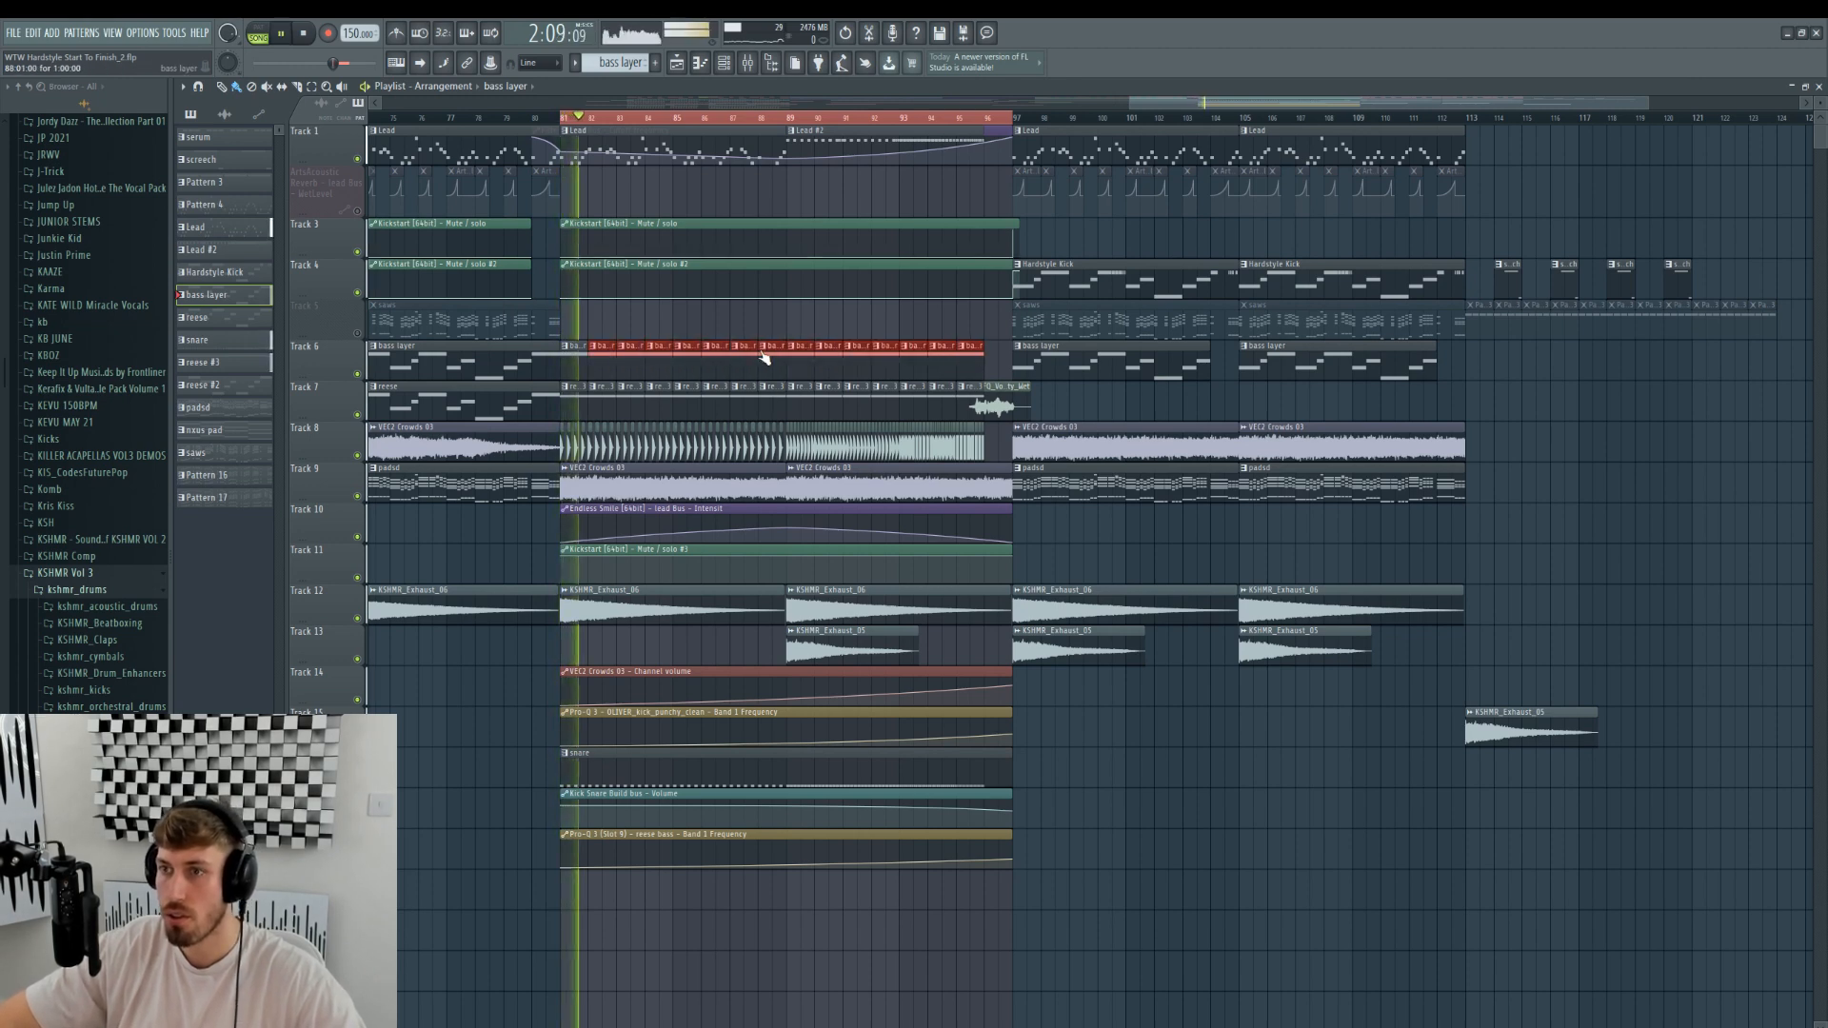
- Load a Fruity Filter into slot 6 of the bass layer's mixer track
double_click(764, 357)
key(space)
key(F6)
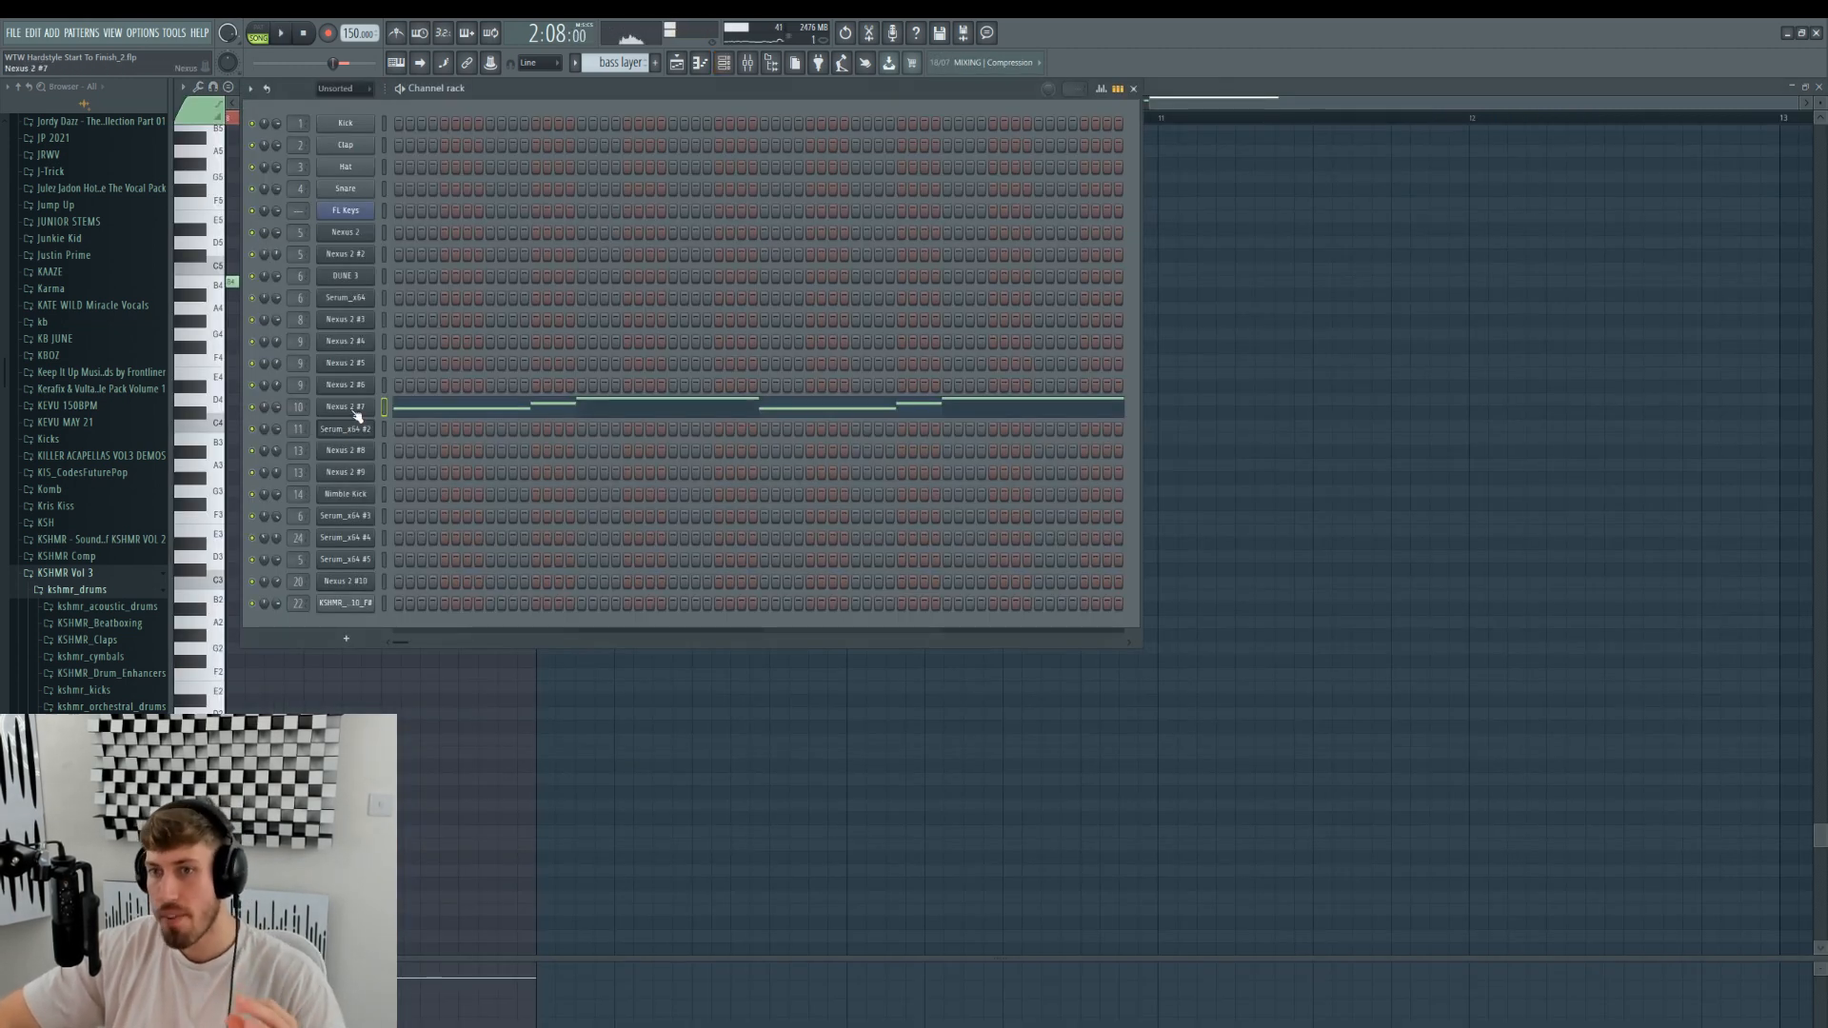
click(350, 406)
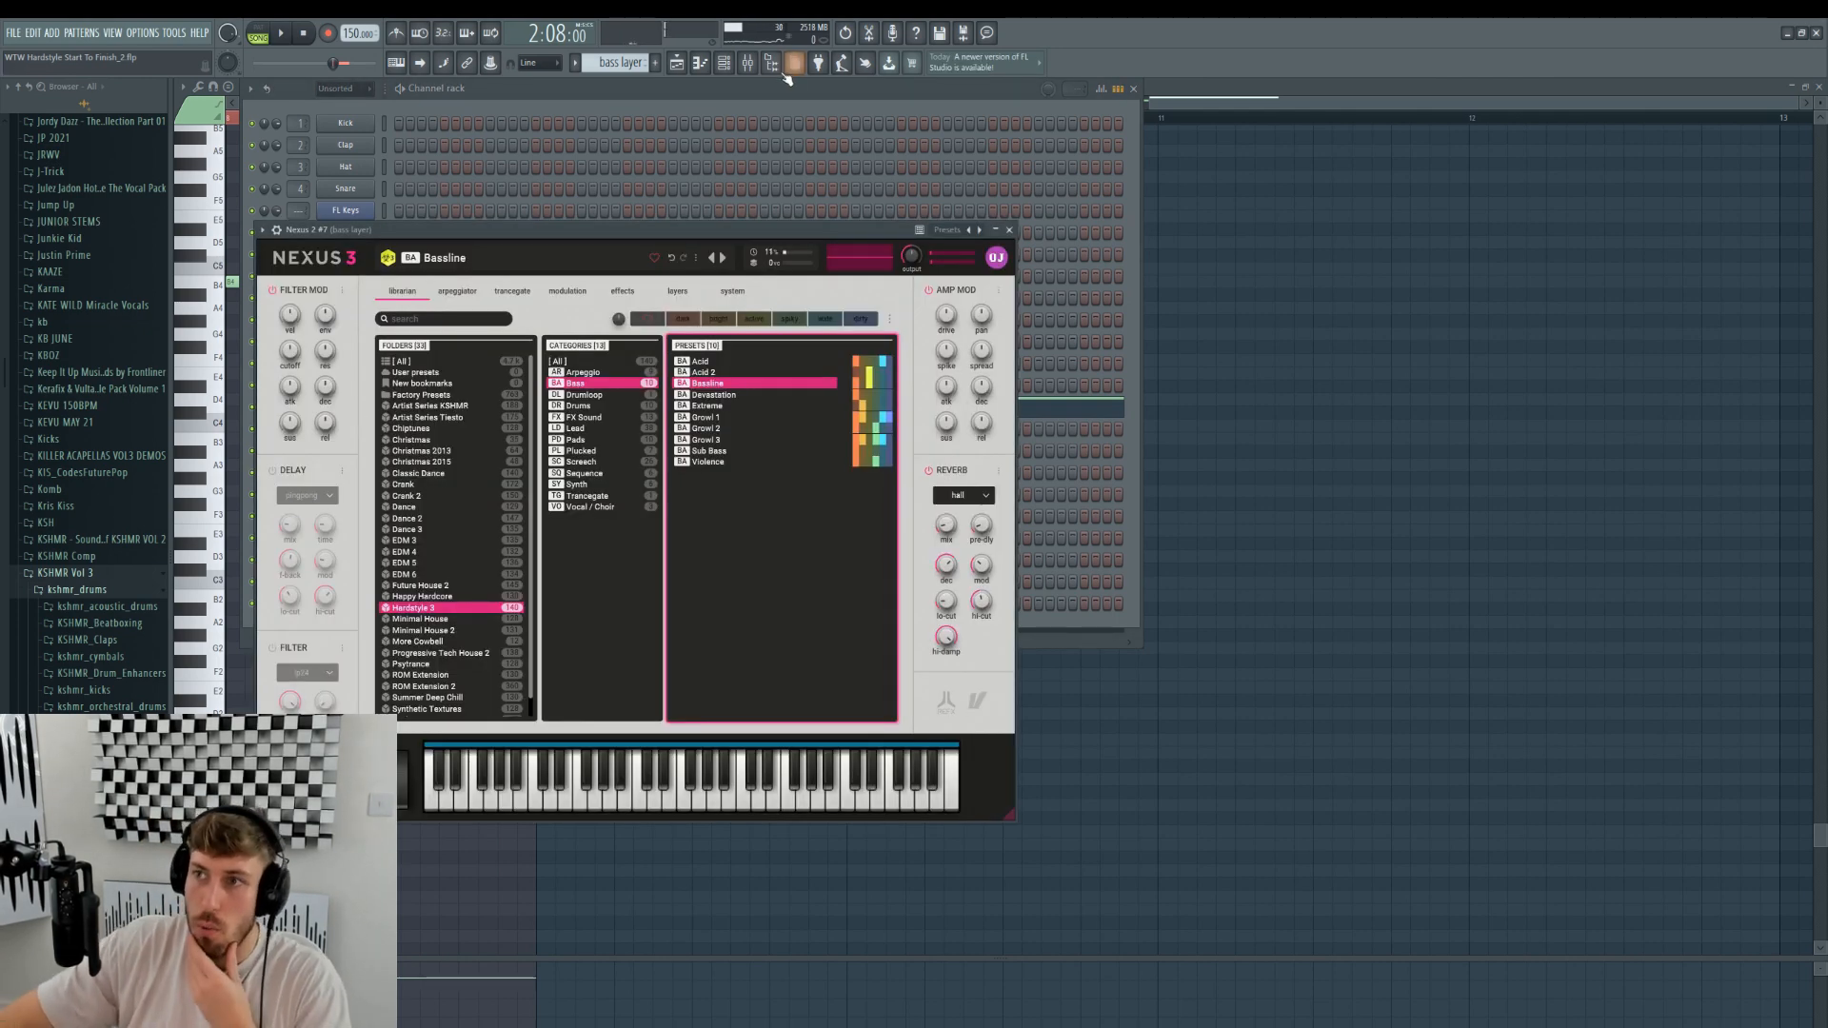
click(746, 64)
click(1490, 751)
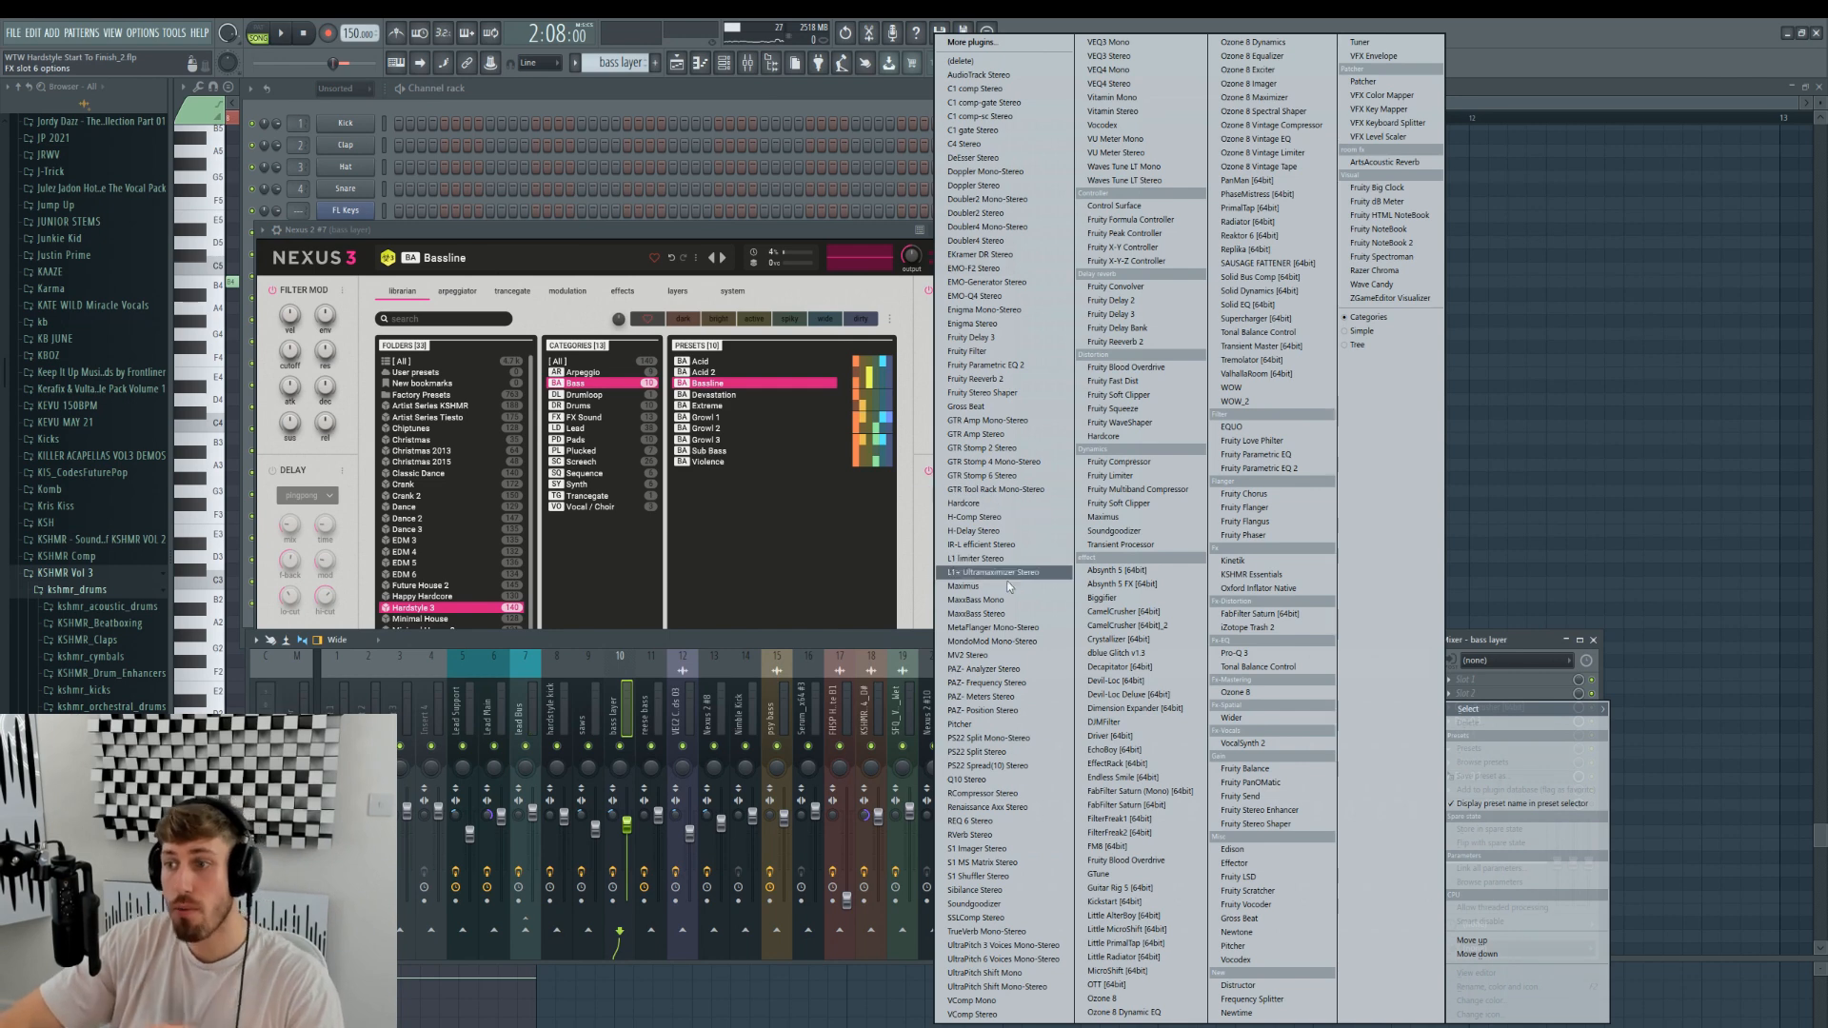
click(971, 351)
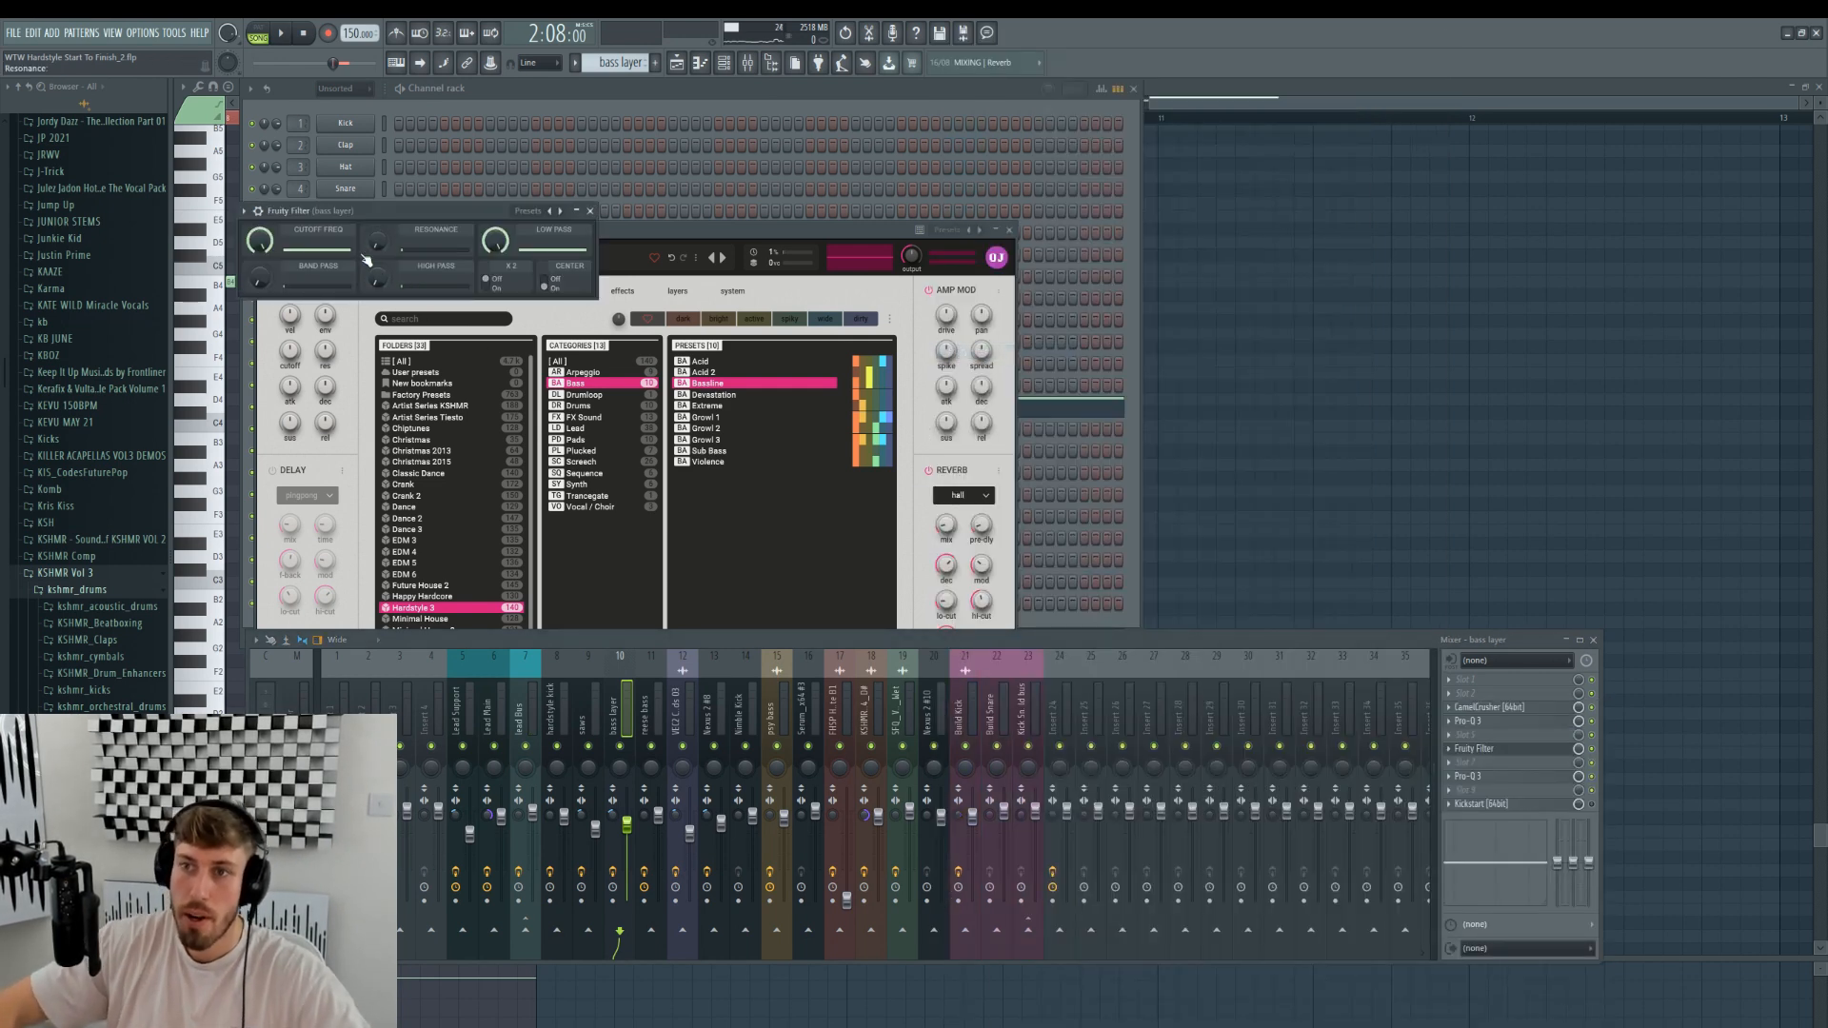
- Create an automation clip for the filter's cutoff frequency and slope it downward from bar 81 to bar 97
right_click(267, 246)
click(305, 314)
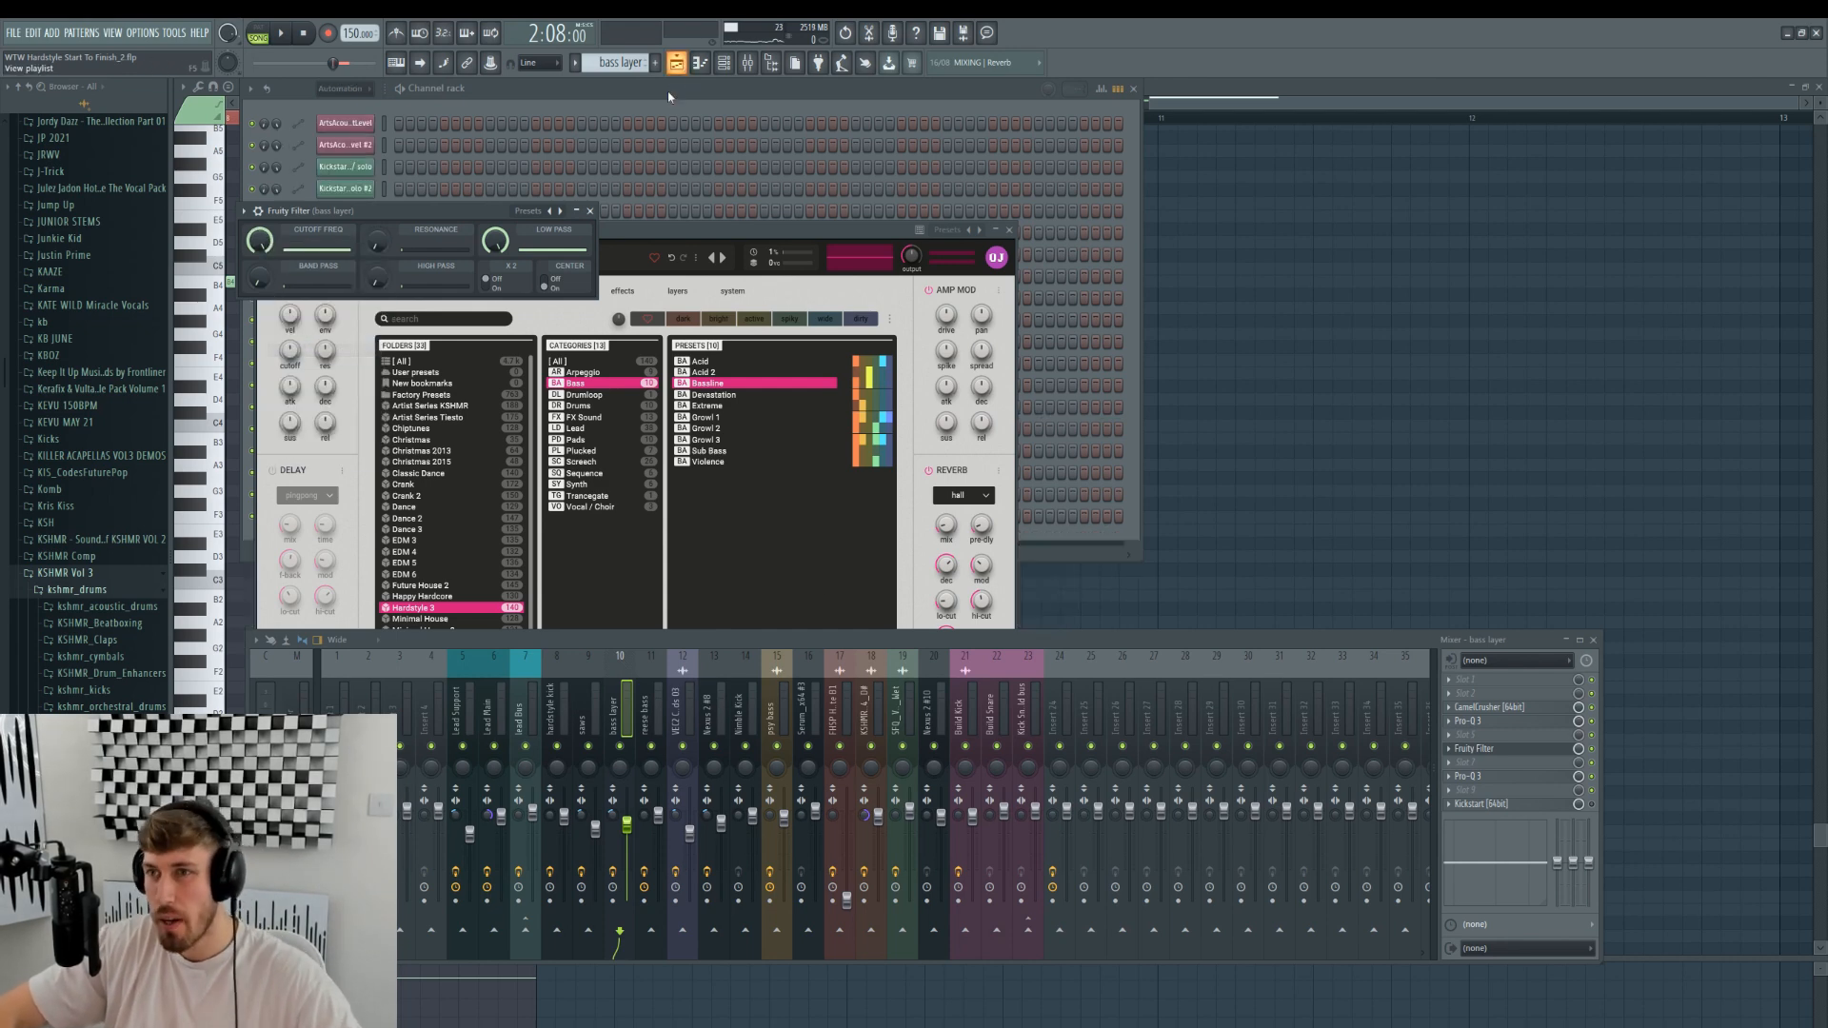
click(678, 64)
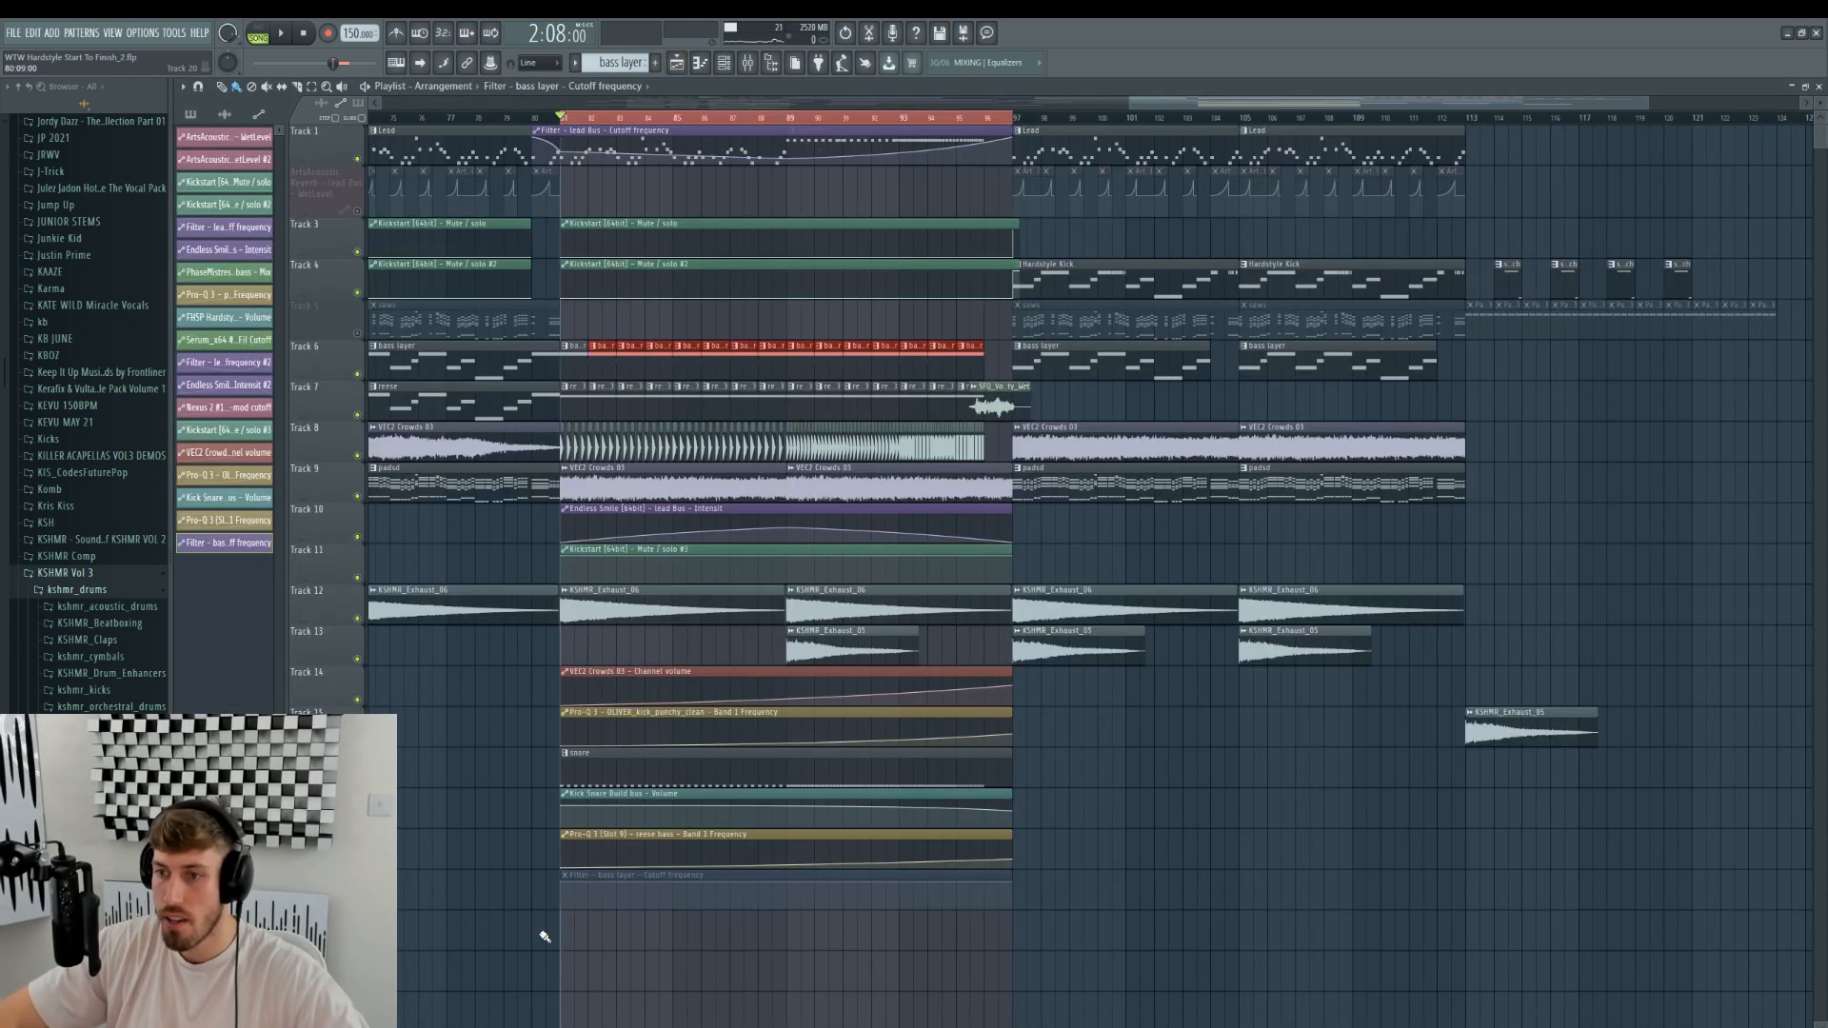
drag(565, 889, 584, 892)
drag(1007, 884, 1017, 899)
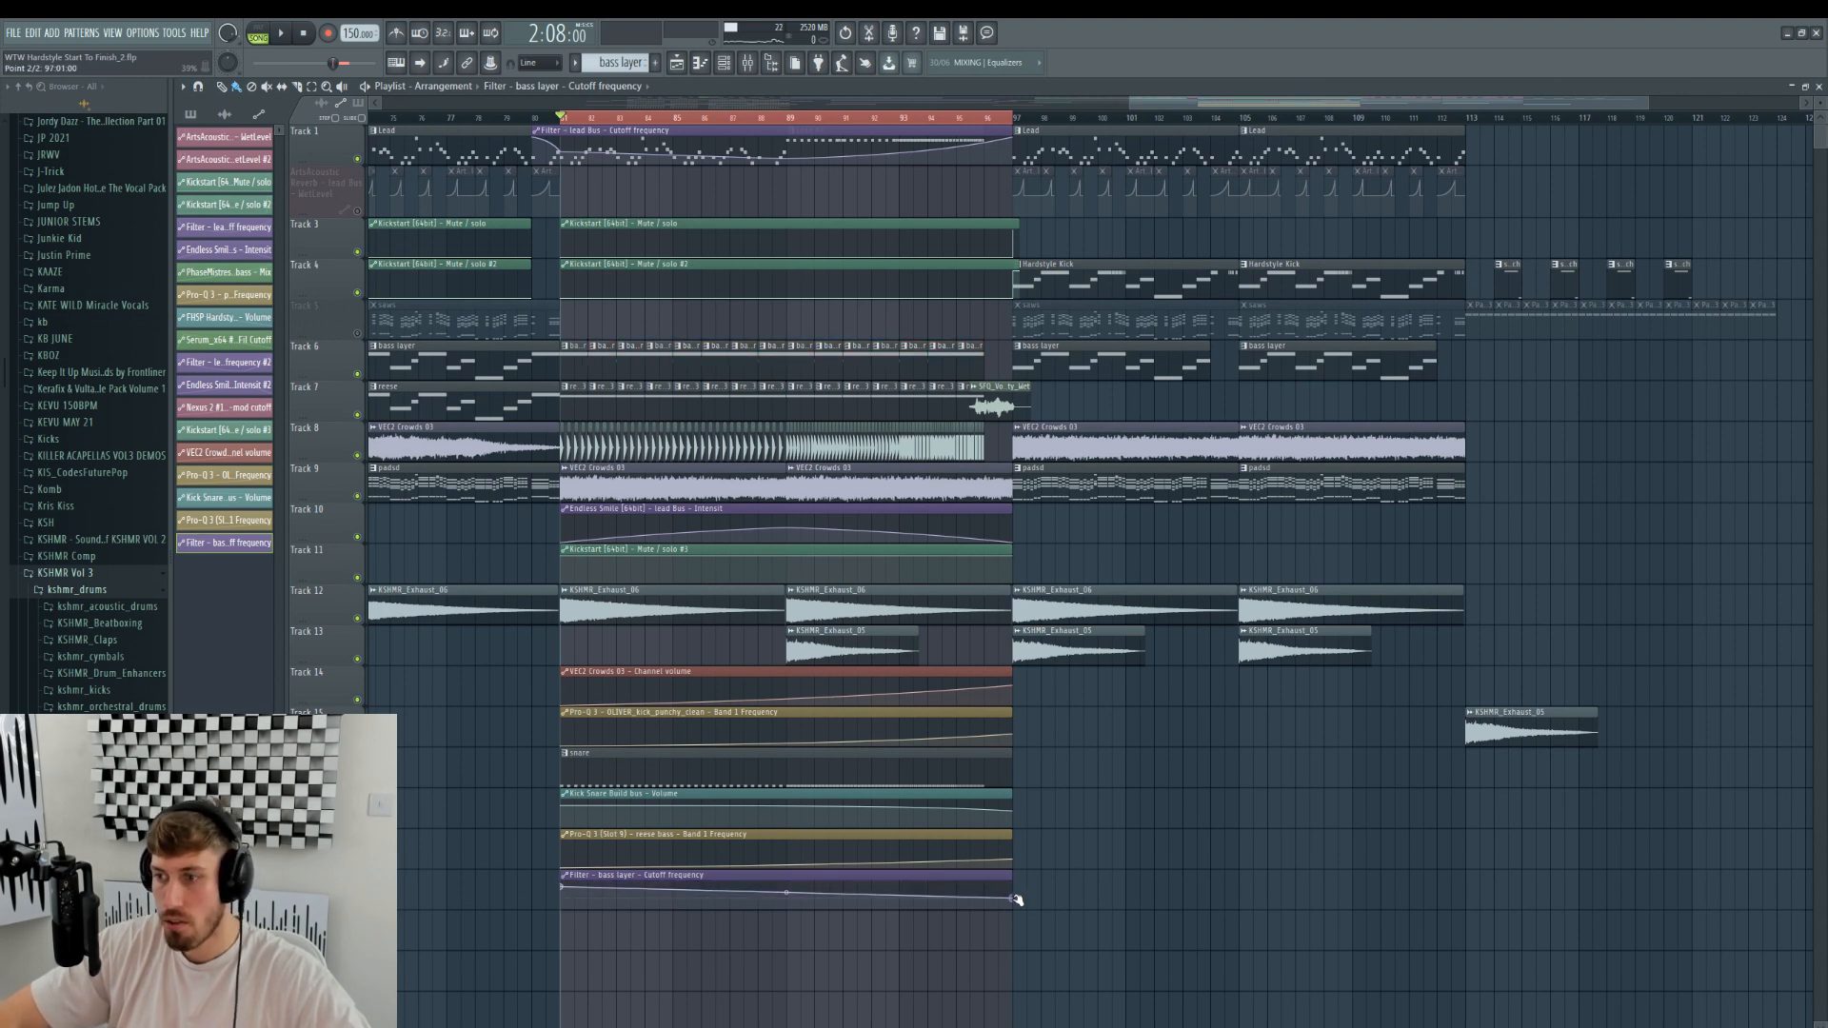
key(space)
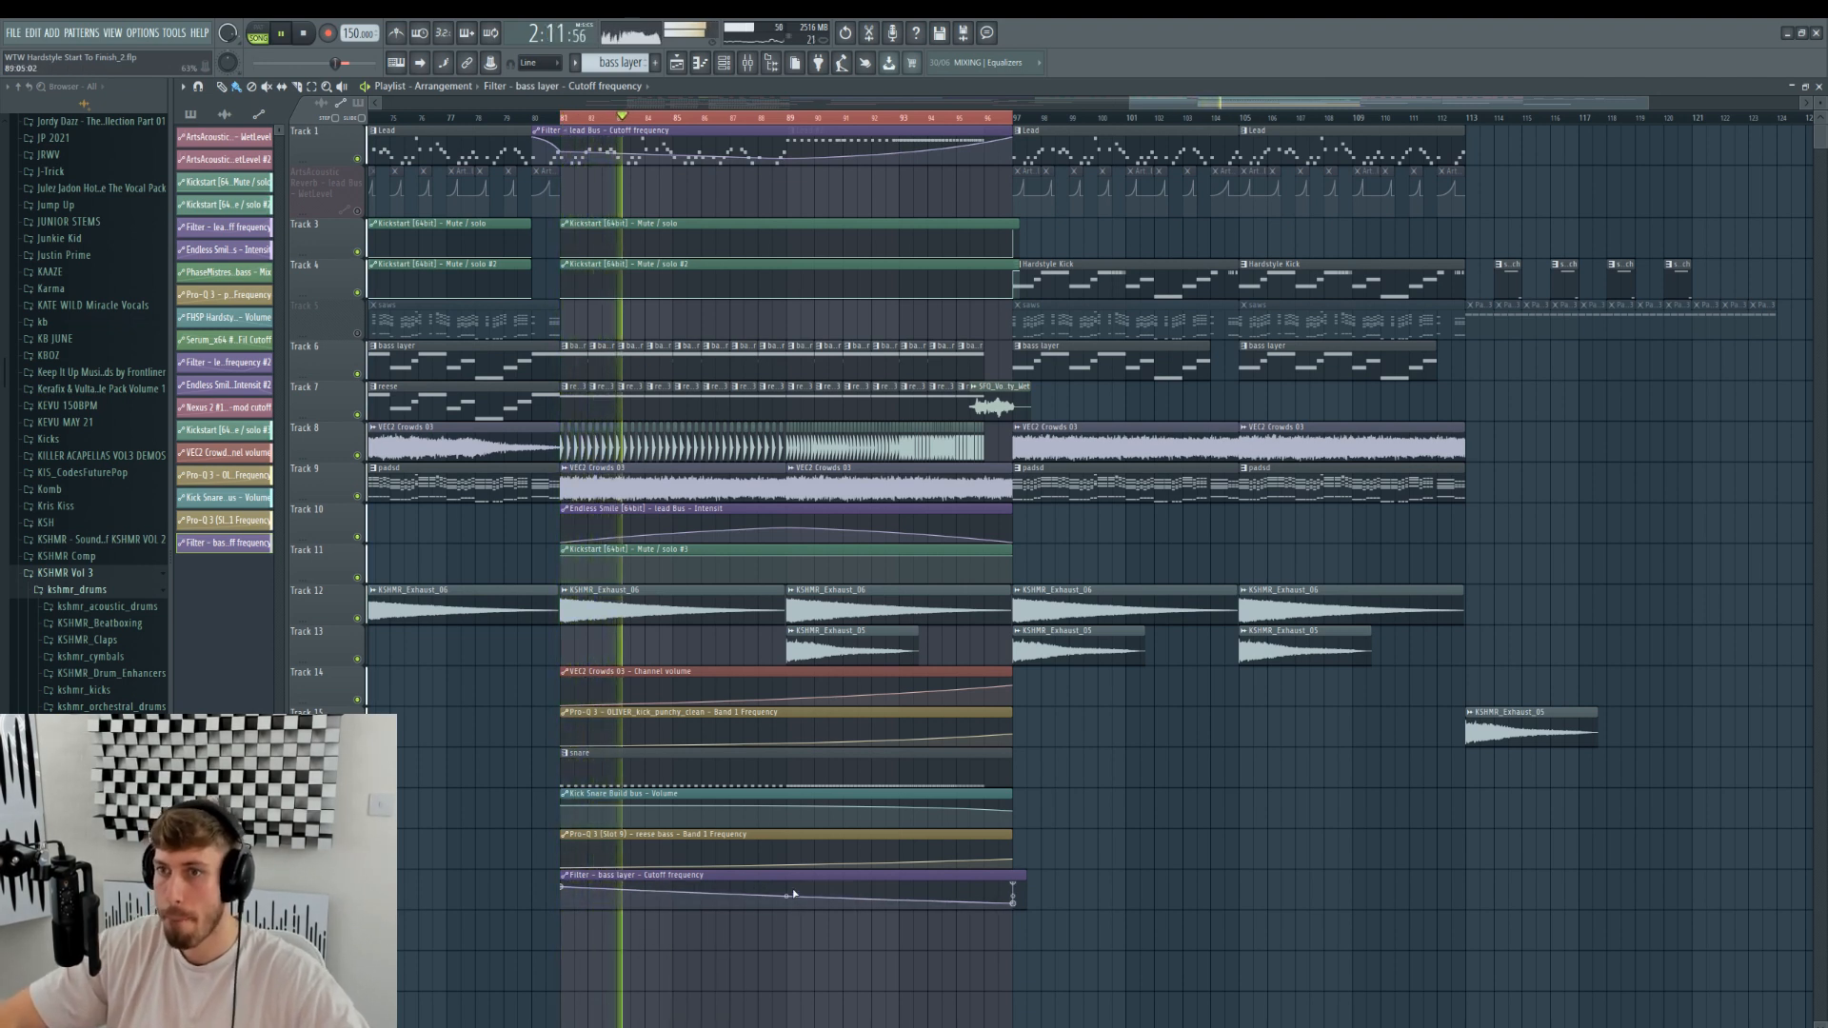
- Unmute the saws track, extend the bass layer cutoff automation back to bar 80 with a steep drop into bar 81, and save the project
click(465, 116)
click(359, 334)
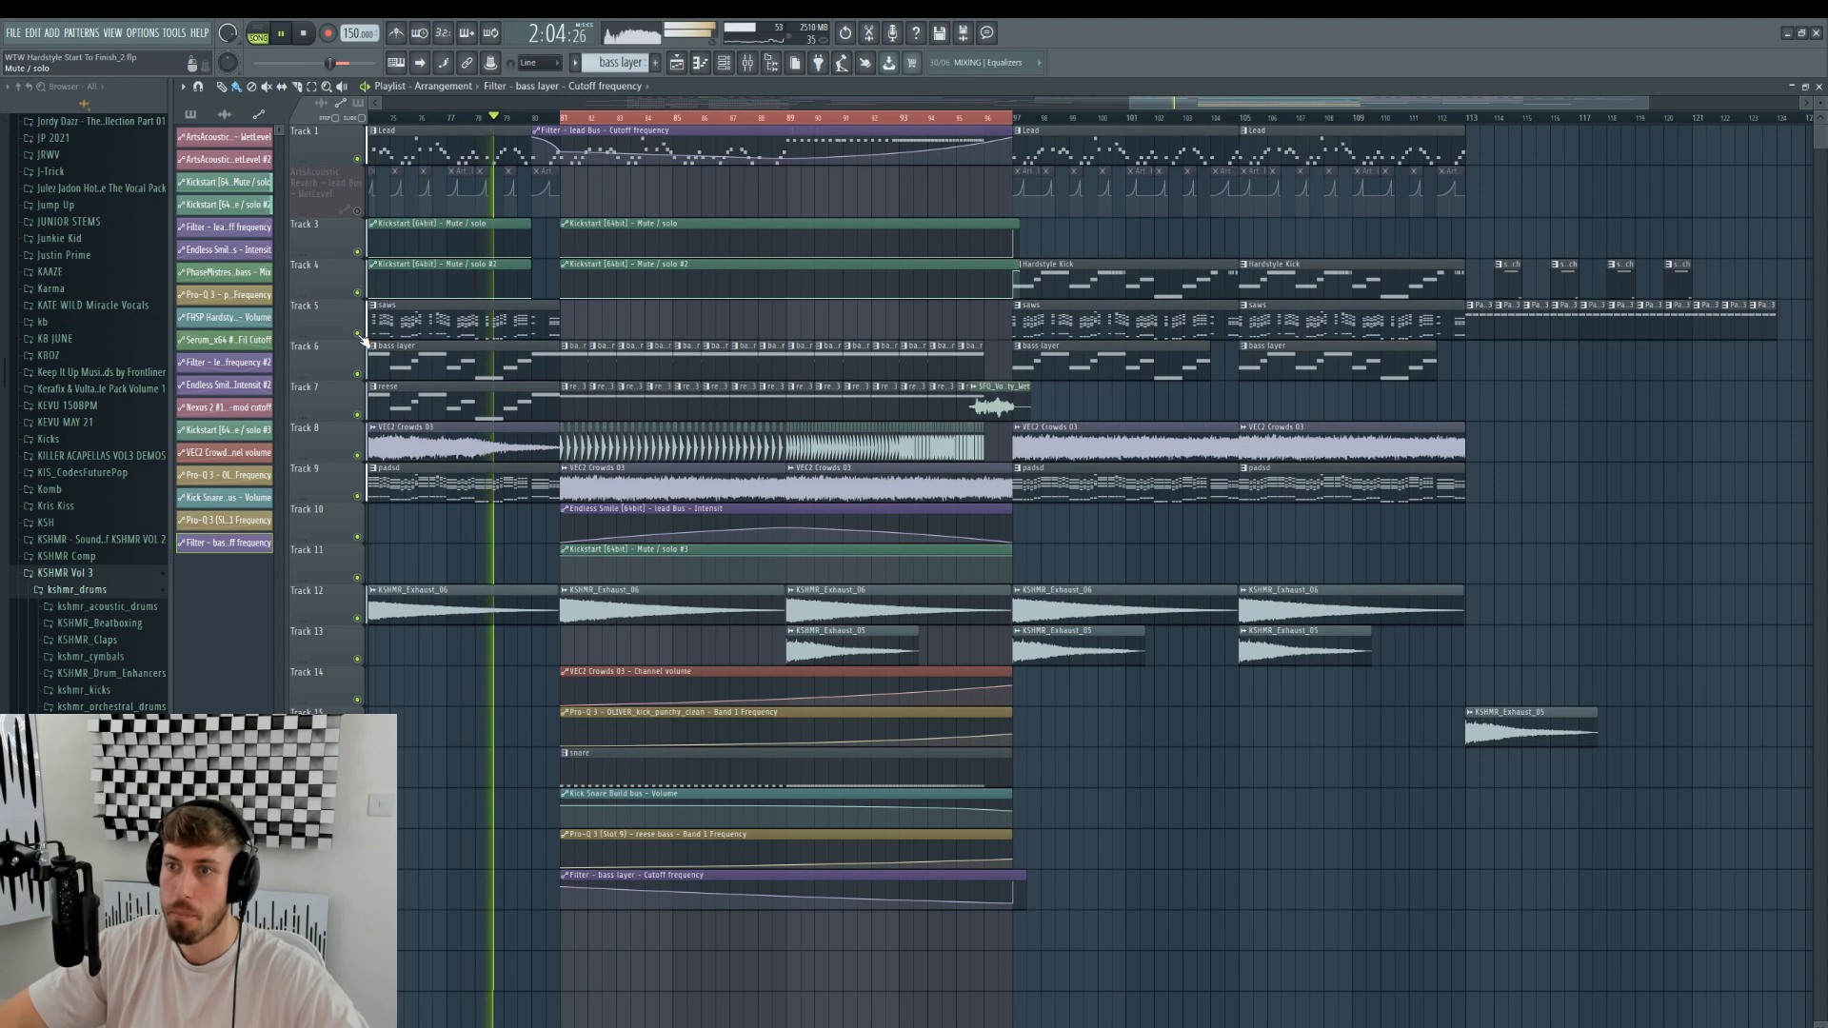
drag(567, 890, 539, 889)
right_click(561, 895)
drag(563, 898, 563, 895)
drag(985, 903, 1019, 877)
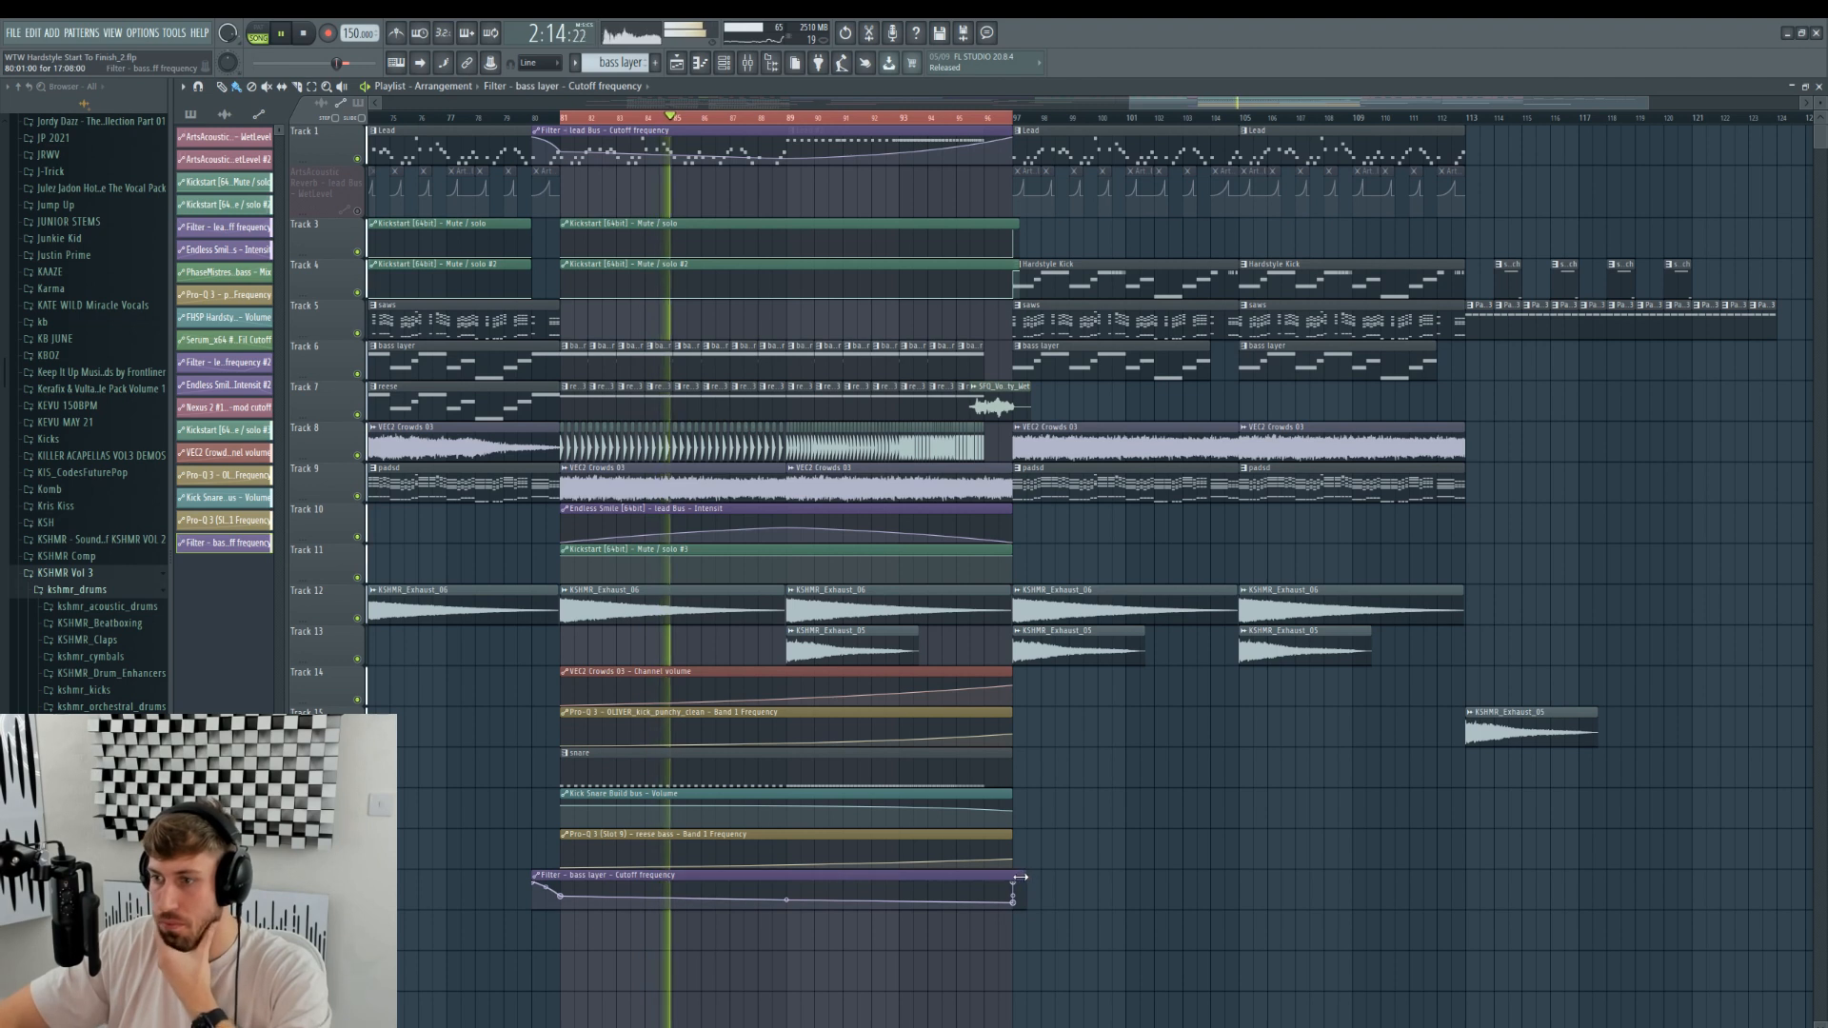
key(ctrl+s)
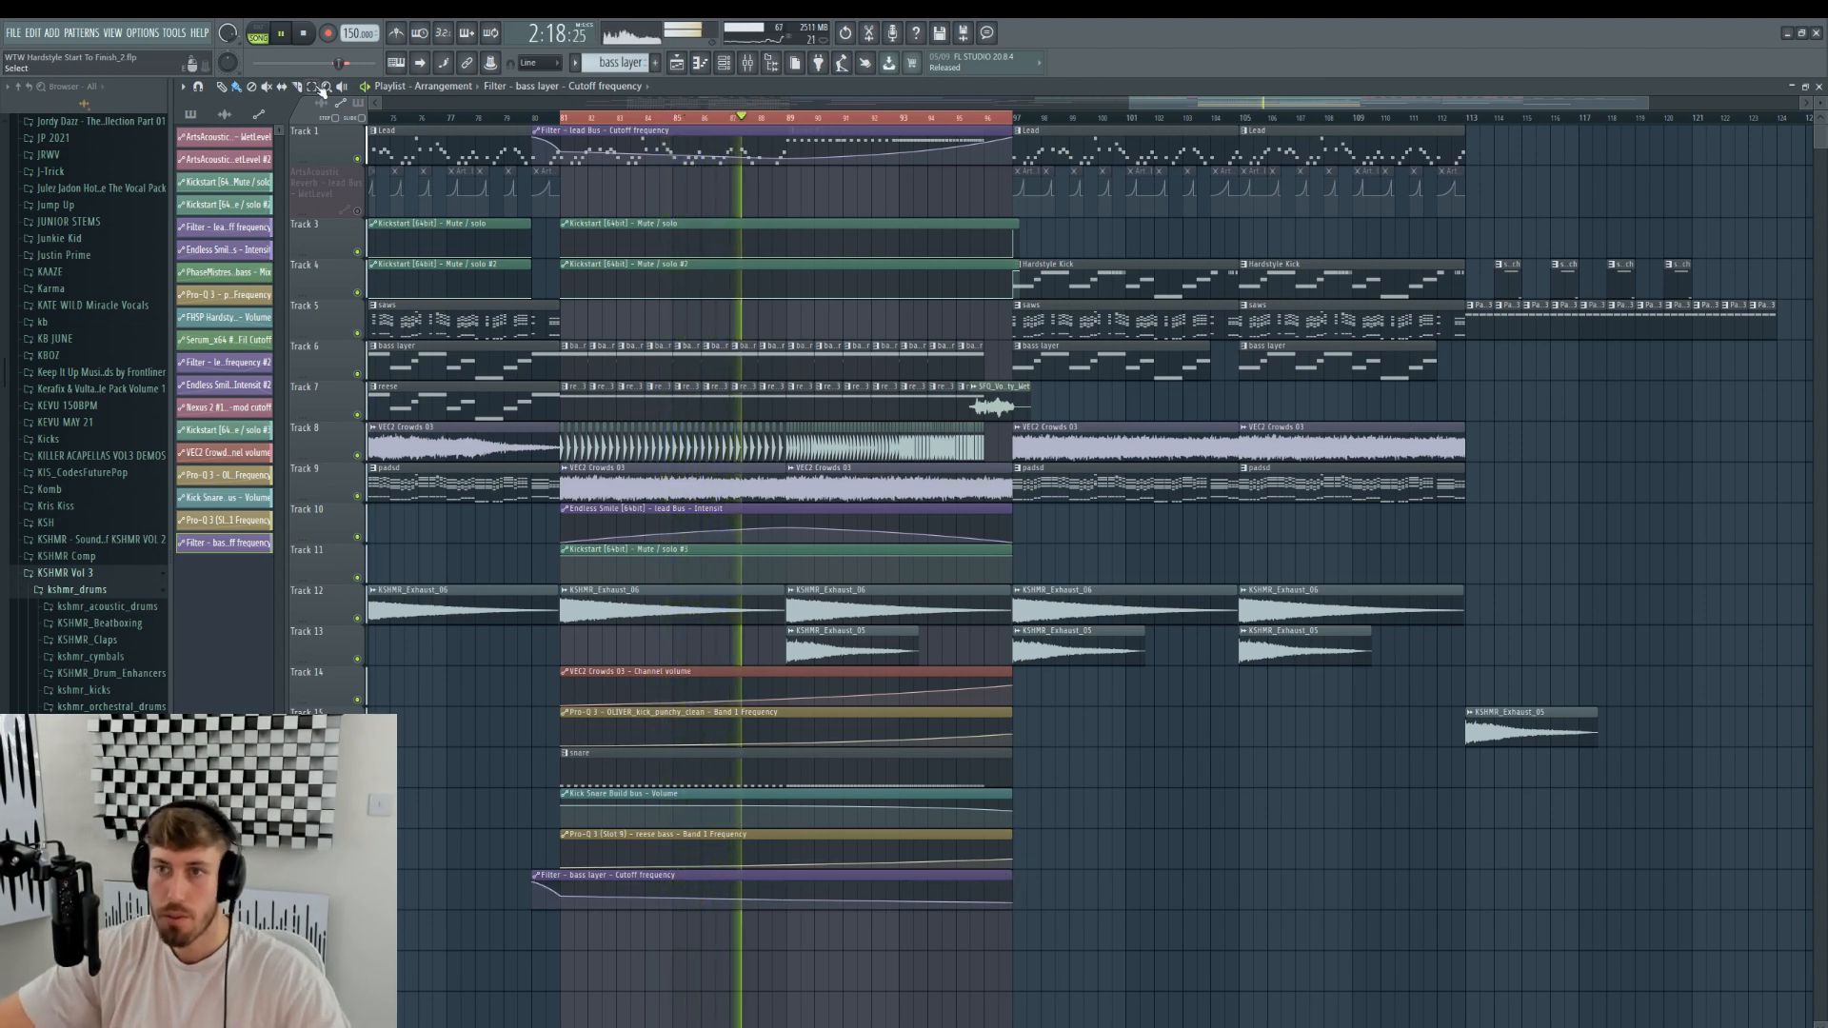
- Duplicate the ArtsAcoustic Reverb wet level clips from bars 73 to 81 into bars 81 to 89 and unmute their track
mouse_move(585, 168)
mouse_down()
mouse_move(371, 200)
mouse_move(560, 210)
mouse_up()
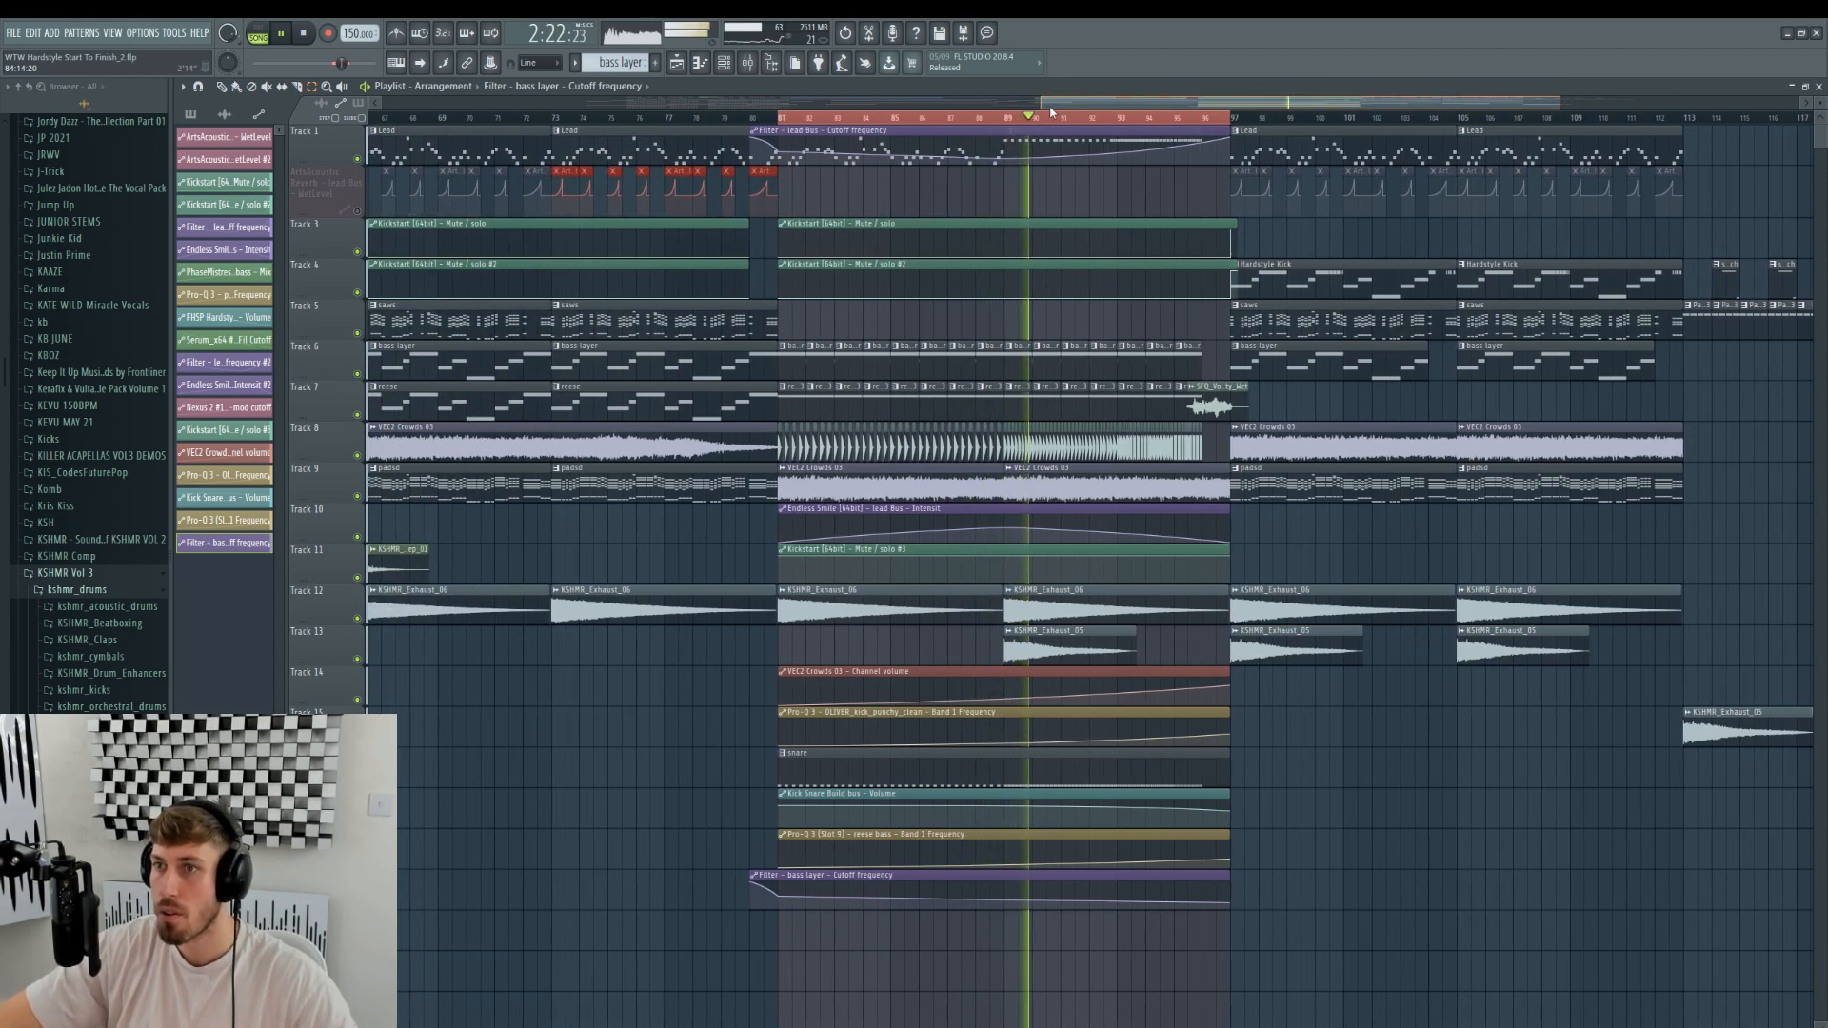
drag(1054, 111, 1035, 112)
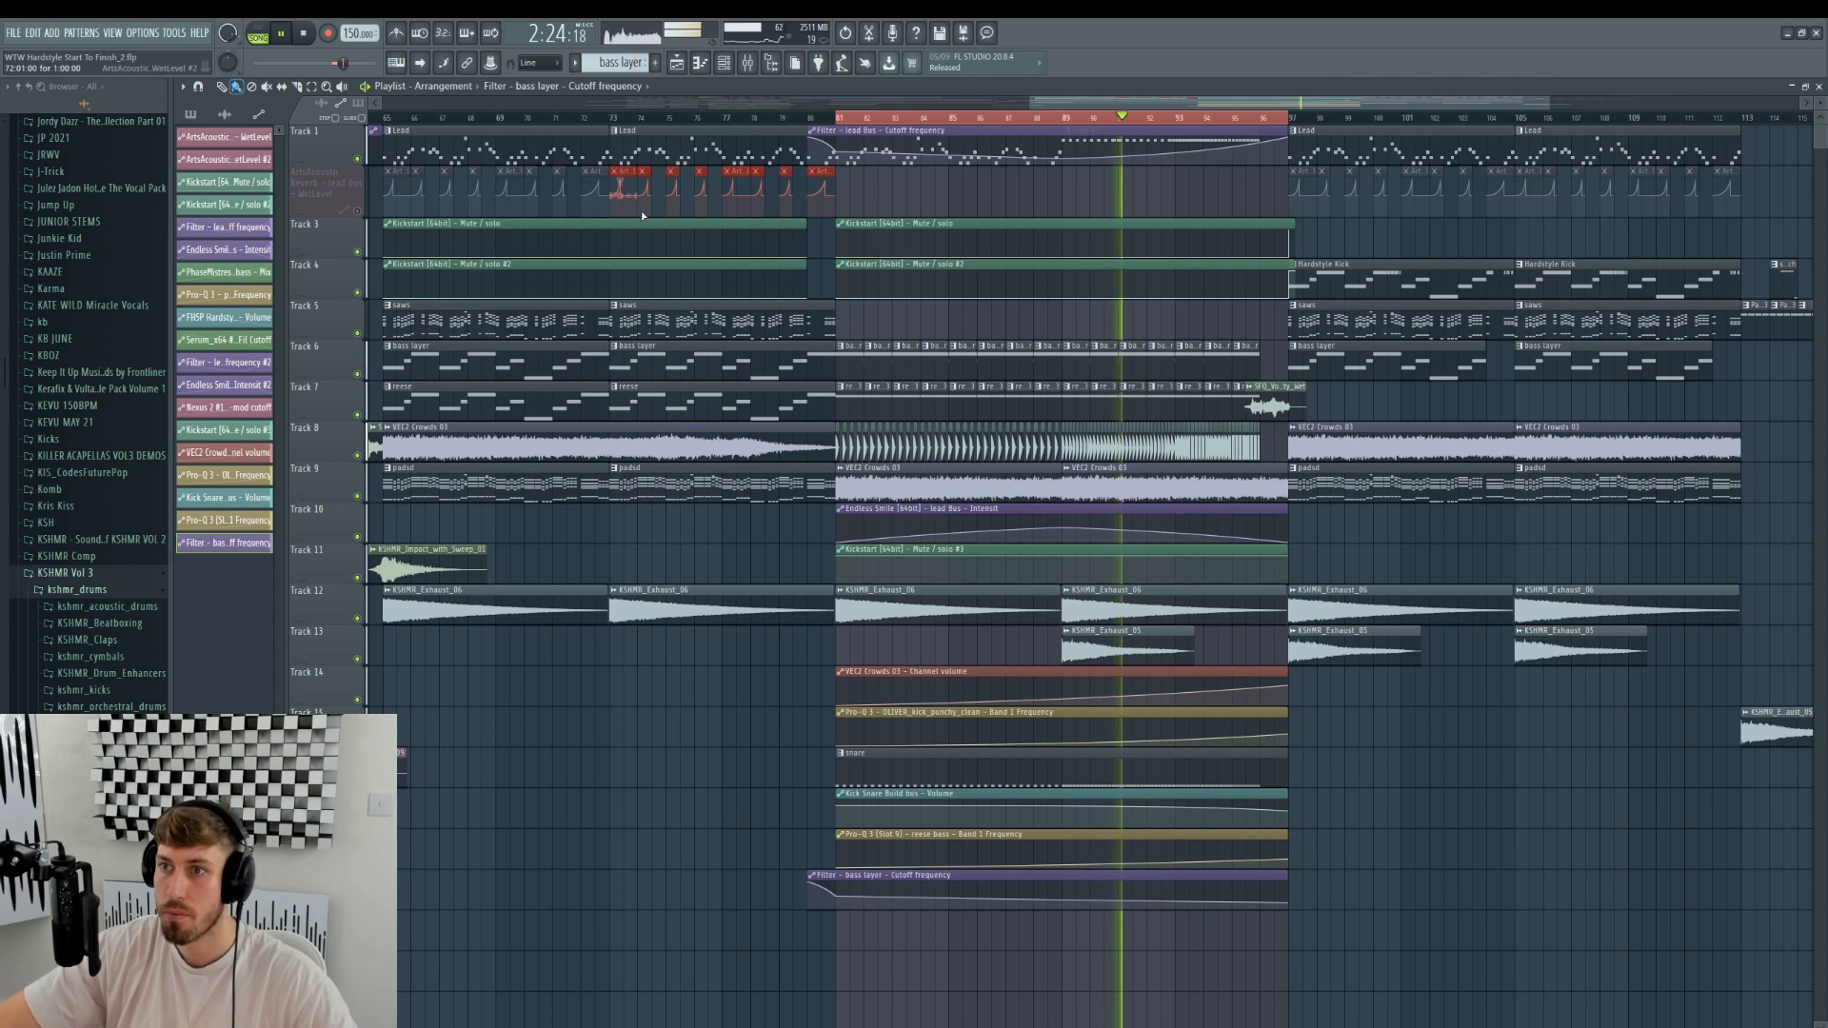
key(ctrl+b)
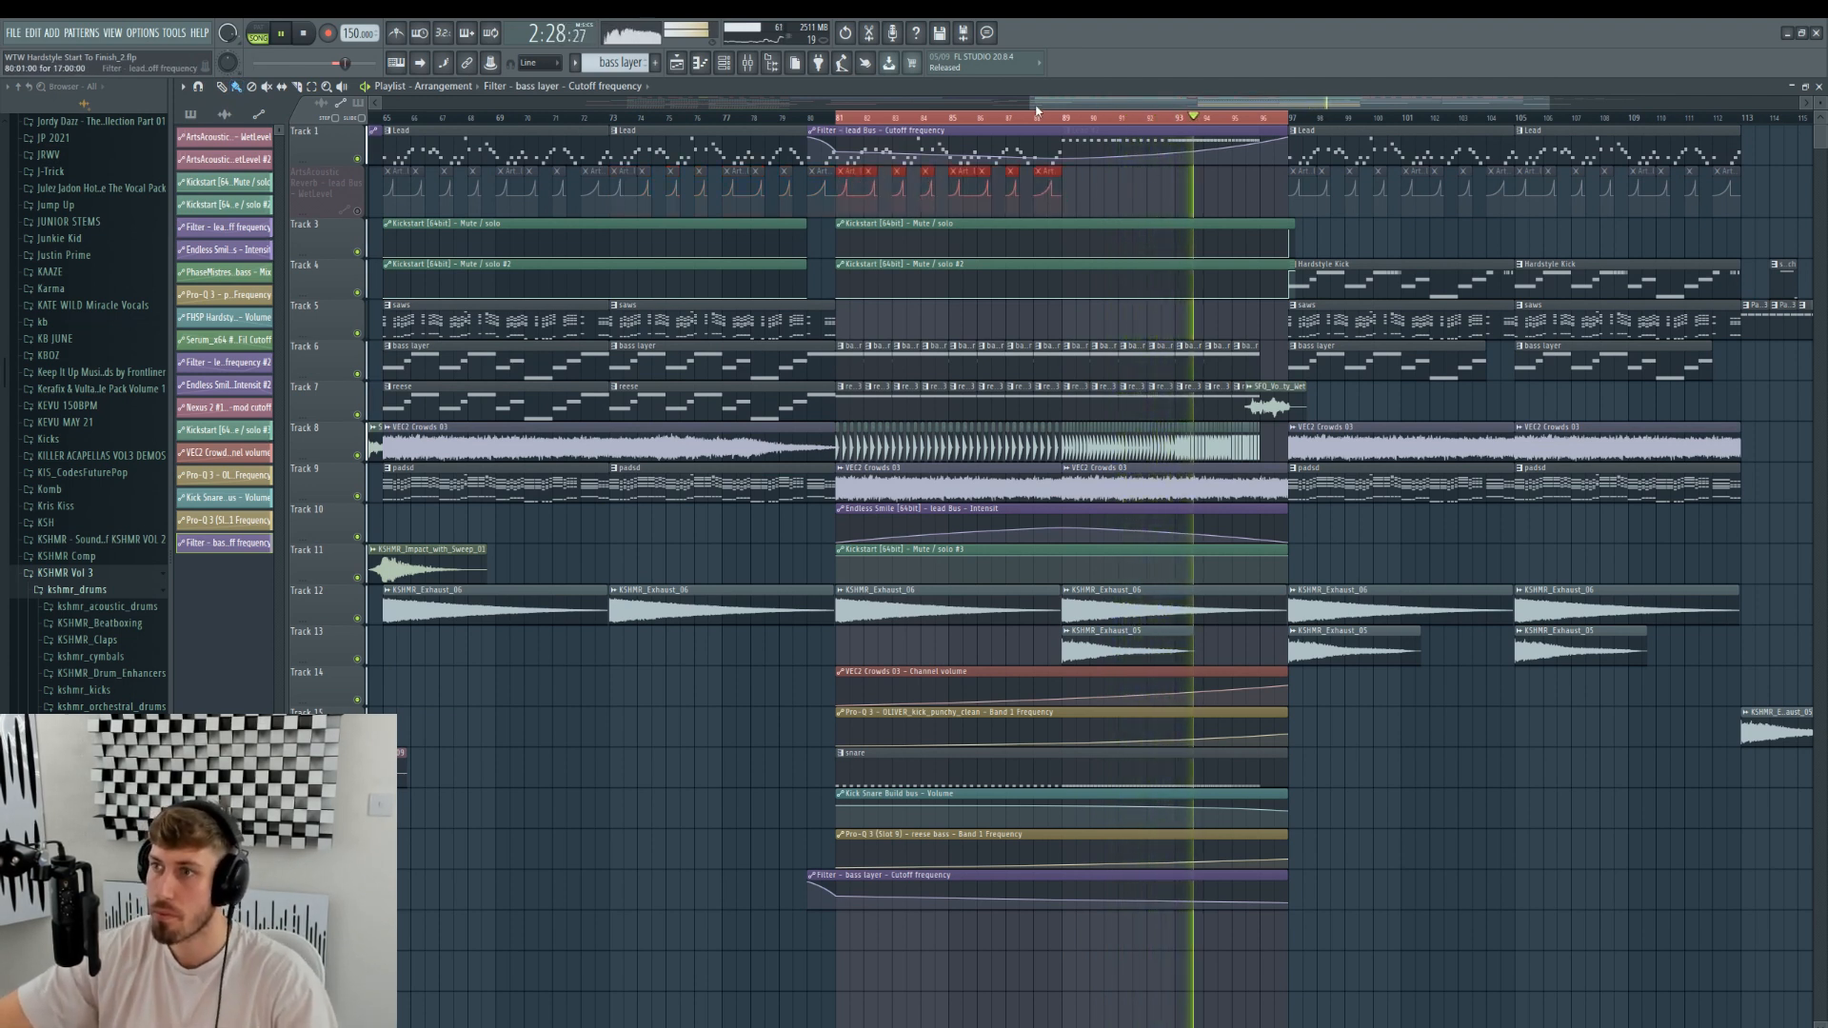
drag(1034, 105, 935, 105)
click(358, 215)
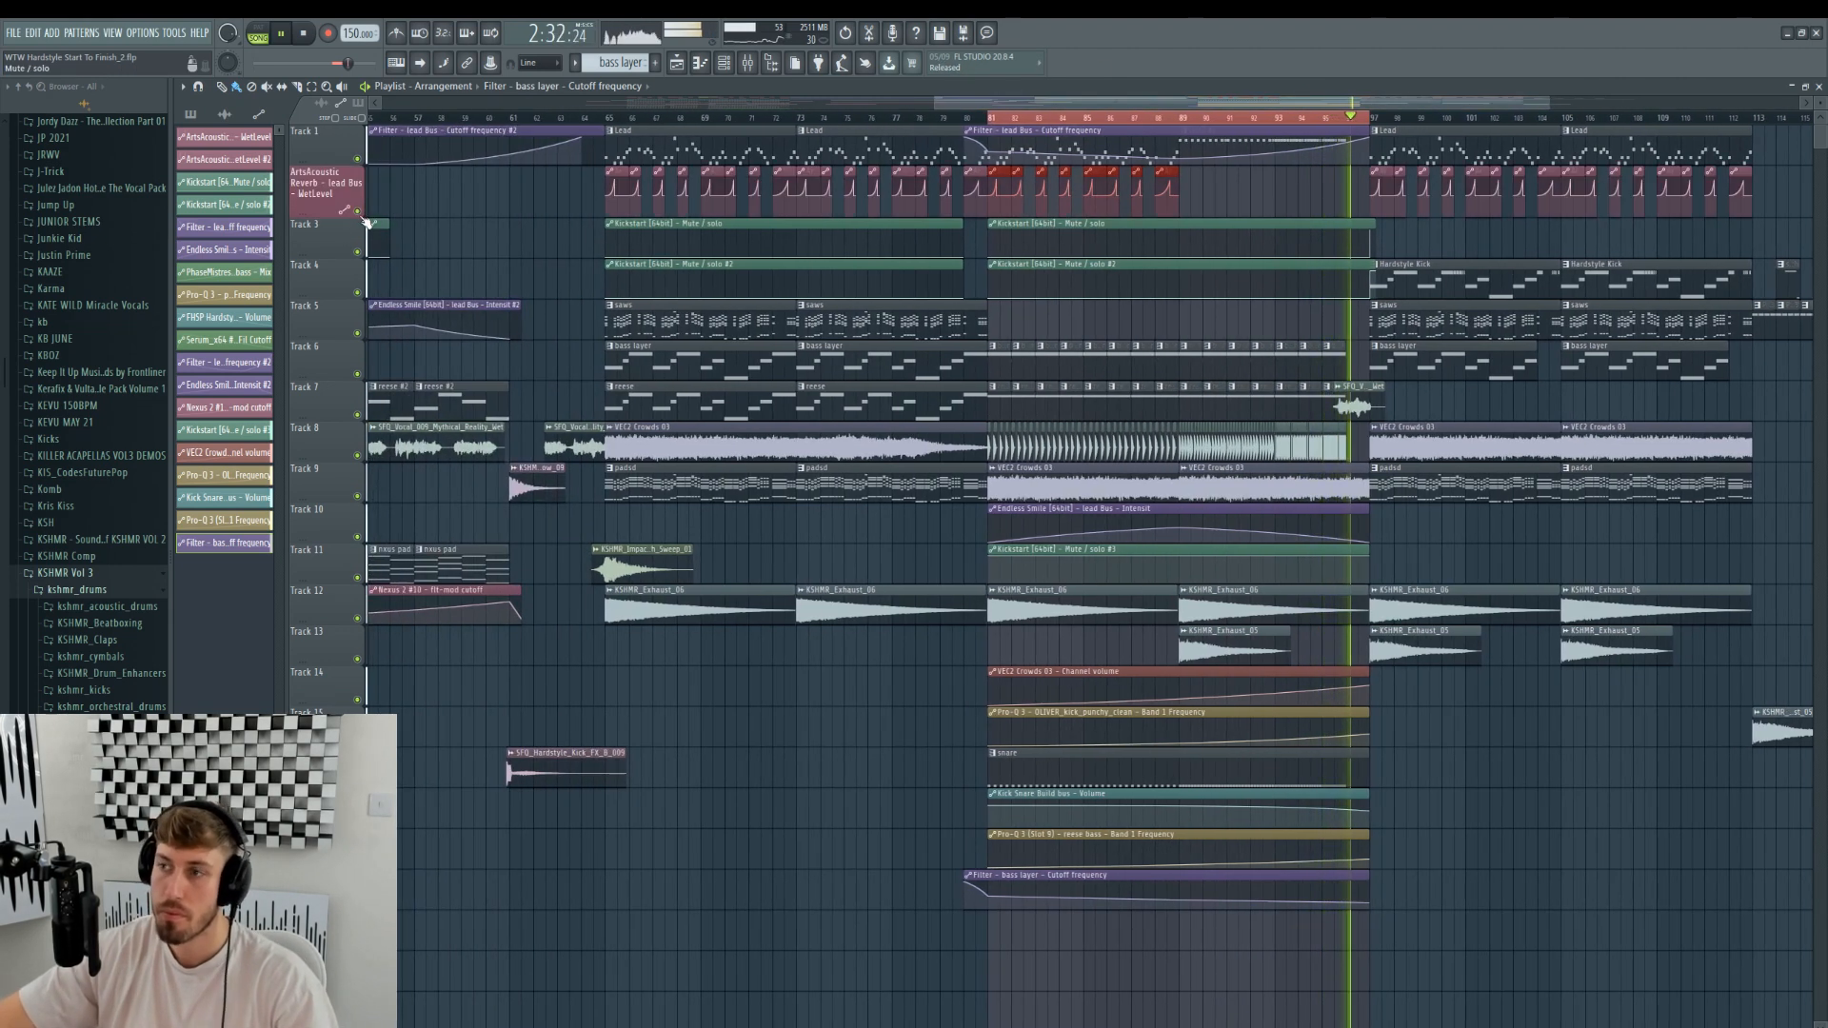
key(space)
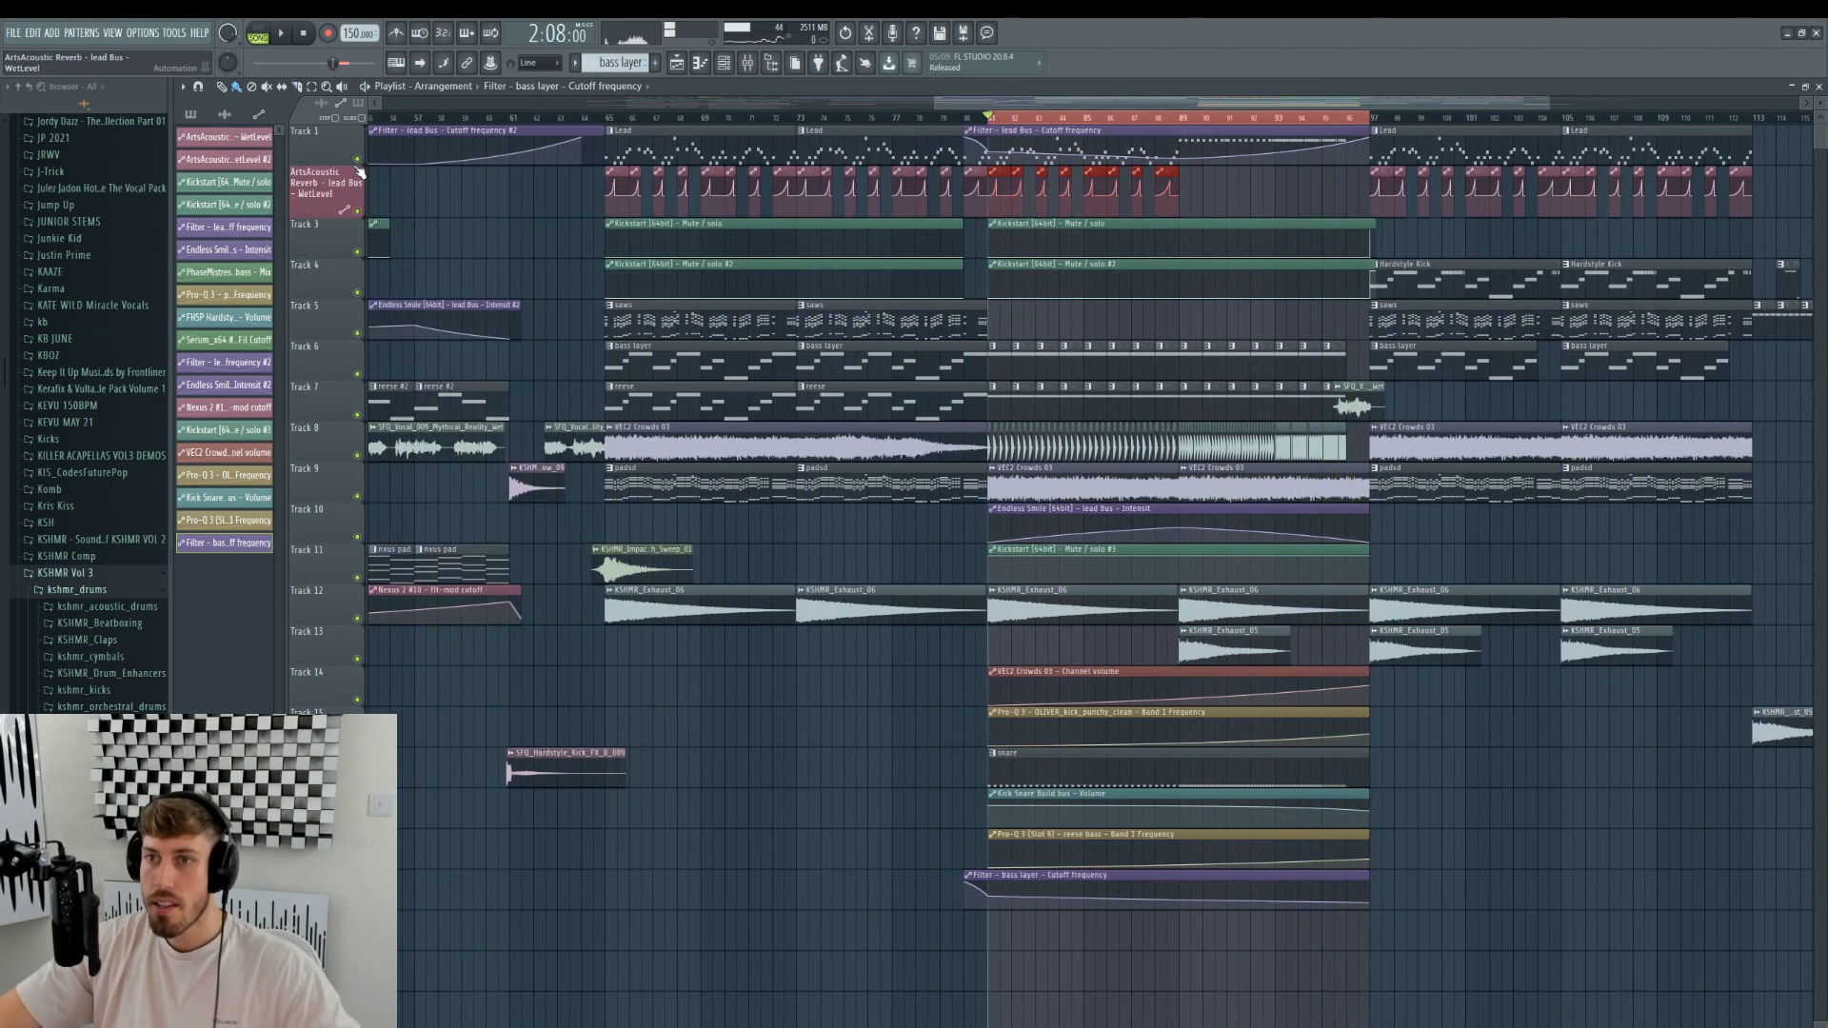
- Mute the lead track and play the second build-up from bar 81 to check the kick roll
click(360, 160)
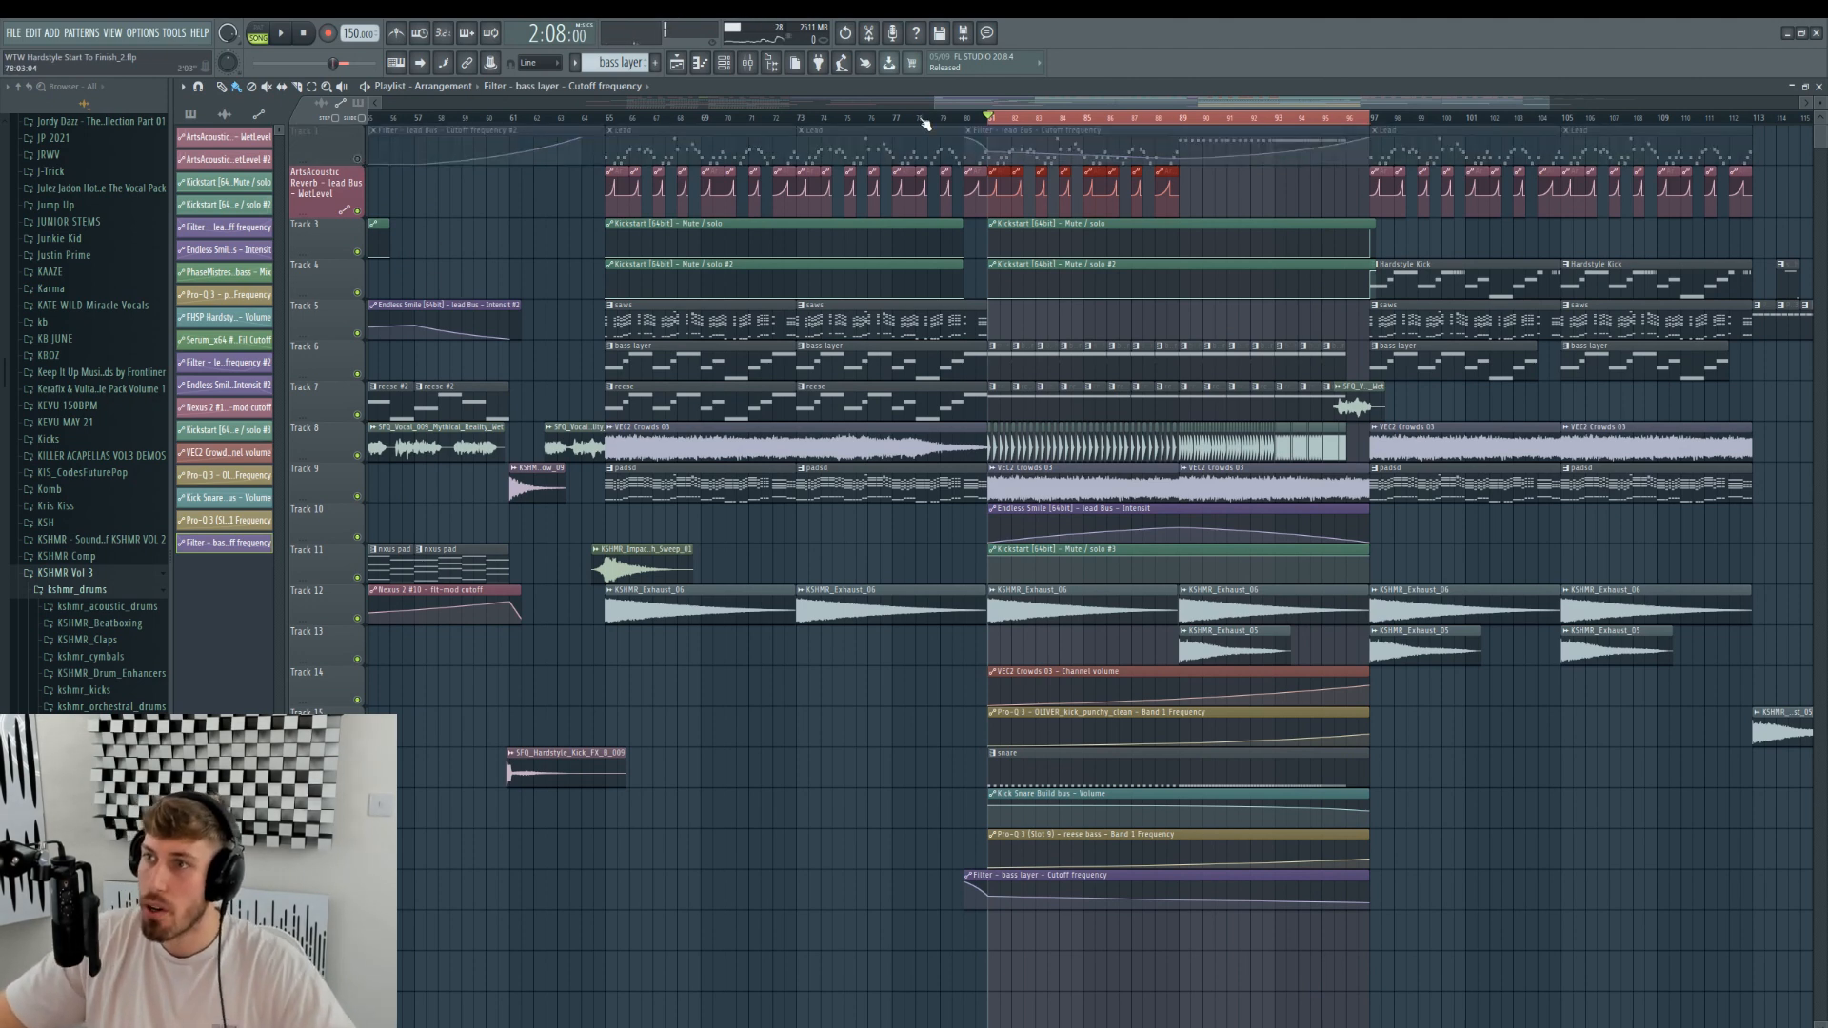
drag(936, 102, 1170, 102)
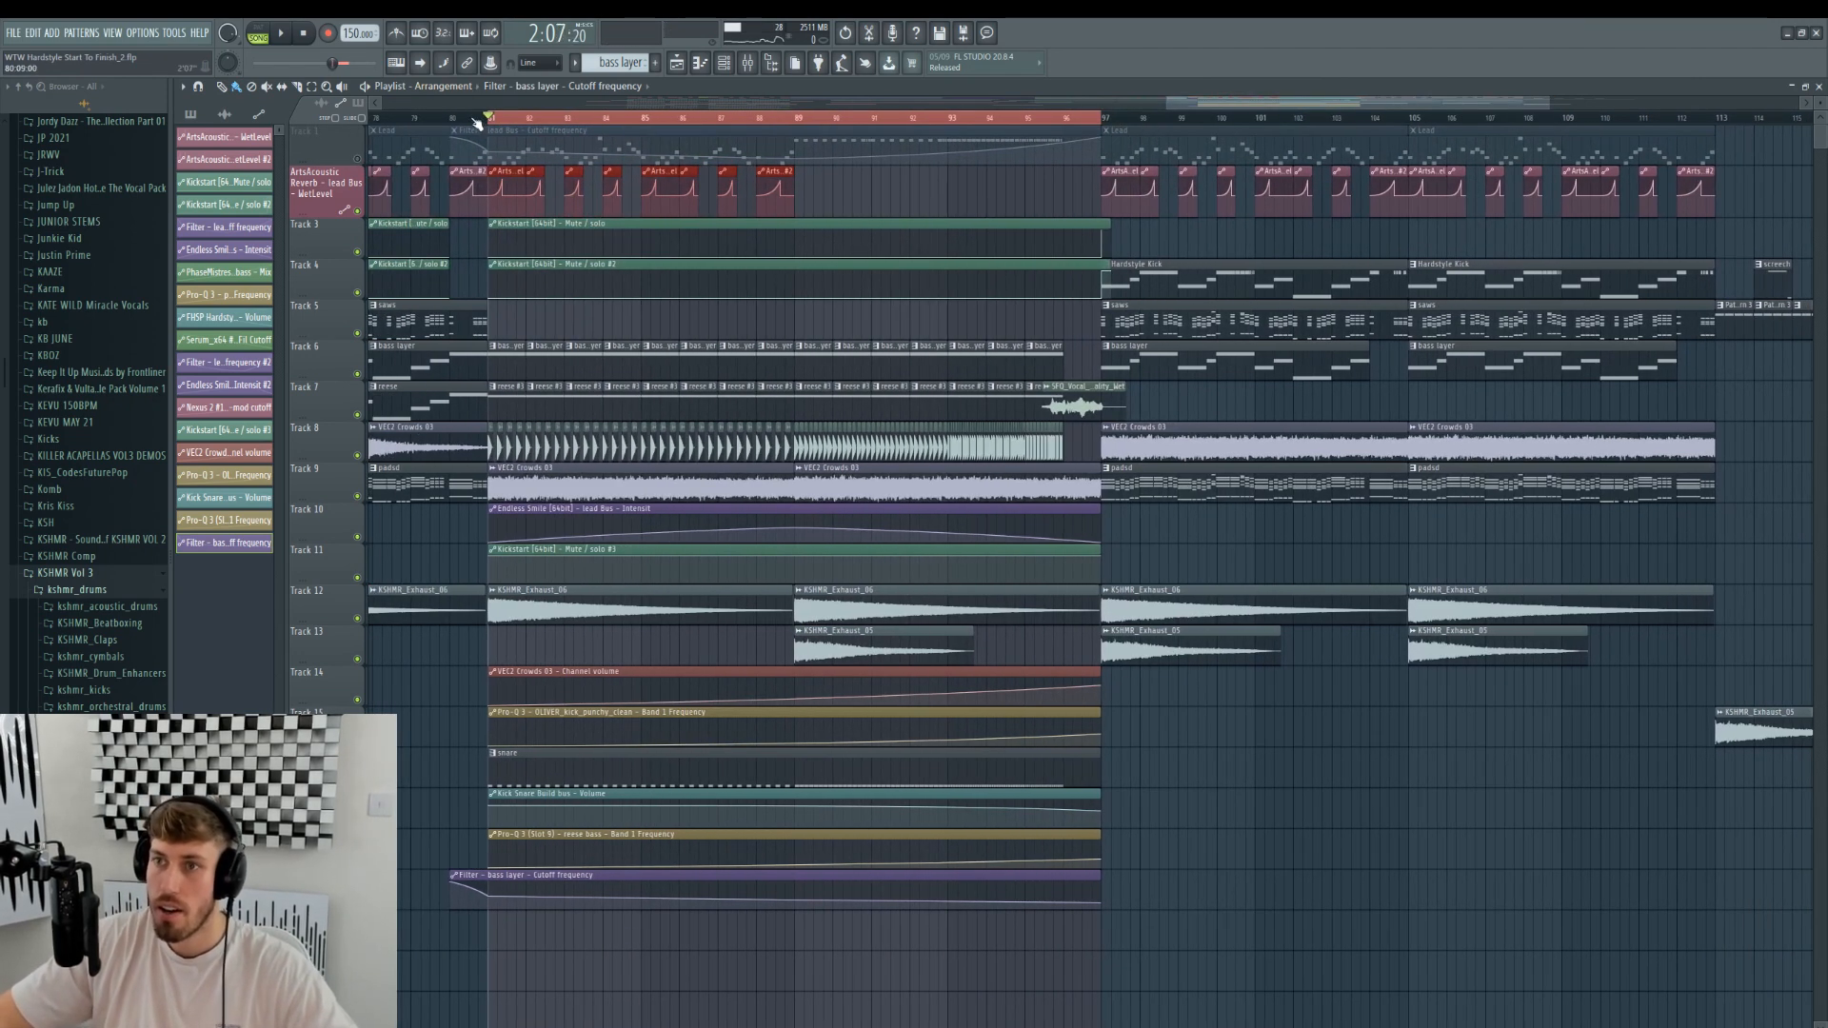
double_click(653, 441)
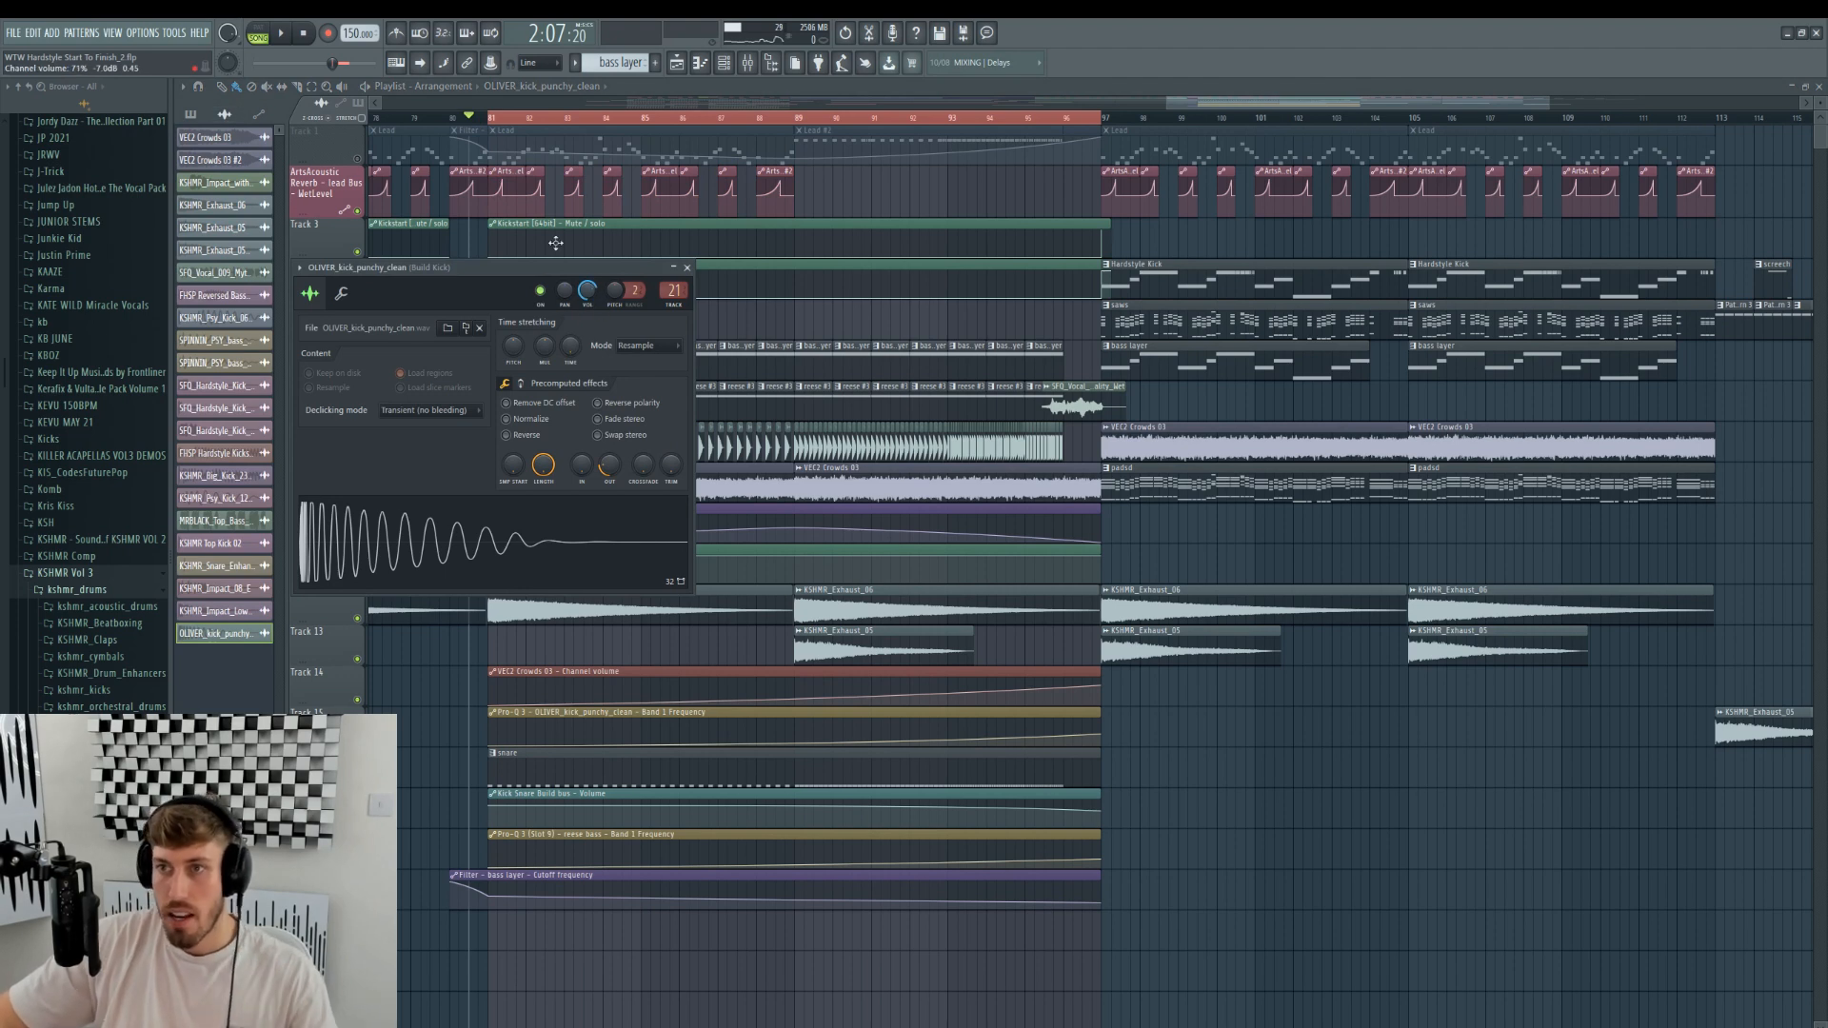
key(Escape)
key(space)
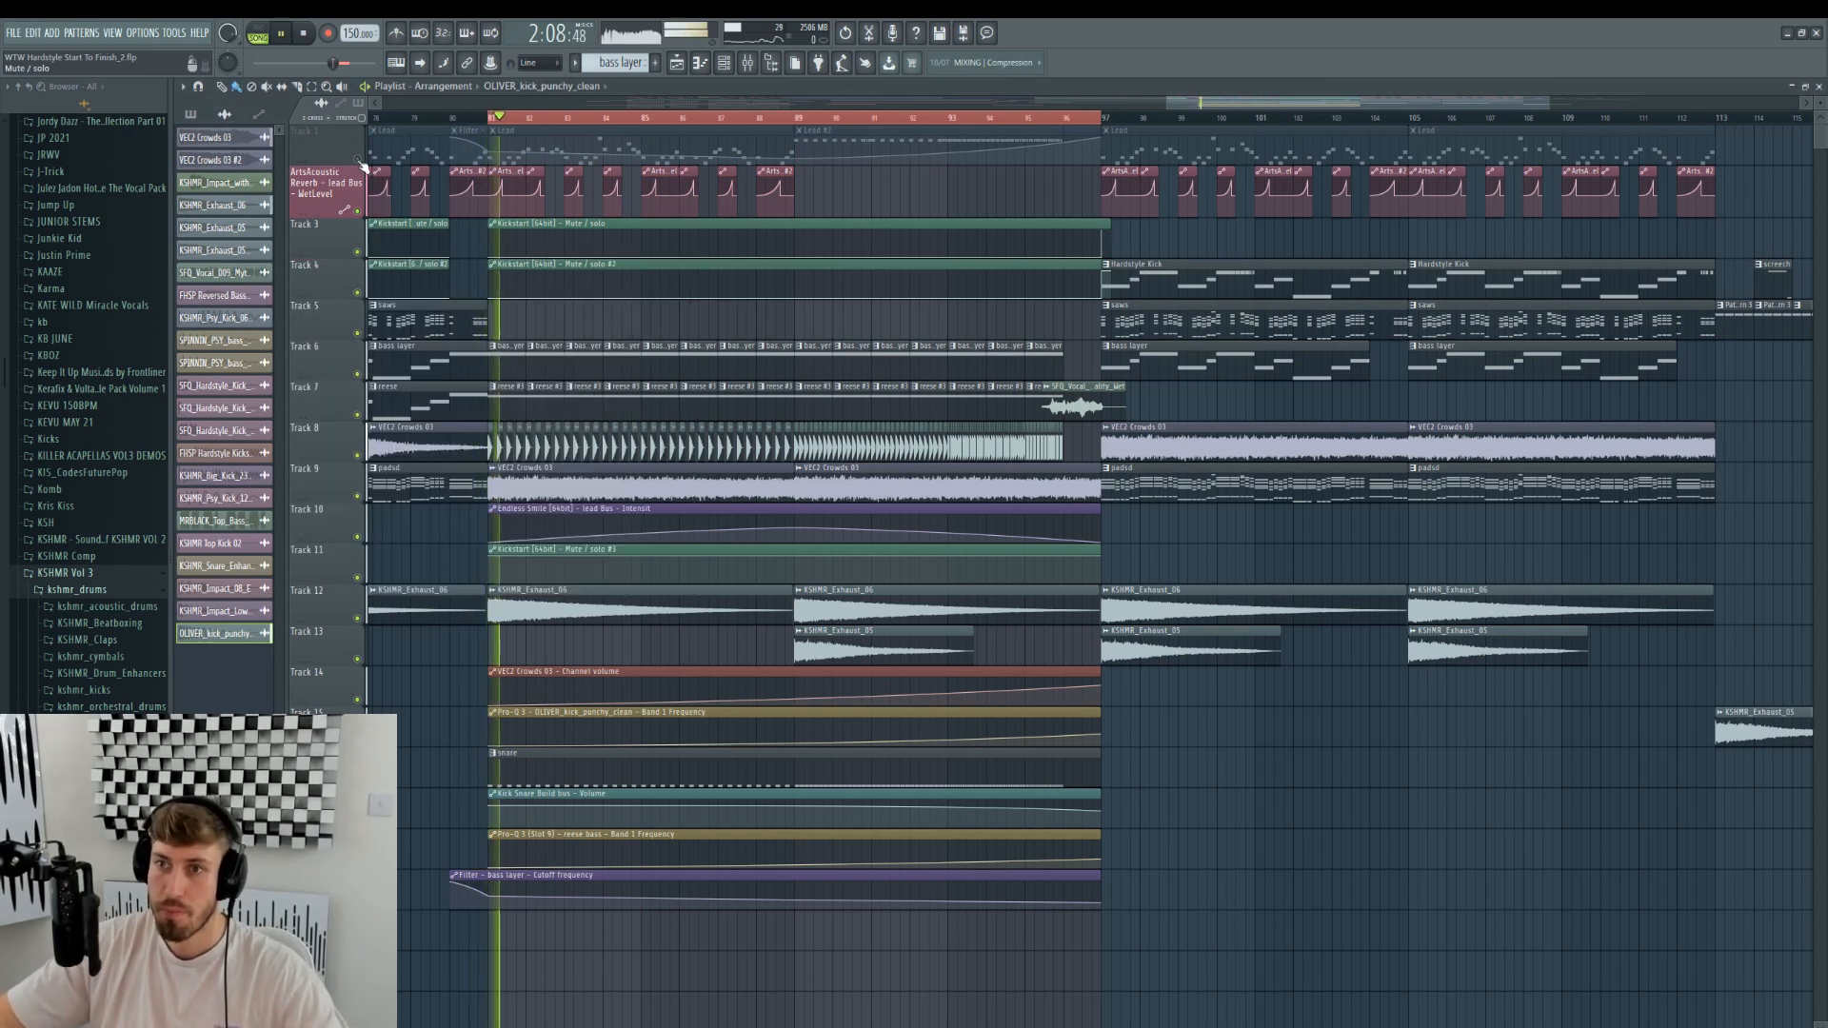
- Fine-tune the fade-out of the OLIVER_kick_punchy_clean sample while the build-up plays
double_click(678, 454)
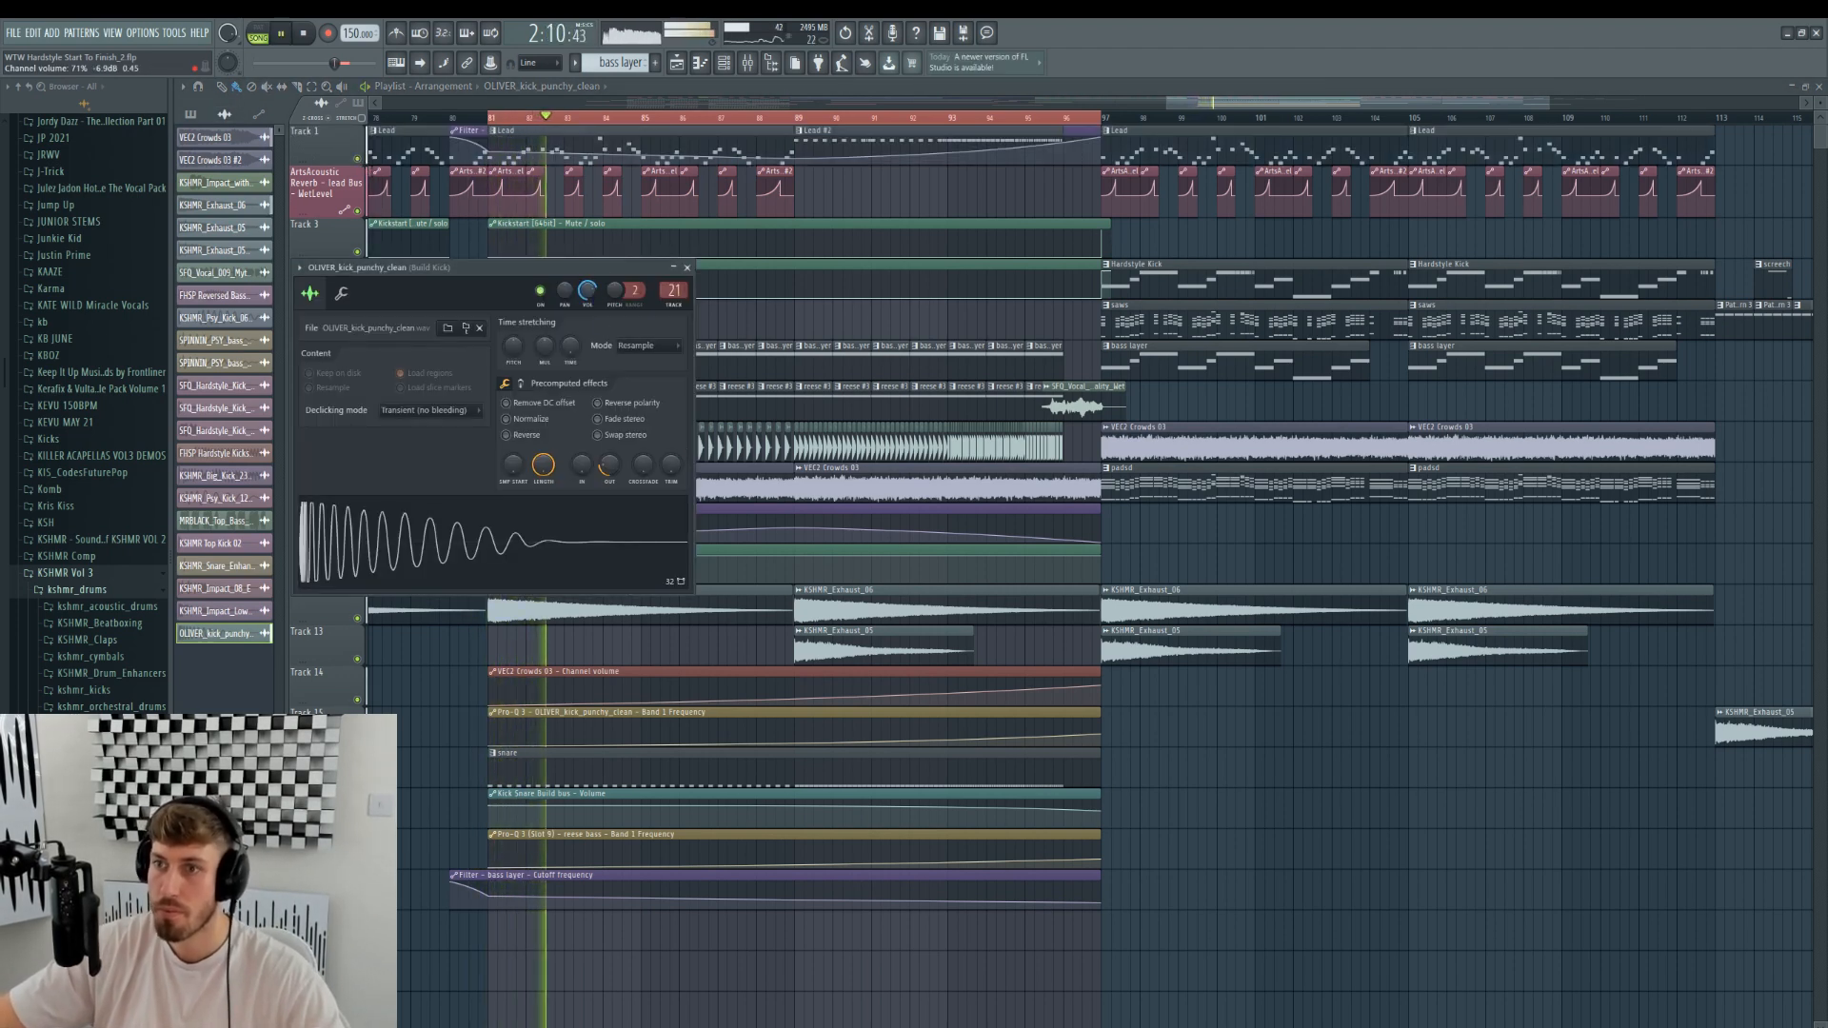
drag(609, 467, 610, 473)
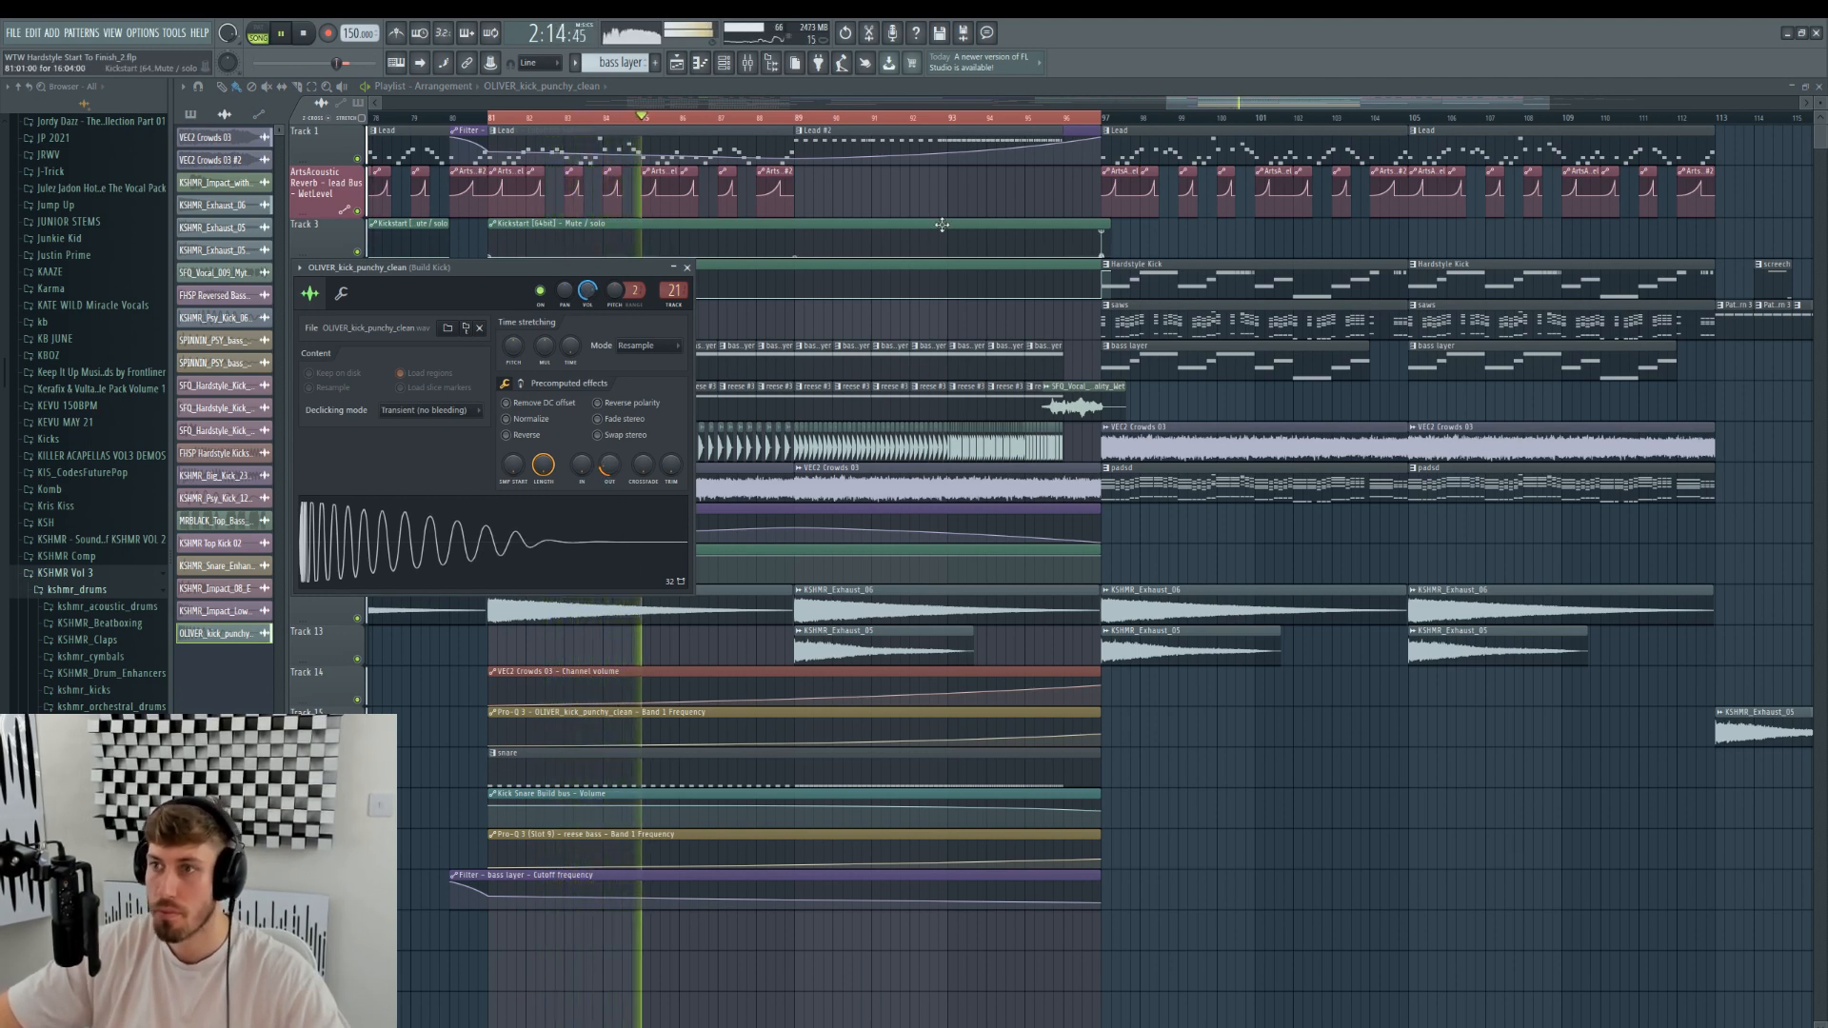
click(922, 190)
right_click(921, 195)
key(space)
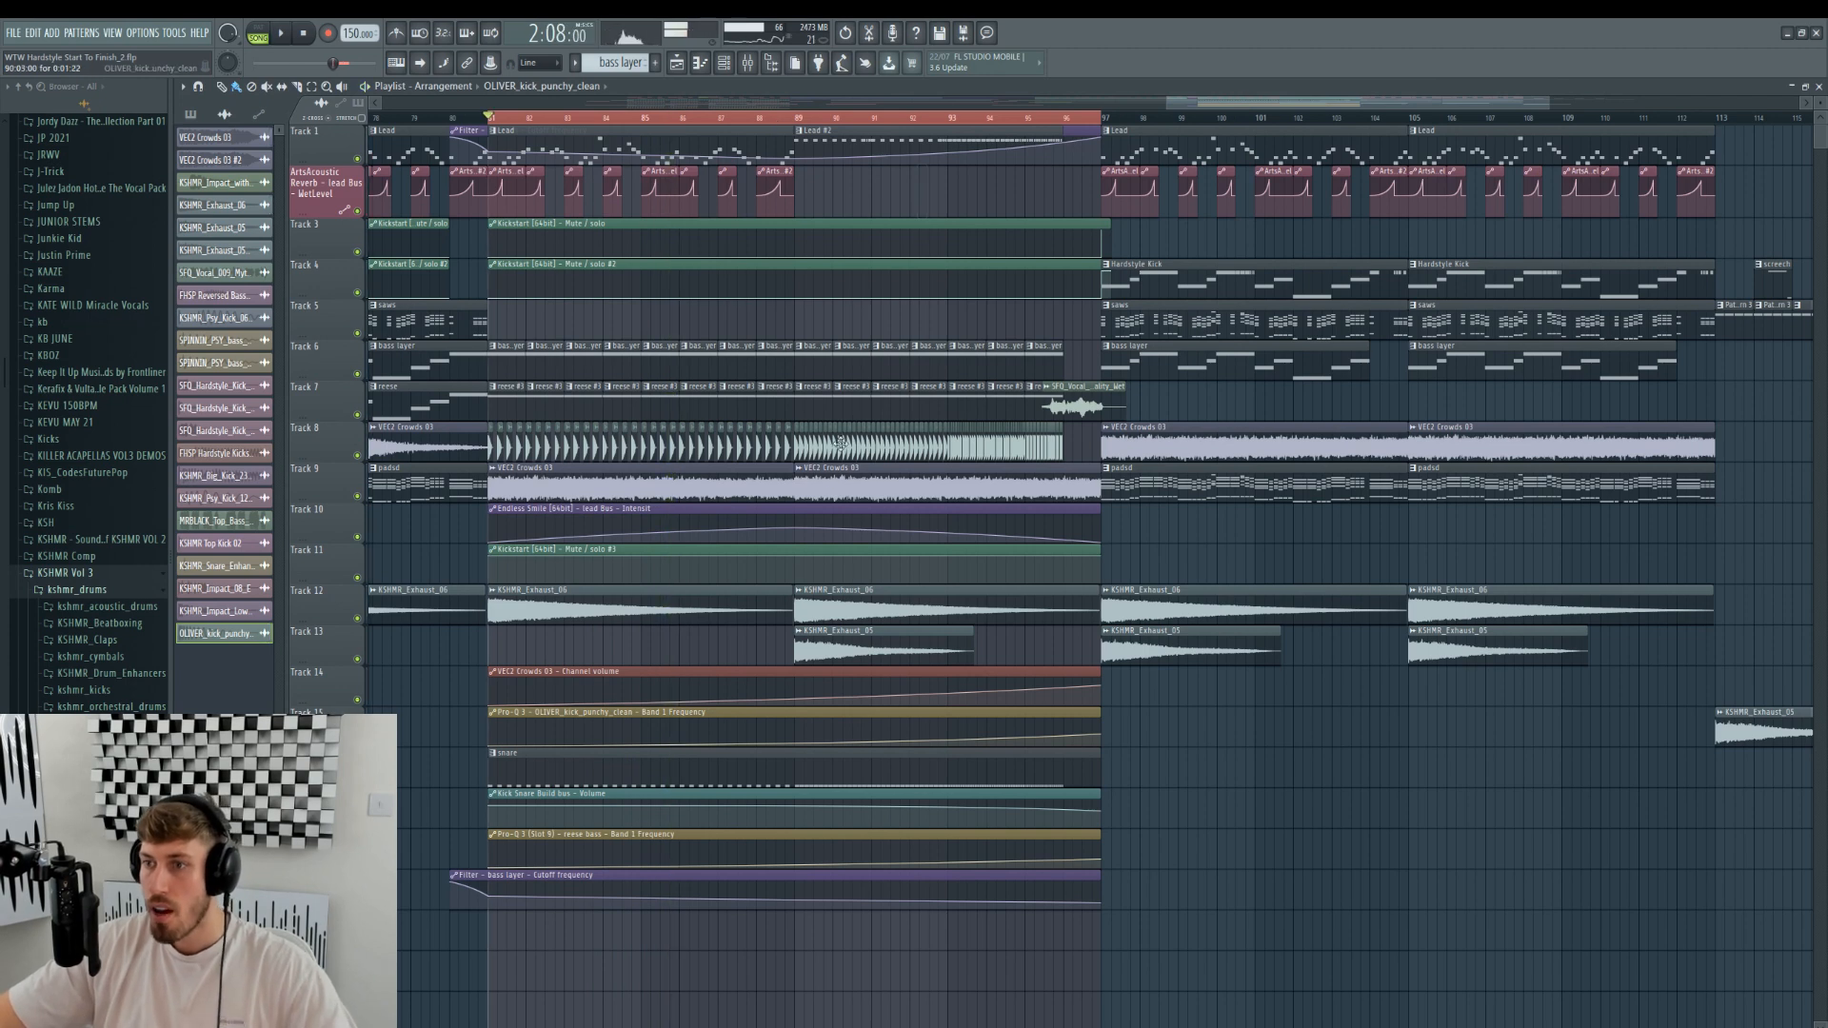
- Audition other KSHMR hard snares in the snare roll's channel during playback and settle on KSHMR_Hard_Snare_05_E
double_click(811, 787)
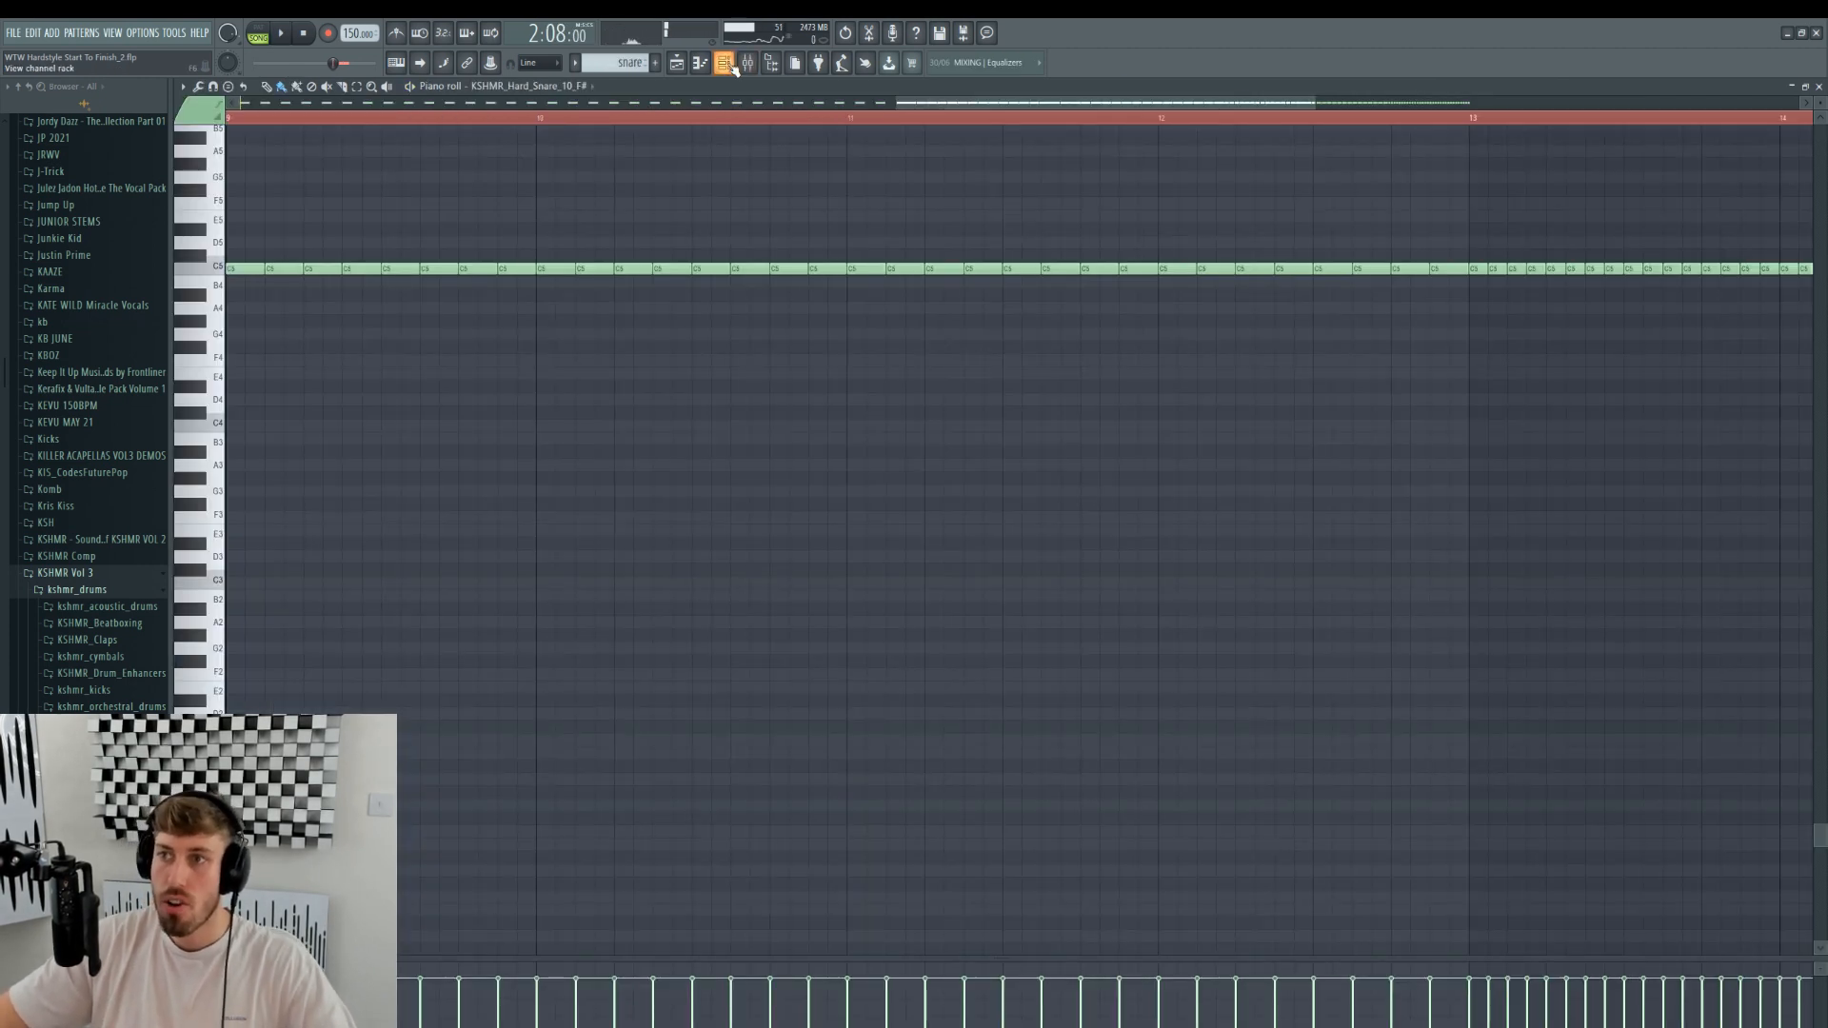
click(727, 63)
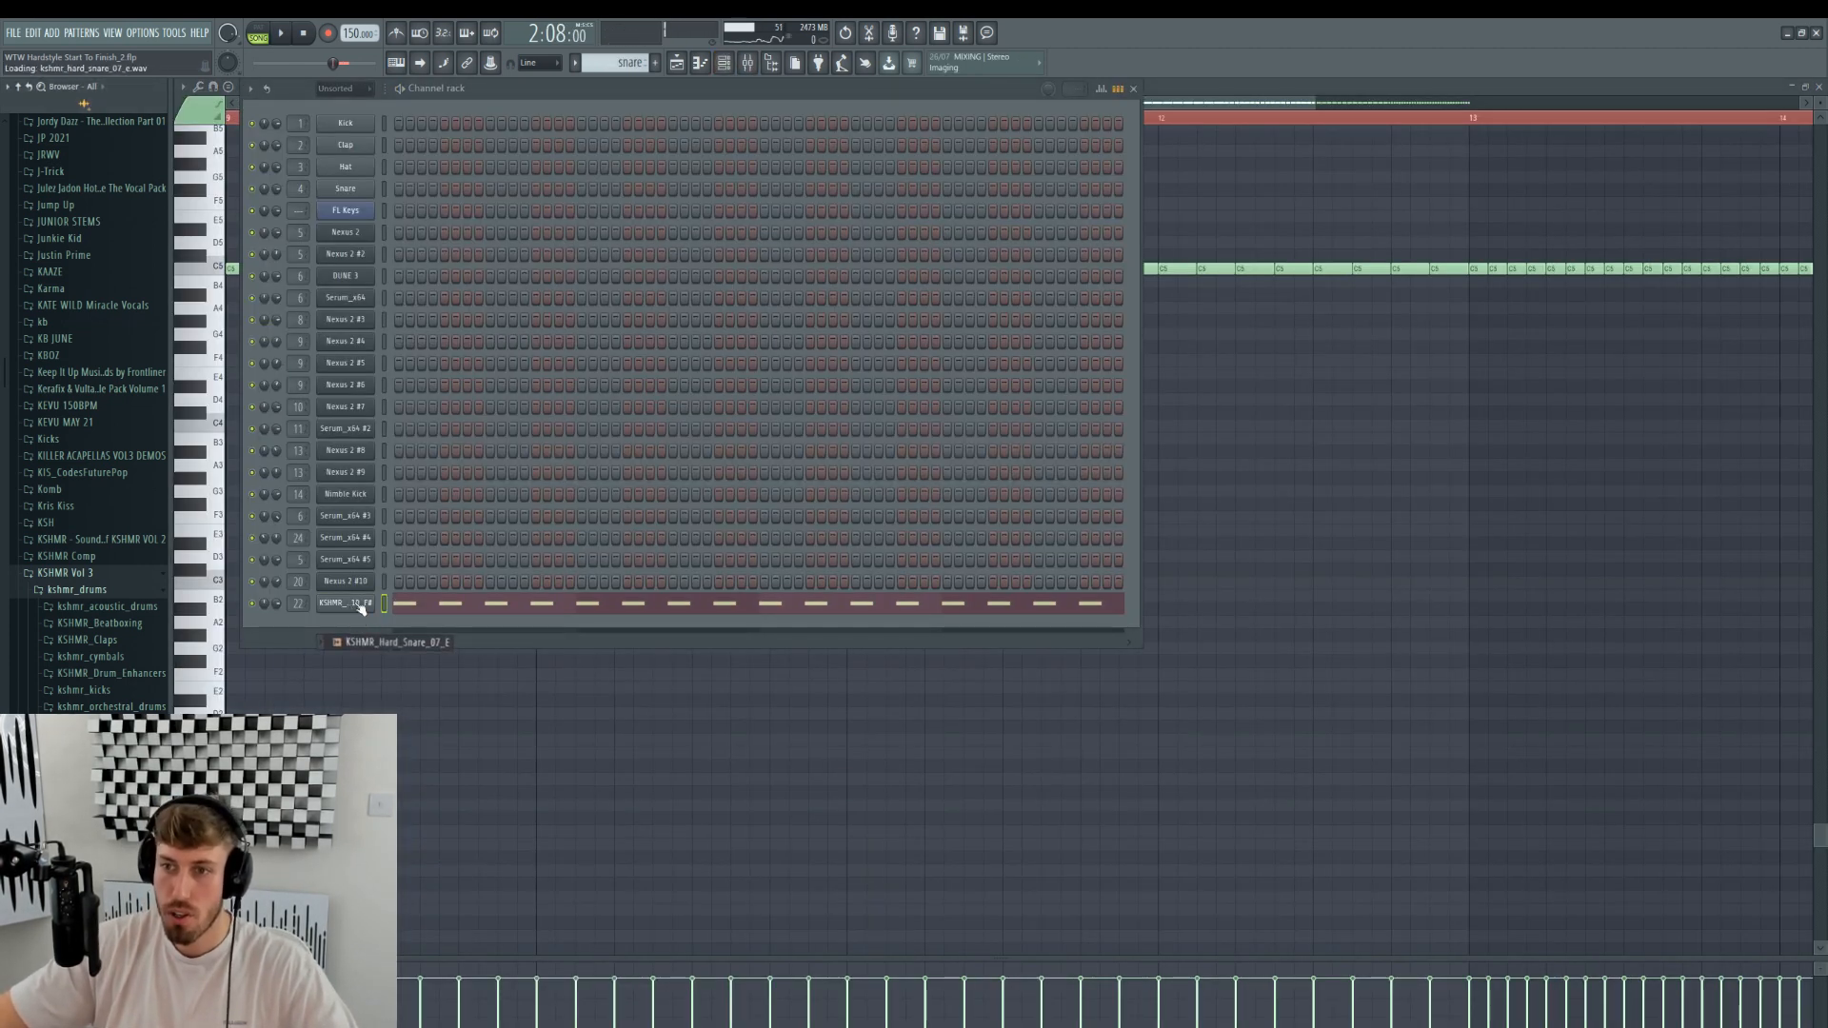
click(677, 63)
key(space)
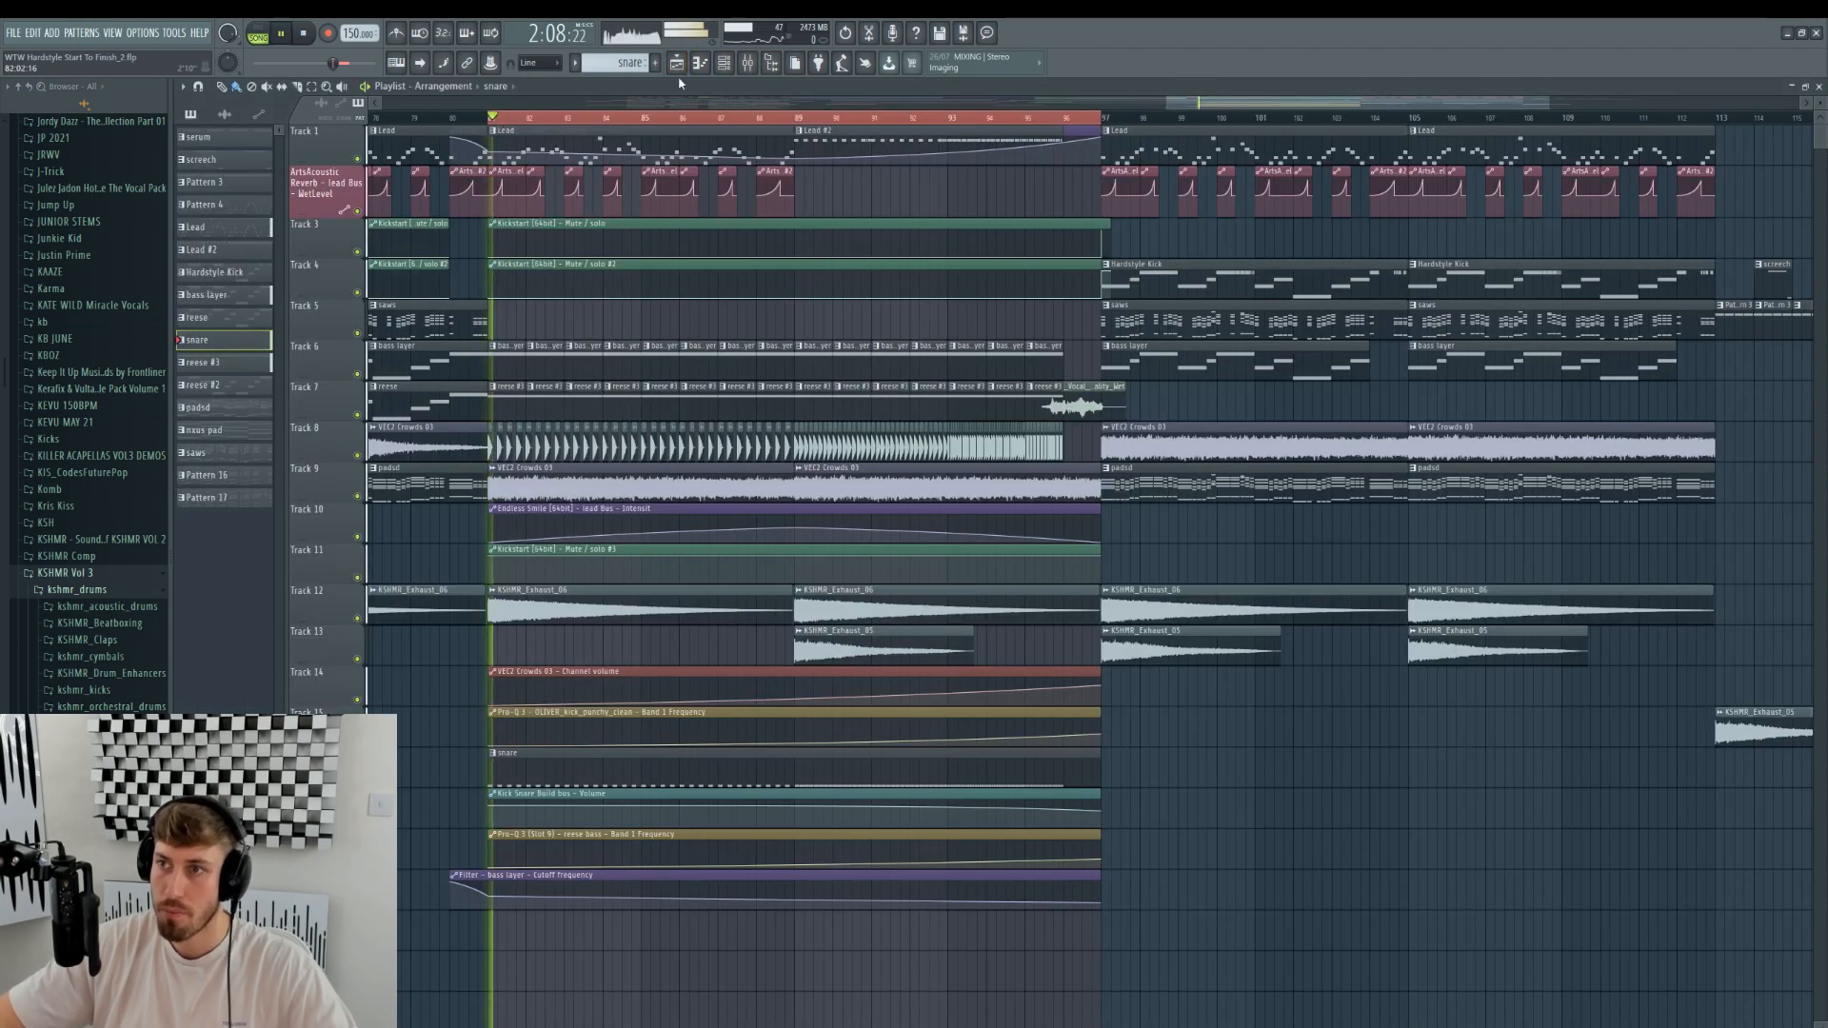
key(F6)
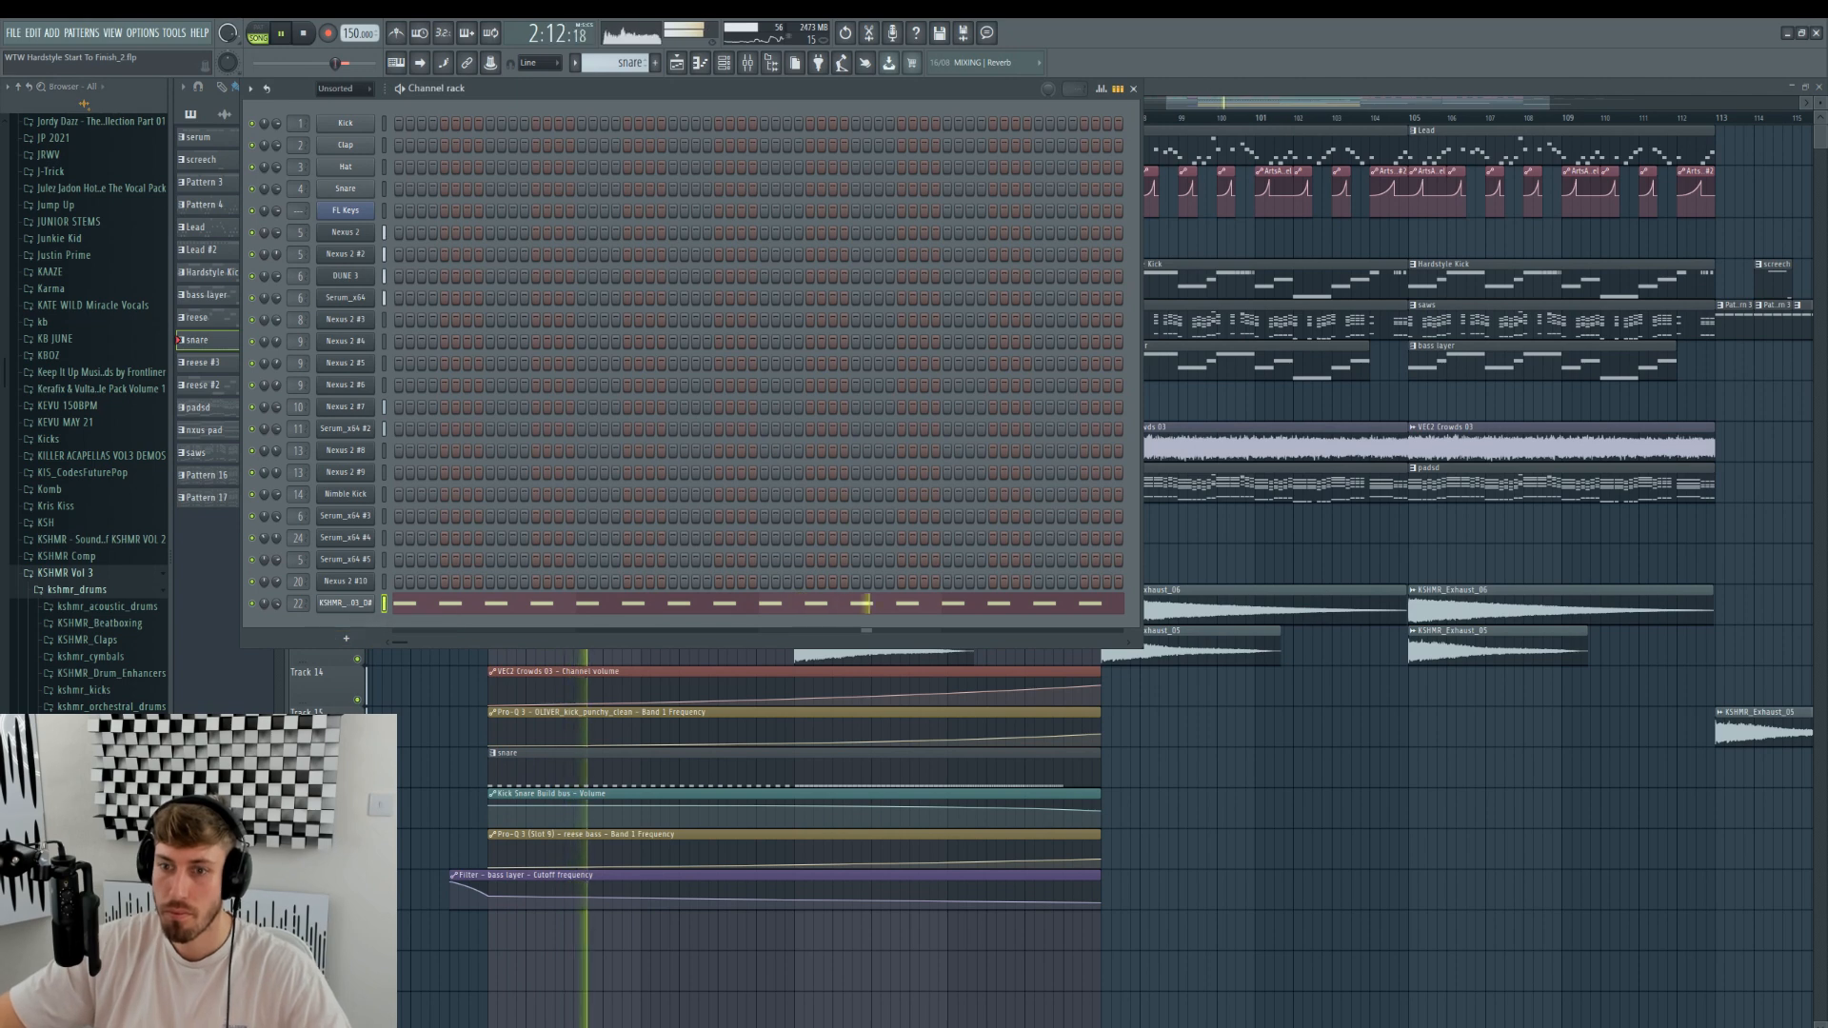
click(346, 604)
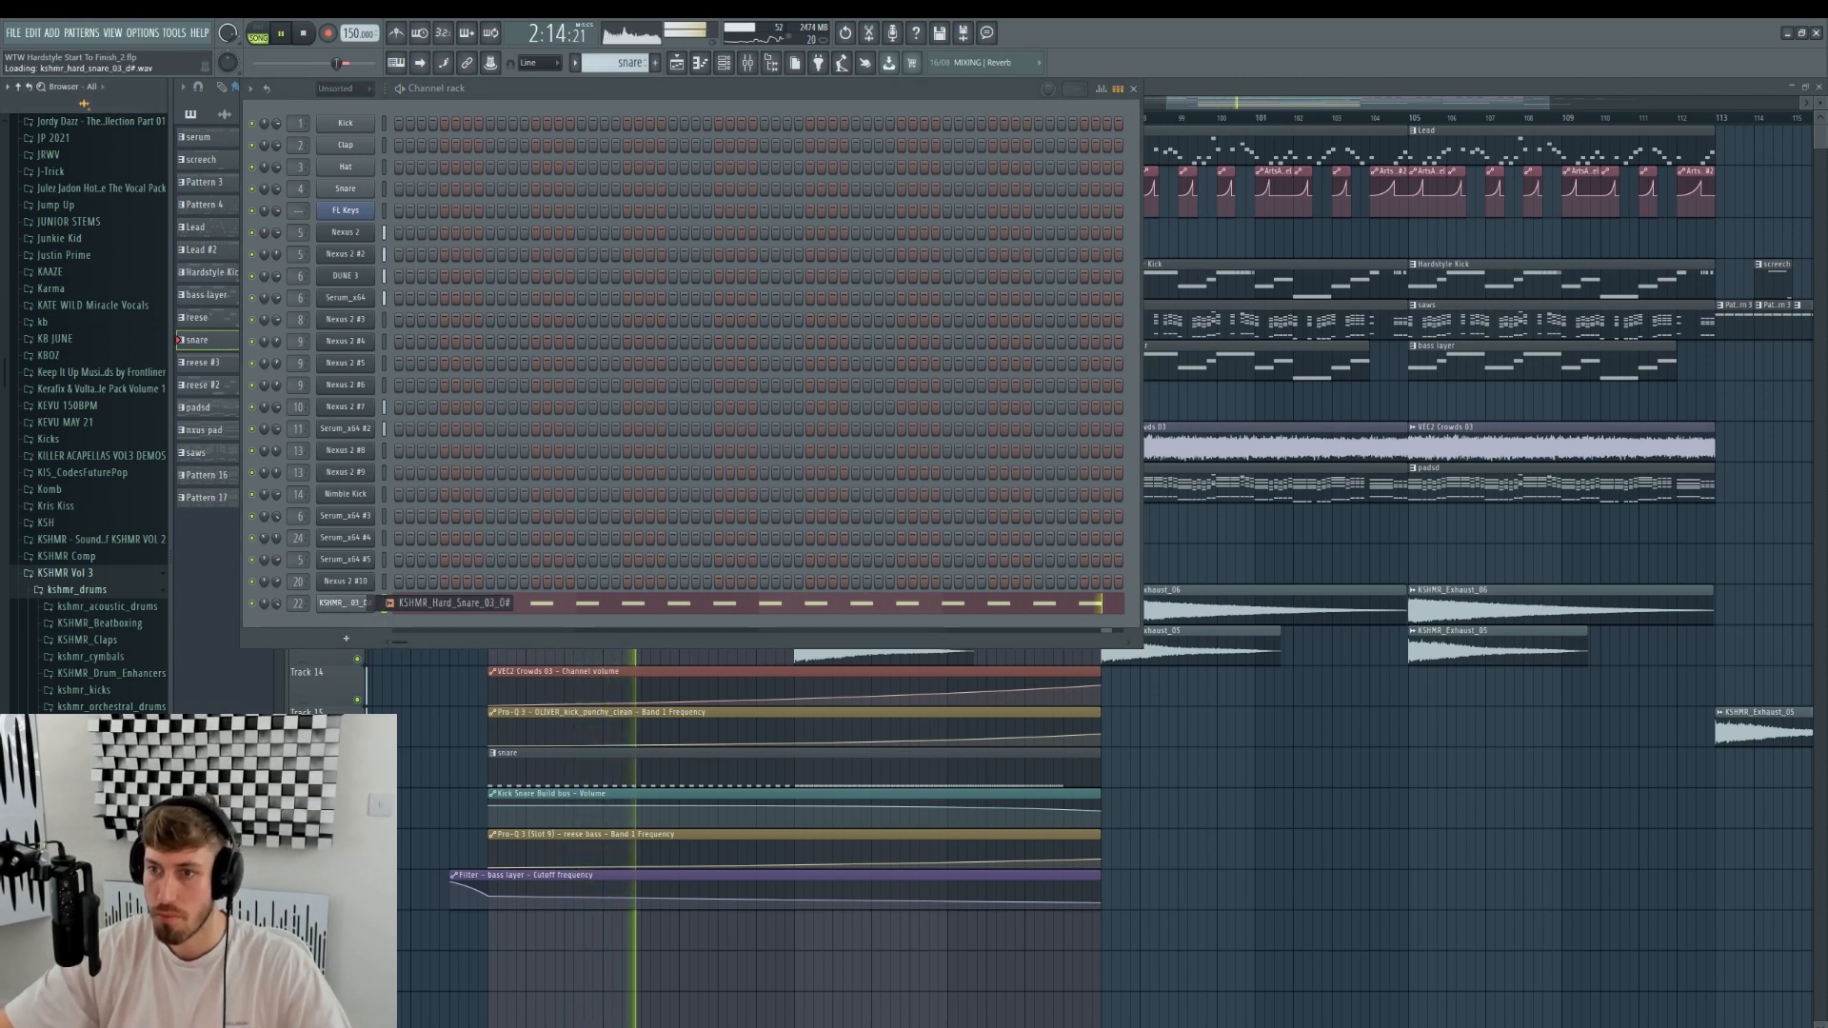
scroll(360, 604, down, 1)
scroll(362, 604, down, 1)
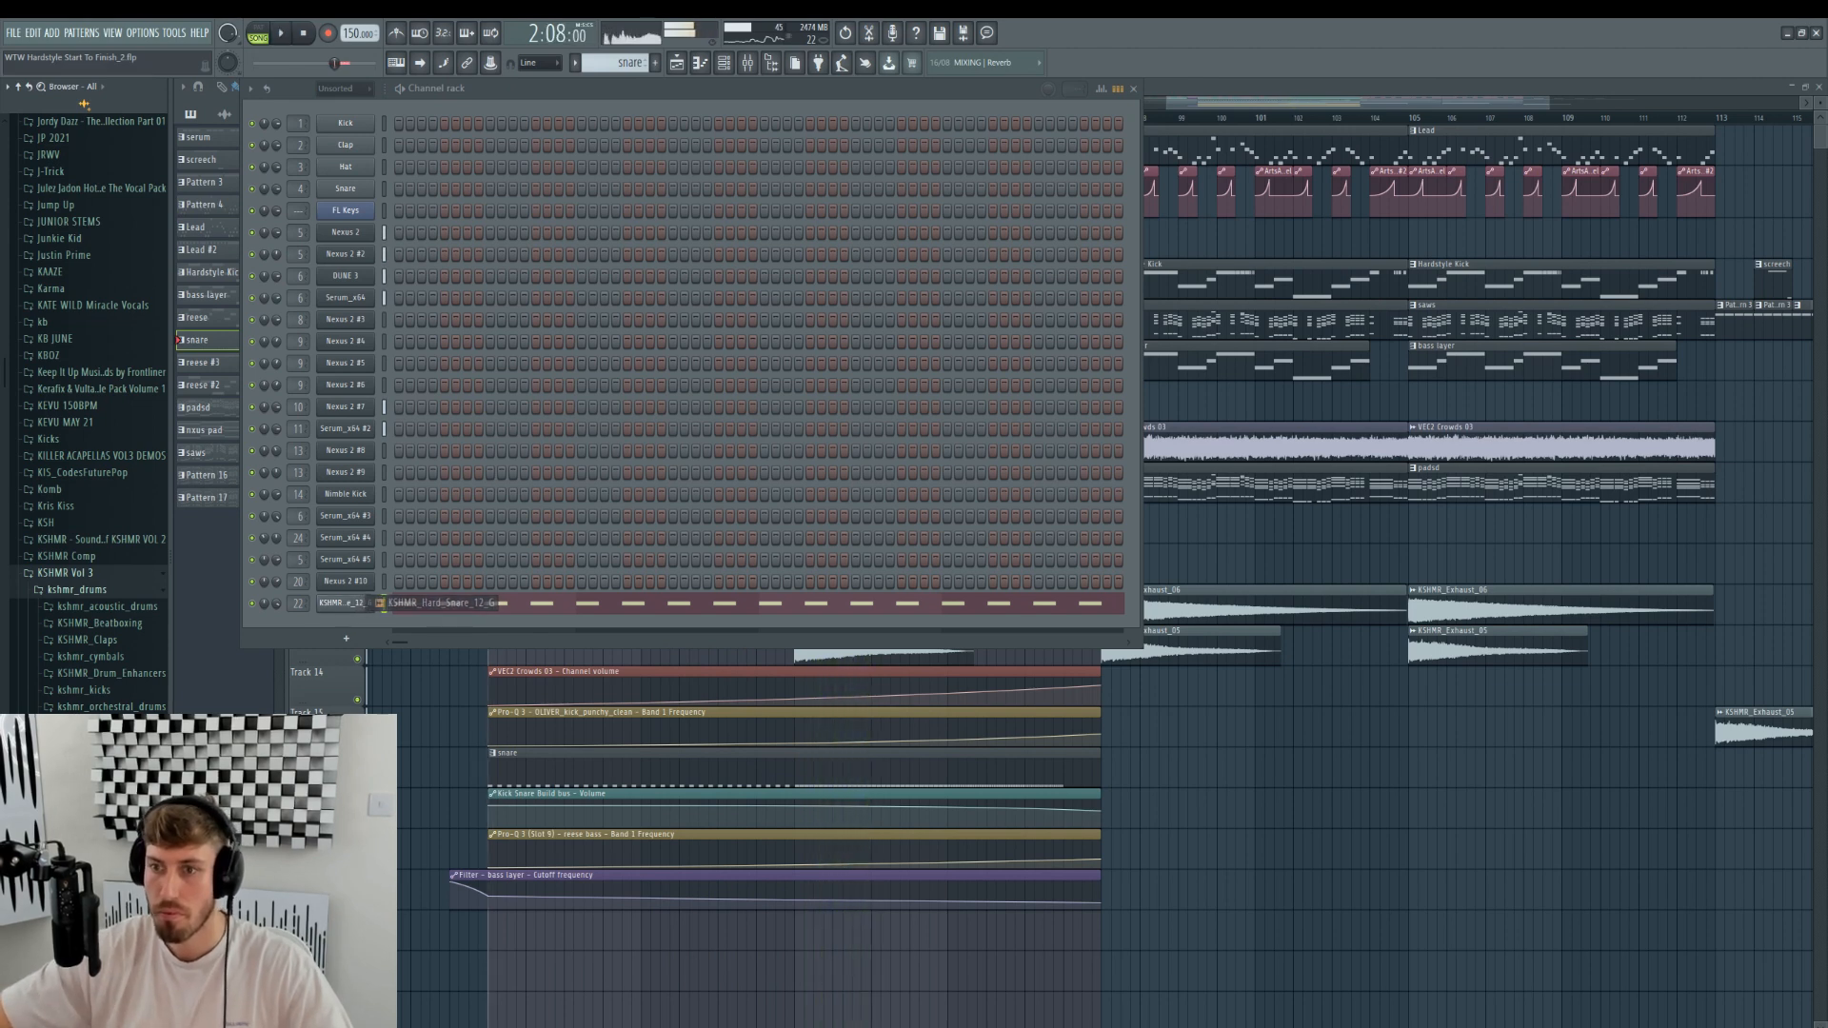
drag(362, 627, 285, 605)
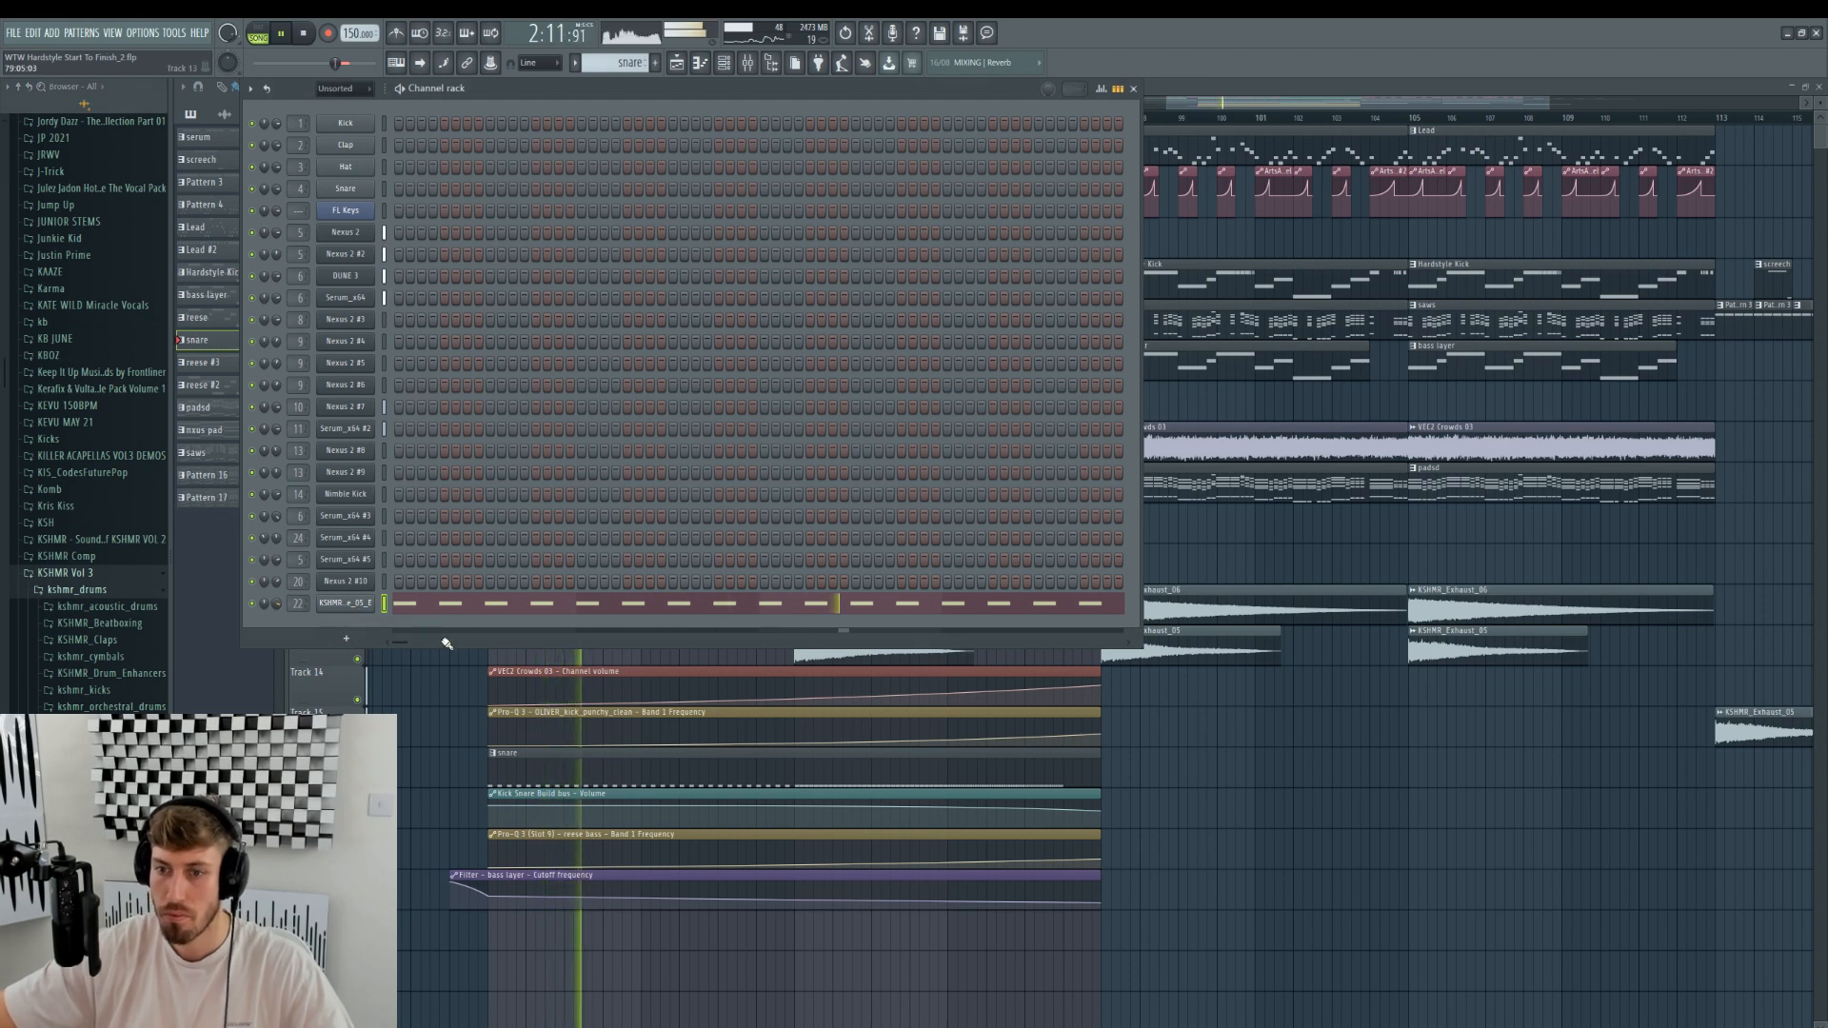
click(676, 62)
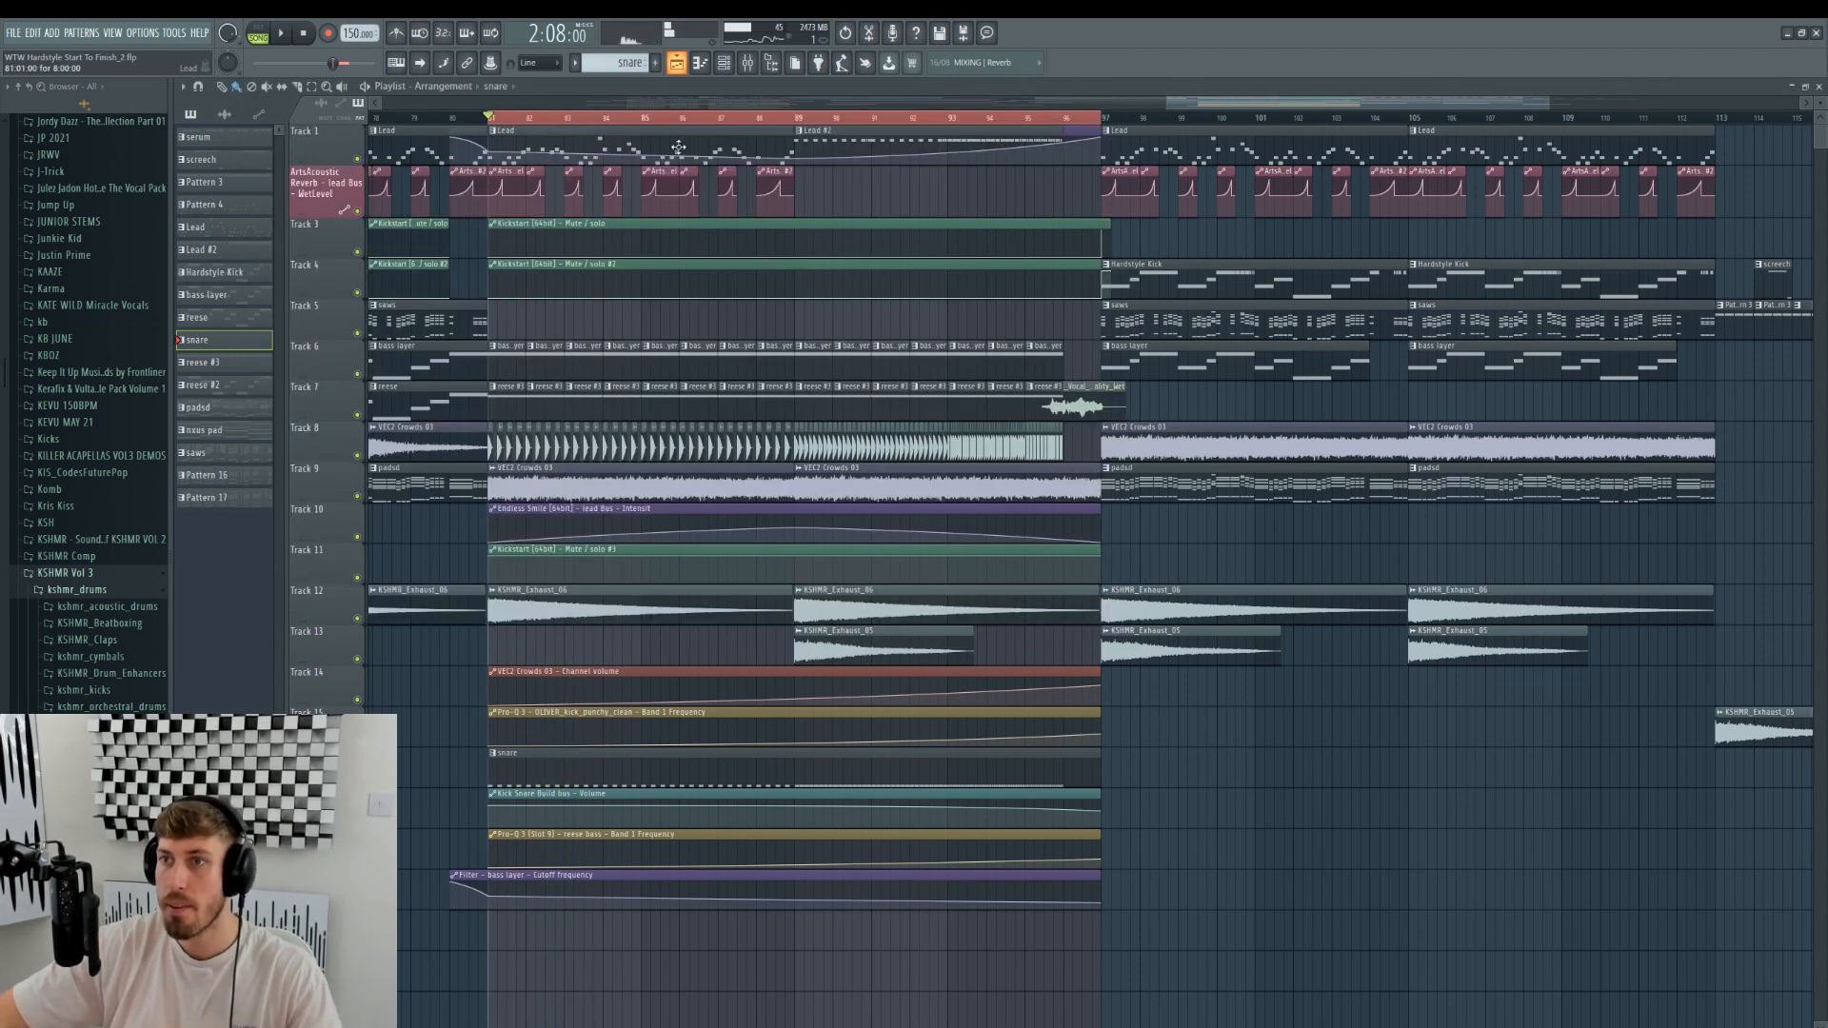
- Create a channel pitch automation clip for the snare, start it at bar 89, and shape a rise peaking at about bar 96
click(724, 62)
click(340, 608)
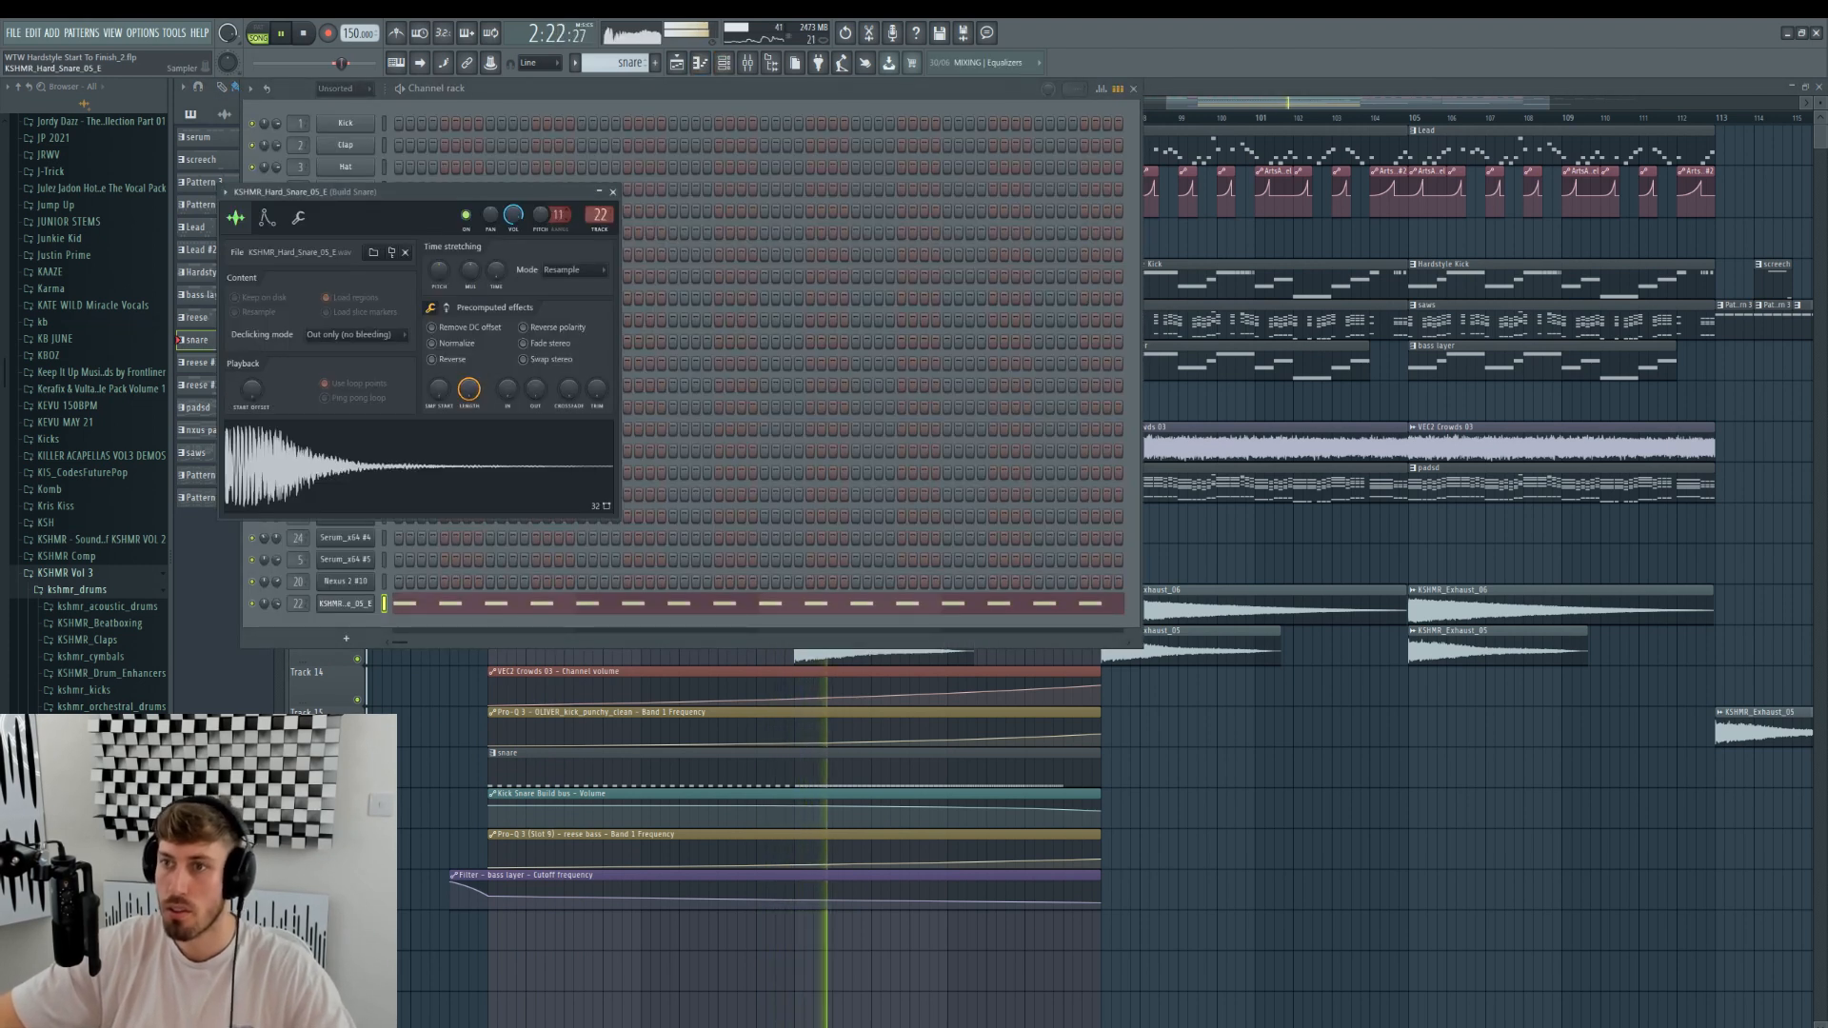
right_click(538, 219)
click(594, 324)
drag(592, 932, 809, 916)
key(space)
click(988, 914)
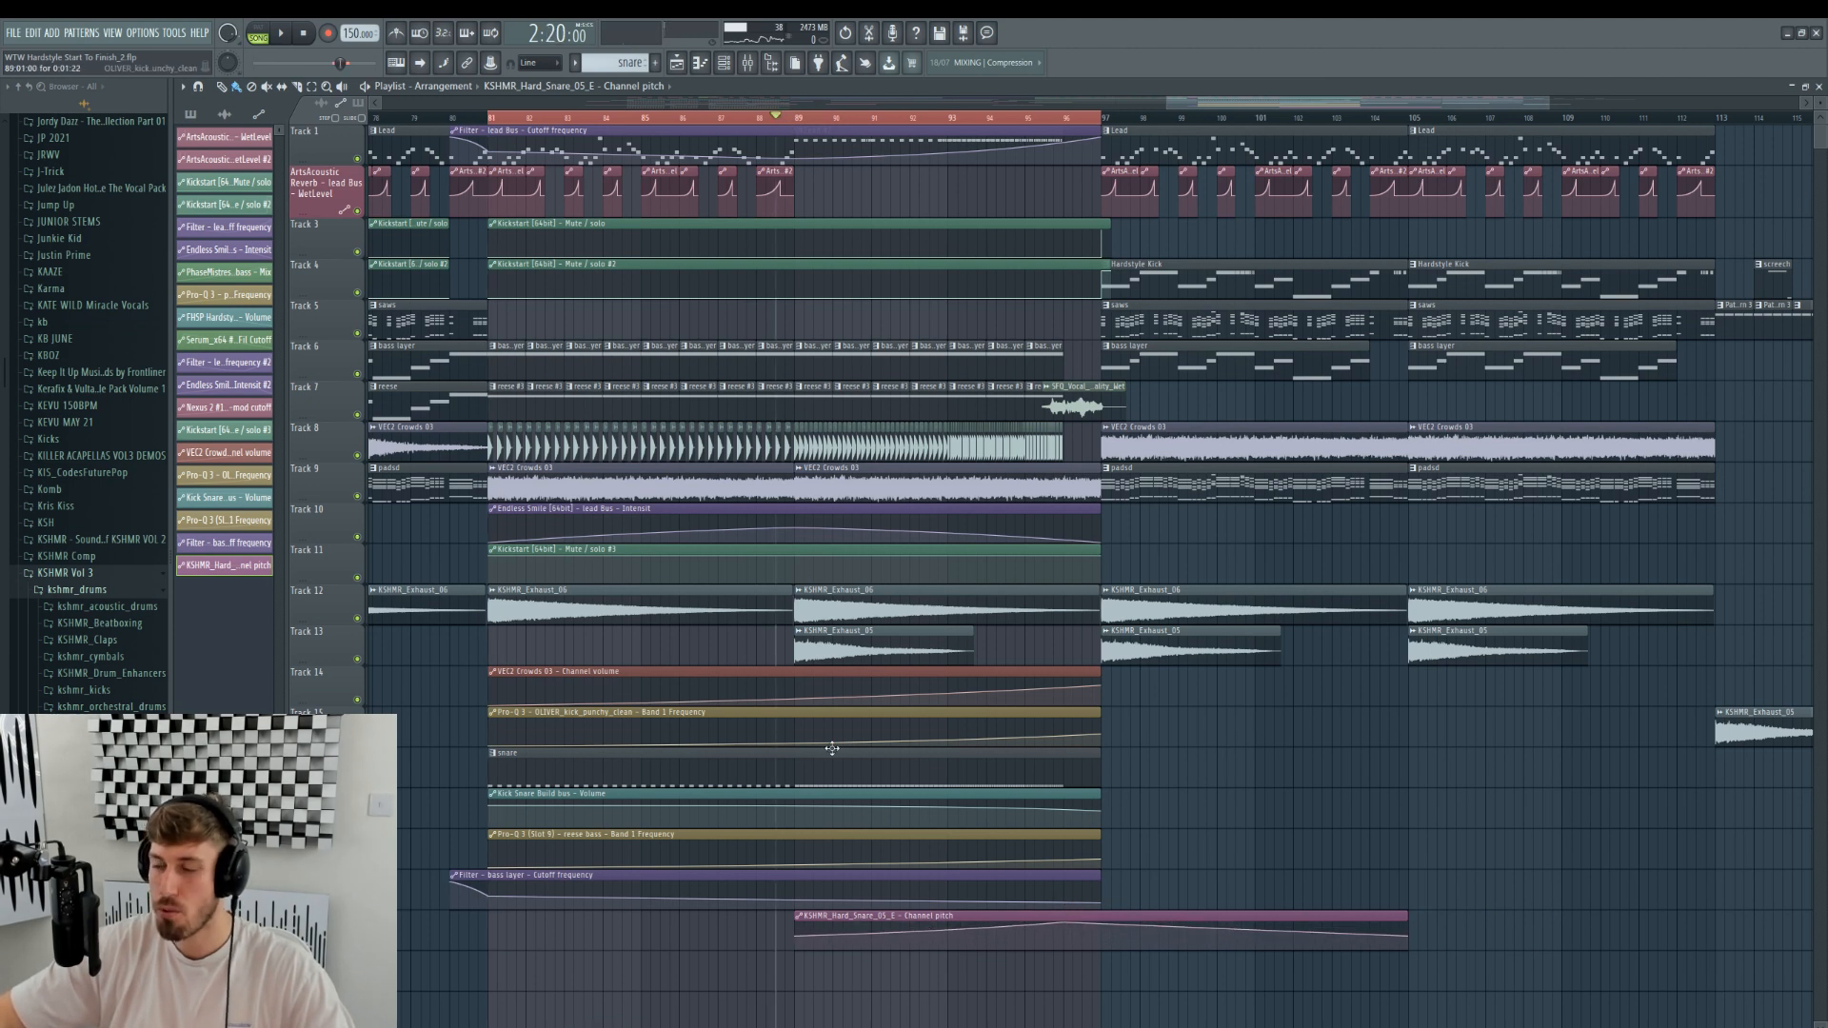
key(space)
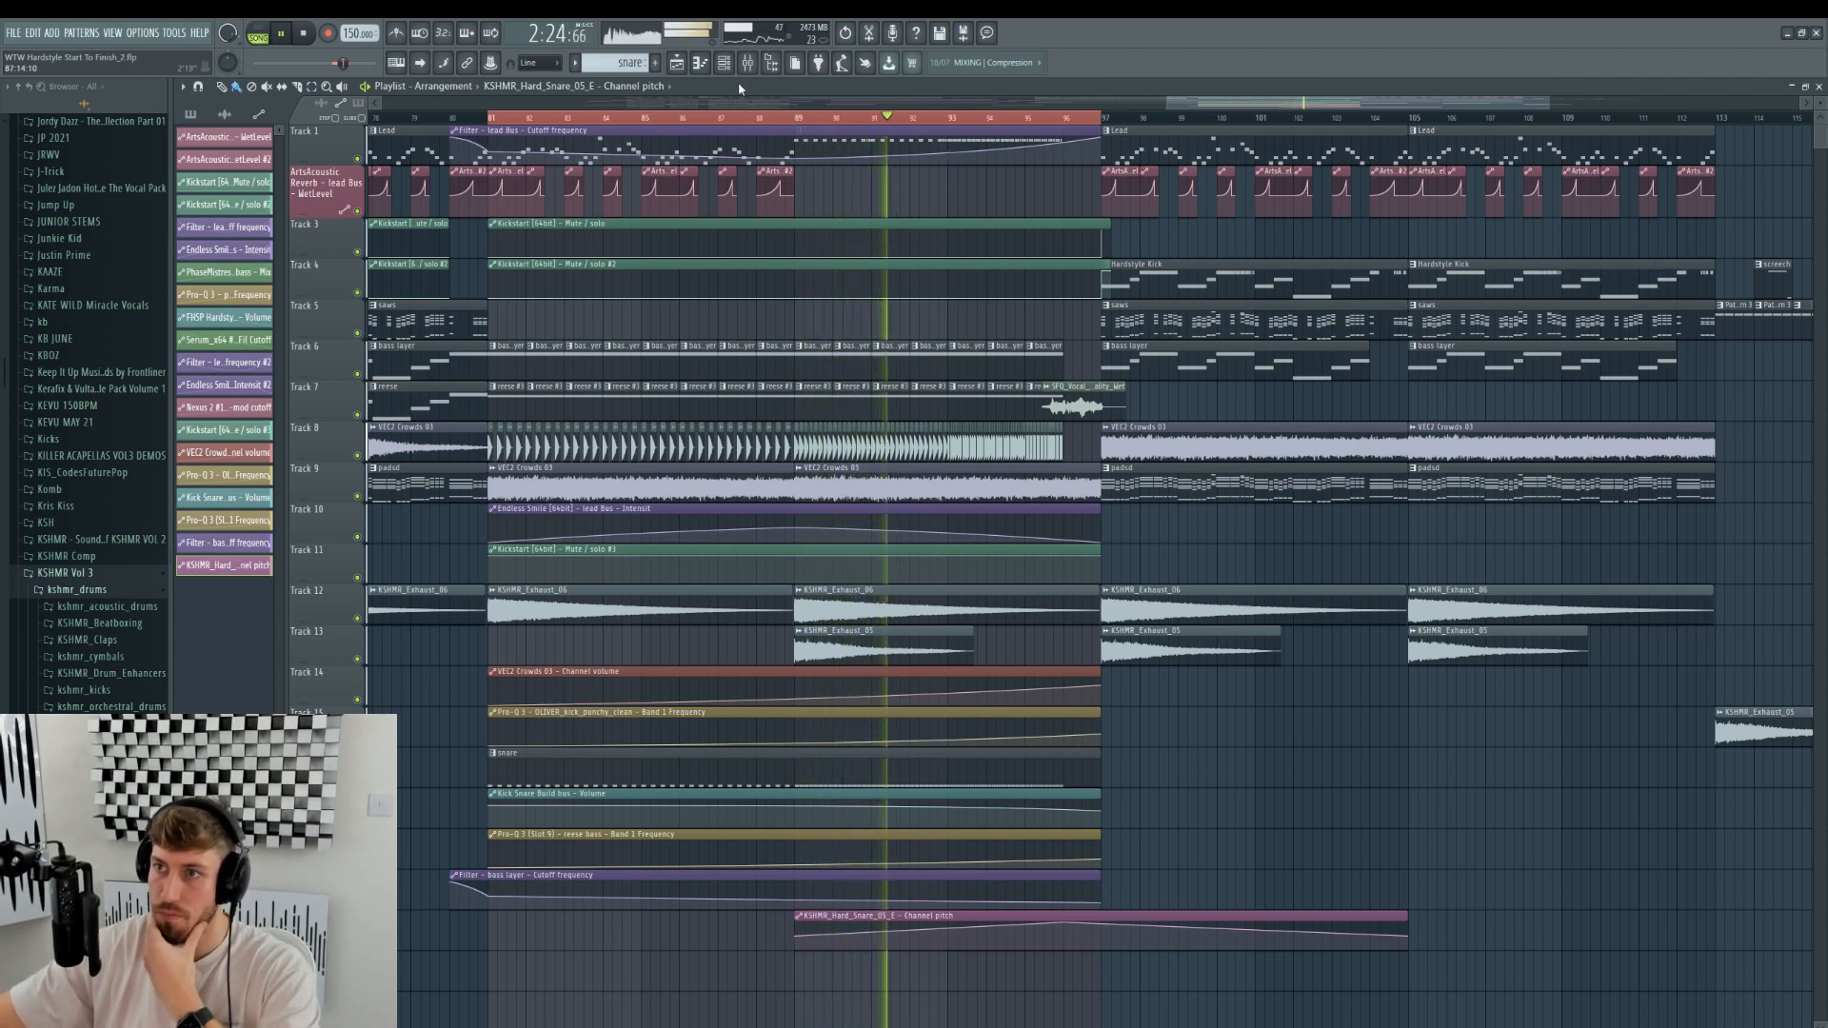
- Create a channel pitch automation clip for the OLIVER_kick_punchy_clean sample below the snare's pitch clip
double_click(933, 451)
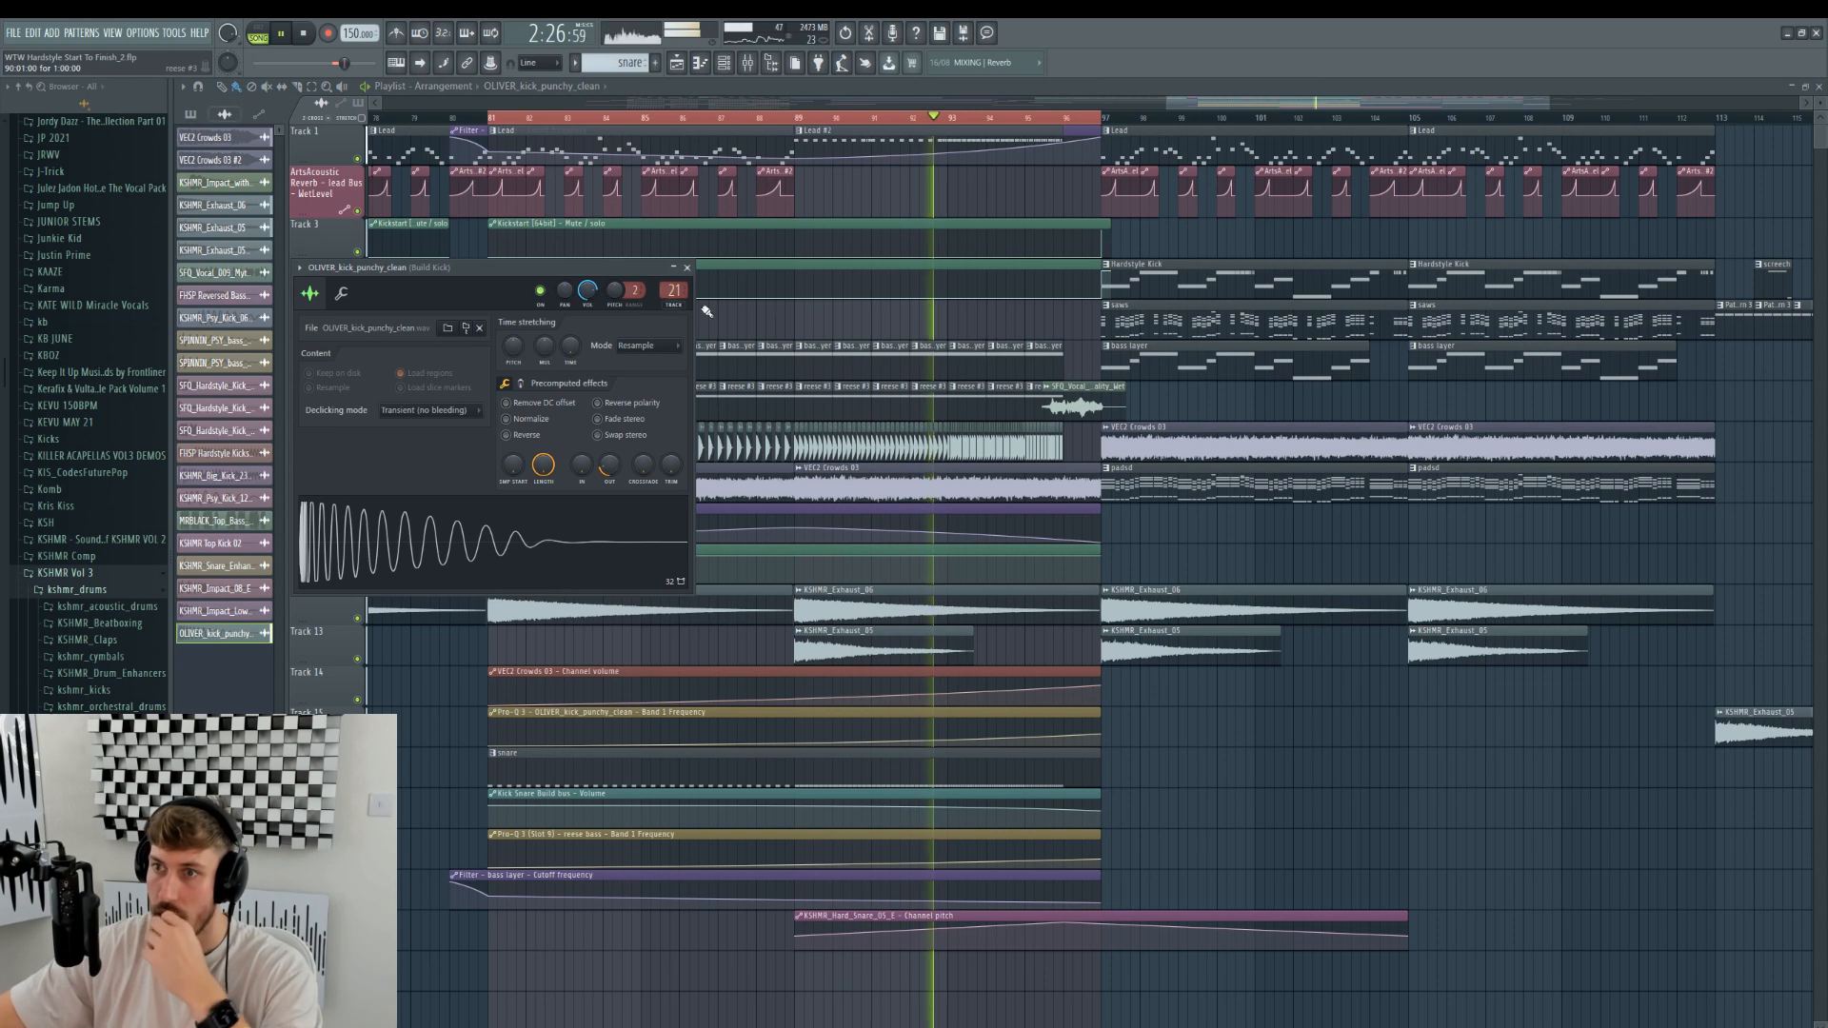
drag(633, 290, 634, 294)
right_click(616, 293)
click(663, 405)
click(583, 974)
key(space)
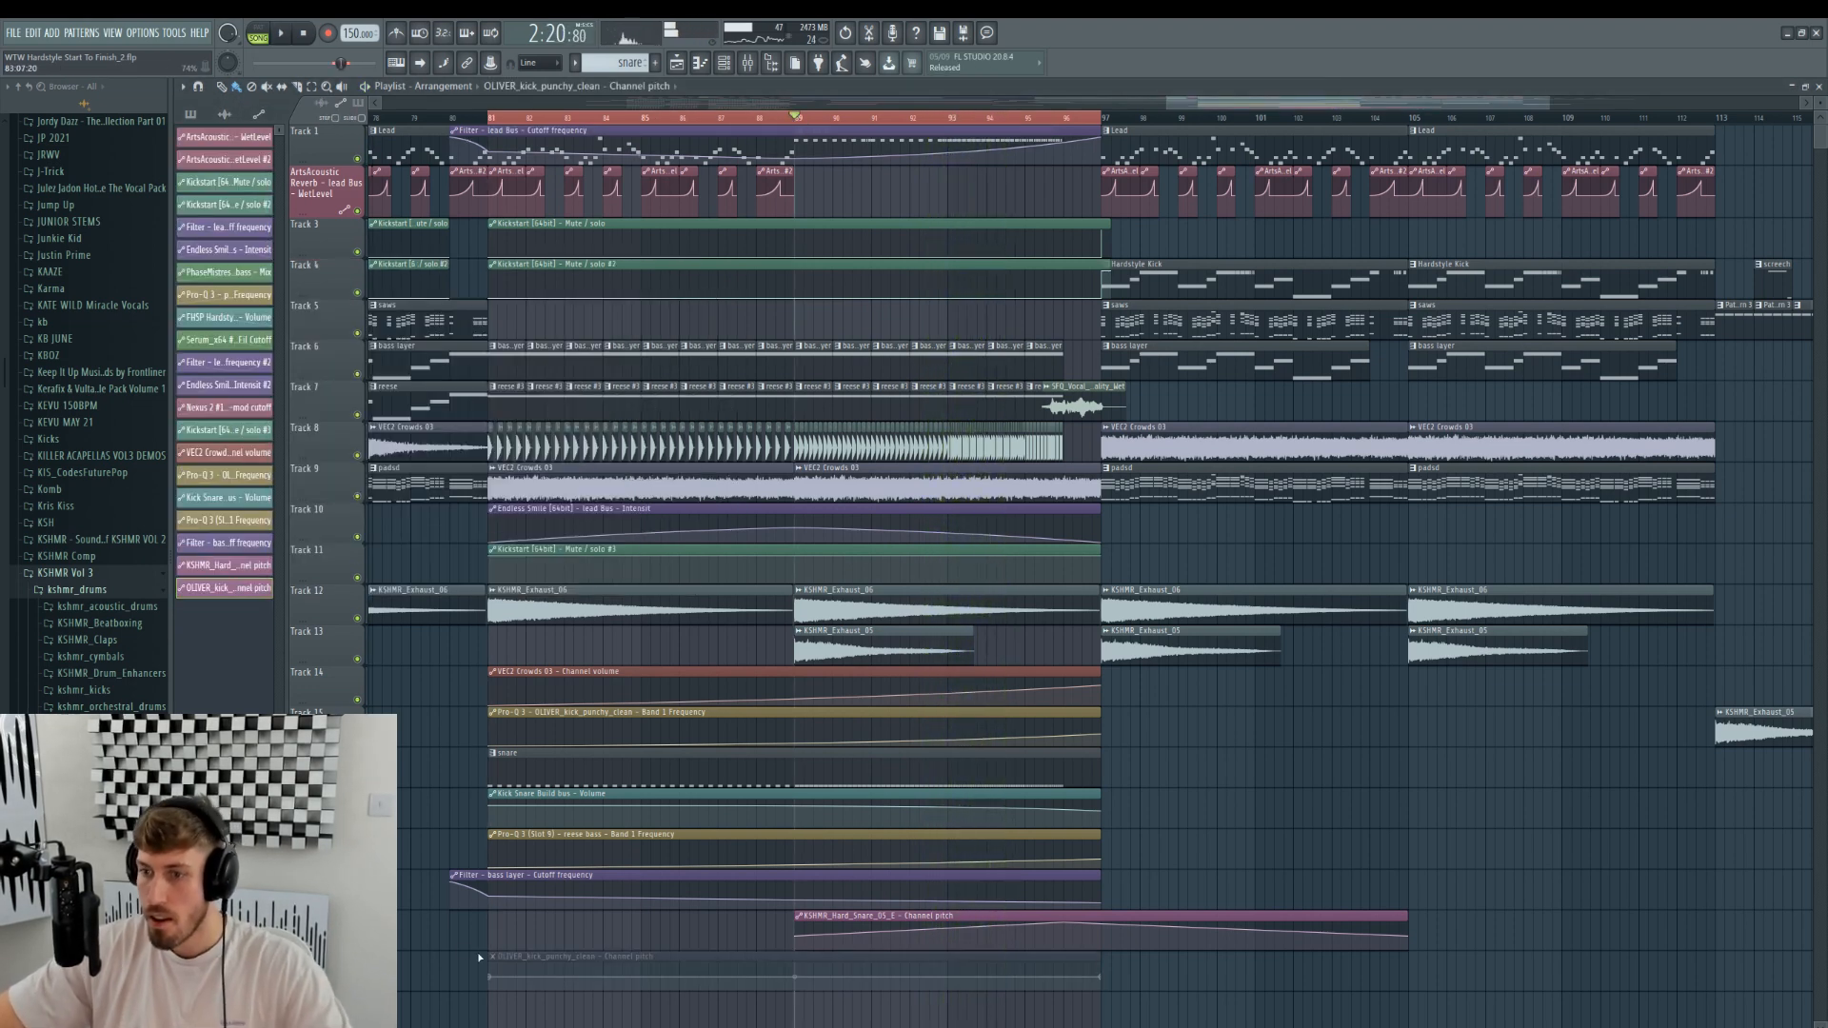
- Start the snare and kick pitch clips at bar 93 with matching rises that peak at about bar 96, and audition the roll
drag(865, 916, 1038, 913)
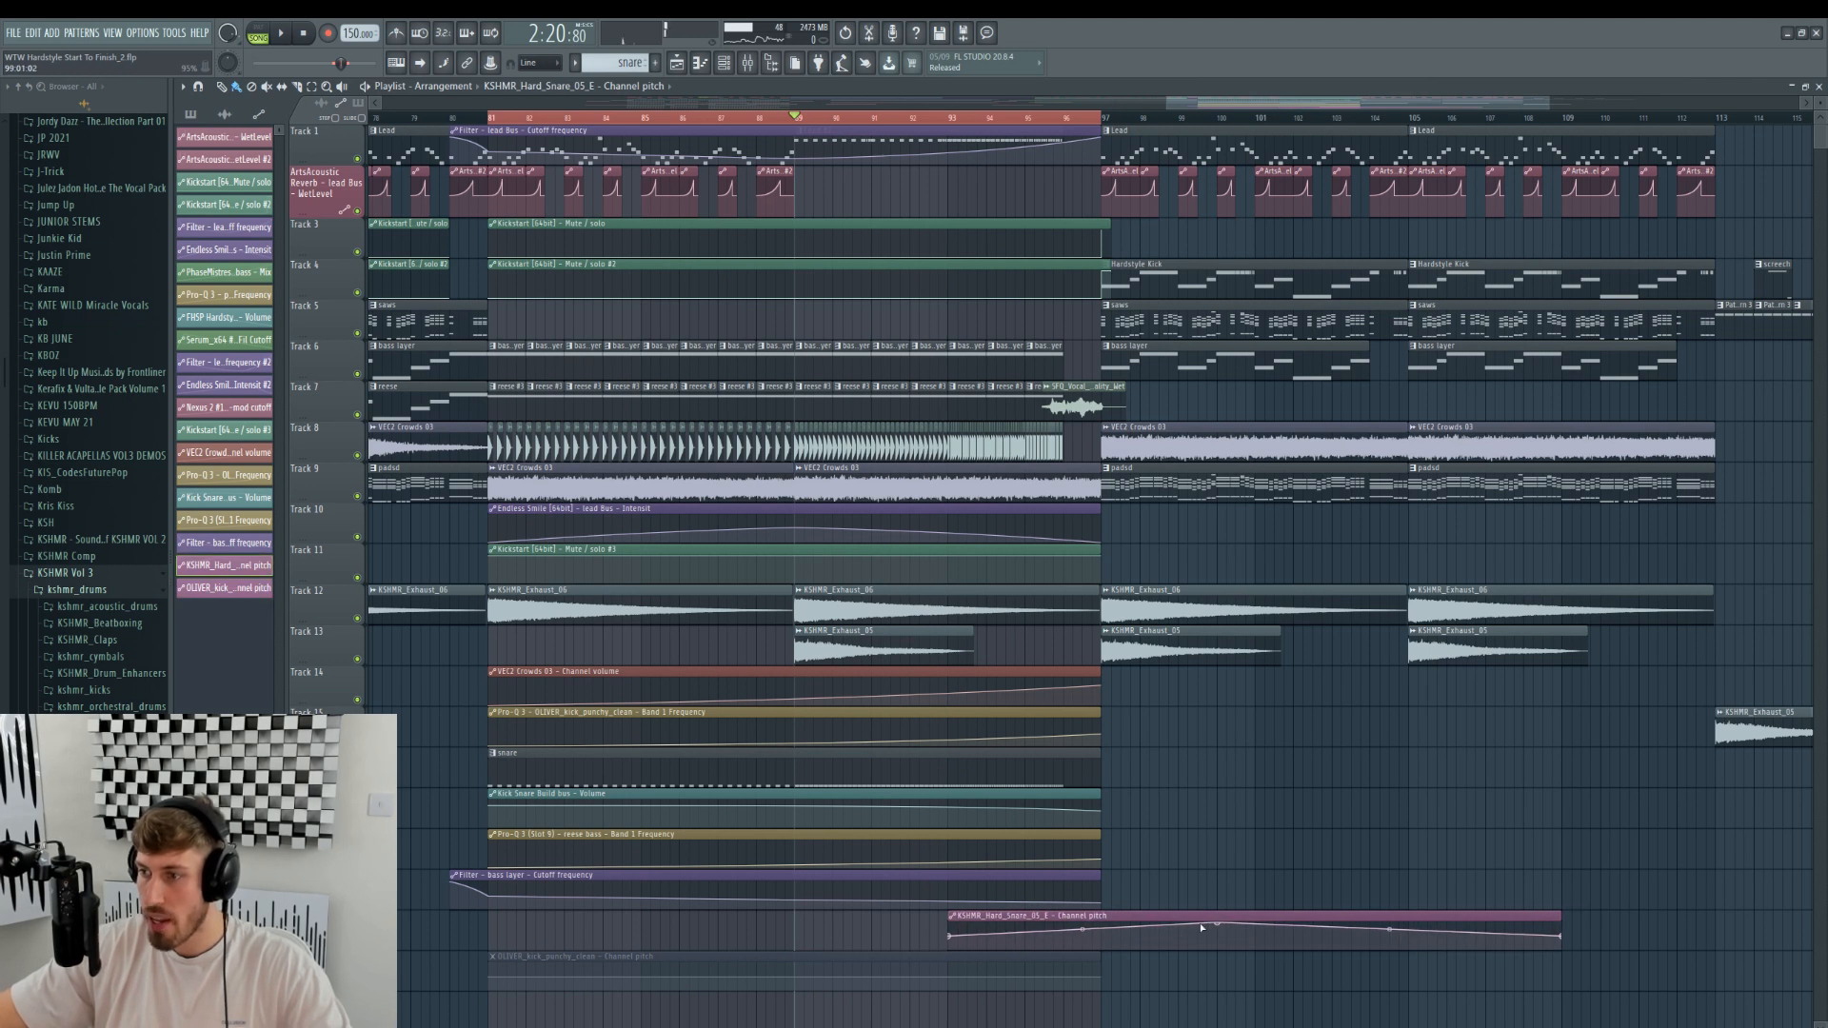
click(928, 118)
key(space)
drag(520, 963, 1067, 959)
click(953, 118)
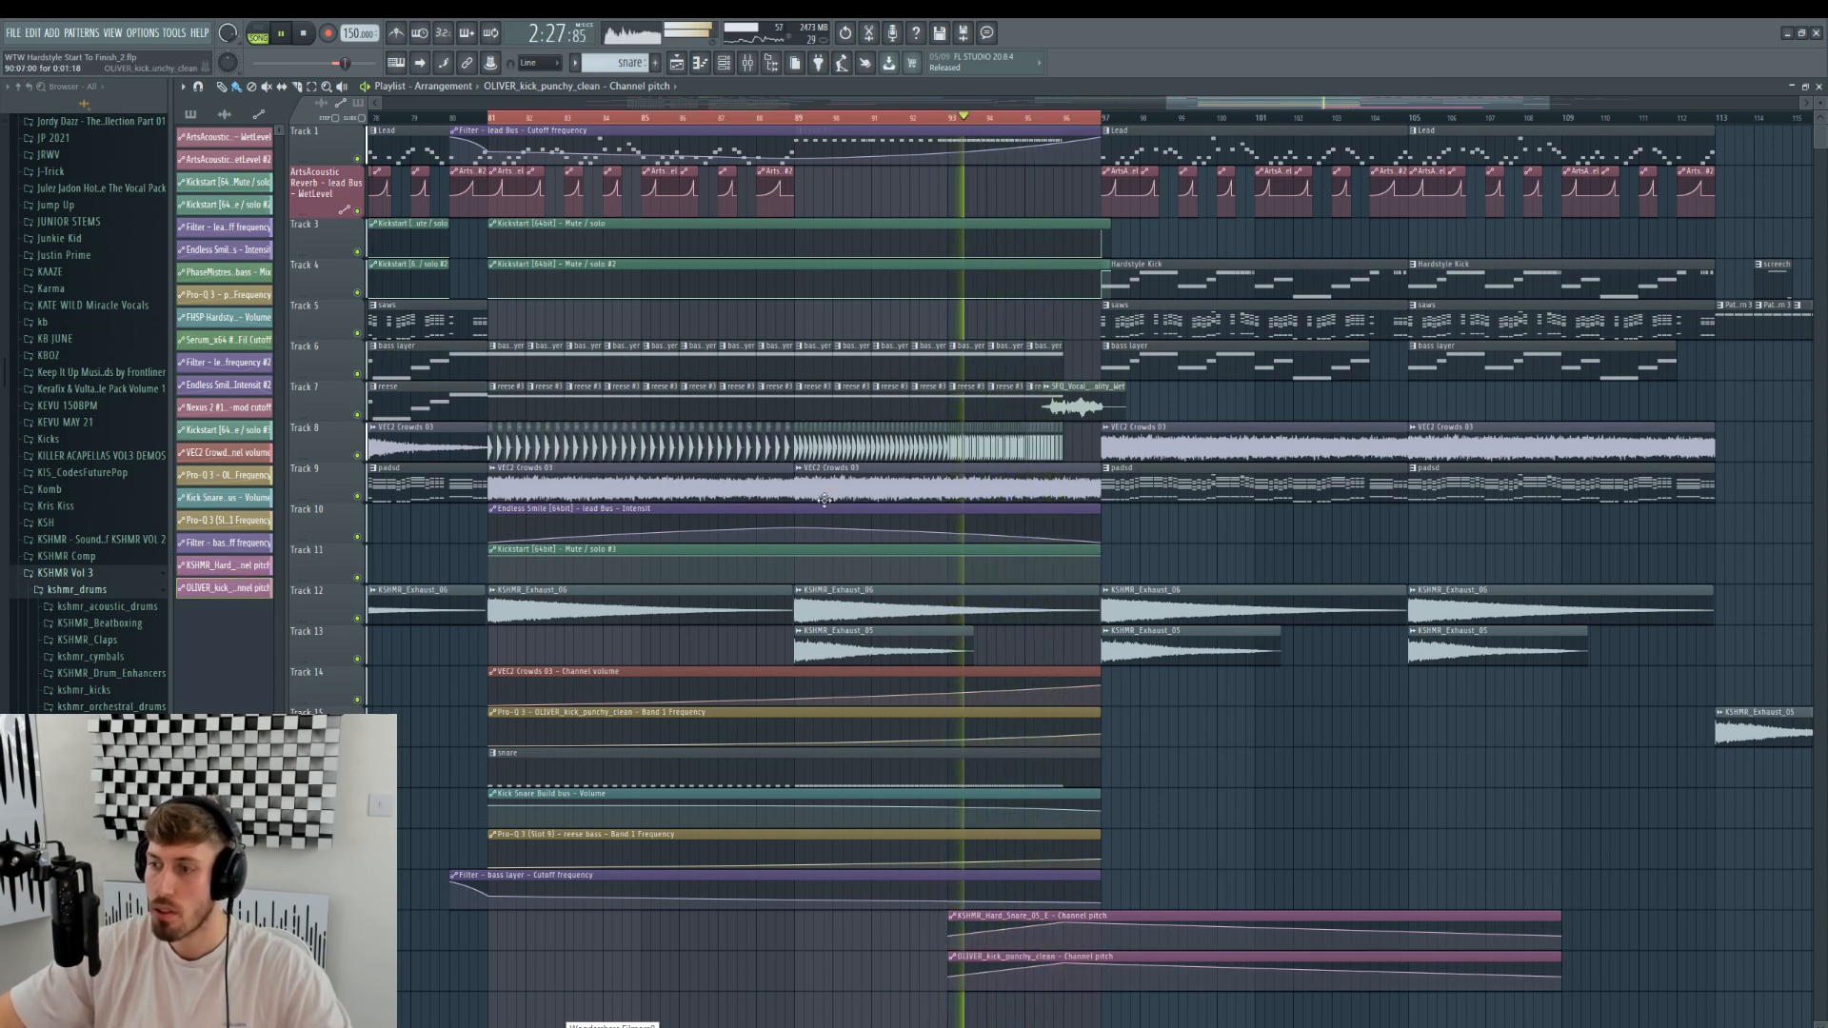
click(791, 118)
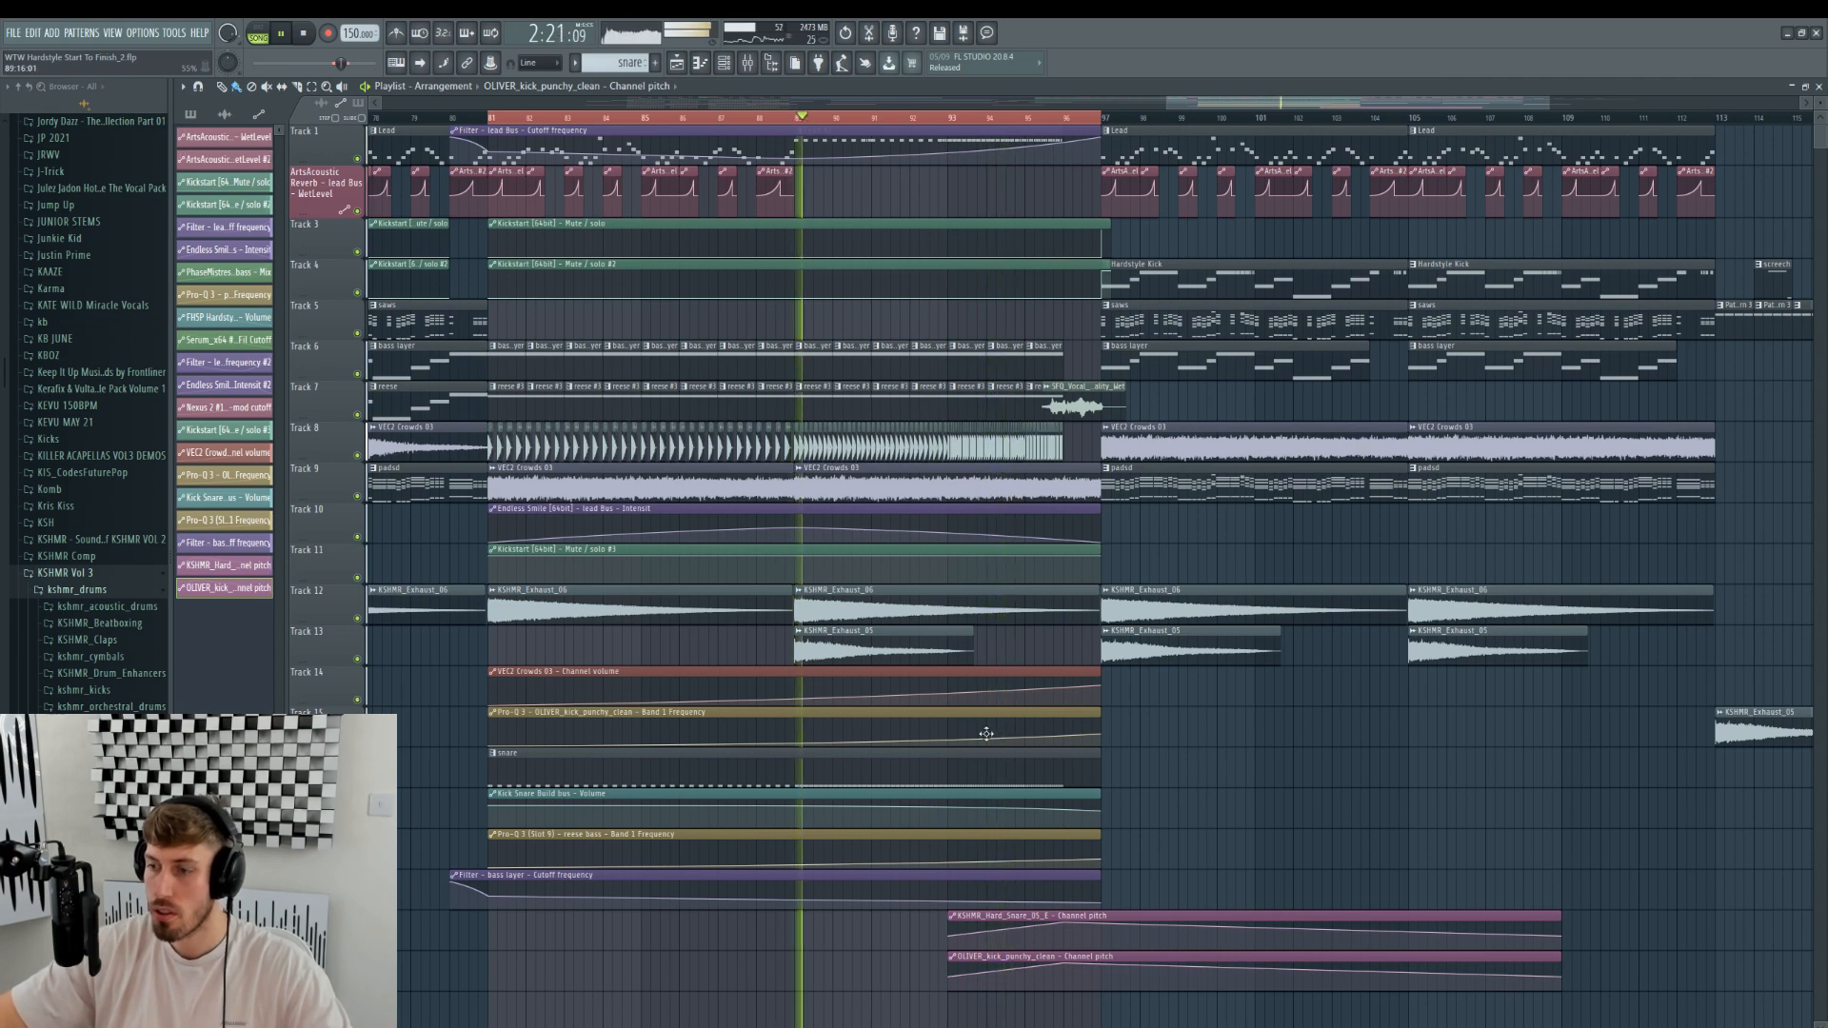
- Make the snare and kick pitch curves drop straight down after their peak at about bar 96
right_click(1562, 921)
click(1610, 987)
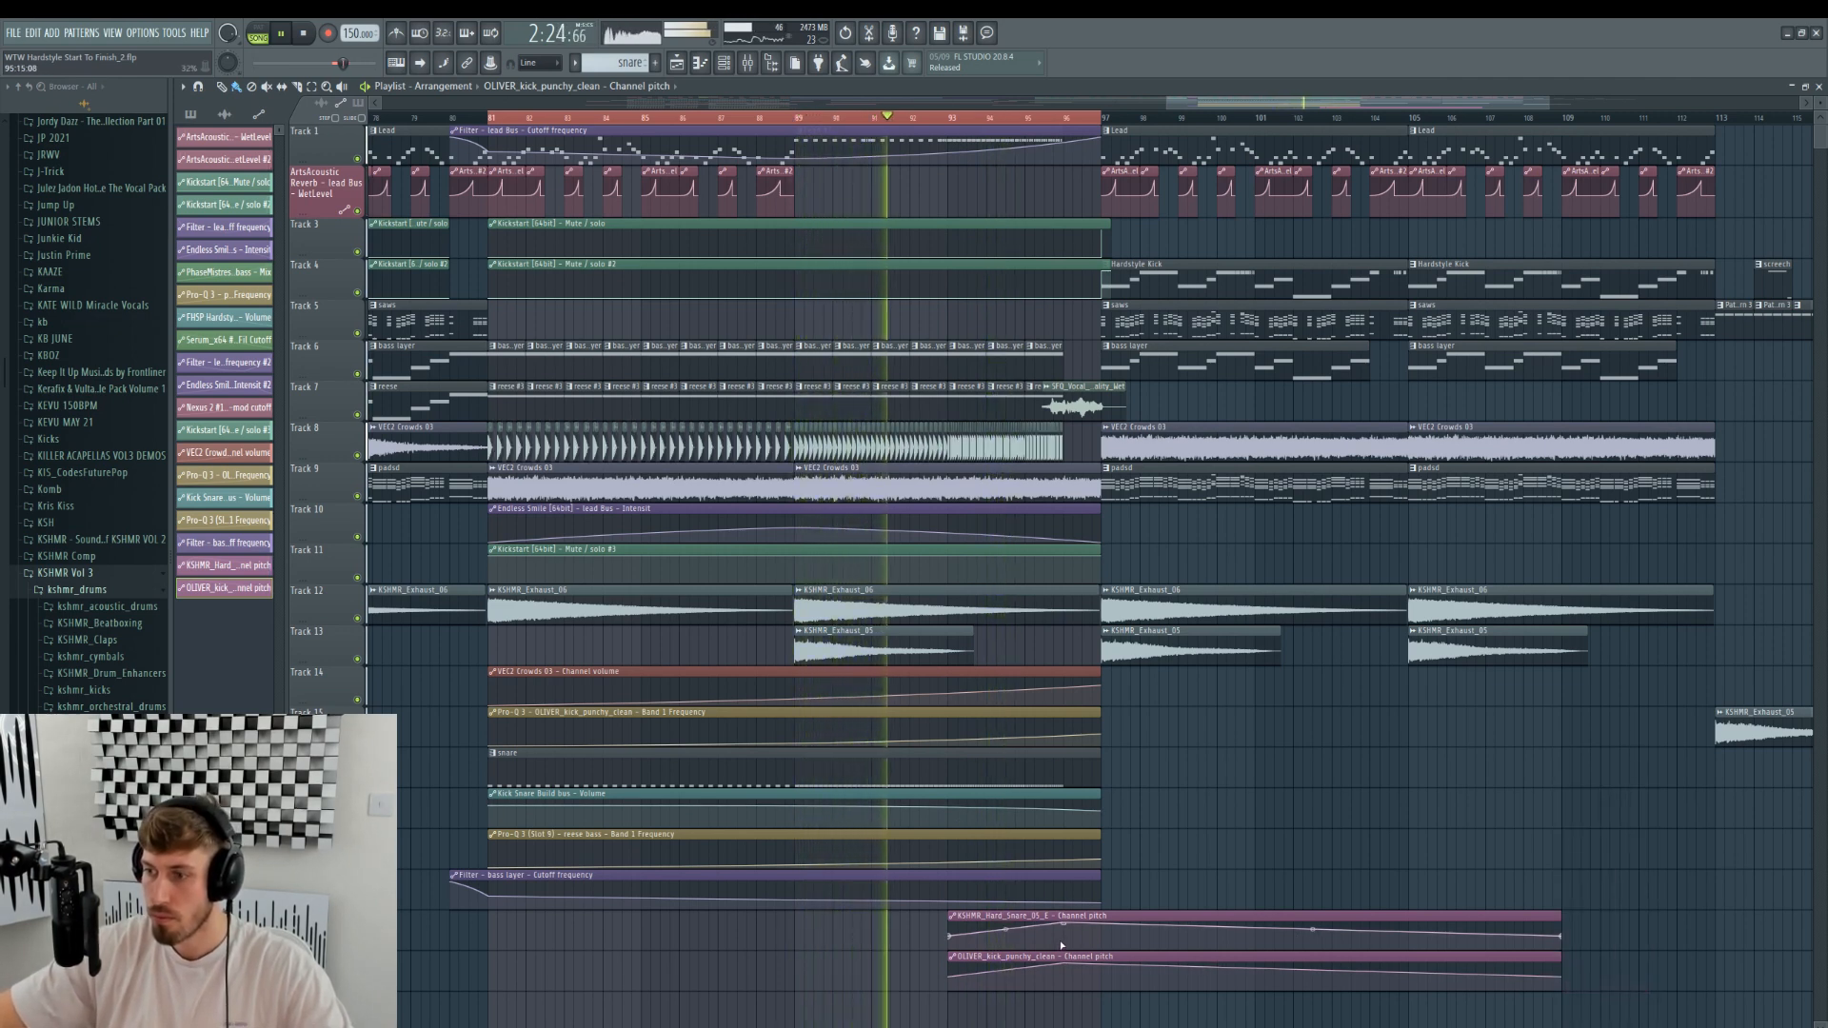
right_click(1061, 928)
click(1063, 1000)
right_click(1065, 973)
click(1109, 1002)
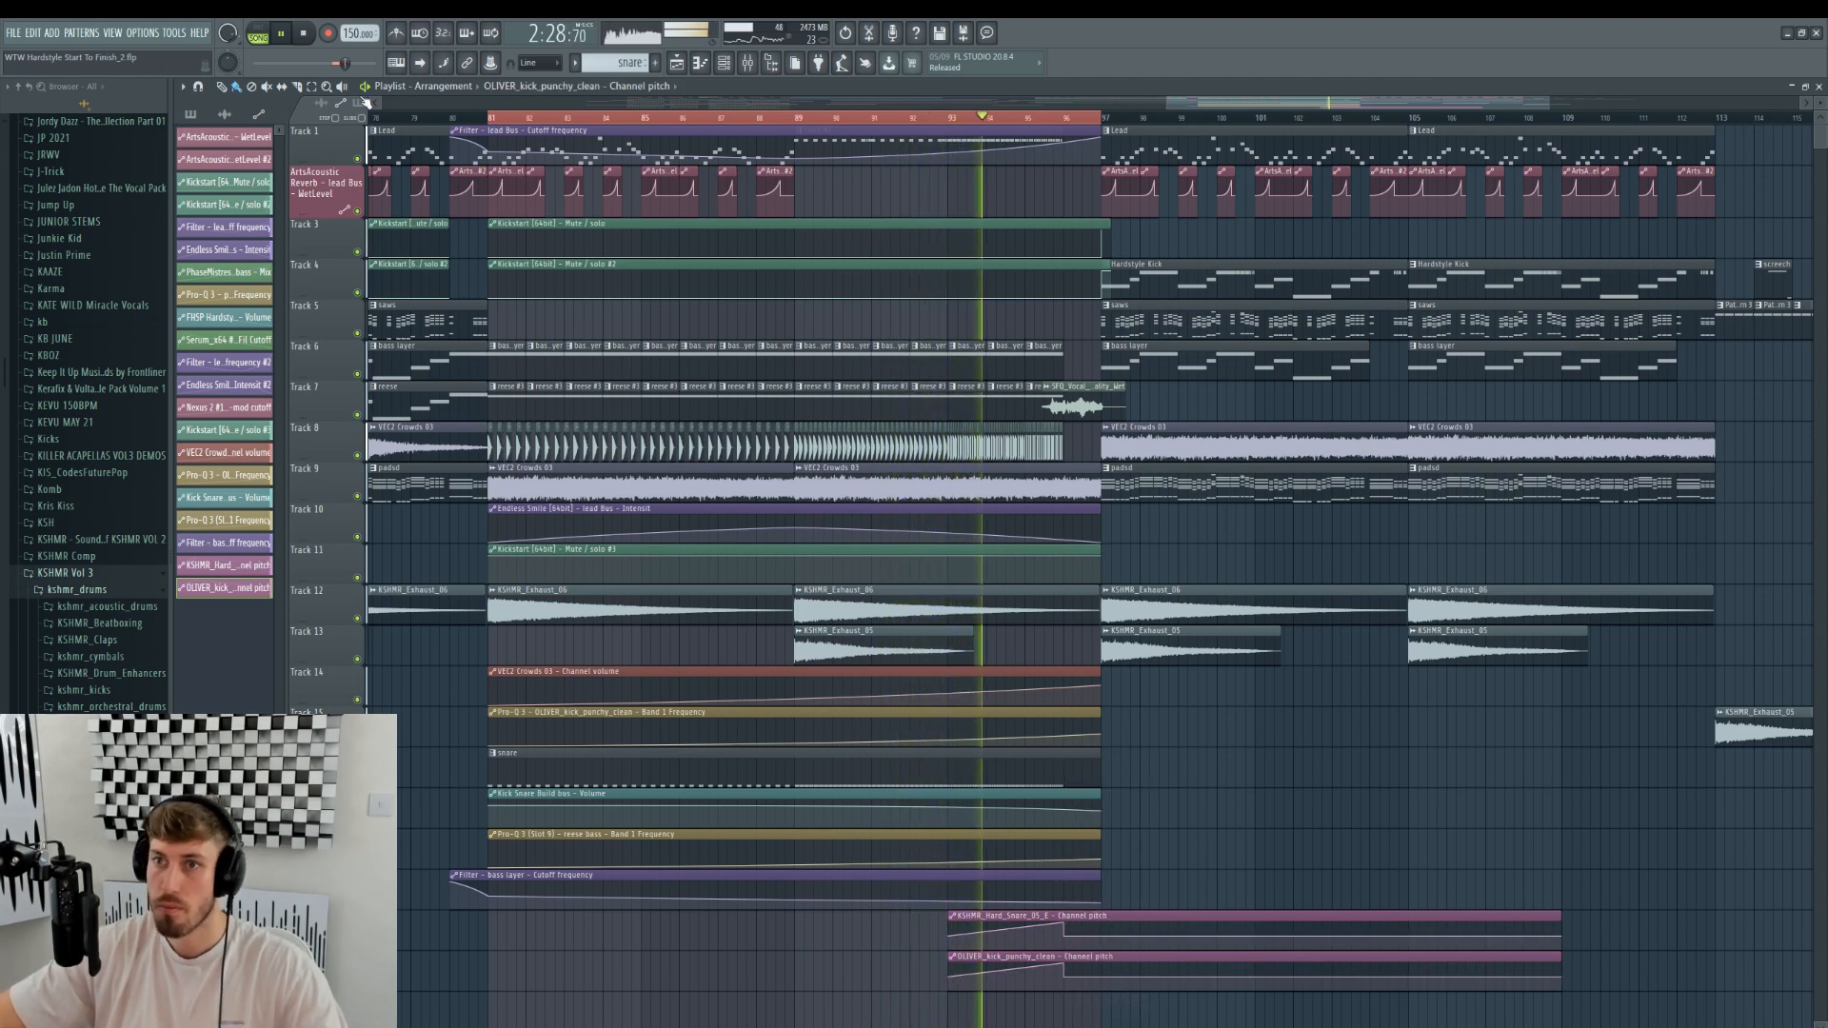
- Trim both pitch automation clips to end at bar 97 and audition from bar 89 with the lead track muted
drag(1388, 870, 1416, 991)
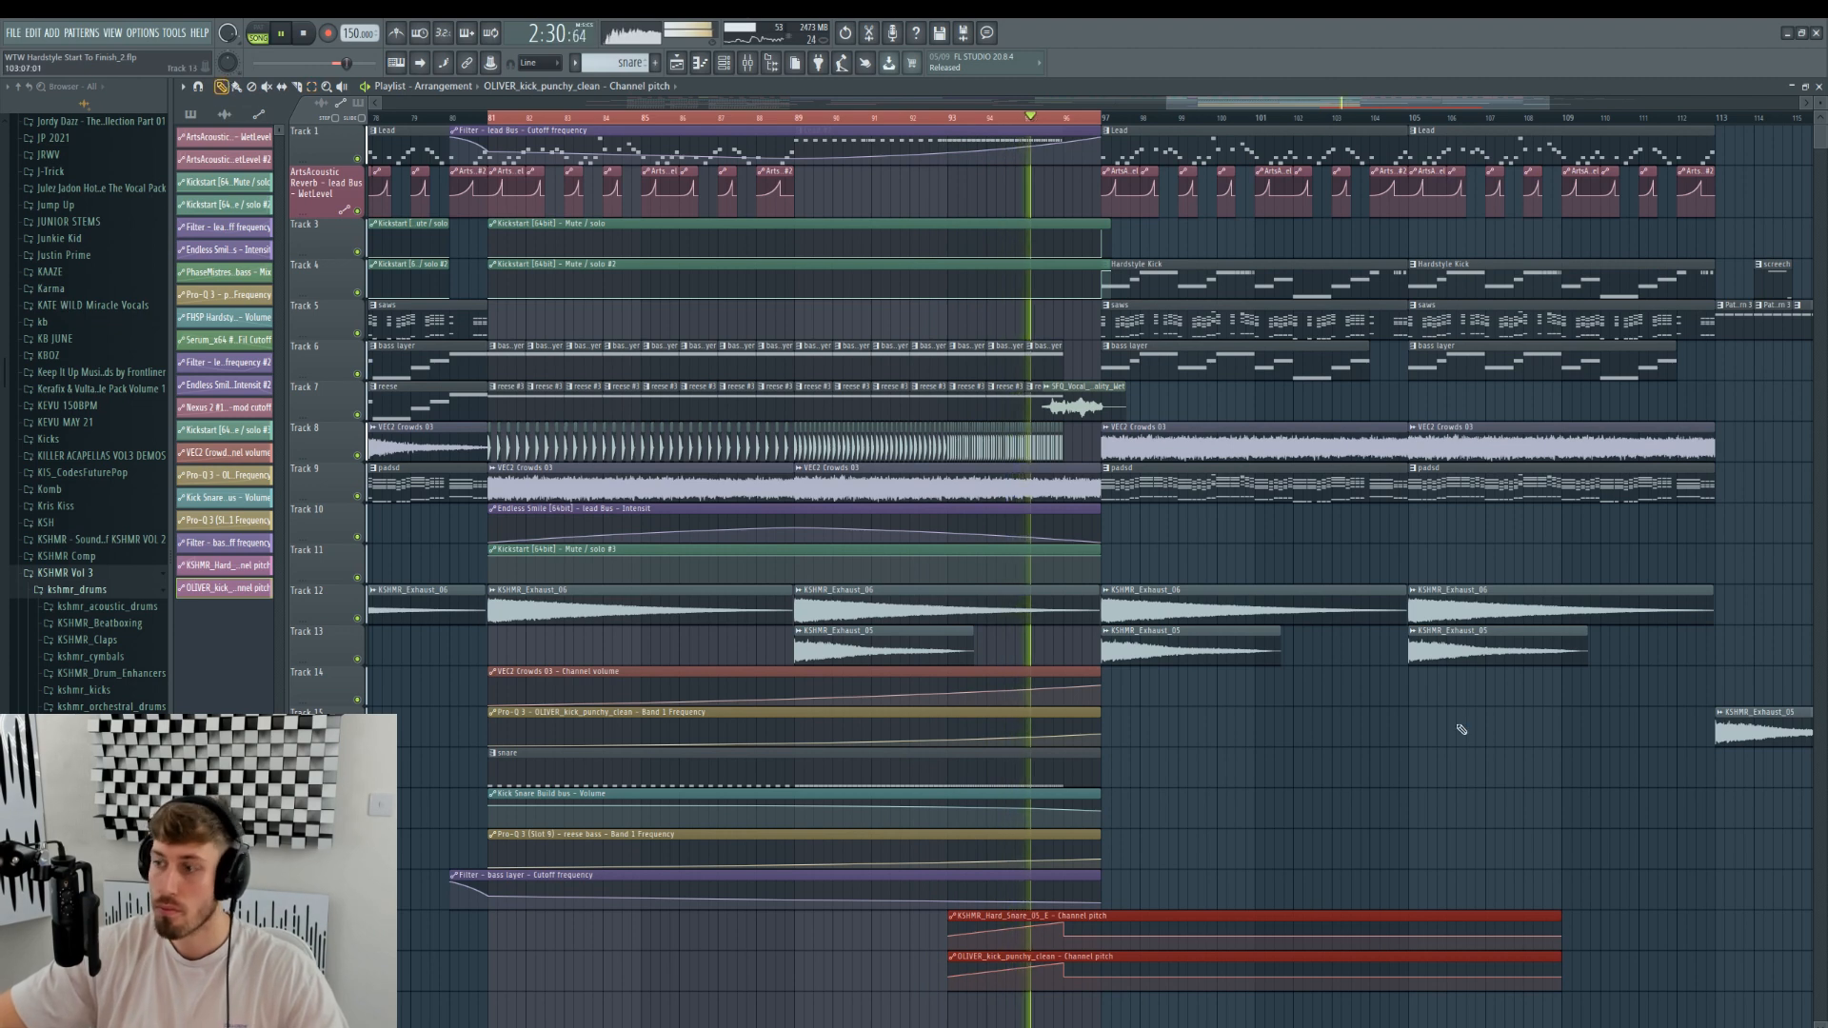
drag(1561, 940, 1103, 941)
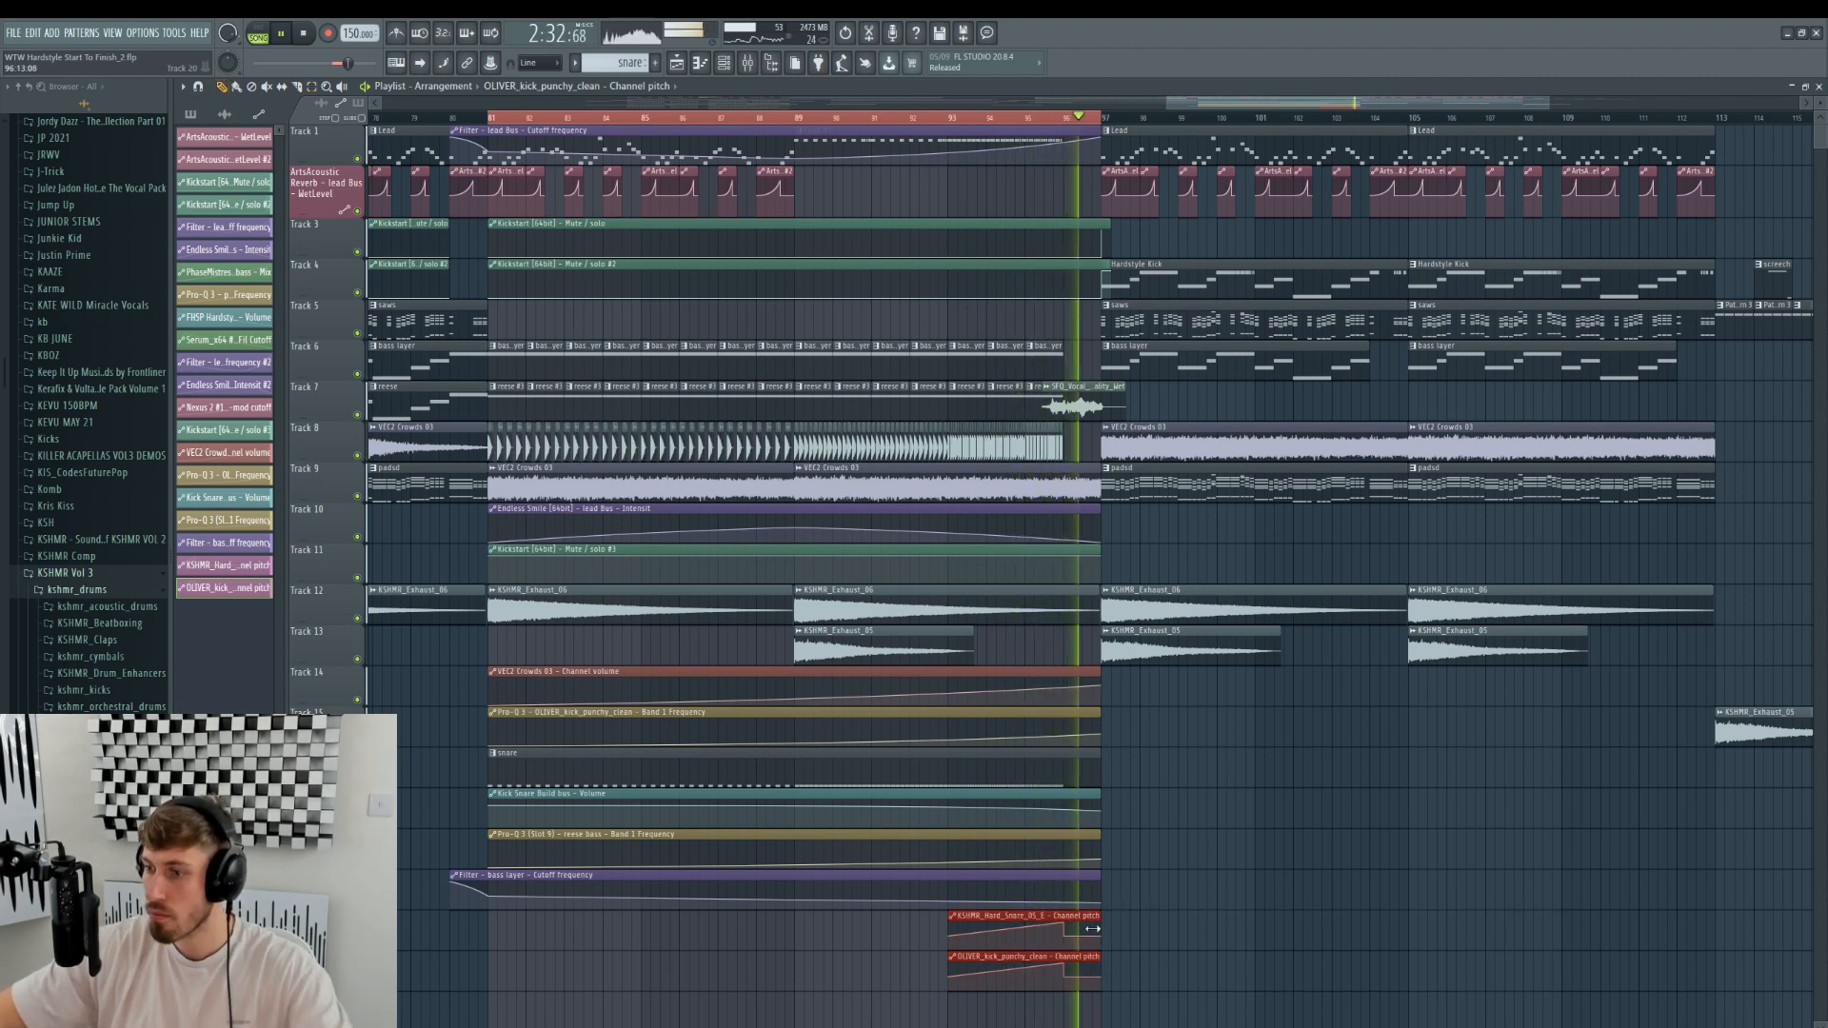
click(359, 160)
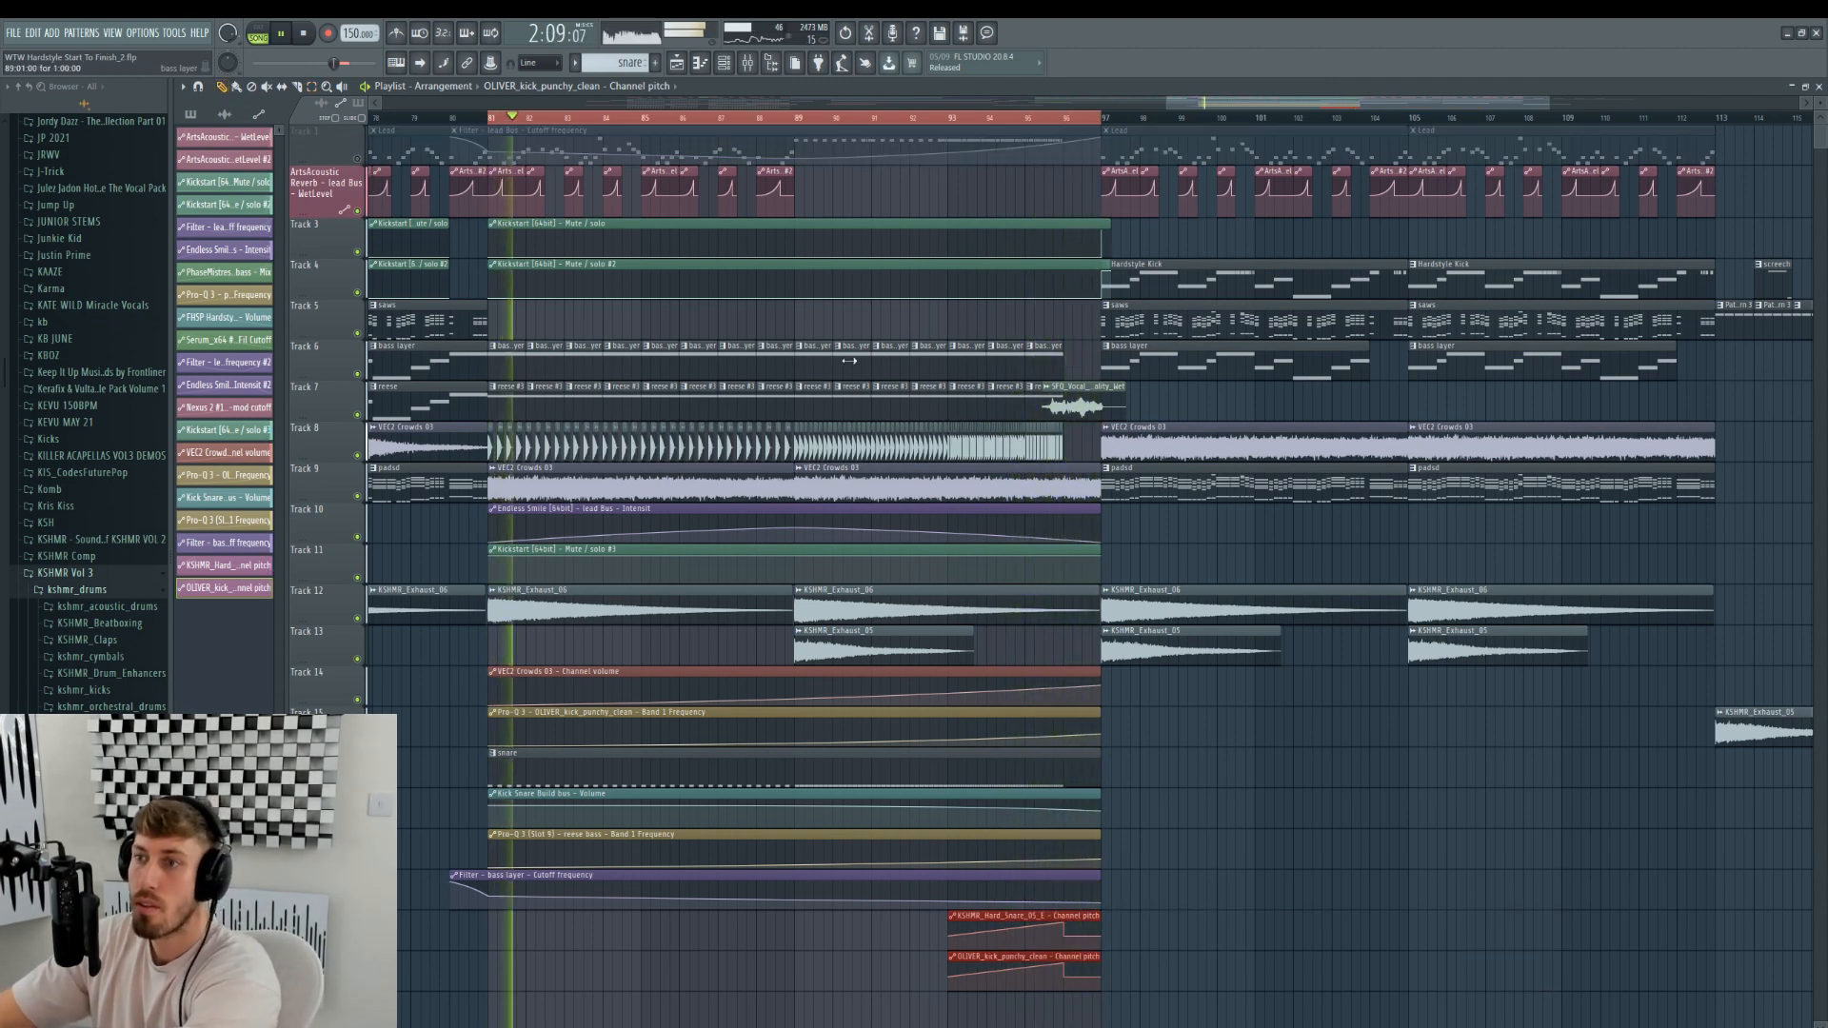
click(791, 119)
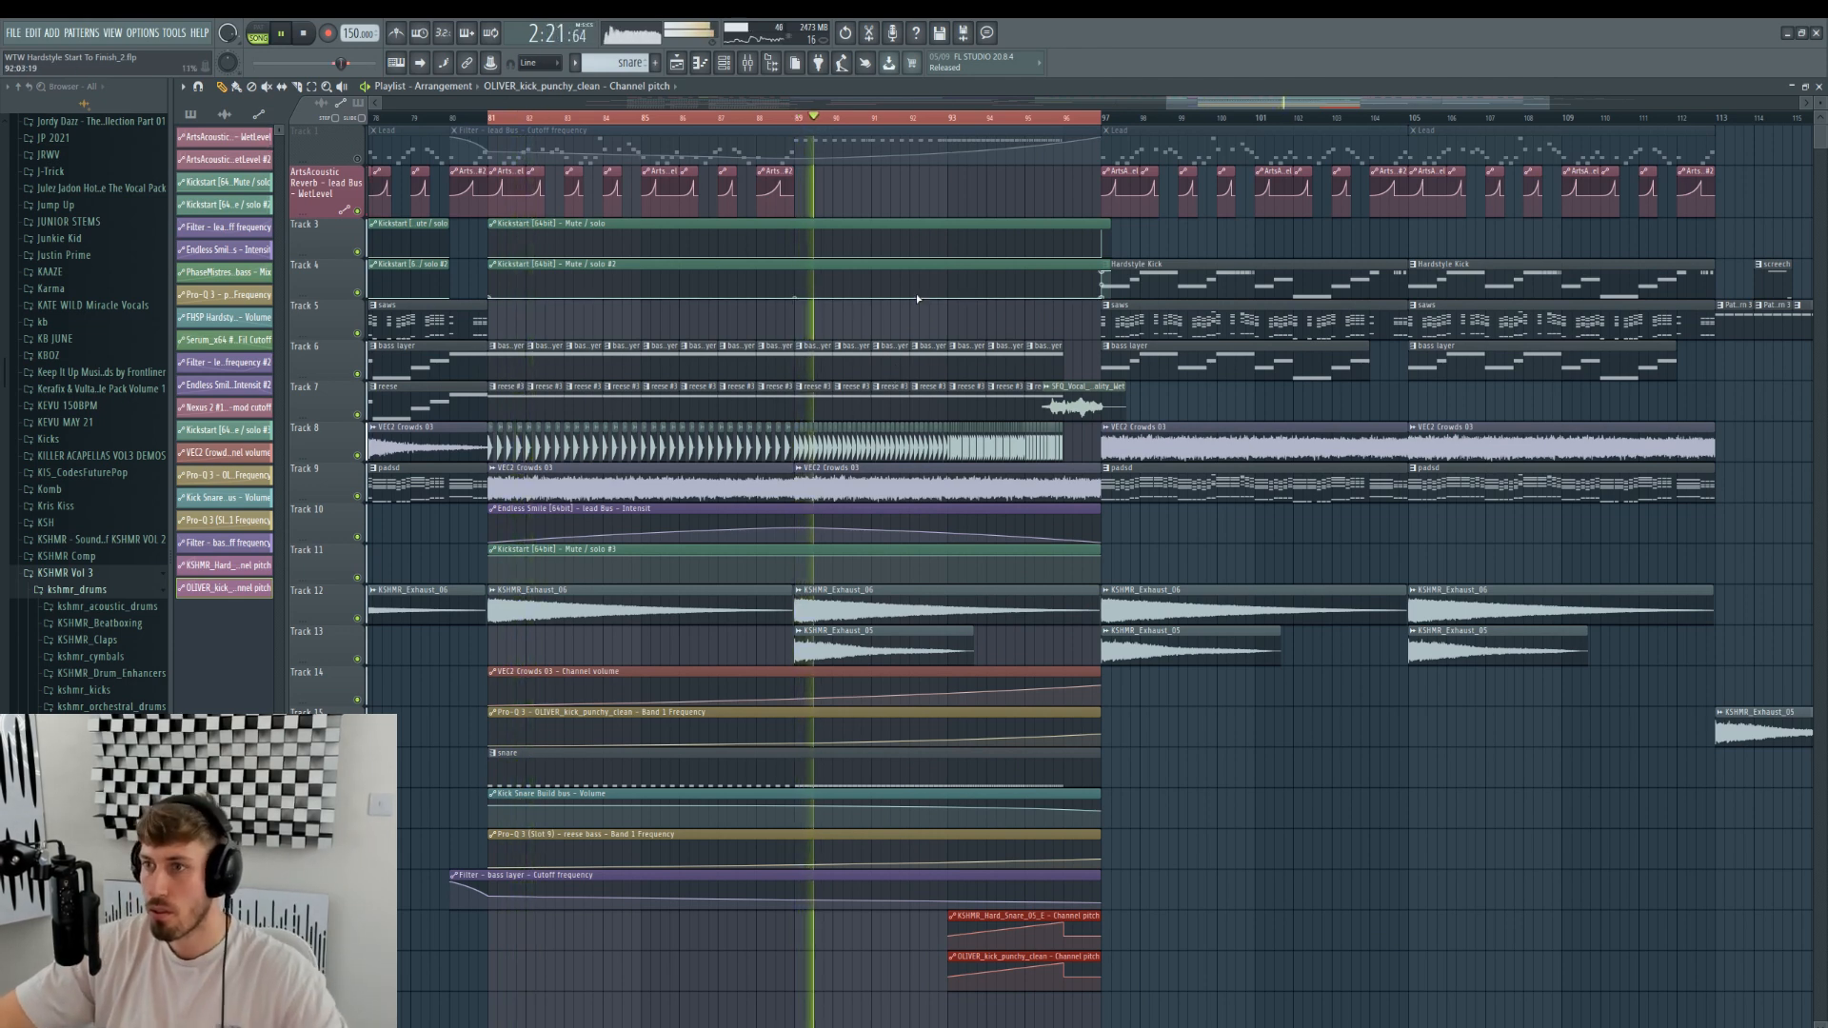
- Open the reese bass's Serum instrument from the reese #3 pattern and set its upward bend range to 12 semitones
double_click(534, 391)
key(F6)
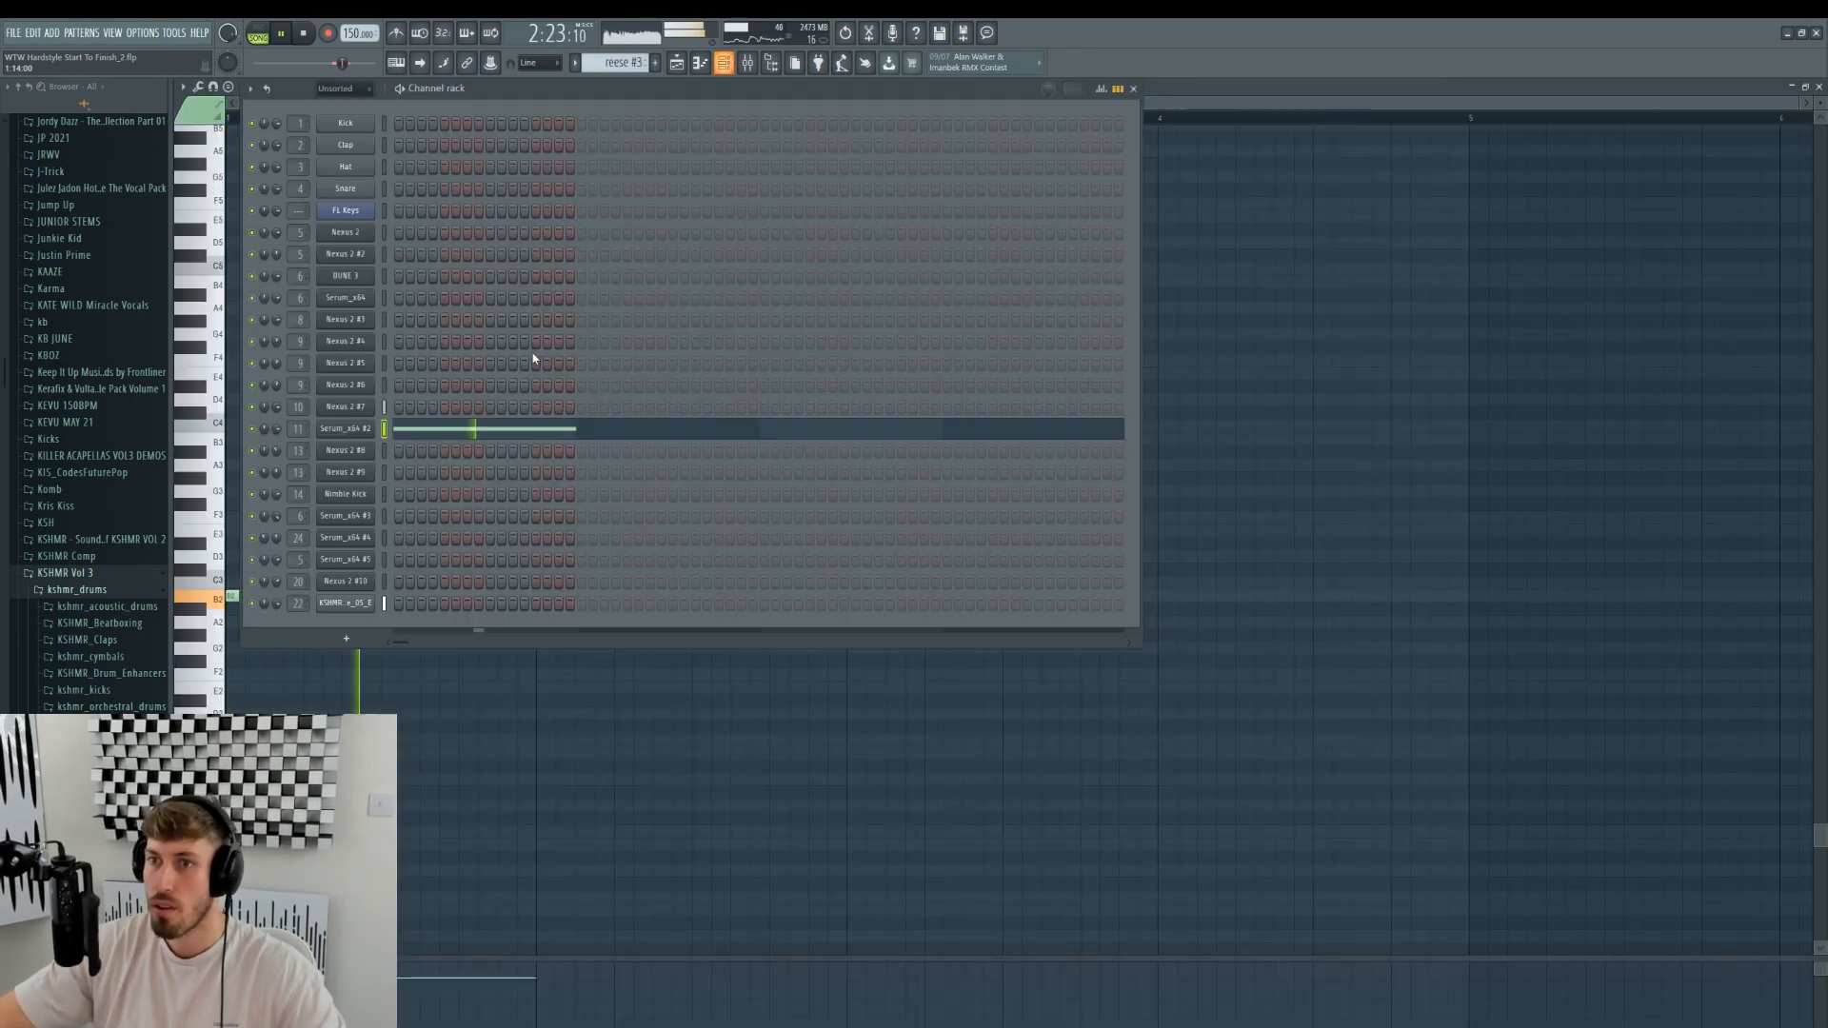
click(360, 428)
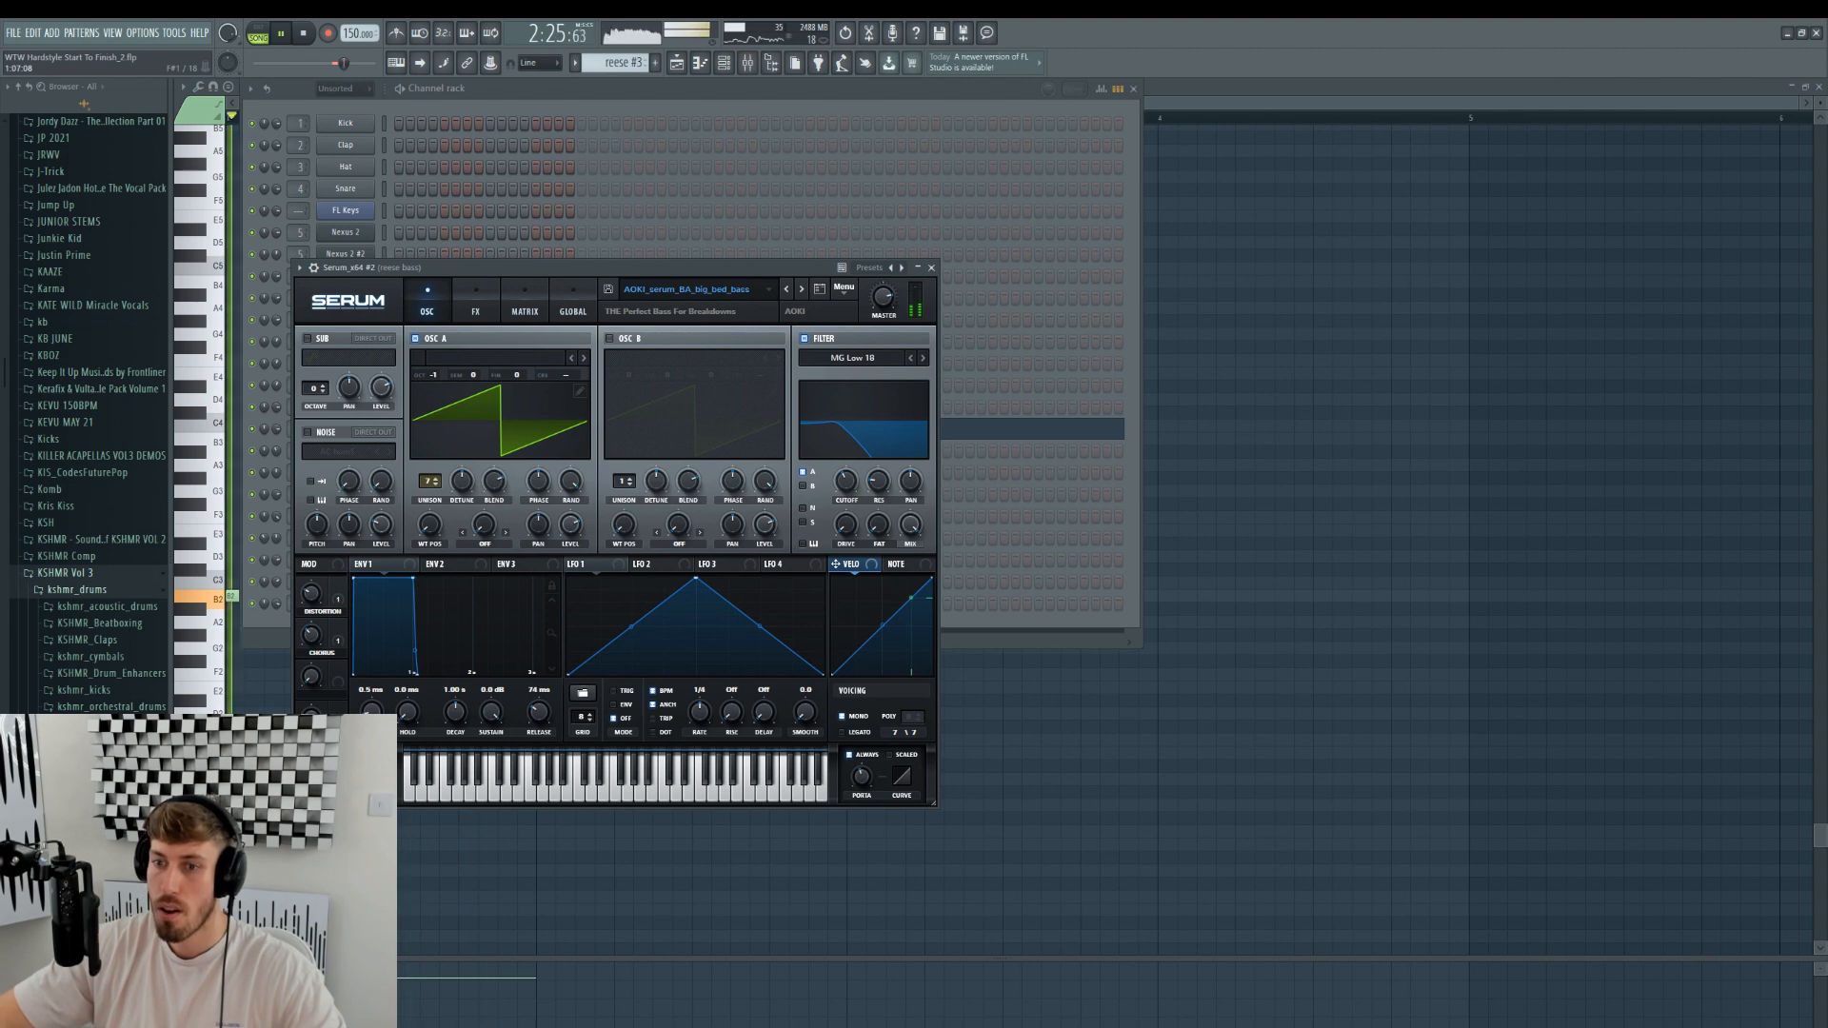
mouse_move(410, 777)
drag(410, 776, 409, 757)
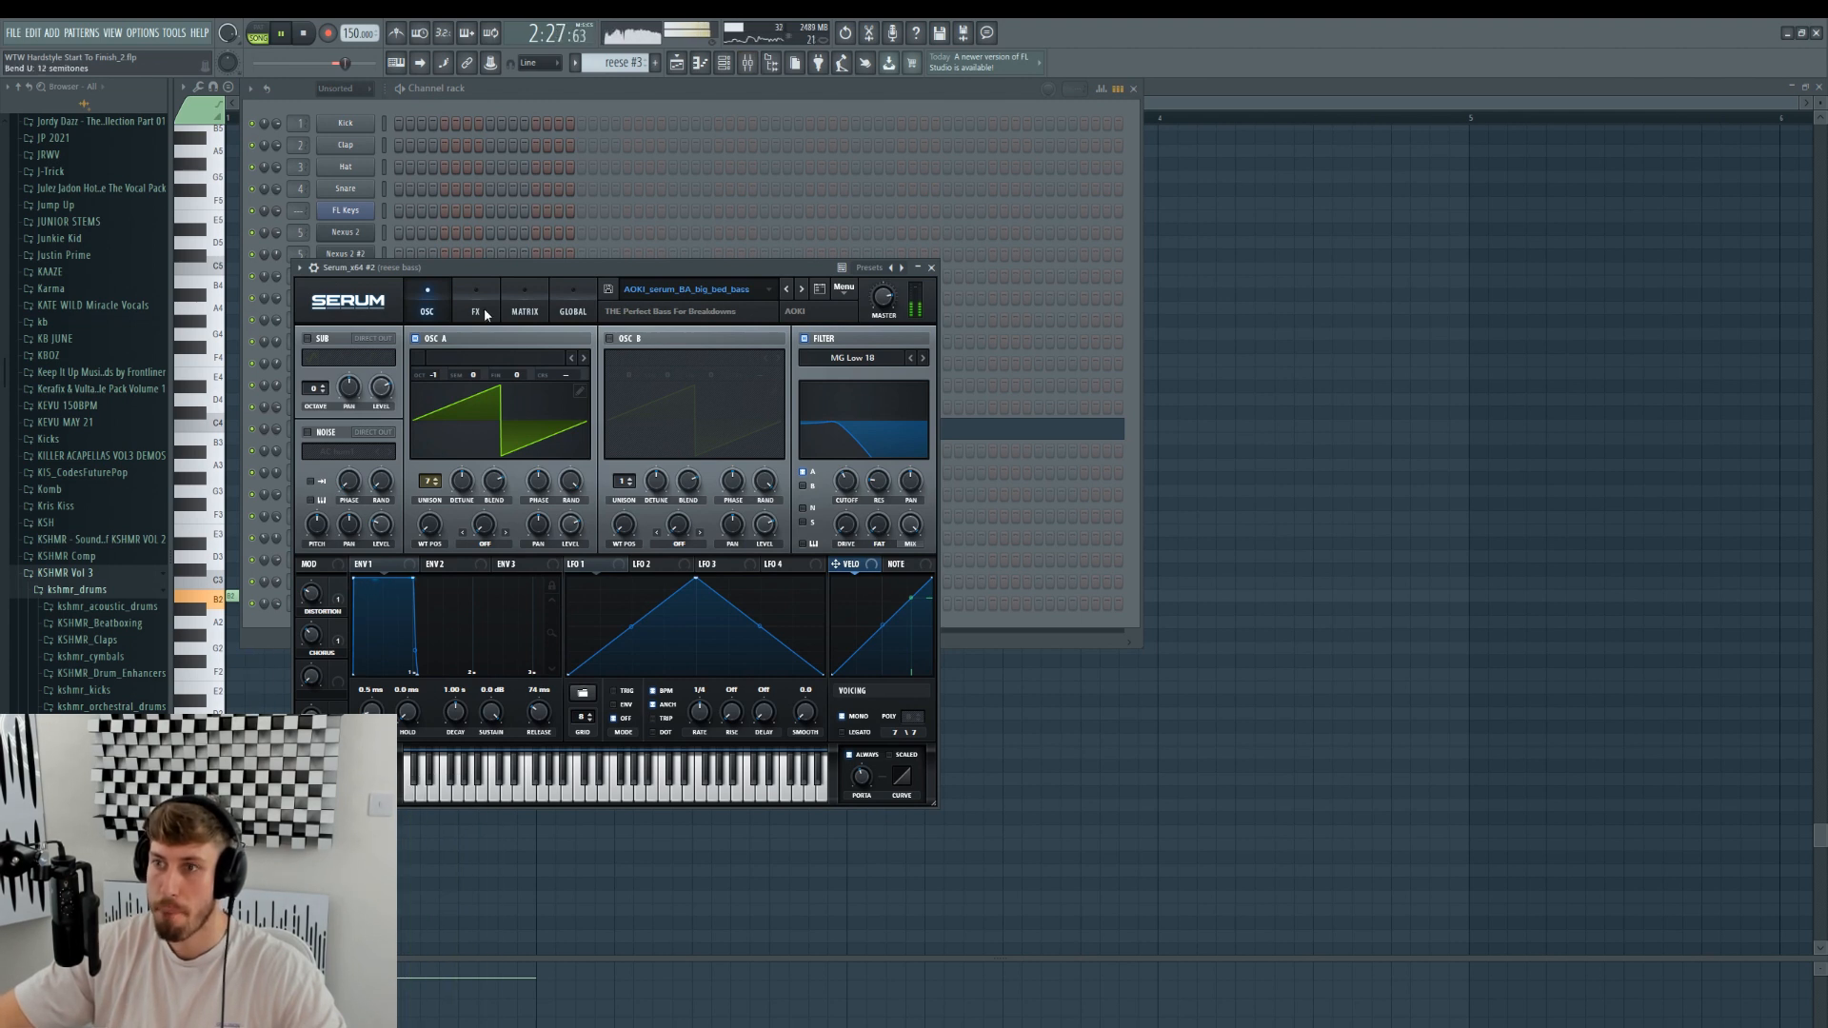
- Set the Serum channel's pitch range to 12 semitones and create an automation clip for its channel pitch
click(315, 268)
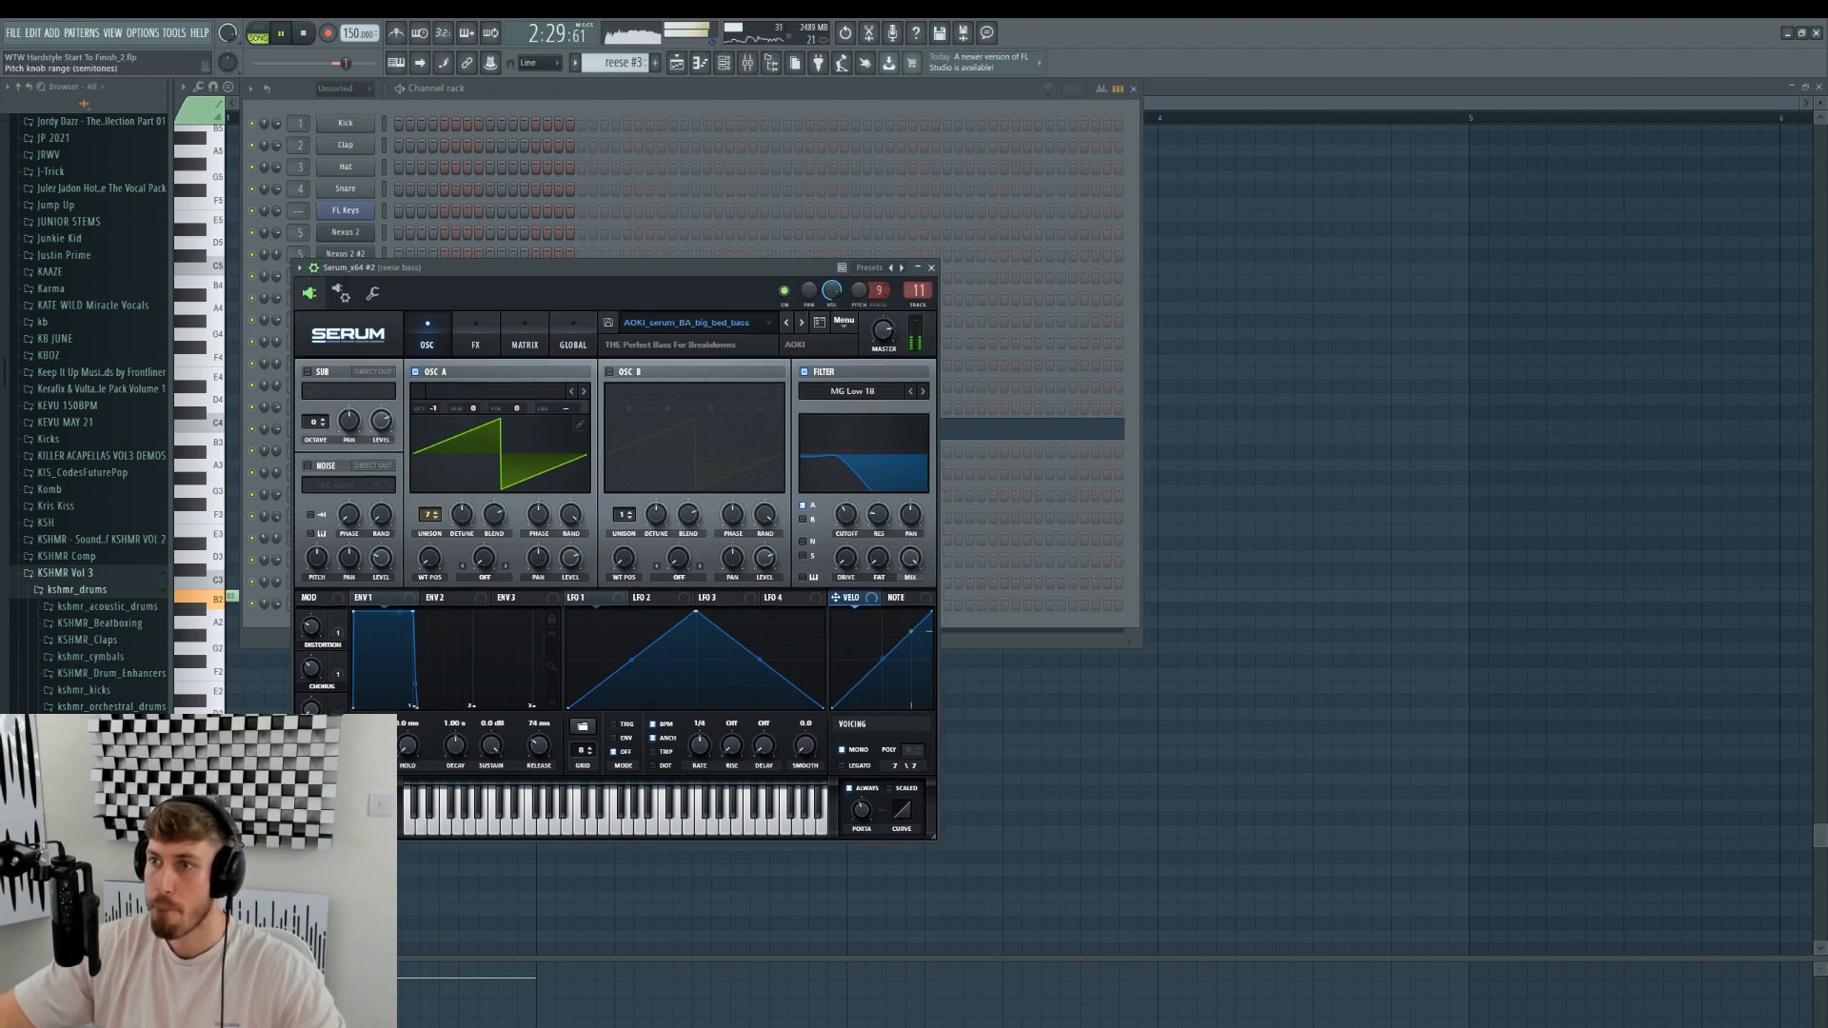
right_click(860, 293)
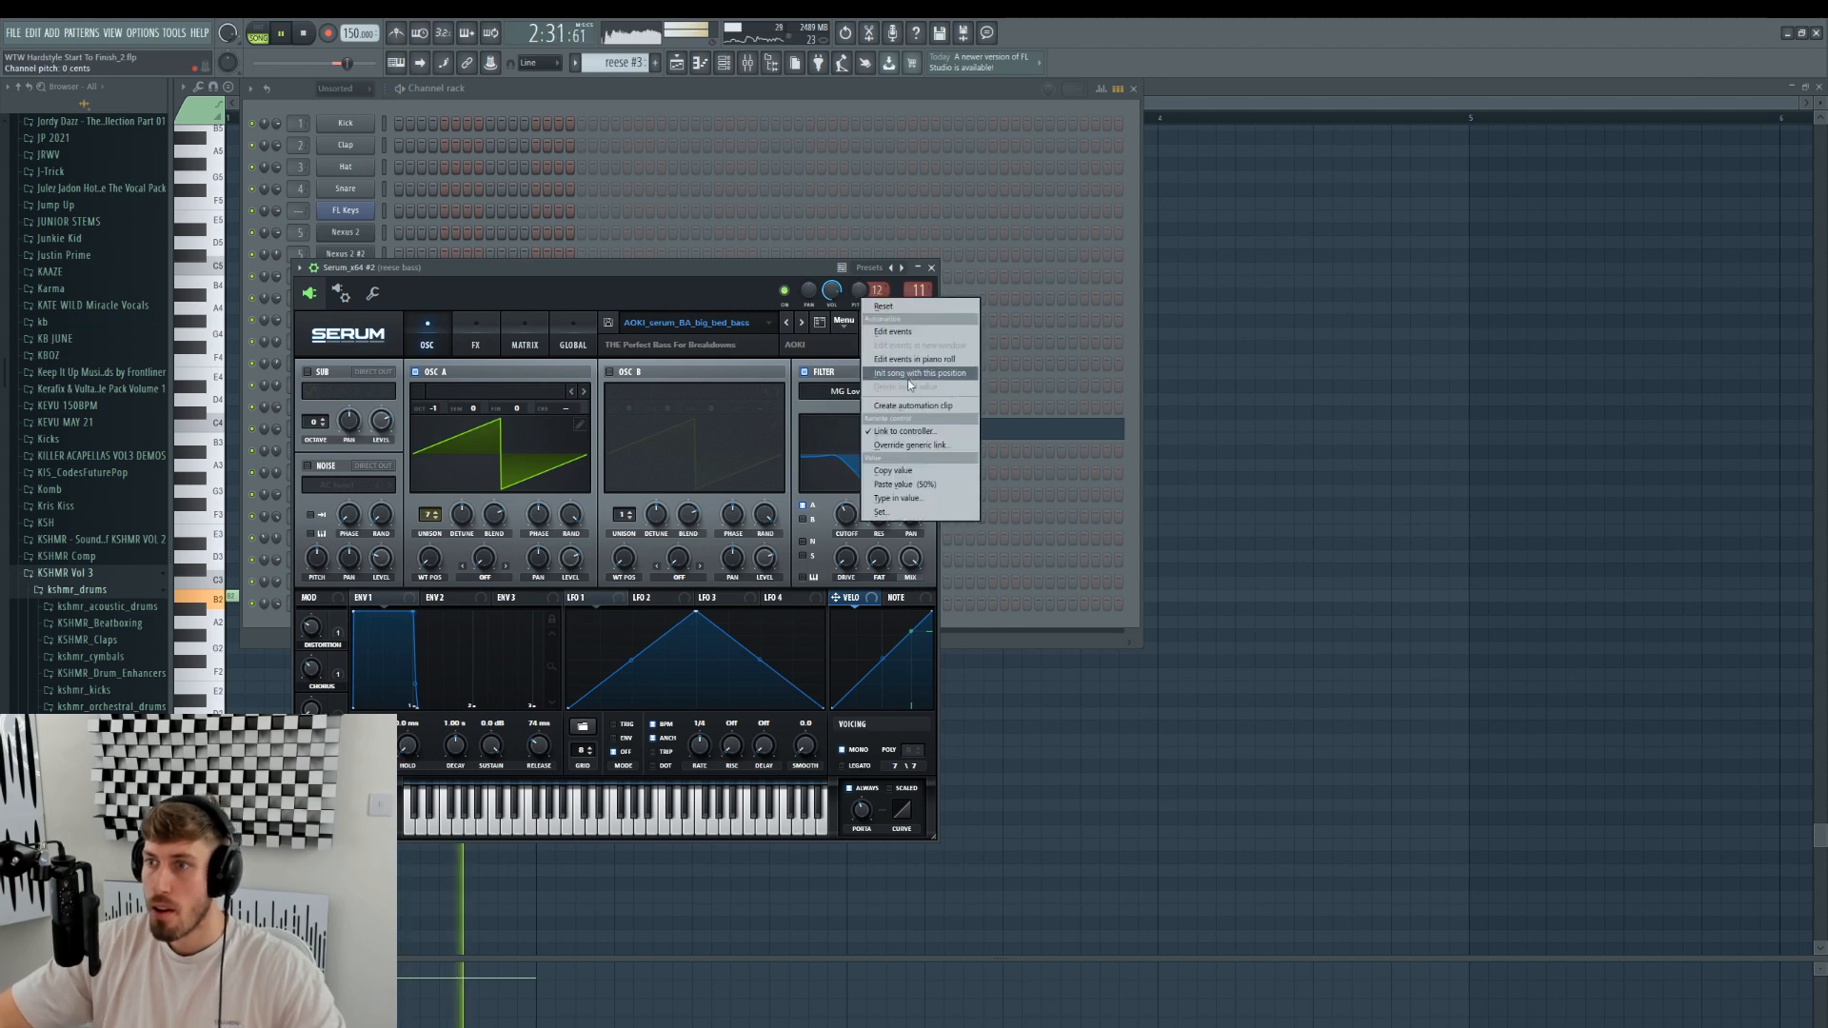
click(912, 406)
key(F5)
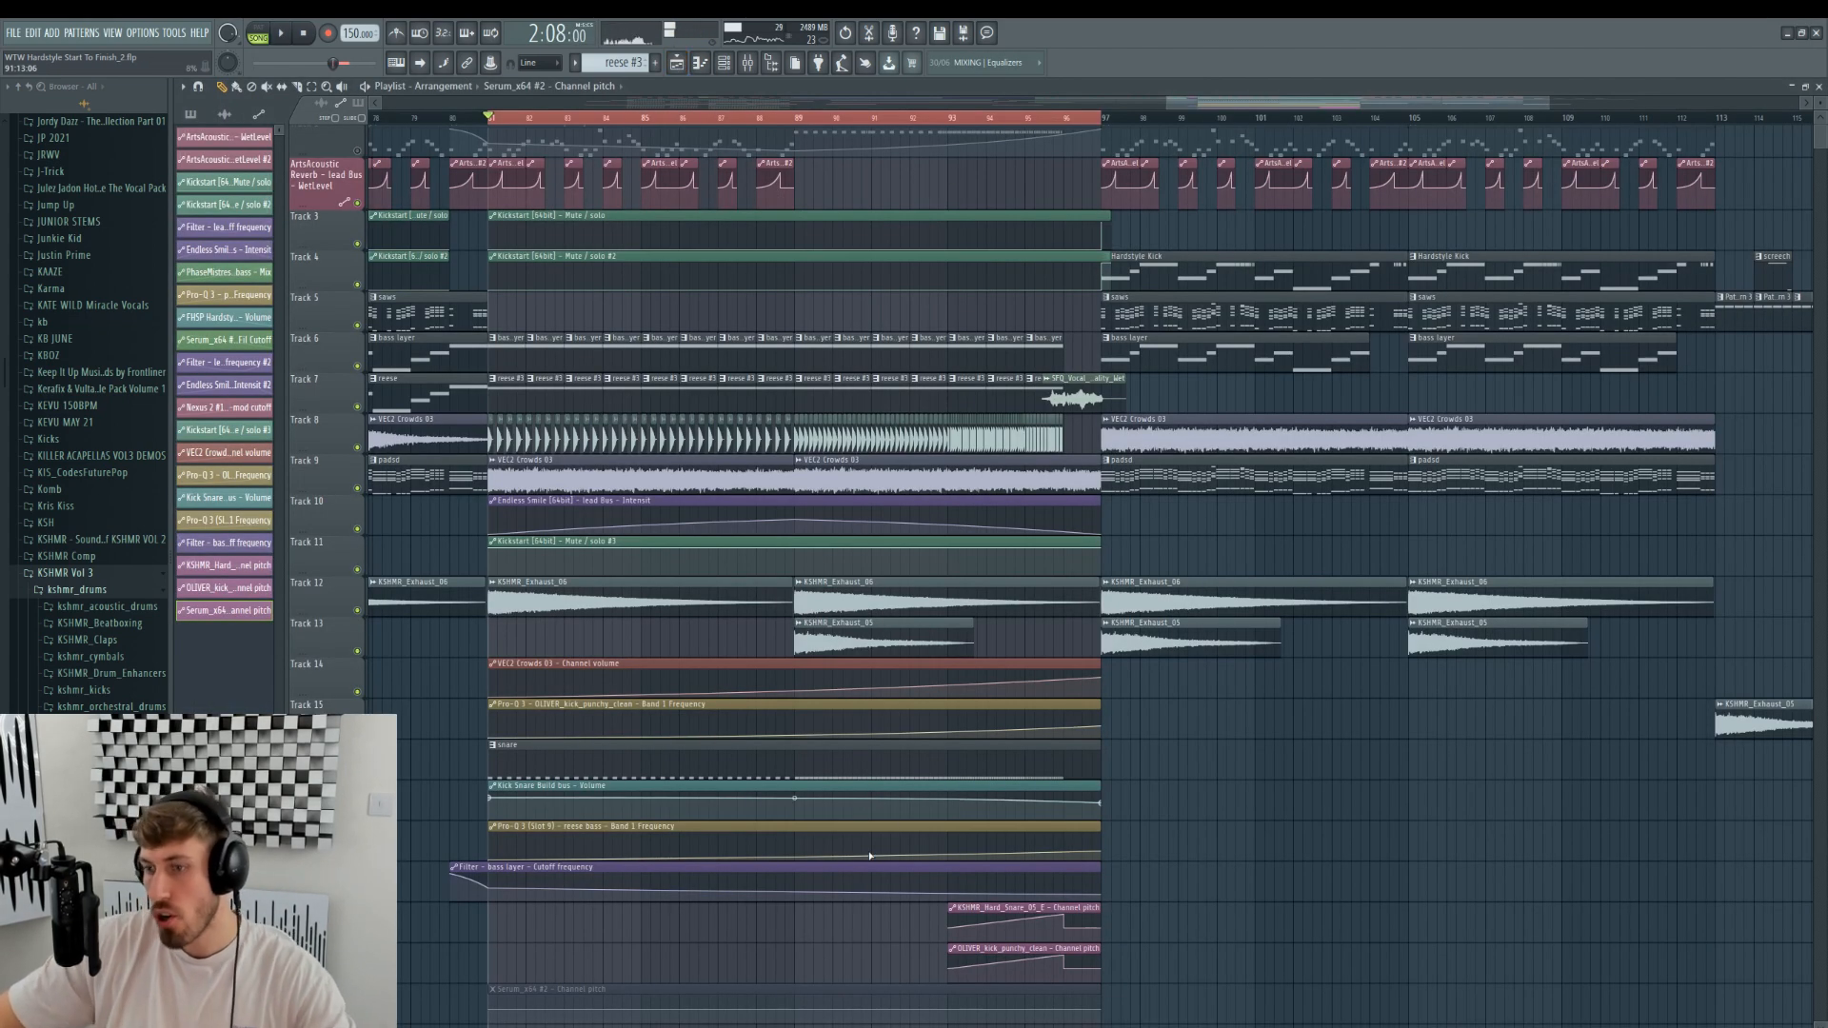
- Place the Serum pitch automation clip at bar 93 on the reese track, shape its curve to peak at bar 96, and audition the build-up
drag(579, 992, 1066, 381)
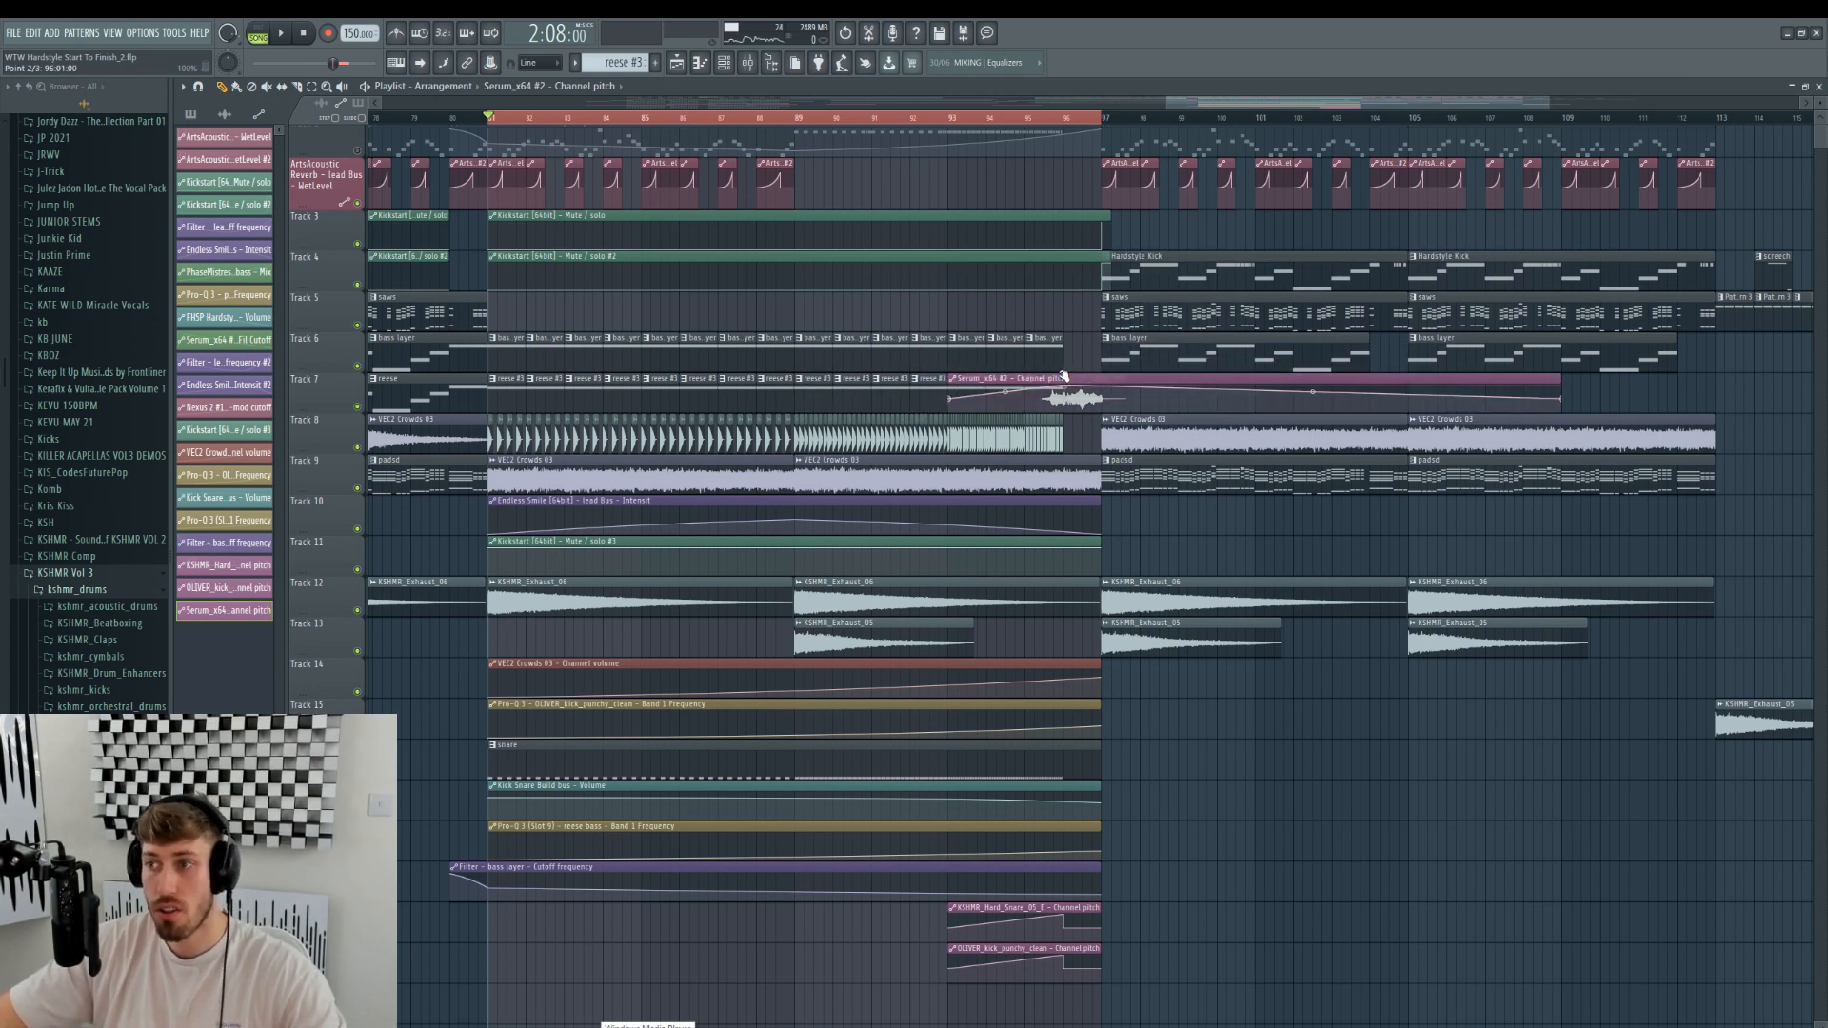
click(925, 117)
key(space)
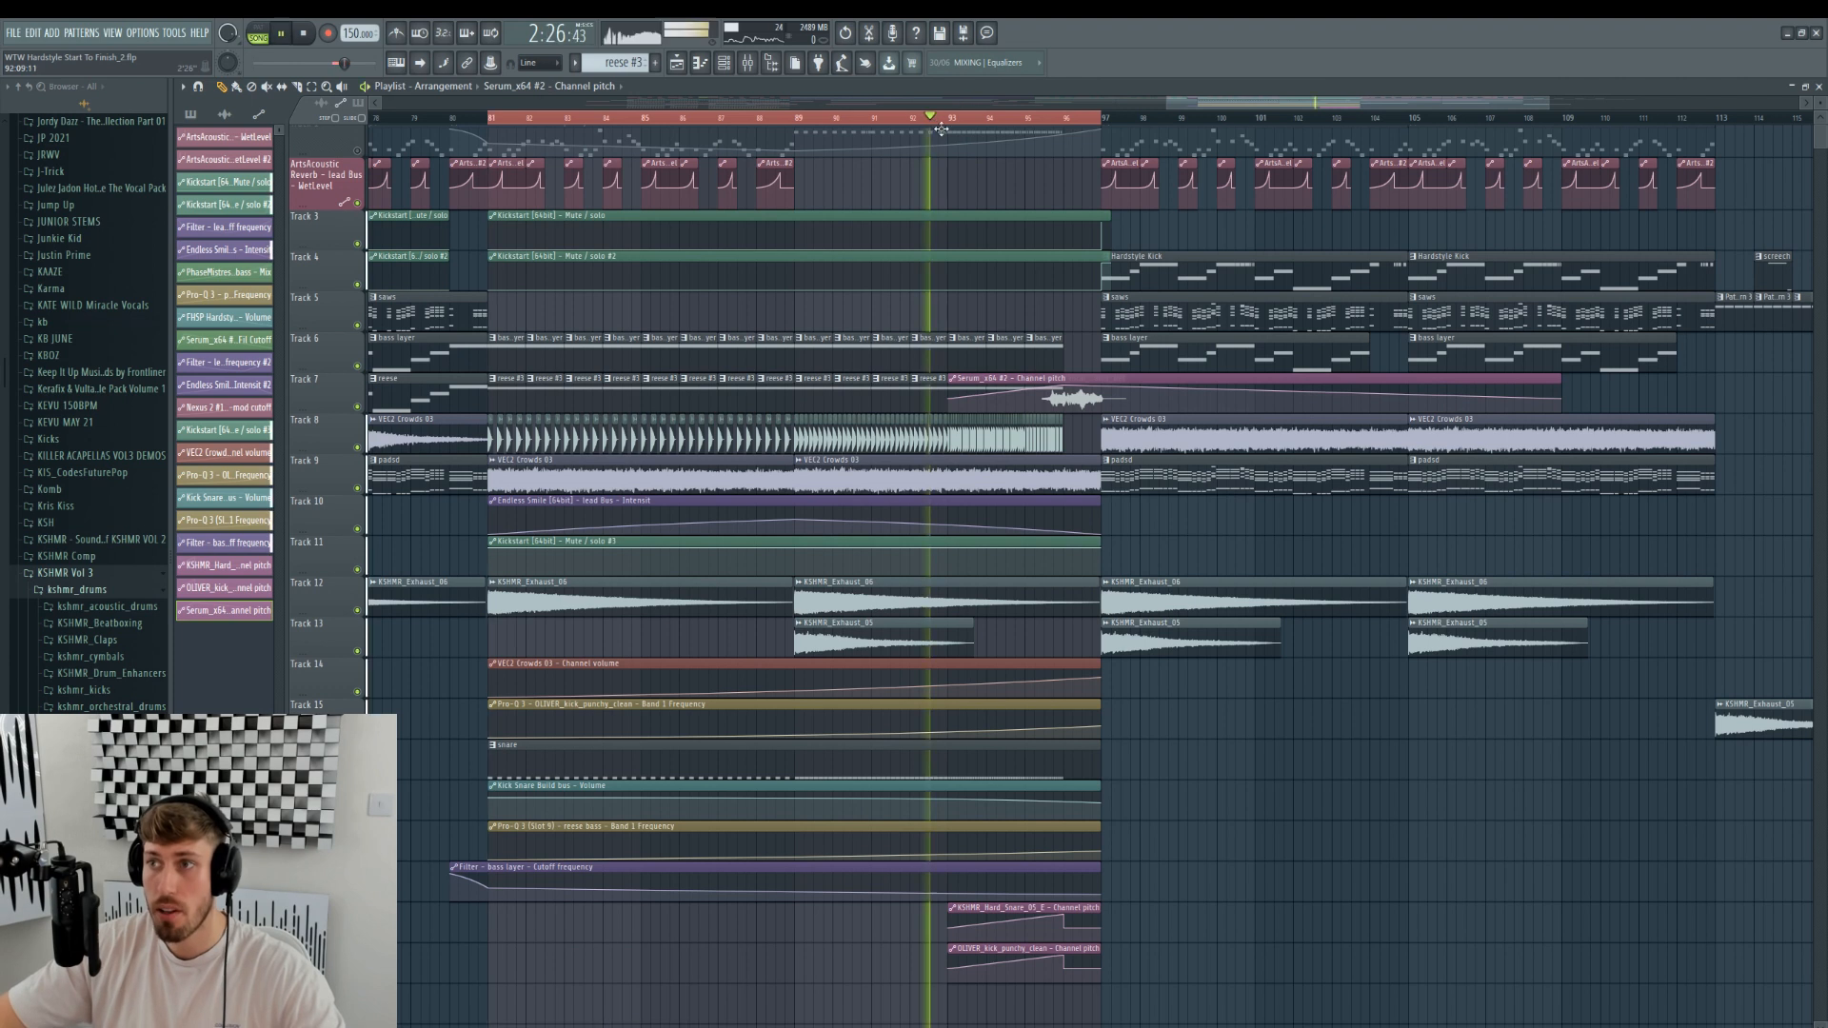
right_click(1065, 398)
click(1110, 646)
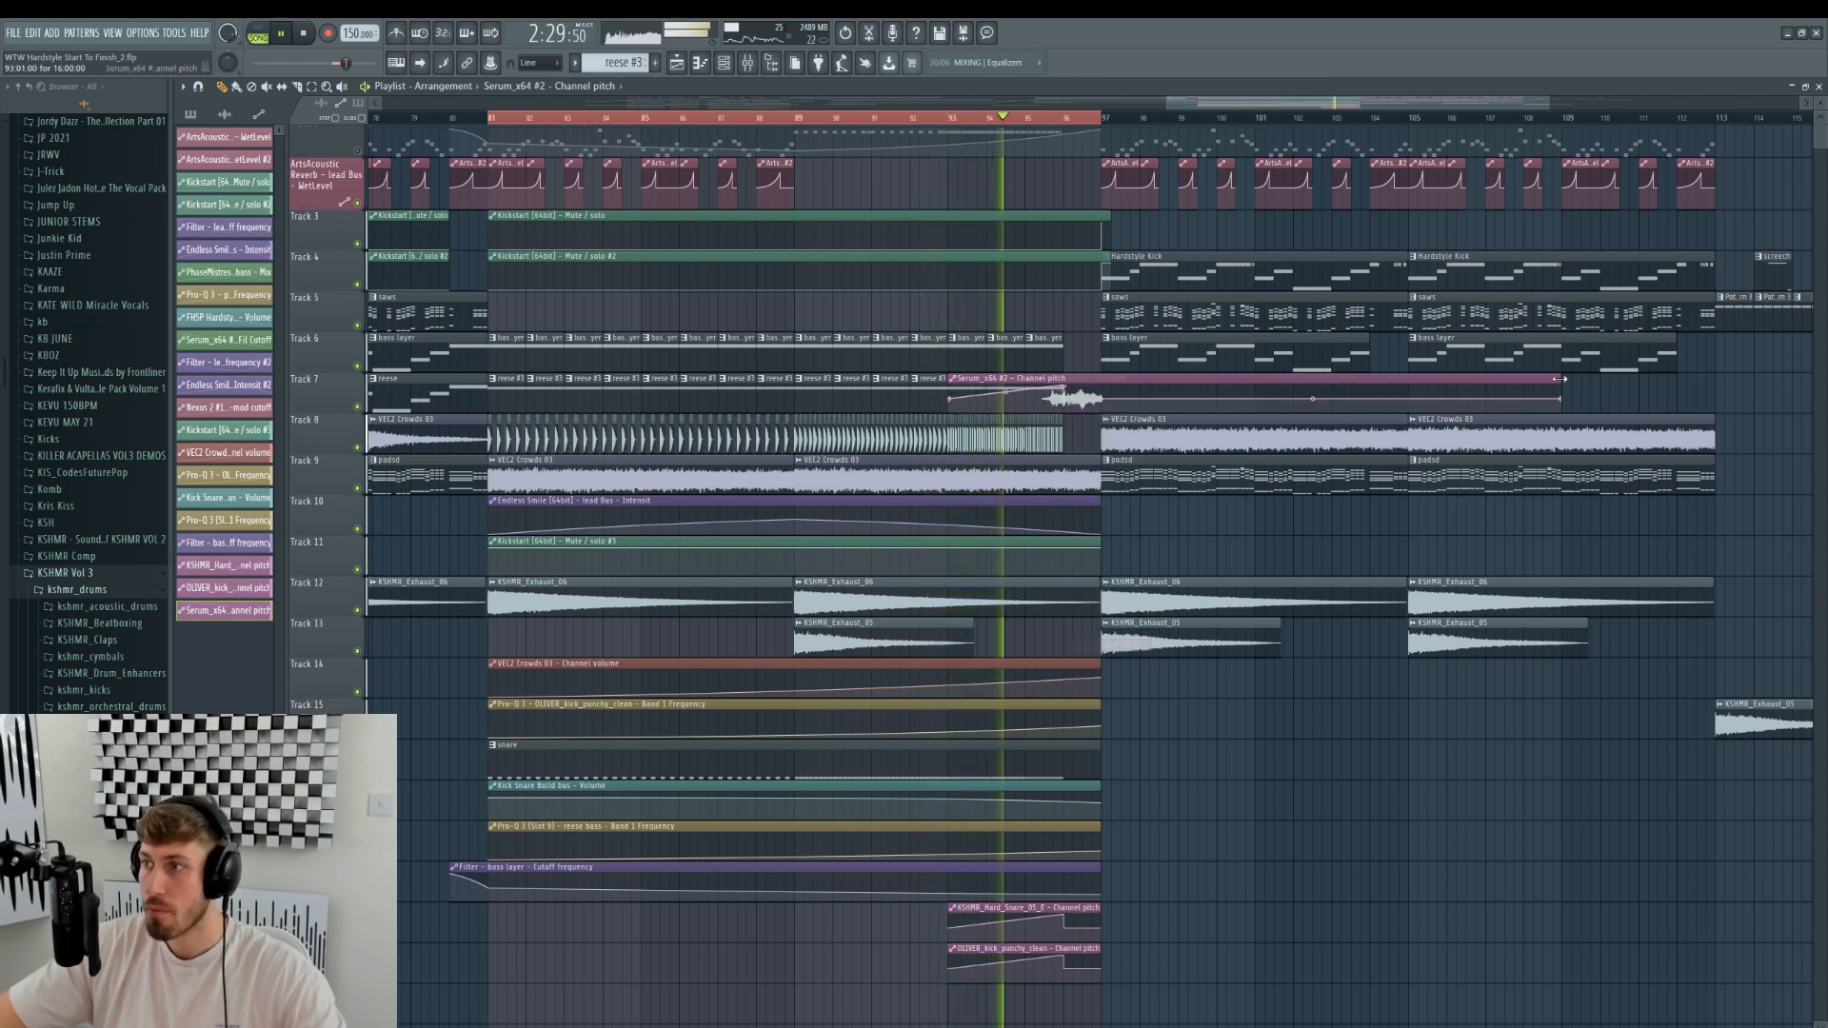
drag(490, 118, 796, 122)
key(space)
- Open the bass layer's Nexus instrument and bring up its modulation settings with the pitch bend range
key(F7)
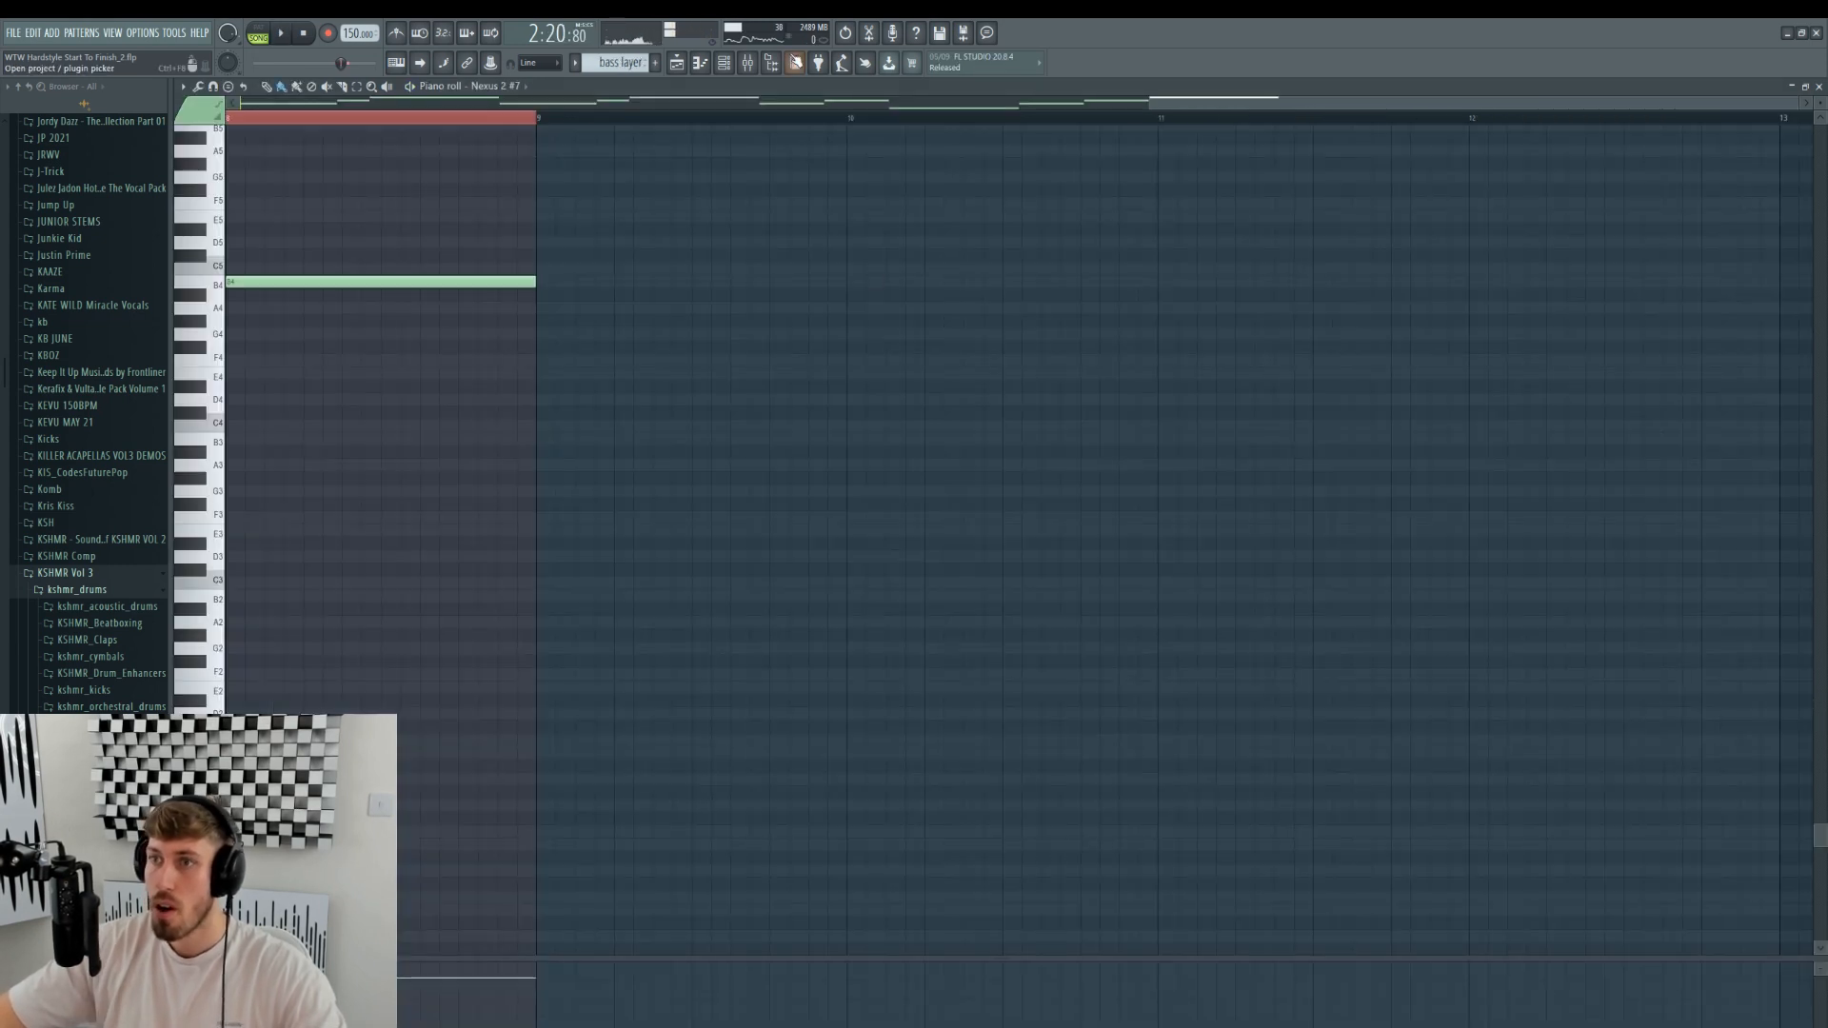
click(724, 62)
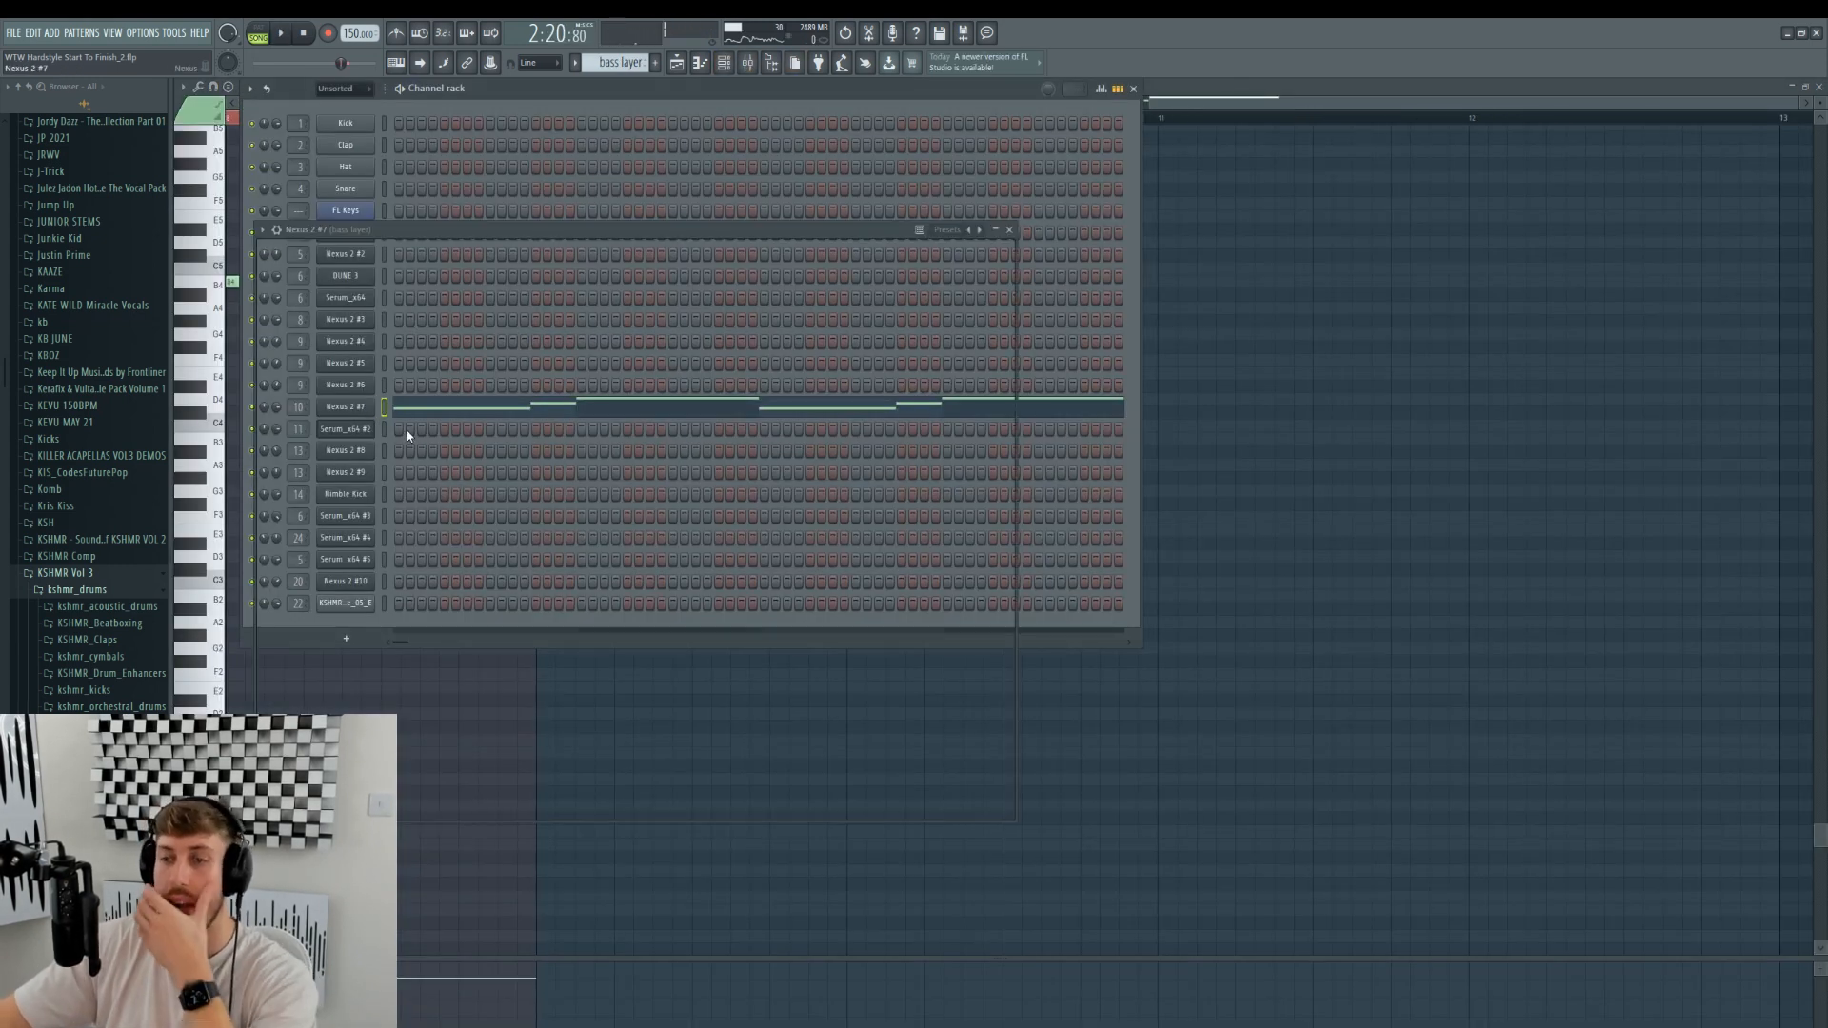
click(569, 295)
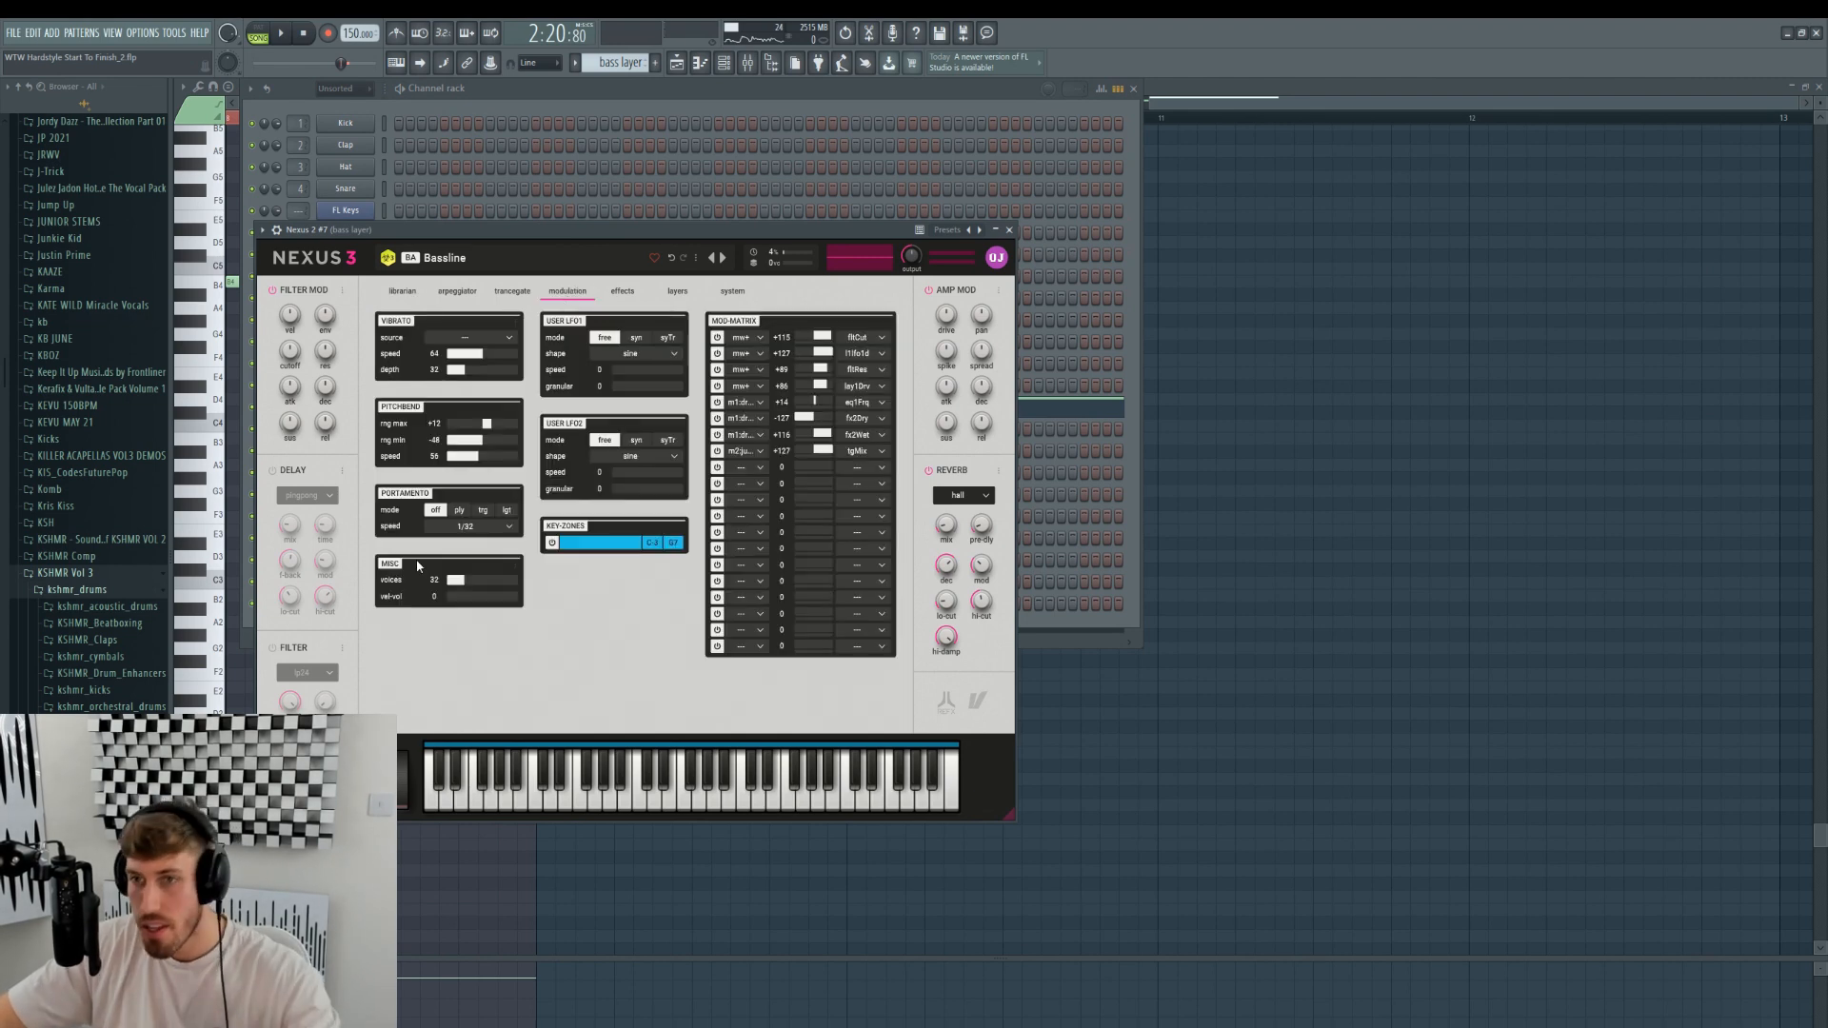
- Automate the bass layer Nexus channel's pitch over a 12-semitone range and place the automation clip on Track 6 at bar 93
click(274, 232)
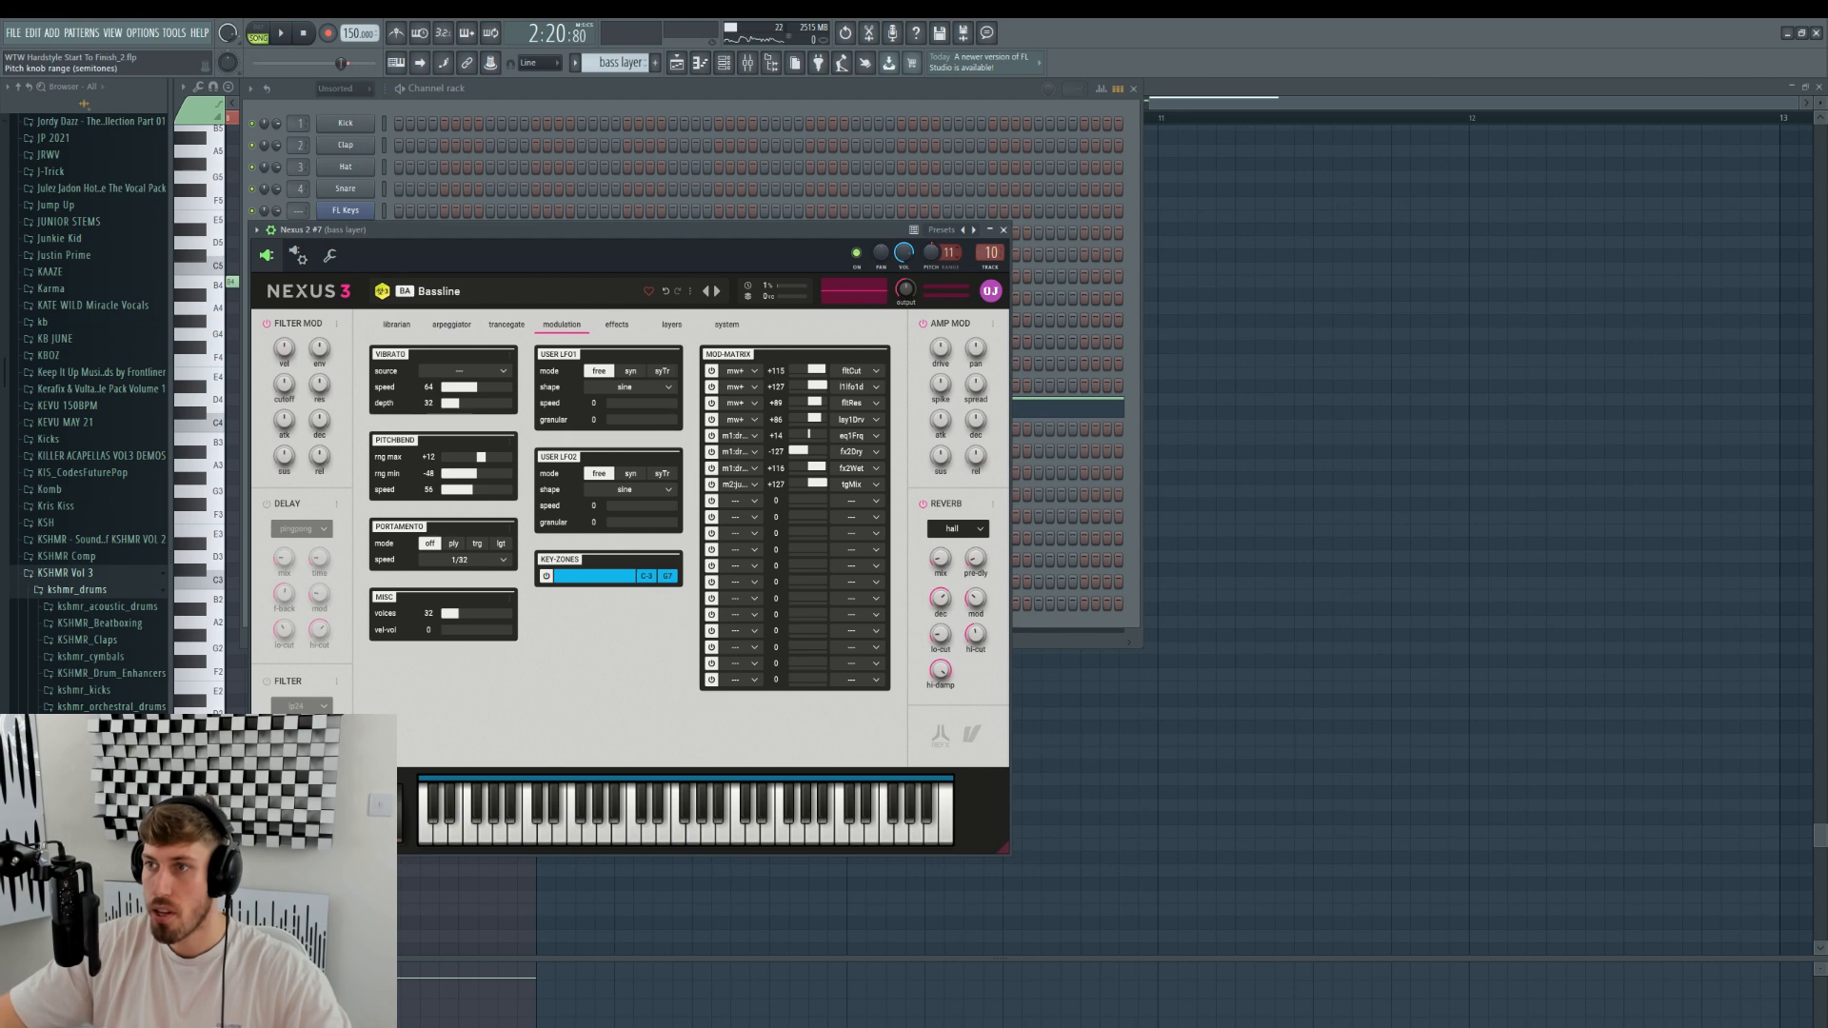
right_click(939, 253)
click(990, 315)
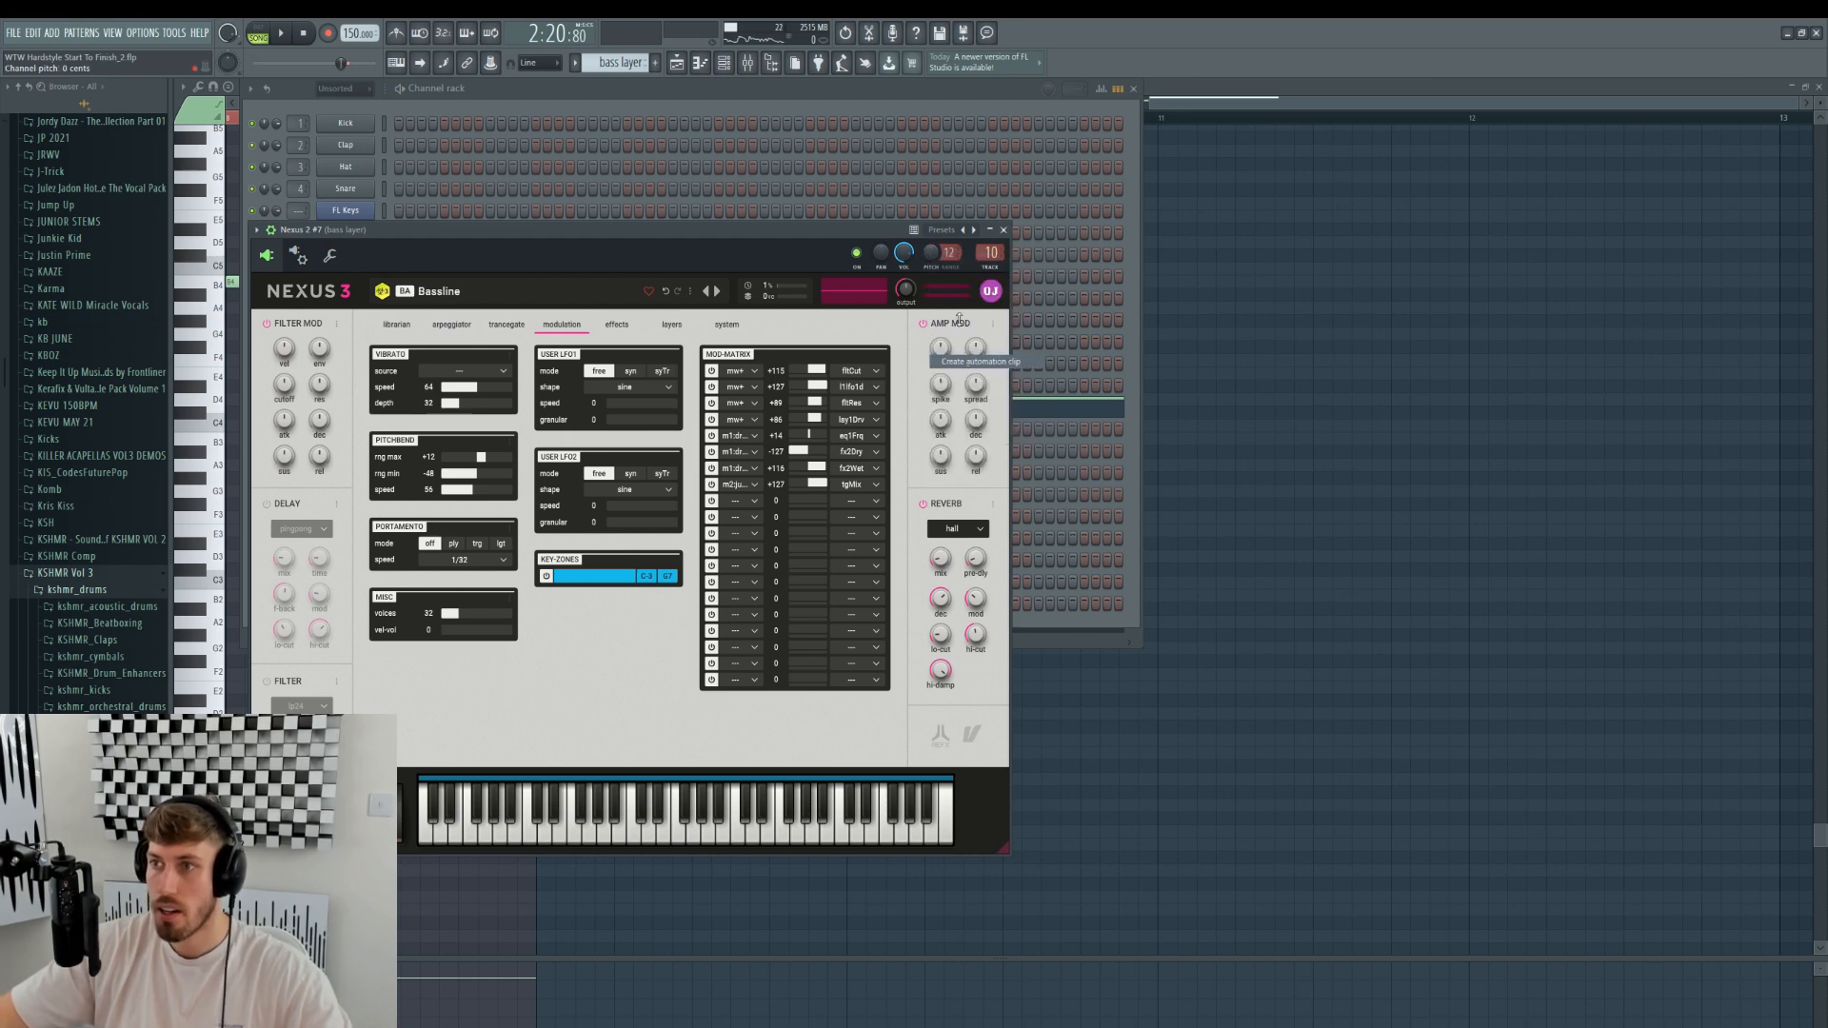
click(676, 61)
drag(901, 298, 1066, 339)
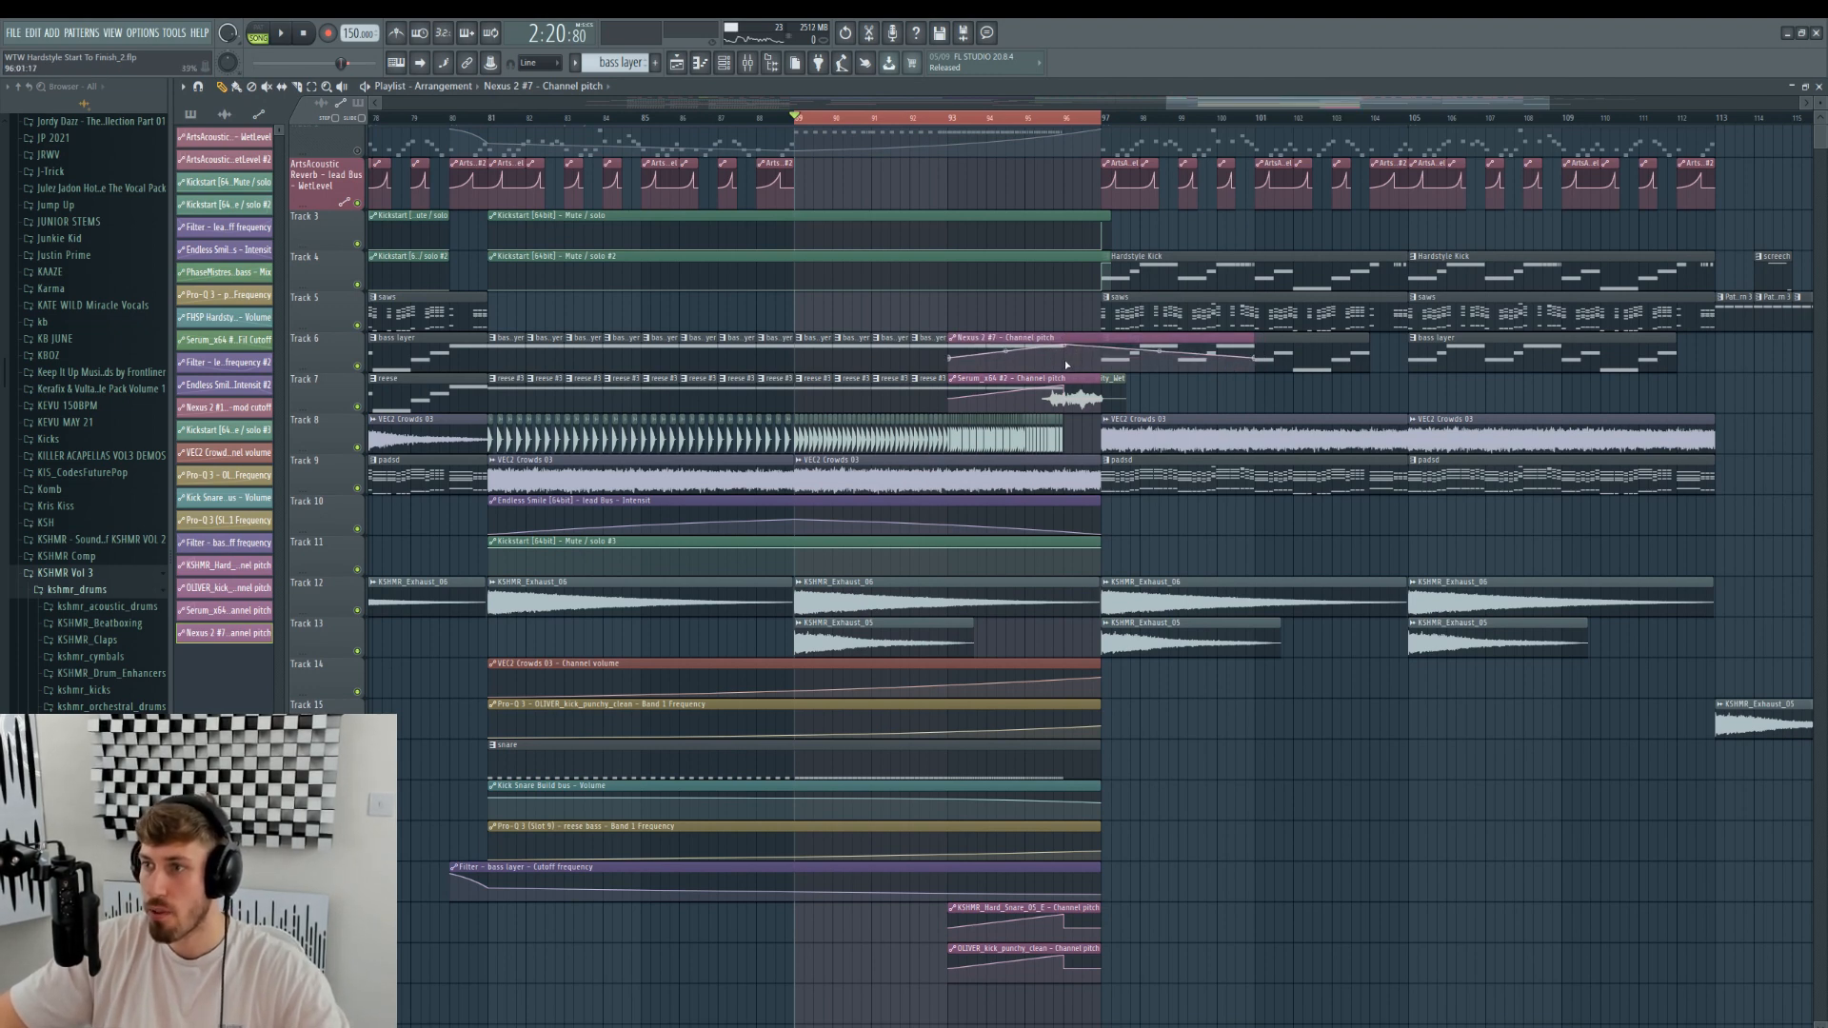
- Drop the bass layer pitch automation to 50% at bar 96 and trim the clip to end at bar 97
right_click(1066, 365)
click(1109, 604)
key(space)
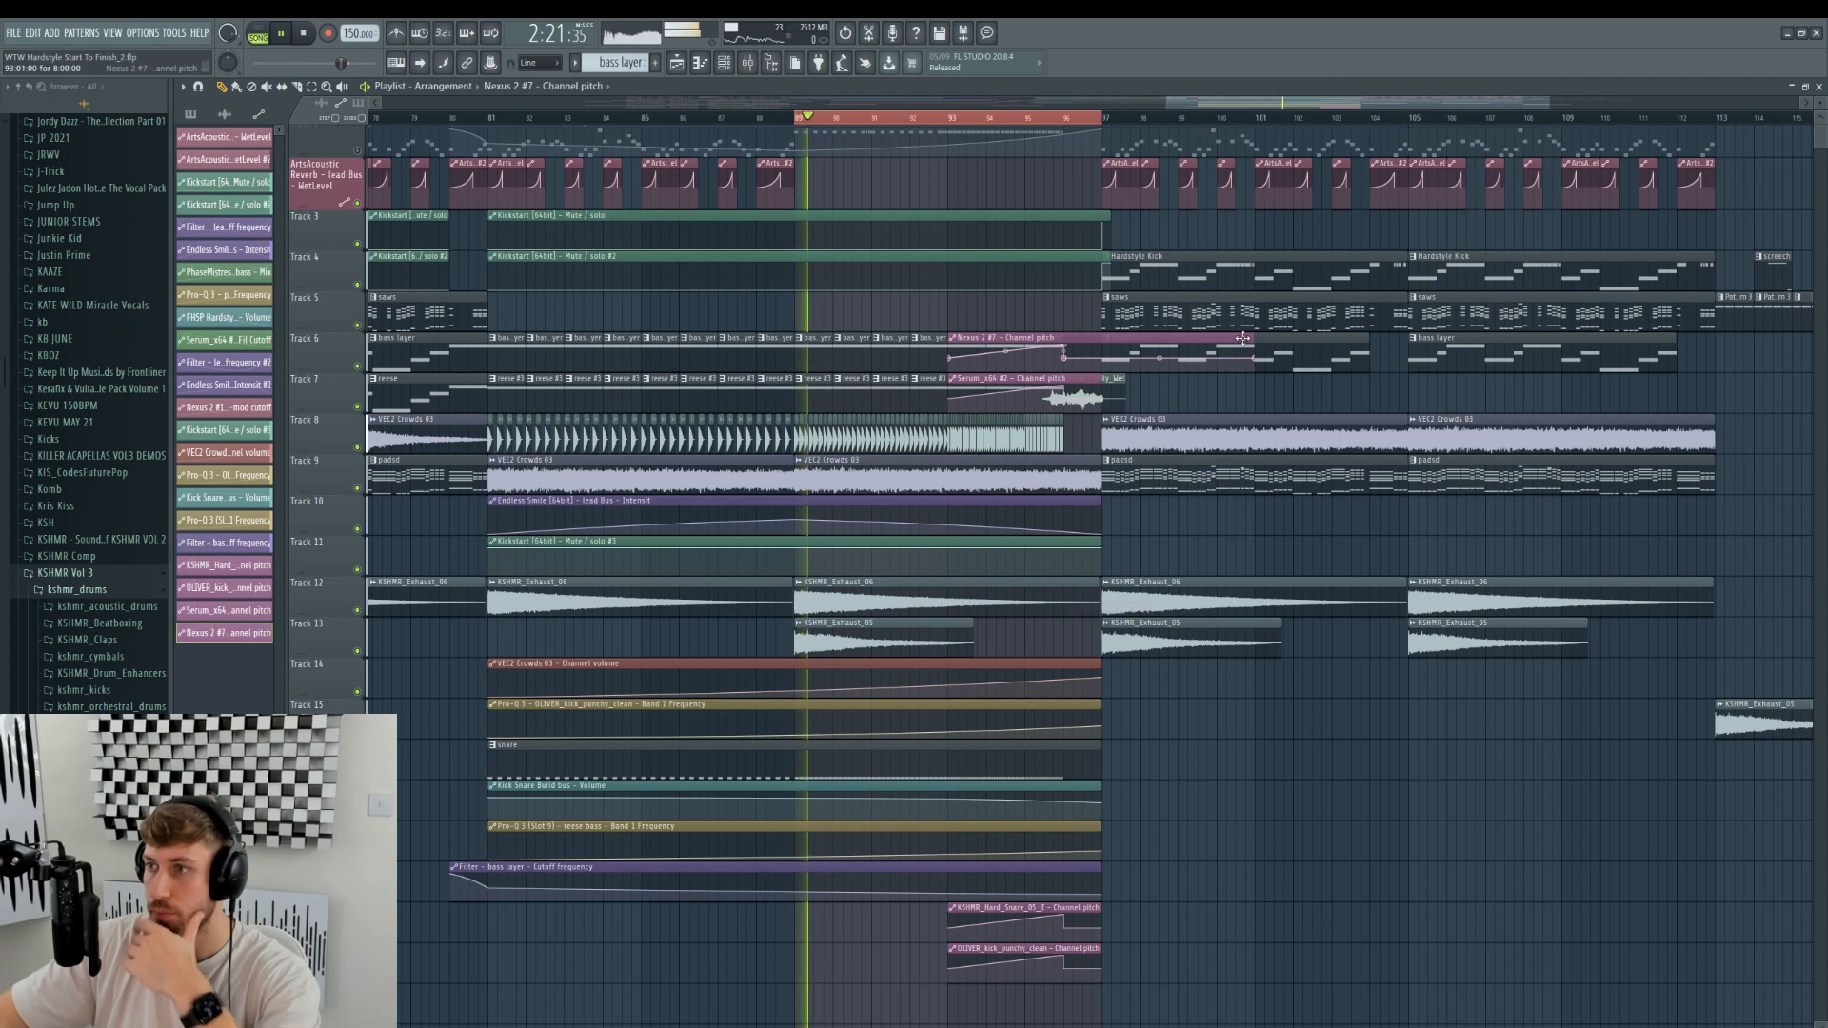
drag(1243, 340, 1089, 340)
scroll(982, 370, up, 1)
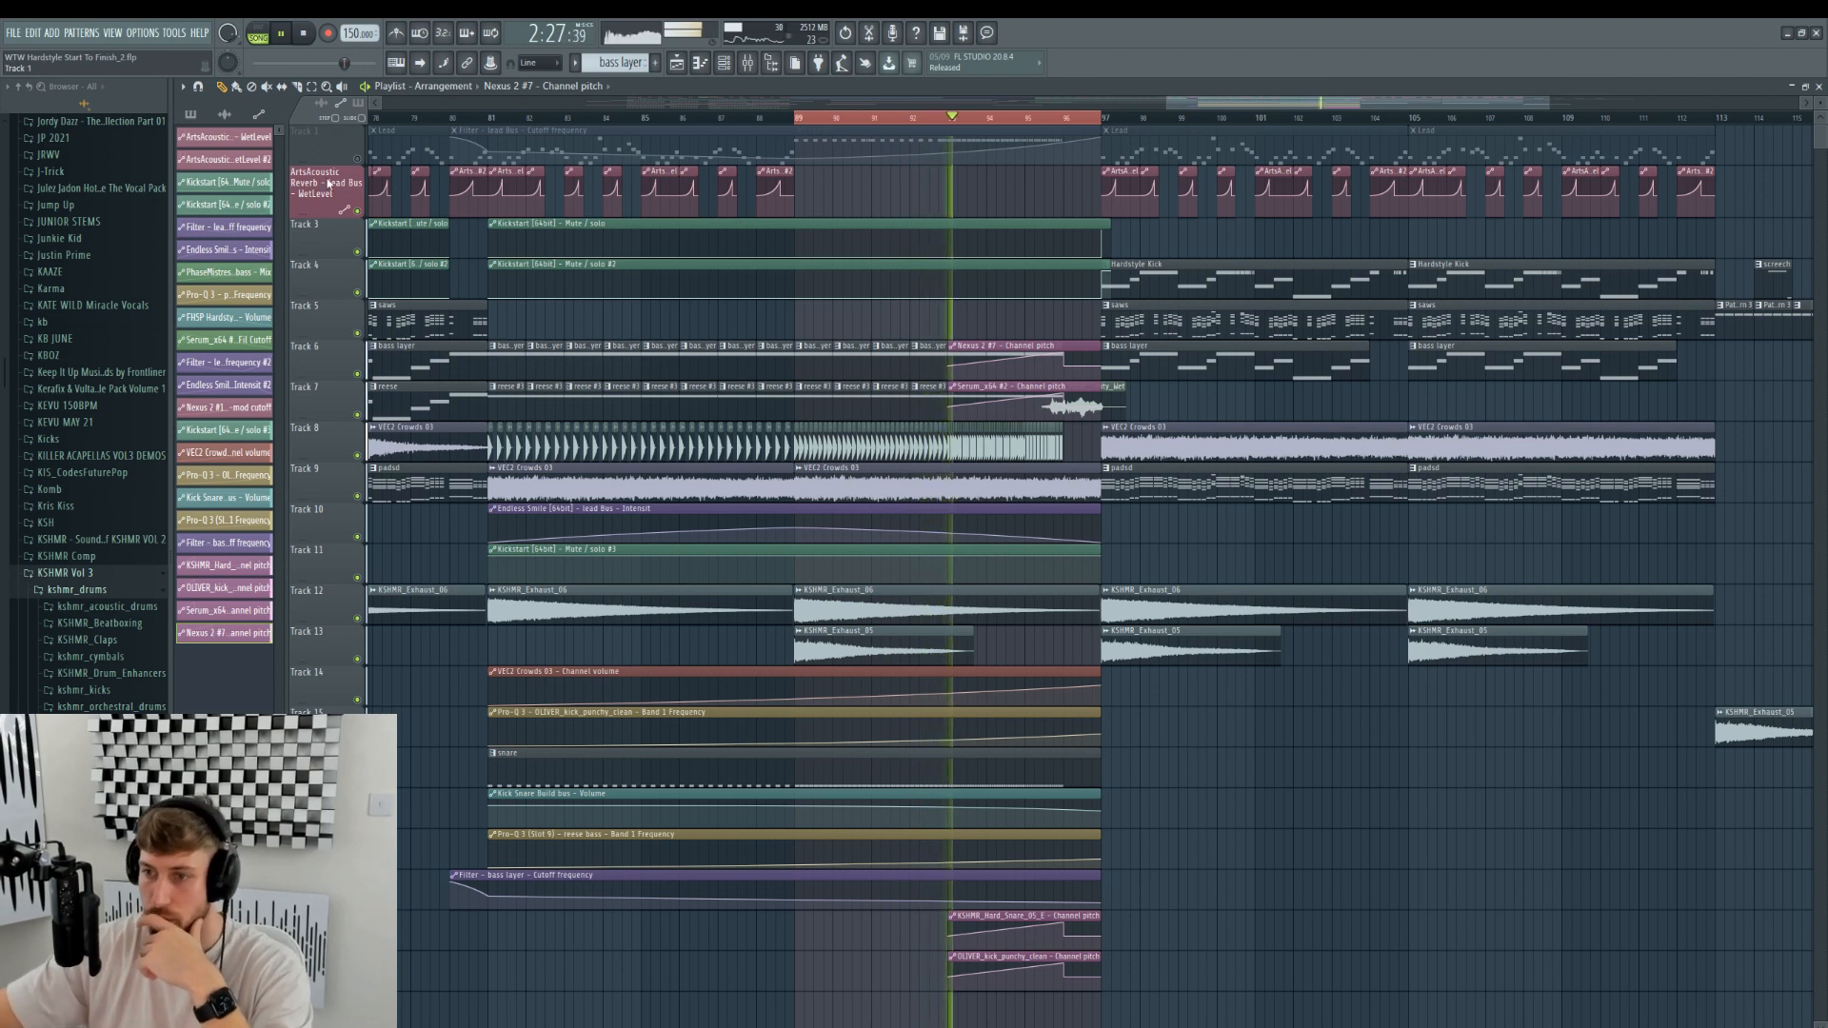
drag(793, 746, 793, 748)
drag(795, 865, 795, 868)
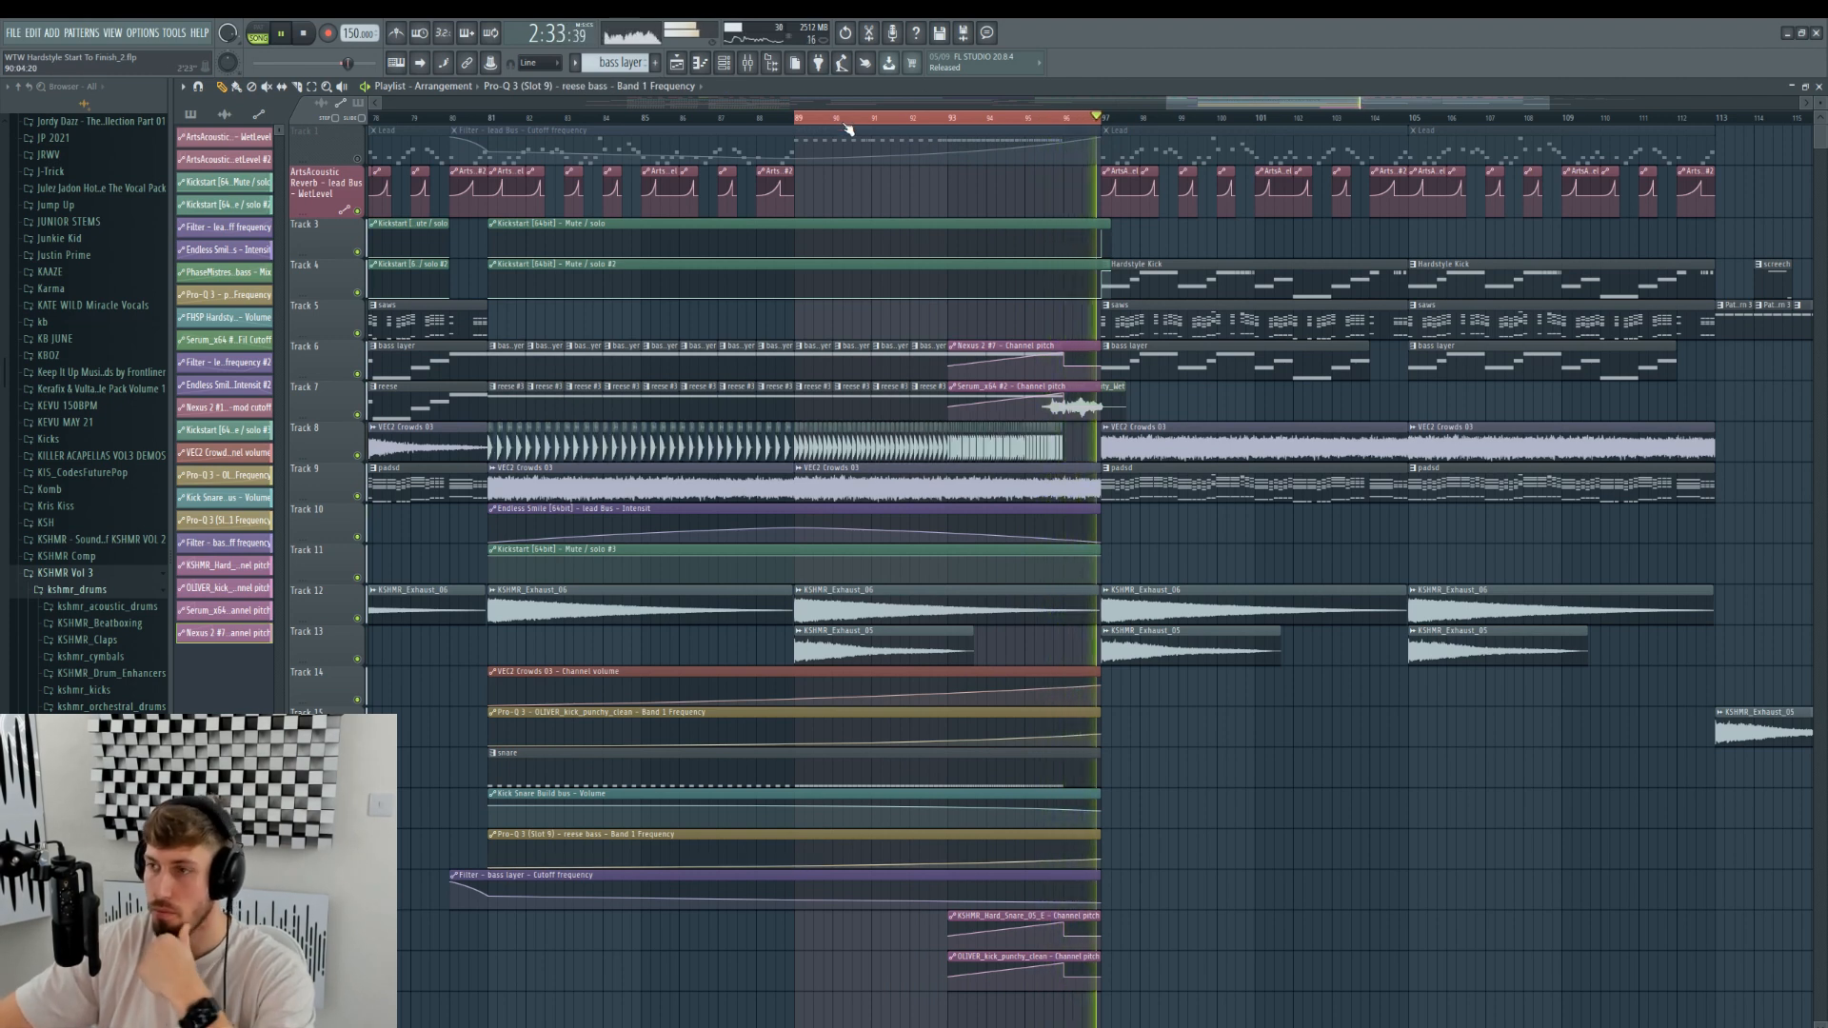
- Create a mute automation clip for Kickstart on the VEC2 Crowds 03 mixer track and move it to Track 9 at bar 89
double_click(1089, 477)
key(F9)
right_click(1592, 790)
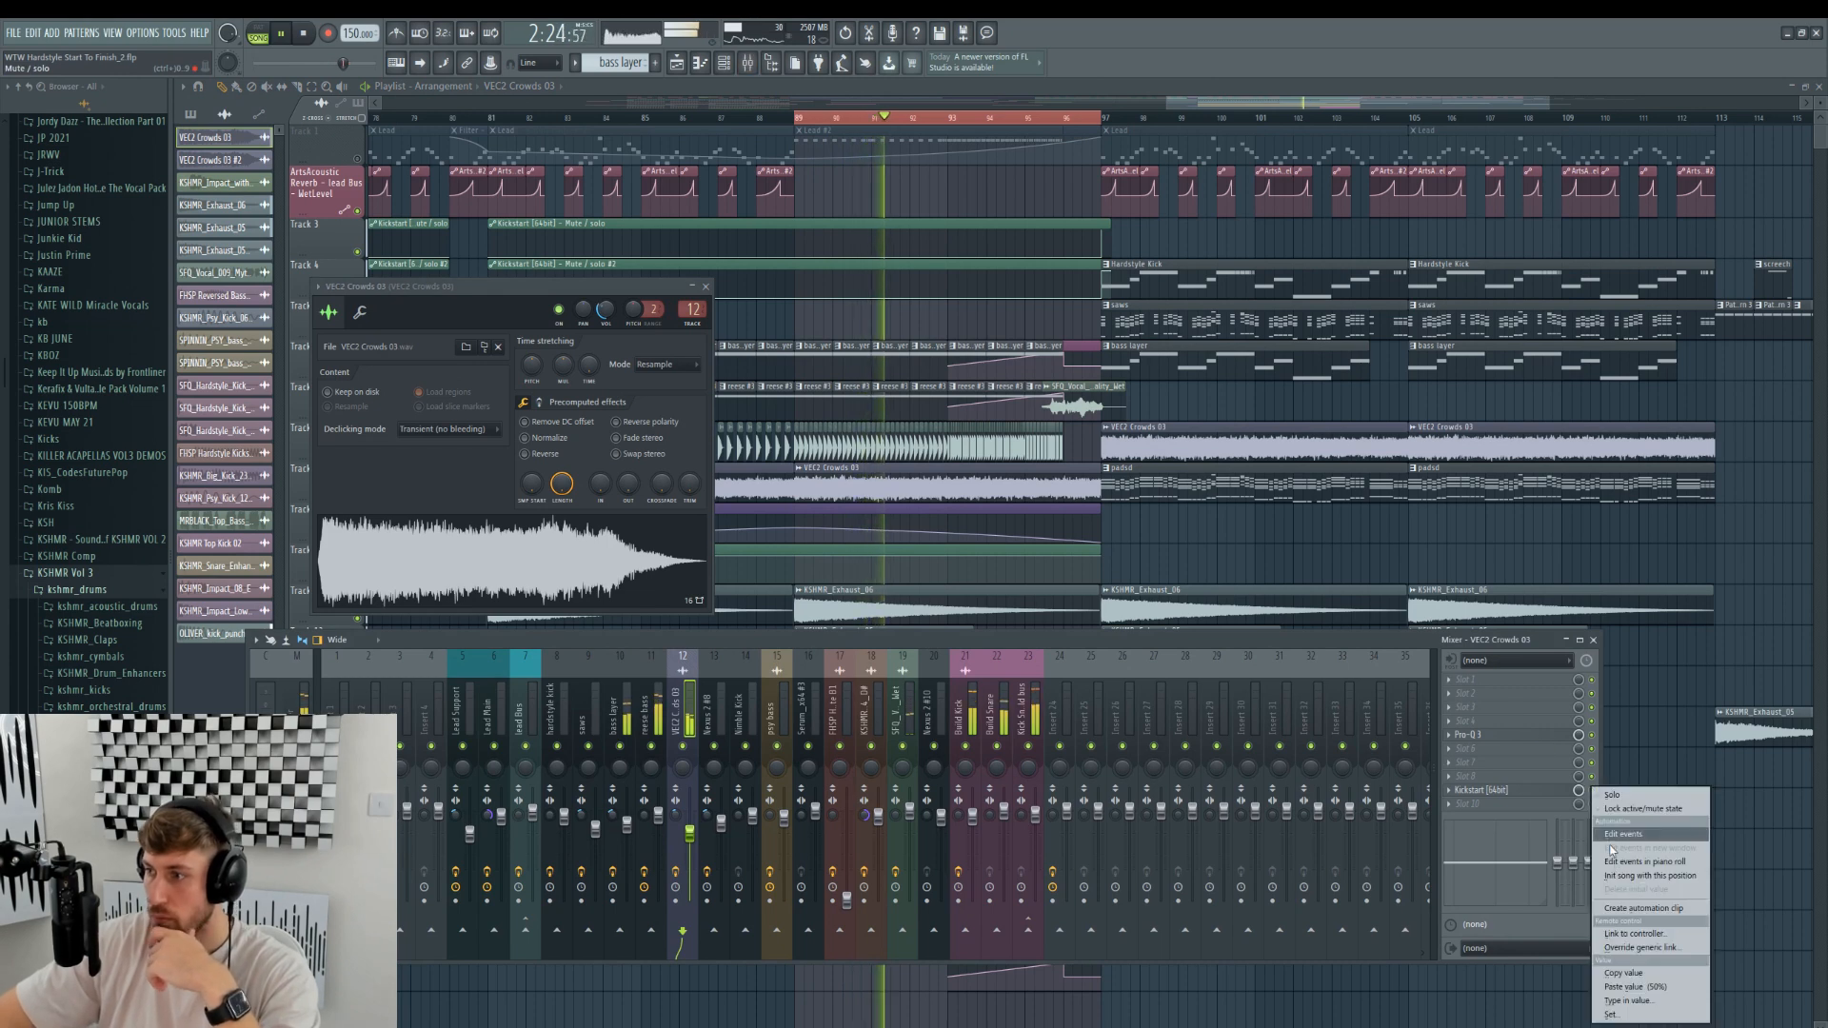
click(1642, 907)
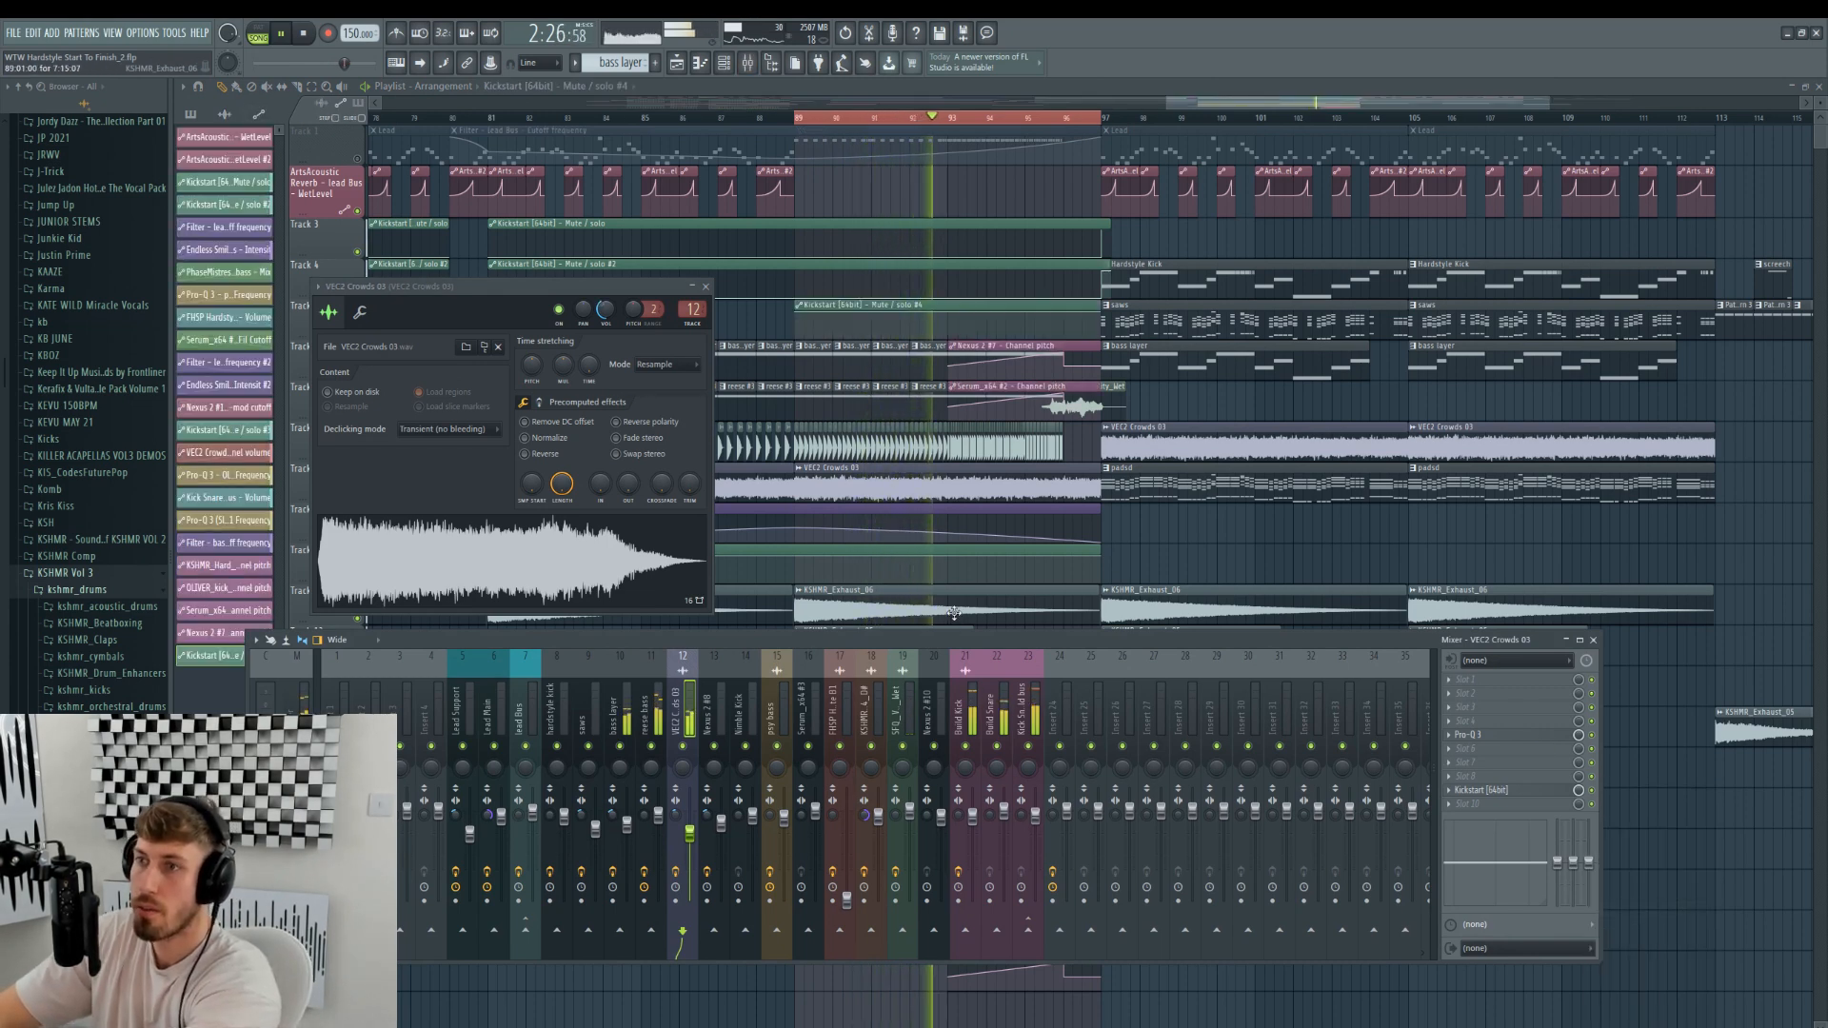
key(F12)
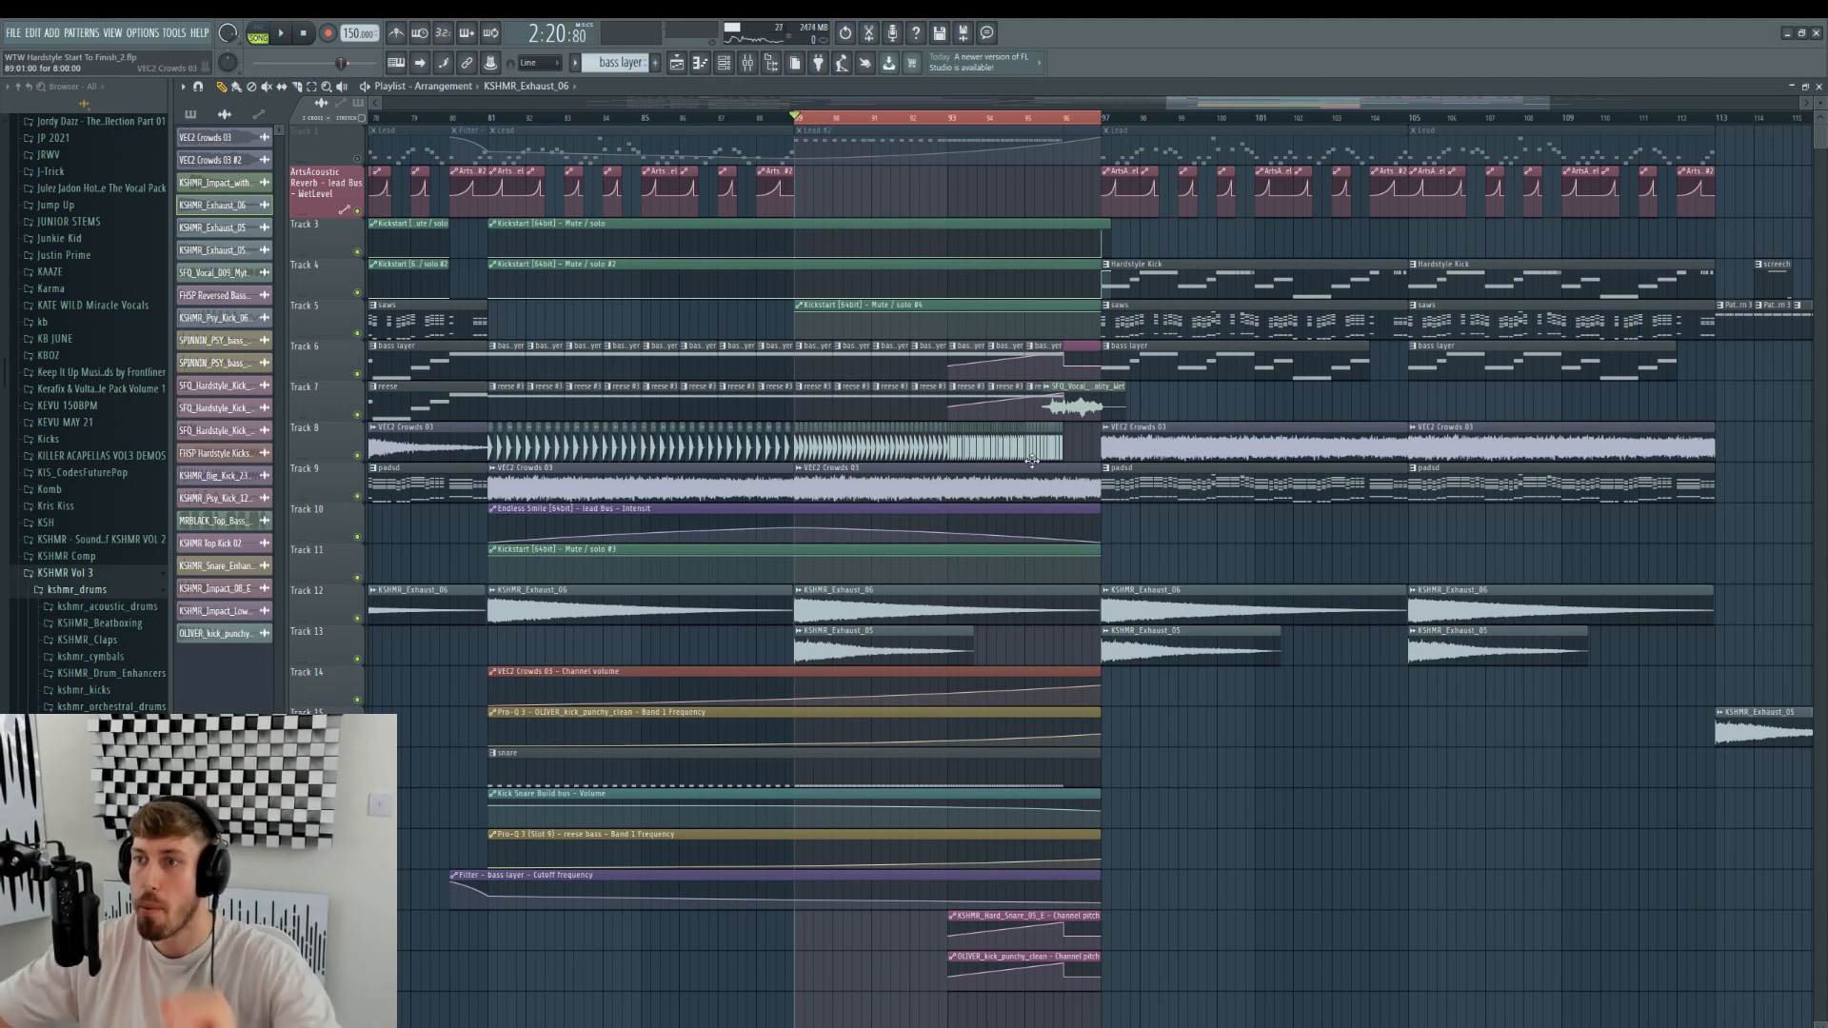
drag(923, 320, 914, 485)
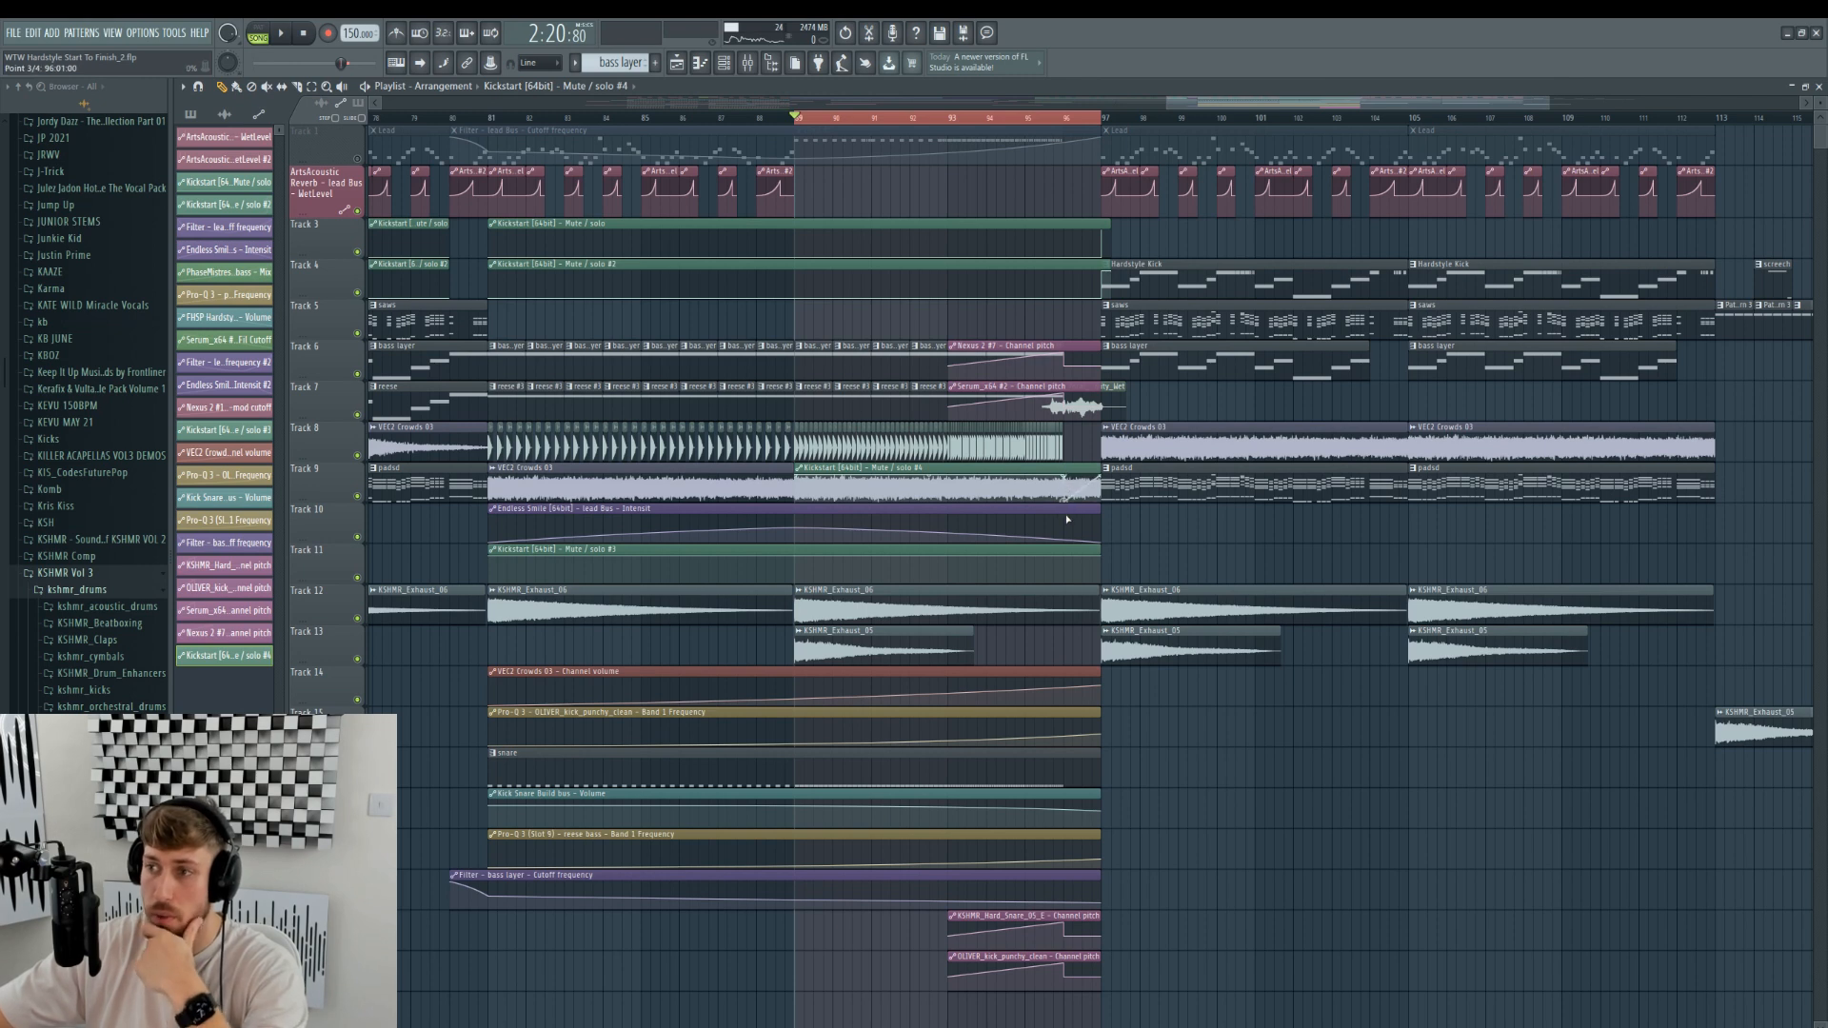
- Select bars 81 to 97 on the playlist timeline and play back the build-up
mouse_move(1101, 125)
mouse_down()
mouse_move(1172, 133)
mouse_move(1105, 126)
mouse_up()
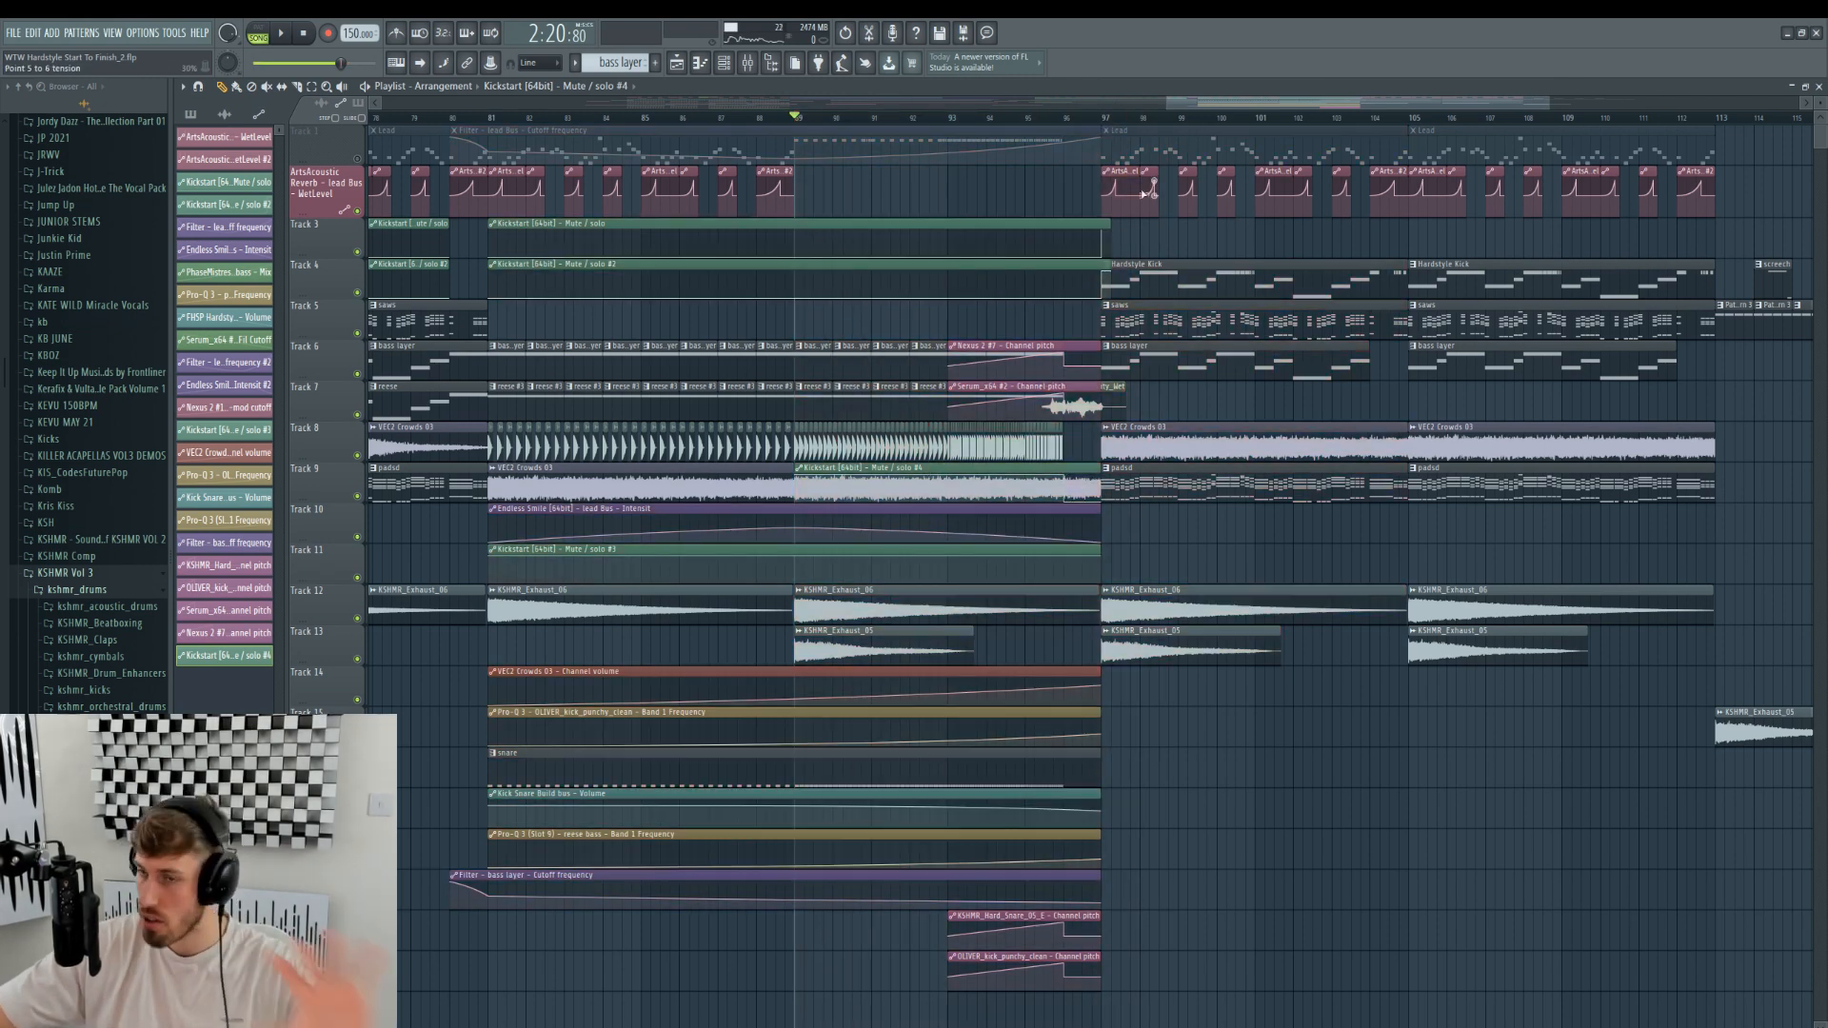
double_click(490, 117)
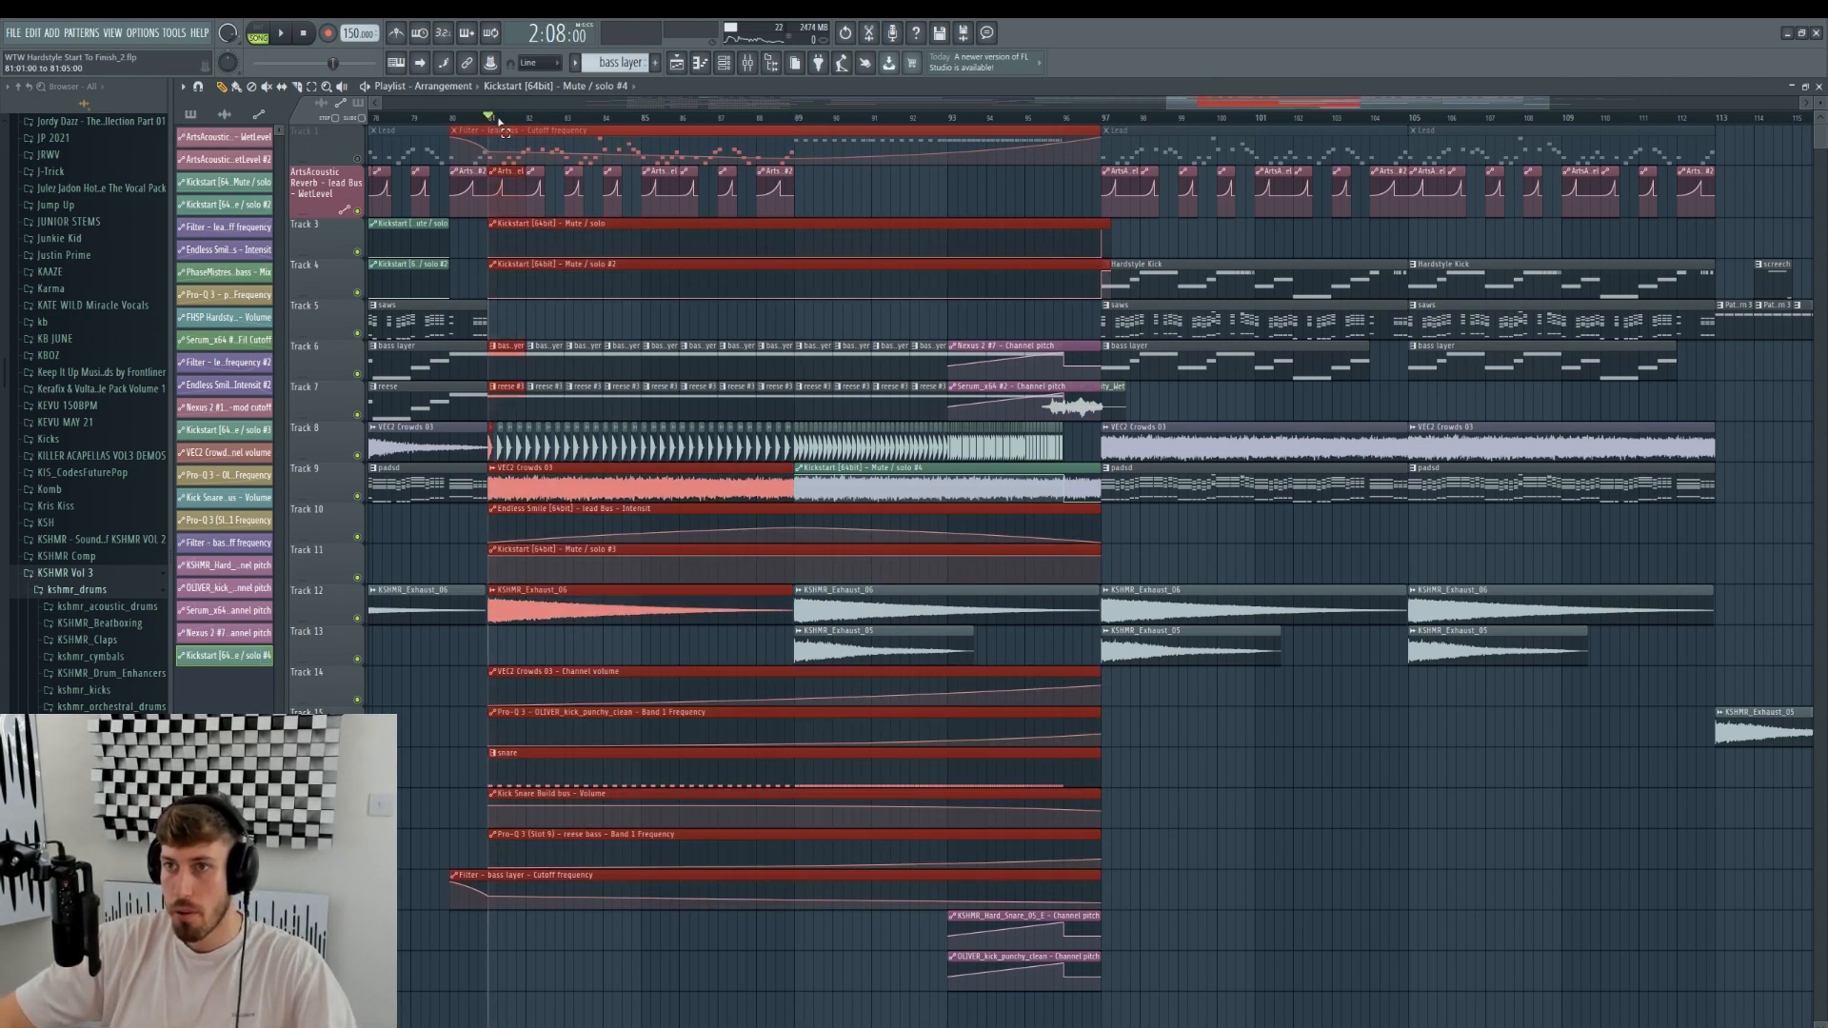
drag(520, 121, 1088, 132)
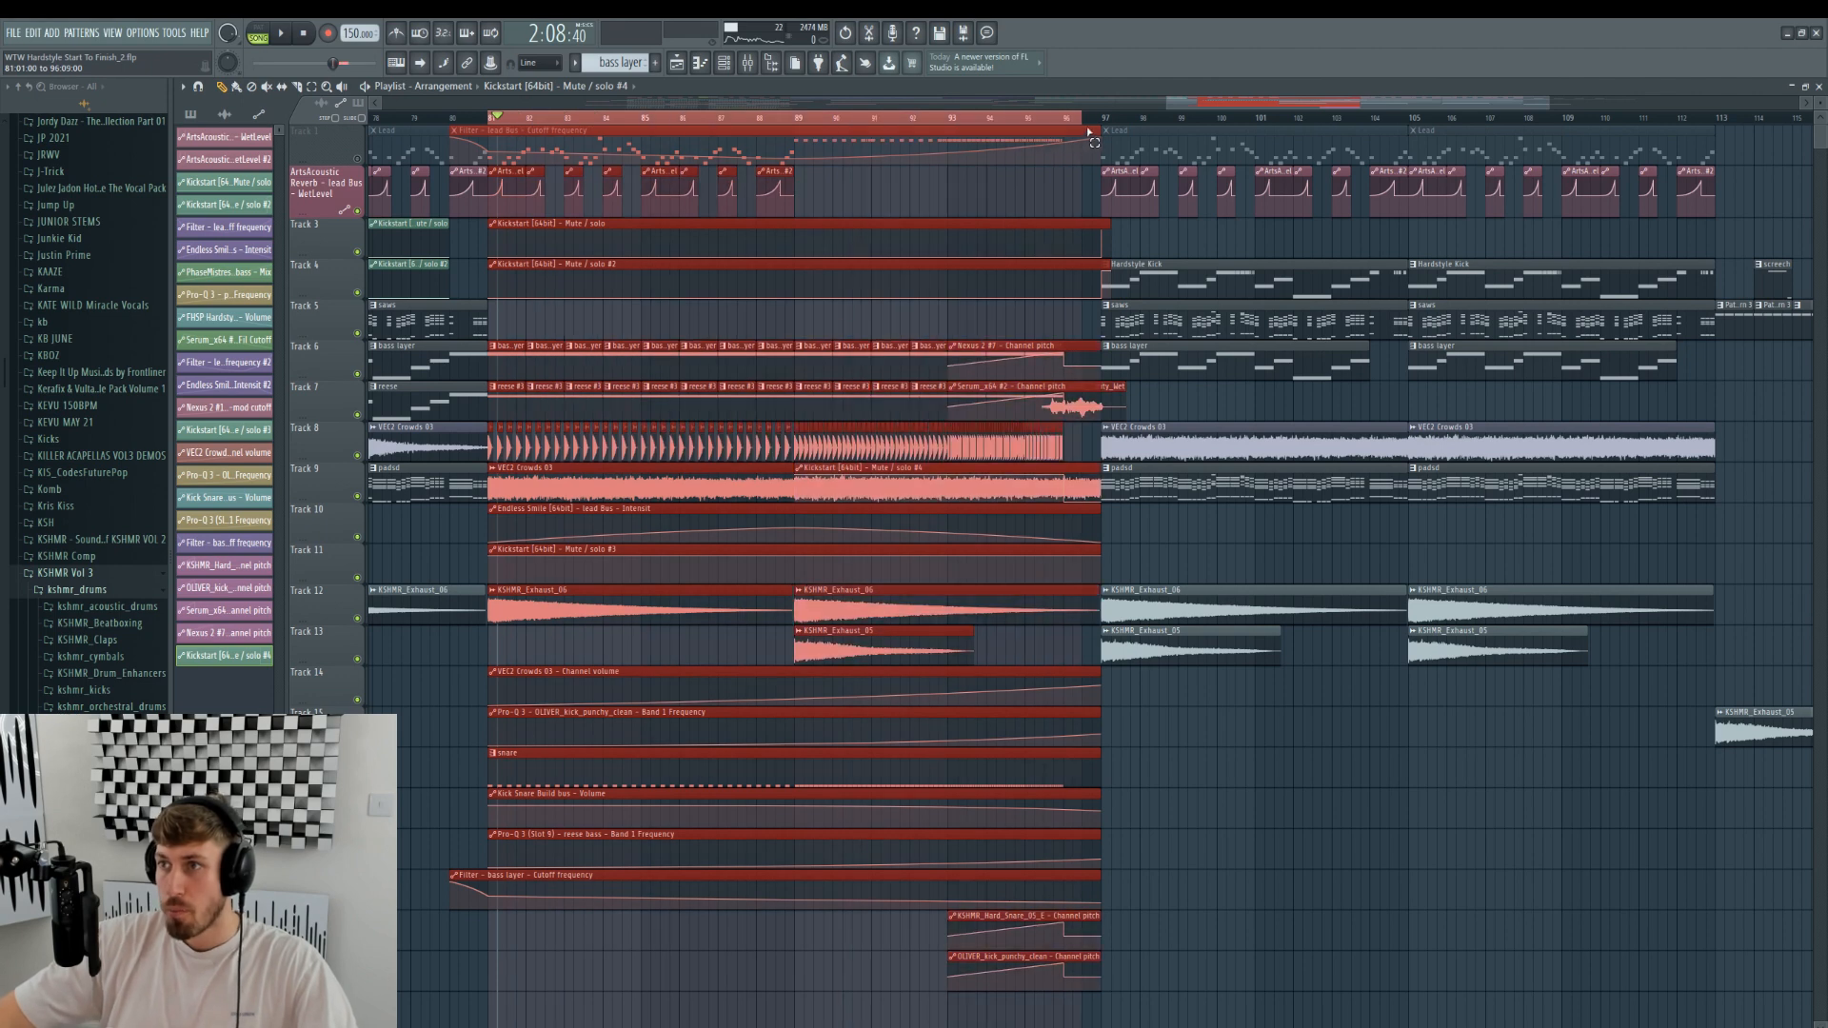
key(space)
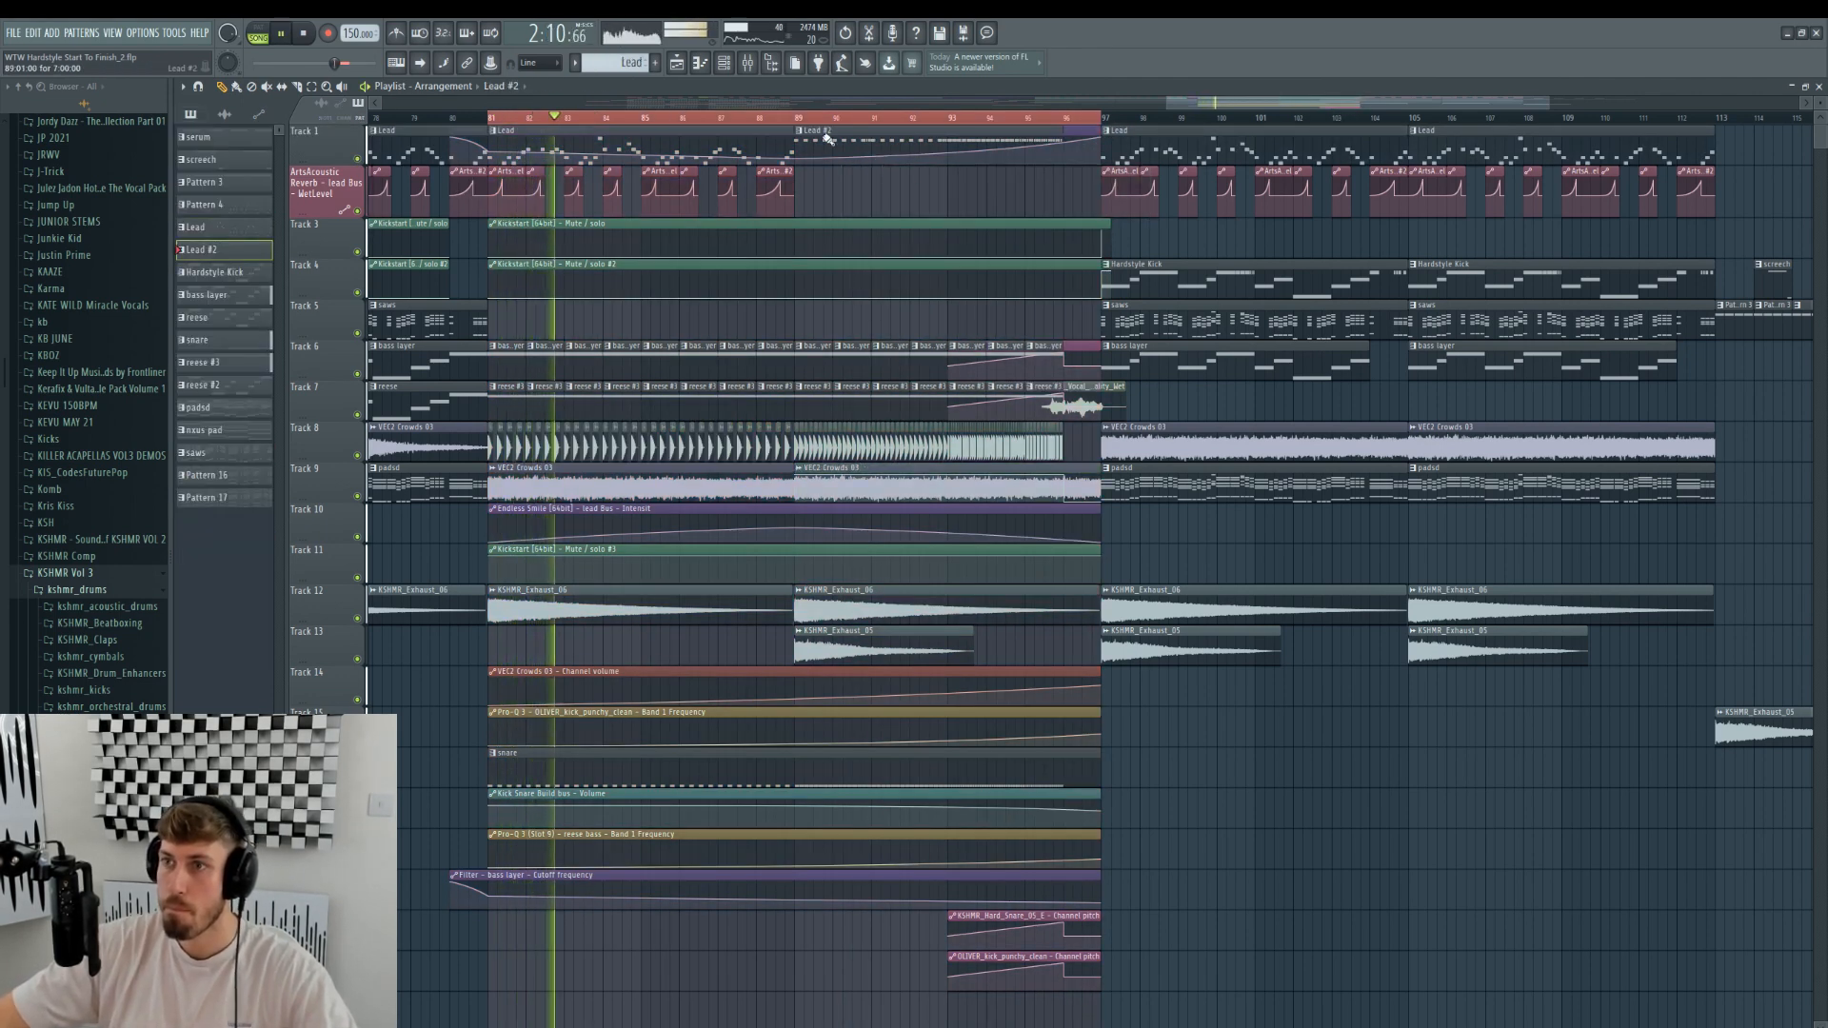
- Open the first Nexus channel of the Lead #2 pattern and show its pitch bend range settings
double_click(1295, 148)
key(F6)
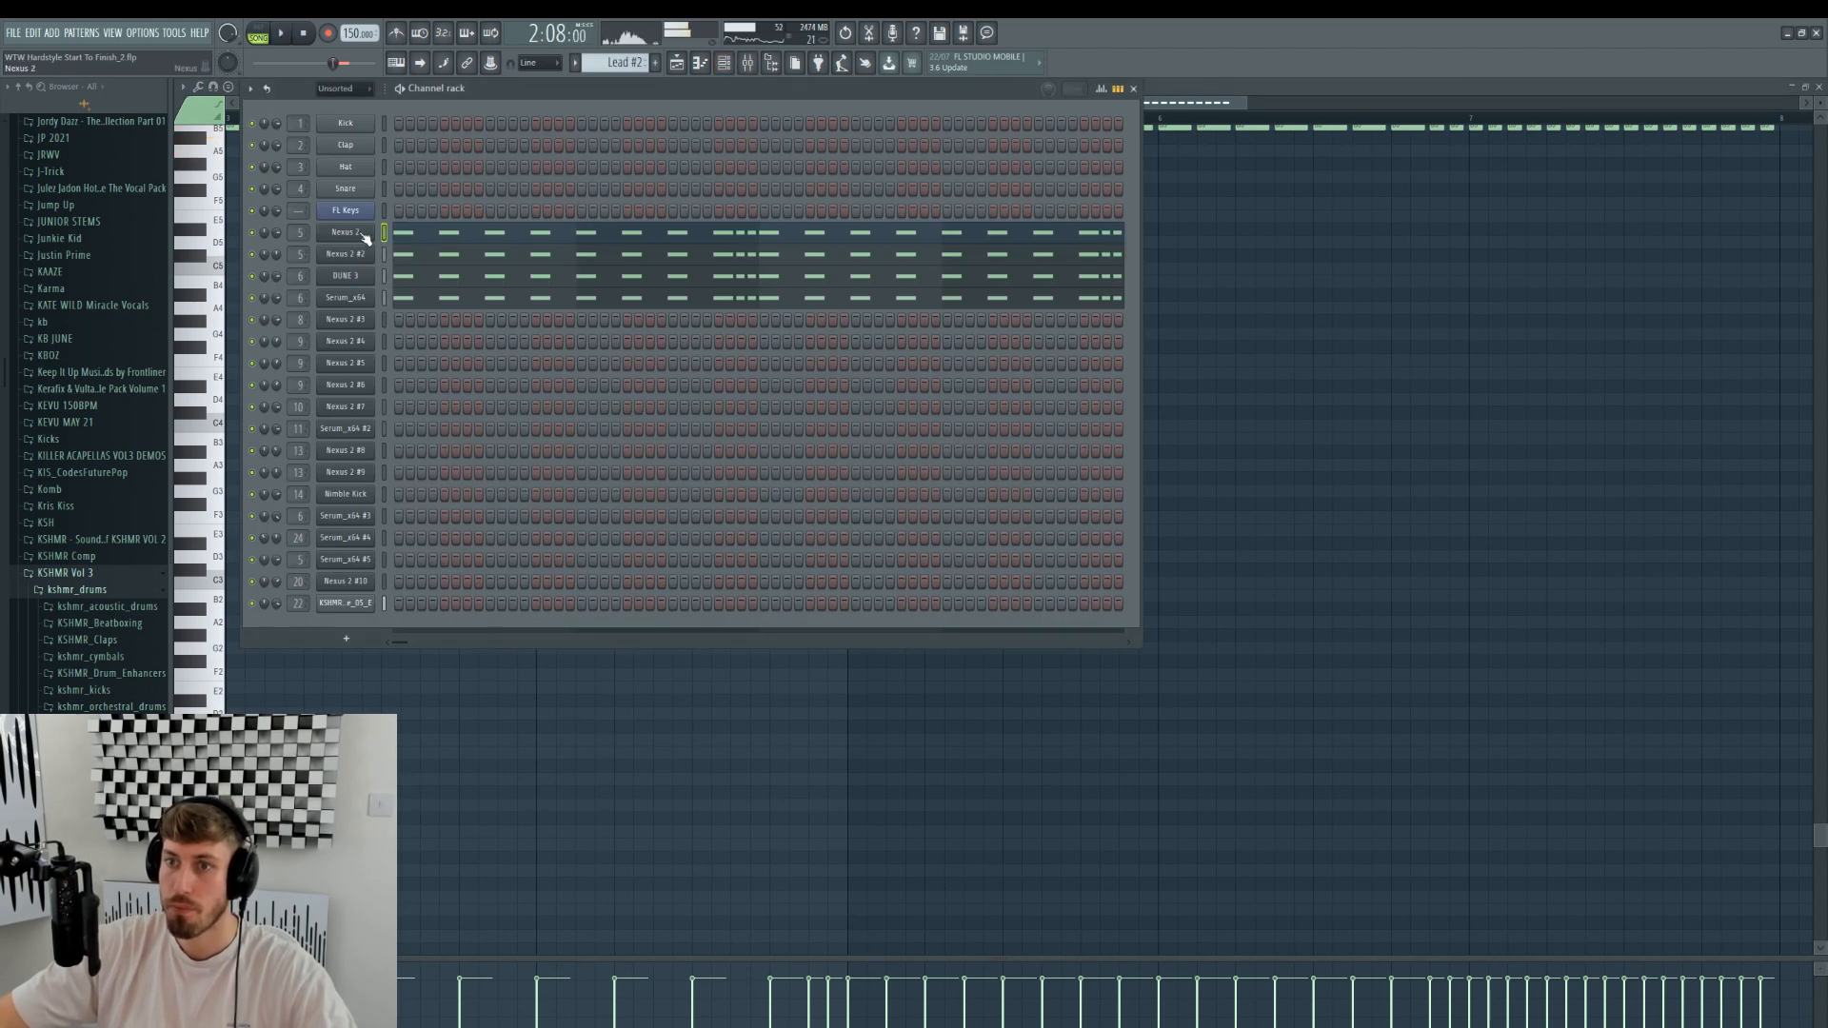
click(366, 236)
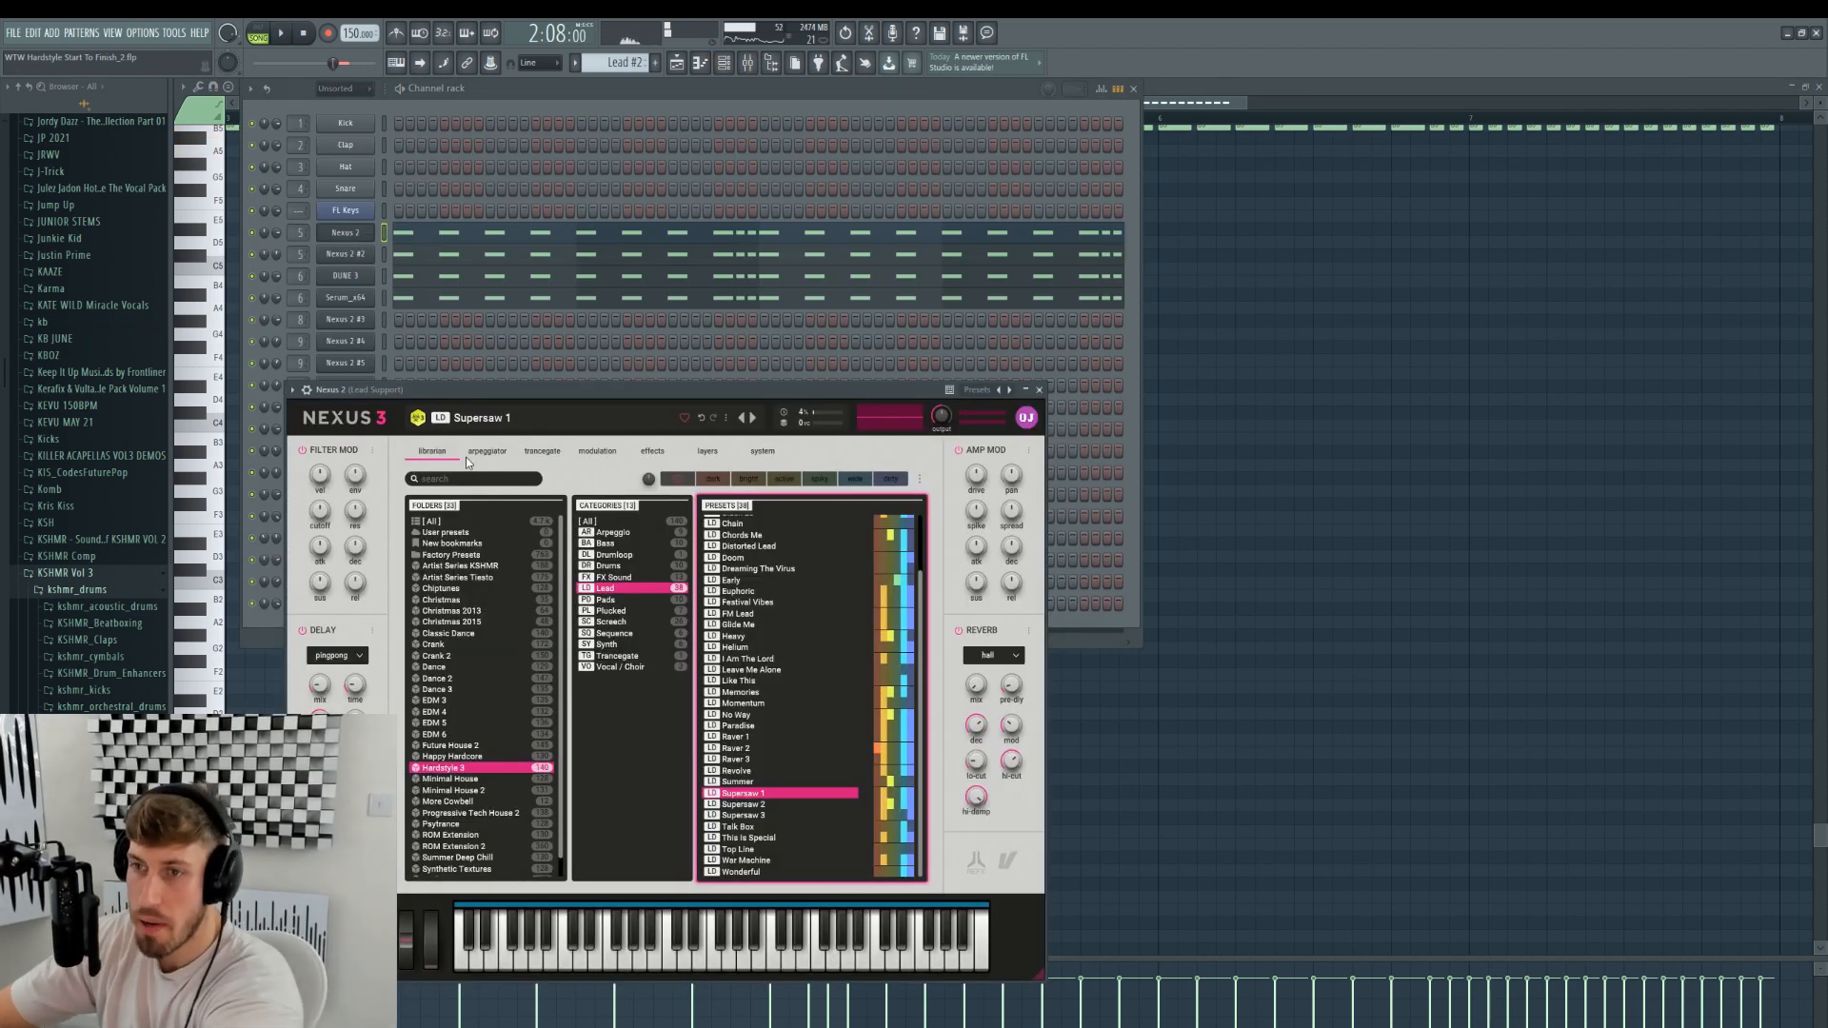
click(594, 452)
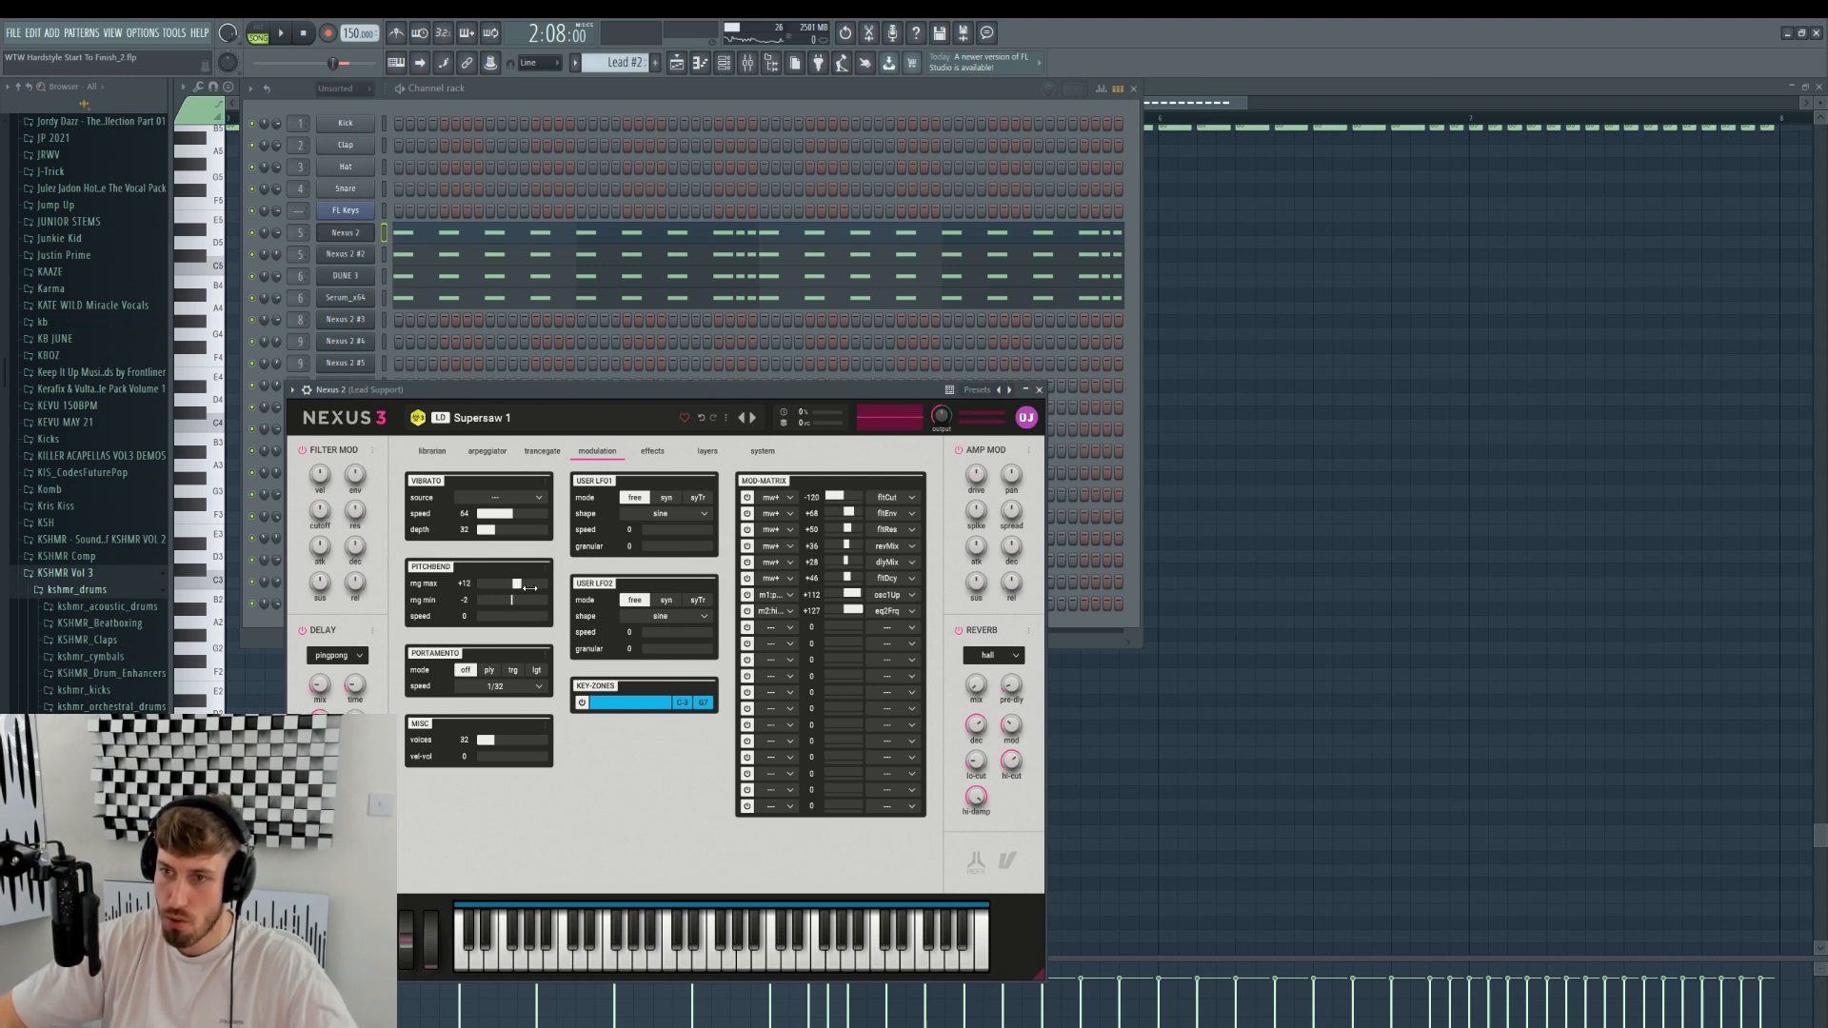
- Set the first lead Nexus channel's pitch range to 12 semitones and create an automation clip for its pitch
click(307, 391)
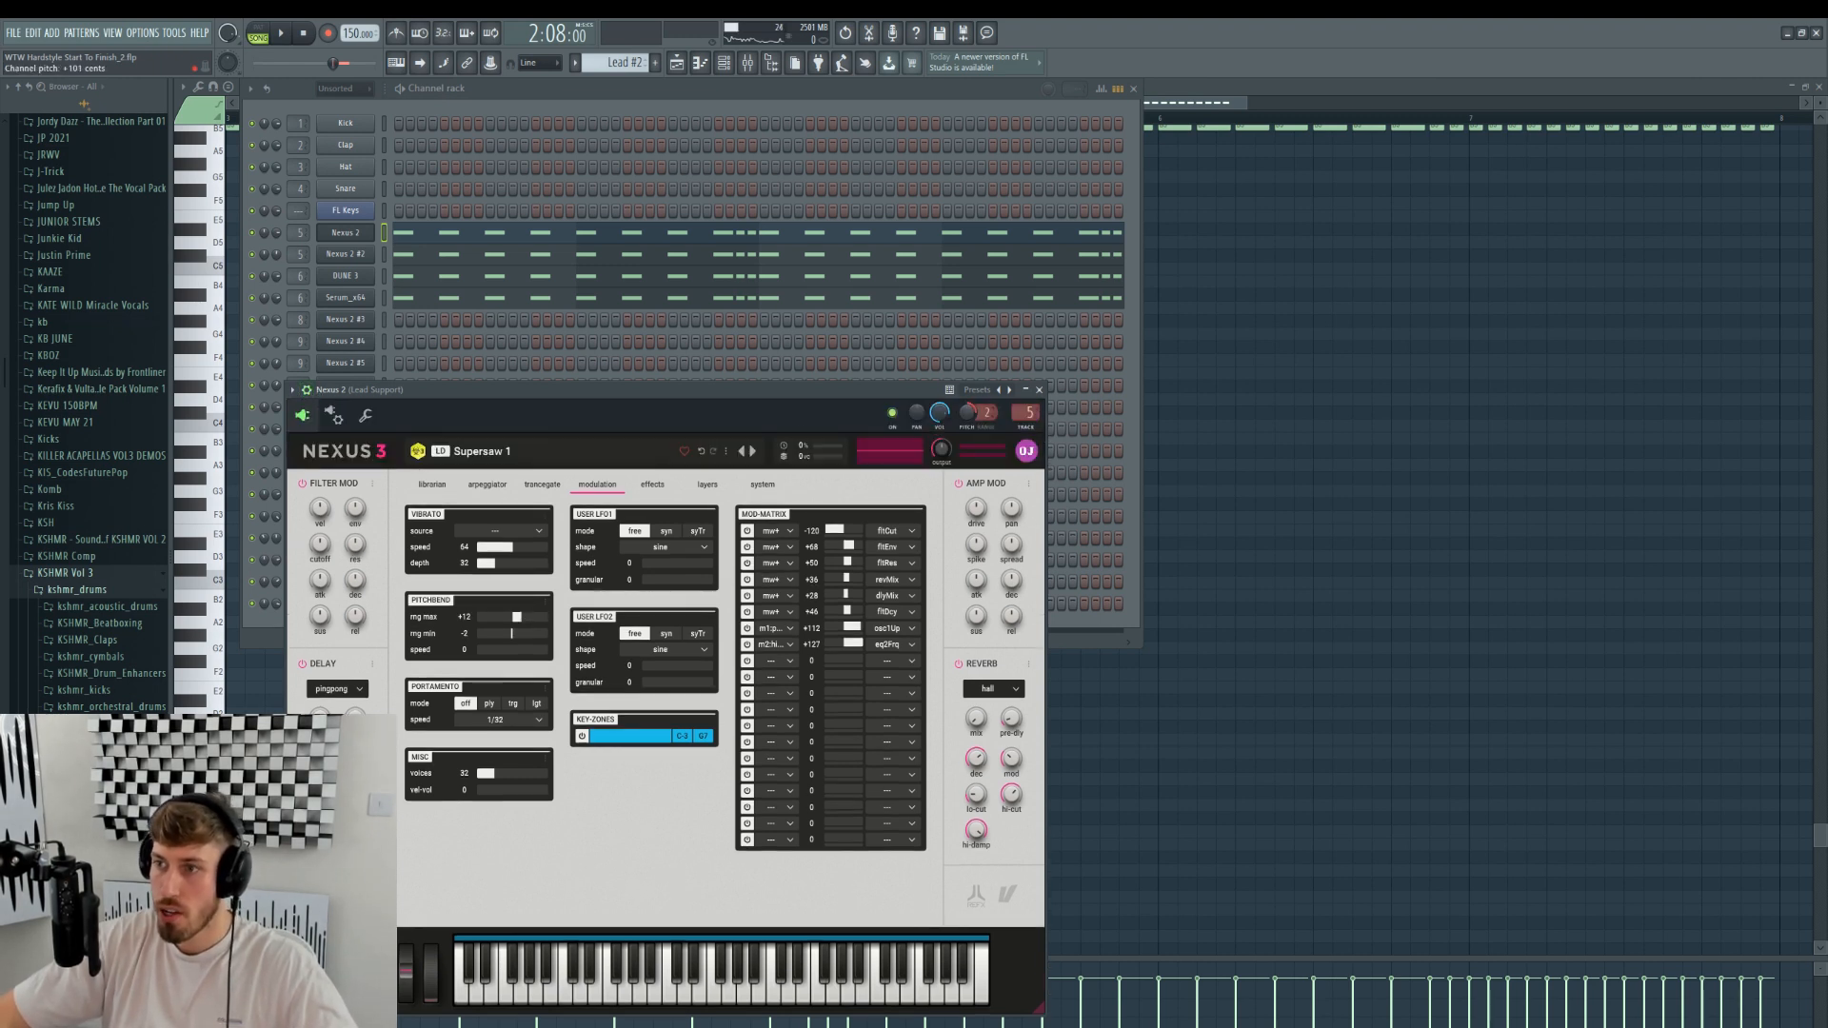
right_click(972, 416)
click(997, 428)
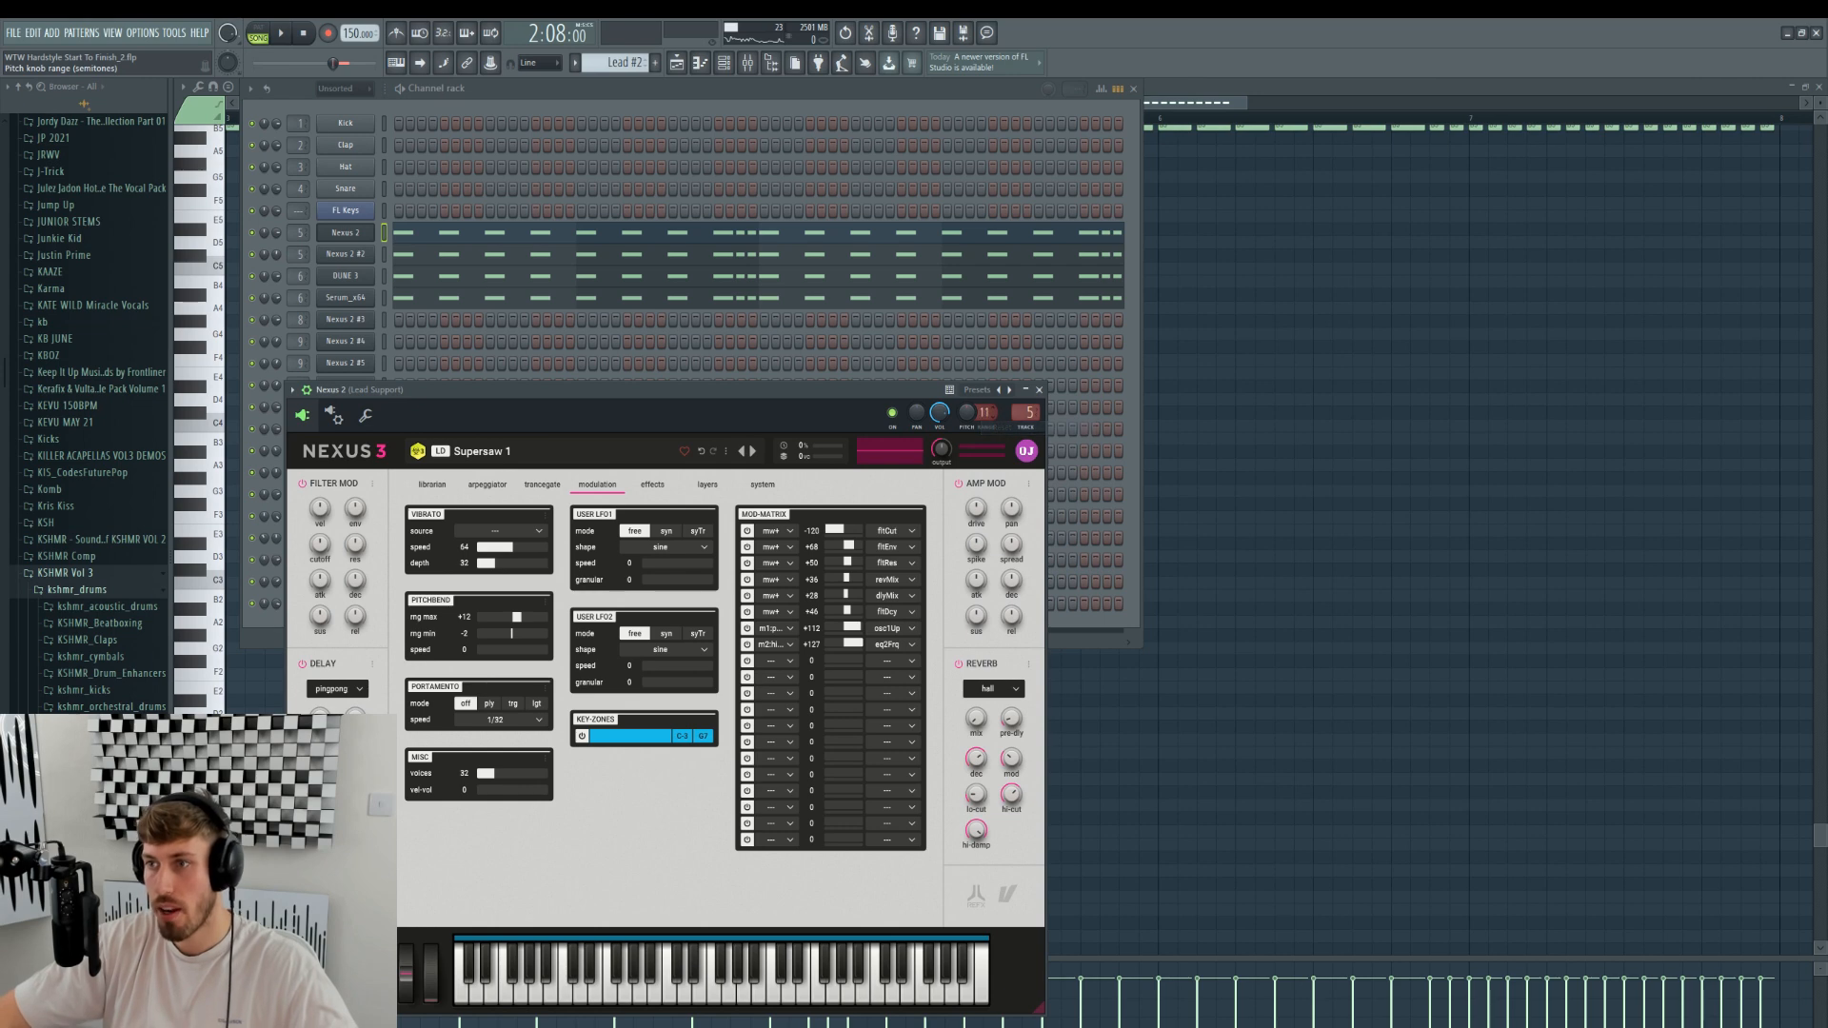
right_click(970, 423)
click(1032, 529)
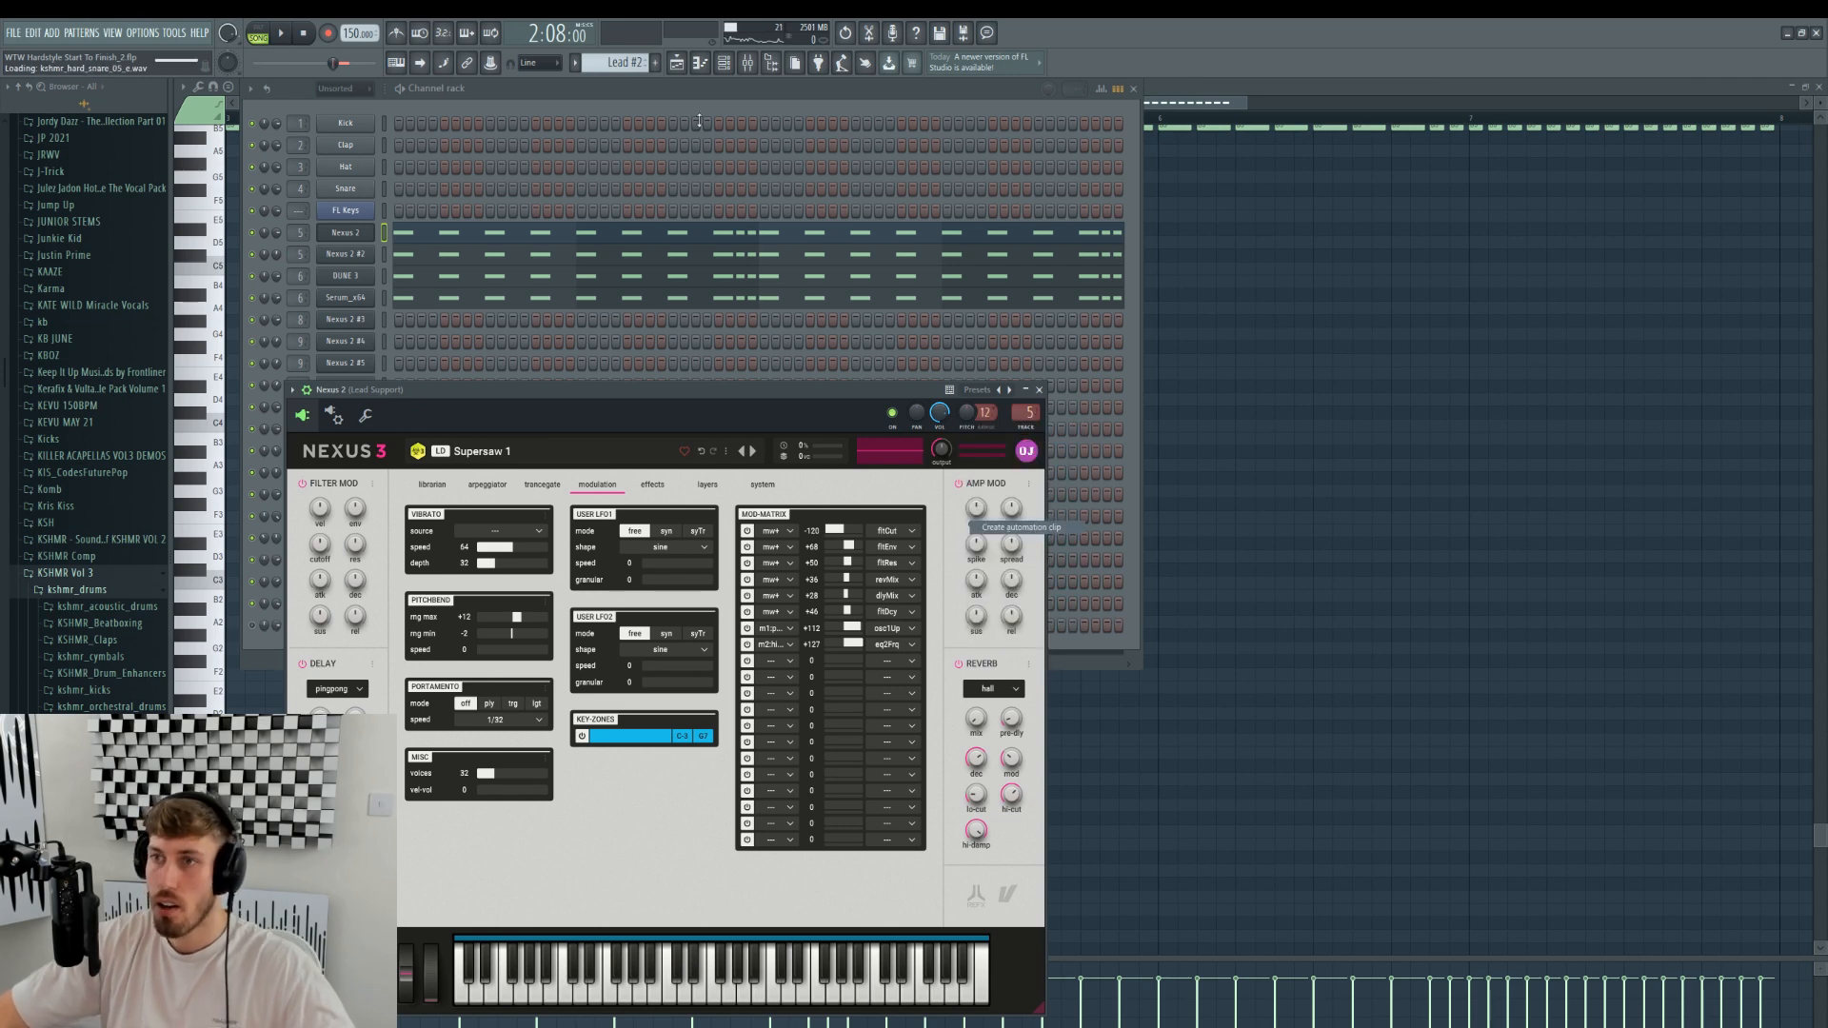
- Rename the new pitch automation clip "Main Leads Pitch Auto" and move it to Track 2 starting at bar 93
click(492, 991)
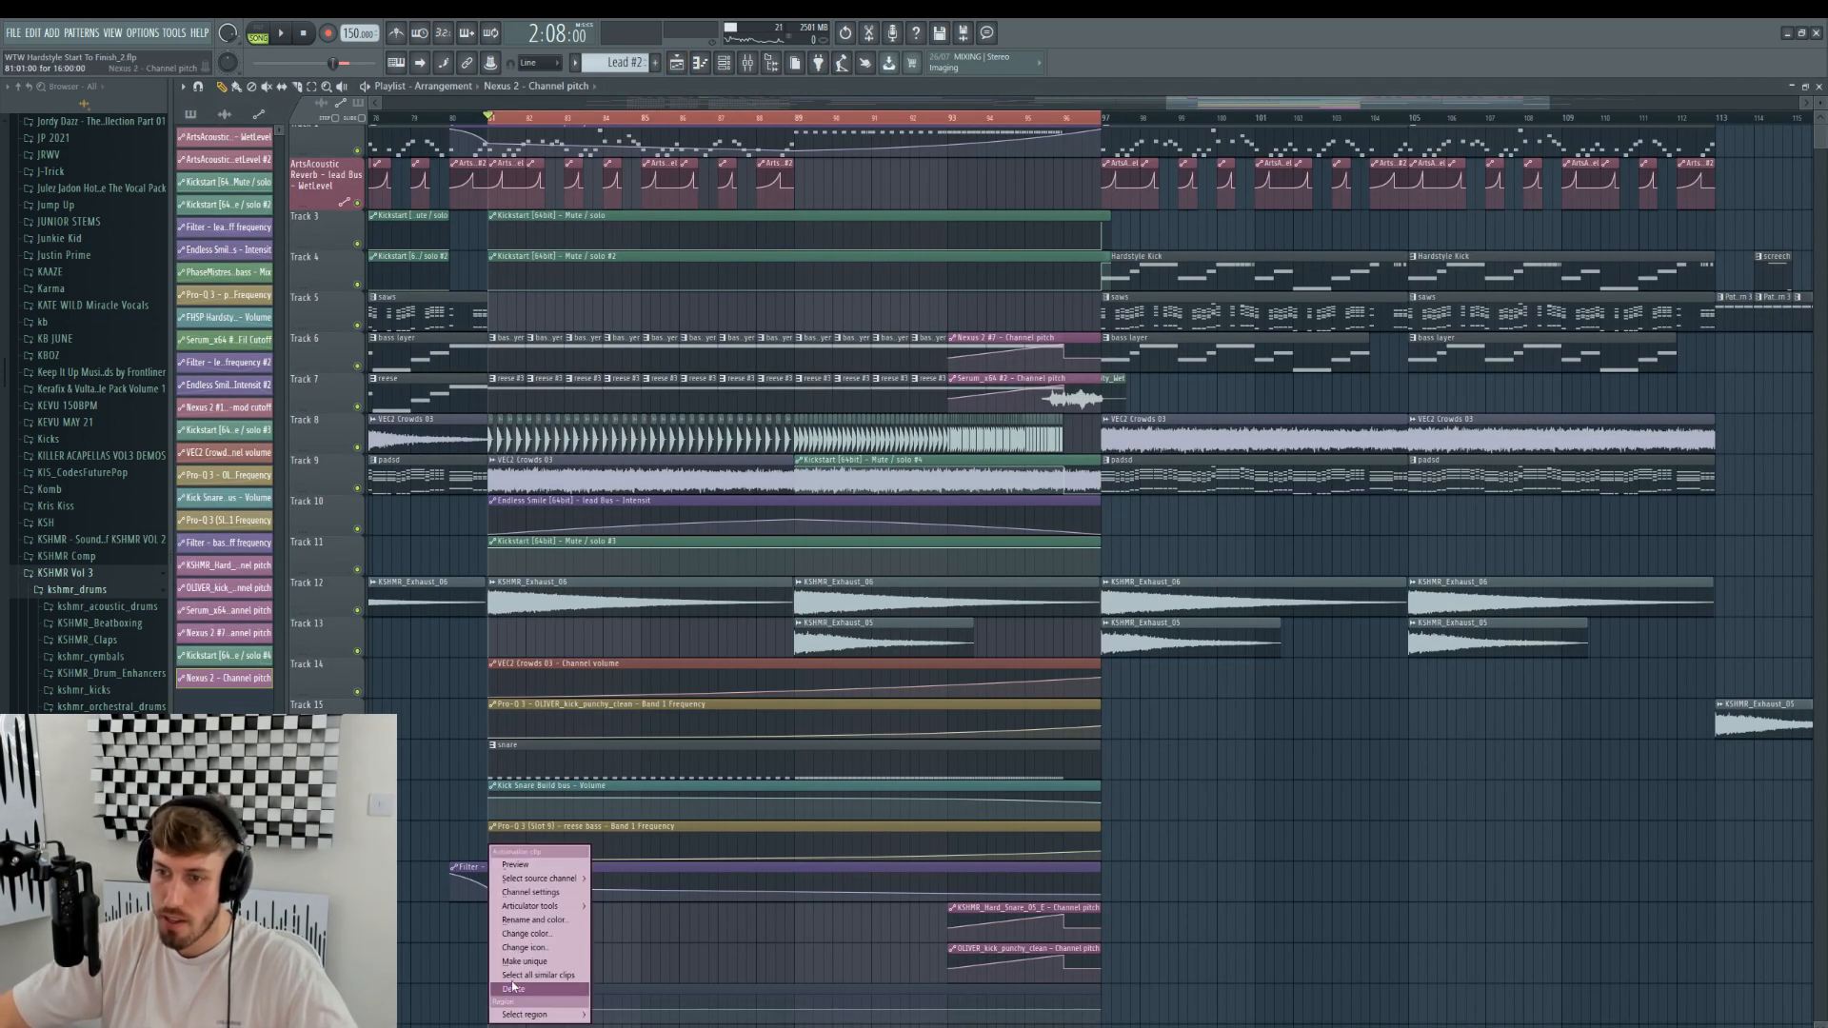
click(539, 933)
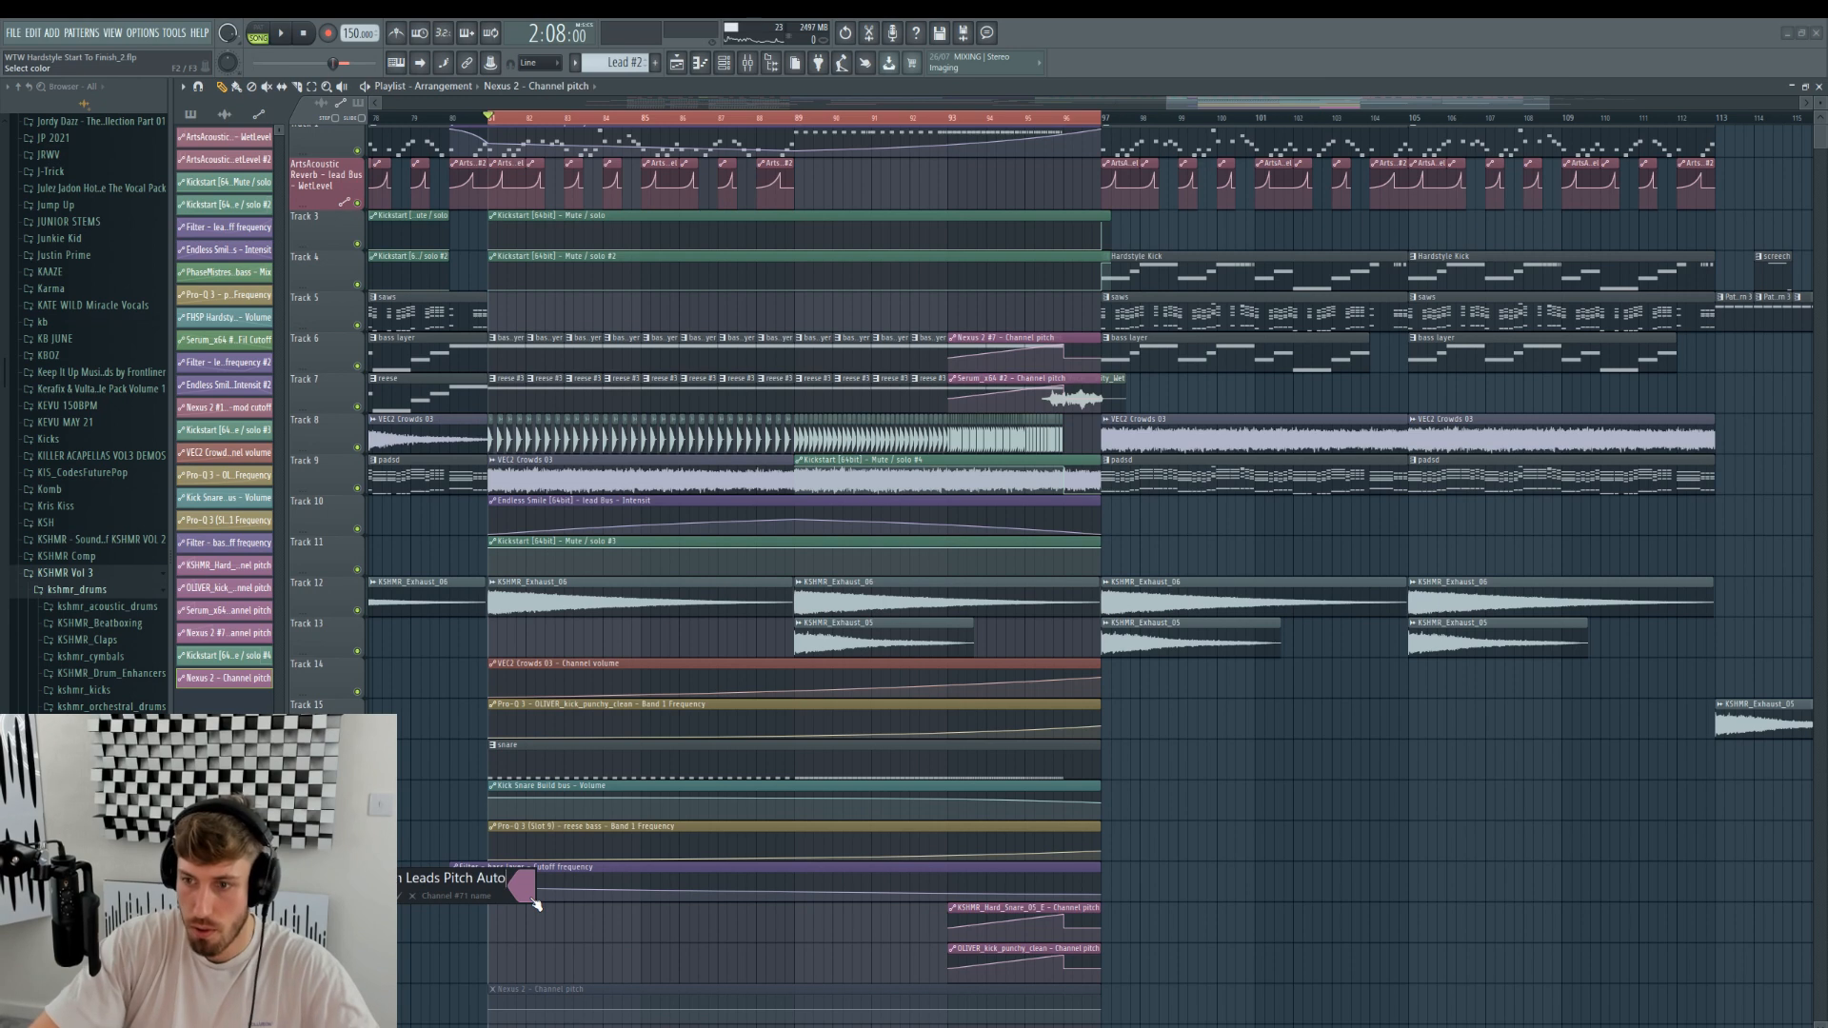
key(Return)
drag(589, 989, 600, 21)
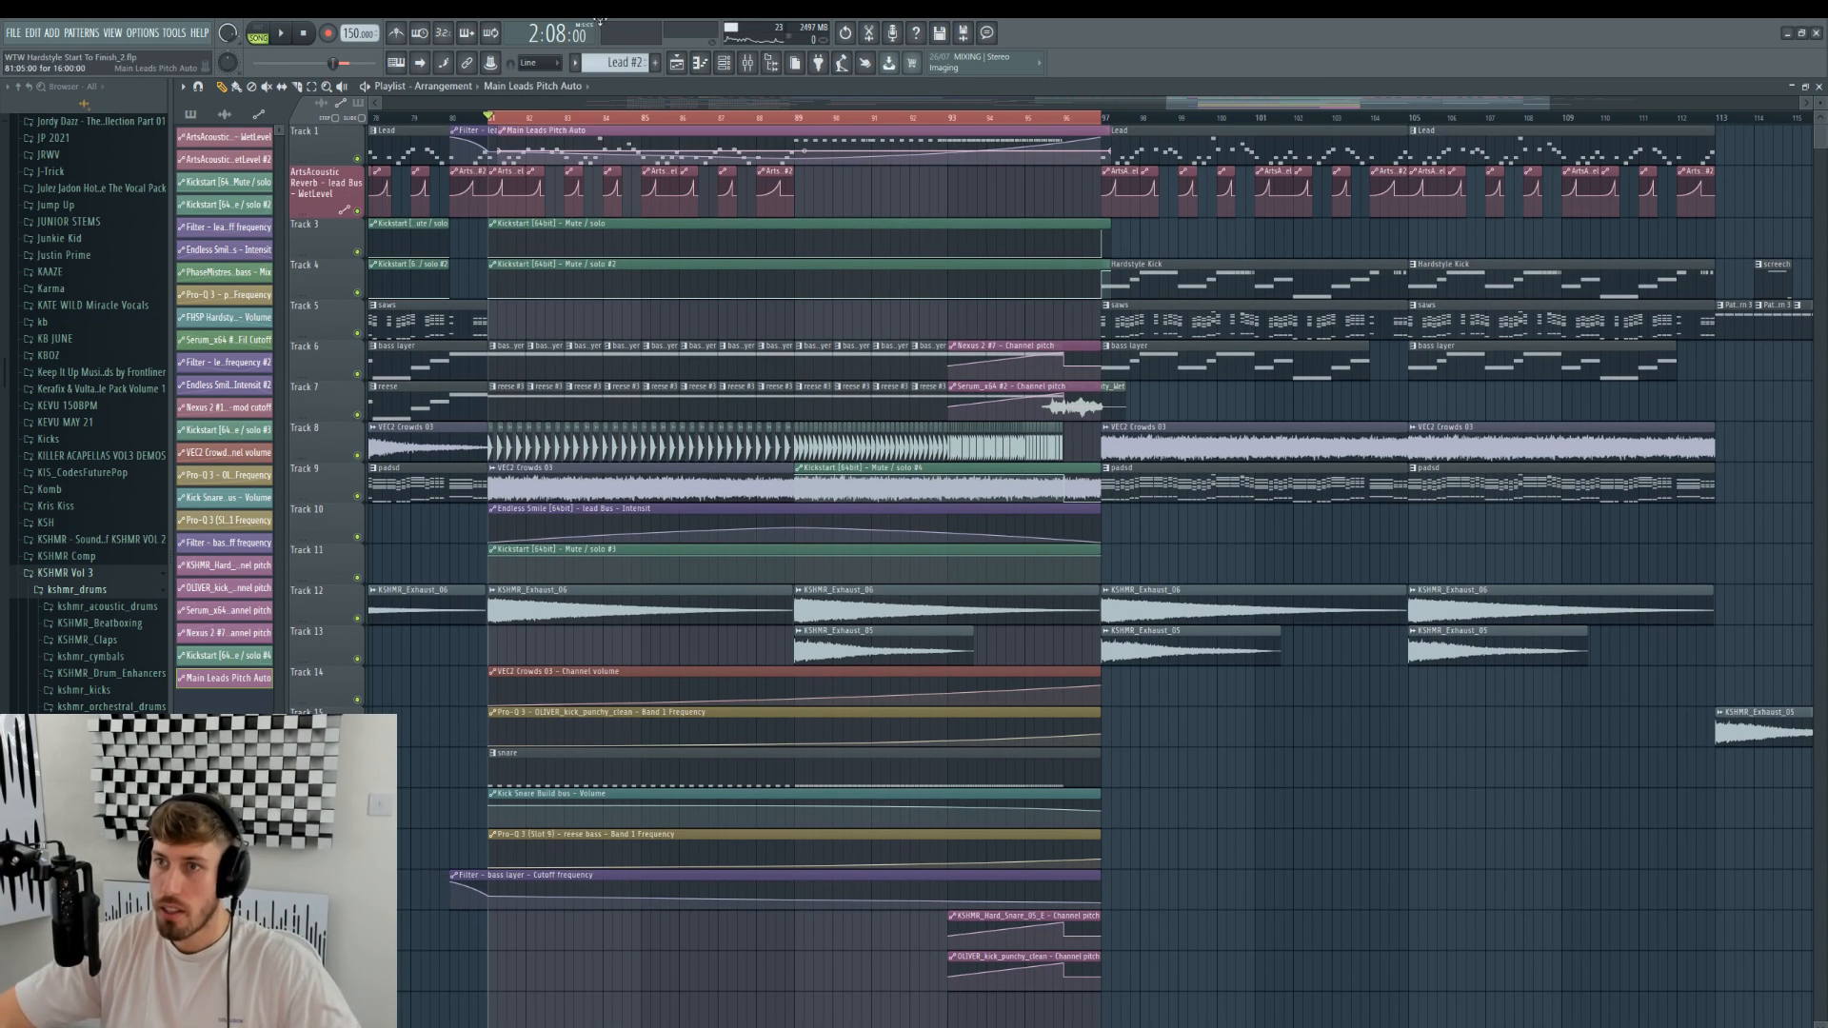
drag(592, 86, 1053, 162)
- Drop the Main Leads Pitch Auto curve to 50% at bar 96 and shorten the clip to four bars
click(1064, 205)
right_click(1064, 205)
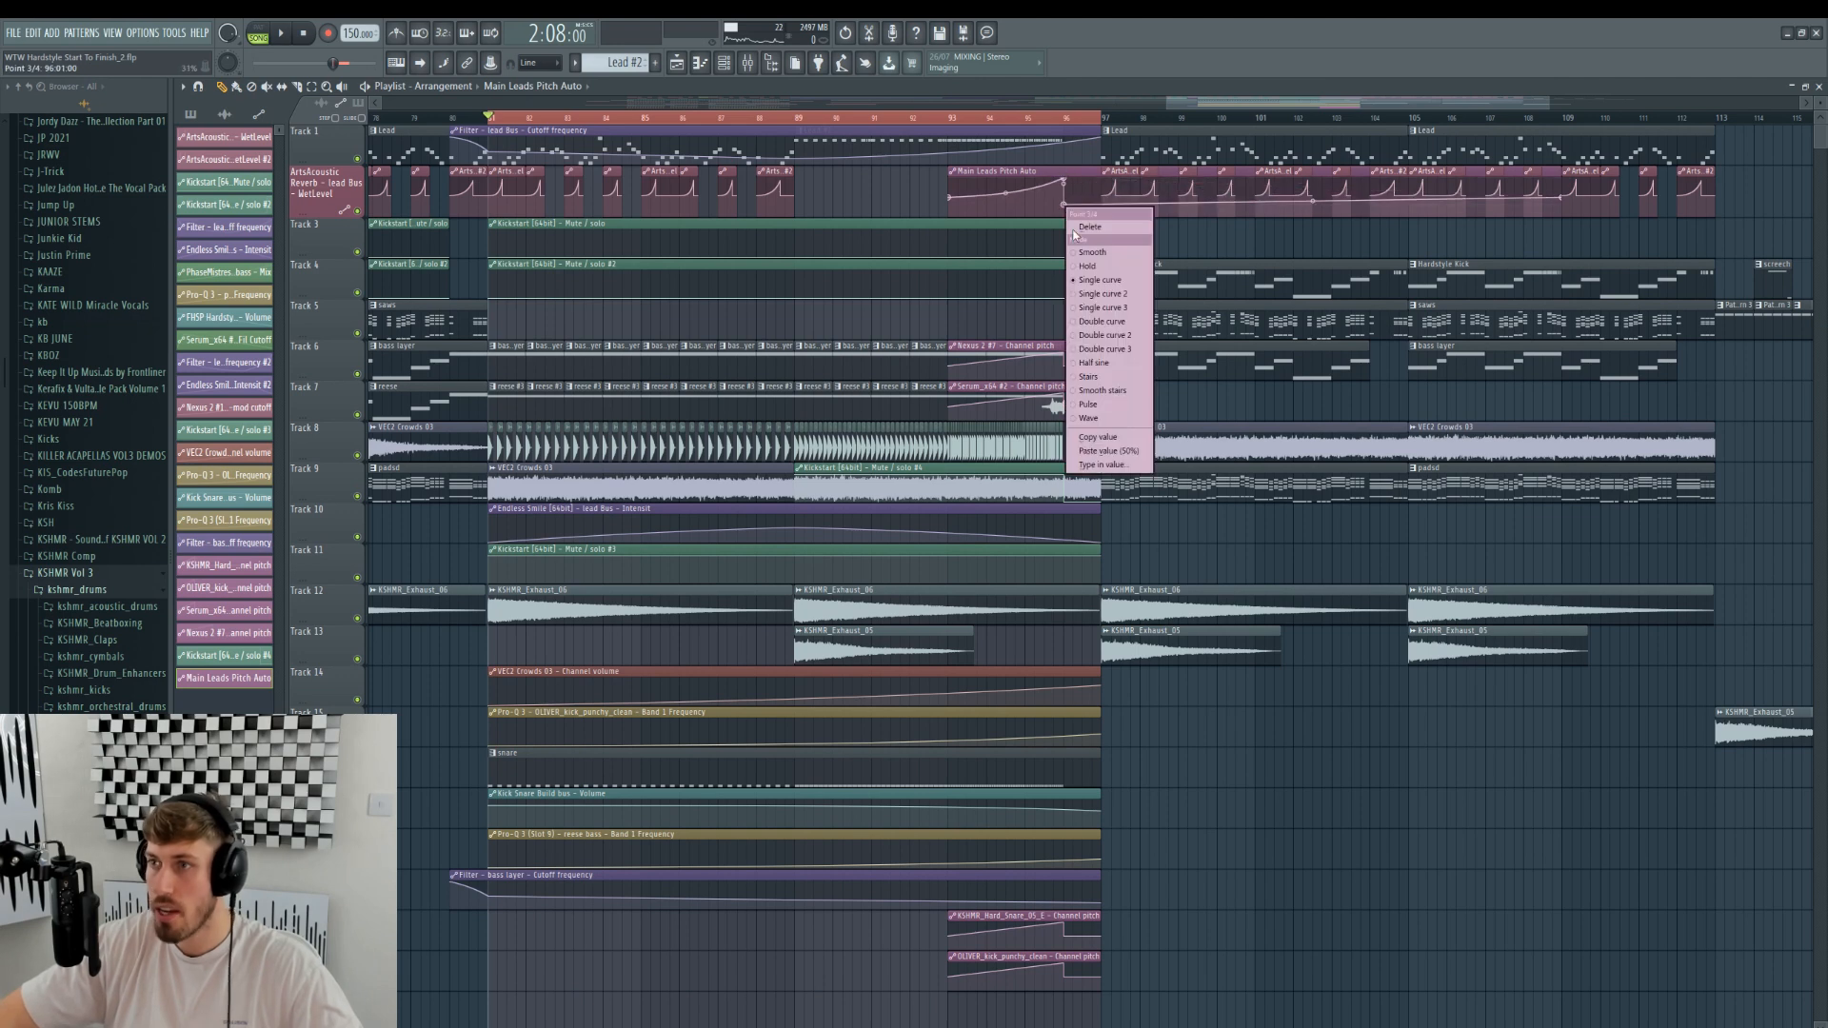
click(1112, 451)
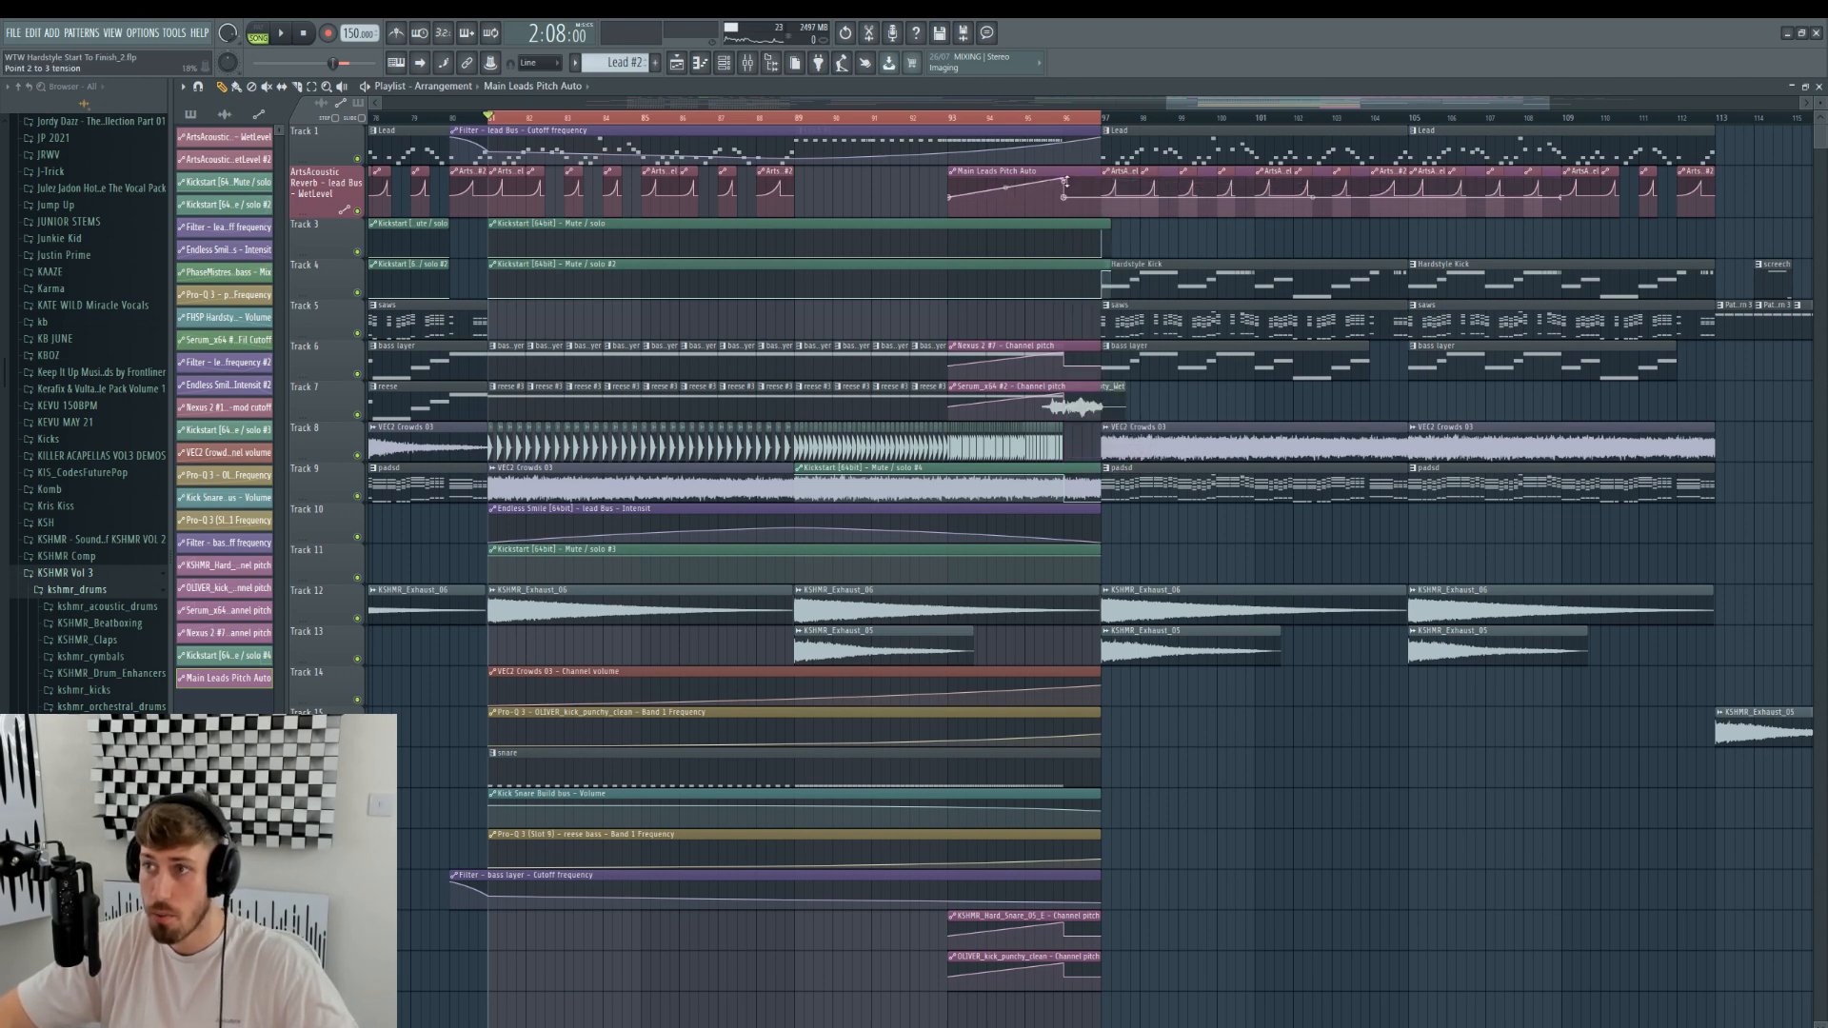
drag(1563, 195, 1126, 202)
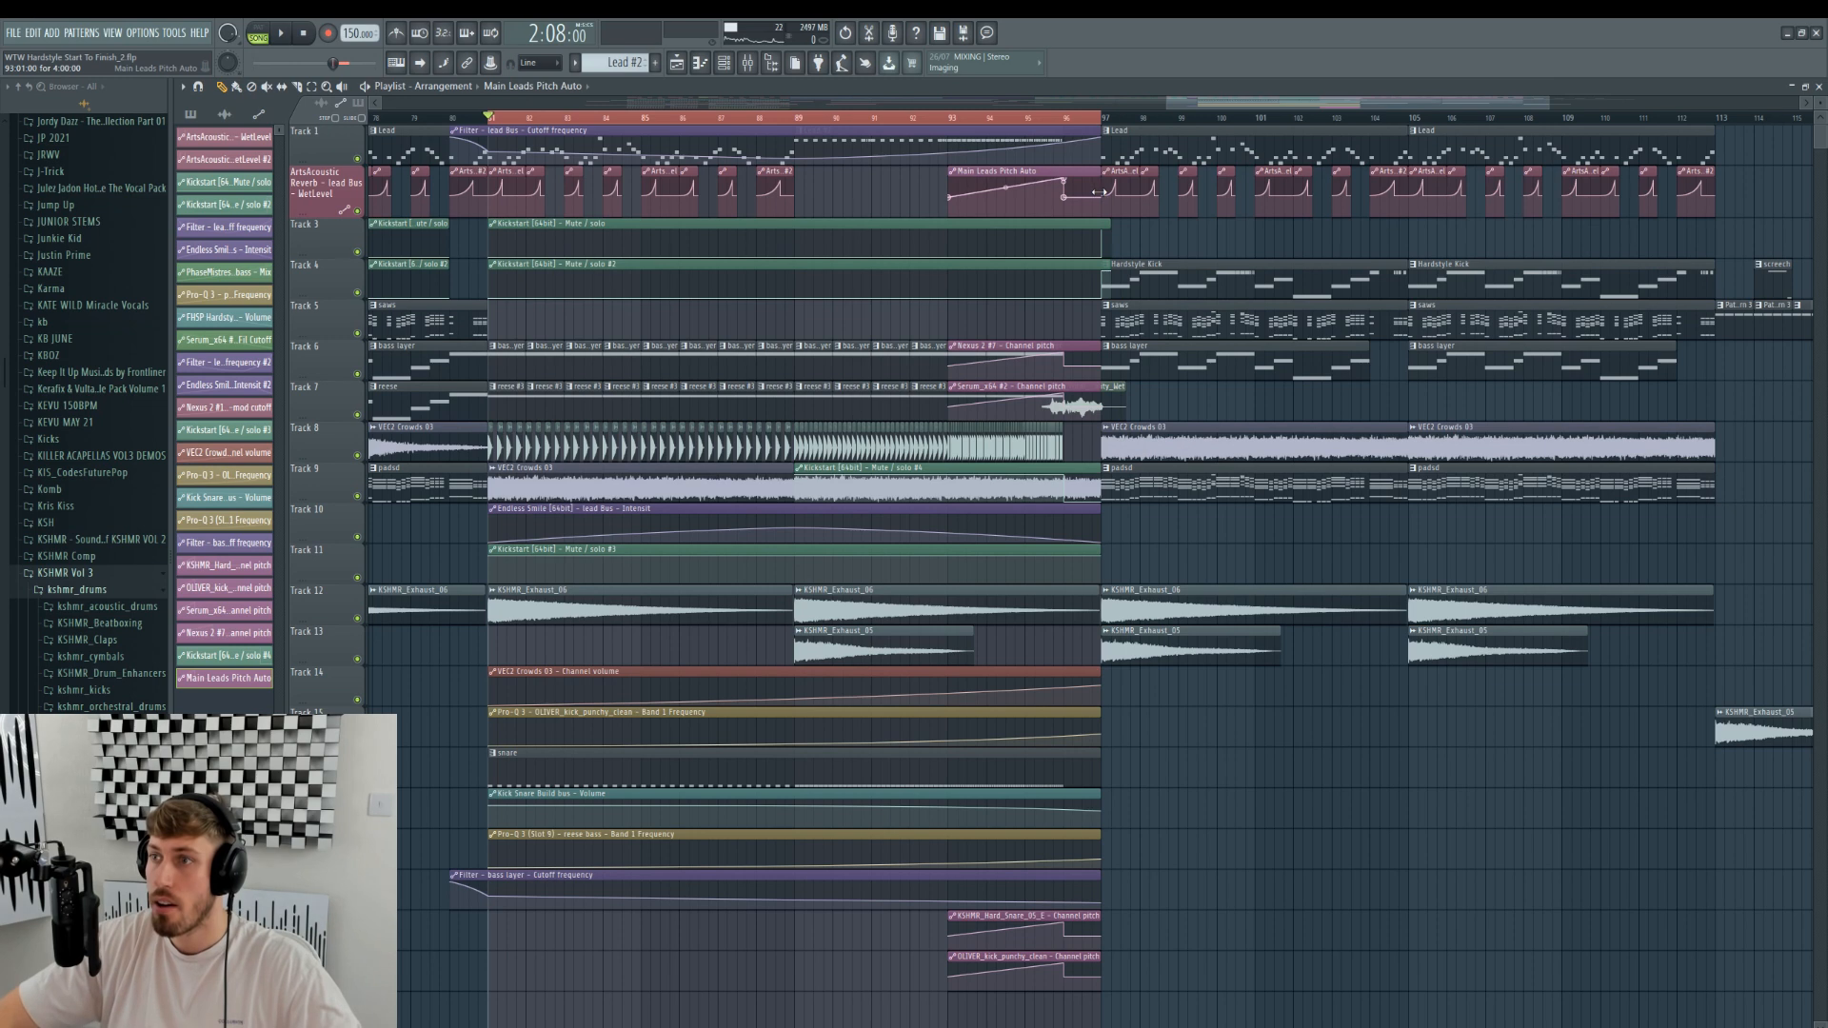
- Return to the Lead #2 channels and open the modulation settings of Nexus 2 #2
click(725, 63)
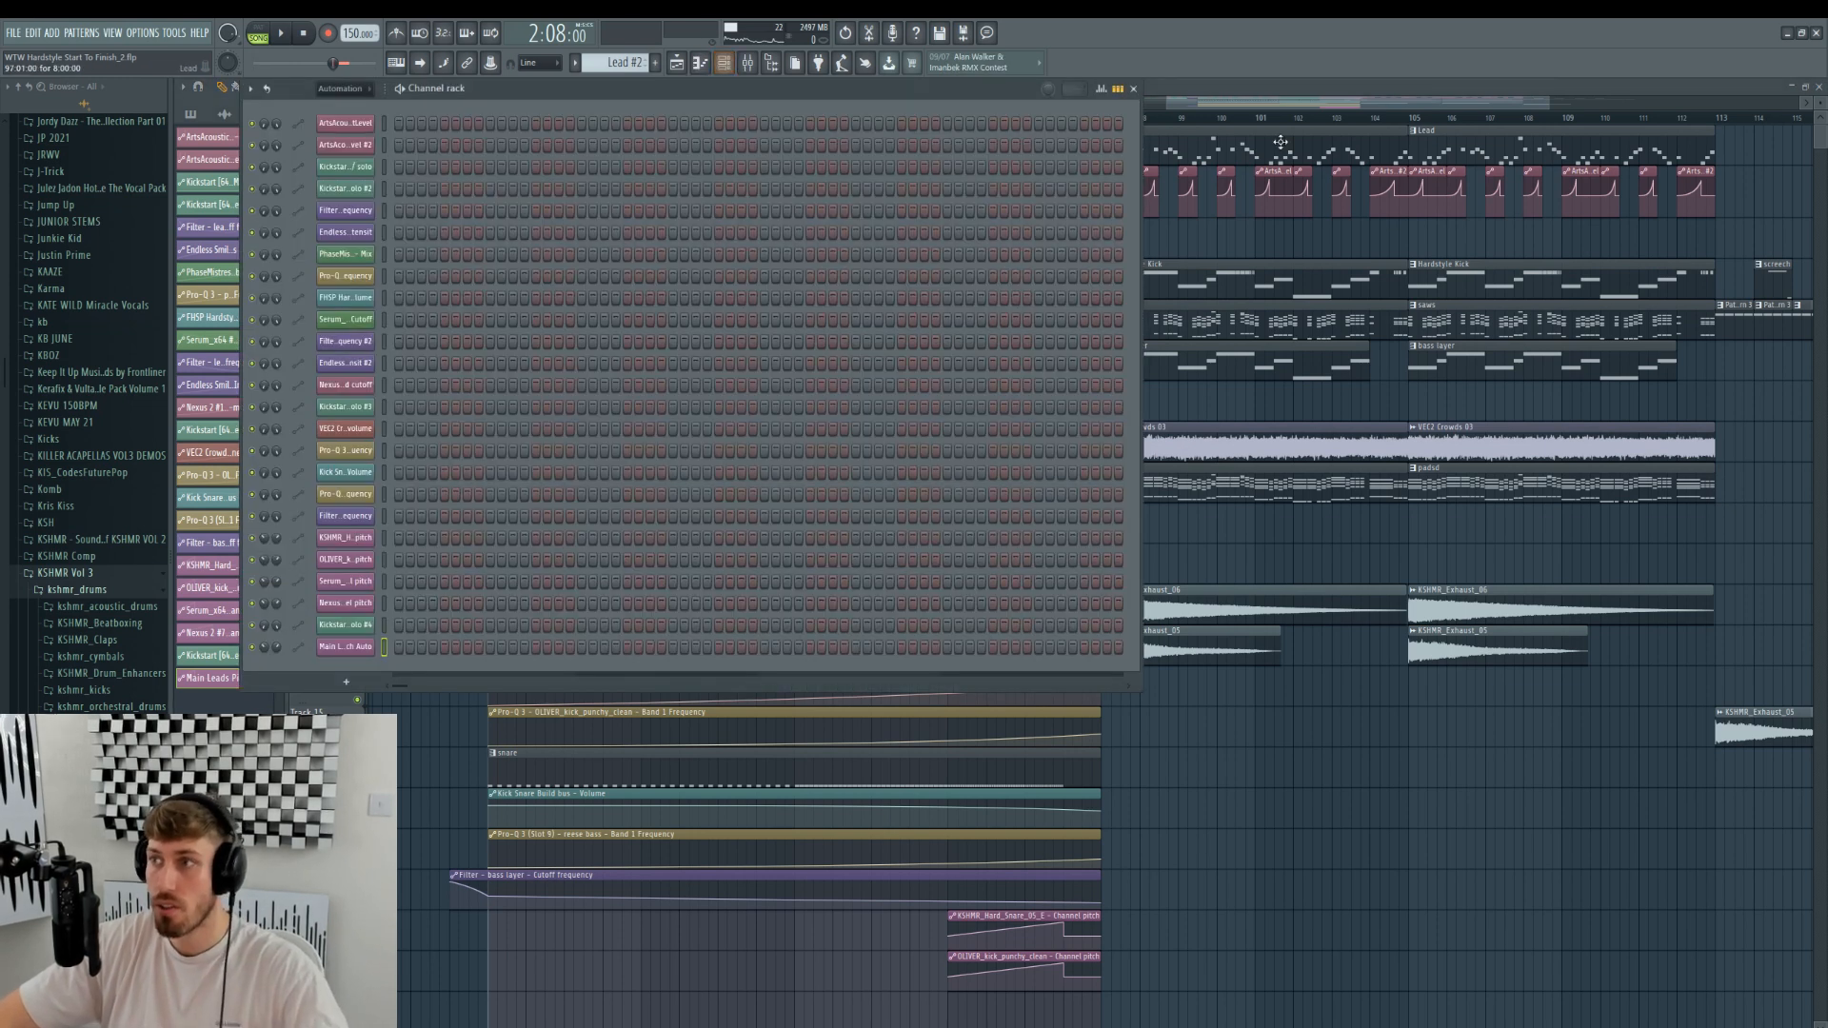
click(726, 63)
click(700, 63)
click(724, 63)
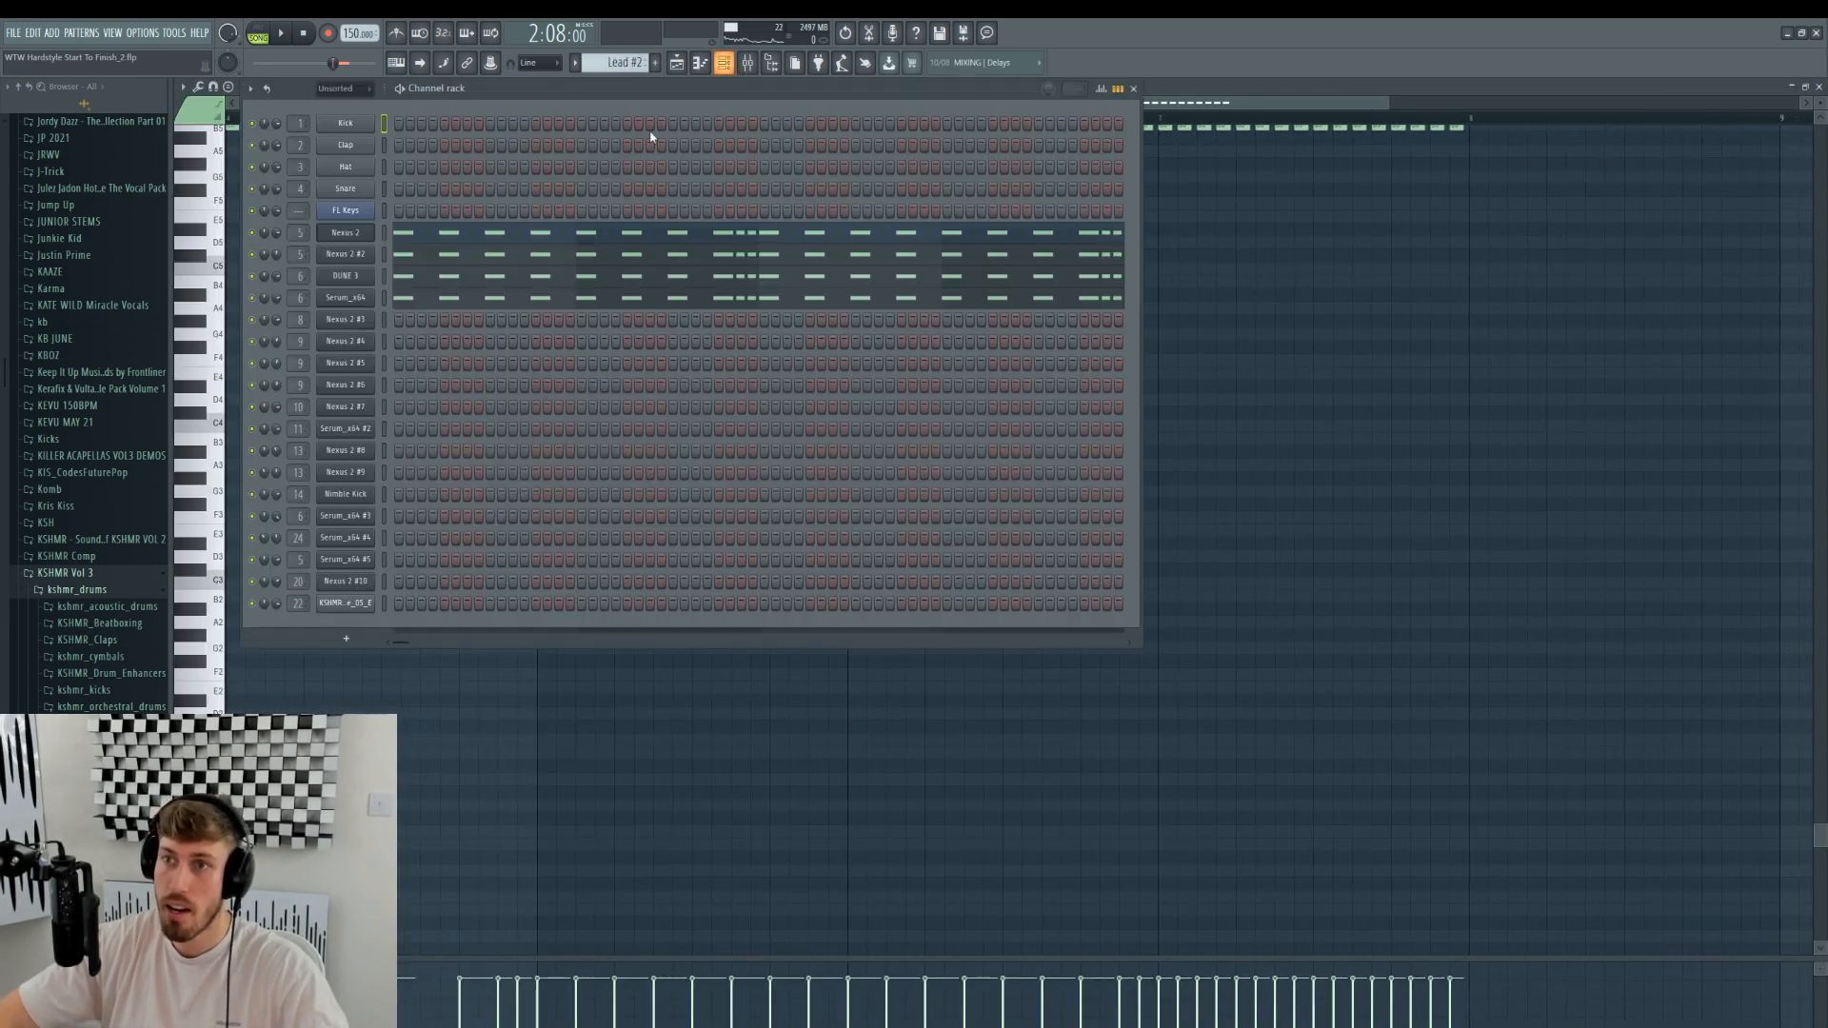
click(354, 258)
click(602, 480)
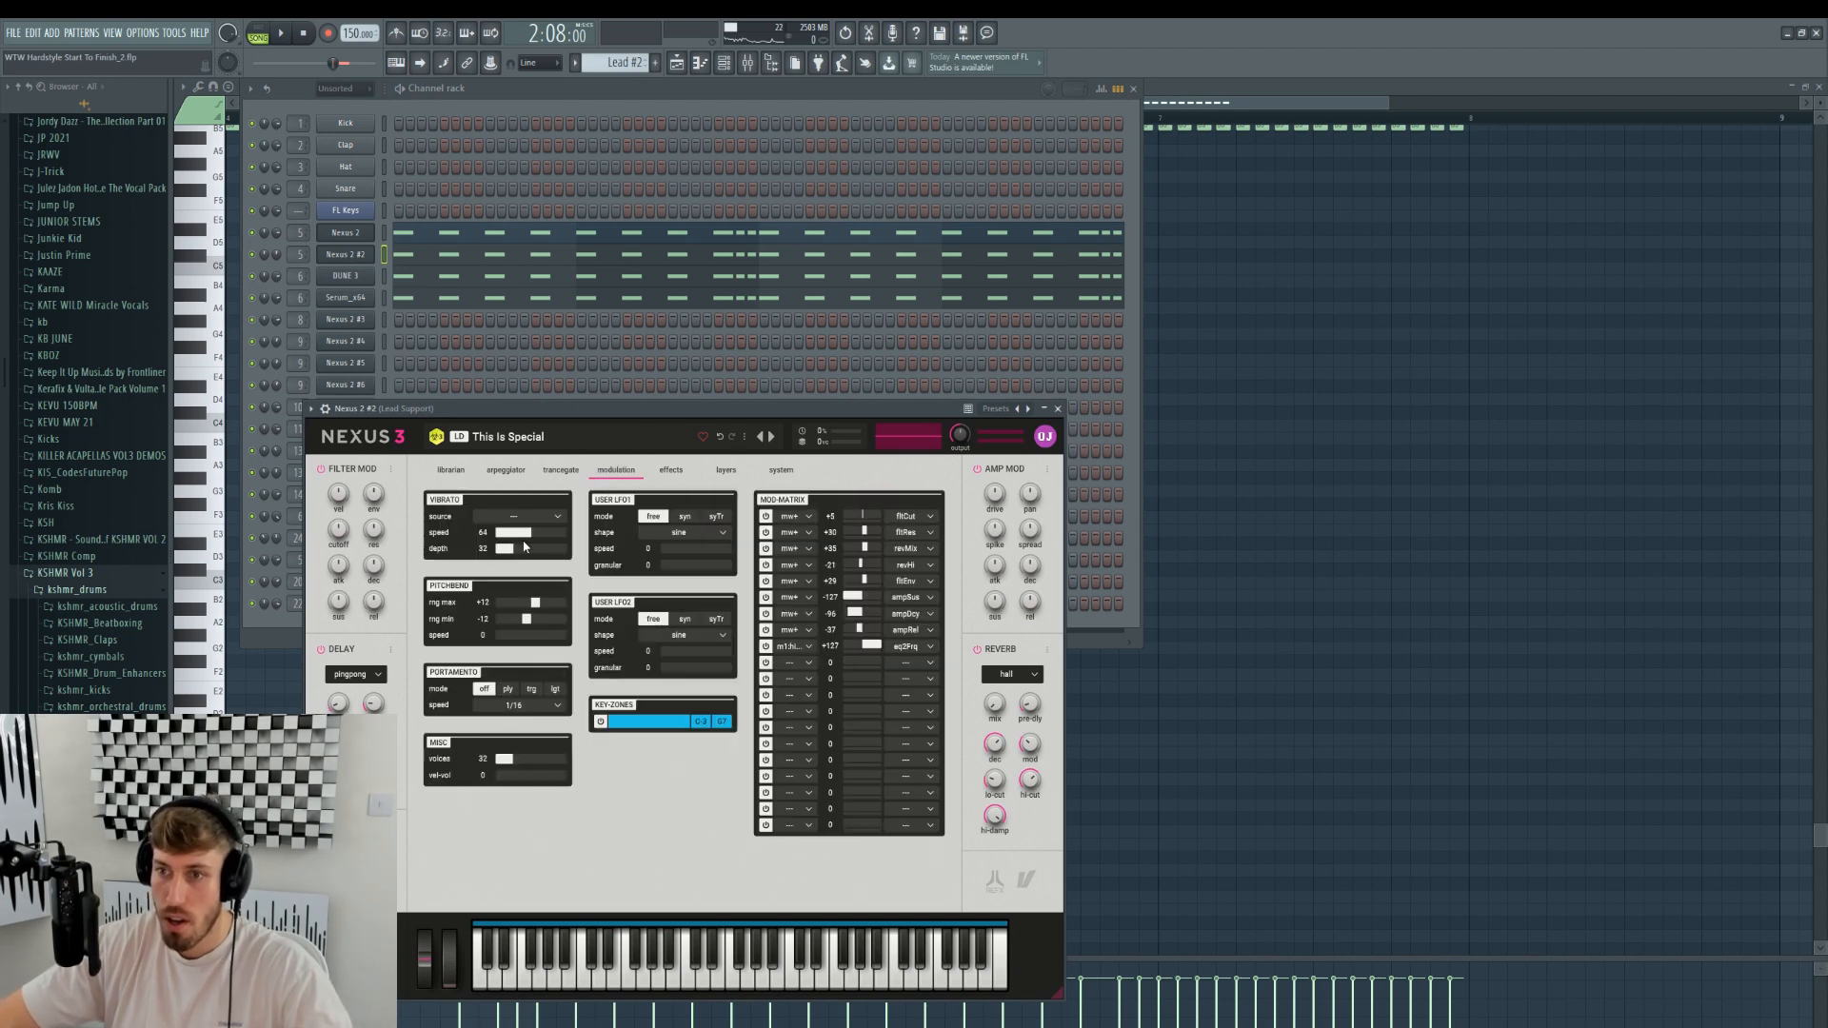
- Set the Nexus 2 #2 channel's pitch range to 12 semitones and link its pitch to the Main Leads Pitch Auto controller
click(327, 410)
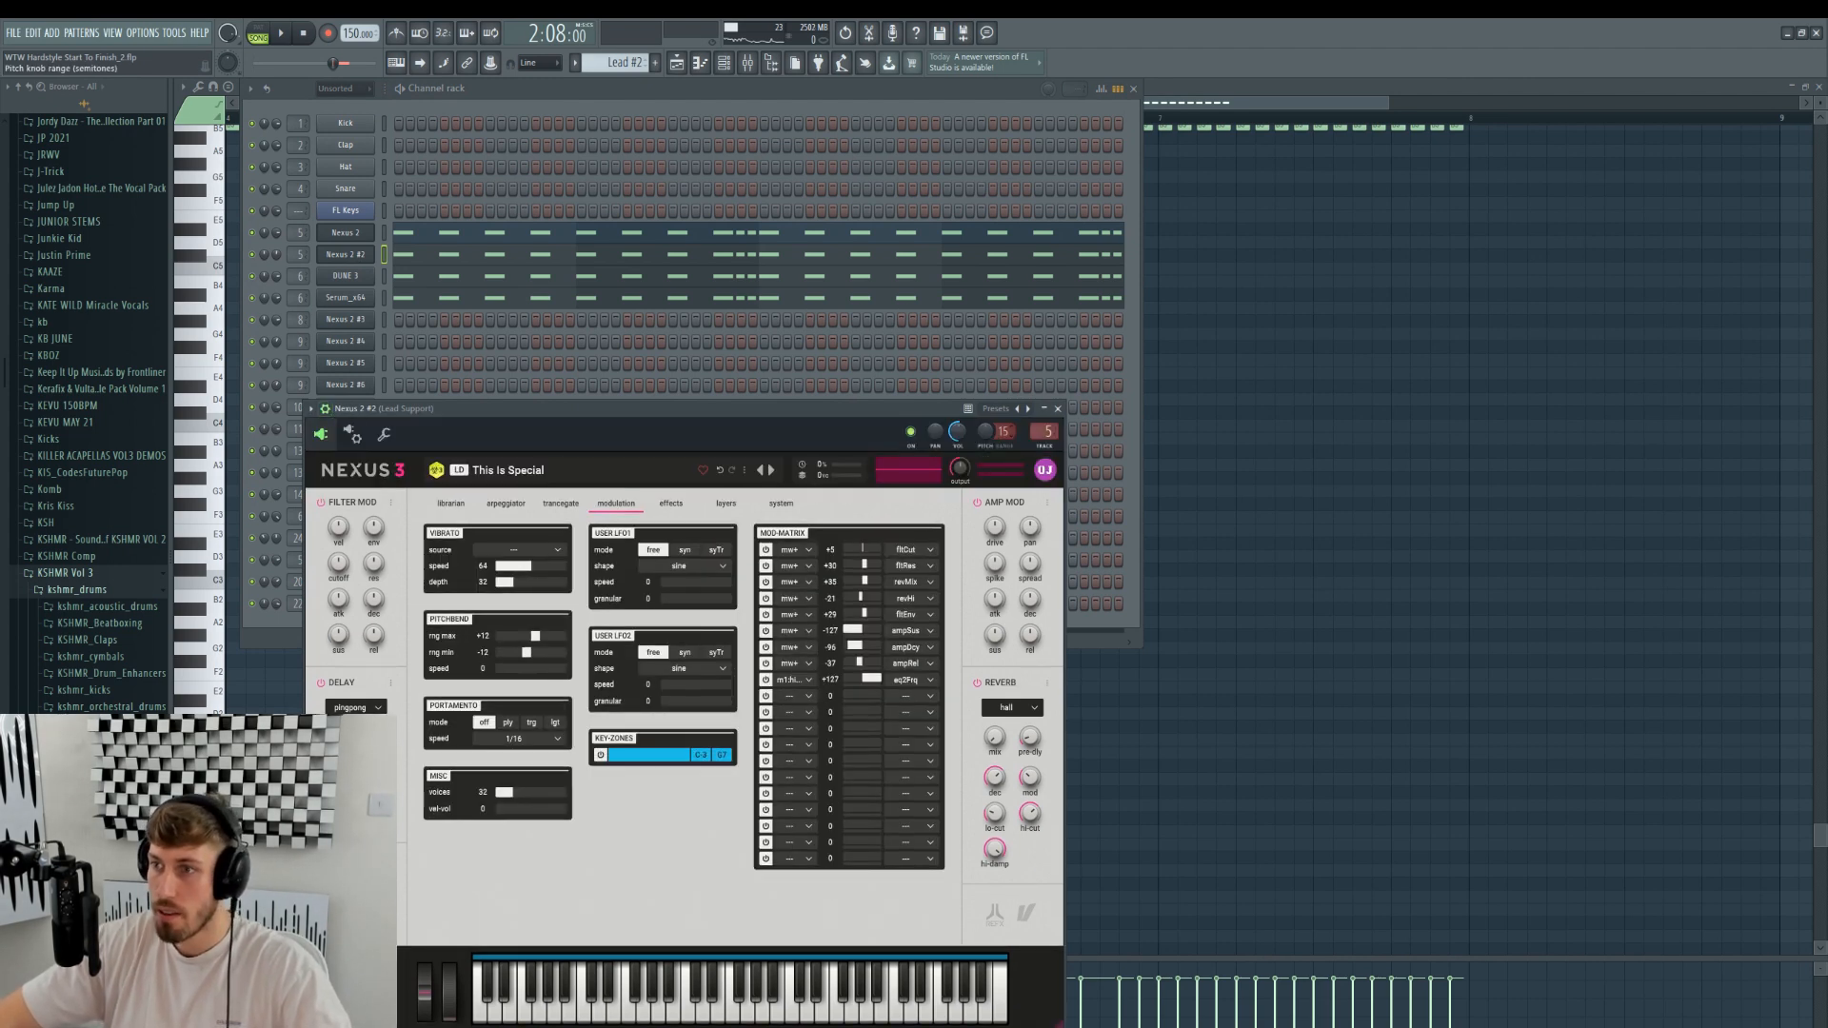
right_click(987, 431)
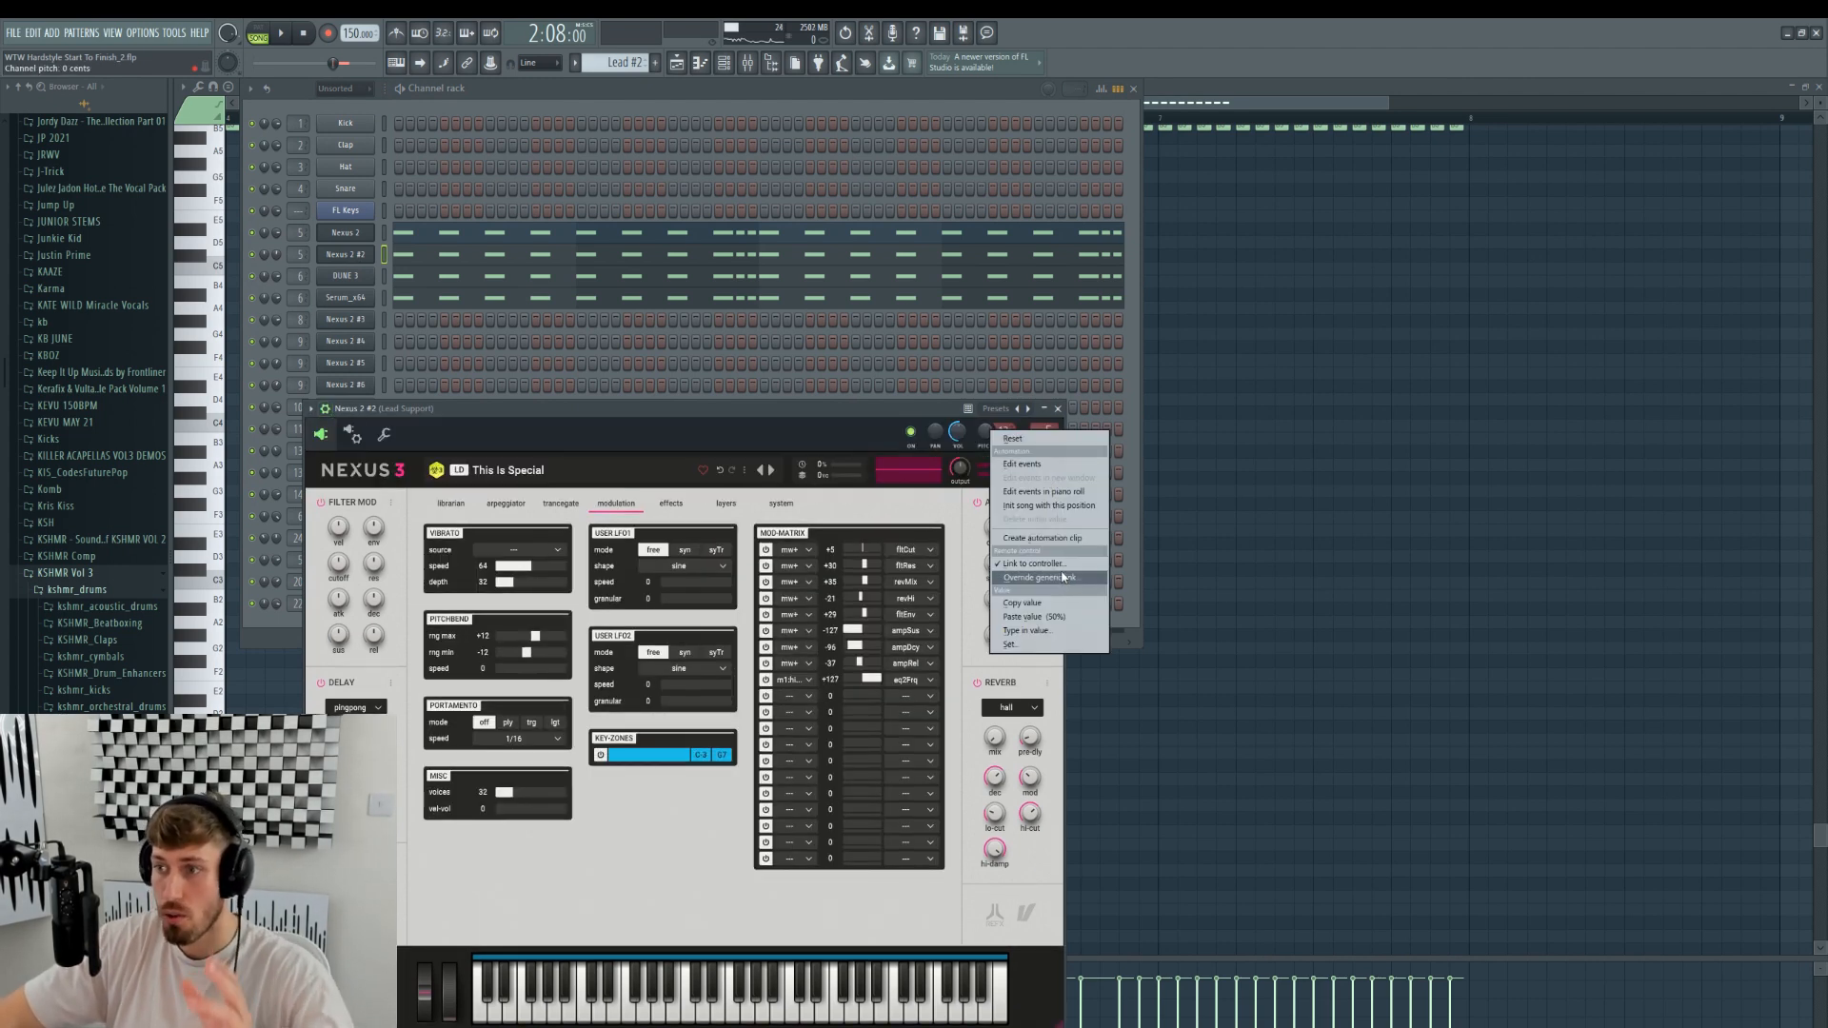
click(1027, 560)
click(952, 510)
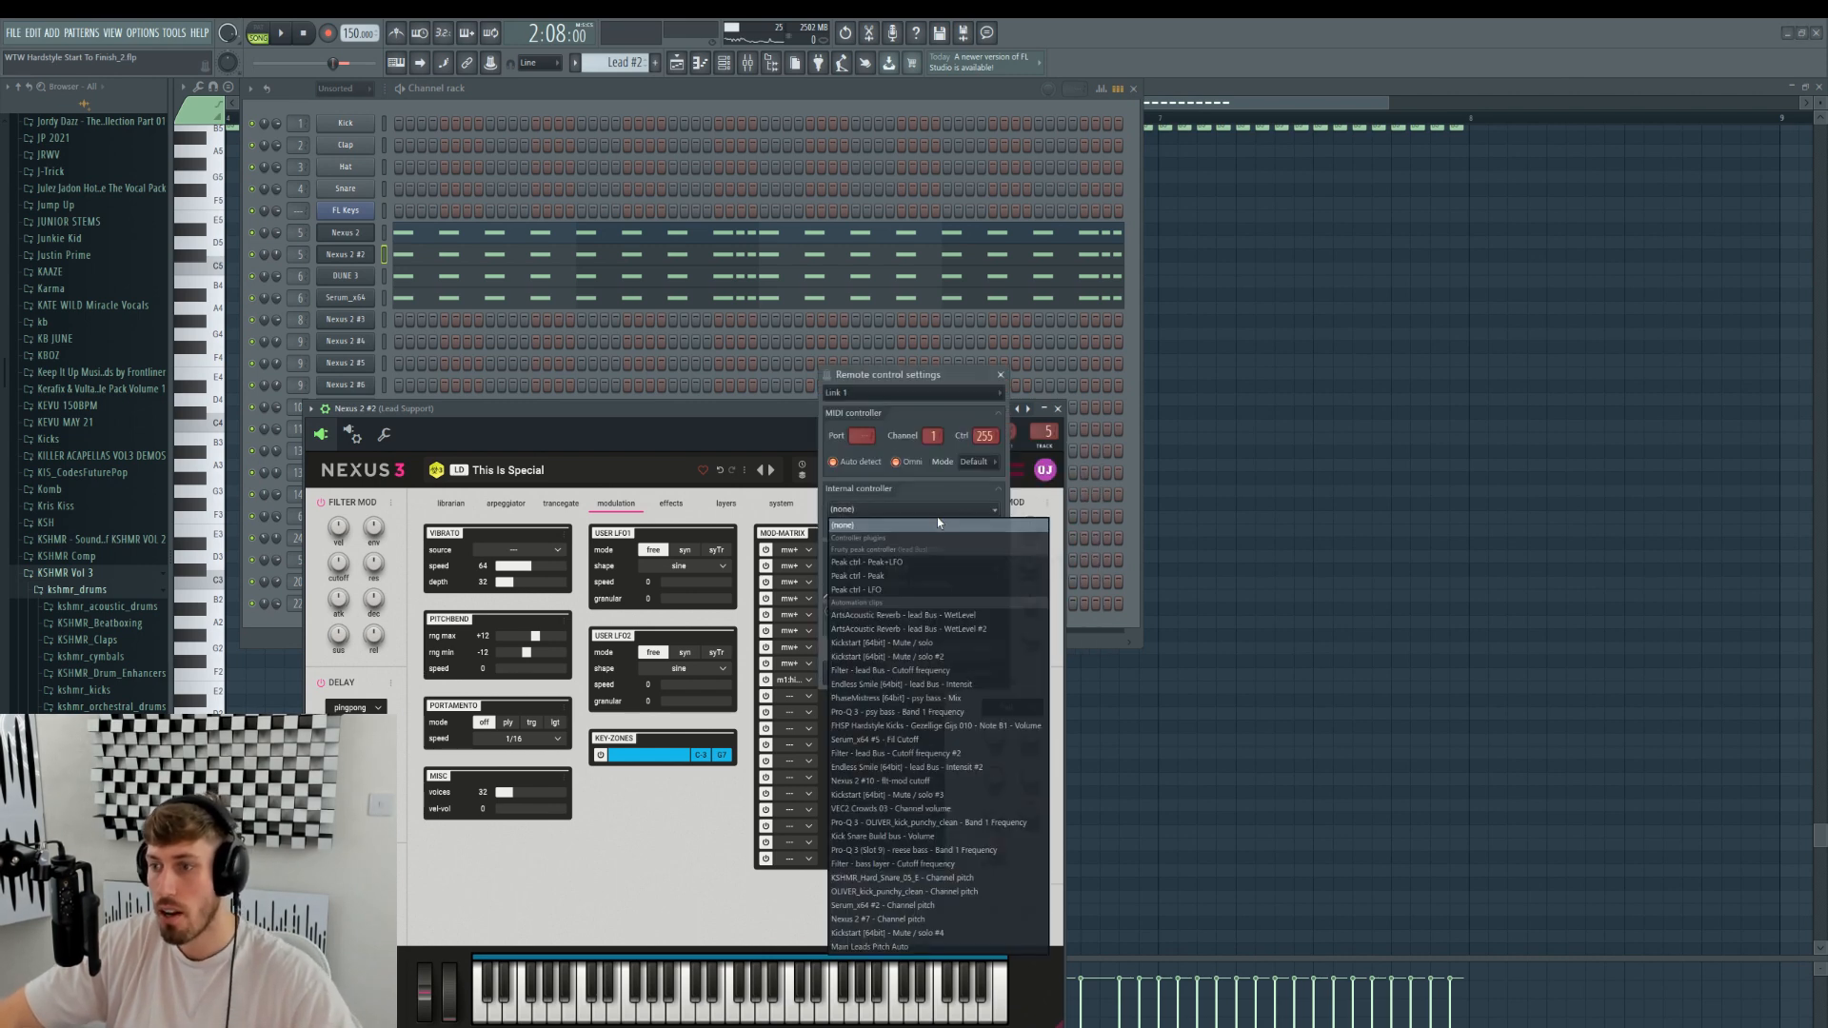
click(912, 948)
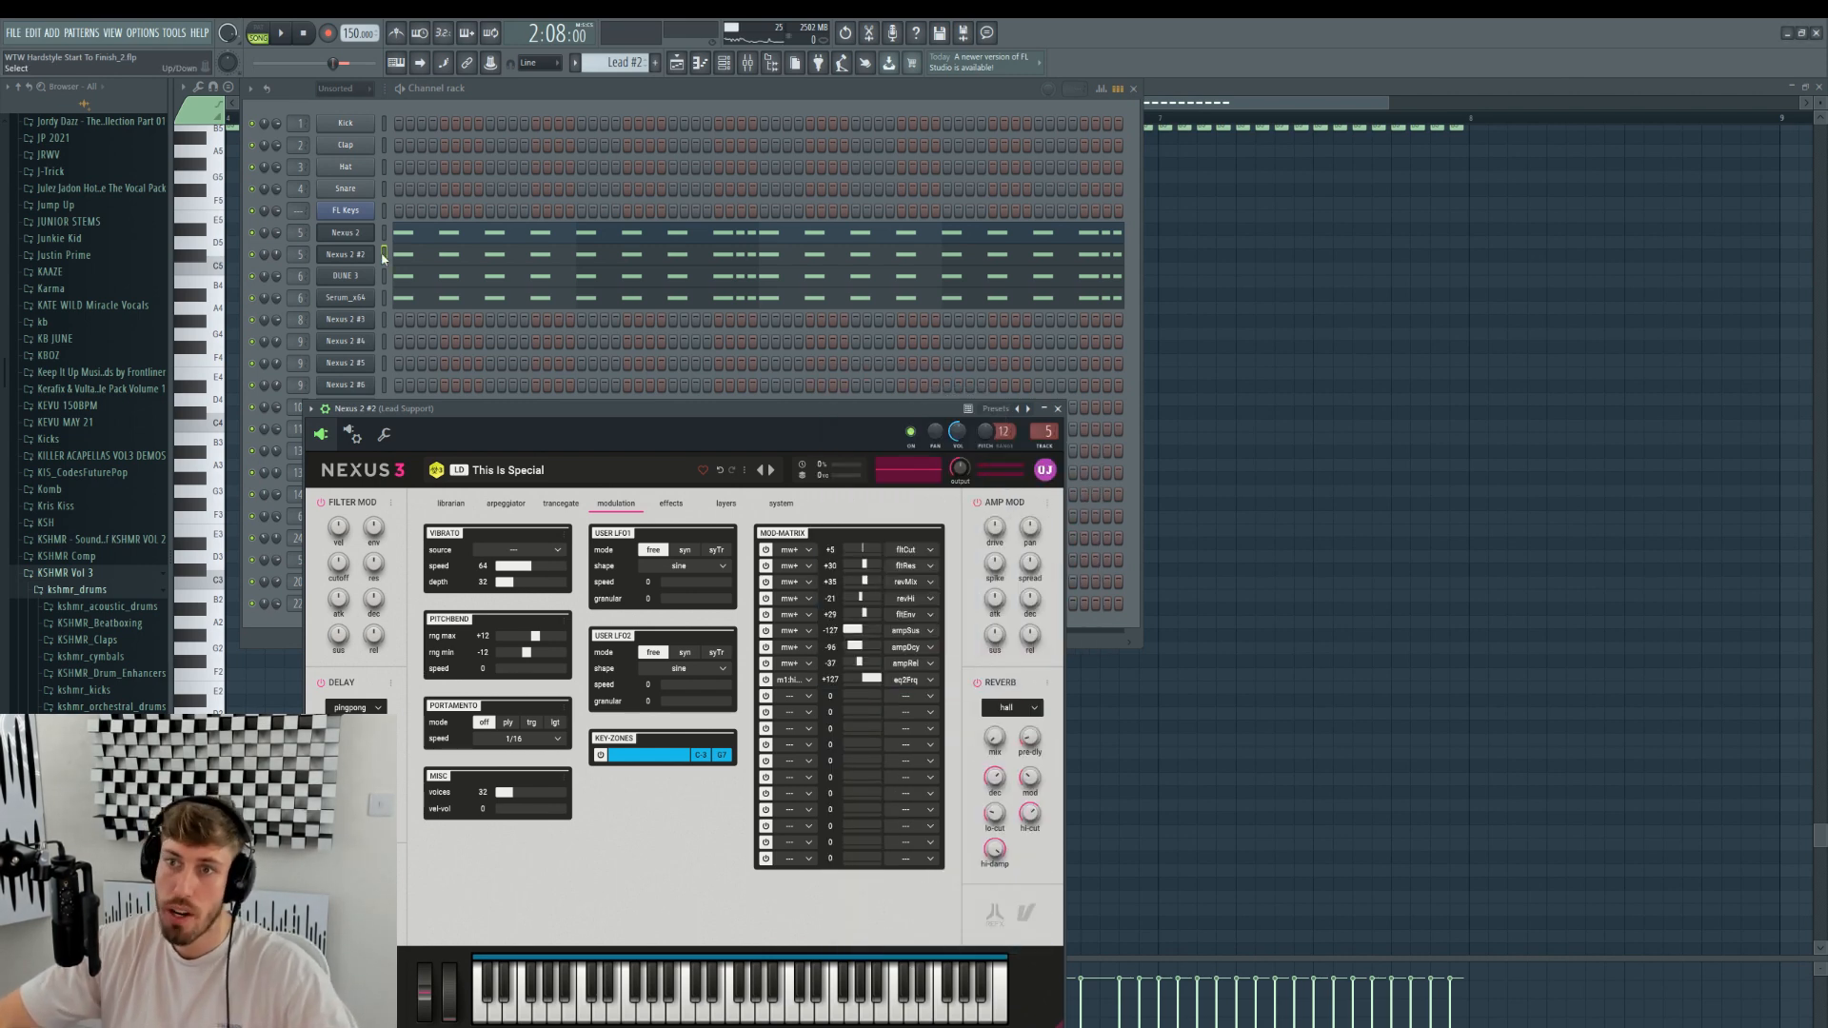
- Set the DUNE 3 channel's pitch range to 12 semitones and link its pitch to the Main Leads Pitch Auto controller
click(345, 276)
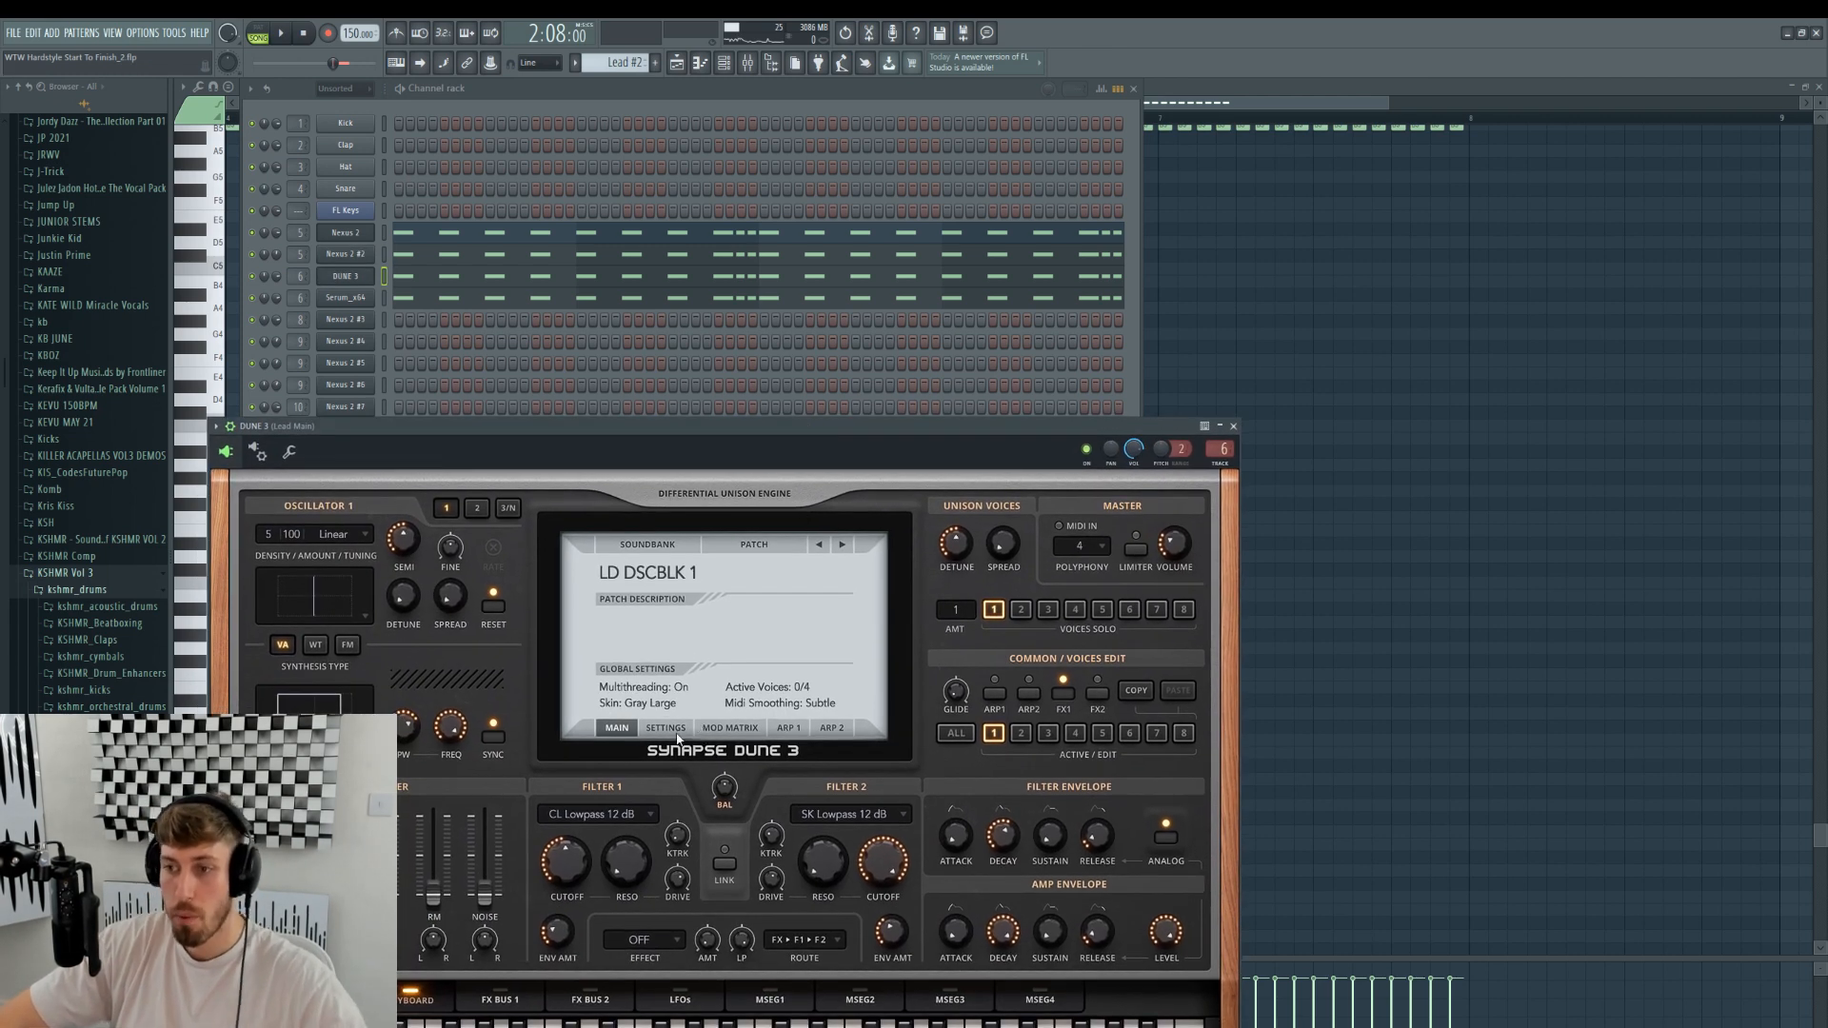
click(666, 729)
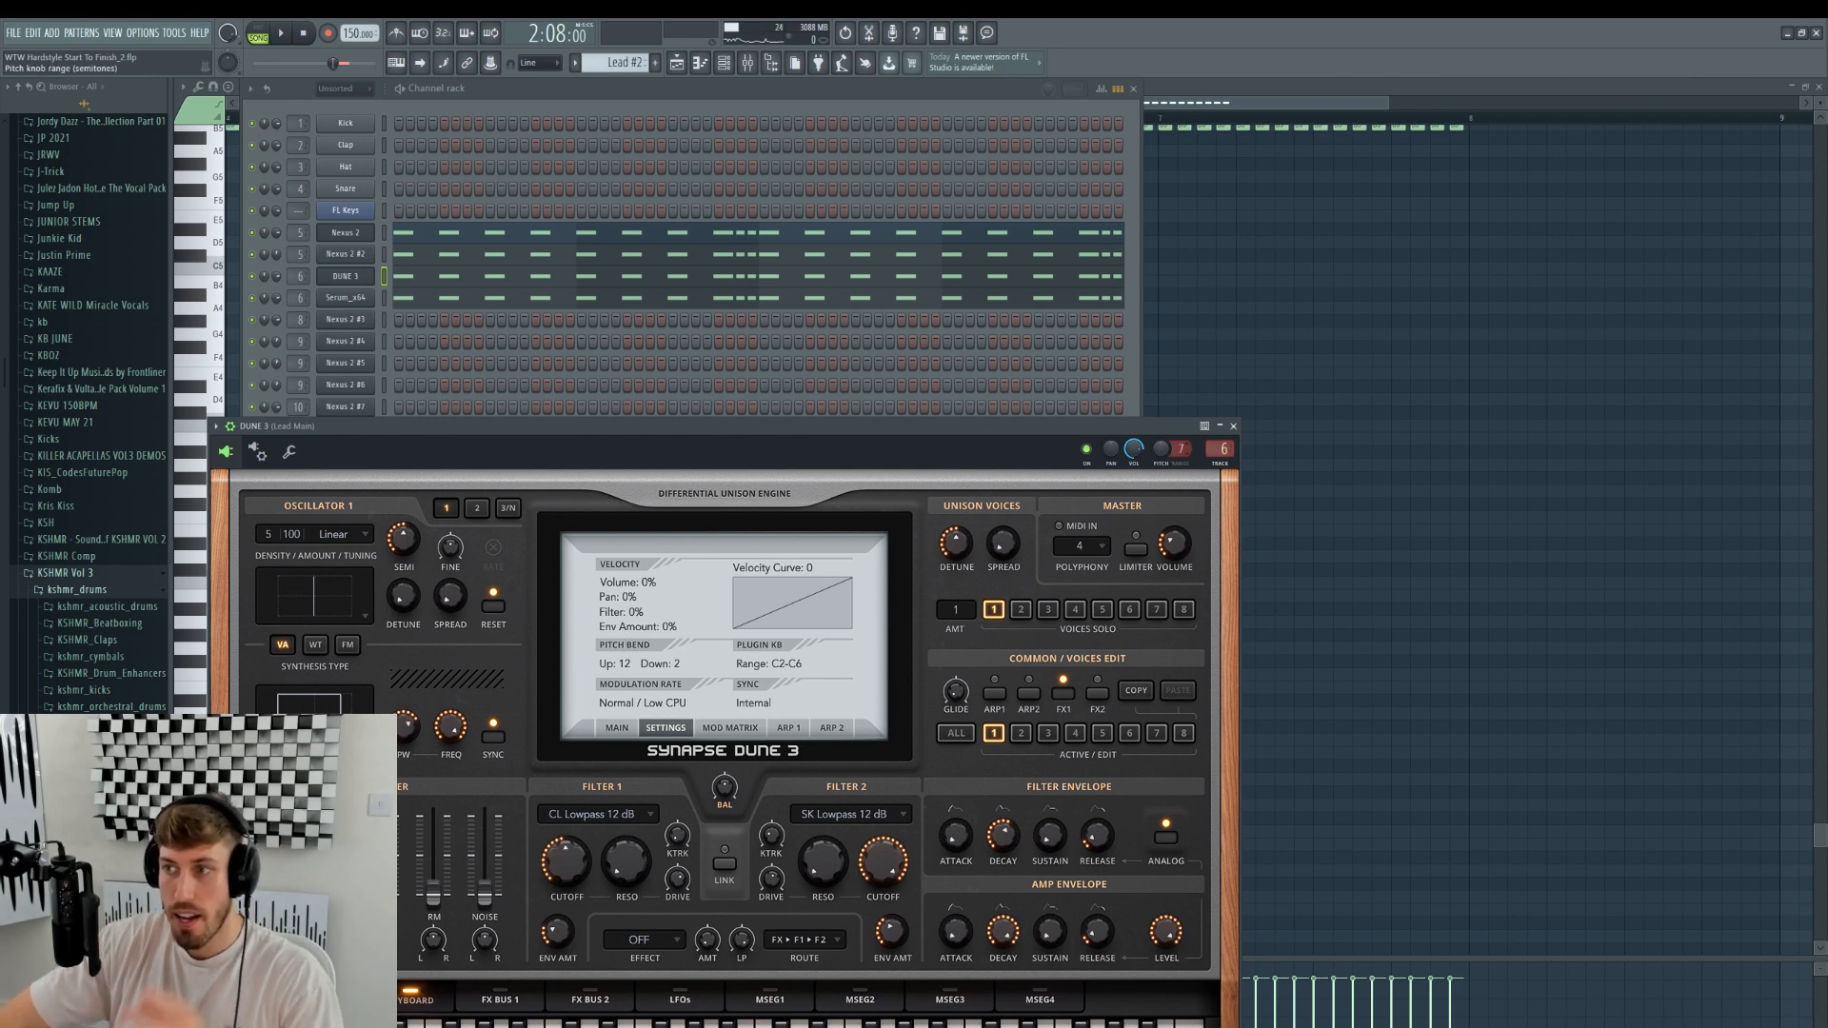
right_click(1178, 454)
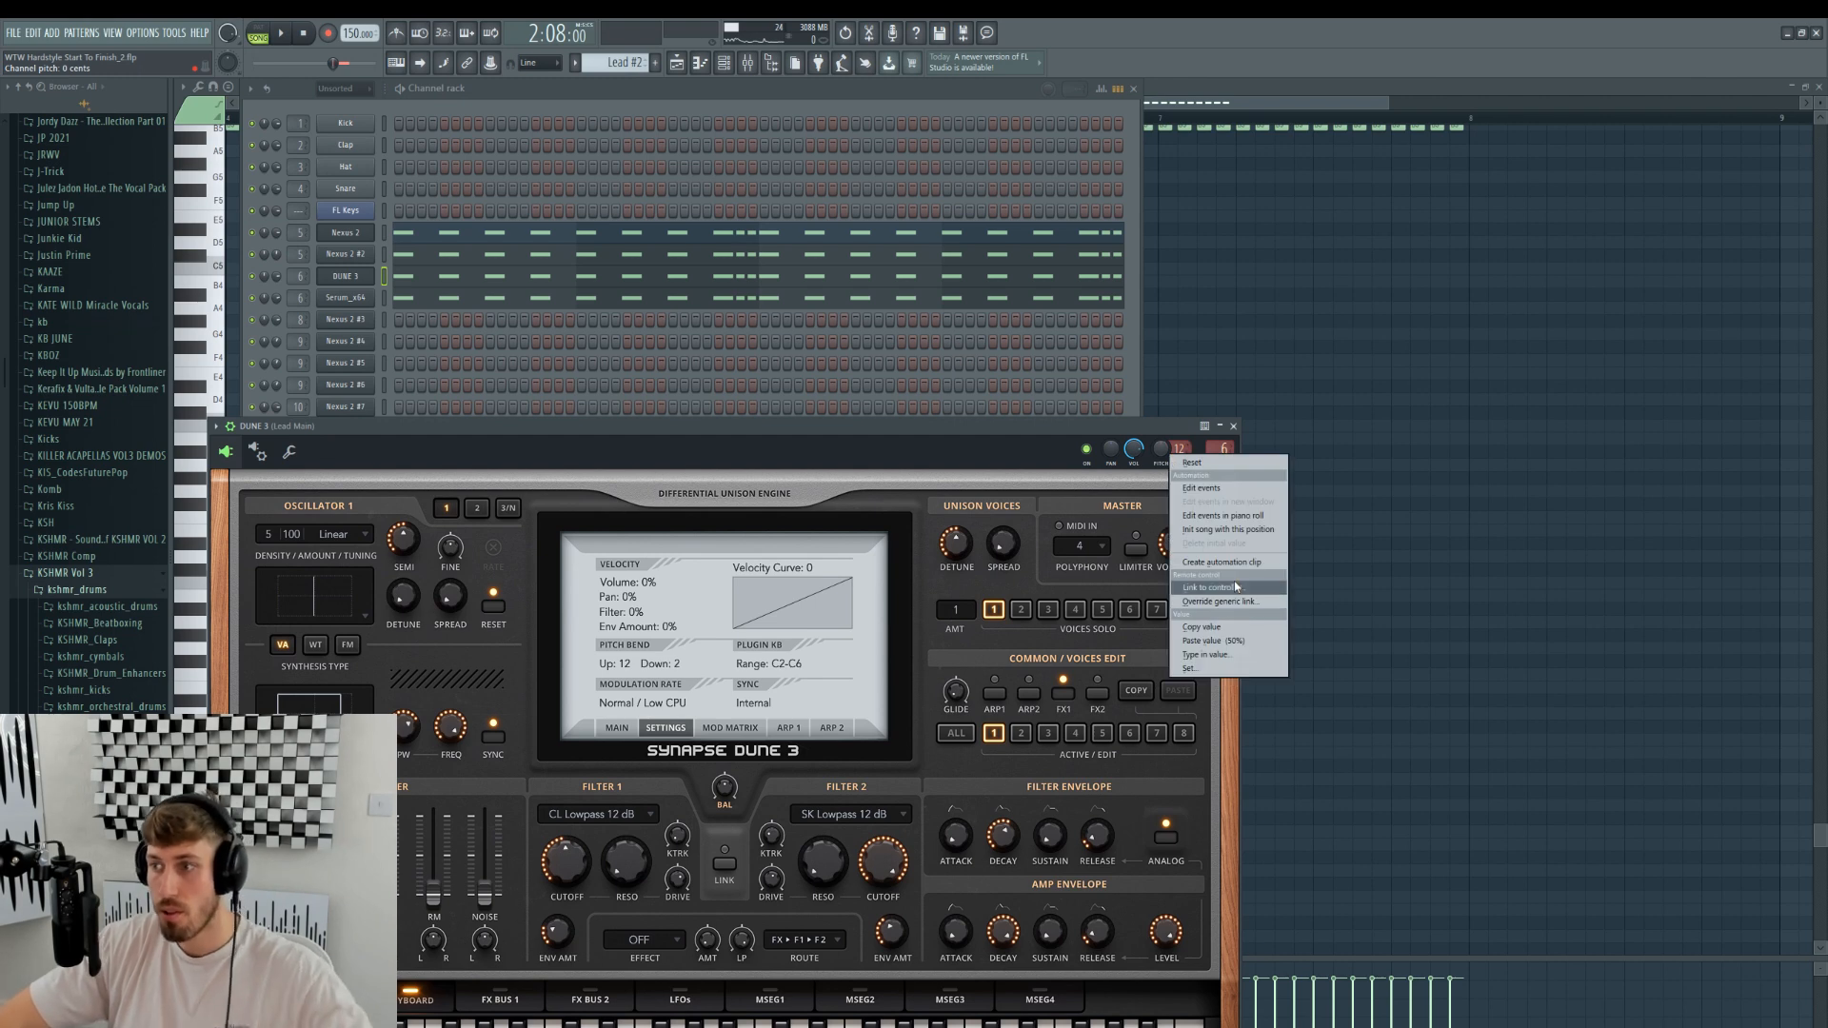
click(1207, 587)
click(945, 499)
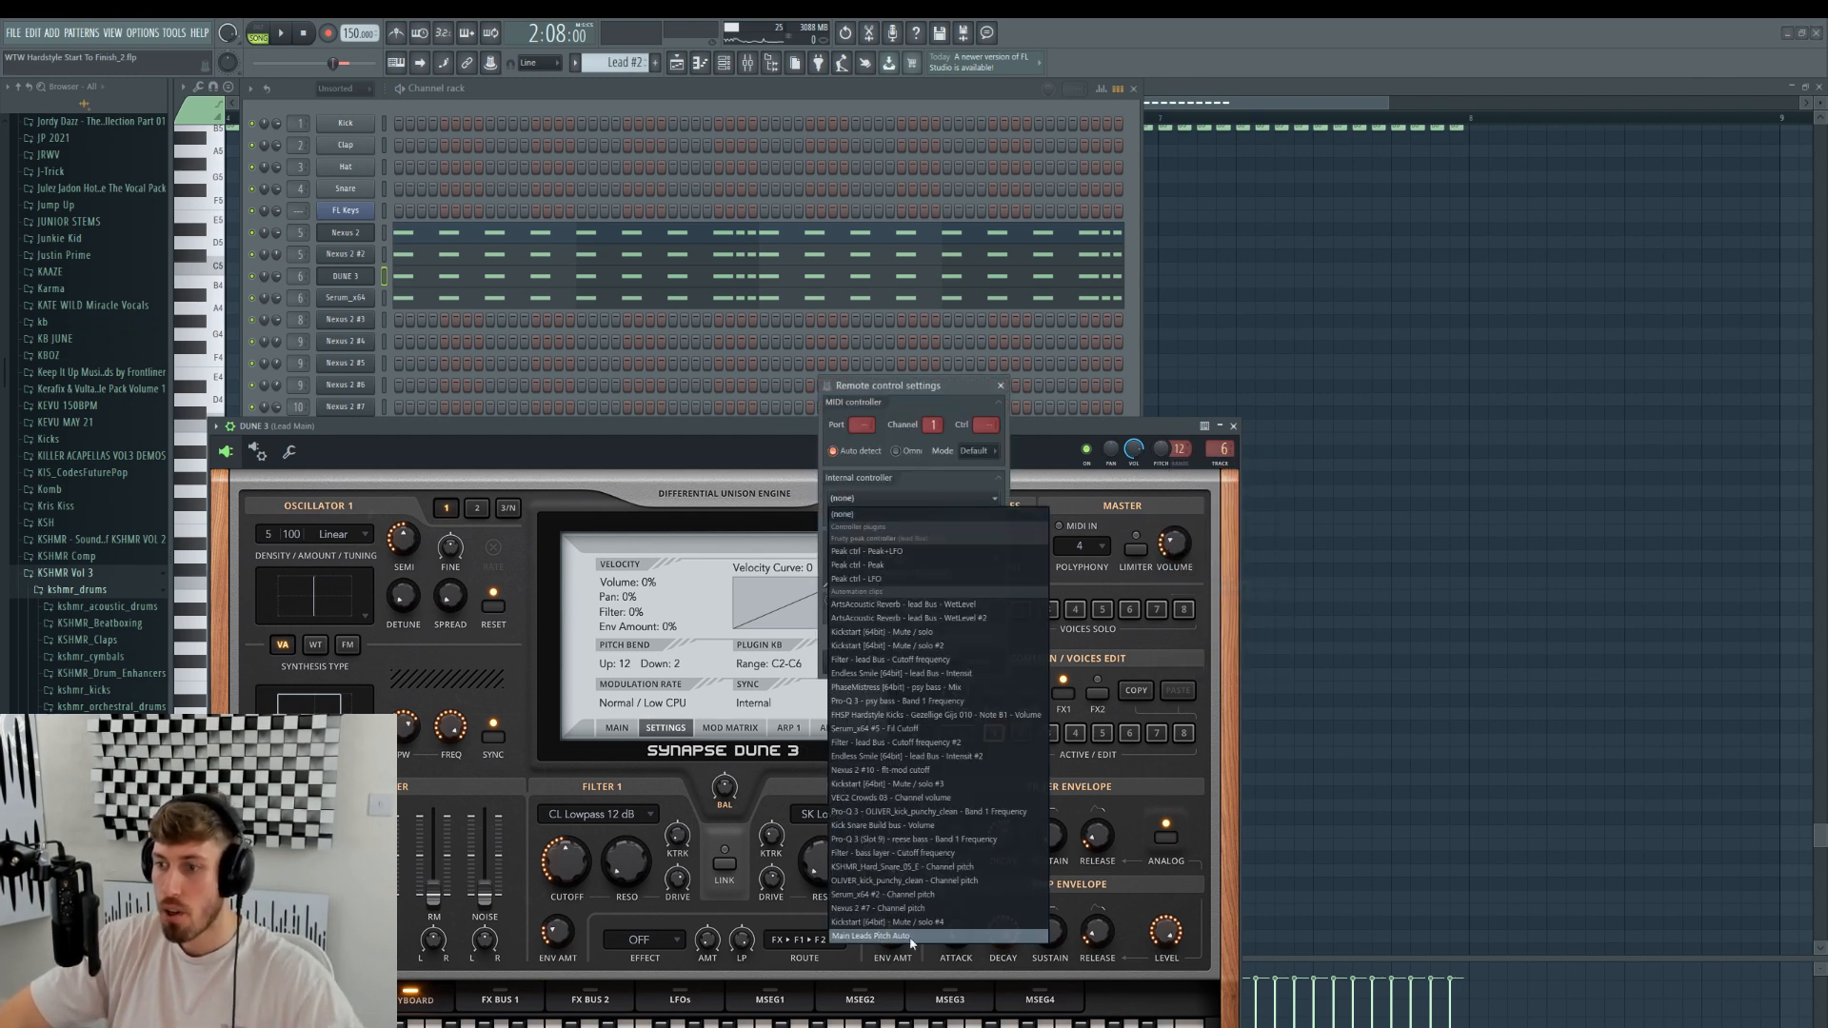
click(911, 937)
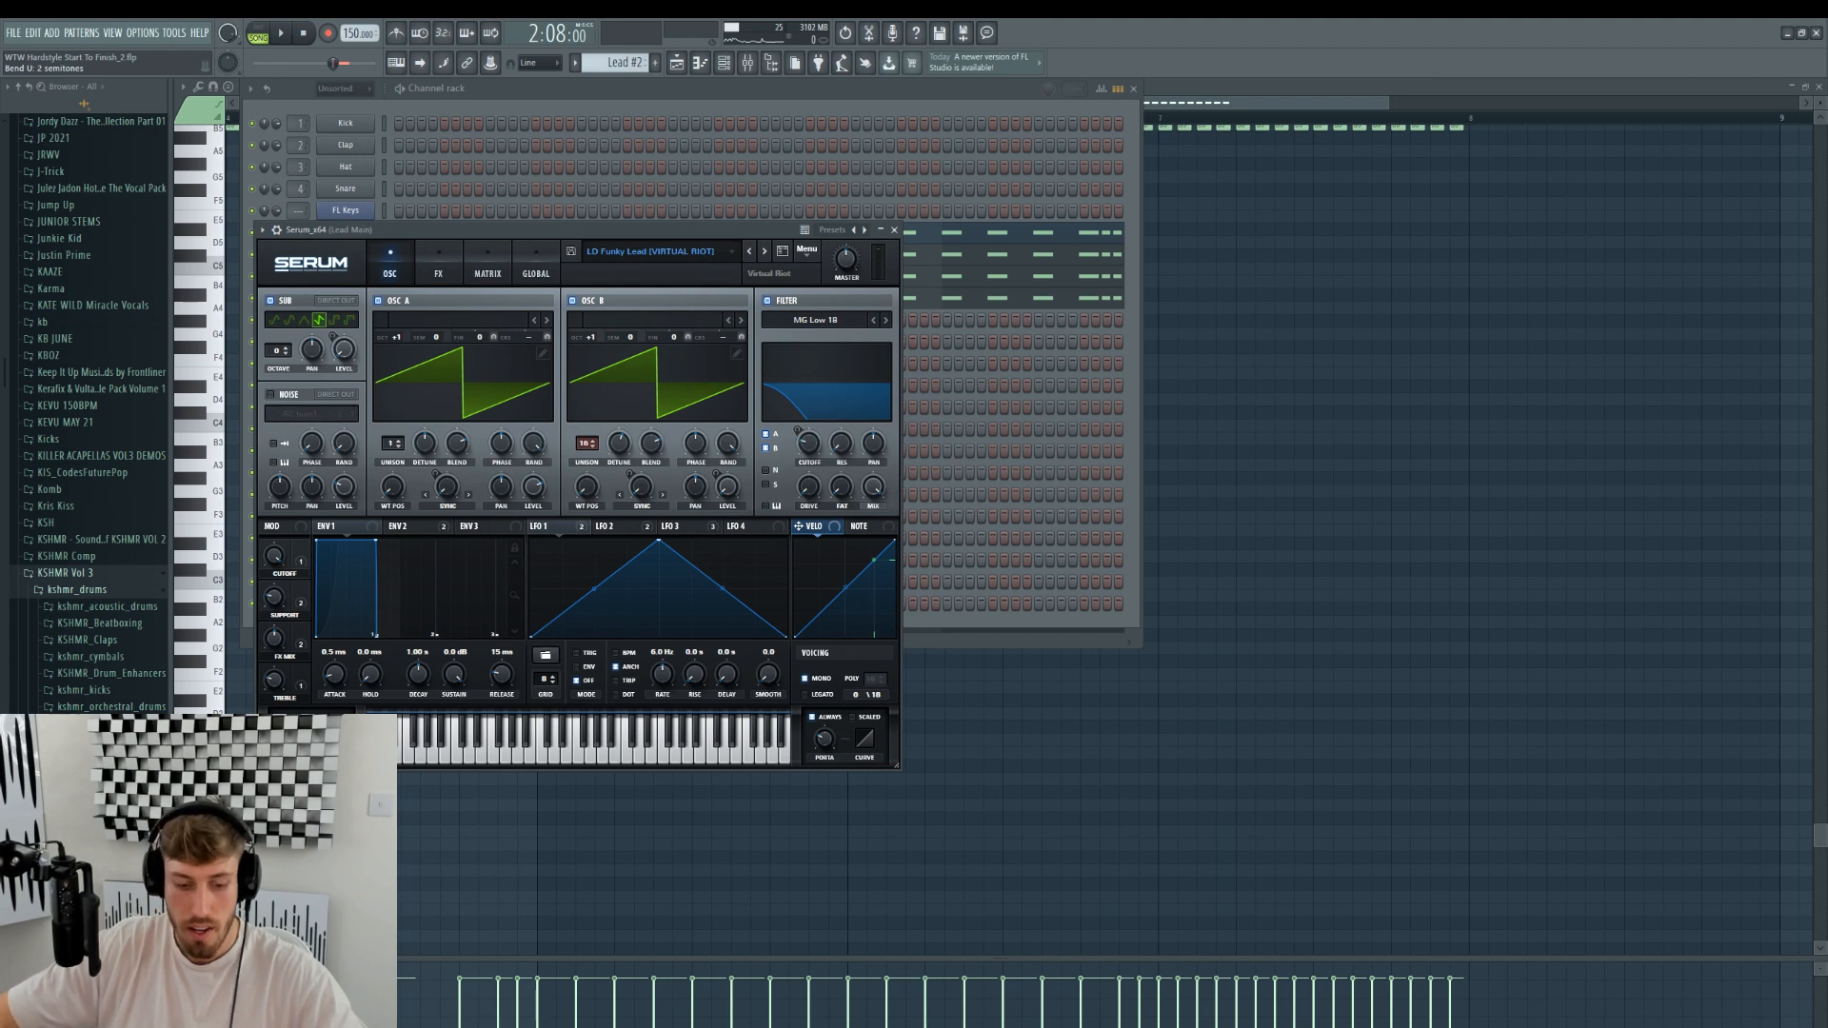
- Show the Serum_x64 lead's channel controls and set its pitch range to 12 semitones
click(277, 229)
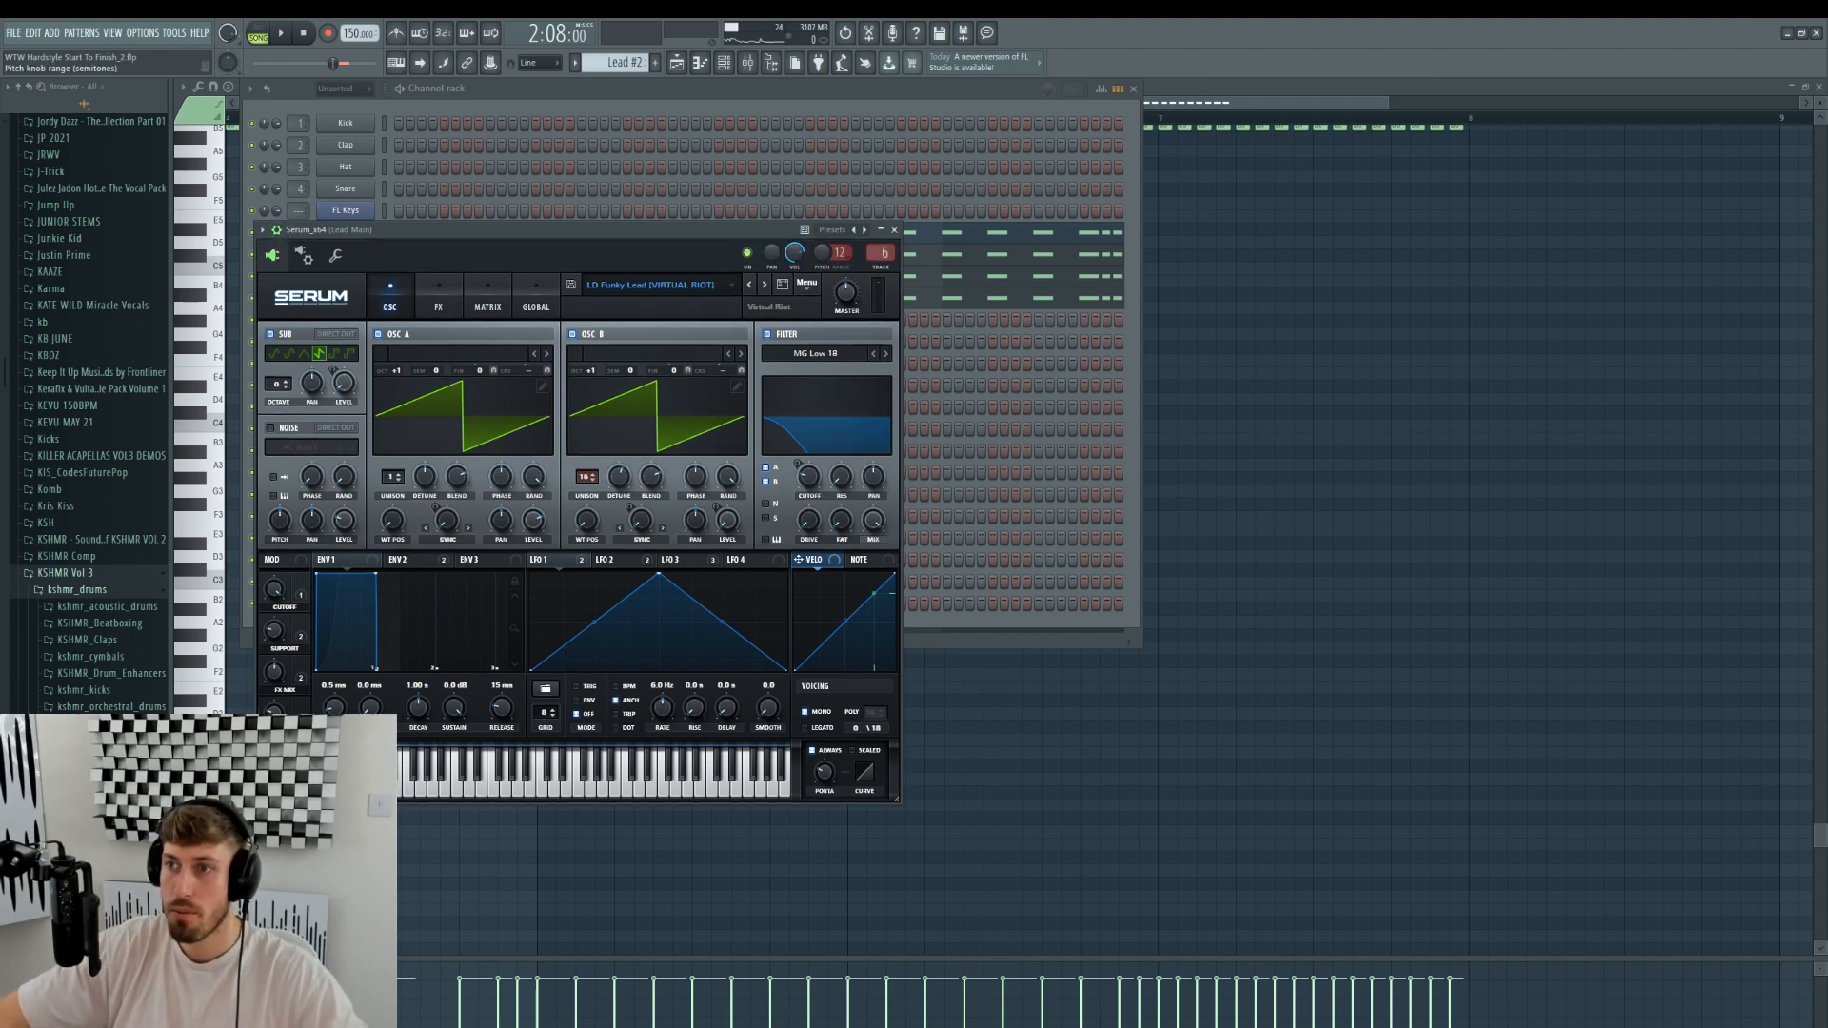
right_click(831, 253)
click(902, 389)
click(954, 496)
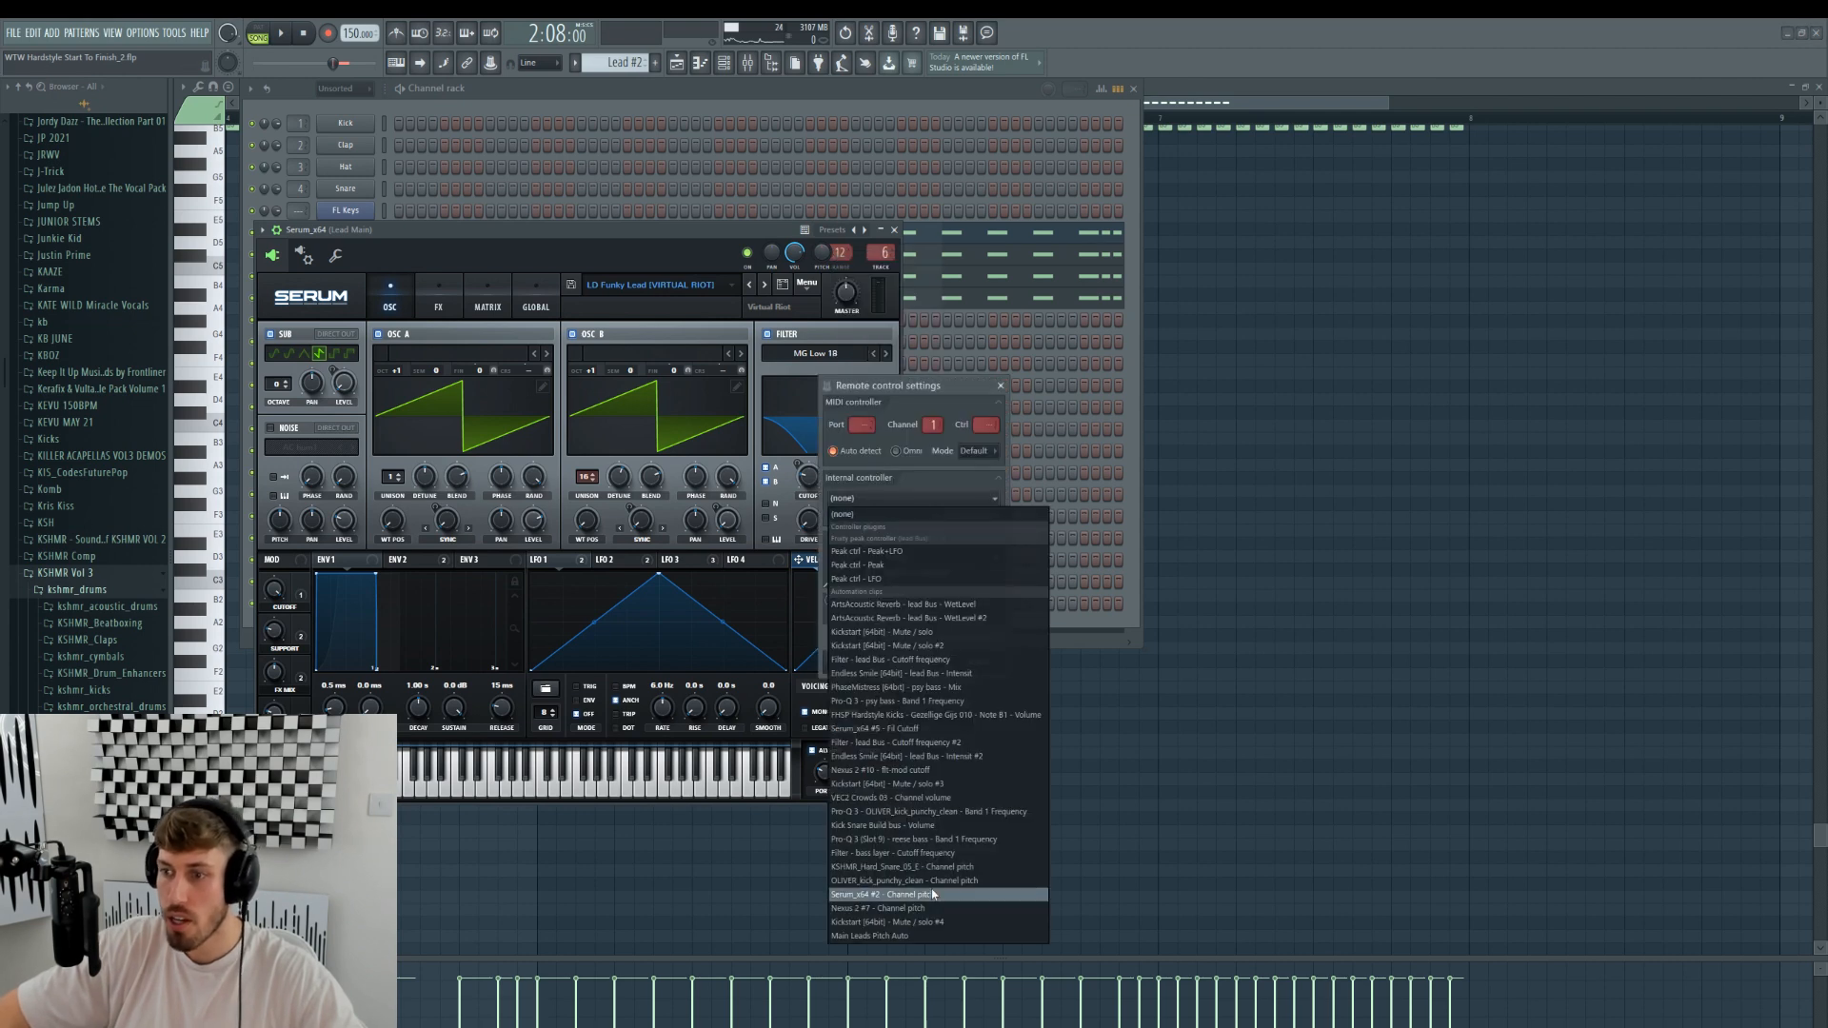
click(1001, 387)
click(1001, 386)
- Link the Serum_x64 lead's channel pitch to the Main Leads Pitch Auto controller
right_click(829, 254)
click(896, 390)
click(914, 498)
click(928, 937)
click(976, 664)
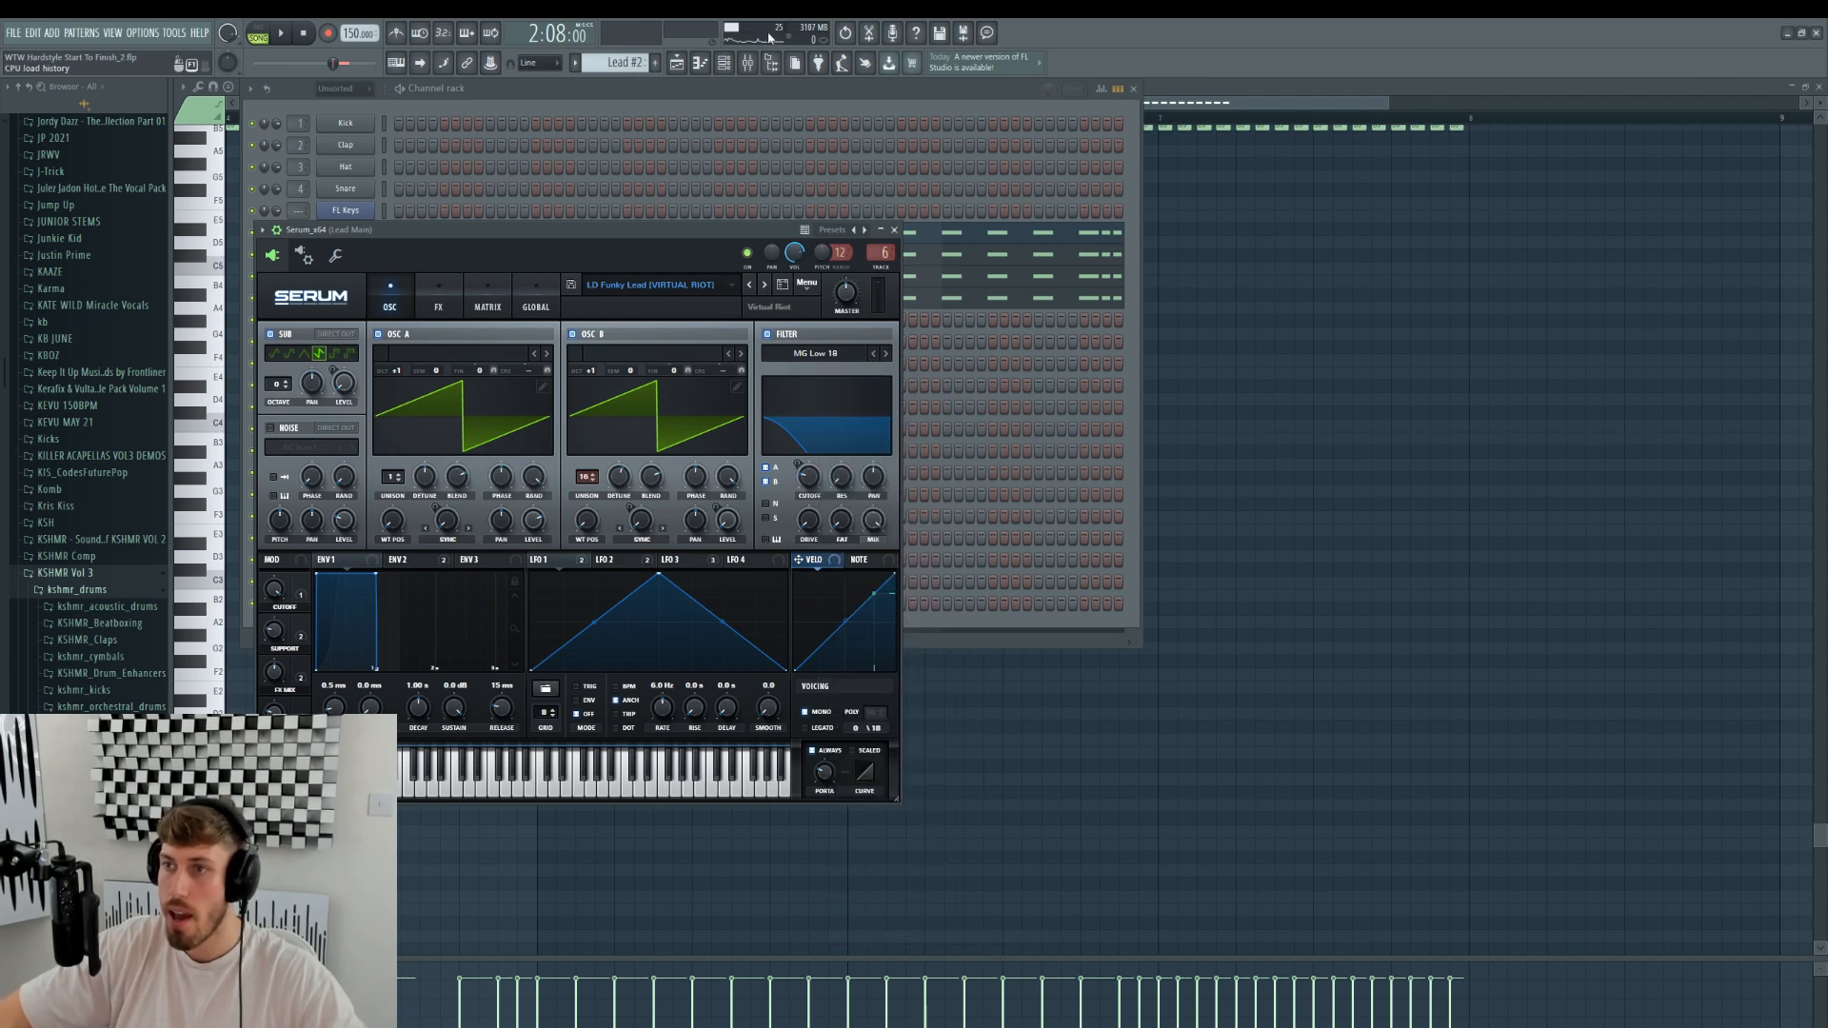
- Play the arrangement from bar 89 and adjust the lead bus filter's cutoff frequency curve around bar 93
click(677, 63)
click(798, 119)
key(space)
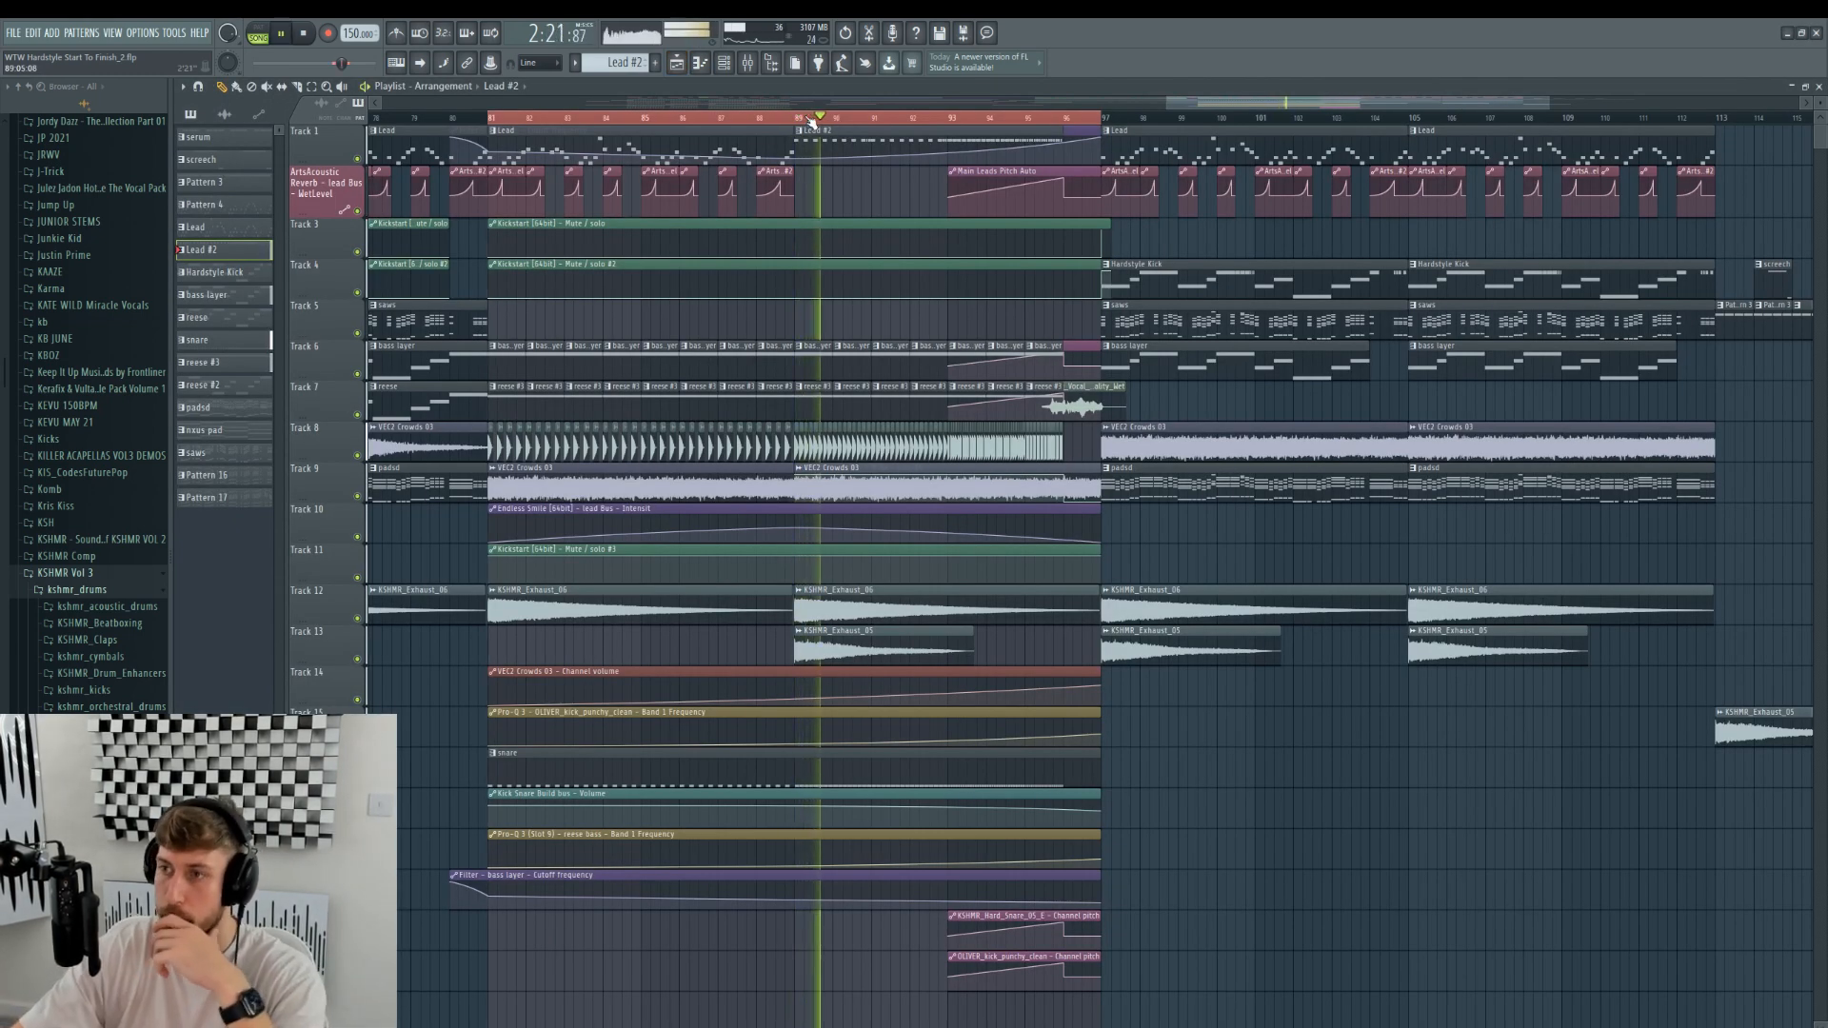
click(1082, 131)
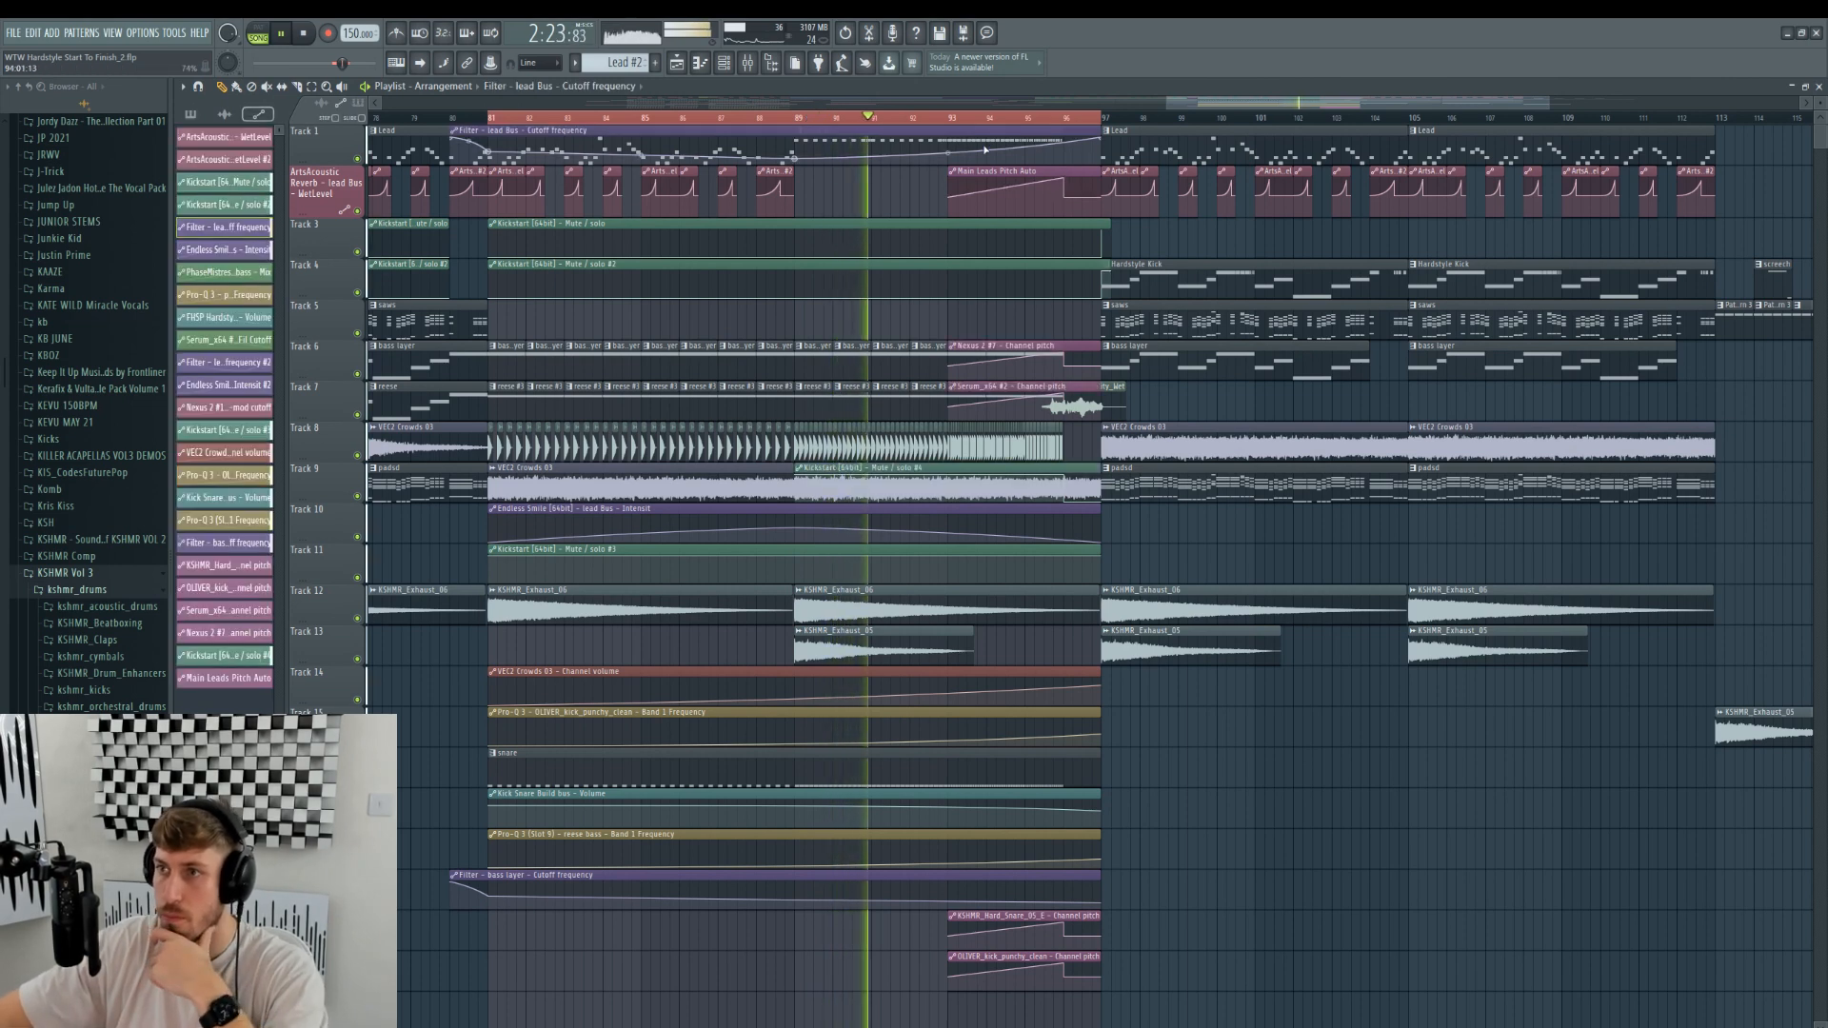
drag(948, 154, 948, 153)
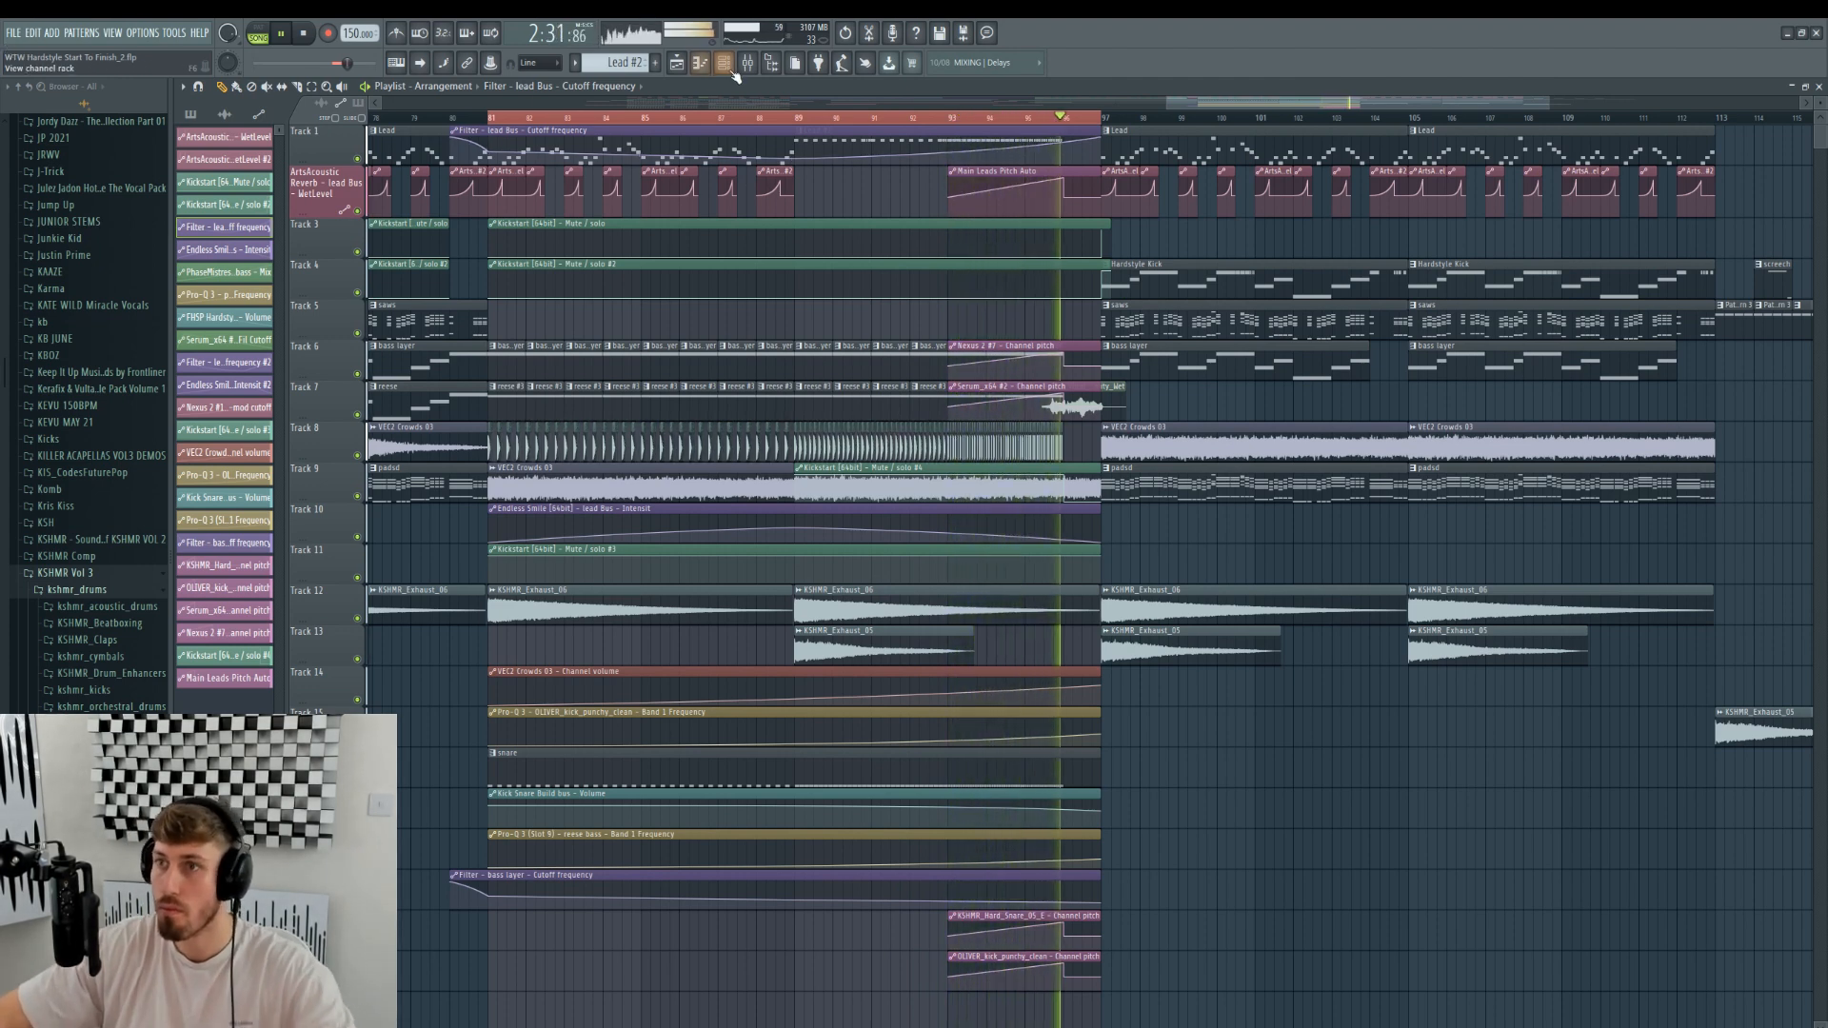
- Create an automation clip for the lead Bus mixer track's volume across the build-up
key(F9)
click(518, 707)
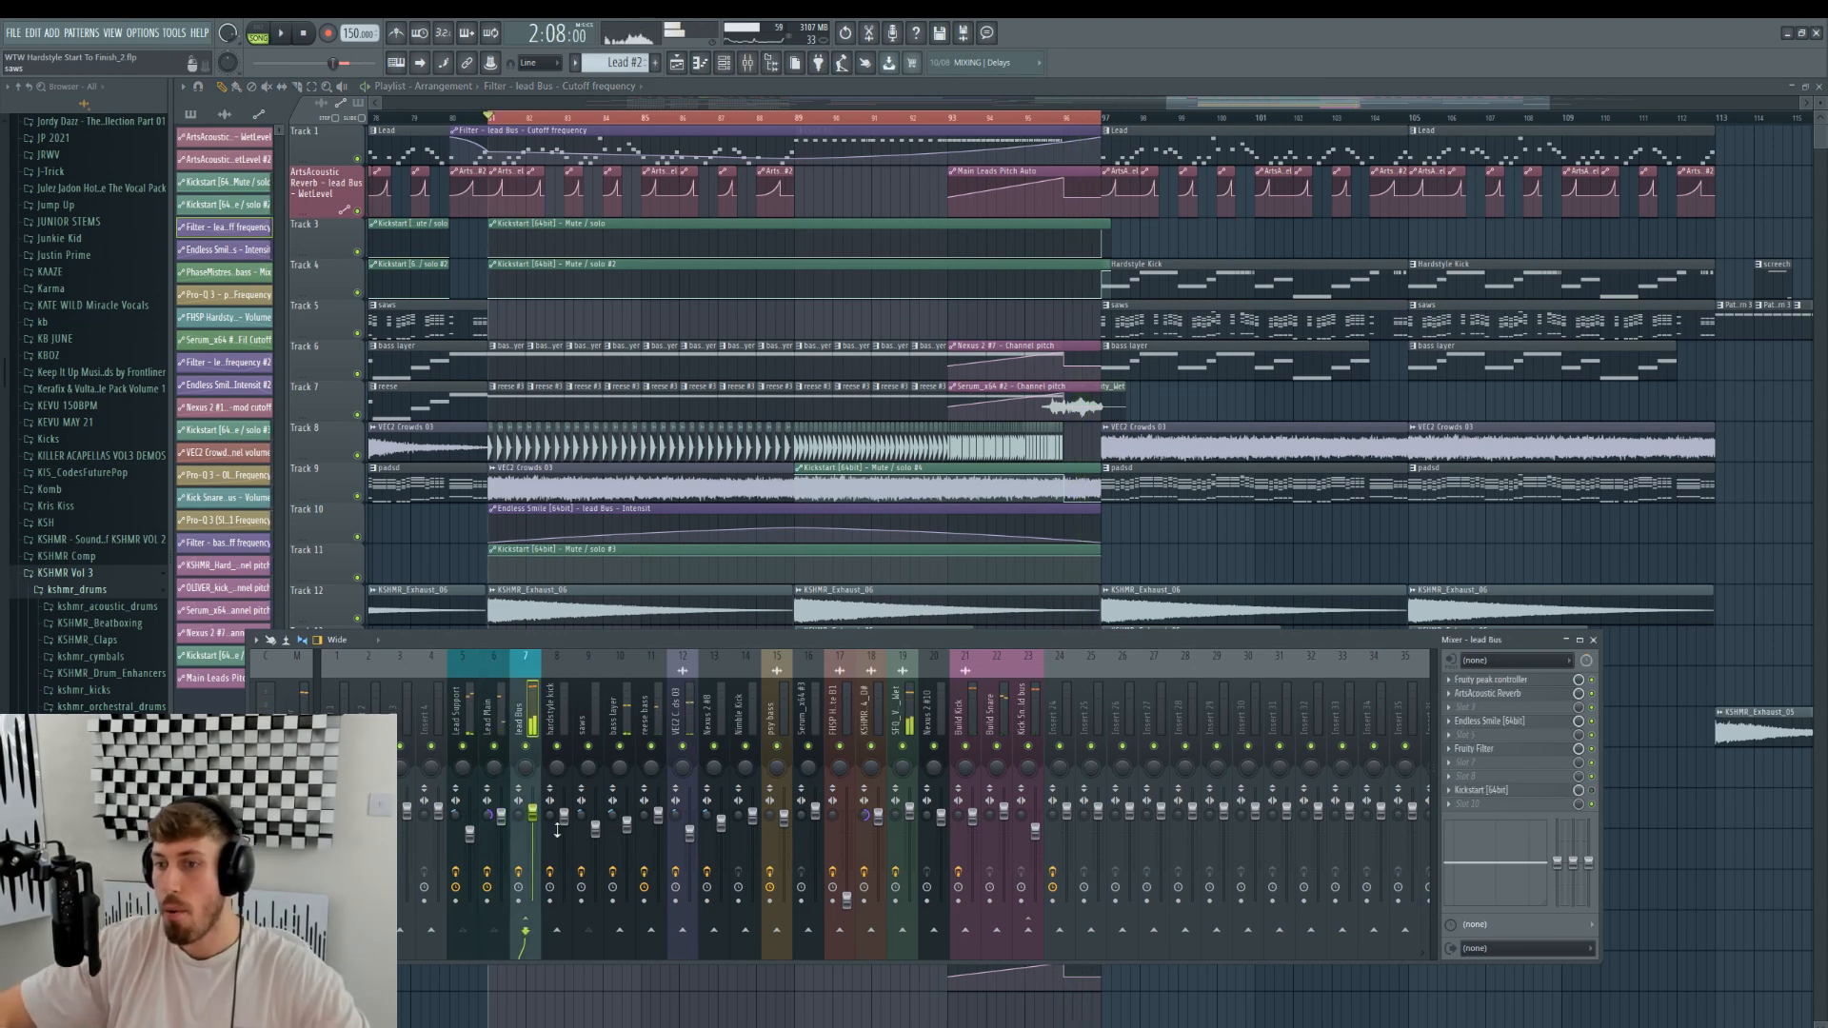
right_click(531, 815)
click(583, 909)
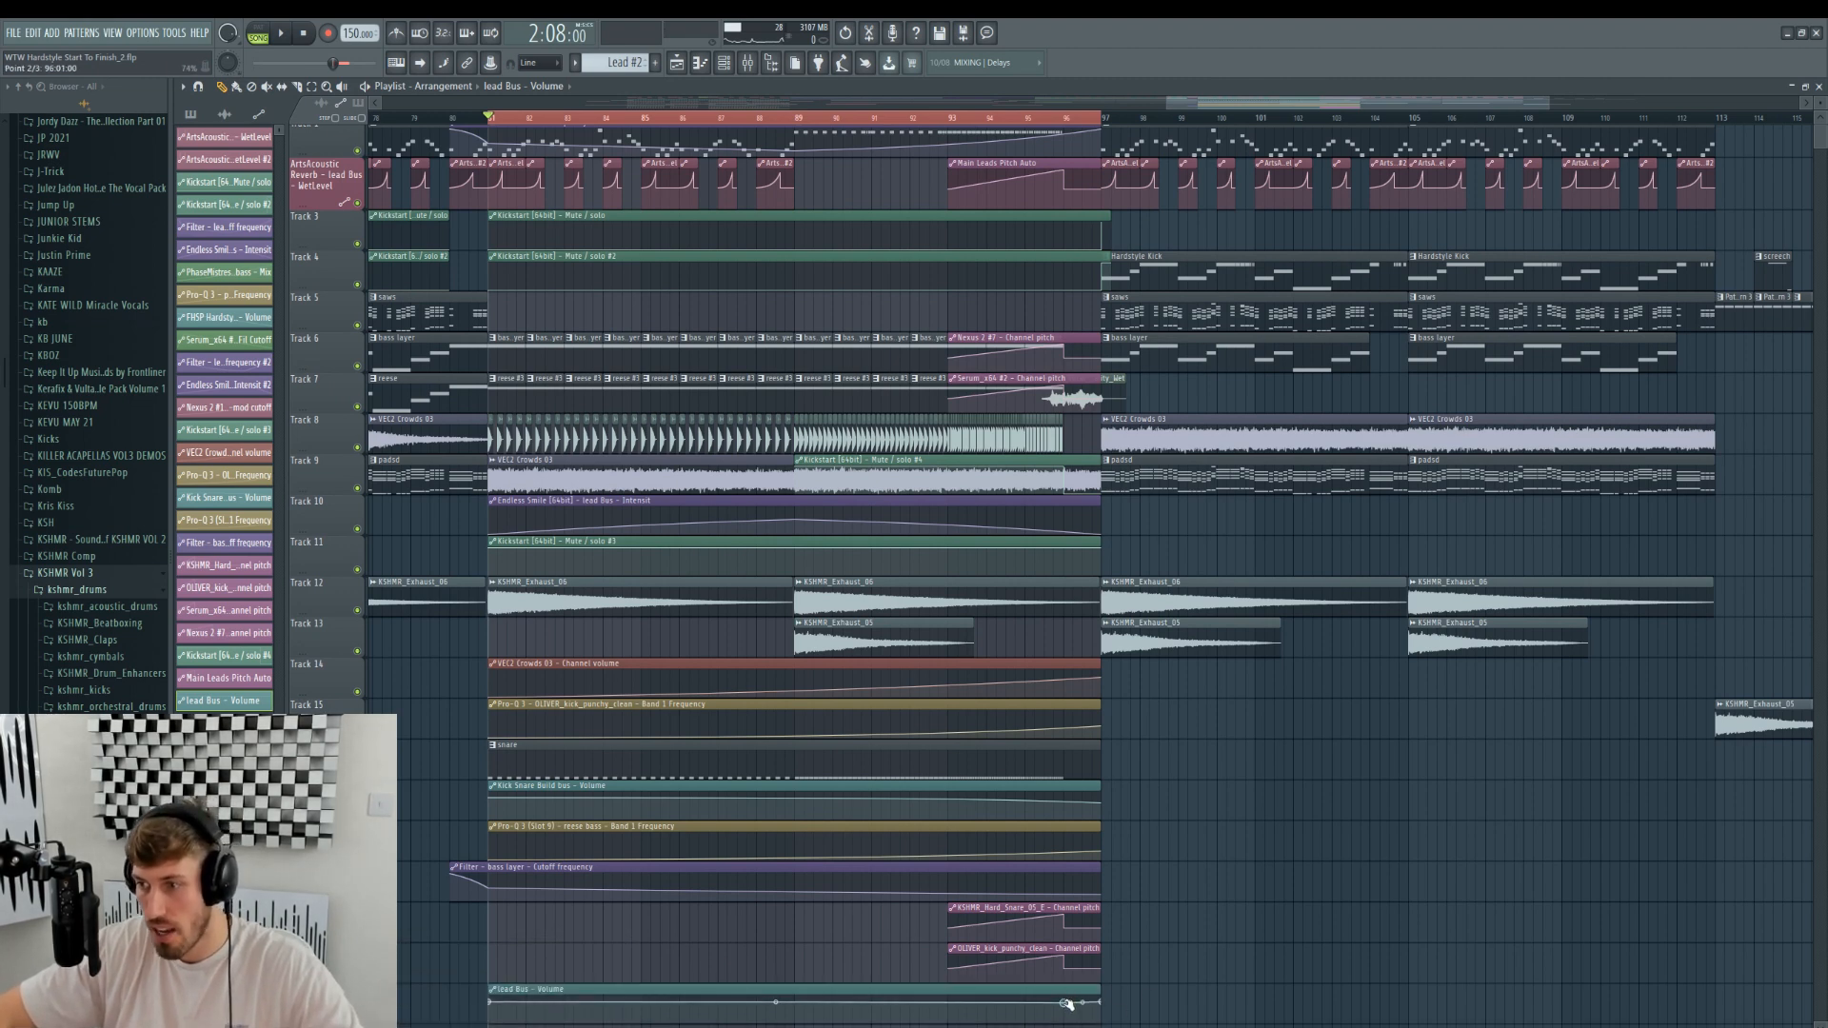
- Lower the lead Bus volume automation point at bar 96 while auditioning the end of the build-up
key(space)
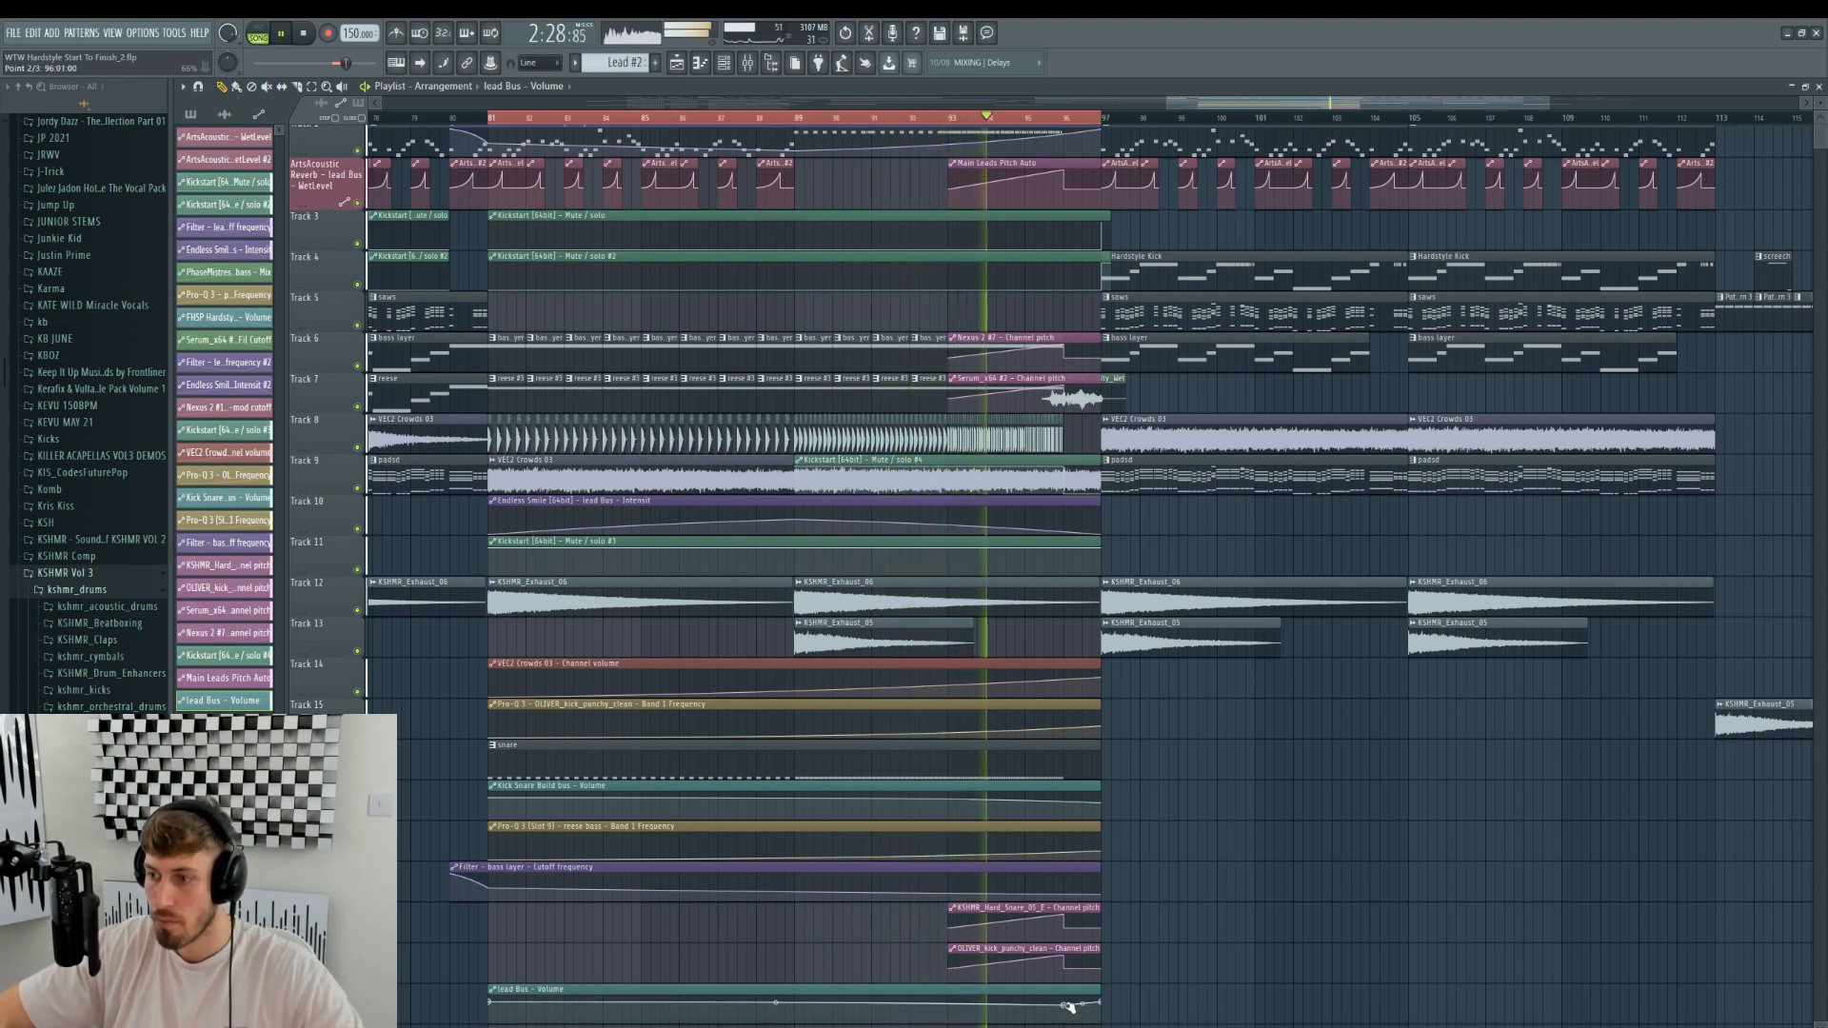
drag(1068, 1006, 1064, 1008)
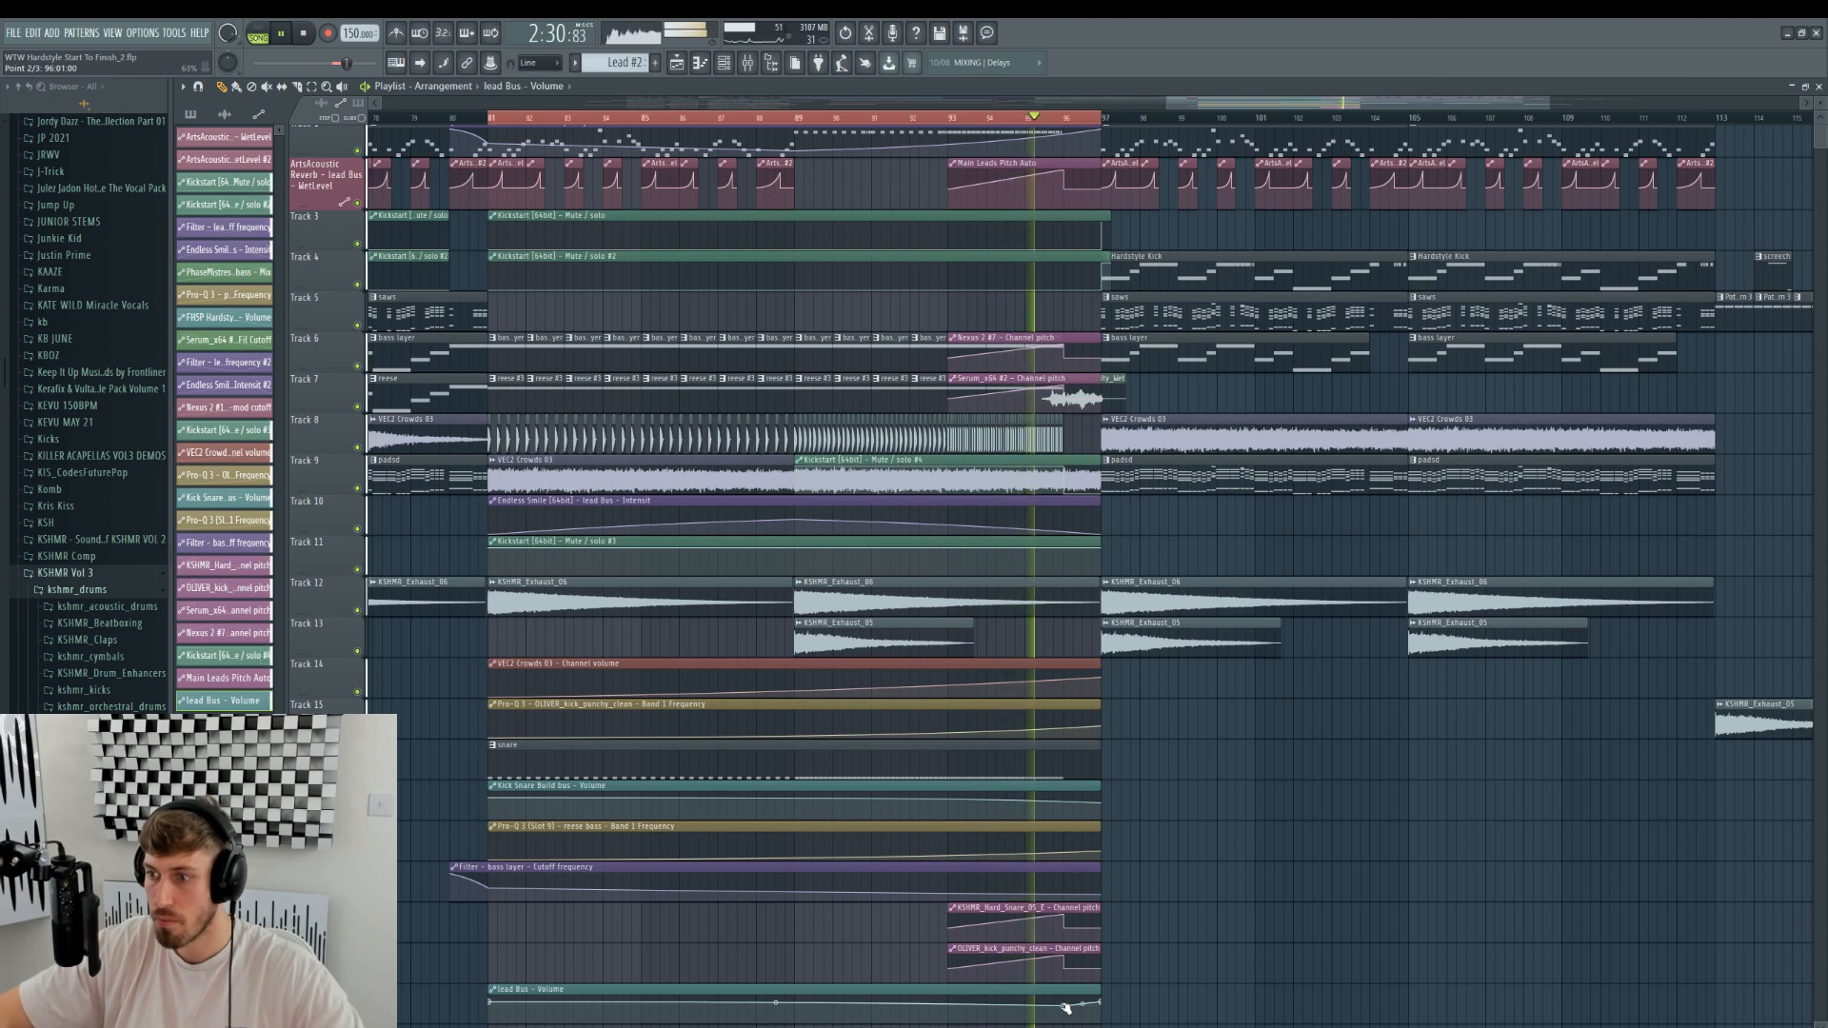
scroll(1052, 286, up, 1)
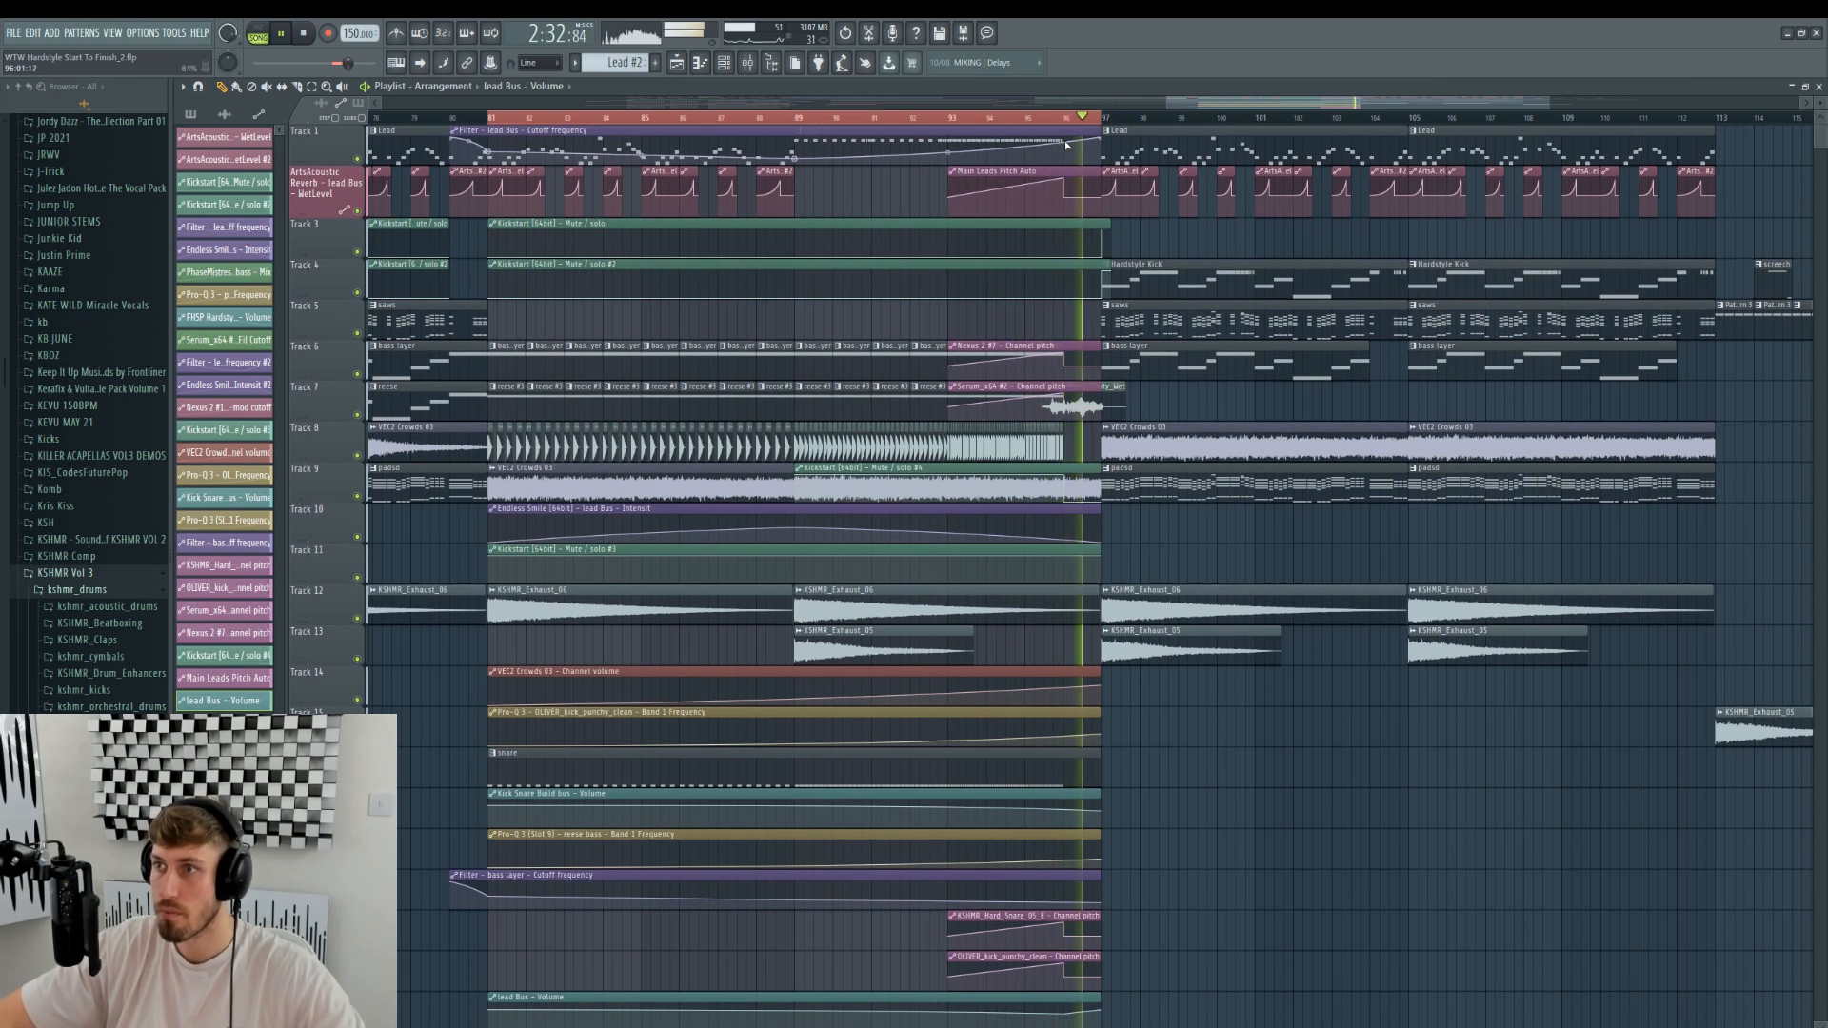
click(947, 117)
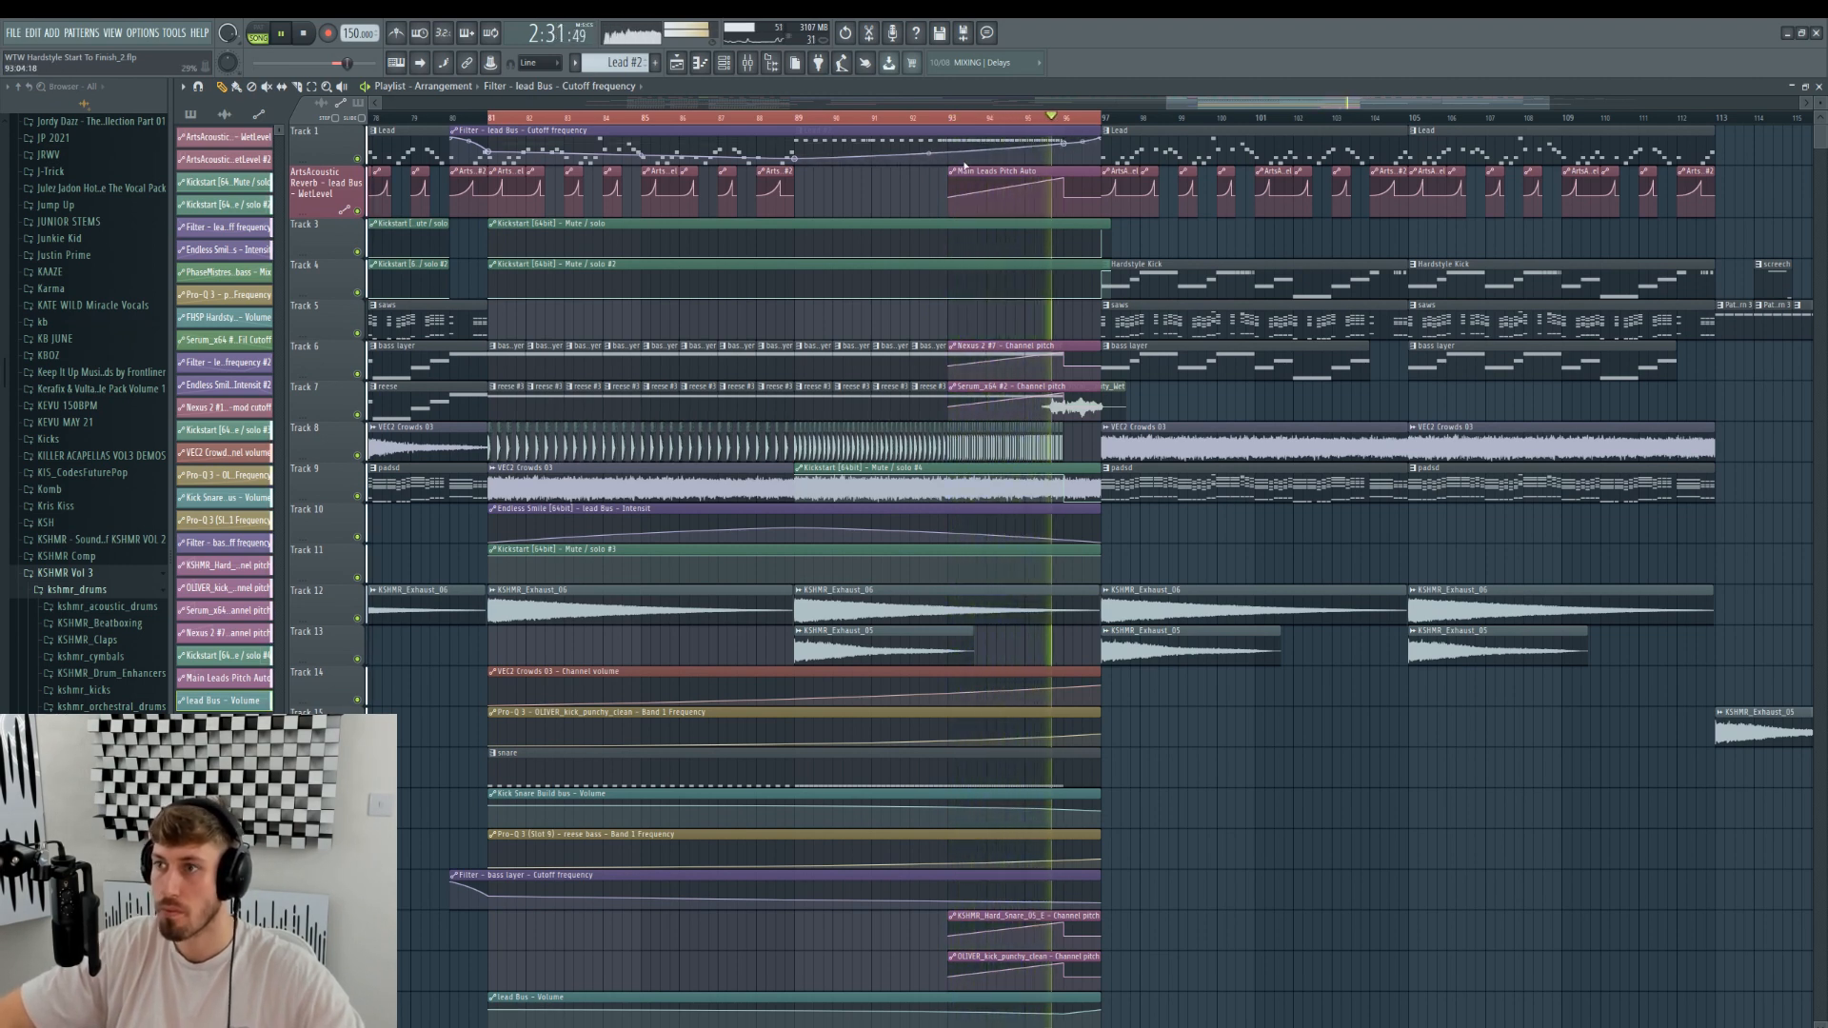
key(space)
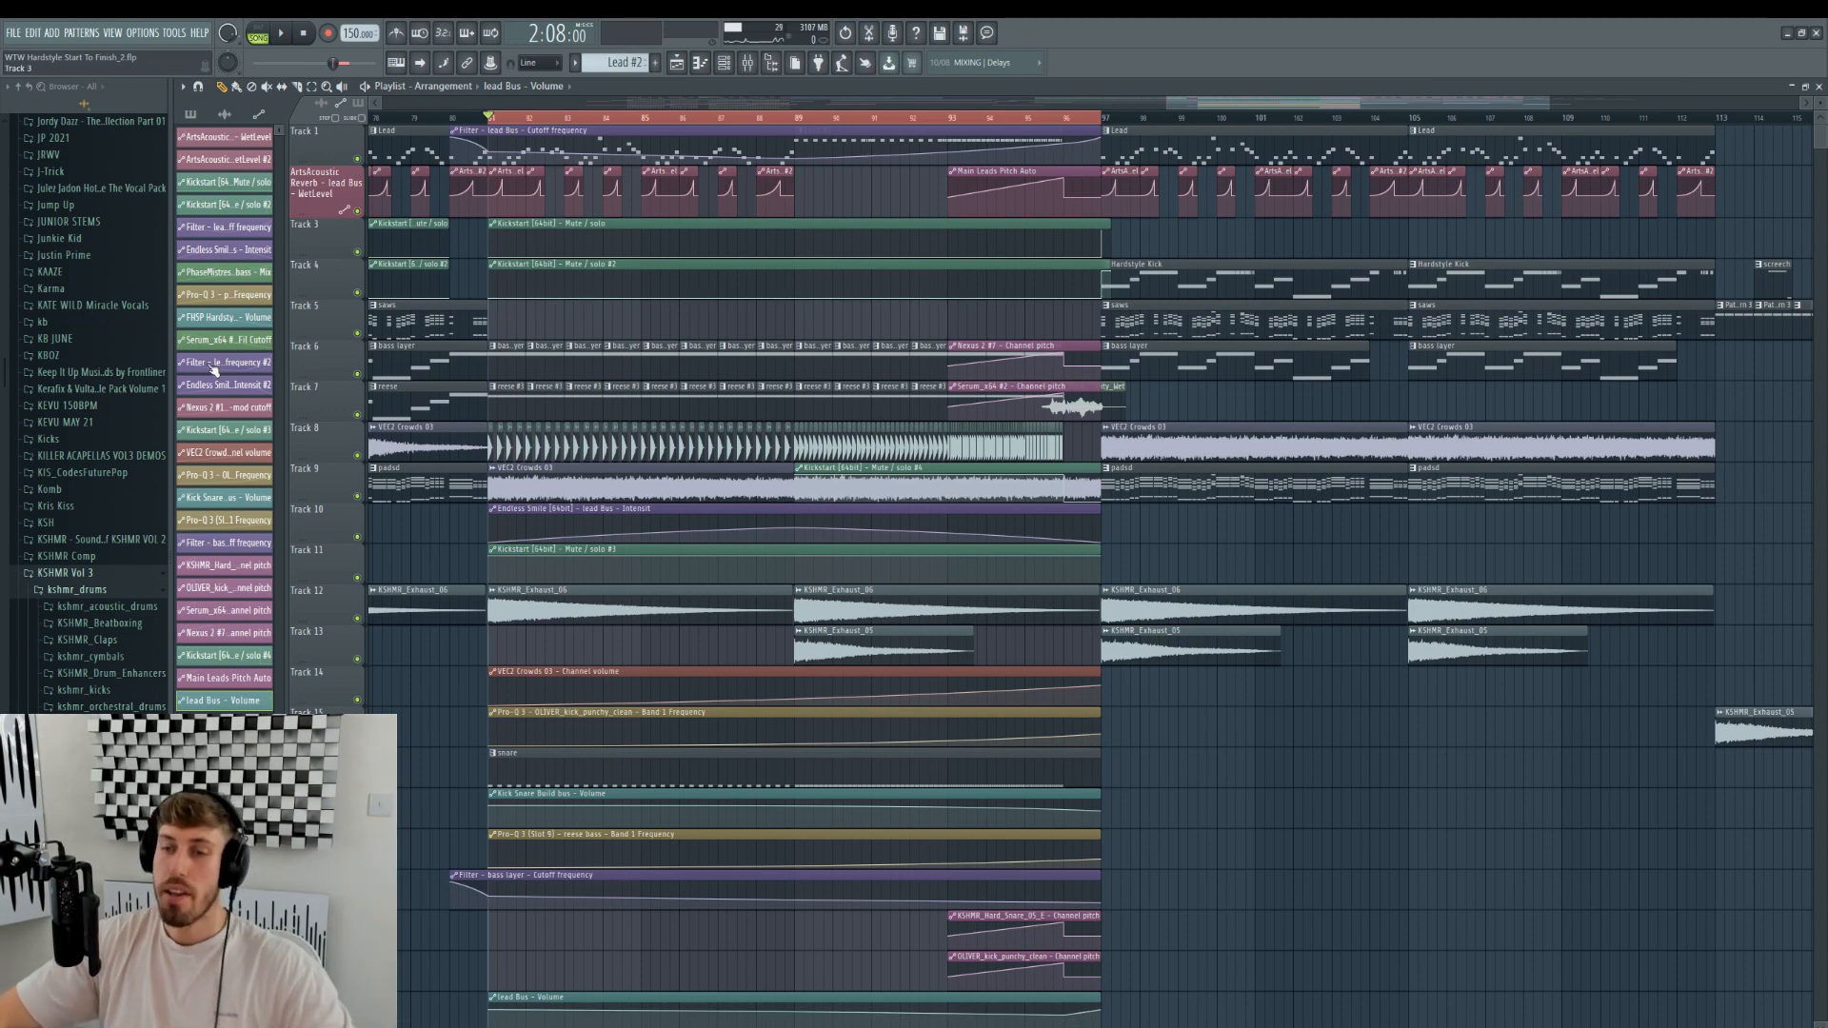
- Place the KSHMR_Cymbal_Transition_08 sample below the lead Bus volume automation with its peak at bar 89, and open its channel settings
scroll(901, 794, down, 4)
scroll(901, 794, up, 4)
scroll(901, 794, down, 6)
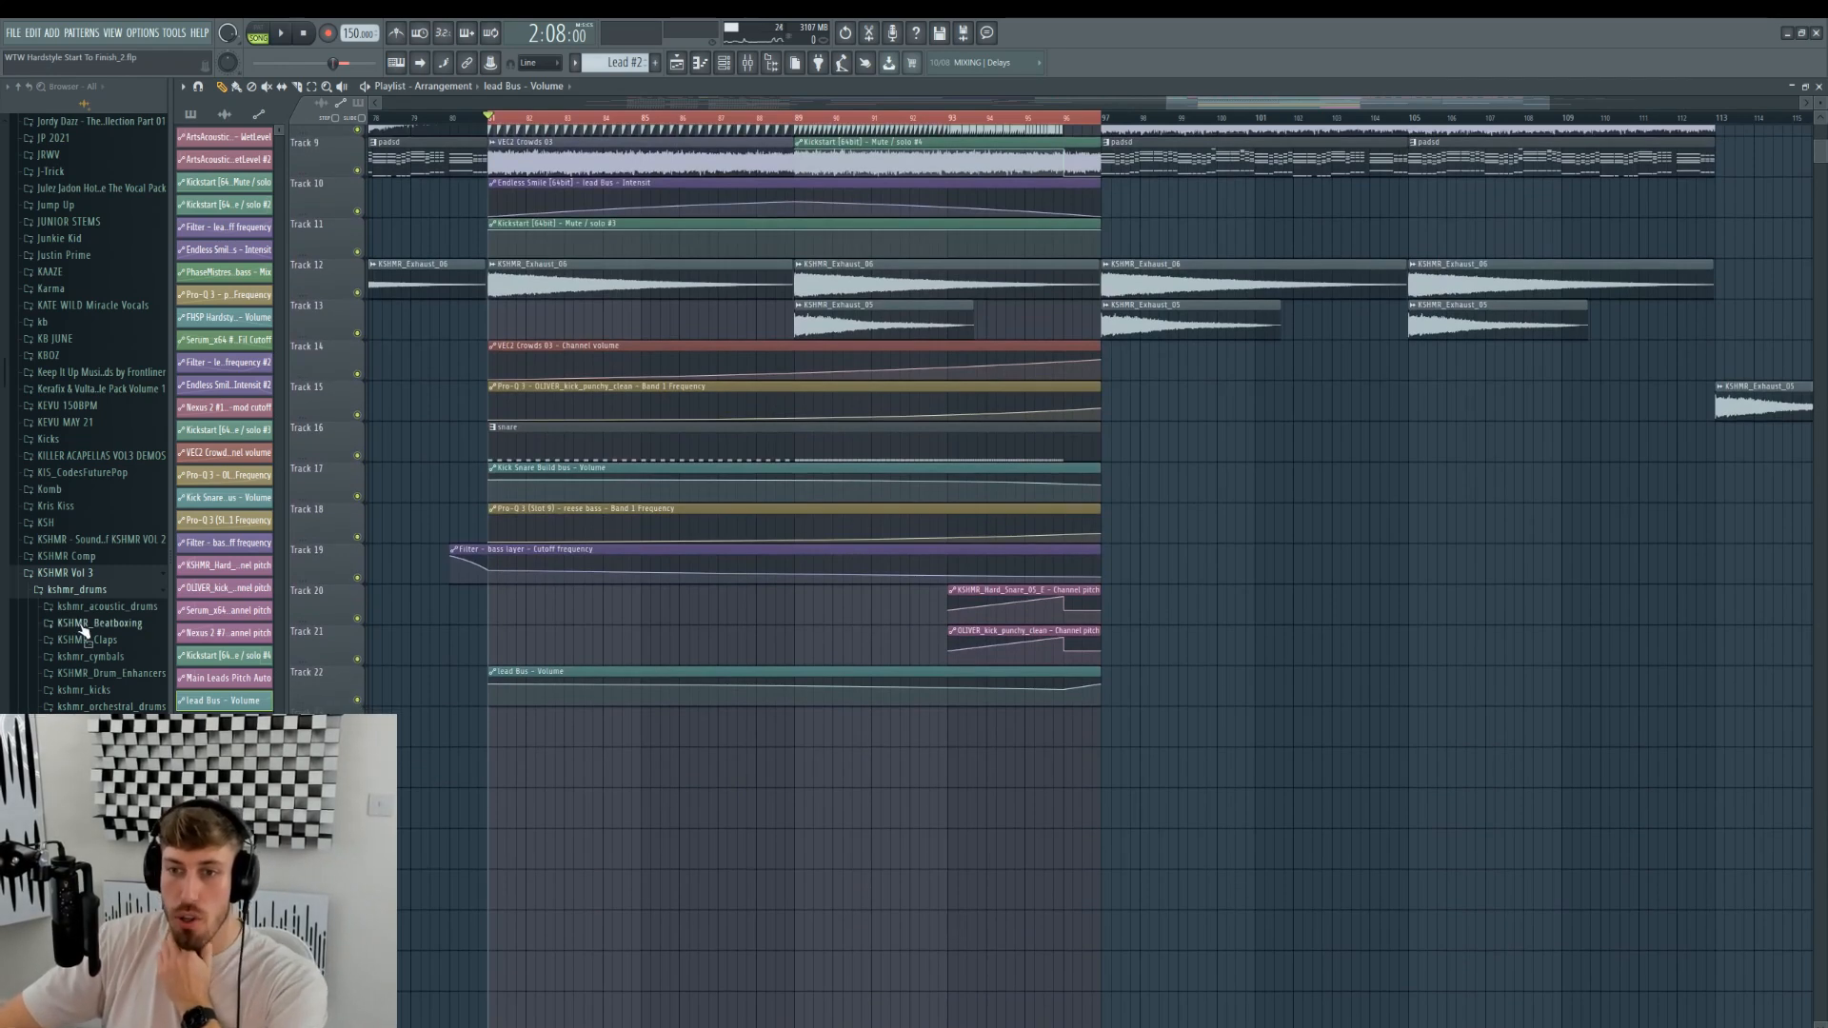
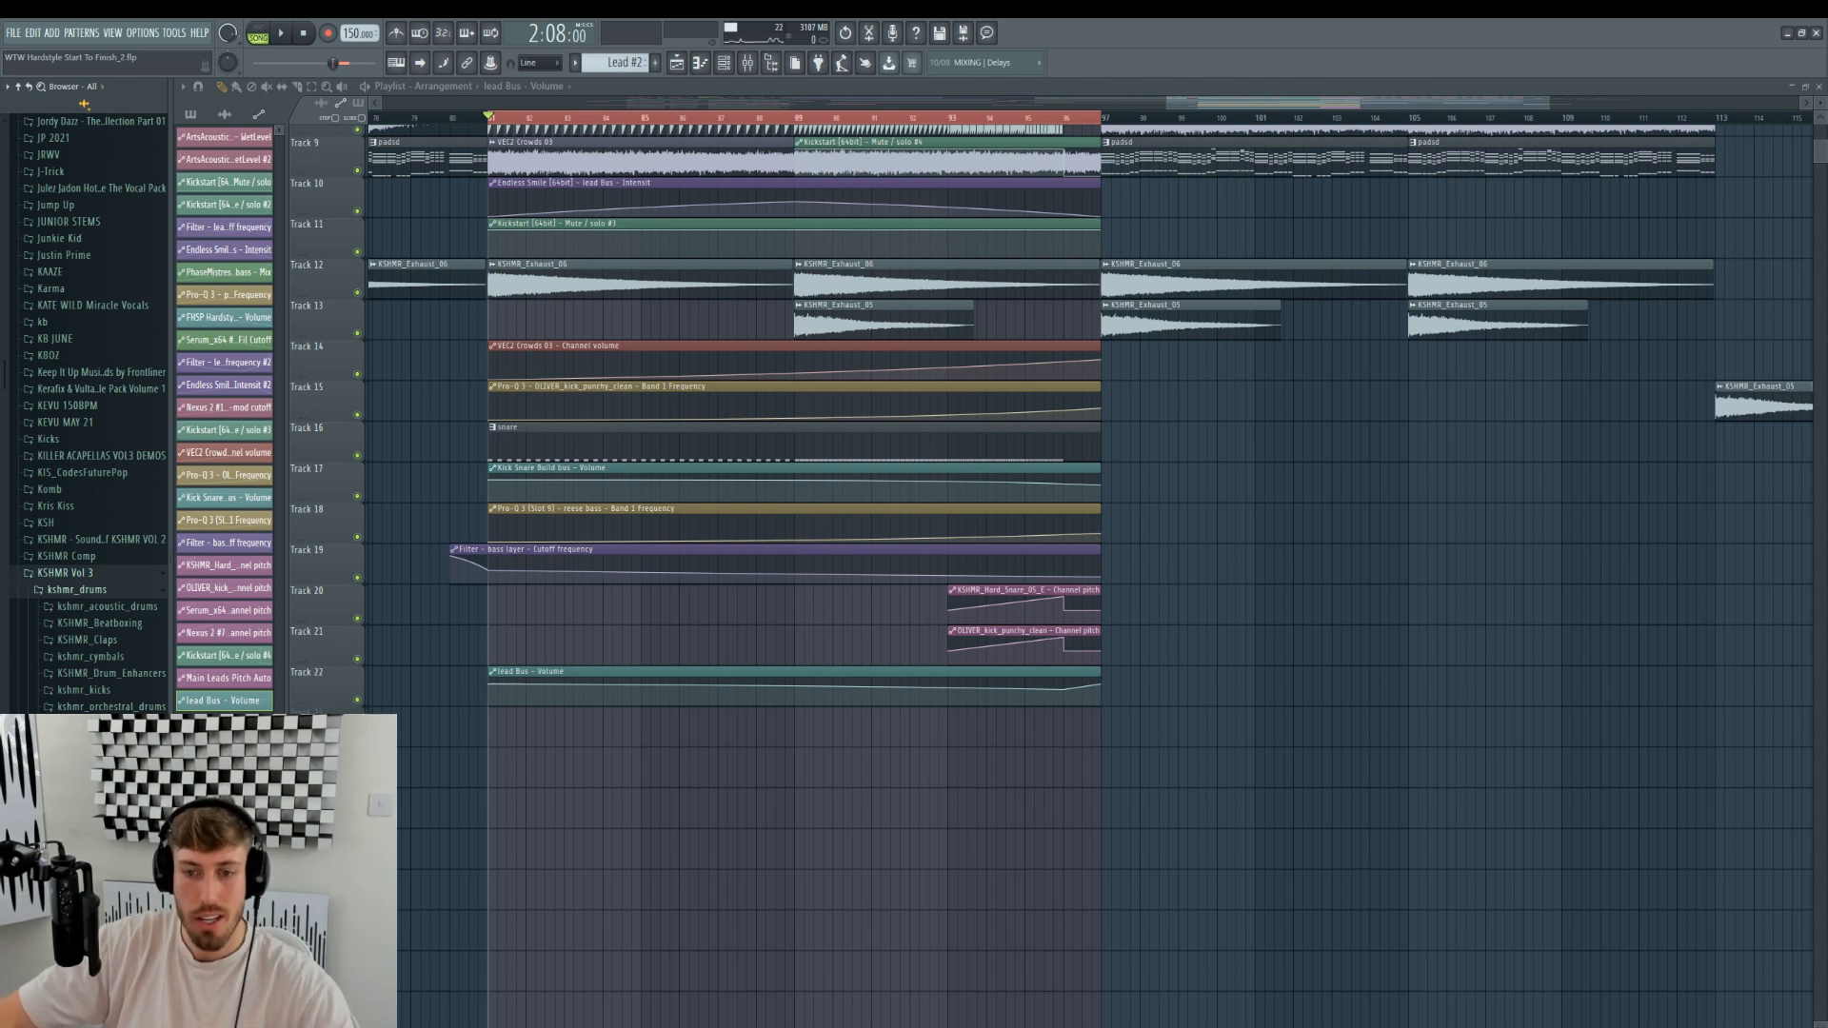
scroll(112, 784, down, 3)
click(112, 783)
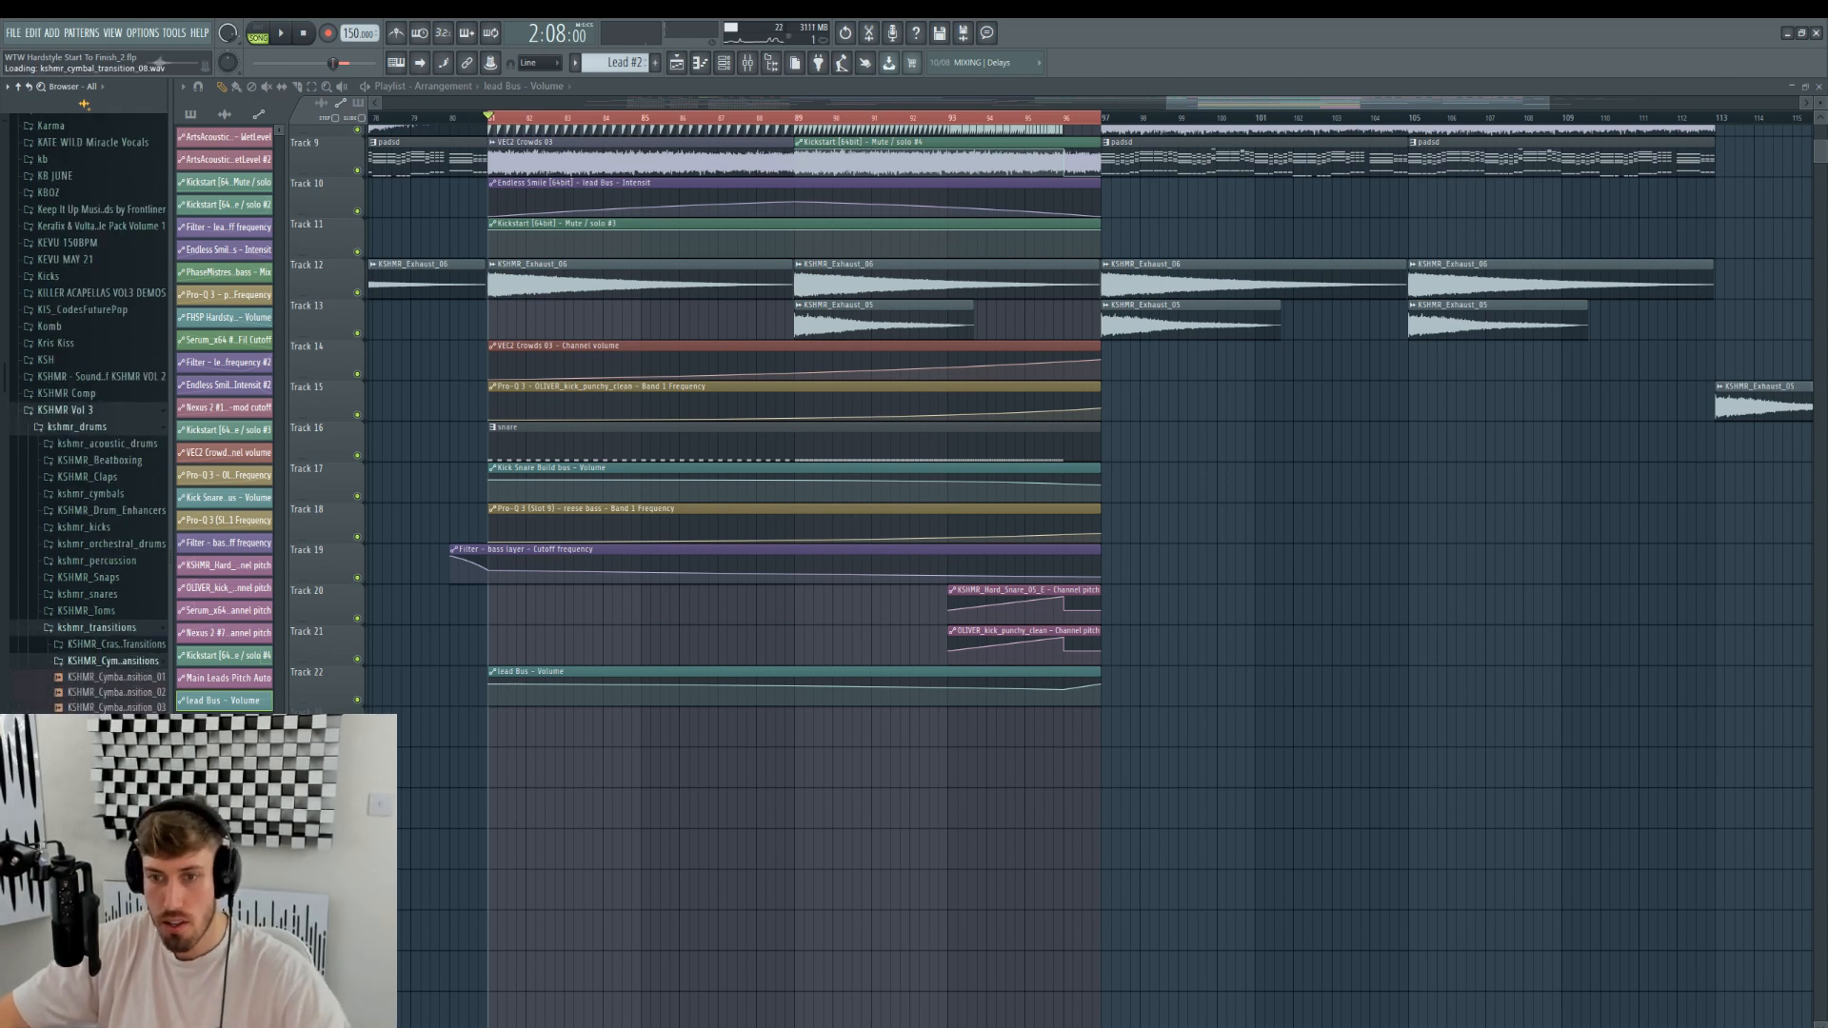
drag(113, 783, 743, 766)
key(space)
drag(865, 769, 839, 770)
double_click(839, 770)
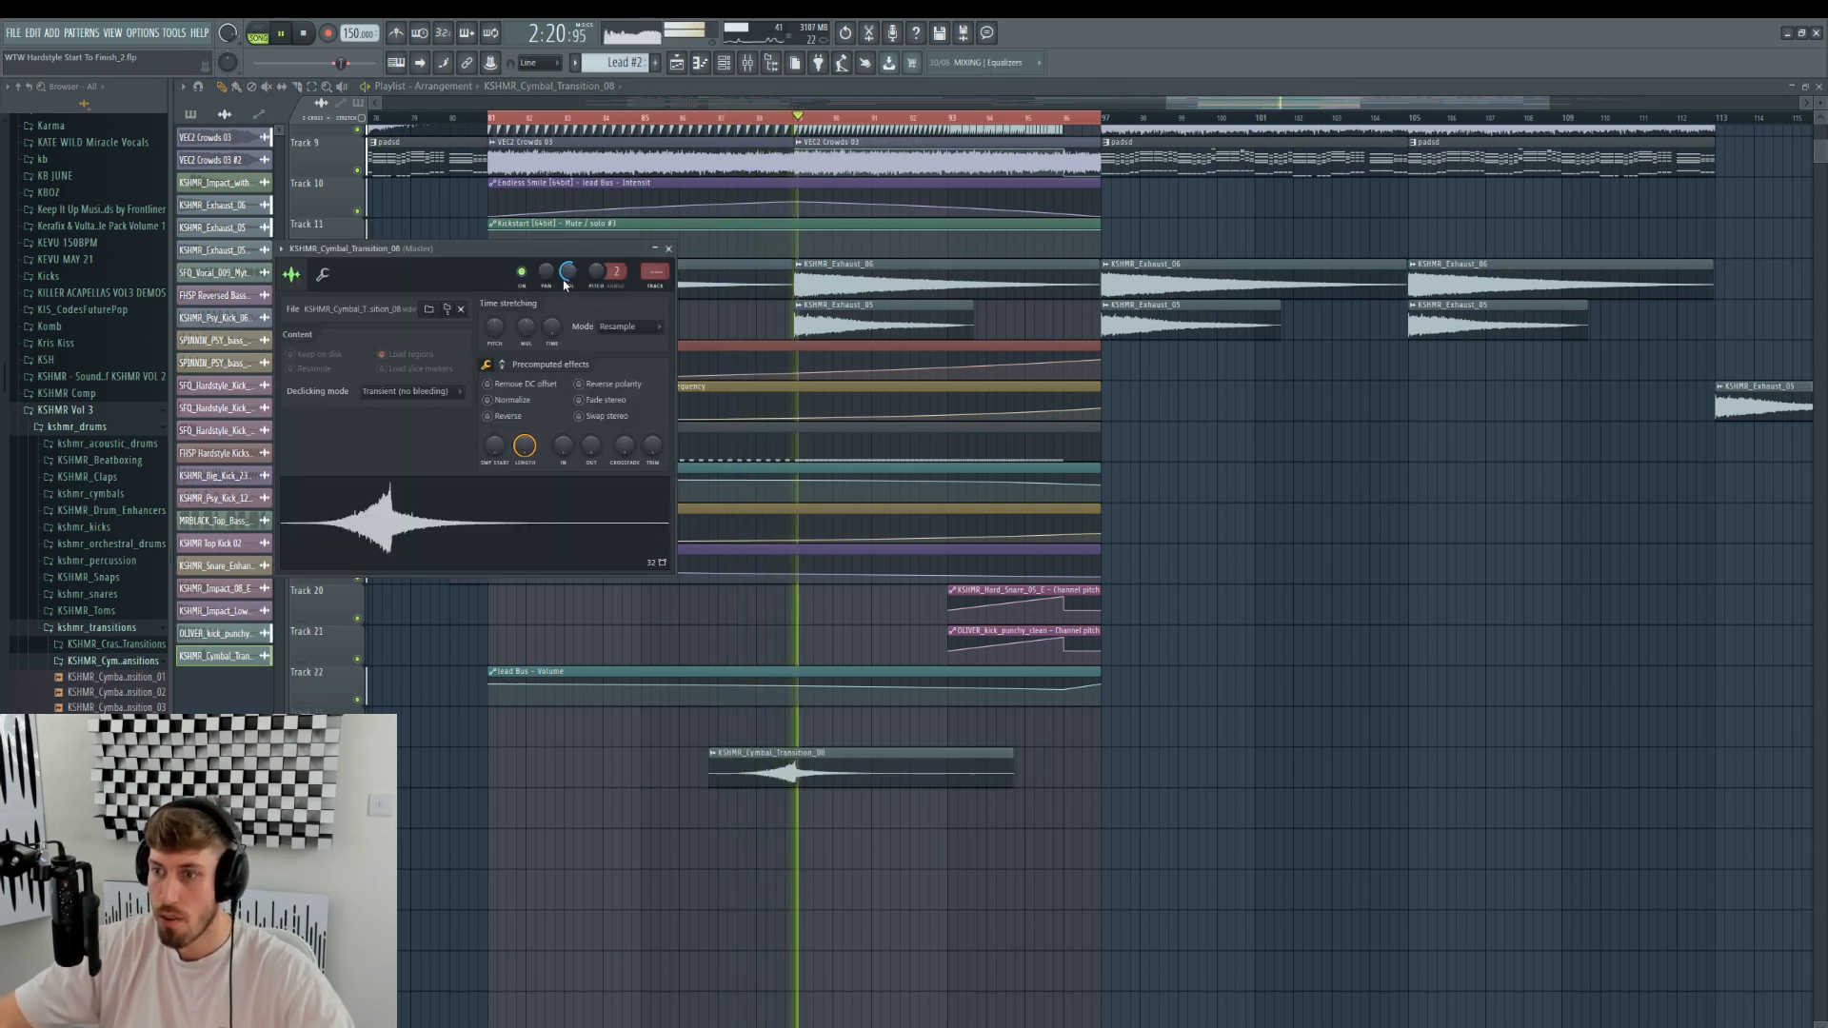
- Replace the placed cymbal transition sample with KSHMR_Cymbal_Transition_05
key(space)
drag(112, 739, 767, 792)
key(space)
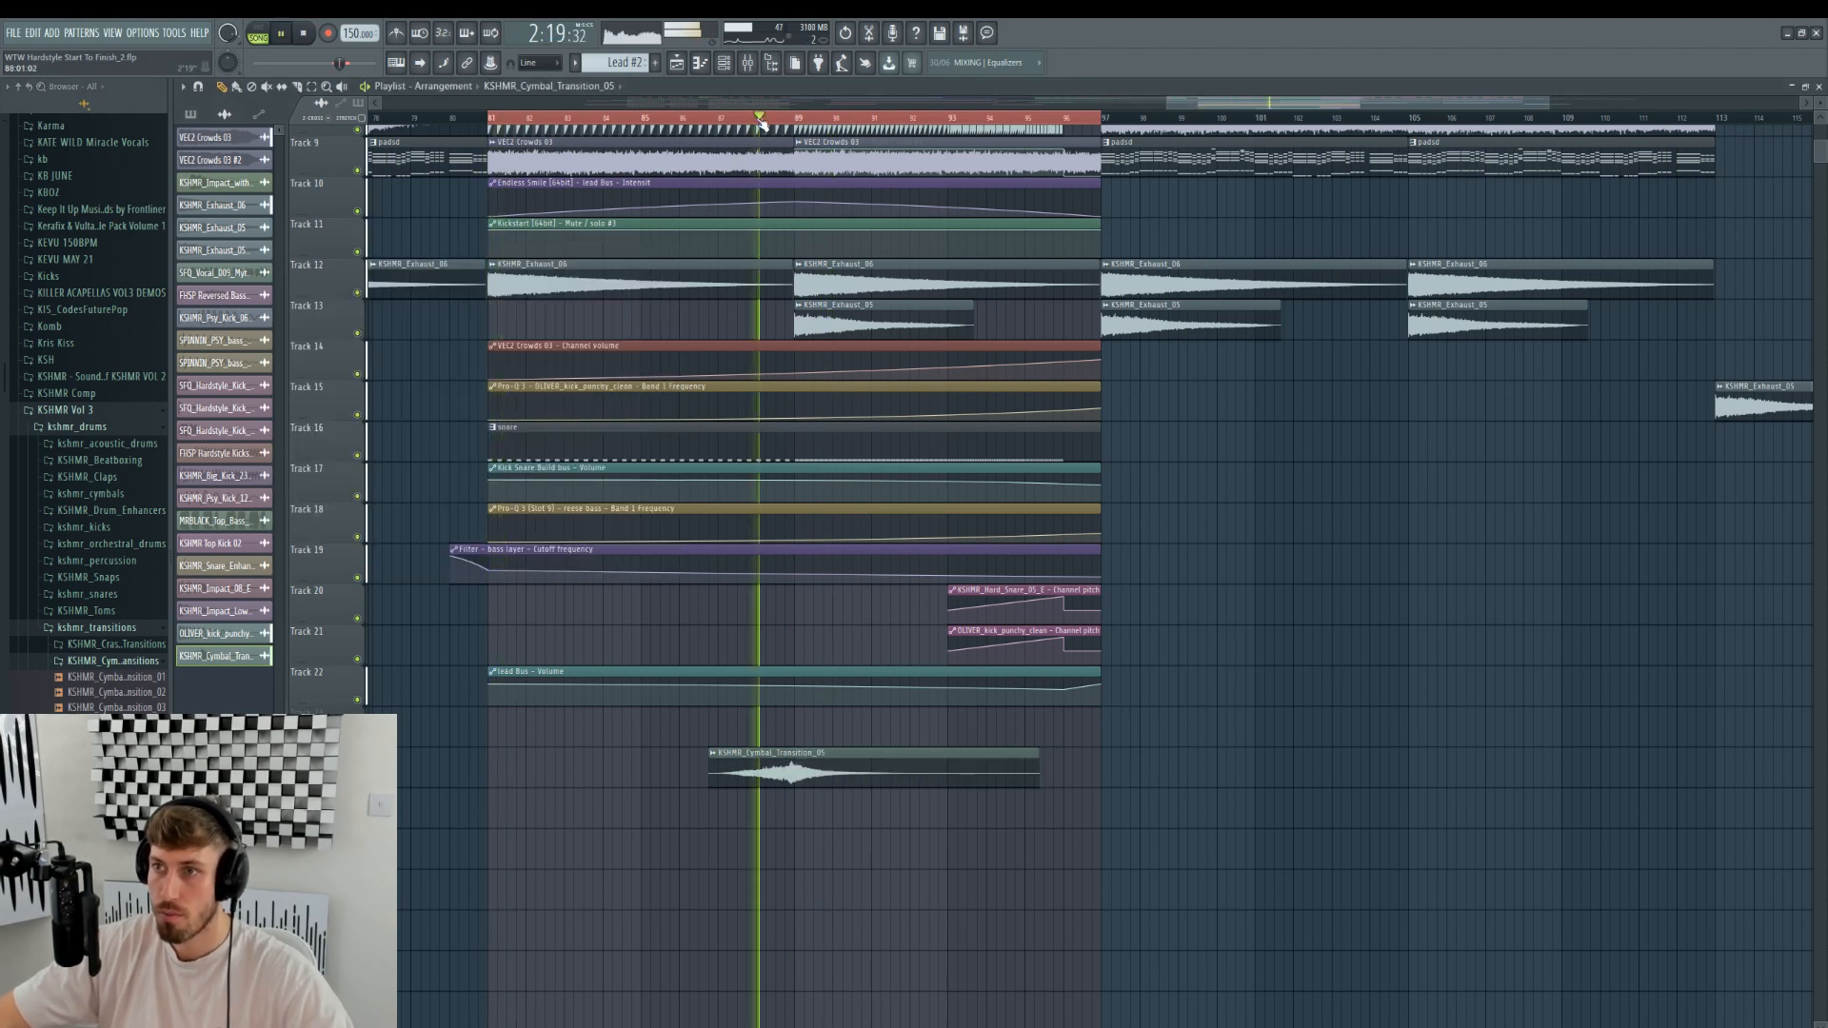
- Audition the new cymbal transition around bar 89 and examine how its peak lines up with the start of that bar
drag(1549, 102, 1293, 144)
key(space)
drag(1165, 98, 1153, 457)
scroll(633, 126, left, 3)
click(632, 120)
key(space)
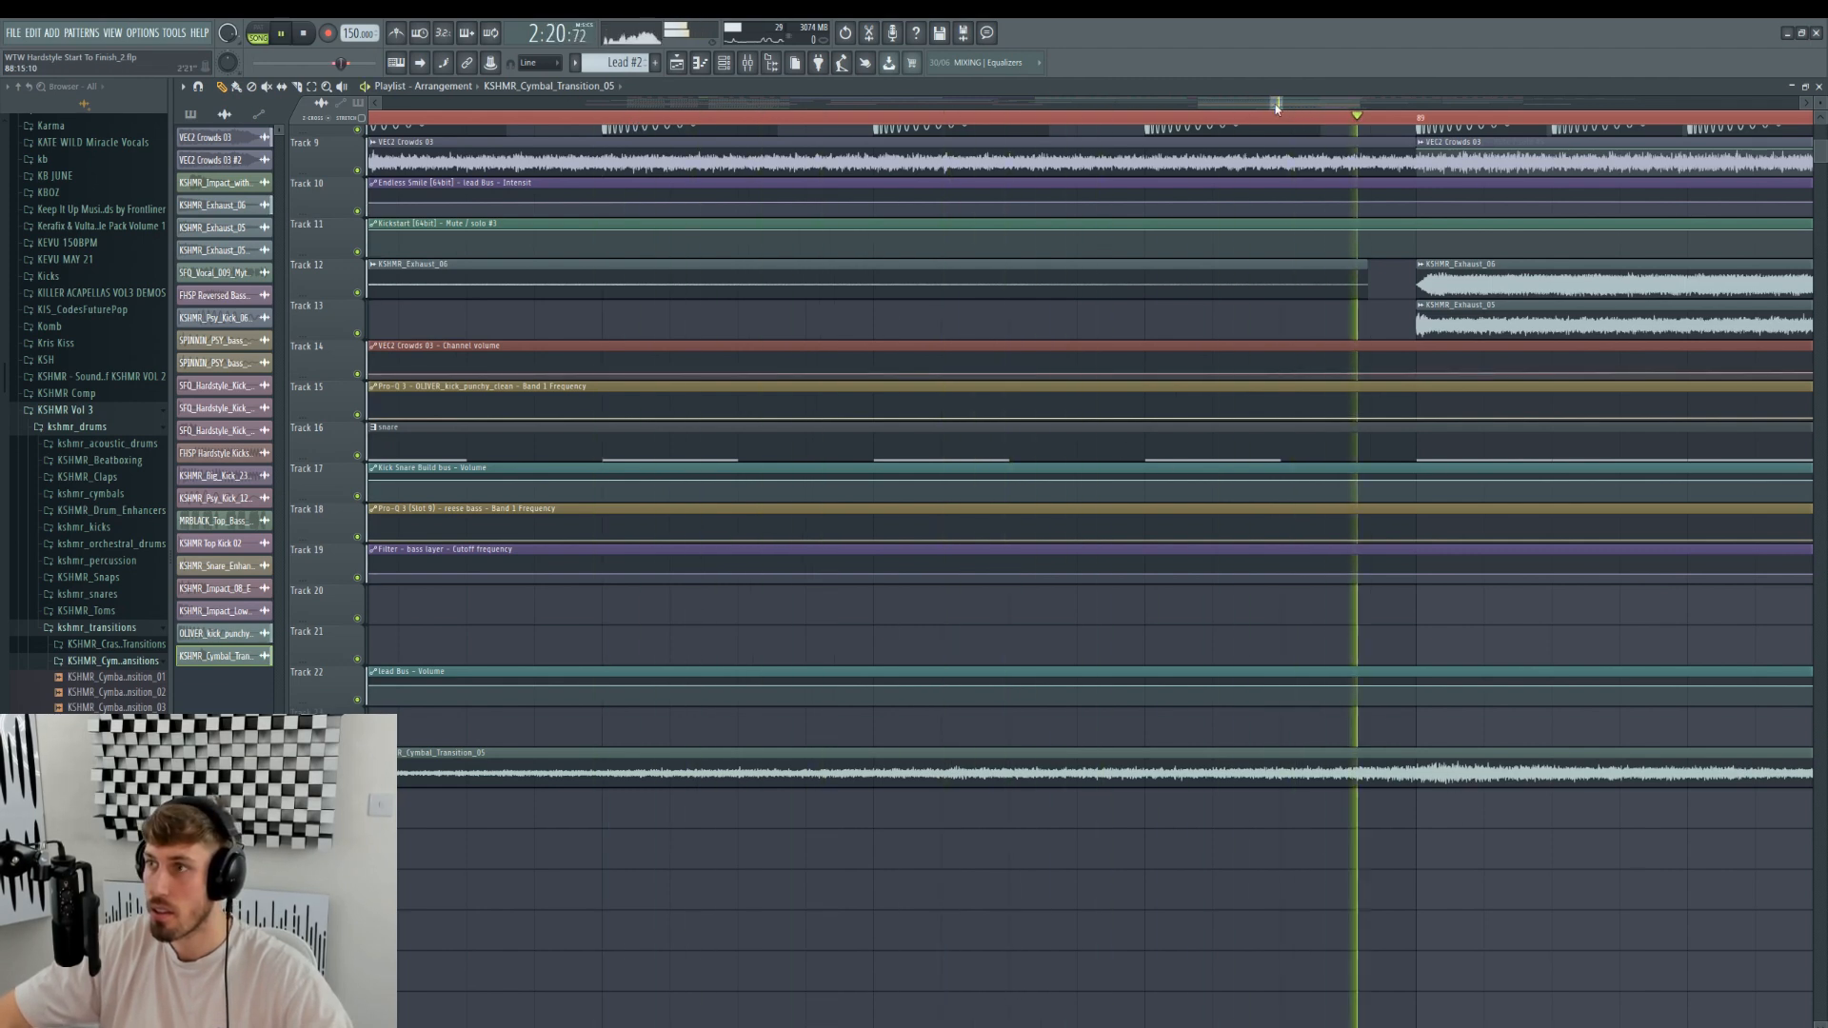
scroll(1381, 271, right, 3)
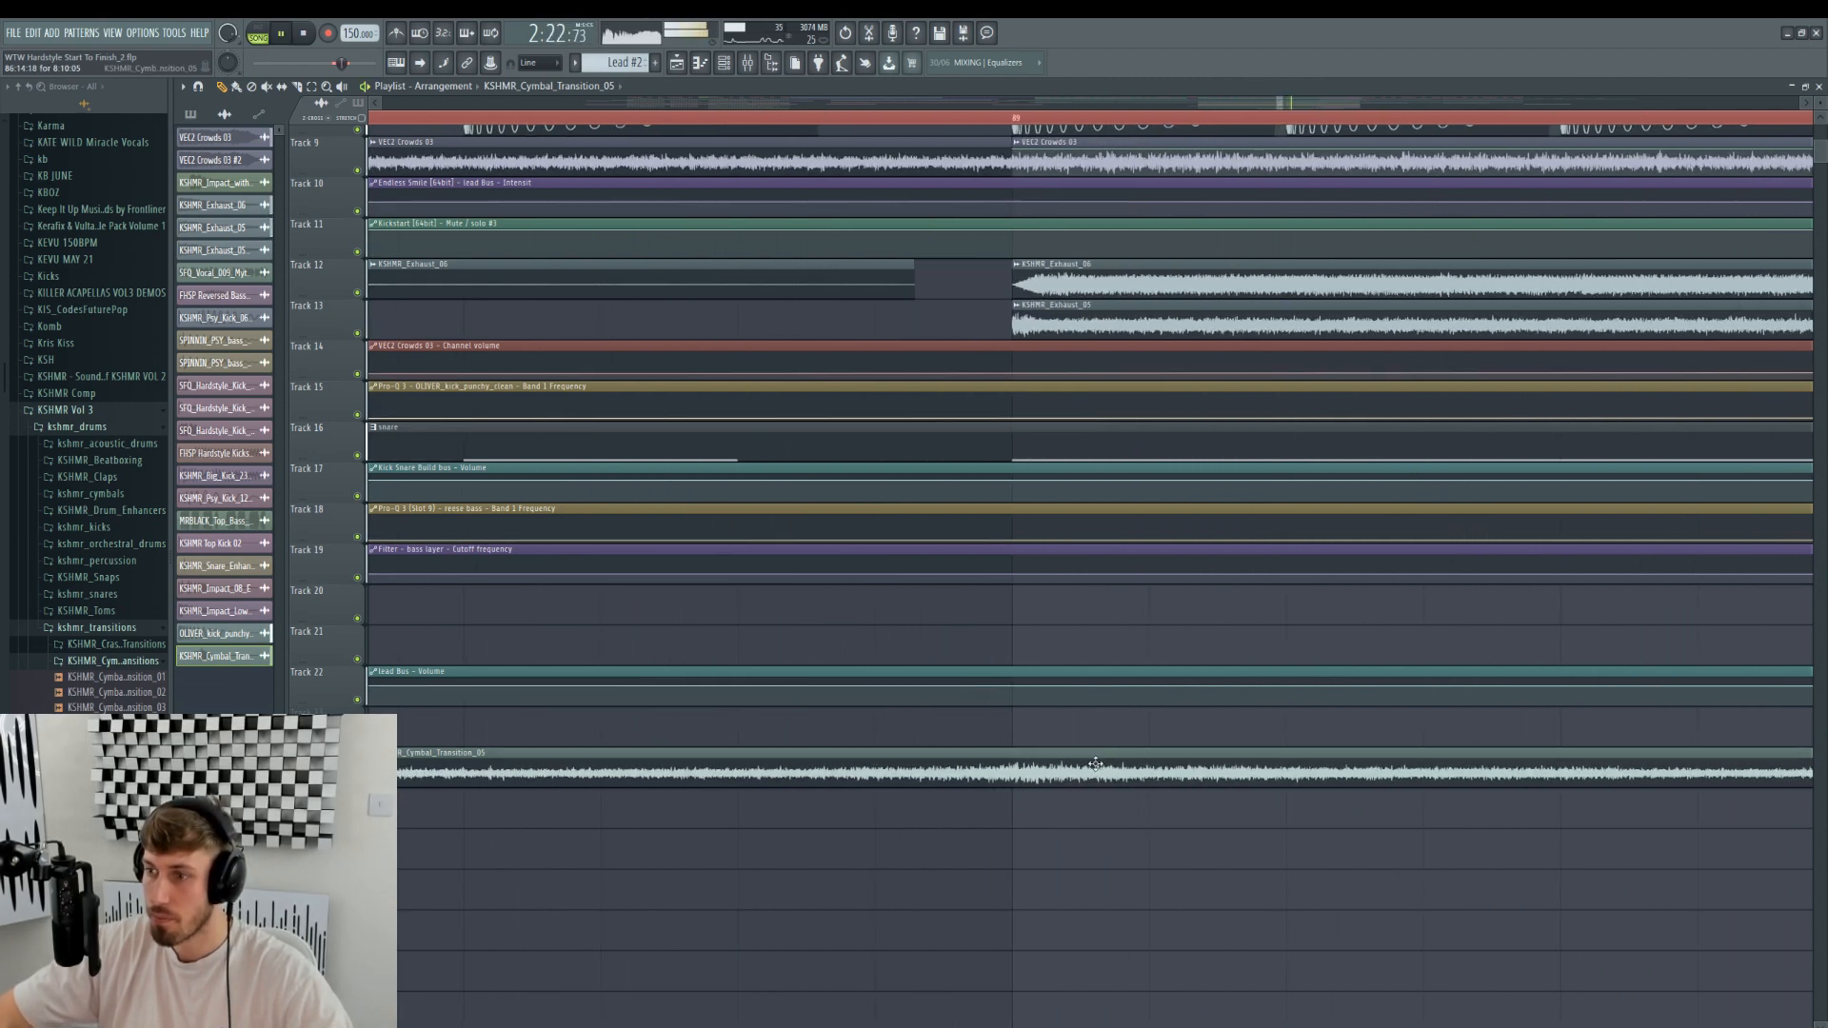
click(798, 120)
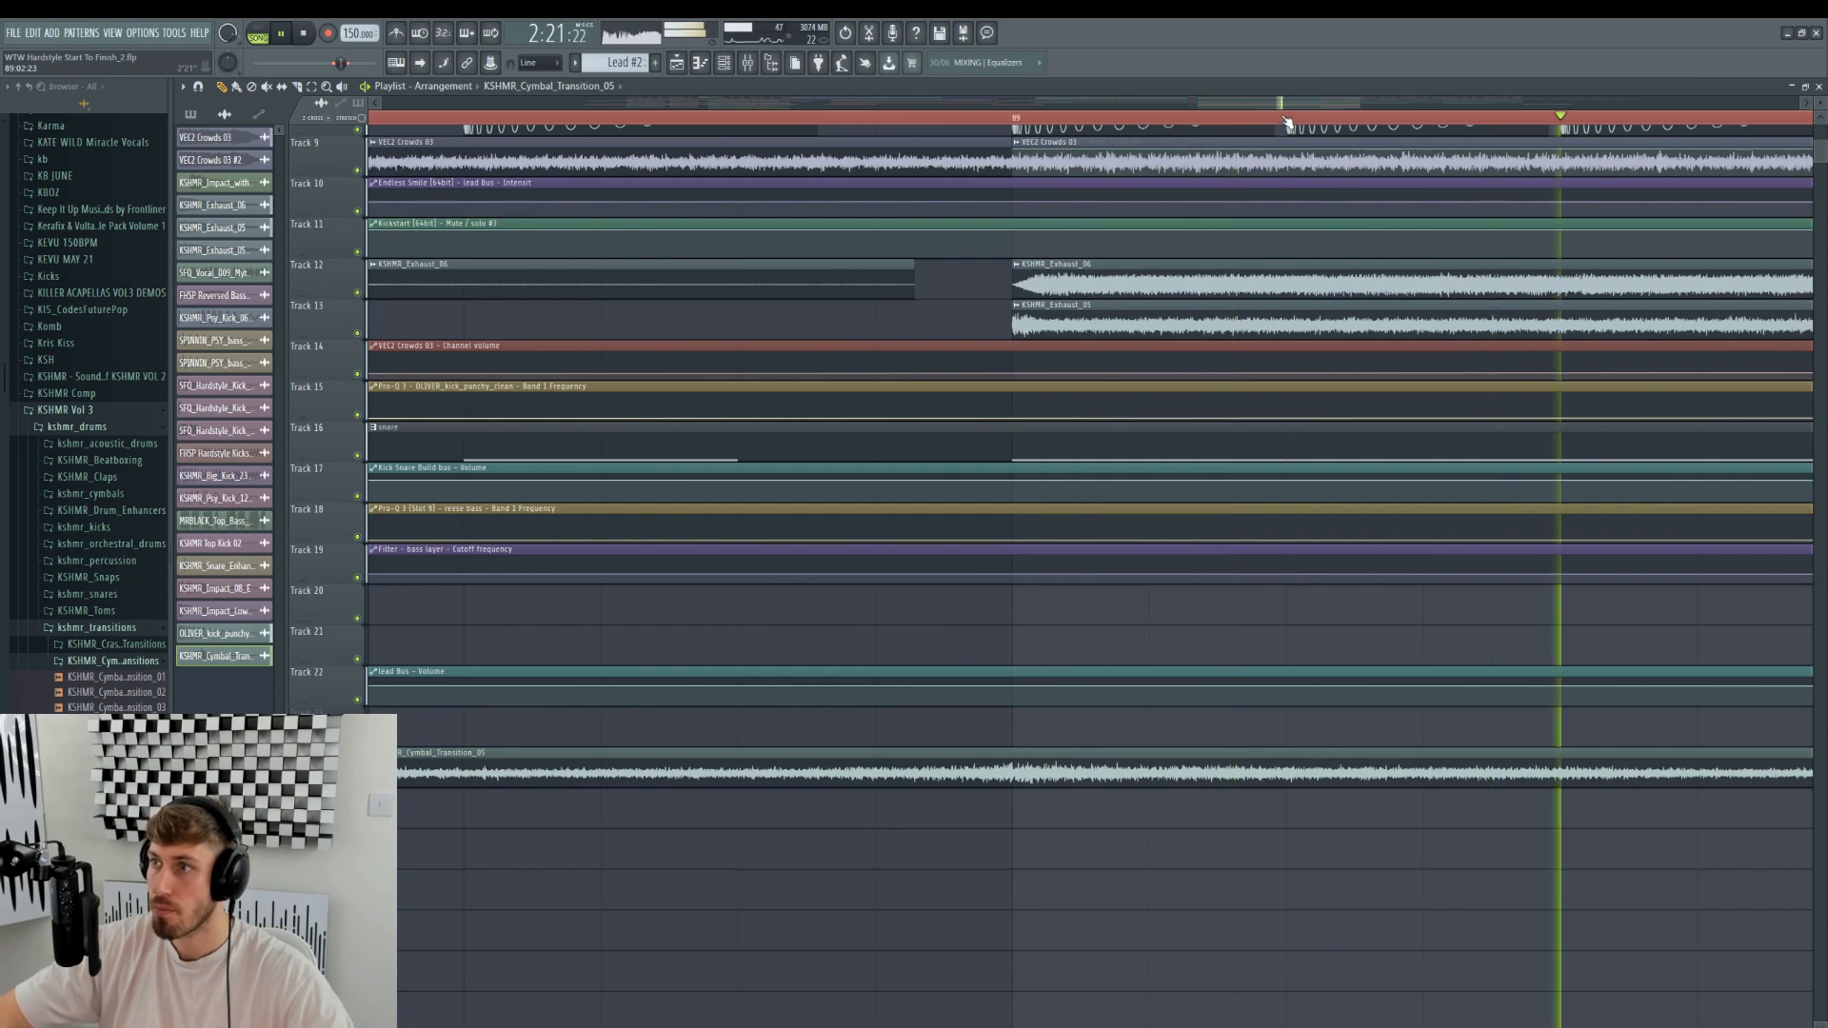
drag(1283, 103, 1416, 105)
drag(1278, 103, 884, 104)
drag(1416, 101, 1691, 103)
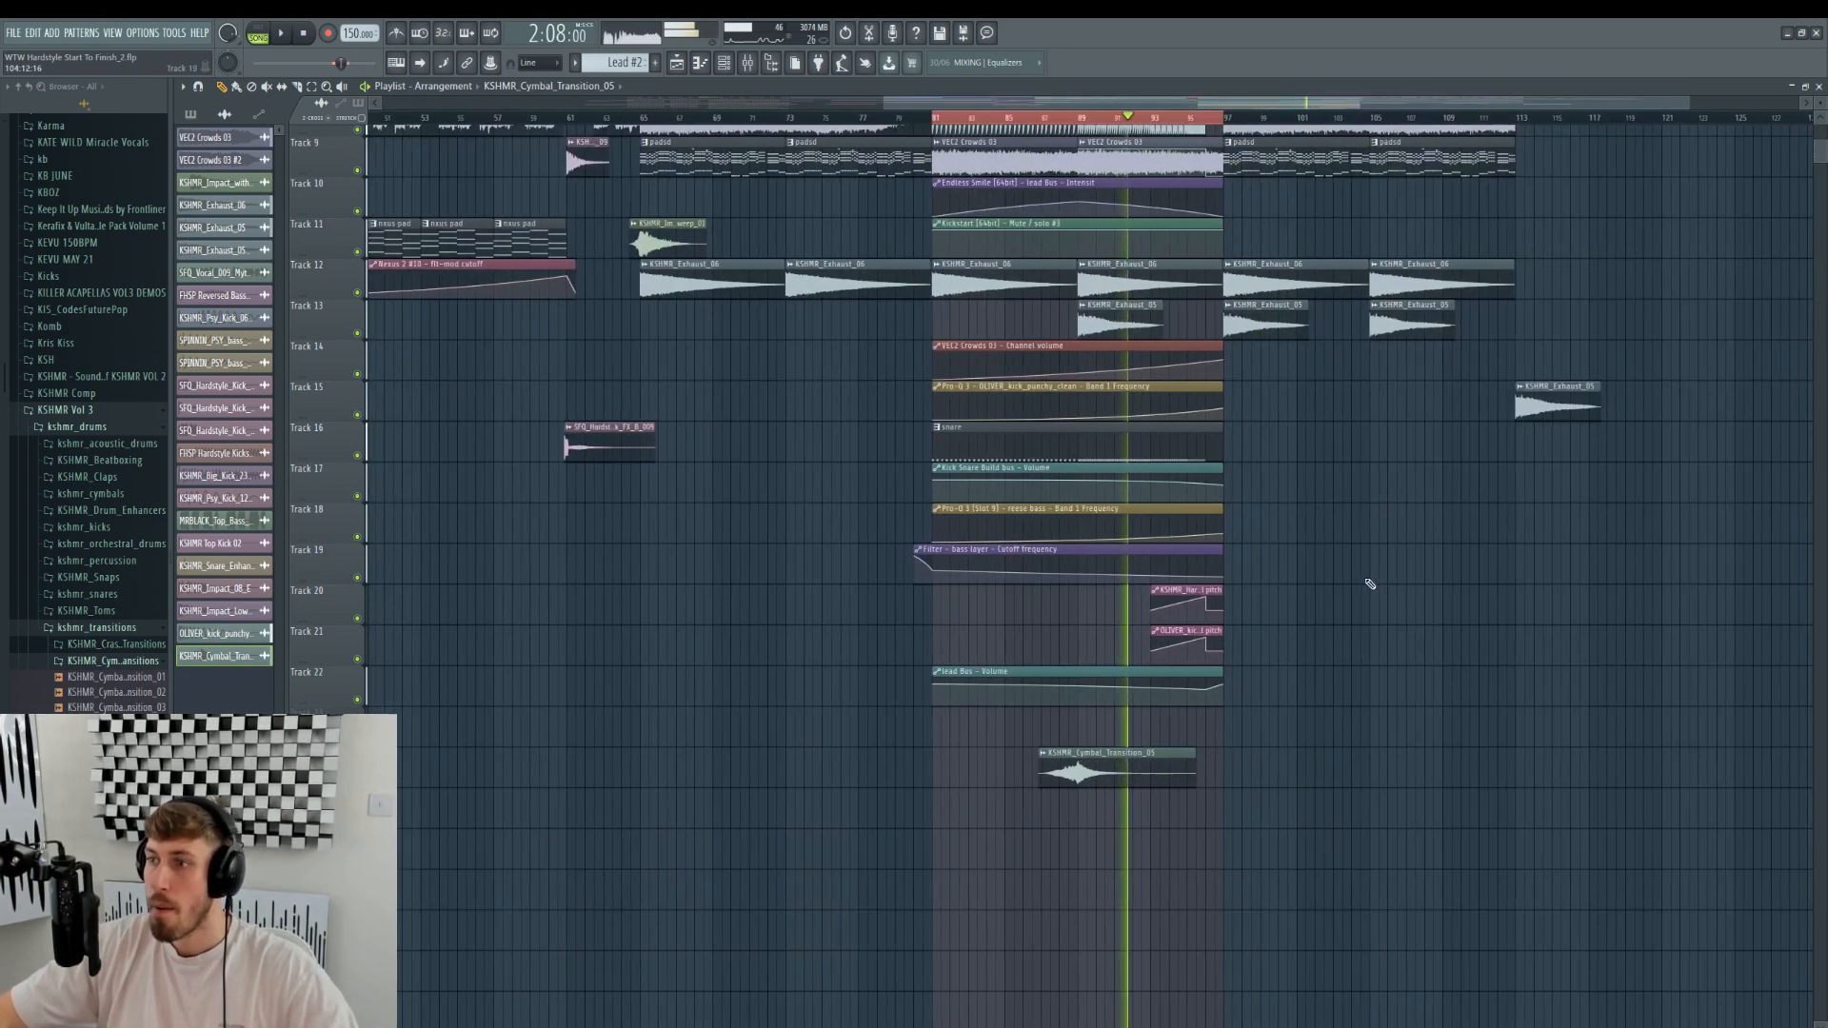
key(space)
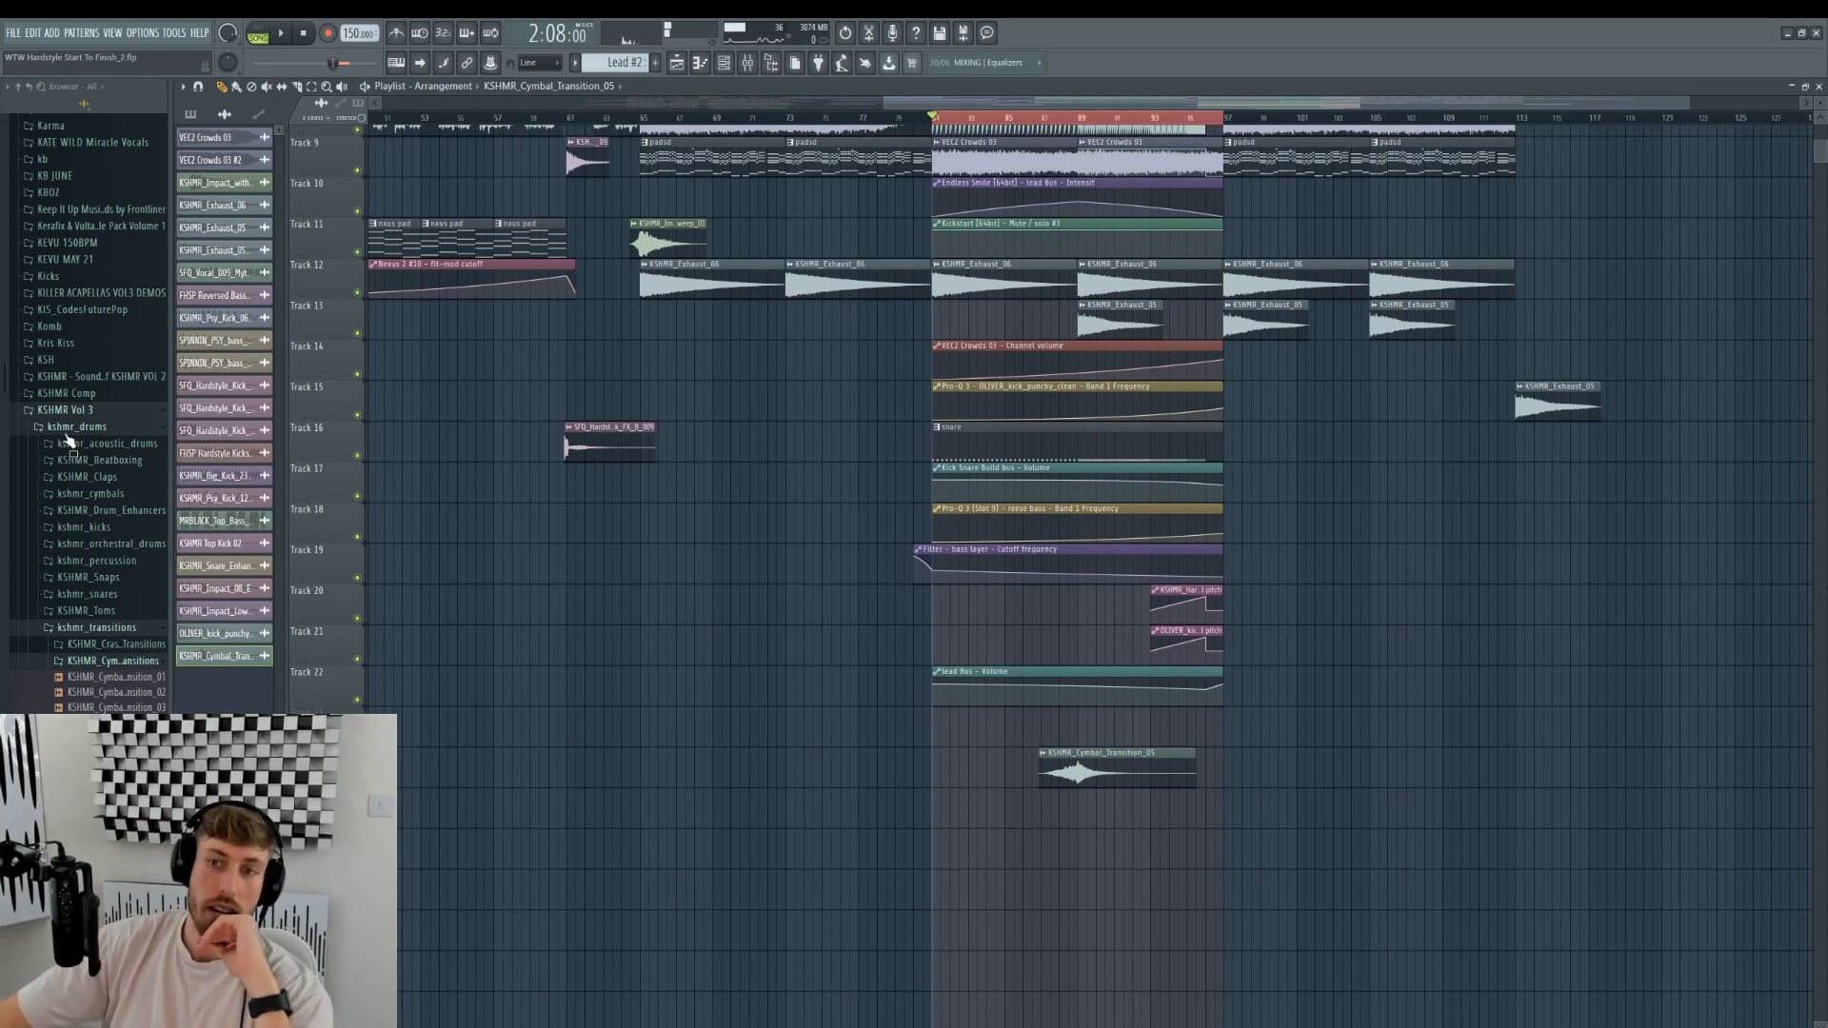
- Collapse the KSHMR Vol 3 sample folder and load Endless Smile (64bit) into slot 2 of the Master mixer track
click(86, 412)
scroll(1006, 453, up, 5)
scroll(1011, 495, down, 6)
scroll(964, 244, up, 9)
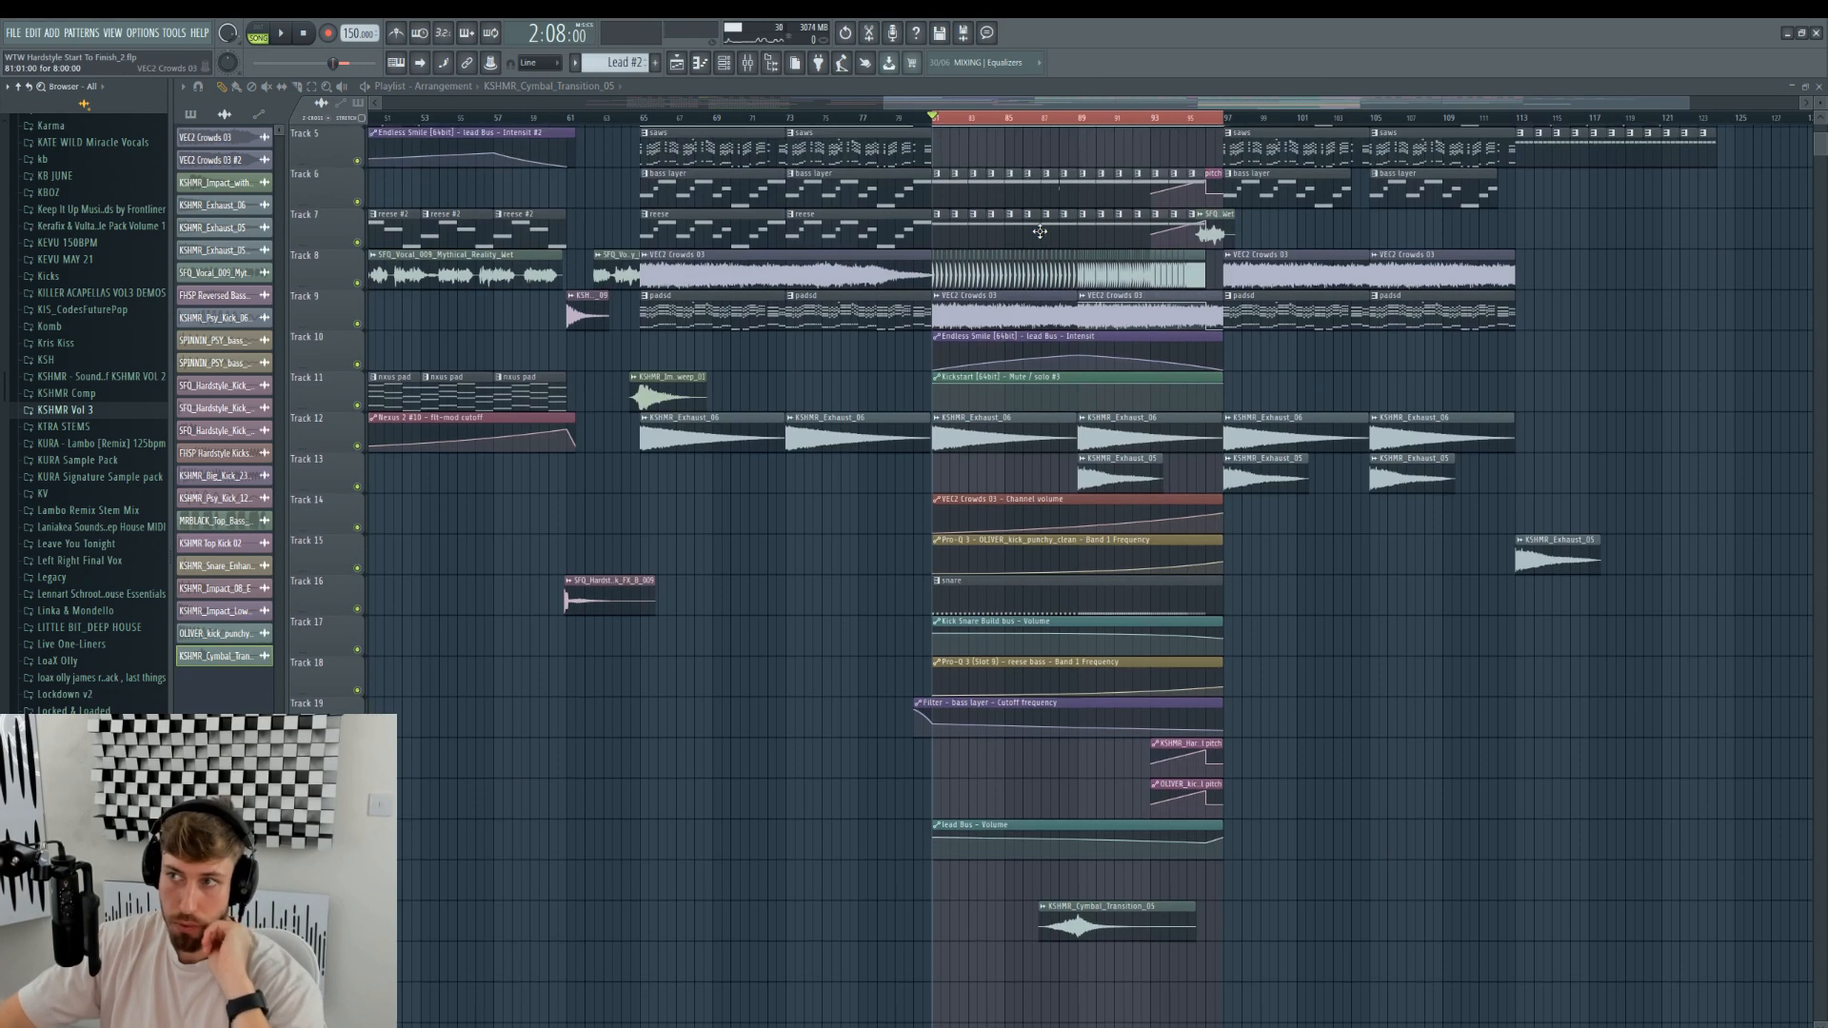
click(749, 67)
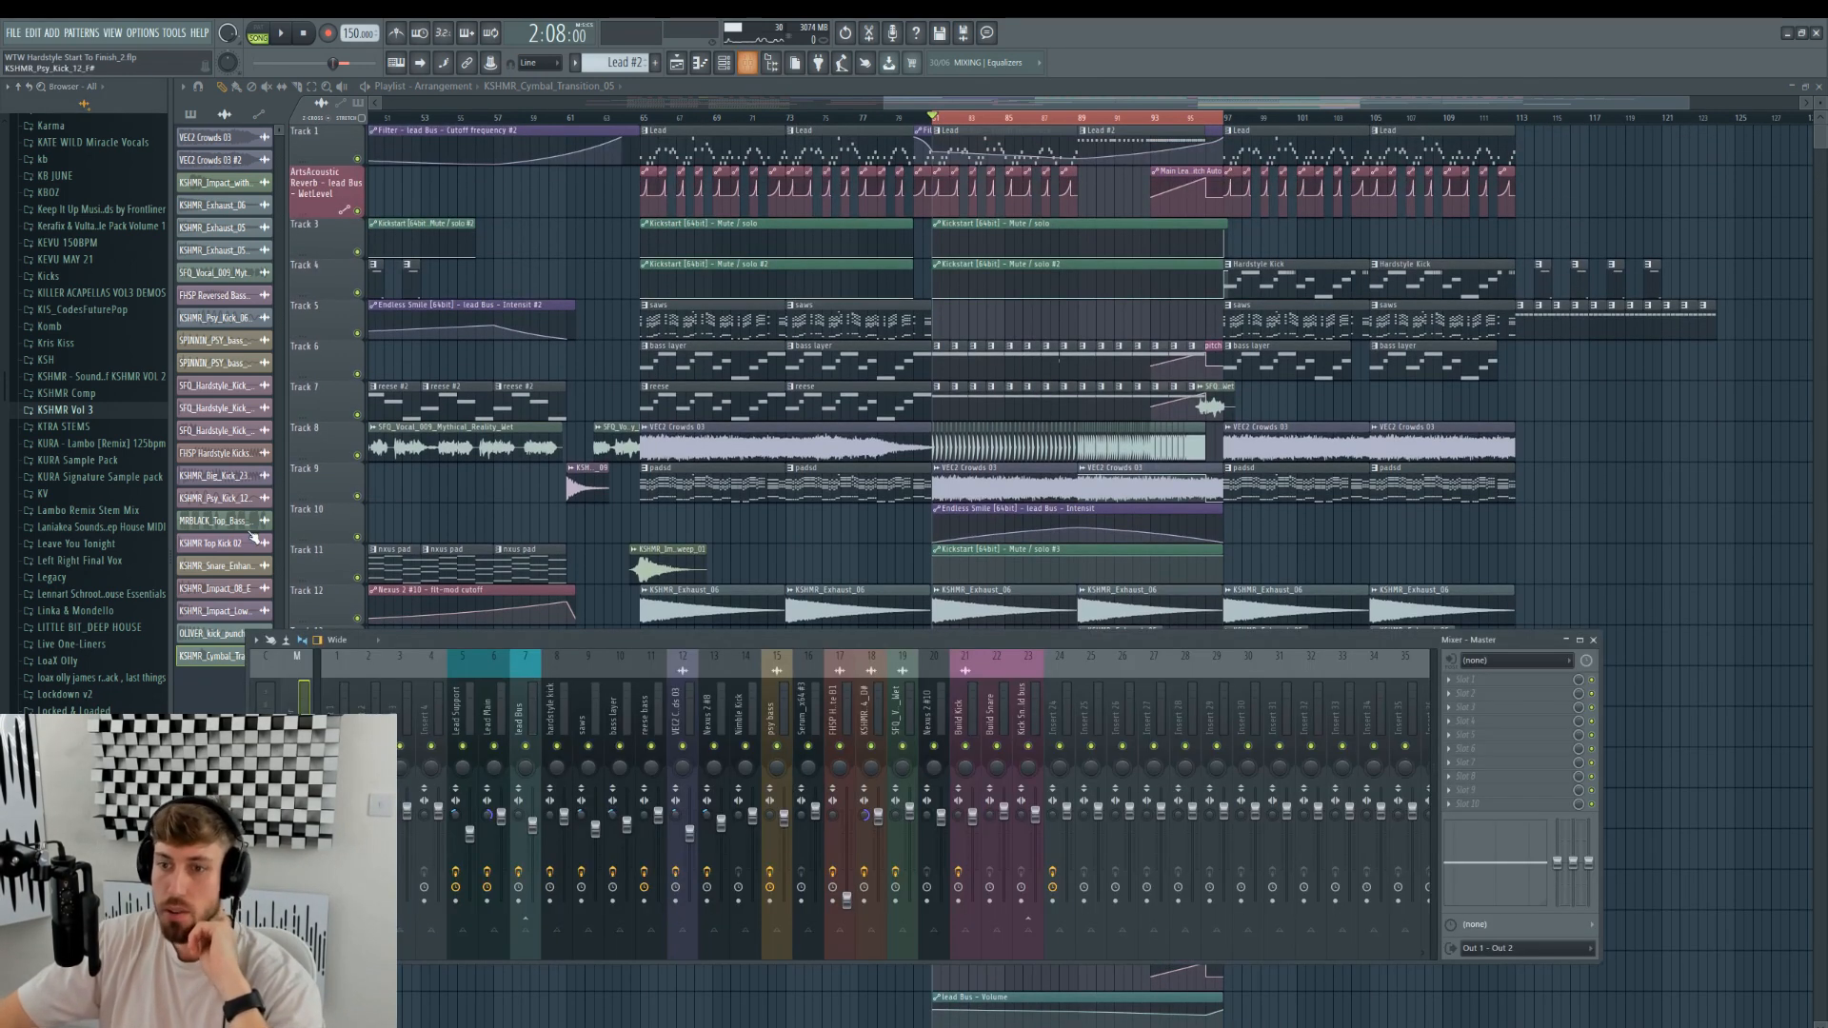
click(1454, 712)
click(1133, 777)
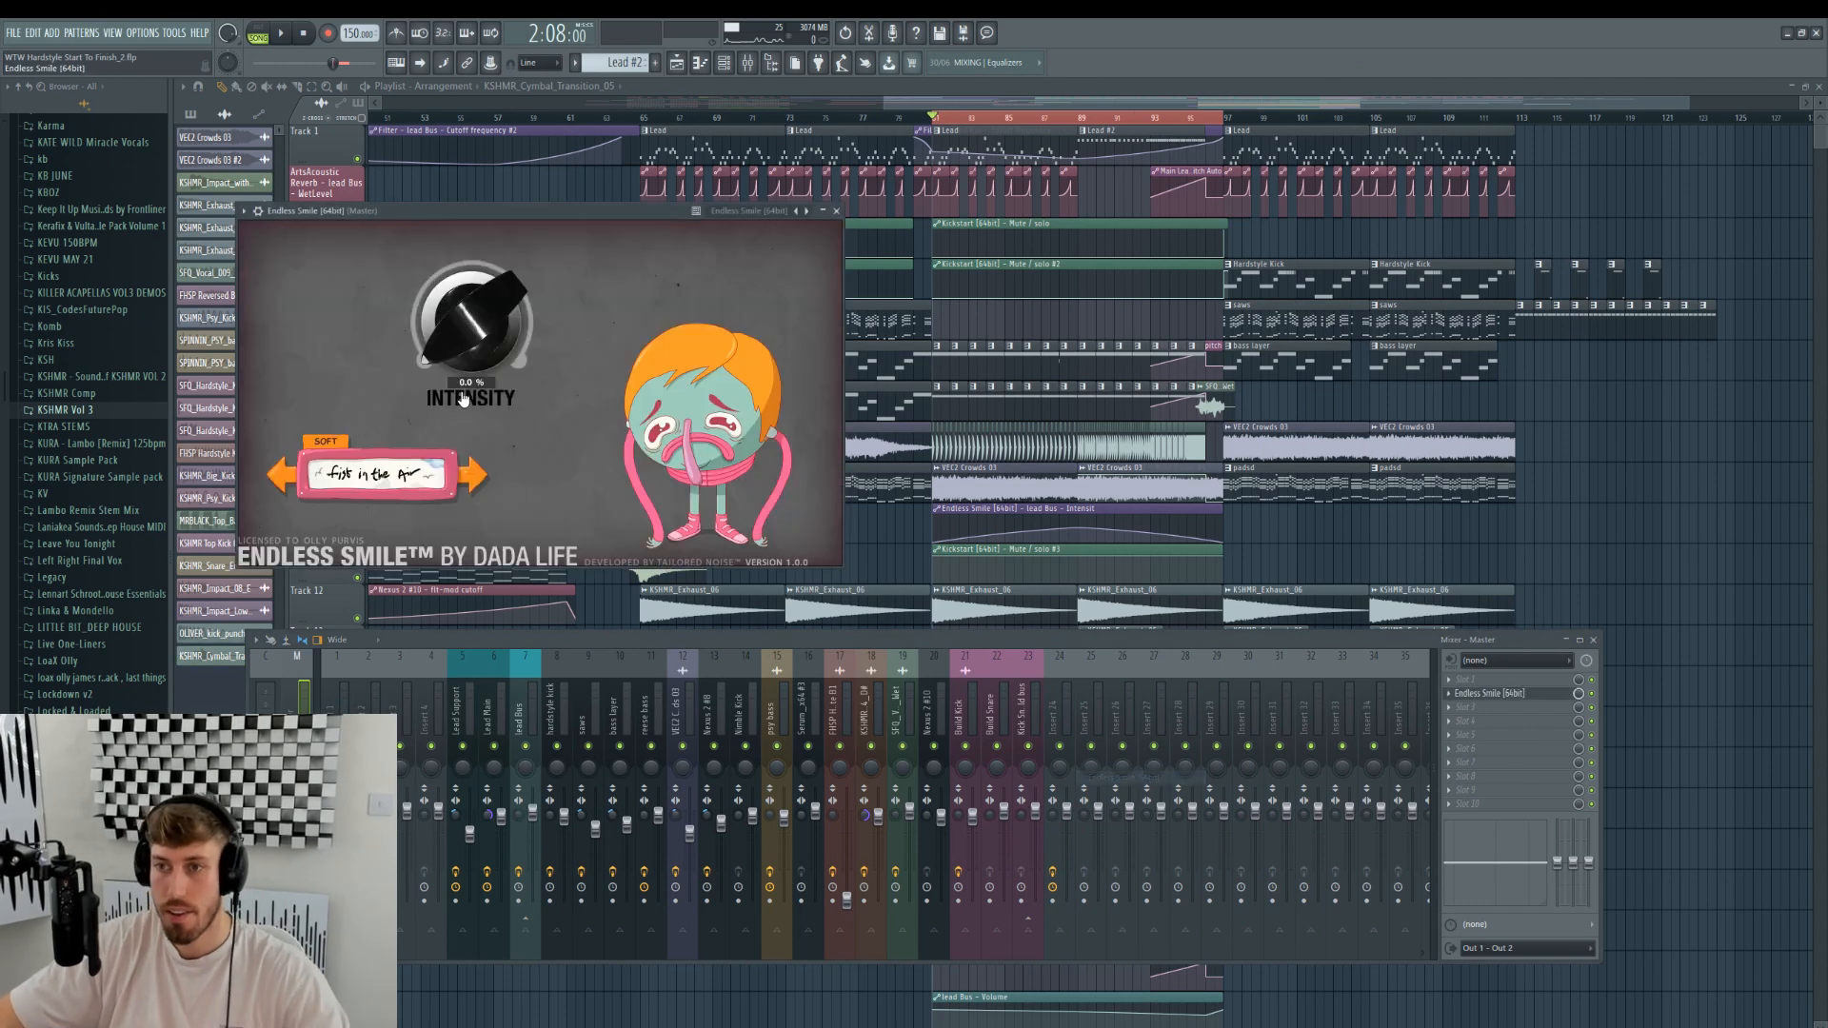
- Create an automation clip for the Master Endless Smile's intensity, rising to bar 96 and falling by the end of the build-up
click(179, 34)
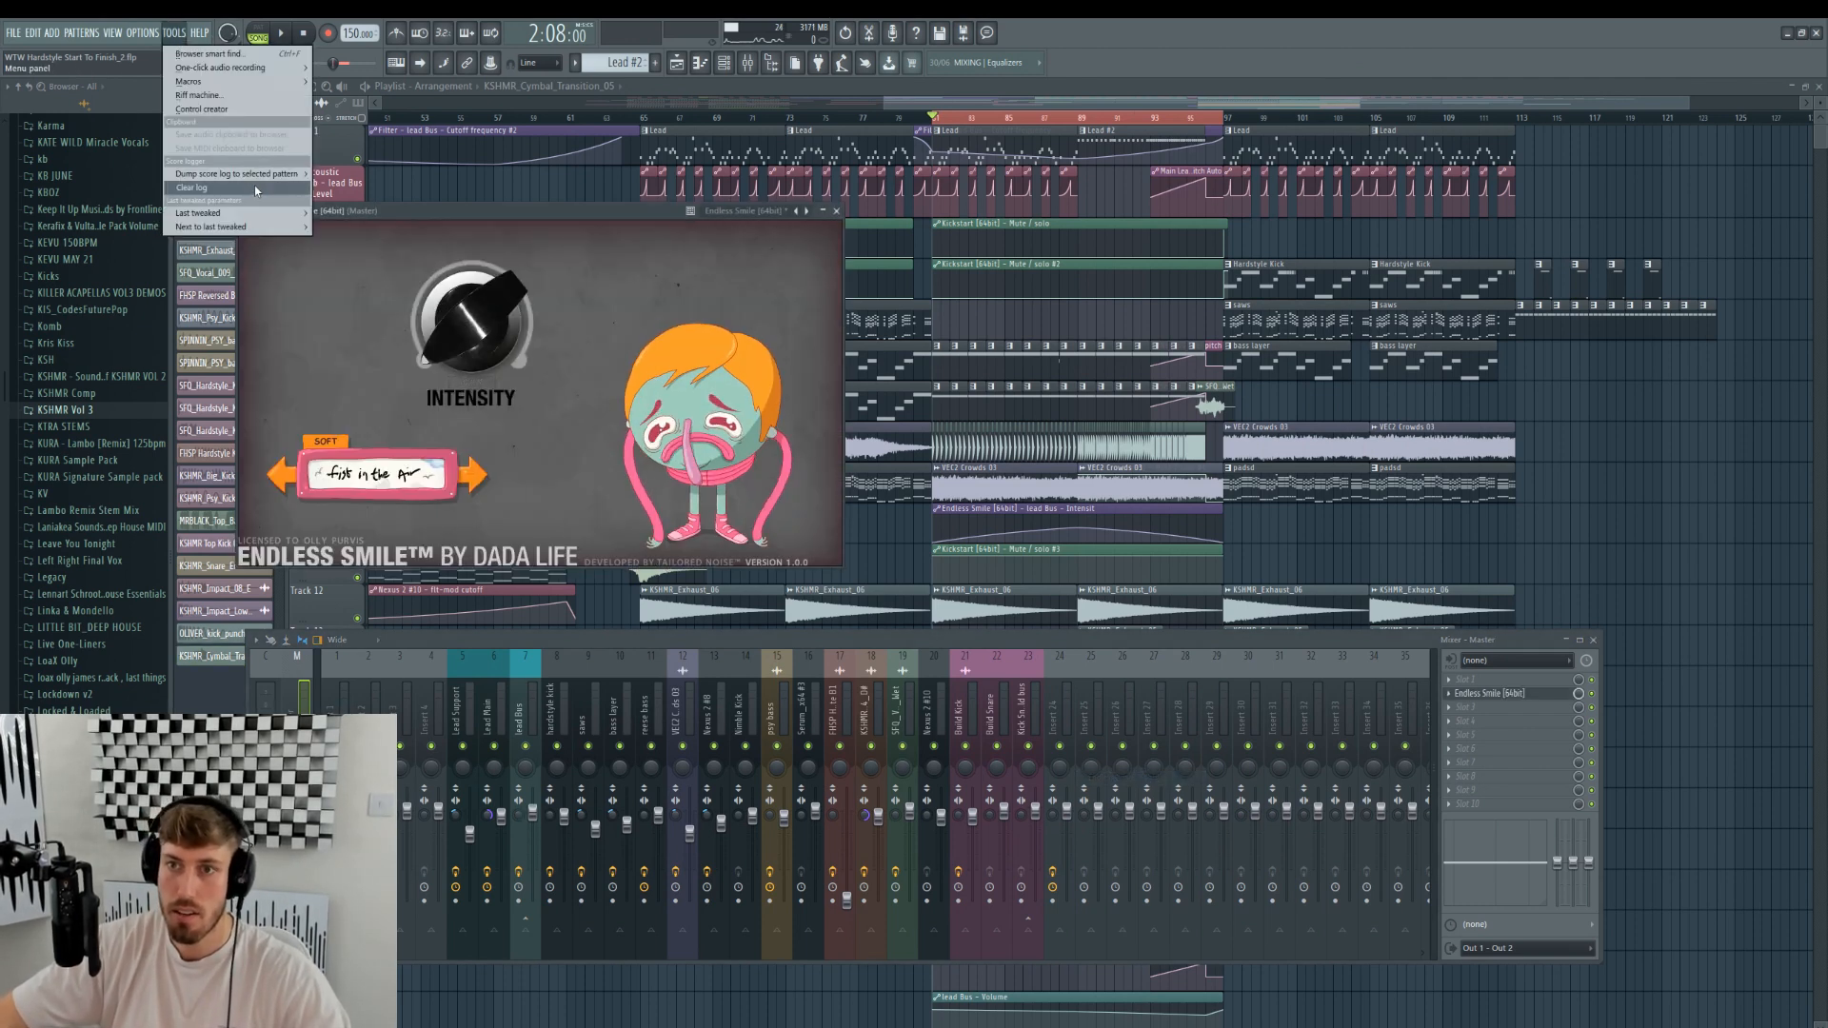
mouse_move(281, 213)
click(411, 317)
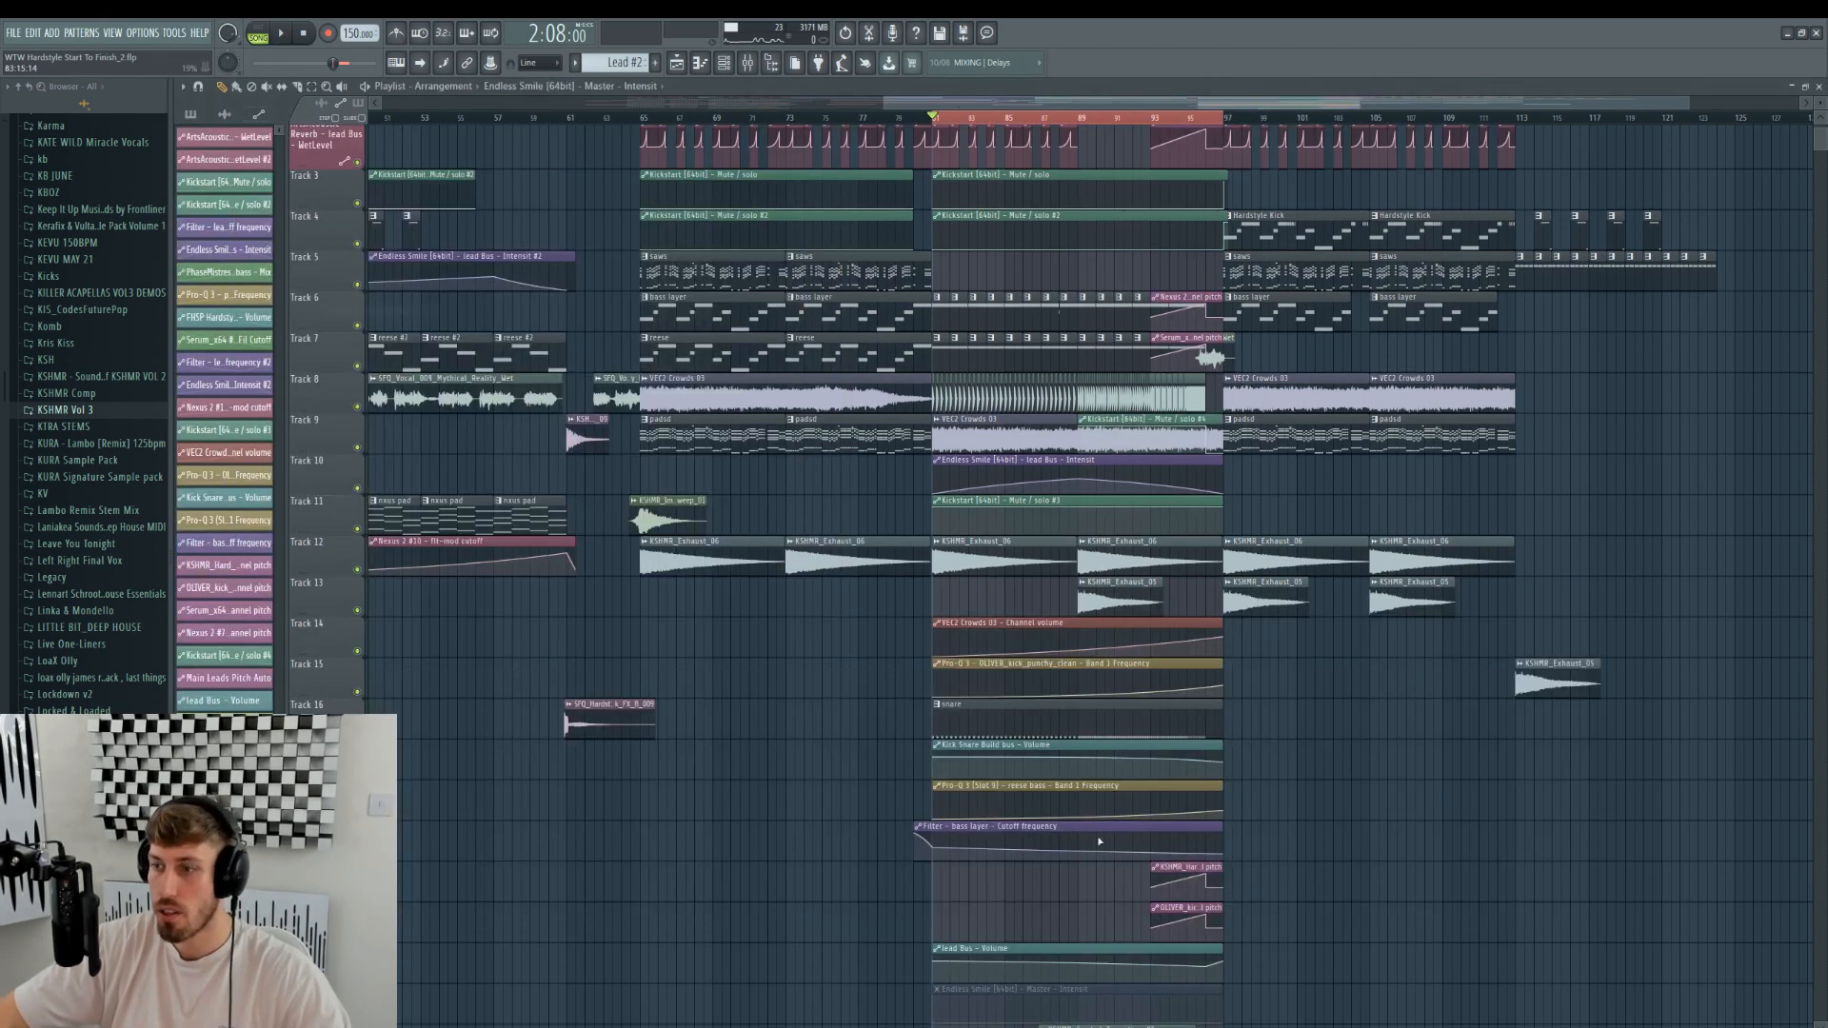
scroll(1208, 943, down, 2)
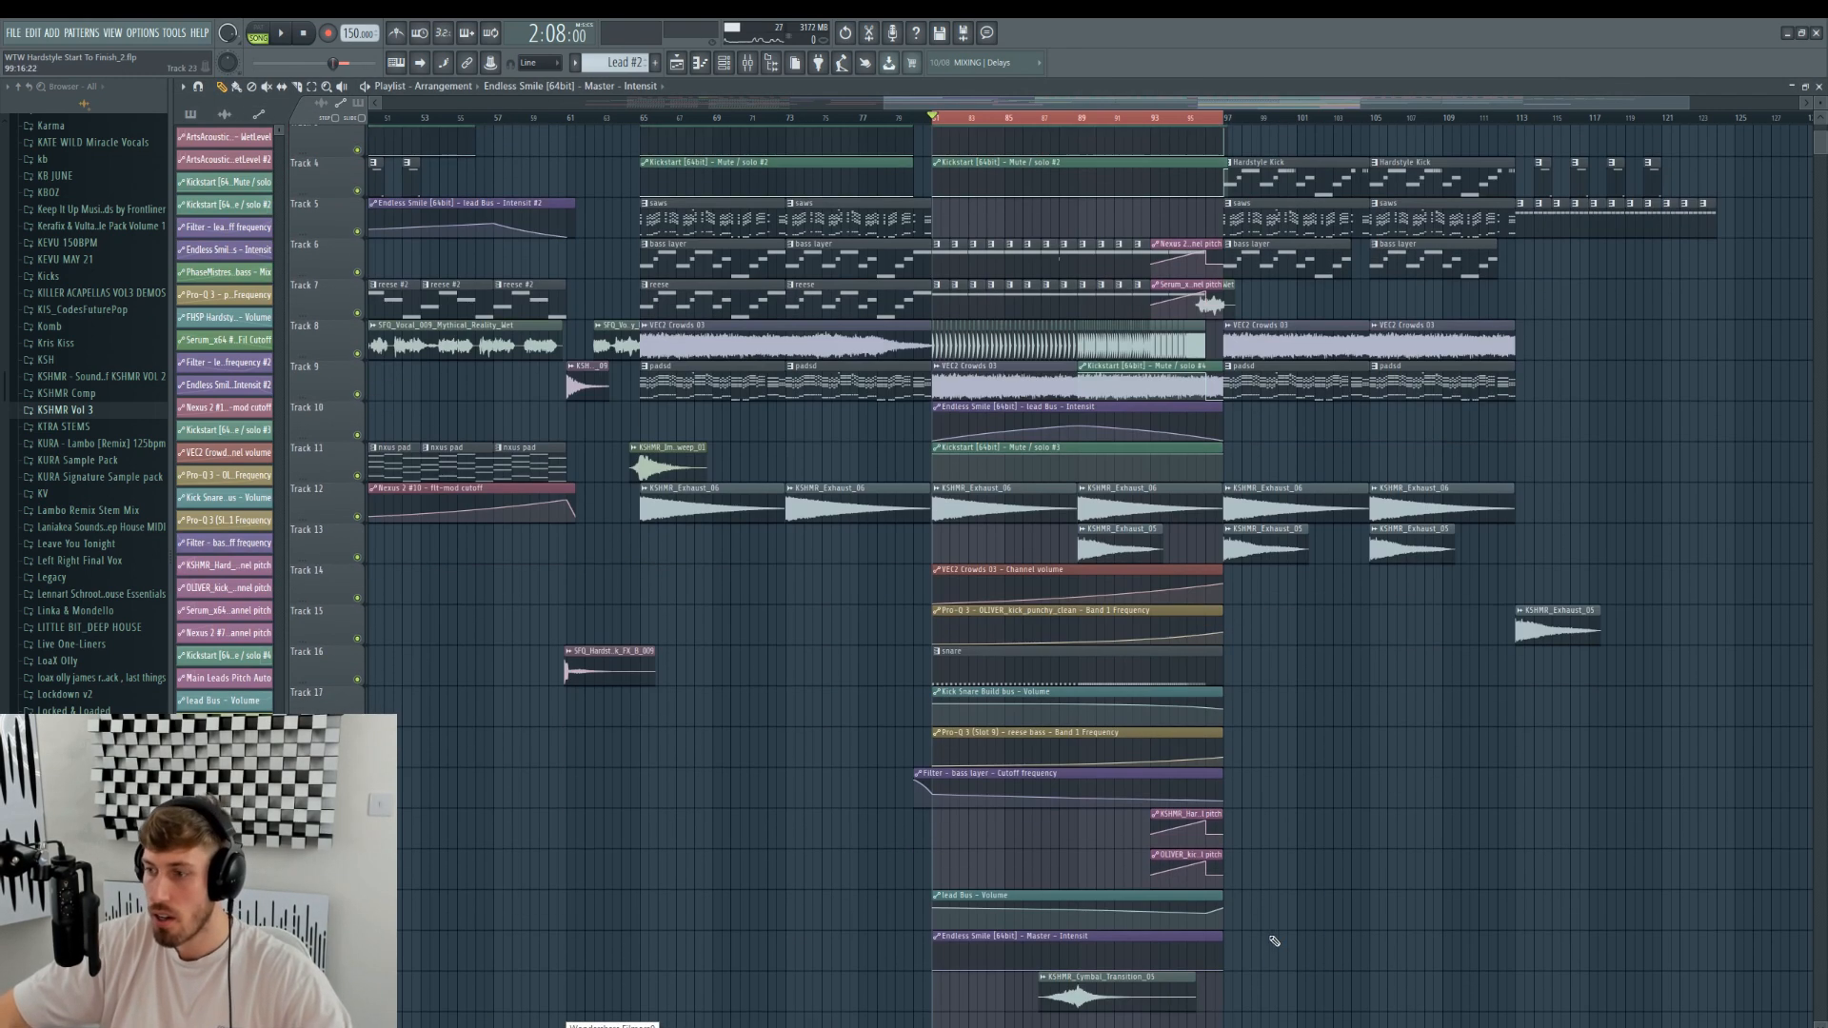
drag(1208, 947, 1210, 938)
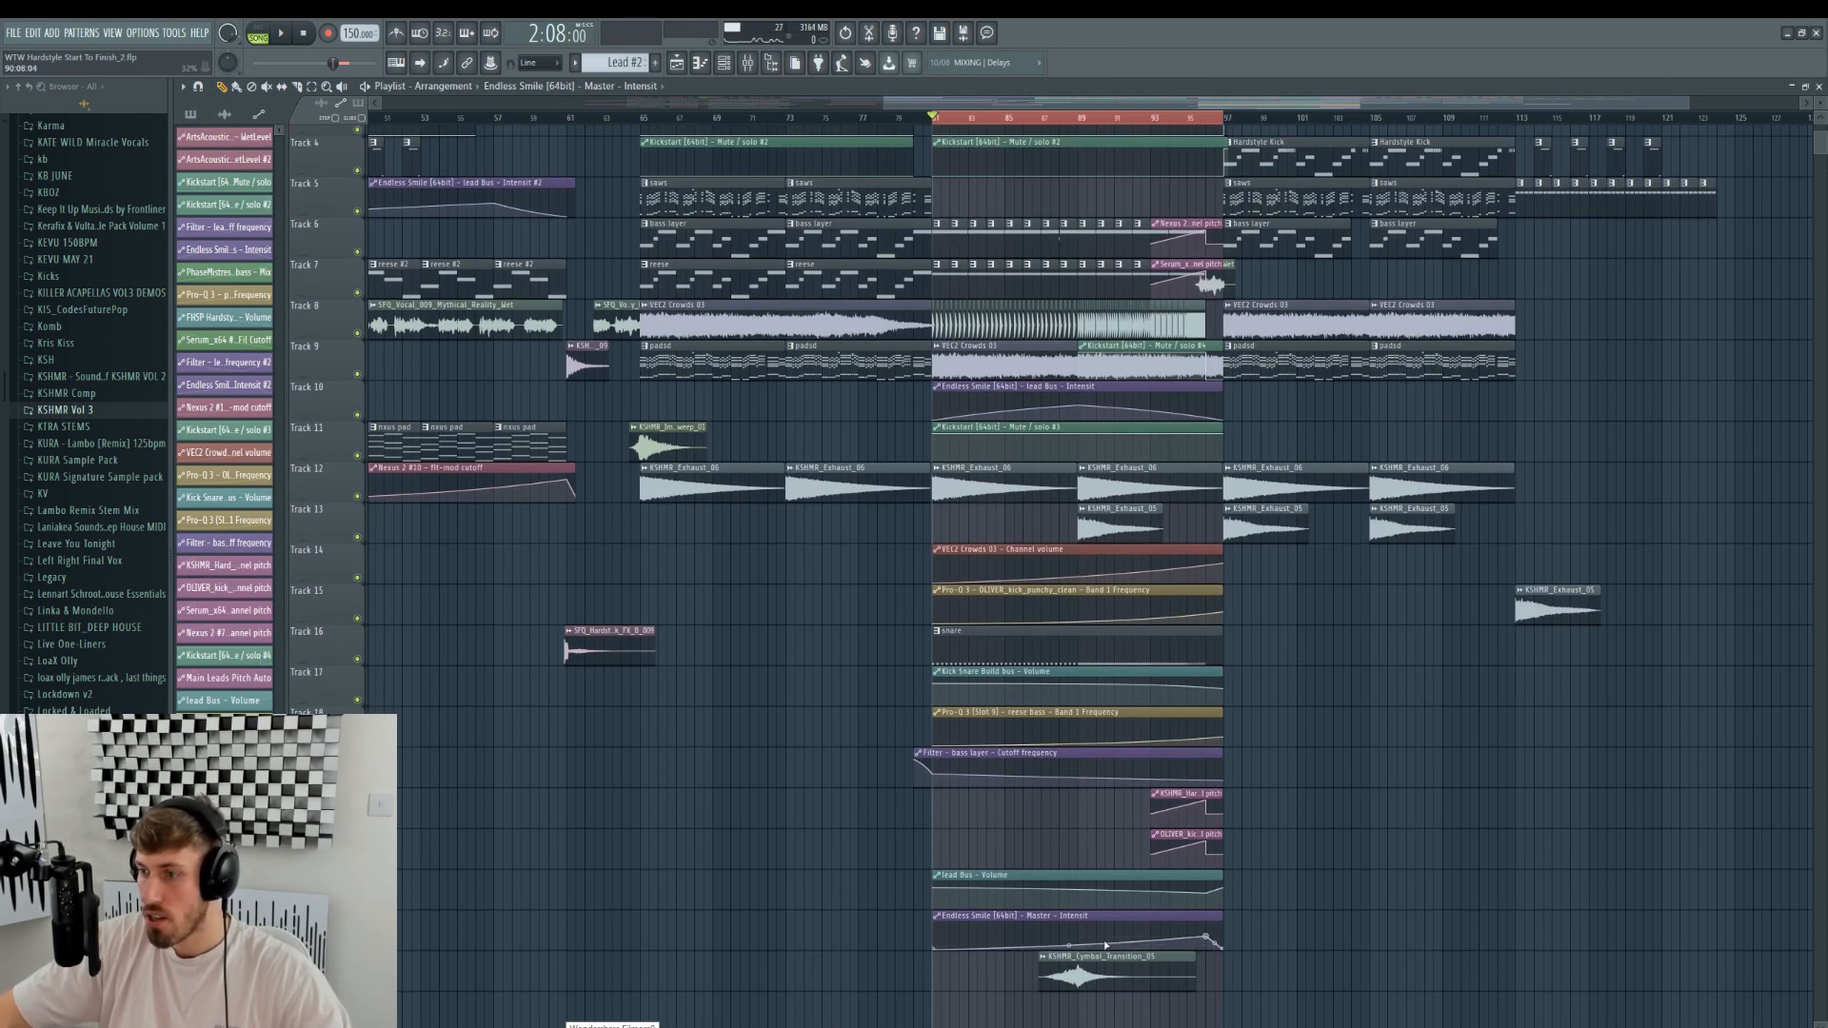
- Audition the build-up while muting and re-enabling the master Endless Smile intensity automation track to compare its effect
key(space)
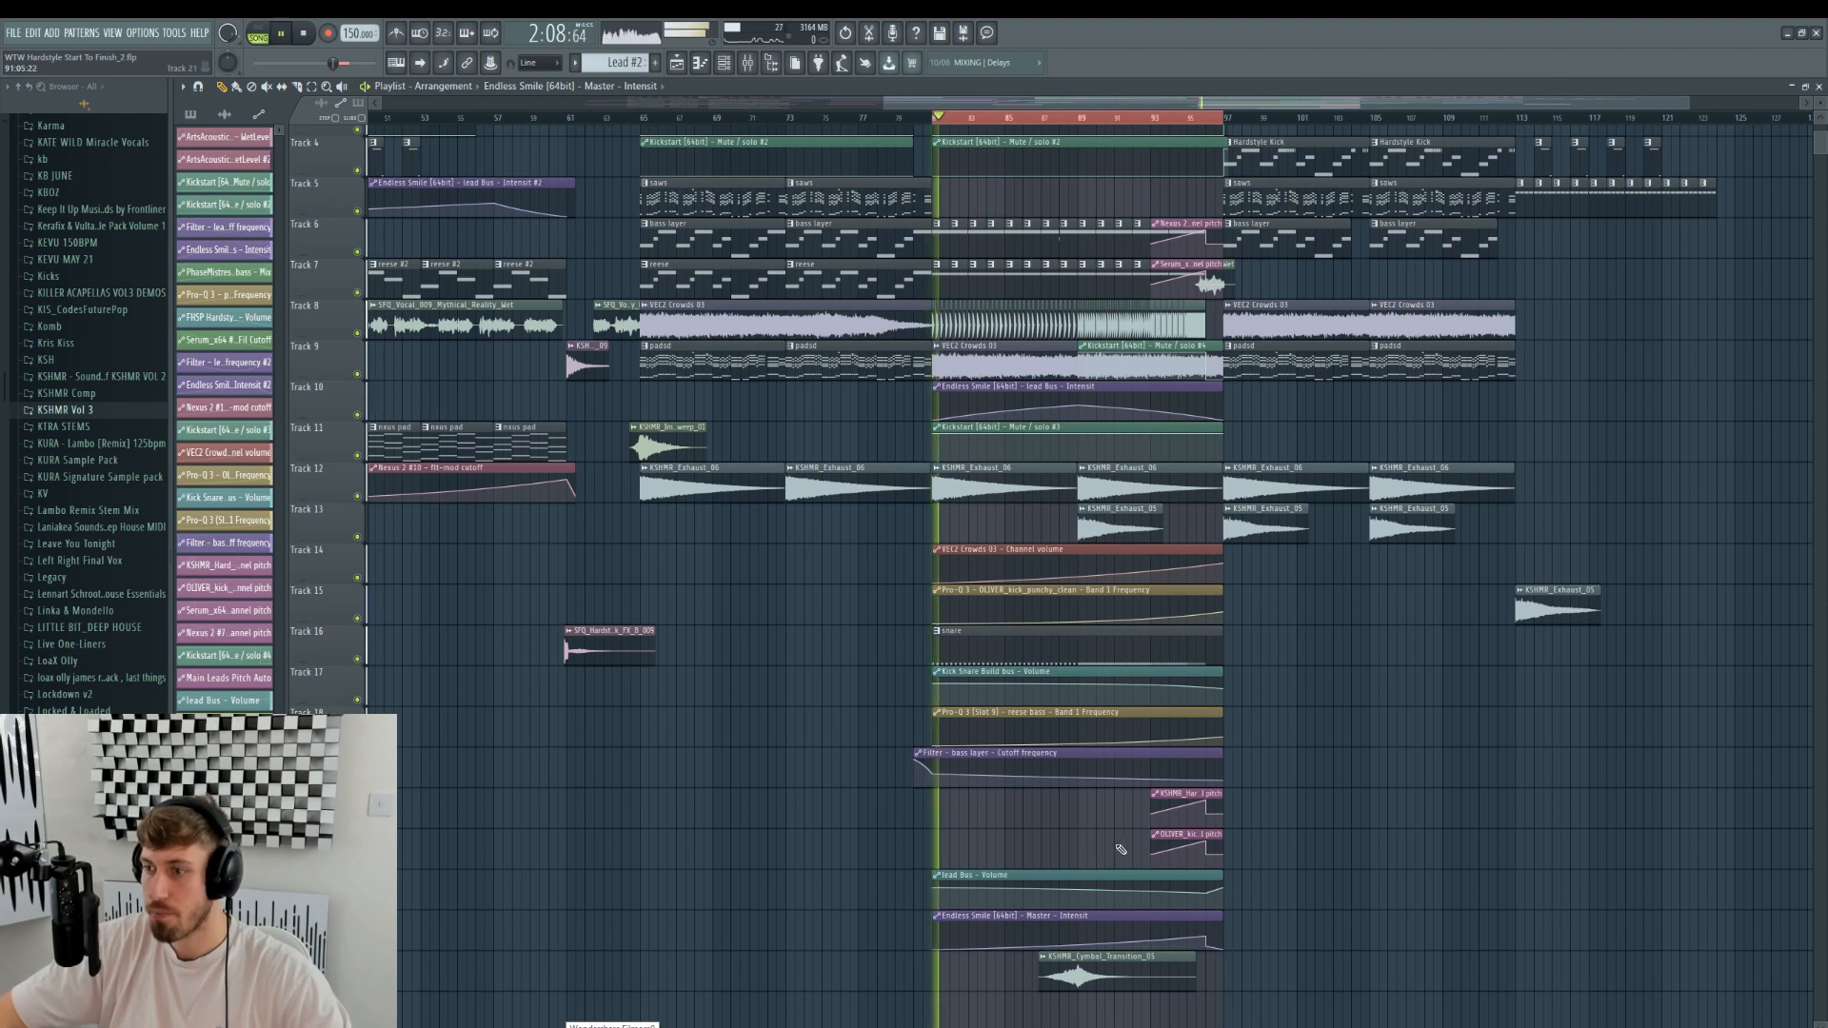
key(ctrl+z)
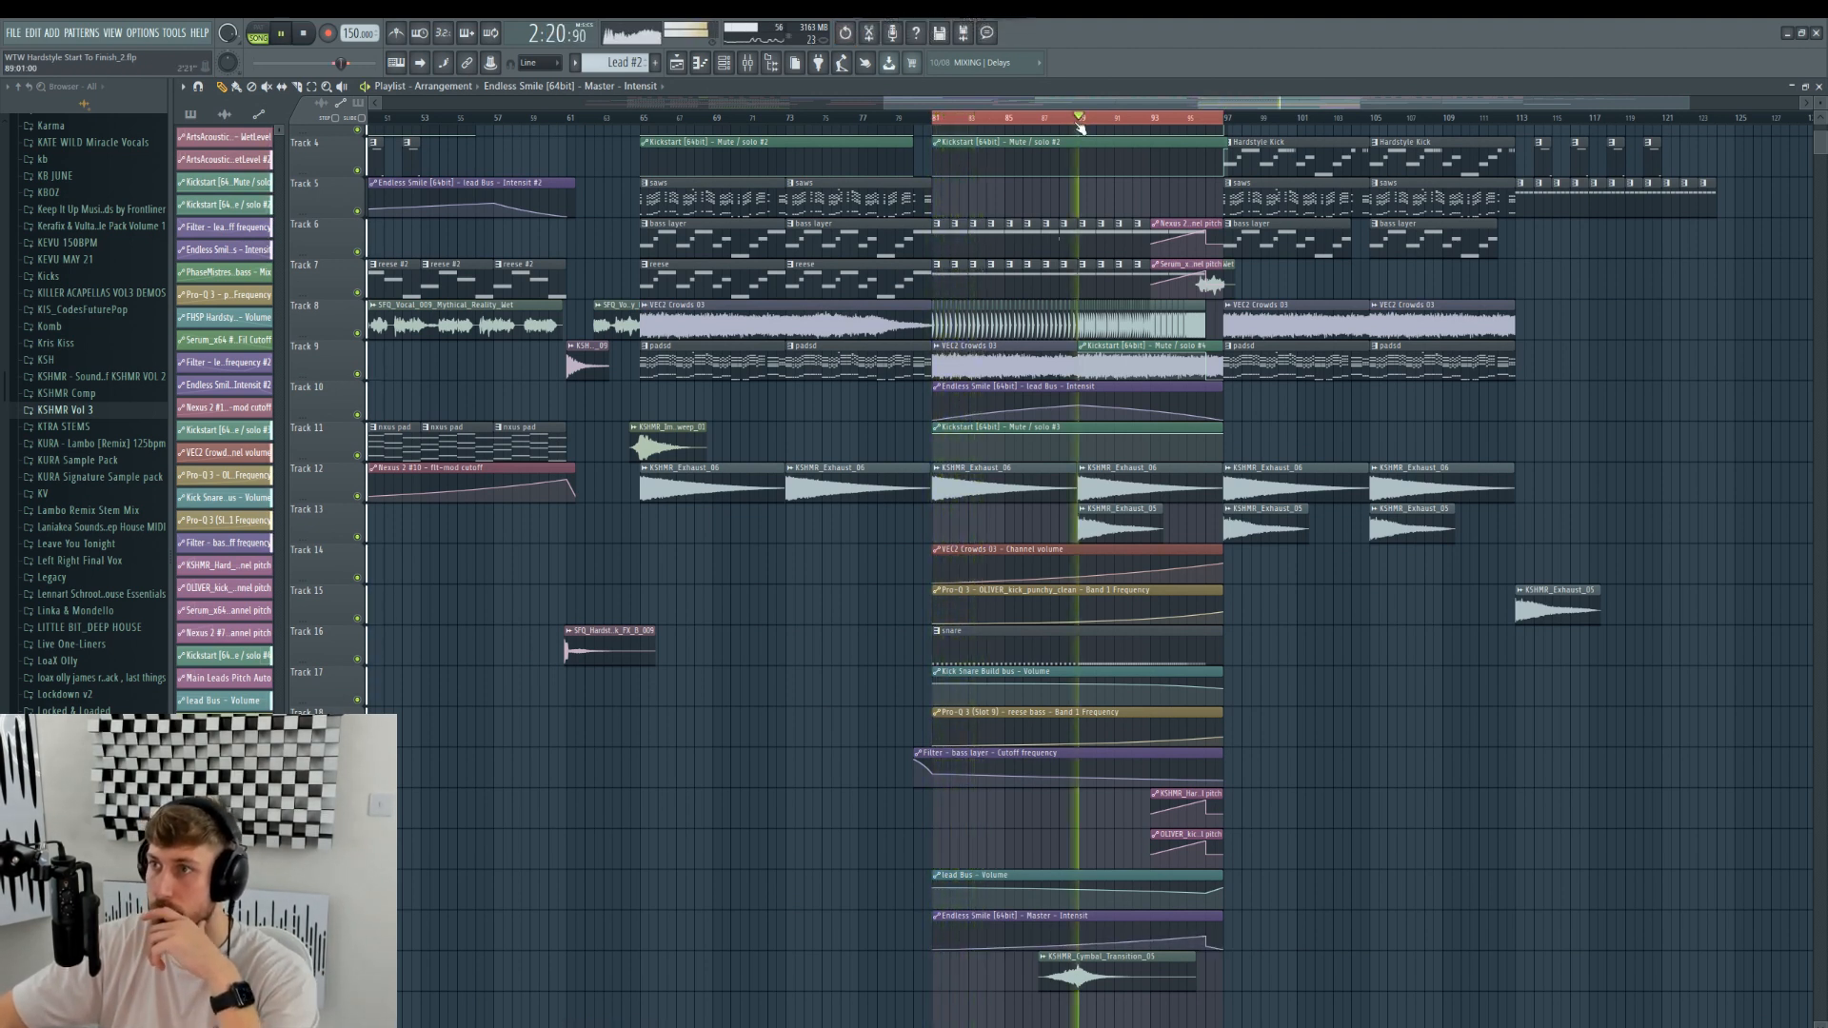
click(357, 945)
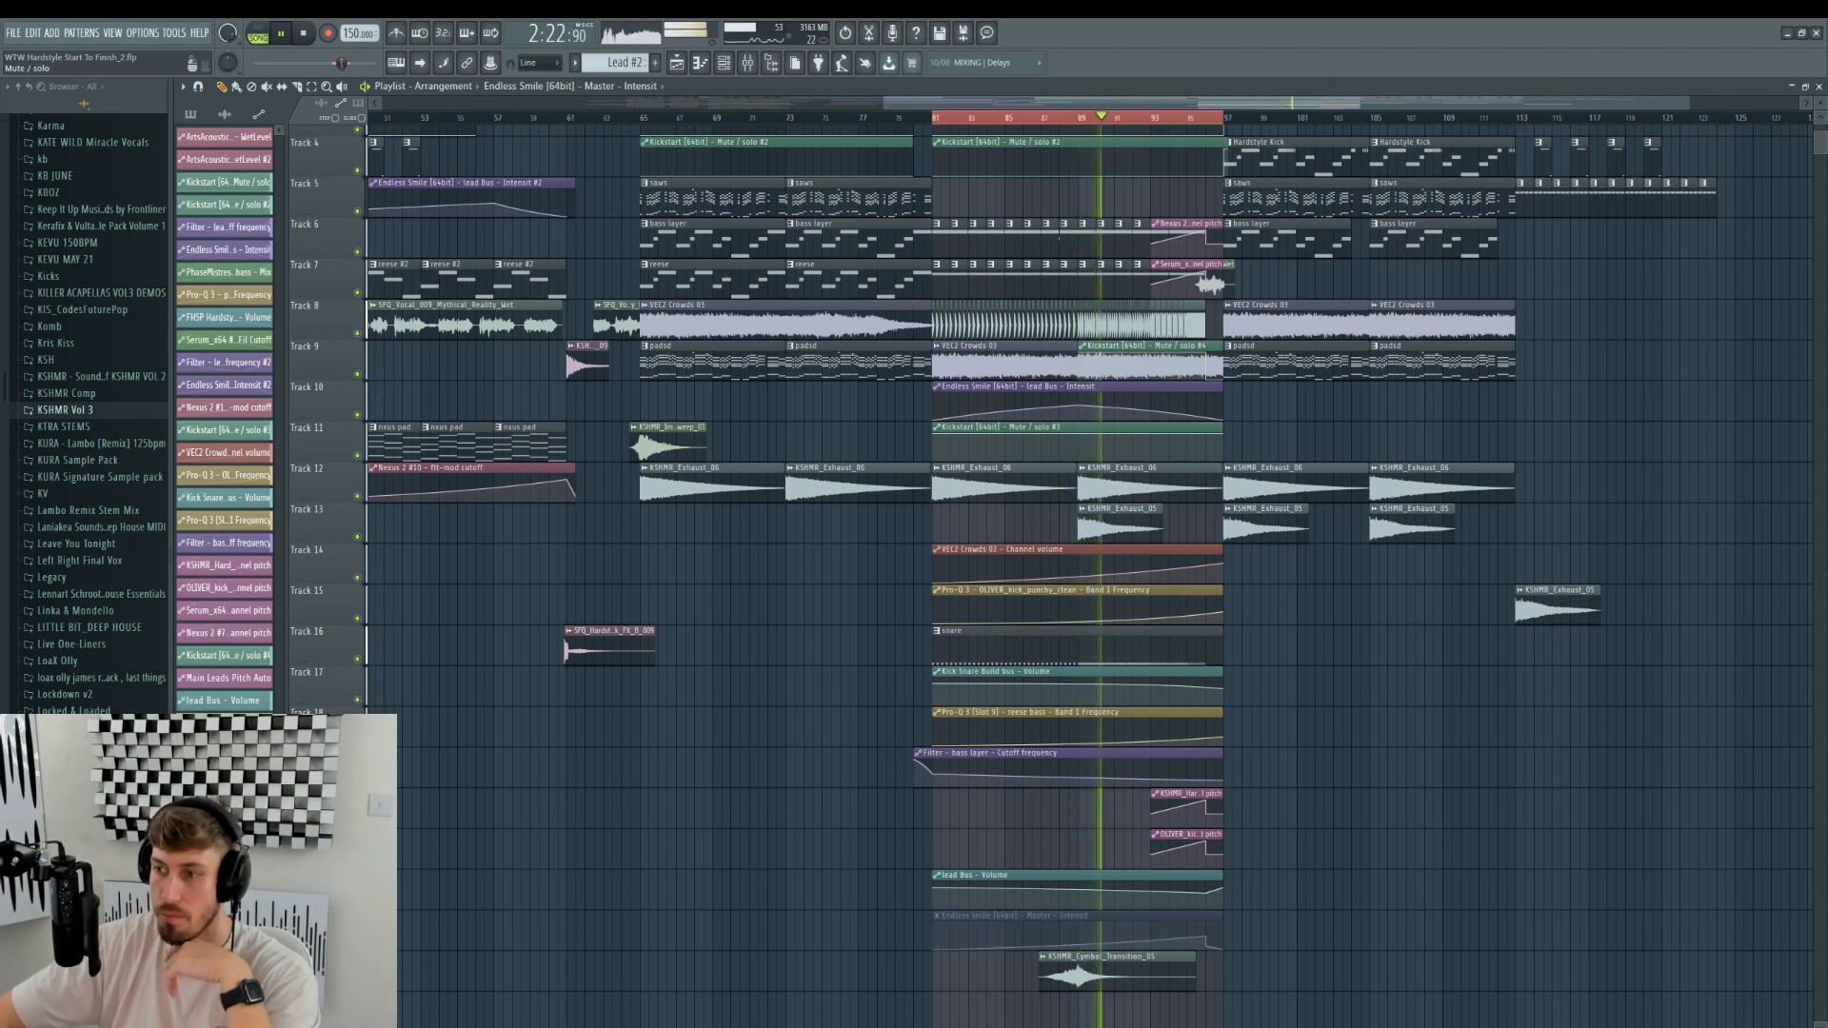
click(357, 945)
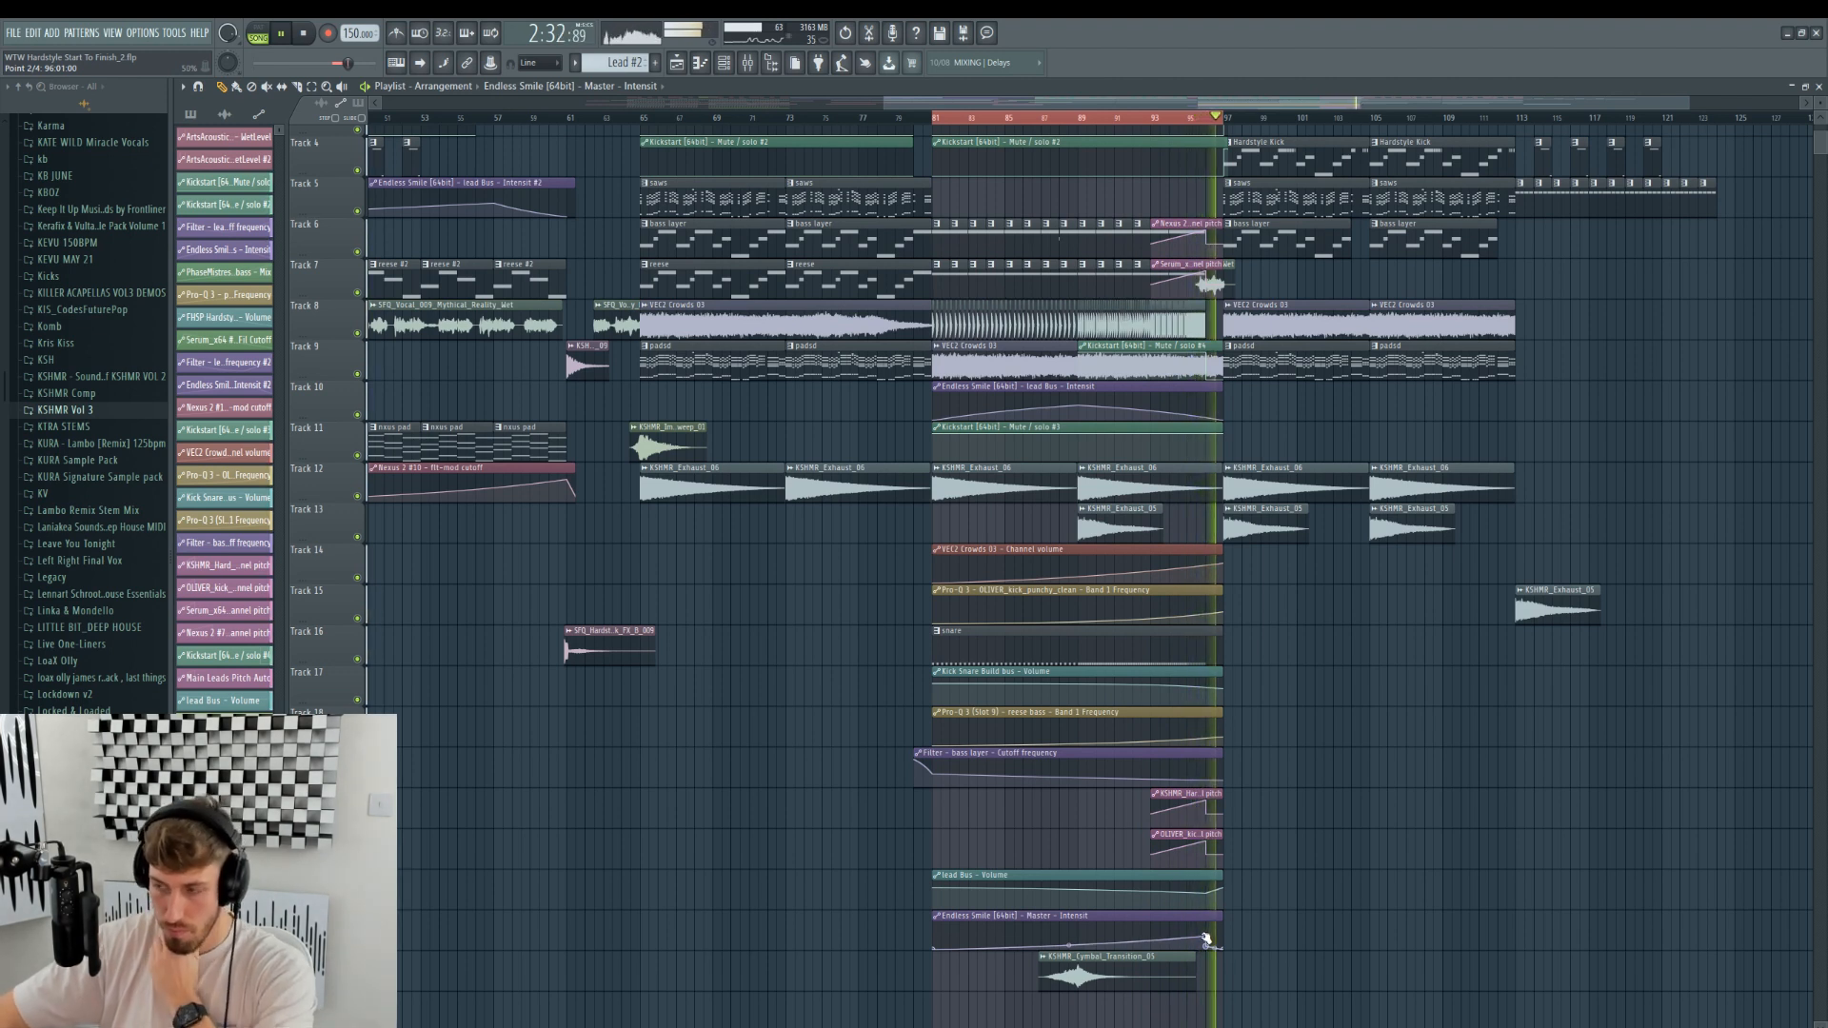
key(space)
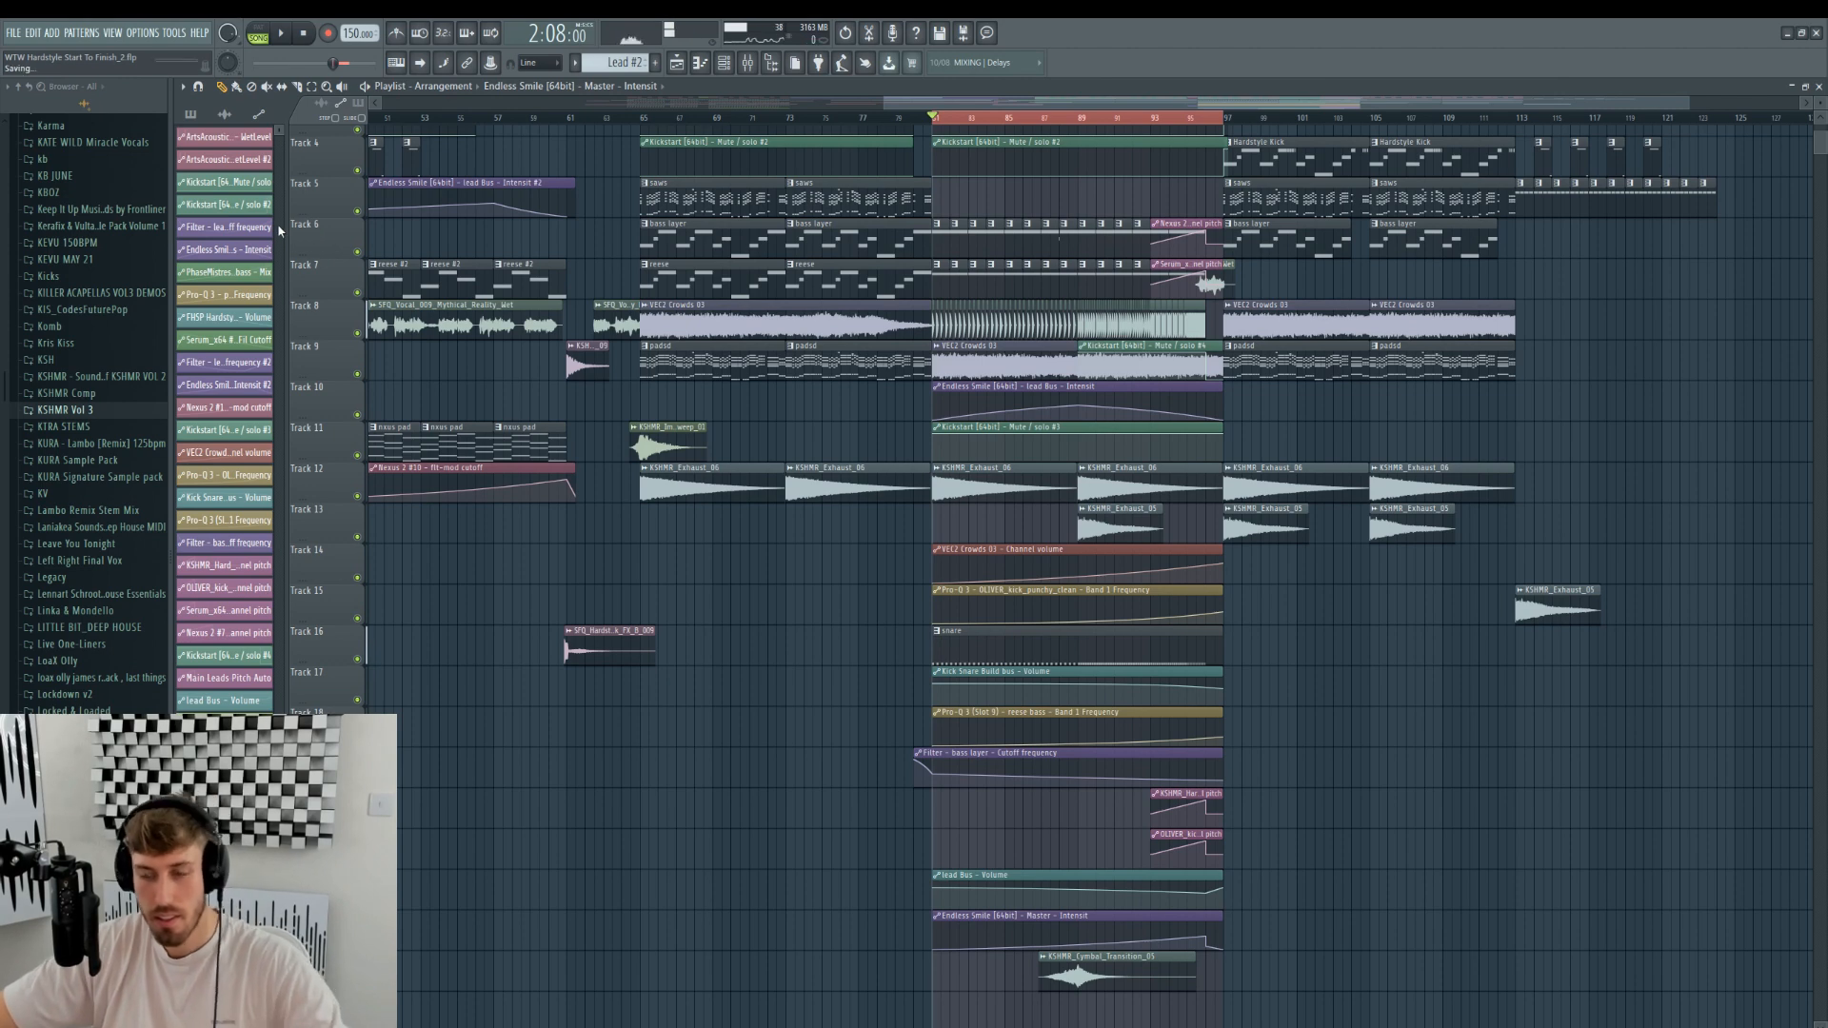
- Find EDM RISER E 128BPM in the Rave Sounds pack's FX folder and place it below the cymbal transition at bar 89
scroll(95, 409, up, 1)
drag(3, 385, 3, 505)
scroll(33, 437, down, 3)
click(121, 458)
click(90, 494)
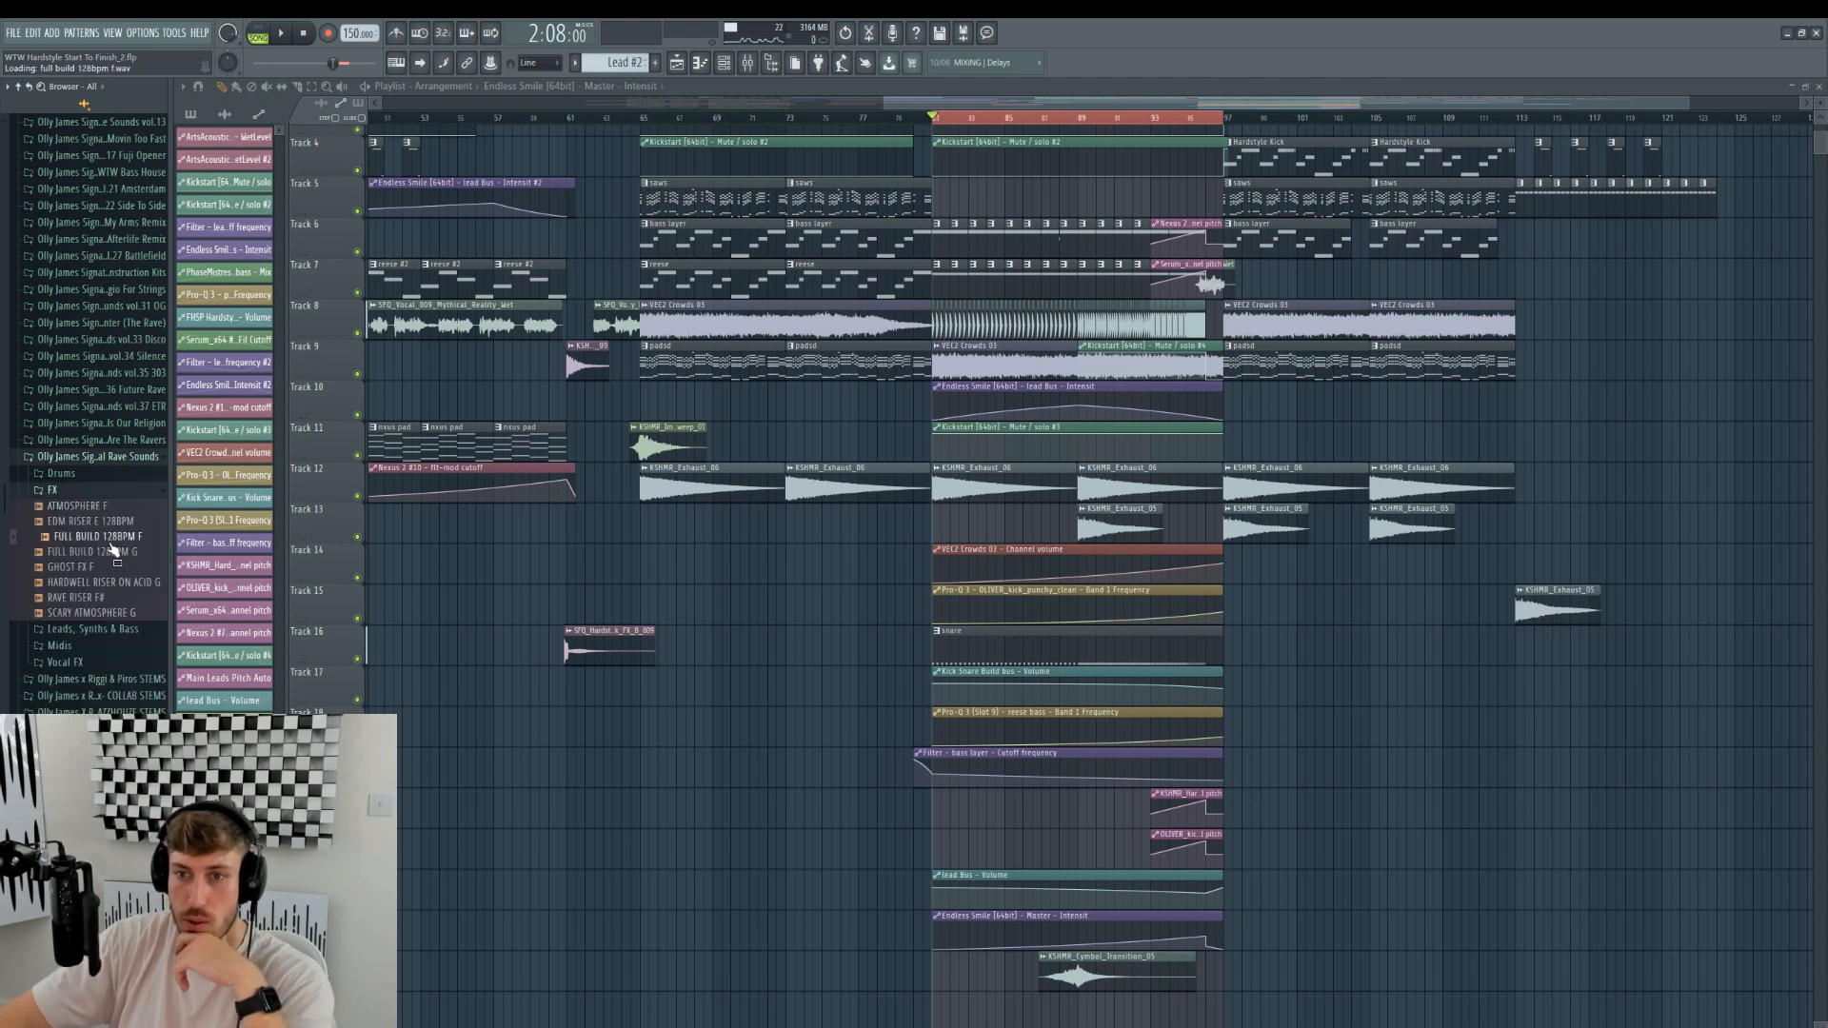
drag(113, 530, 1073, 995)
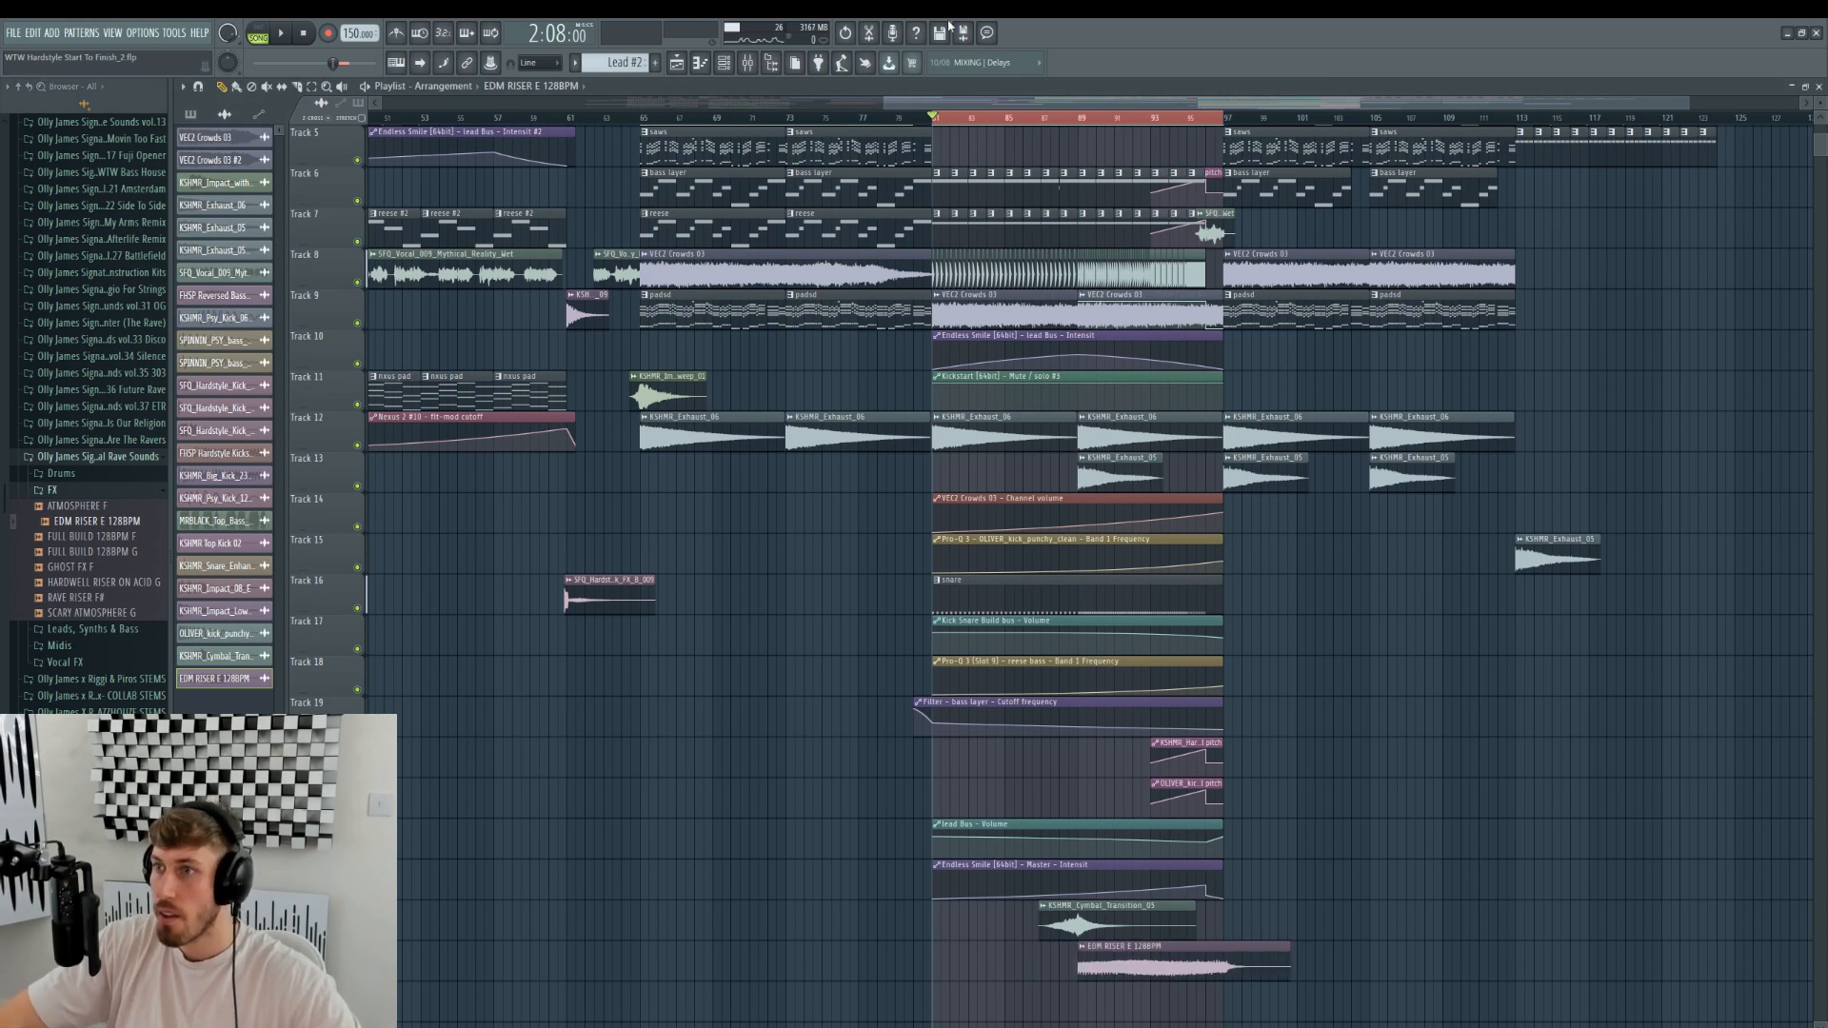
- Play the build-up from around bar 85 and set the EDM riser sample's original tempo to 128 BPM
click(1010, 118)
key(space)
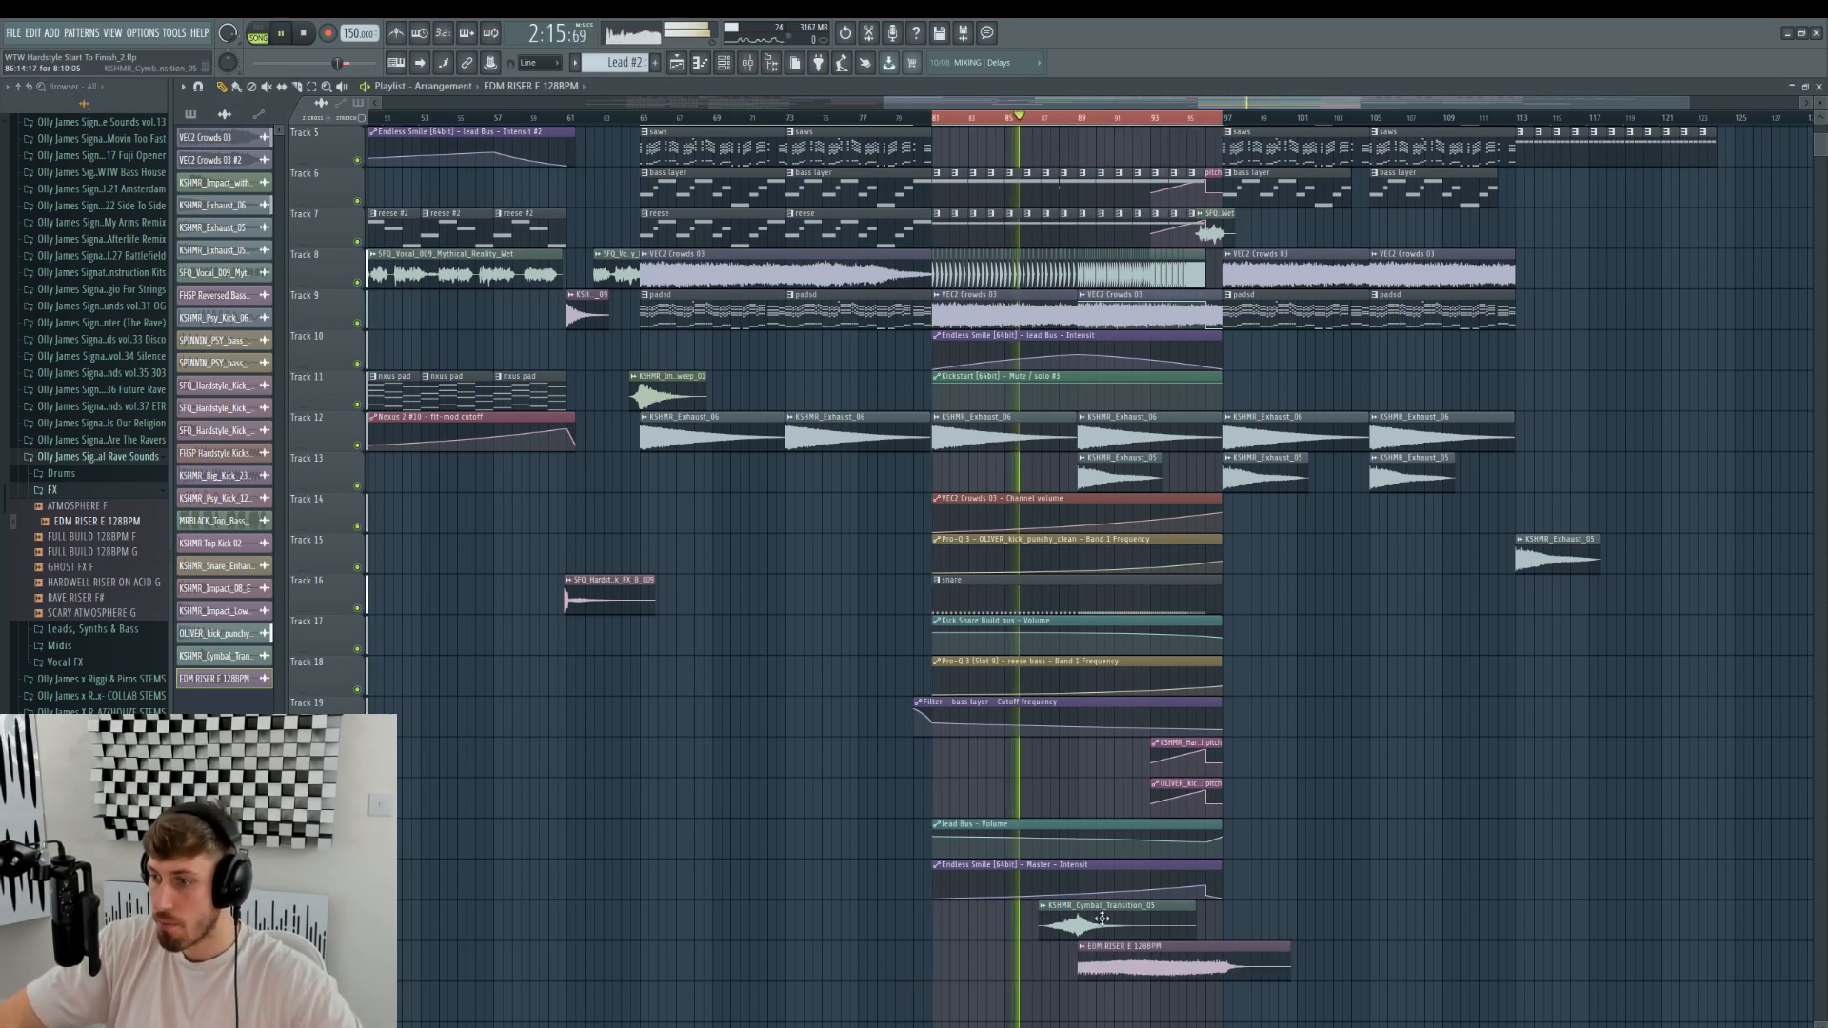
click(1083, 949)
click(1236, 938)
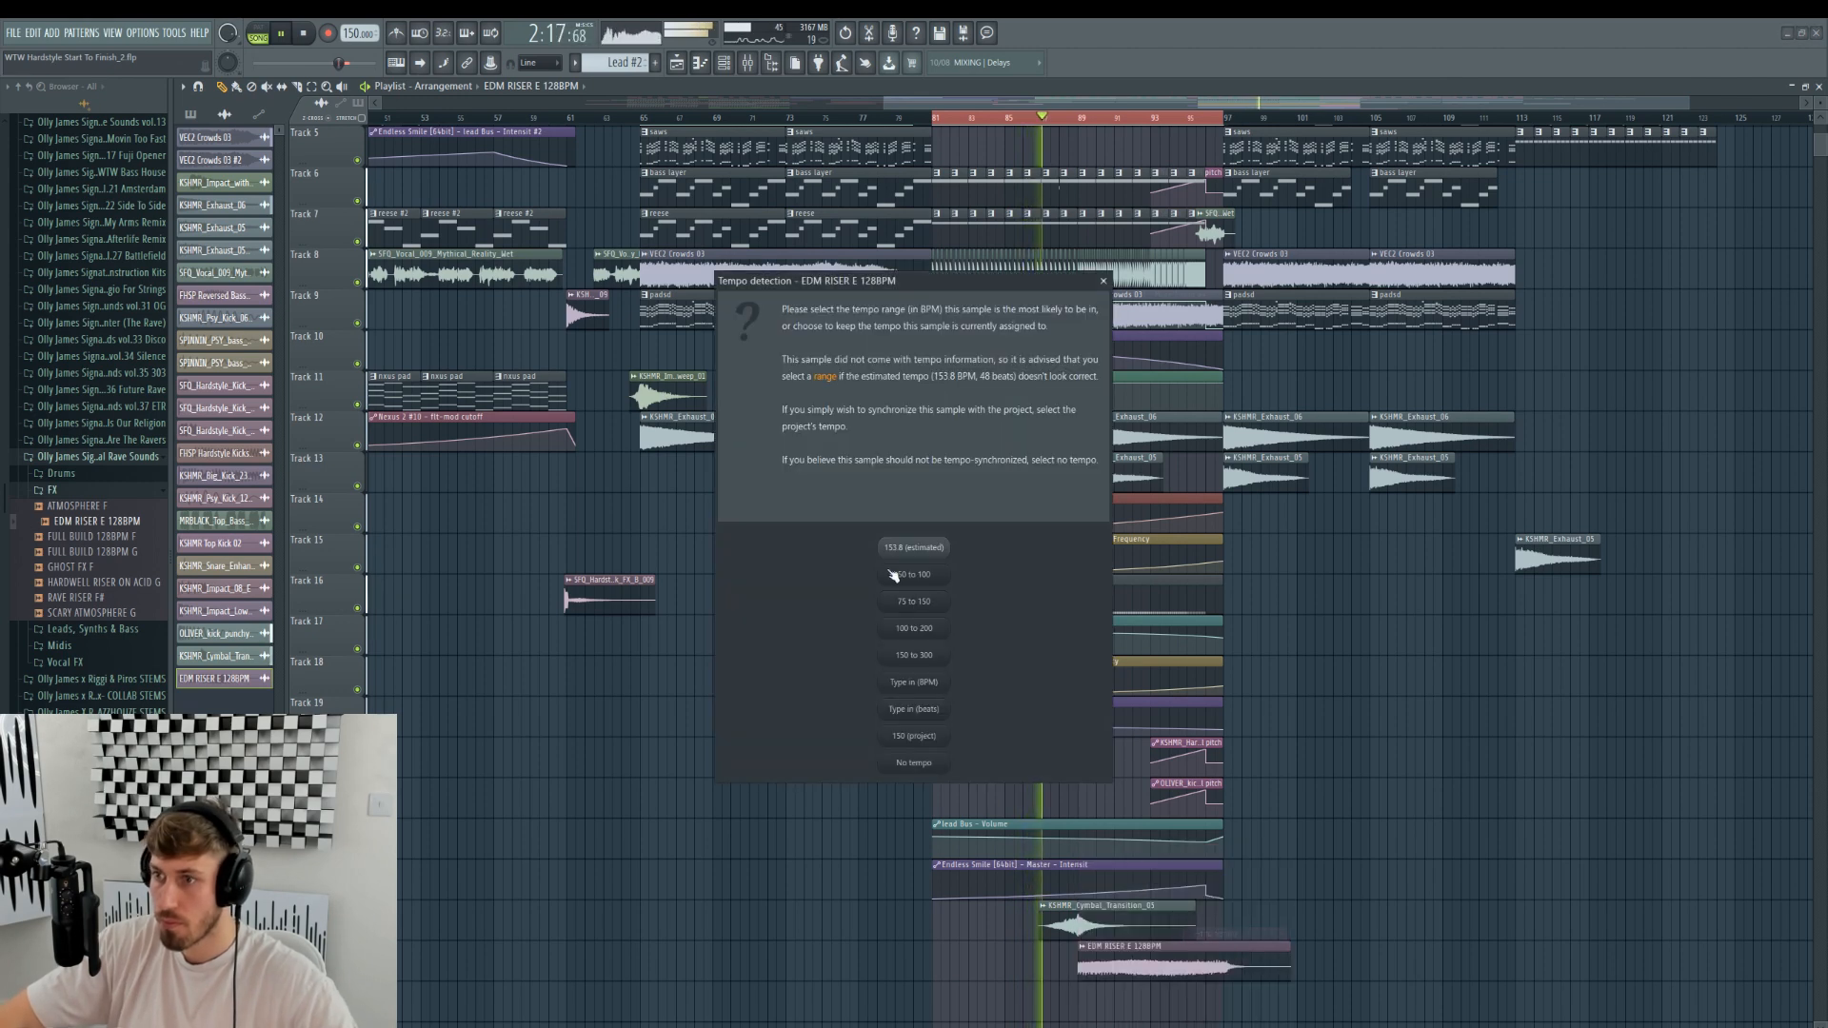
click(931, 684)
text(128)
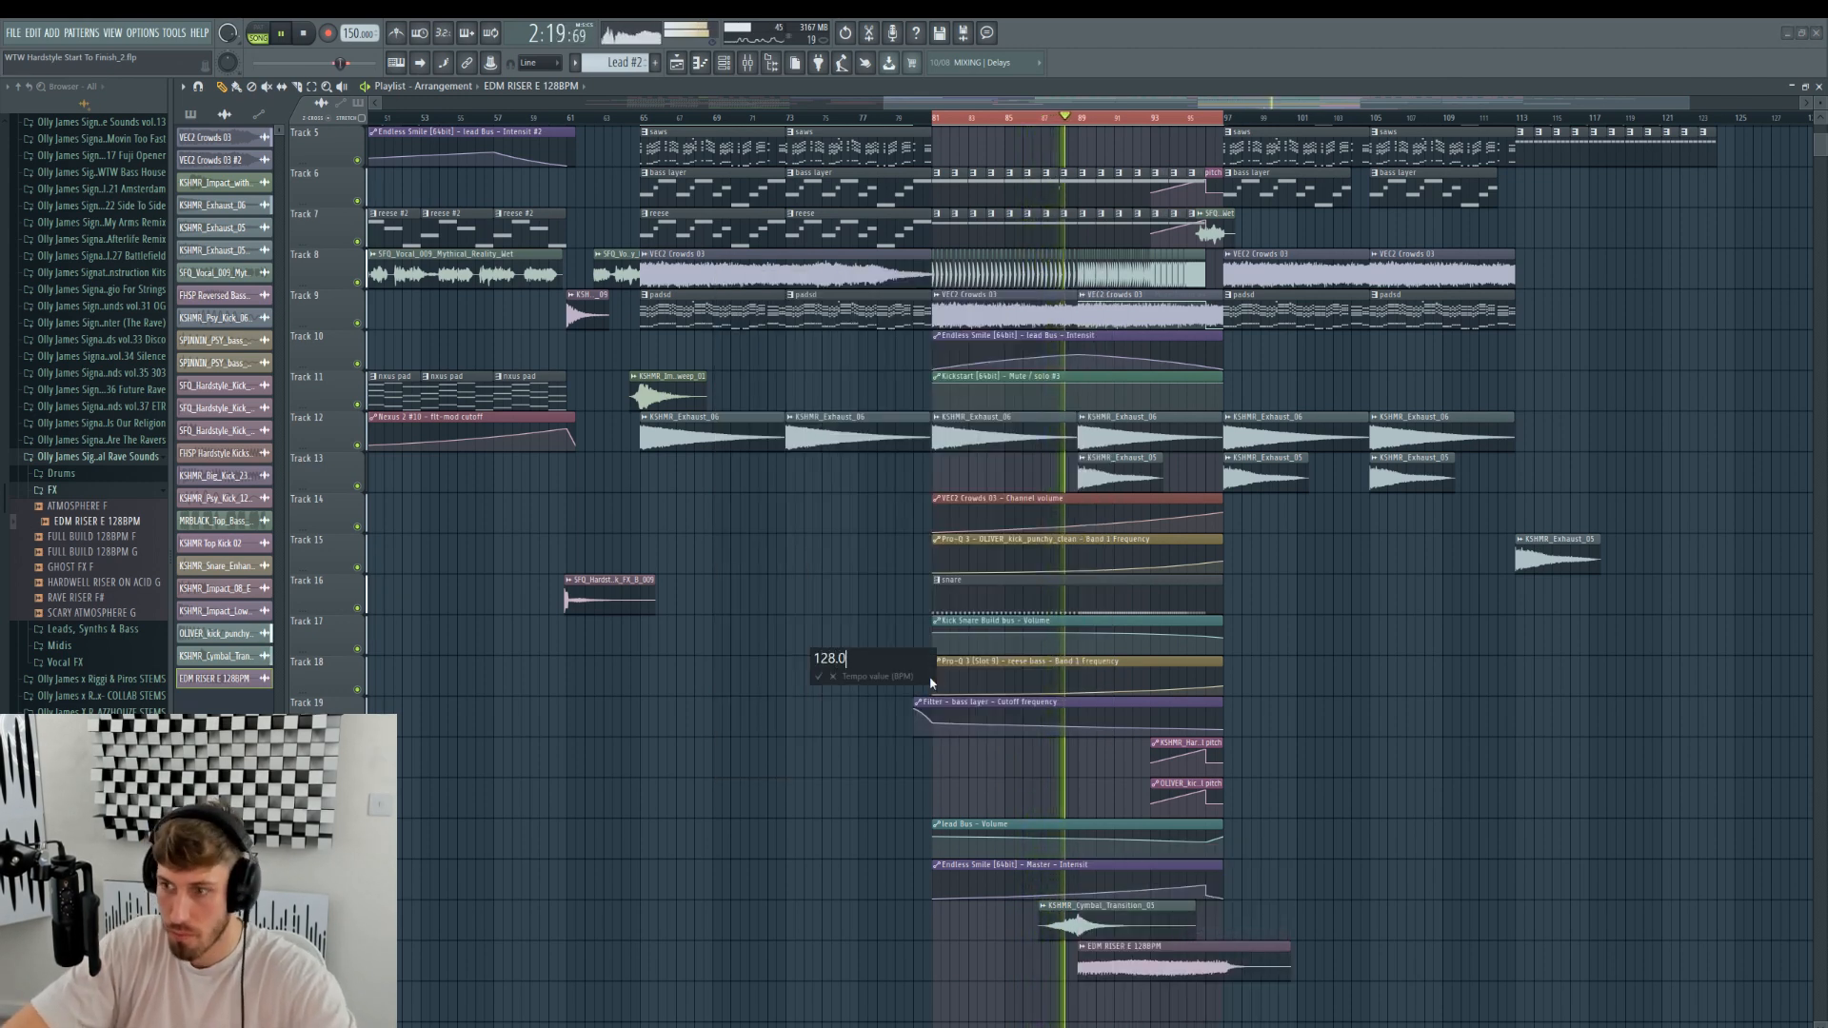
key(Return)
- Set the EDM riser's time-stretching mode to Stretch
double_click(1110, 955)
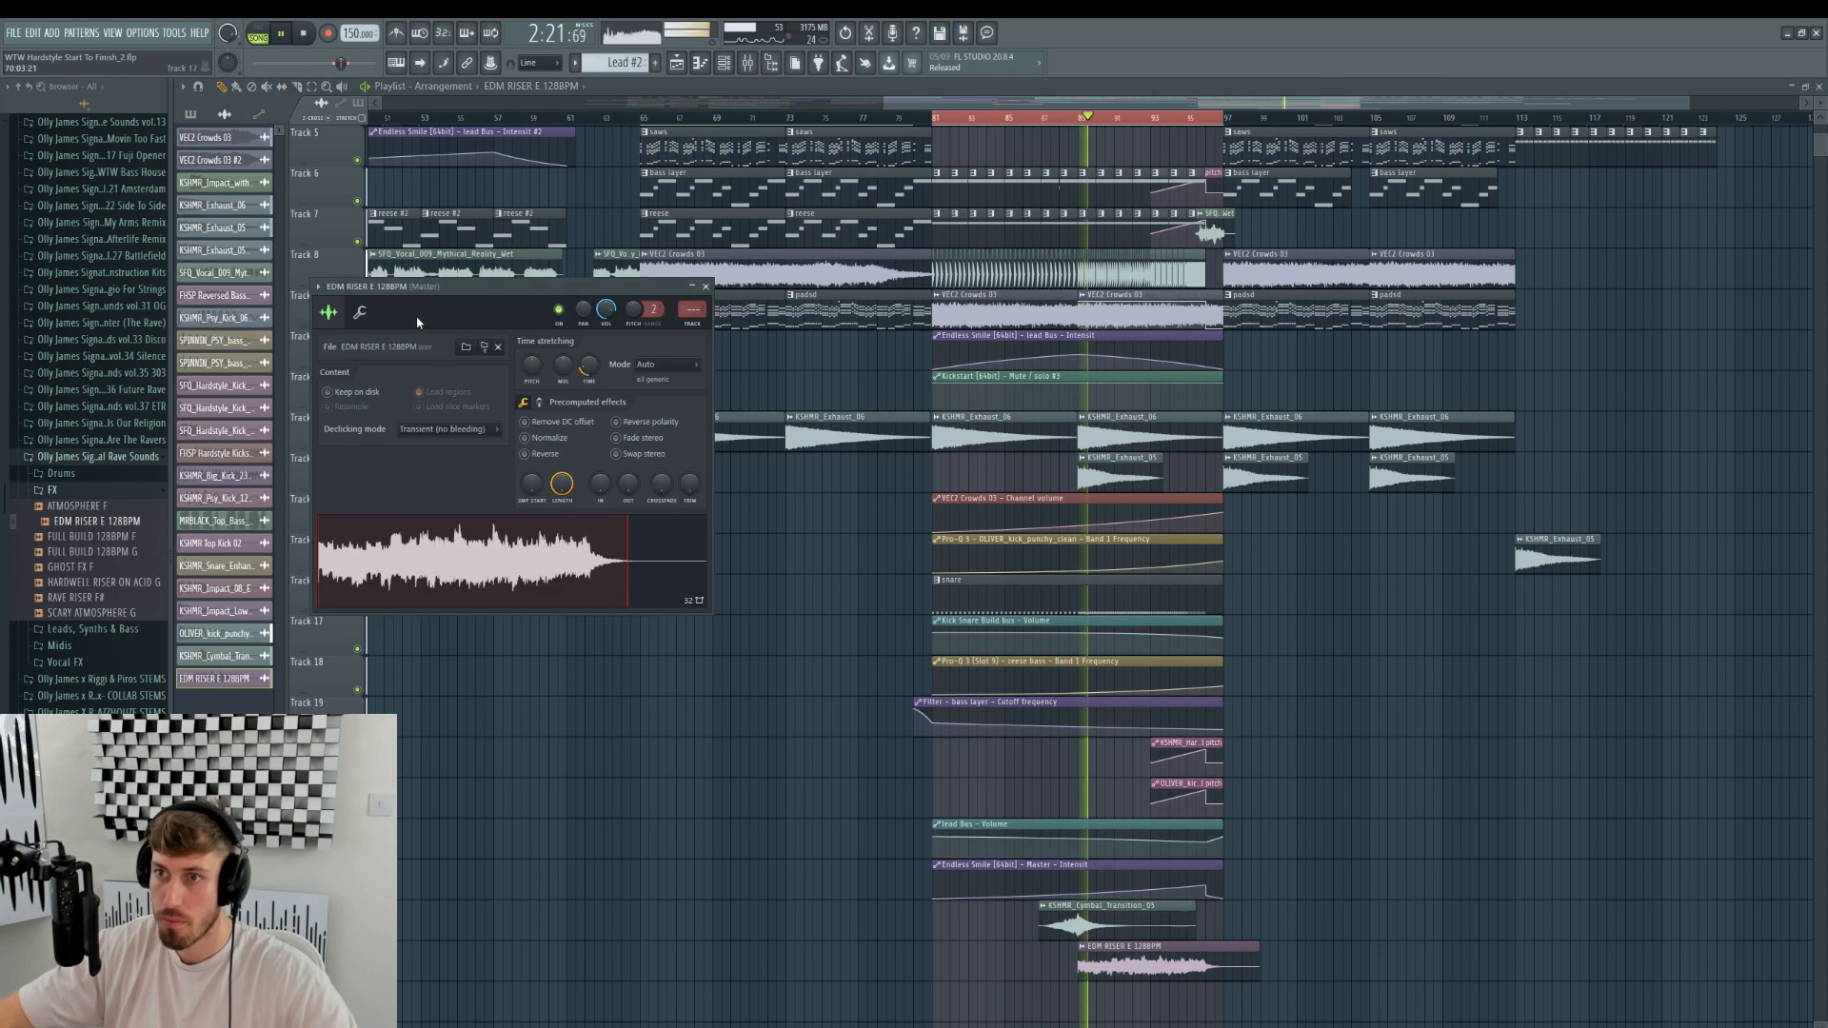
double_click(973, 200)
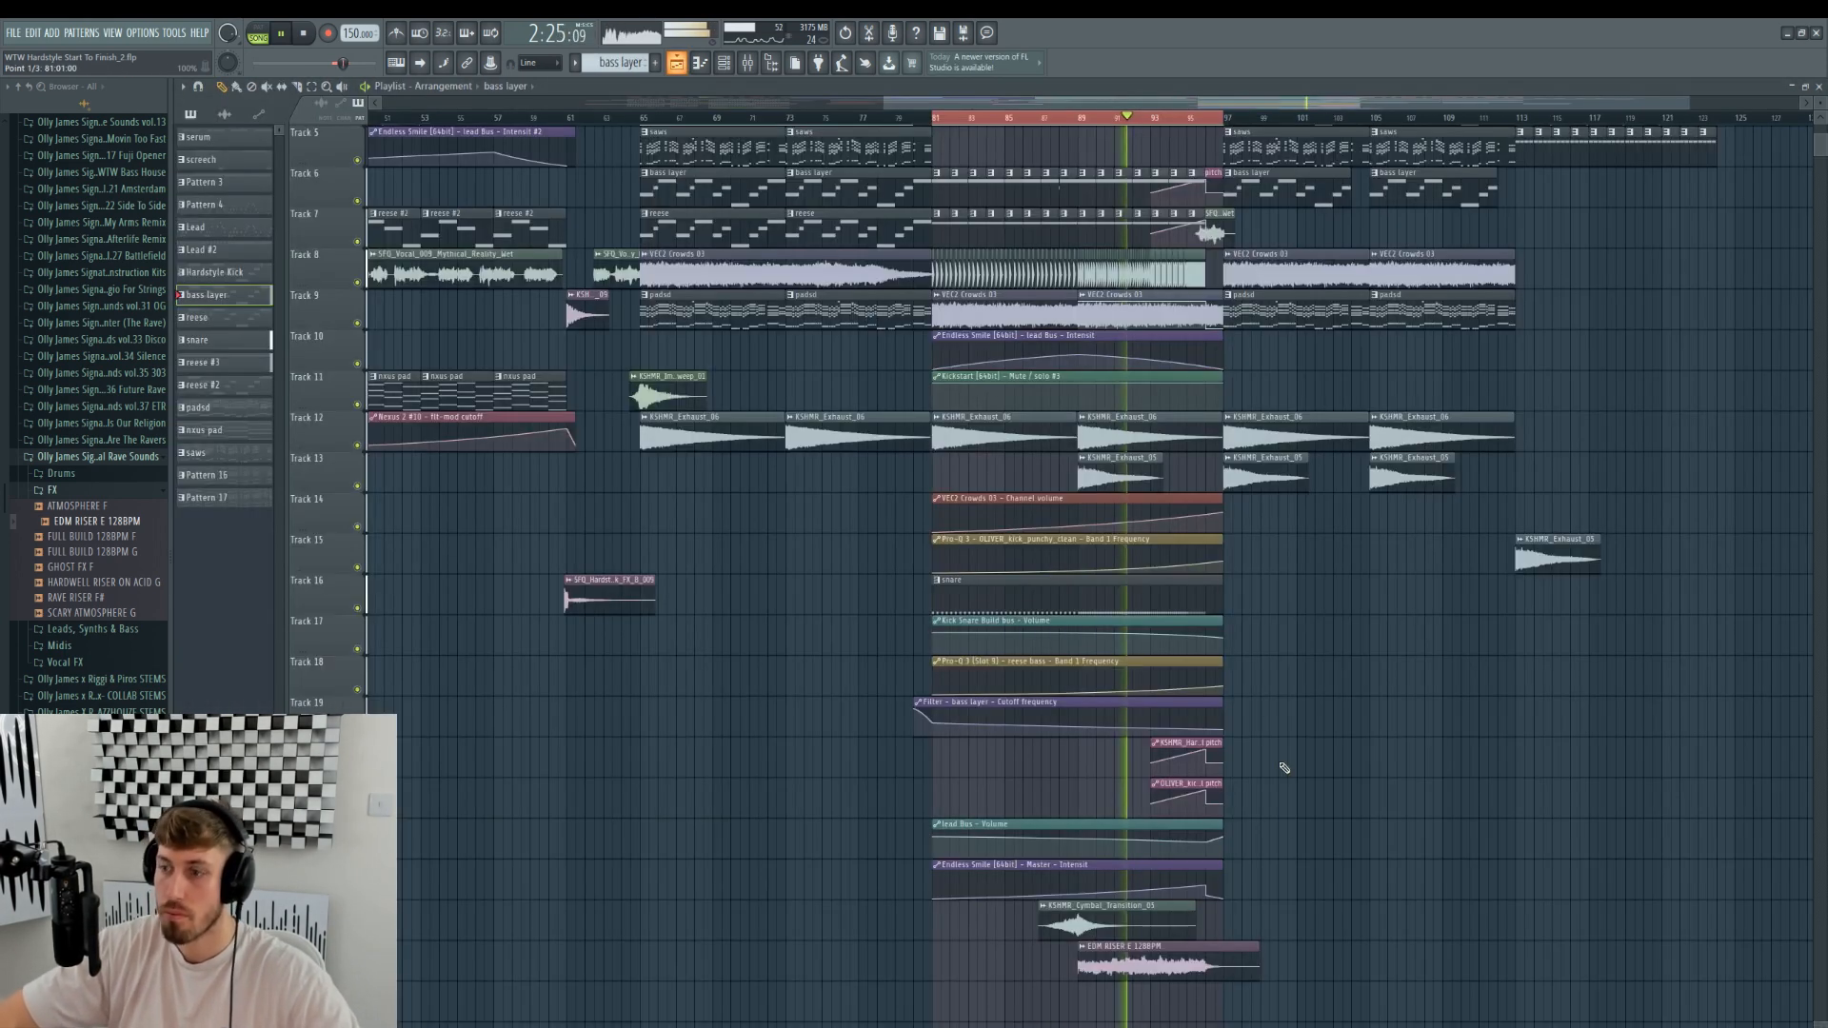
click(677, 63)
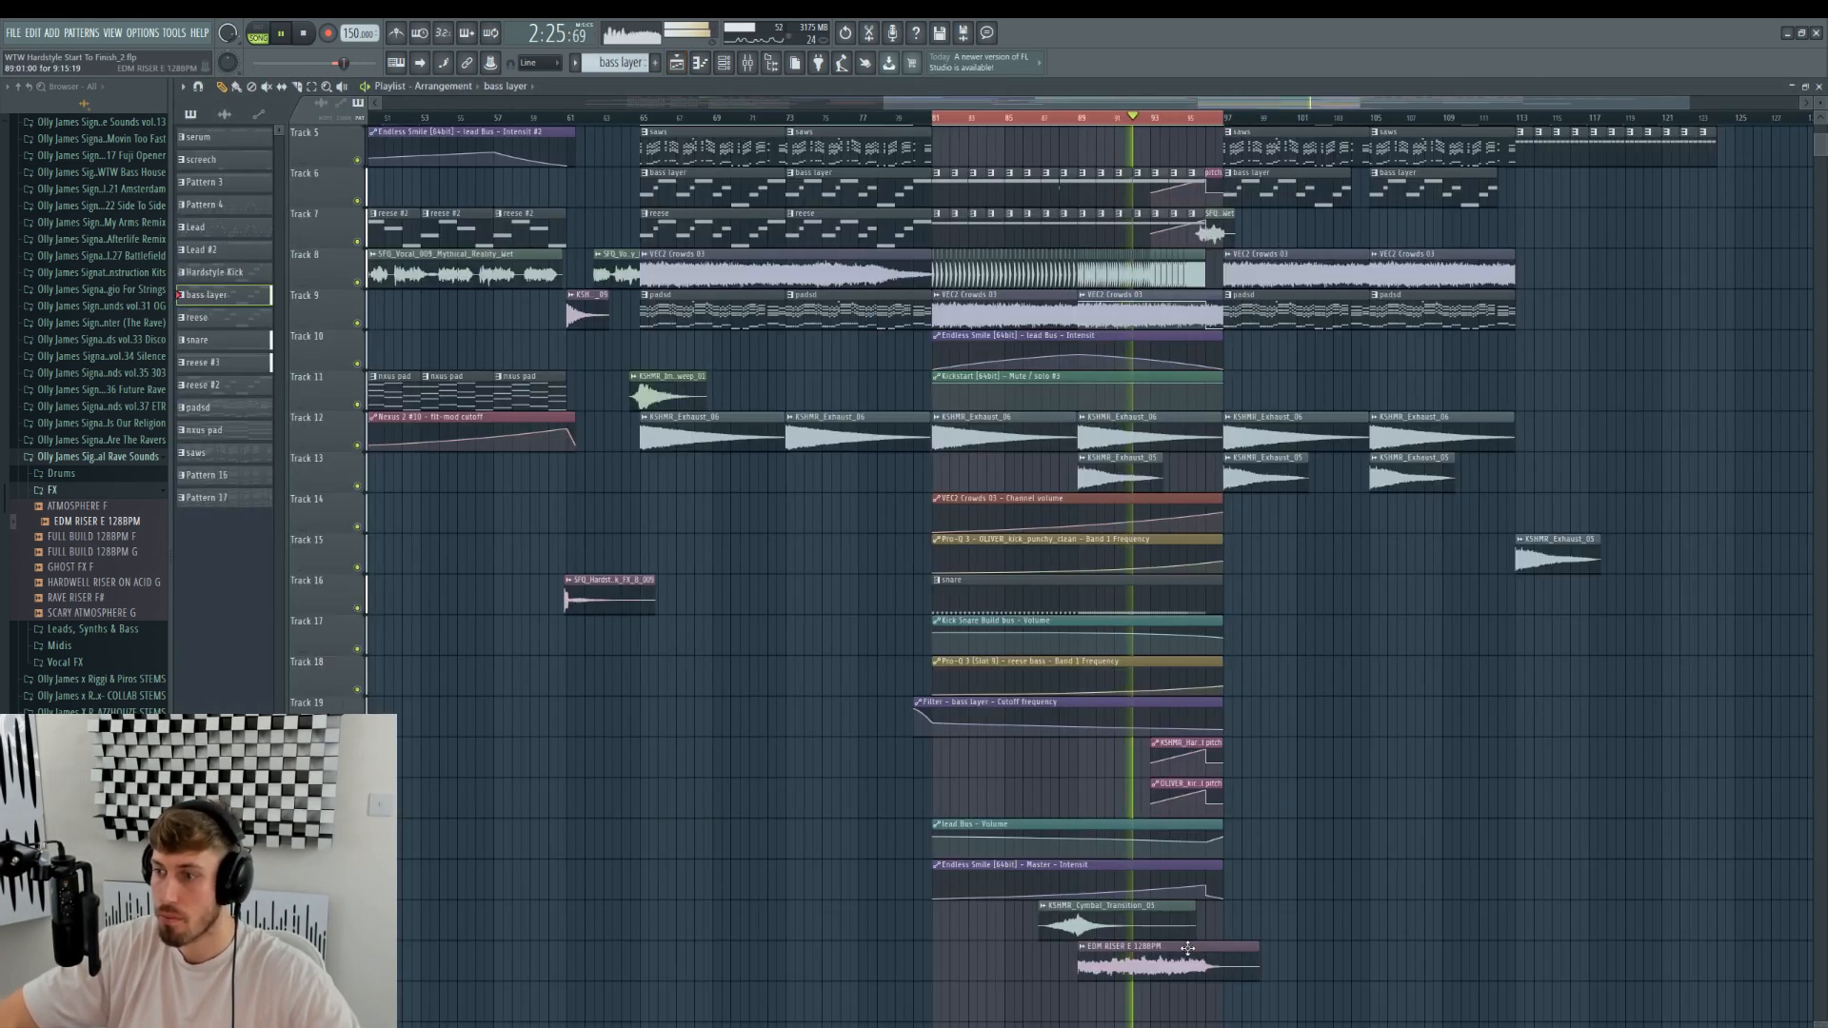
key(space)
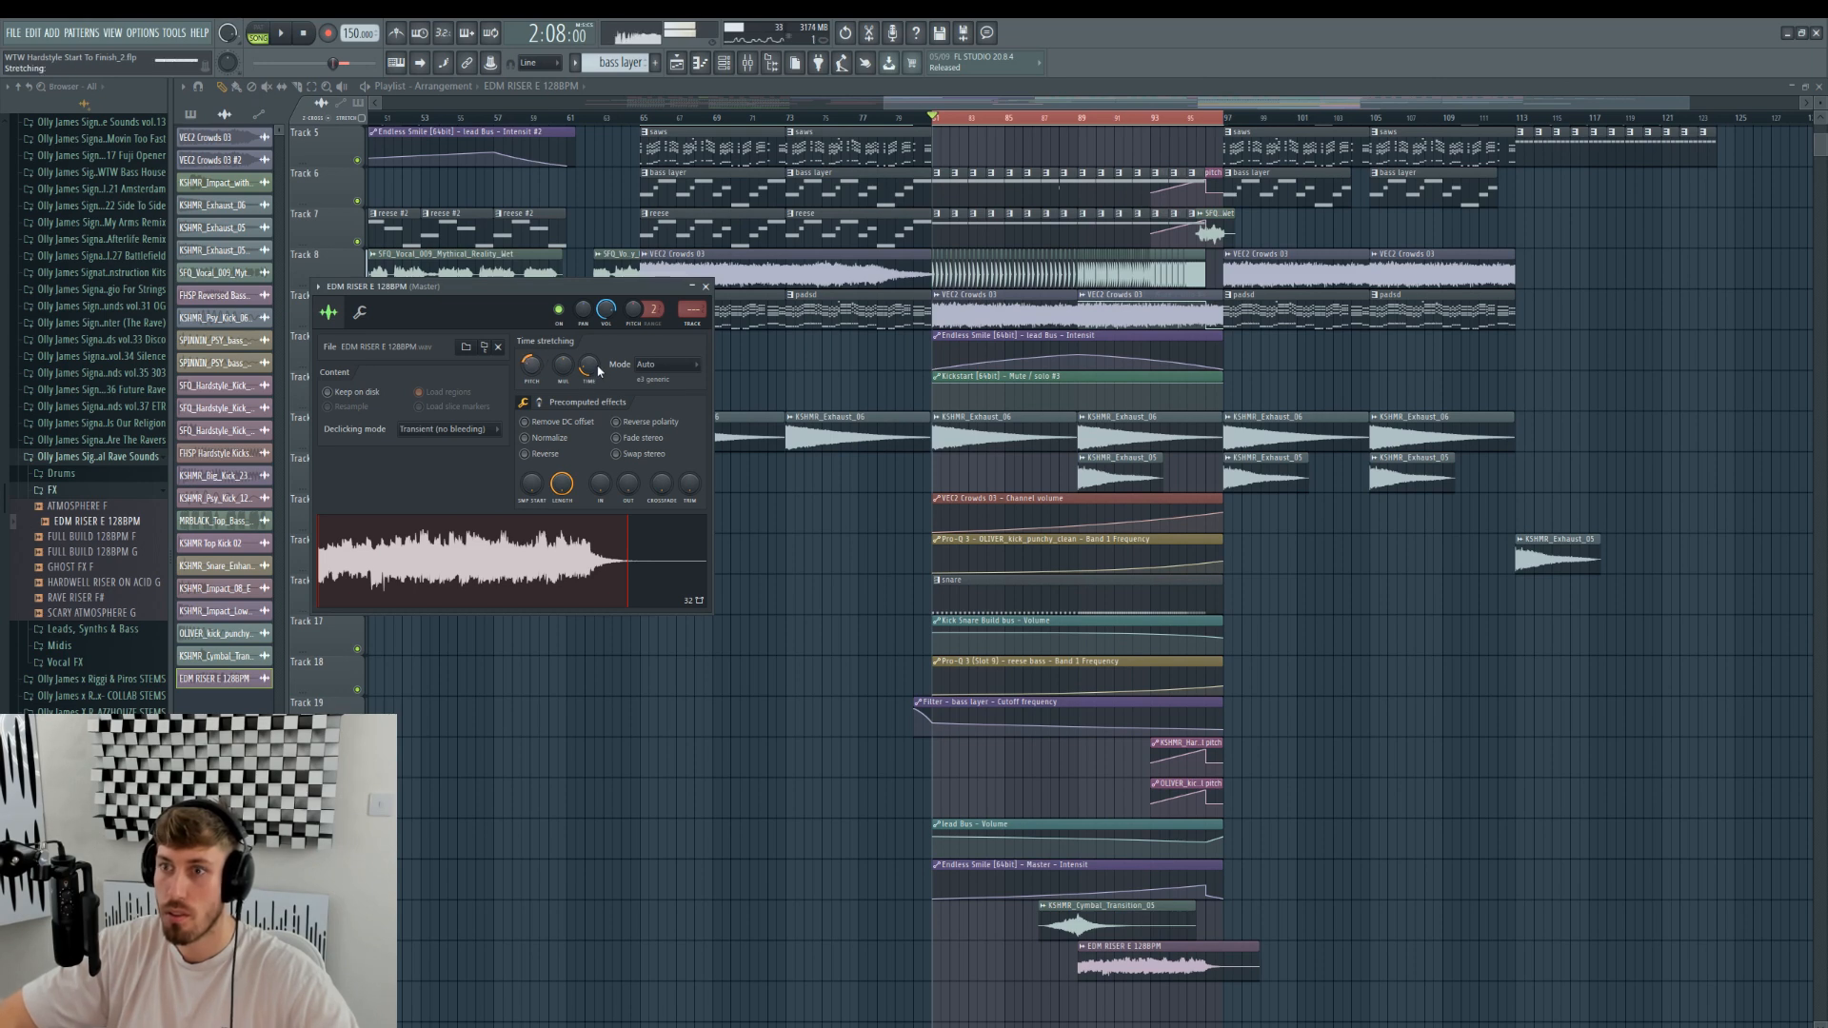
click(642, 366)
click(669, 407)
- Audition the EDM riser from around bar 89 and add a fade-in to the sample
key(space)
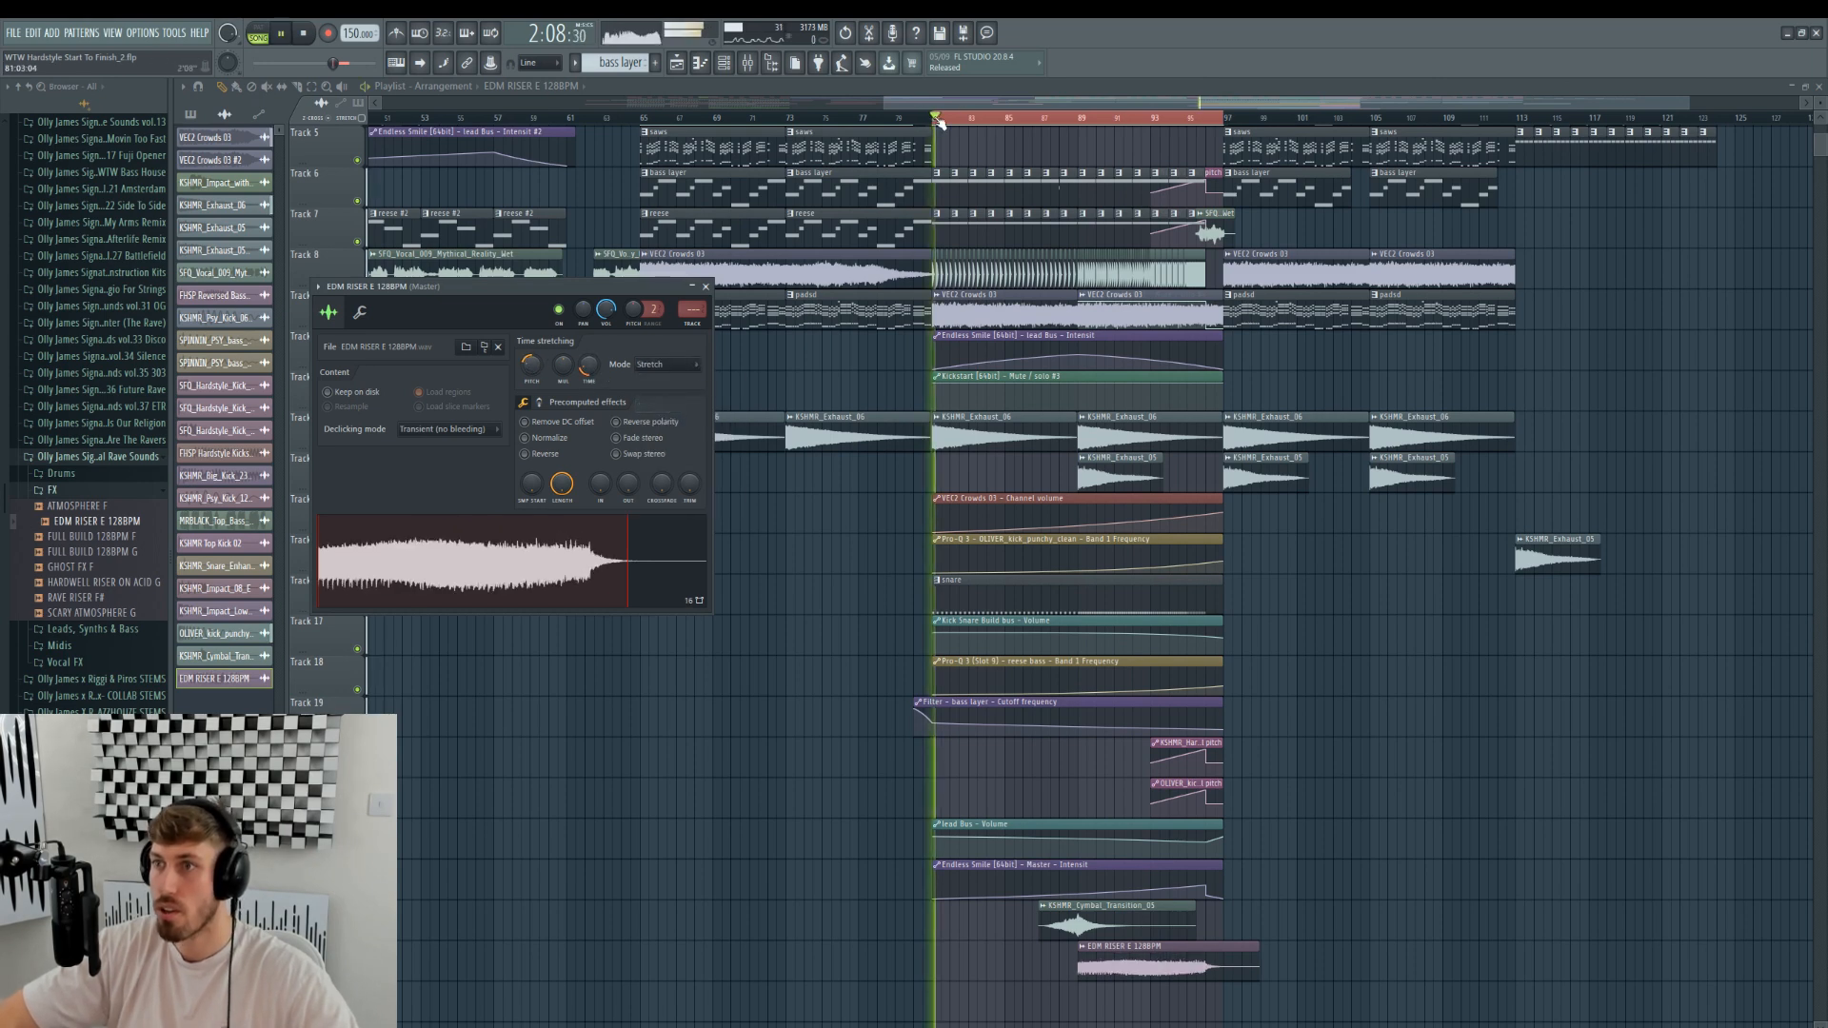
click(938, 121)
click(1080, 121)
double_click(1143, 949)
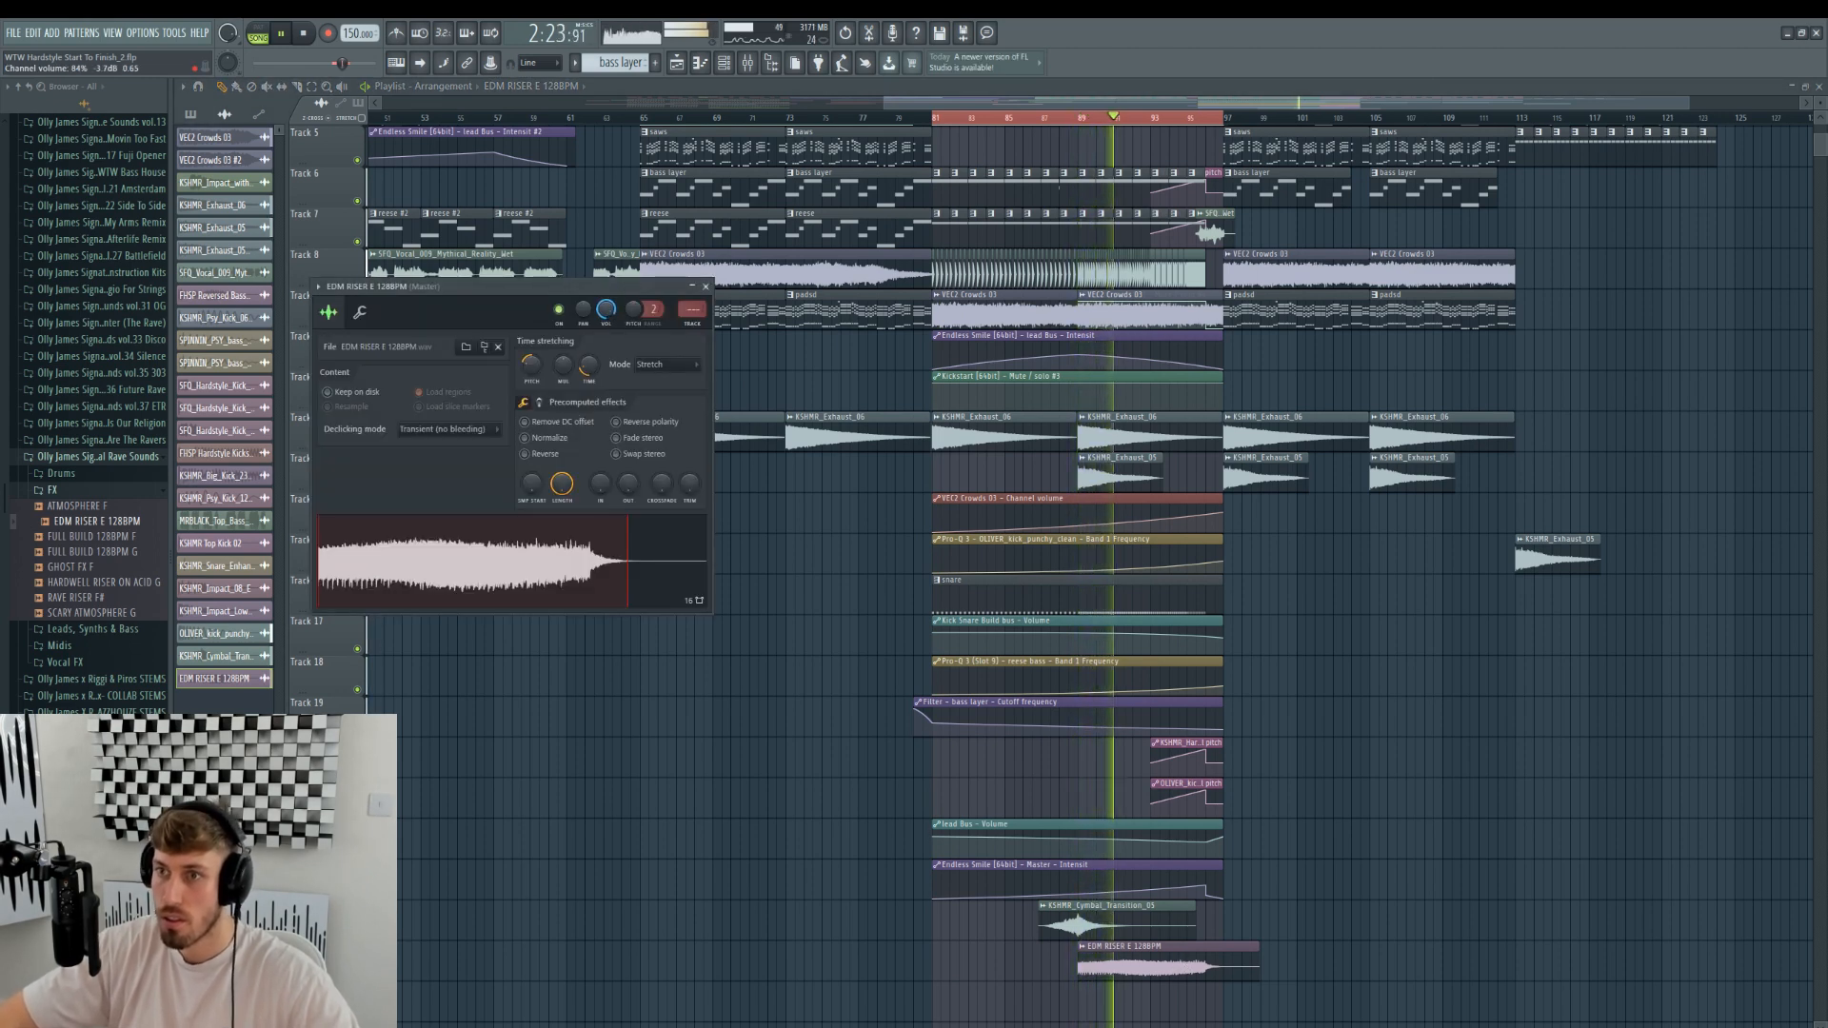
key(space)
drag(602, 487, 601, 453)
key(space)
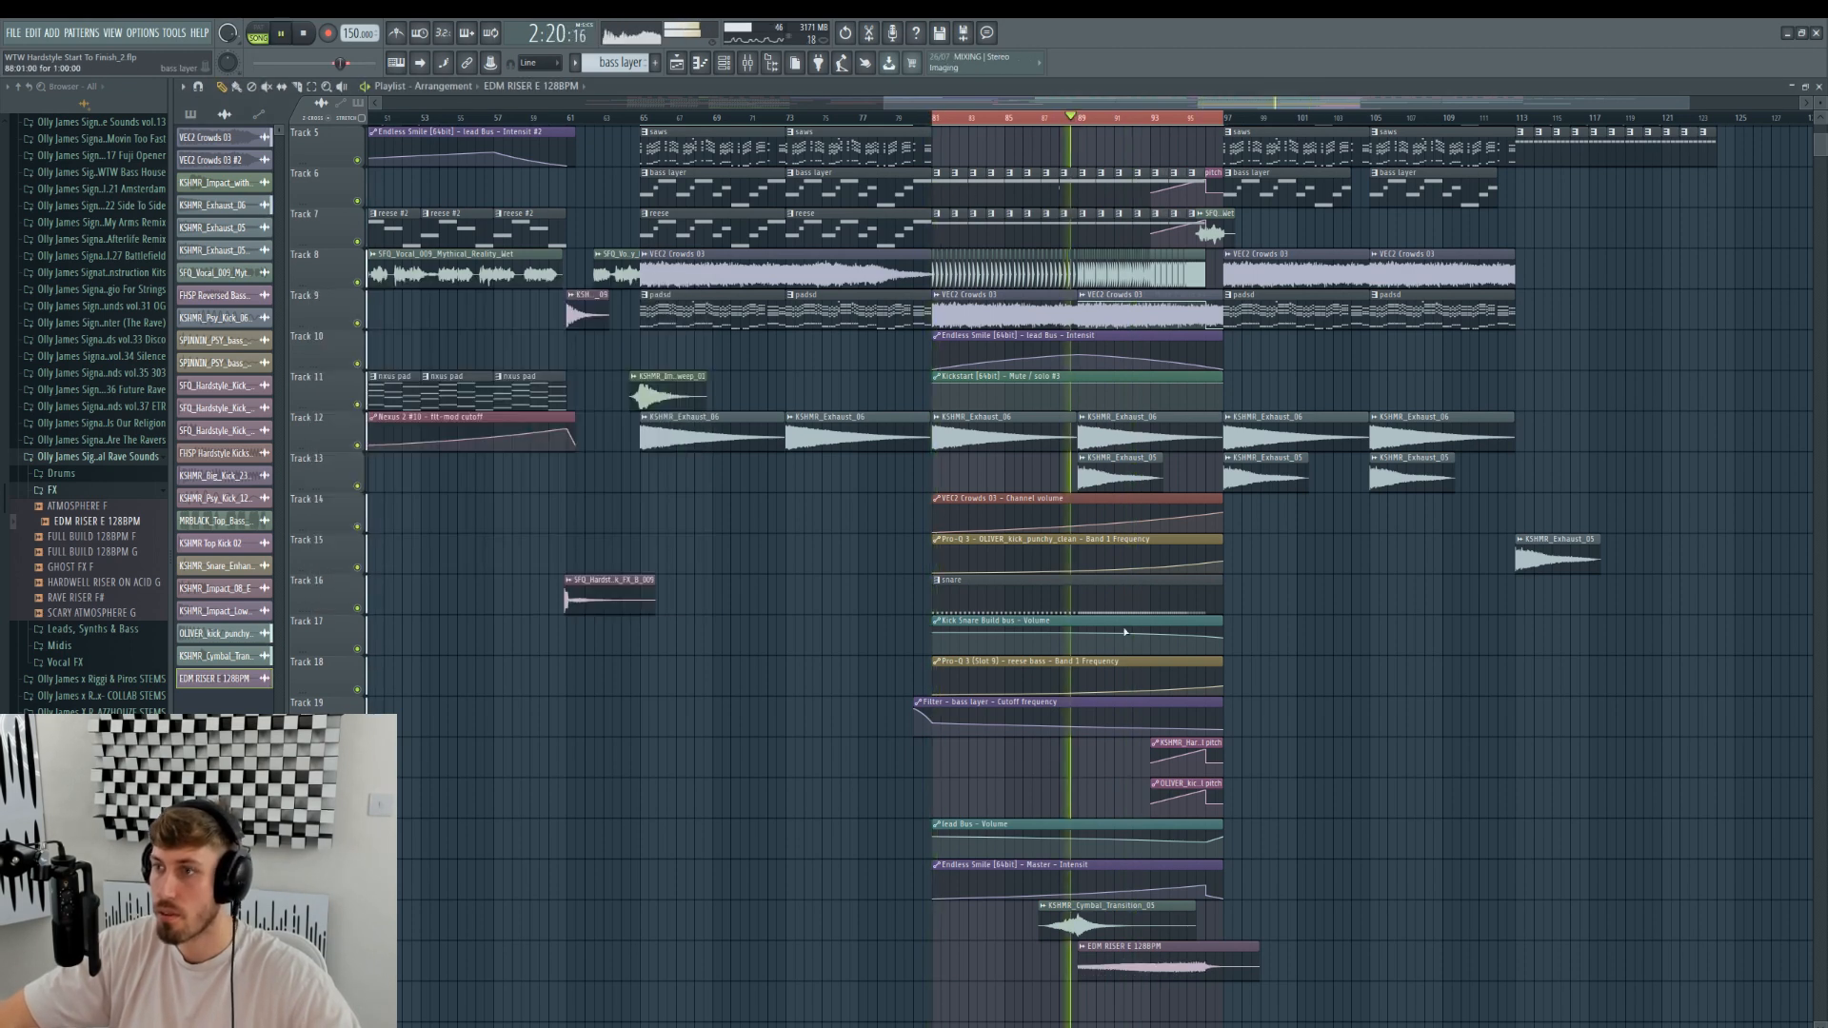
- Raise the EDM riser's channel volume to about 89% and normalize the sample
double_click(1143, 953)
drag(606, 314, 606, 278)
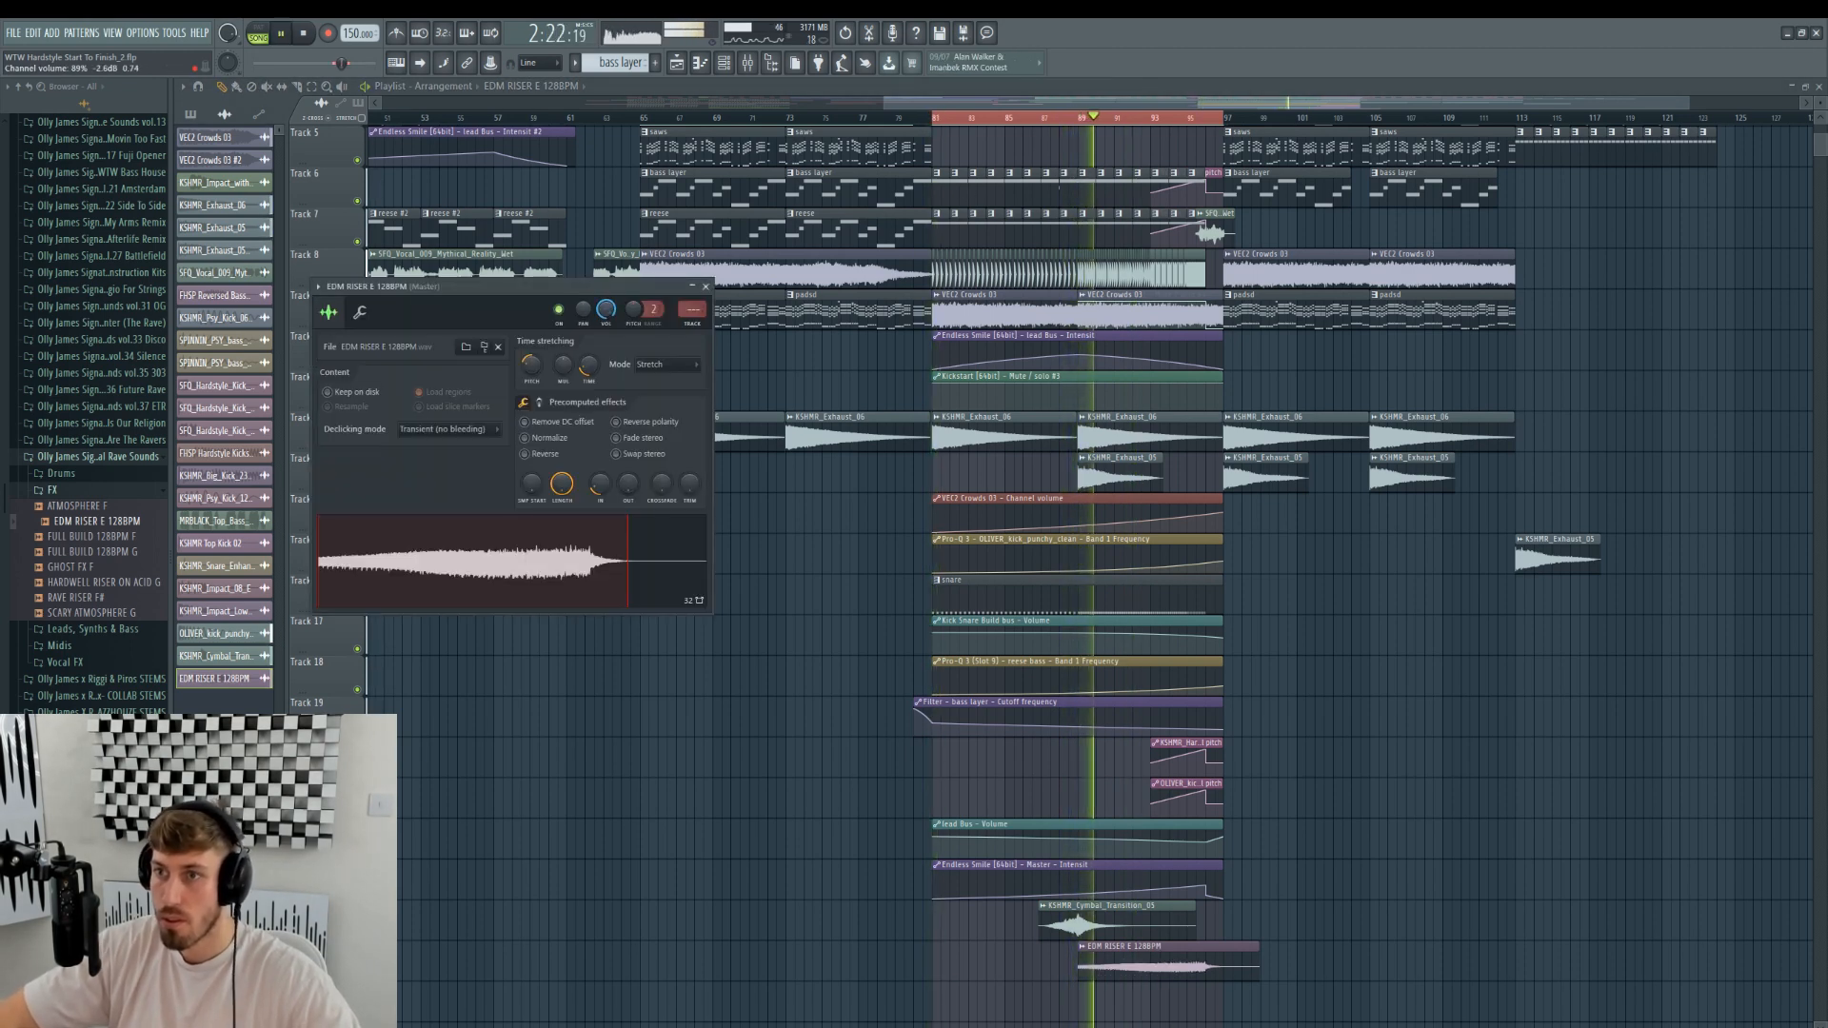
click(549, 437)
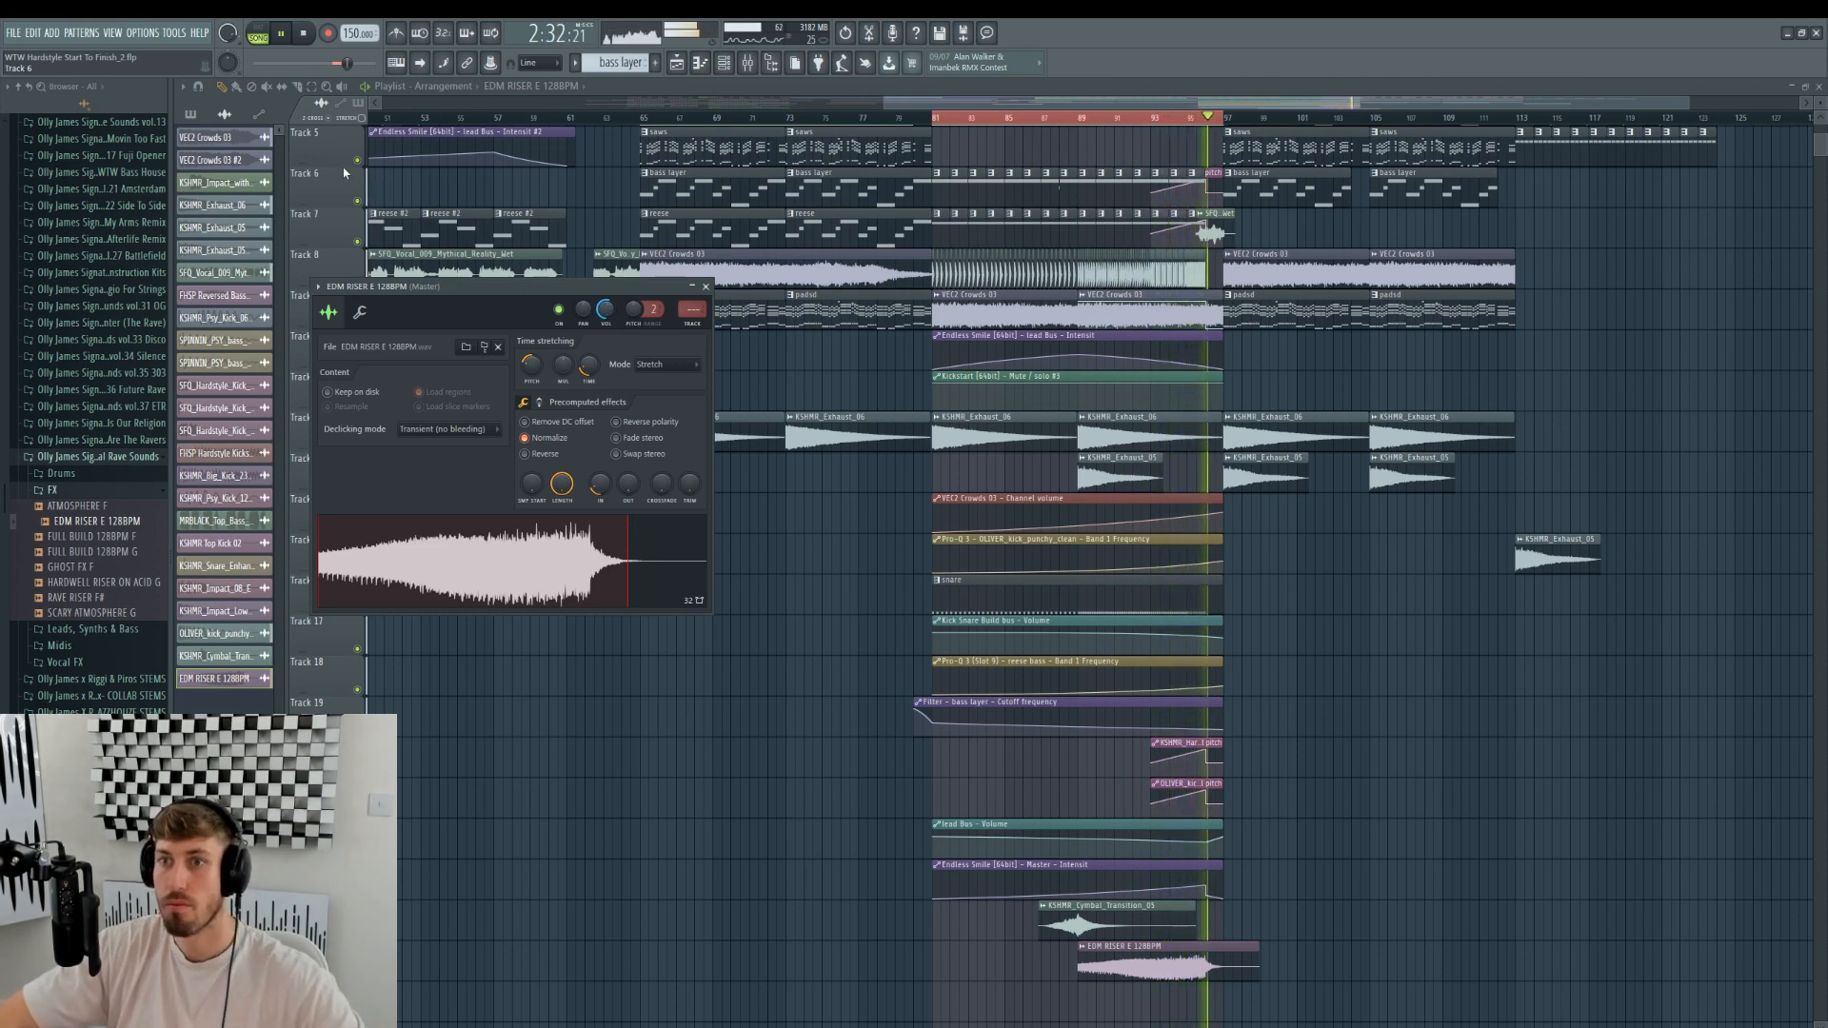
click(706, 287)
scroll(381, 233, up, 4)
key(space)
click(357, 159)
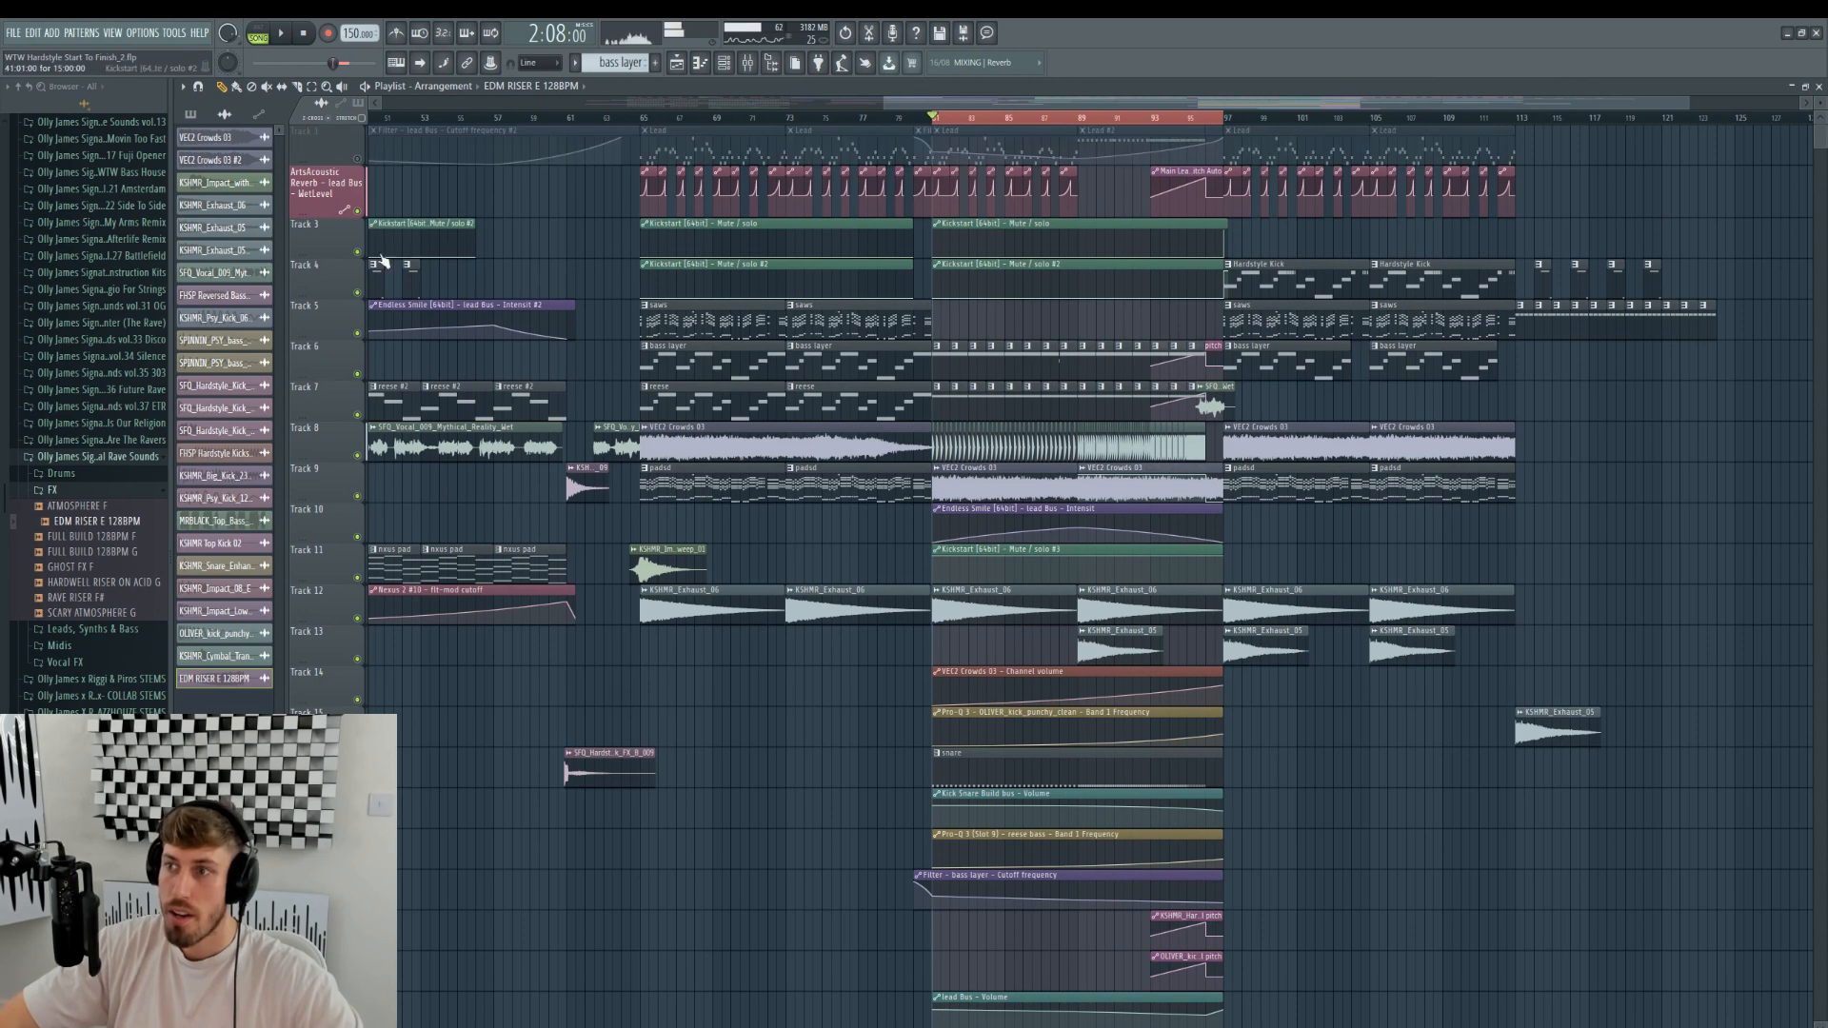
click(357, 415)
click(357, 374)
scroll(1102, 136, down, 5)
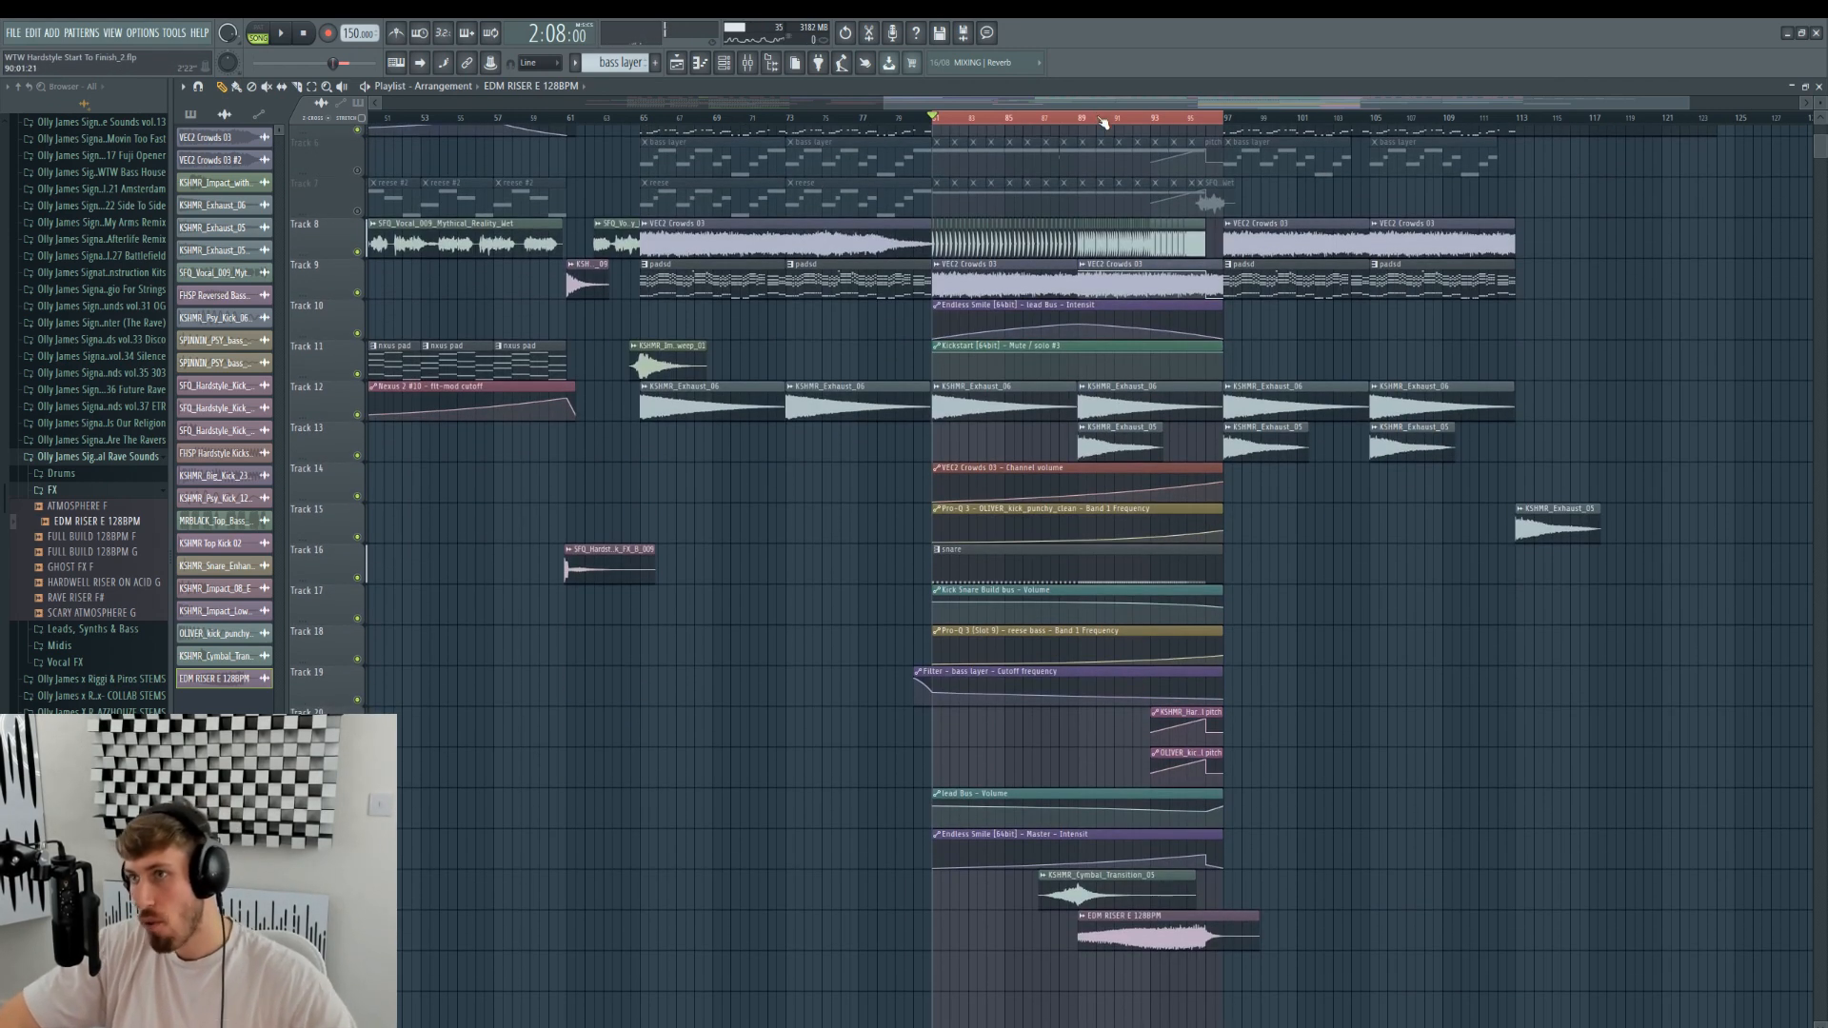
scroll(1193, 307, up, 4)
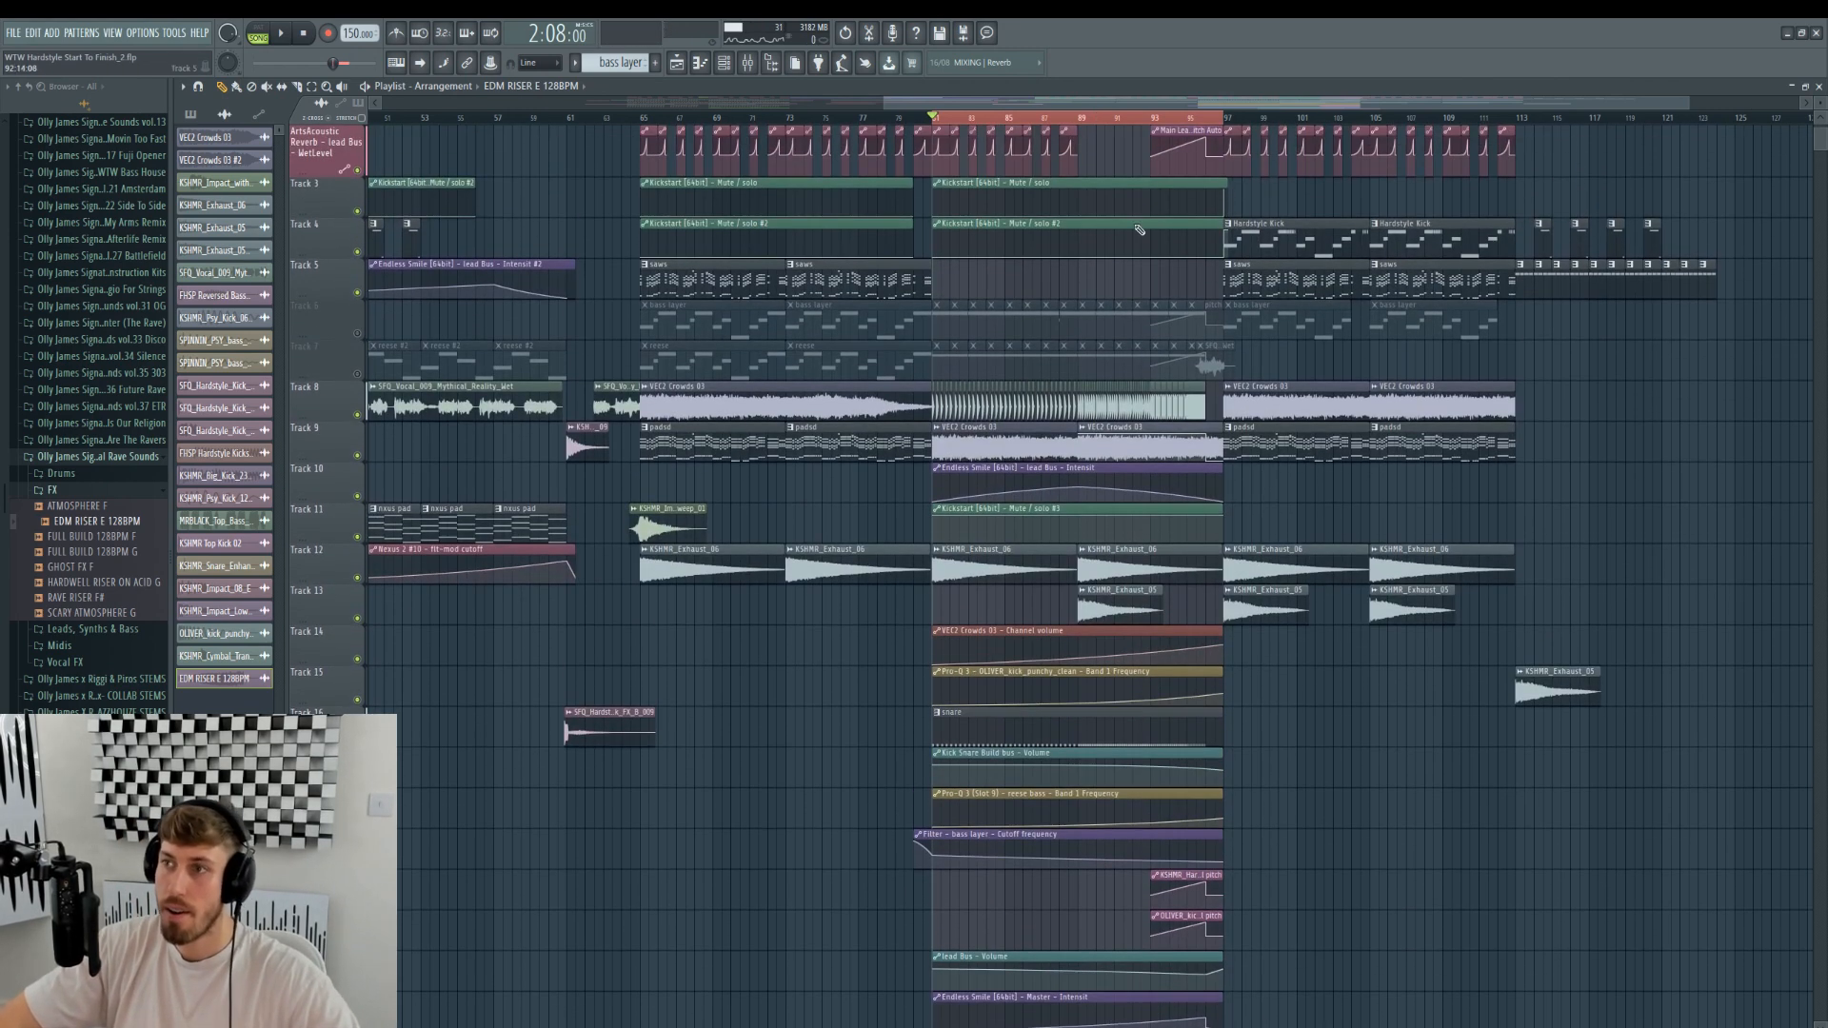
drag(1096, 103, 1352, 103)
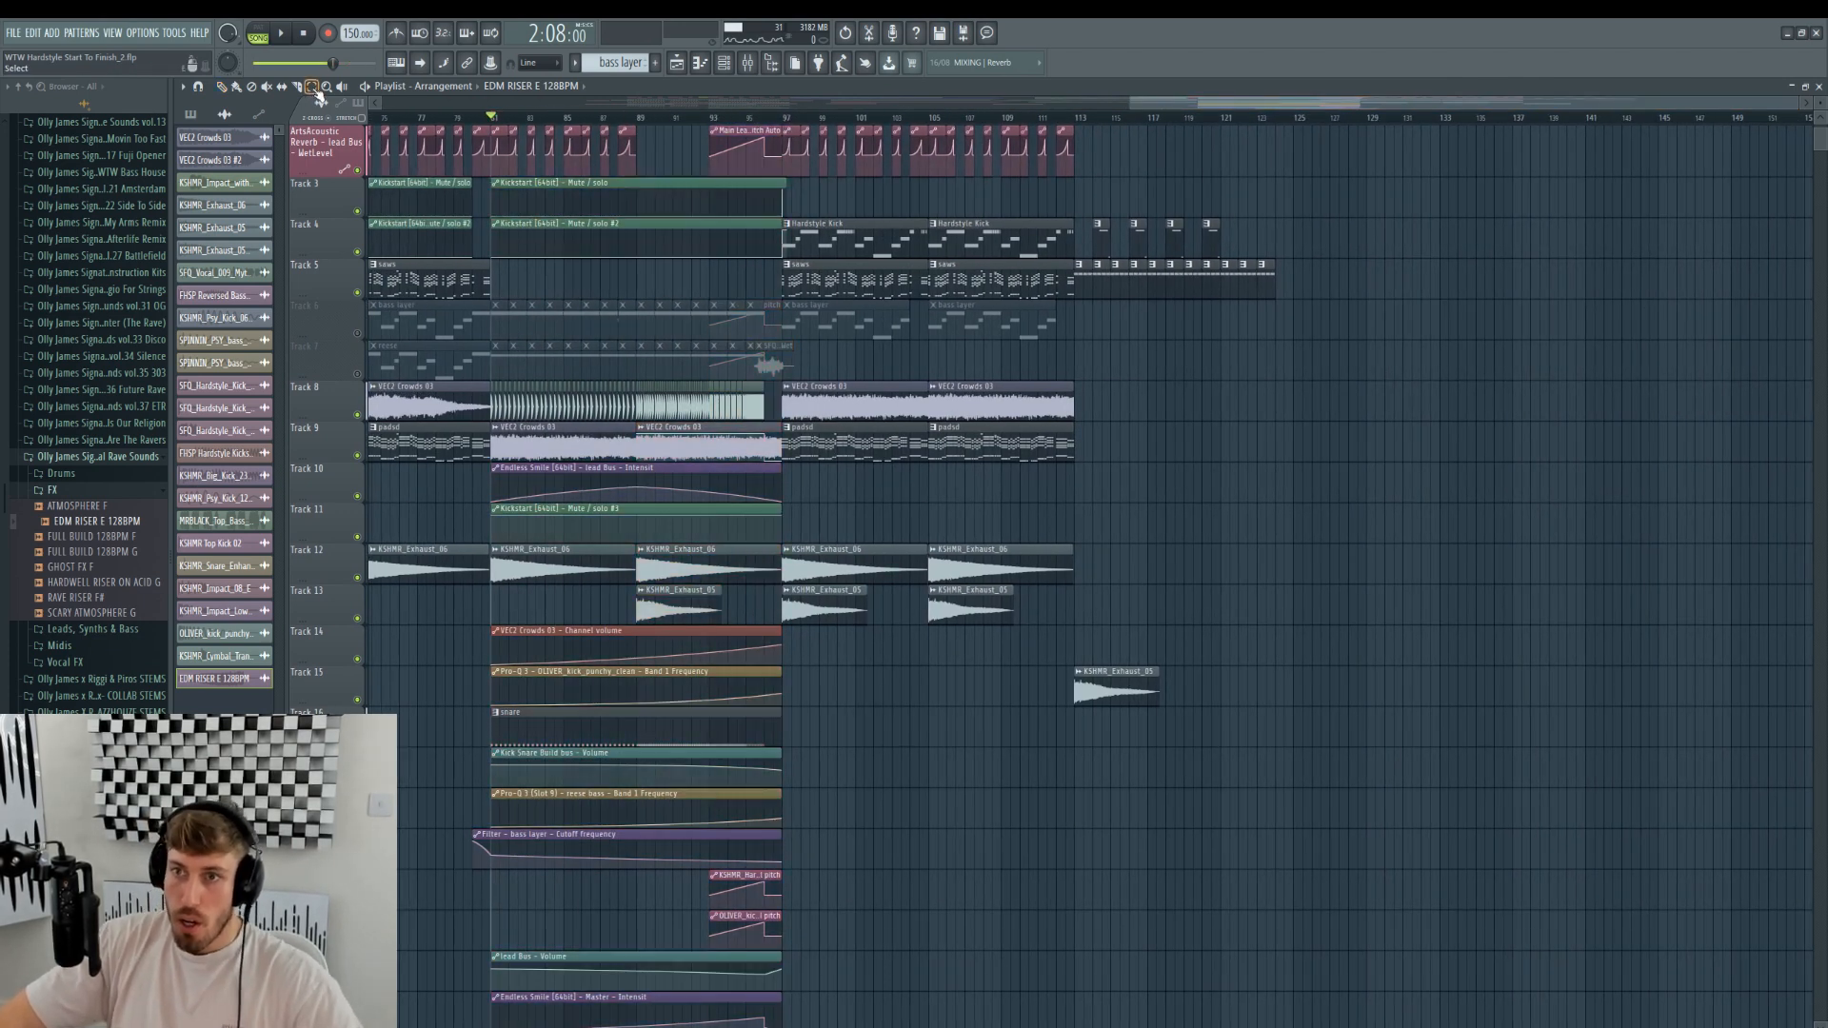
click(358, 176)
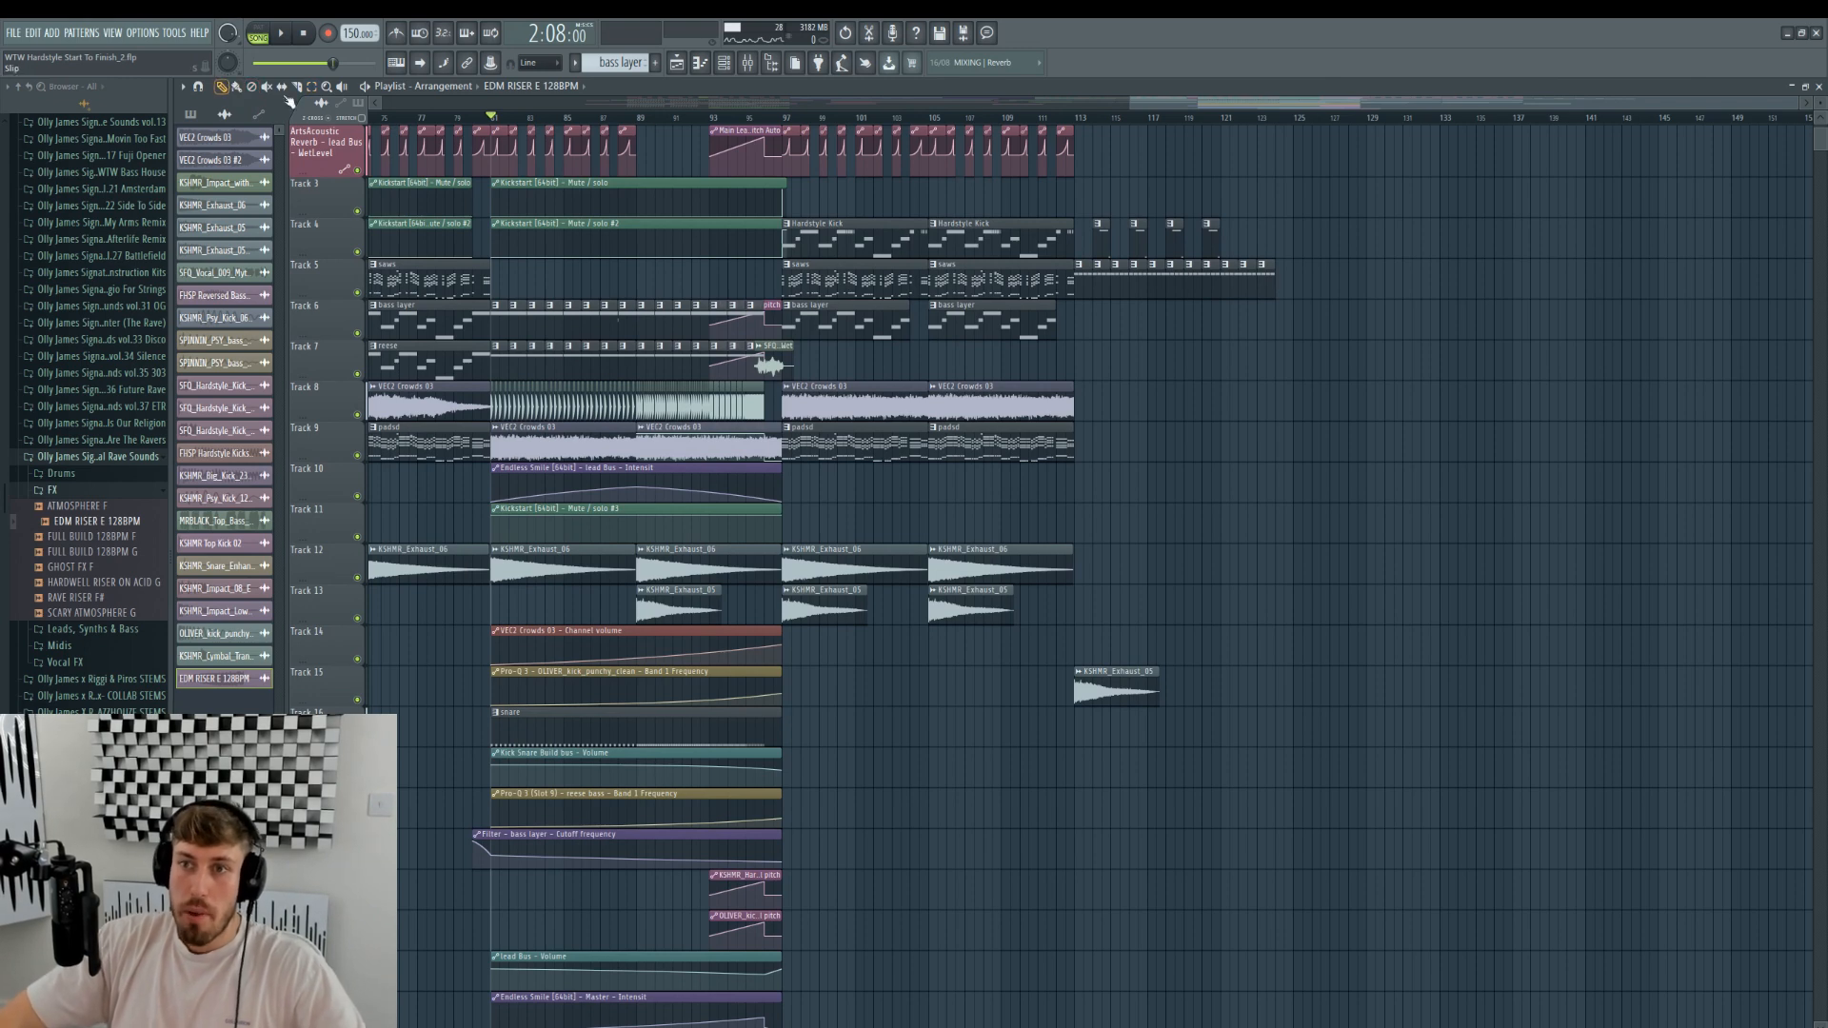
- Copy the Track 16 snare clip to bar 97 and play it from there
scroll(517, 505, down, 6)
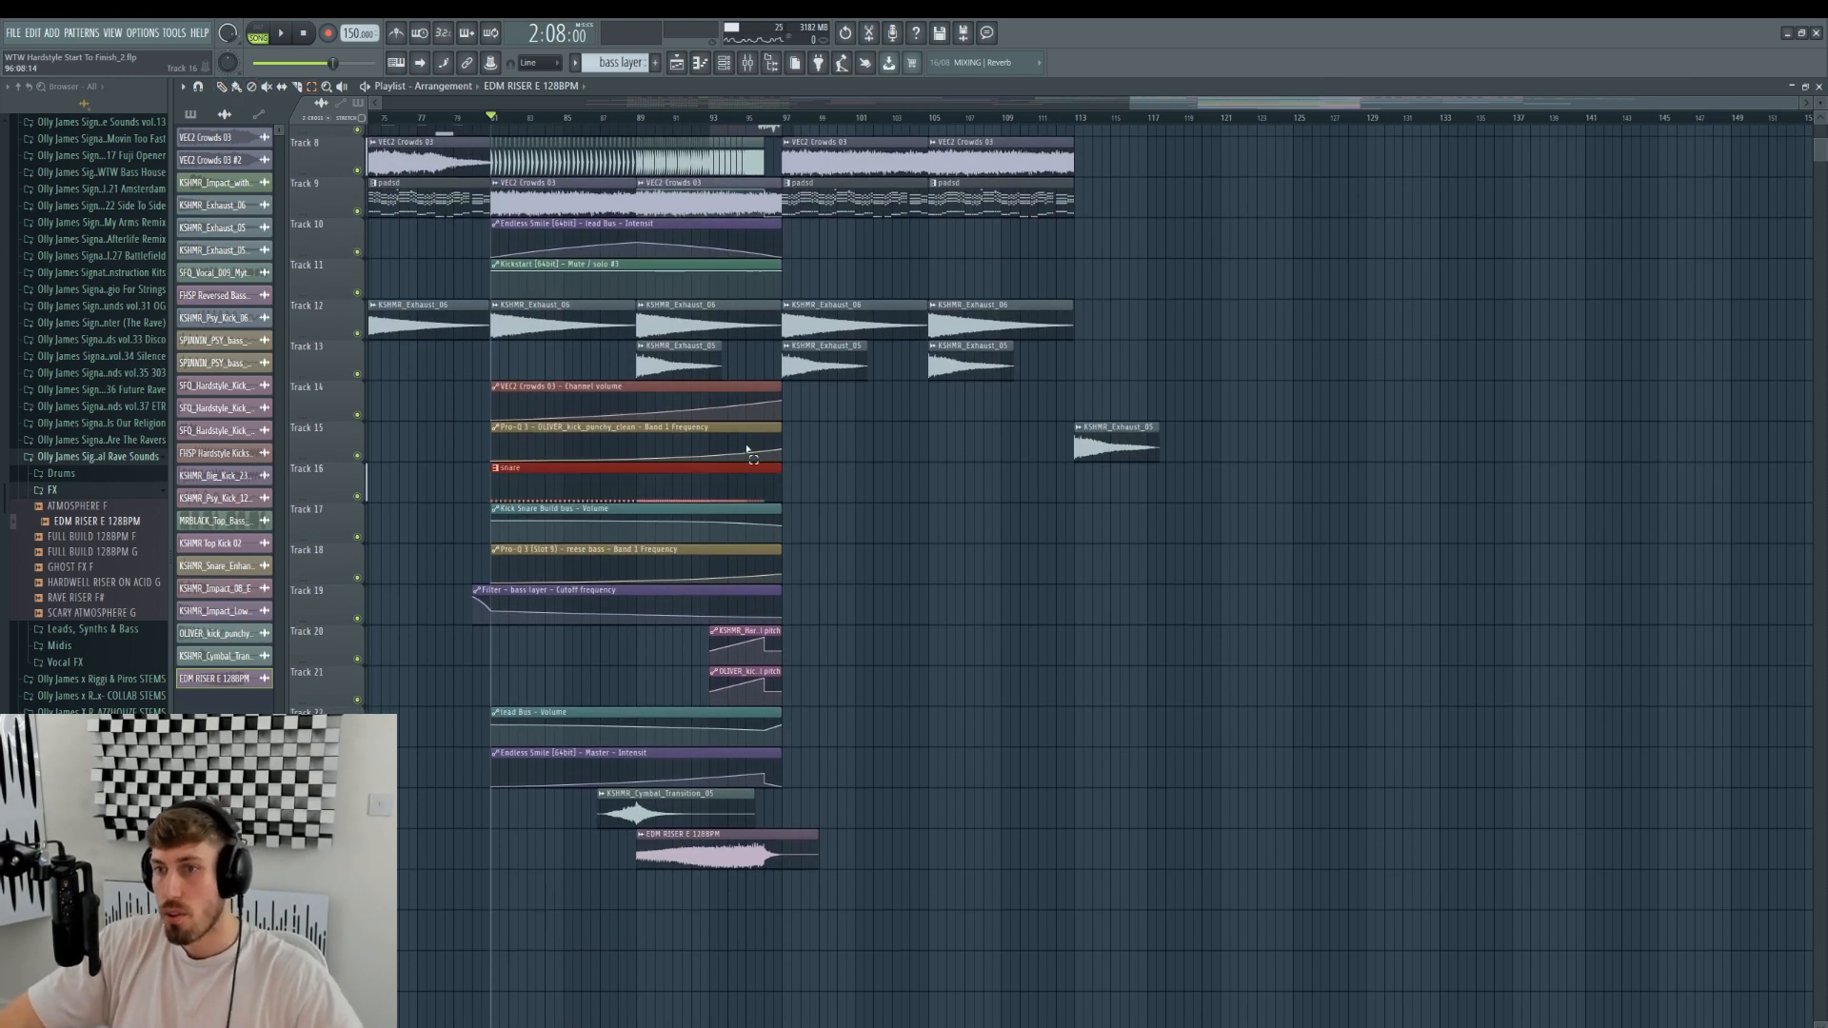
drag(645, 471, 937, 475)
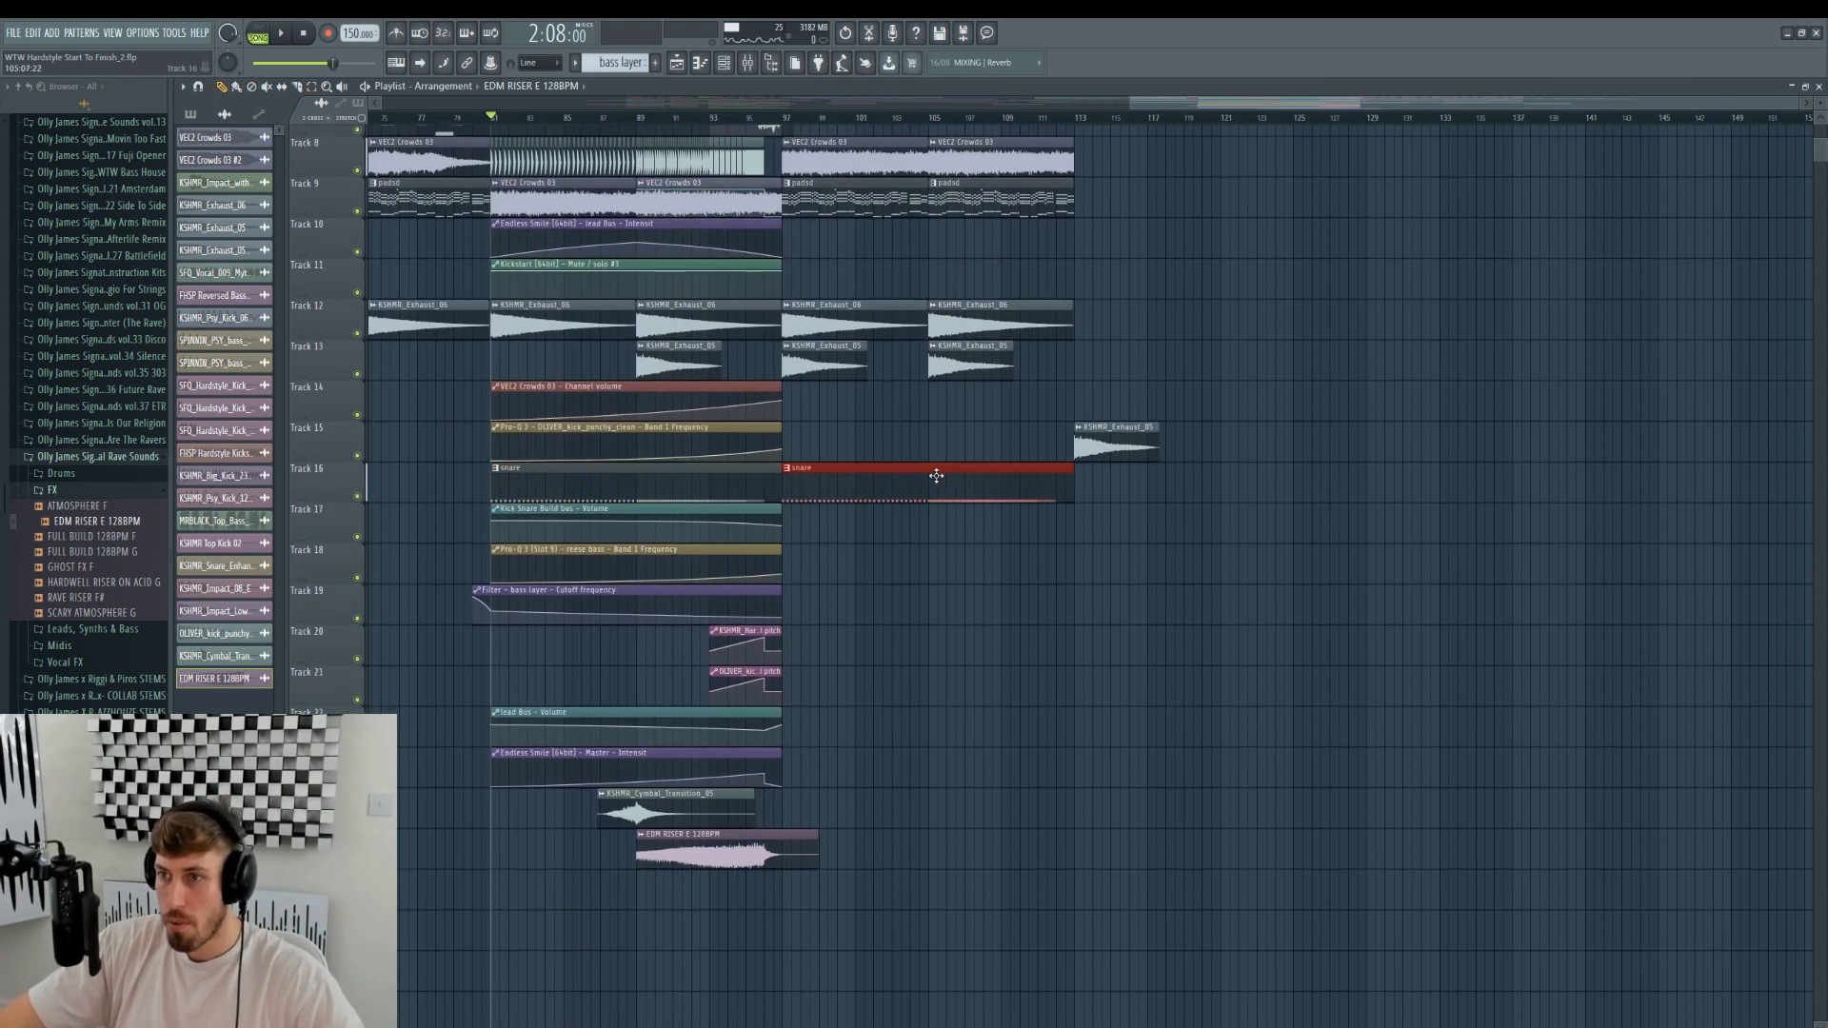
click(798, 126)
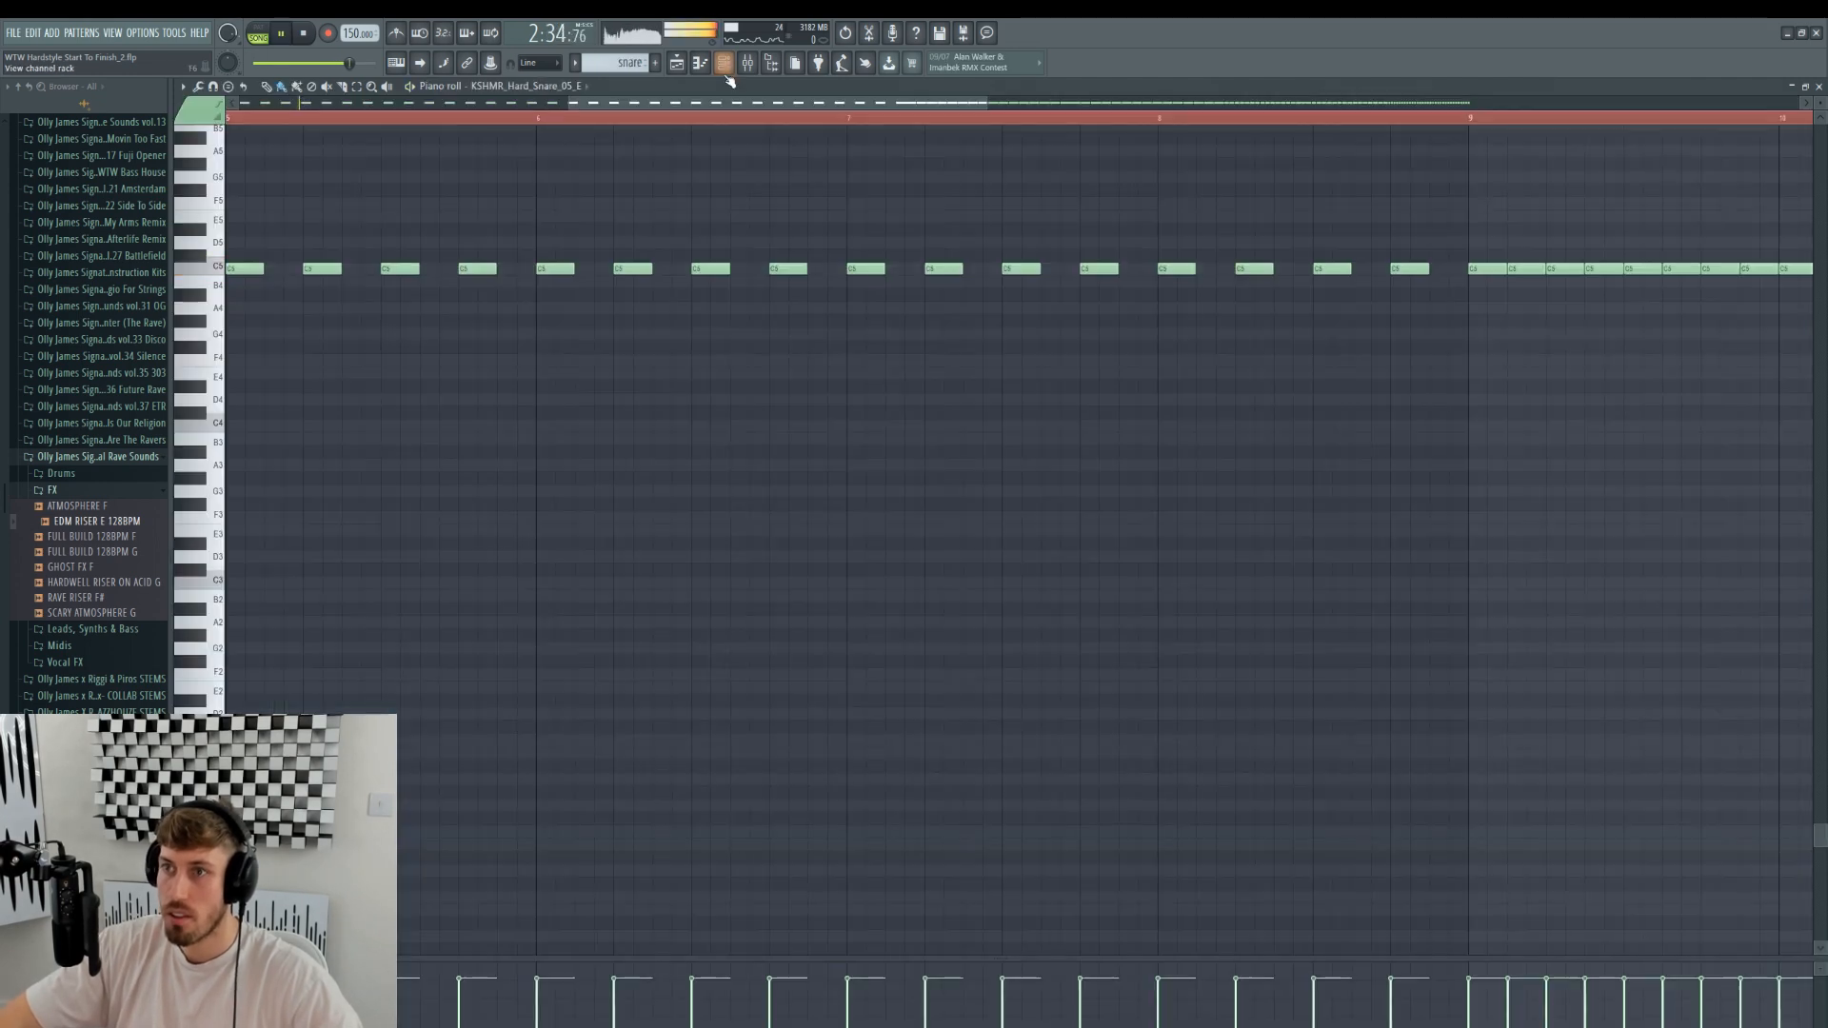
- Examine the build-up snare's piano roll notes, its channel rack entry and its Build Snare mixer track
key(F6)
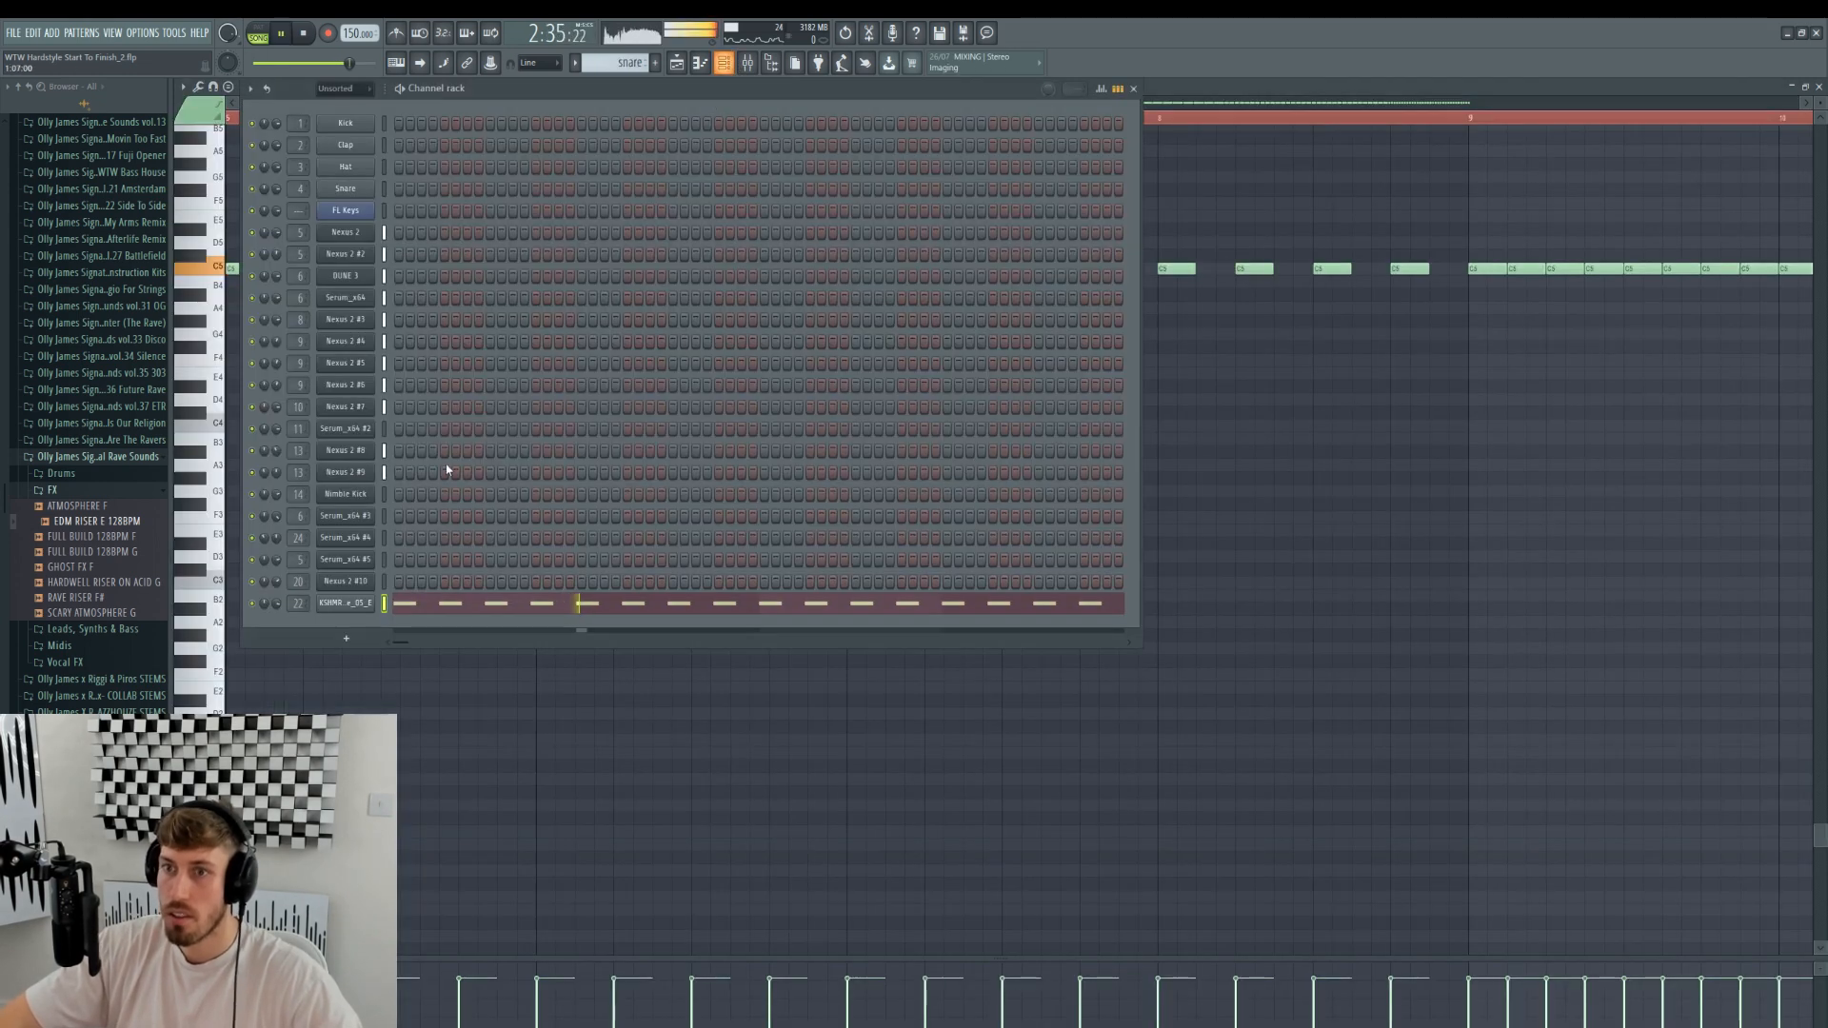
click(676, 63)
scroll(363, 497, down, 2)
key(F7)
key(F6)
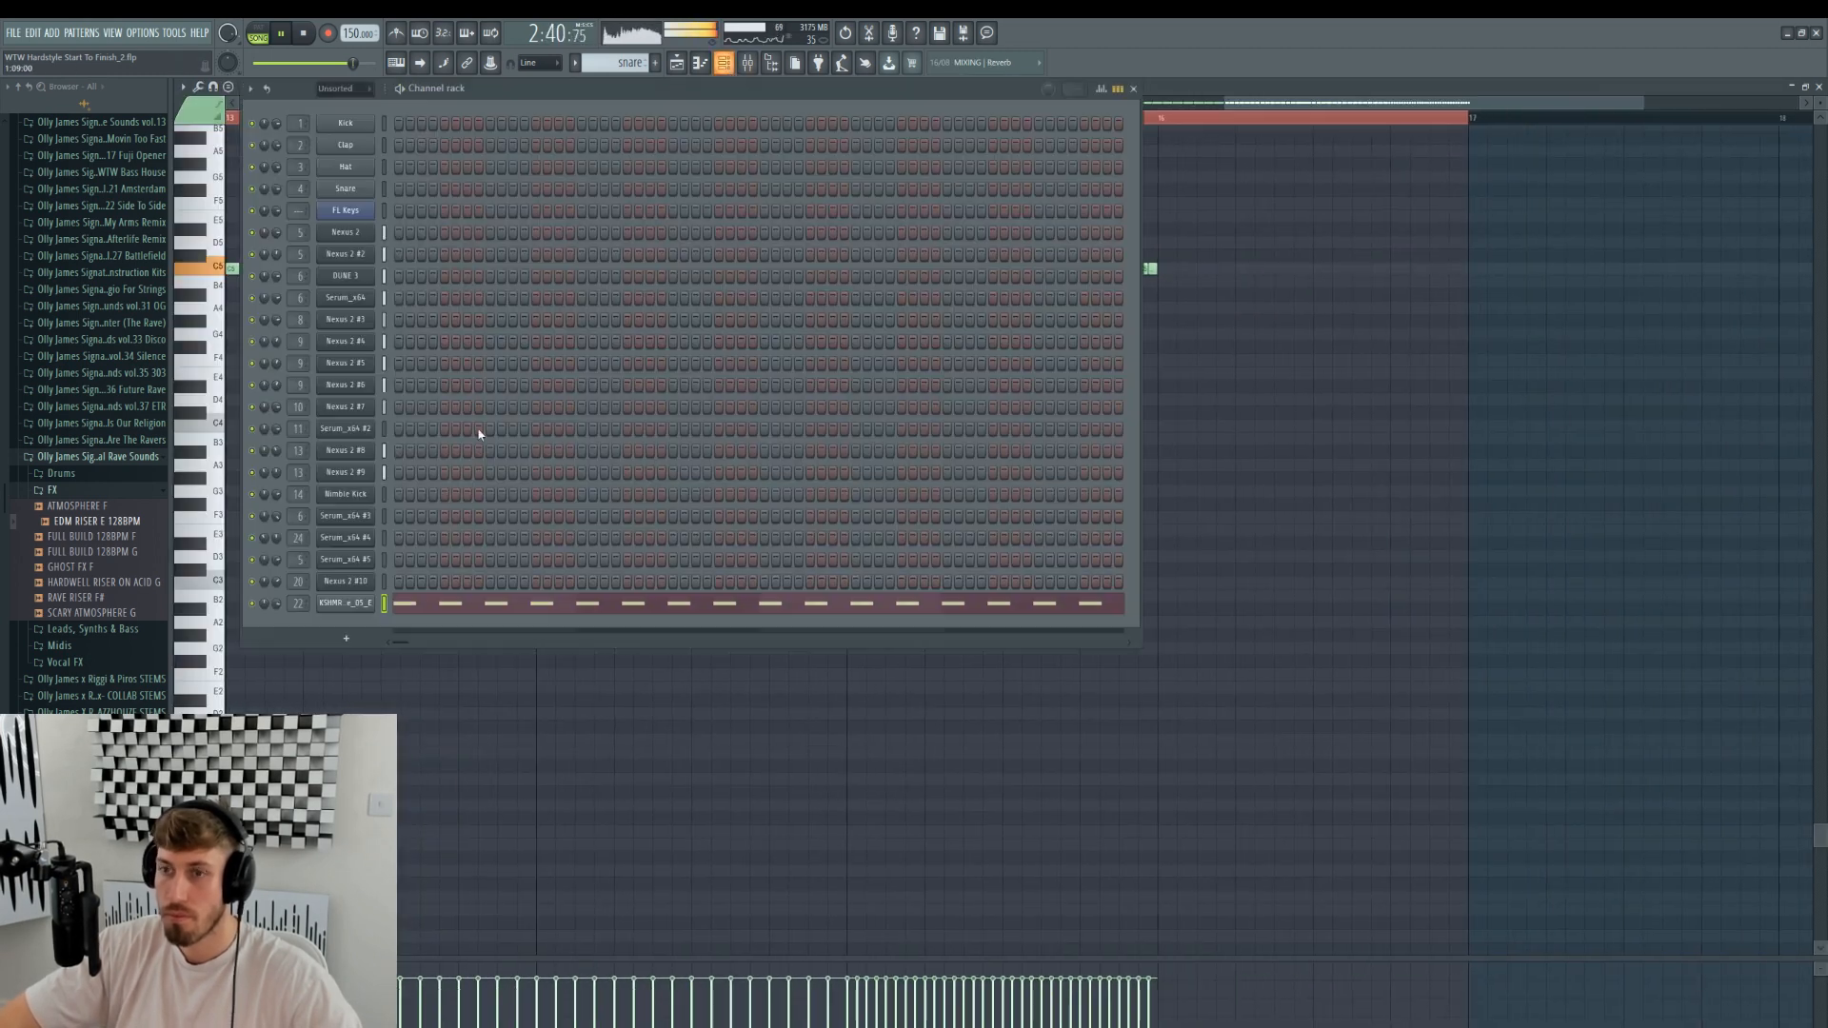
click(676, 62)
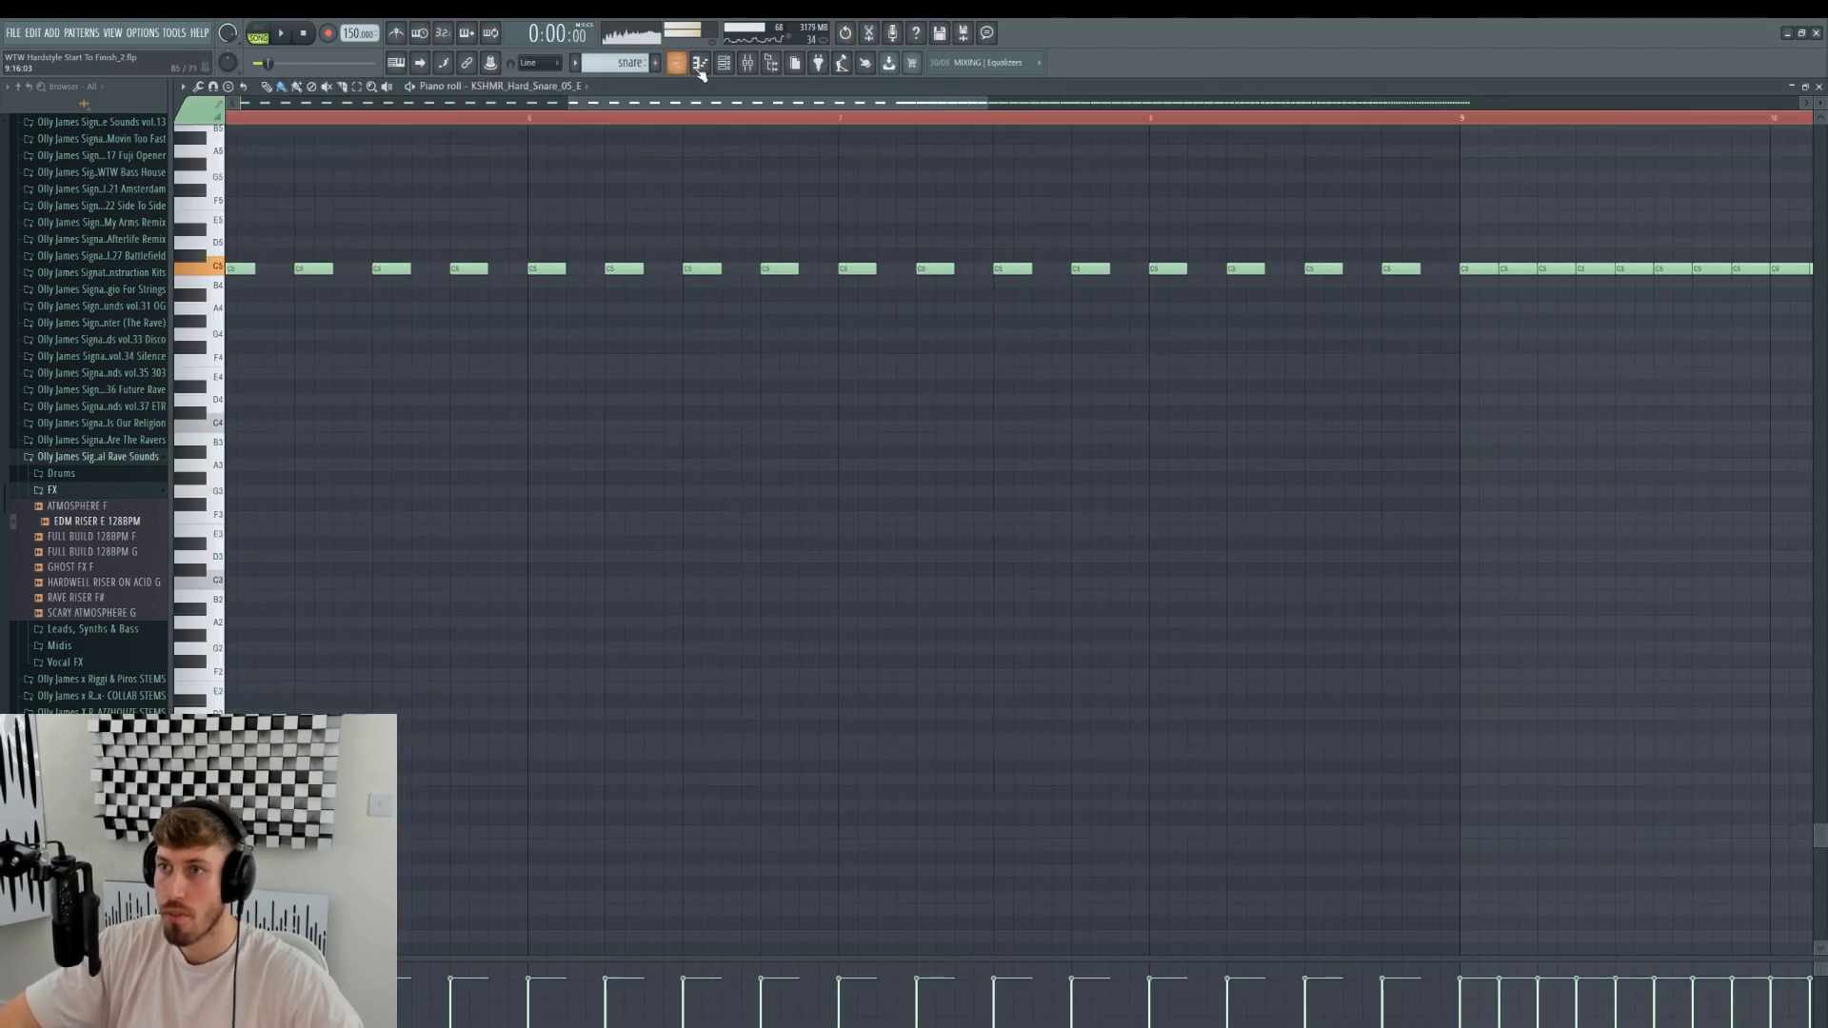
click(748, 63)
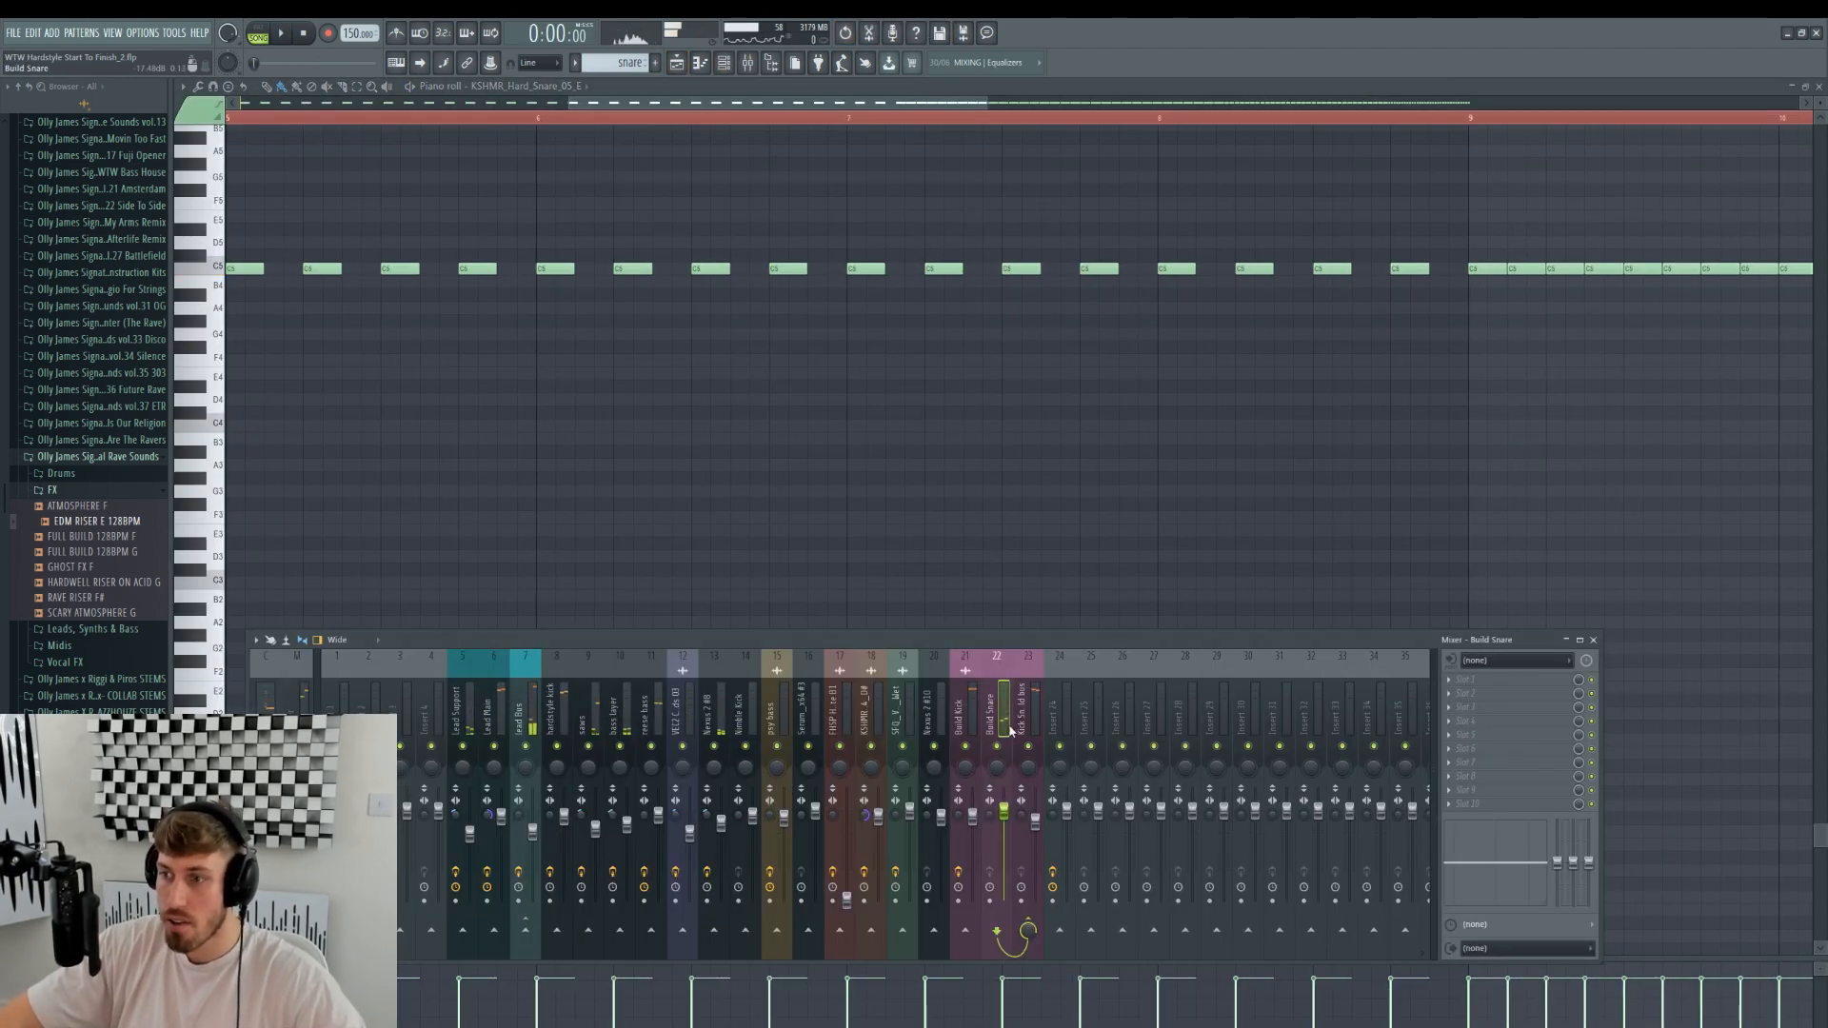
- Delete the snare clip copy at bar 97 and play the build-up from bar 81
click(676, 63)
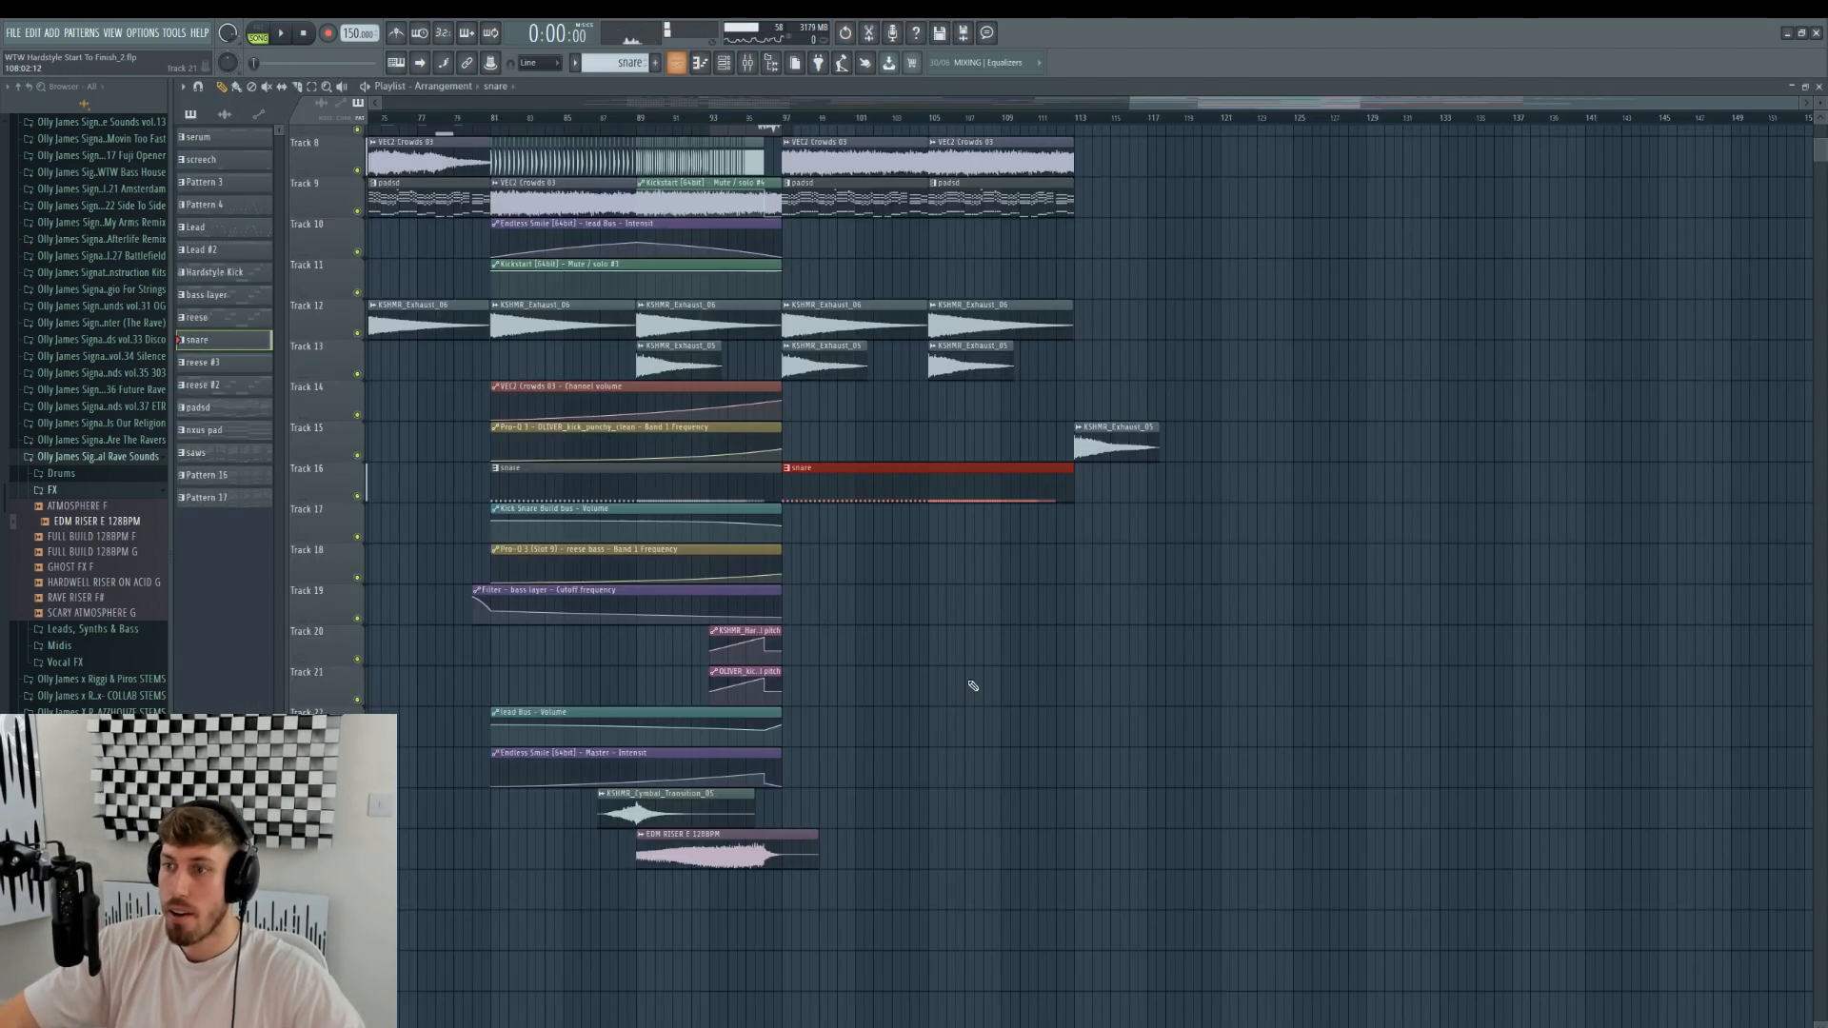
right_click(869, 466)
click(509, 124)
key(space)
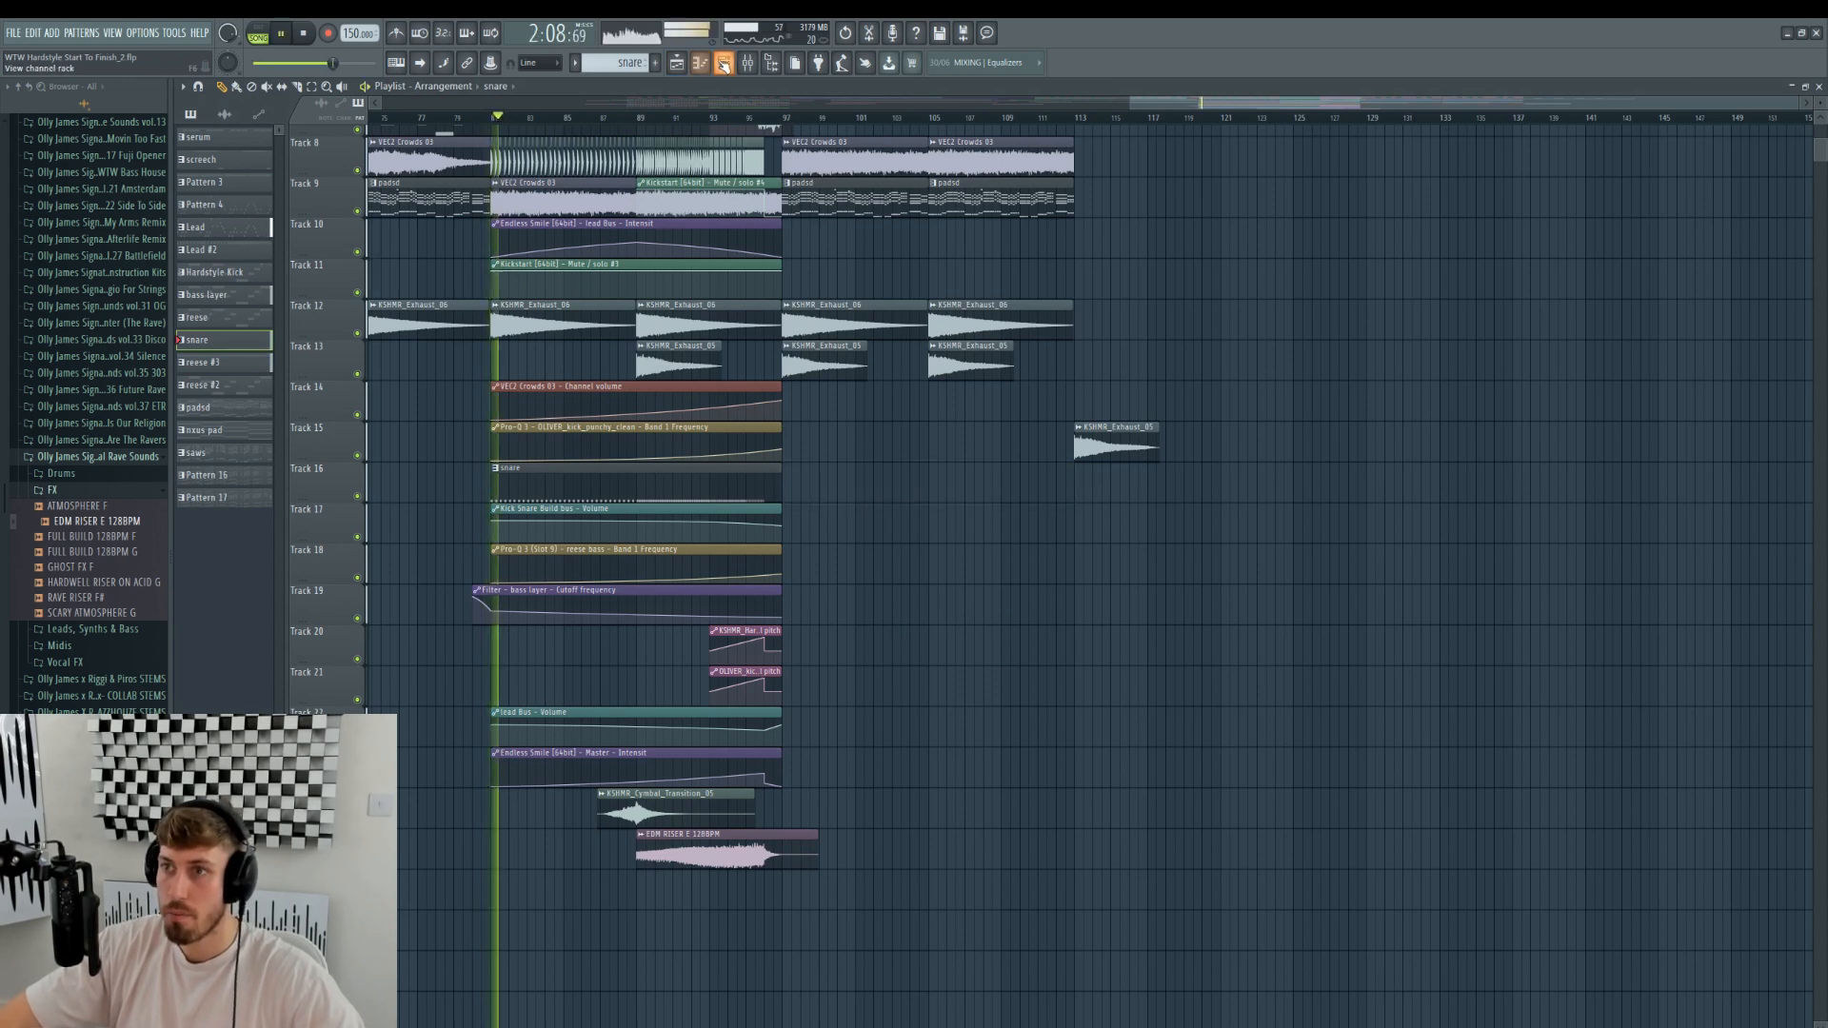
- Add CamelCrusher to the Build Snare mixer track and play the build-up from just before bar 81
click(723, 63)
click(338, 604)
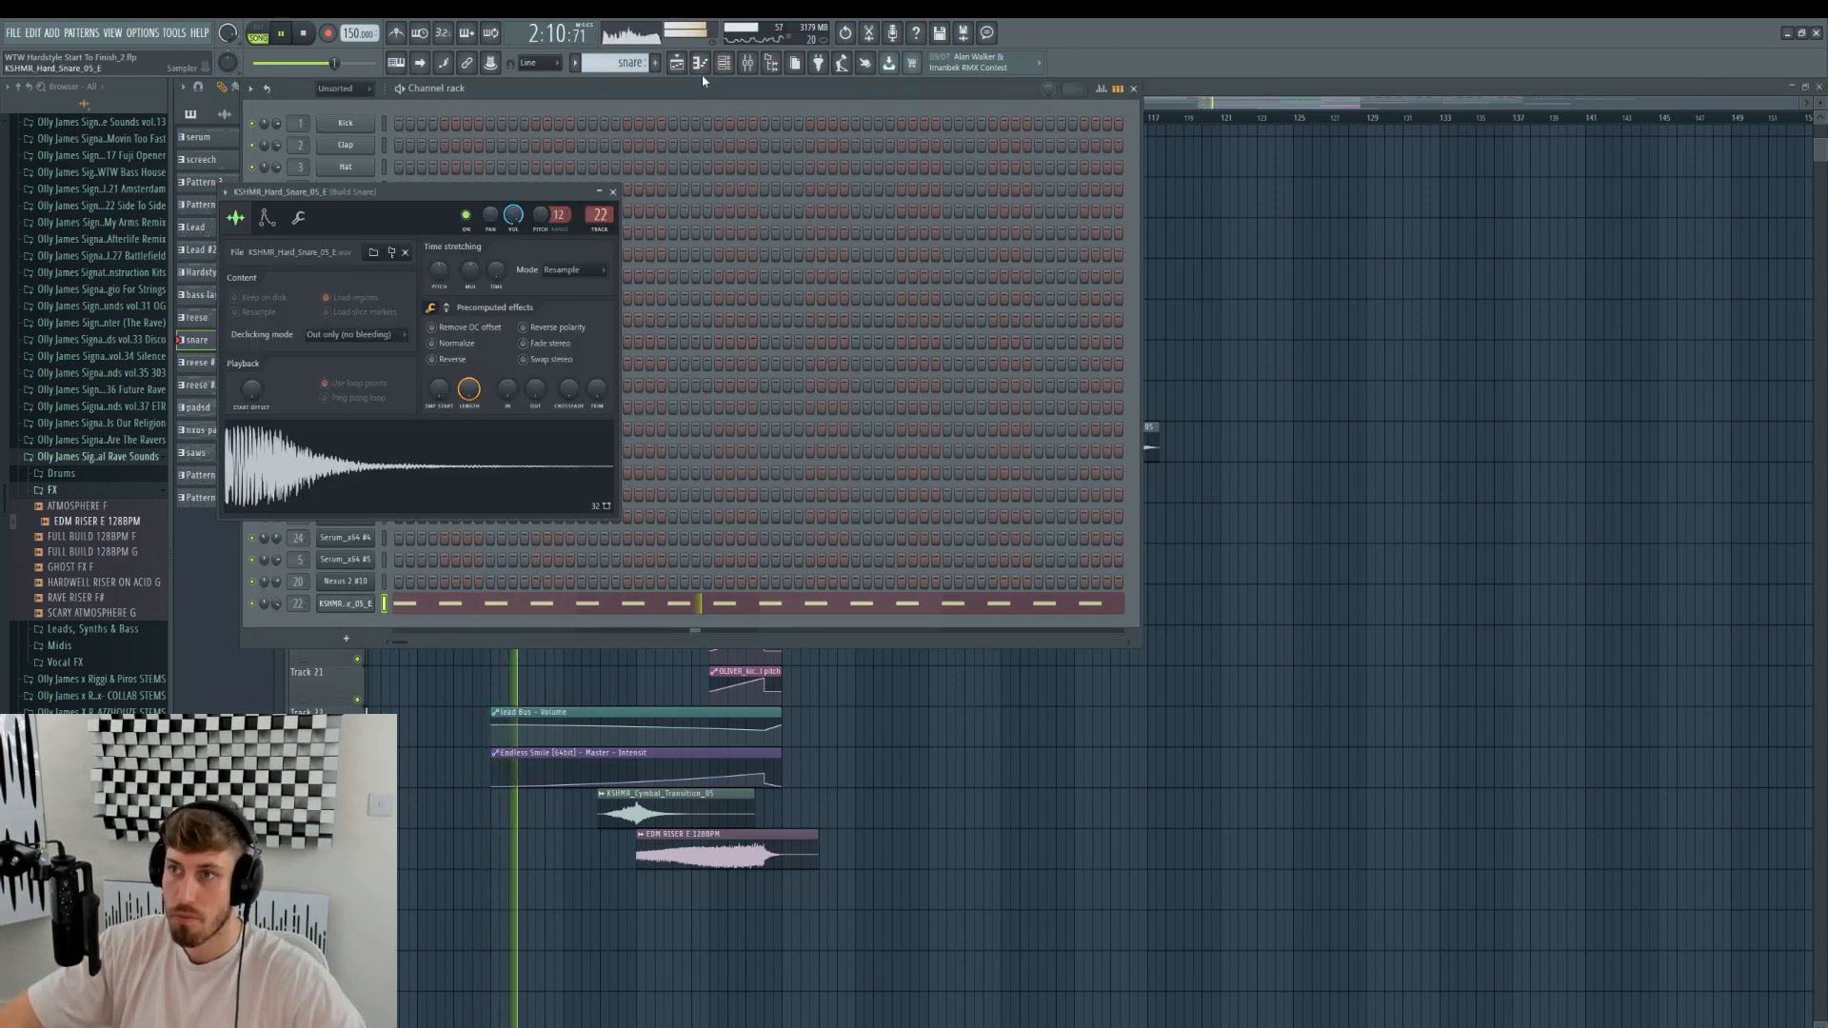
click(748, 63)
click(1504, 679)
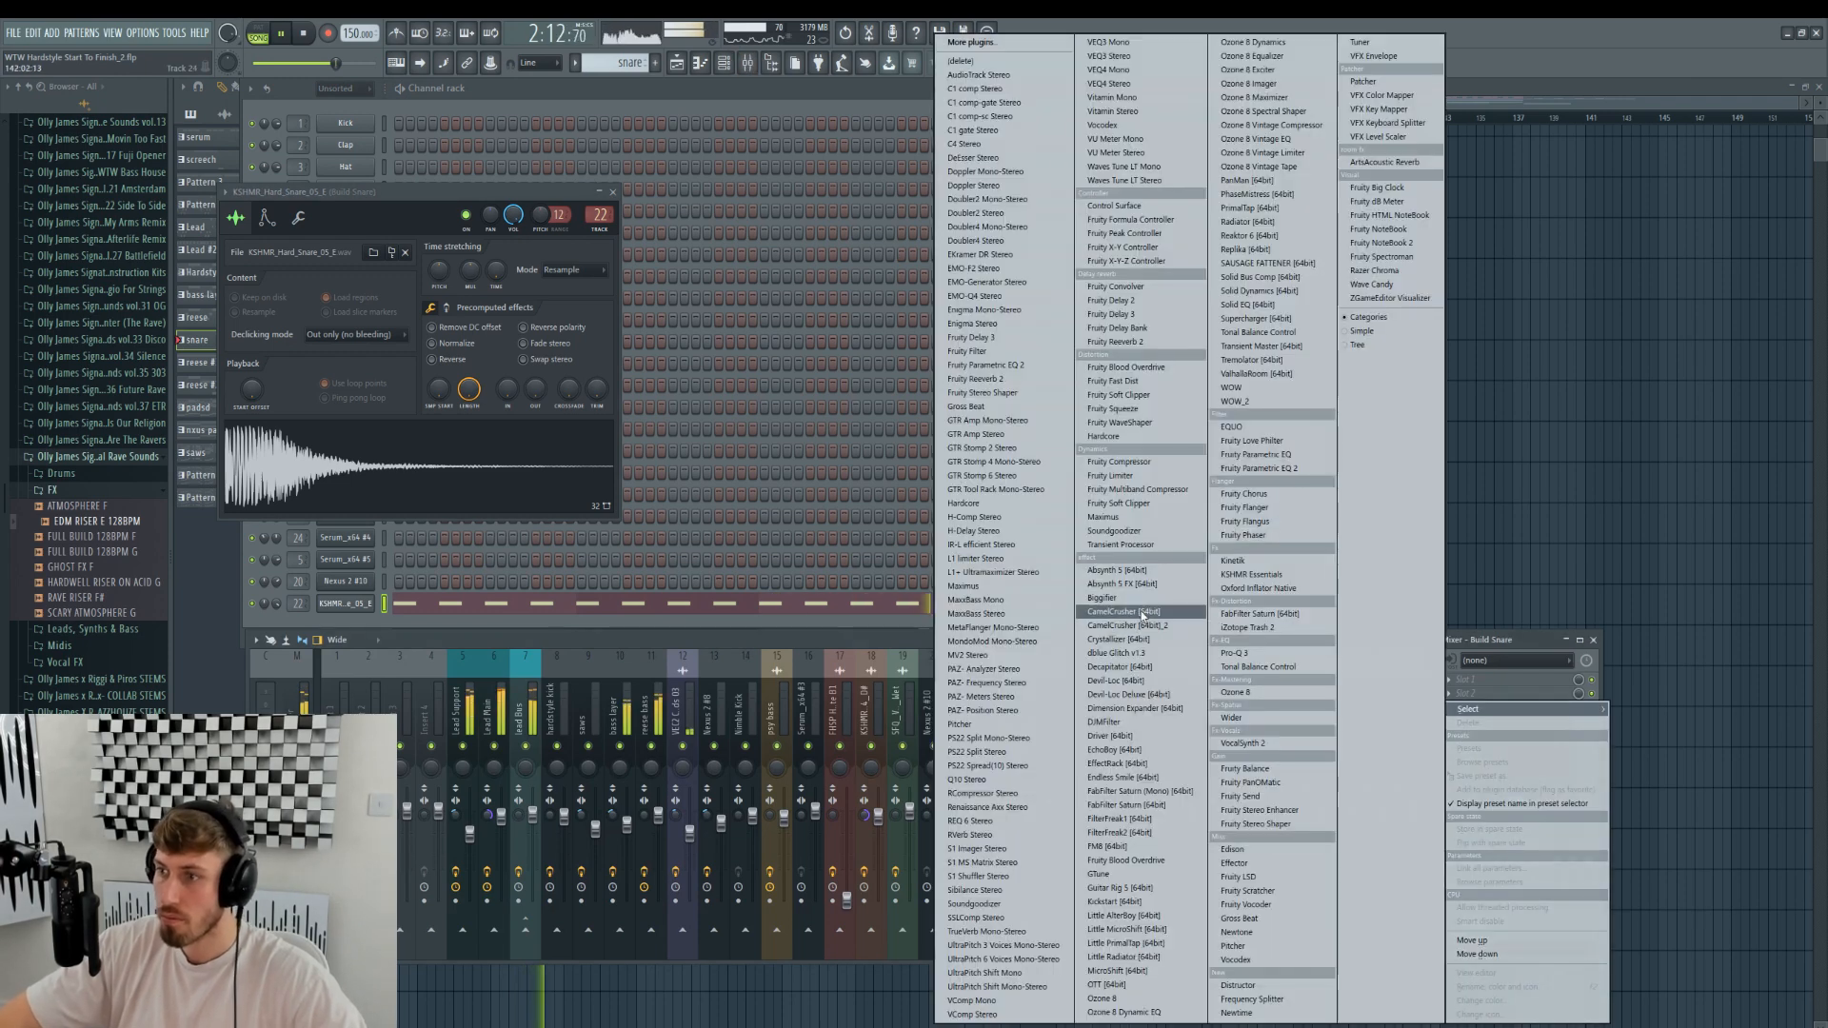
click(1122, 611)
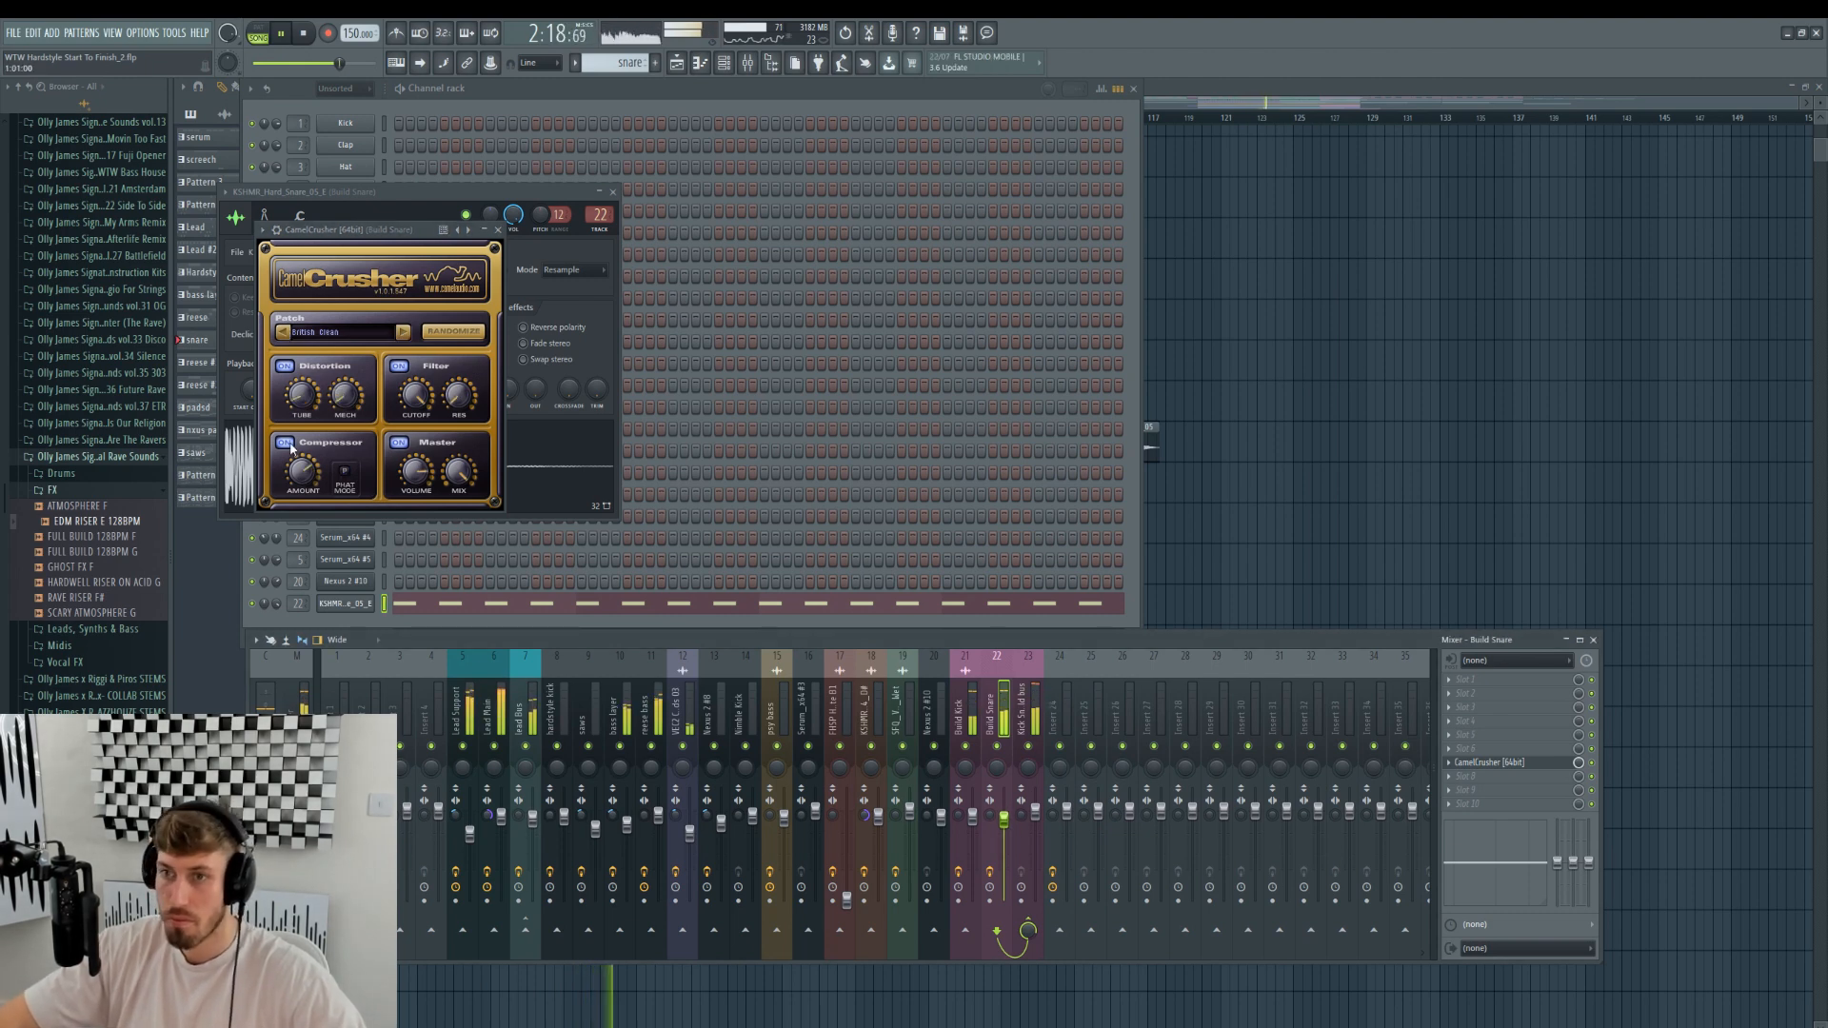
click(681, 62)
click(458, 117)
click(431, 117)
drag(1131, 102, 866, 102)
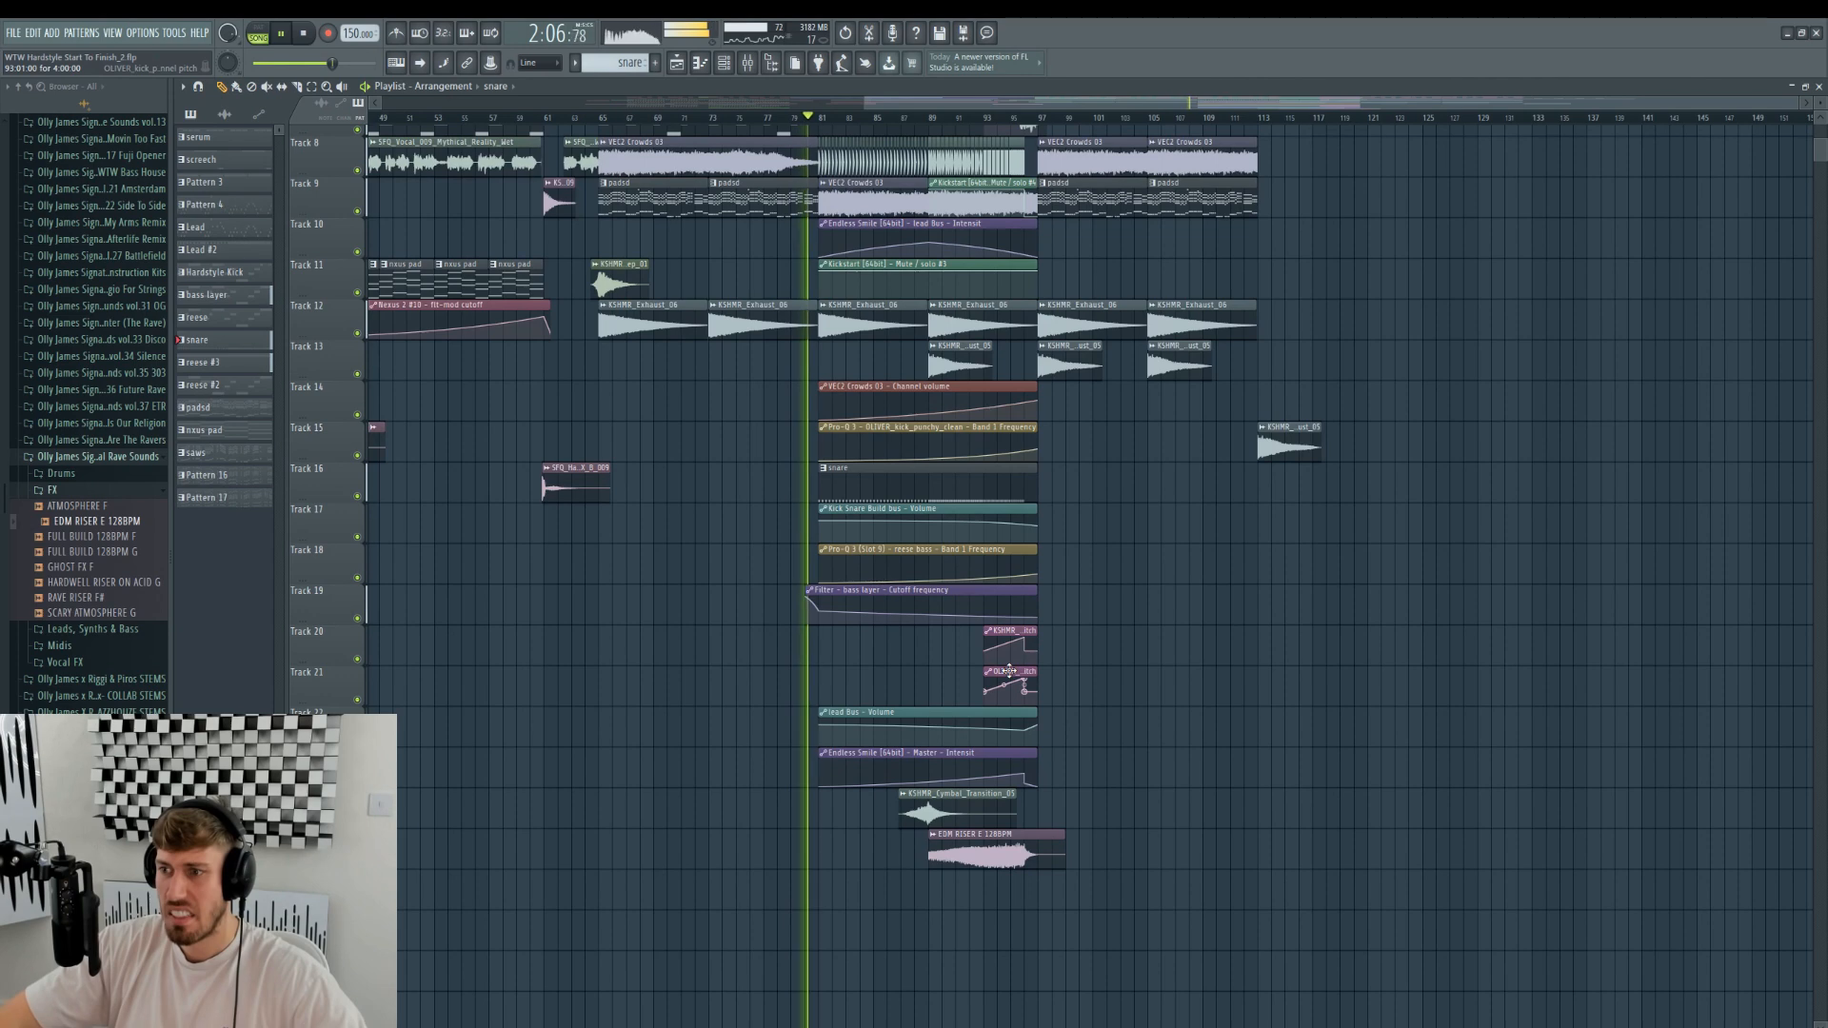
- Copy the Main Leads Pitch Auto clip to bar 61 ahead of the first drop, and play from bars 65 and 81
scroll(1009, 671, up, 7)
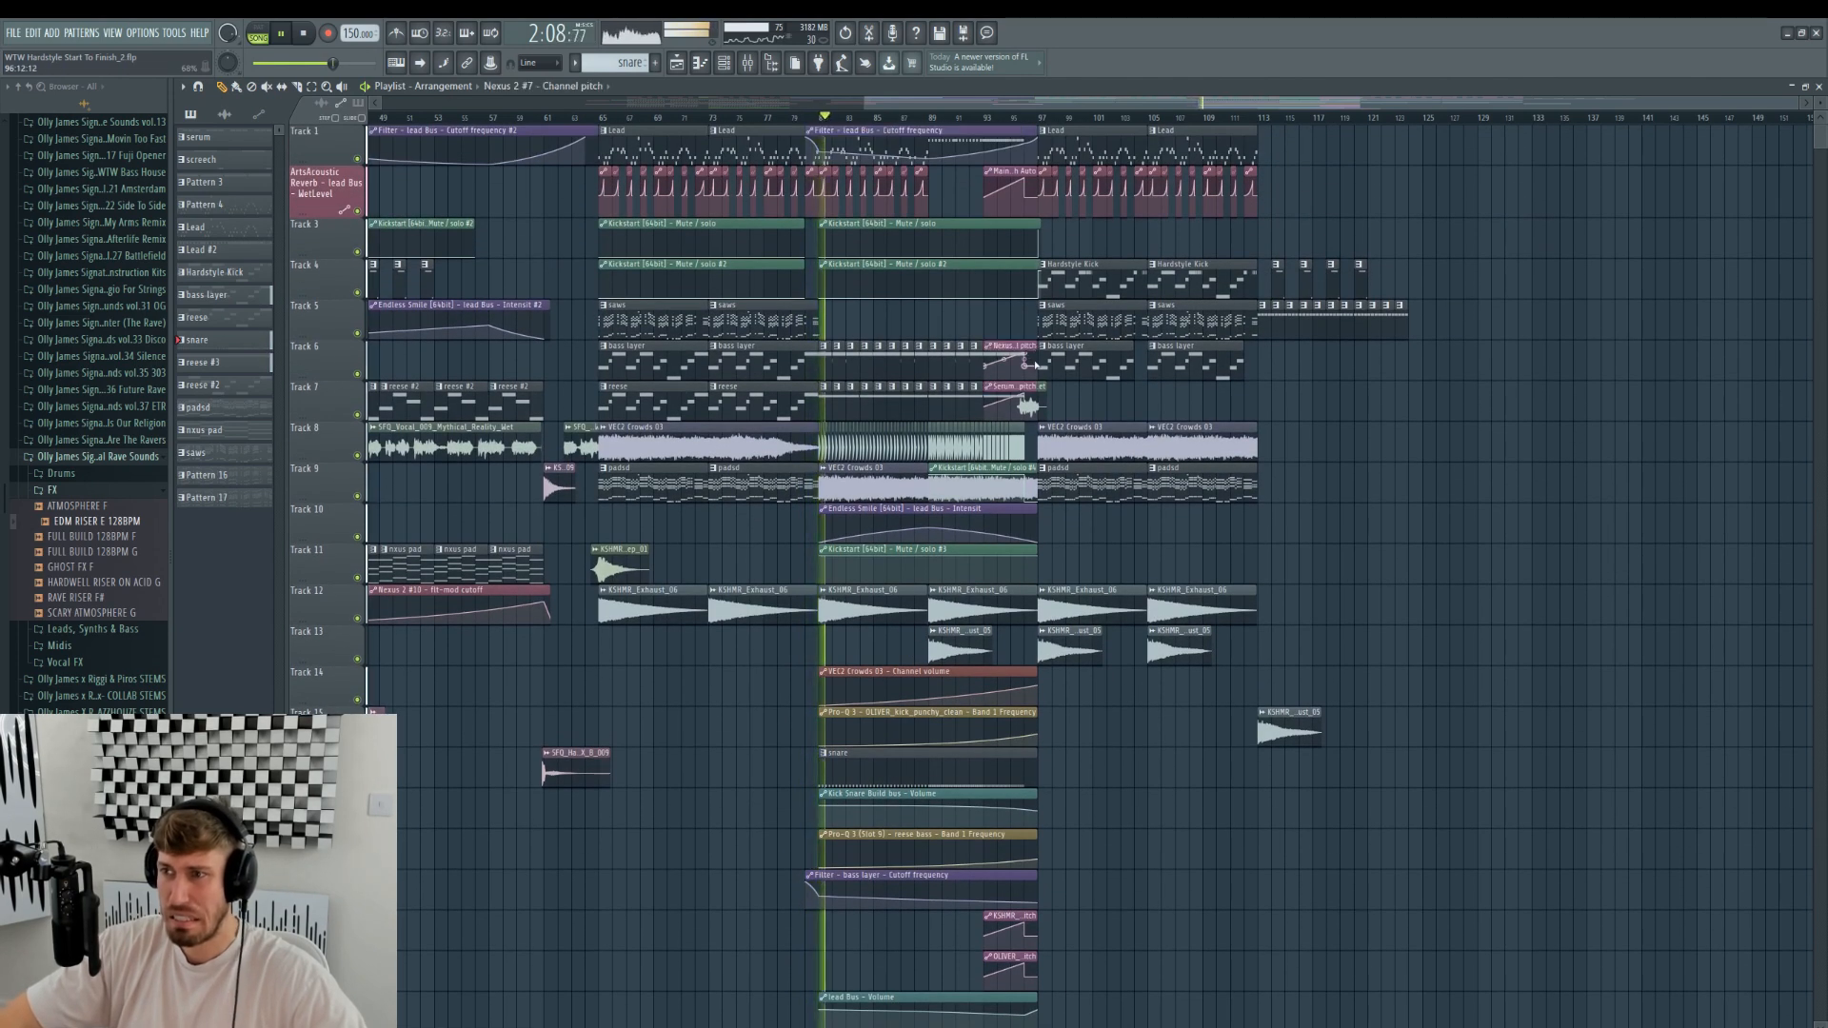
click(1008, 172)
click(557, 201)
click(600, 116)
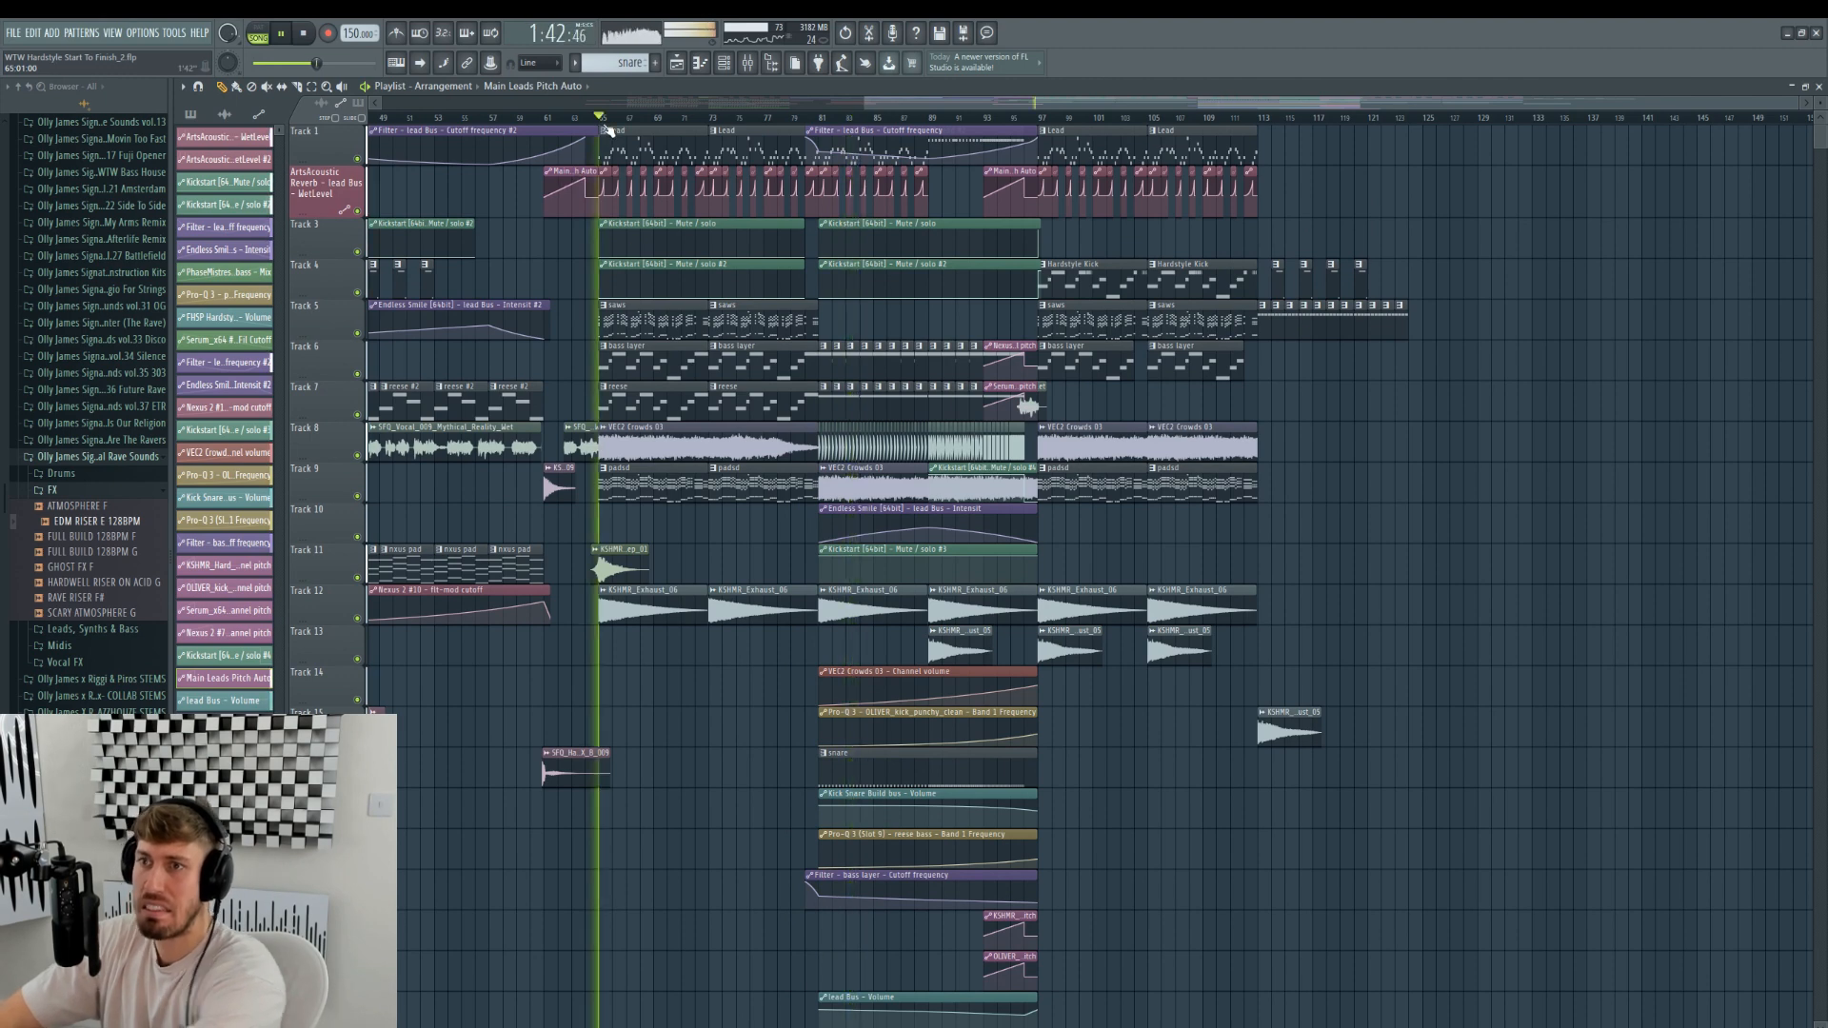
click(823, 116)
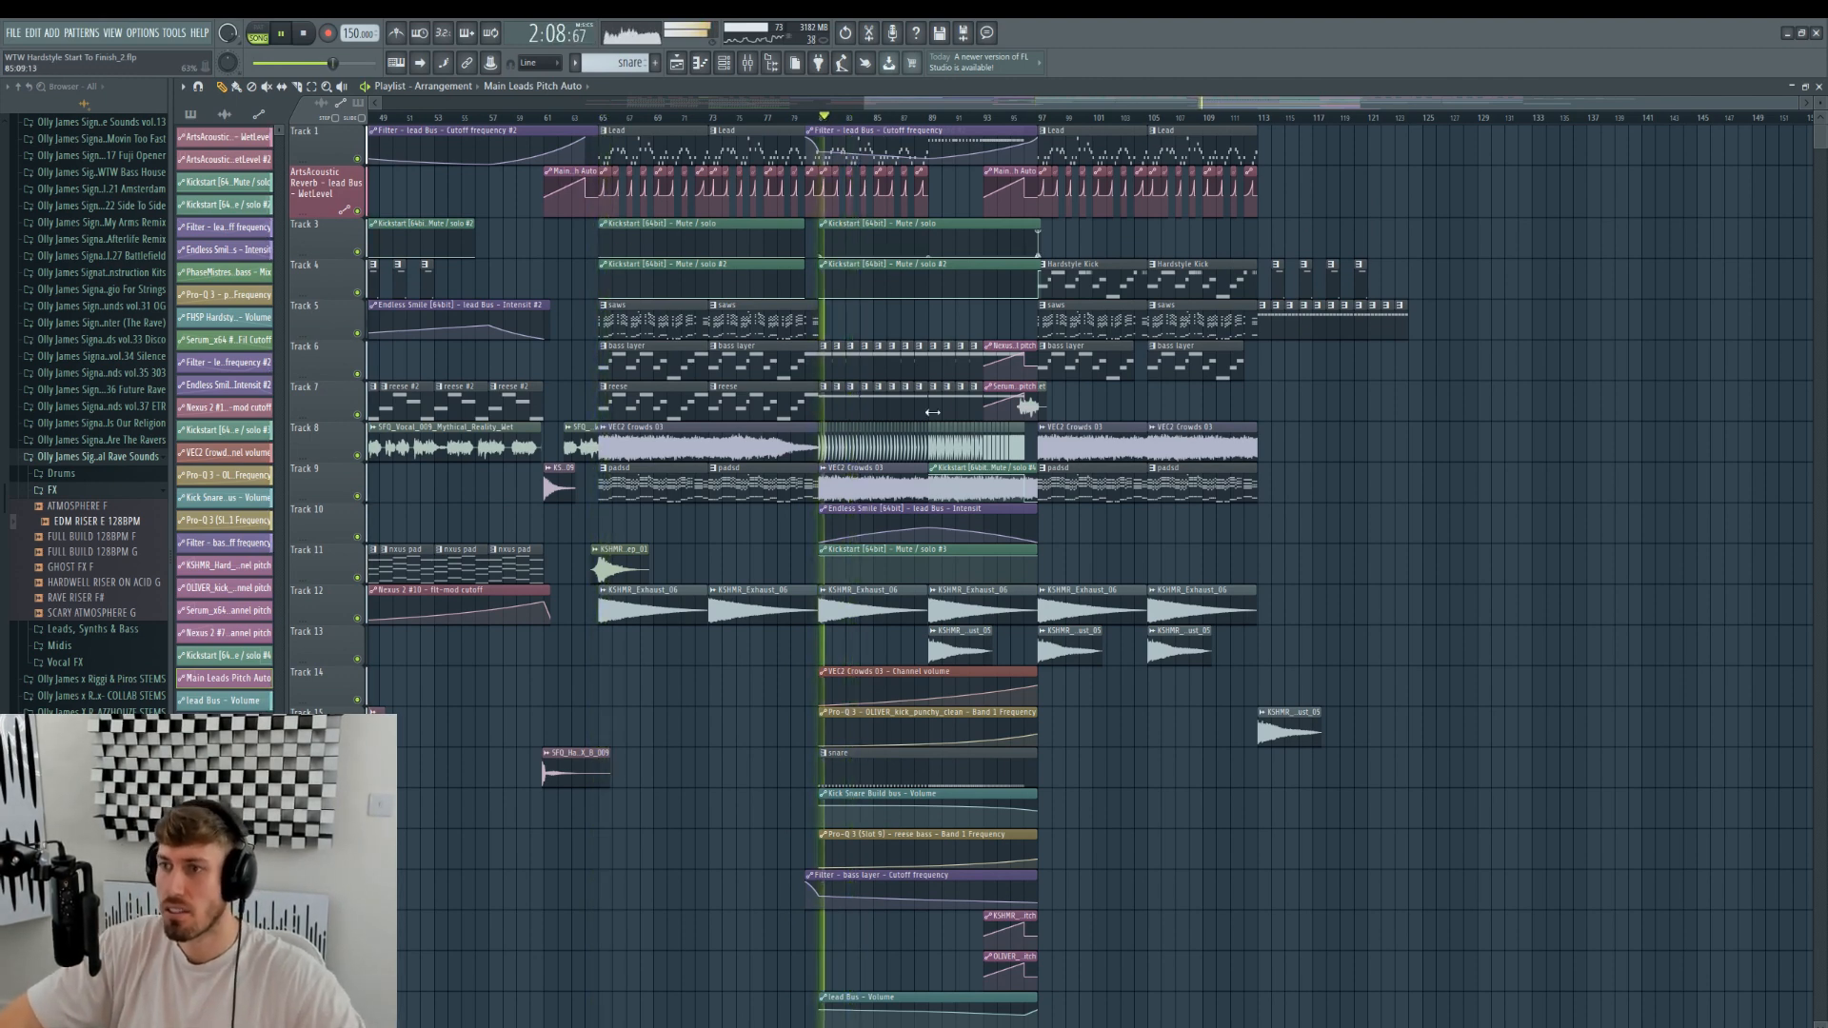
- Try a copy of the snare clip at bar 97 and play it over the drop with the mixer open
click(933, 762)
click(1048, 762)
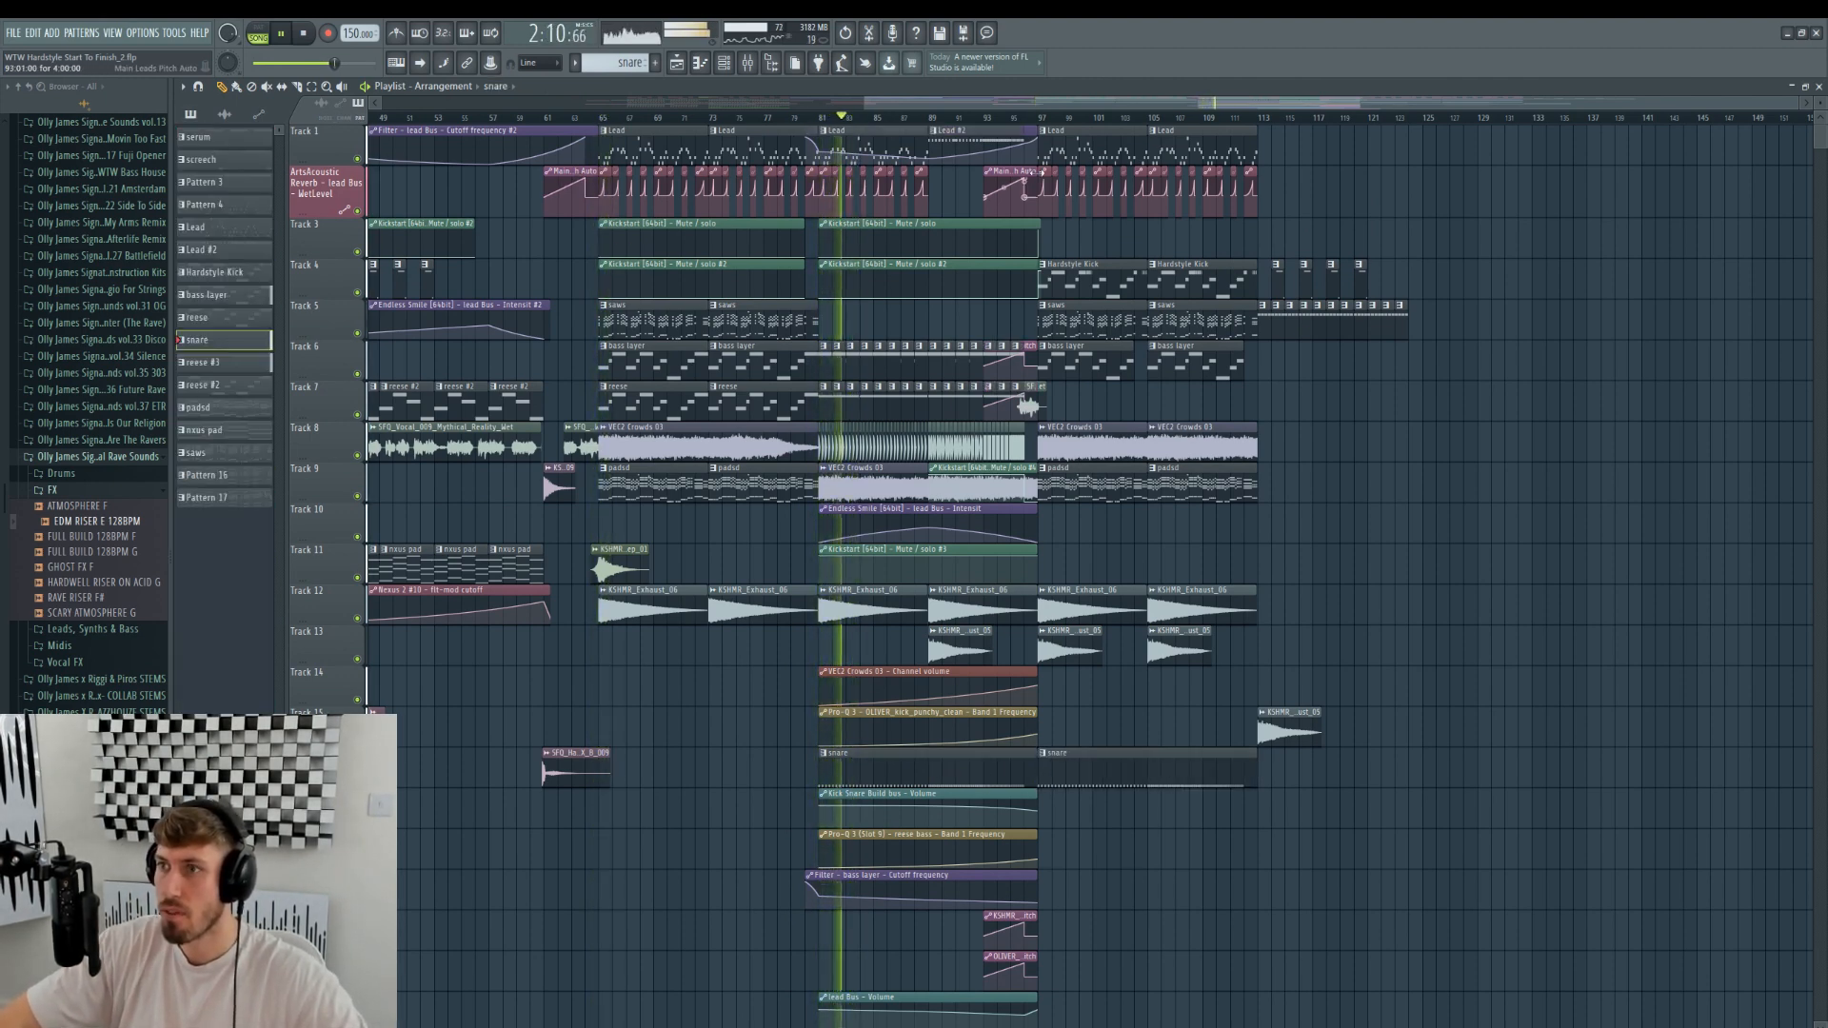
click(1044, 117)
key(F9)
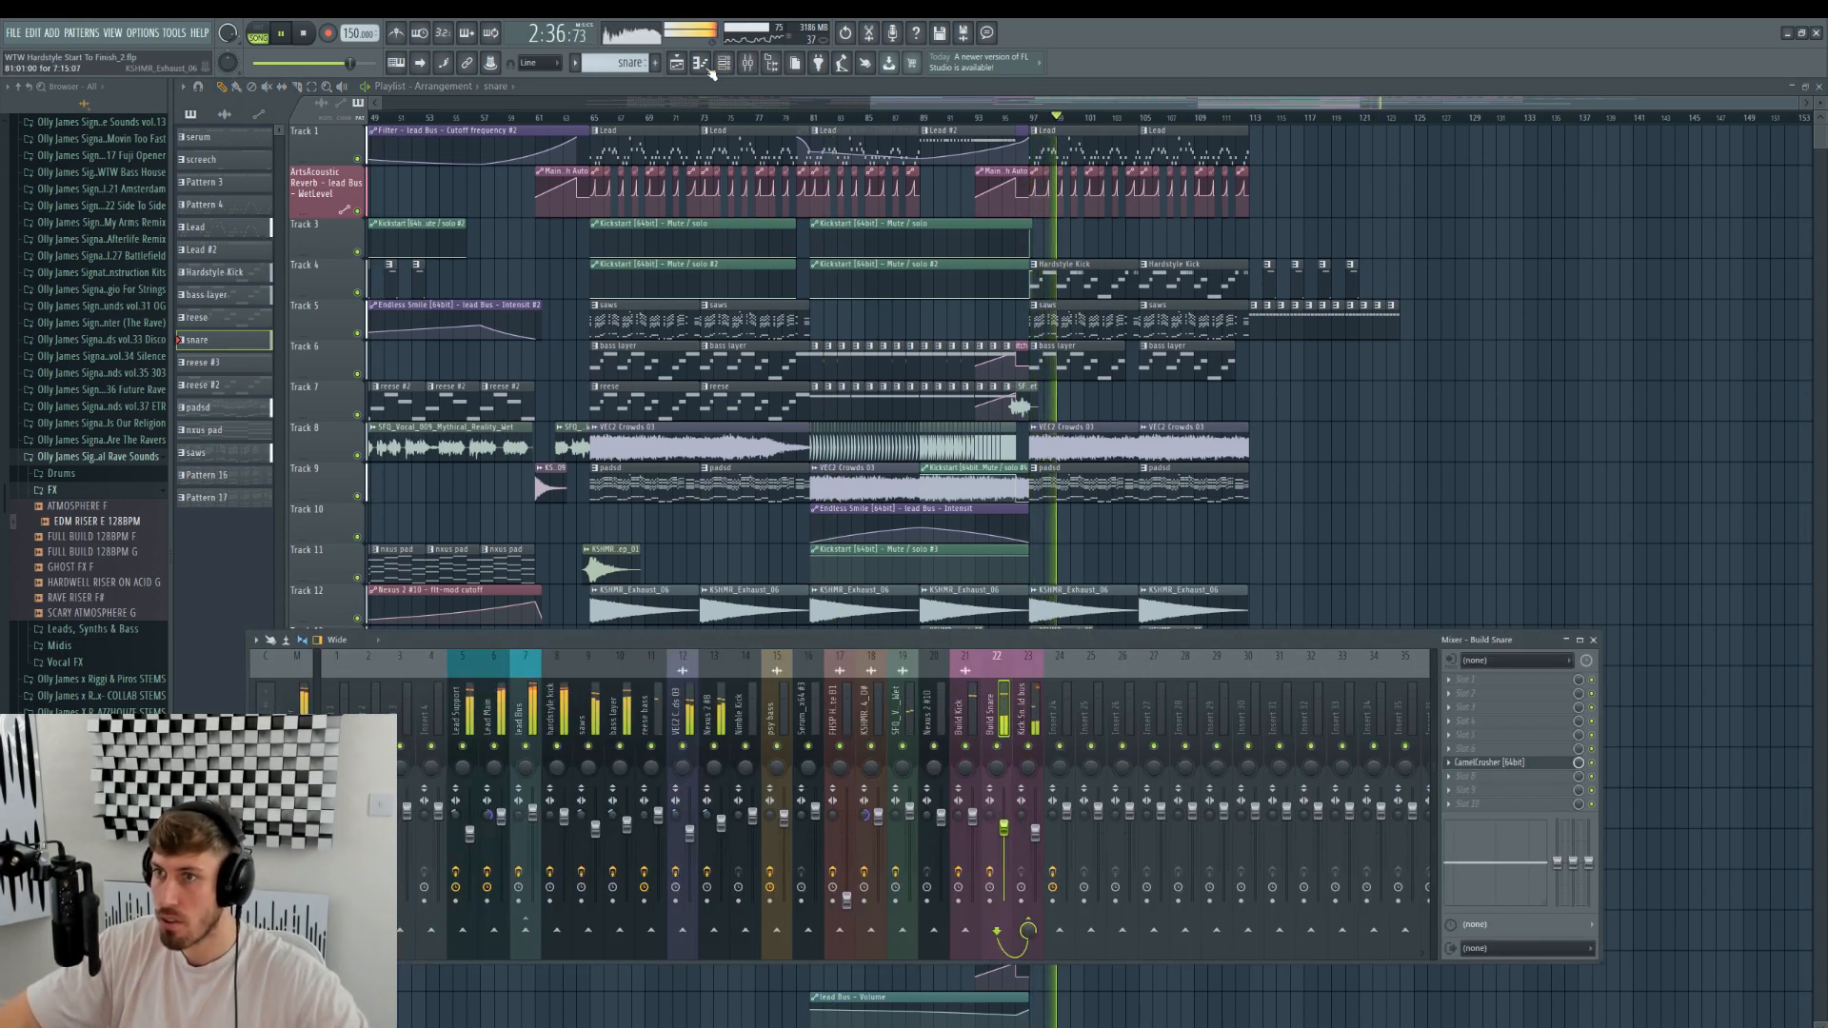
key(F9)
- Play the build-up from several points between bars 81 and 97 and check the Build Snare levels in the mixer
click(810, 121)
click(974, 119)
click(1028, 118)
click(891, 118)
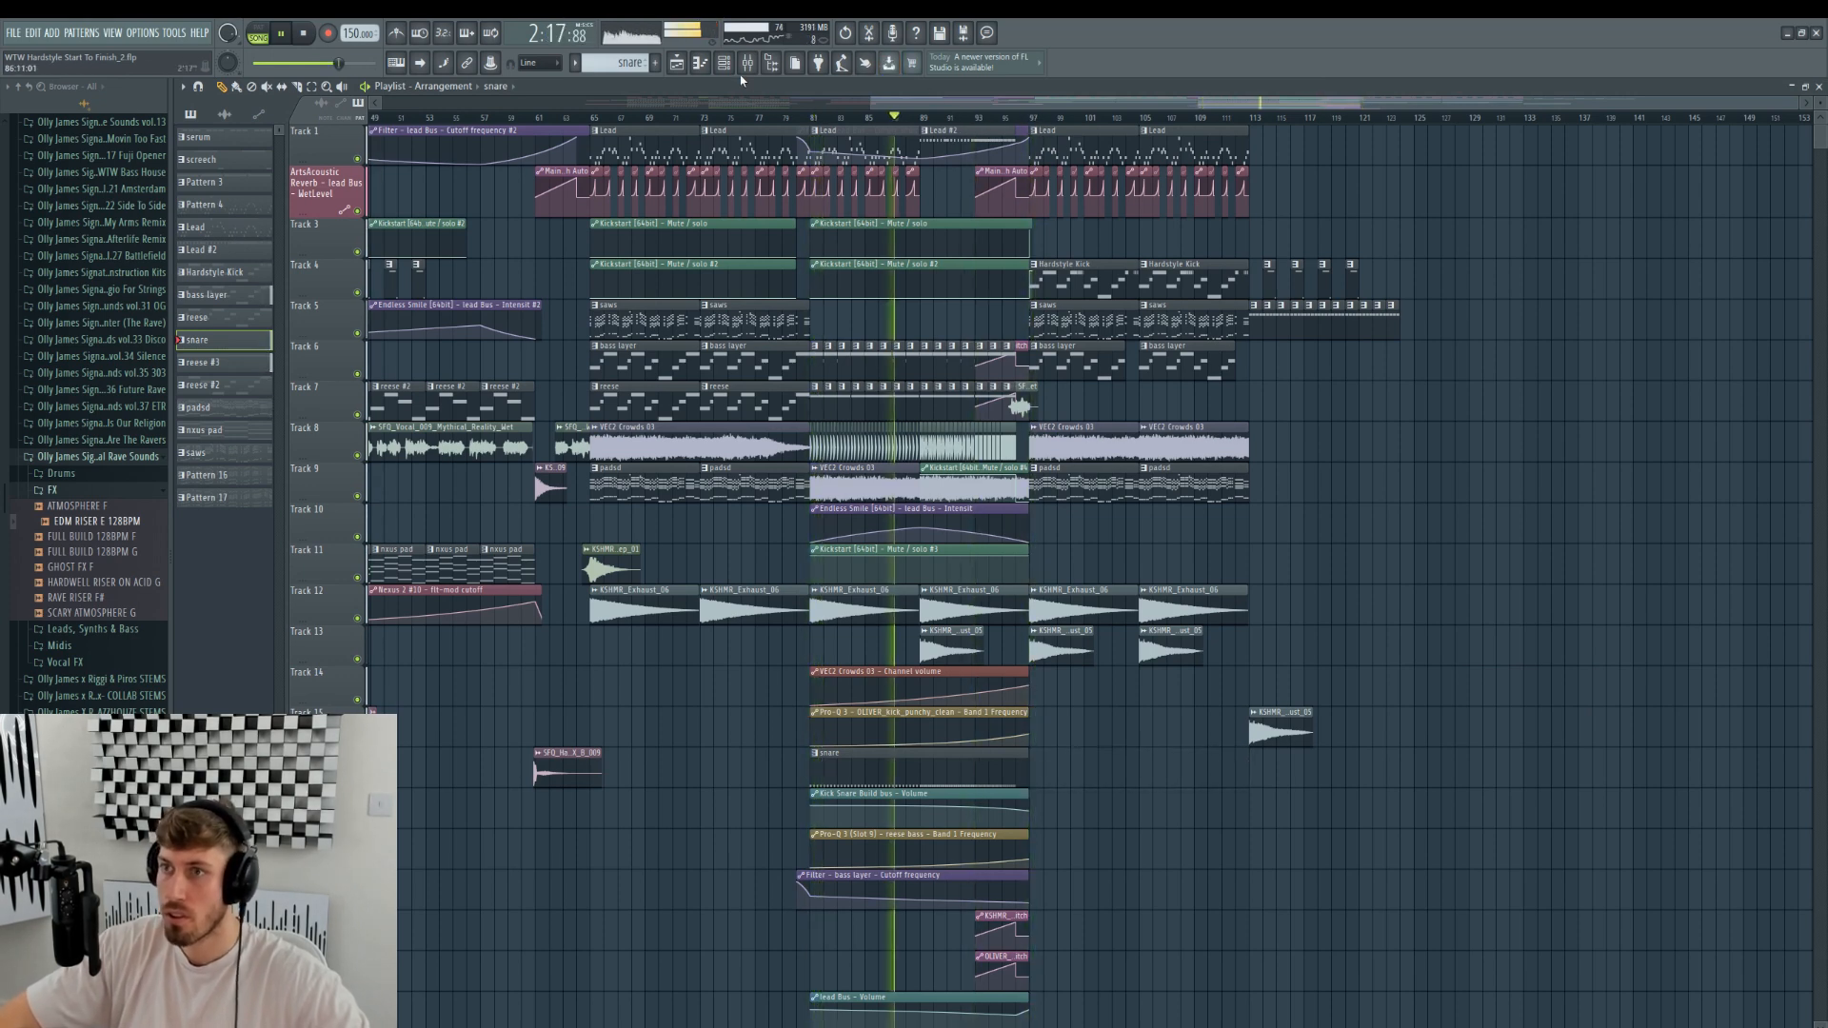
key(F9)
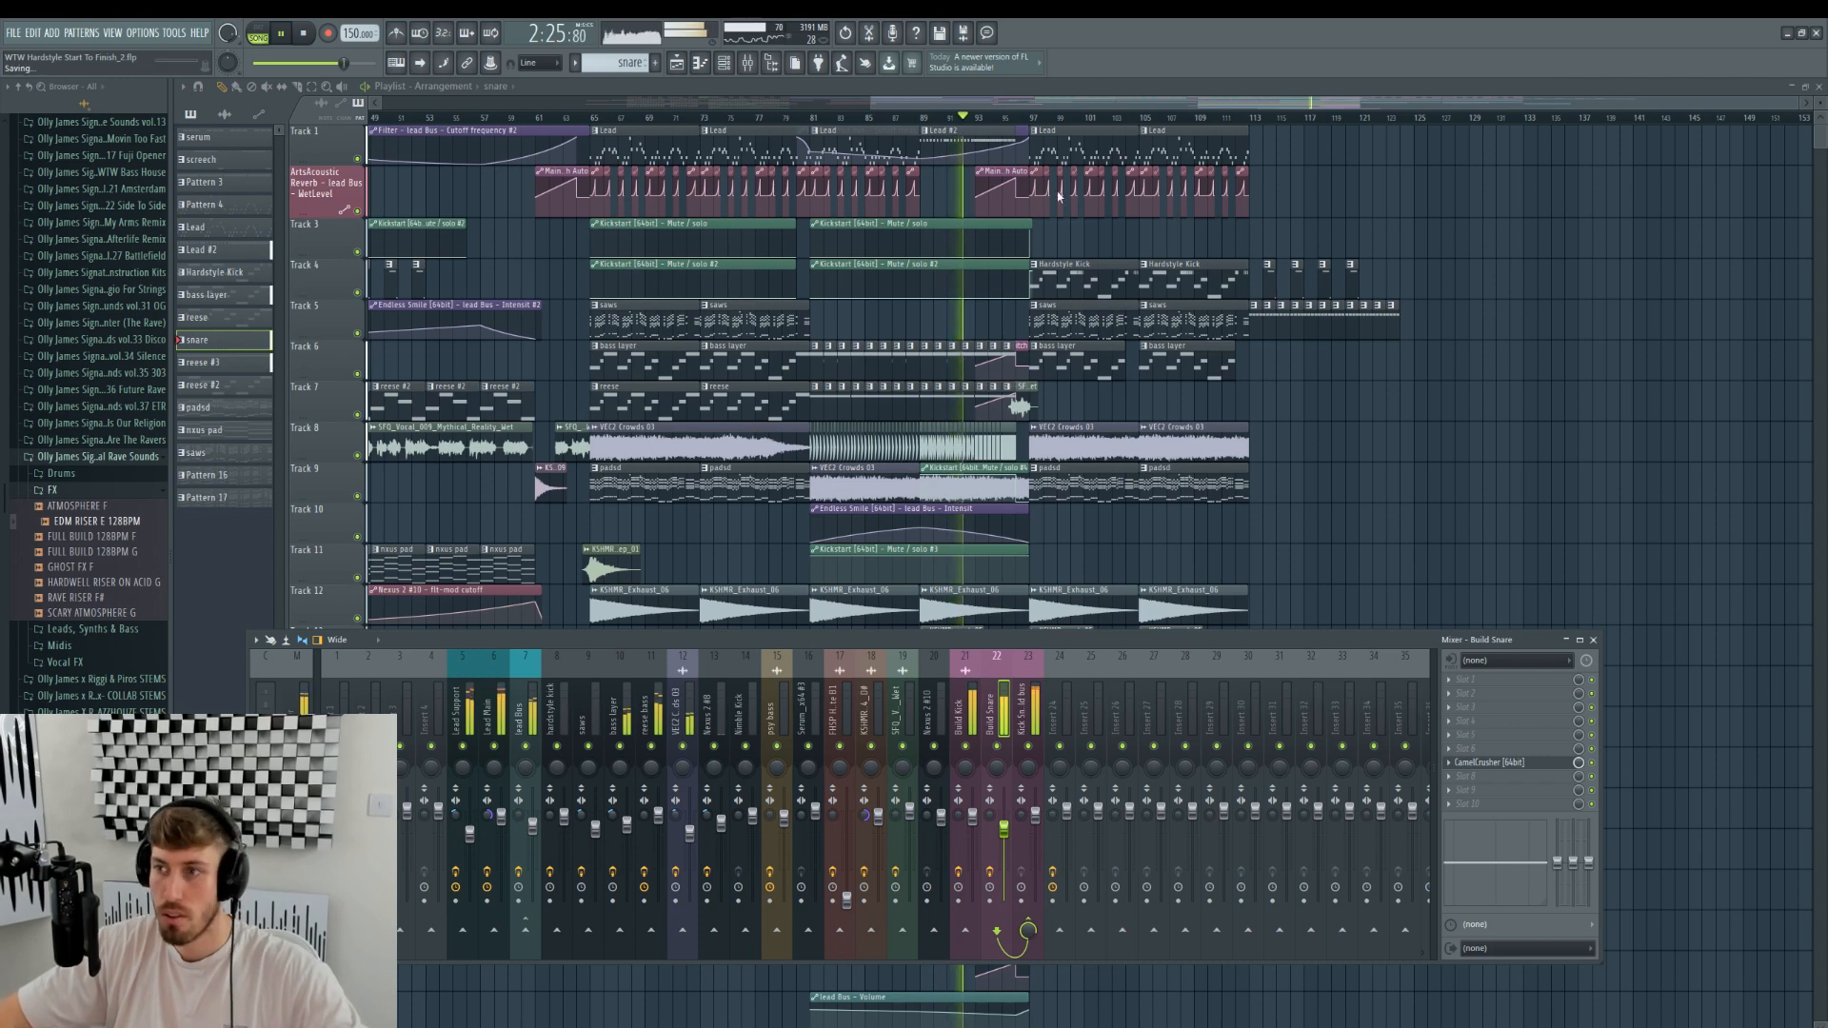
key(F9)
key(space)
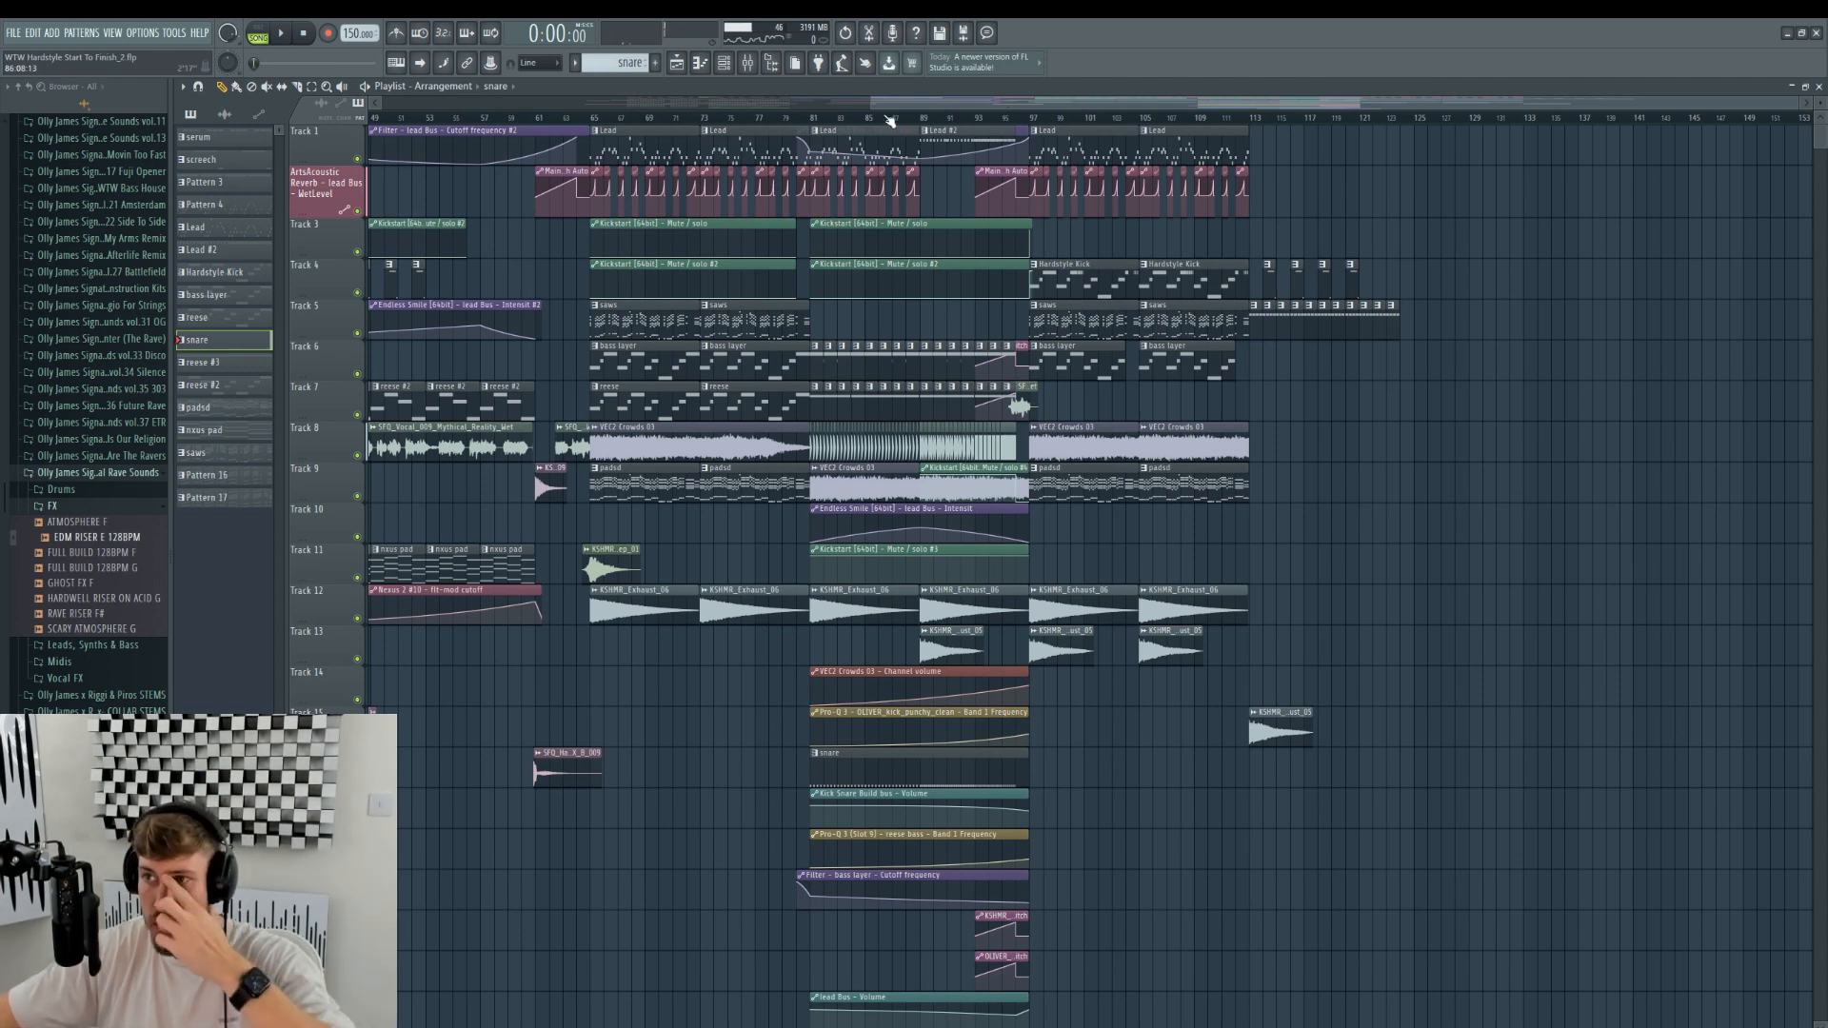
- Add the RAVE RISER F# sample at bar 89 below the EDM riser, shift its pitch to -600 cents and play it
drag(872, 103, 1176, 161)
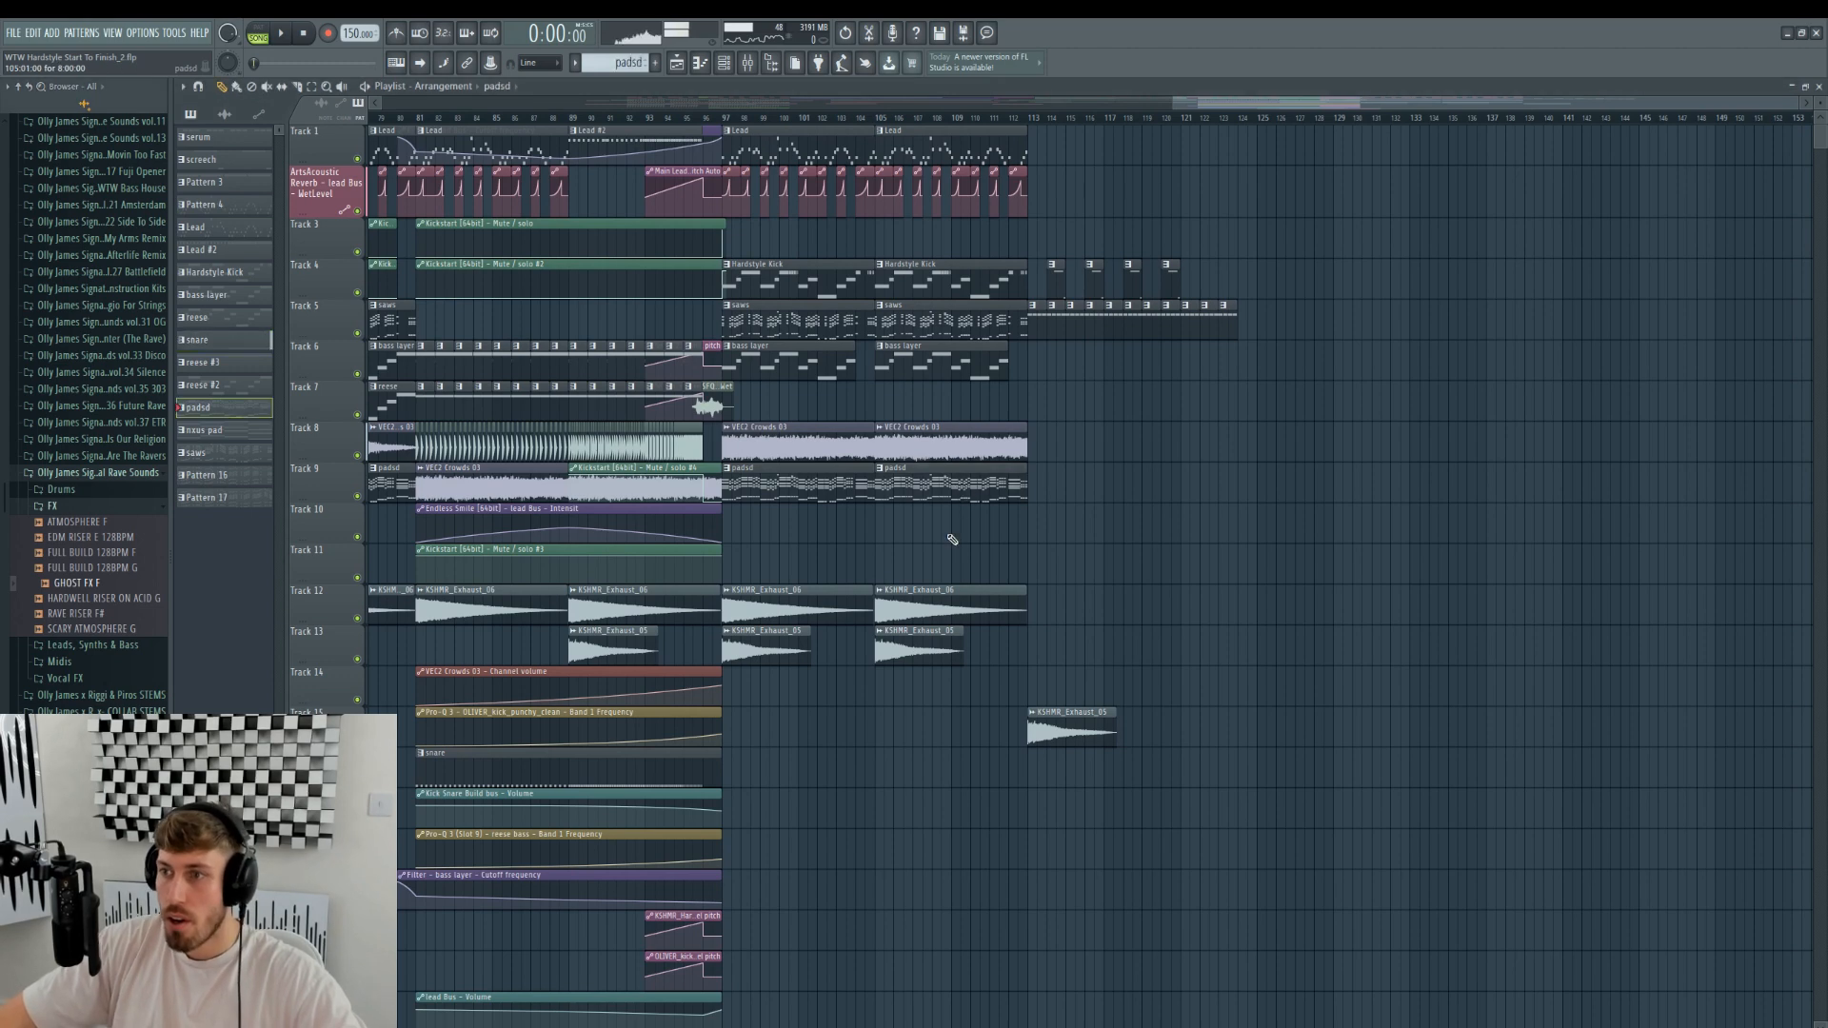
scroll(969, 506, down, 5)
drag(94, 585, 606, 776)
double_click(605, 771)
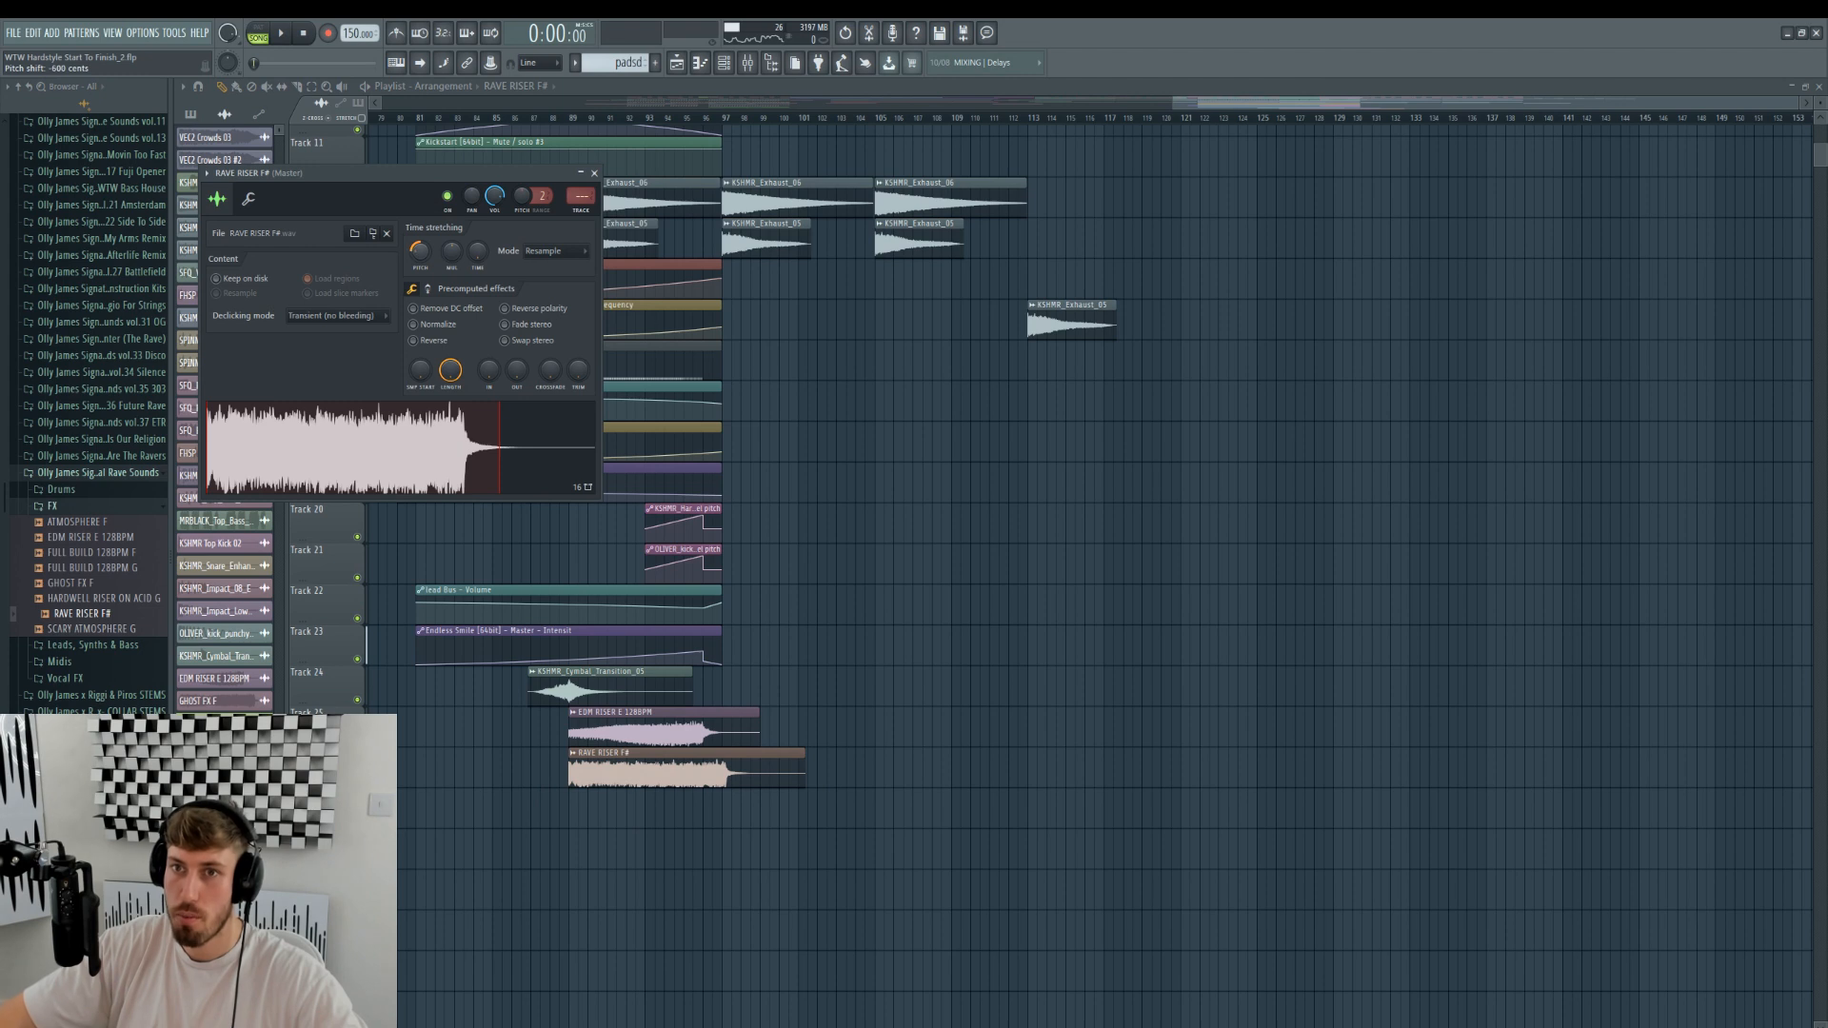
click(572, 118)
key(space)
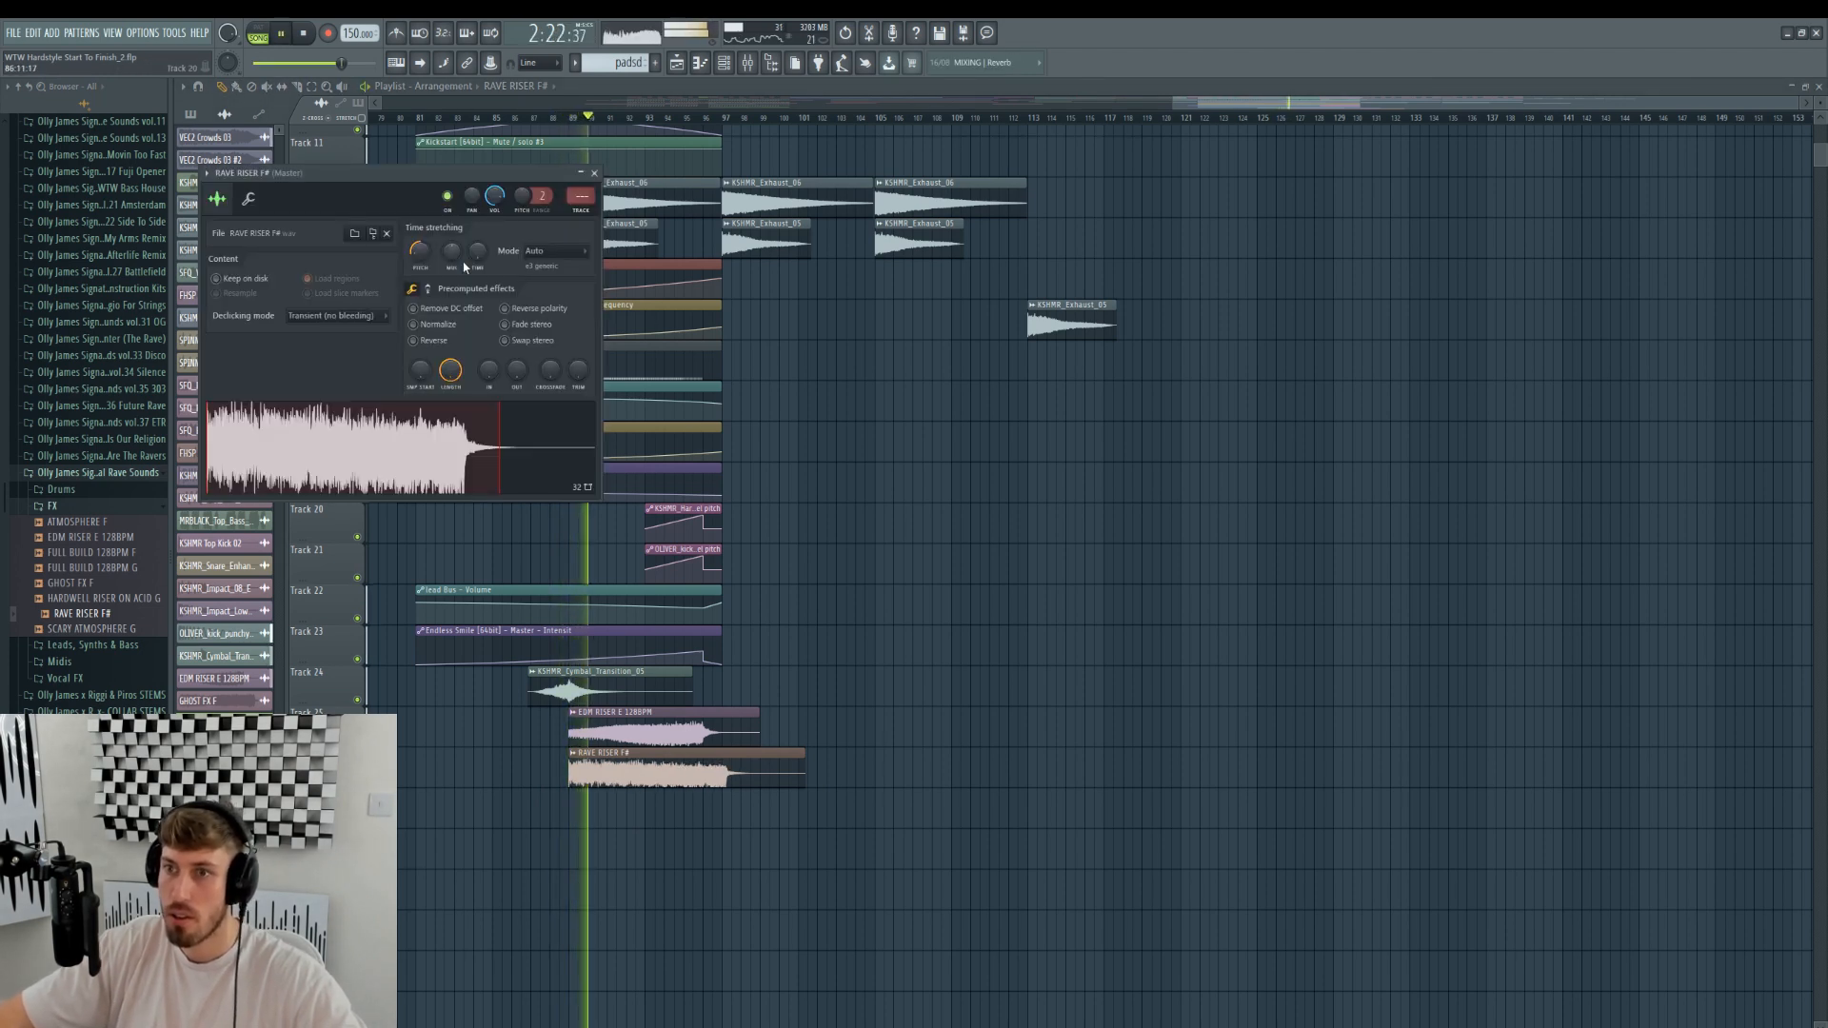
- Fit the RAVE RISER F# clip to the project tempo using a sample tempo of 128.00 BPM
drag(606, 781, 606, 782)
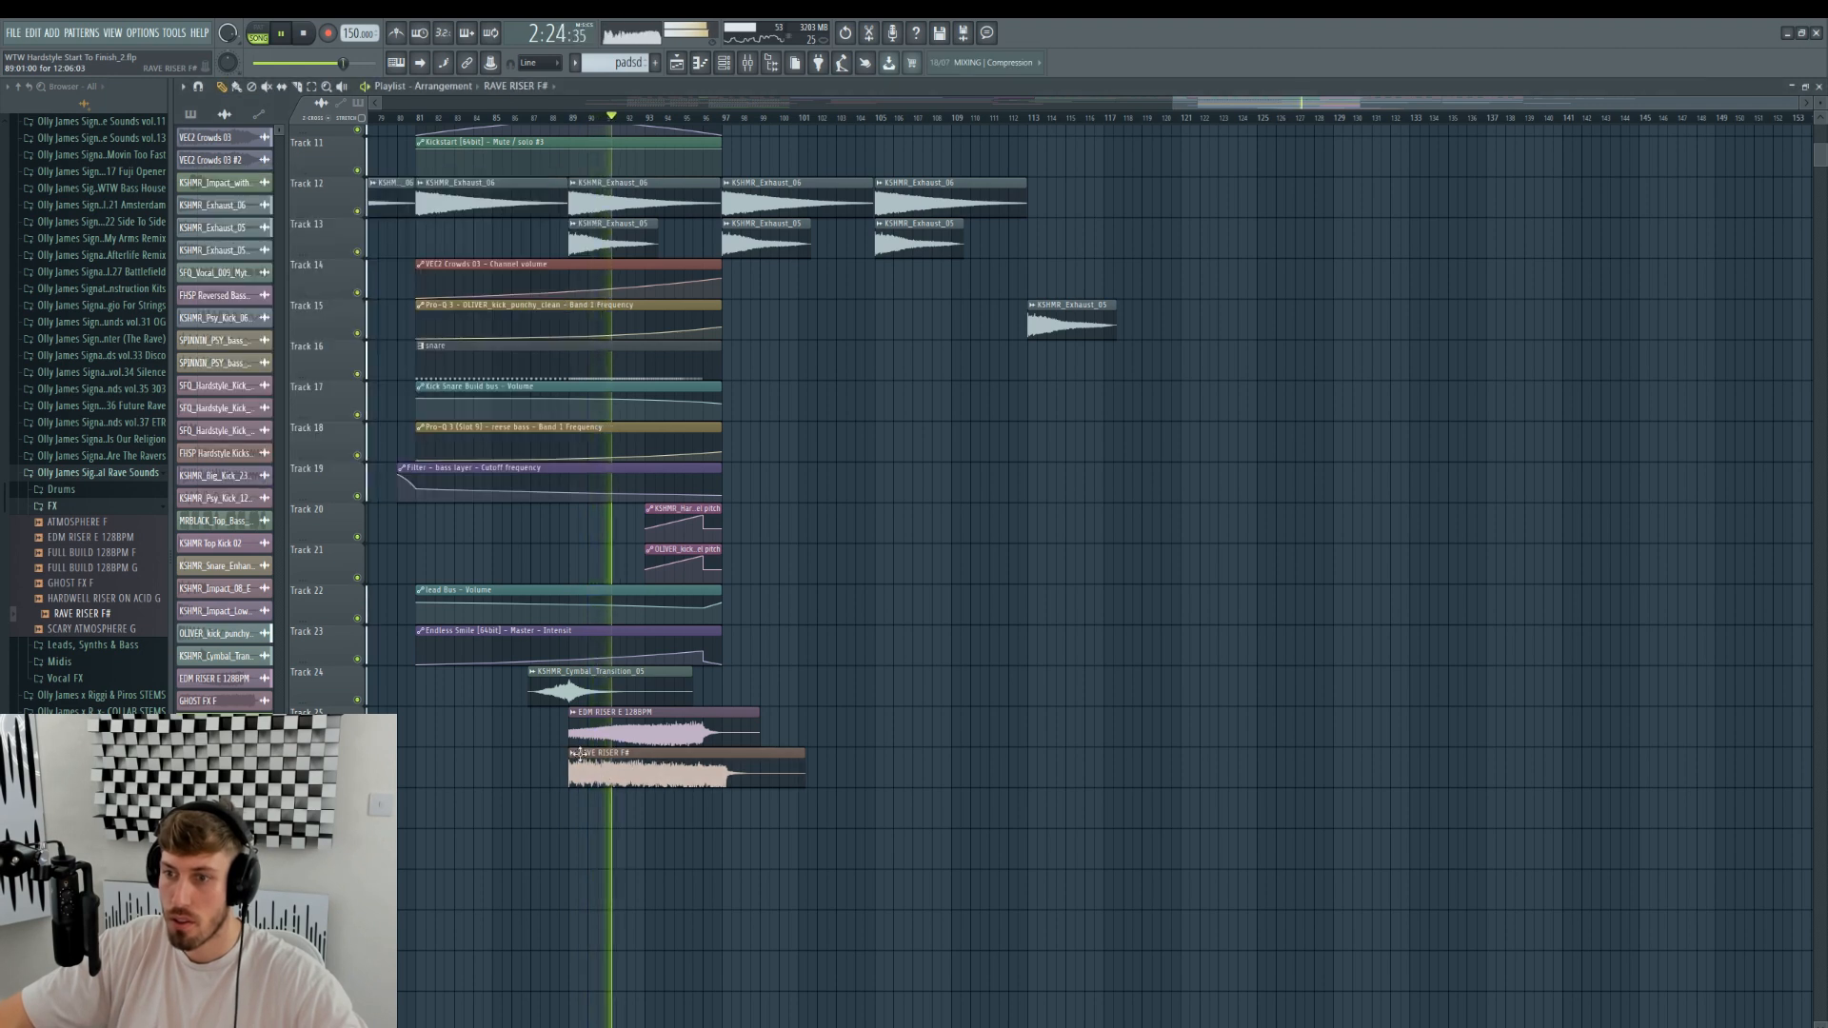
click(575, 753)
click(716, 849)
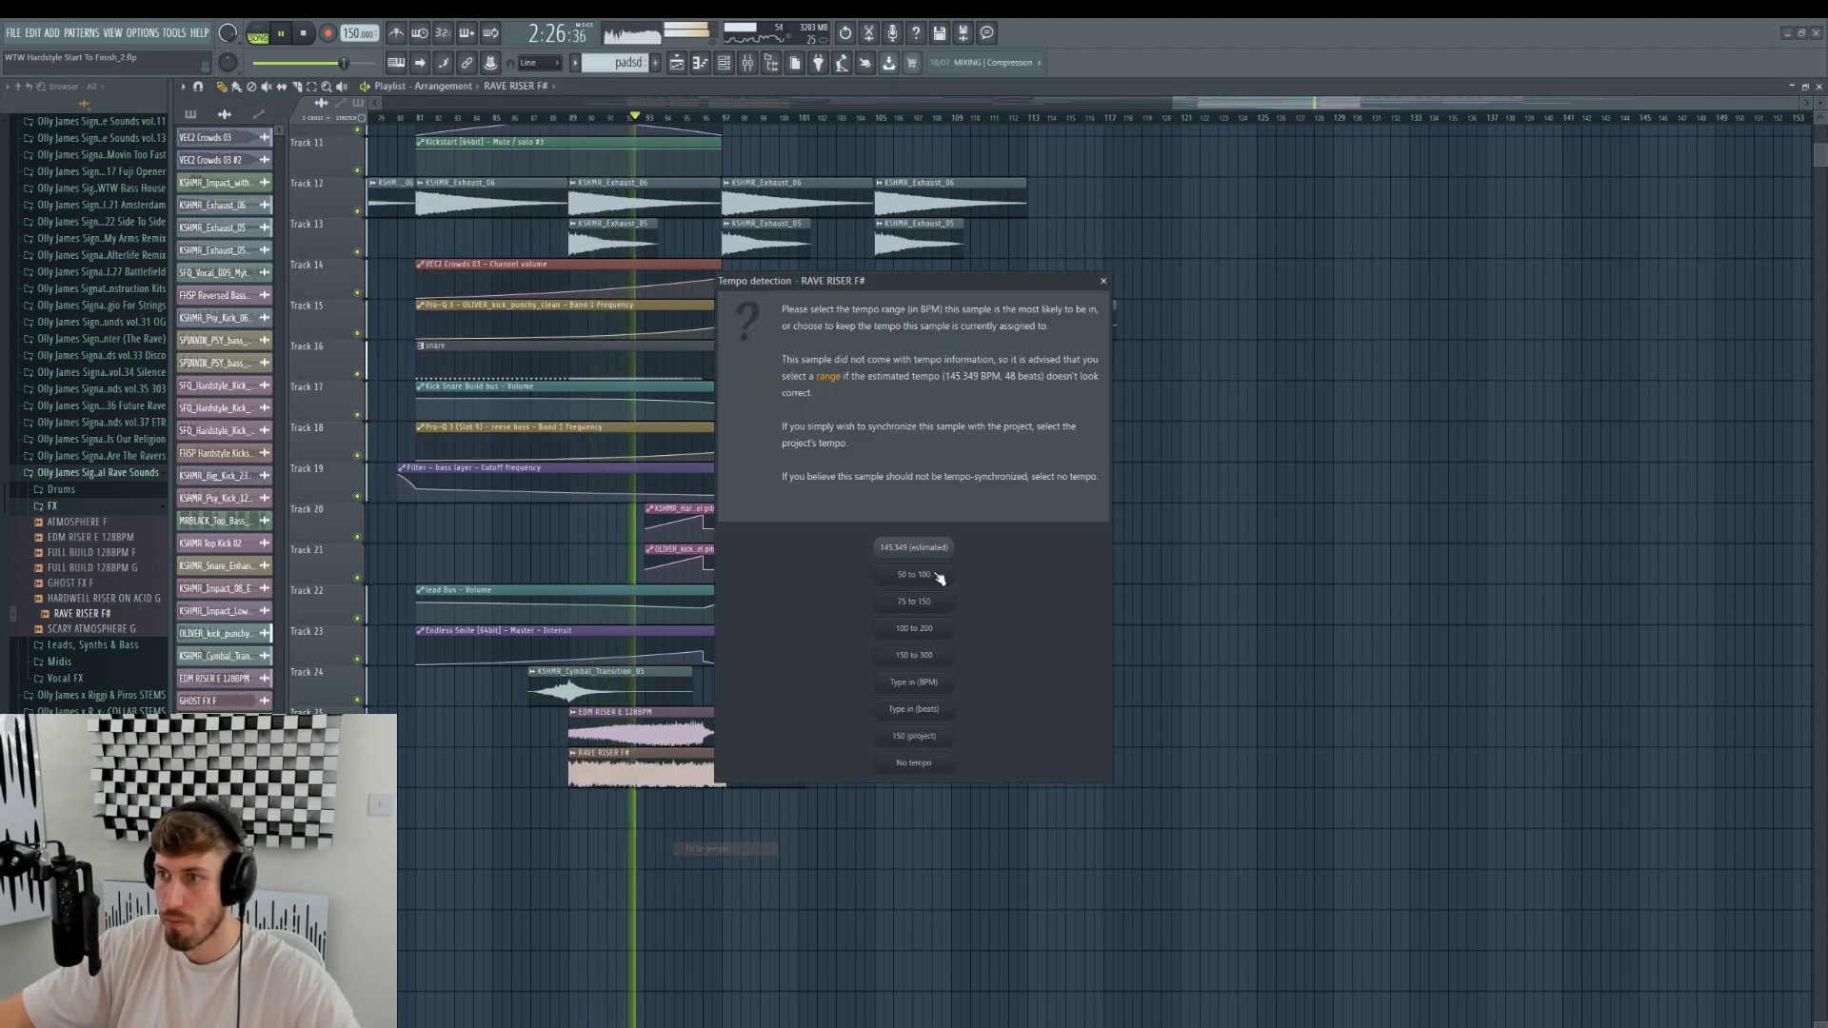
click(916, 681)
text(128.09)
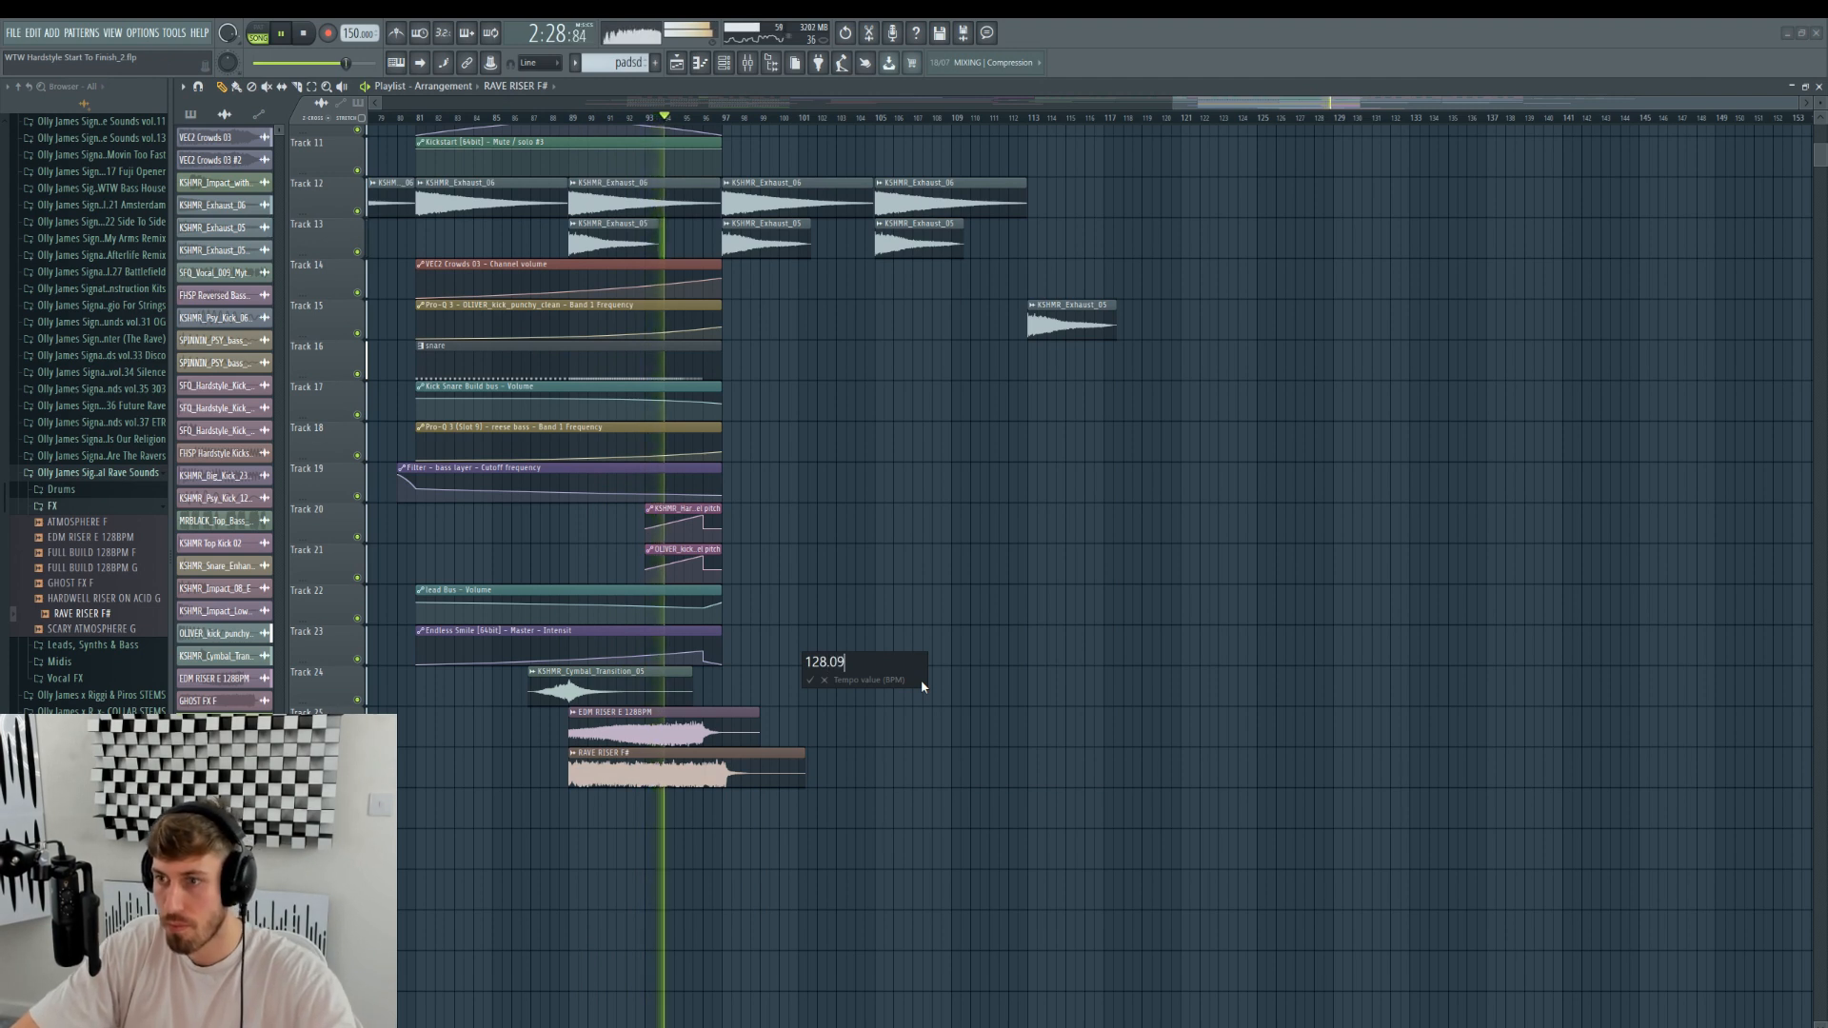
key(BackSpace)
text(00)
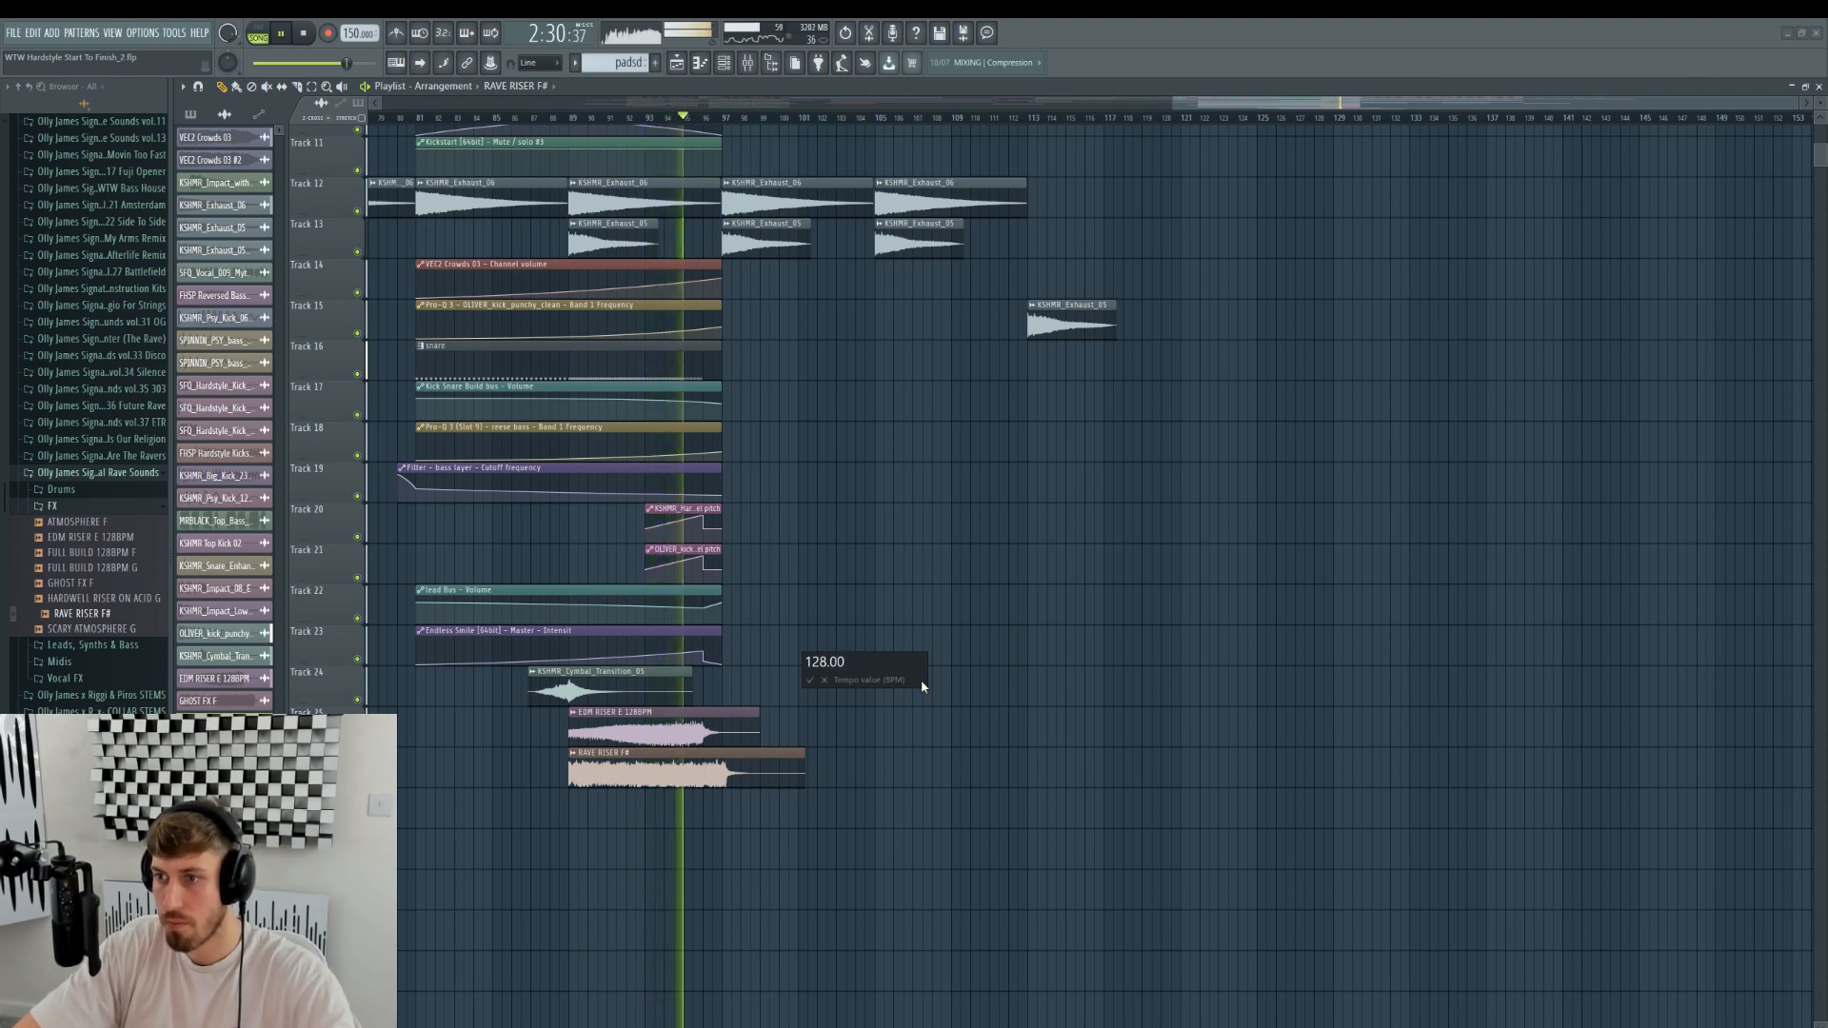
key(Return)
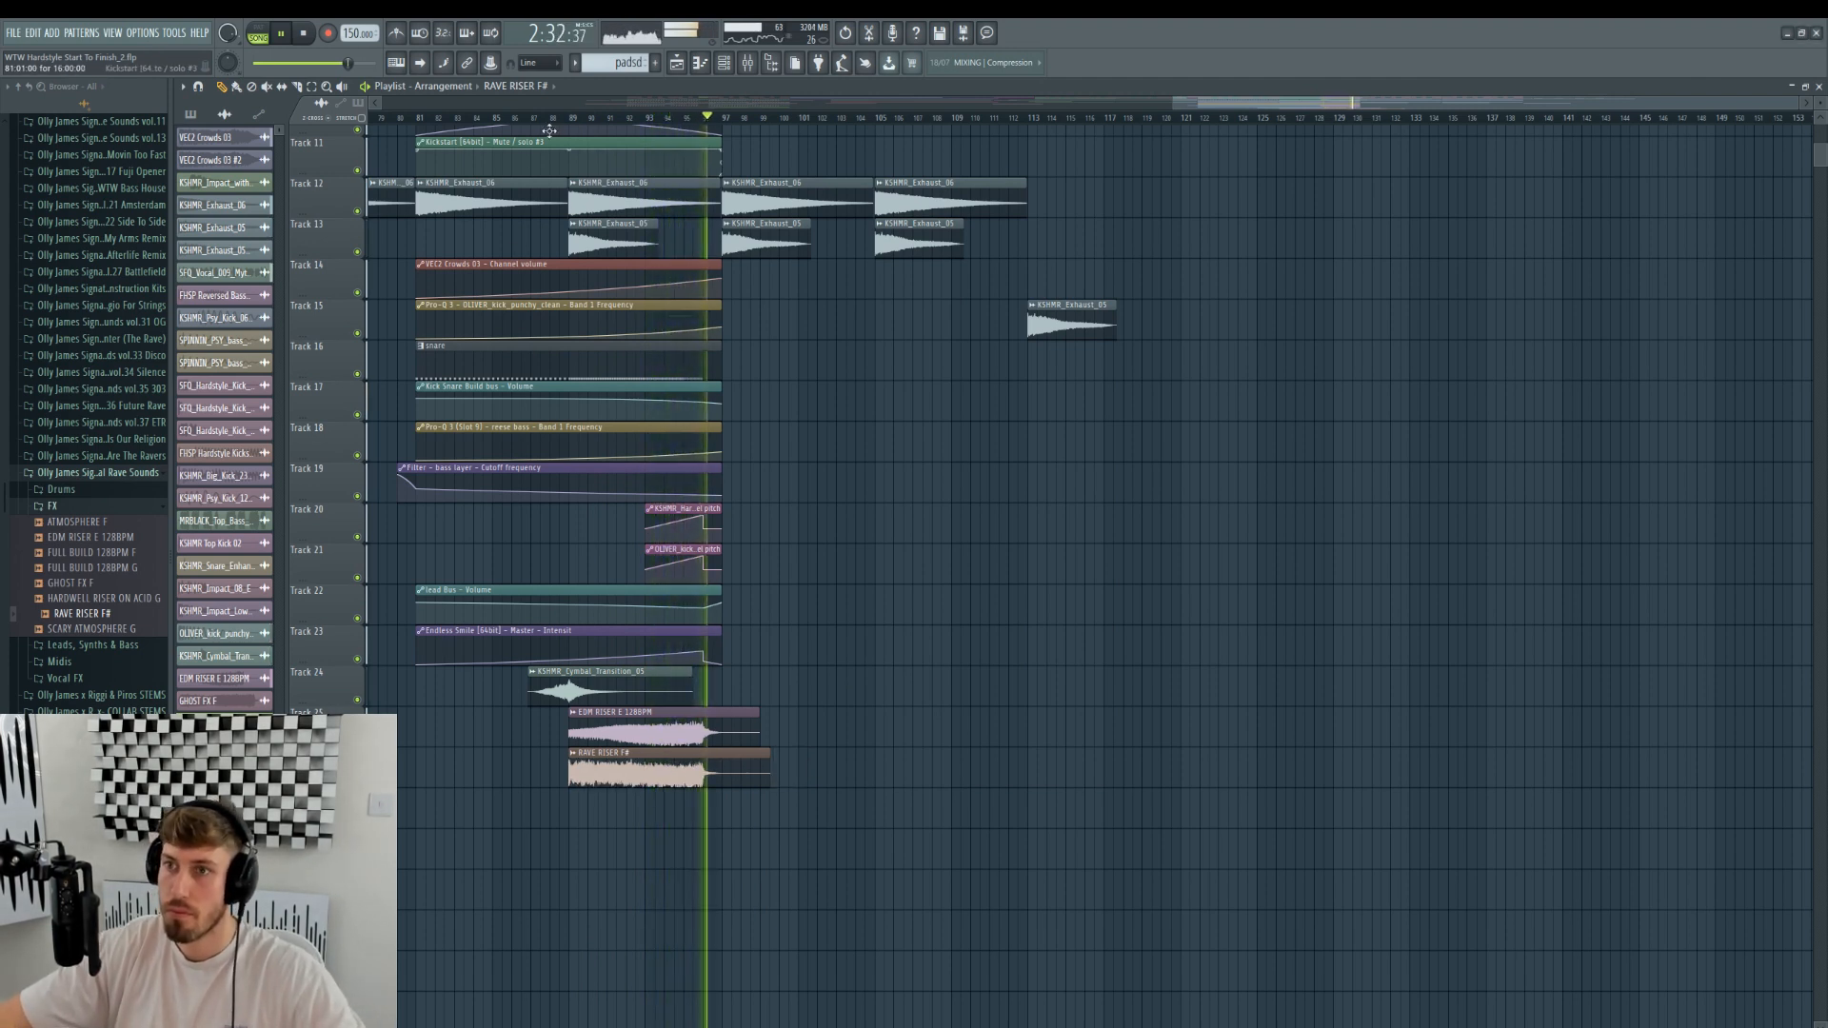
- Isolate the EDM and rave riser tracks, play them from bar 89 and adjust the rave riser's pitch and channel volume
double_click(721, 756)
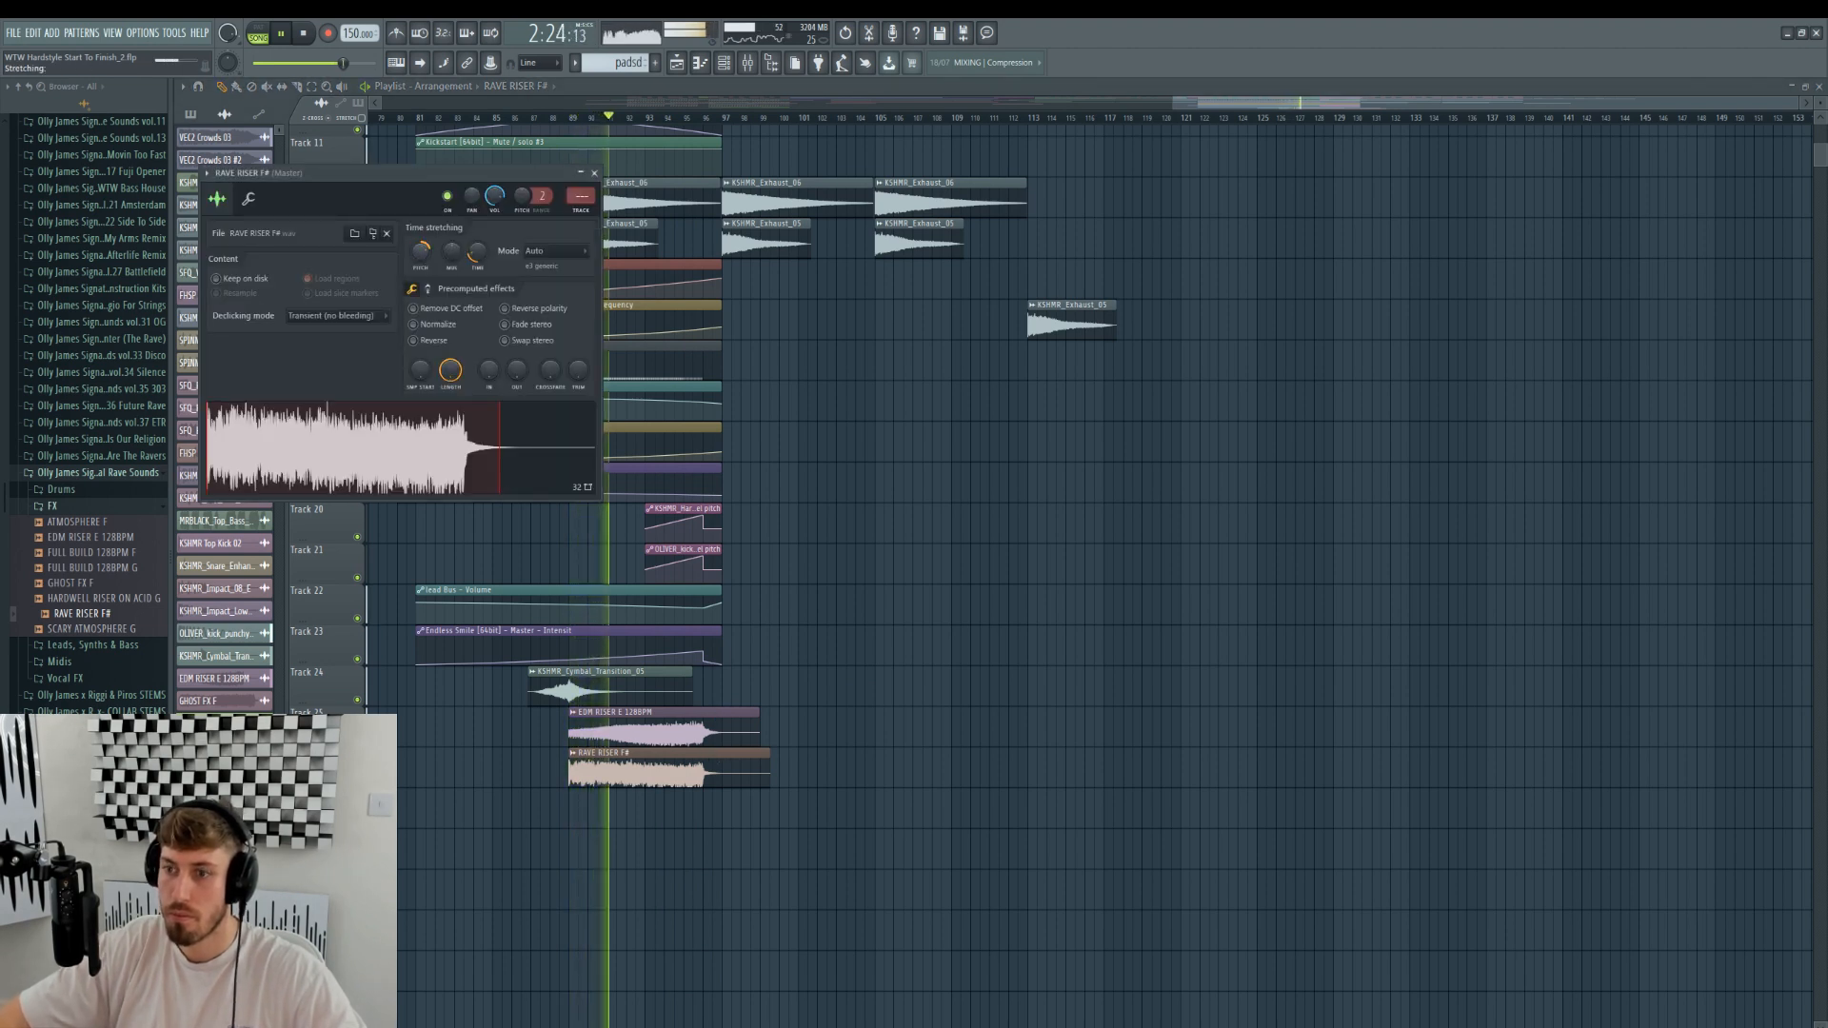
right_click(357, 782)
click(357, 741)
click(577, 119)
double_click(700, 753)
mouse_move(494, 198)
mouse_down()
mouse_move(494, 223)
mouse_move(494, 195)
mouse_up()
key(space)
- Add the END OF DROP HARDSTYLE TRANSITION FILL sample from the vol.37 ETR FX folder at bar 88, below the rave riser
click(119, 423)
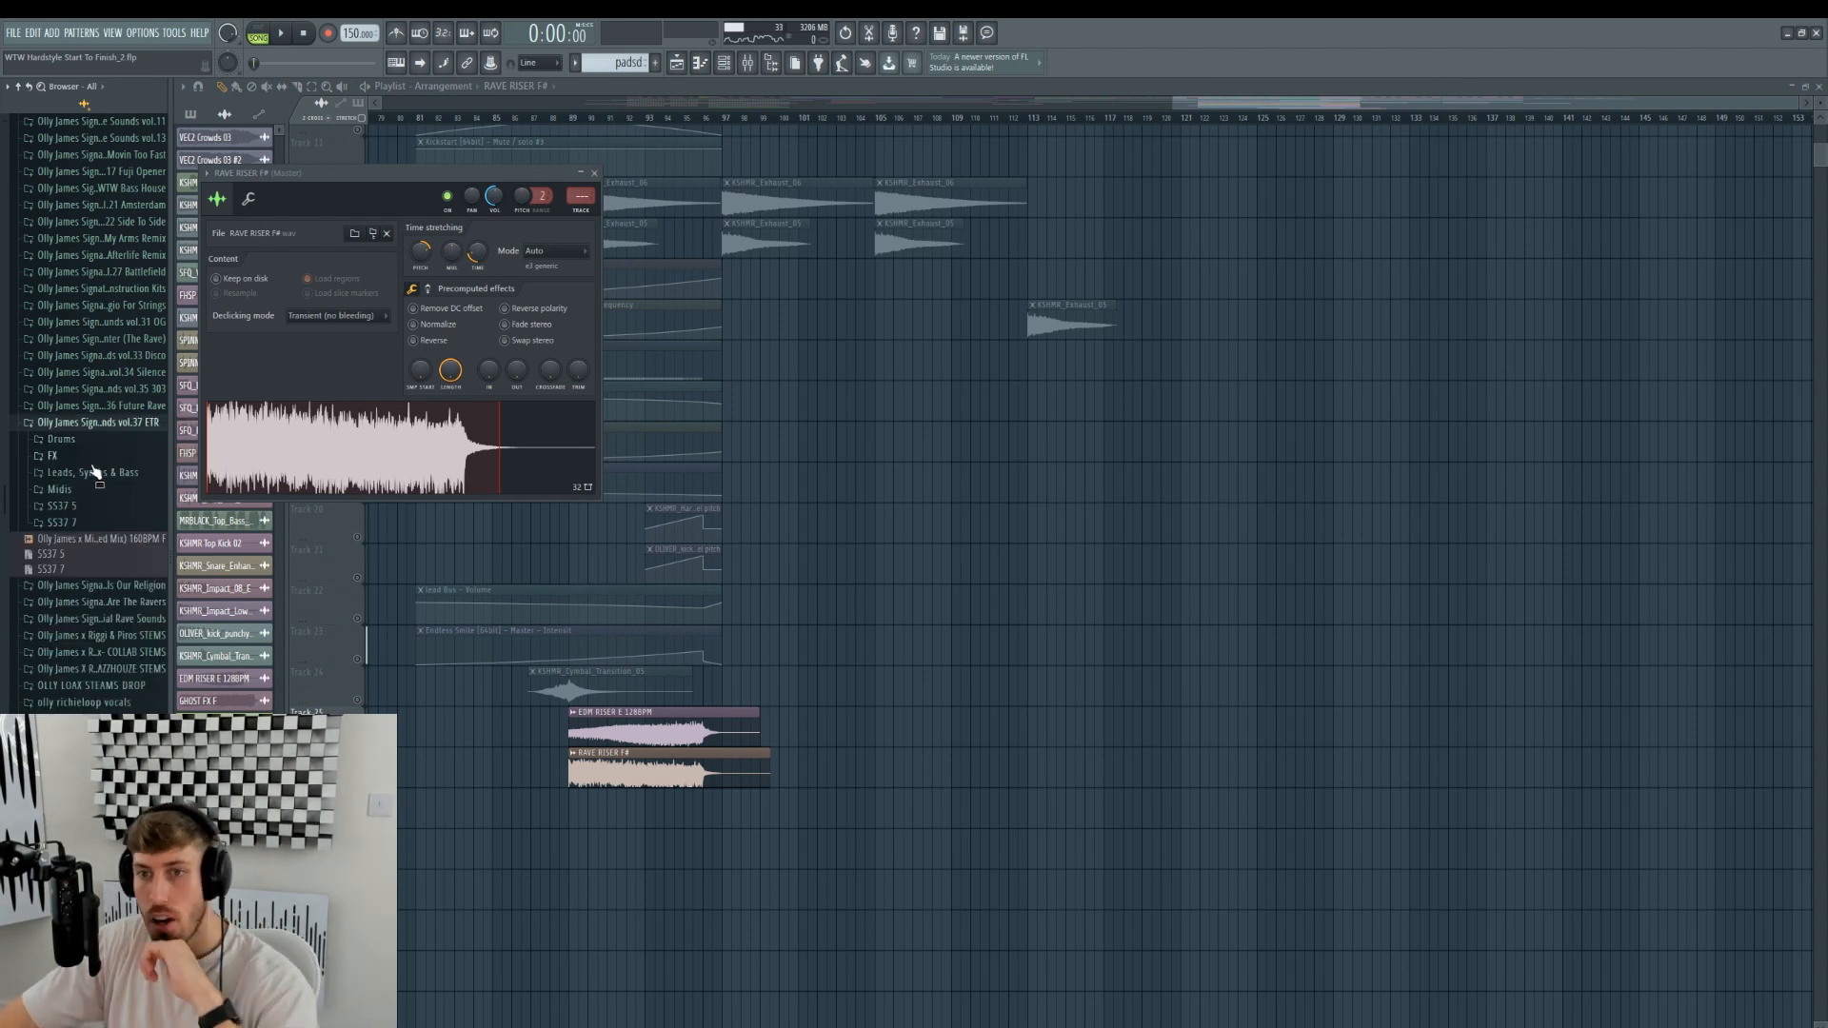
click(95, 474)
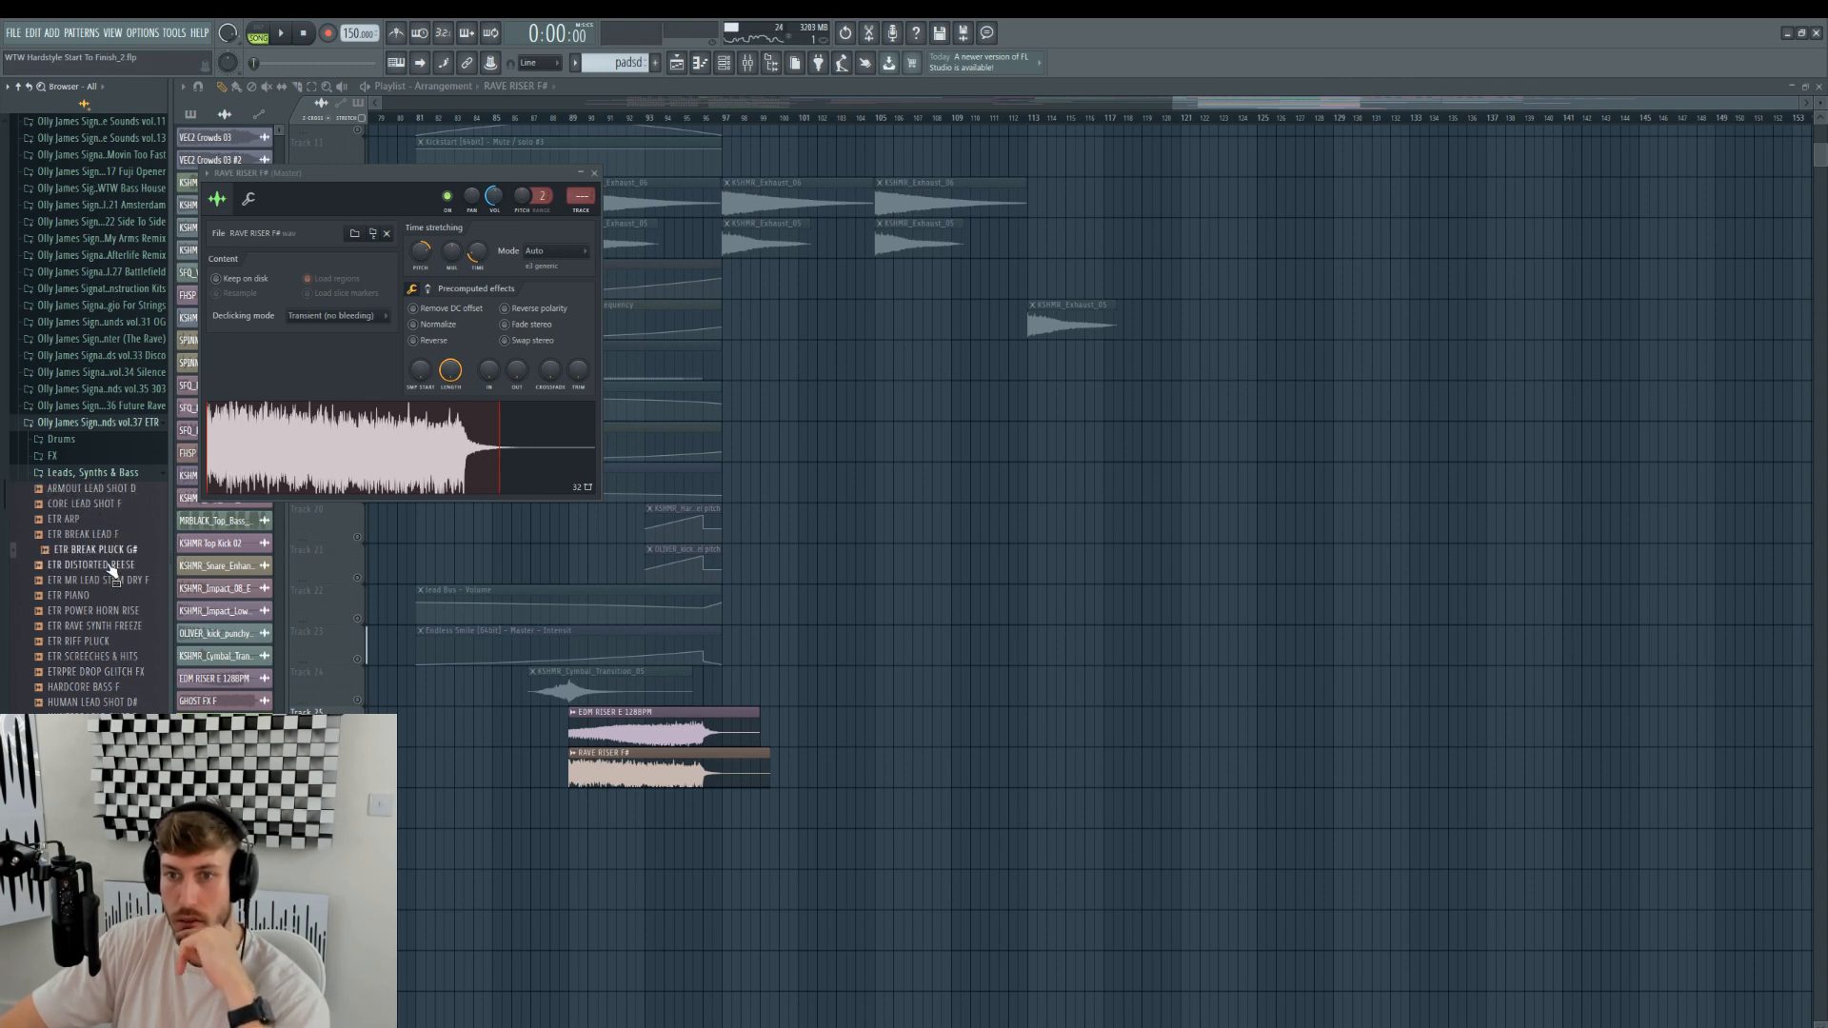
click(52, 455)
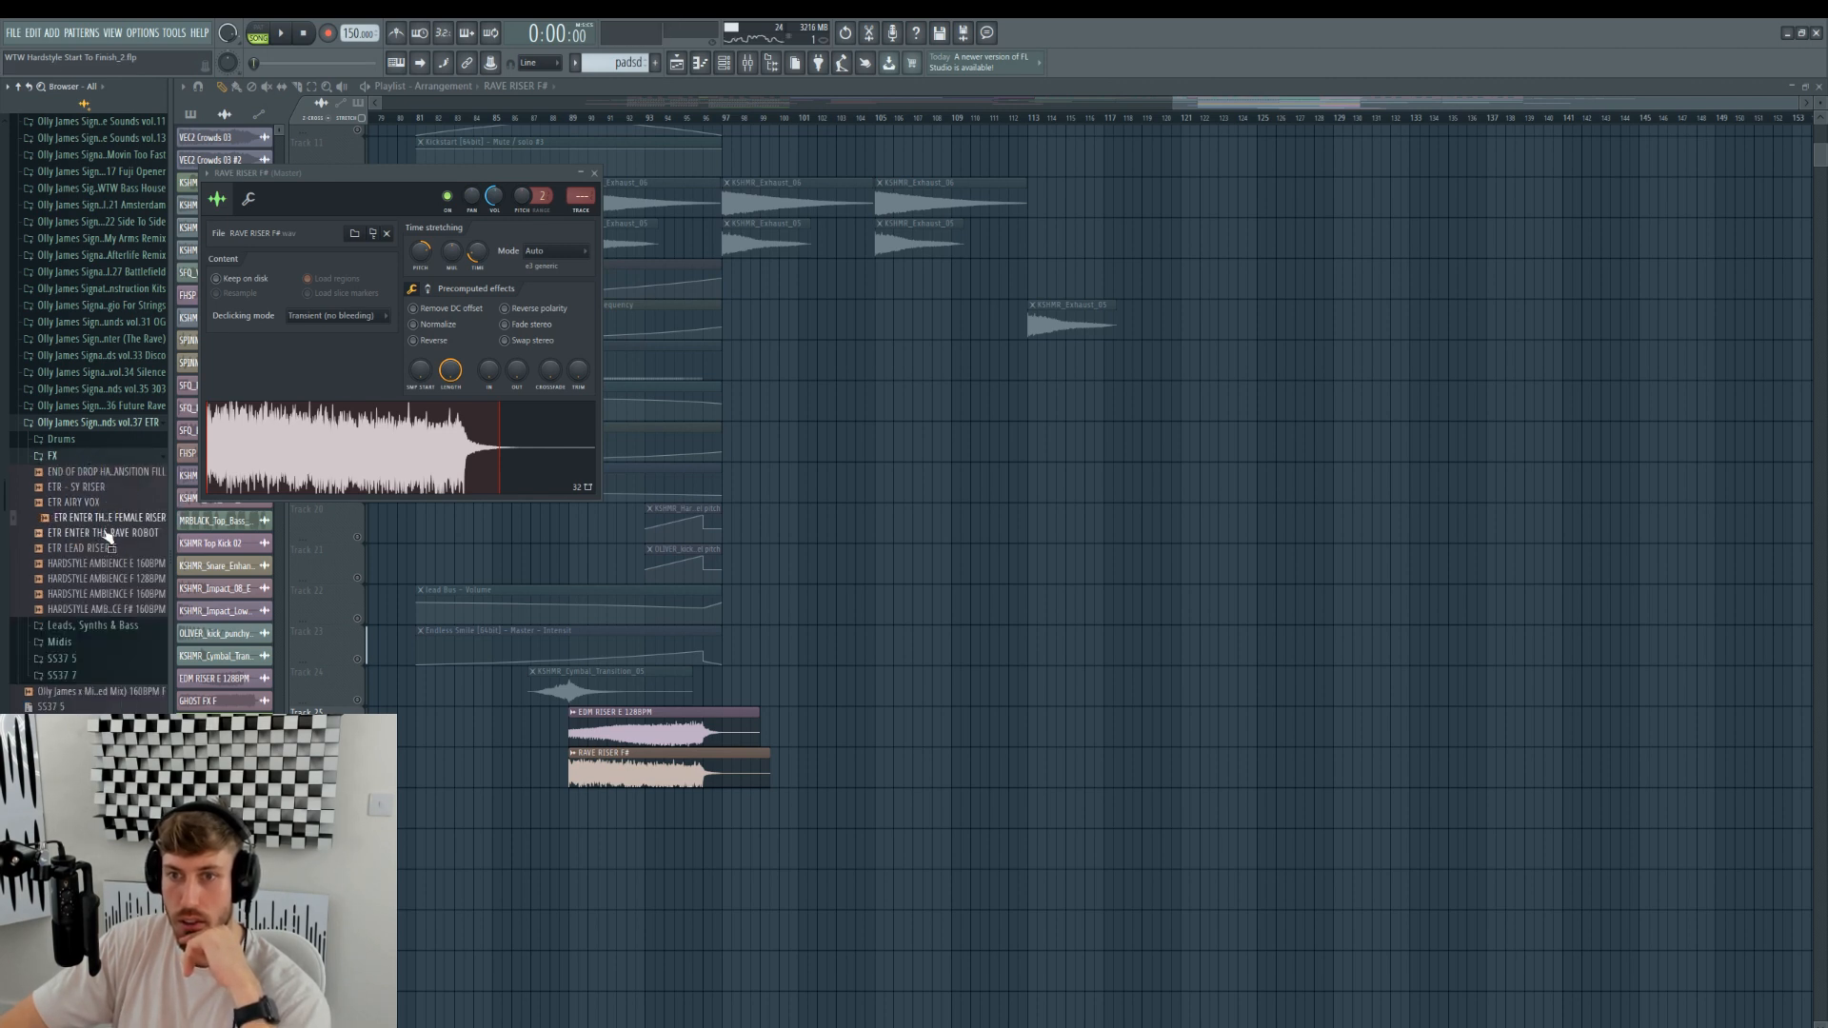
drag(268, 676, 92, 560)
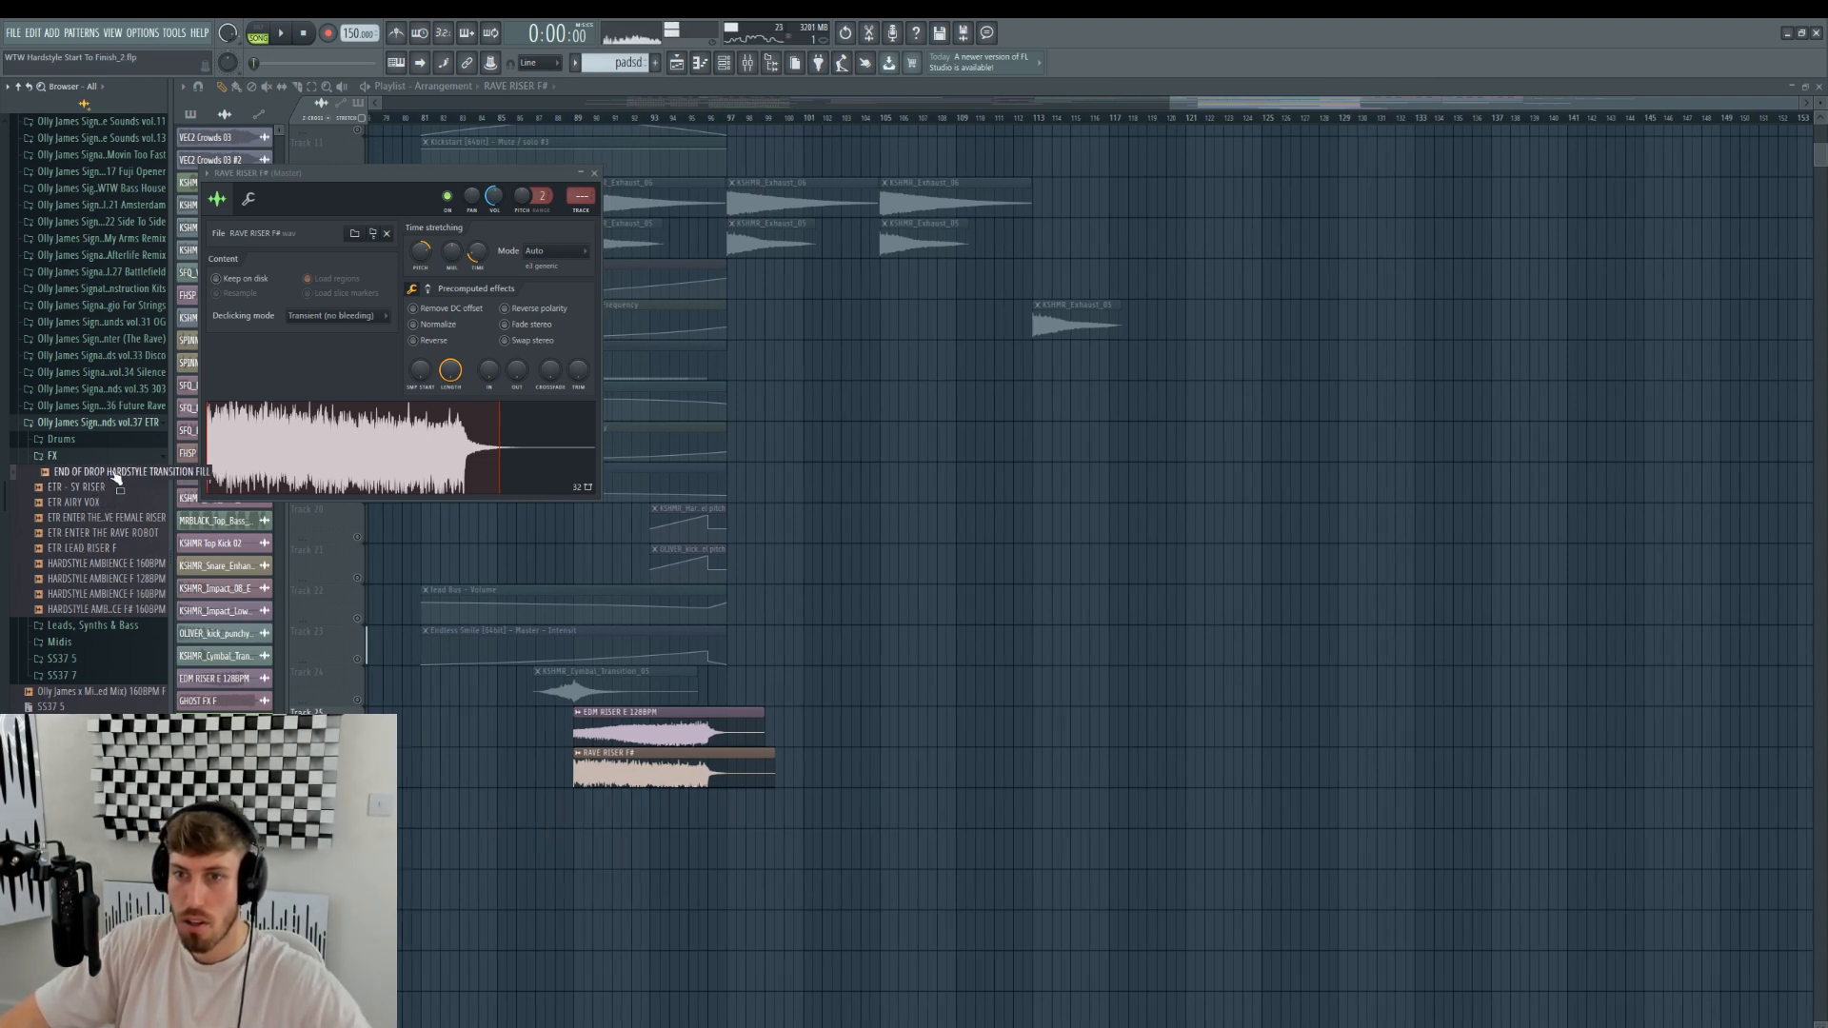
drag(340, 606, 577, 811)
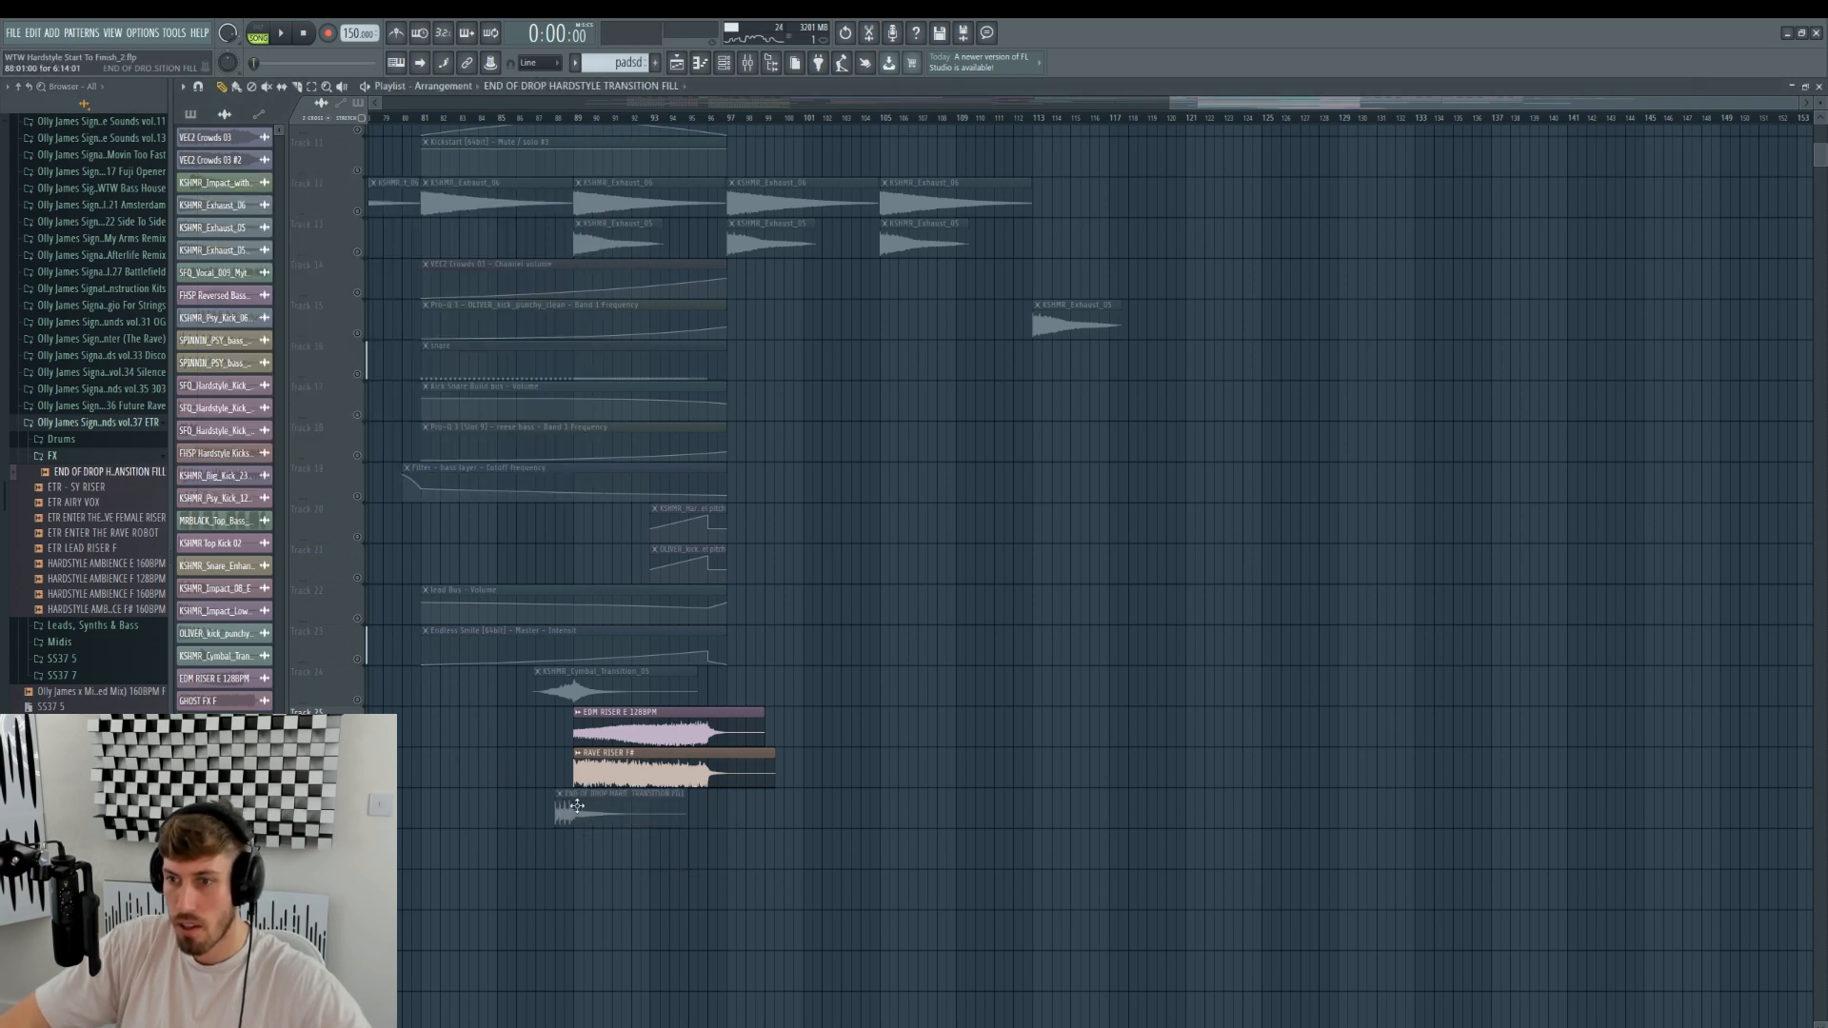
click(632, 806)
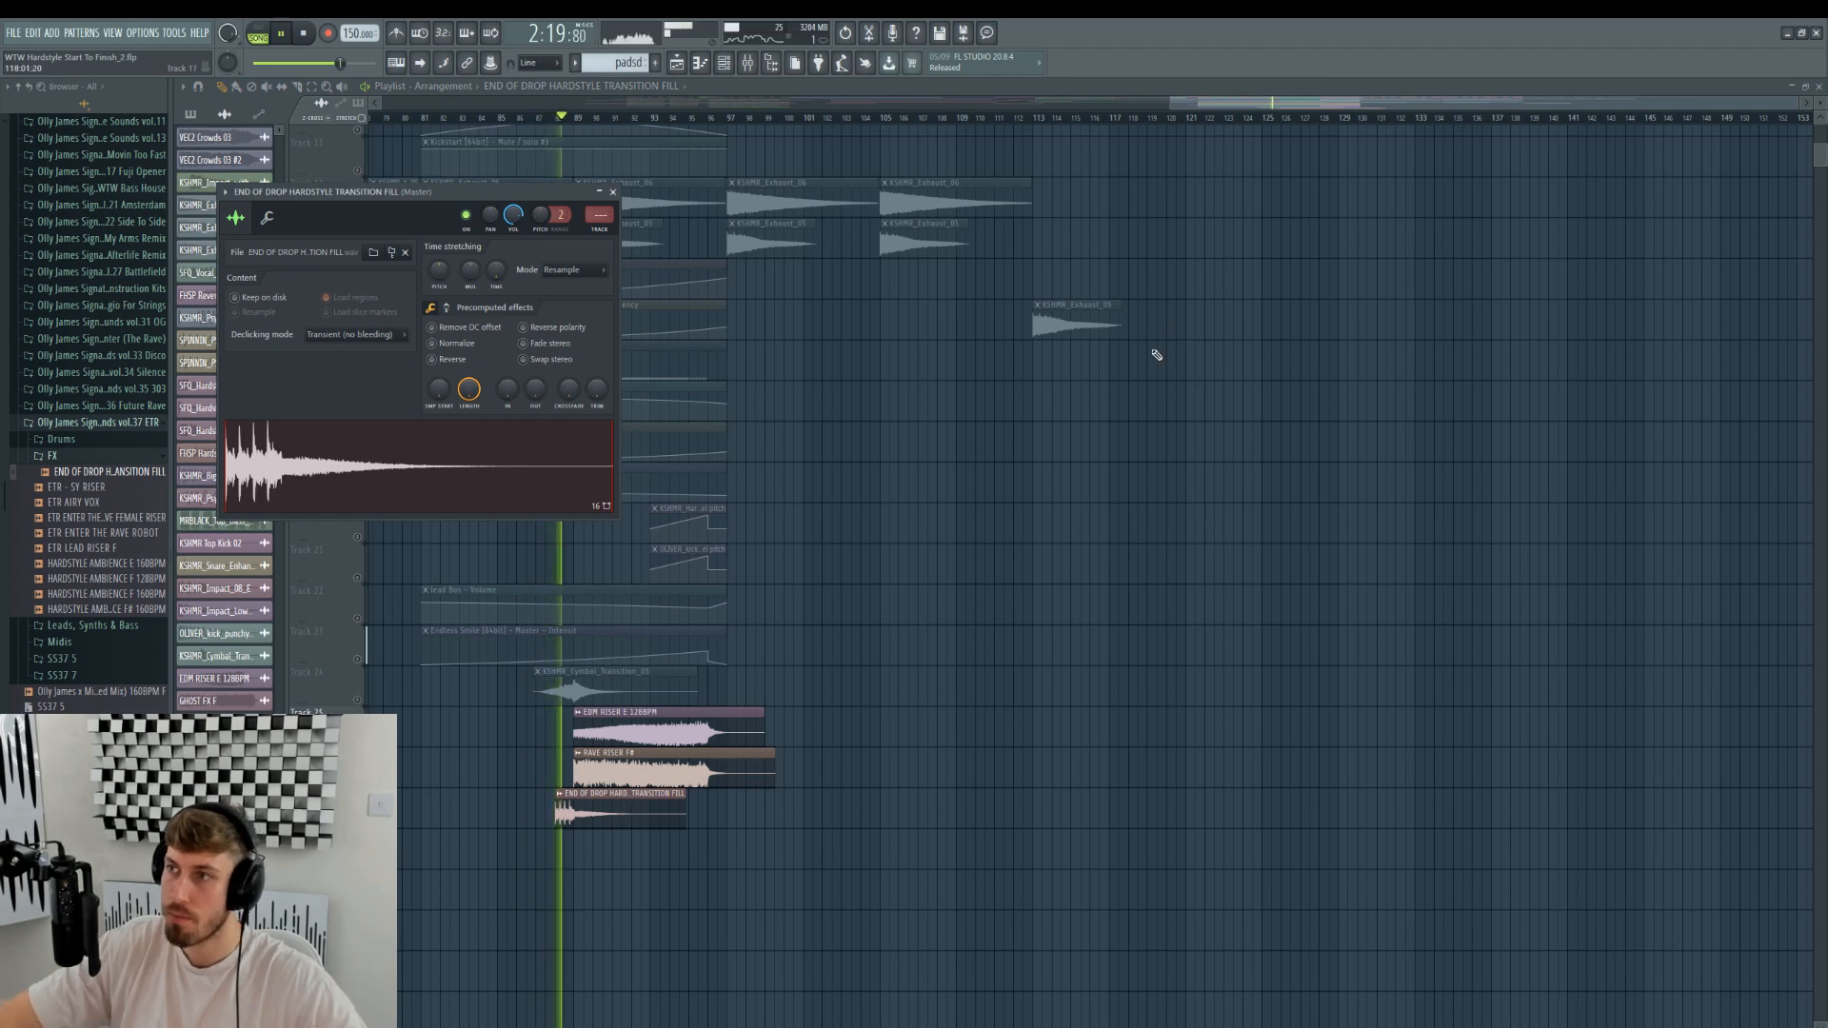
- Play the transition fill from bar 88 and raise its pitch to about +268 cents with Auto time stretching
click(1172, 98)
drag(1171, 98, 1257, 535)
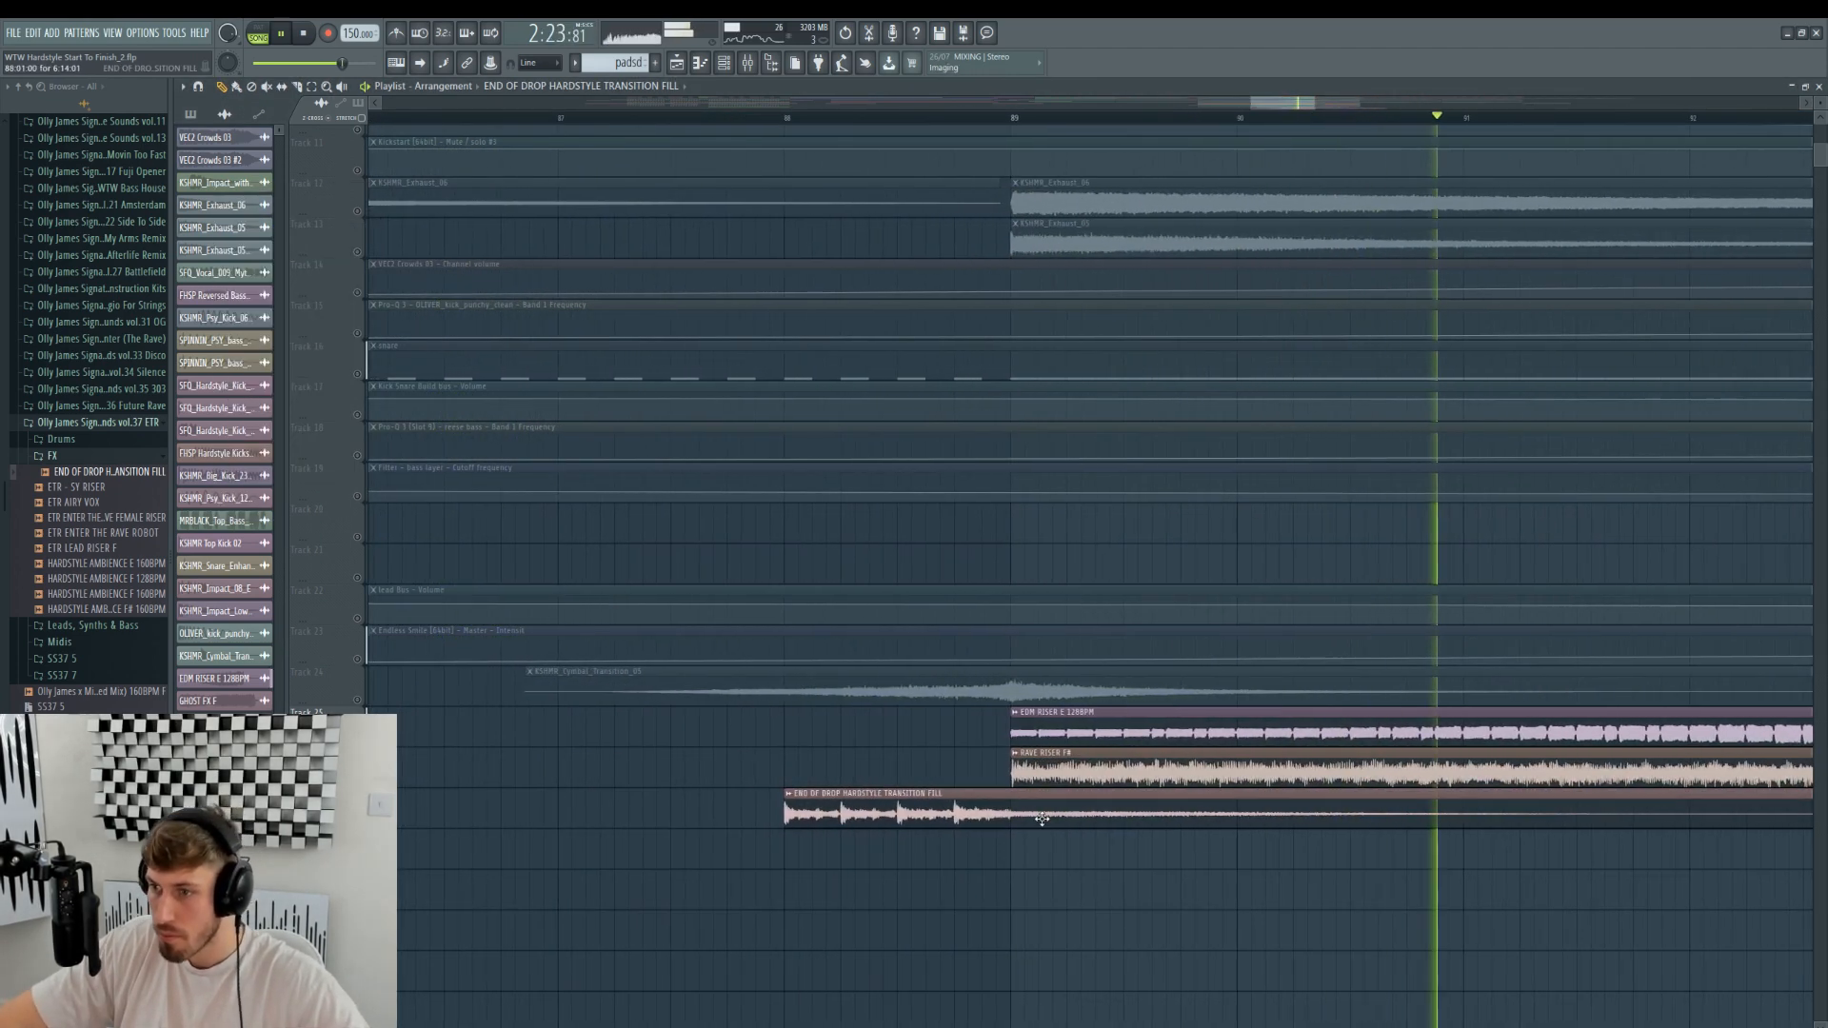
click(788, 794)
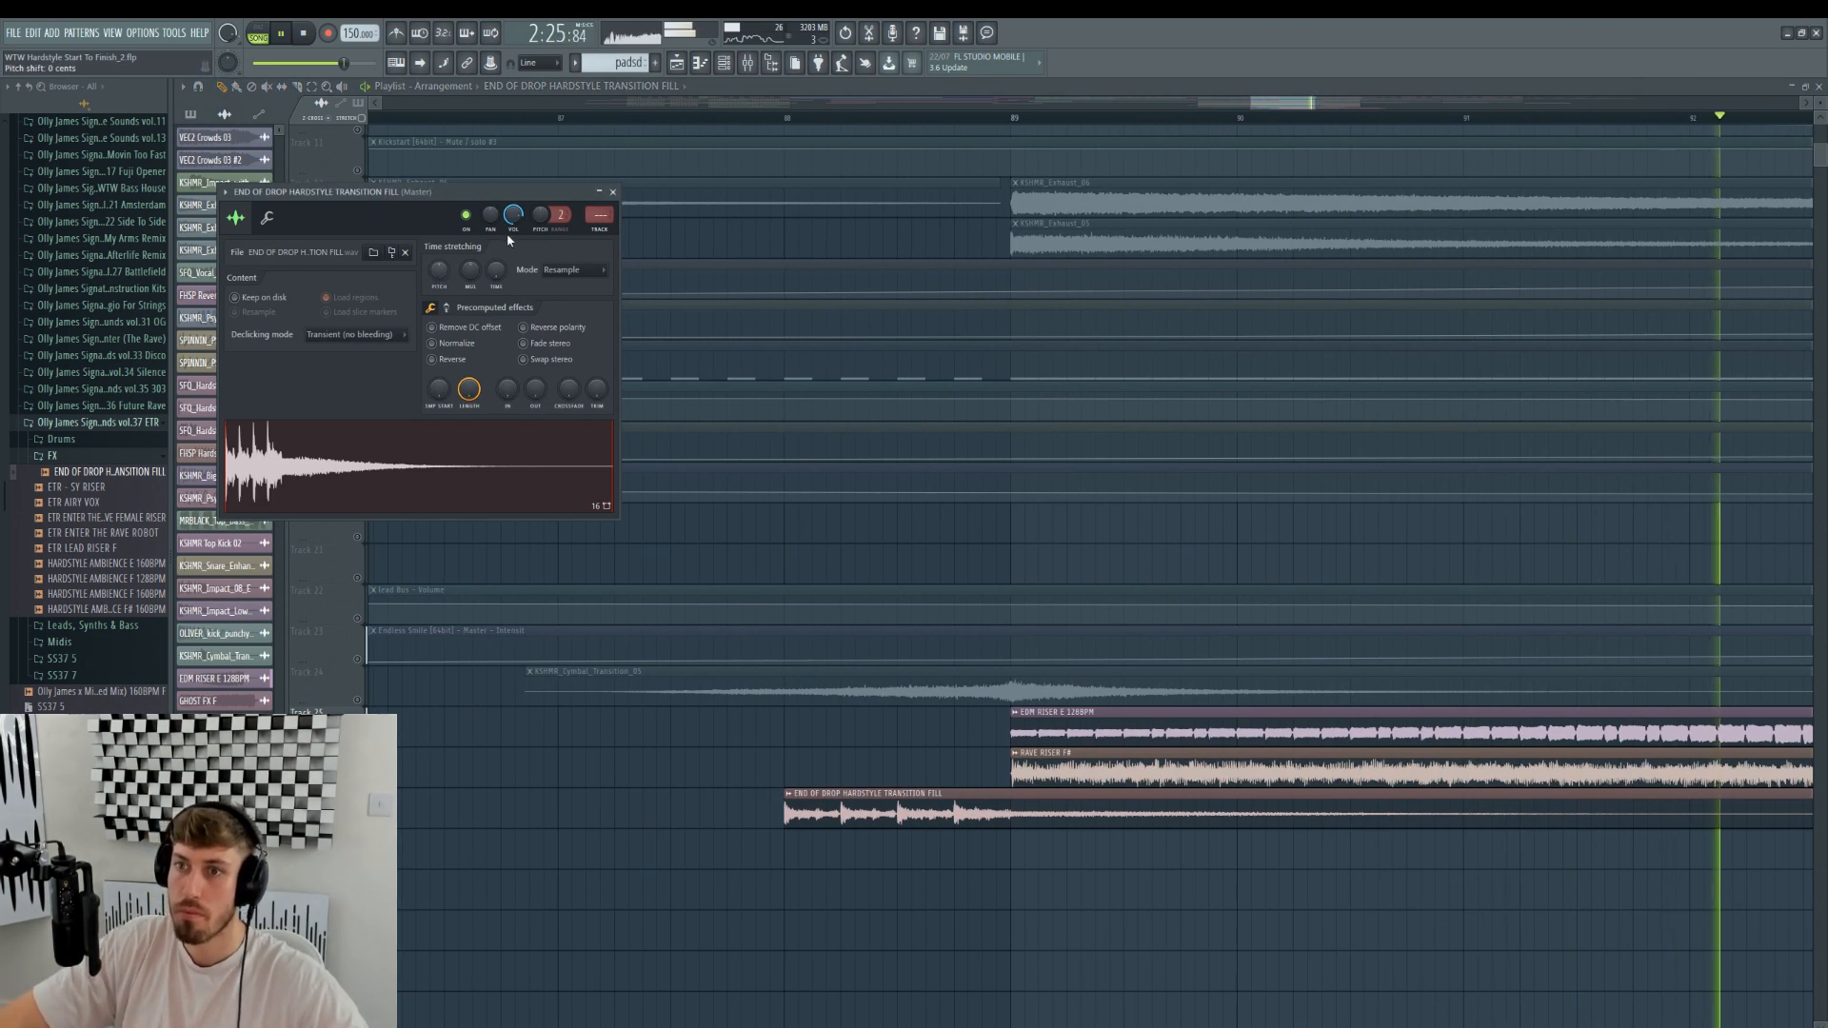
click(777, 129)
drag(726, 117, 693, 117)
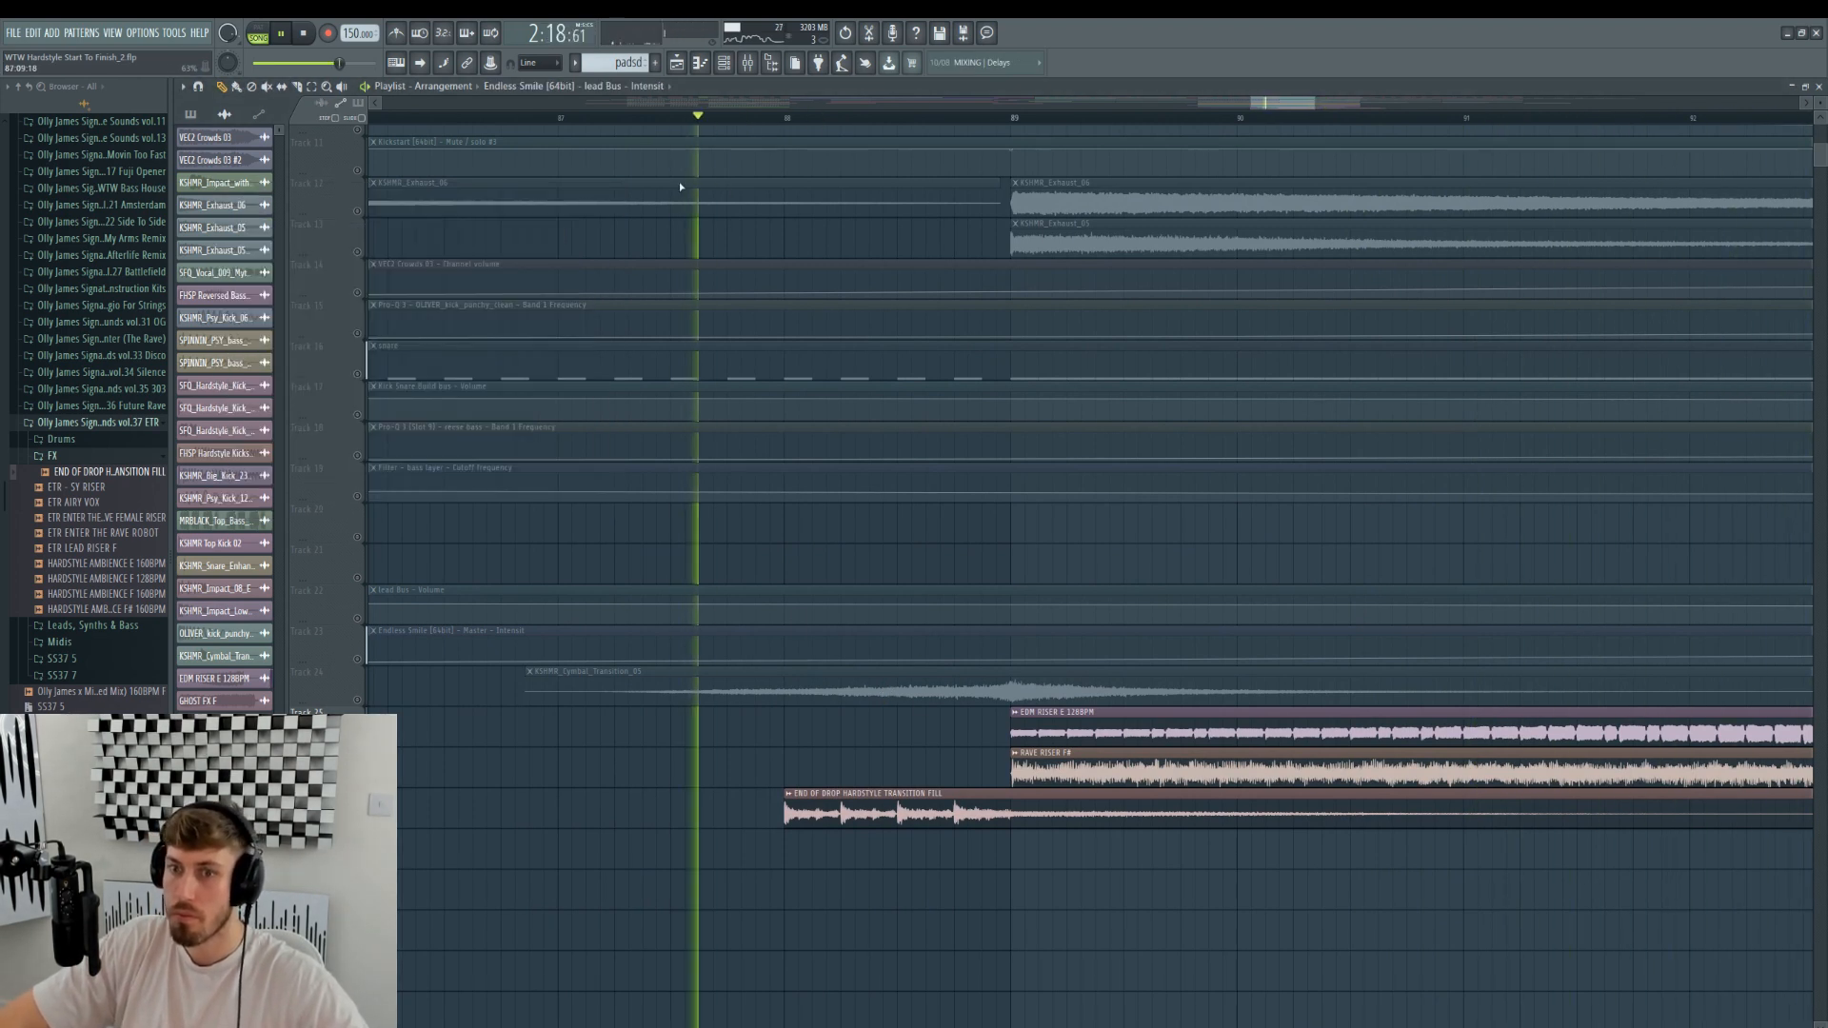
click(895, 794)
click(779, 118)
double_click(886, 795)
drag(441, 274, 441, 257)
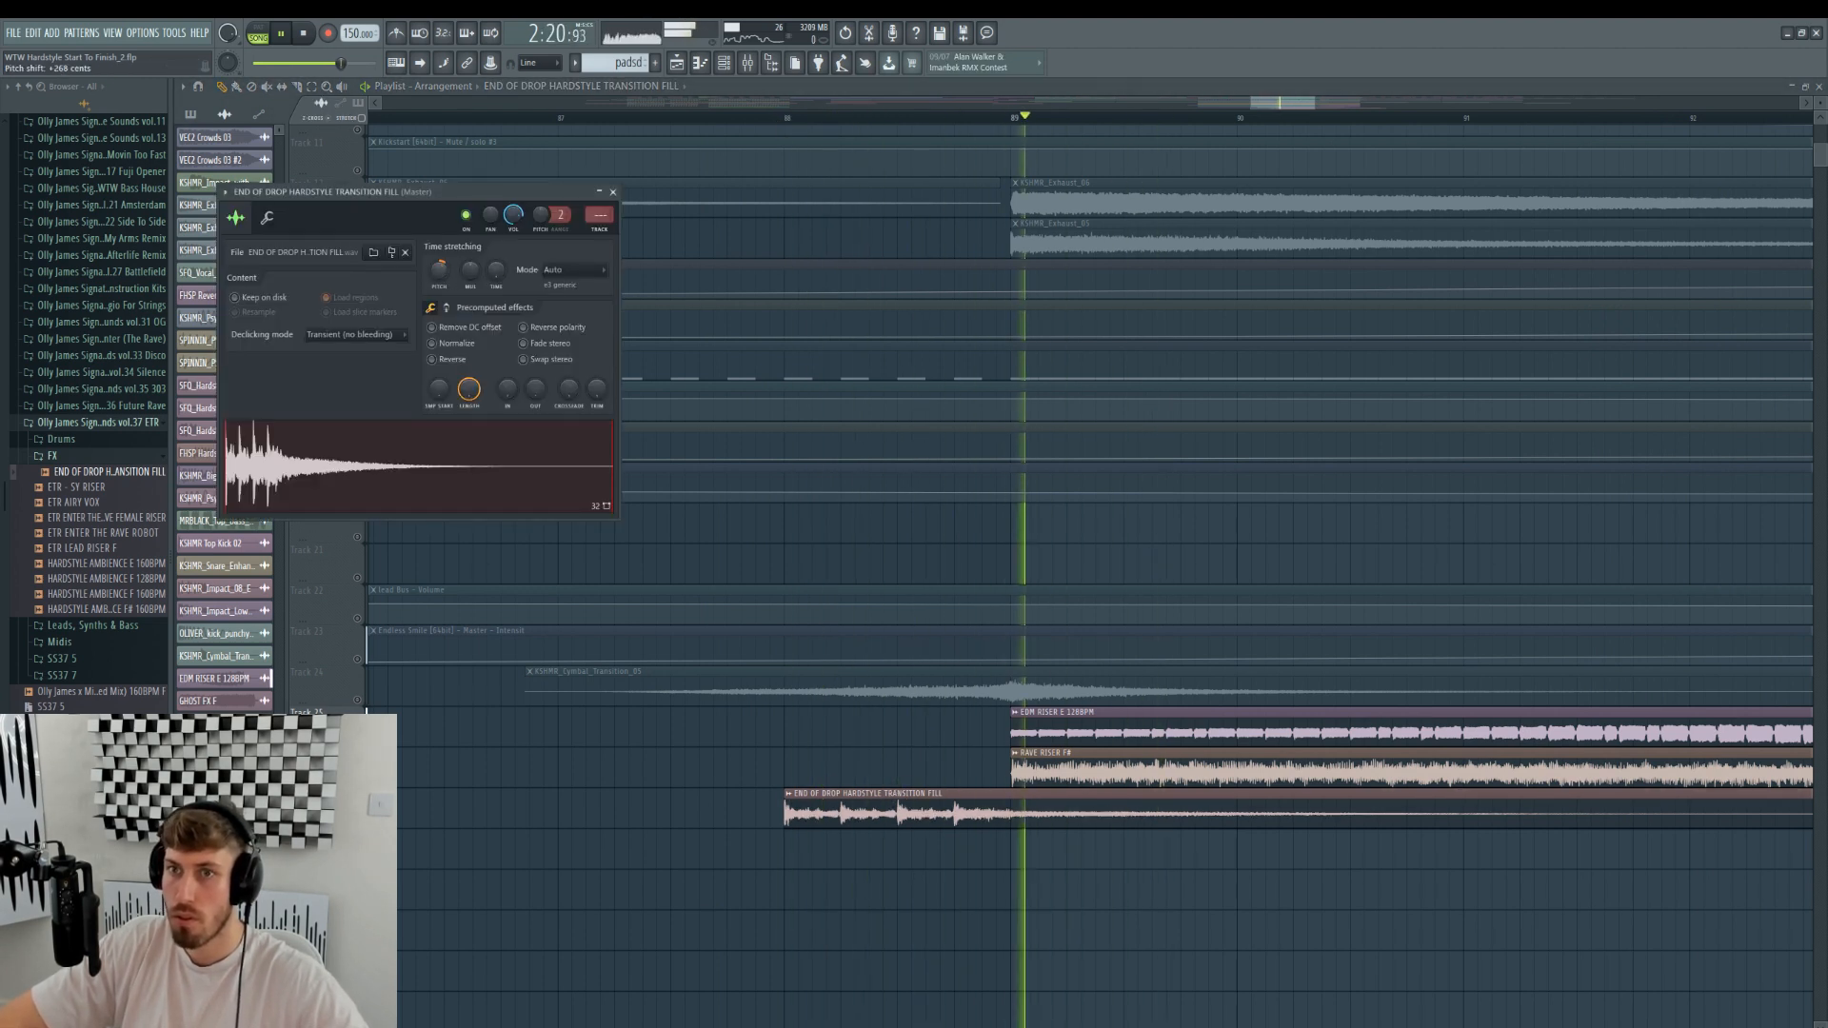
- Play the transition fill into the risers again with its channel settings open, and reactivate all the other playlist tracks
click(787, 117)
key(space)
double_click(1013, 784)
double_click(1010, 800)
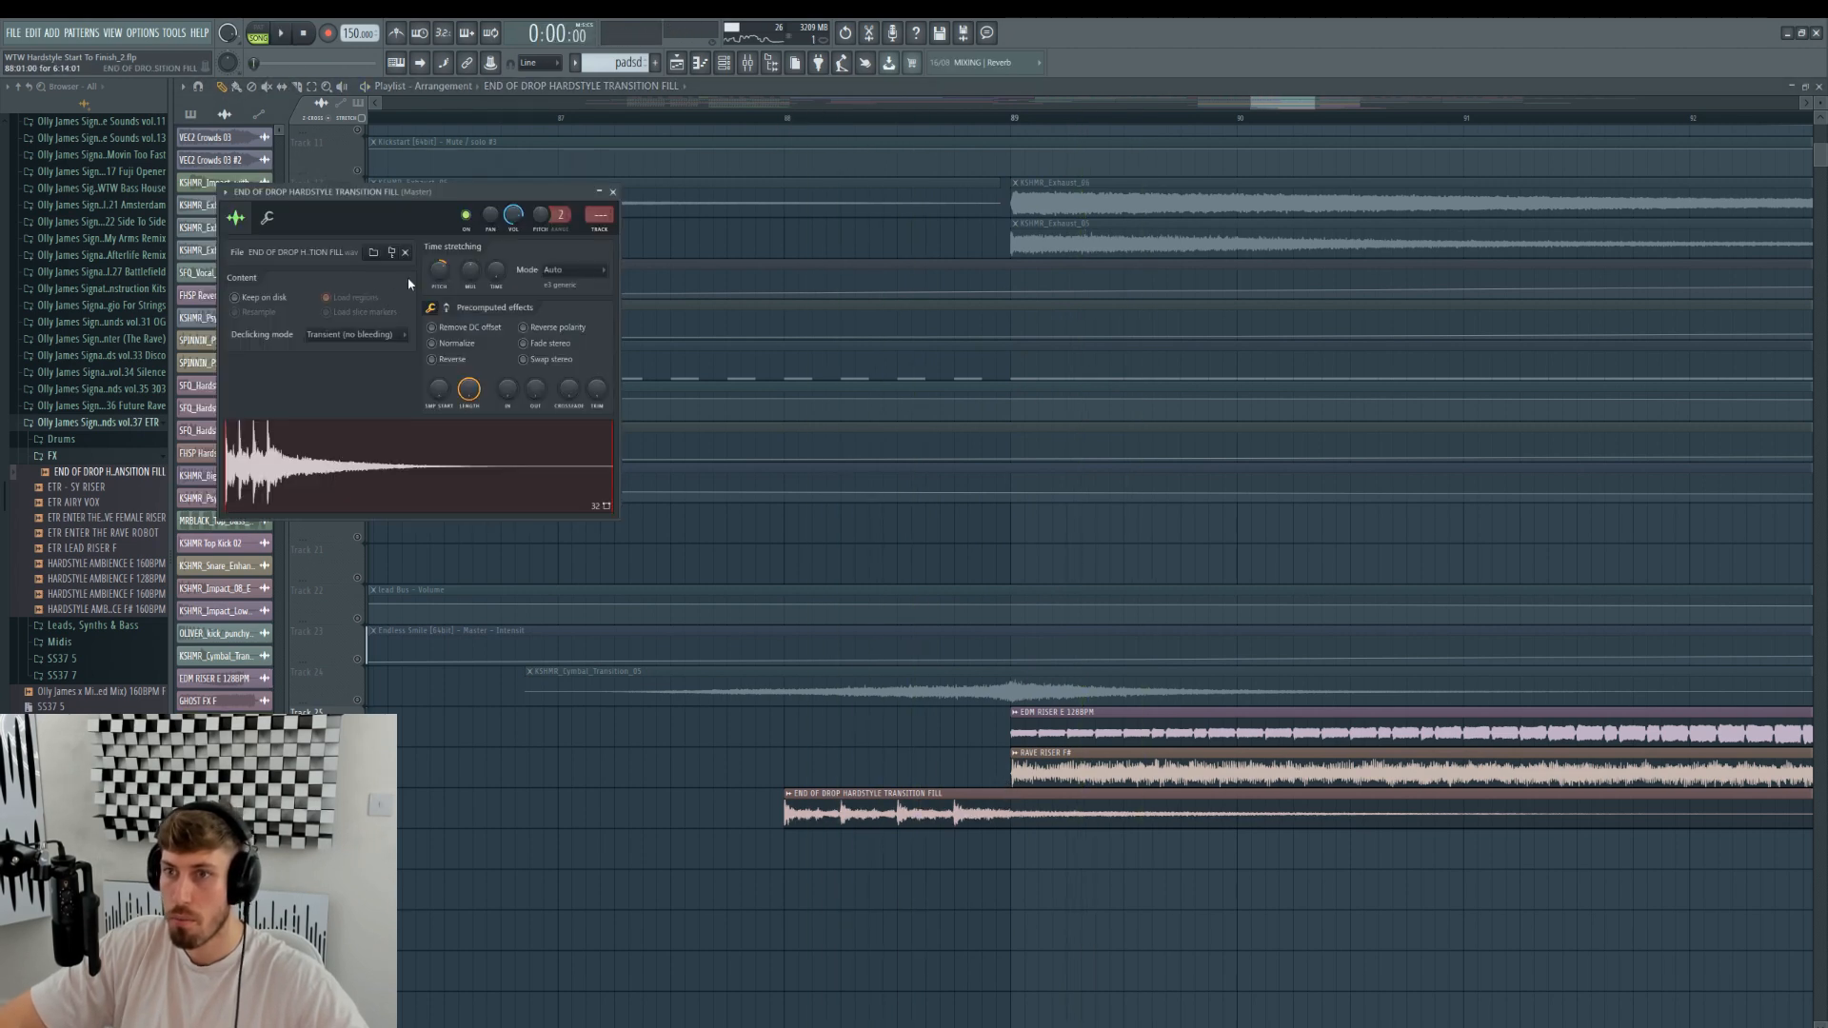
click(740, 130)
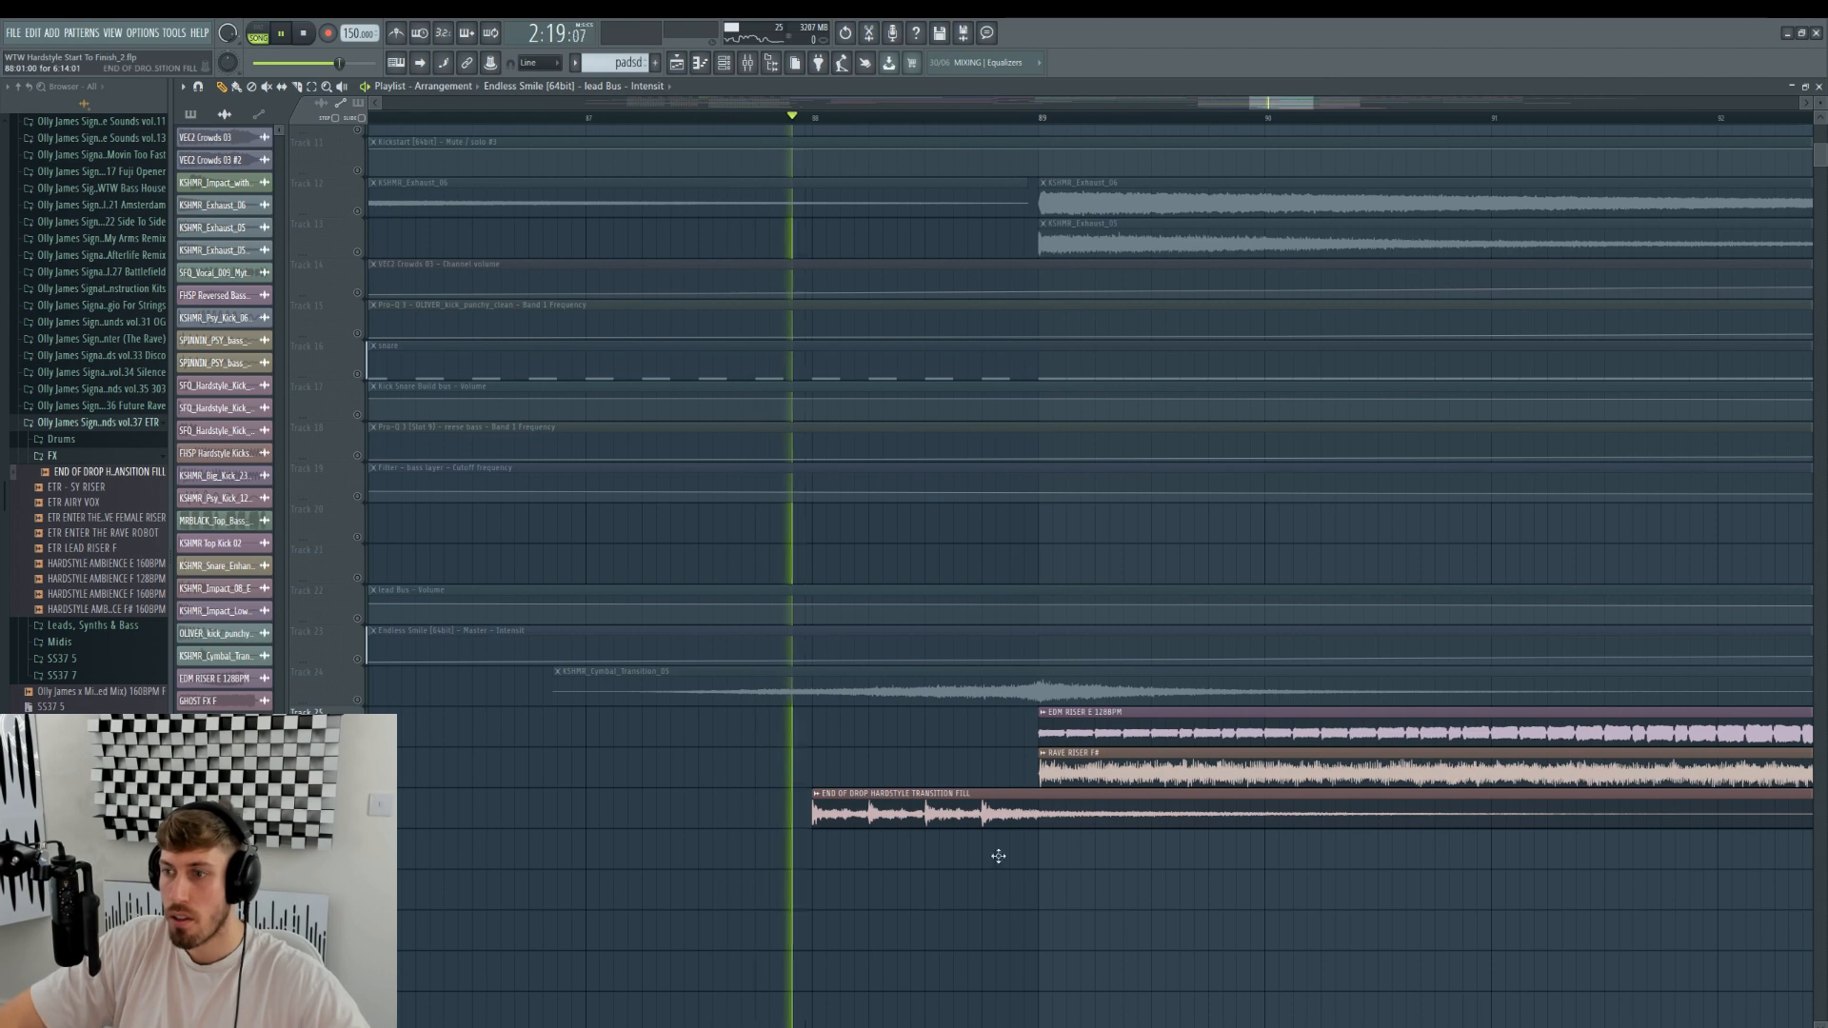
double_click(1005, 804)
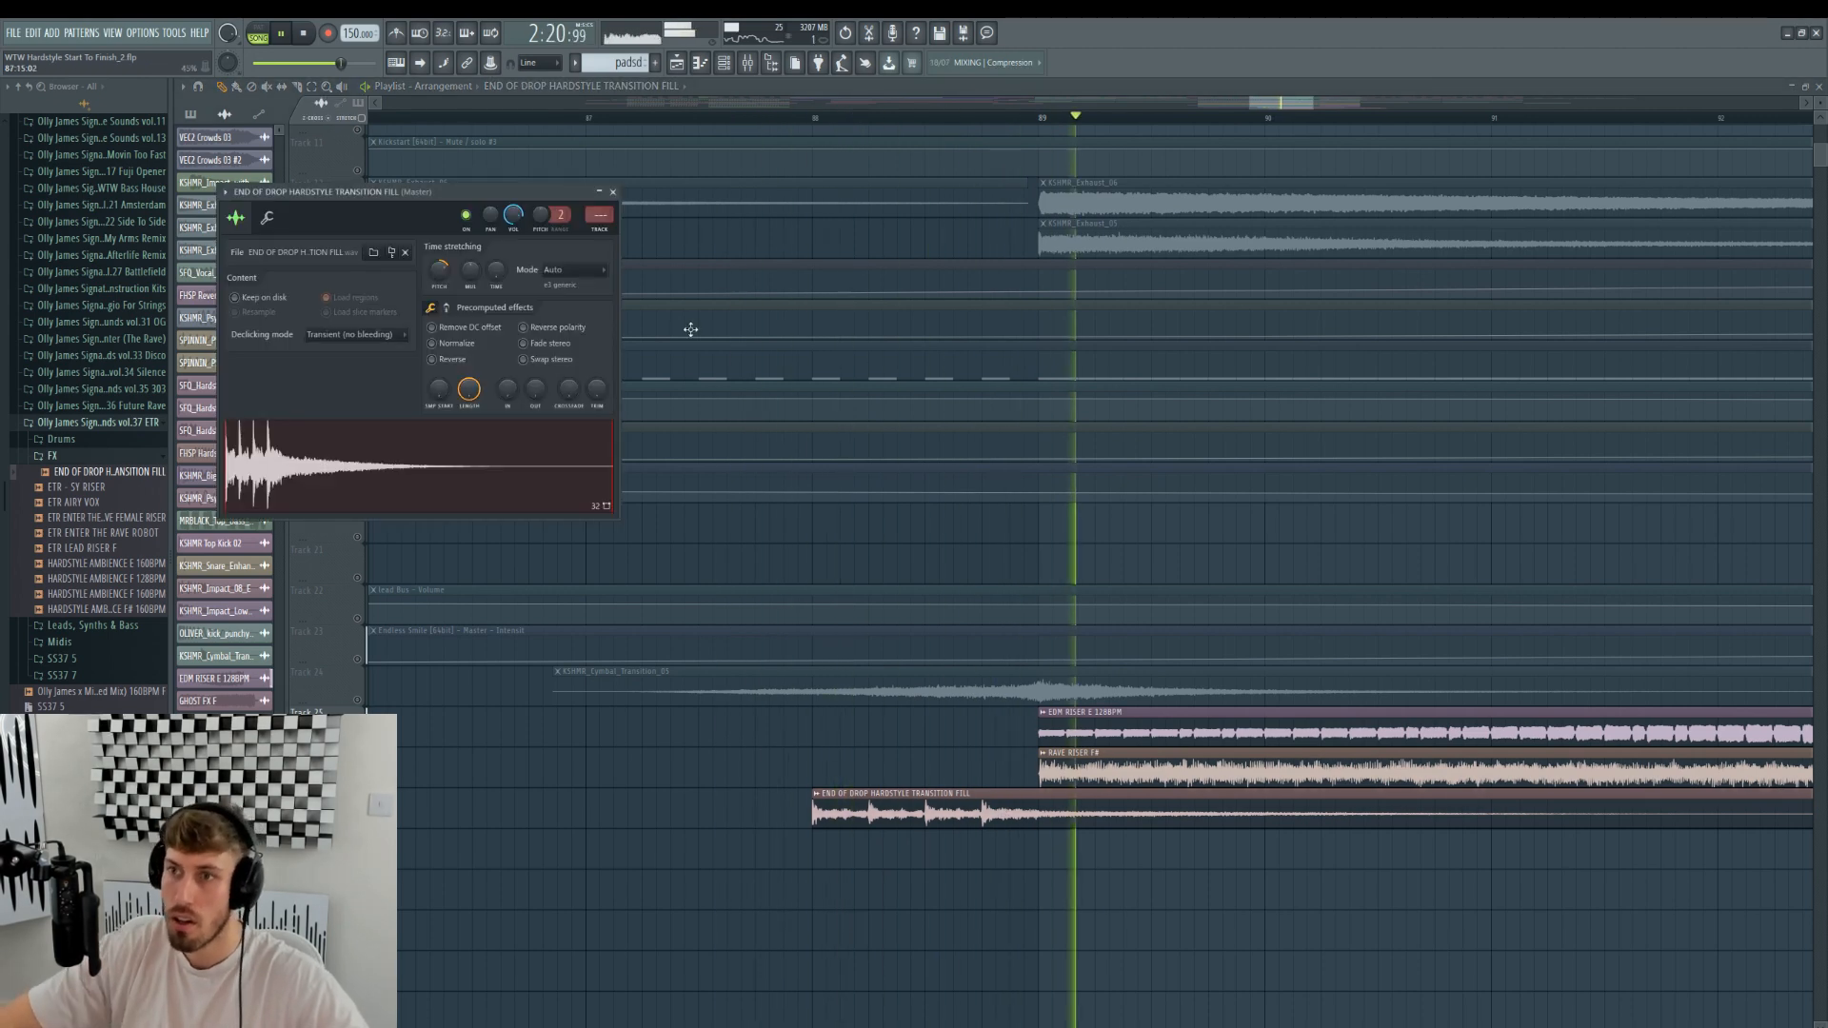
drag(1314, 104, 1649, 112)
drag(1258, 107, 1243, 108)
key(space)
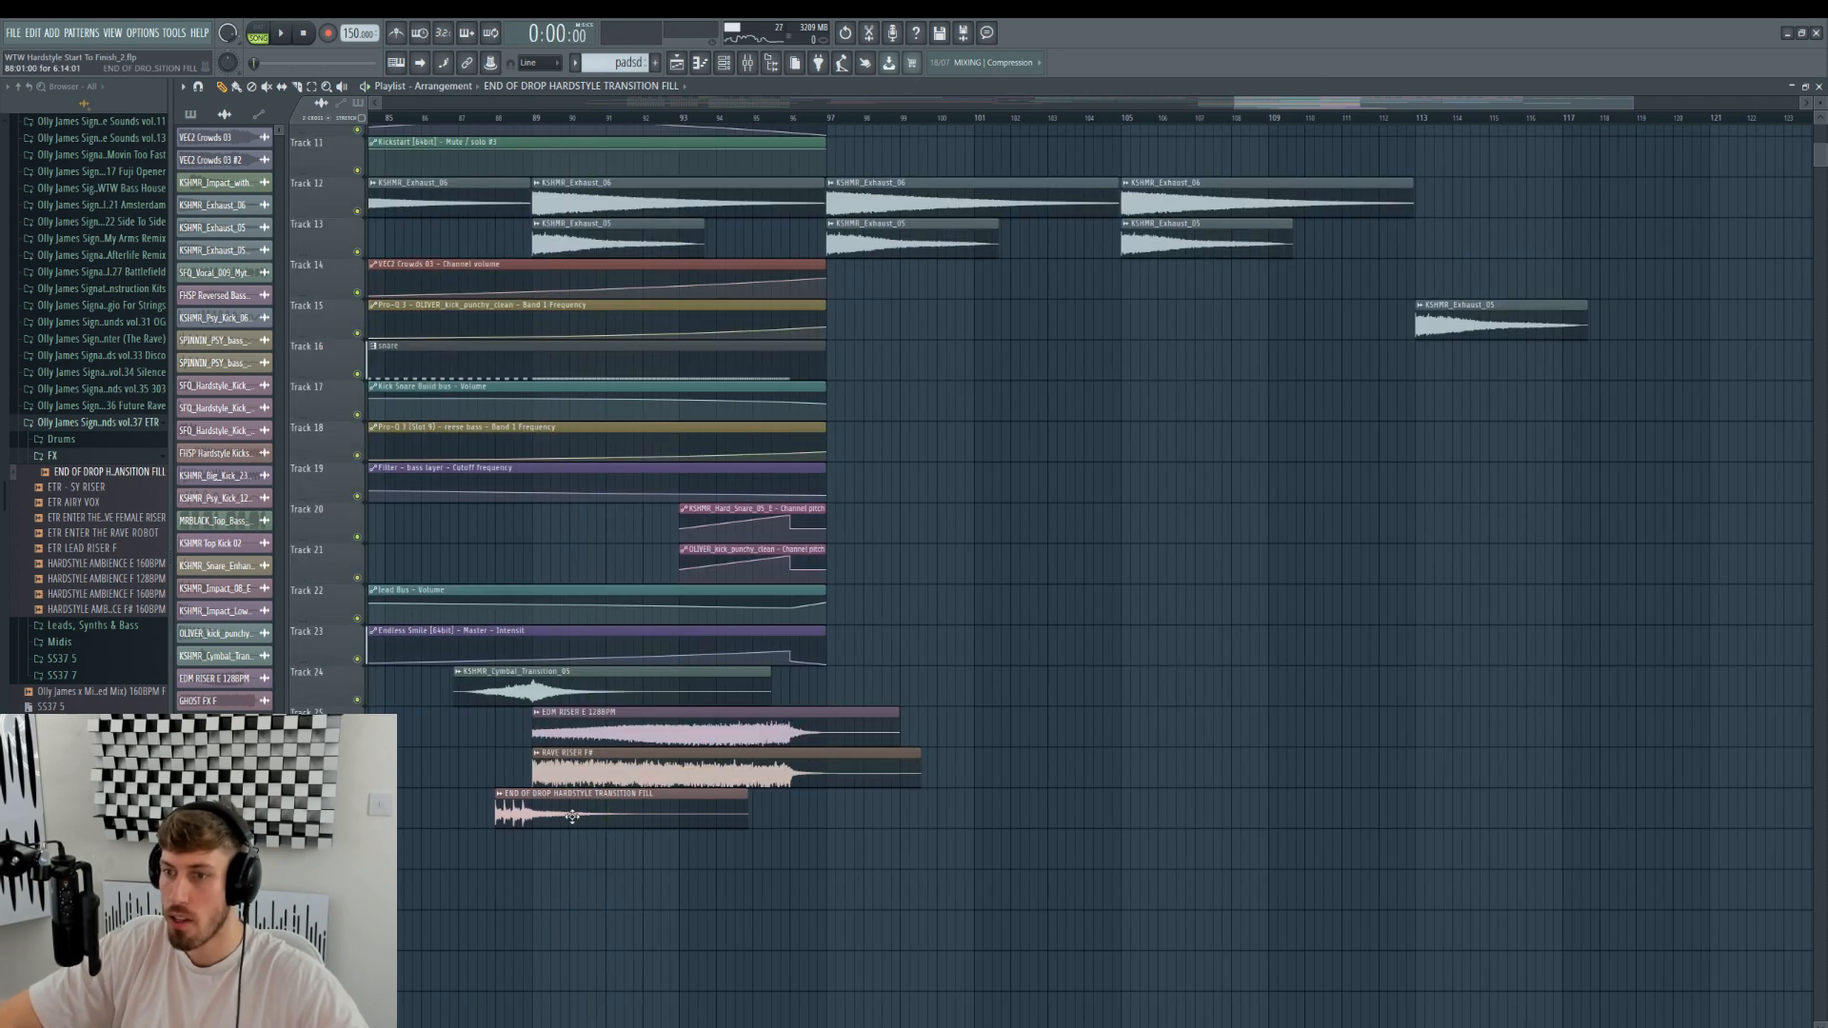
- Add copies of the hardstyle transition fill at bars 96 and 80 on its track and play them in the build-up
click(795, 803)
click(766, 119)
key(space)
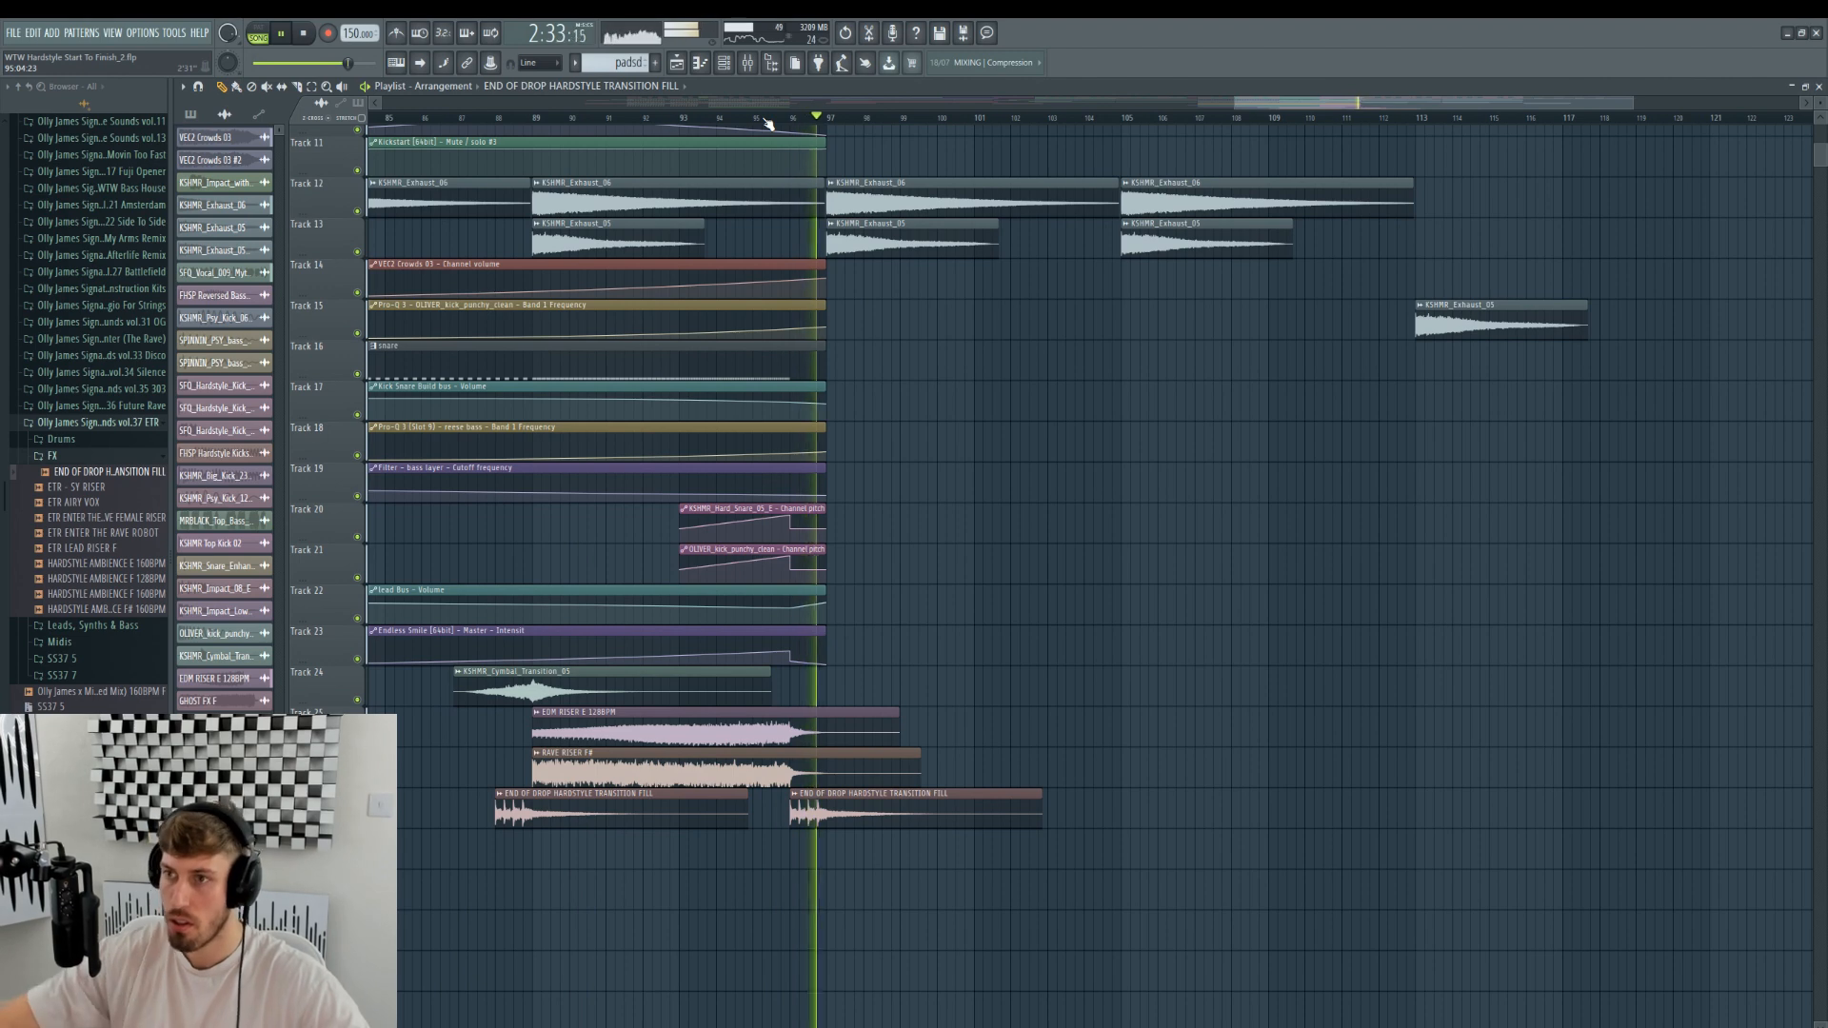
right_click(1232, 108)
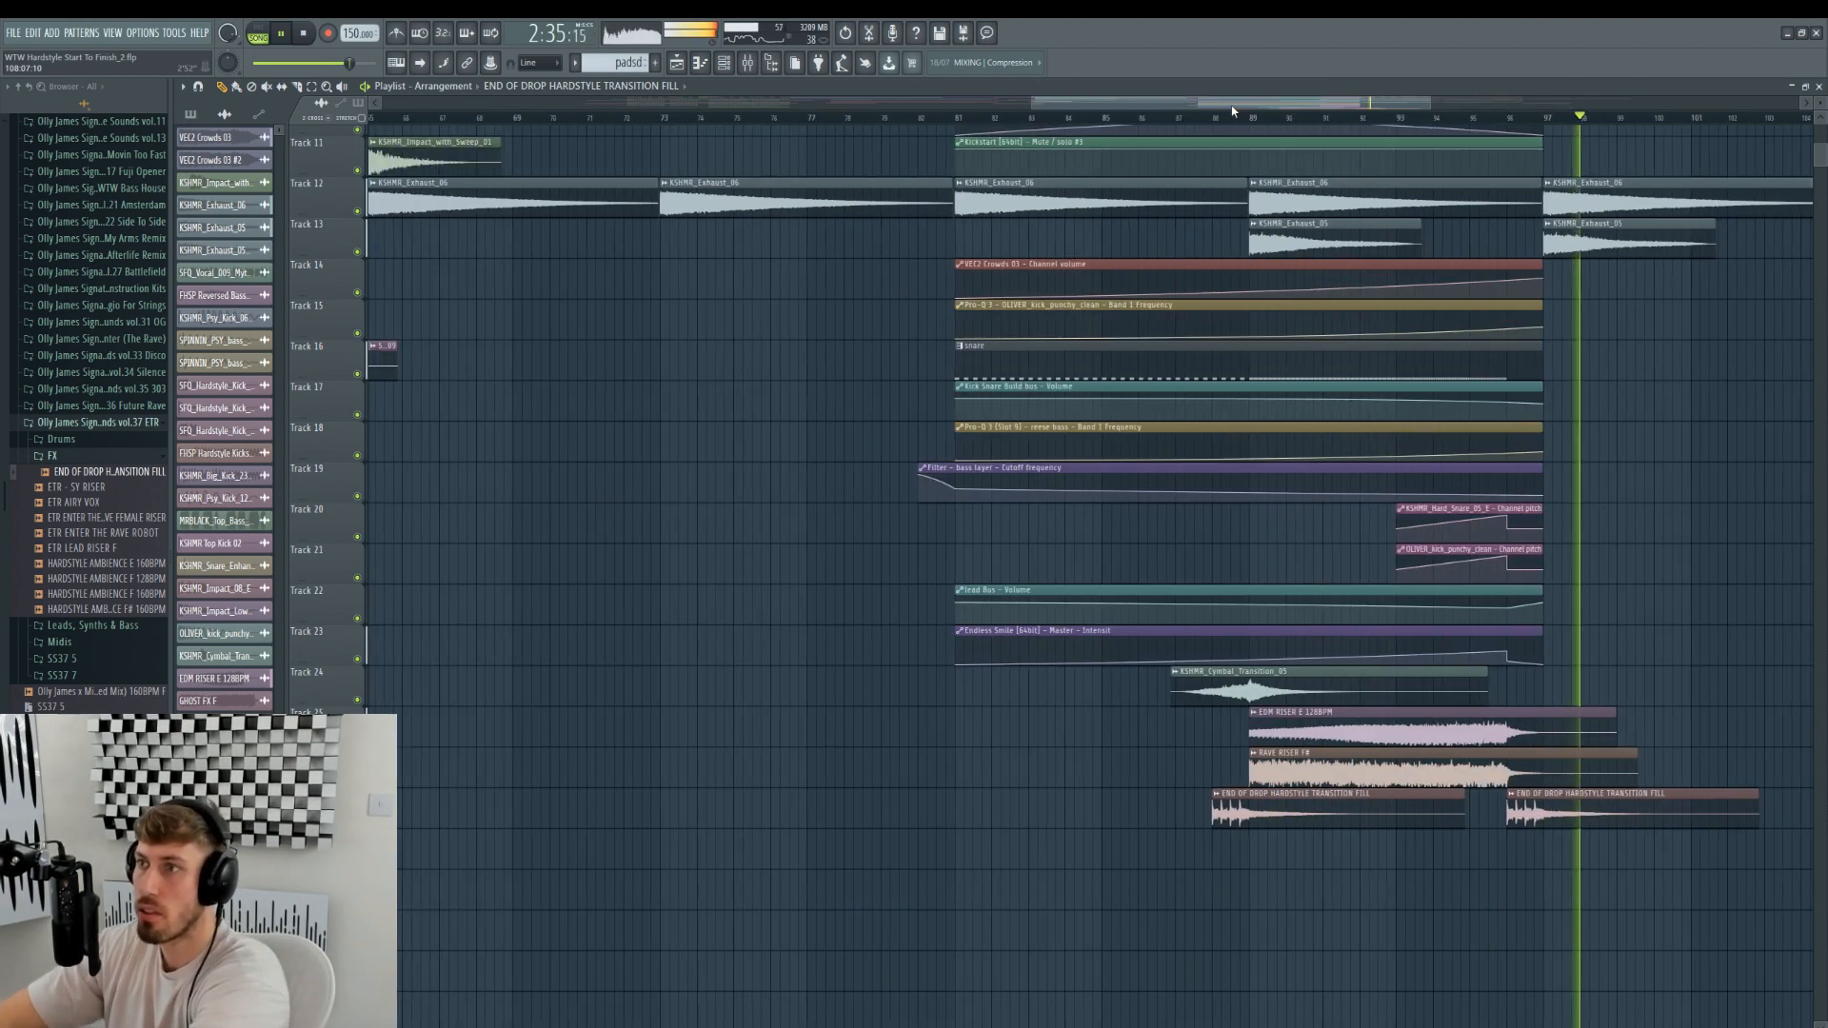
click(982, 118)
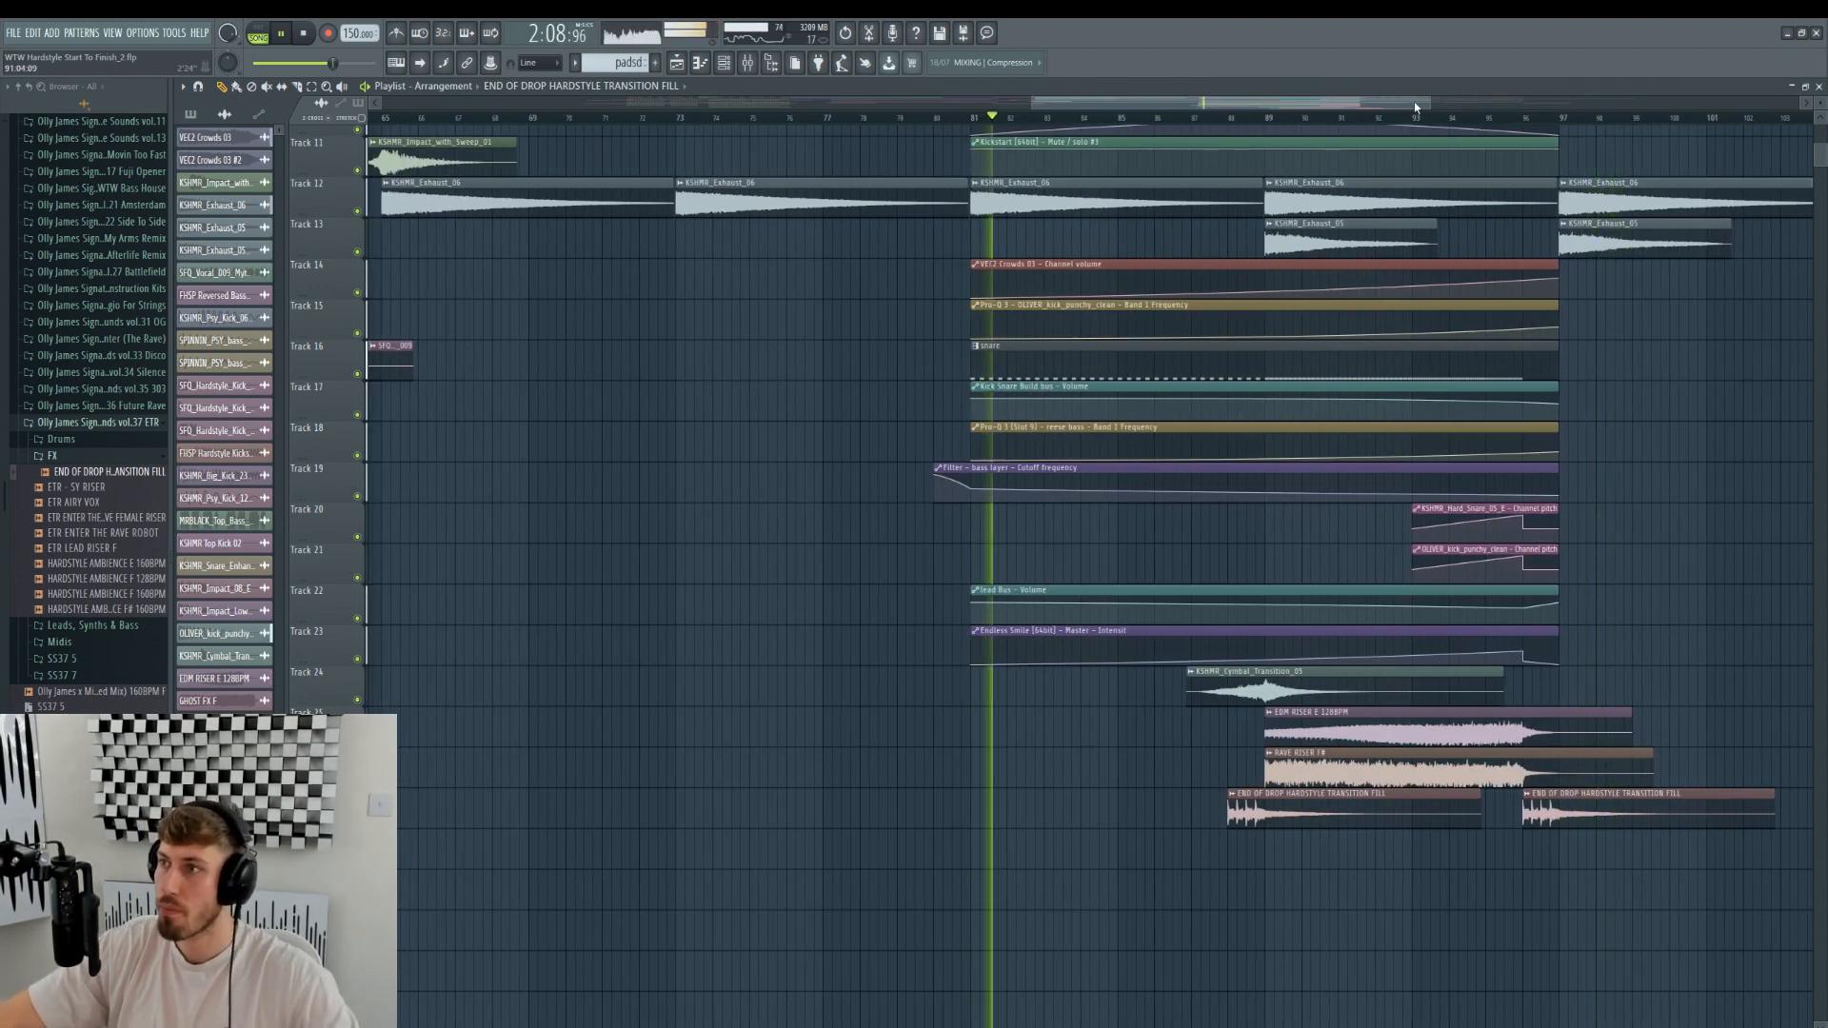
drag(1429, 105, 1737, 109)
click(705, 807)
click(657, 118)
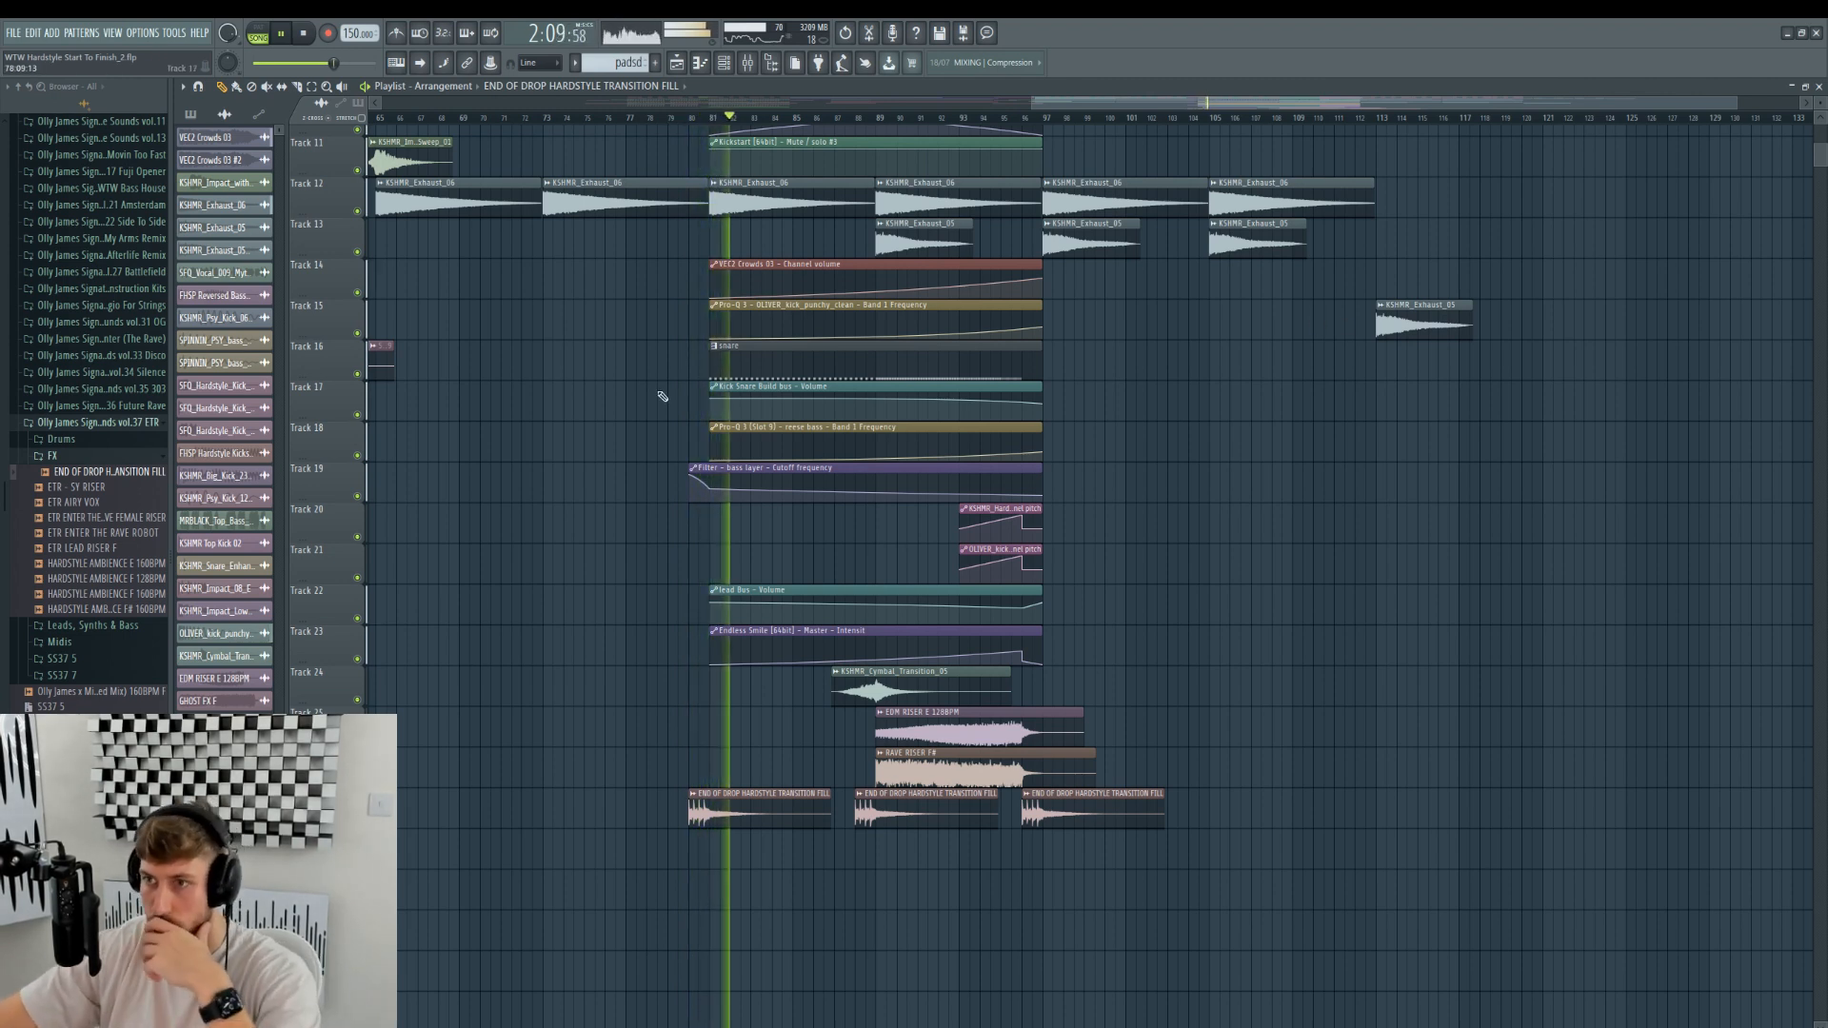
- Open the snare pattern, set the KSHMR hard snare's channel volume to about 79% and bring up its Build Snare mixer track
double_click(750, 369)
click(724, 63)
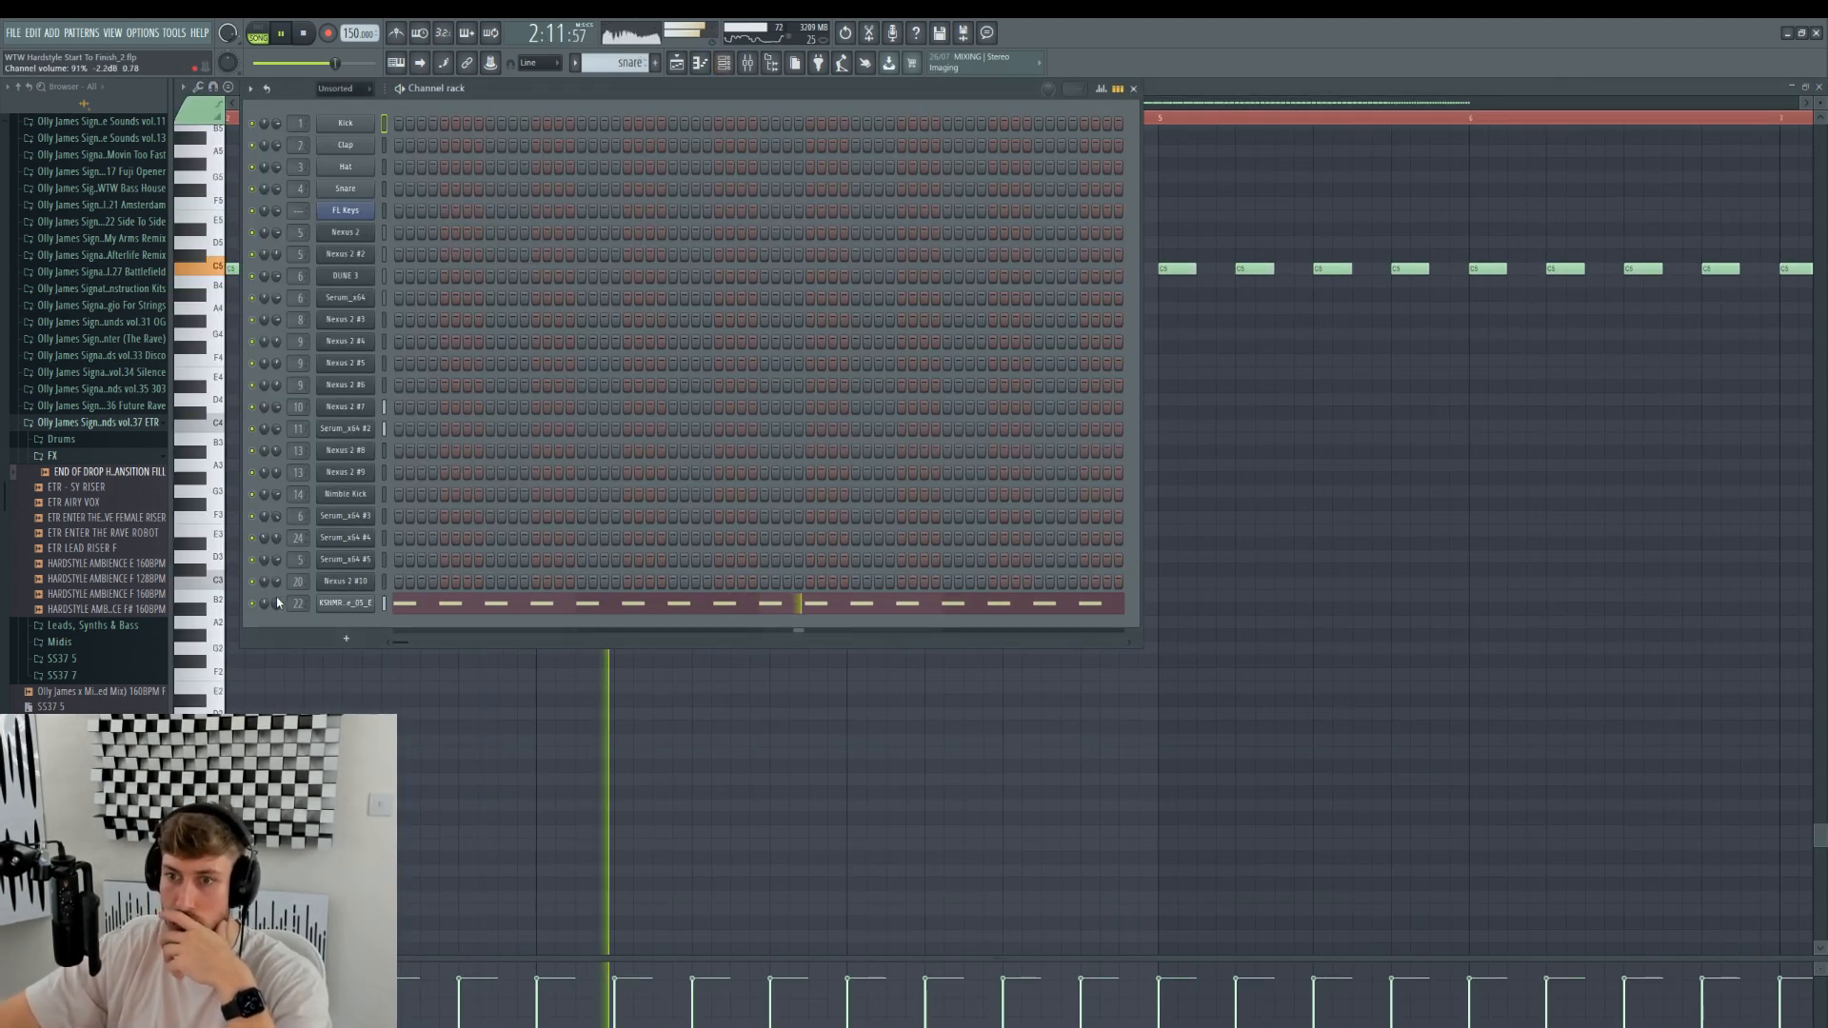
drag(277, 603, 277, 596)
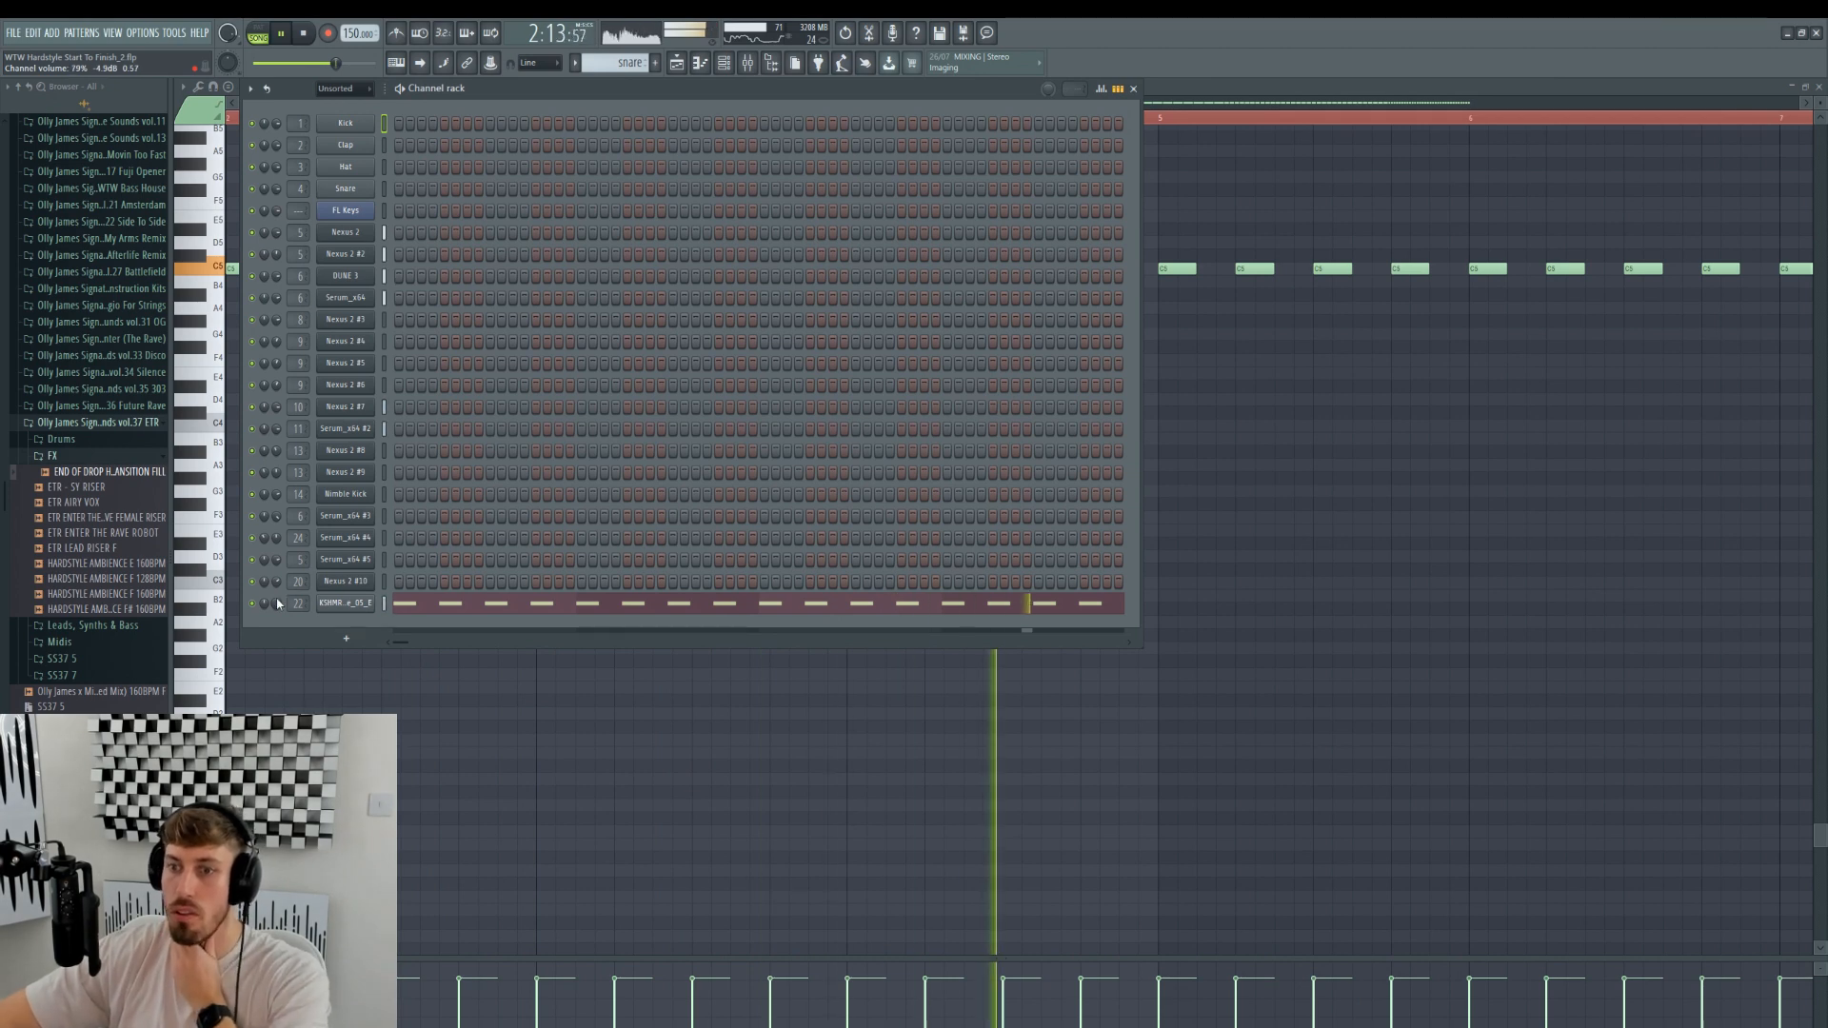
click(348, 604)
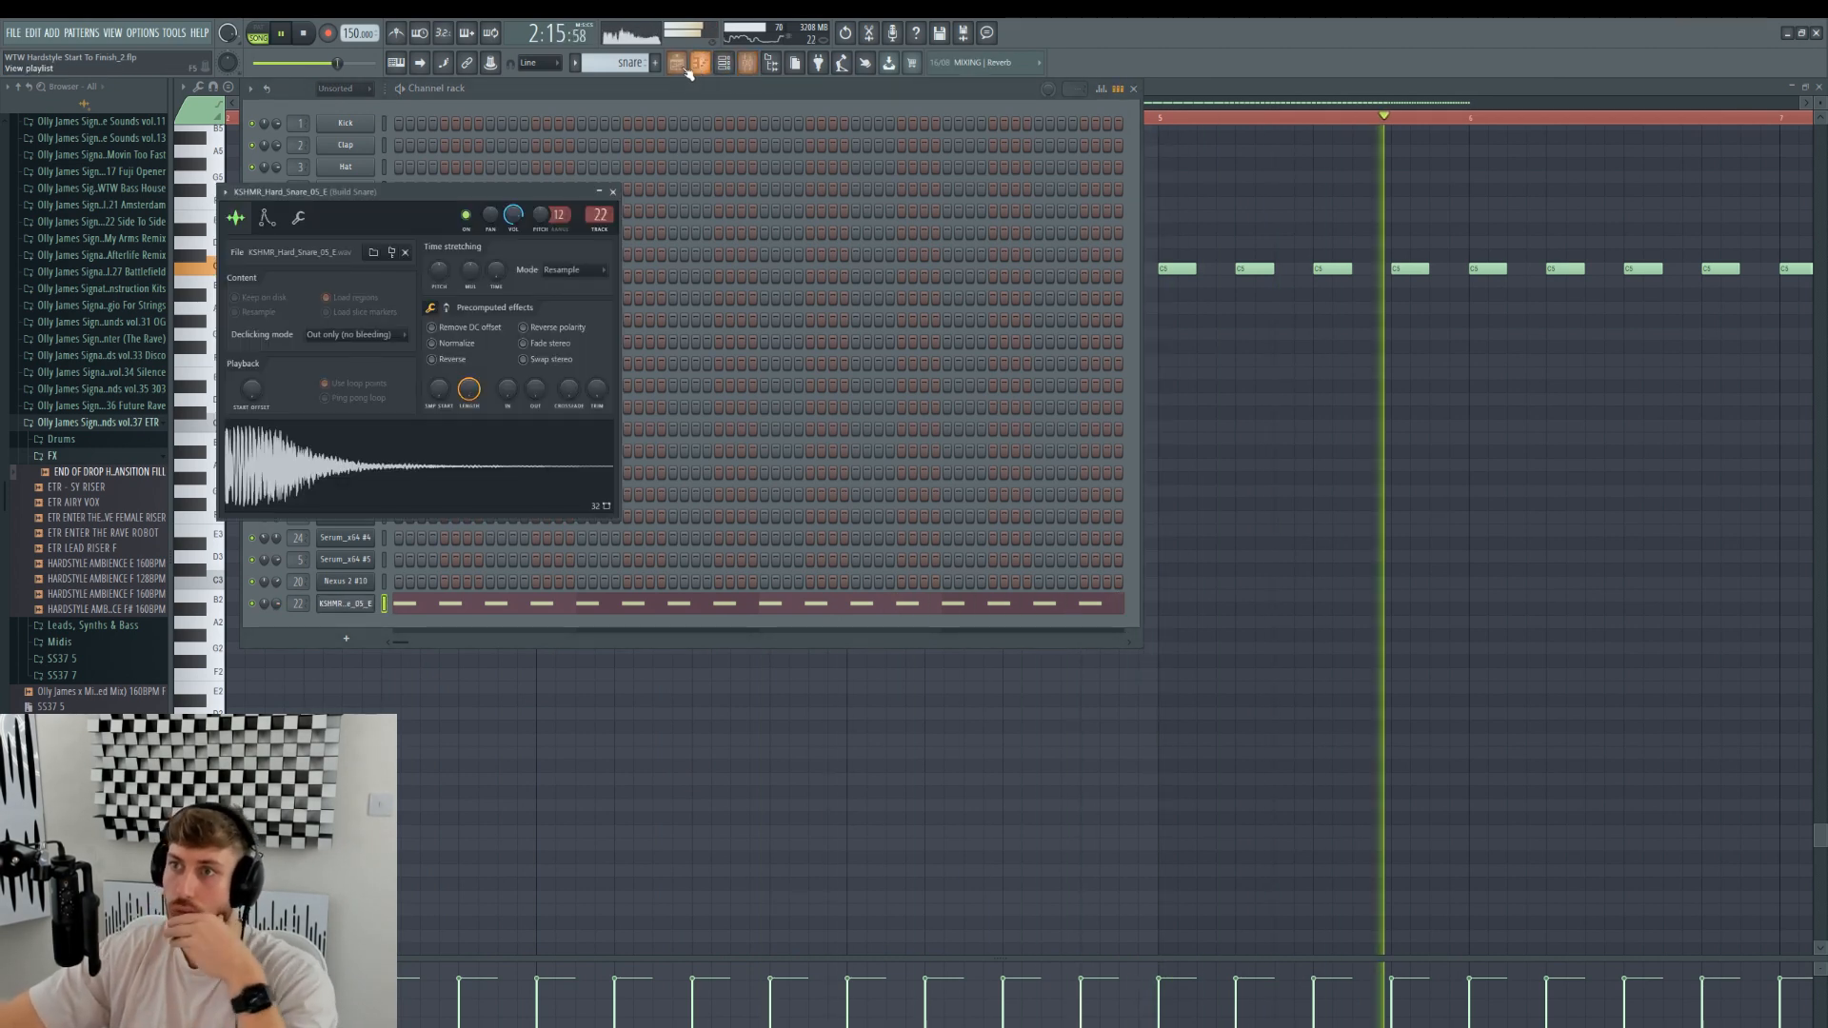
click(748, 63)
click(748, 63)
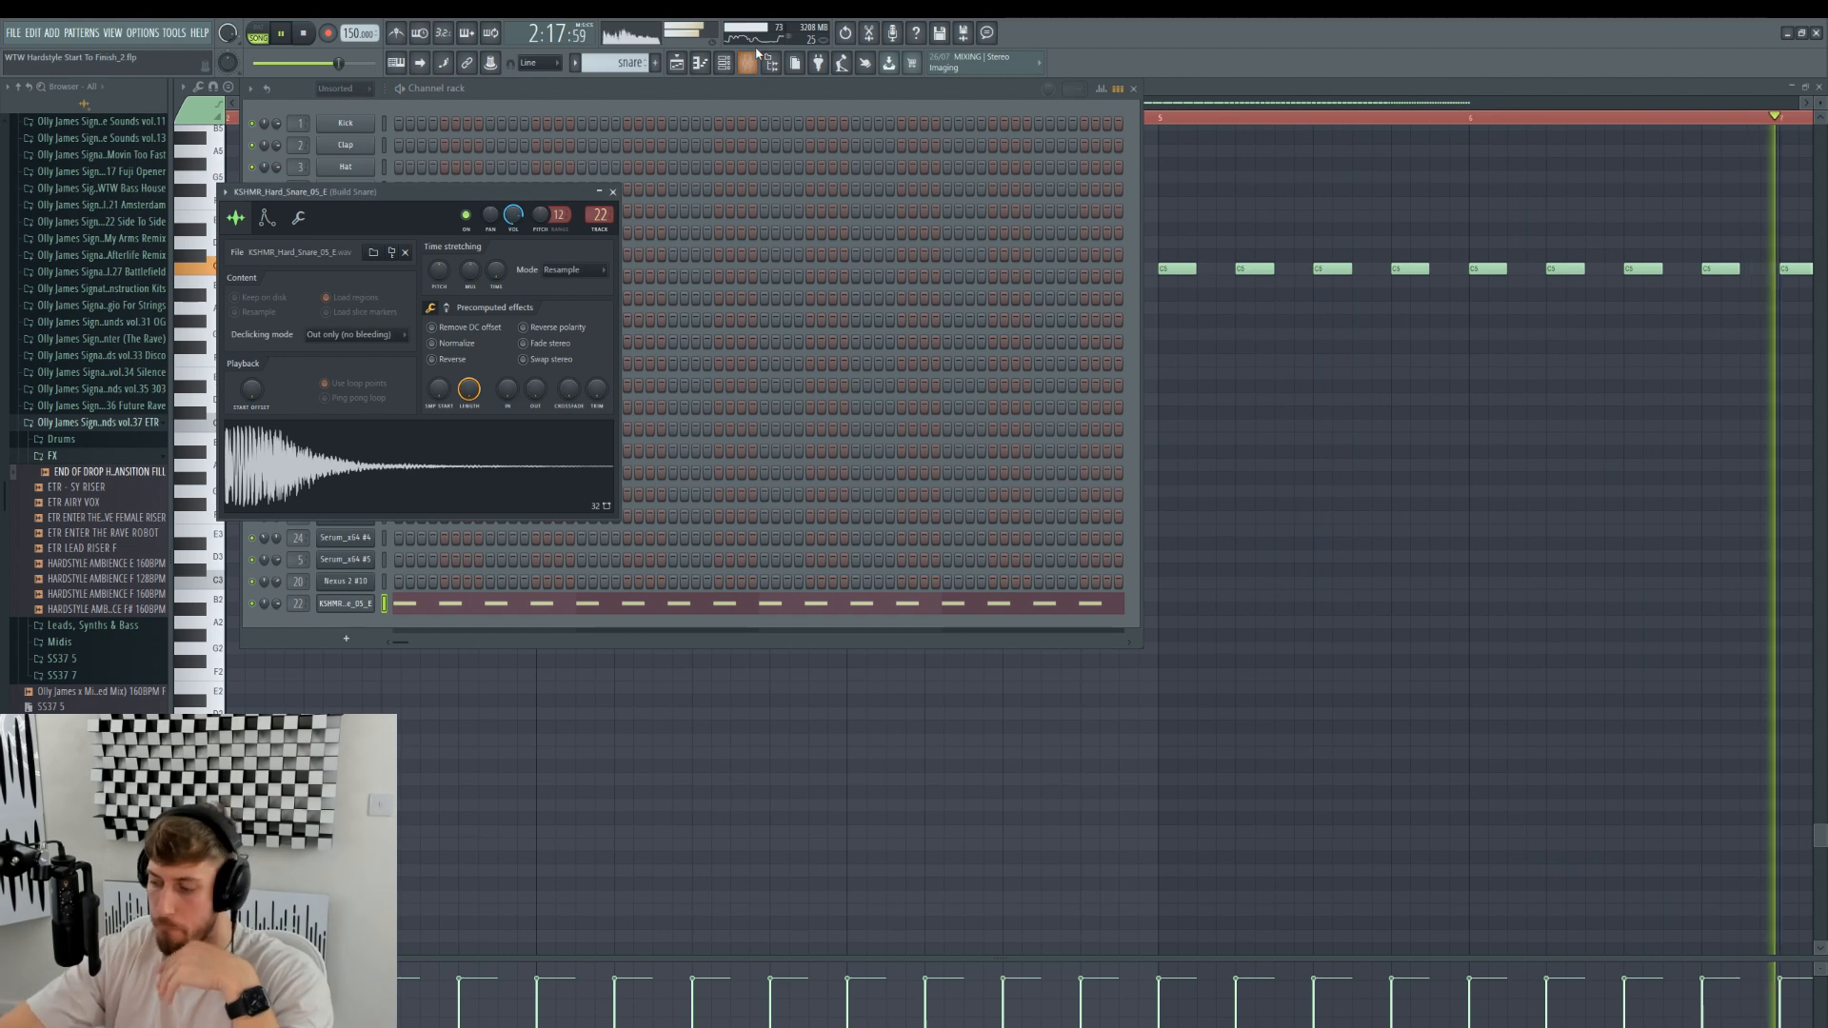
click(760, 66)
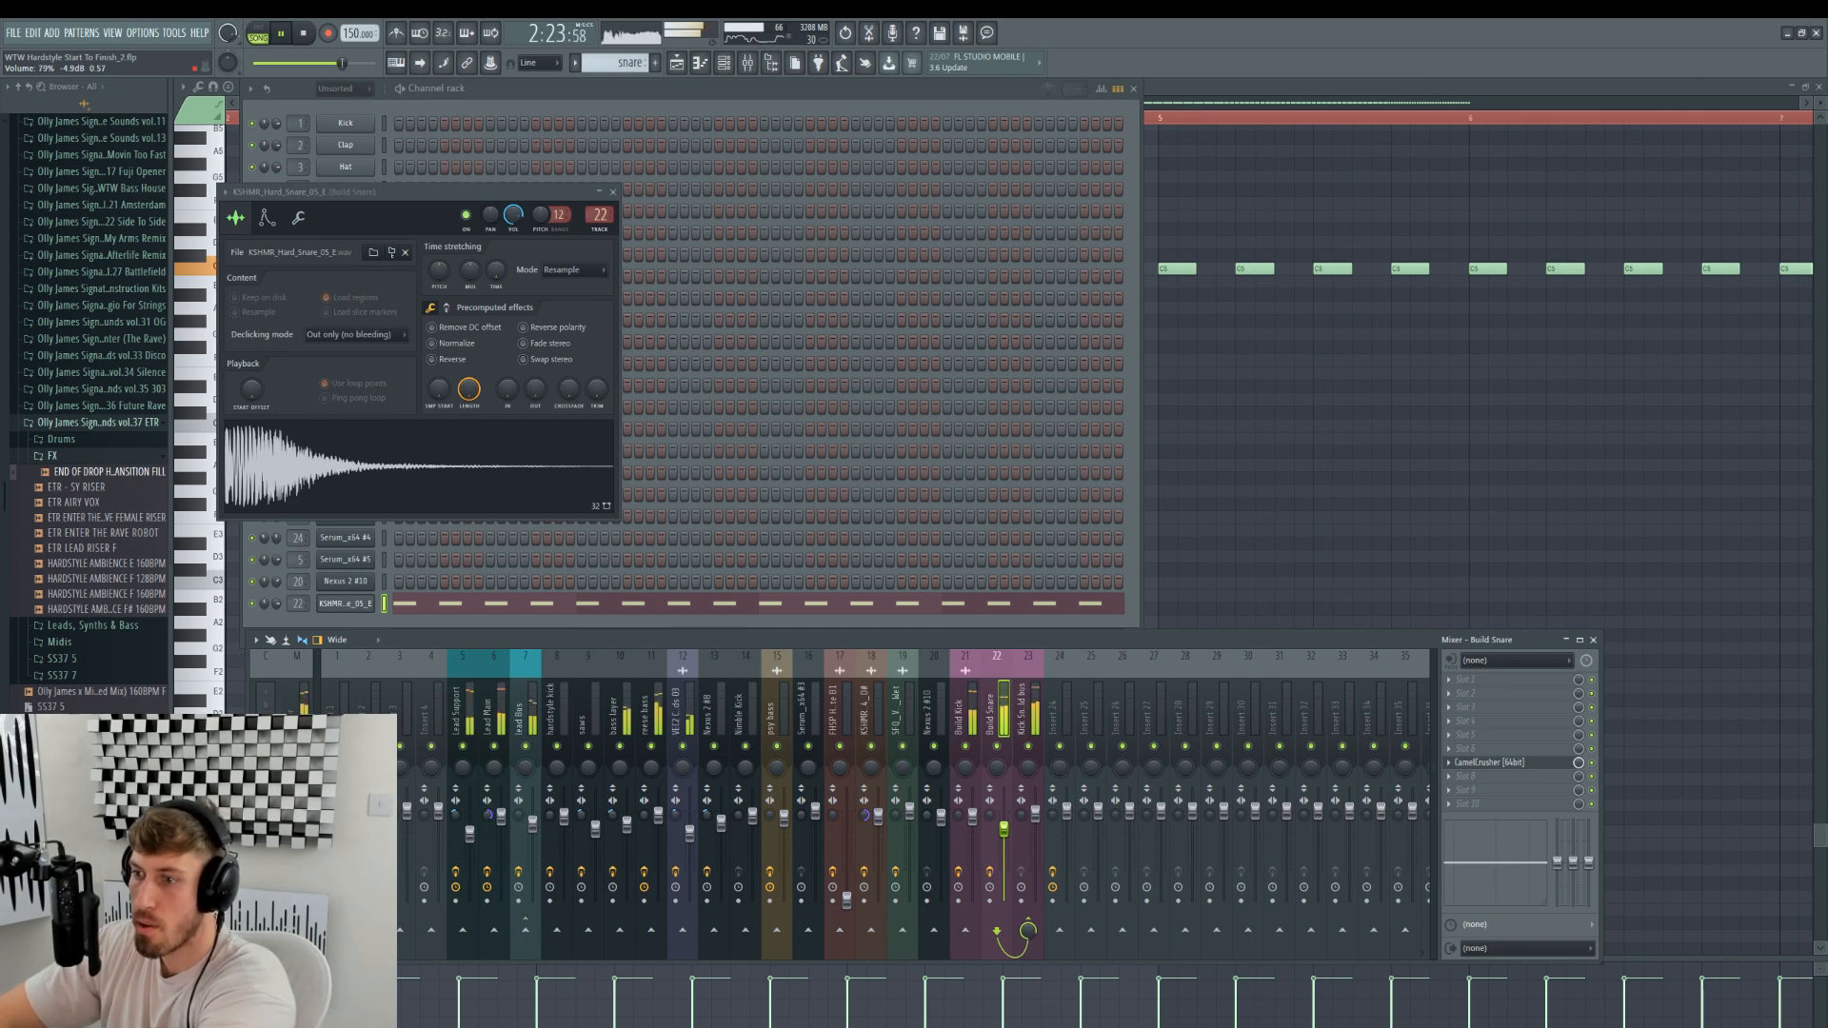
- Stop playback, return to the playlist and select bars 81 to 97 as the playback range
click(676, 63)
key(space)
drag(710, 121, 1044, 133)
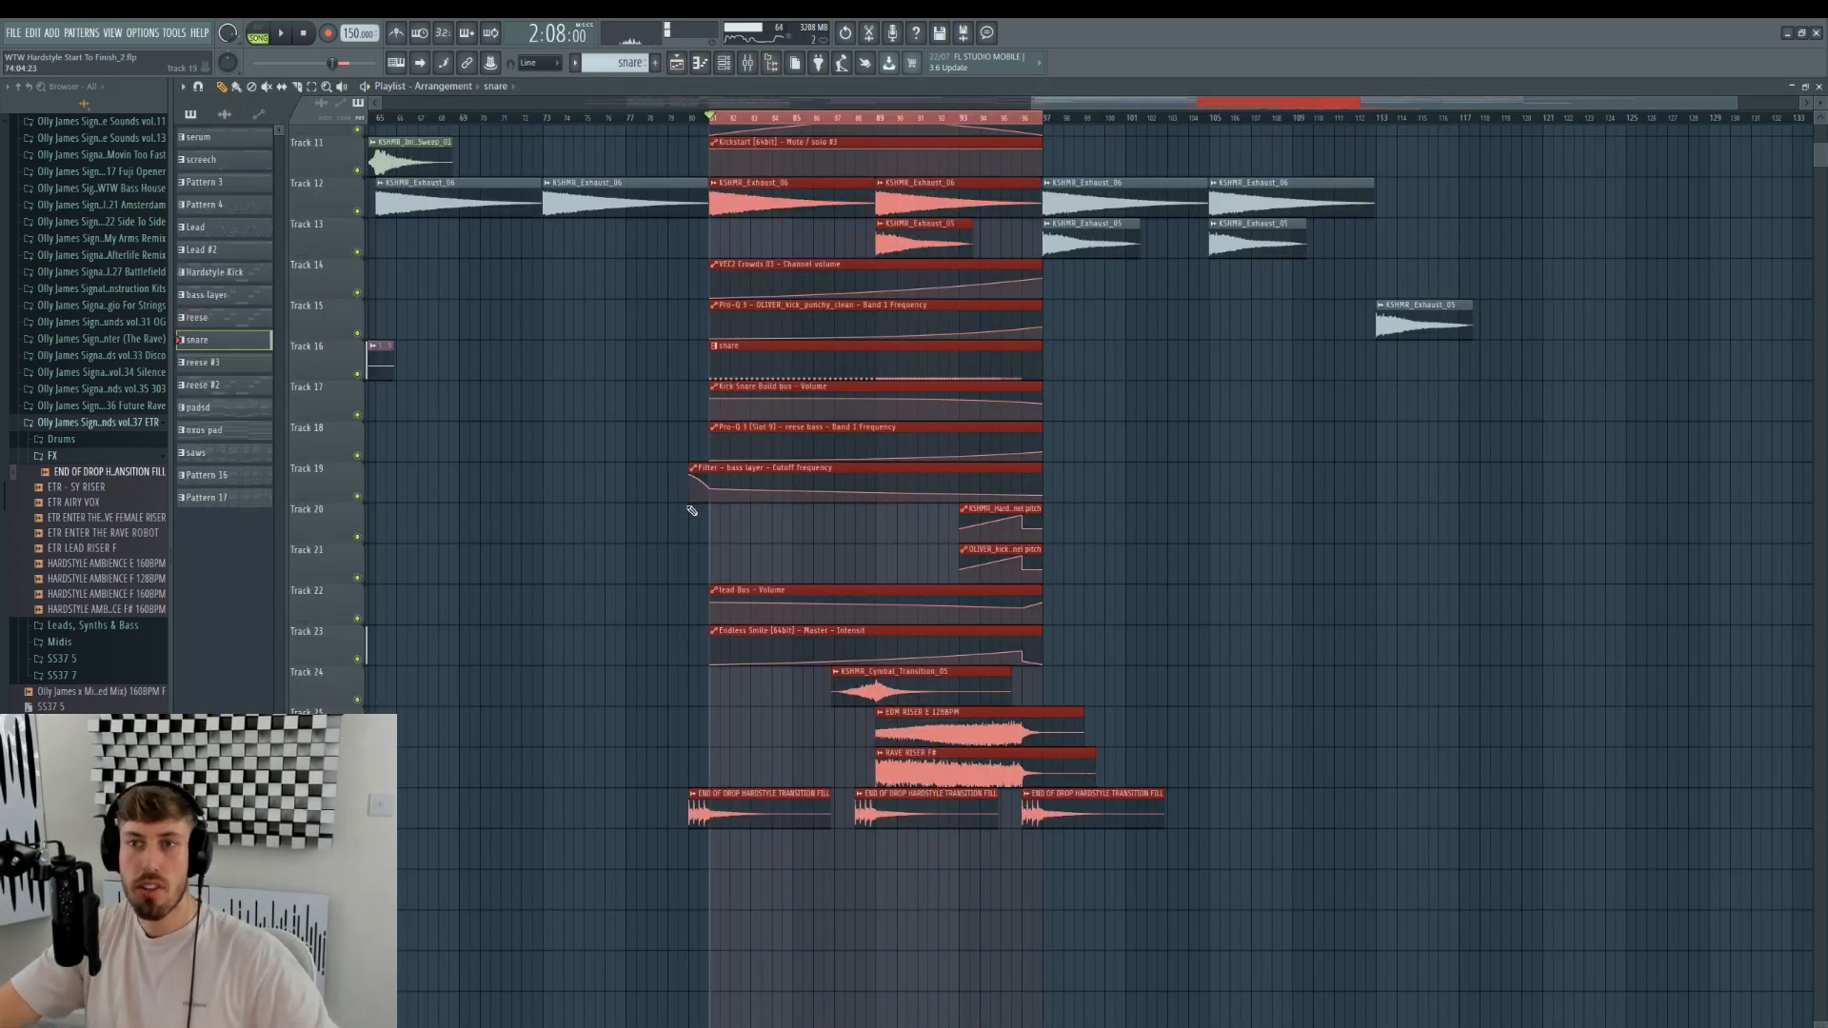
- Look through the Olly James Signature Sounds packs, including the vol.36 and vol.34 FX folders, for another riser
click(99, 422)
click(99, 405)
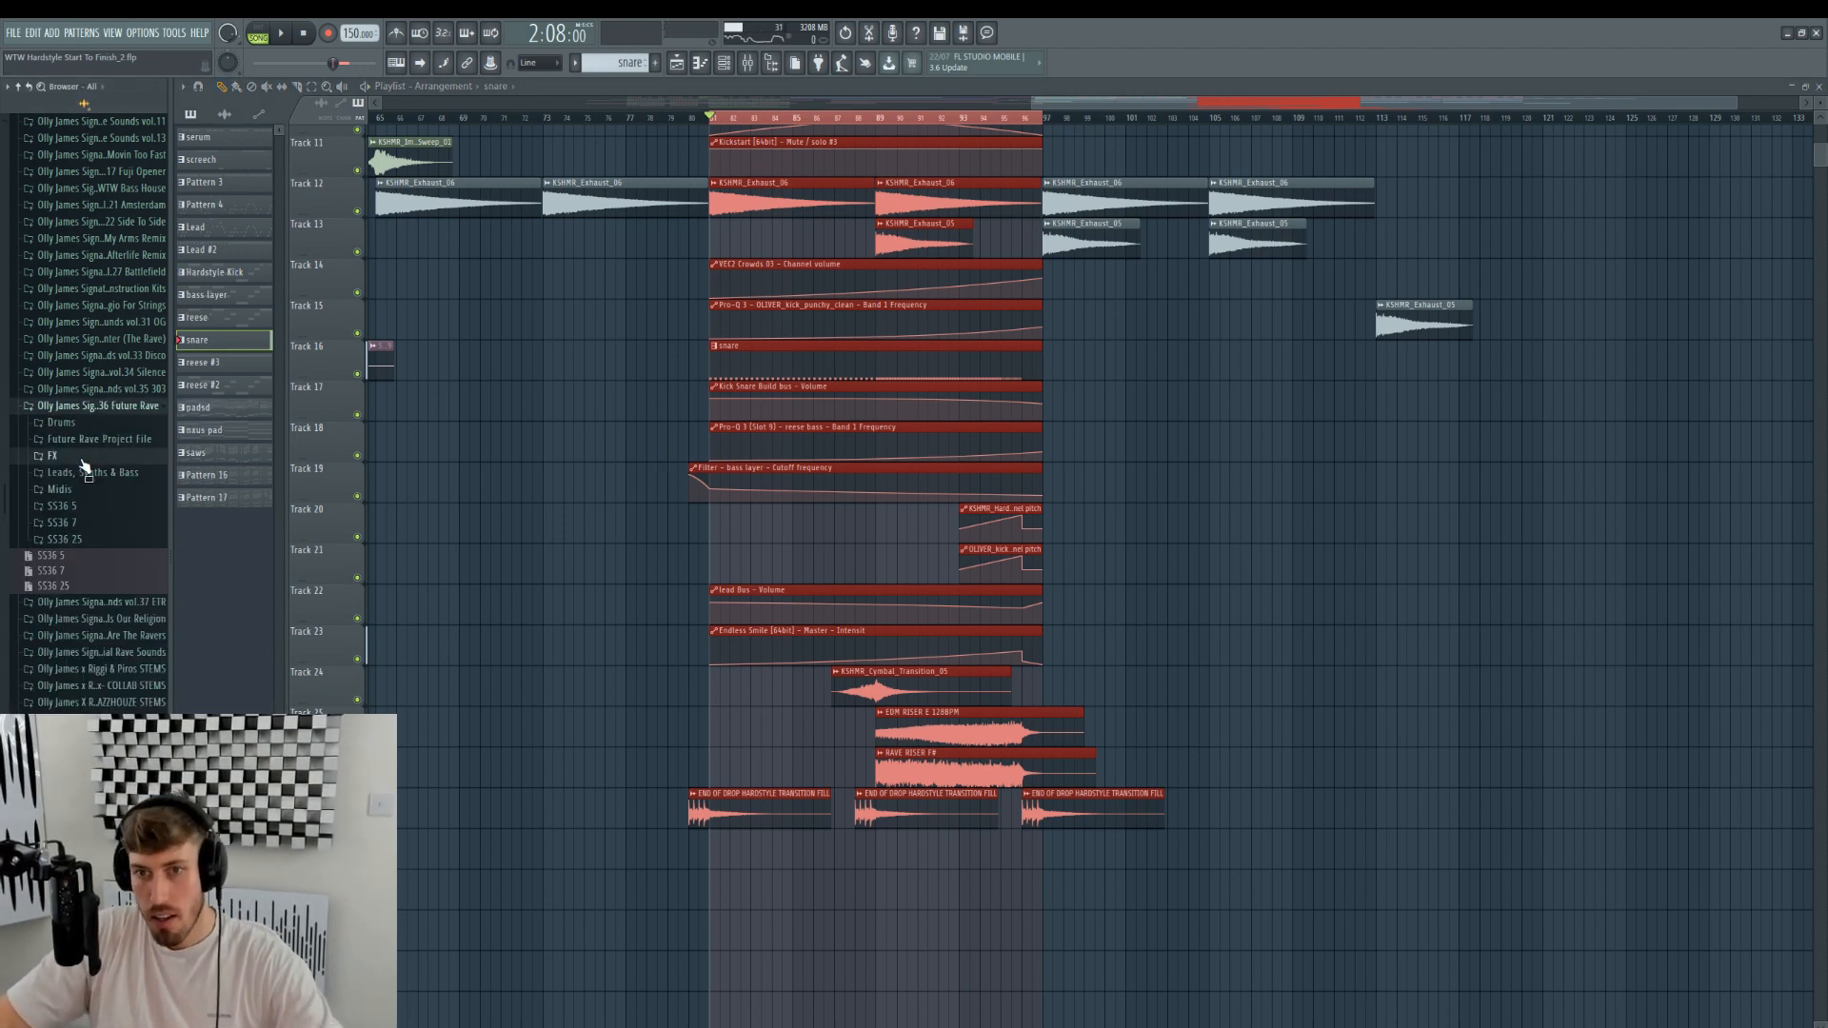
click(83, 459)
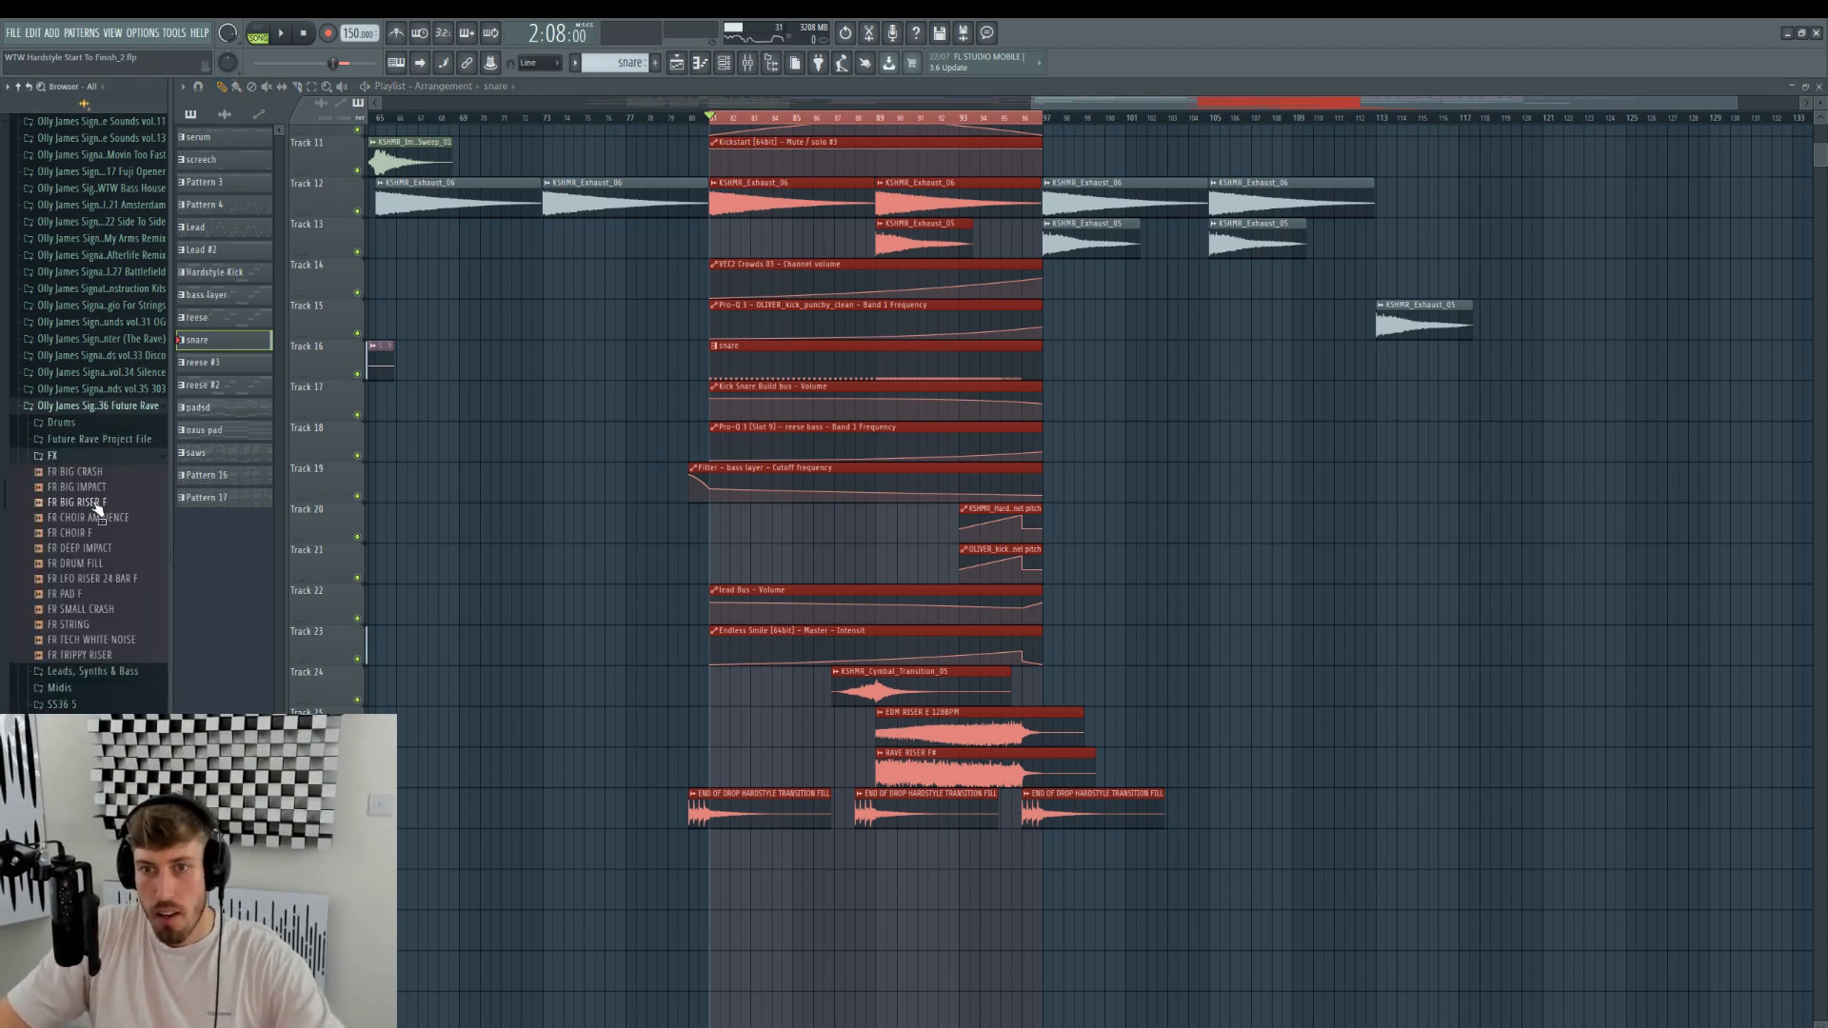
click(105, 372)
click(95, 407)
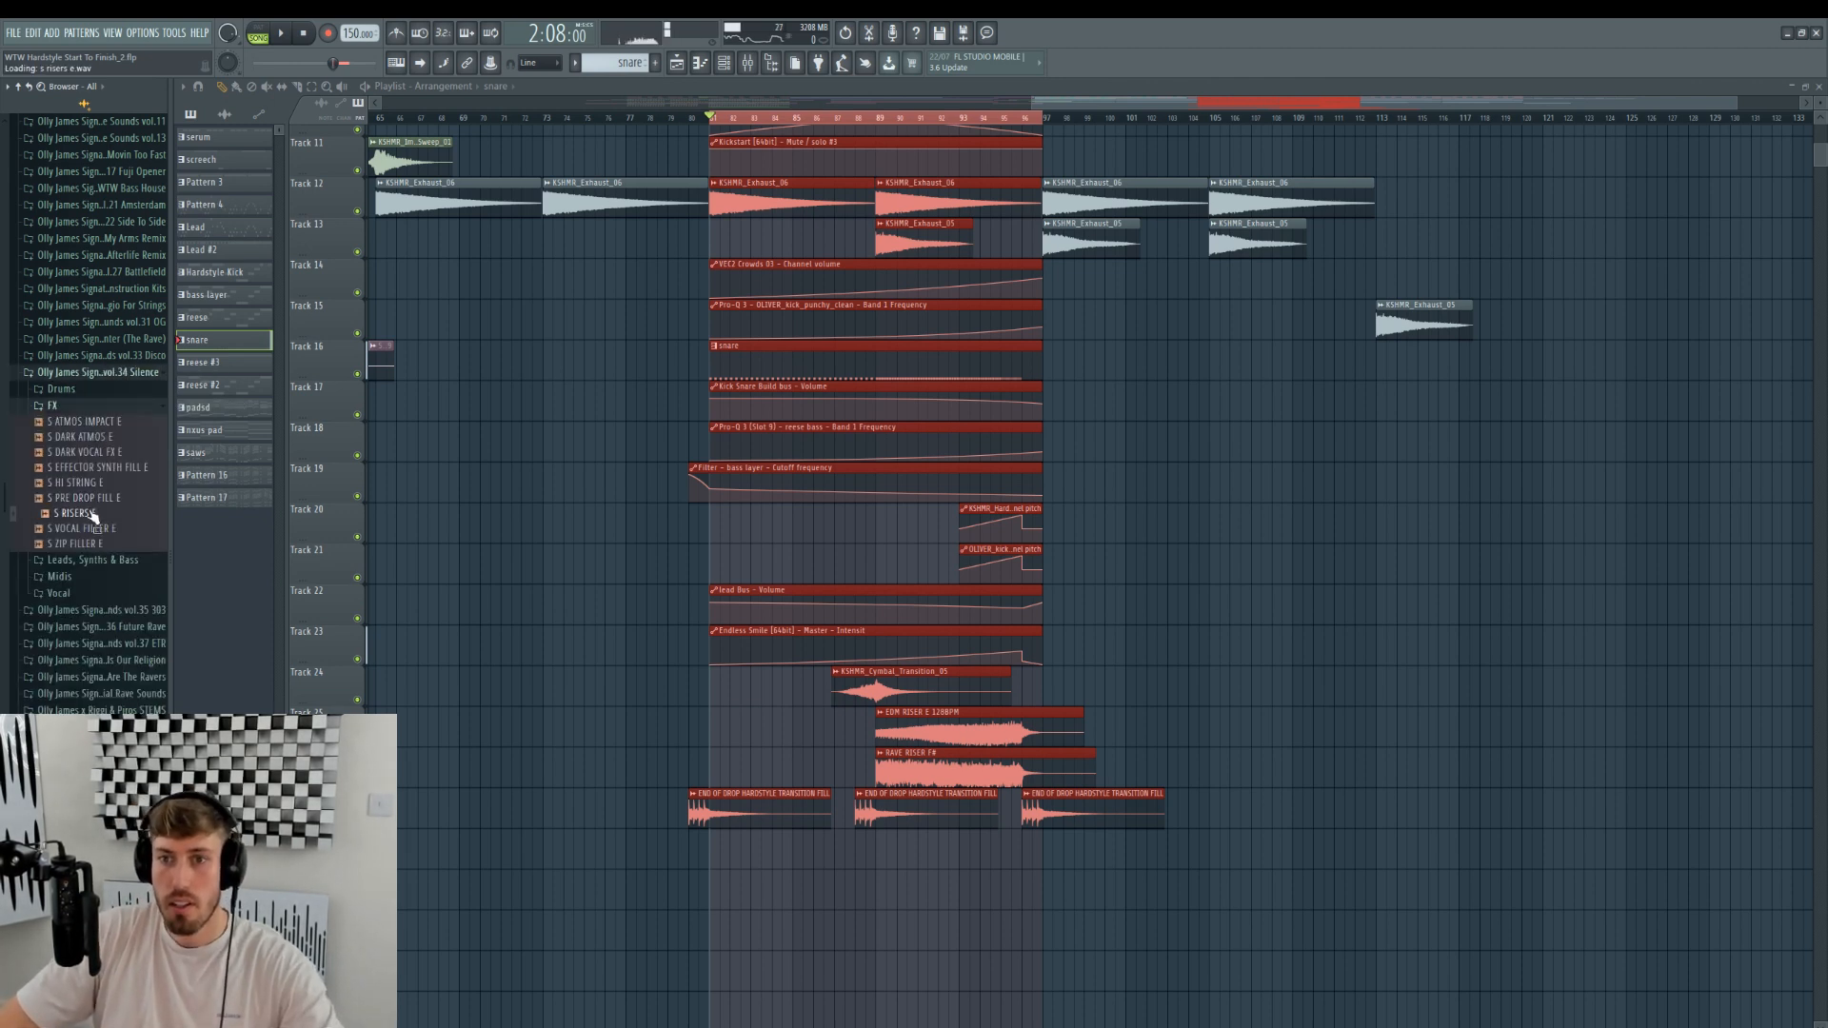
click(124, 372)
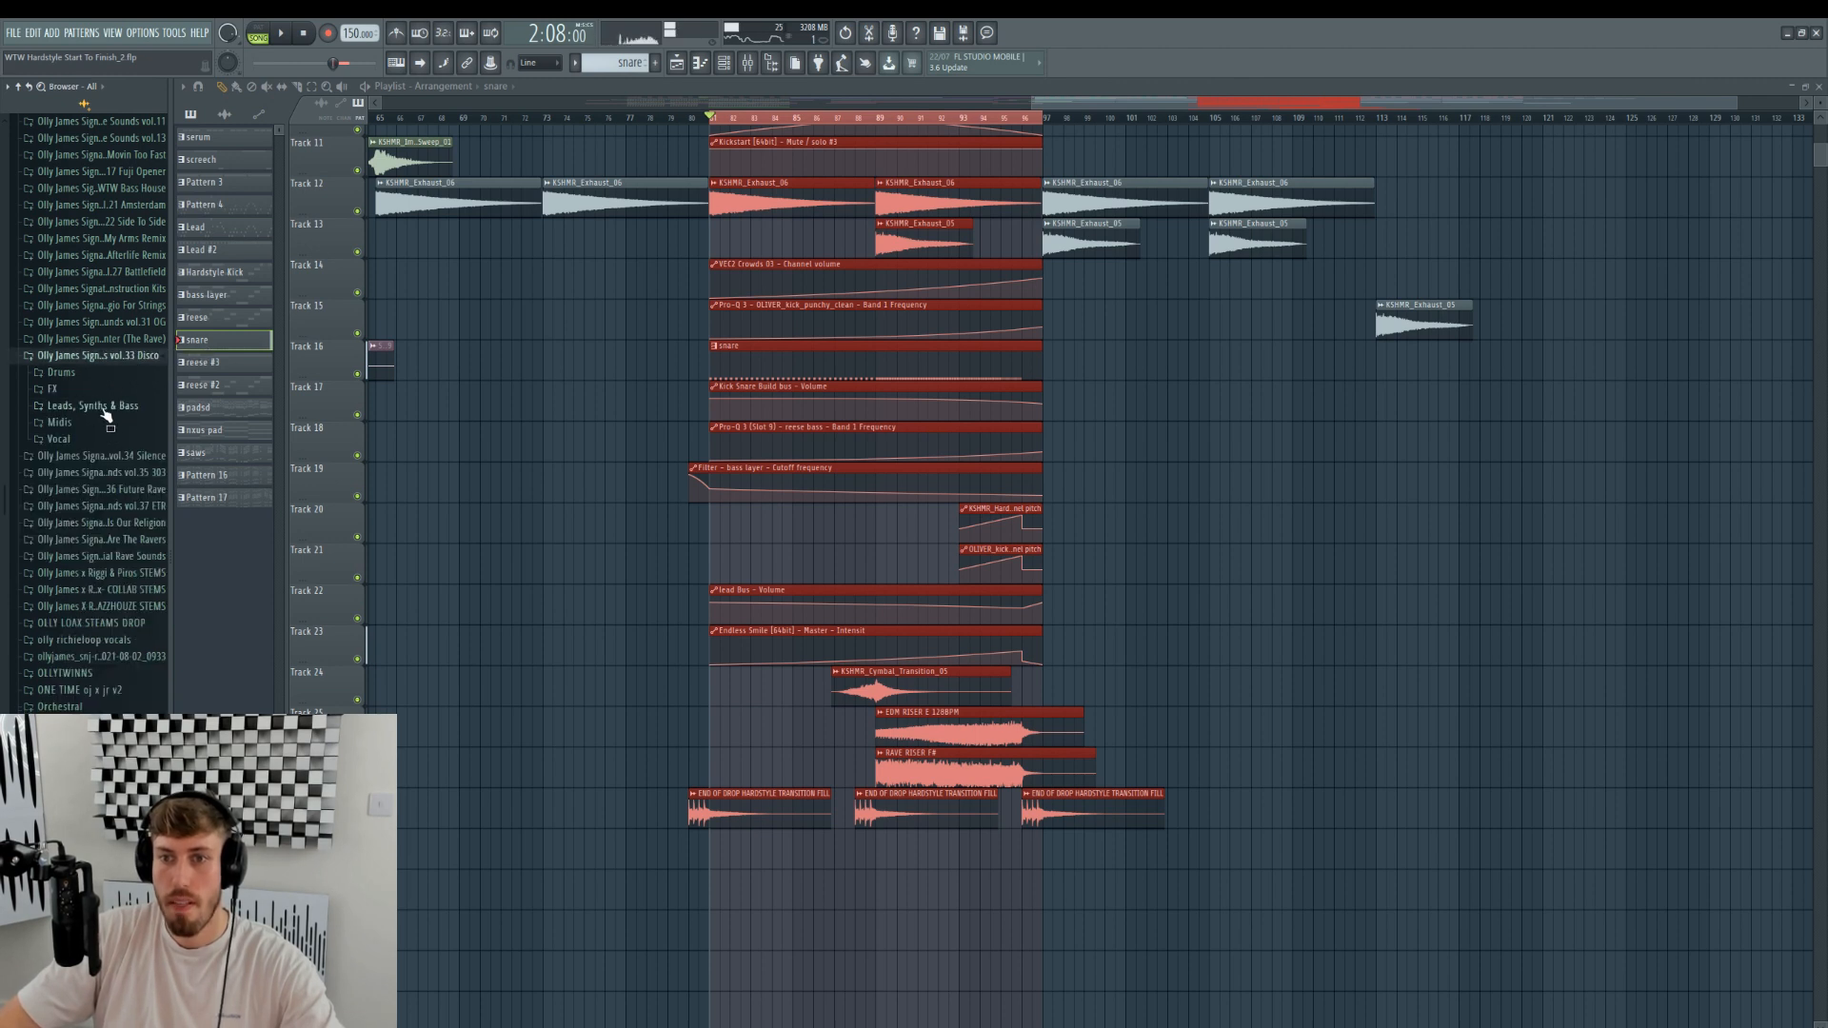
click(123, 322)
click(134, 289)
click(133, 289)
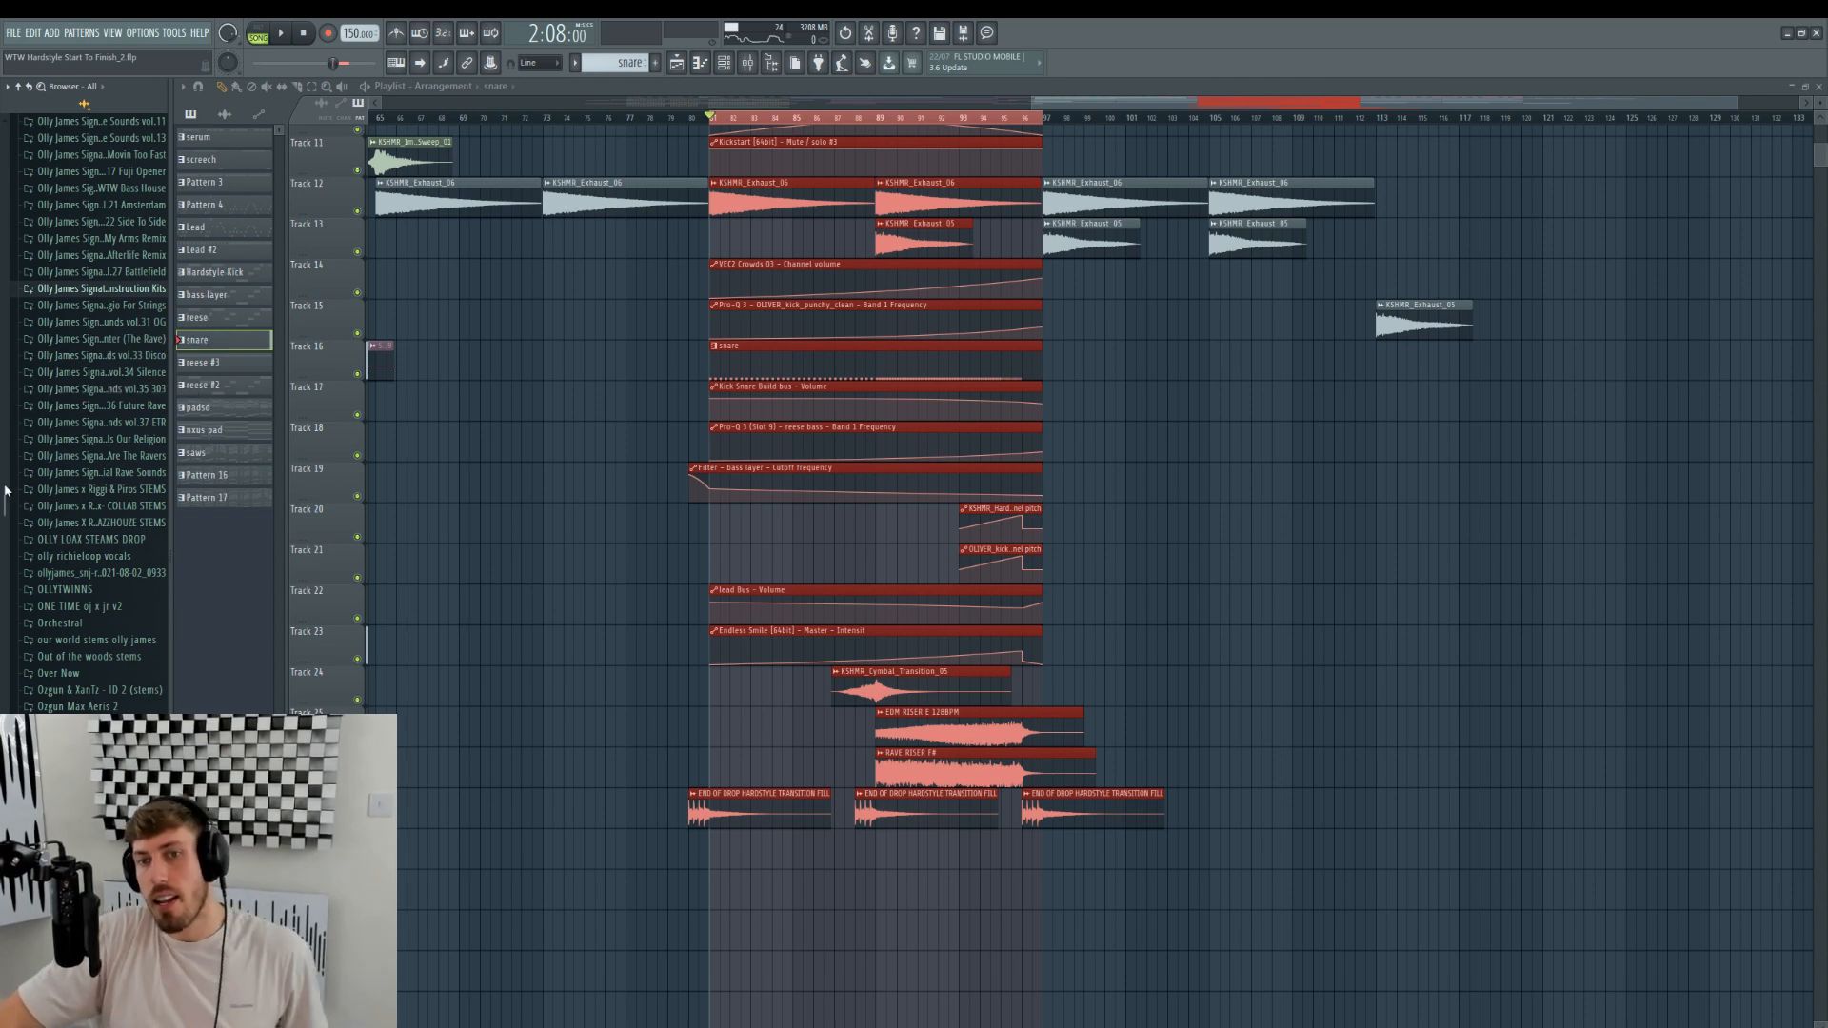
- Open the Risers folder in the Cymatics Infinity House Samplepack FX and widen the browser to show the full sample names
drag(8, 502, 60, 241)
scroll(76, 252, up, 5)
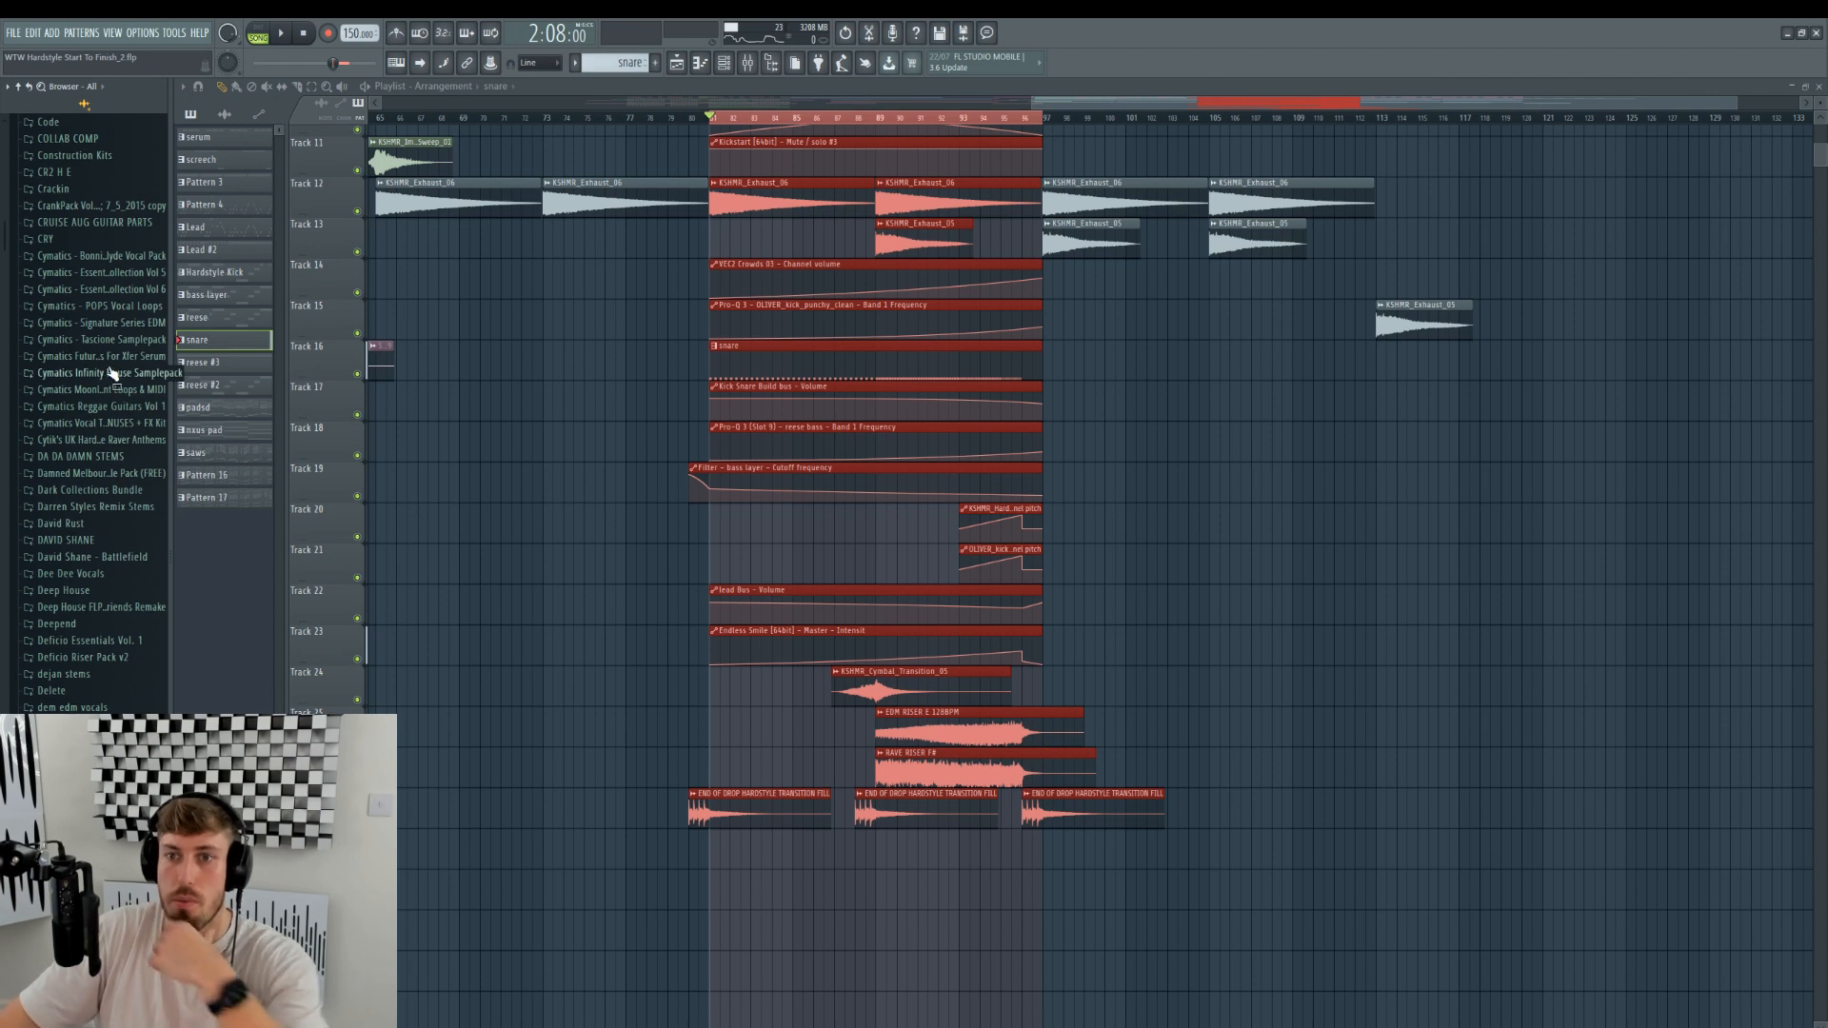
click(112, 373)
click(54, 423)
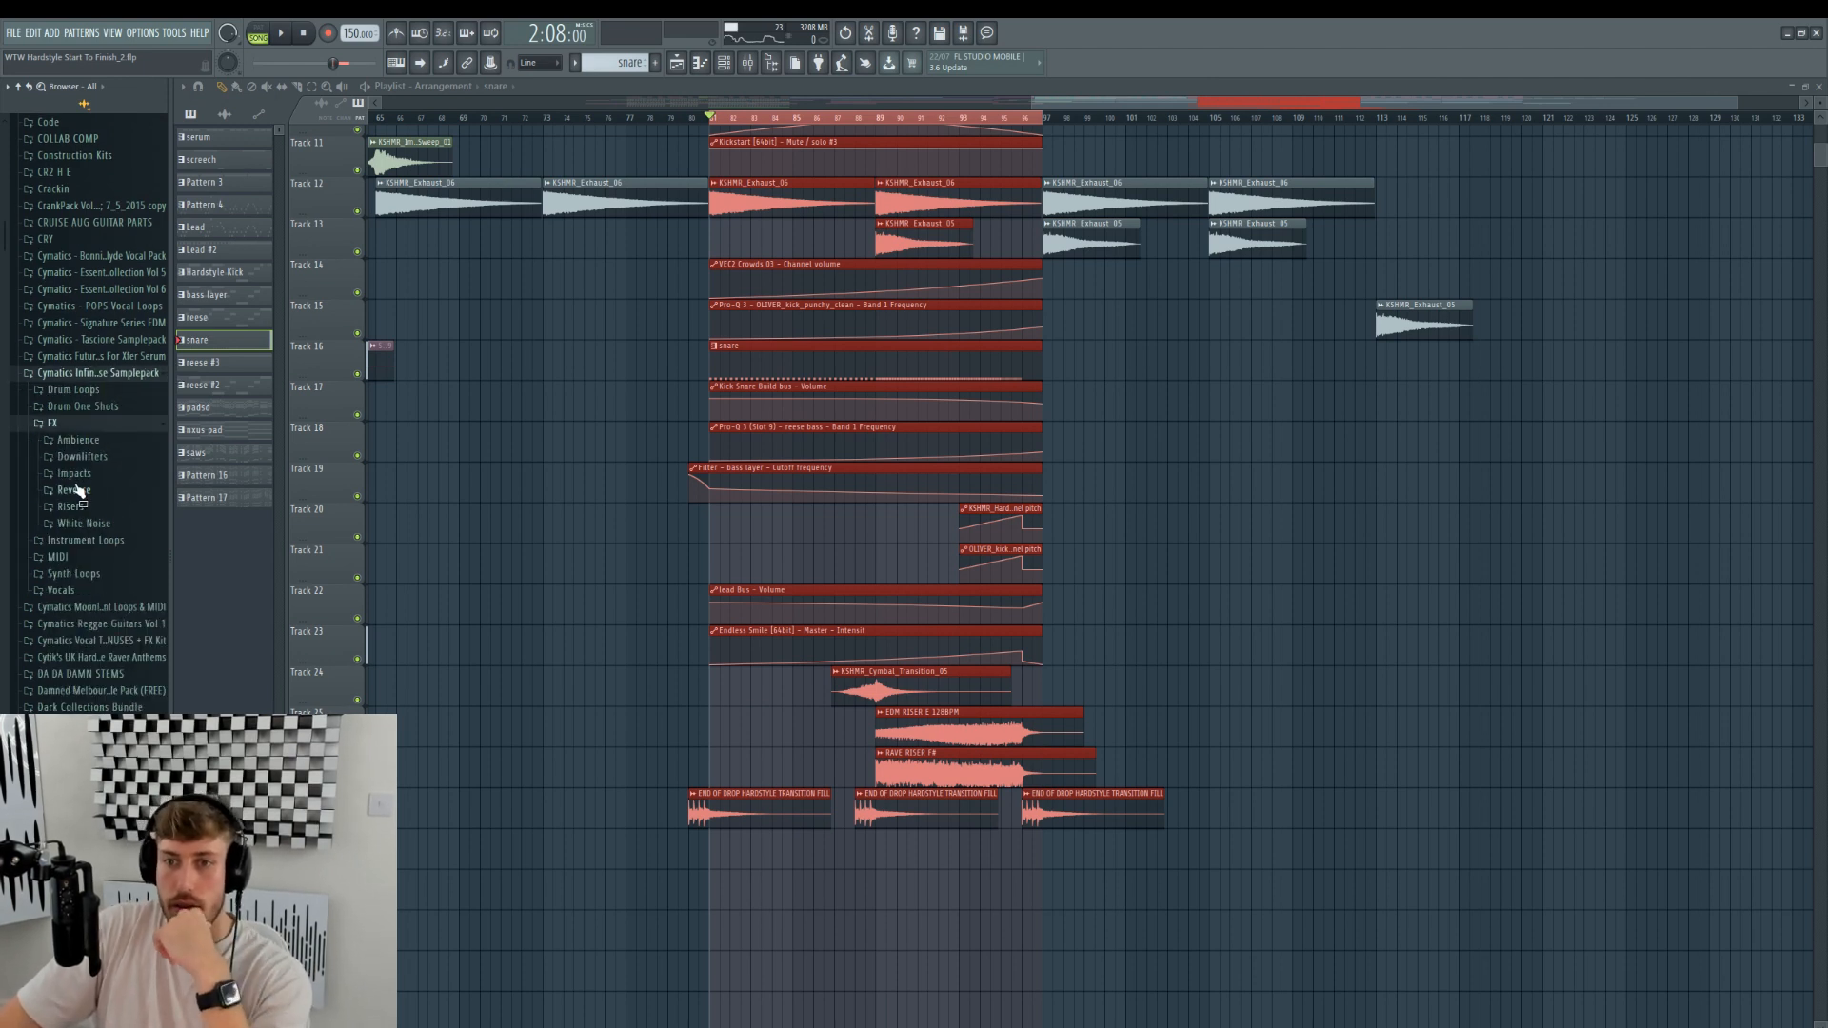
click(76, 508)
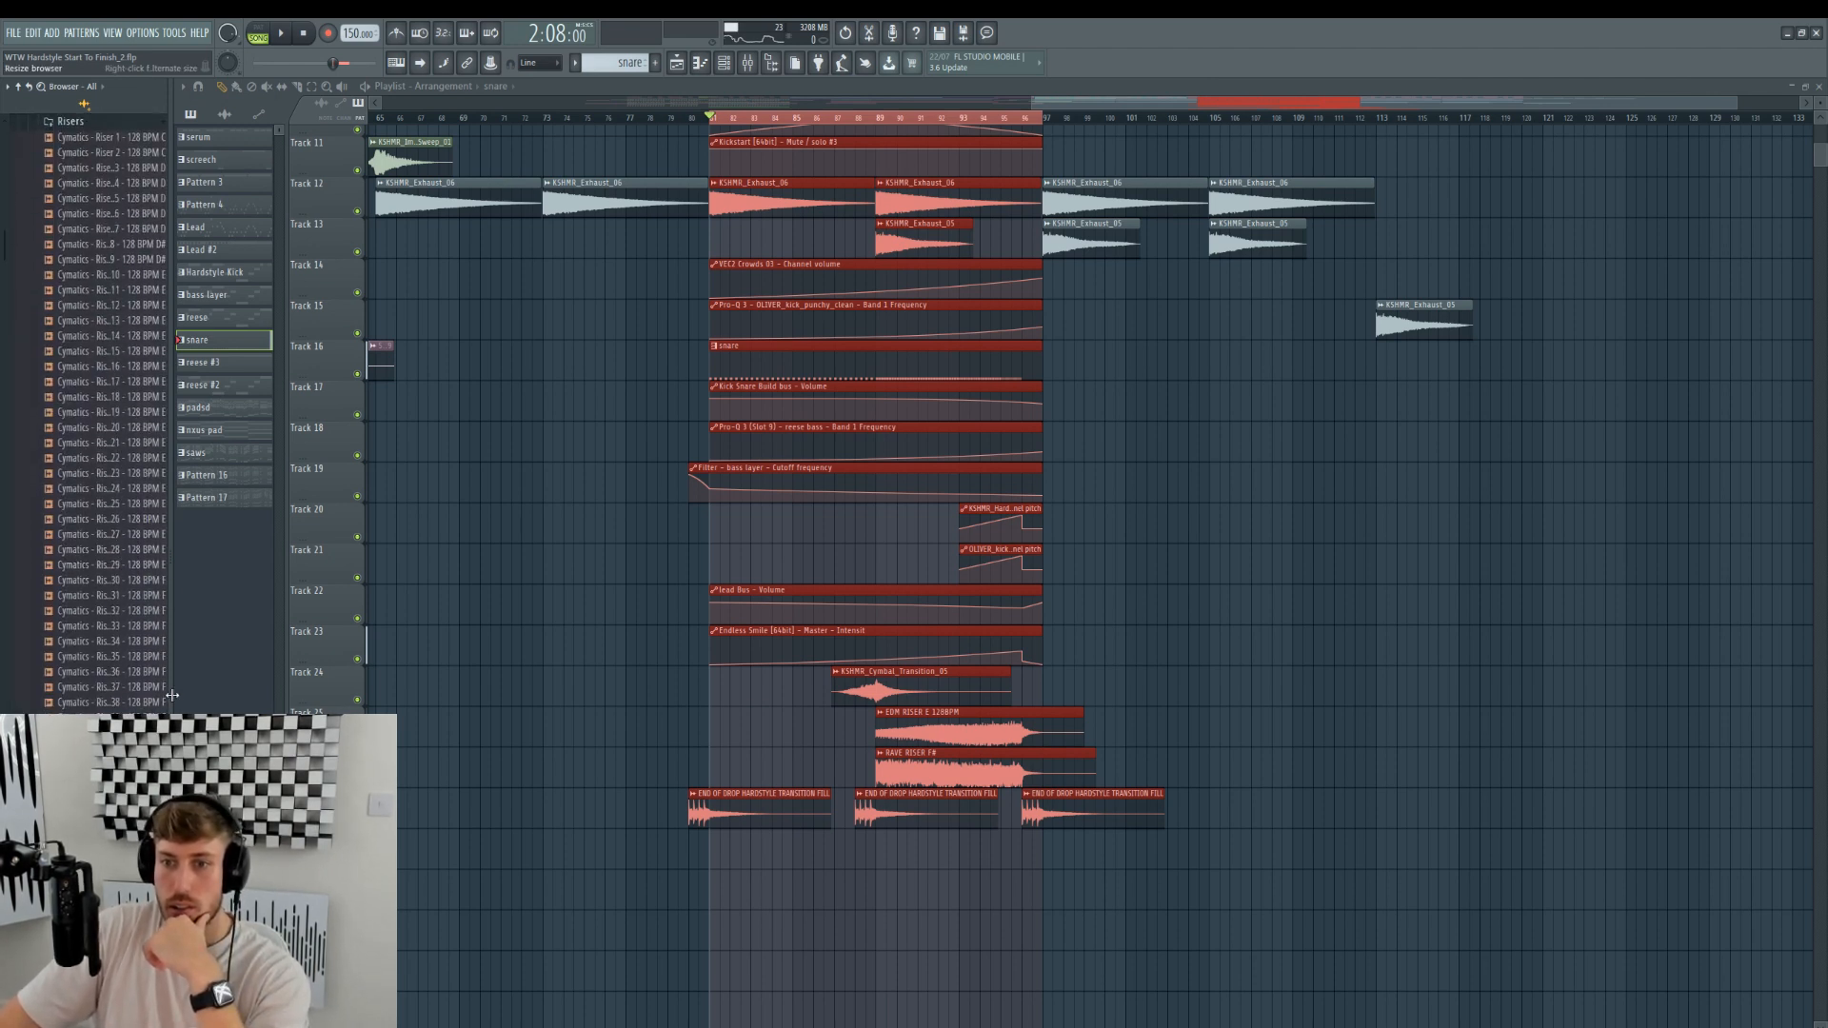
drag(172, 693, 258, 670)
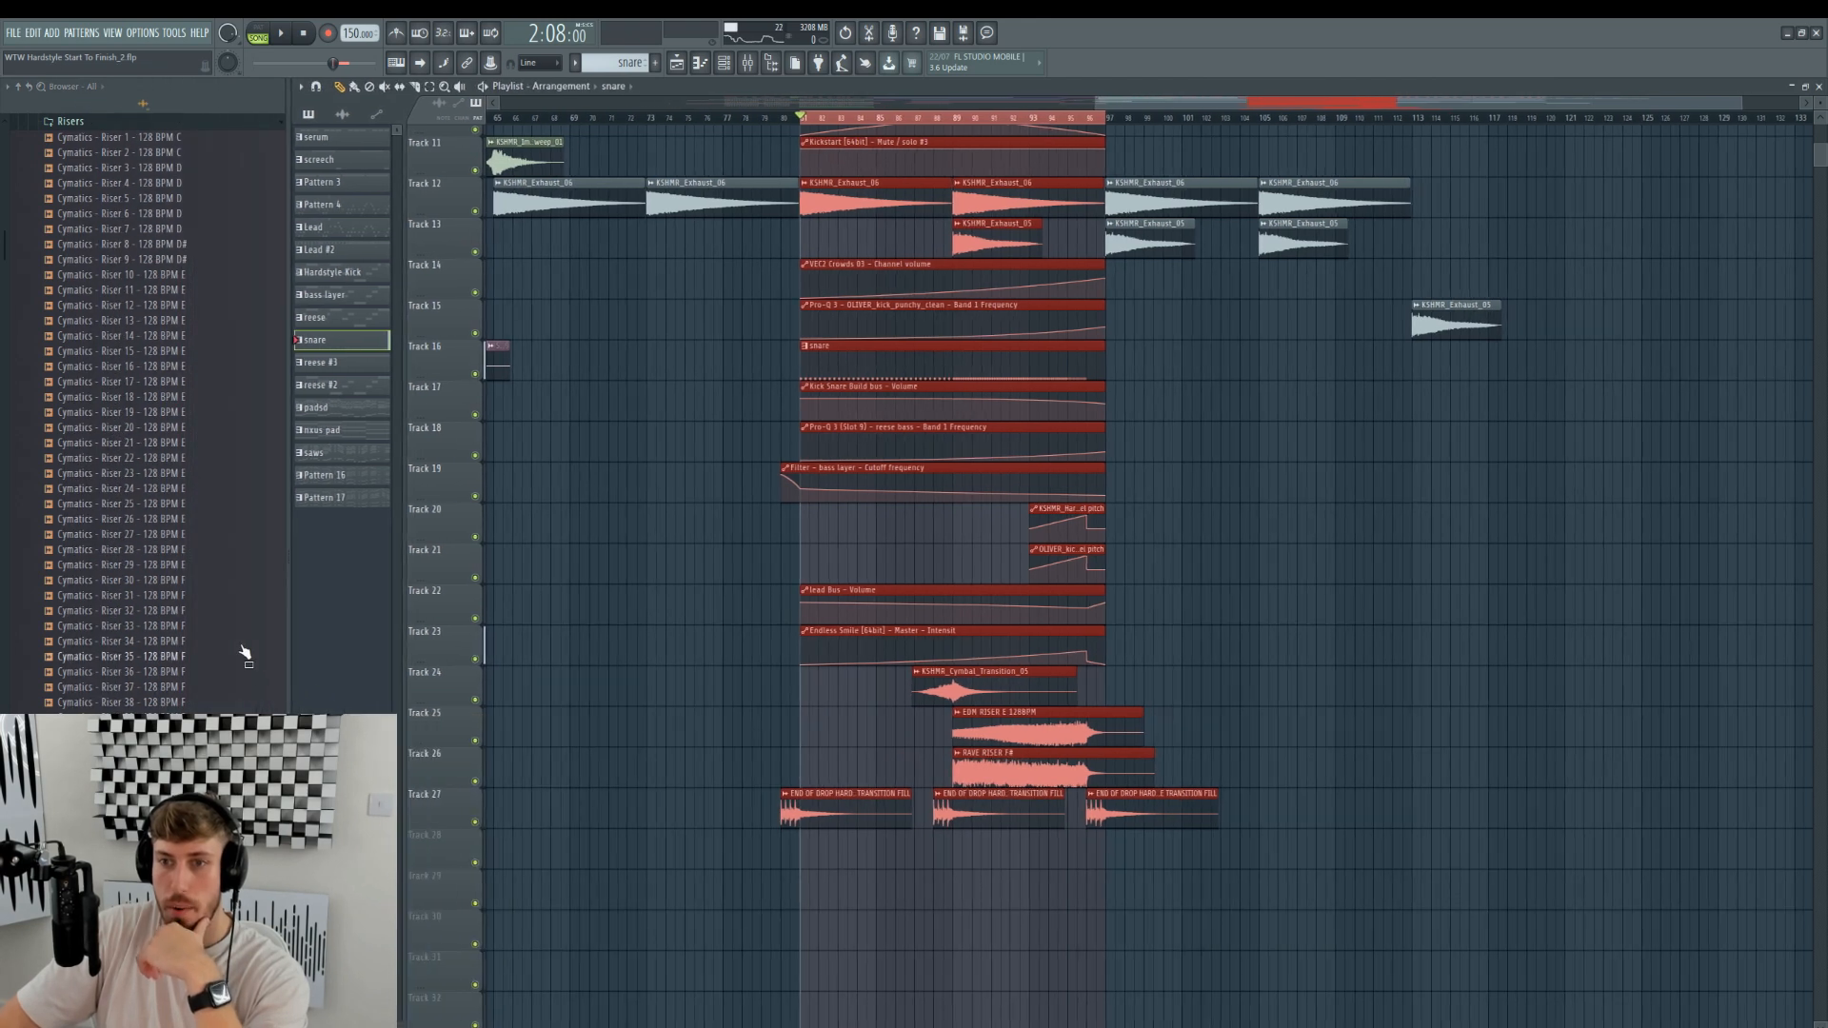
- Preview the Cymatics risers and place Cymatics - Riser 70 - 128 BPM B at bar 89 on Track 29
scroll(12, 261, down, 10)
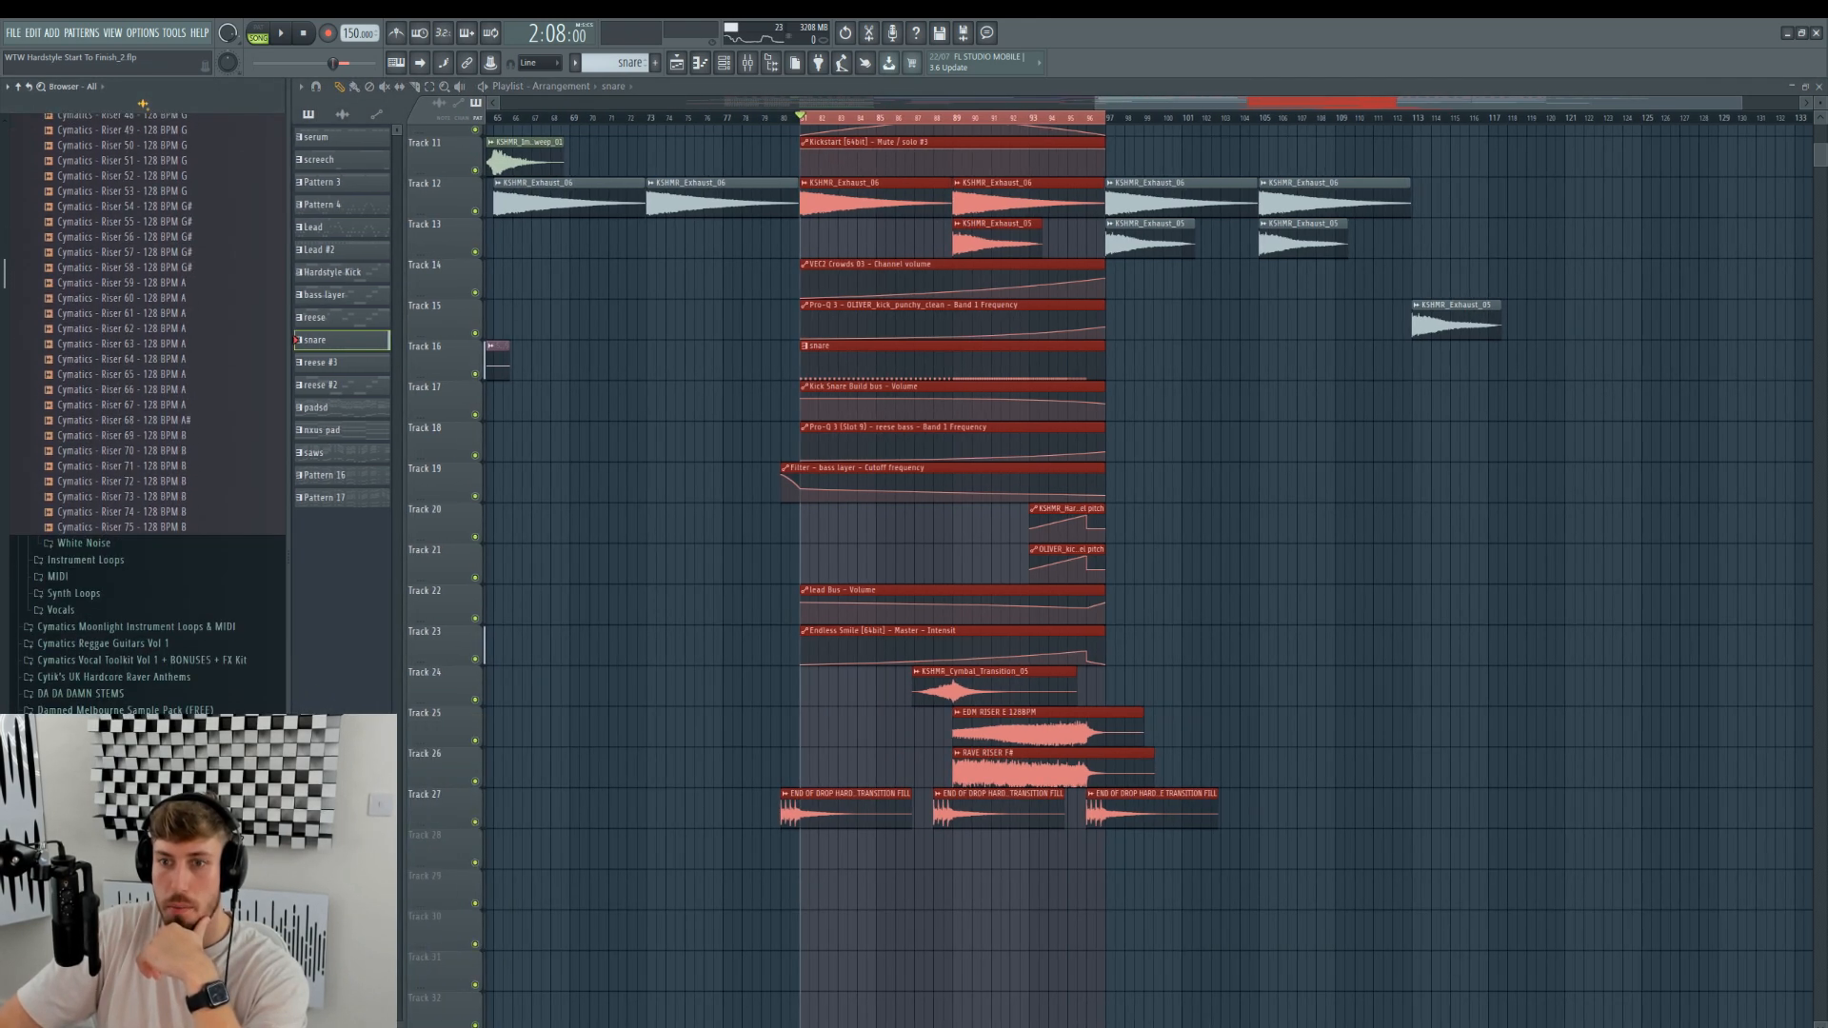
click(181, 445)
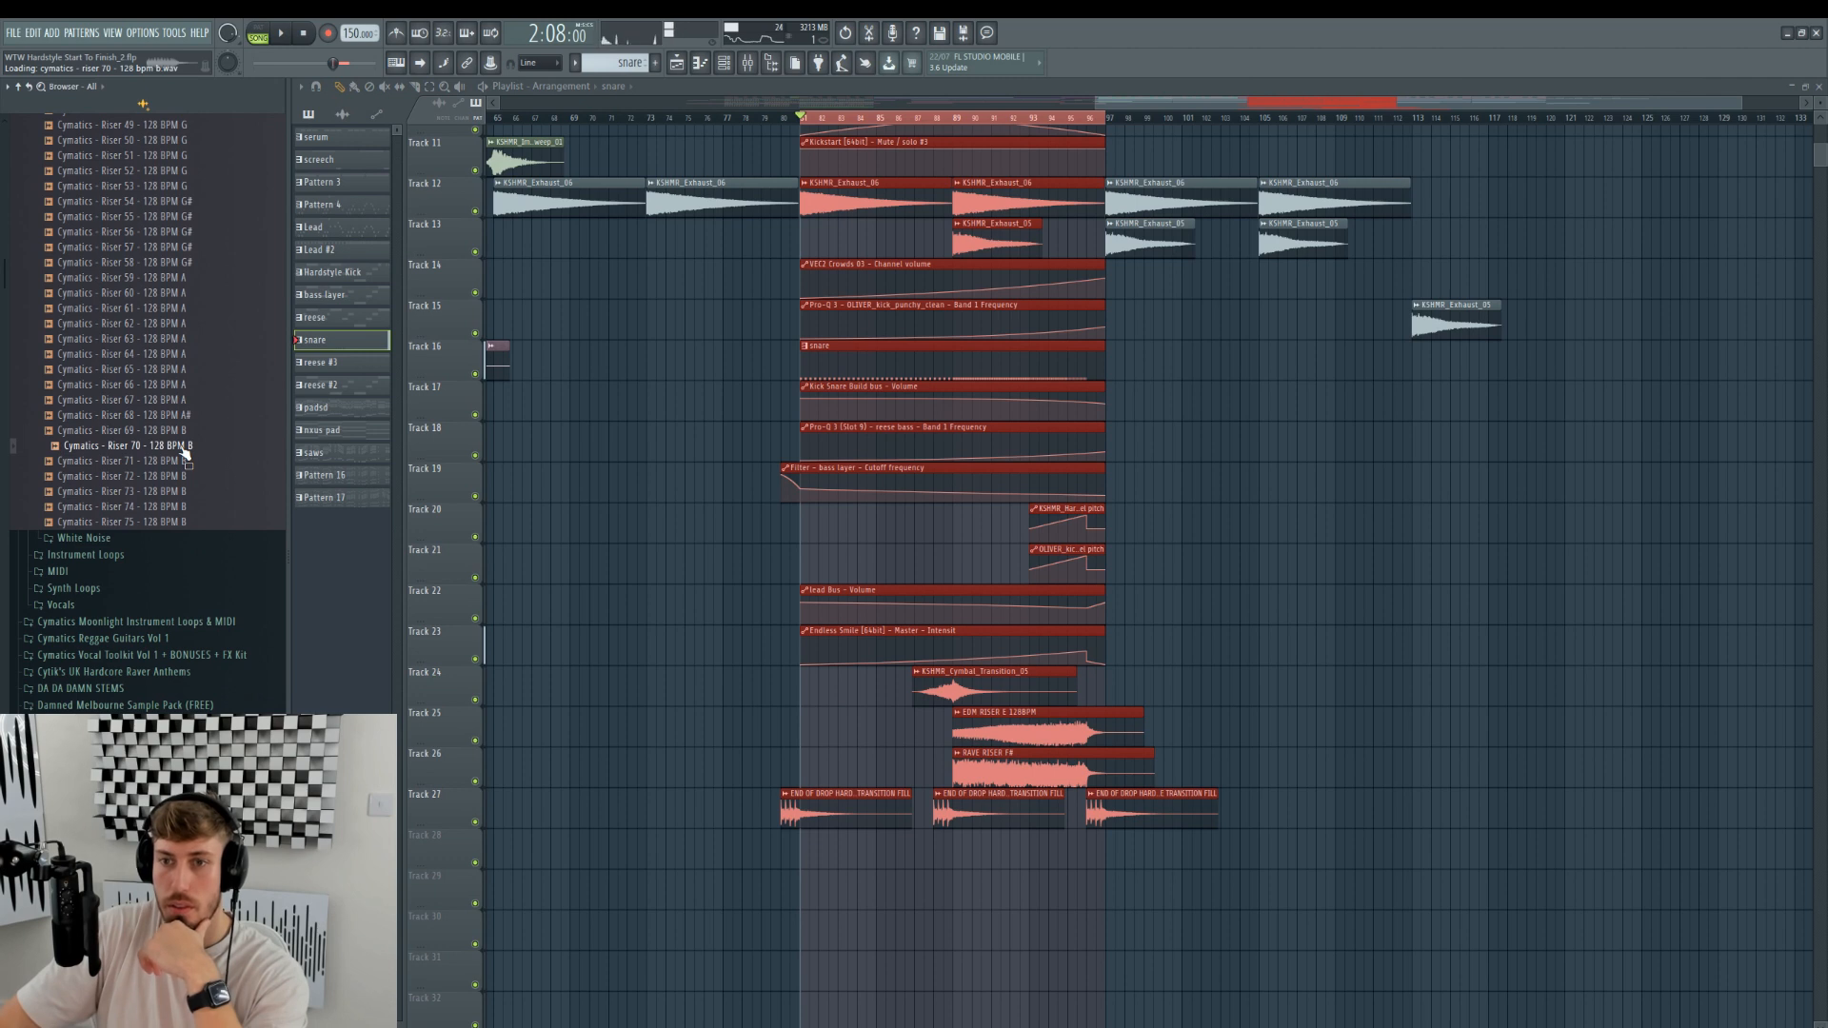
click(176, 493)
key(Up)
key(Up)
key(Up)
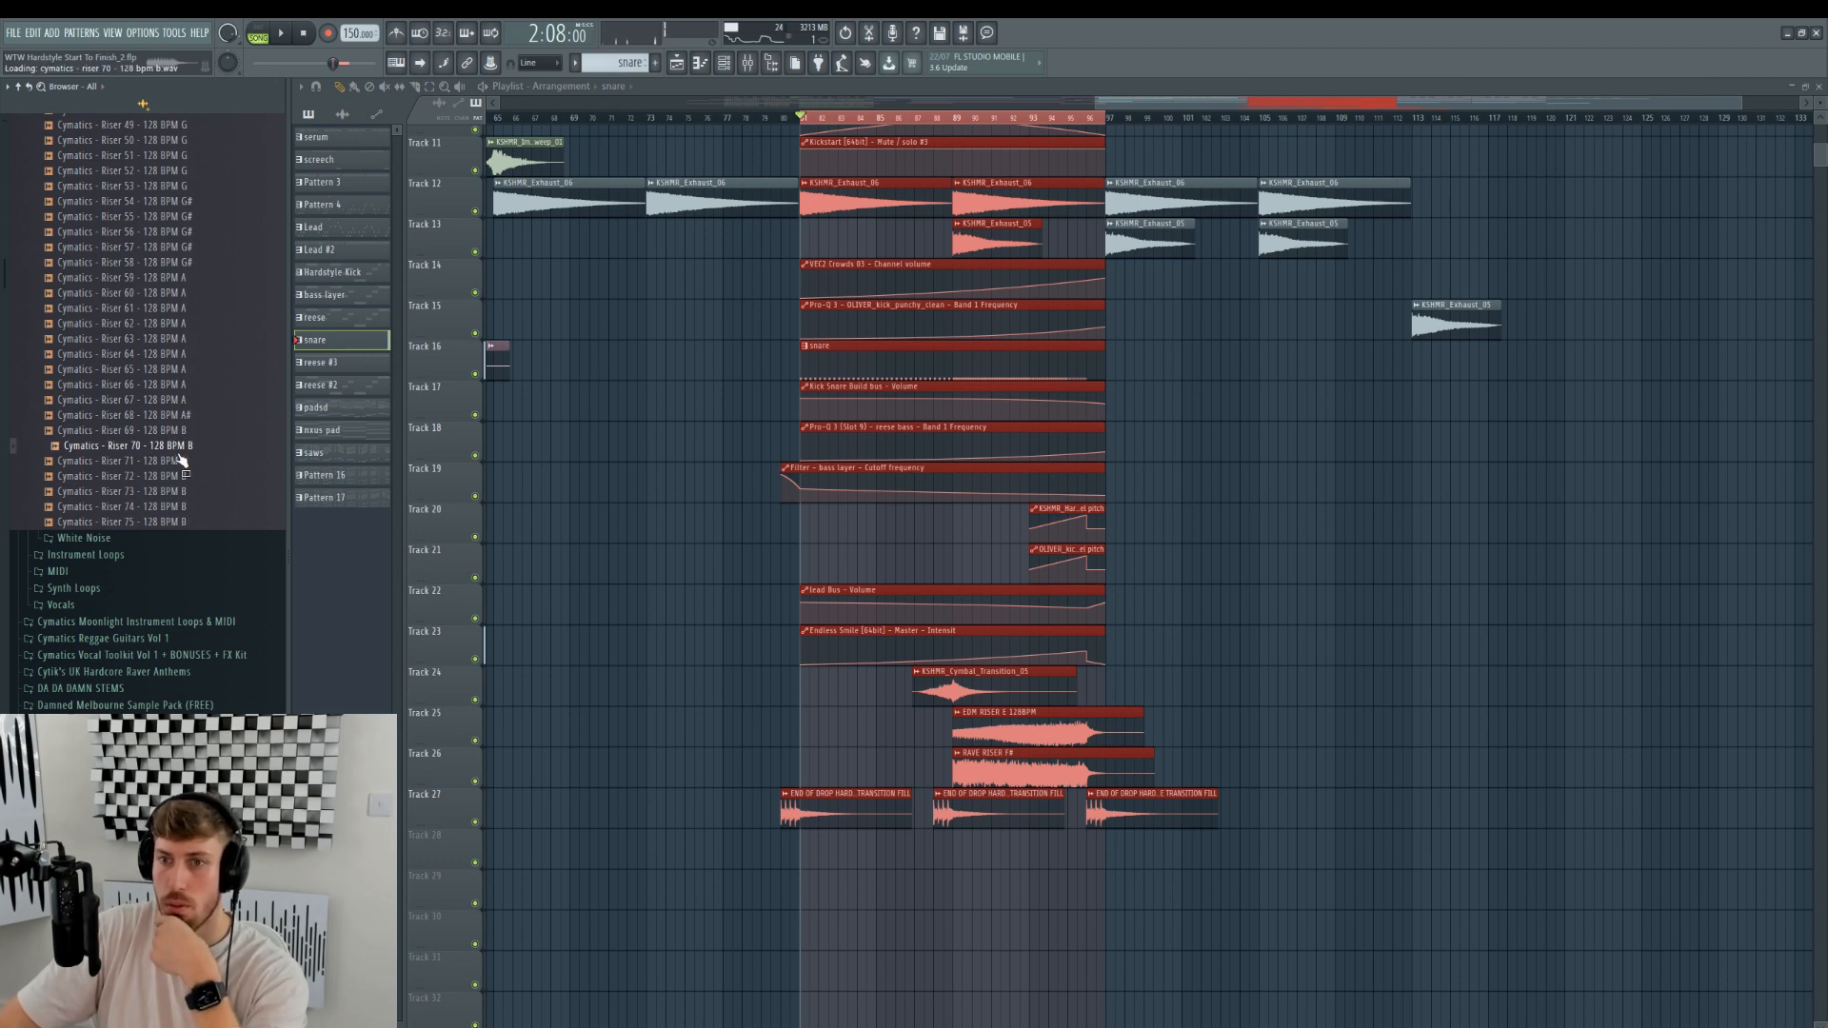
drag(929, 909, 956, 877)
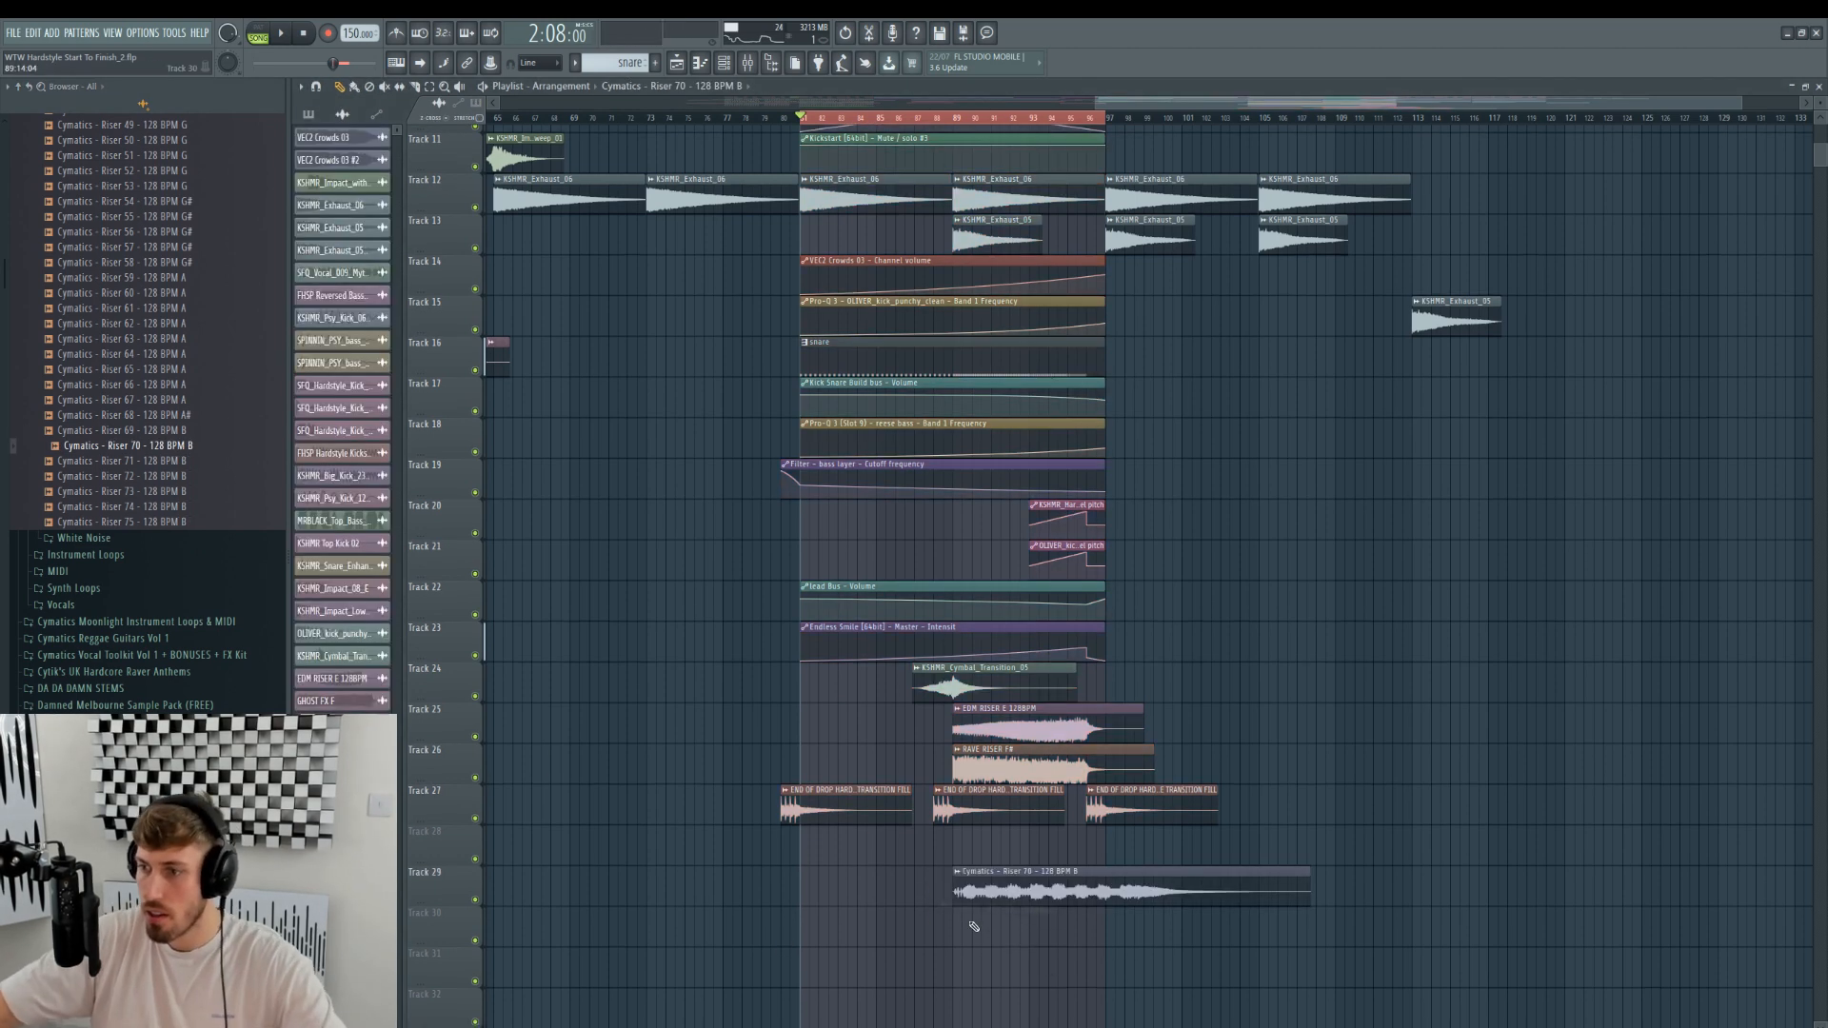
- Fit the Cymatics Riser 70 clip to the project tempo, entering 128 BPM as its original tempo
double_click(992, 878)
click(958, 873)
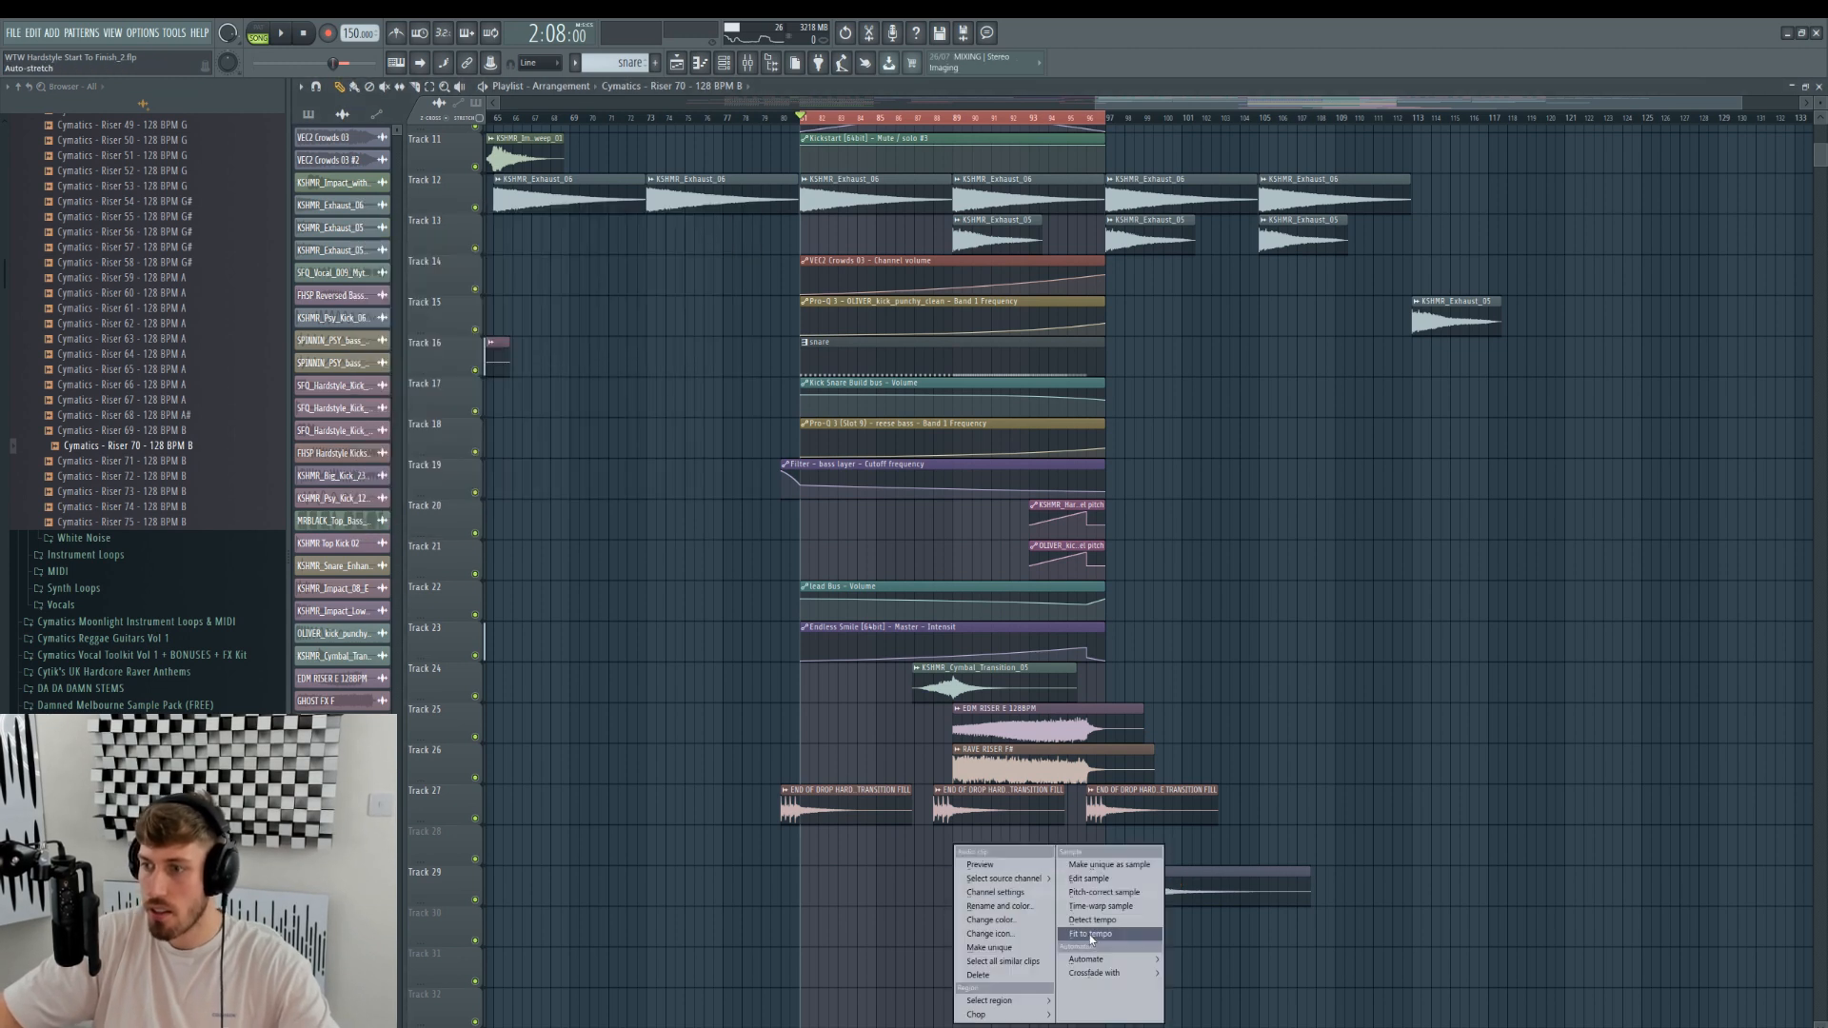
click(1091, 935)
click(916, 673)
text(128)
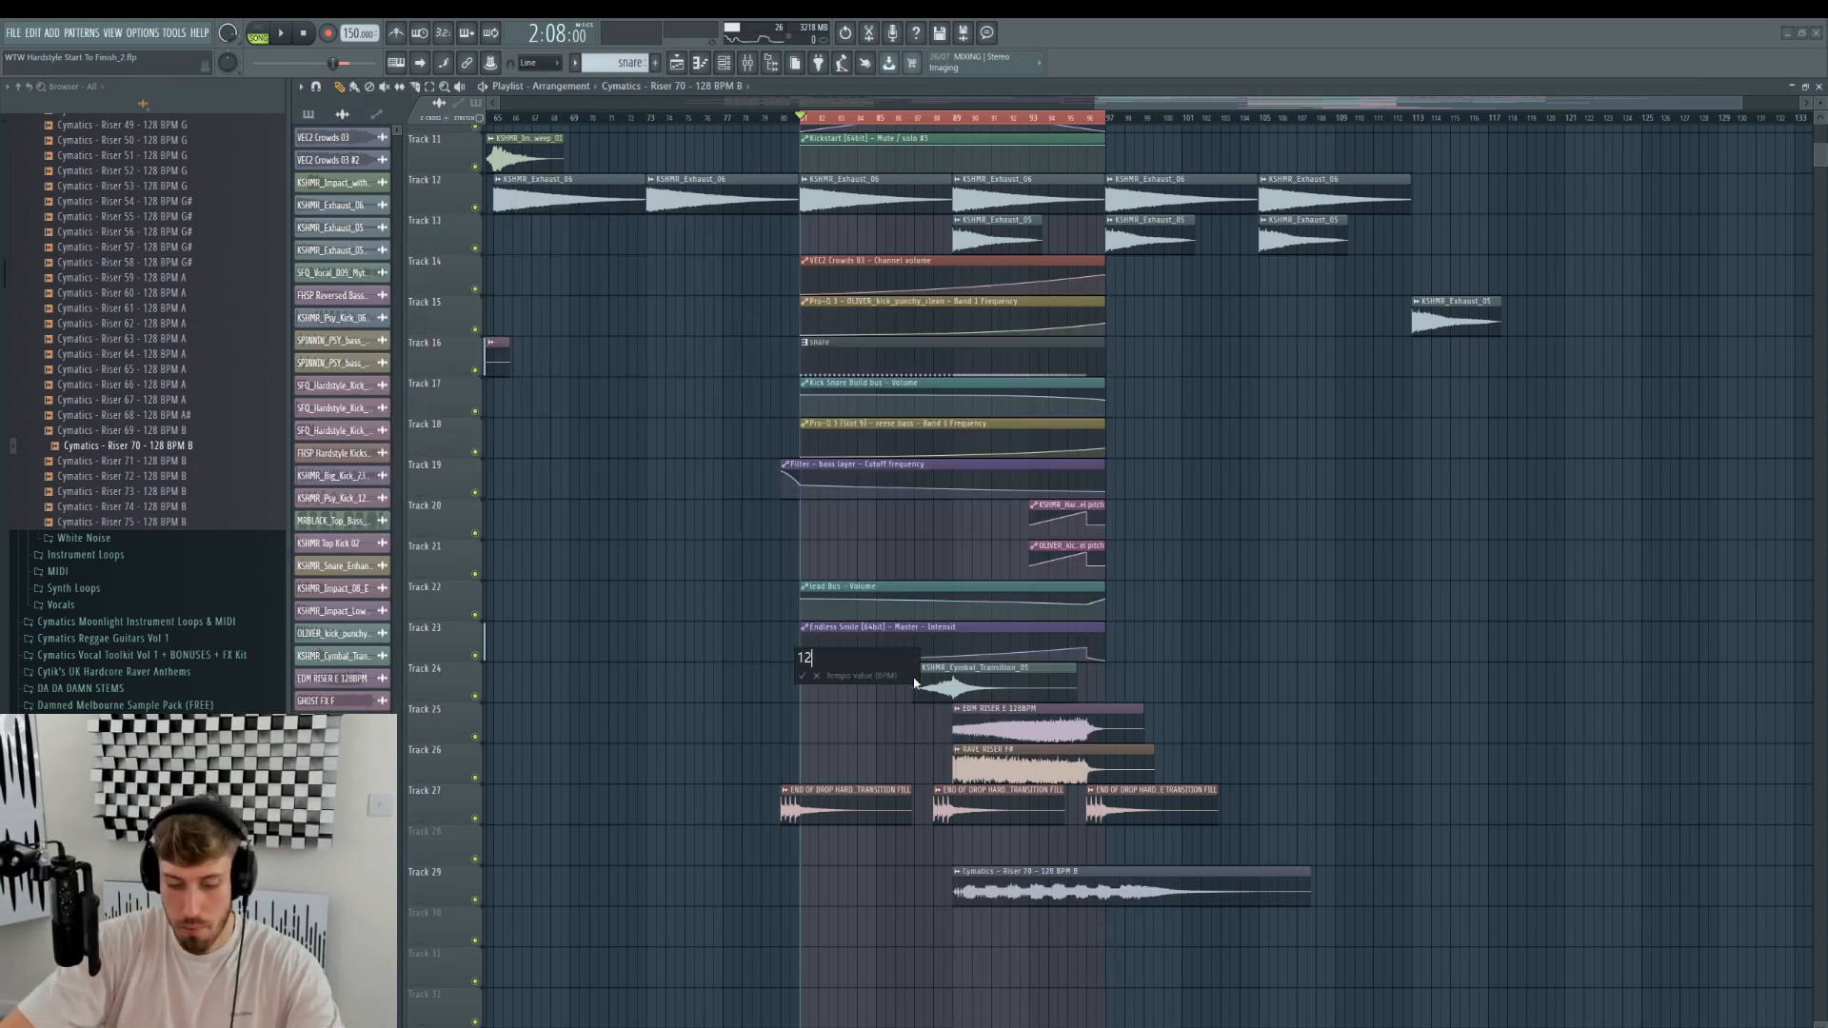
key(Return)
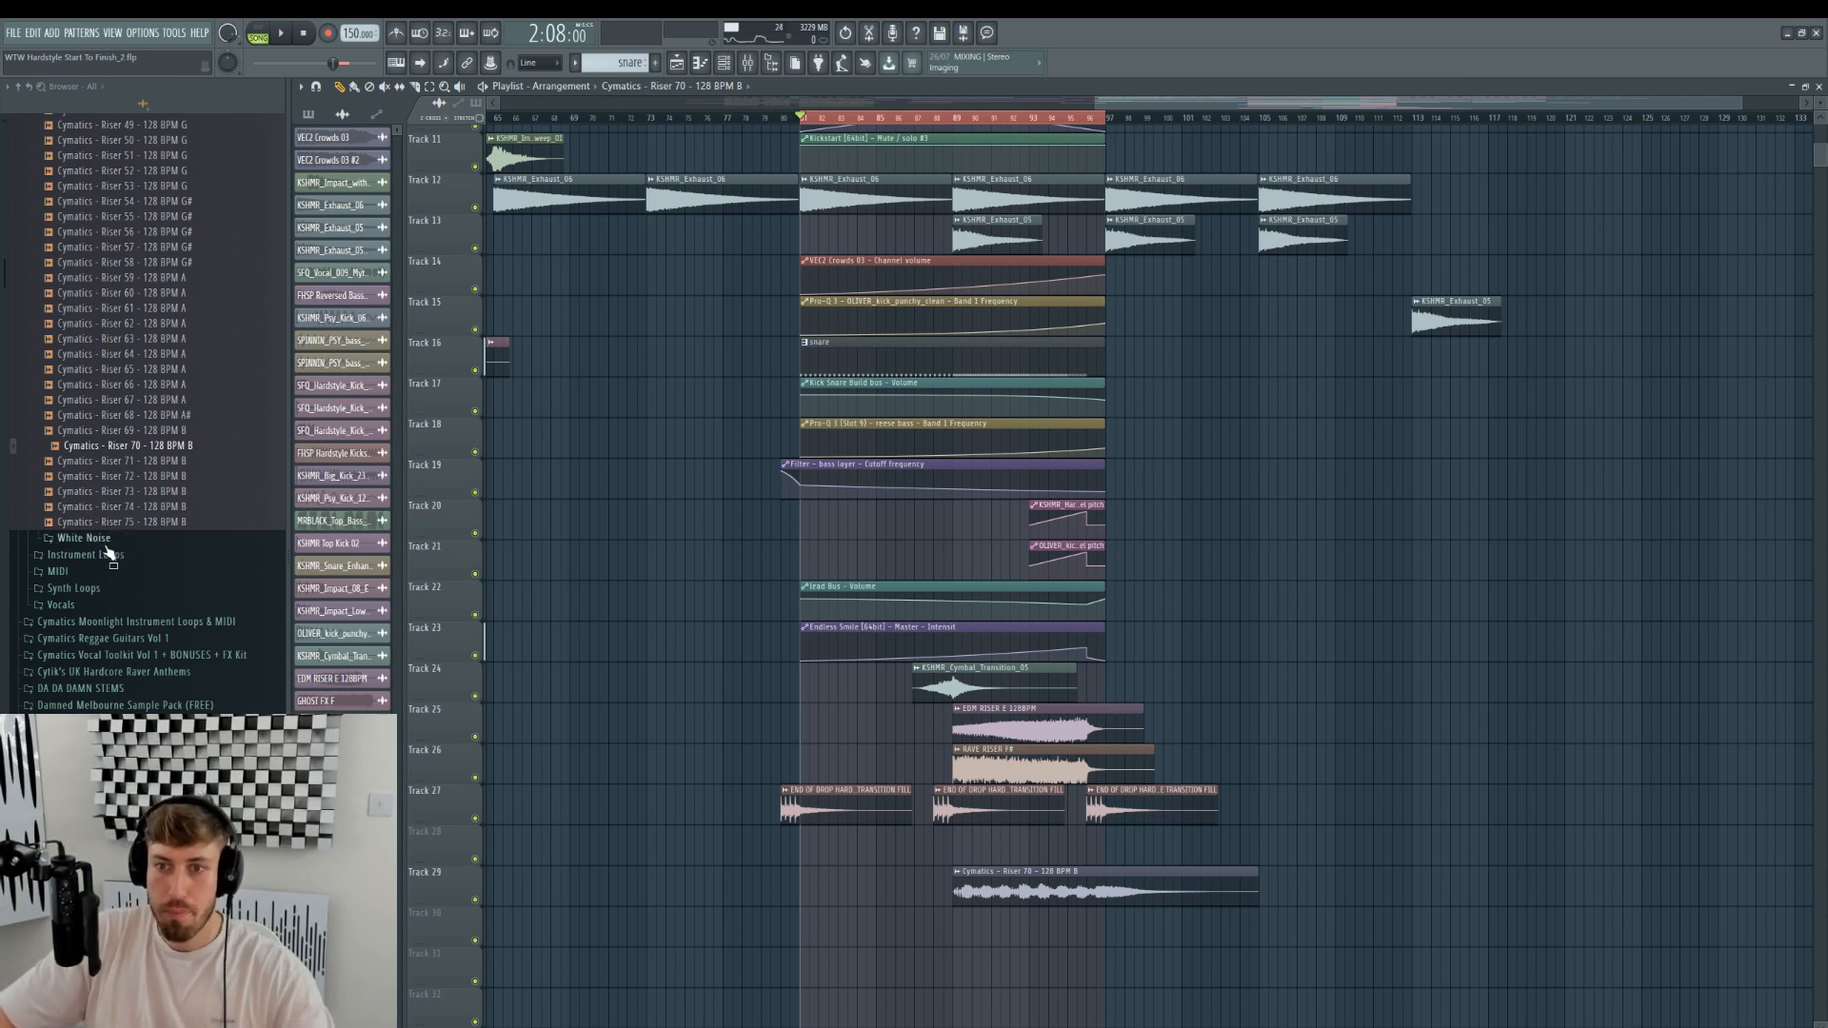
- Find LSE Uplifter 6 in the Lennart Schroot Electro House Essentials Uplifters folder and place it at bar 81 on Track 30
drag(3, 272, 5, 416)
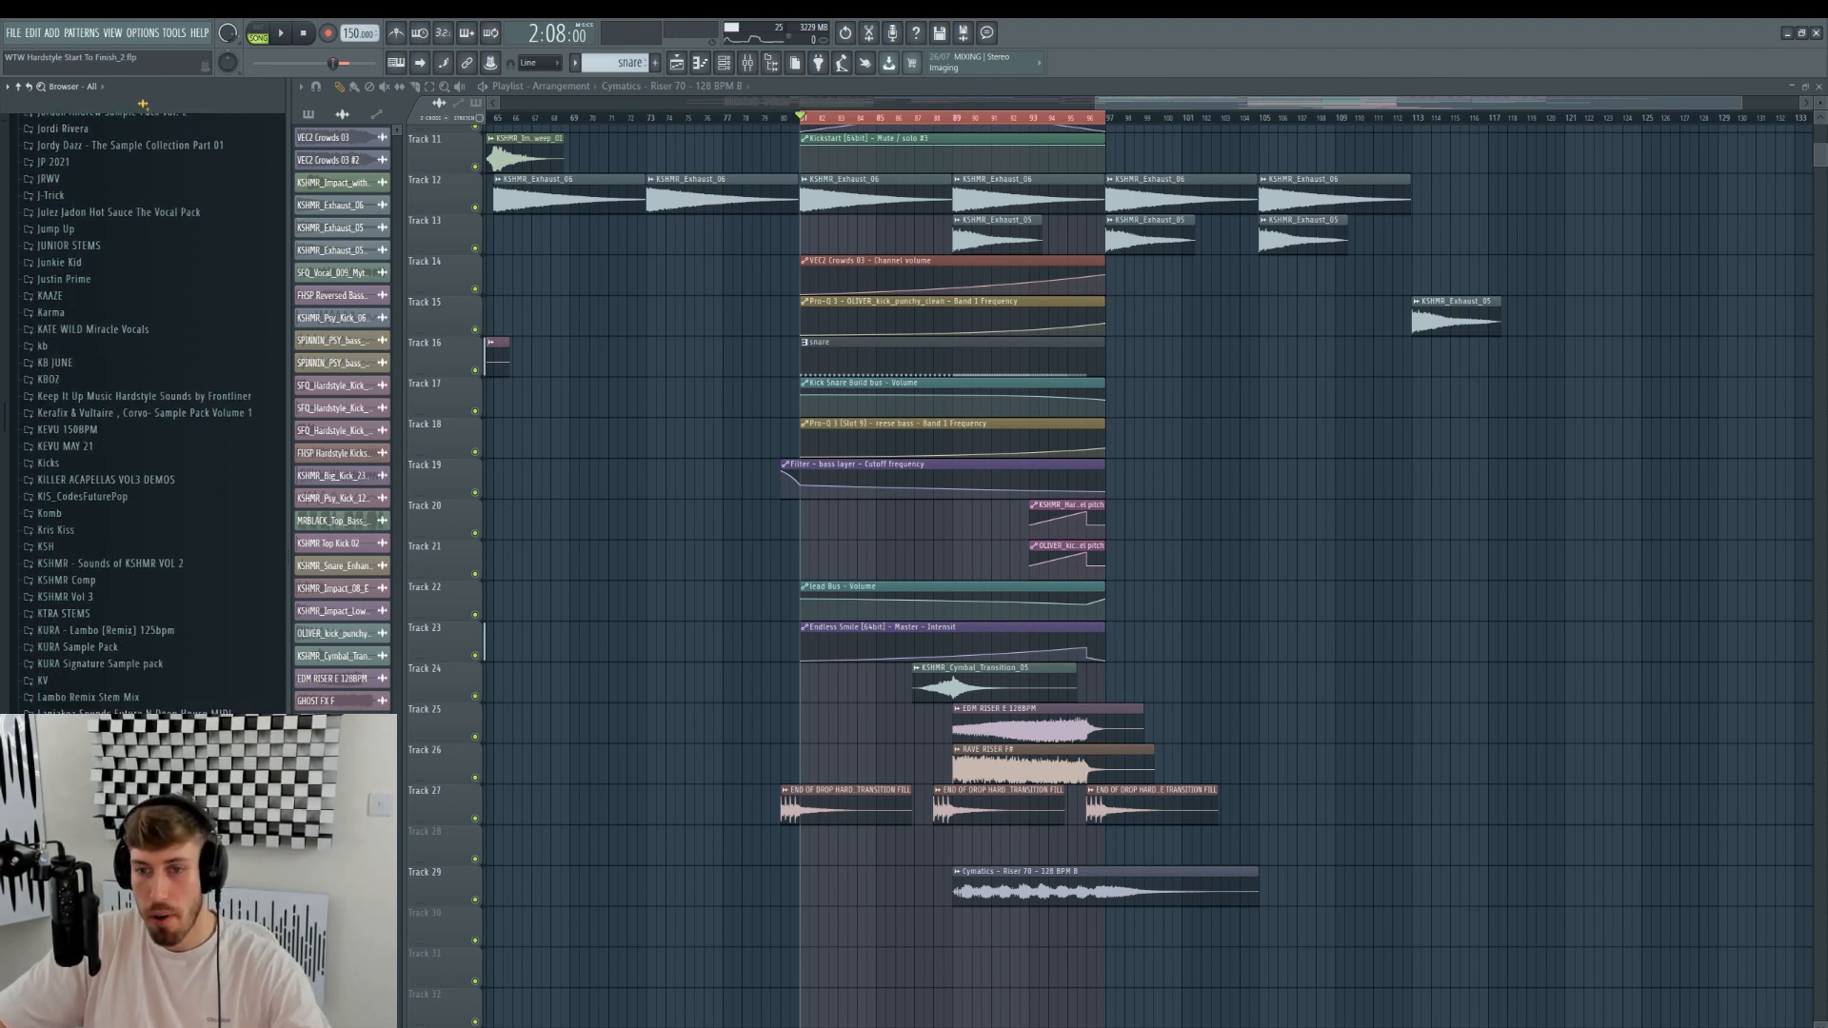
drag(5, 428, 4, 440)
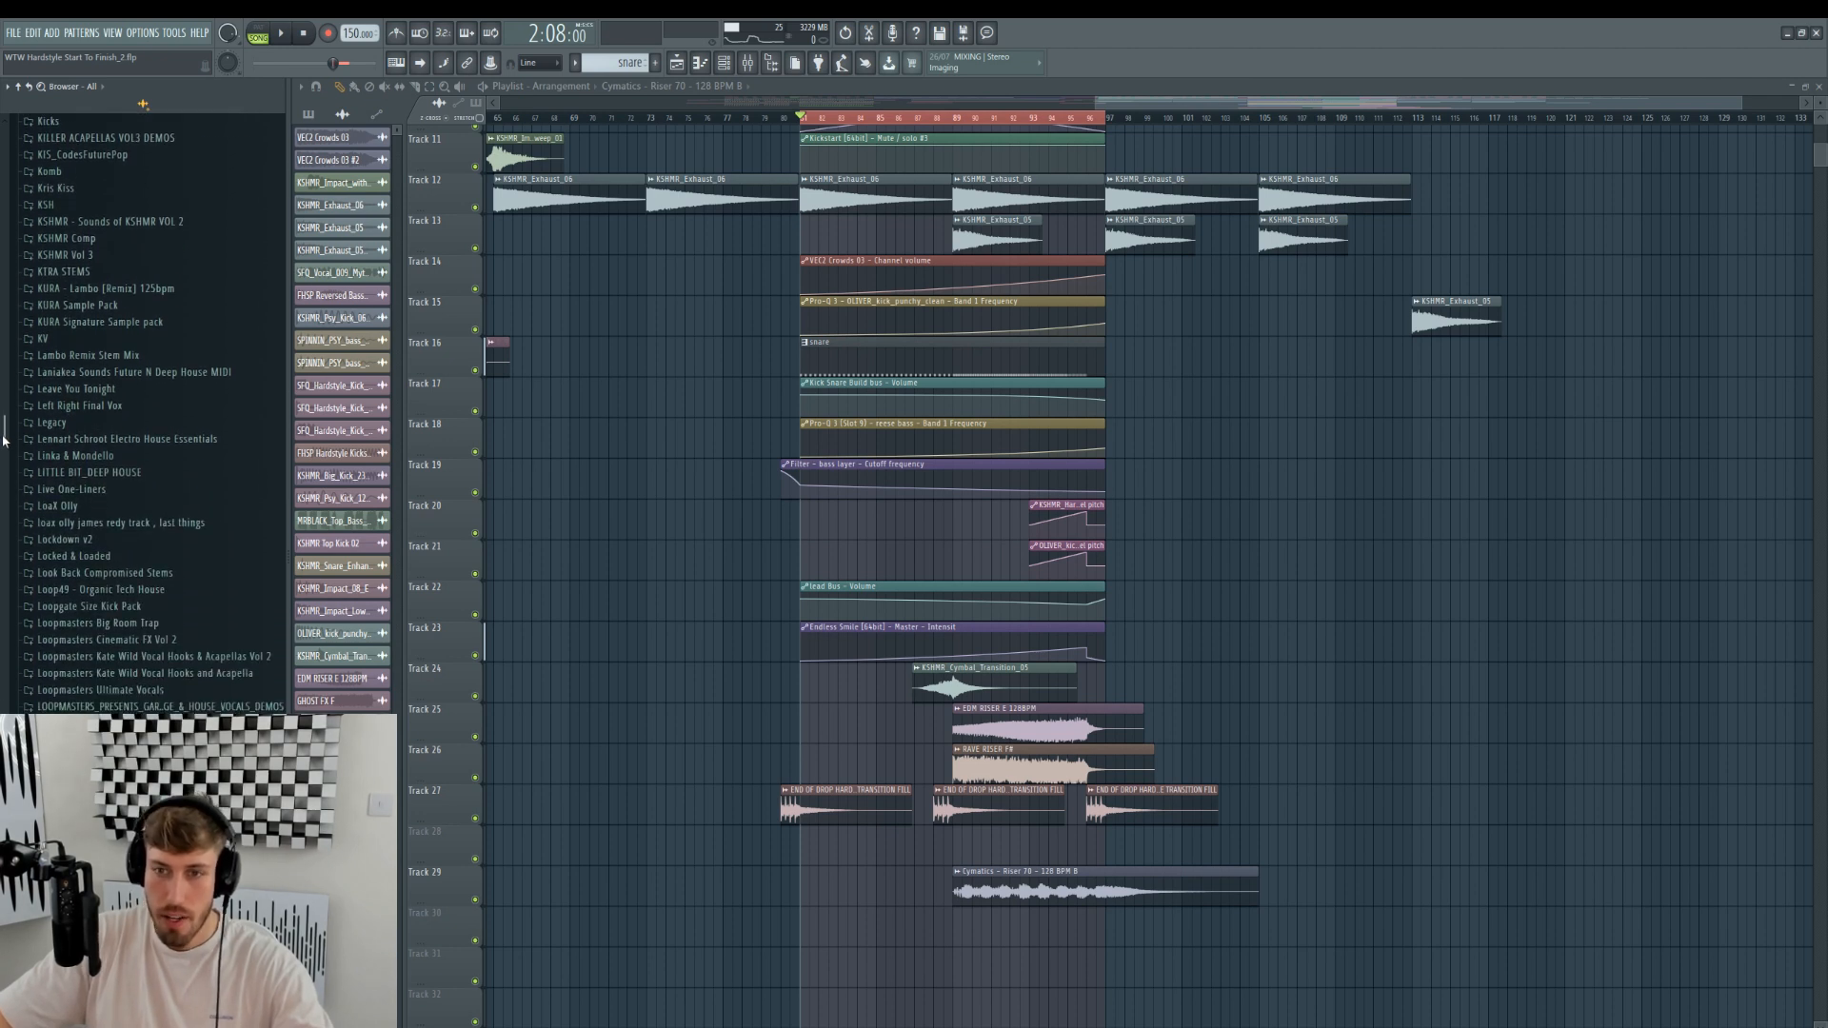
click(66, 438)
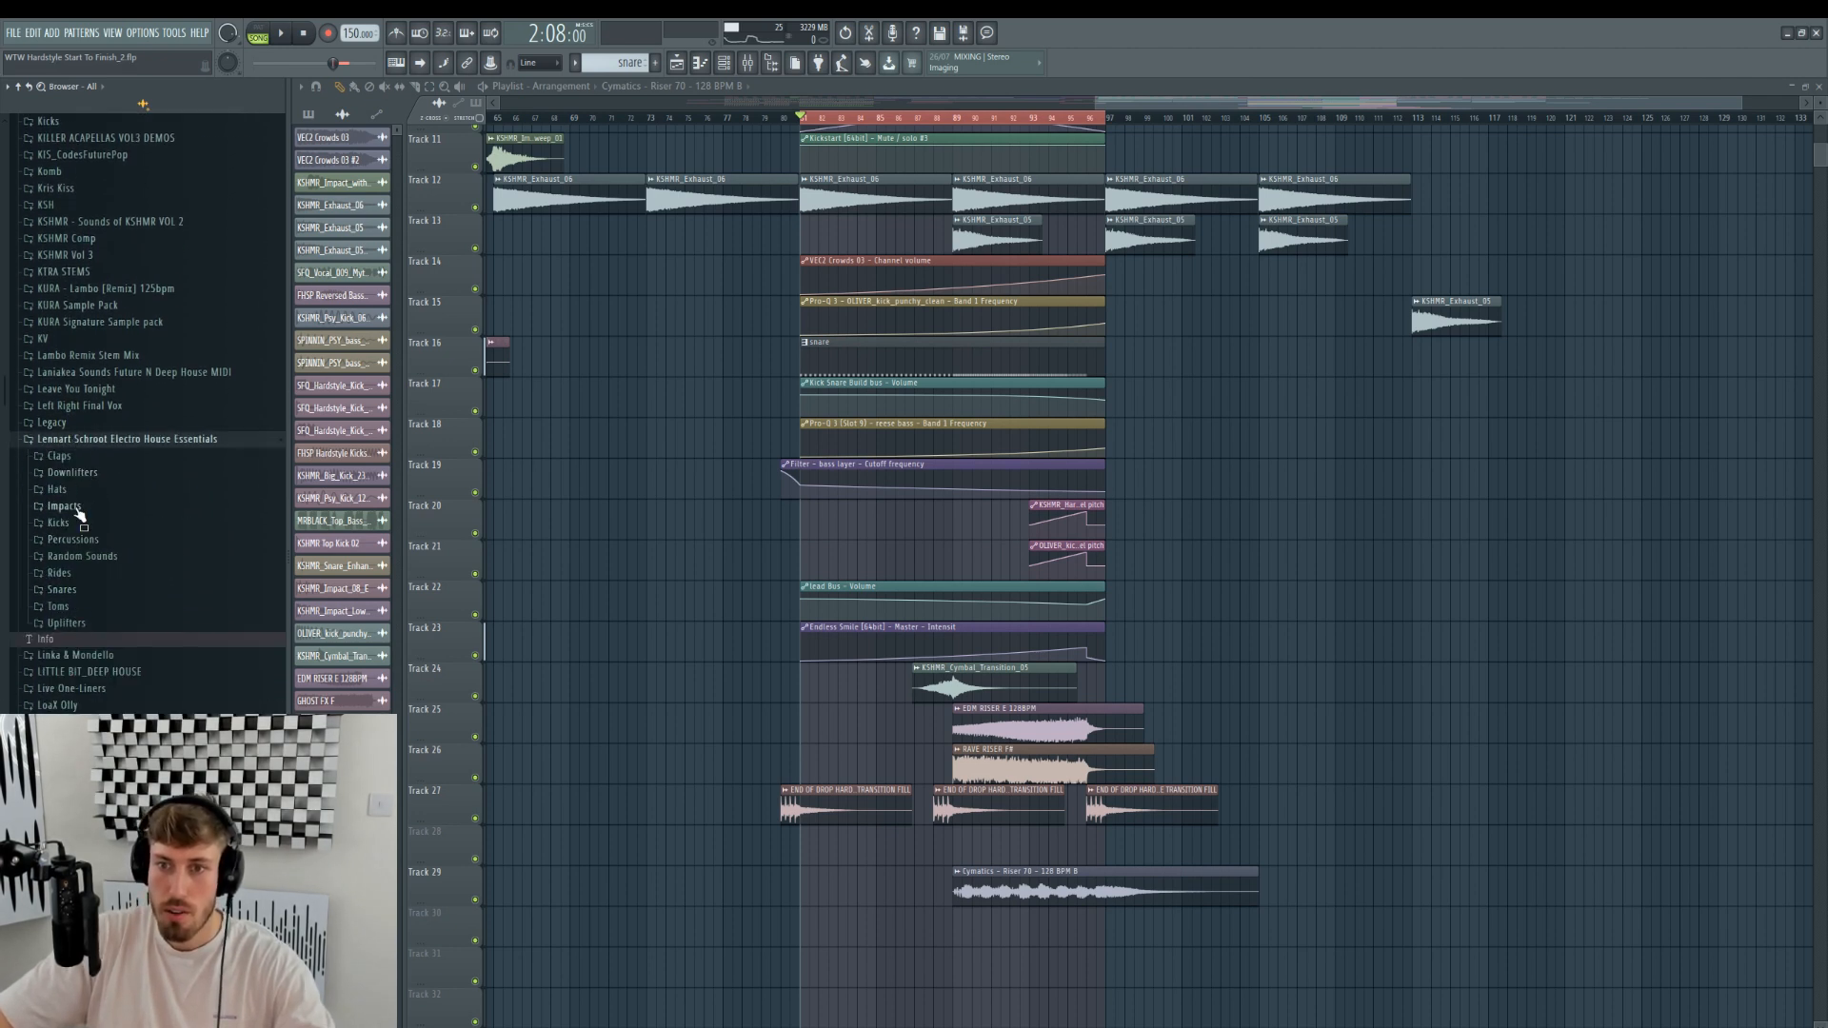
click(76, 625)
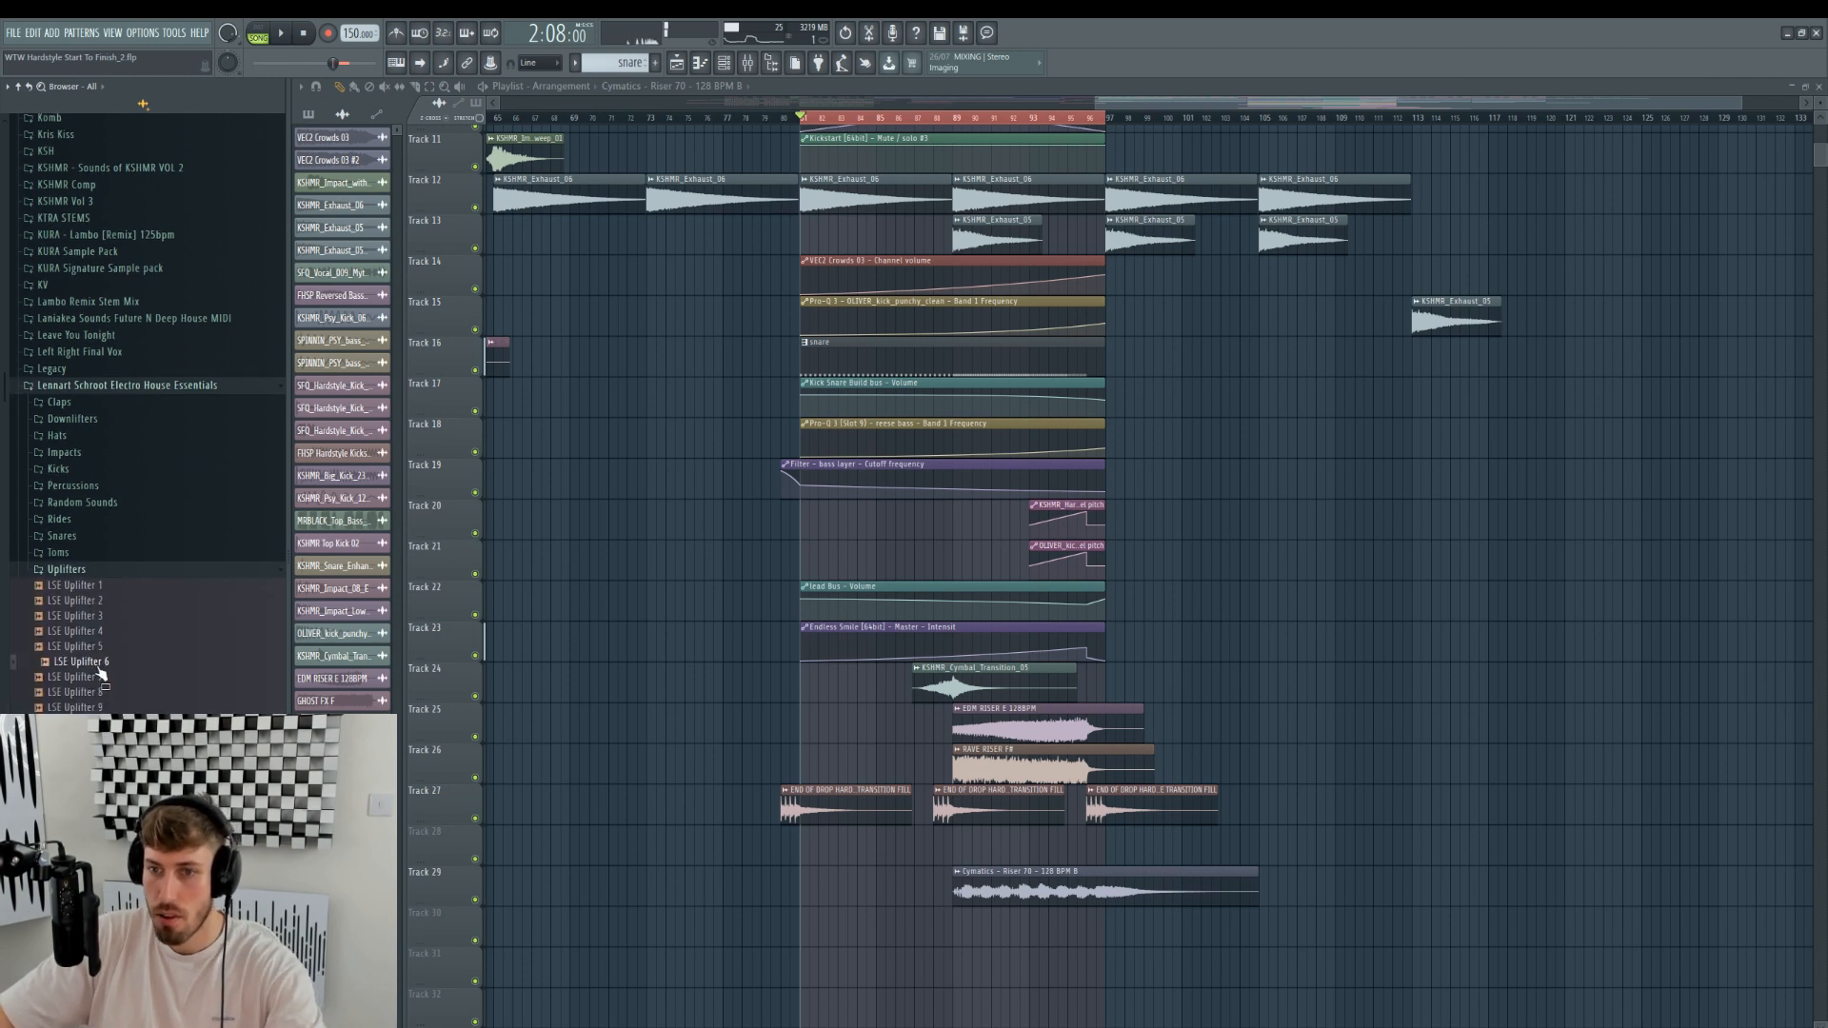
drag(817, 995, 845, 937)
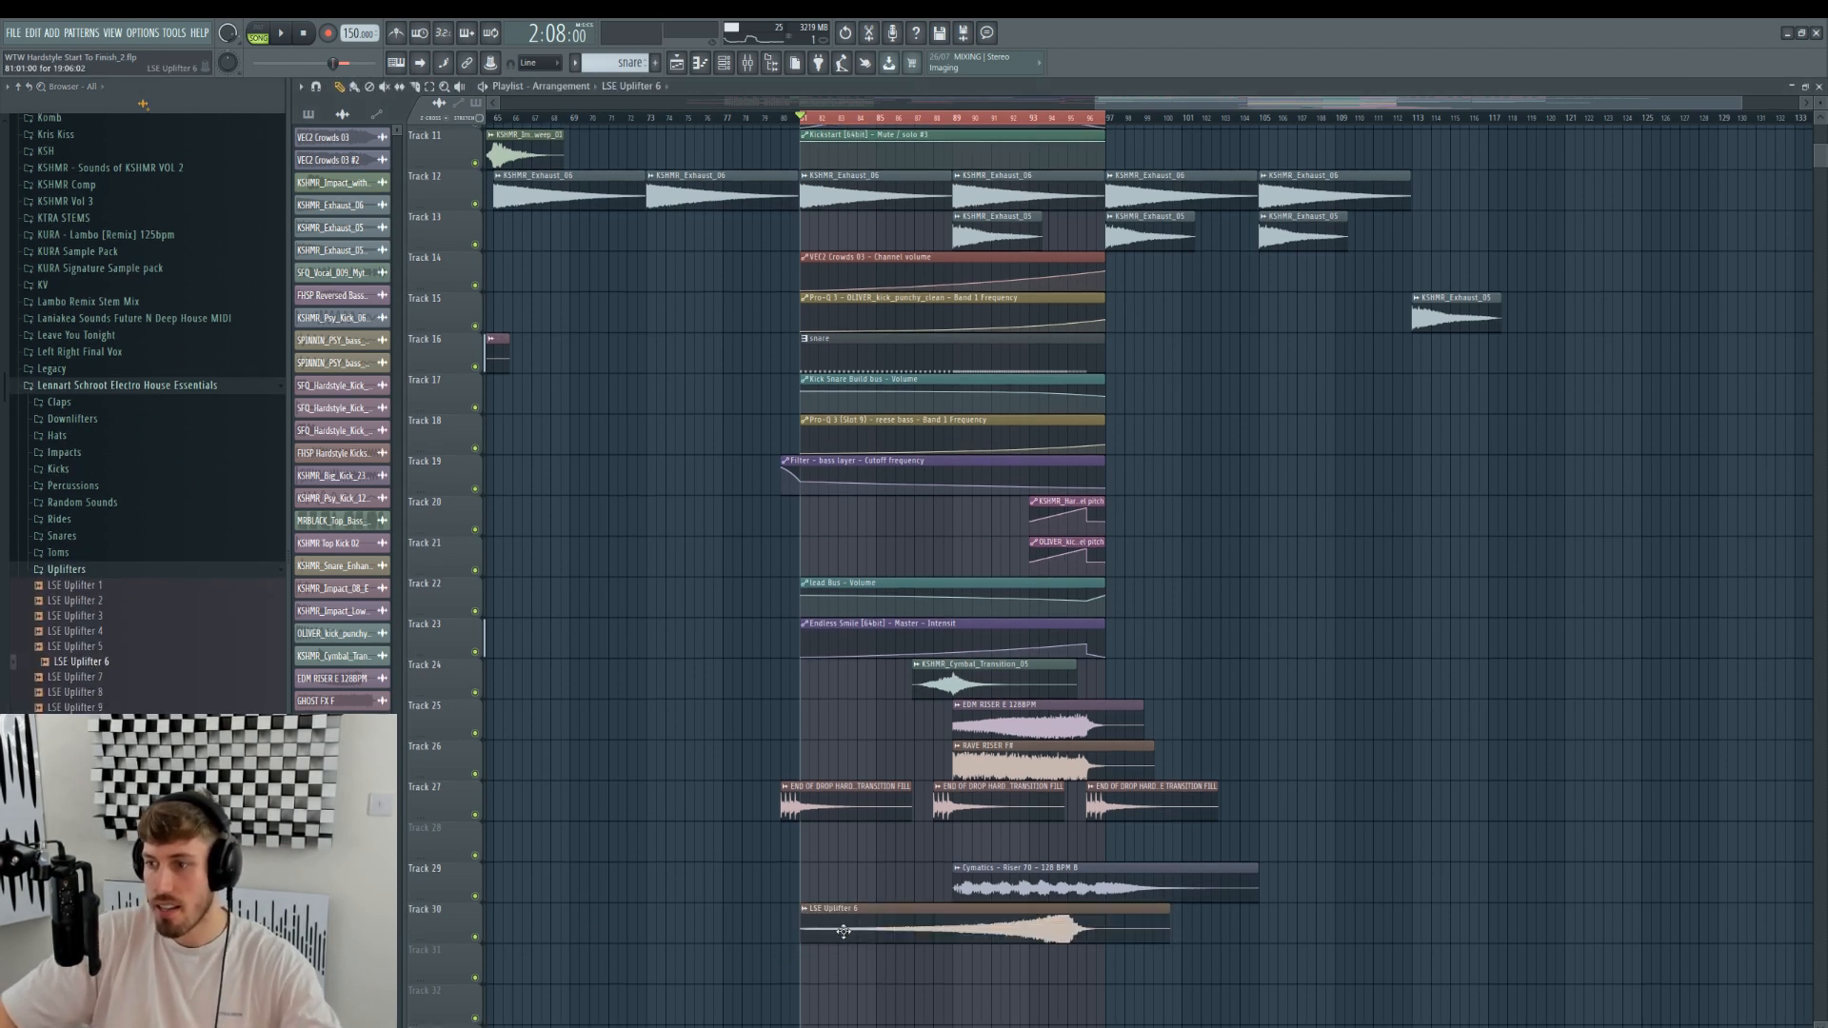
- Lengthen LSE Uplifter 6 slightly with its time stretching so it peaks around bar 96, and start playback
double_click(845, 937)
drag(651, 308, 650, 245)
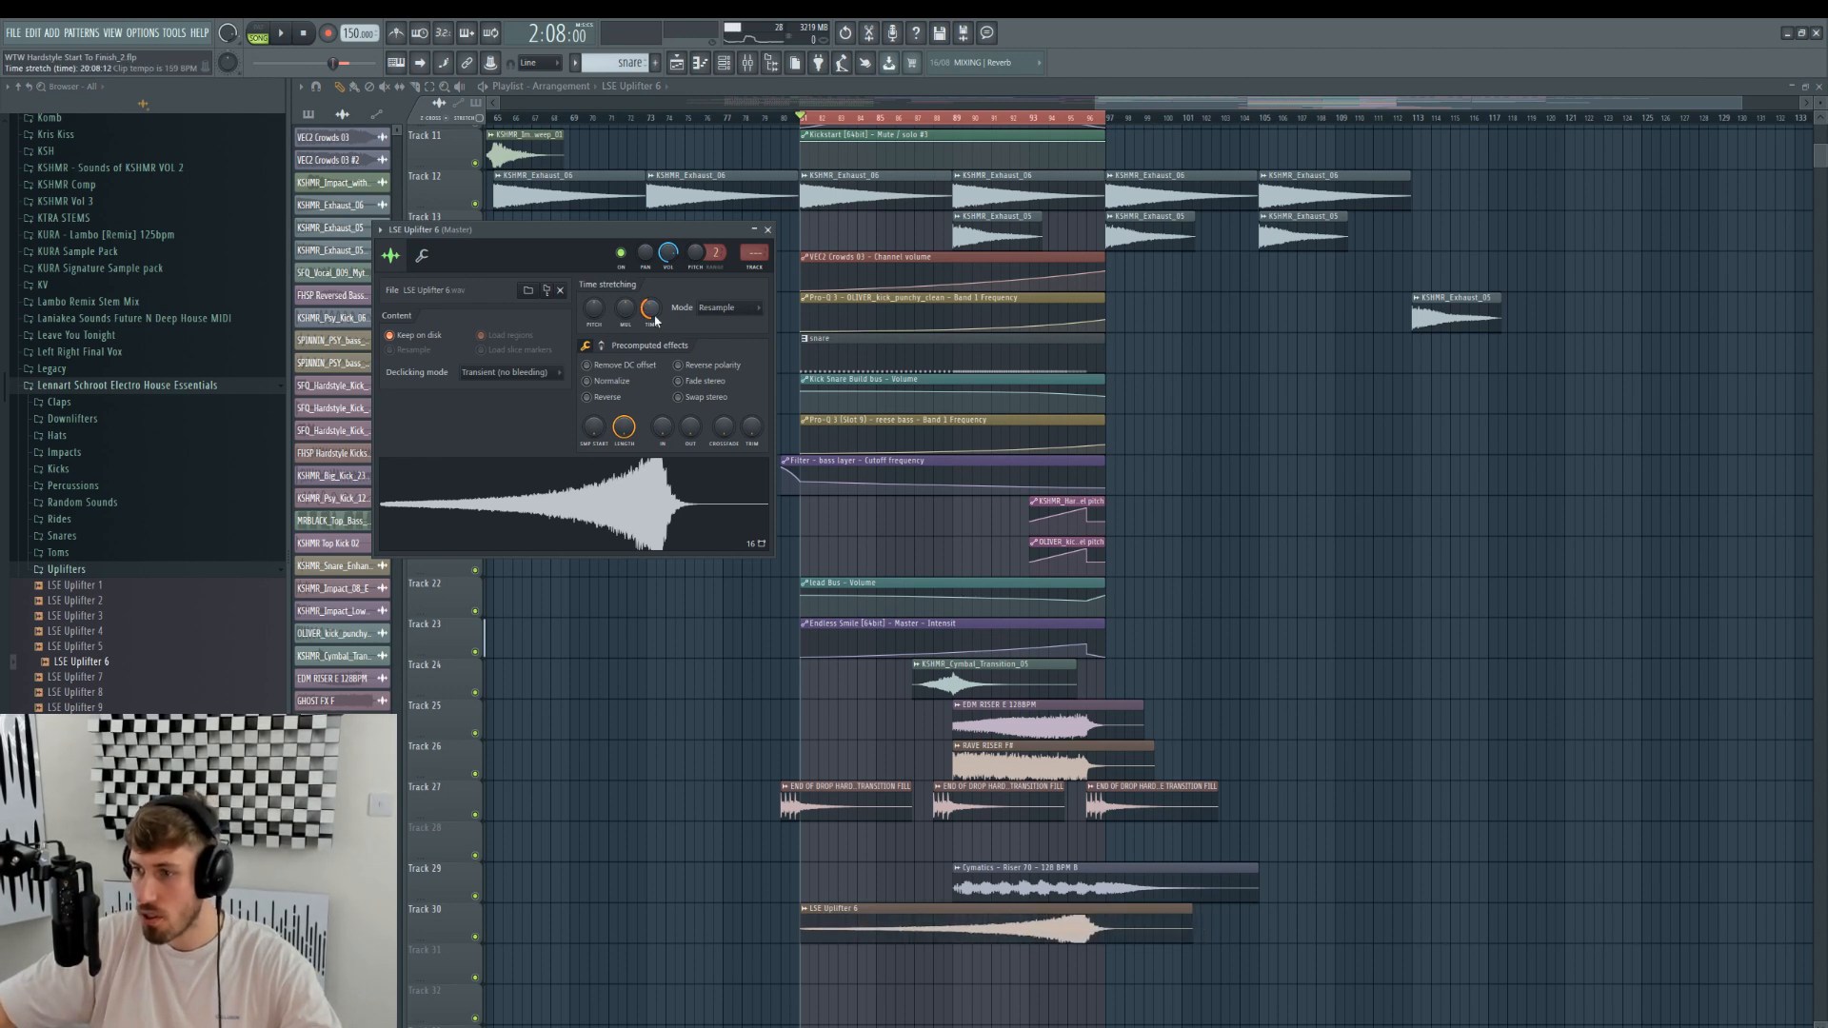
key(space)
- Isolate the uplifter track together with the snare track during playback and reopen the uplifter's channel settings
right_click(481, 938)
click(481, 938)
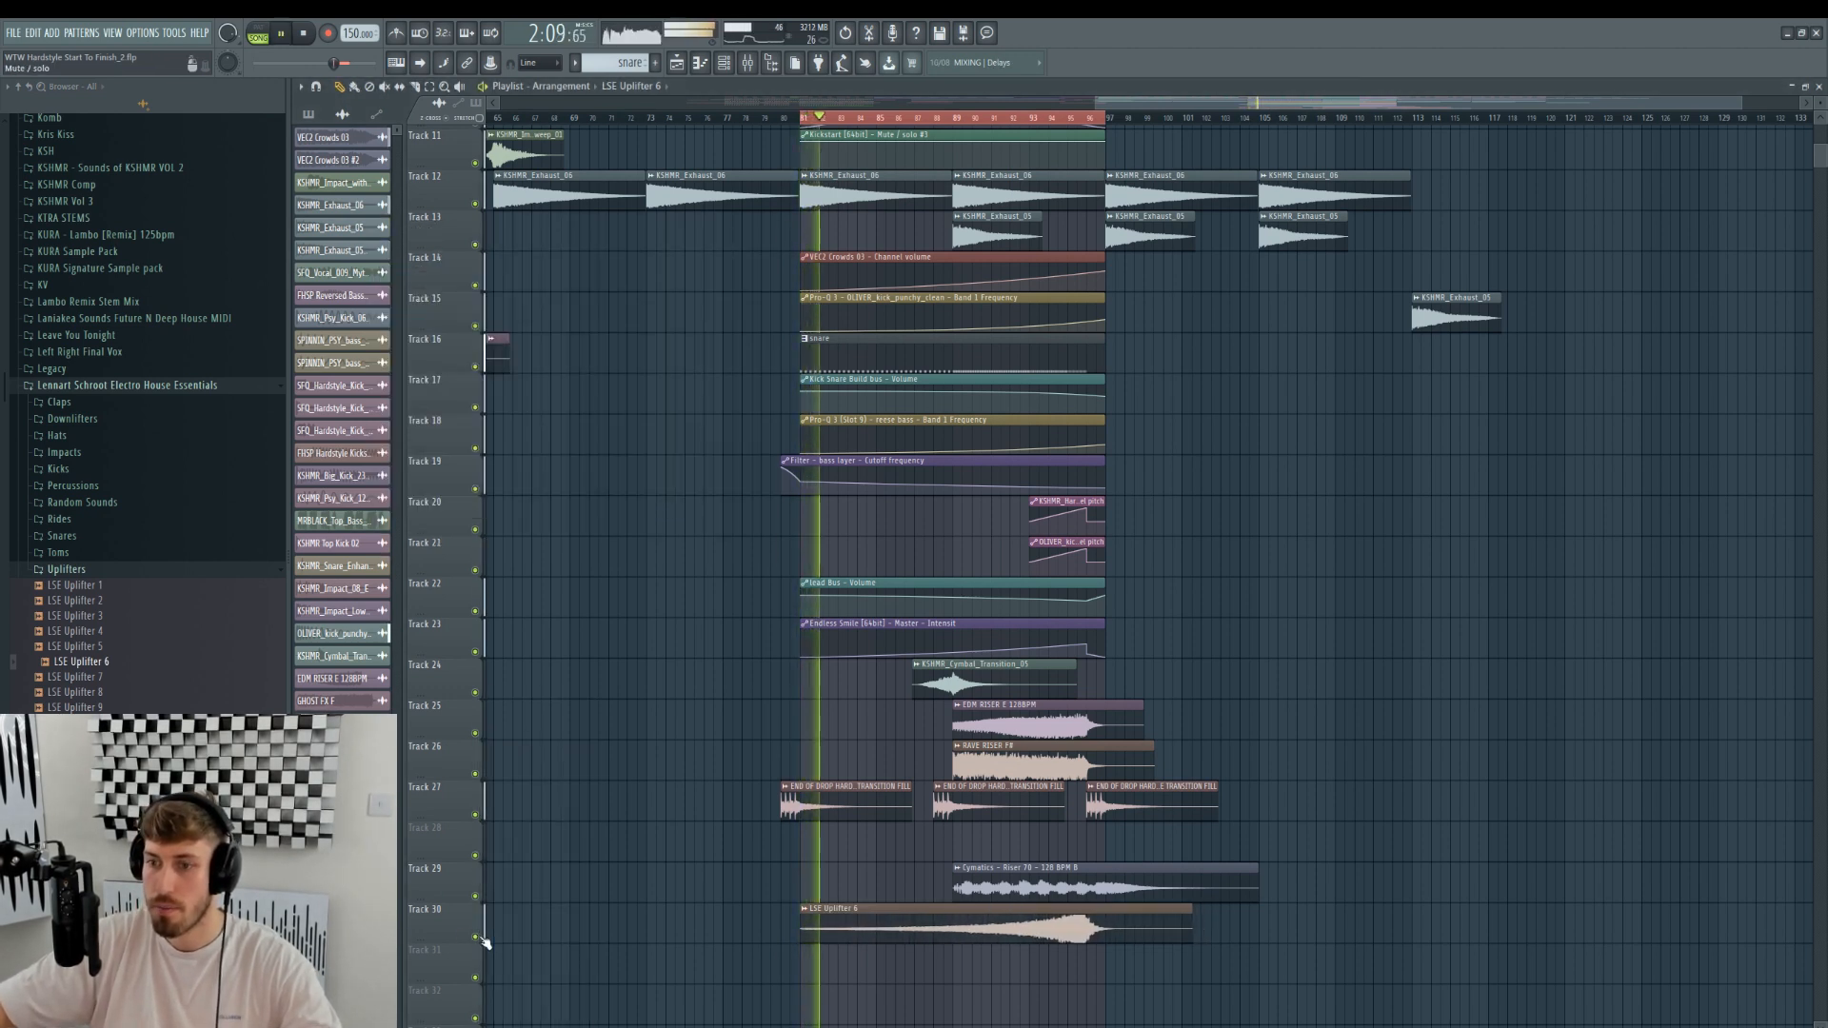
ctrl+click(481, 939)
click(477, 367)
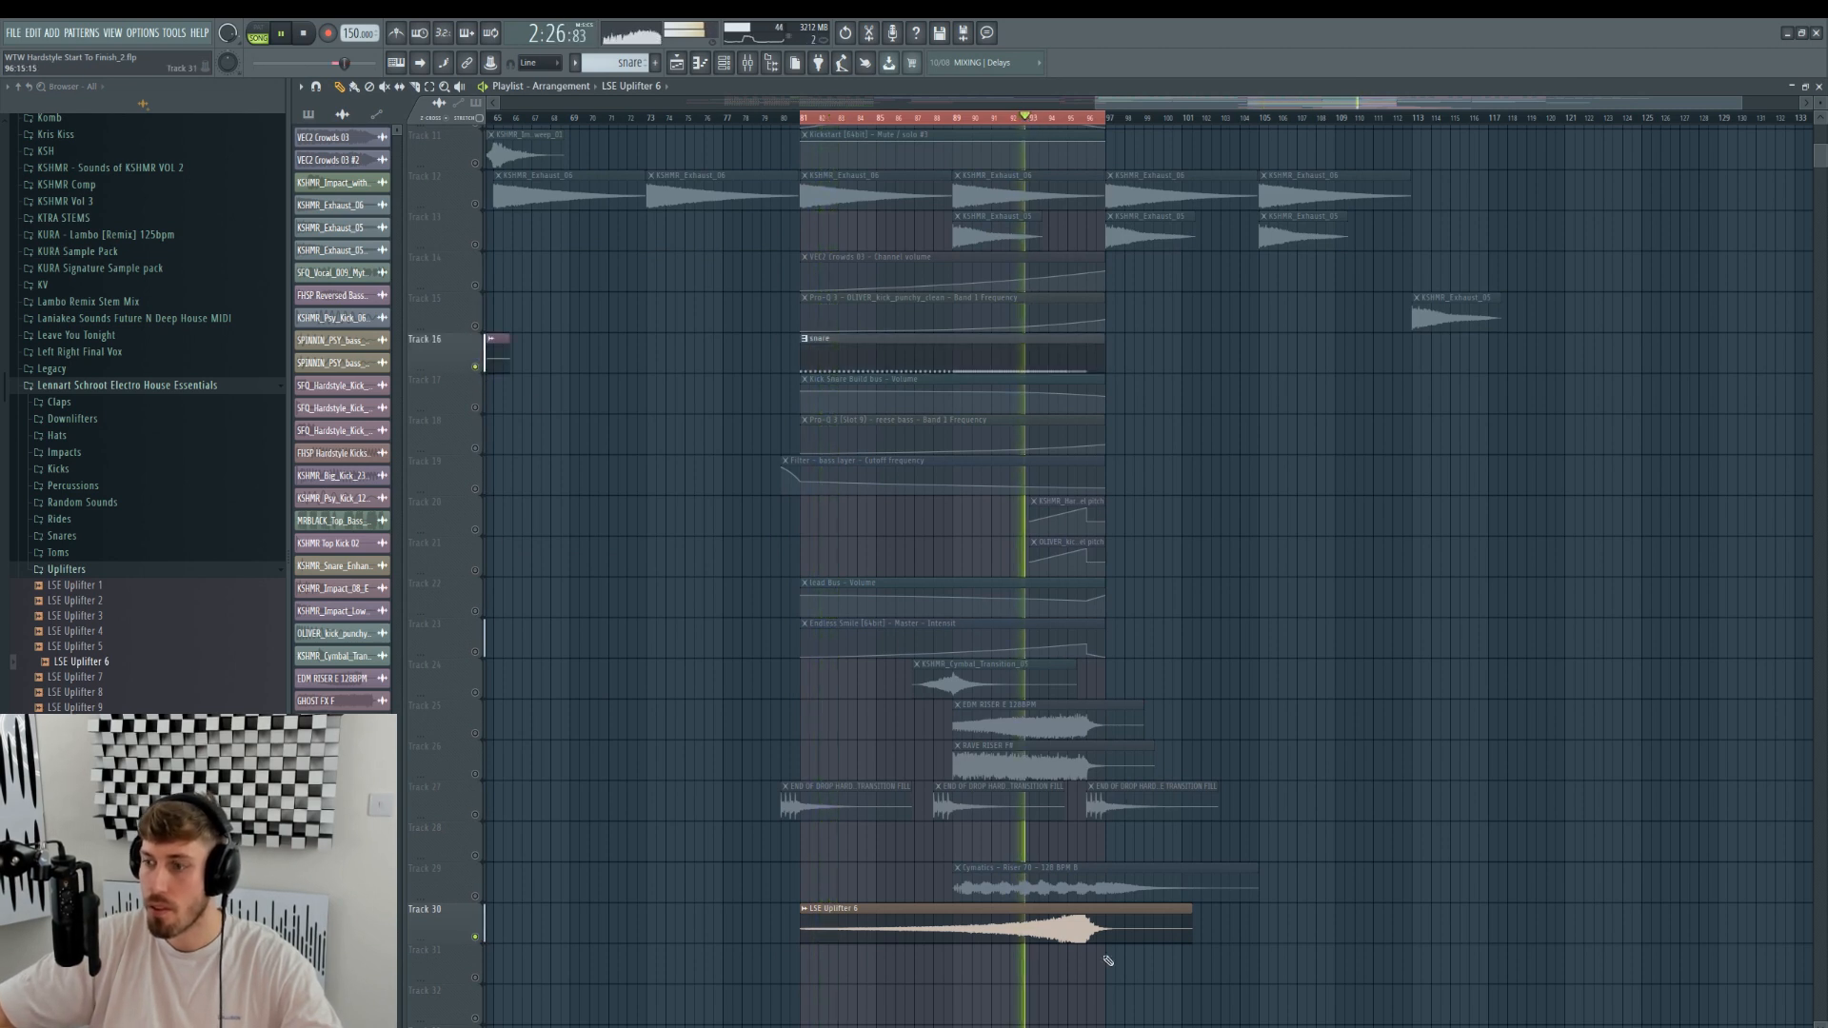
double_click(996, 924)
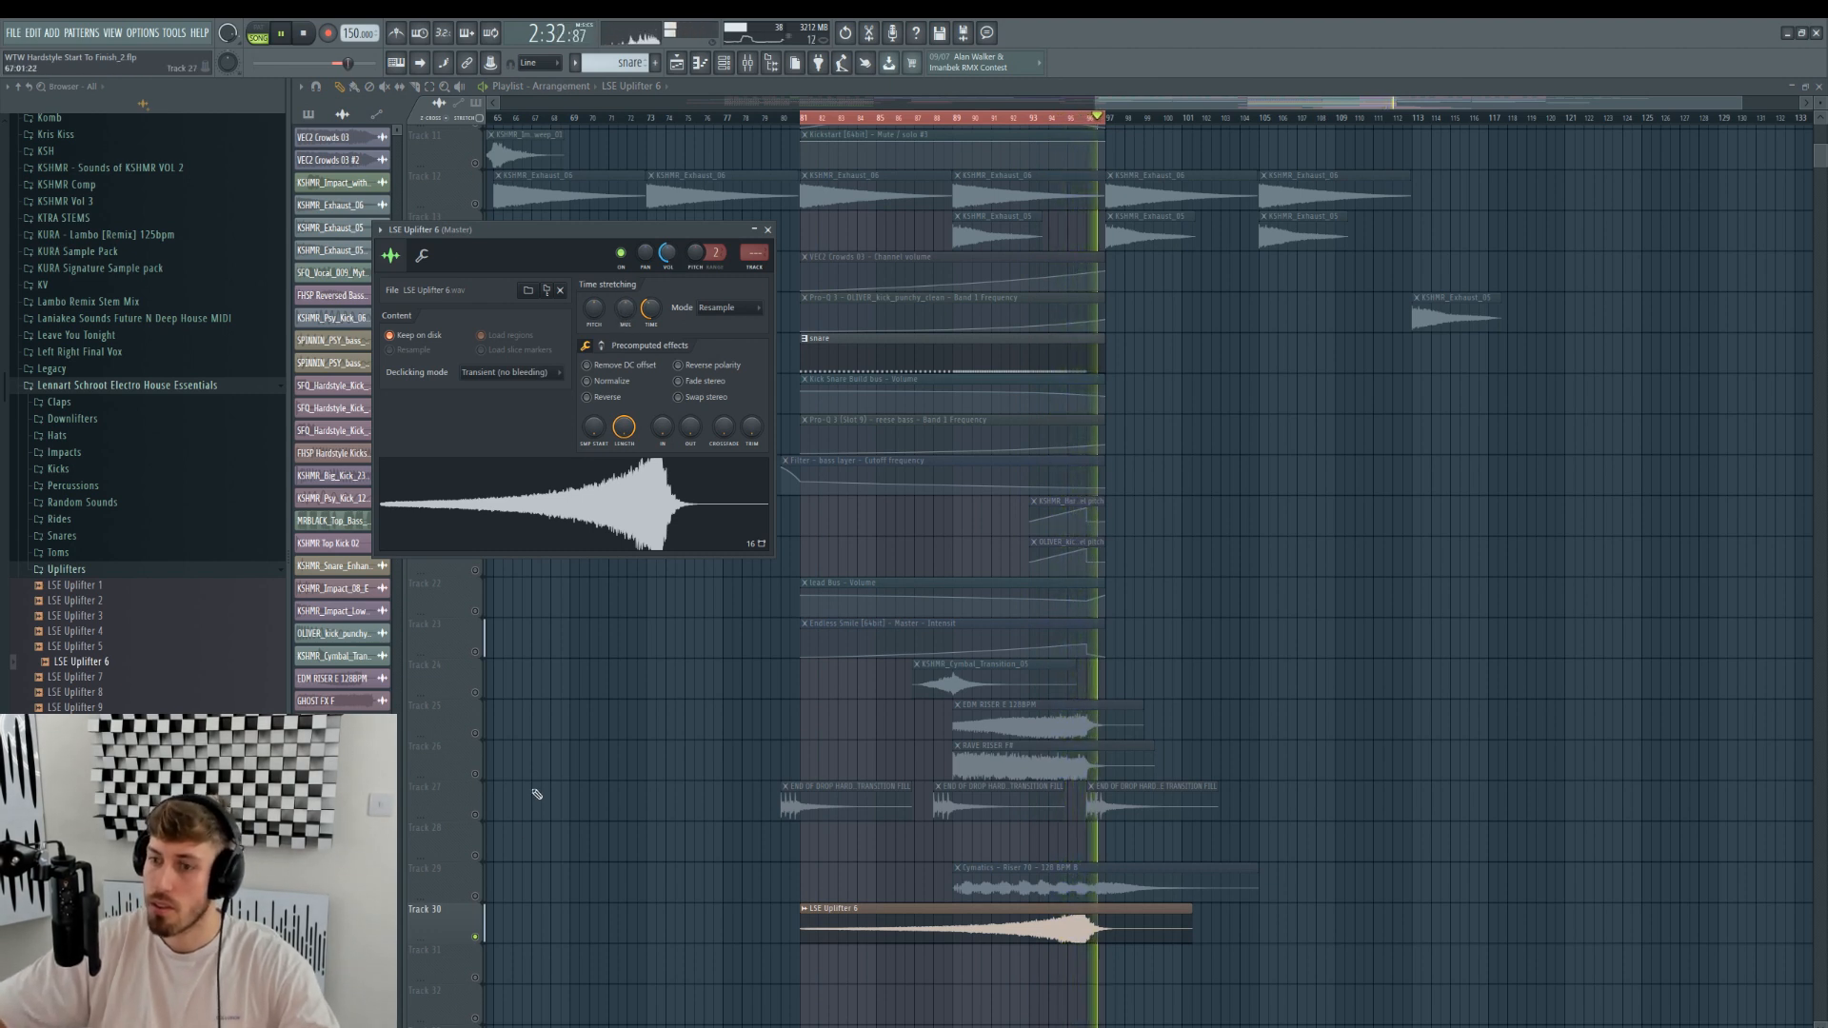
- Include the Cymatics Riser 70 track in the isolated playback and lower that riser's channel volume
click(476, 896)
click(957, 121)
double_click(1143, 877)
drag(648, 234, 648, 272)
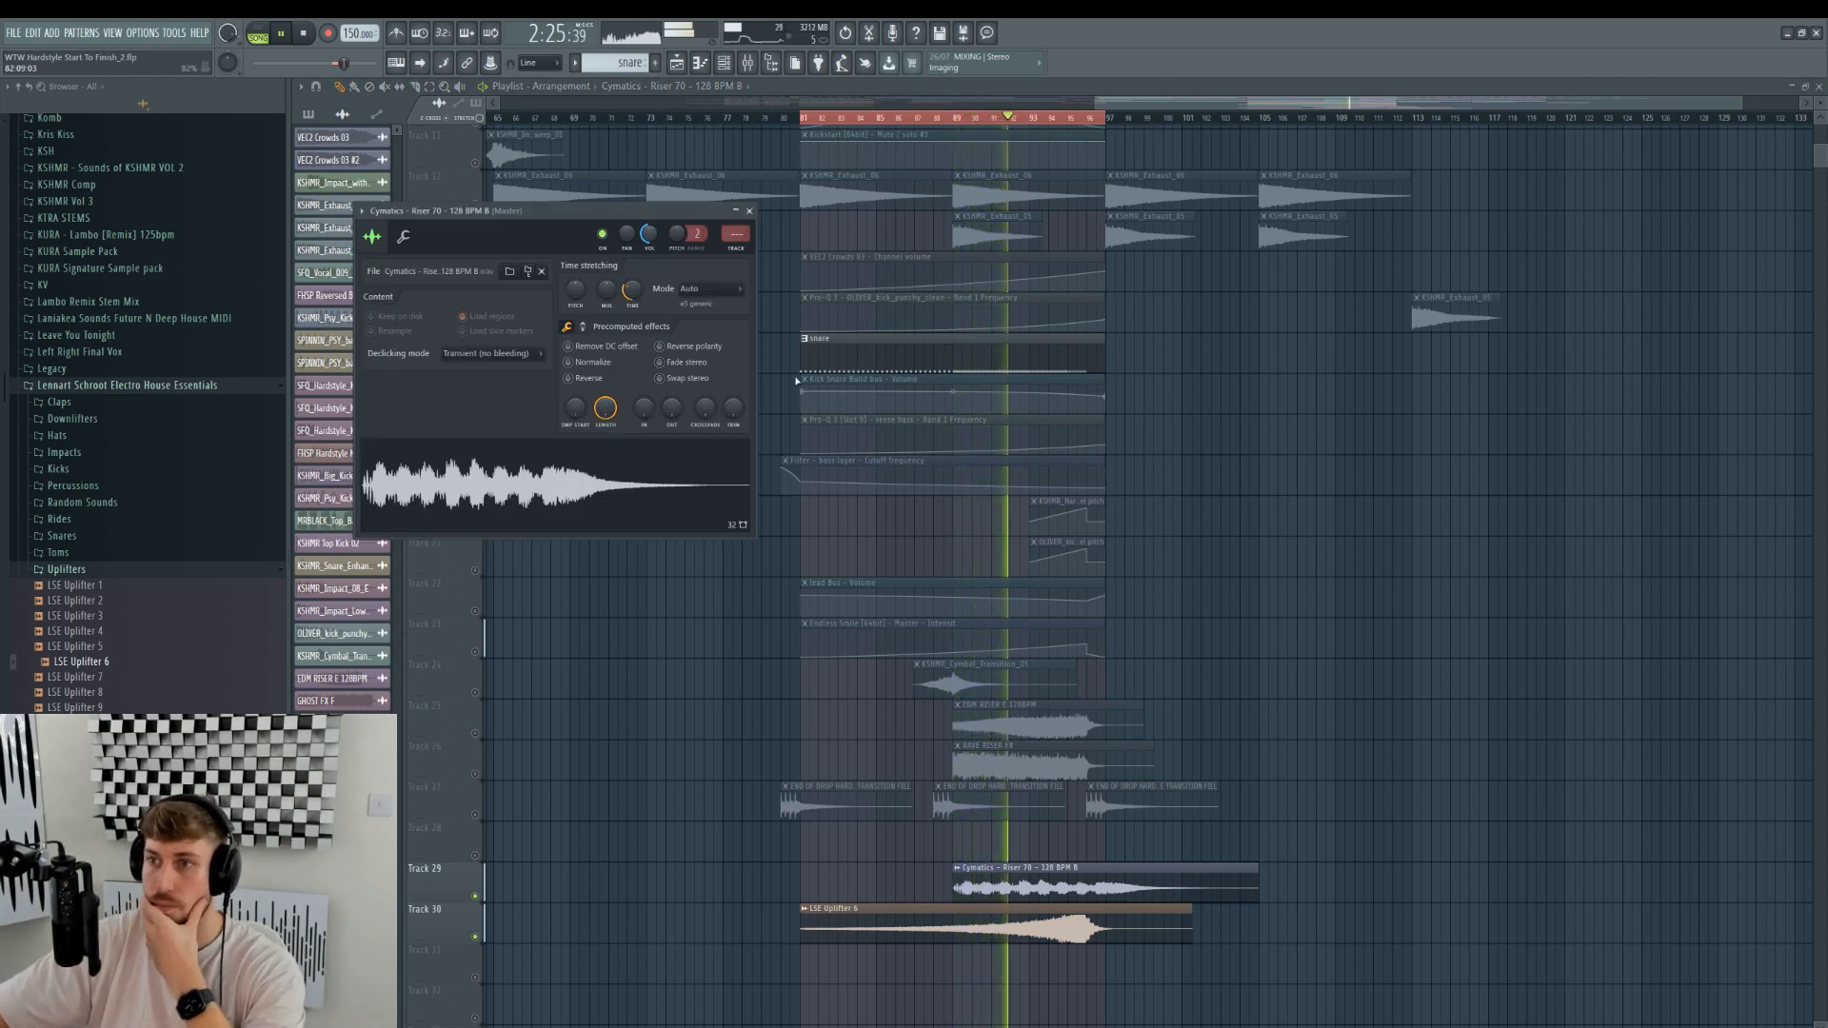
- Add Tracks 25 and 26 to the isolated playback and open the channel settings of LSE Uplifter 6, RAVE RISER and EDM RISER
click(475, 775)
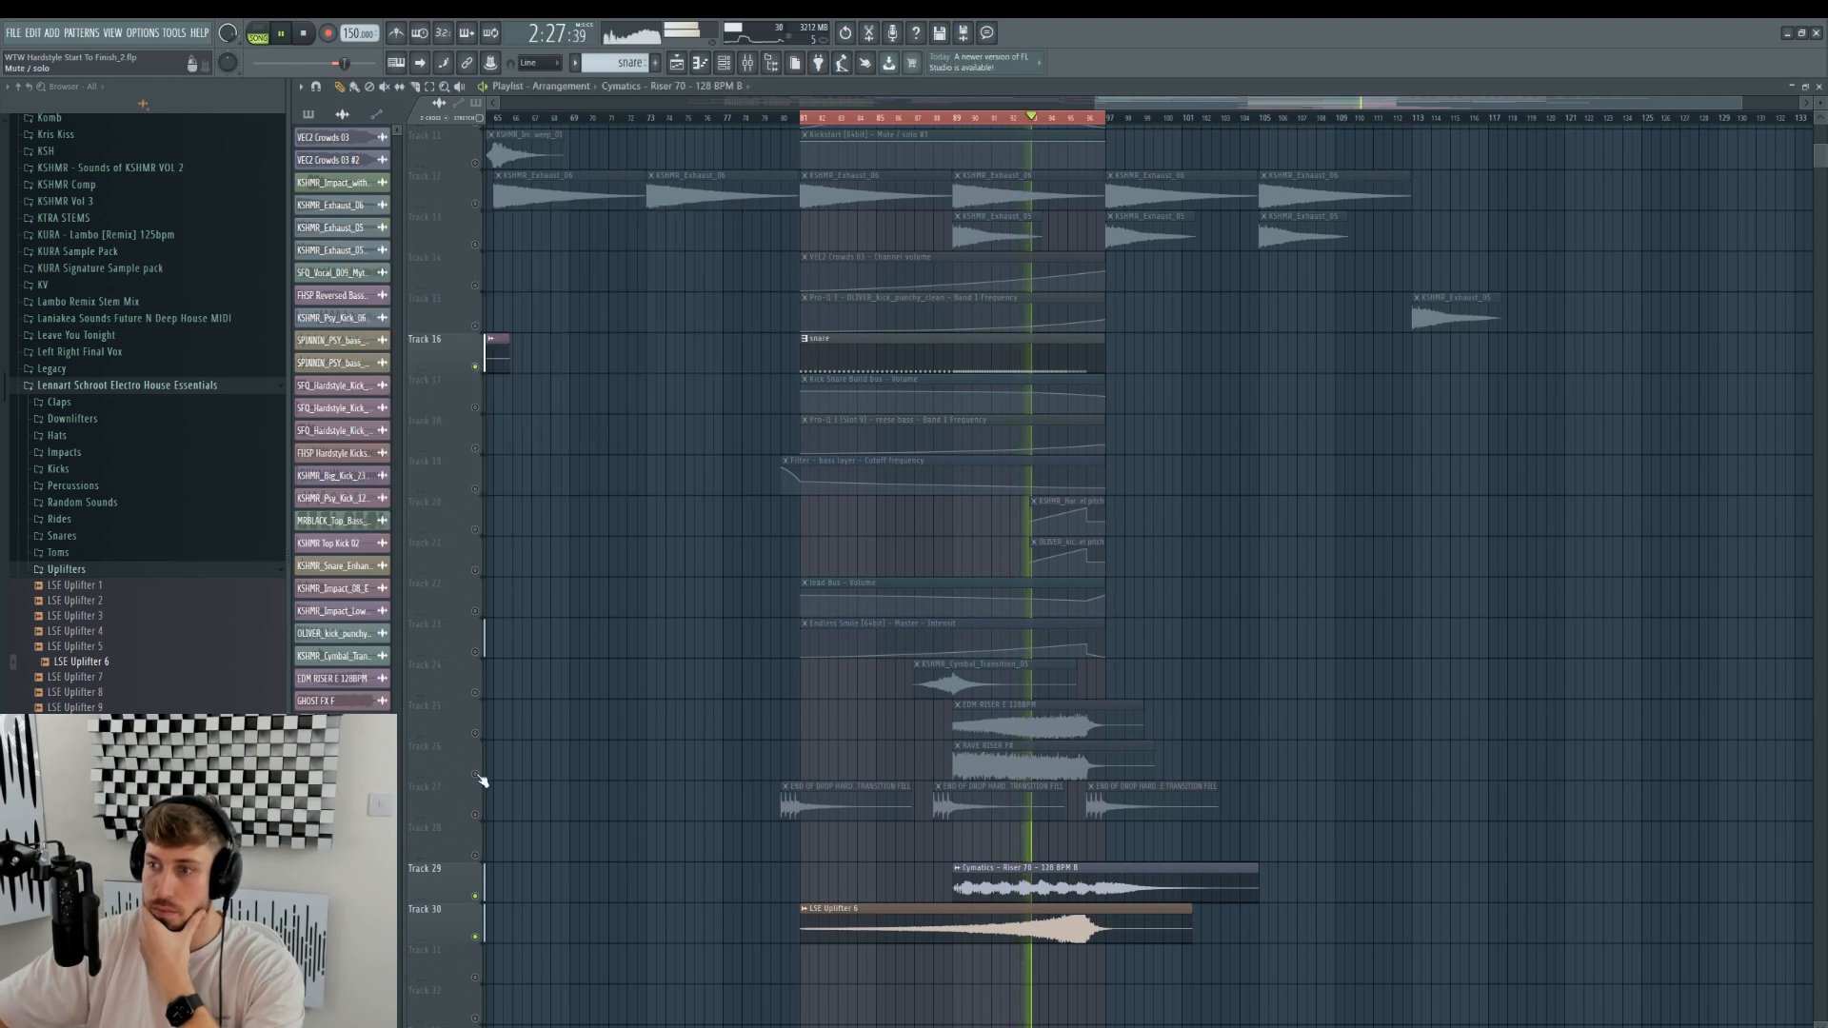
click(475, 775)
click(475, 733)
double_click(1100, 925)
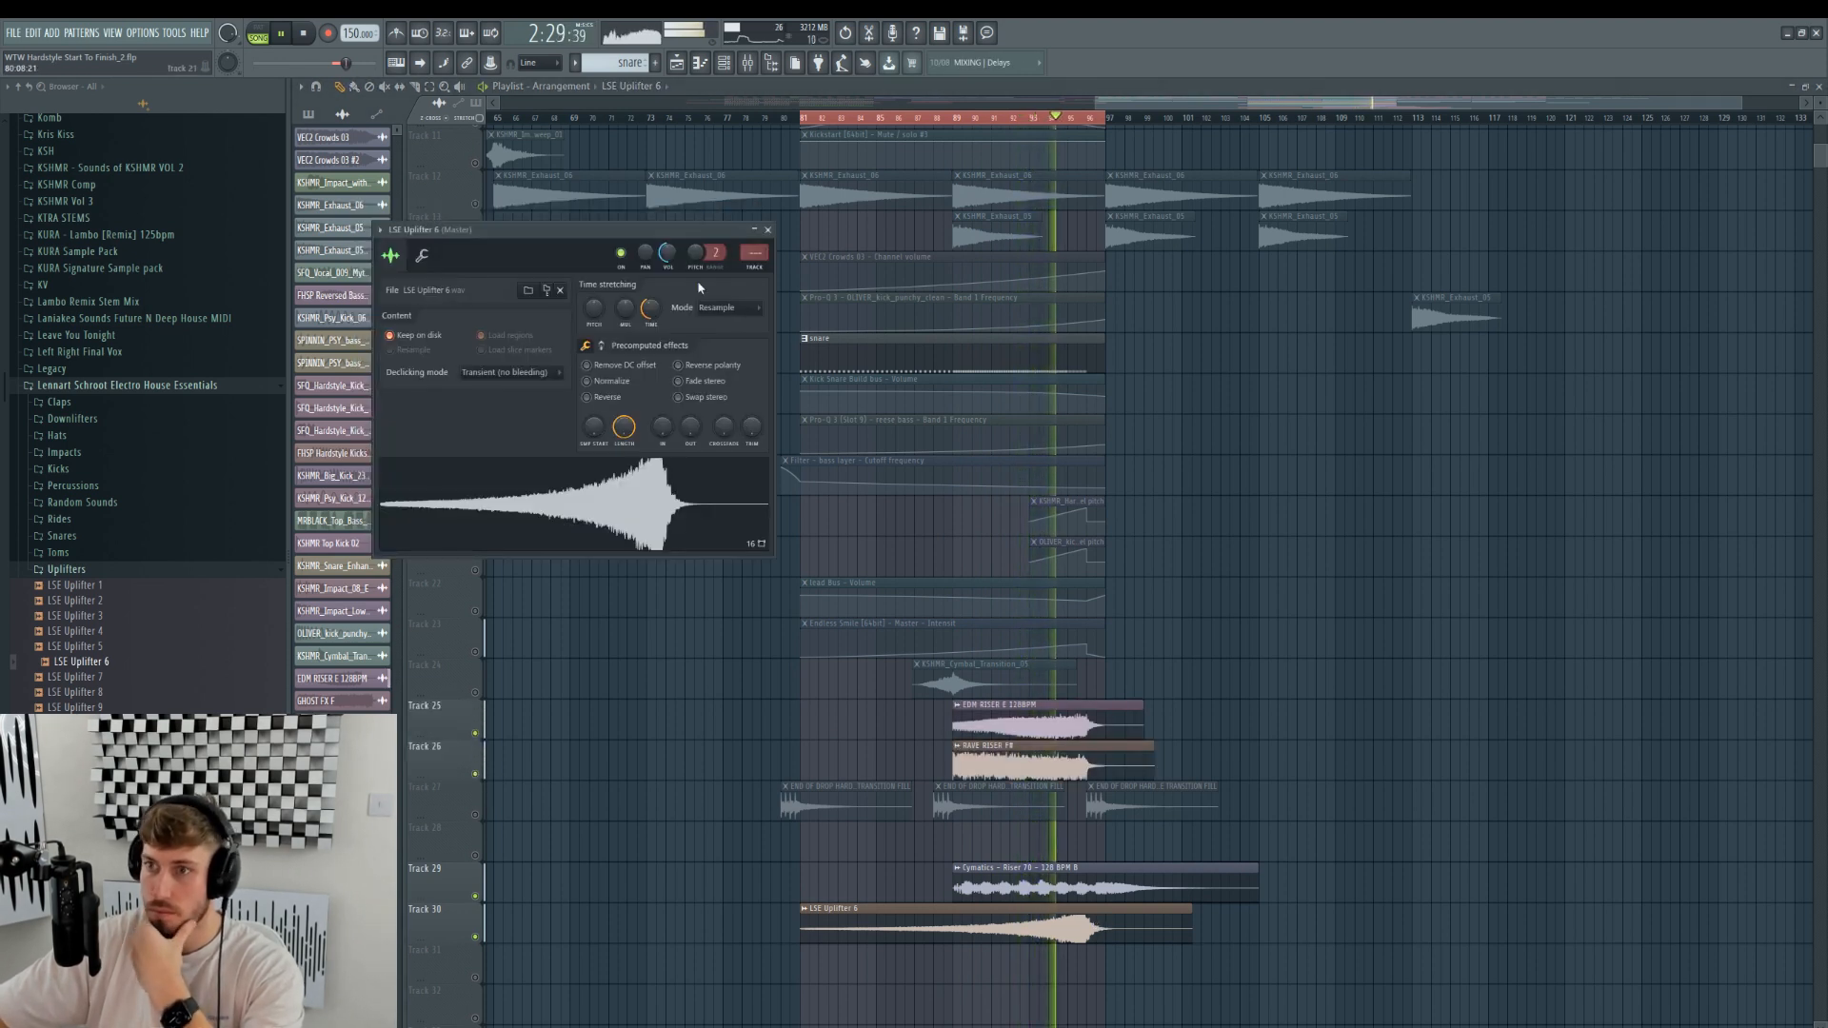
double_click(1052, 762)
double_click(1053, 763)
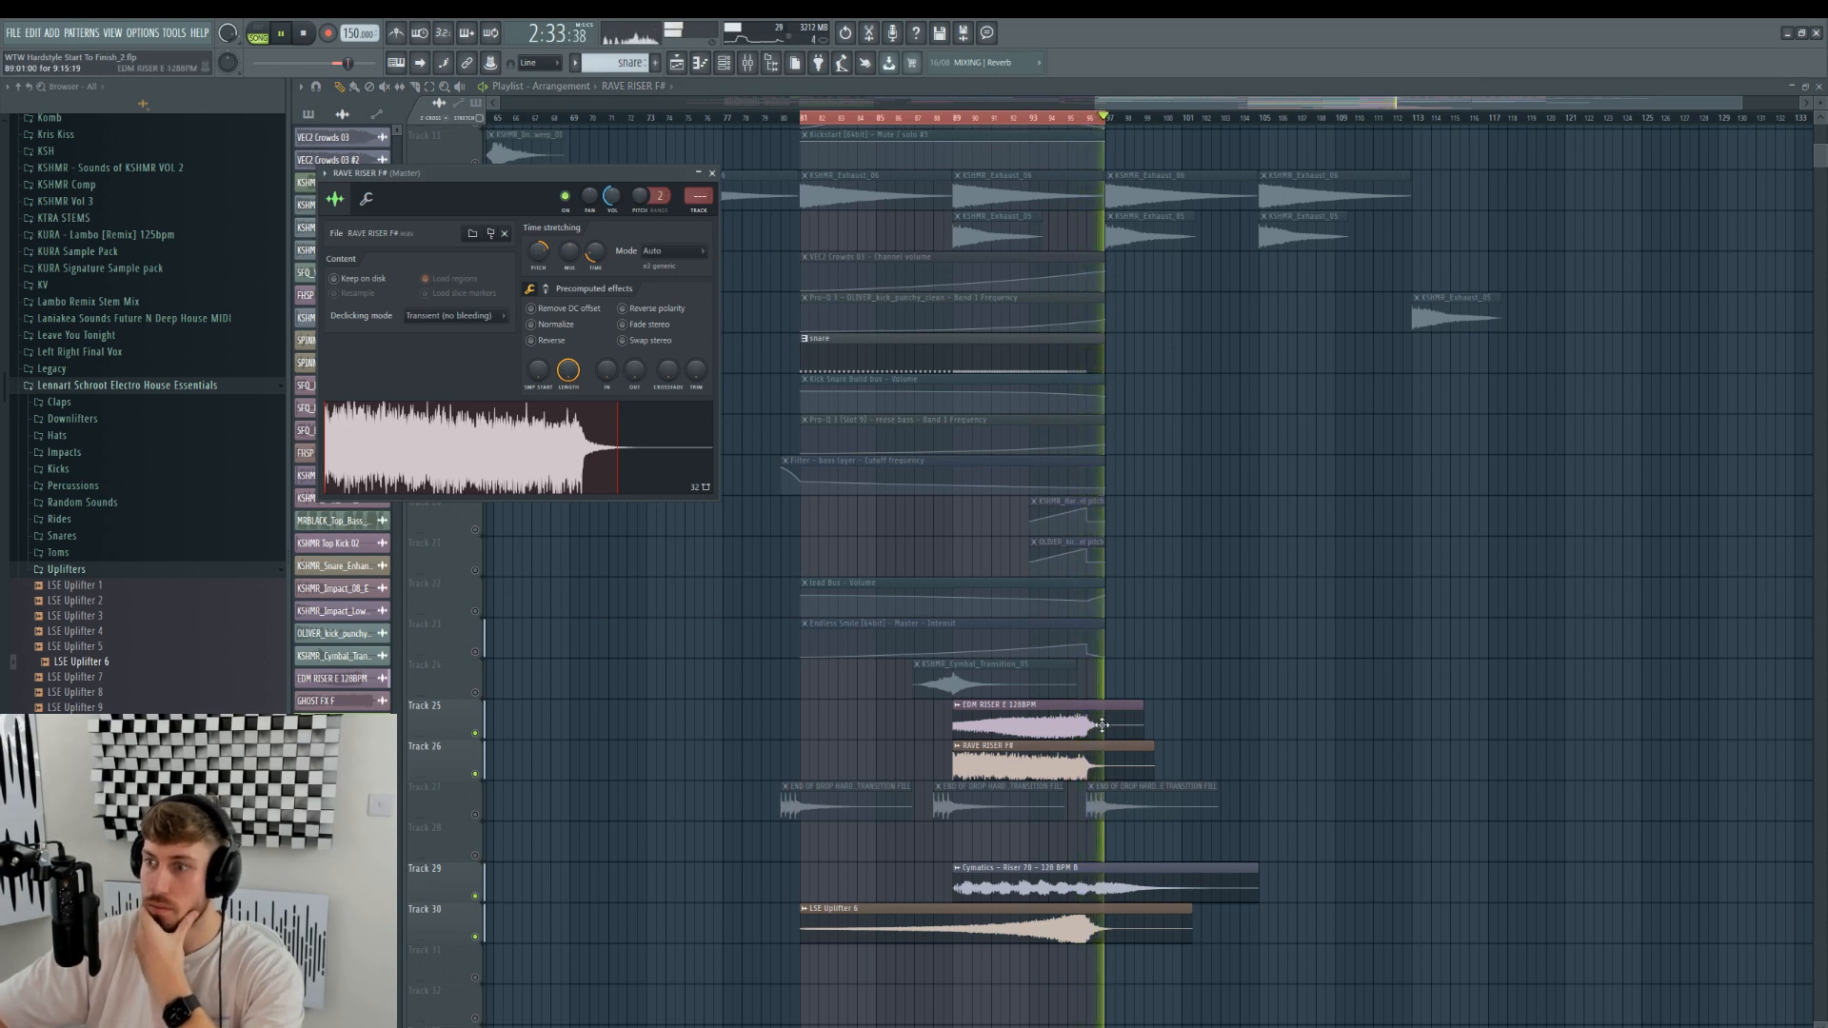
double_click(1021, 725)
- Close the riser's channel settings, restore all muted playlist tracks and briefly play the full build-up
key(space)
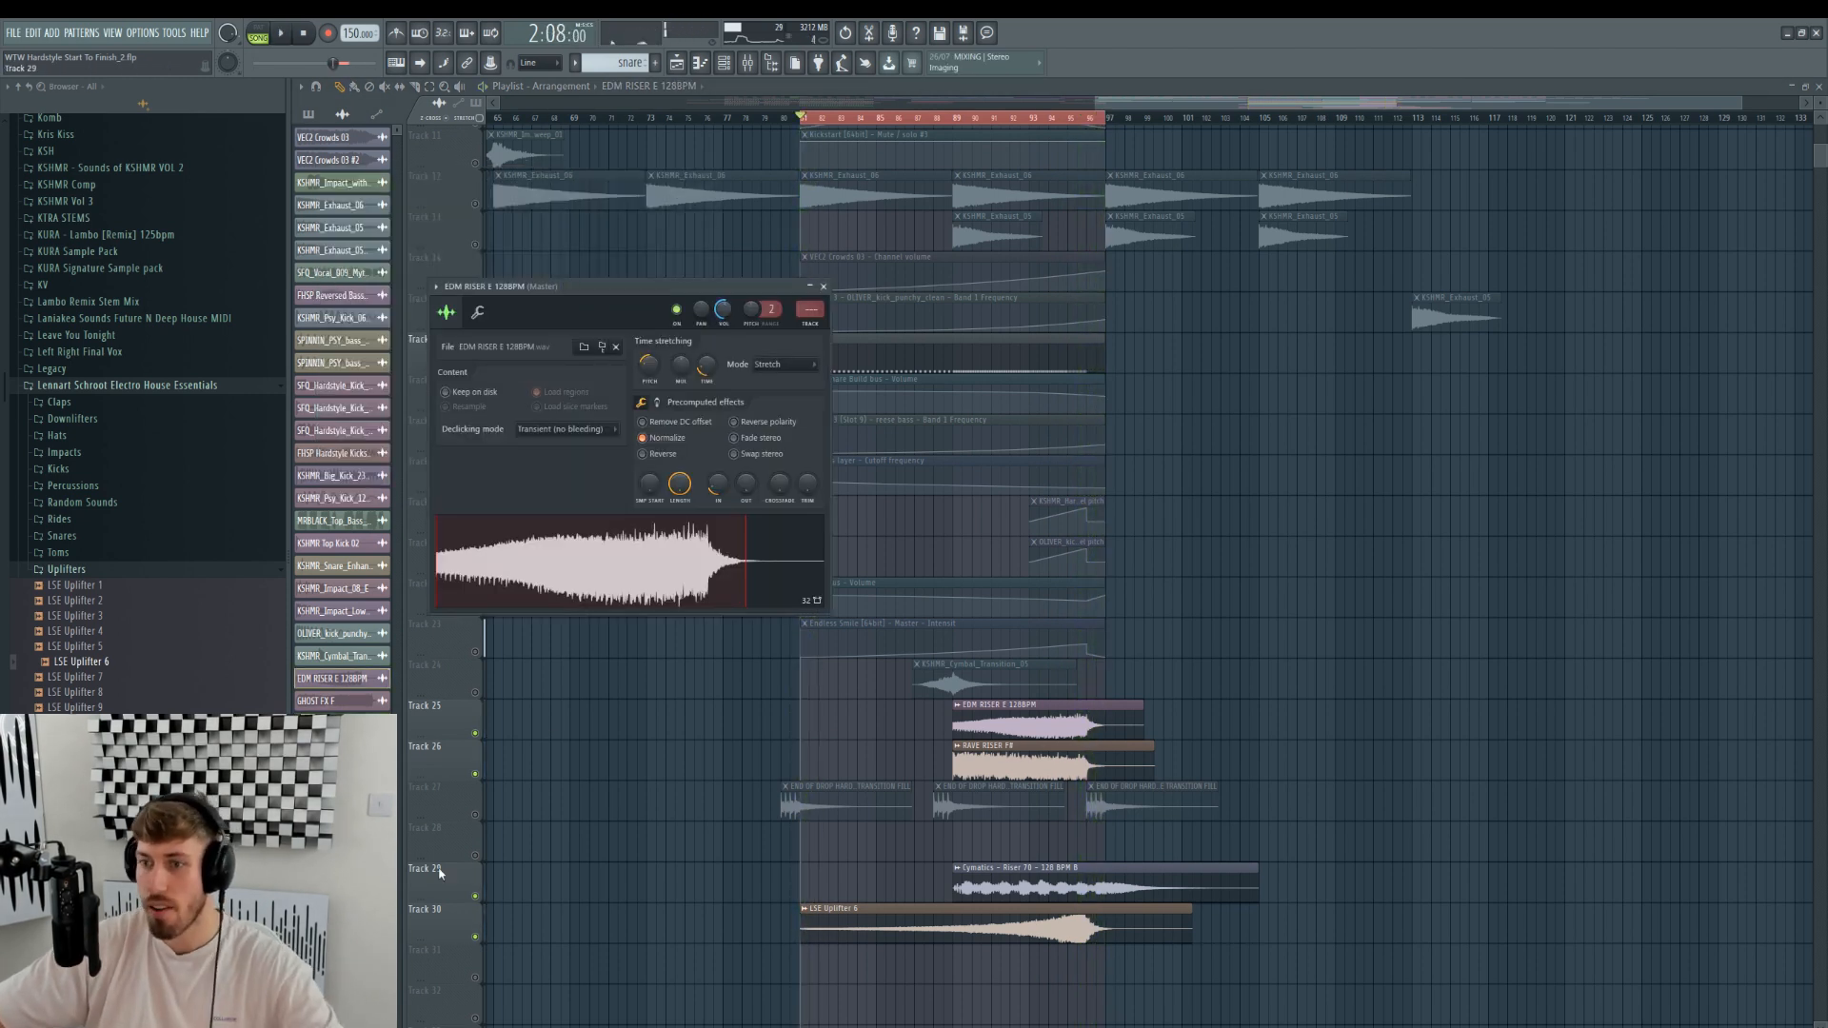
key(Escape)
key(space)
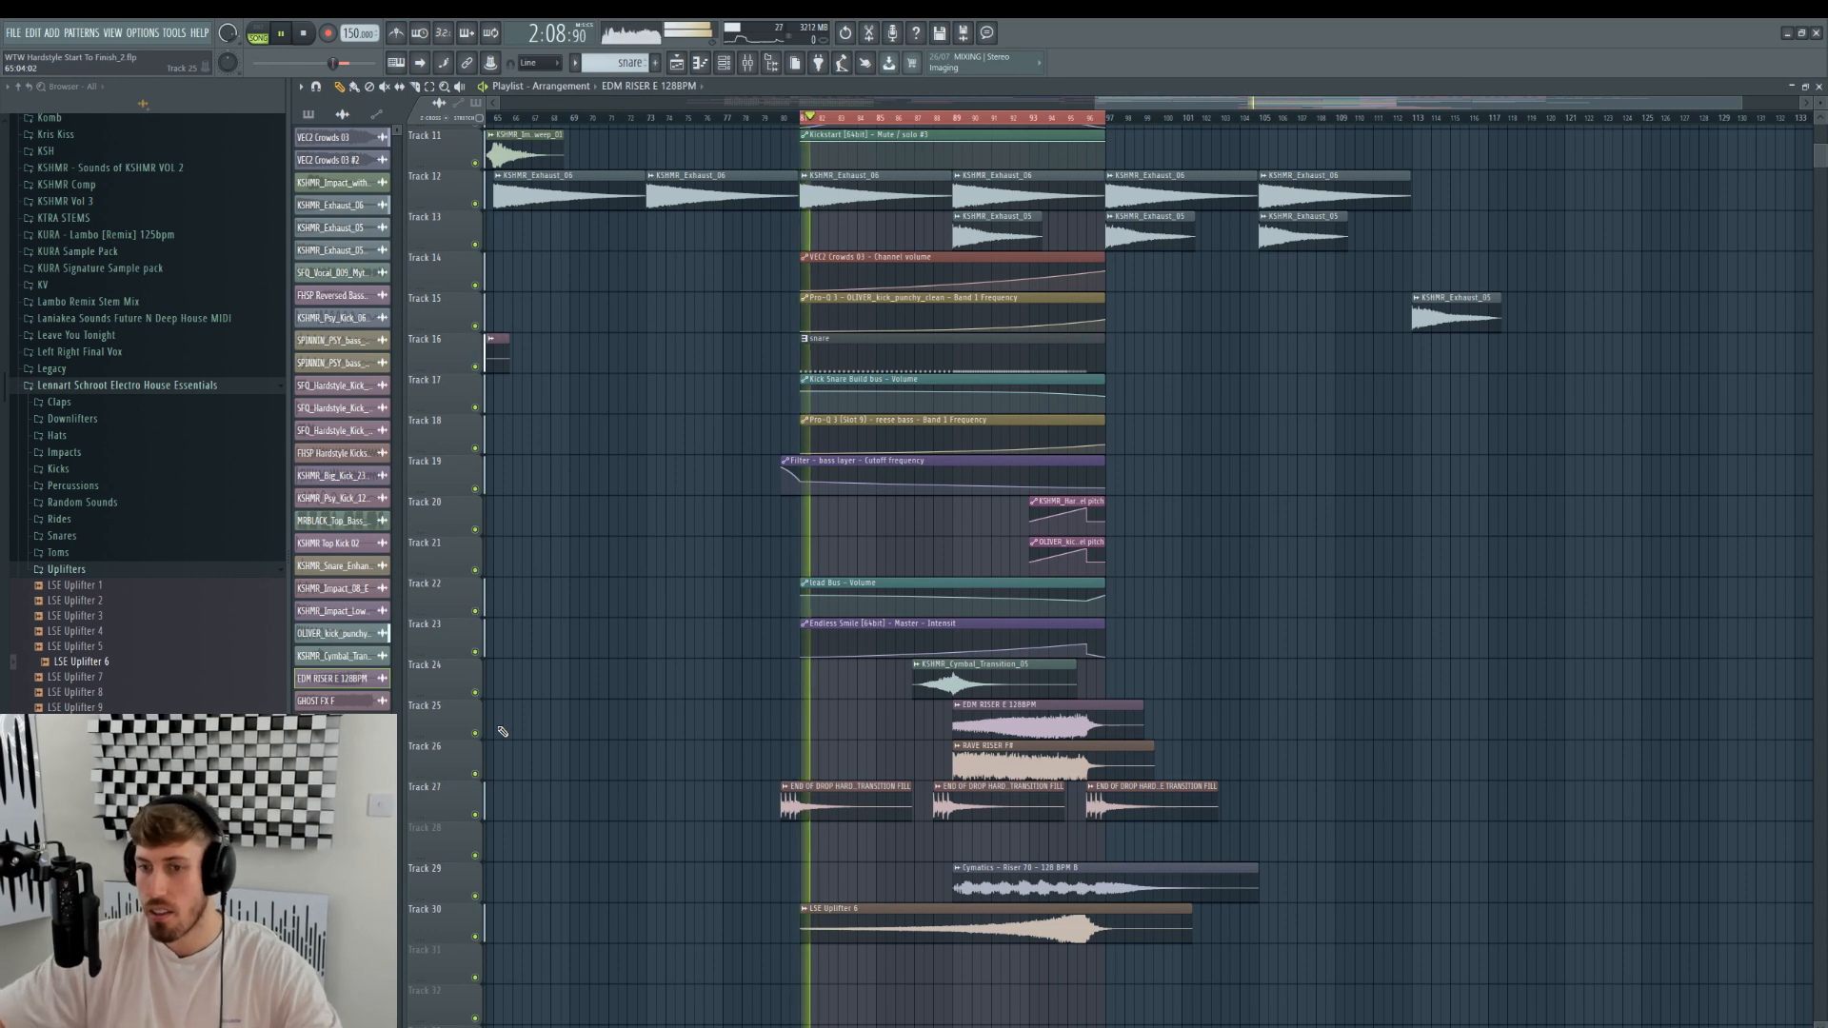
key(space)
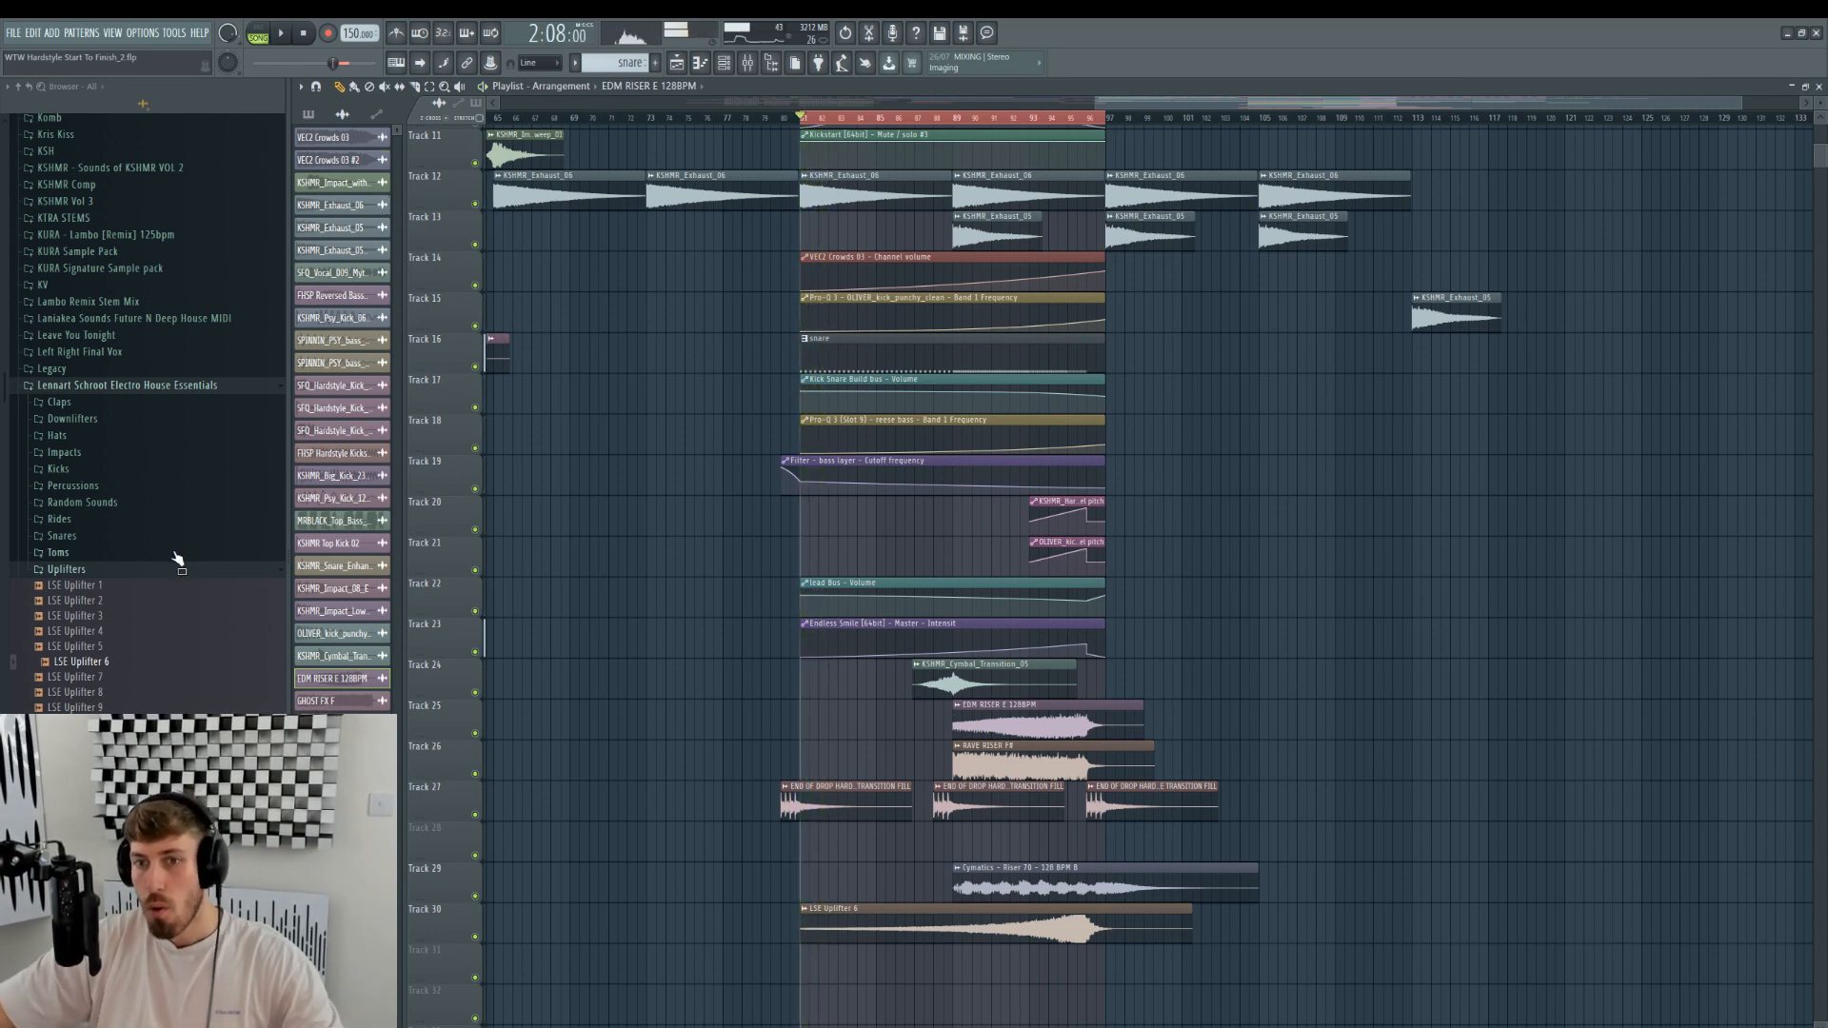
- Switch to the Splice sample library and search it for "mark"
click(719, 1025)
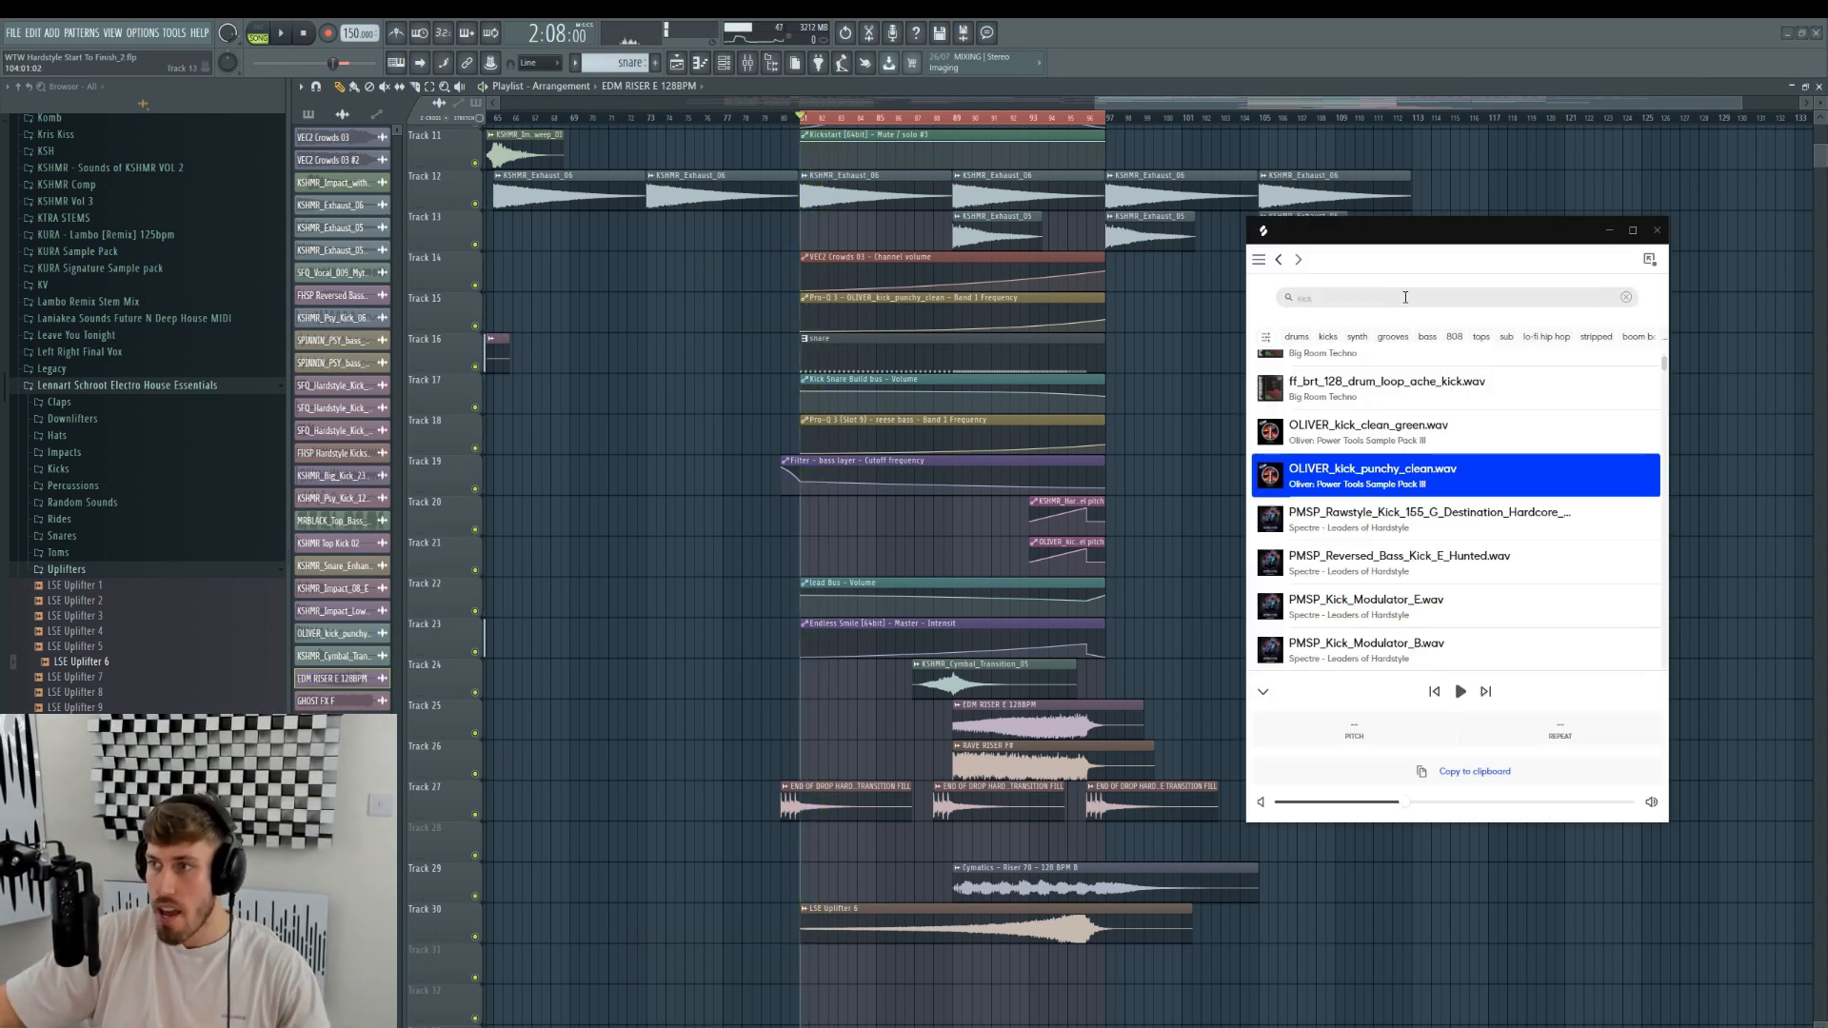
drag(1518, 298, 936, 313)
text(mark)
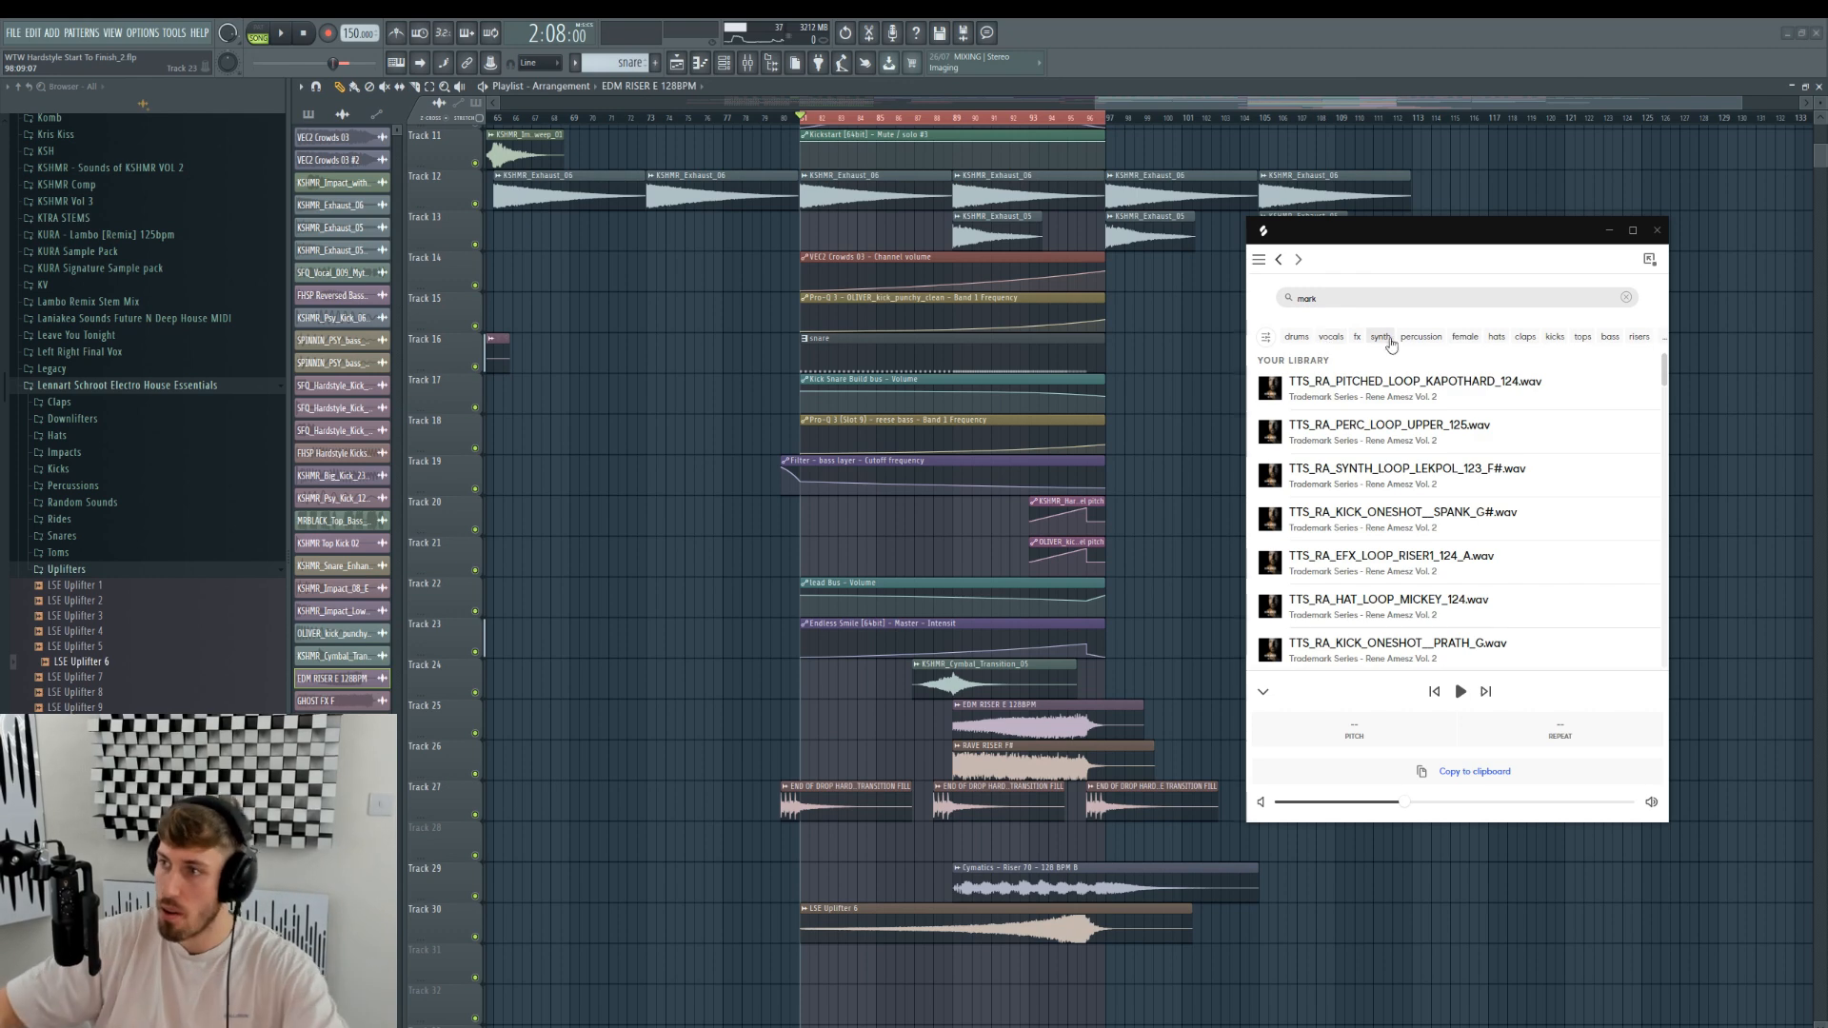
- Audition the Mark Knight samples and place TA_MK_SNAREROLL4_124bpm_Bm at bar 81 on Track 31
scroll(1333, 514, down, 5)
click(1285, 547)
key(Up)
key(Up)
key(Up)
key(Up)
key(Up)
key(Up)
key(Up)
key(Up)
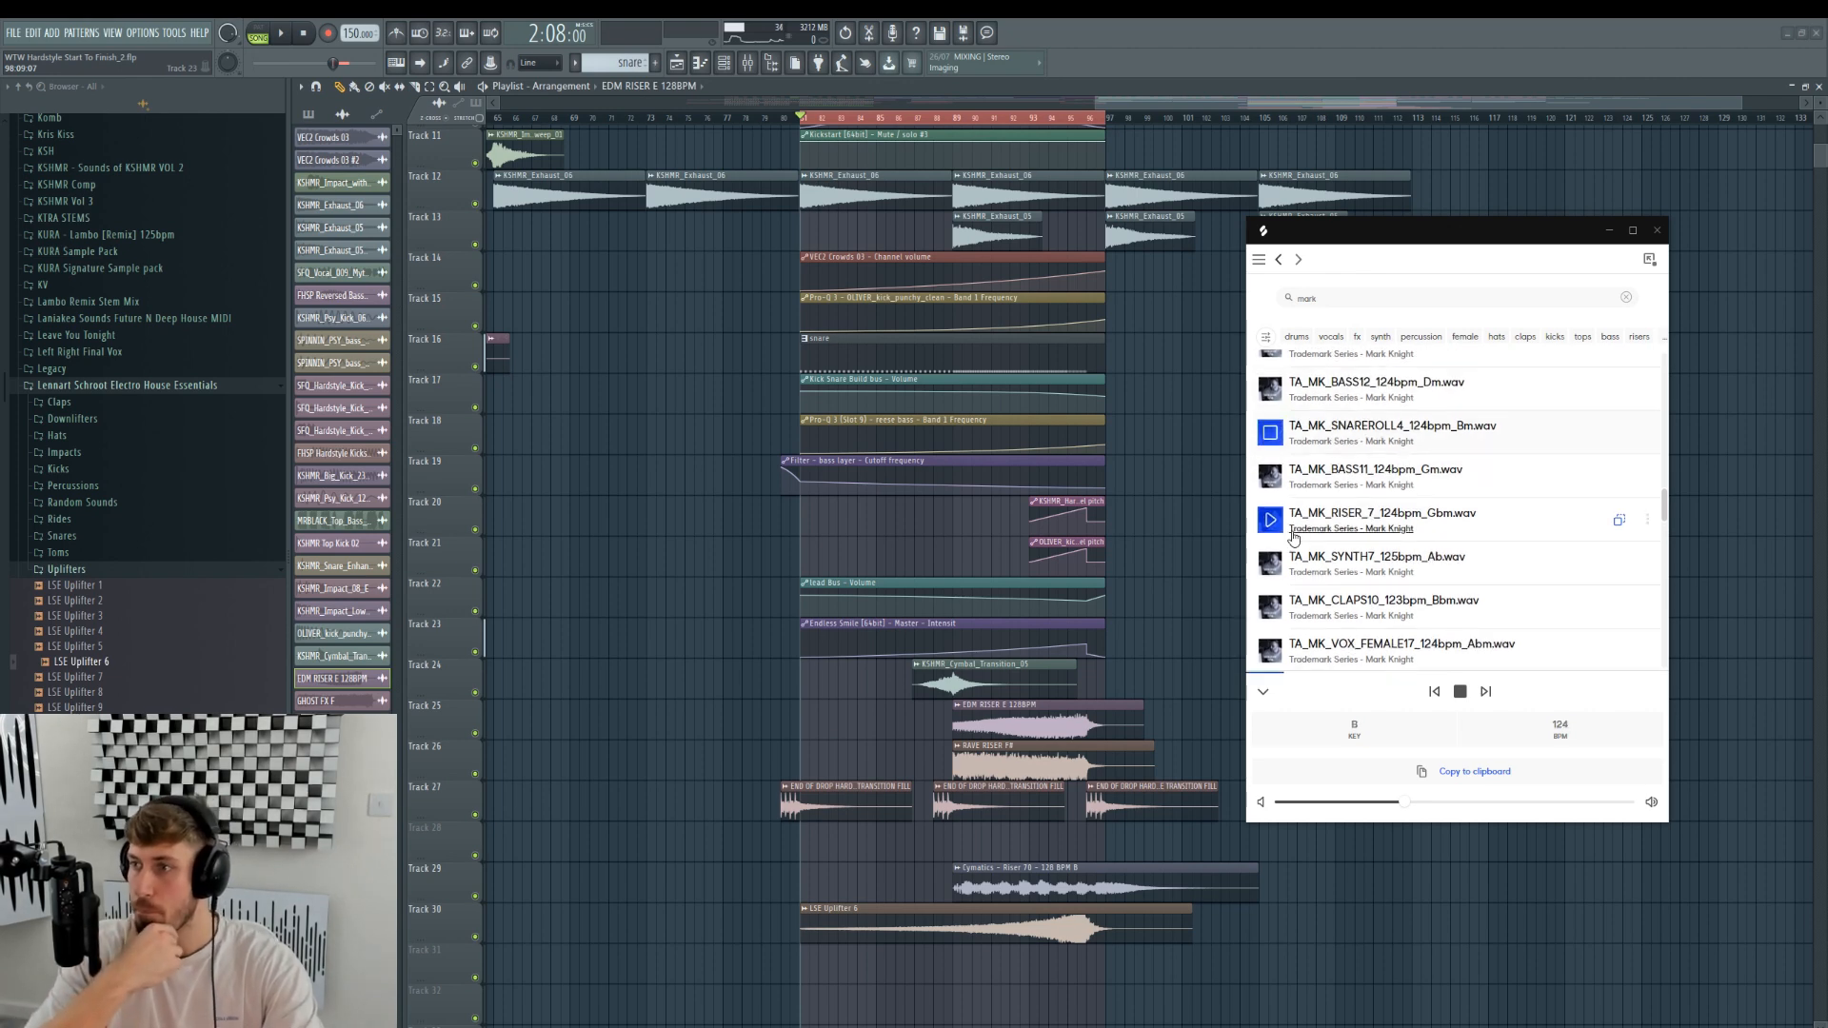
drag(1452, 429, 801, 924)
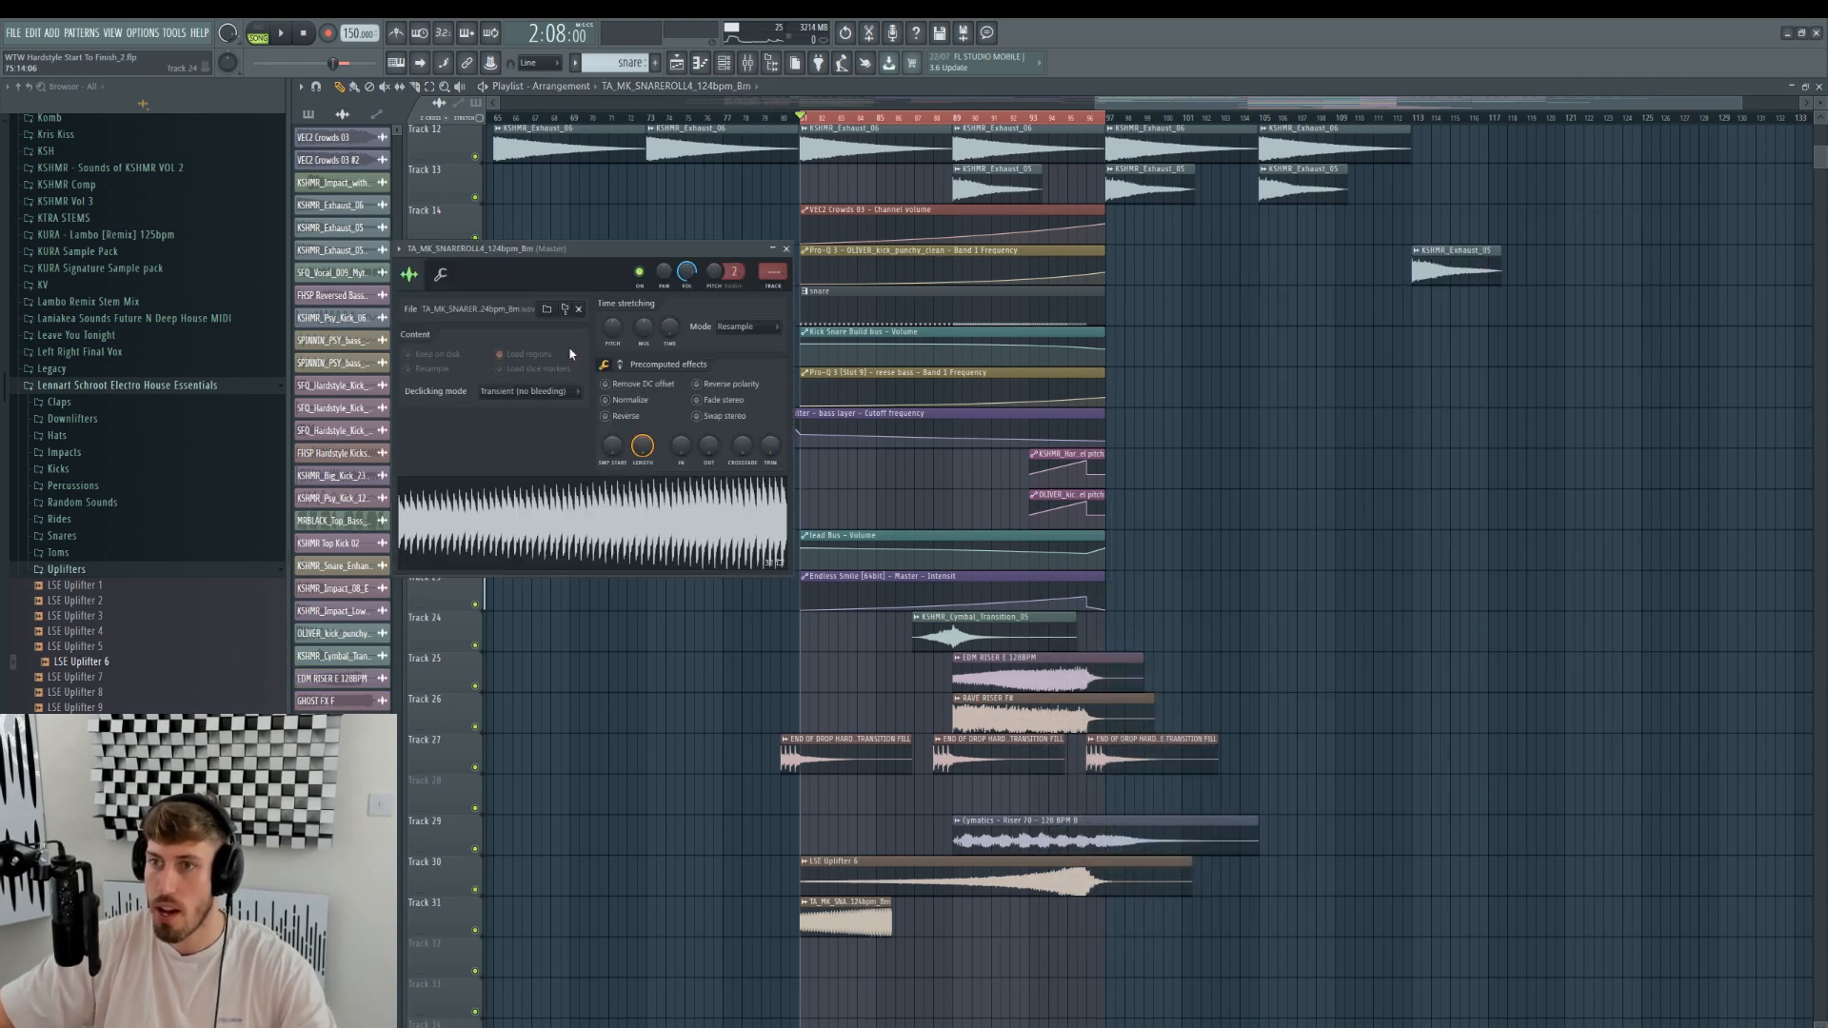
- Stretch the snare roll to four bars, then repeat its first half bar along Track 31 up to bar 95
drag(670, 329, 670, 314)
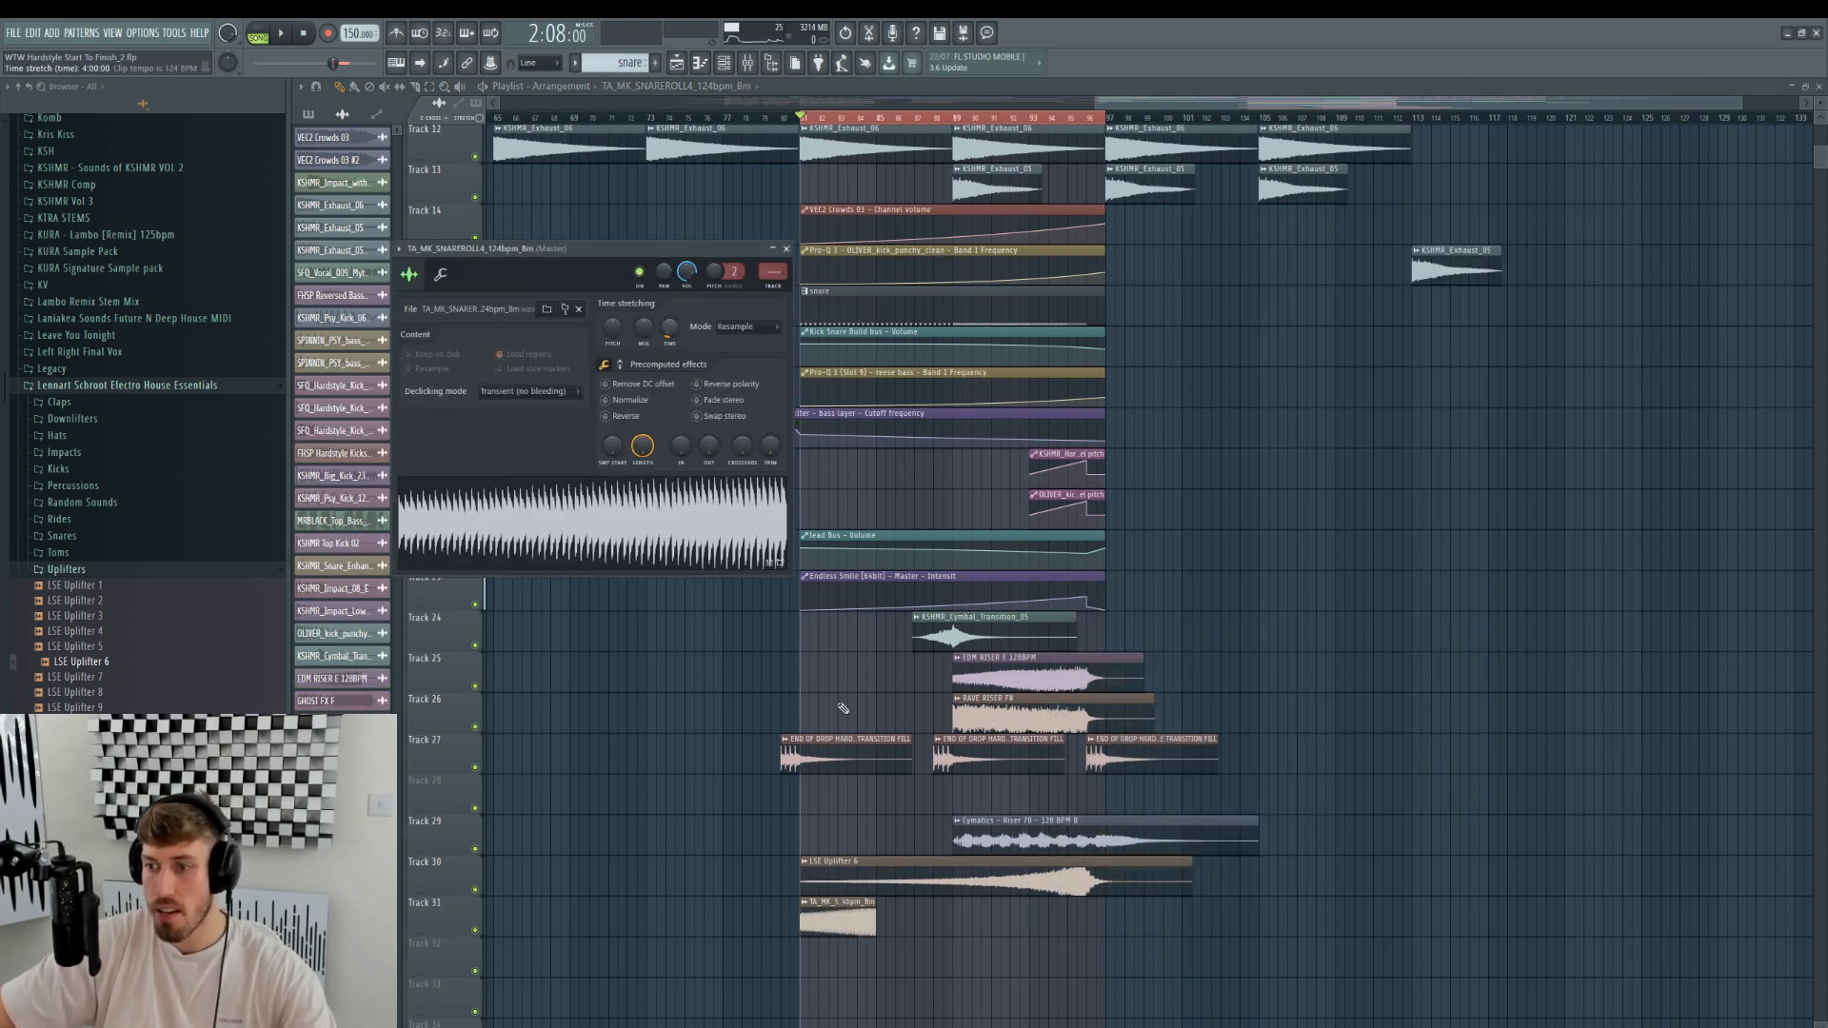
drag(867, 928, 798, 926)
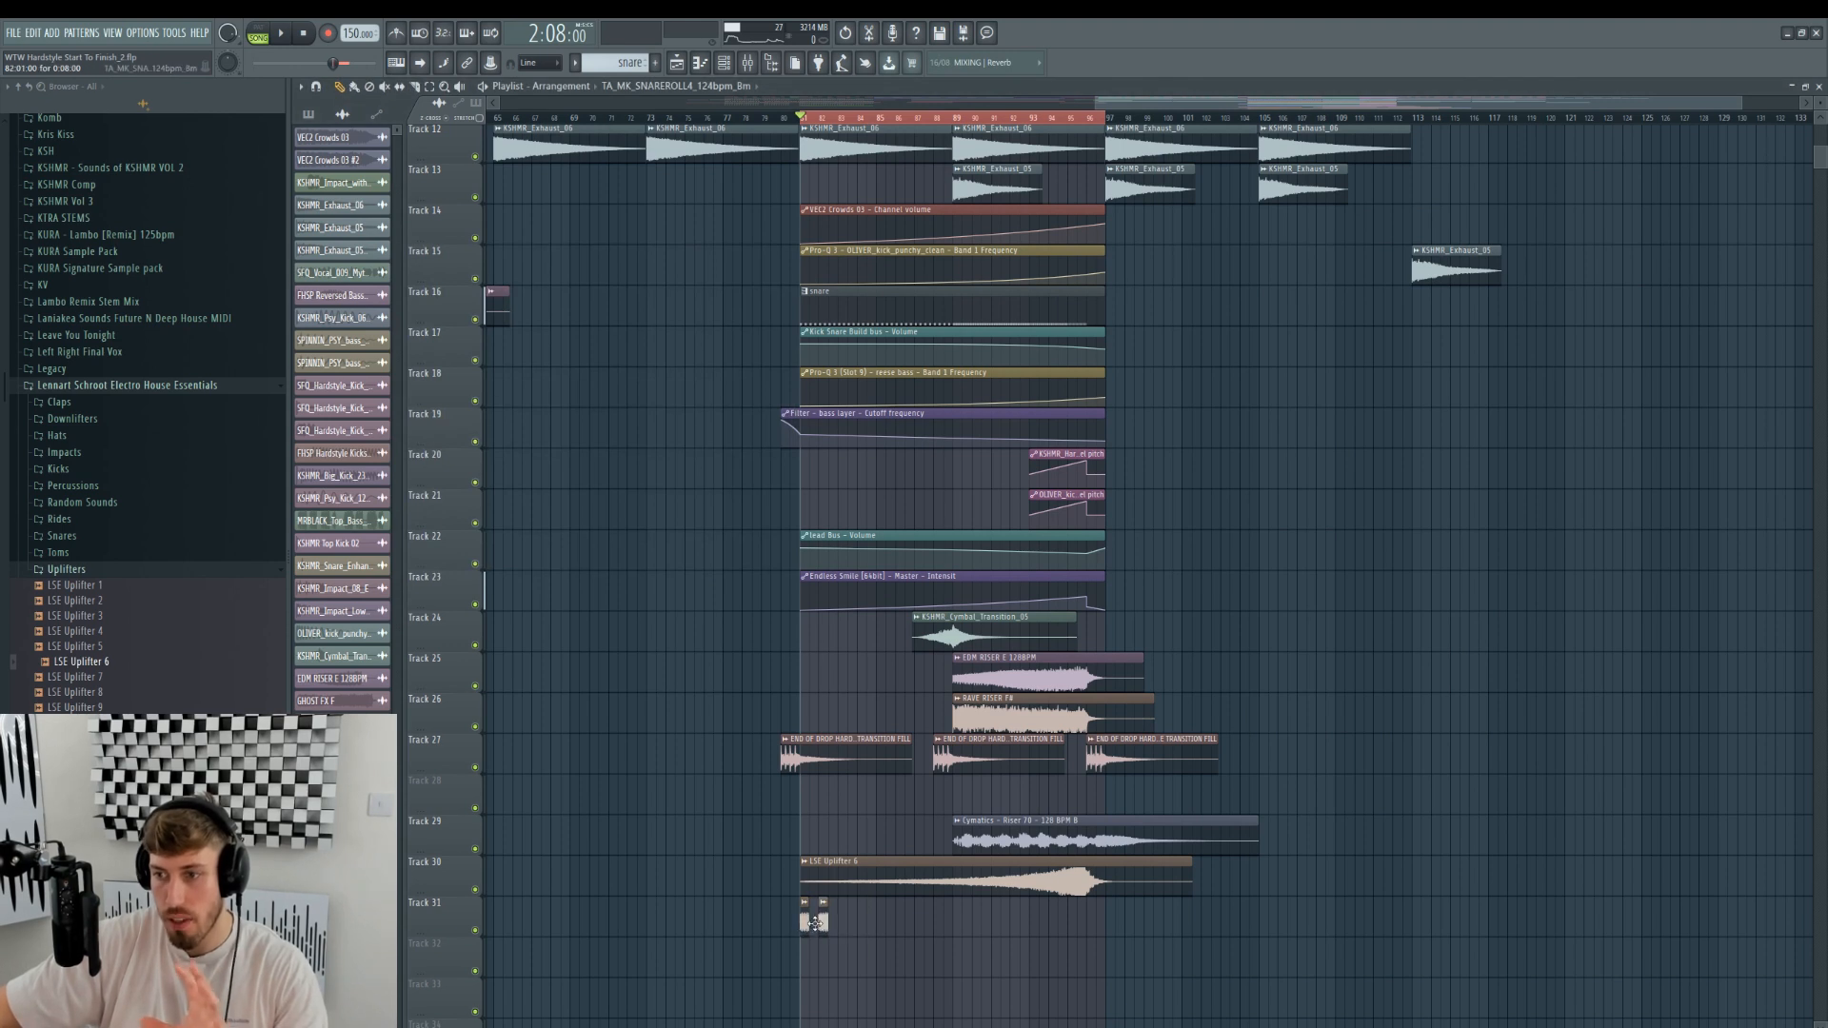
click(354, 86)
drag(808, 922, 1074, 935)
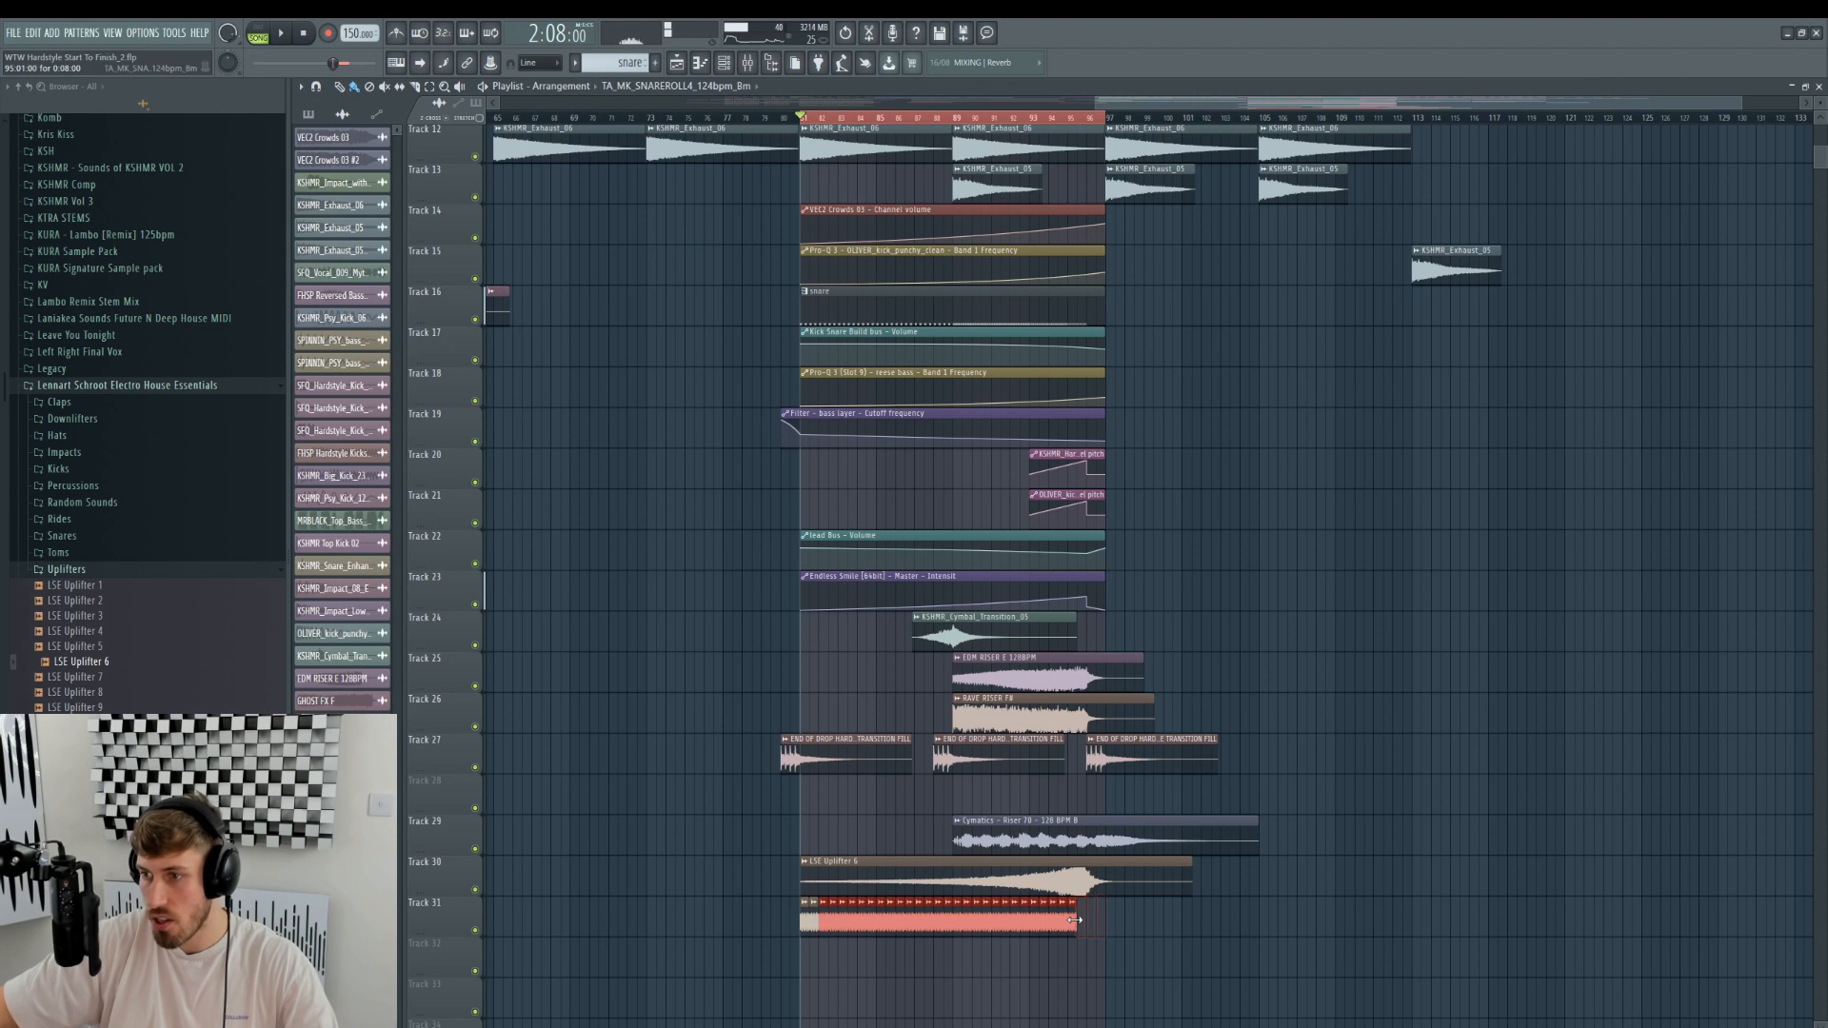
click(1043, 923)
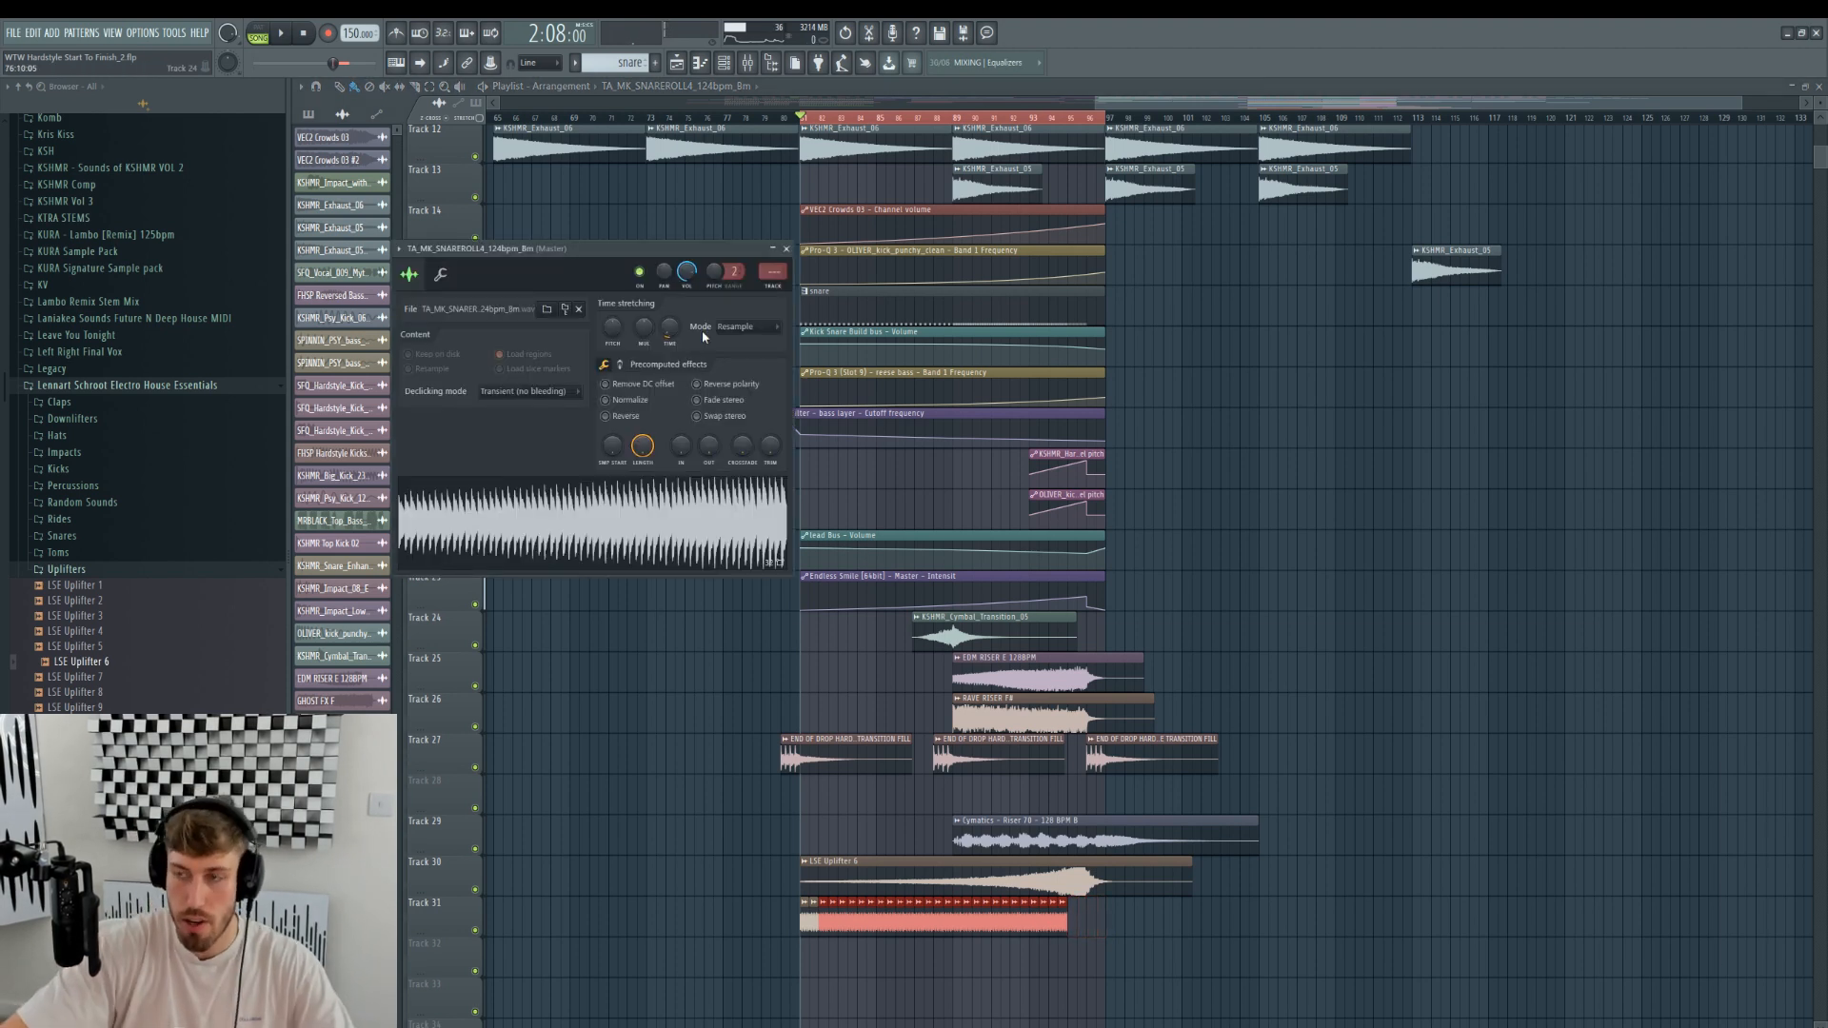
- Route the snare roll to mixer insert 25 and rename that insert "rolling snare"
key(ctrl+l)
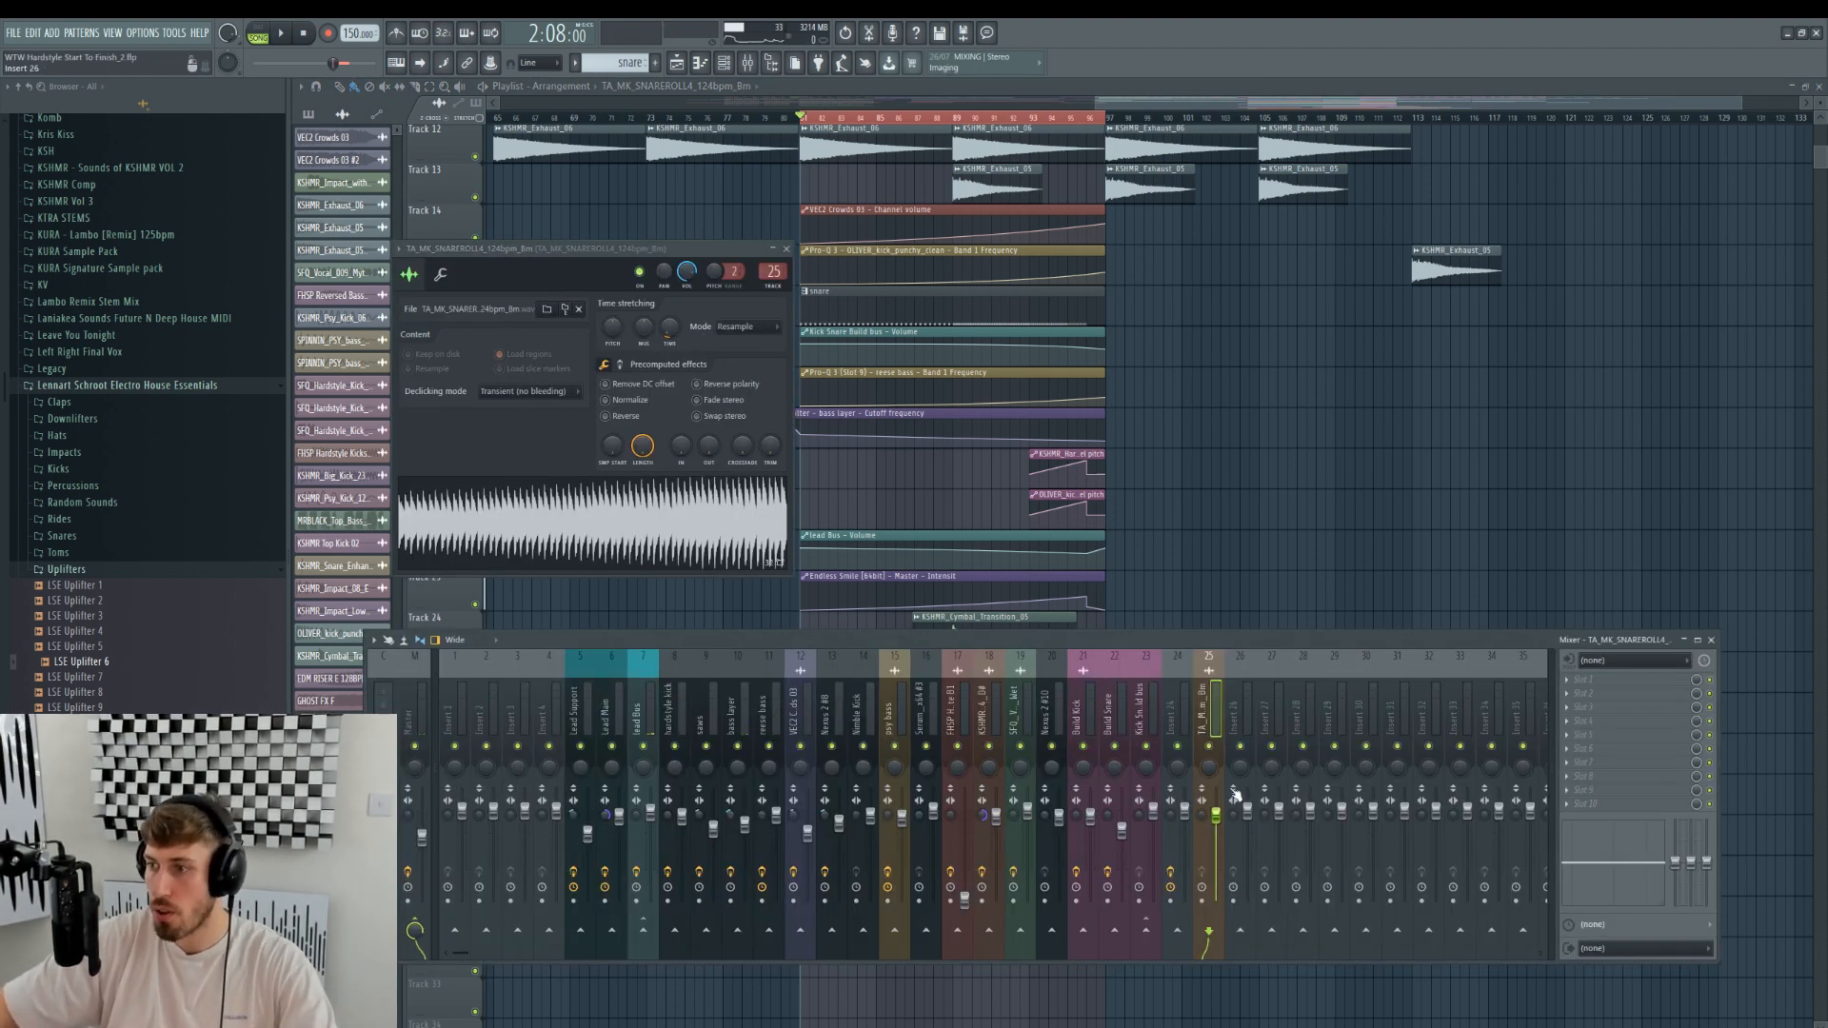
right_click(1209, 711)
click(1278, 645)
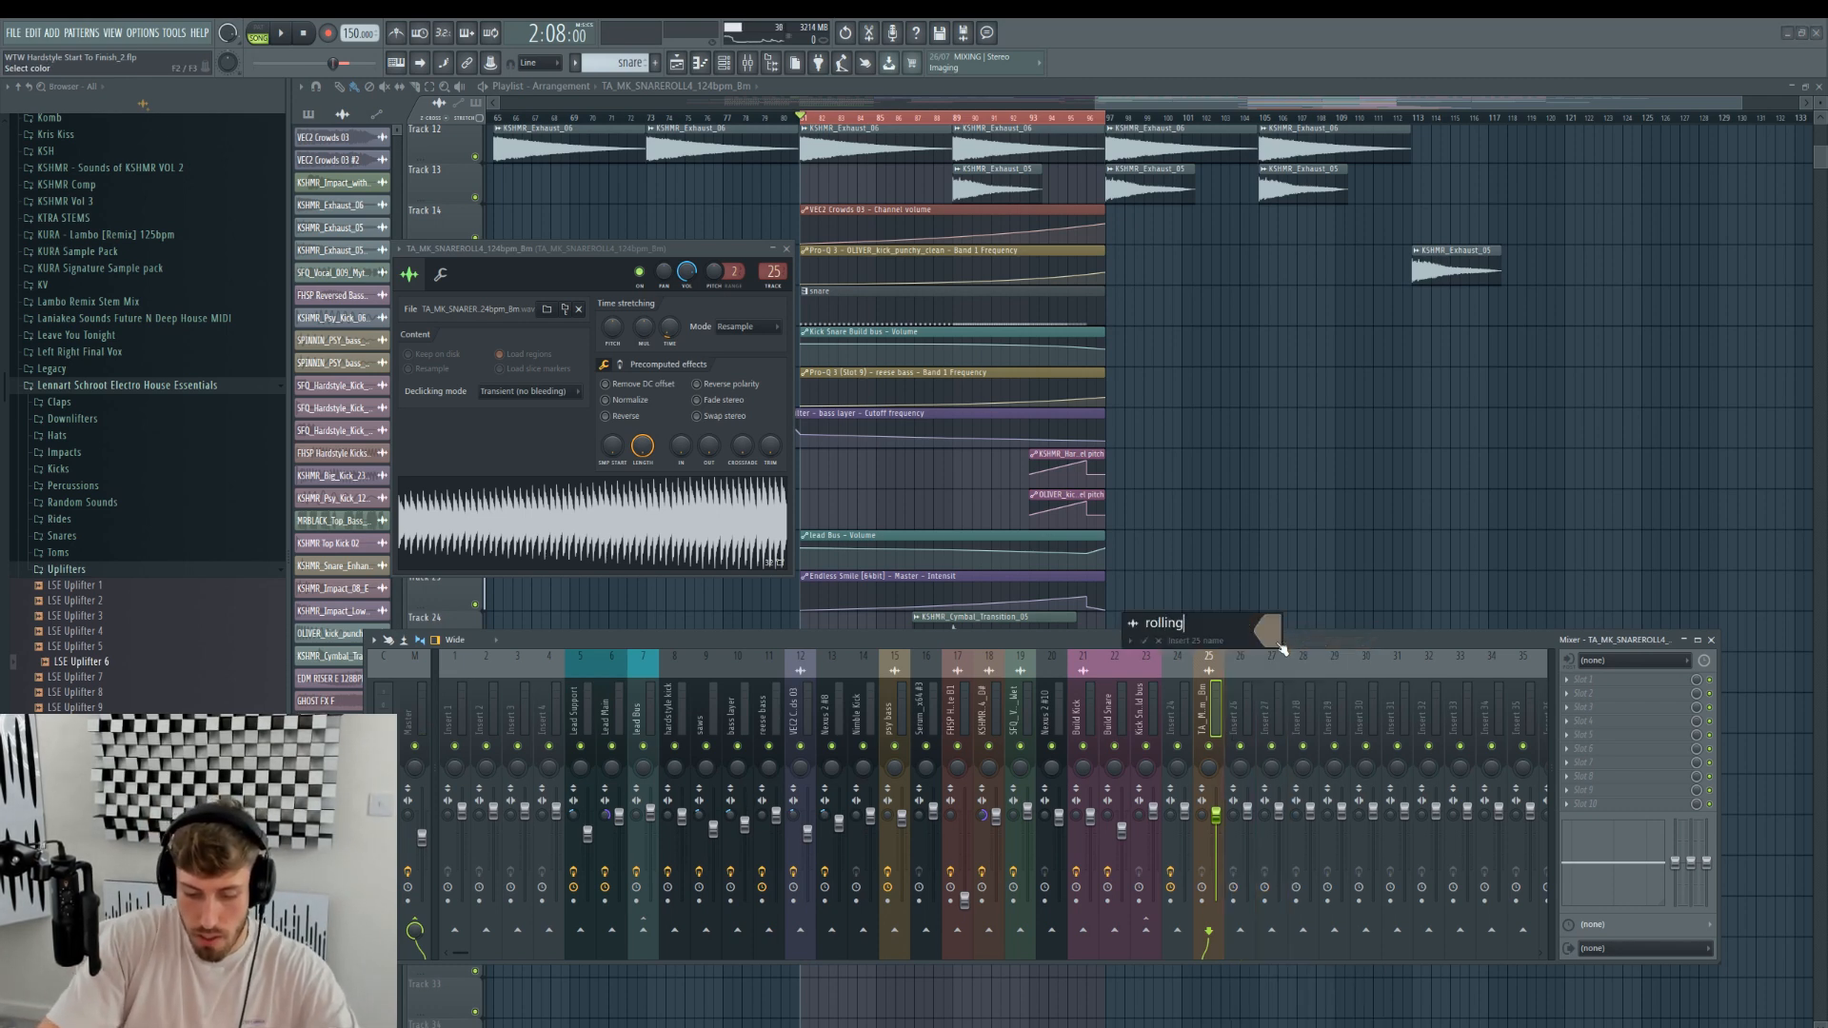
key(Return)
- Add Fruity Filter to the rolling snare insert and create a cutoff frequency automation clip for it on Track 32
click(1626, 769)
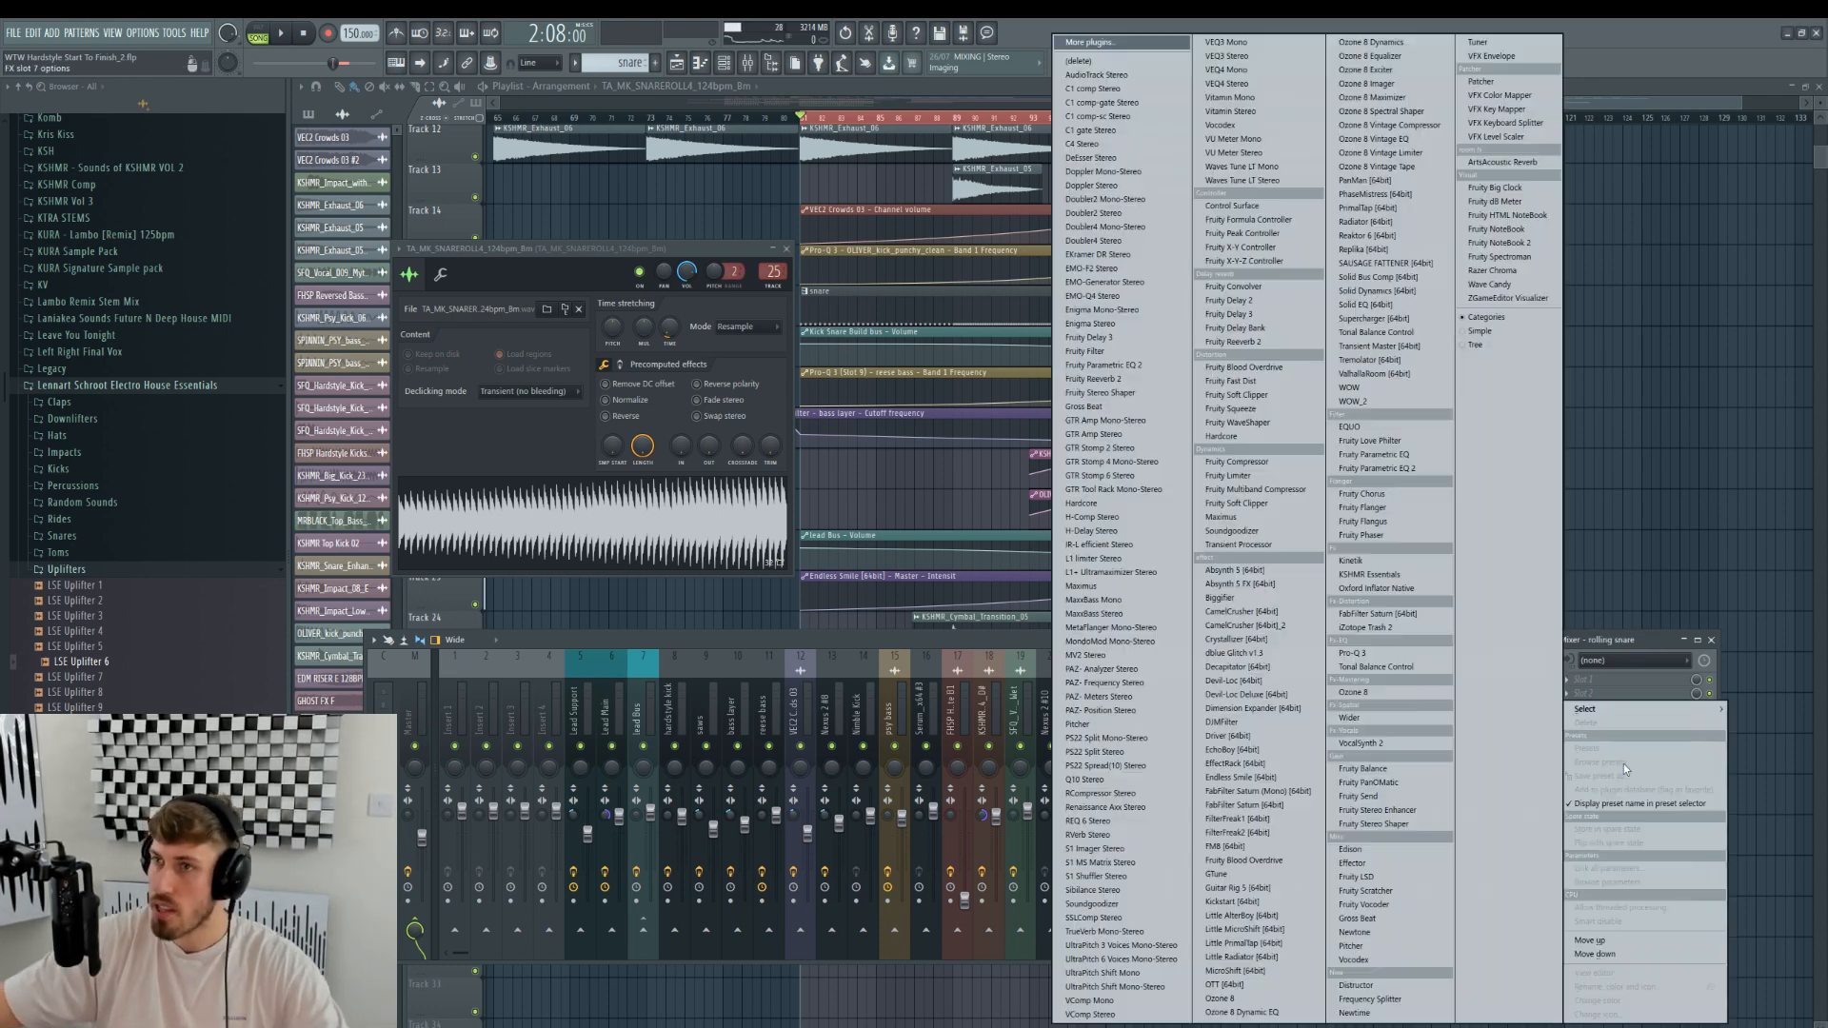
click(1105, 351)
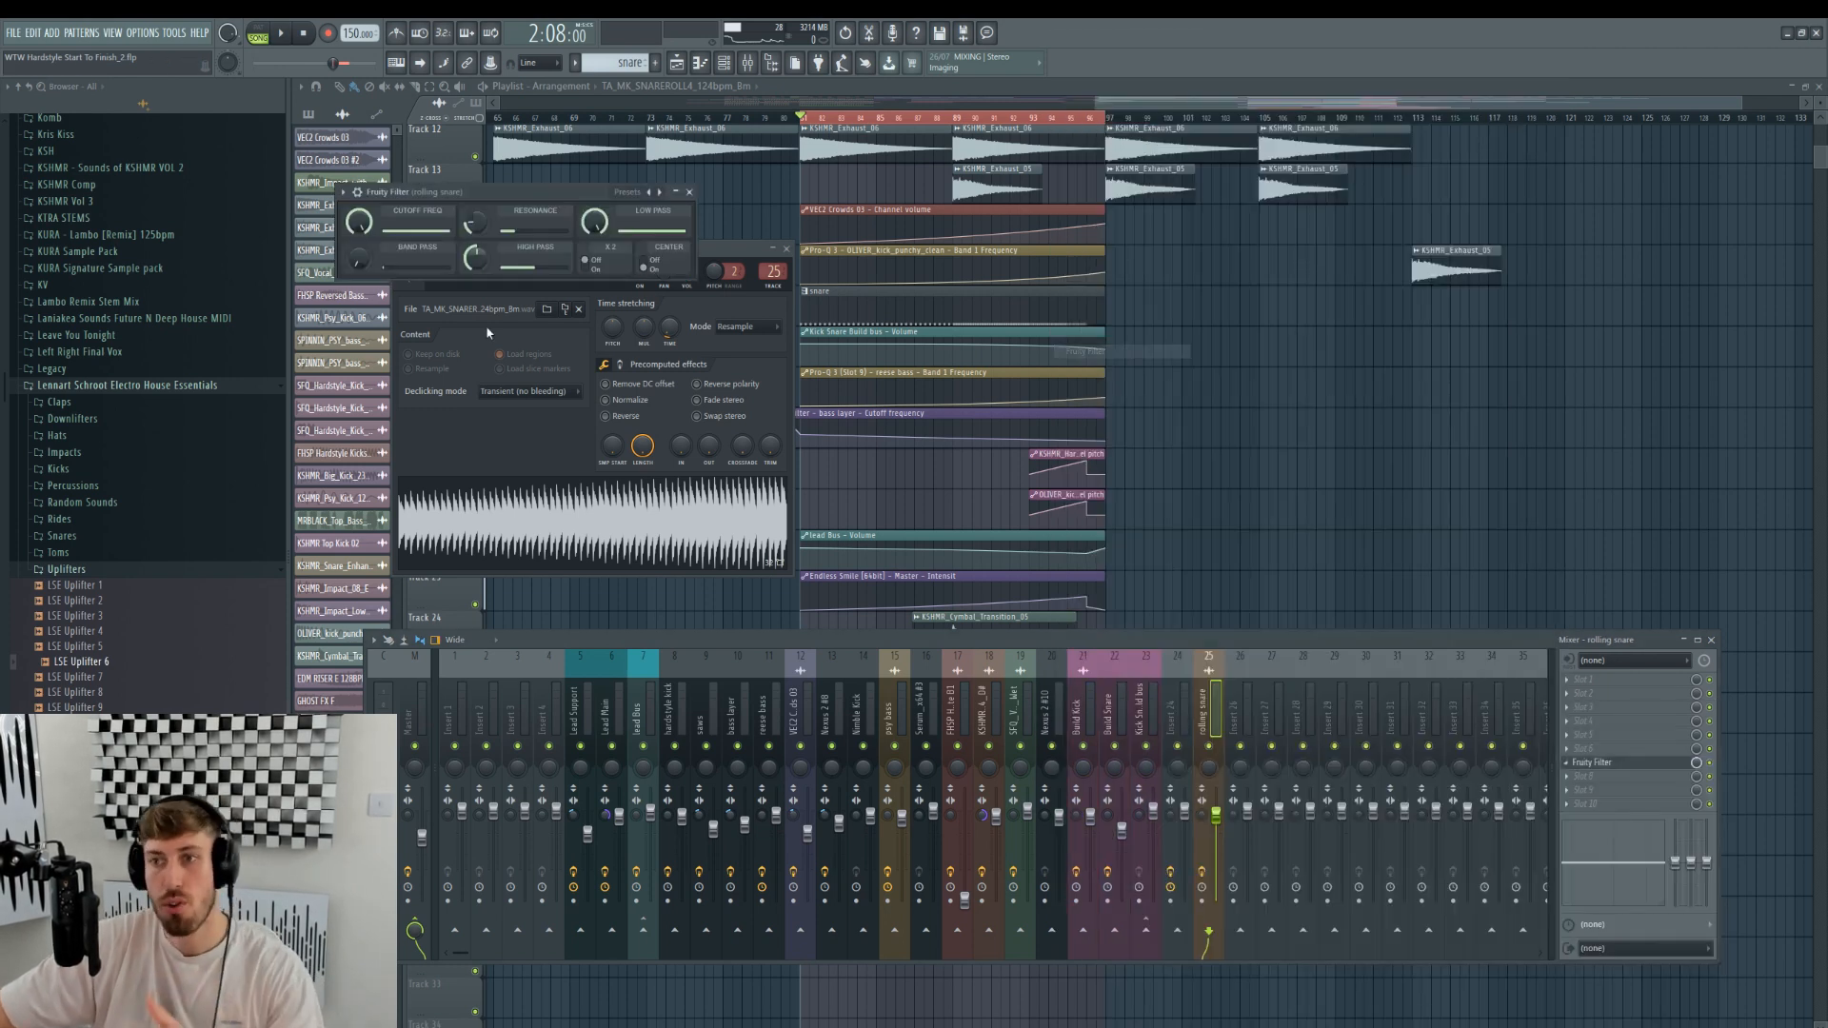
right_click(388, 236)
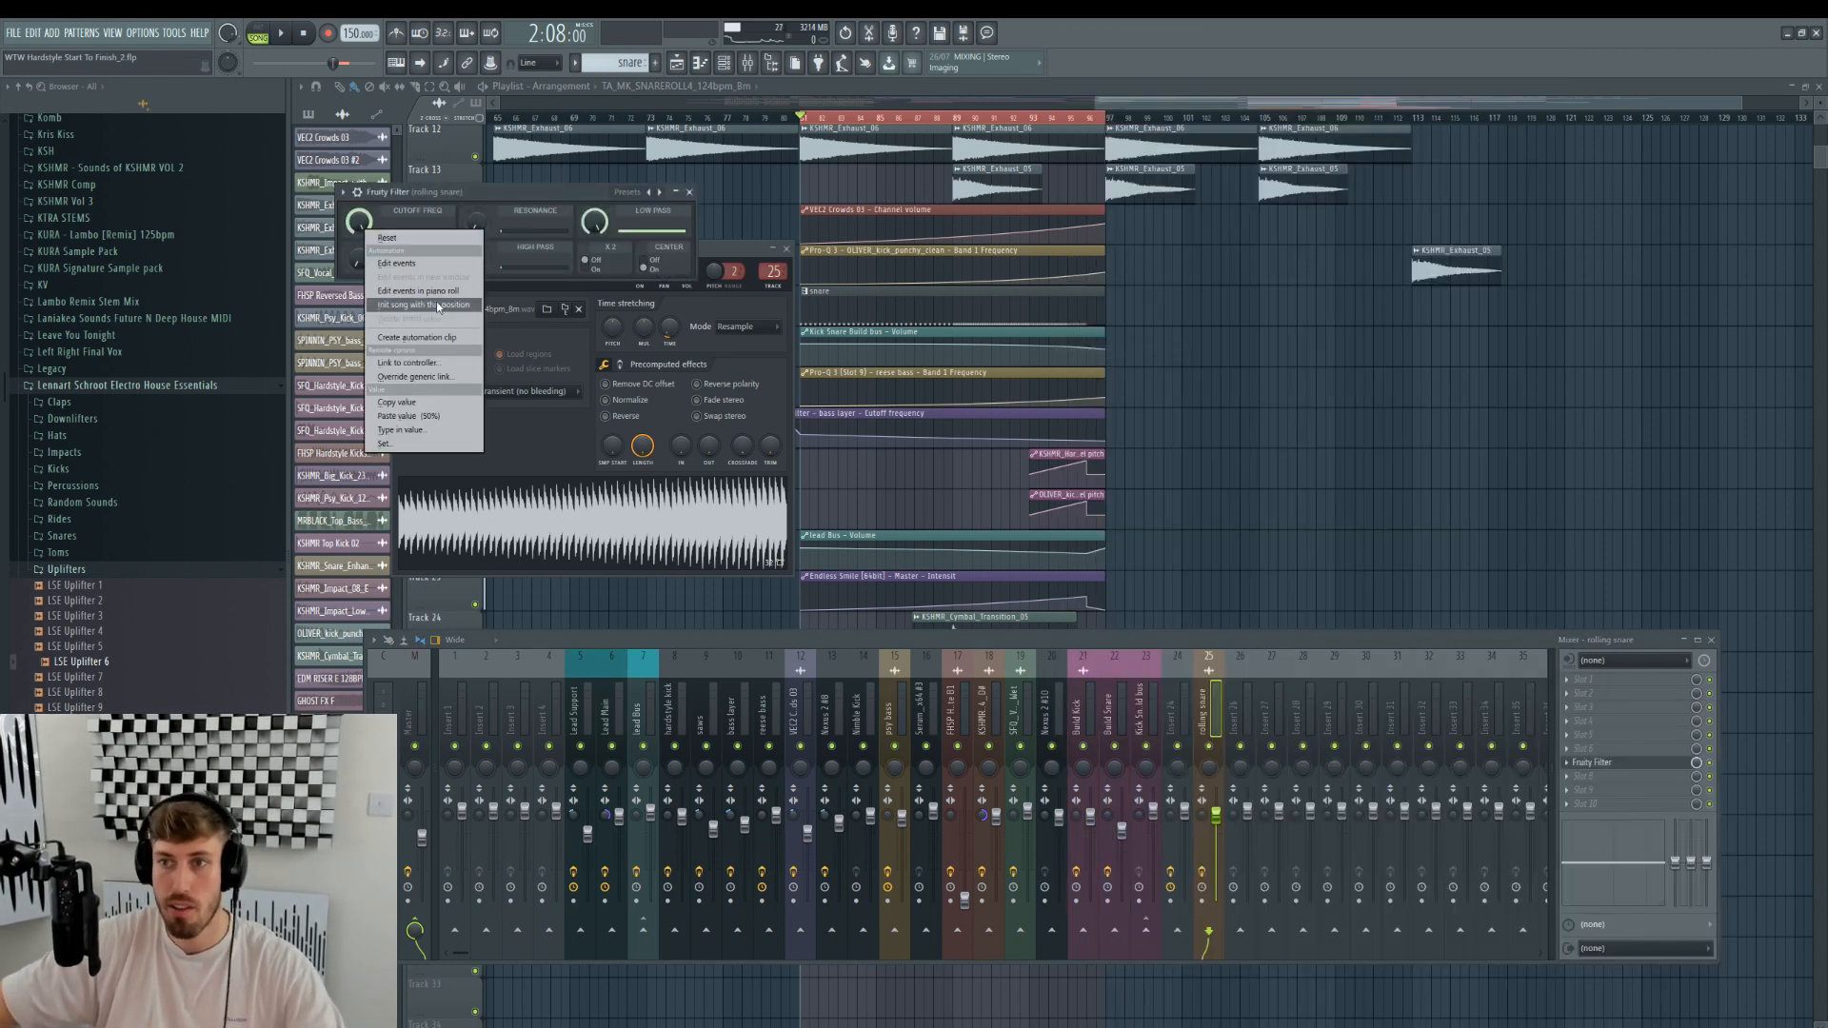
click(419, 337)
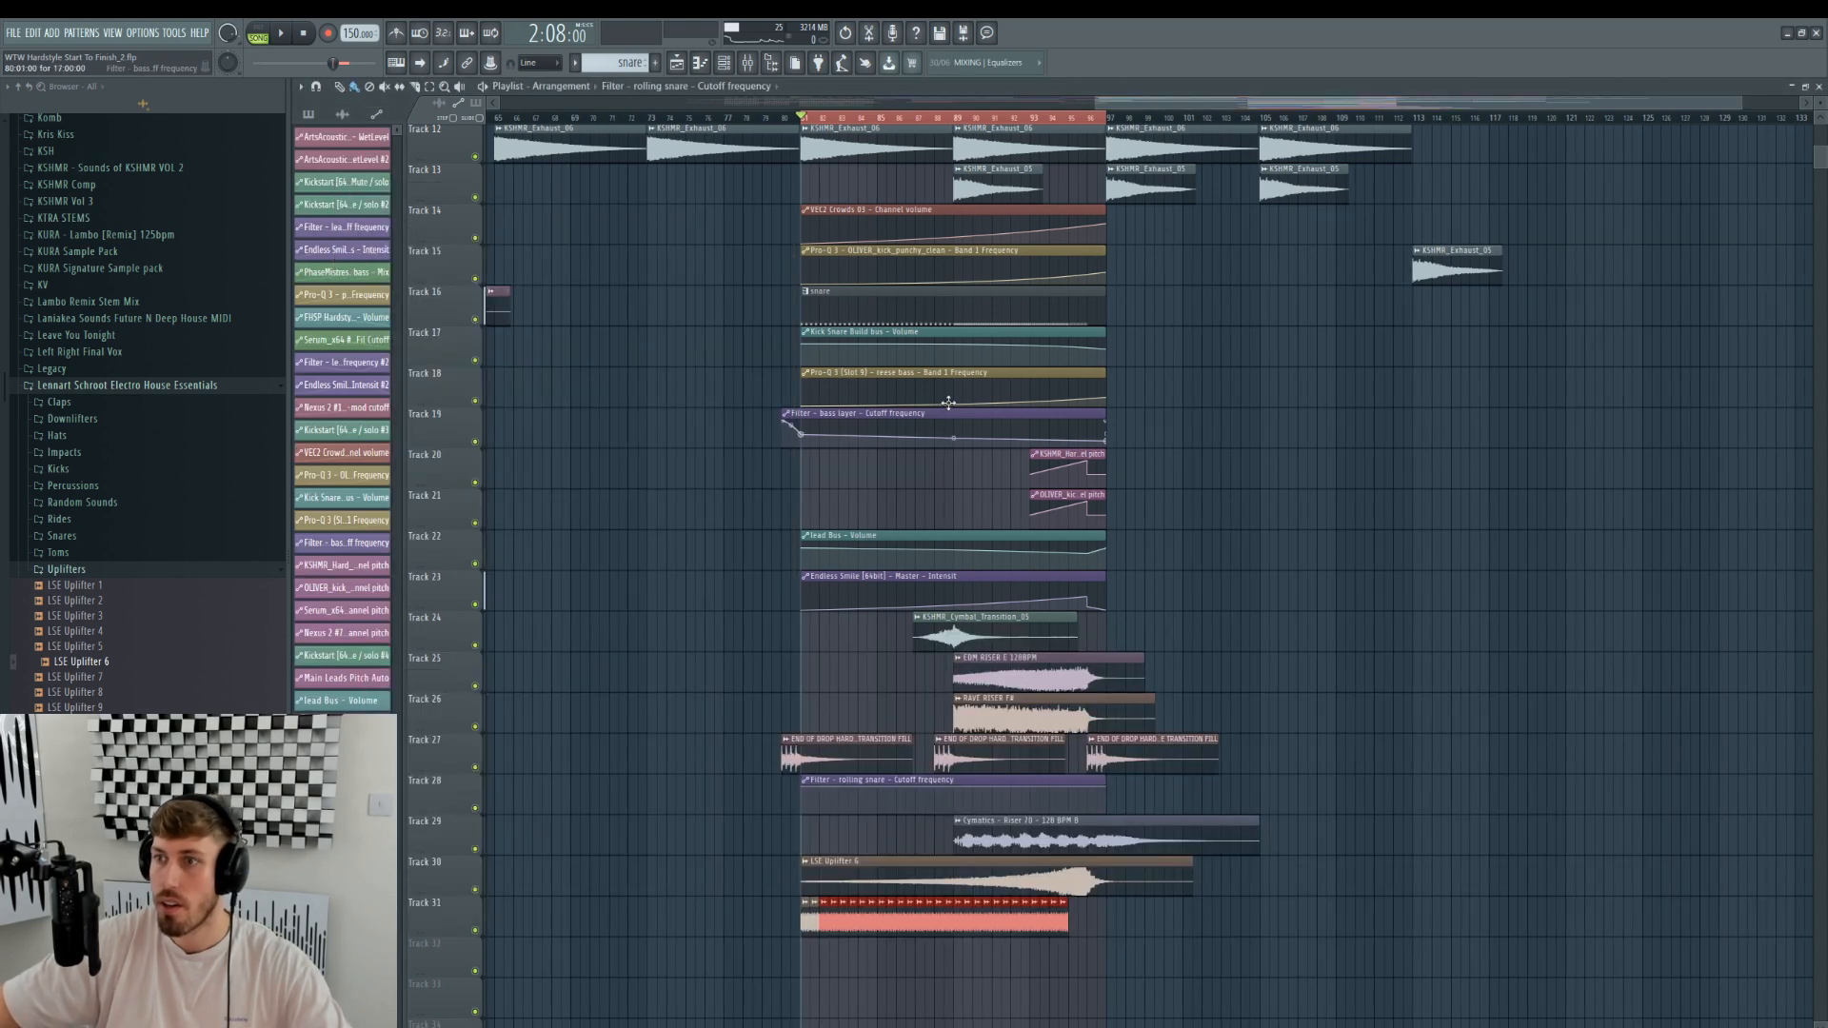
drag(842, 803, 845, 965)
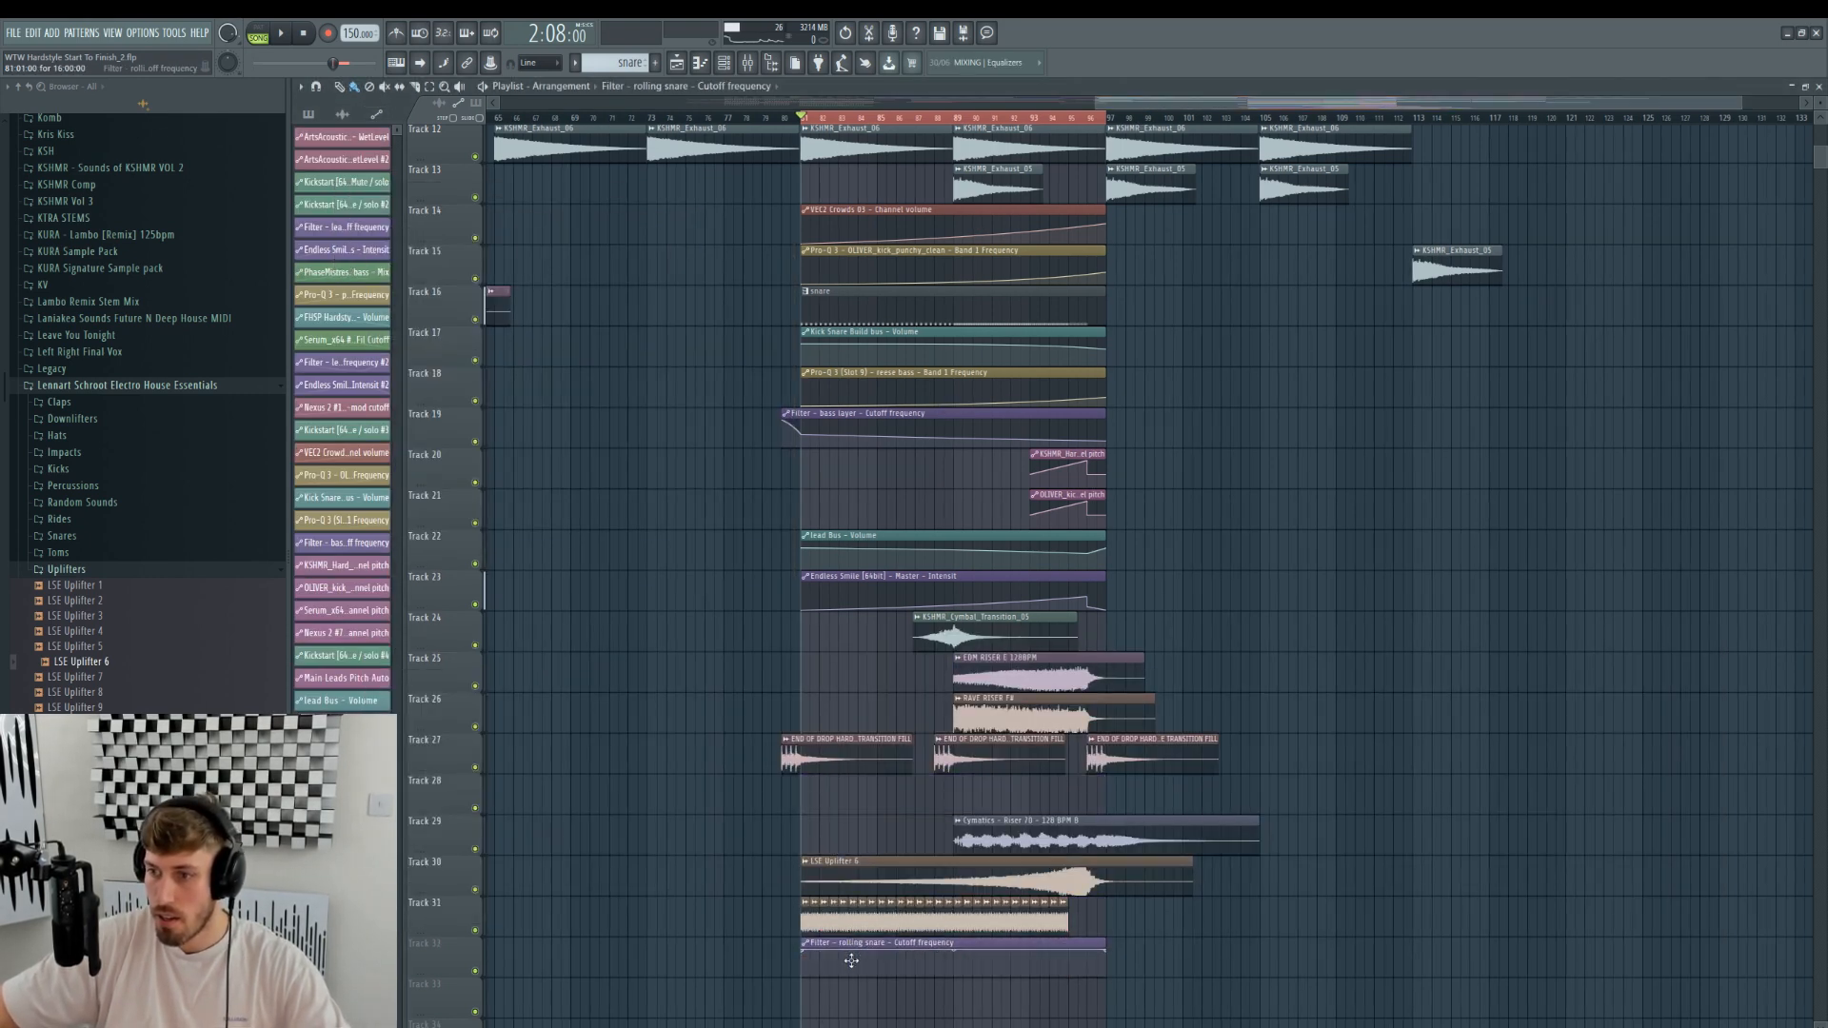
- Extend the snare roll repeats to bar 96 and make the filter cutoff automation rise from its minimum during playback
key(space)
click(1066, 923)
drag(1072, 924, 1083, 930)
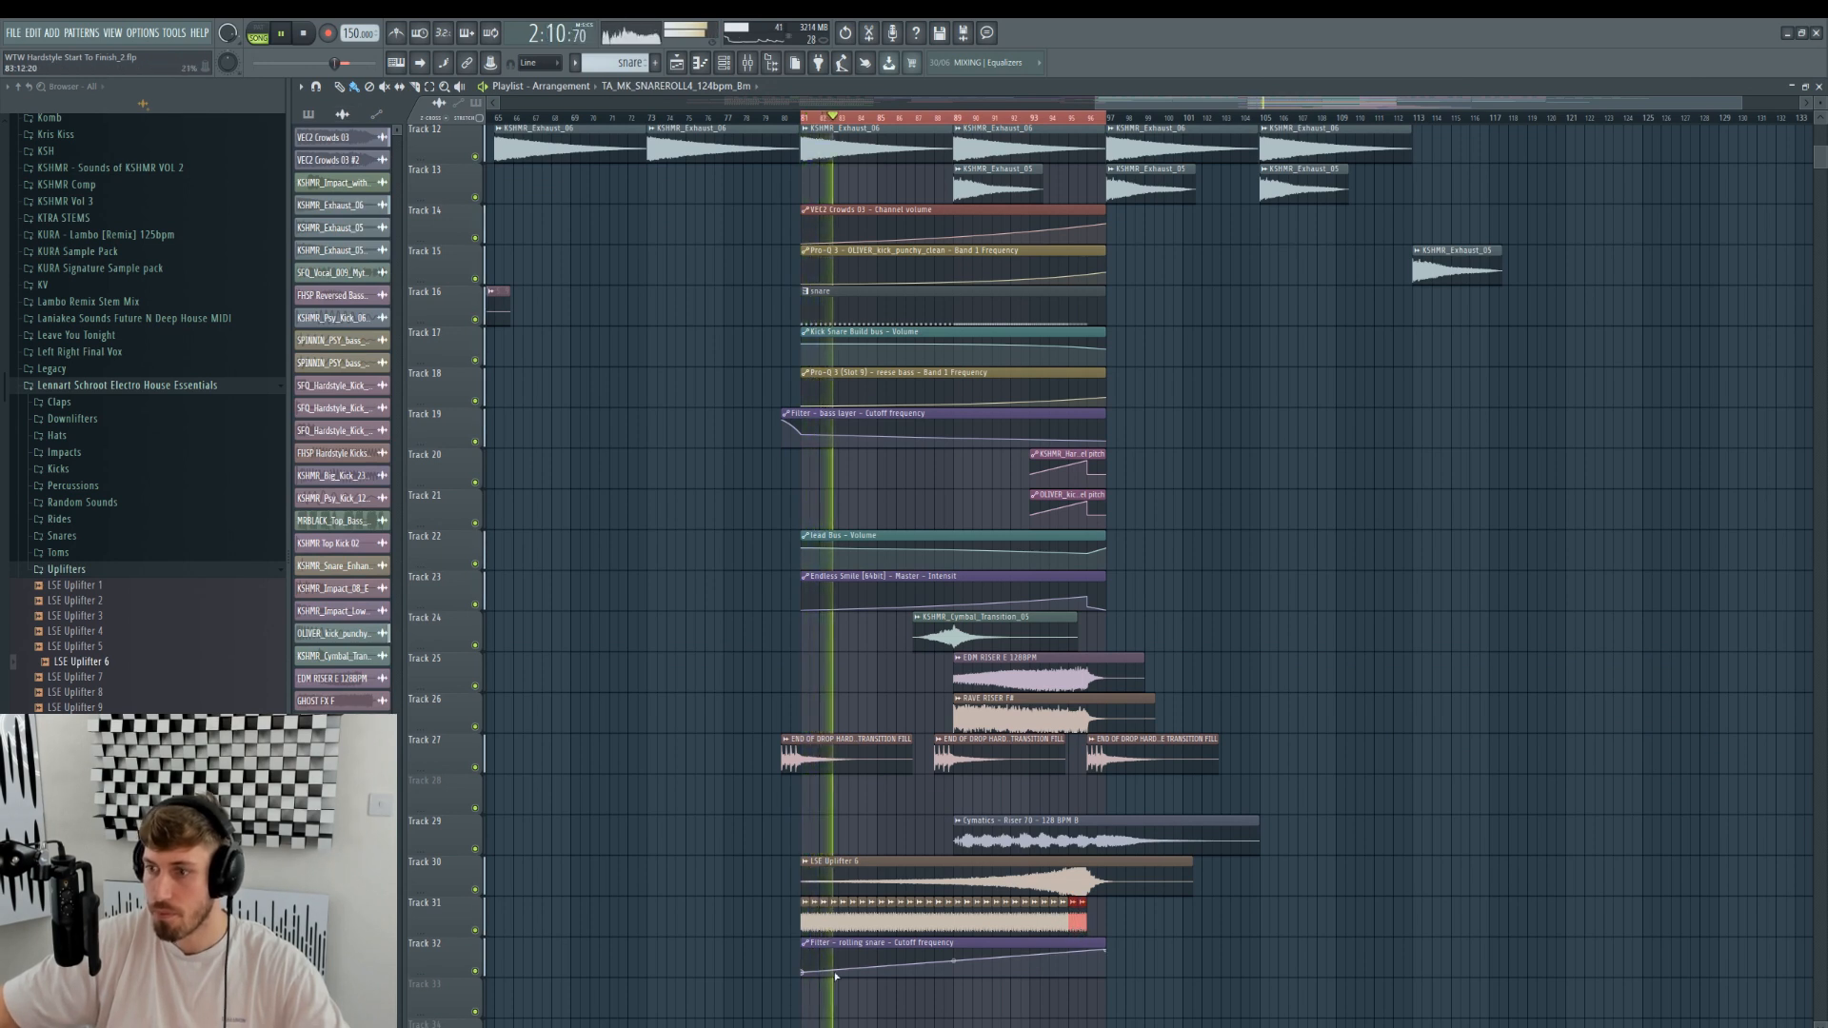
drag(802, 972, 802, 990)
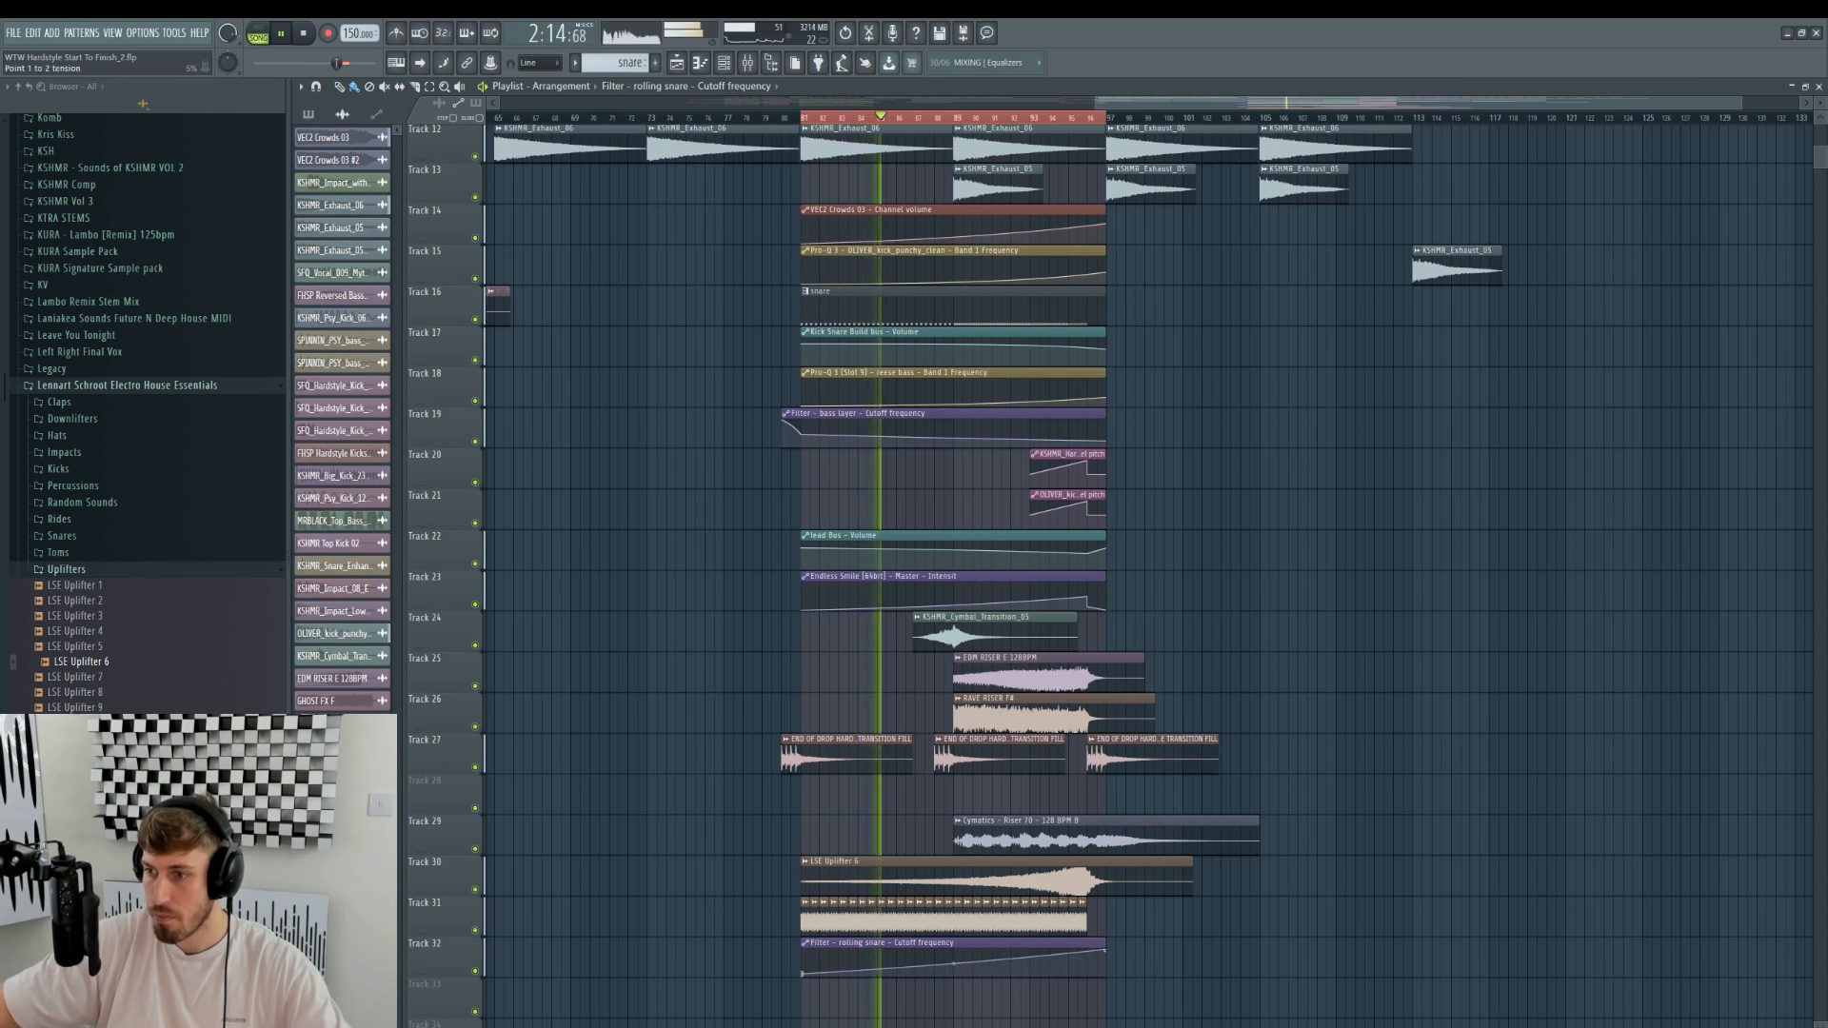
click(1195, 925)
right_click(1227, 912)
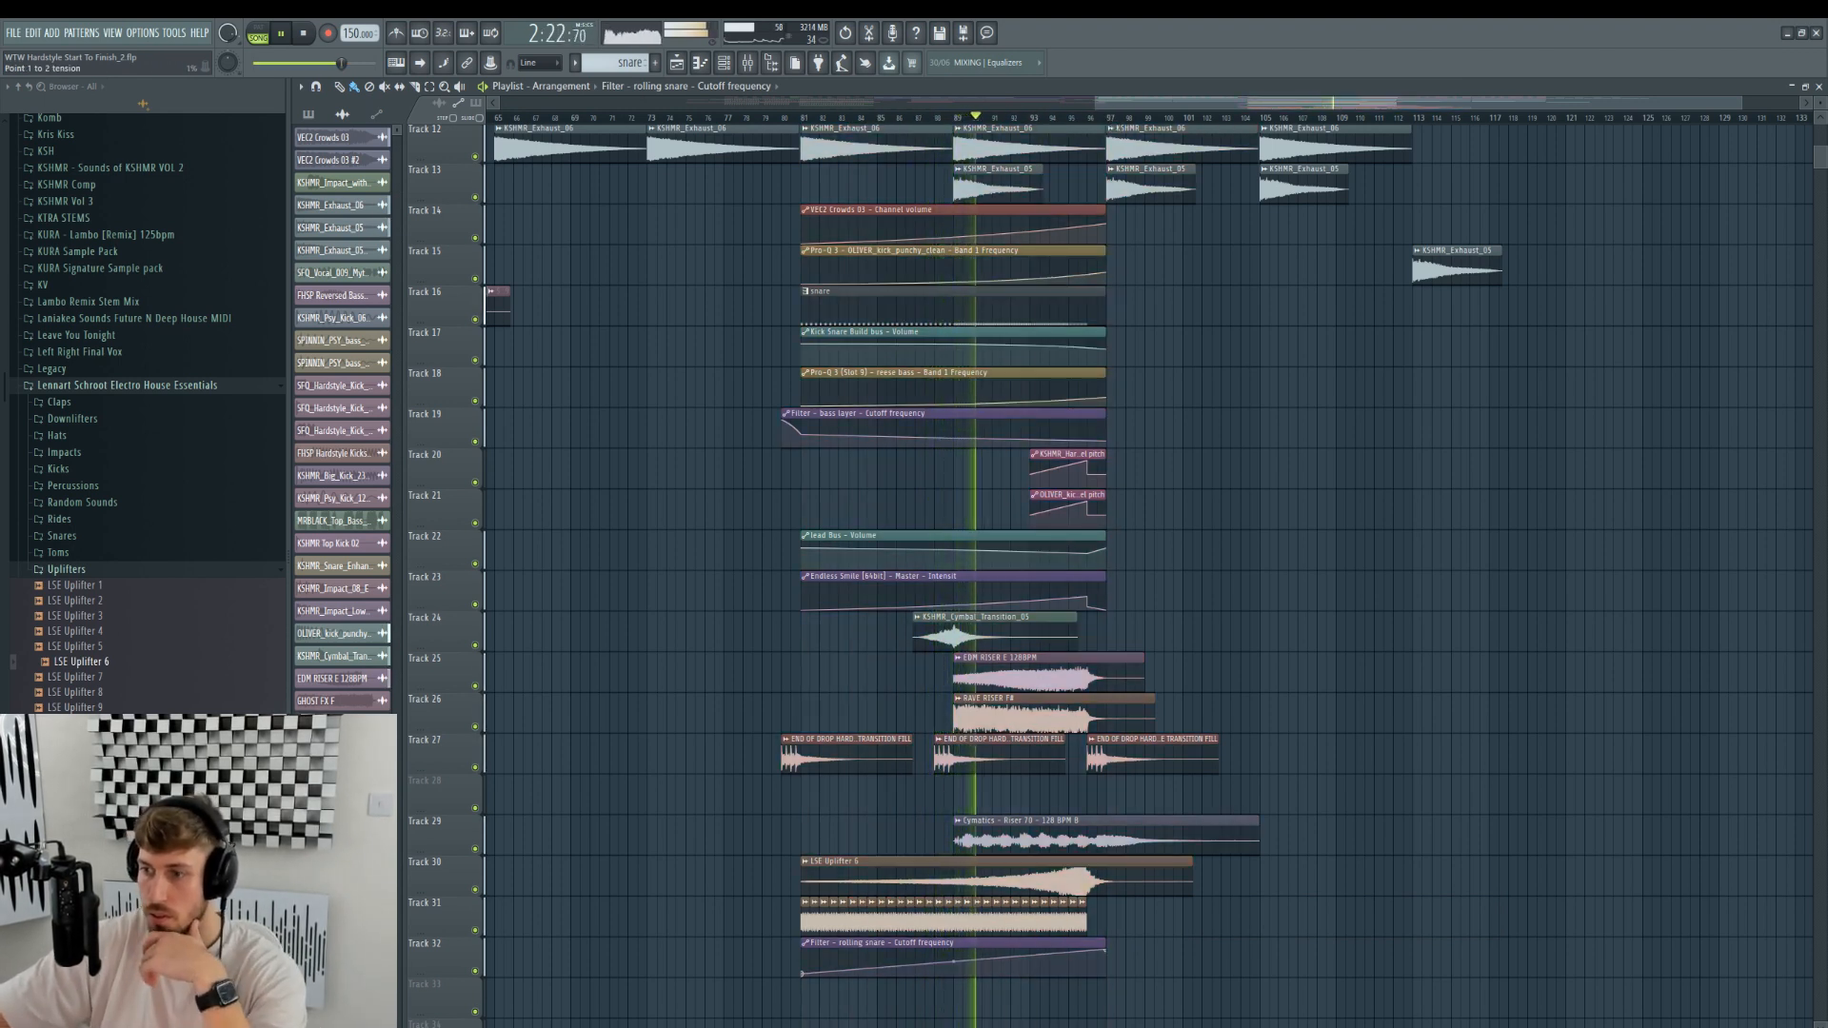
- Save the project, select bars 81 to 97 as the playback range and stop playback
key(ctrl+s)
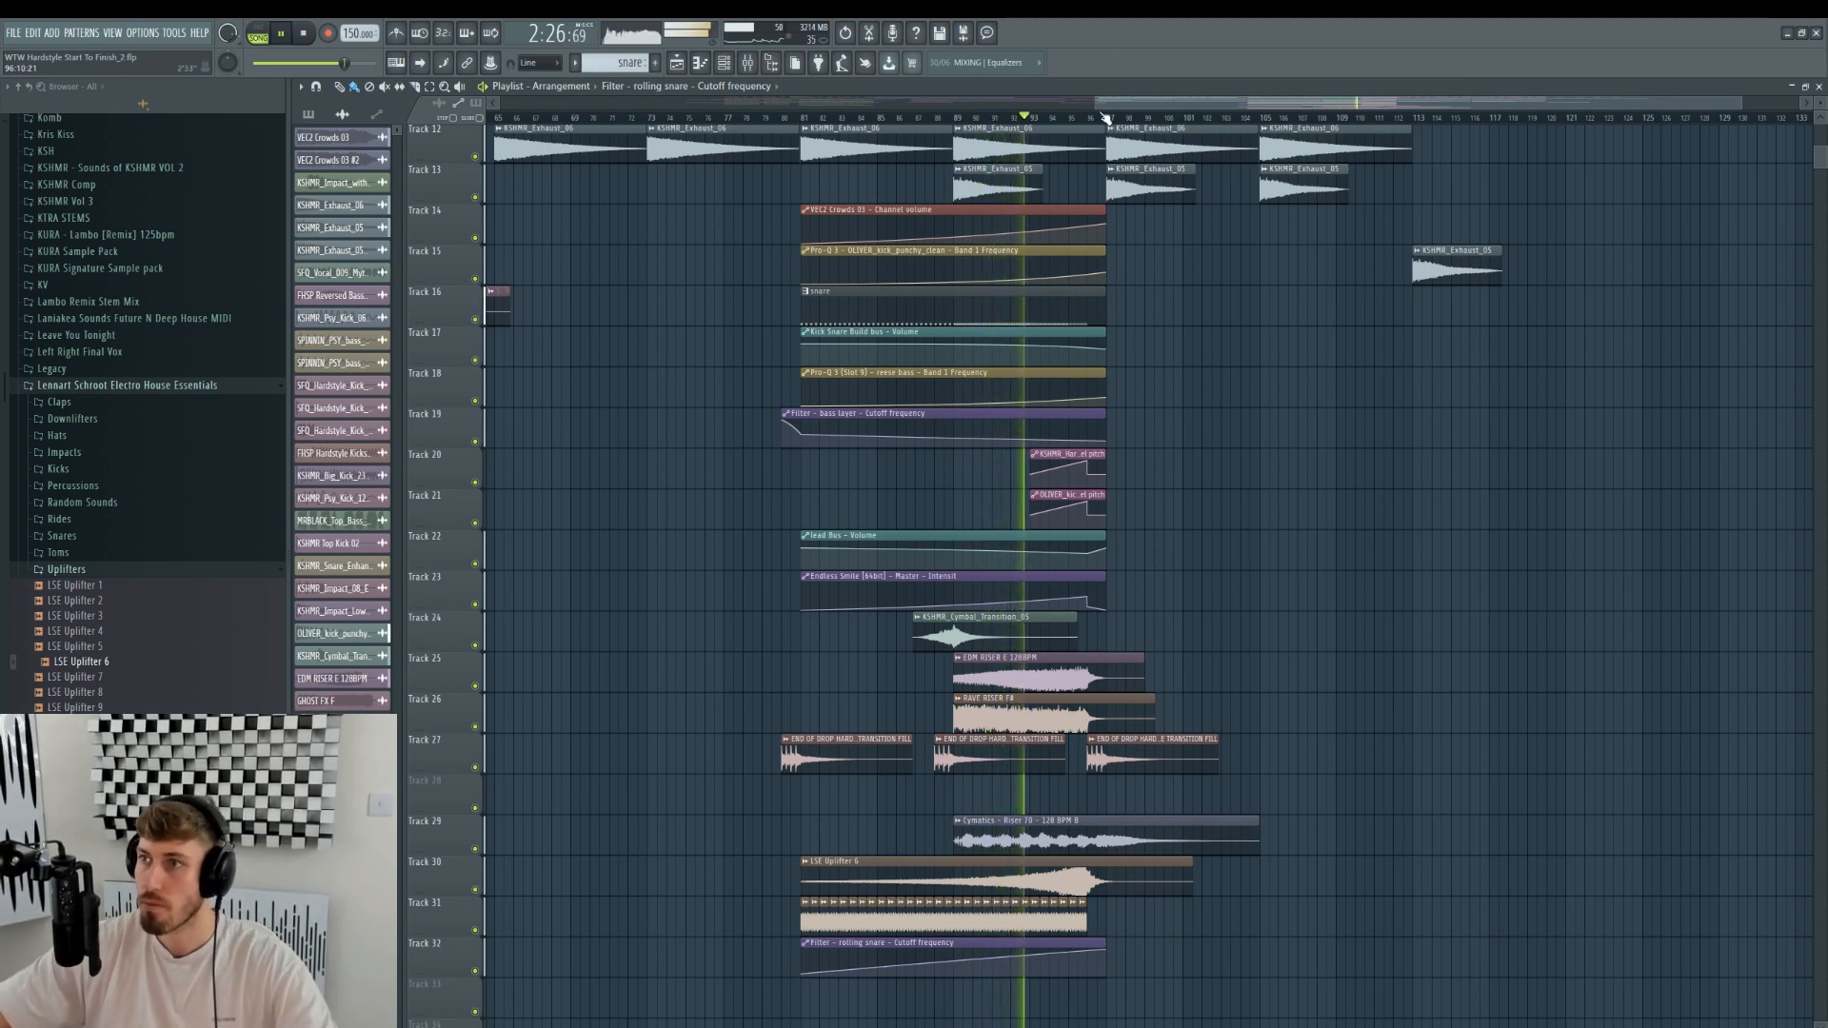
drag(1096, 104, 1170, 117)
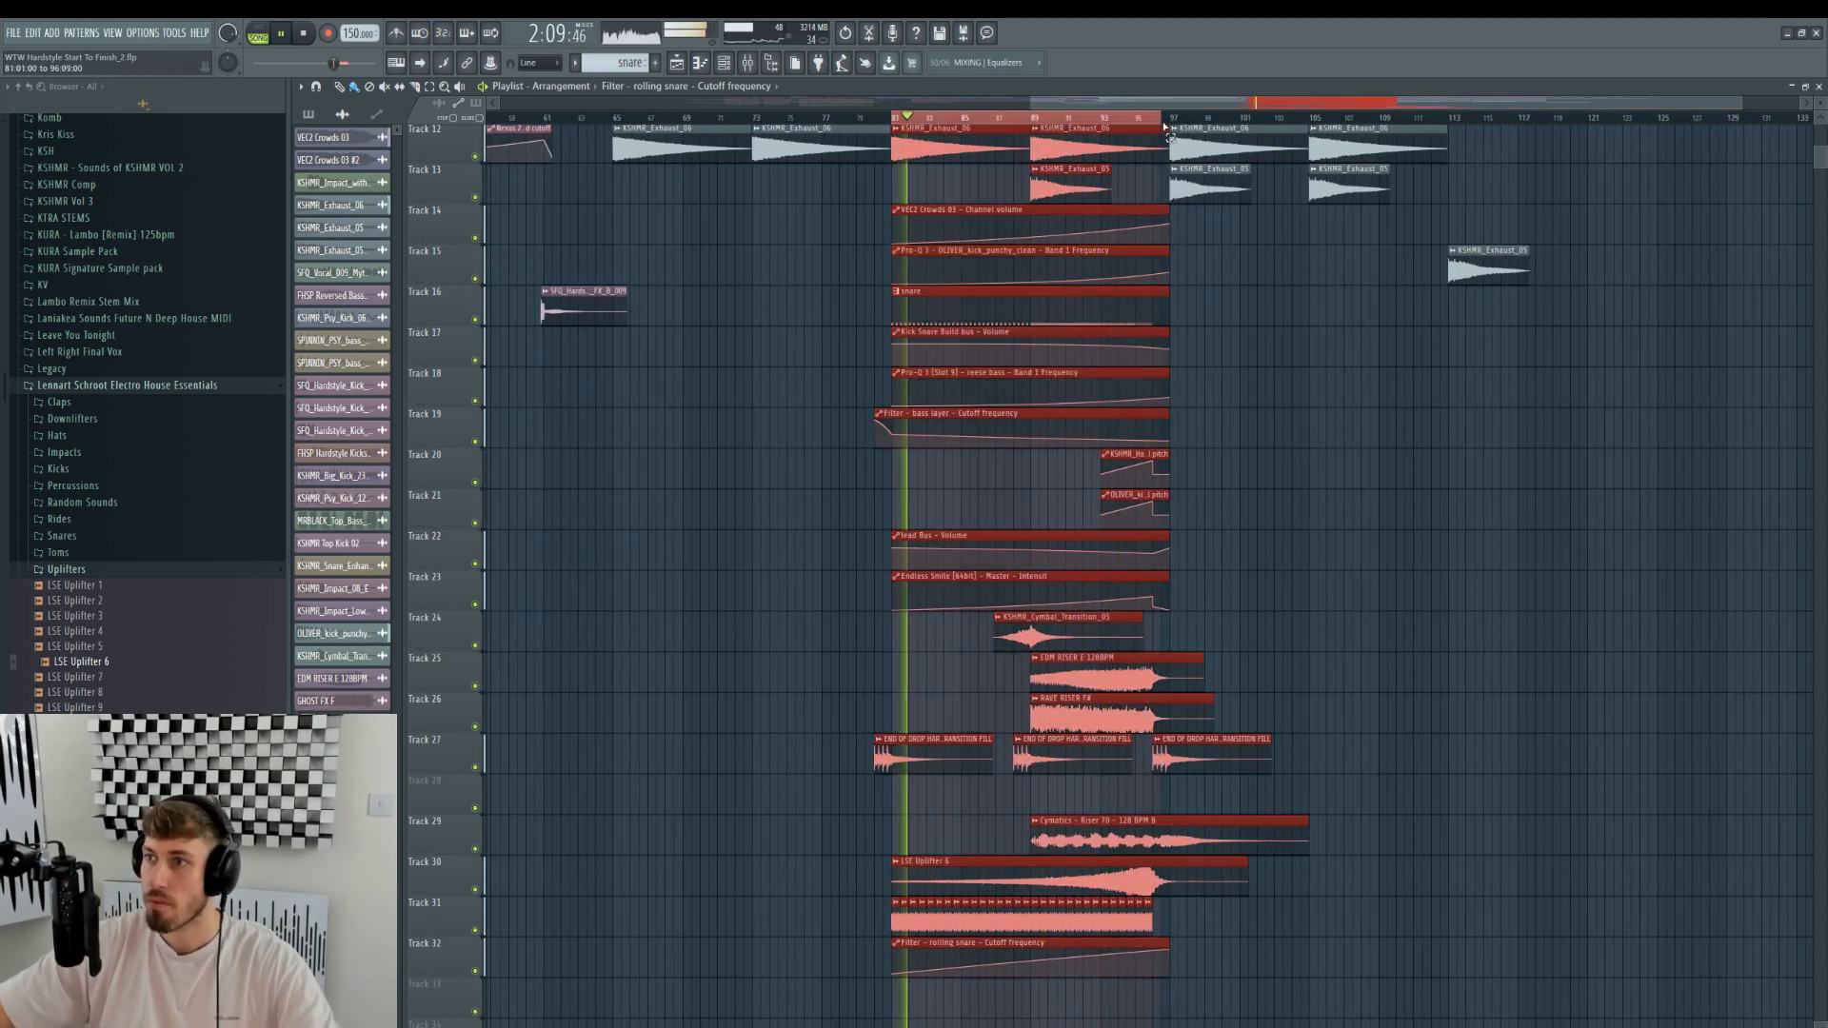
key(space)
- Add Fruity Parametric EQ 2 to the Master and create an automation clip for its main level
click(759, 67)
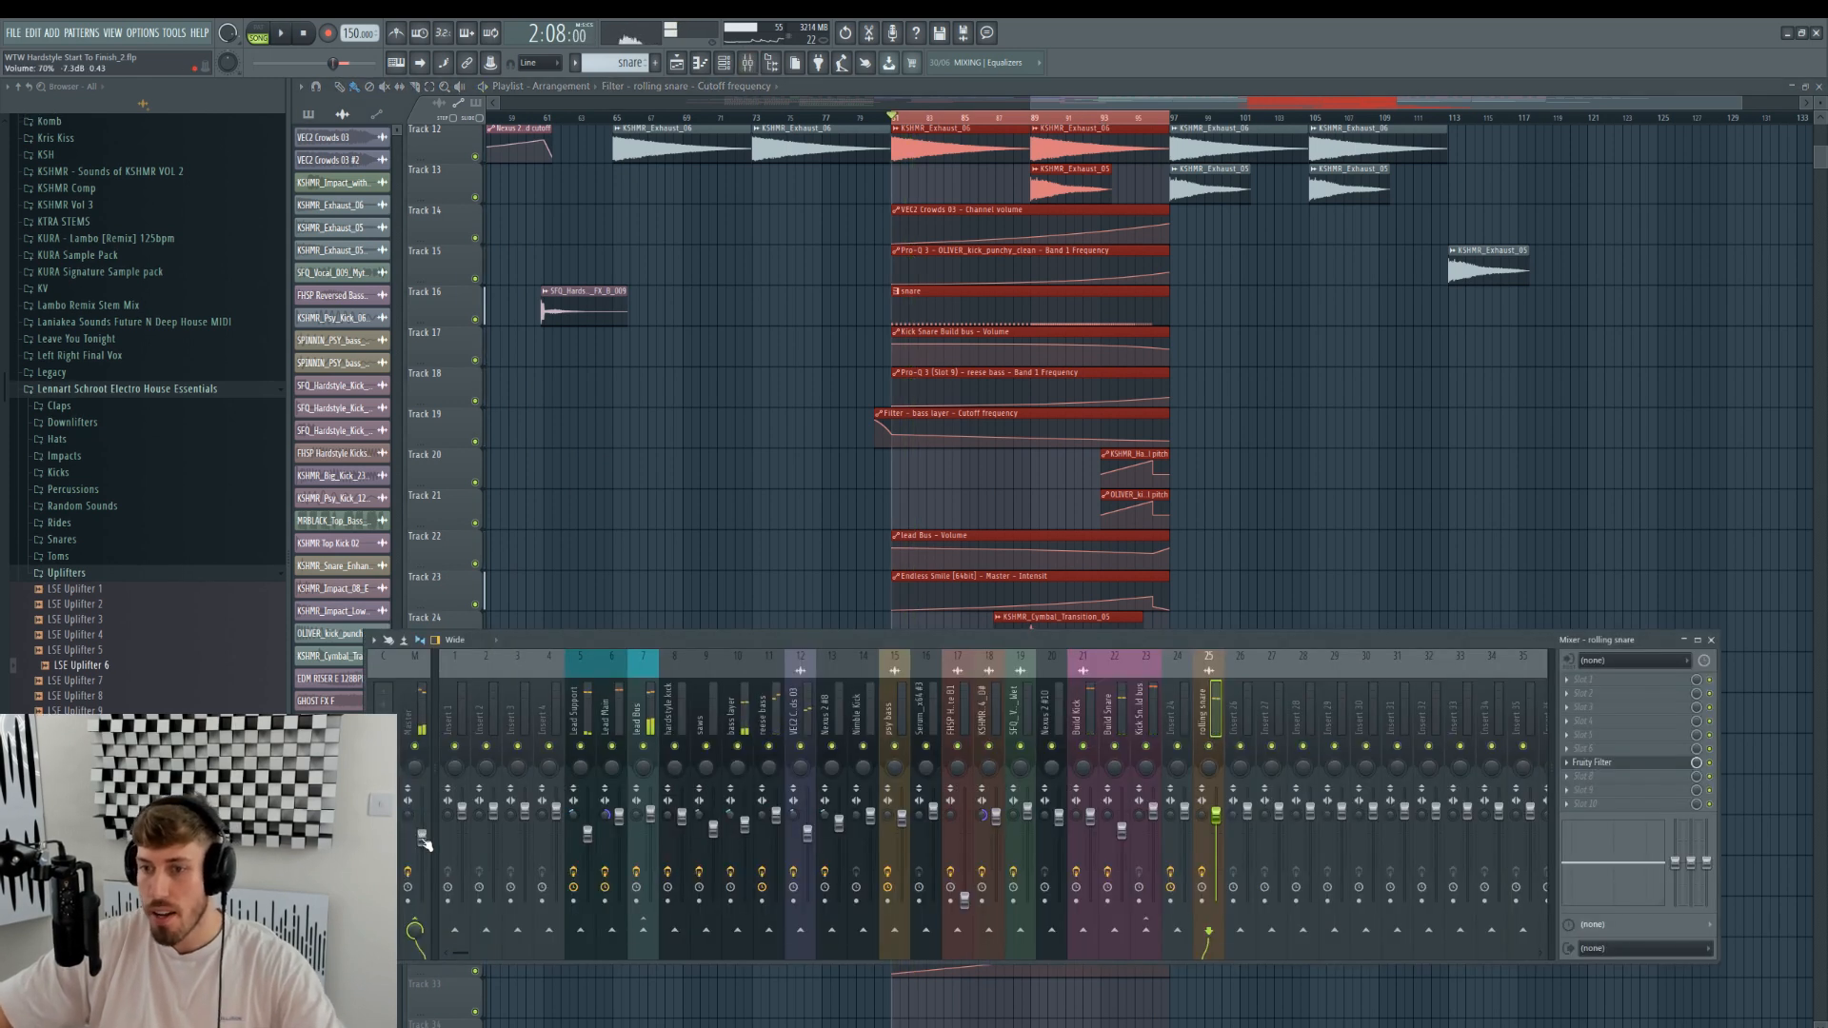
click(421, 700)
click(1616, 767)
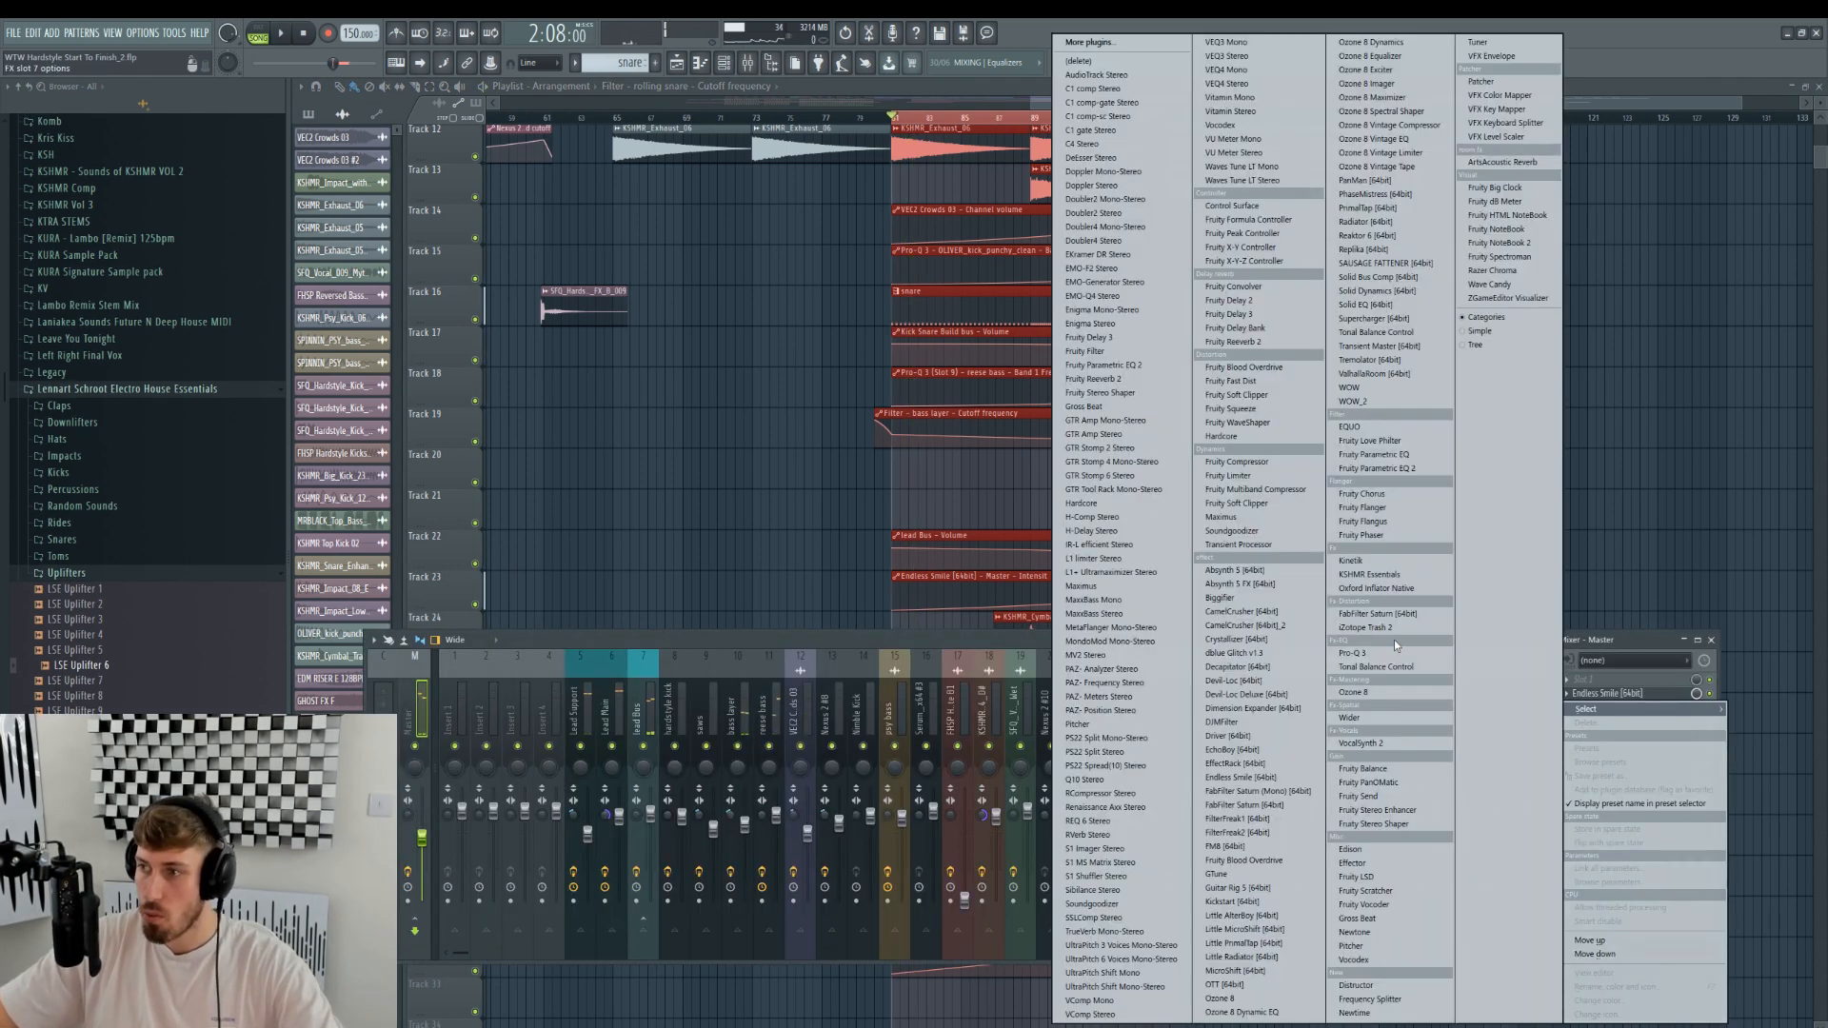
click(1390, 469)
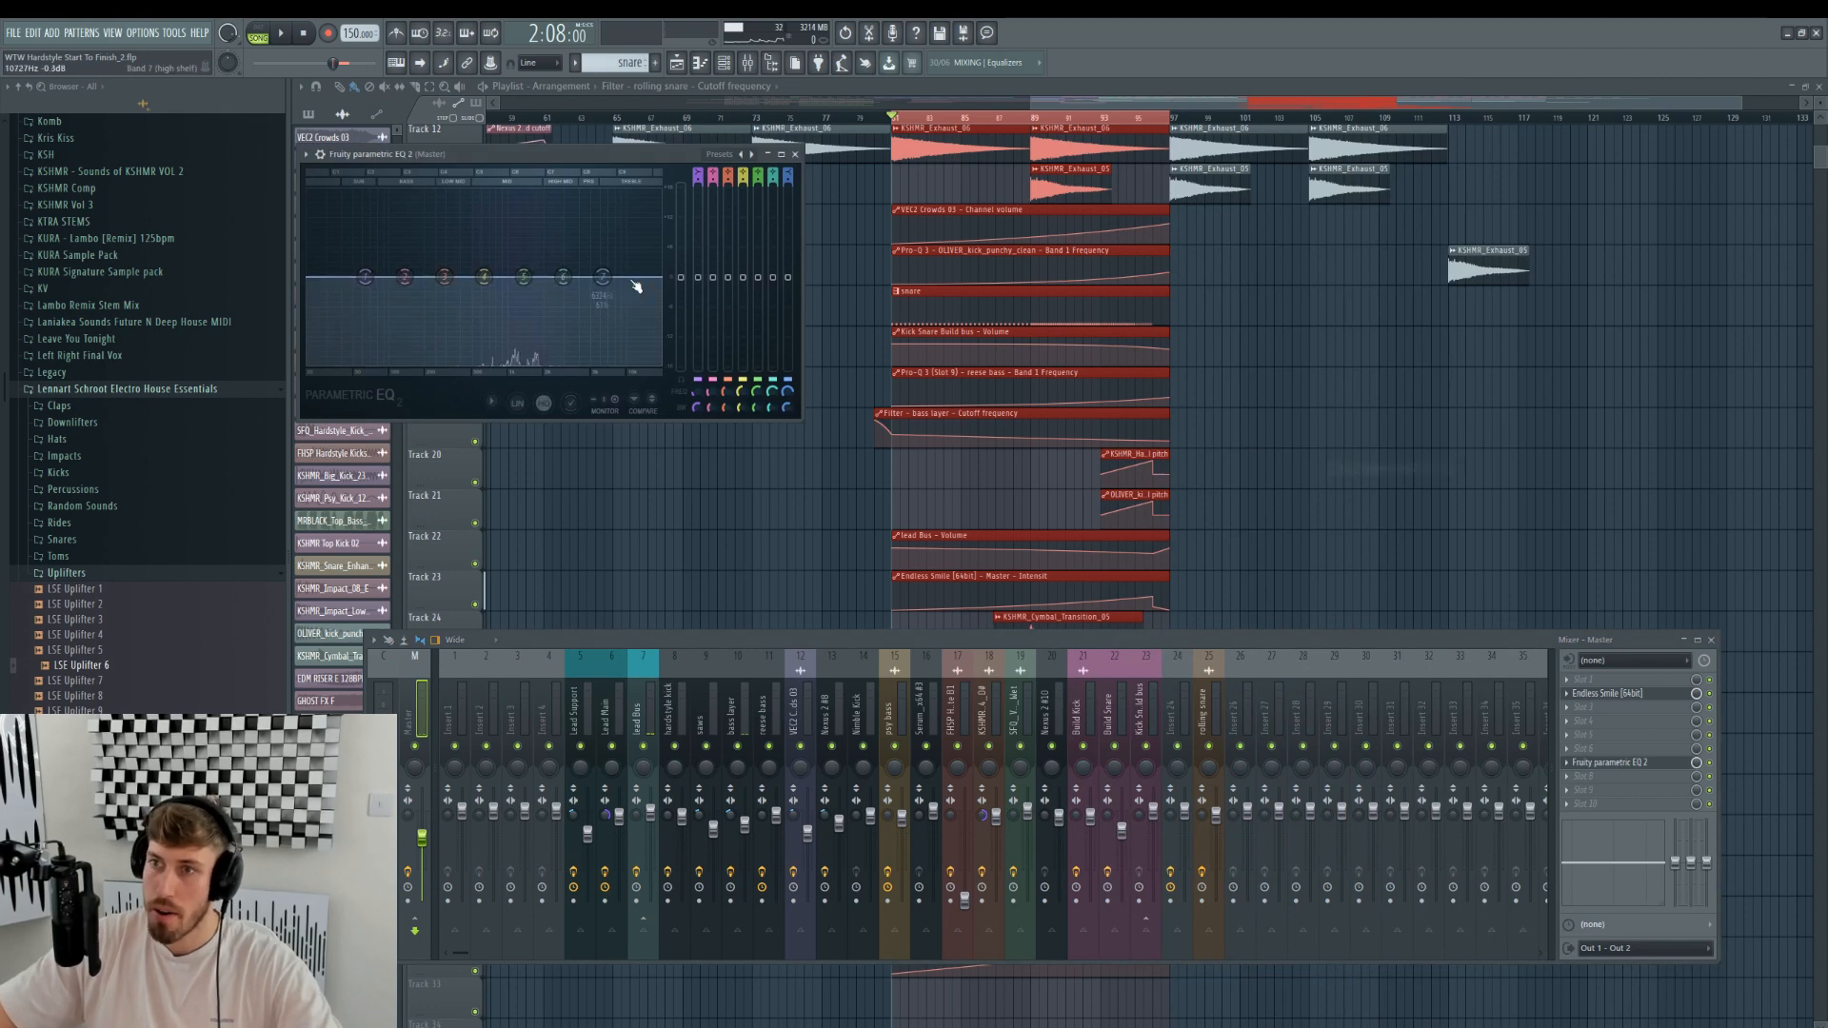
right_click(683, 281)
click(741, 384)
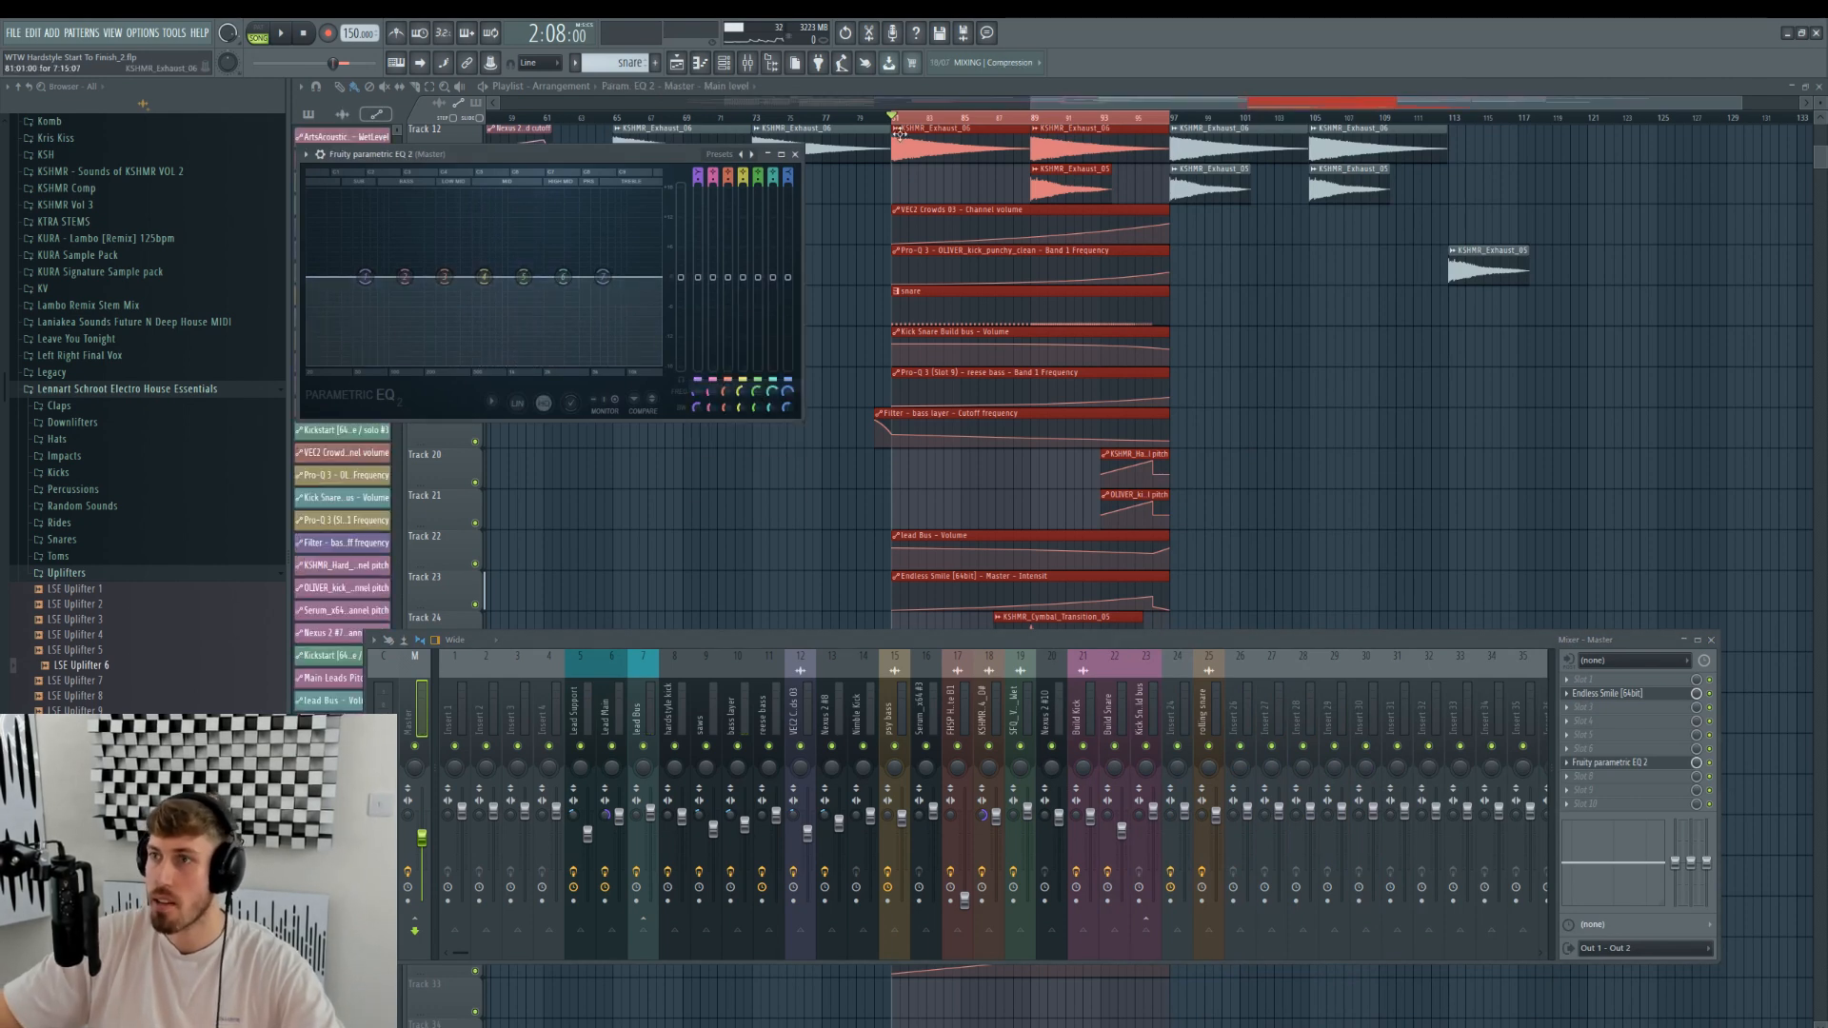
- Place the master level automation clip at bar 81 on Track 33 and lengthen it past bar 103 during playback
click(895, 118)
key(space)
drag(1127, 792, 1171, 980)
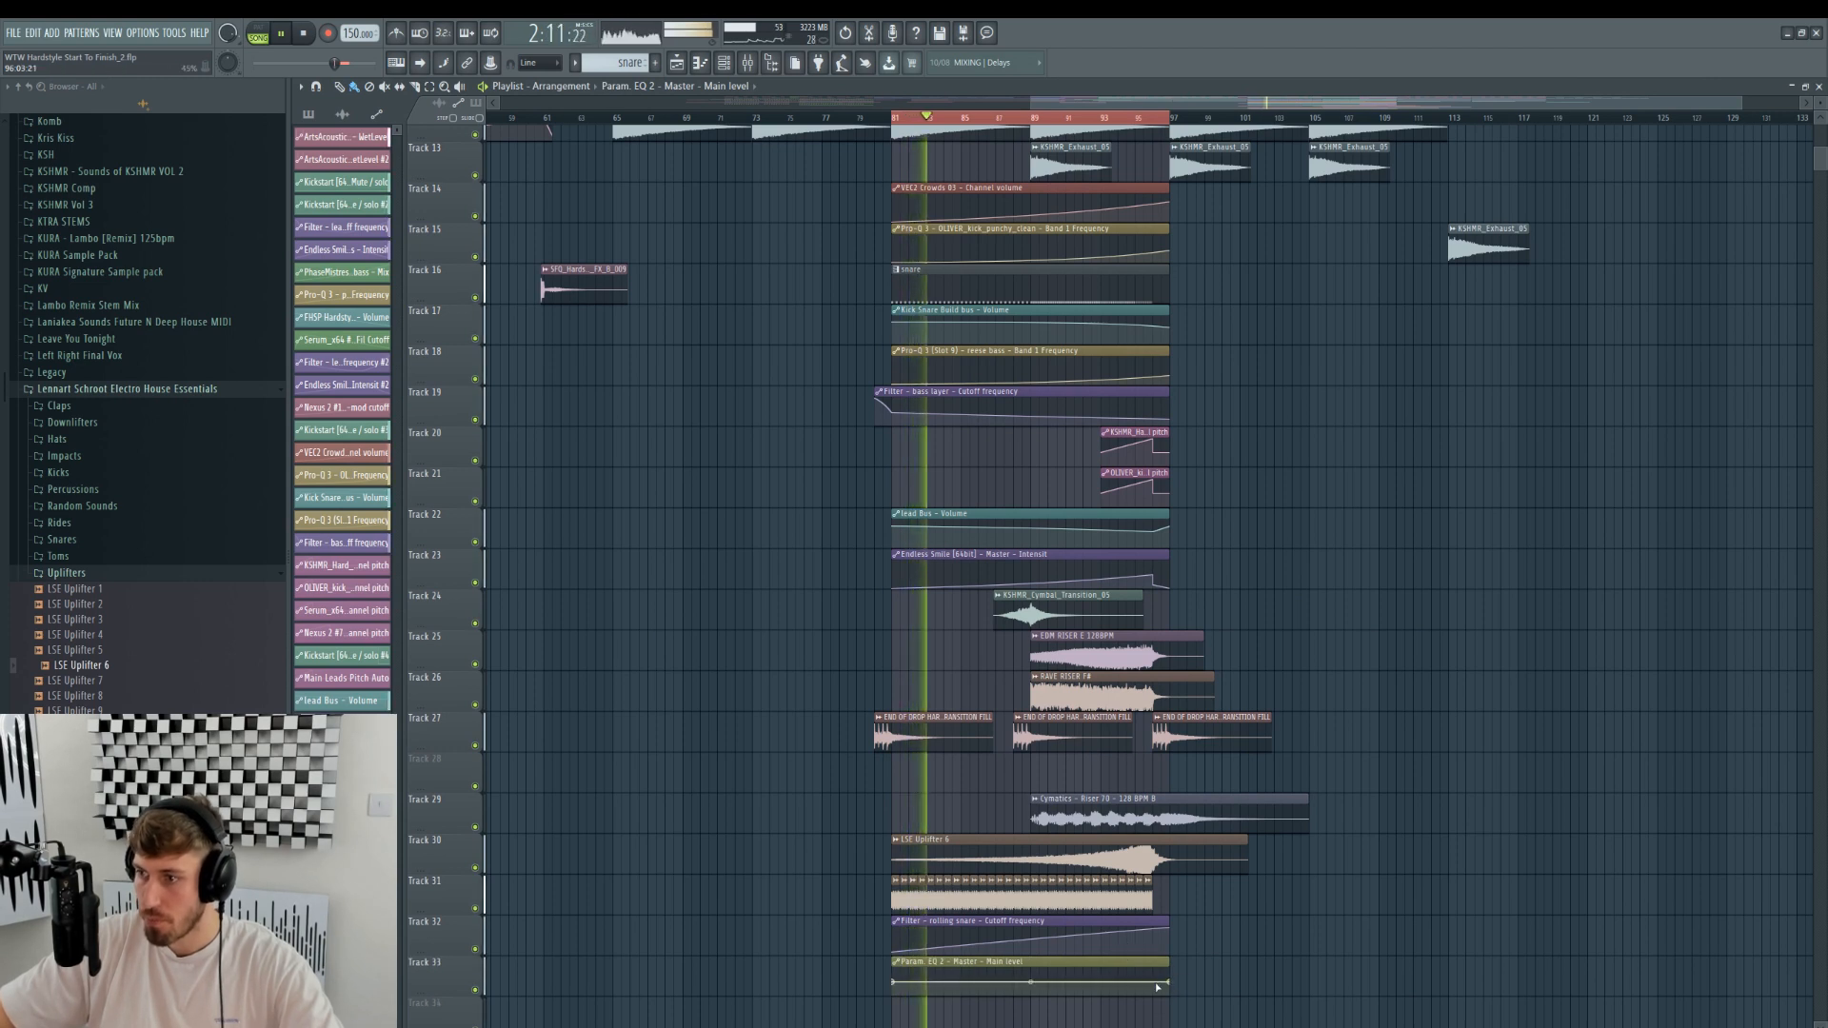
drag(1164, 958, 1283, 962)
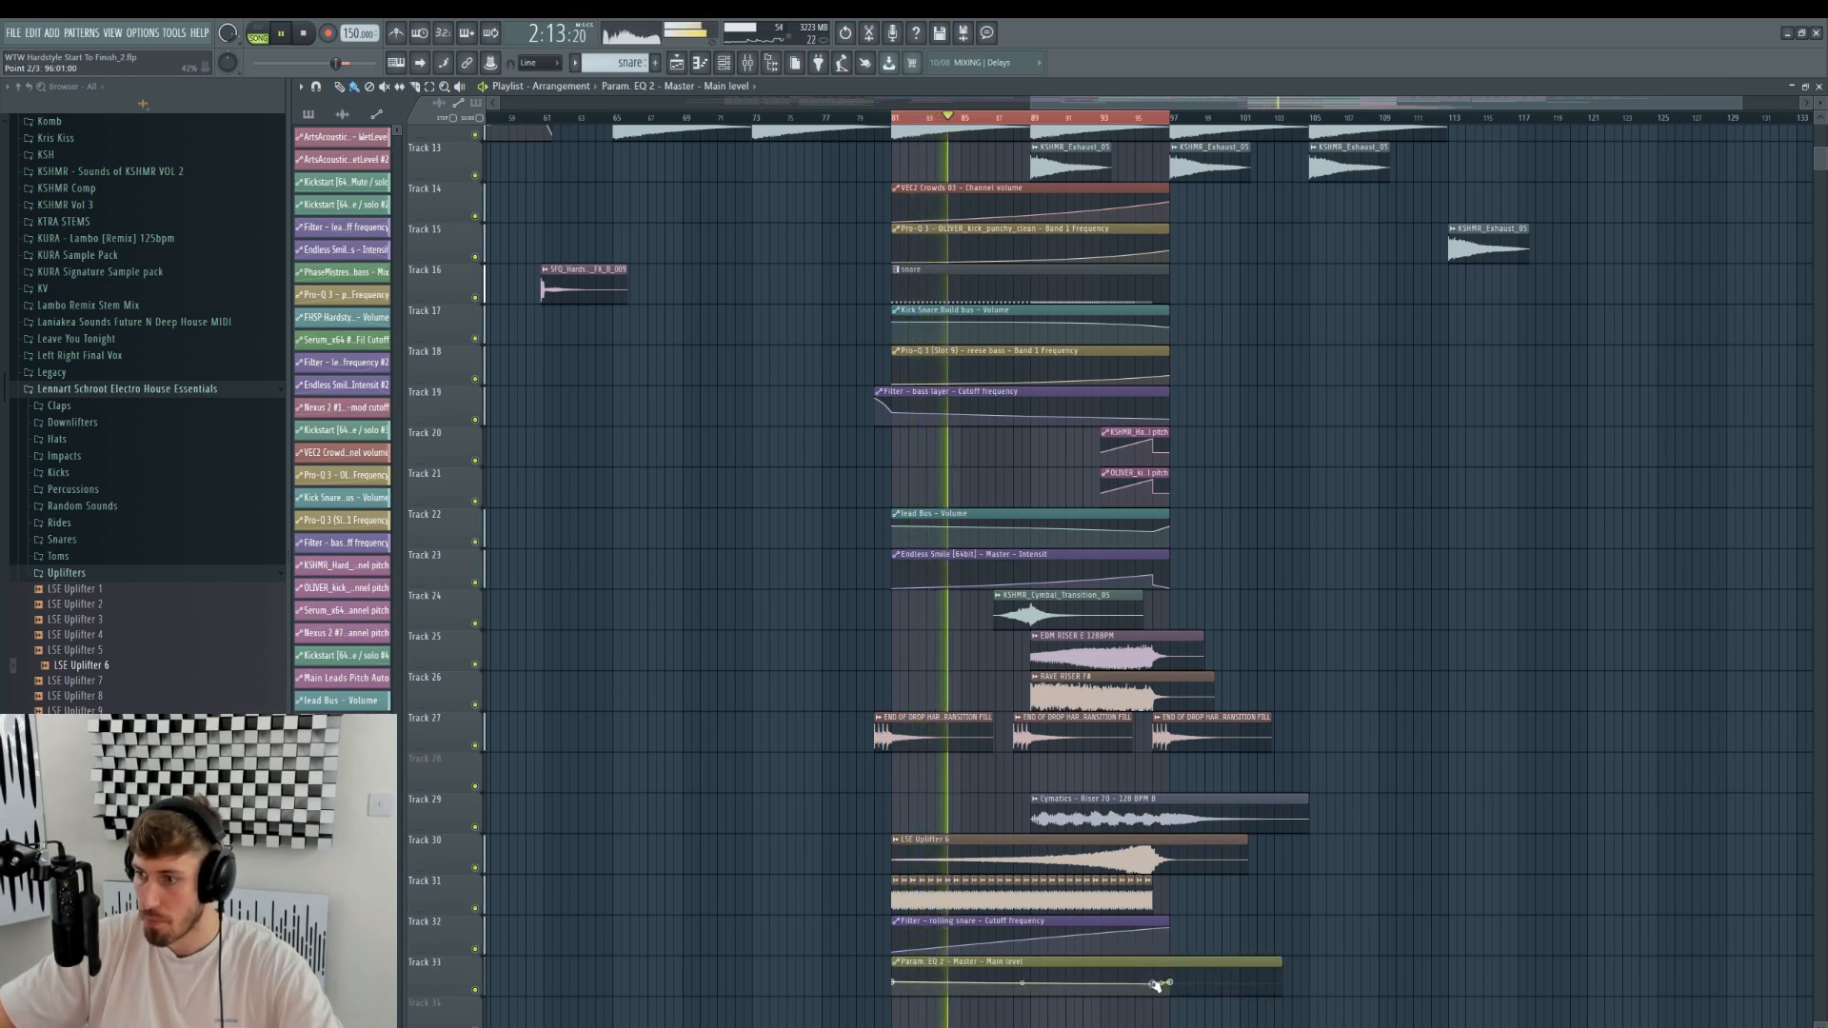
- Rework the end of the Track 33 master level automation at bar 97 so it returns to the starting level
mouse_move(895, 983)
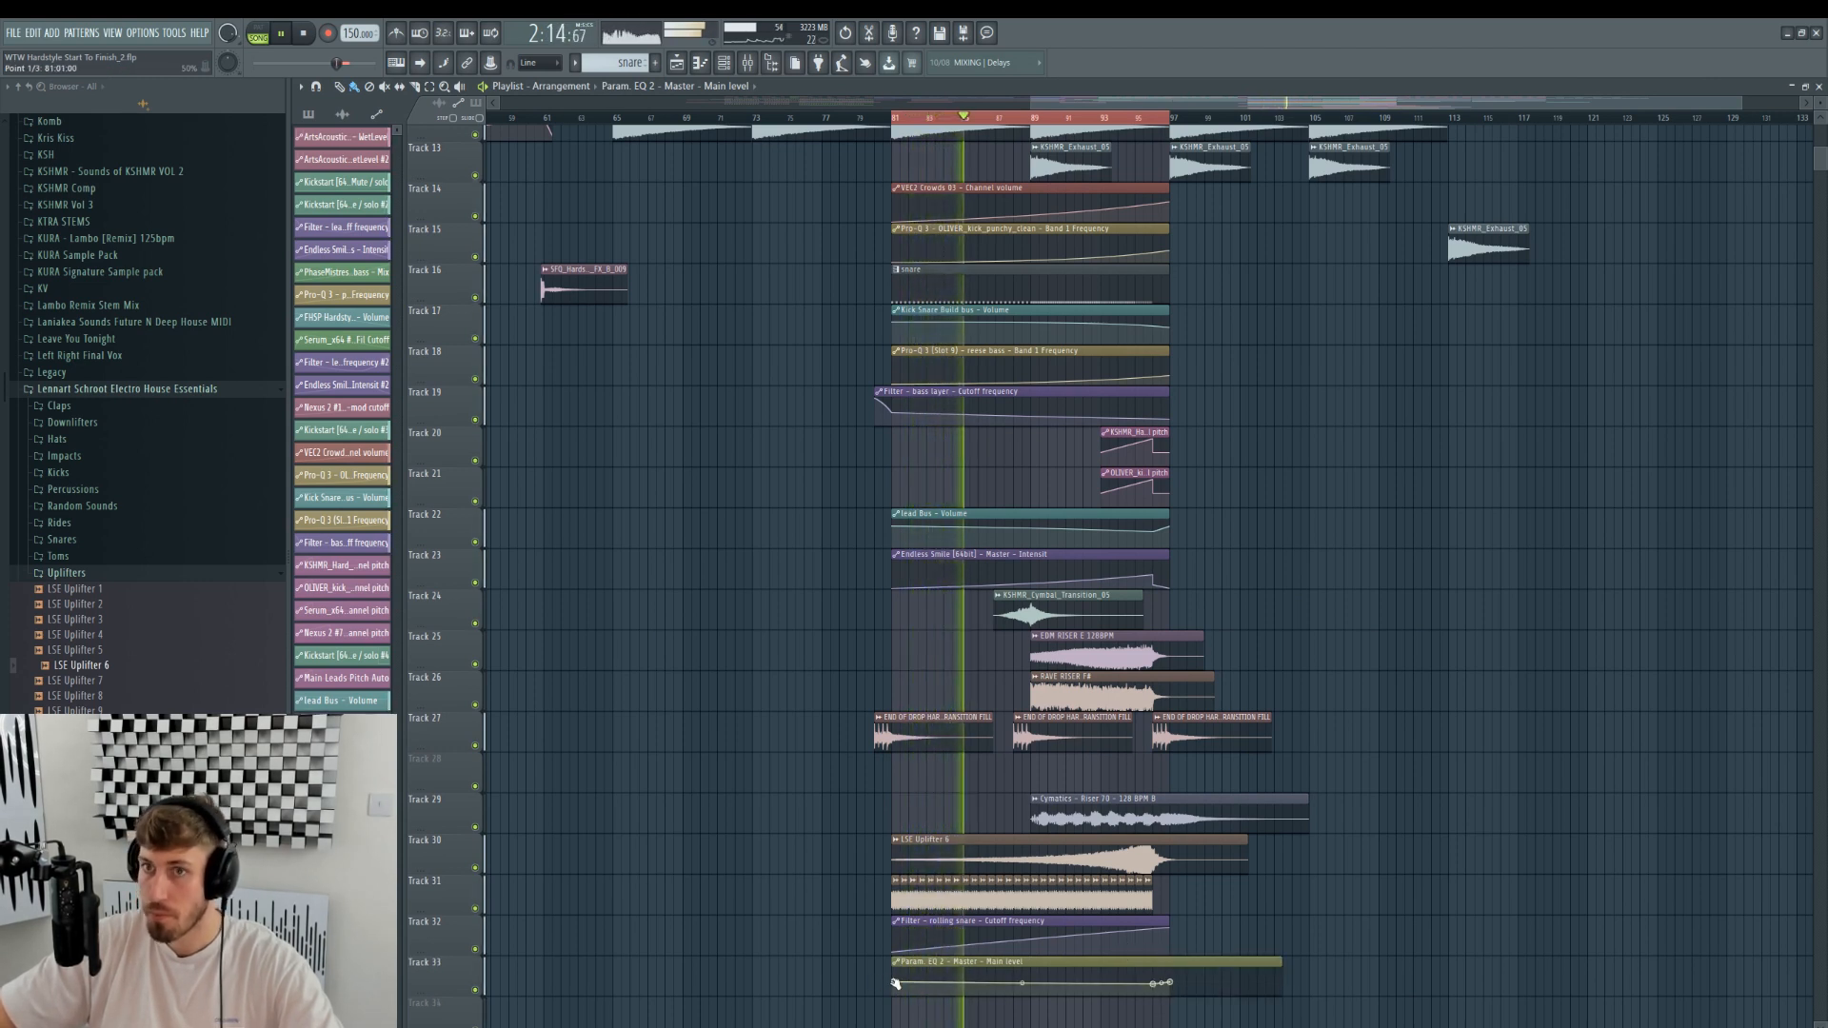
right_click(1172, 983)
click(1172, 981)
right_click(1174, 978)
click(1216, 1001)
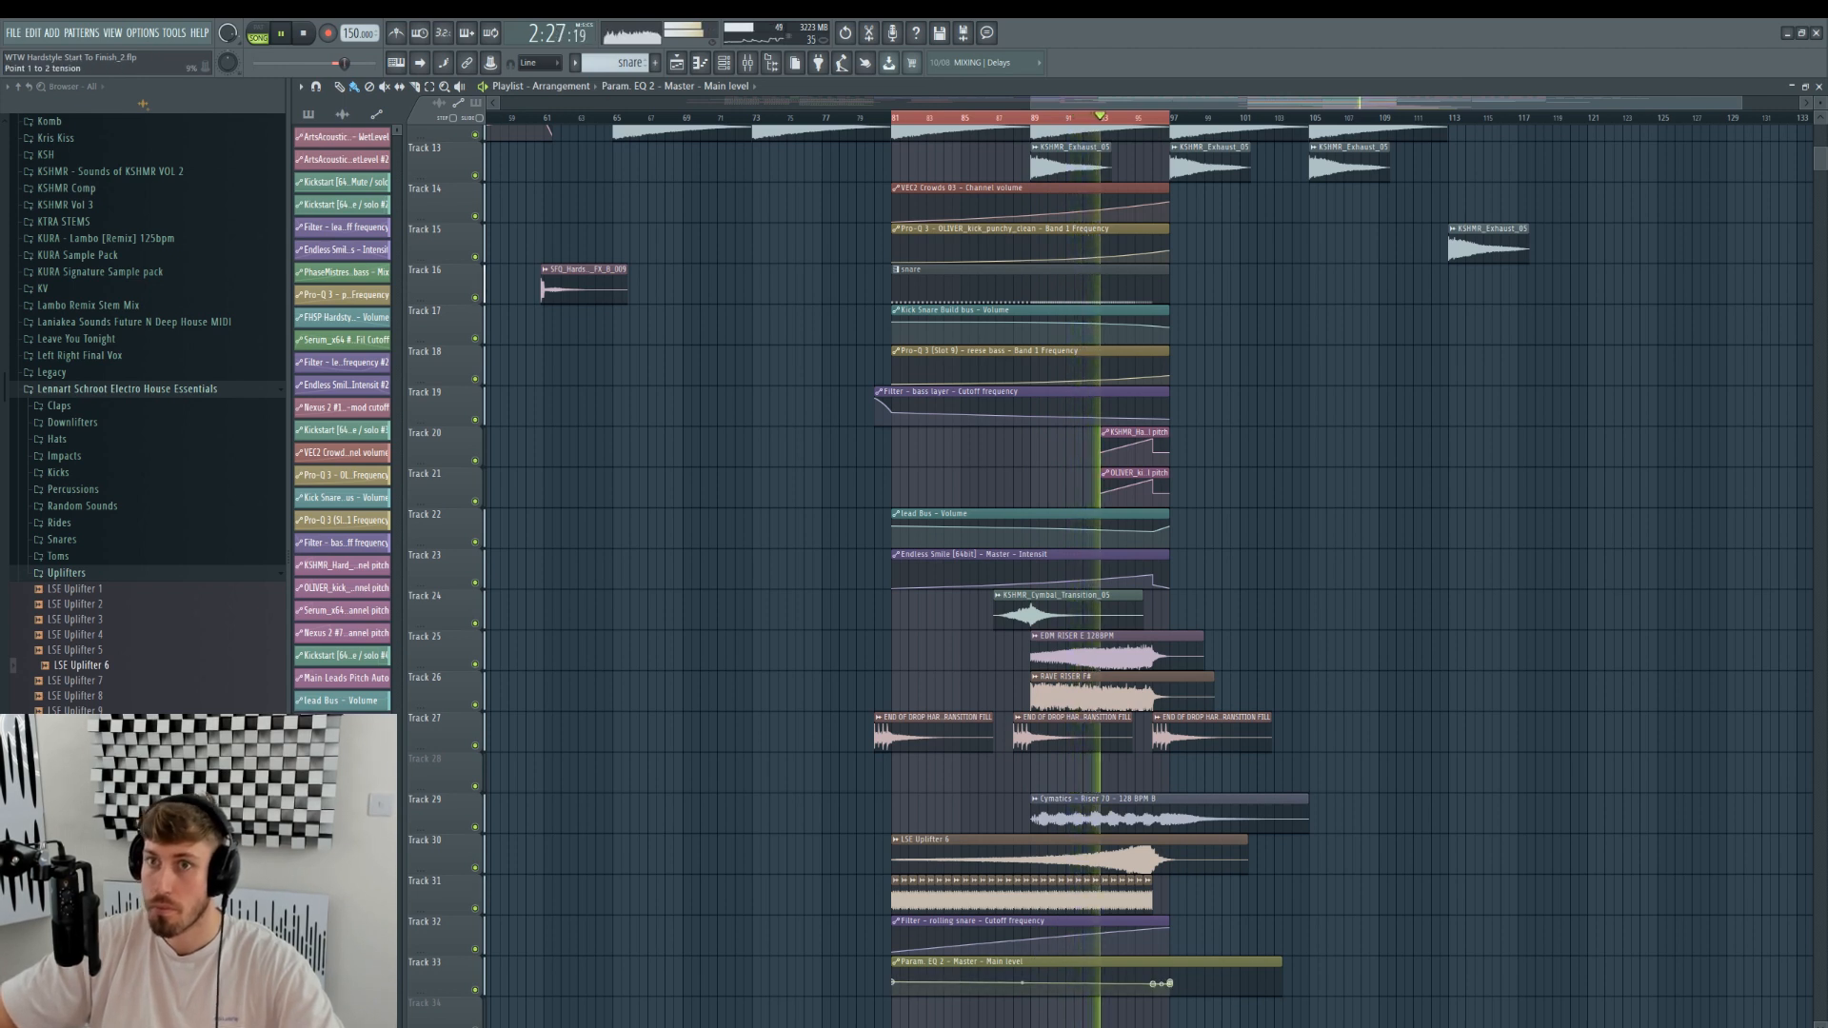
- Enlarge Track 33 and refine the master level automation into a gentle fall to bar 96 that steps back up by bar 97
drag(458, 998, 457, 1027)
scroll(1179, 965, down, 2)
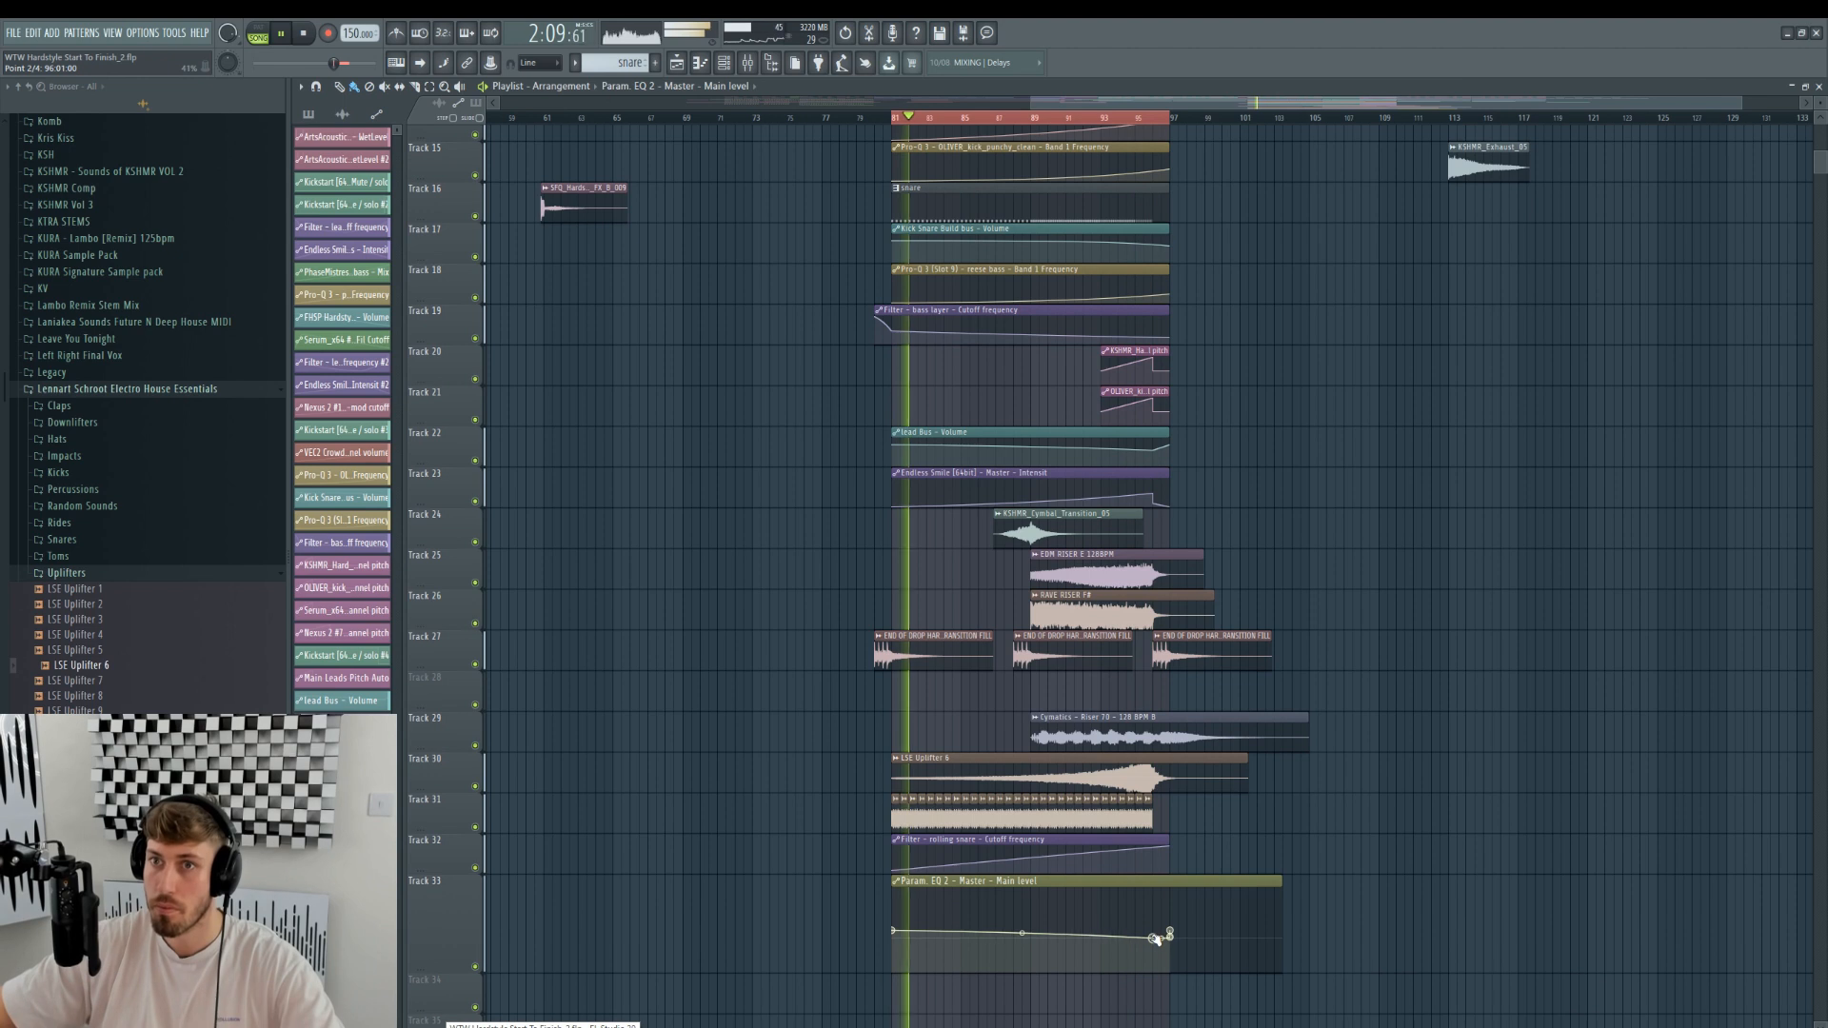
drag(1155, 939, 1163, 939)
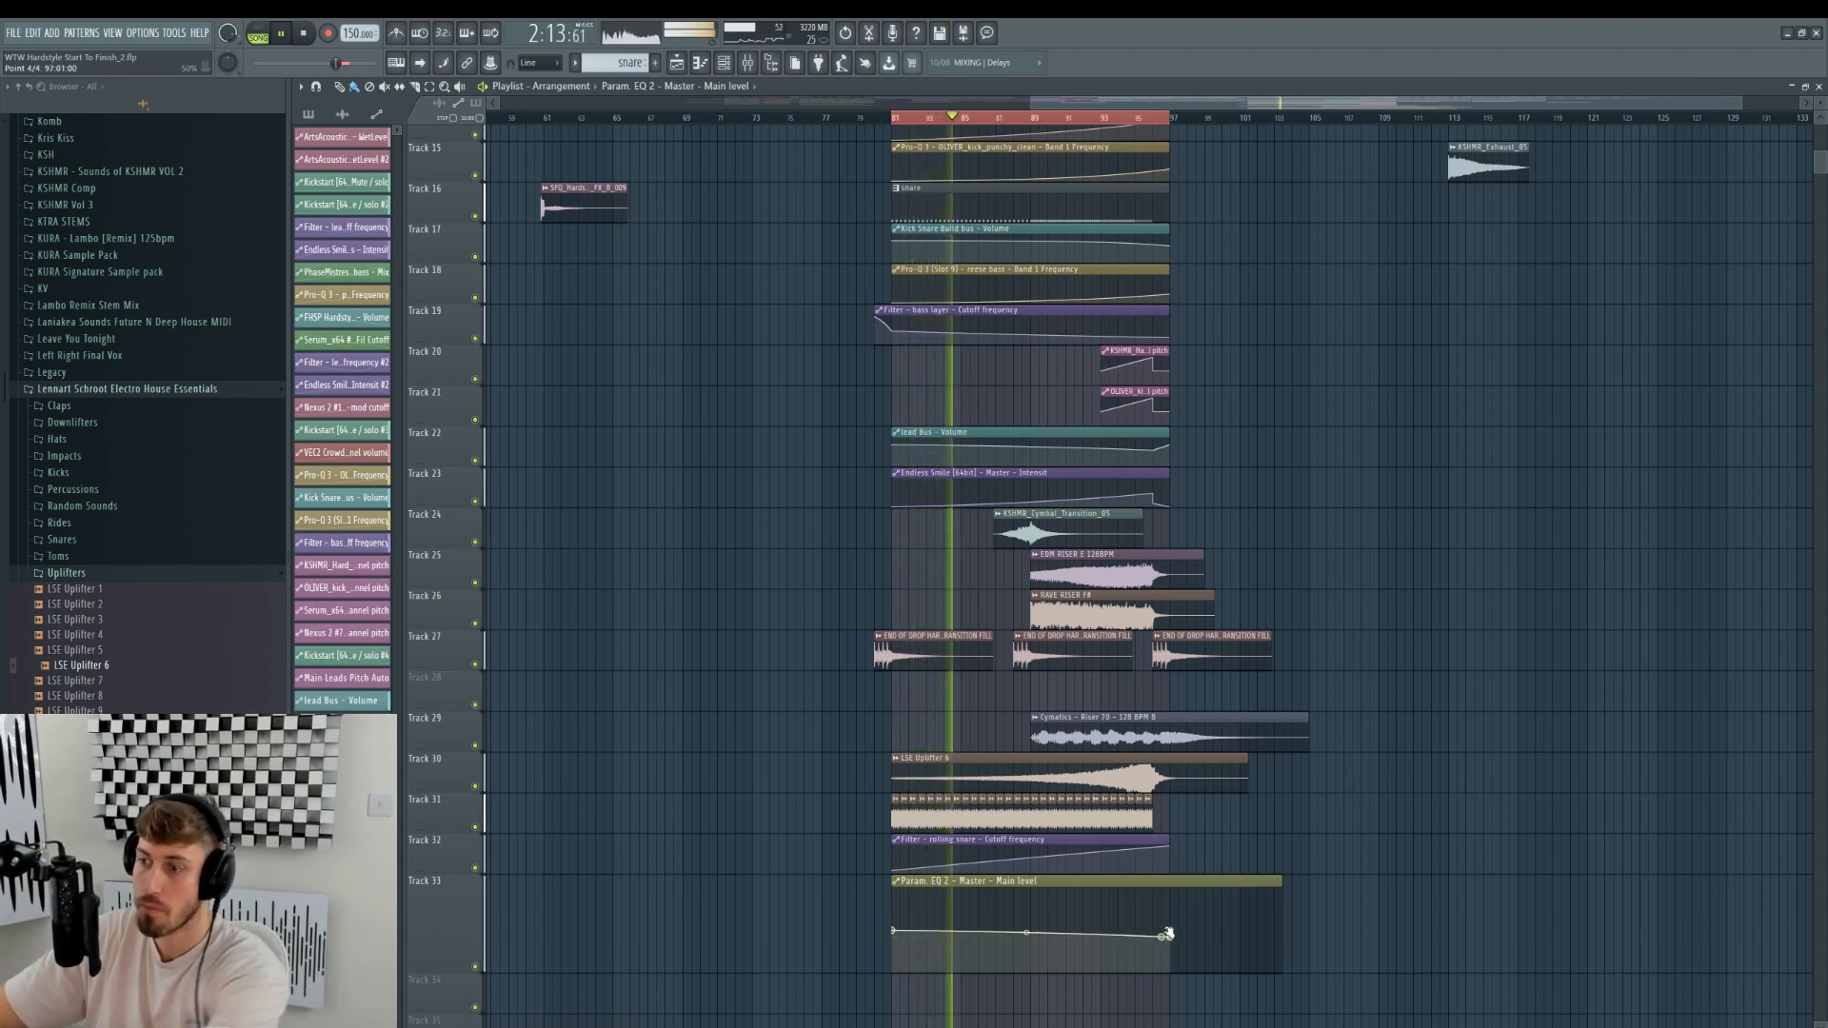
drag(1164, 937, 1156, 939)
key(space)
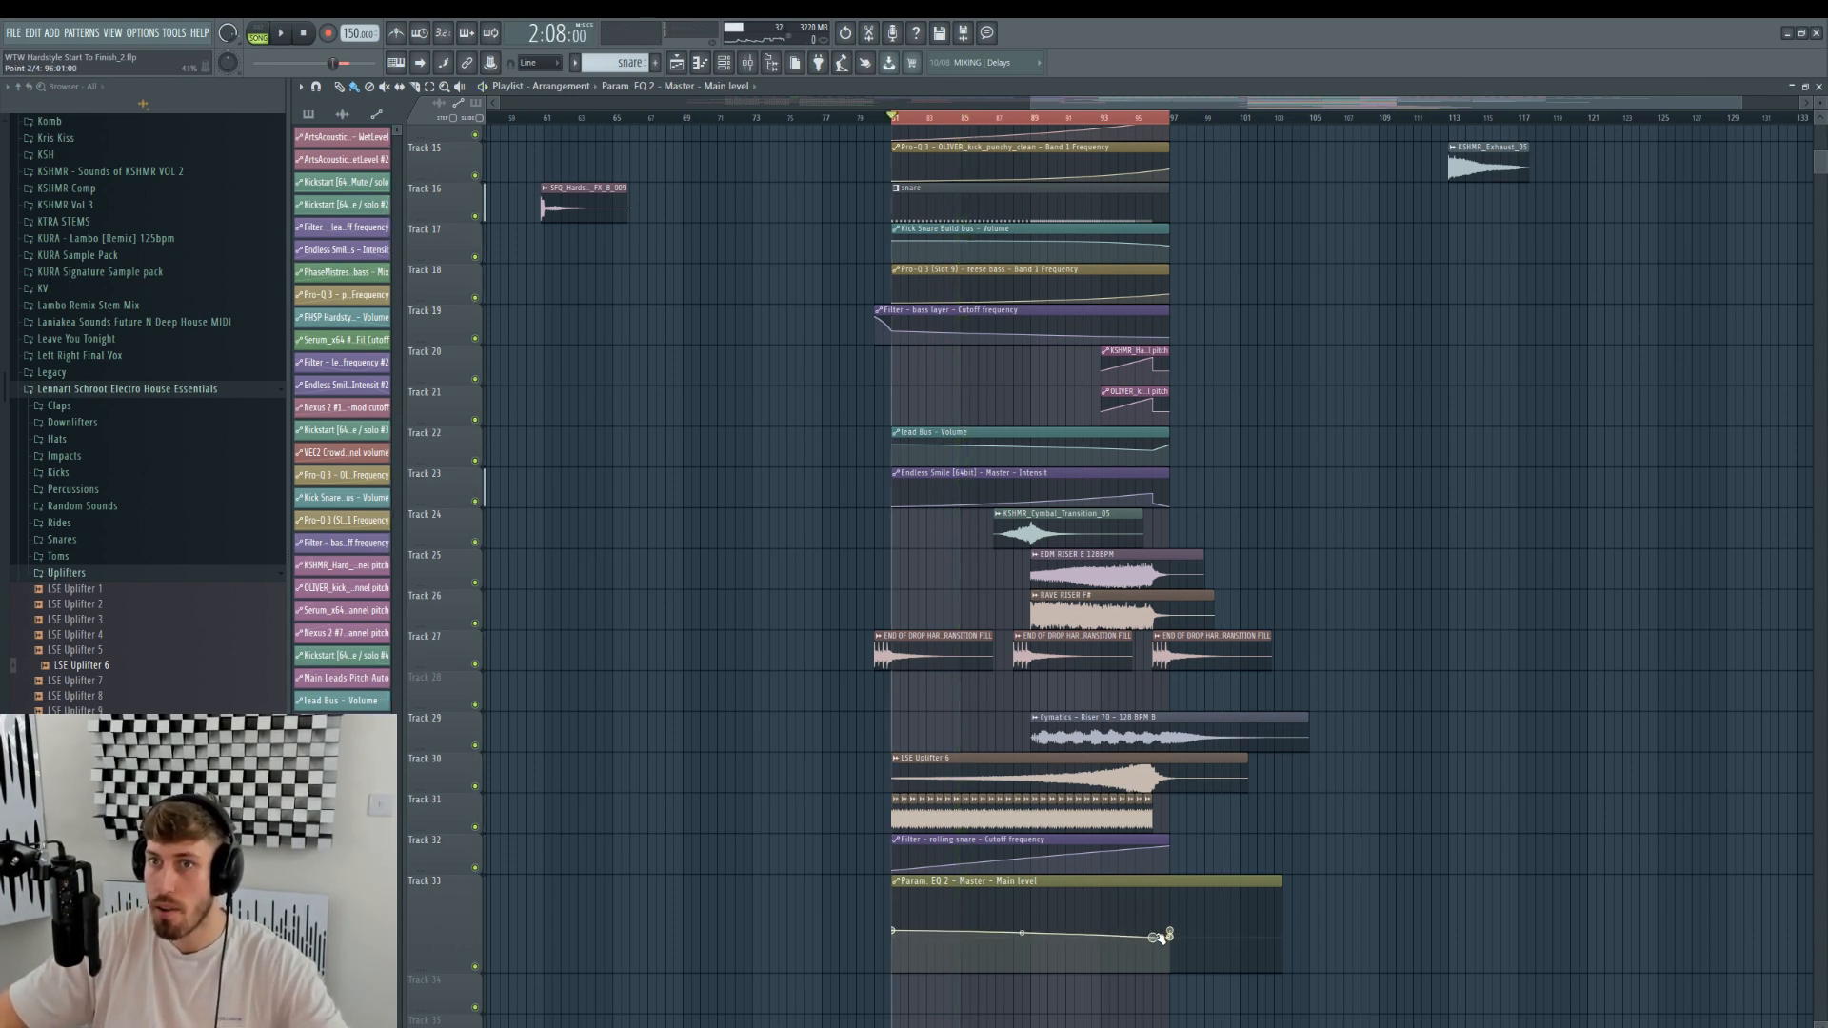
drag(417, 971, 417, 1027)
scroll(1322, 838, down, 5)
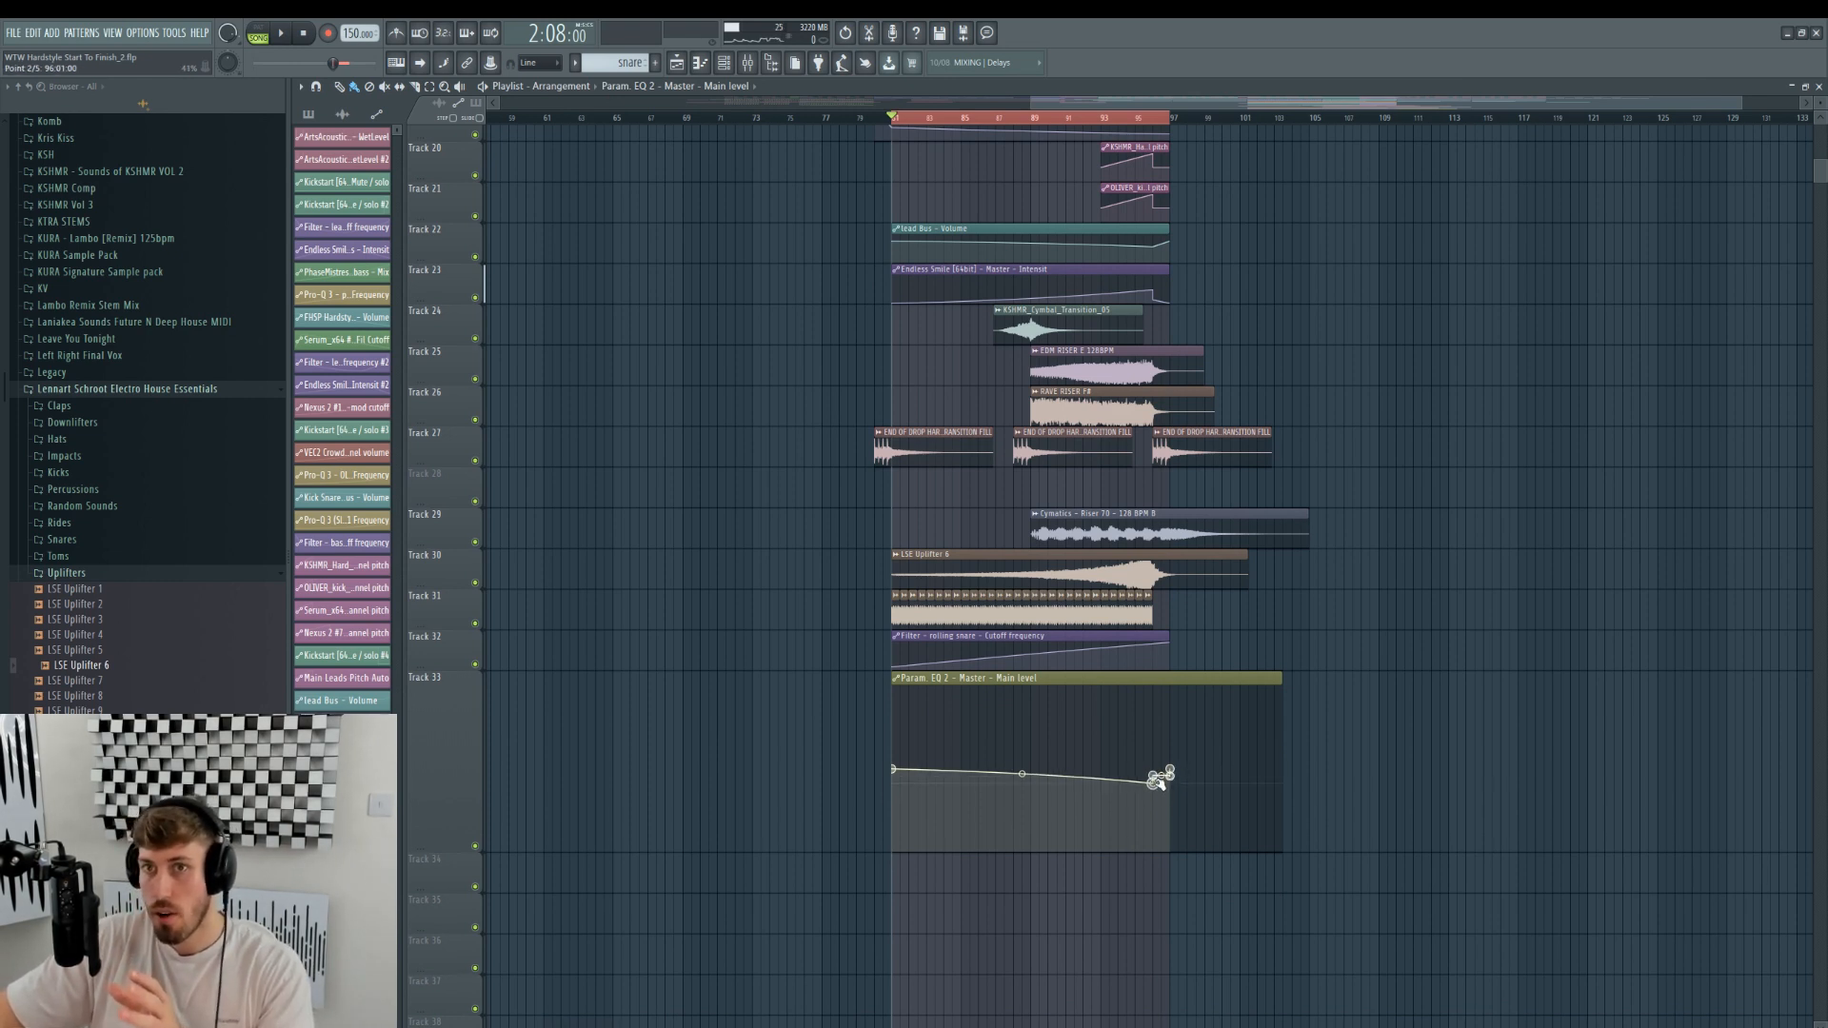
- Play the second half of the build-up from bar 89, then from bar 93, to hear the transition into the drop
click(1034, 119)
key(space)
drag(1002, 120, 1172, 124)
click(1097, 120)
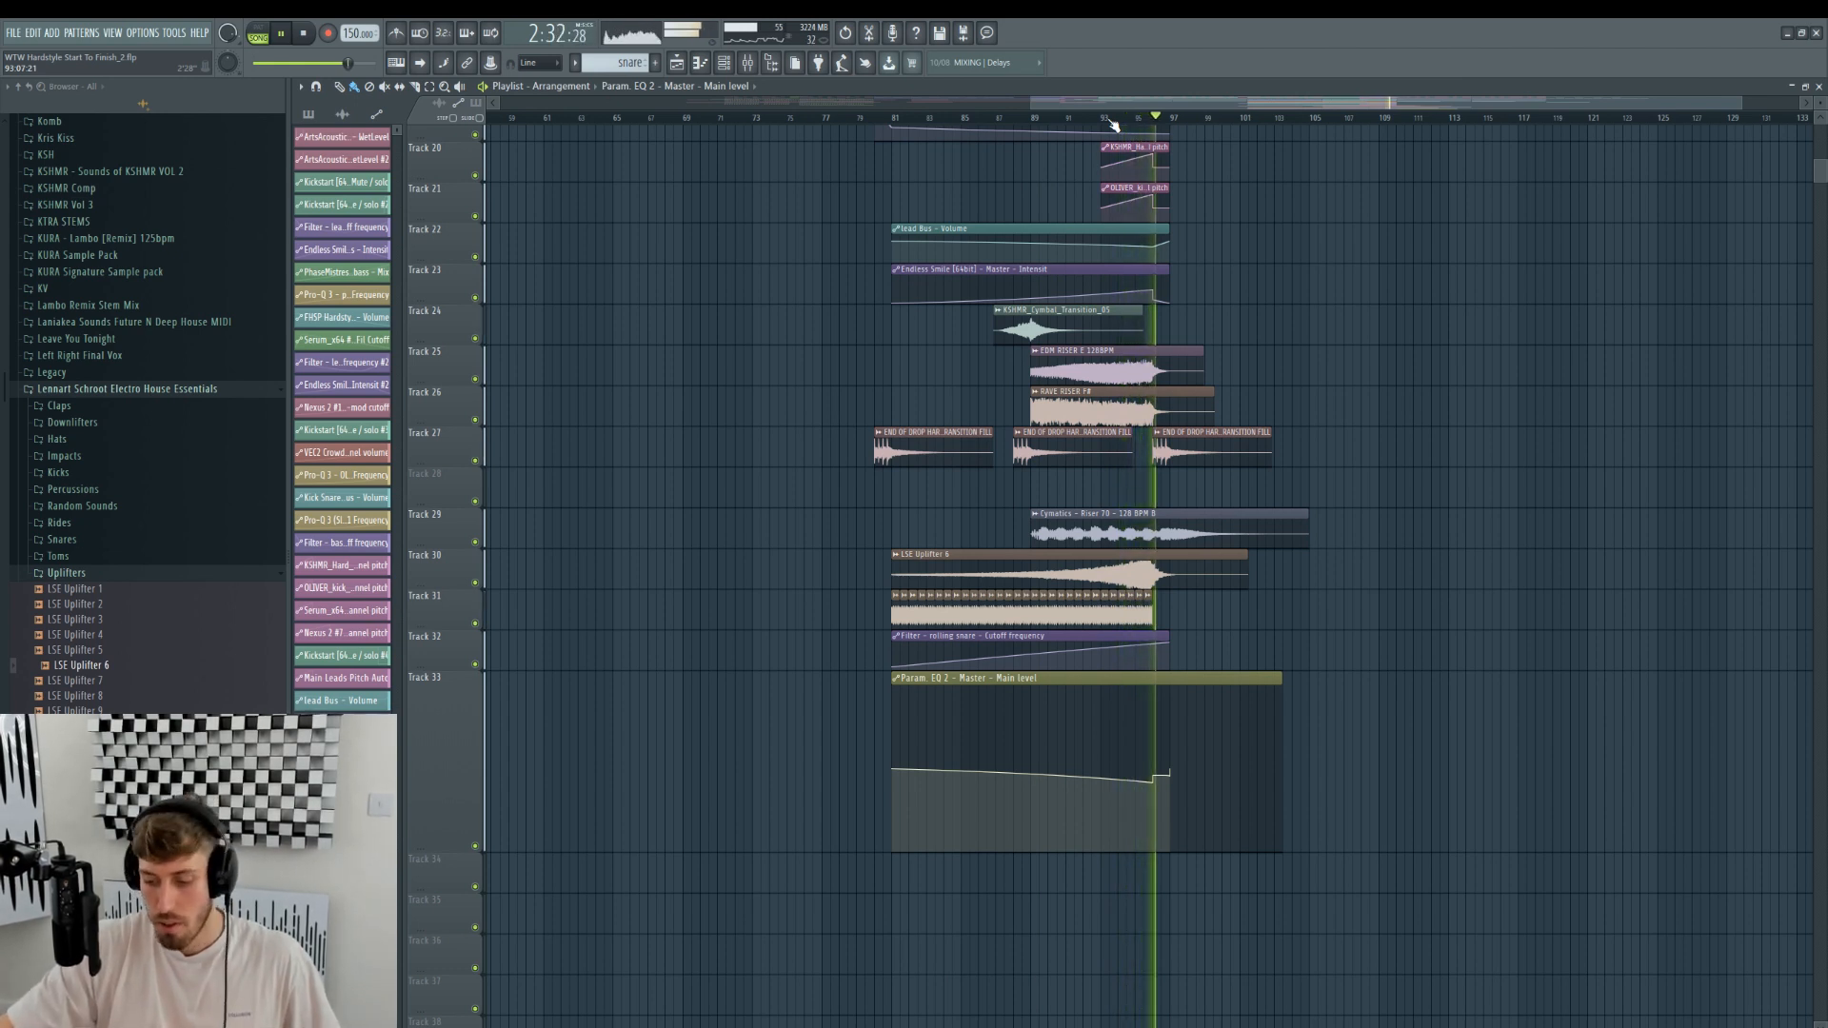
- Check the channel settings of the transition fill at bar 96, then open those of the SFQ_Vocal_009_Mythical_Reality_Wet clip before the drop
click(1171, 433)
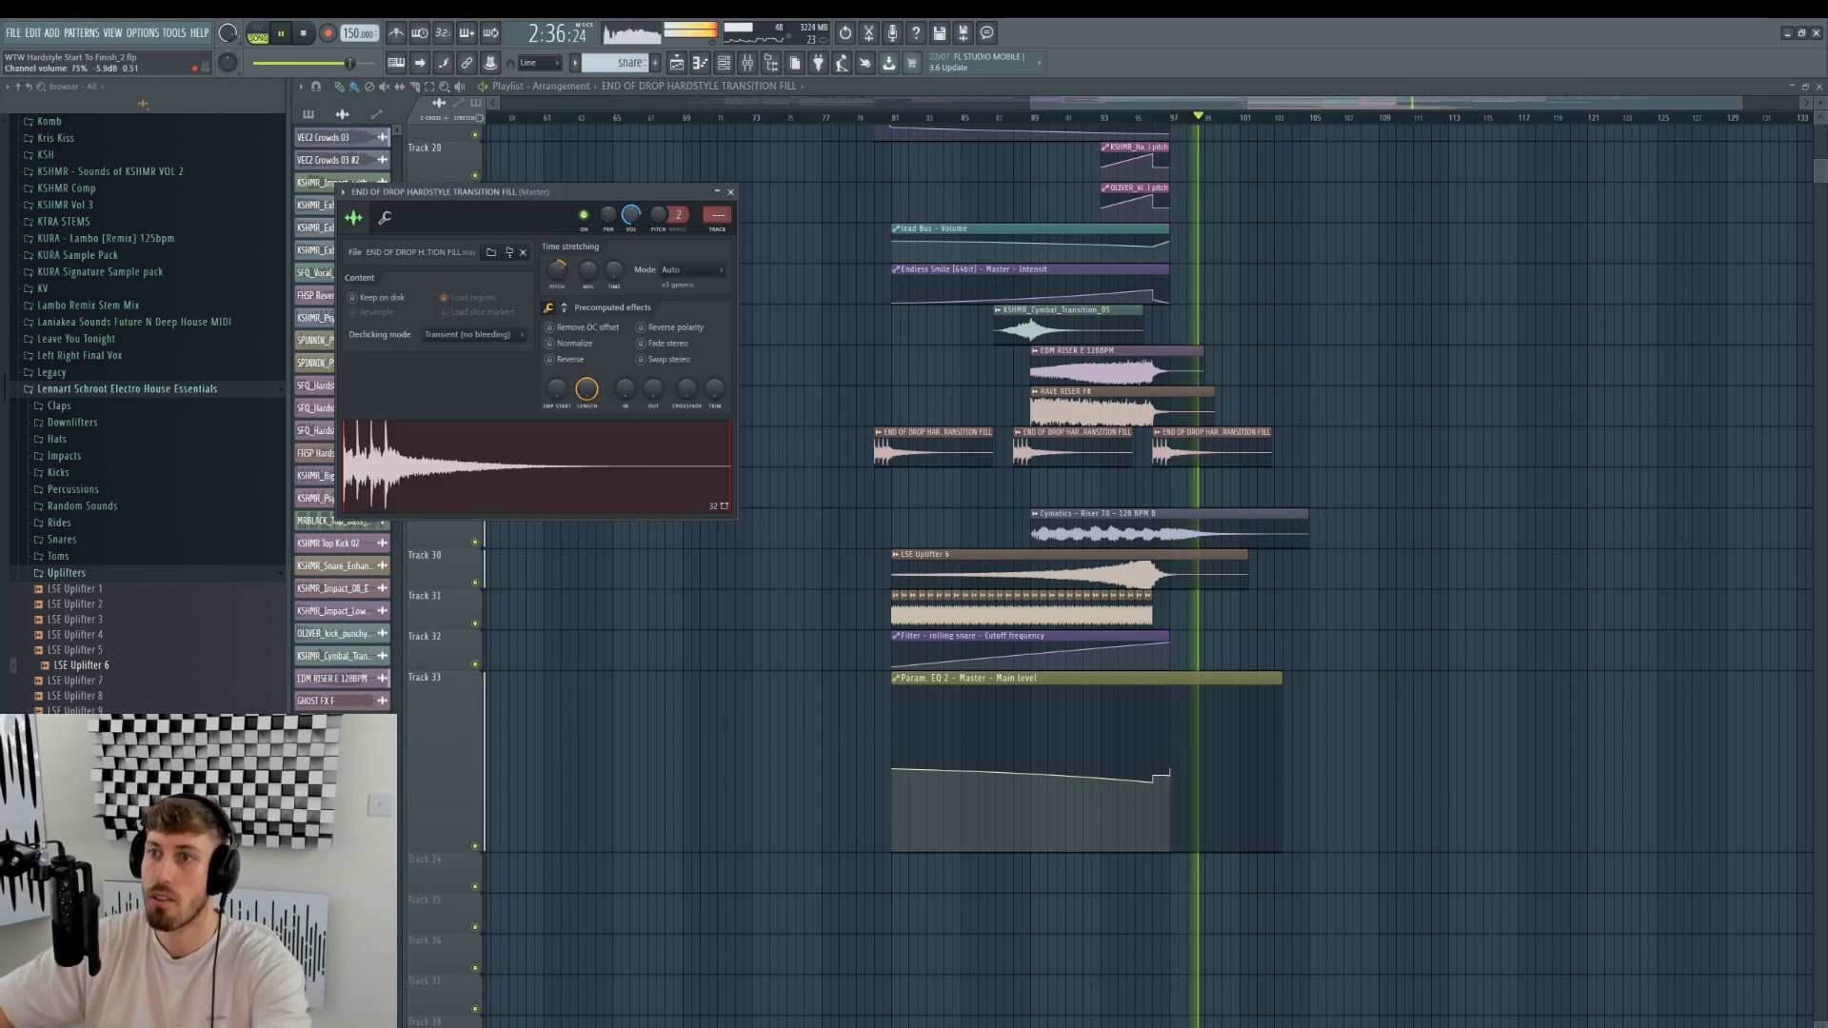
click(1277, 91)
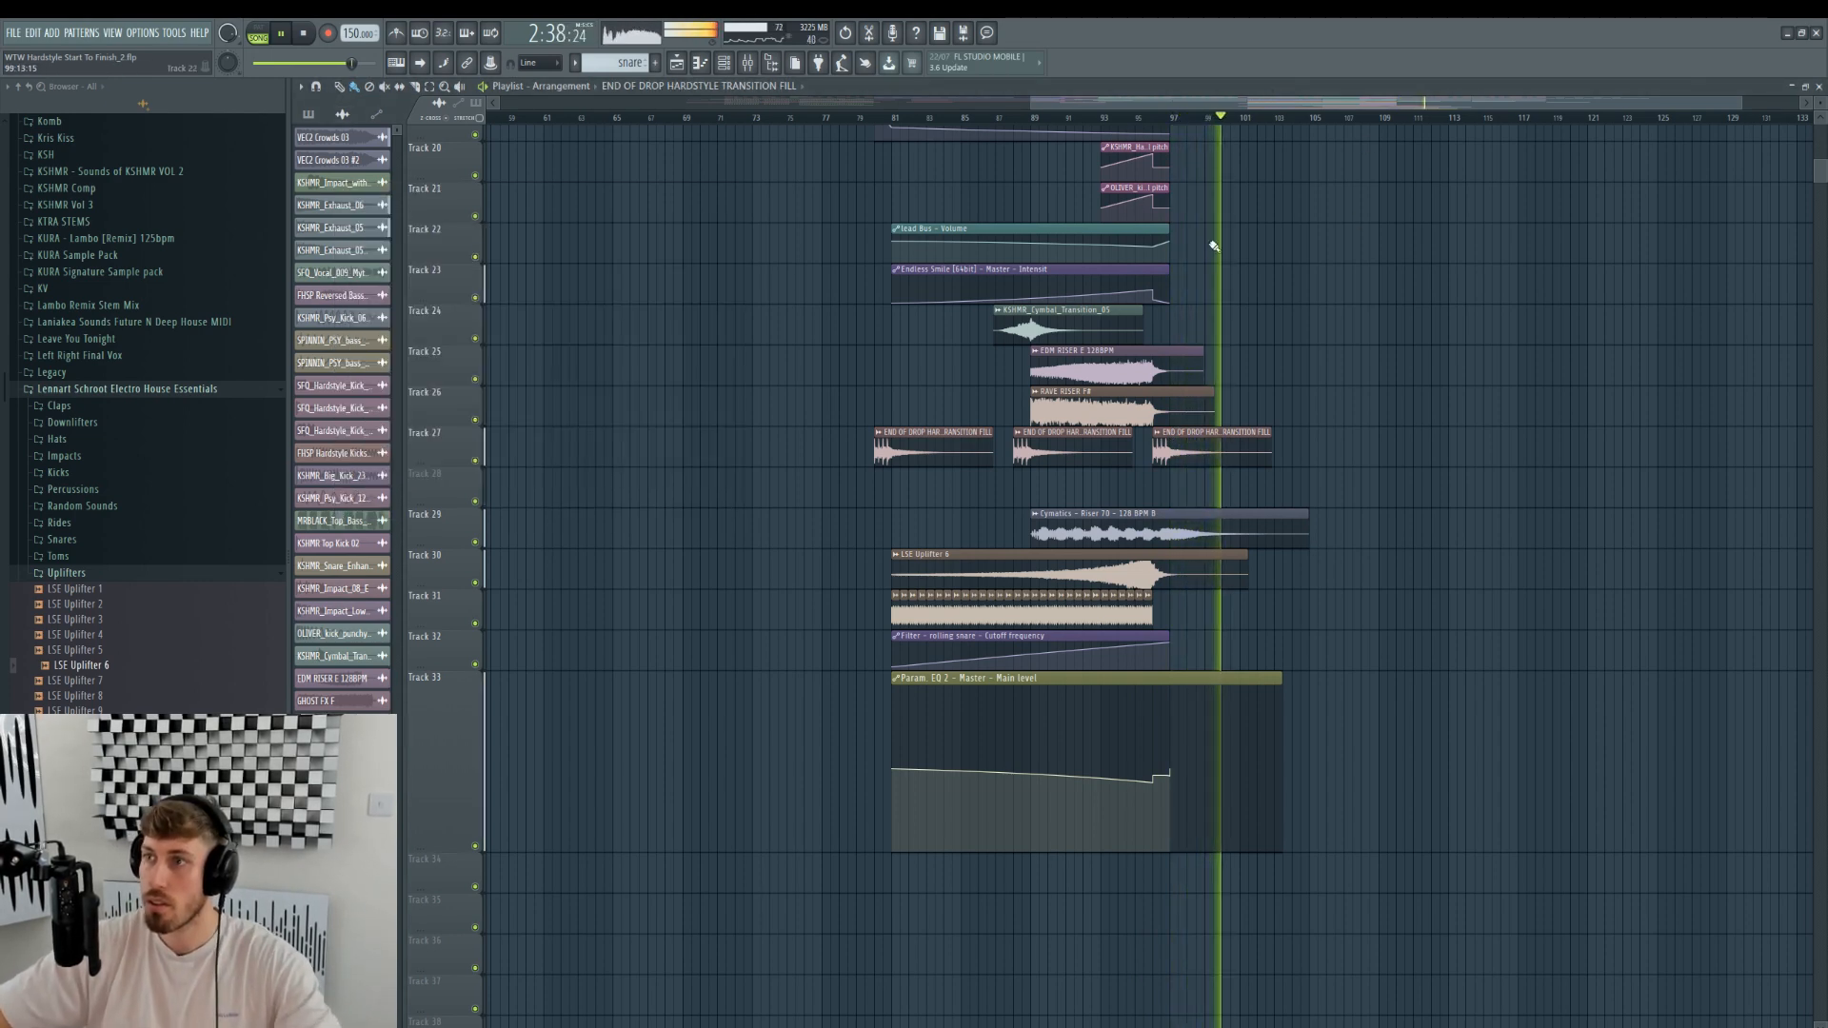
scroll(1232, 212, up, 8)
click(1164, 394)
double_click(1164, 393)
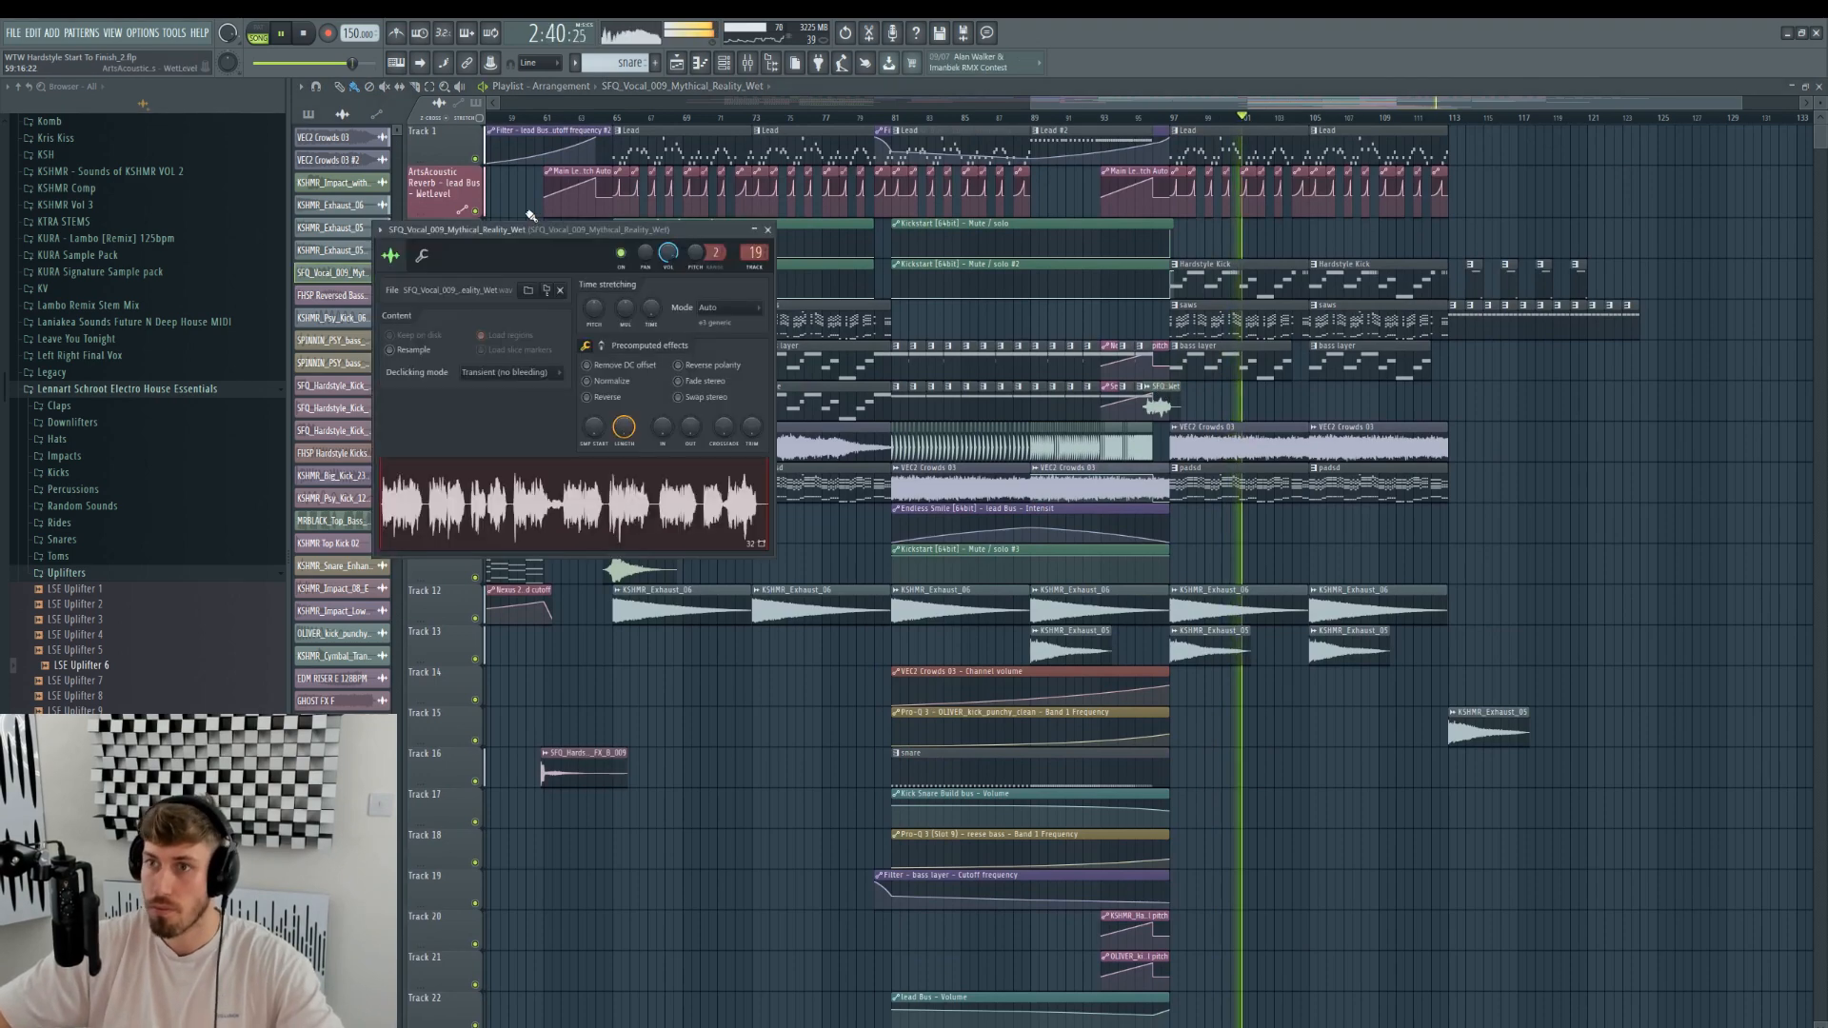